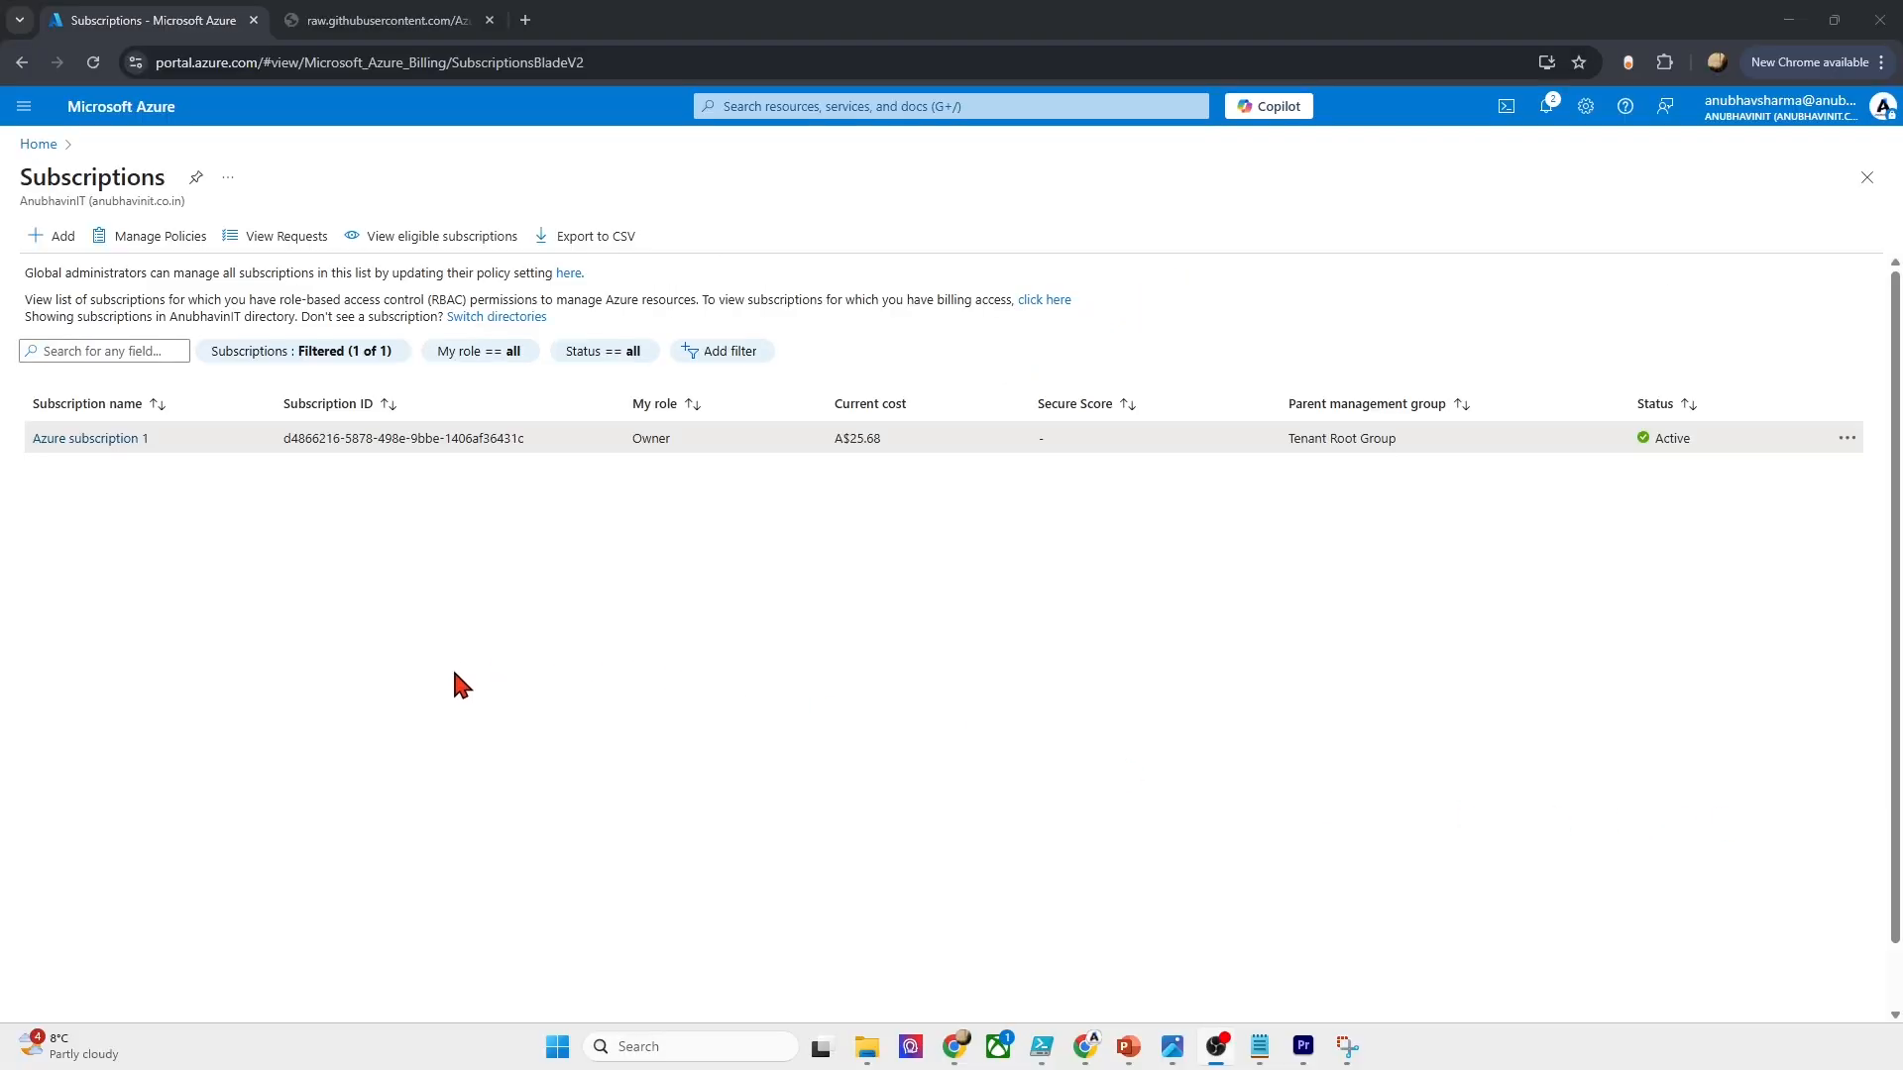
Step: Open the resource providers of Azure subscription 1 and filter them by microsoft.desktop to check the Microsoft.DesktopVirtualization registration
{"action": "left_click", "coordinate": [111, 438]}
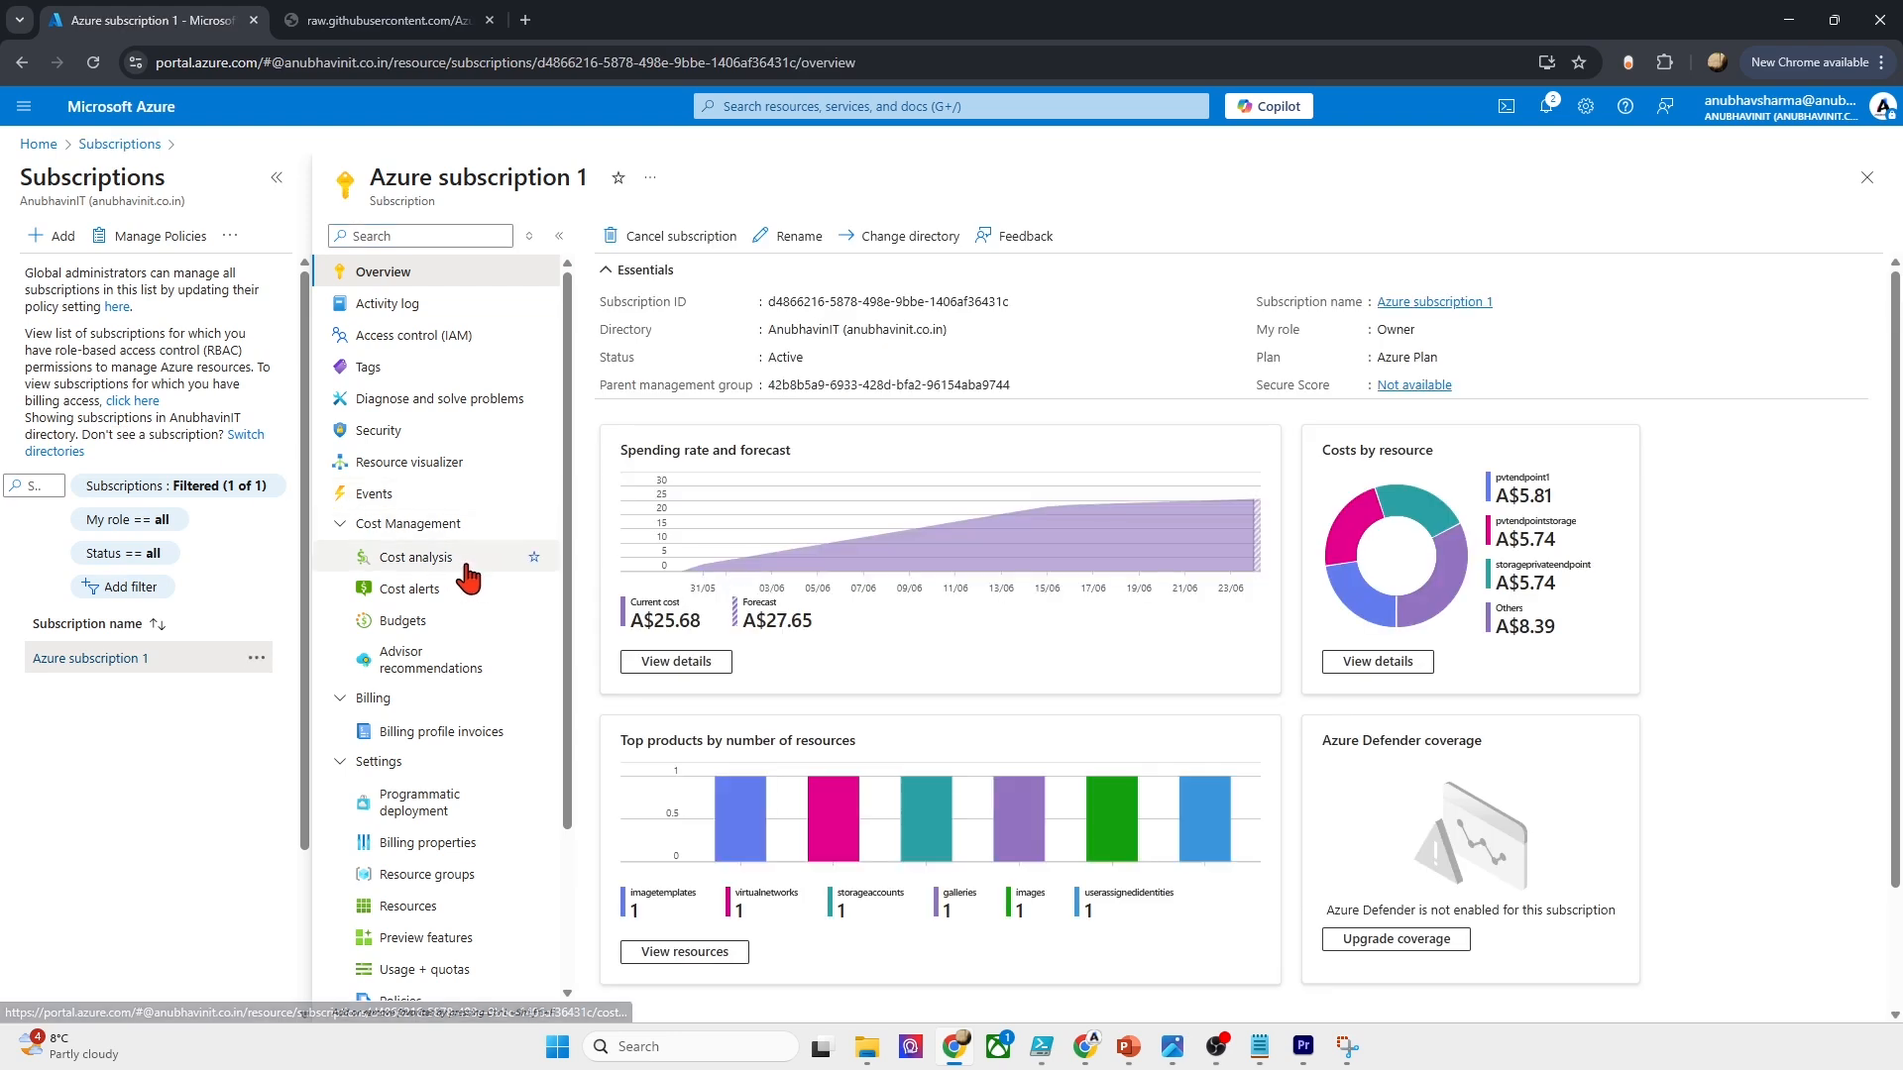
{"action": "scroll", "coordinate": [466, 574], "scroll_direction": "down", "scroll_amount": 3}
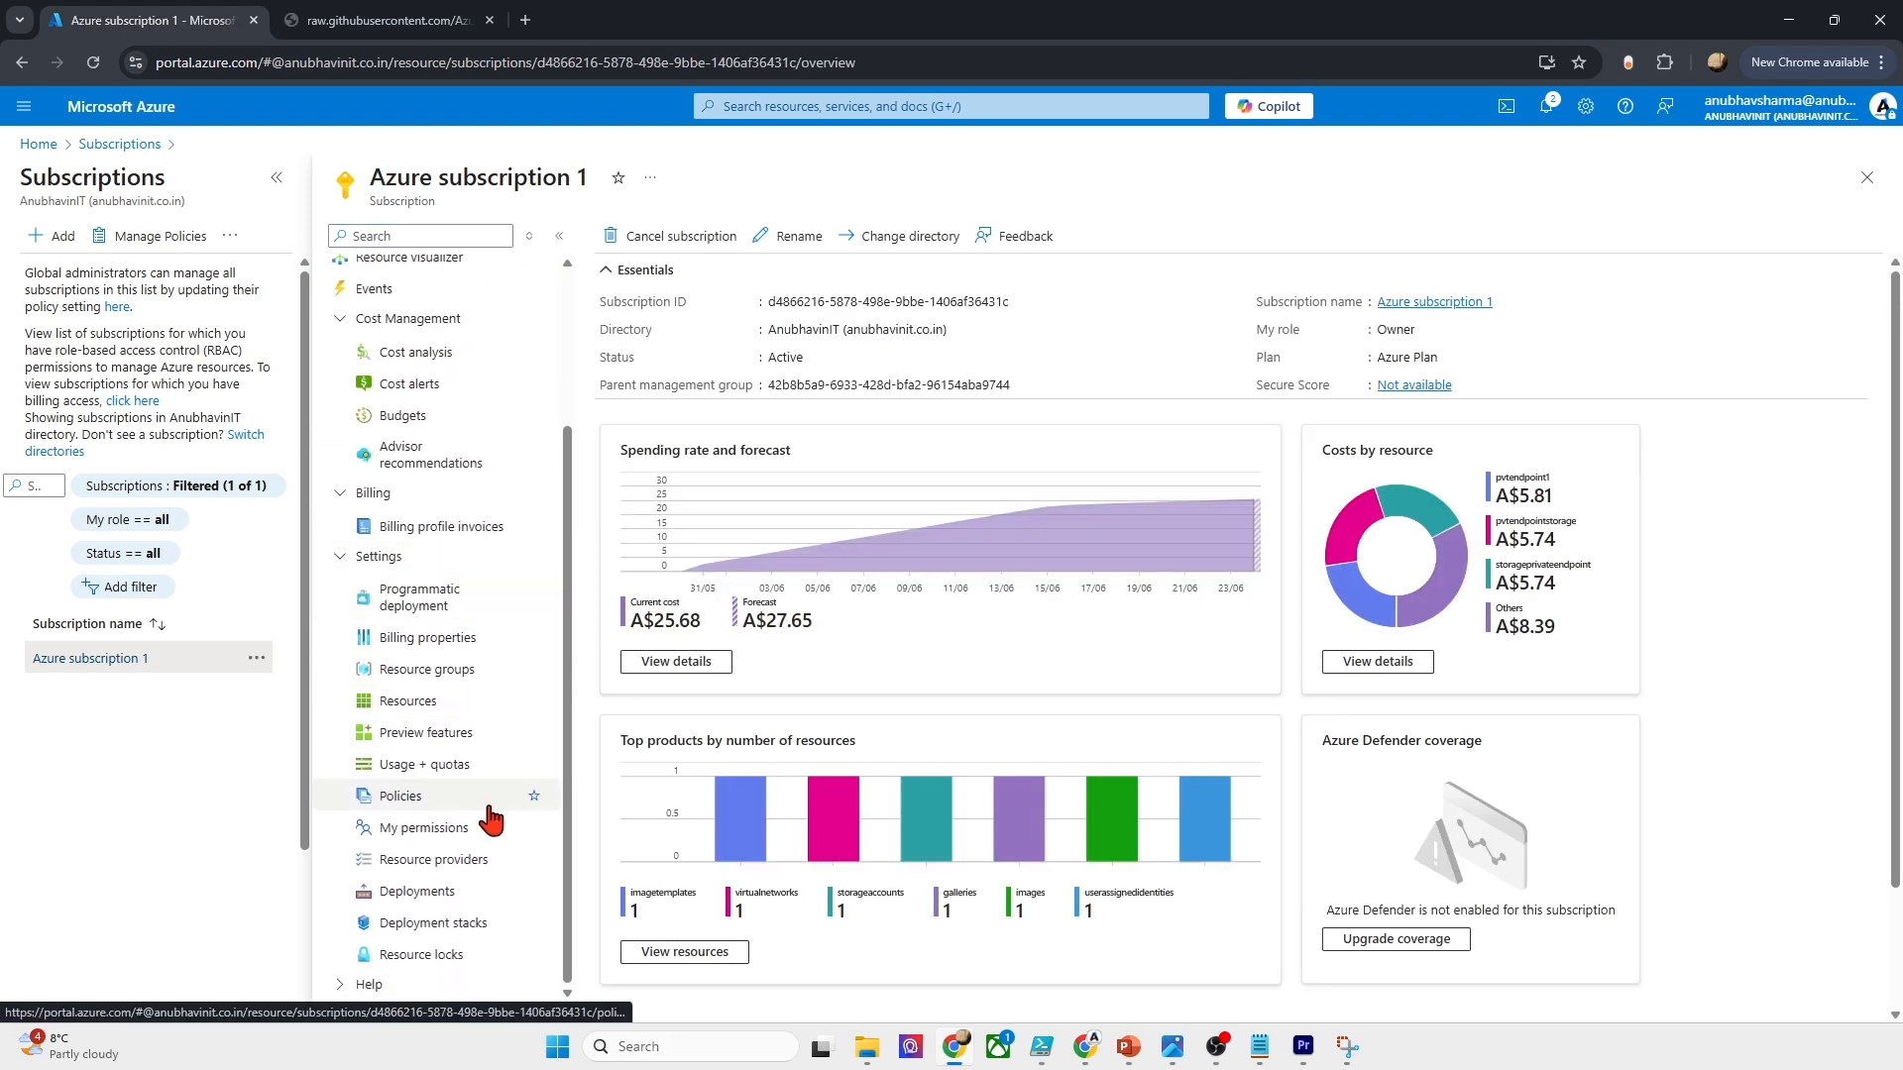
{"action": "left_click", "coordinate": [467, 862]}
{"action": "left_click", "coordinate": [724, 279]}
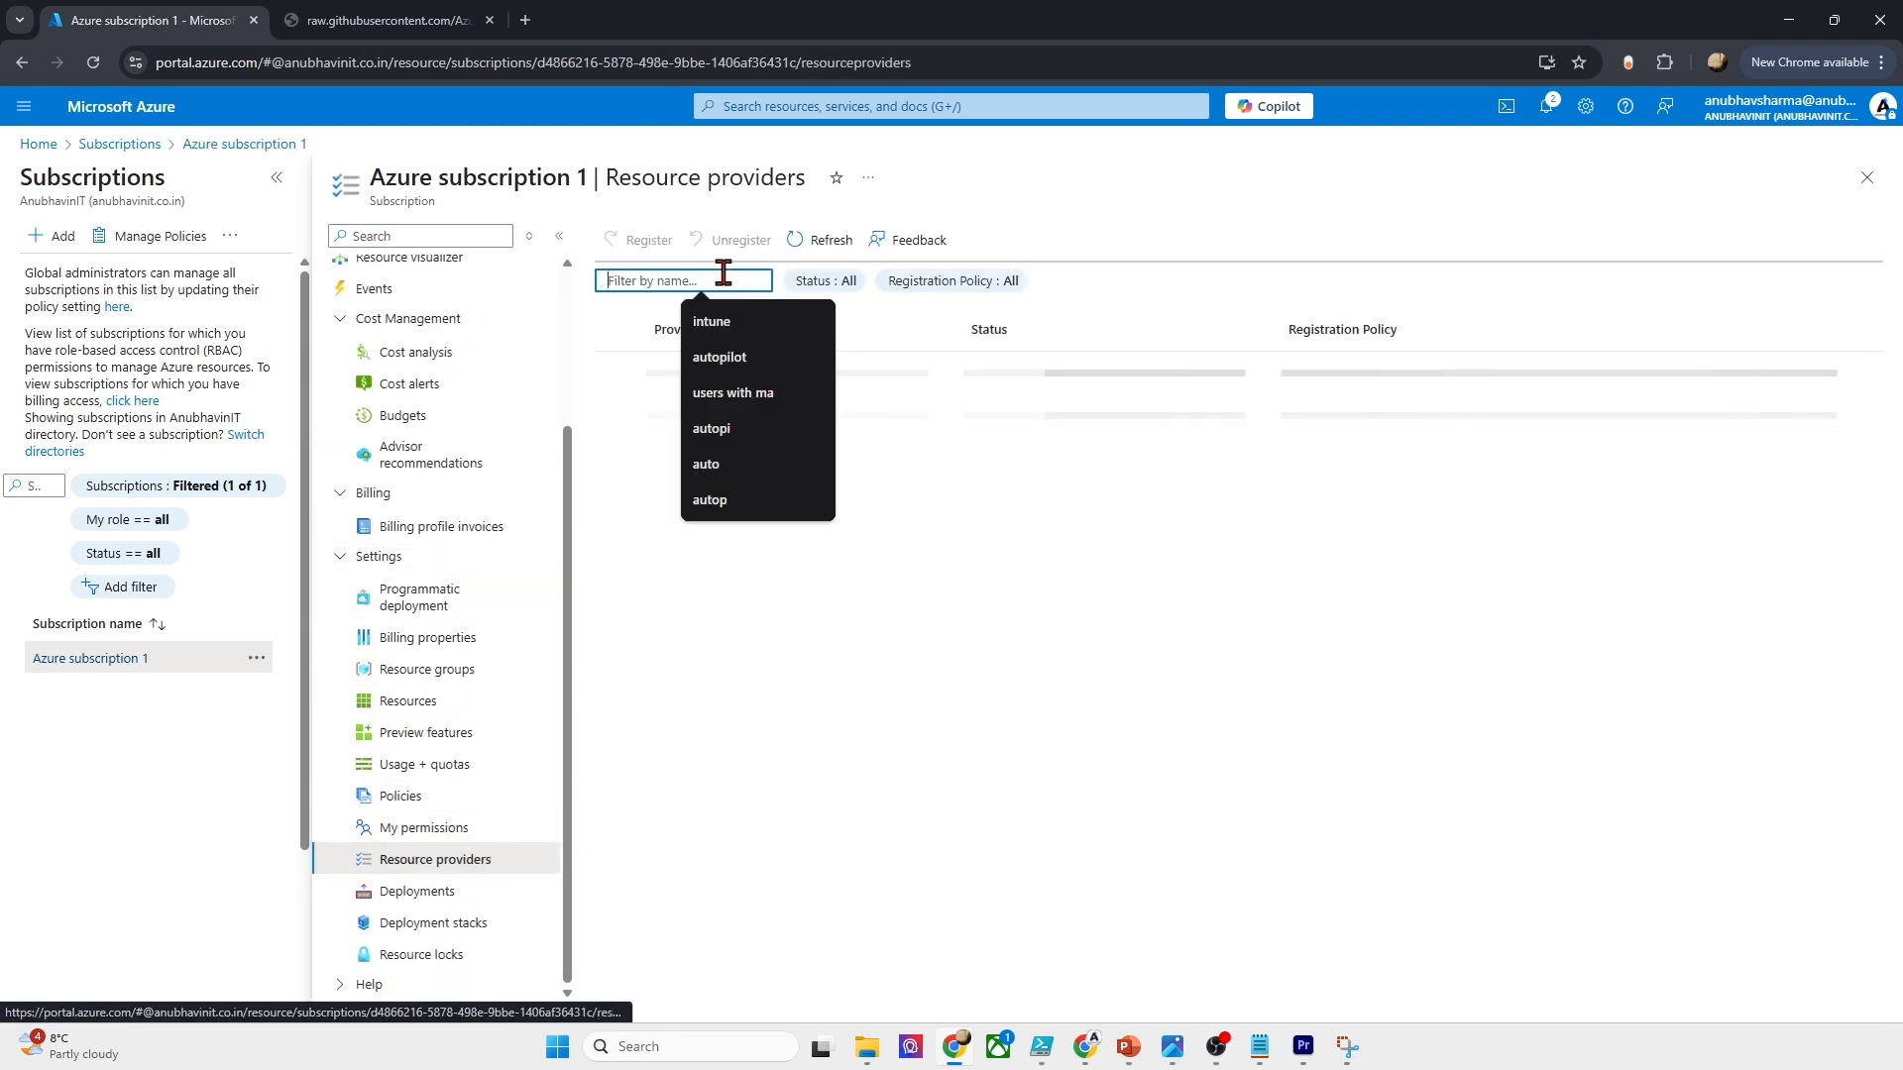
{"action": "type", "text": "microsoft."}
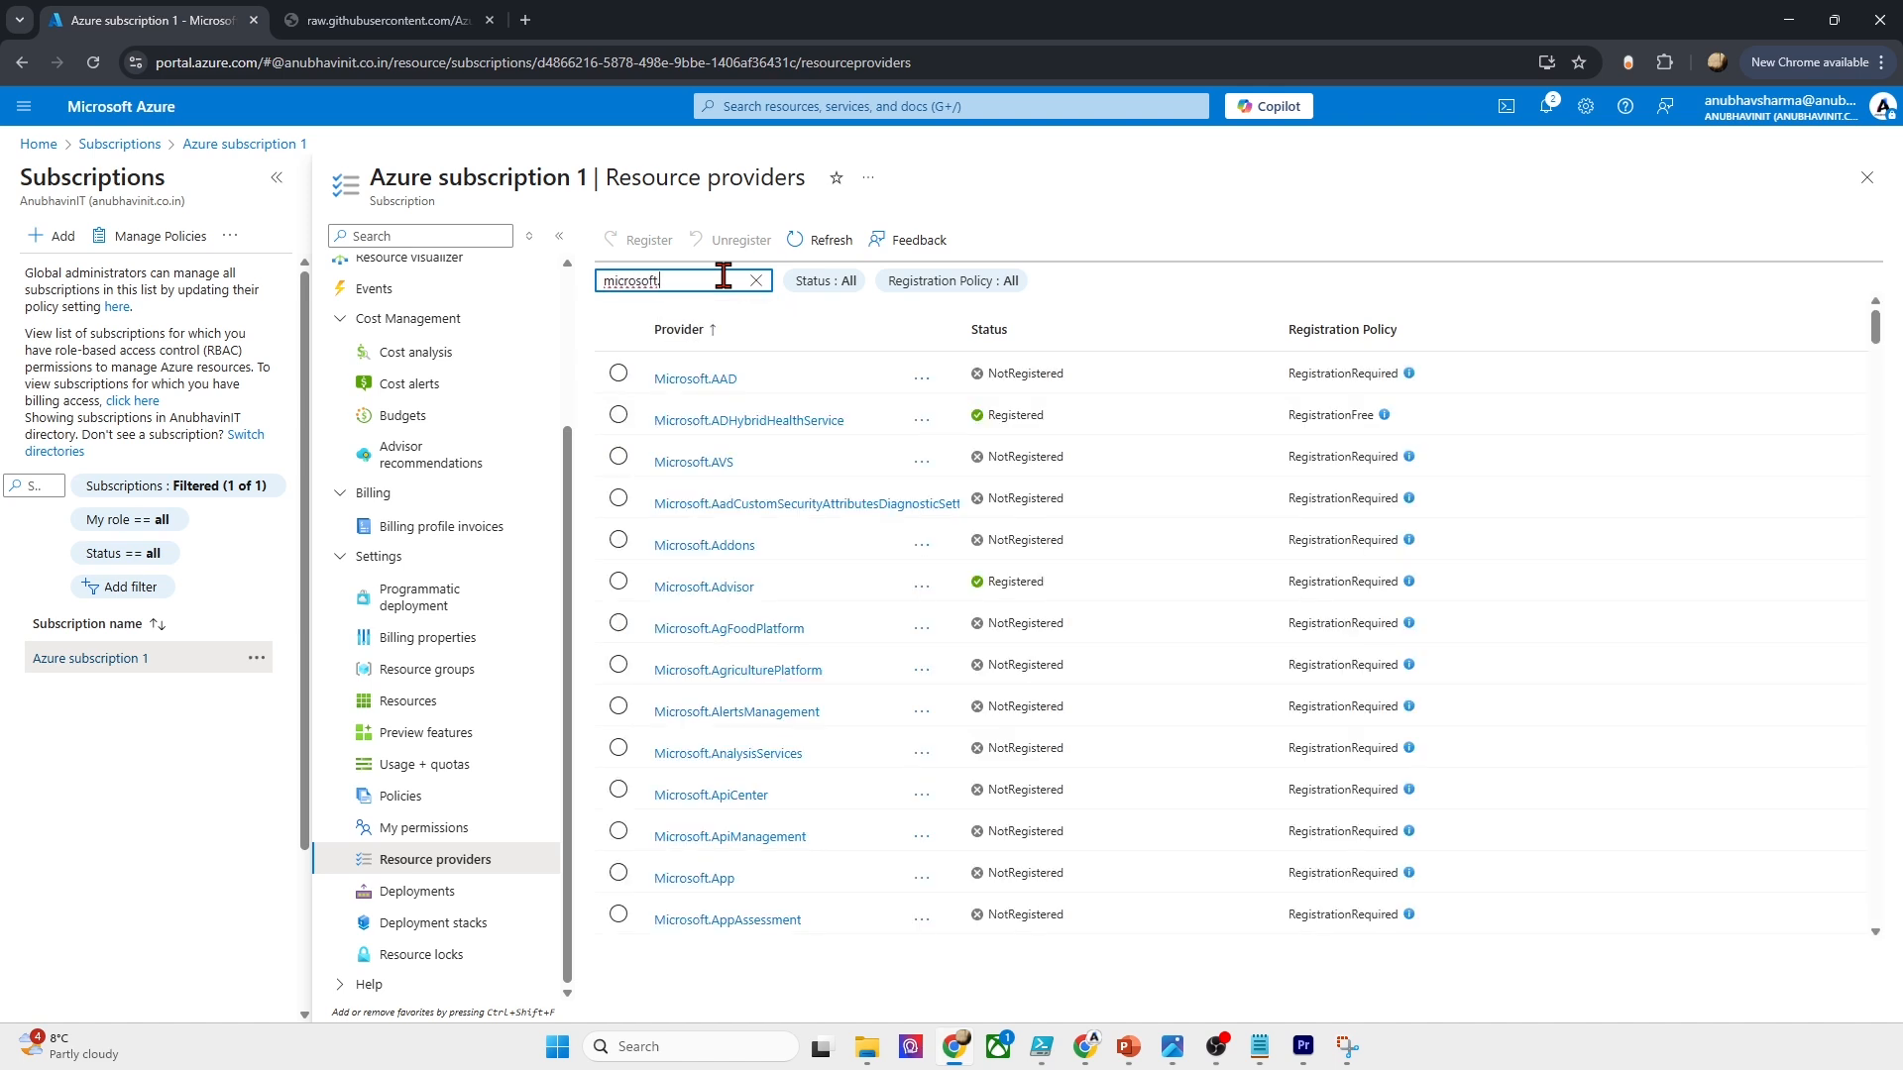
{"action": "type", "text": "desktop"}
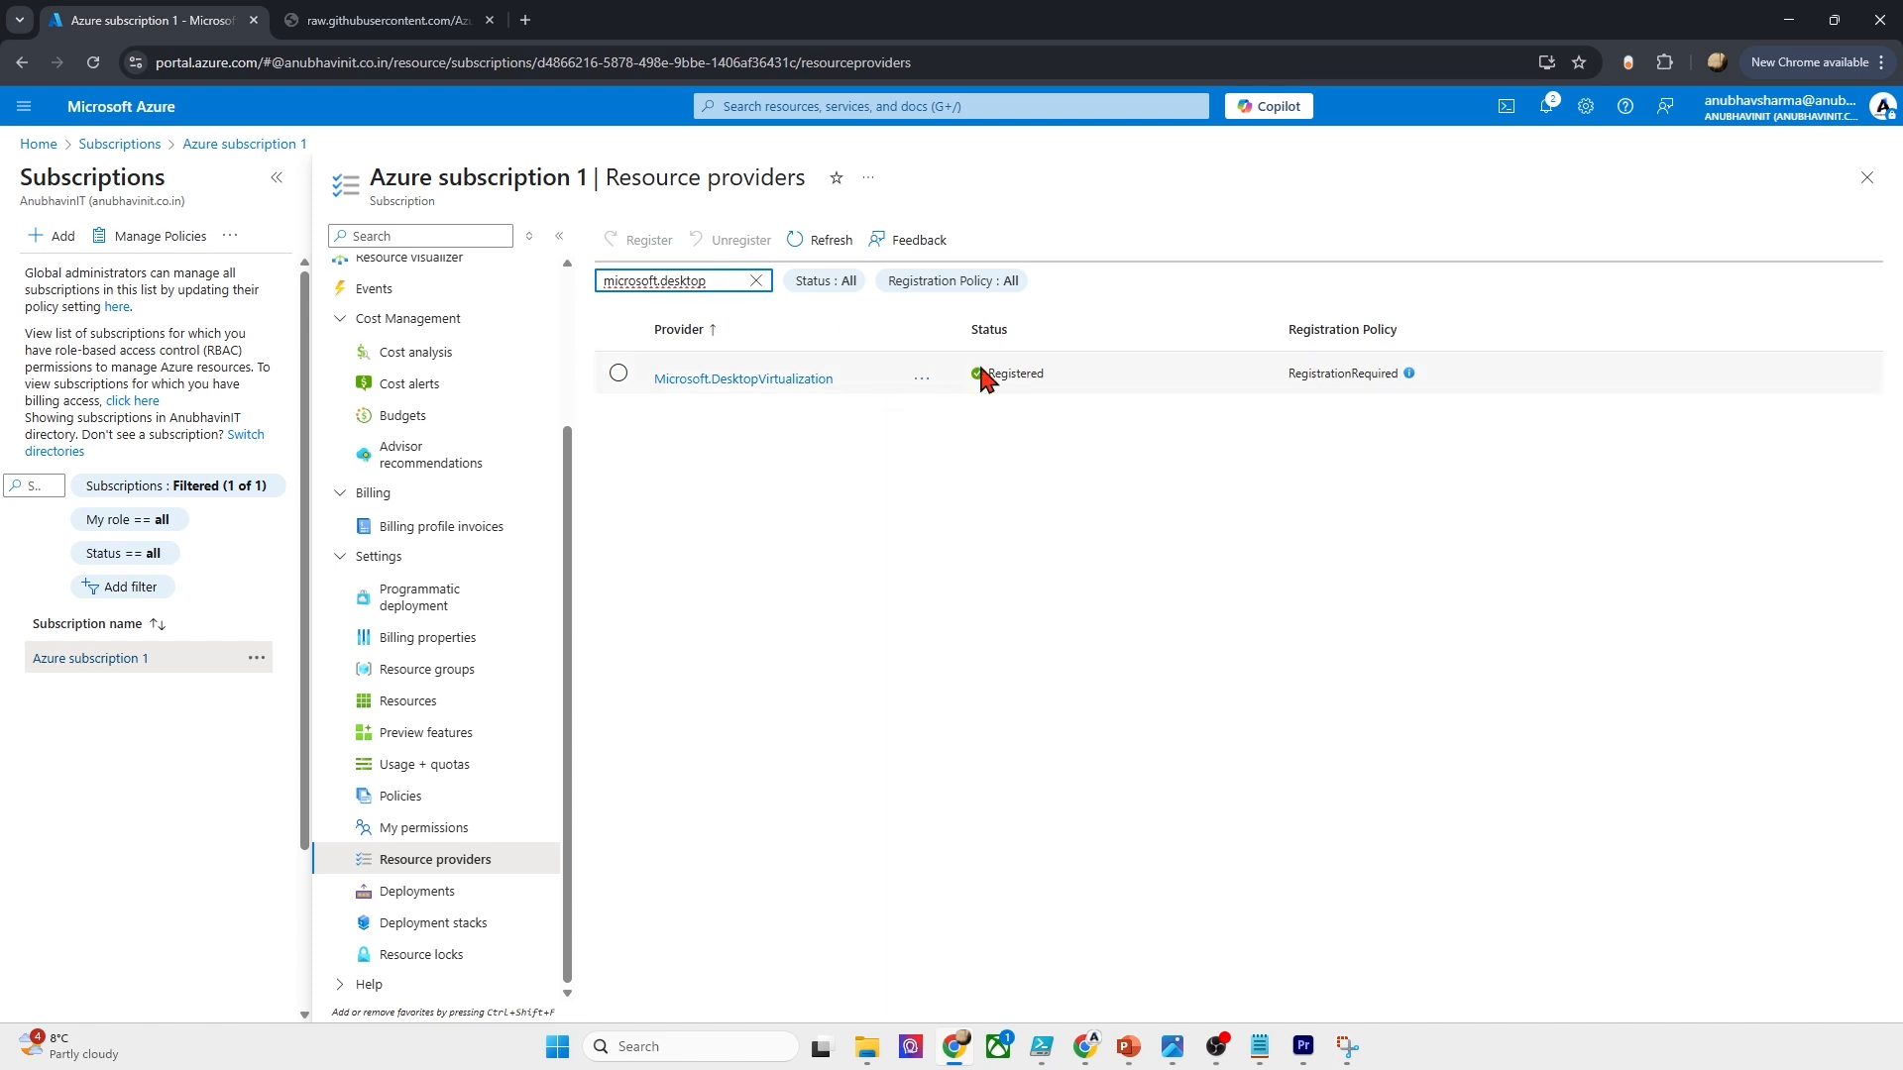
Step: Clear the provider name filter and select the ArizeAi.ObservabilityEval provider
{"action": "left_click", "coordinate": [755, 281]}
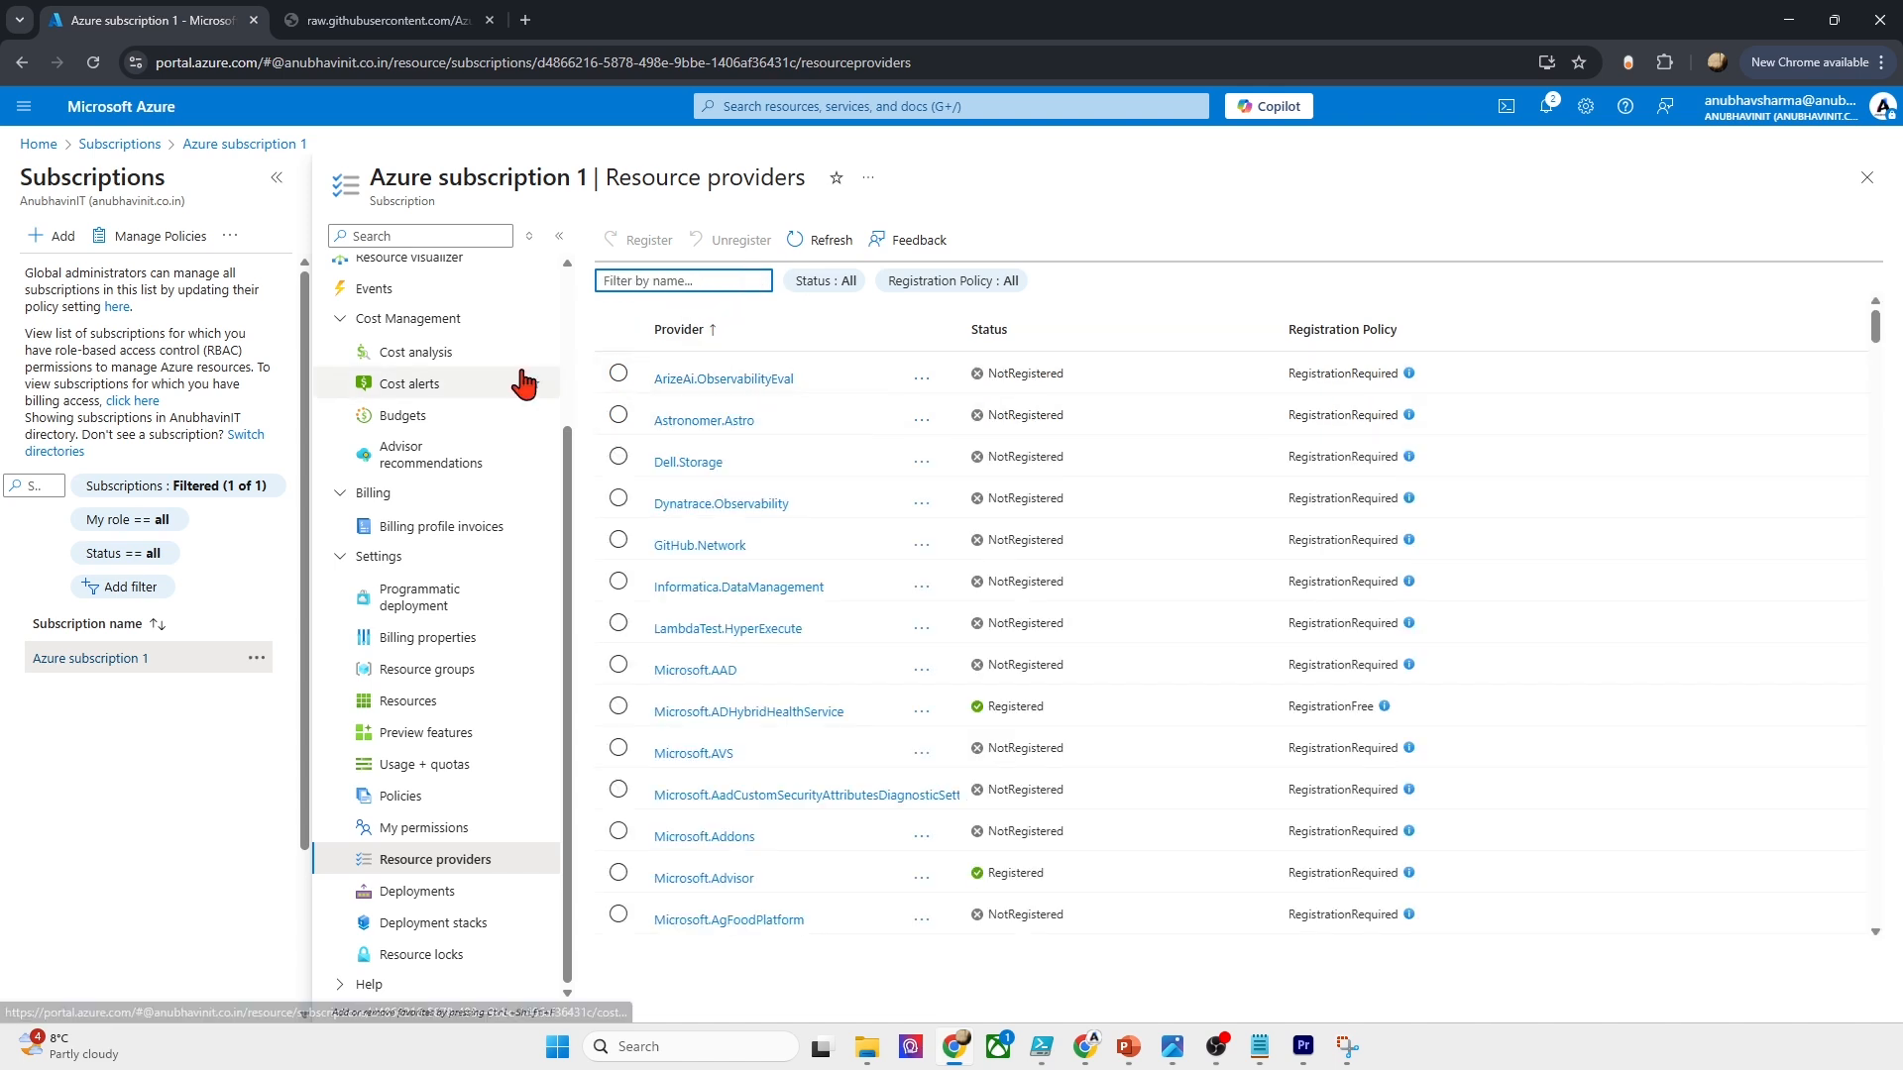
{"action": "left_click", "coordinate": [618, 374]}
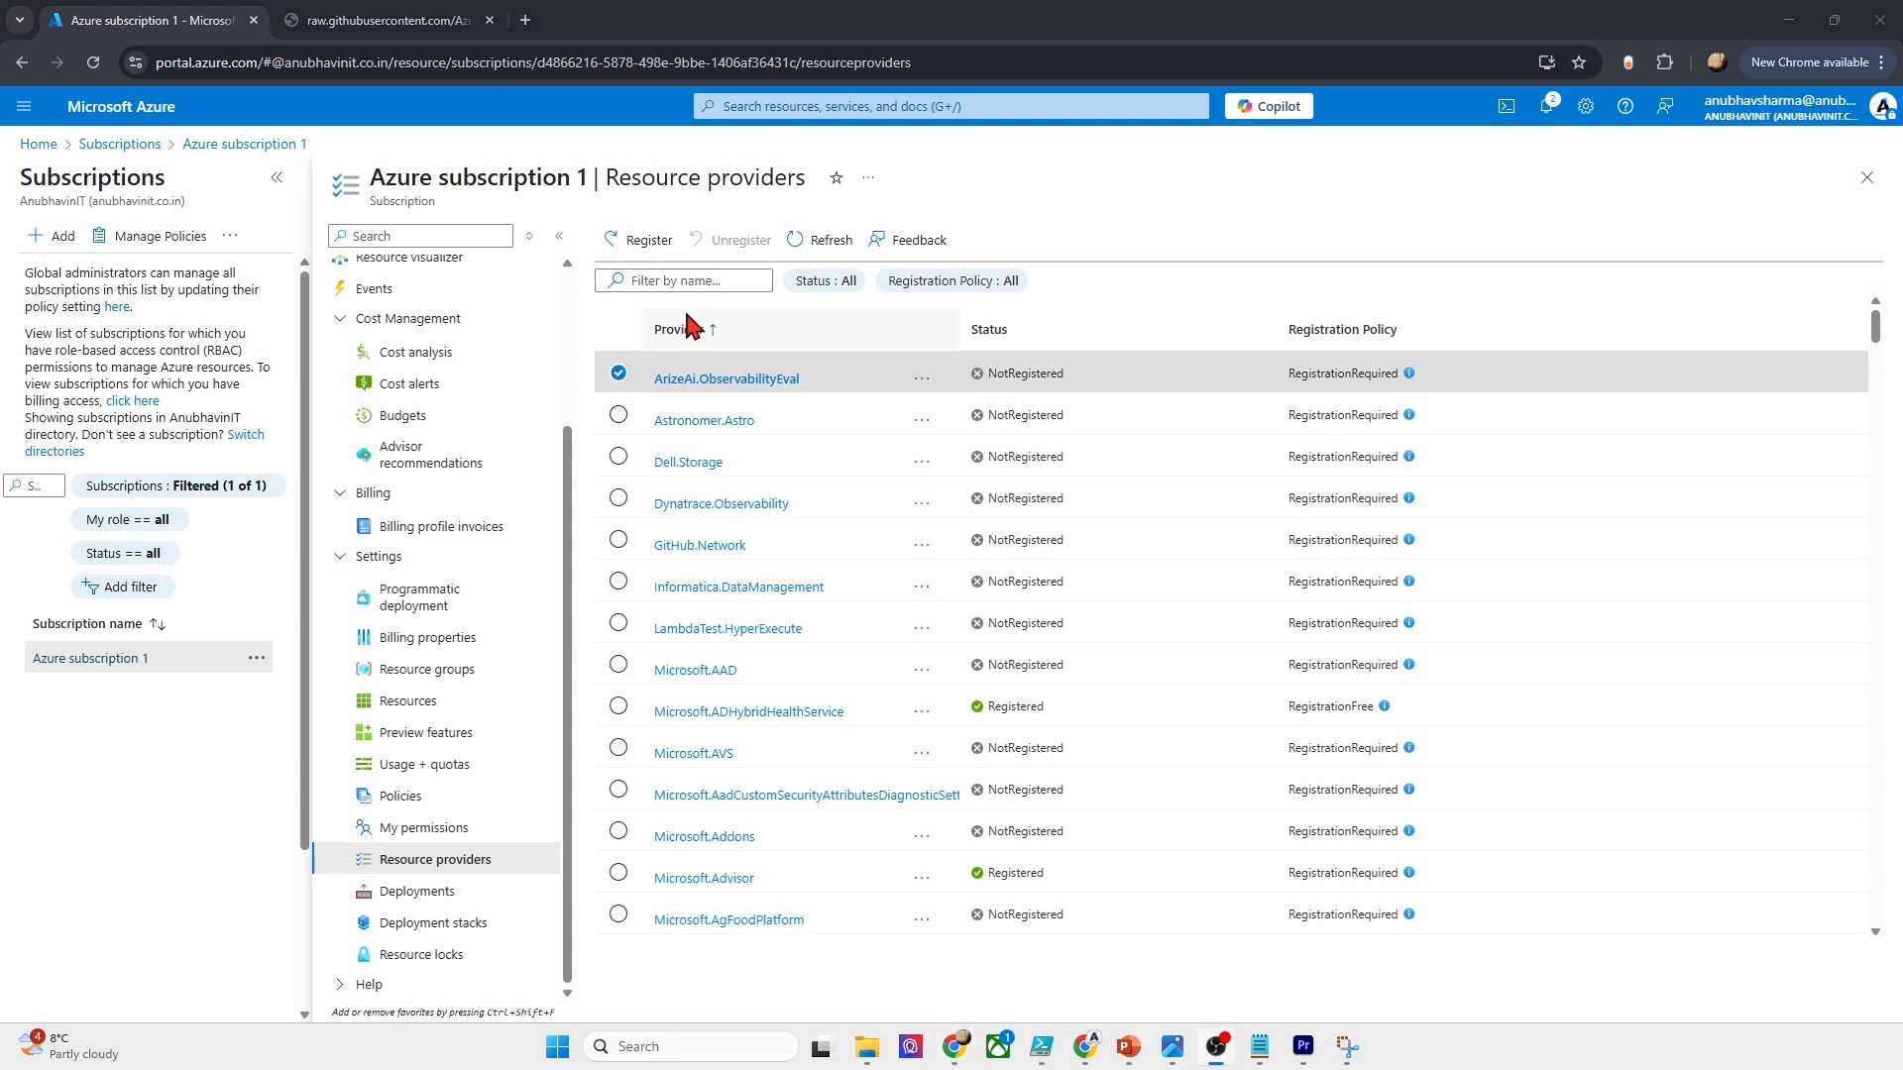
Step: Start a custom role from the subscription's access control, name it Custom_Managed_Identity_Role and proceed to its permissions
{"action": "scroll", "coordinate": [482, 489], "scroll_direction": "up", "scroll_amount": 2}
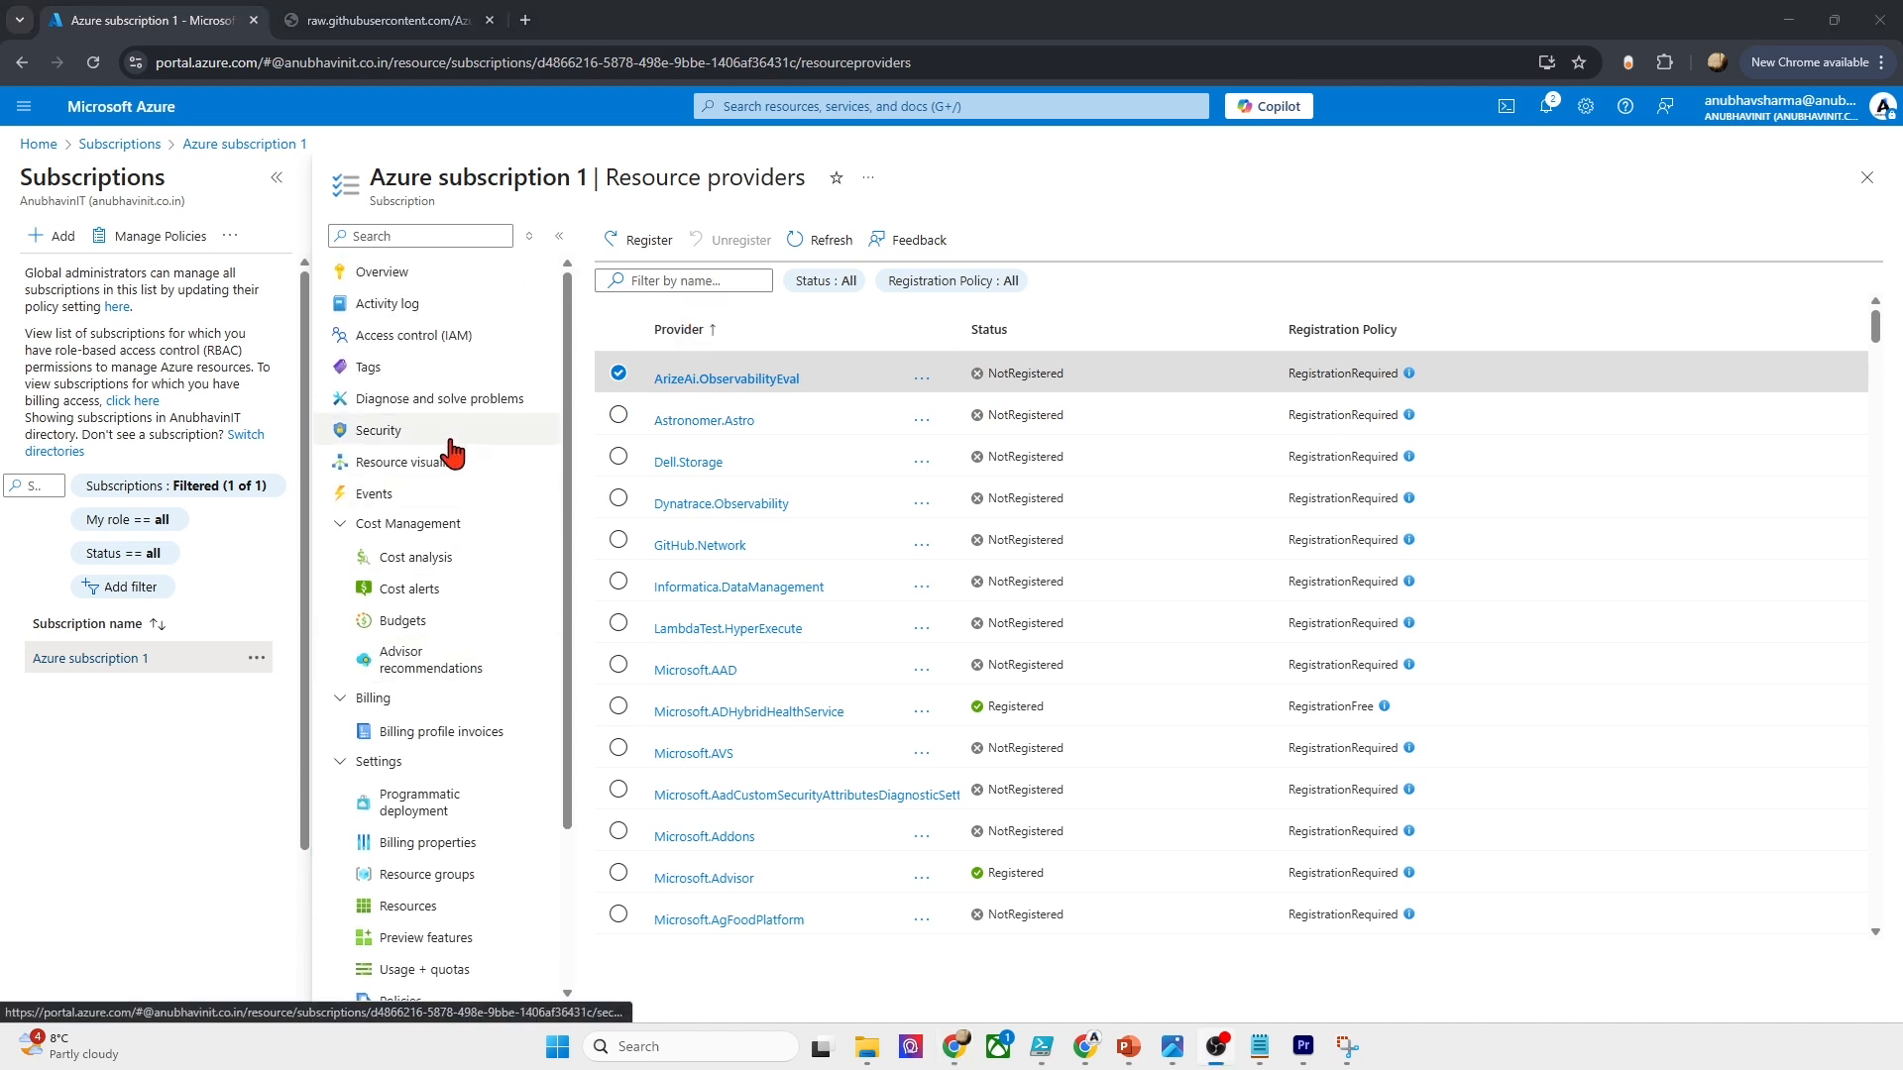
{"action": "left_click", "coordinate": [428, 337]}
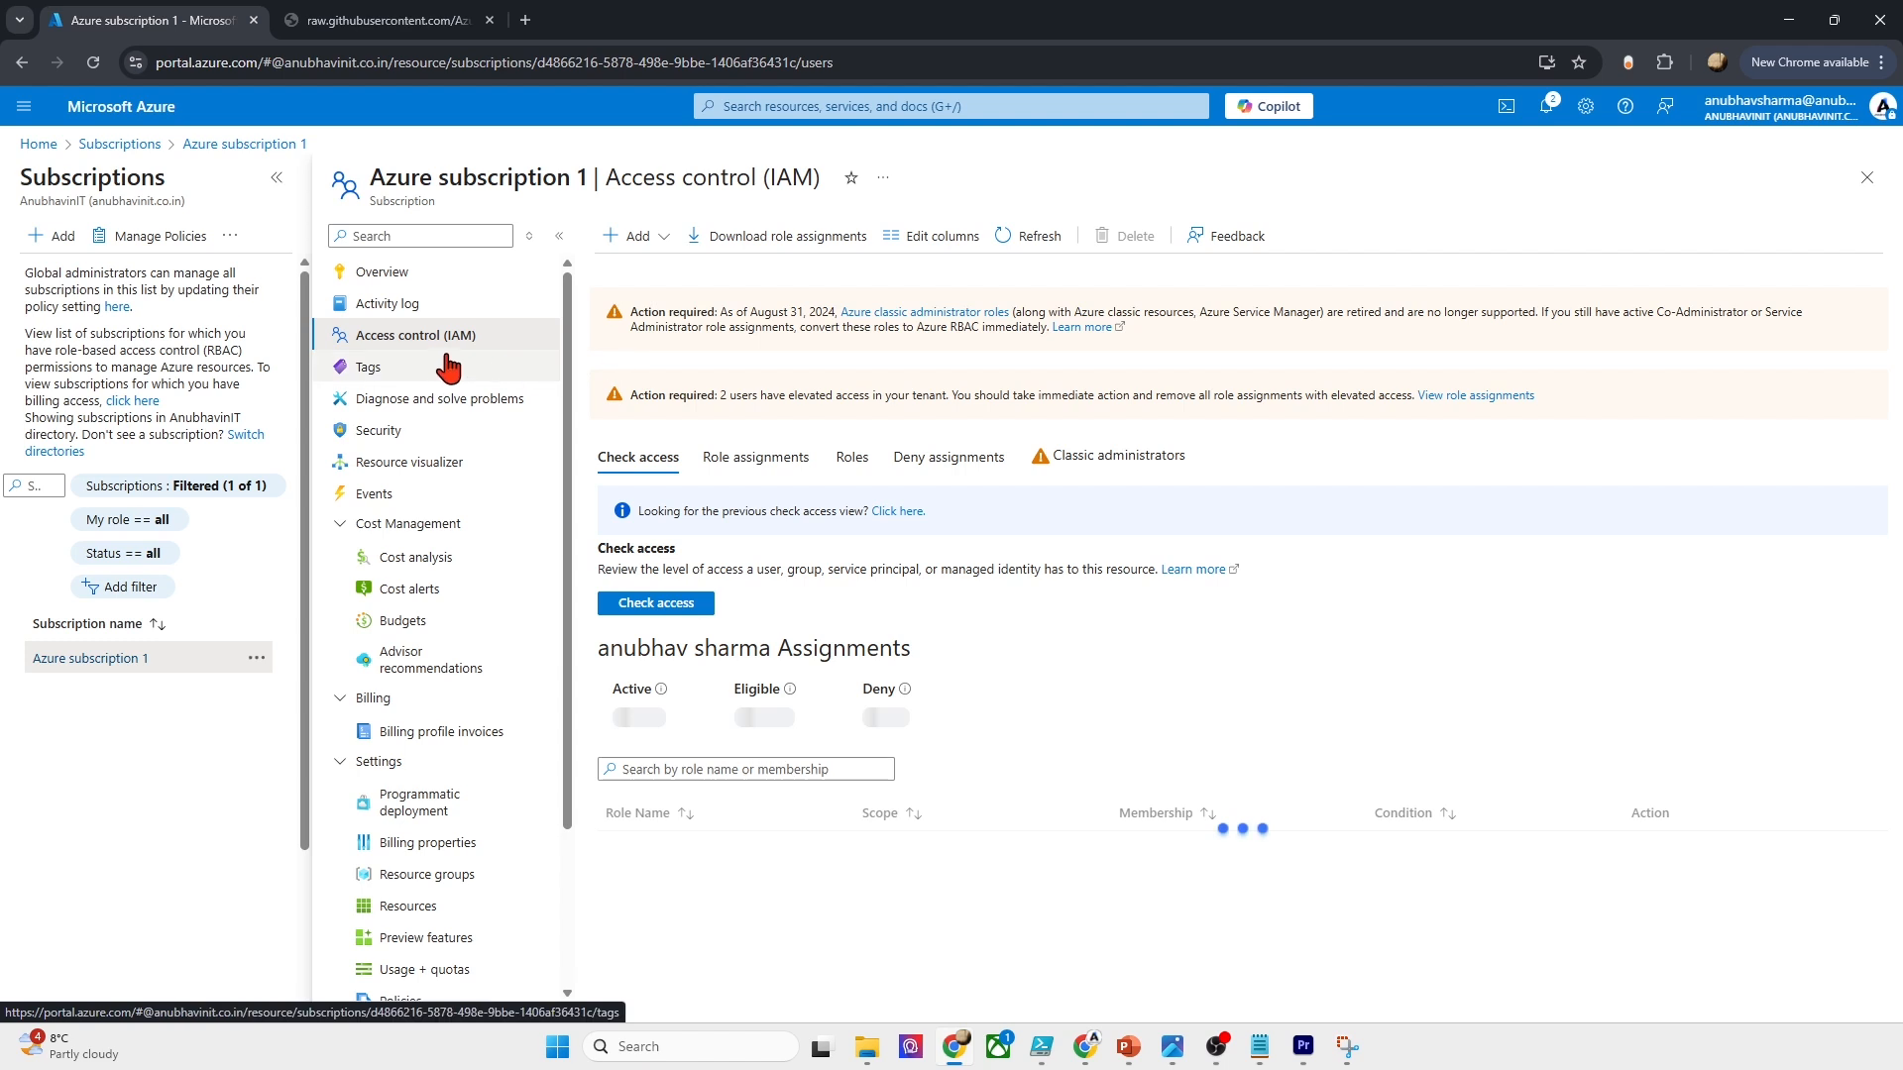
{"action": "left_click", "coordinate": [660, 249]}
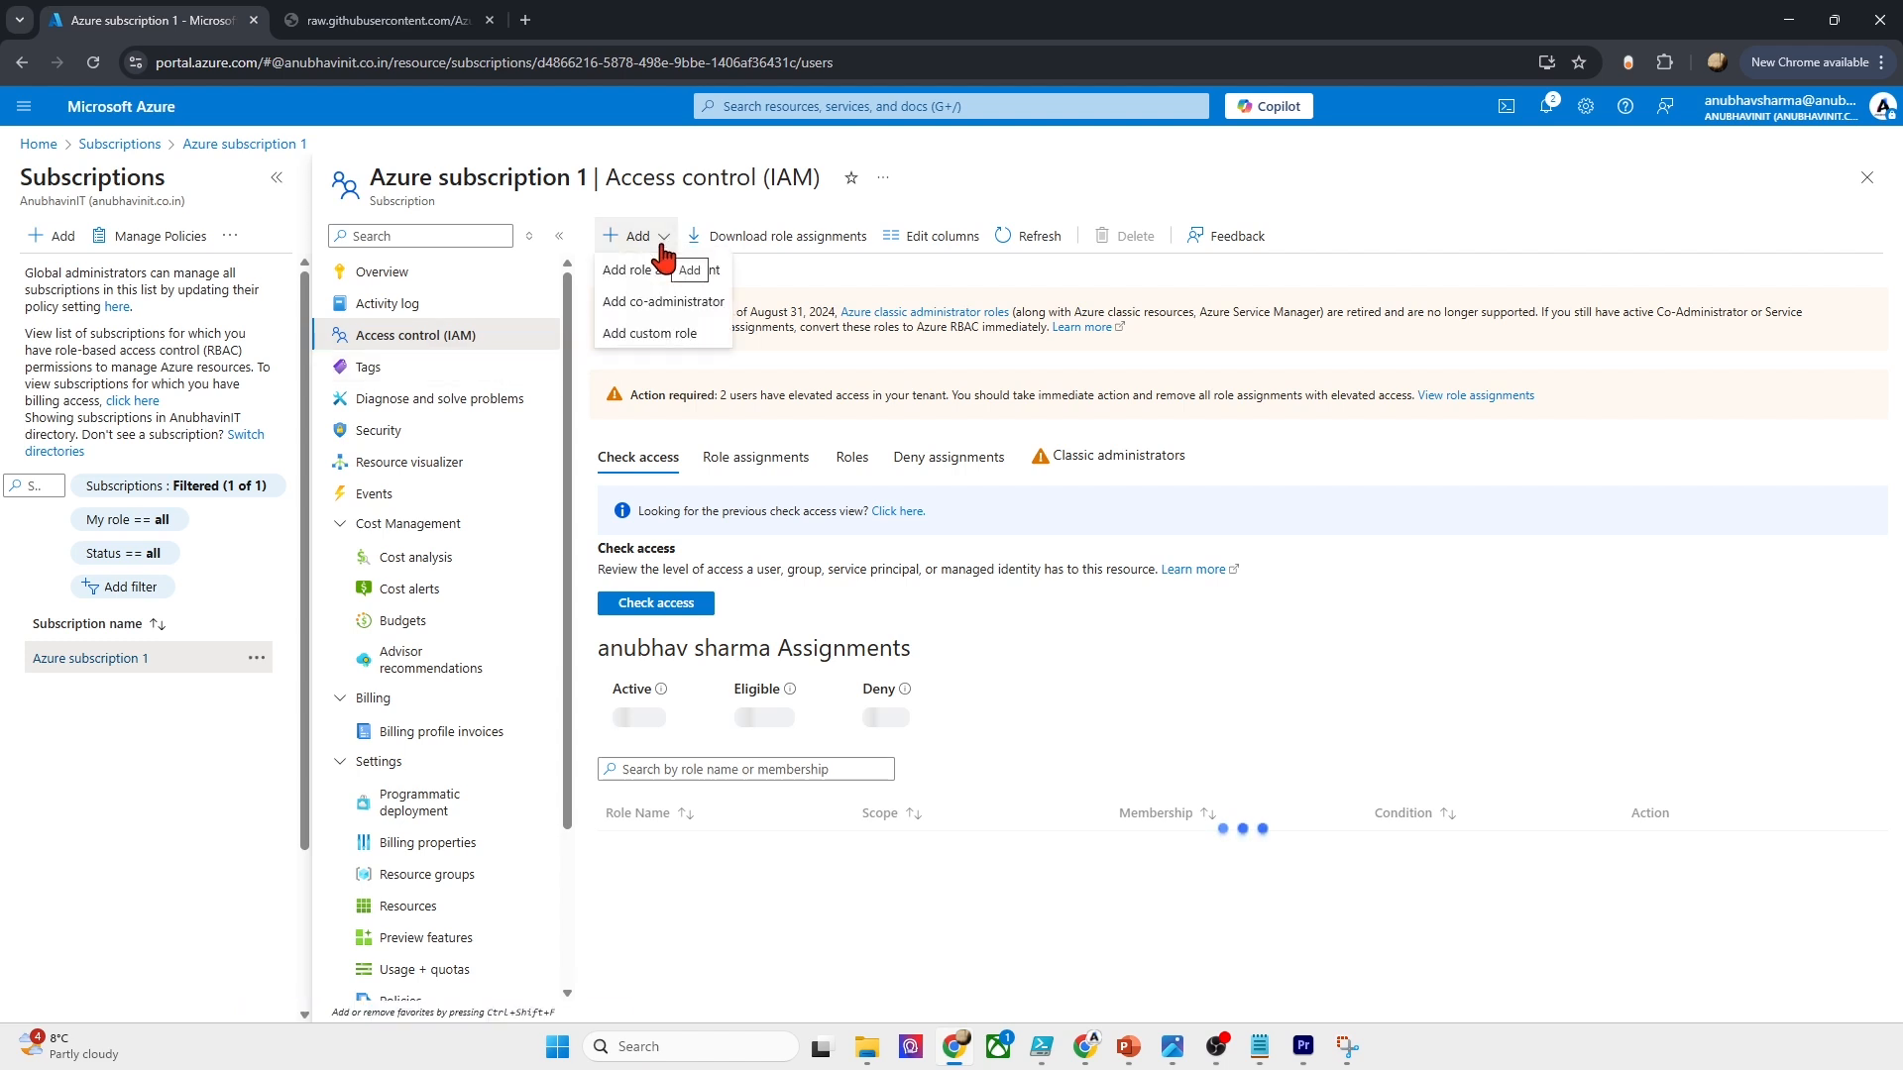
{"action": "left_click", "coordinate": [649, 334]}
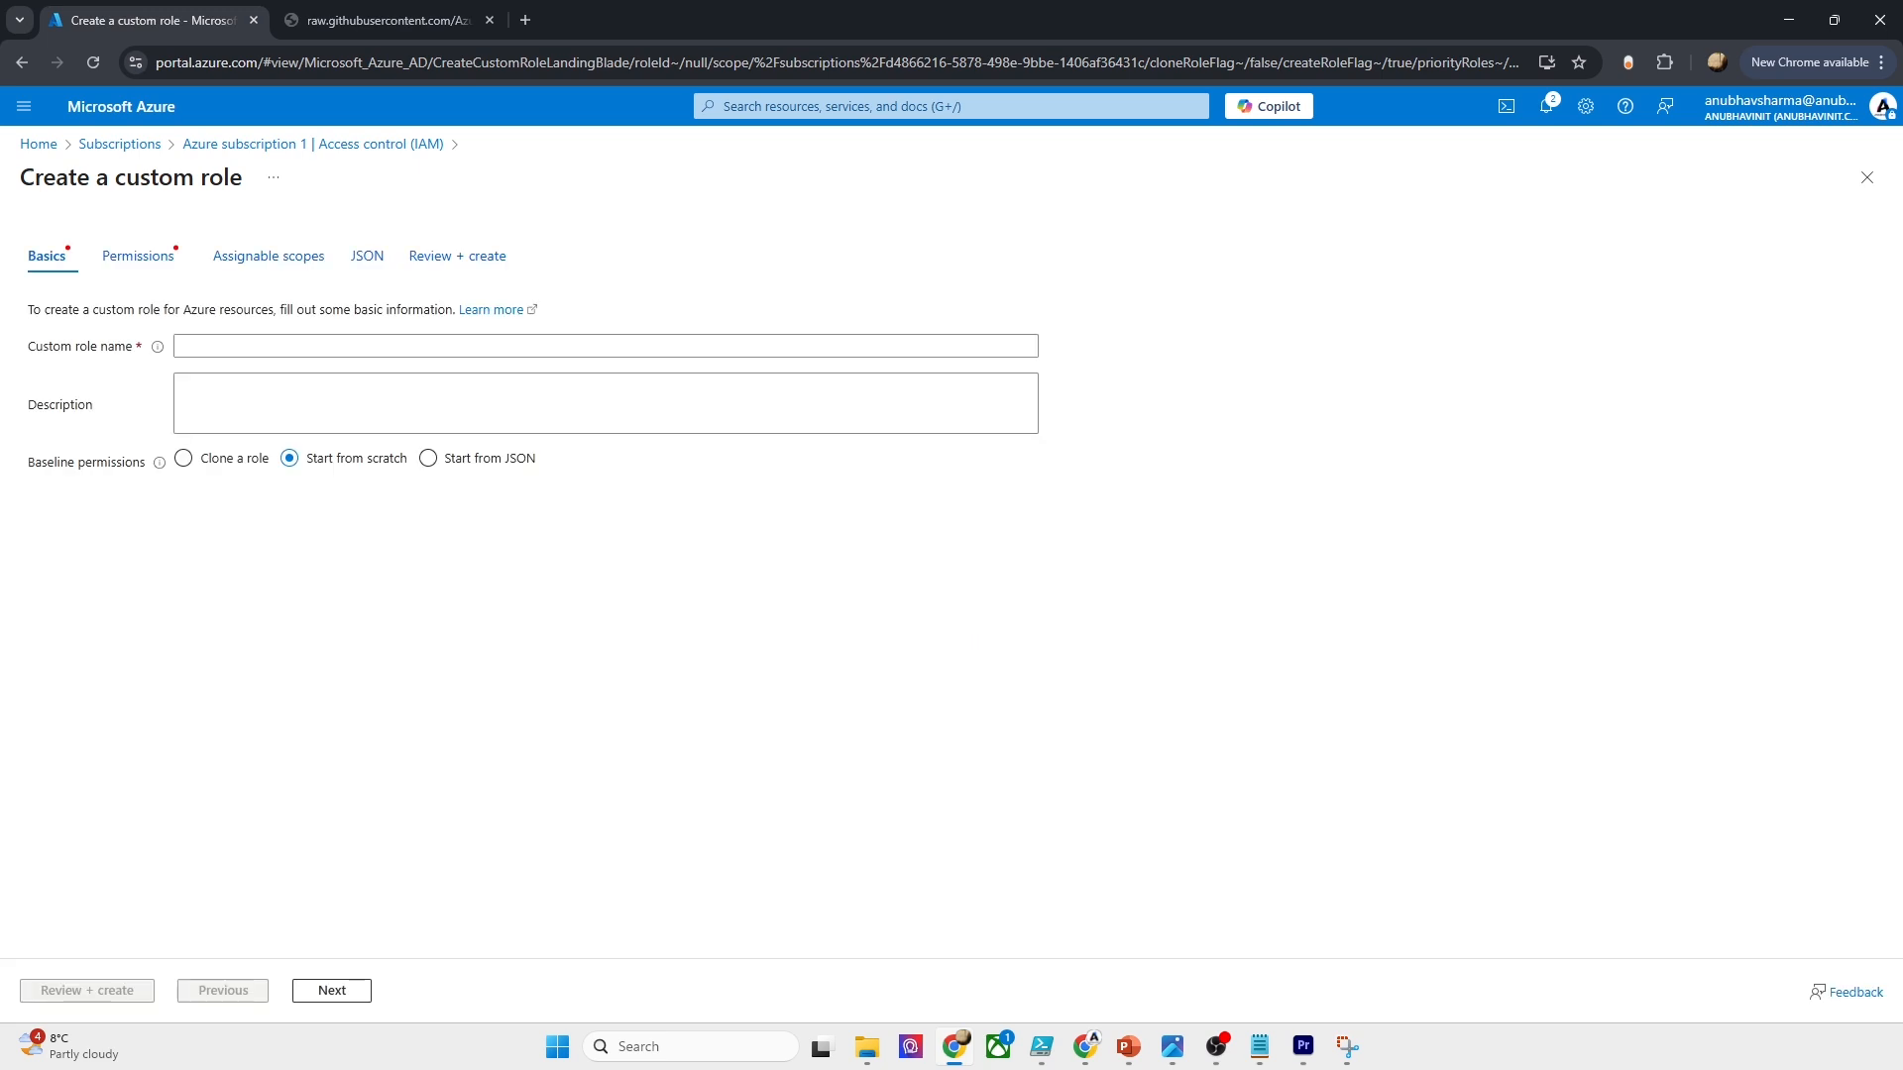
{"action": "left_click", "coordinate": [507, 346]}
{"action": "type", "text": "Custom_Managed_Ident"}
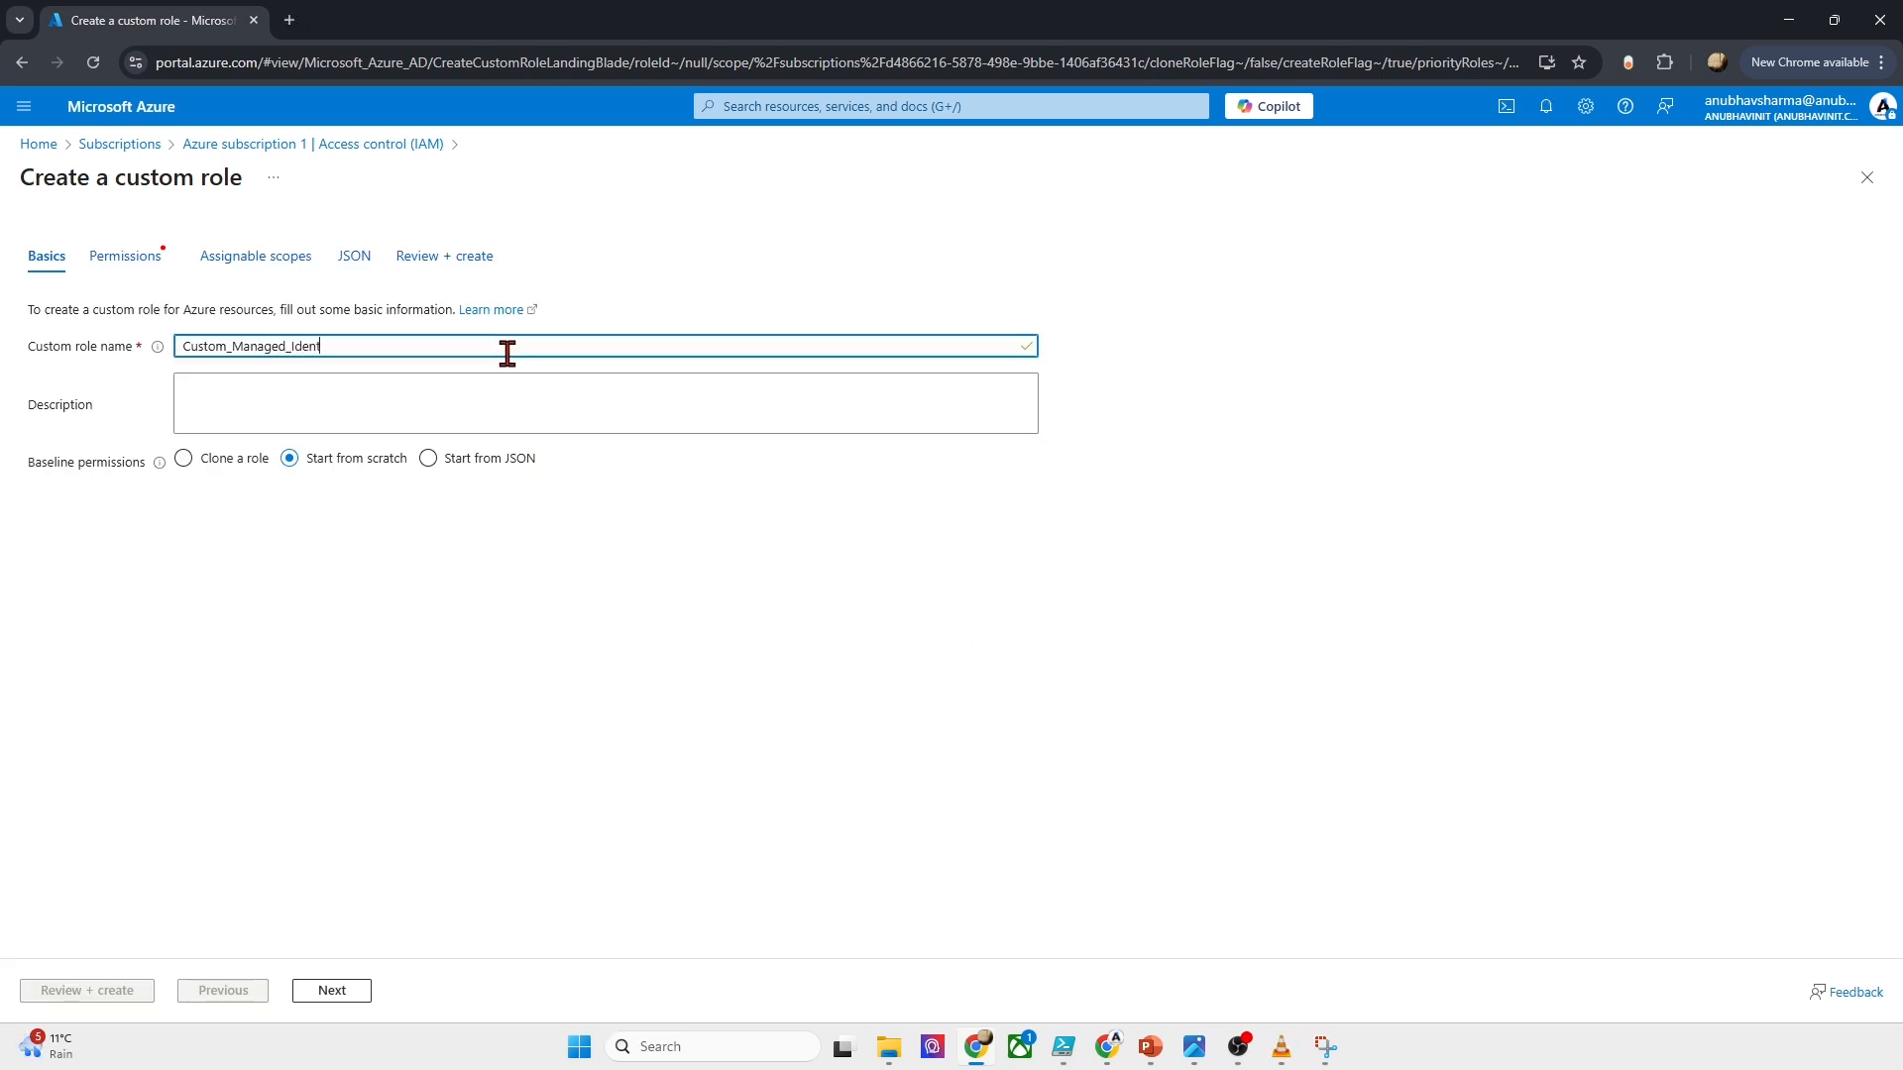
{"action": "type", "text": "ity_Role"}
{"action": "left_click", "coordinate": [349, 993]}
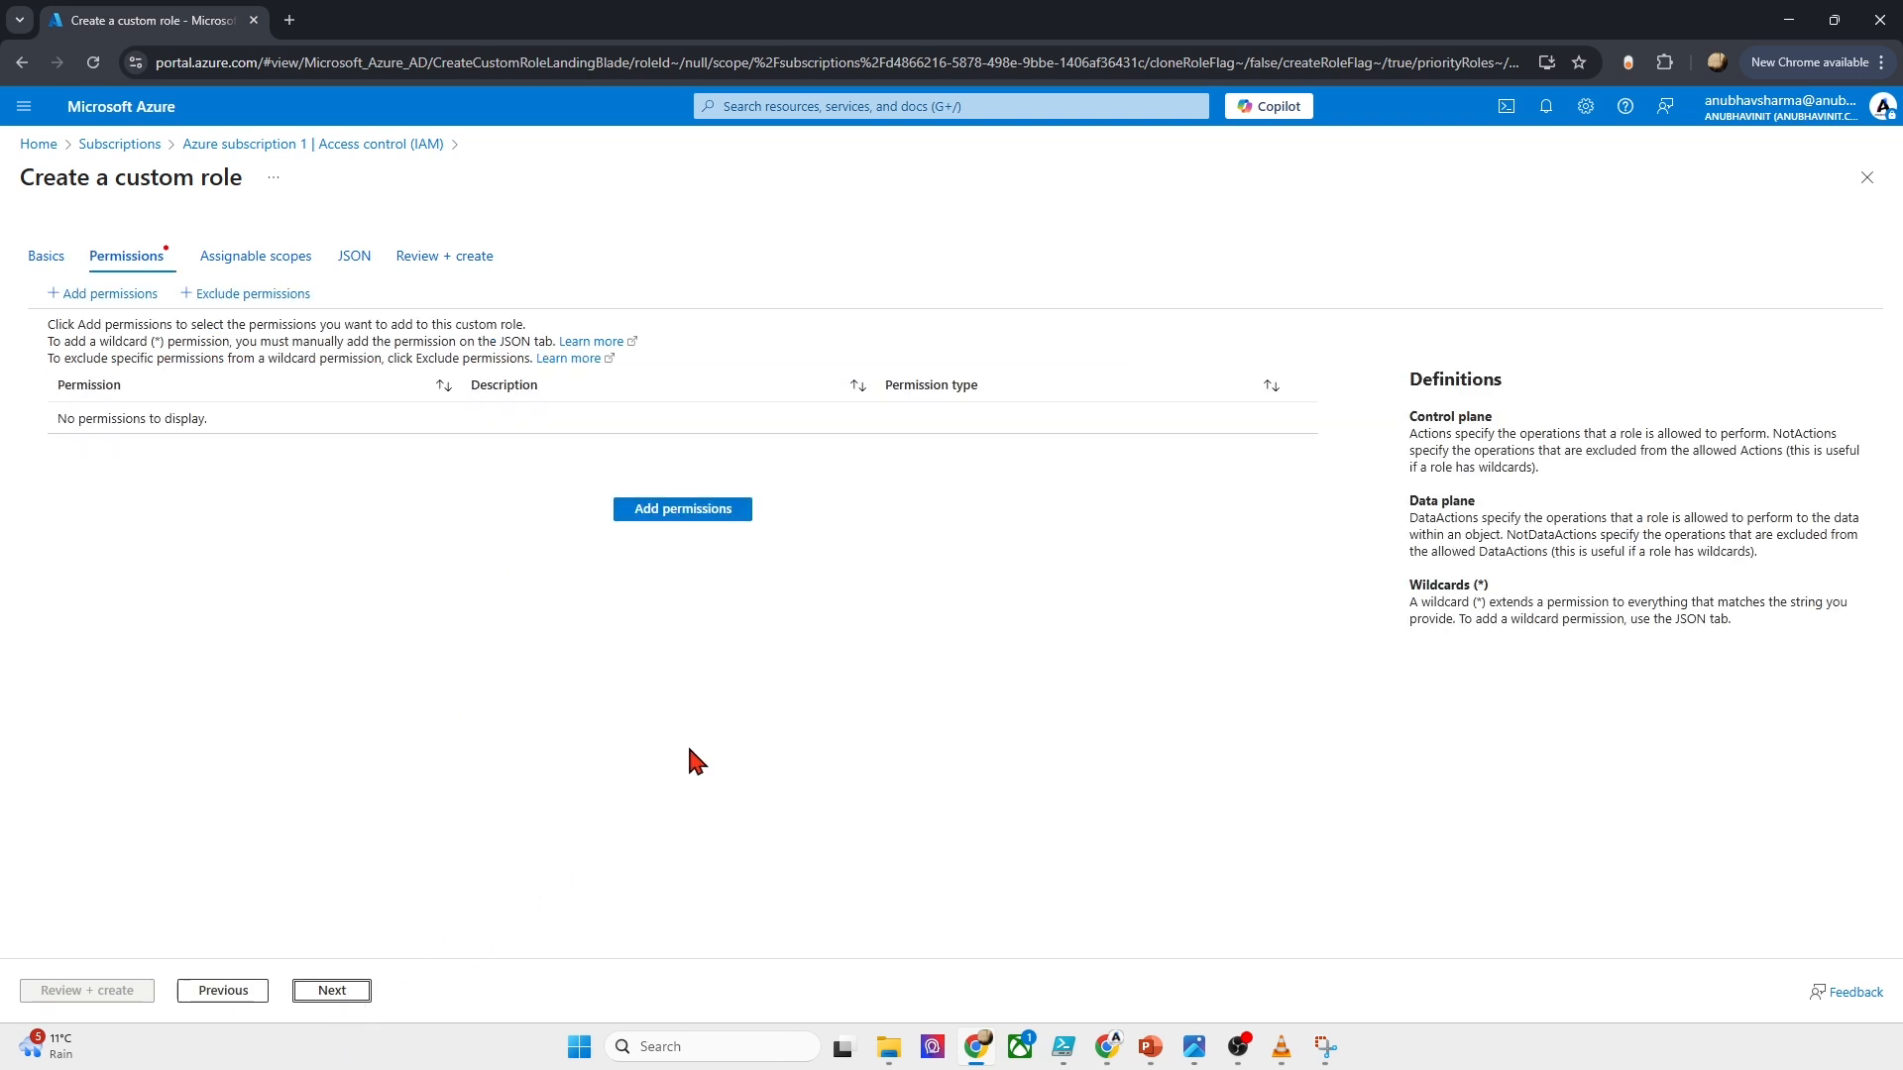
Step: Search the permissions available for the custom role for microsoft.compute and open the Microsoft Compute provider's permissions
{"action": "left_click", "coordinate": [694, 509]}
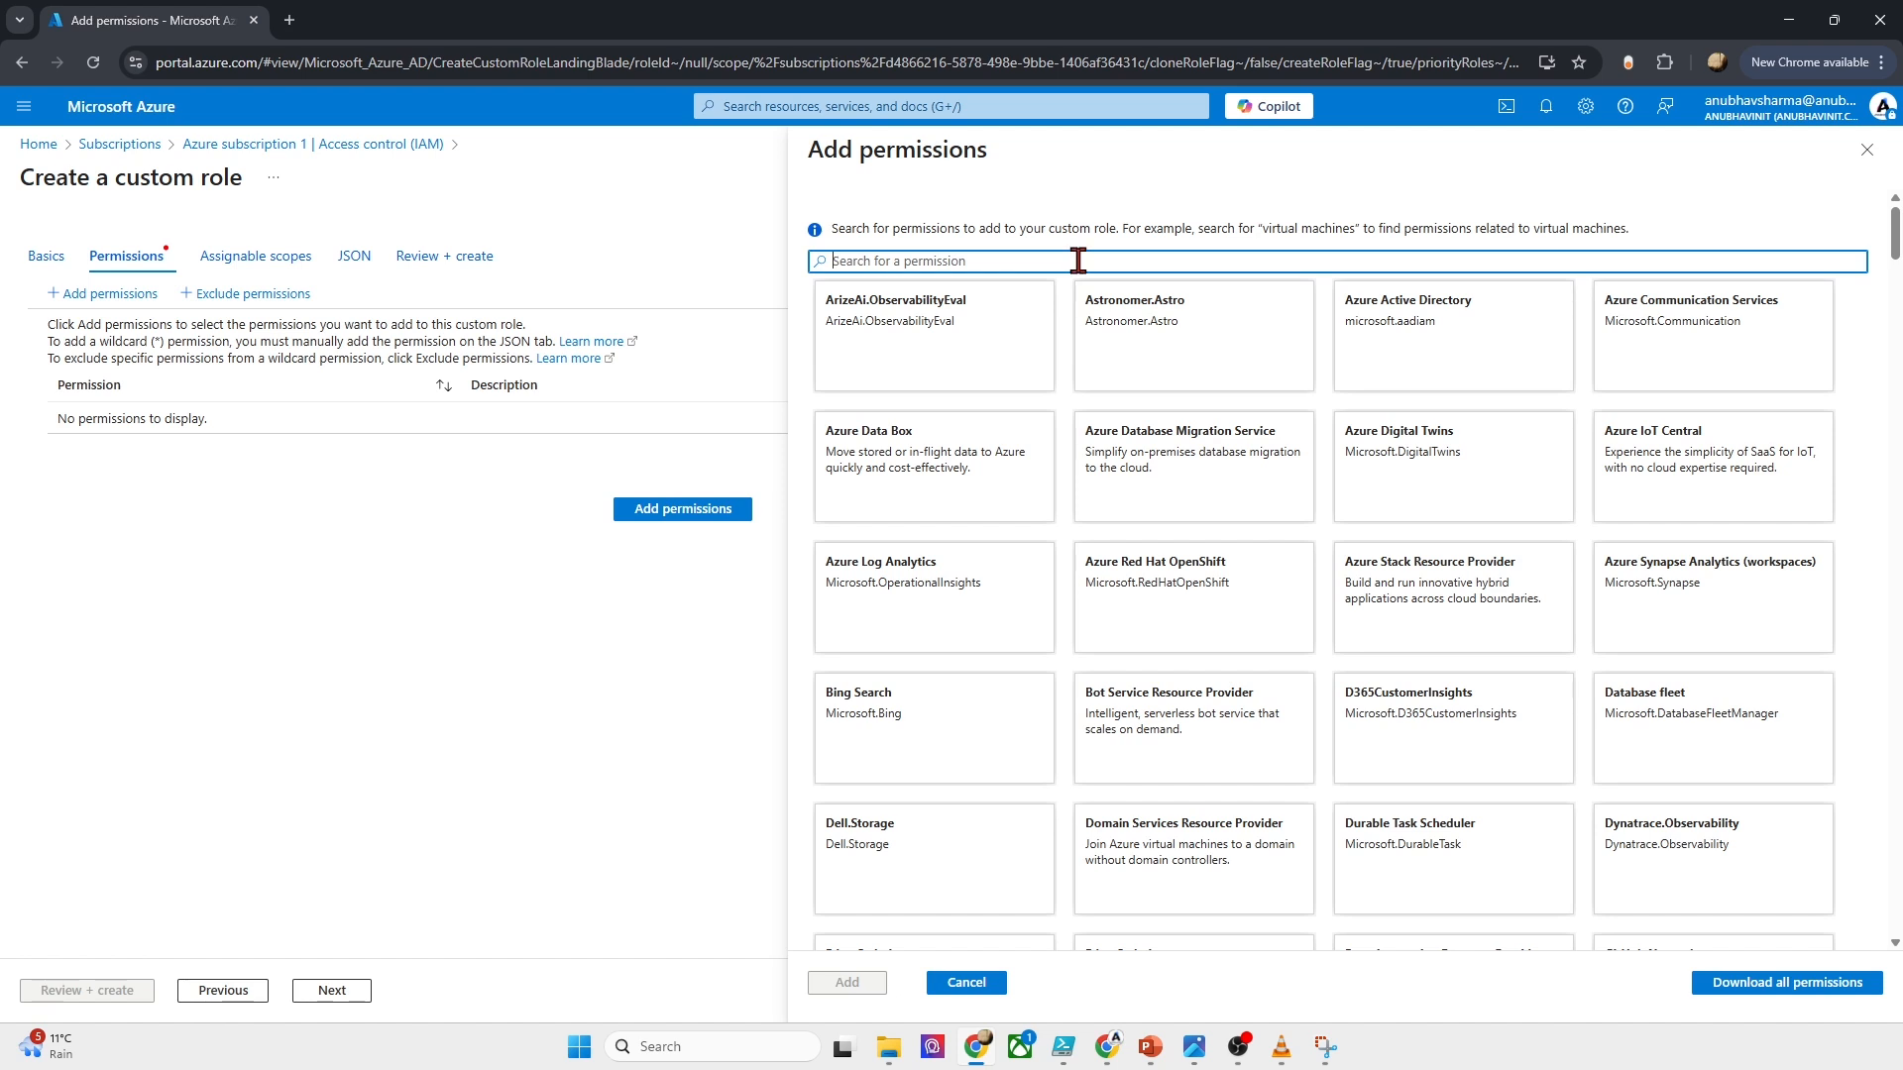
{"action": "left_click", "coordinate": [1078, 259]}
{"action": "type", "text": "mi"}
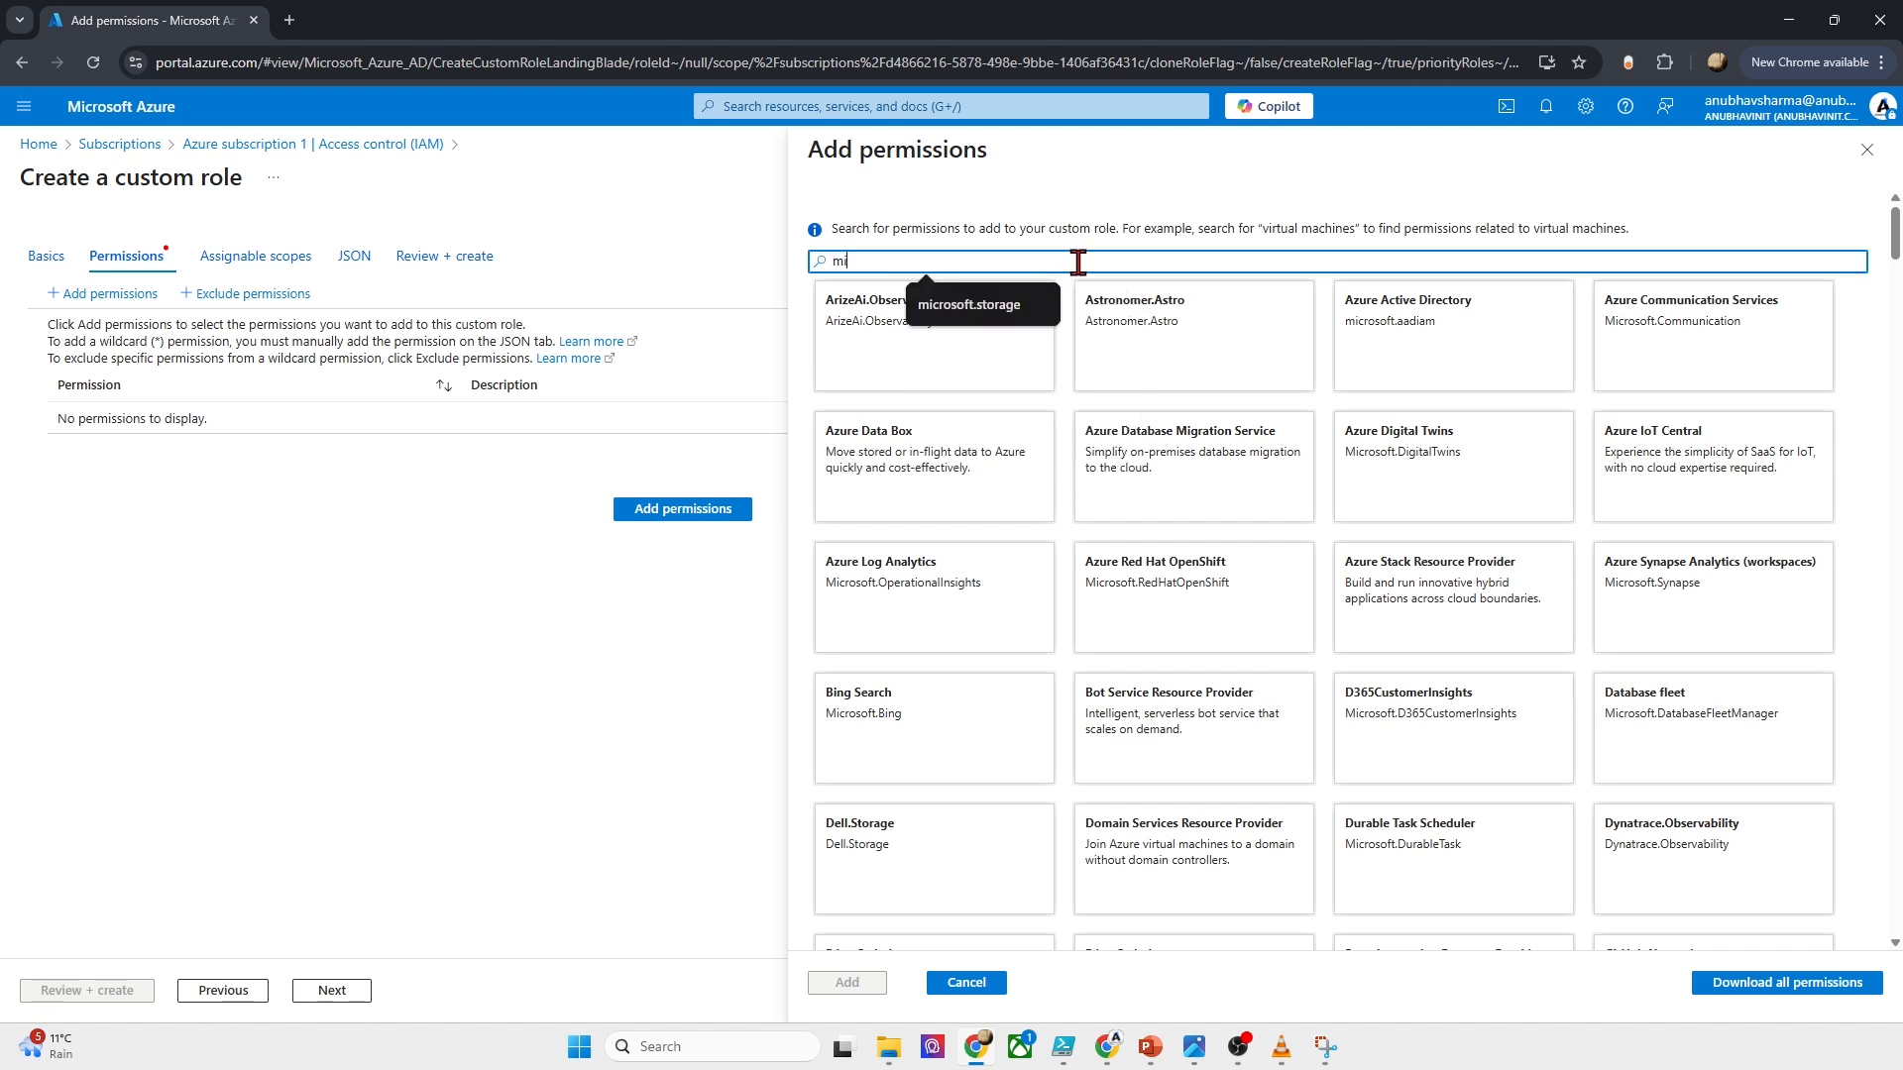
{"action": "type", "text": "crosoft.compu"}
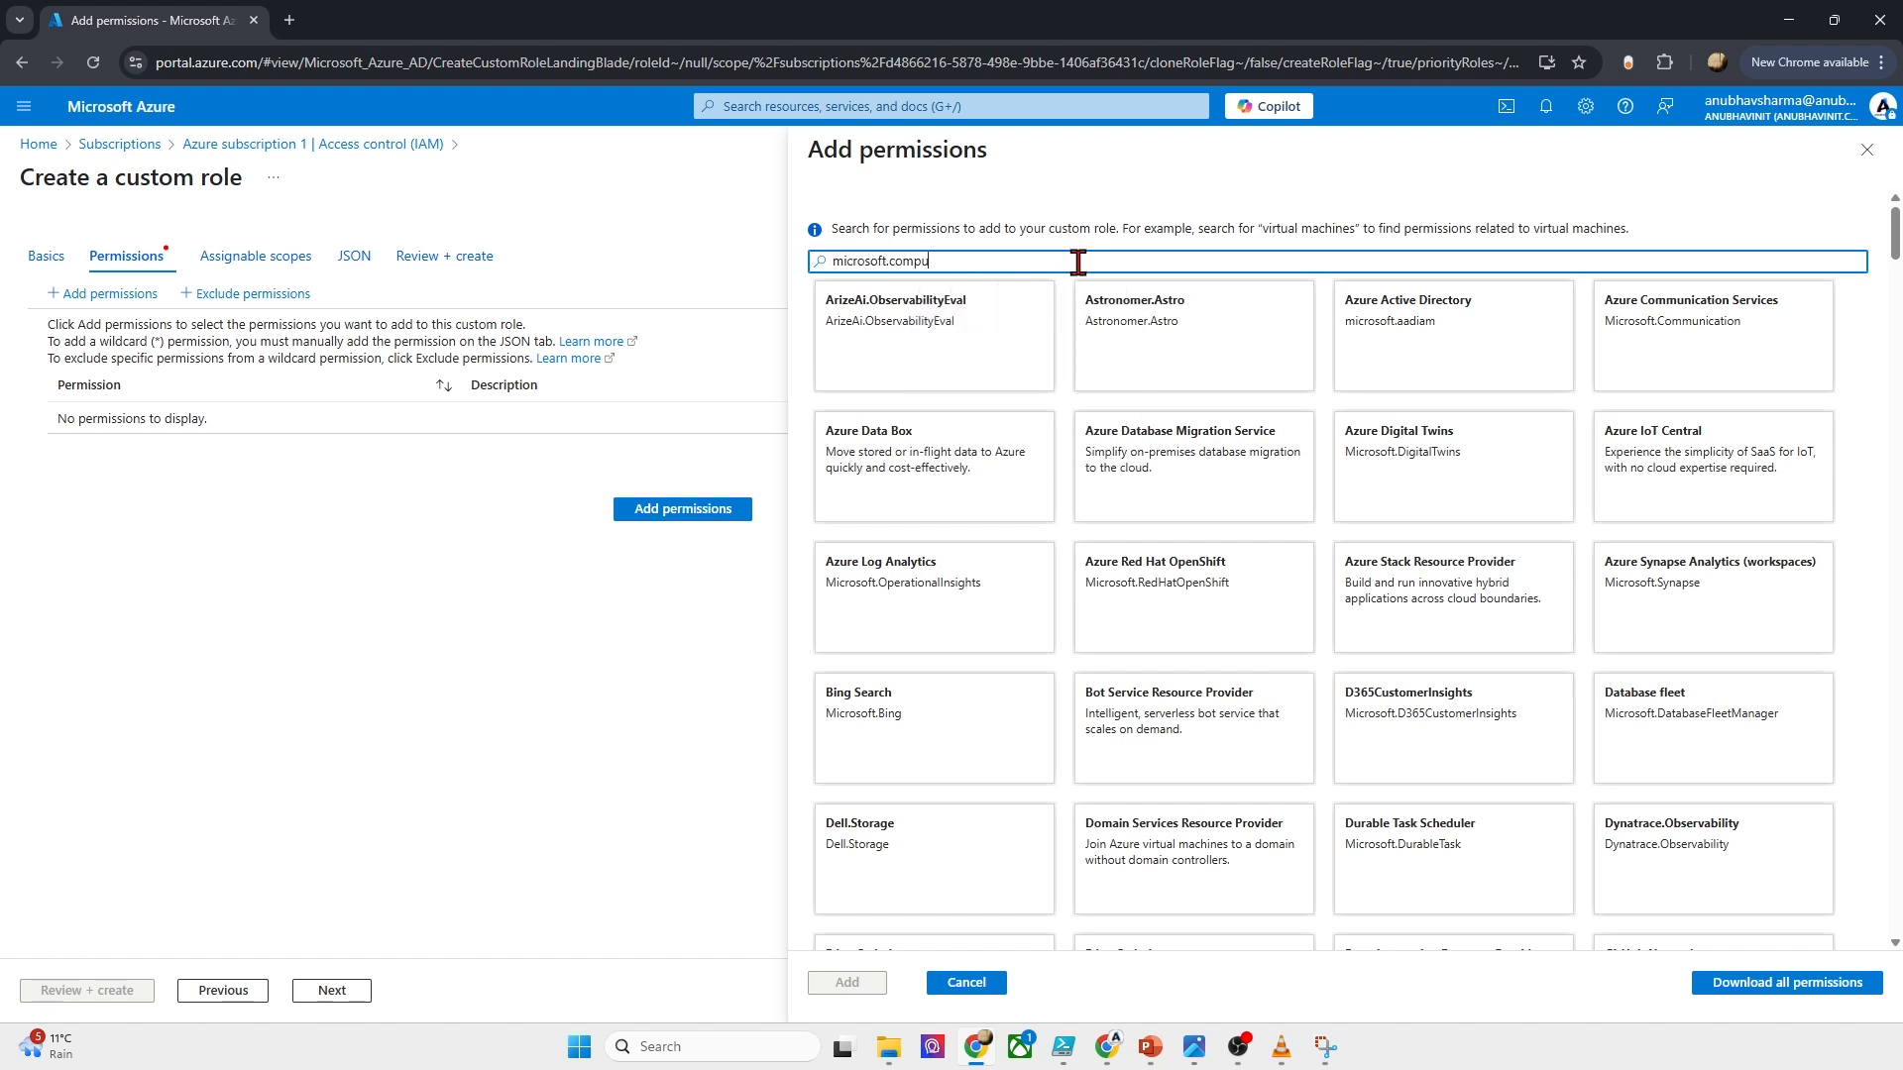
{"action": "type", "text": "te"}
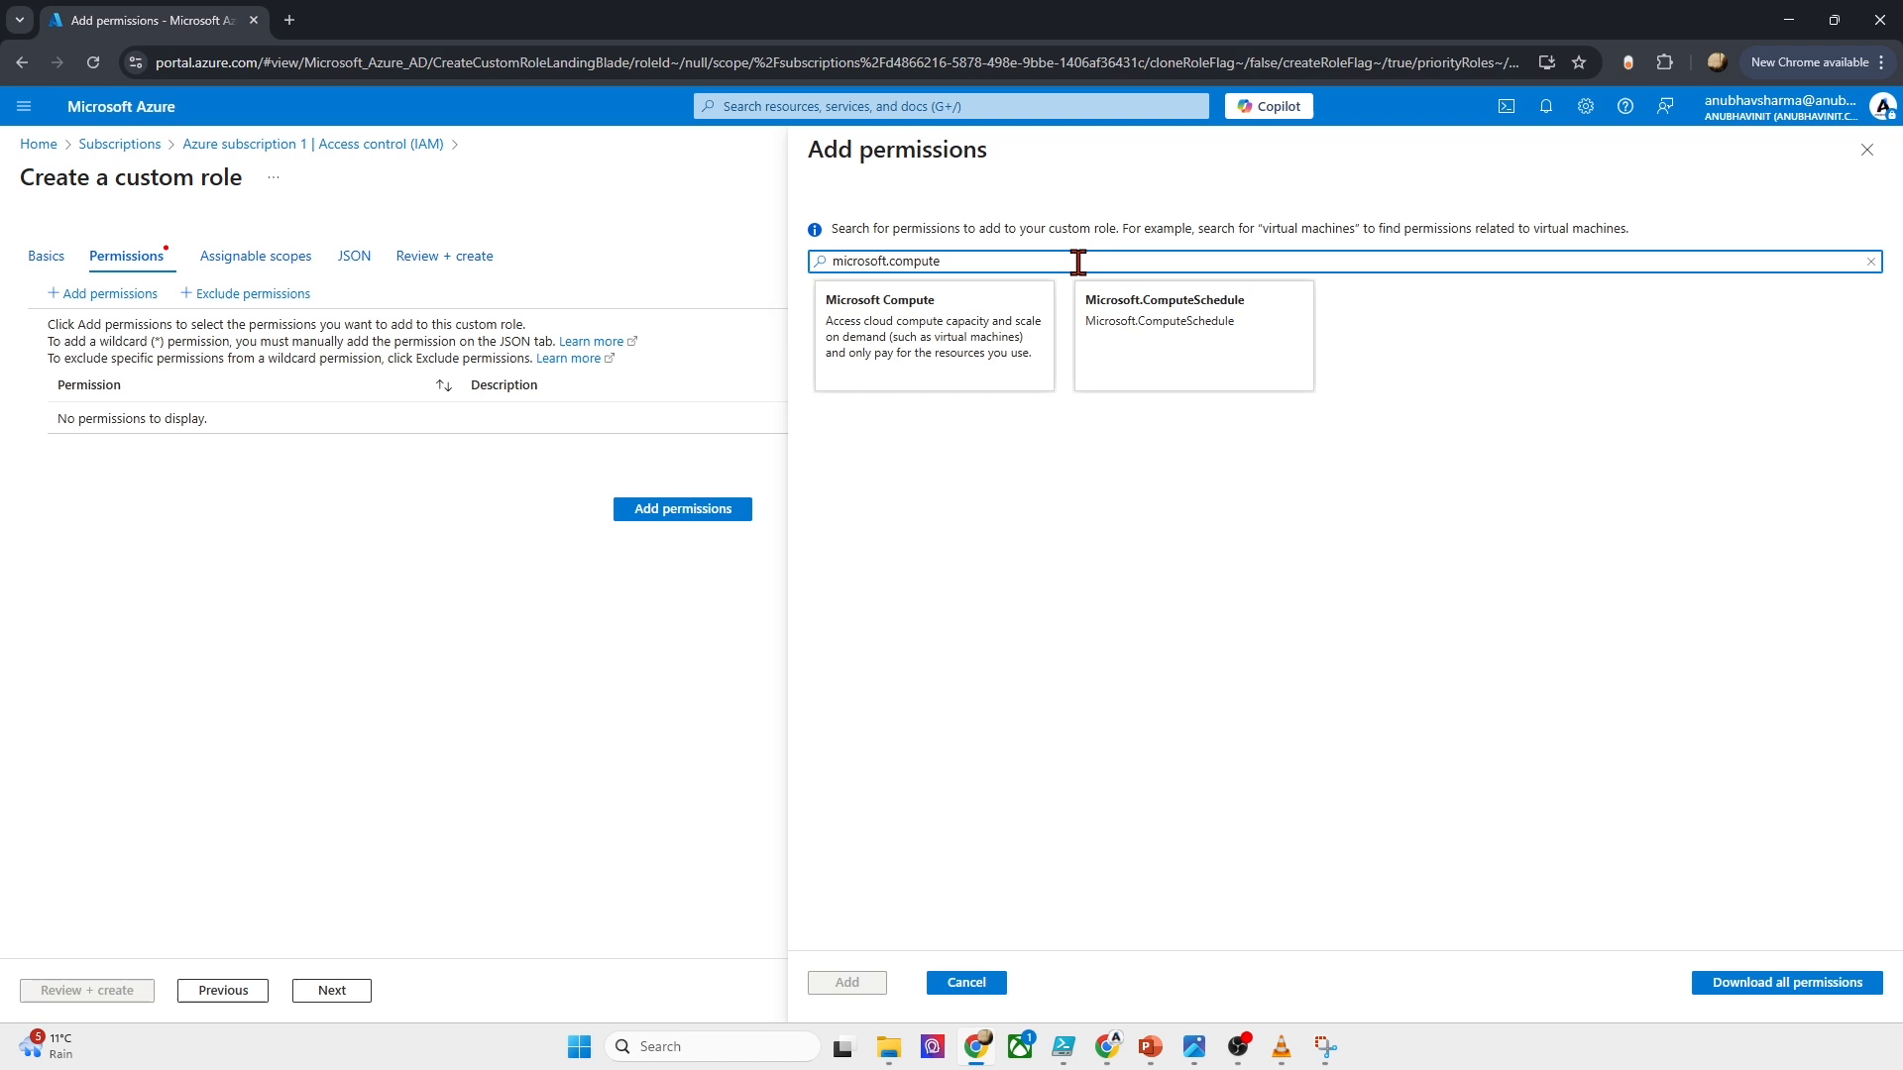
{"action": "left_click", "coordinate": [1002, 357]}
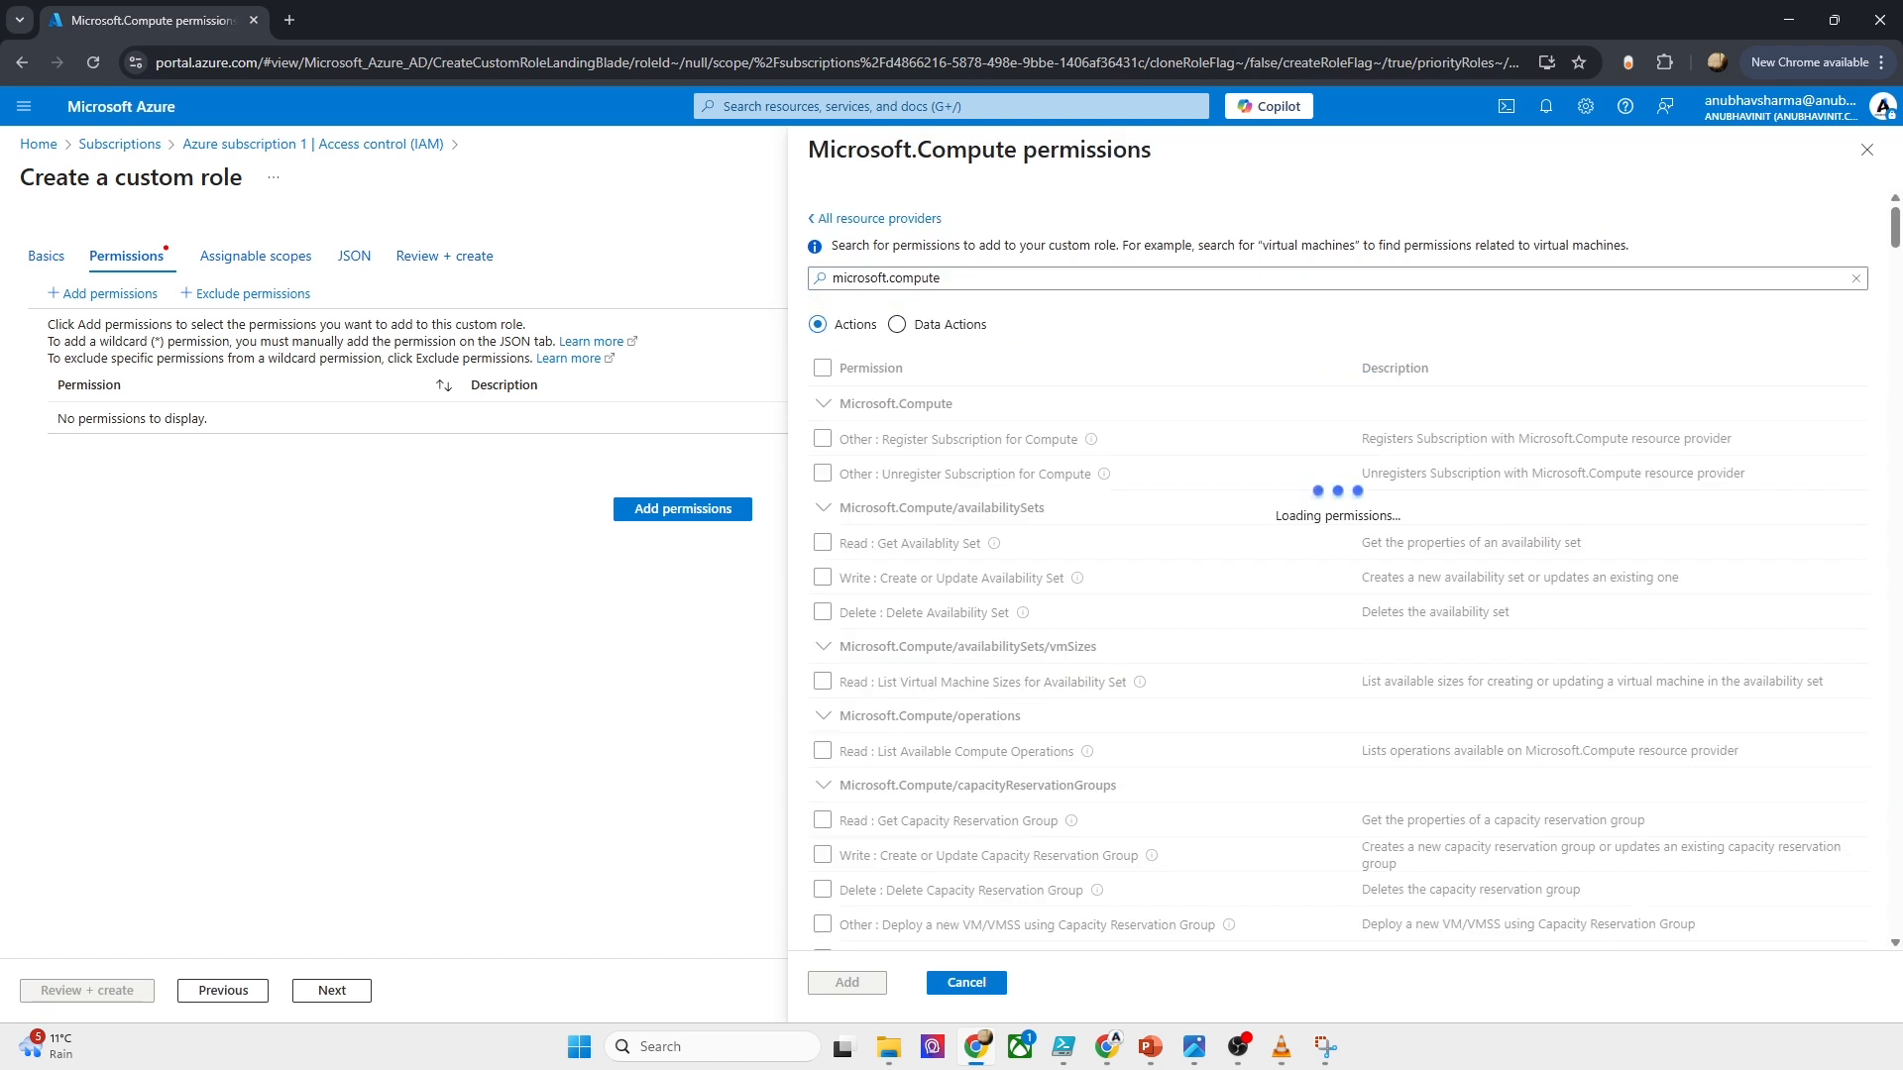
Step: Add the Microsoft.Compute permissions galleries/read, galleries/images/read, galleries/images/versions/read and write, and images/read, delete and write to the role
{"action": "left_click", "coordinate": [969, 278]}
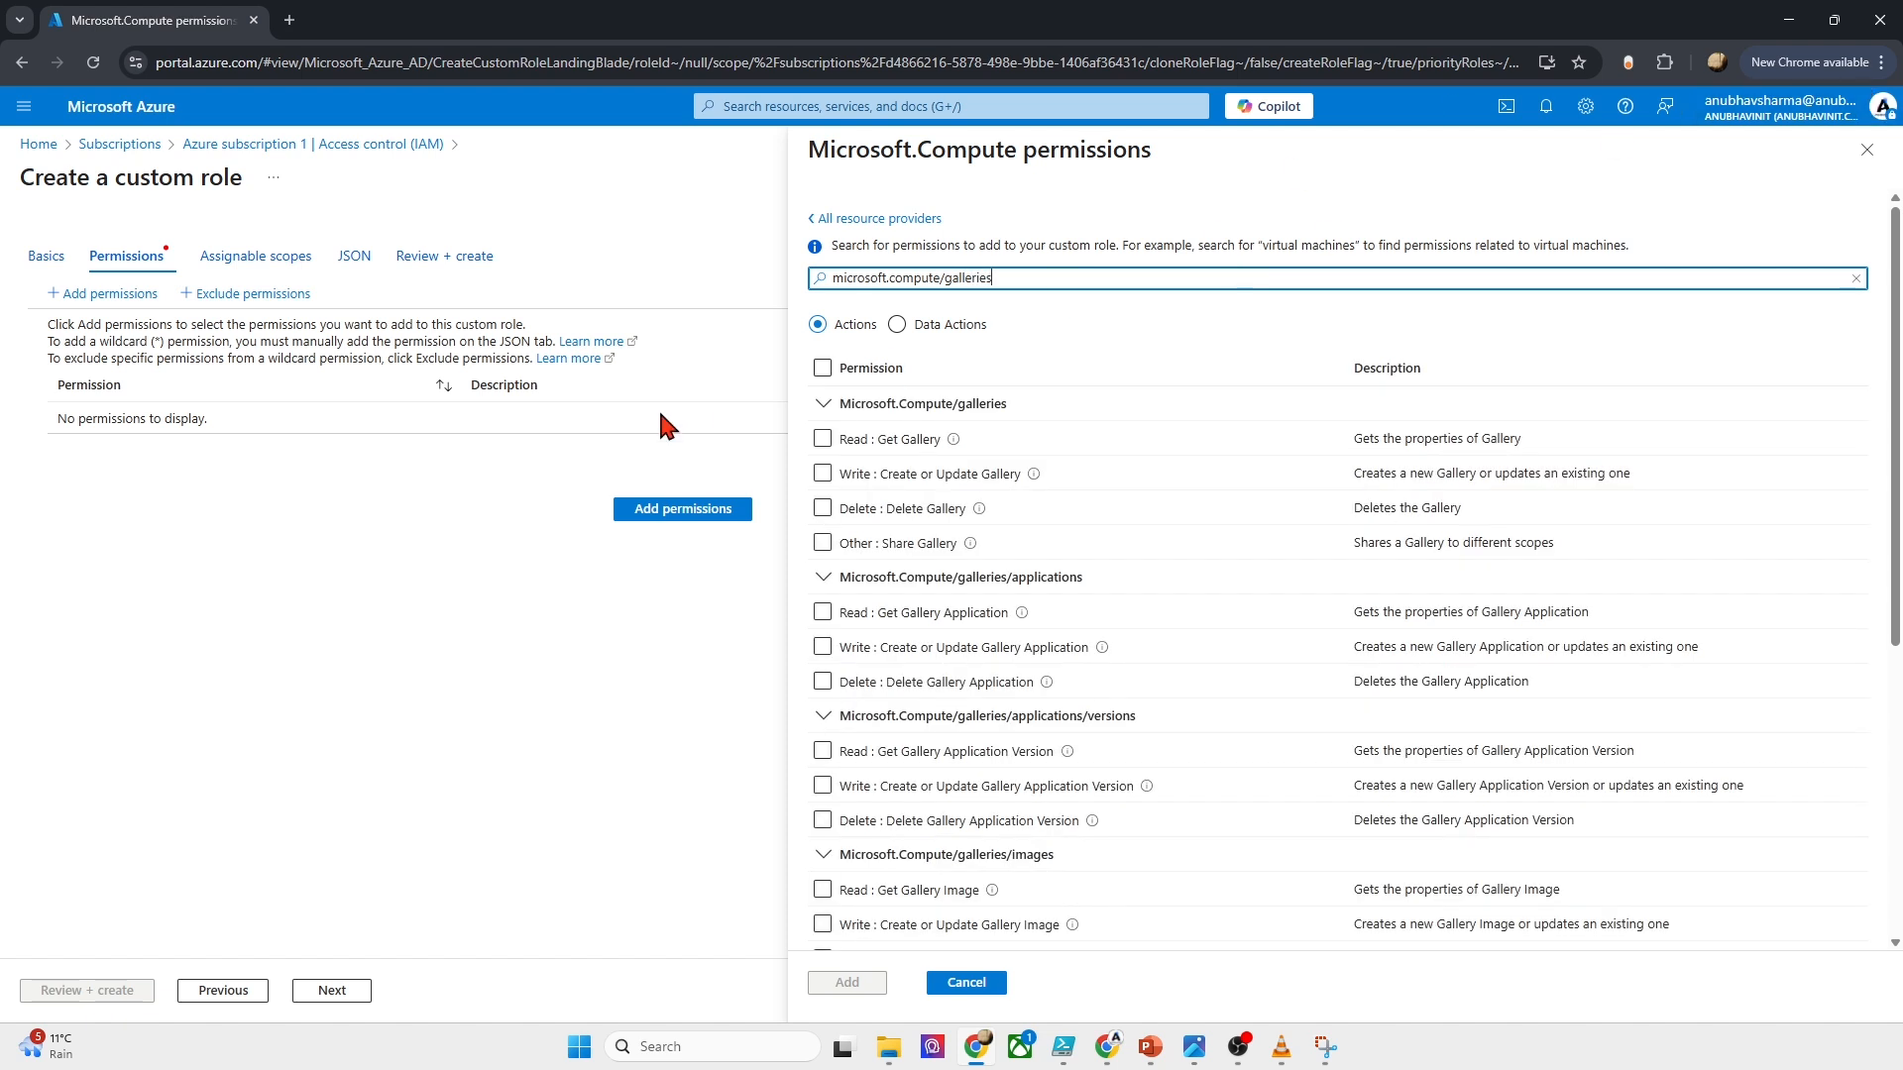
{"action": "left_click", "coordinate": [823, 439]}
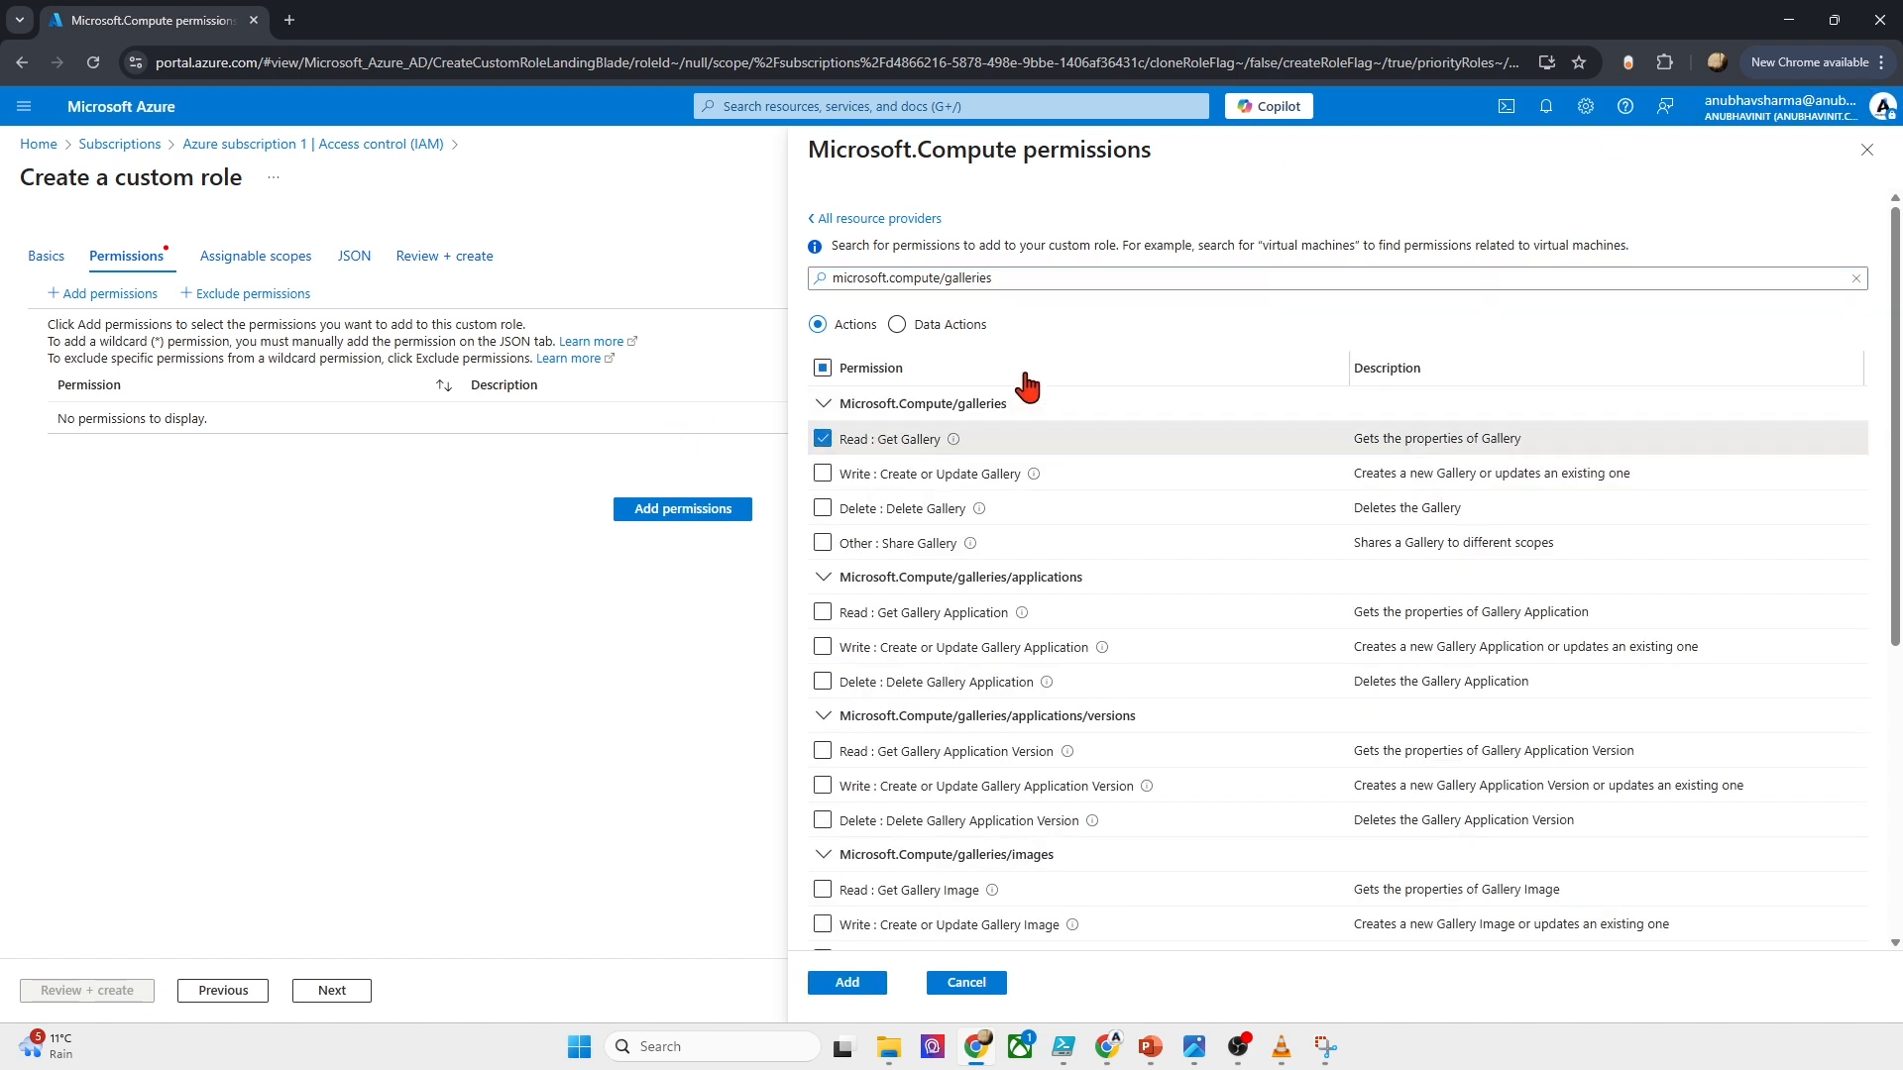
{"action": "left_click", "coordinate": [848, 983]}
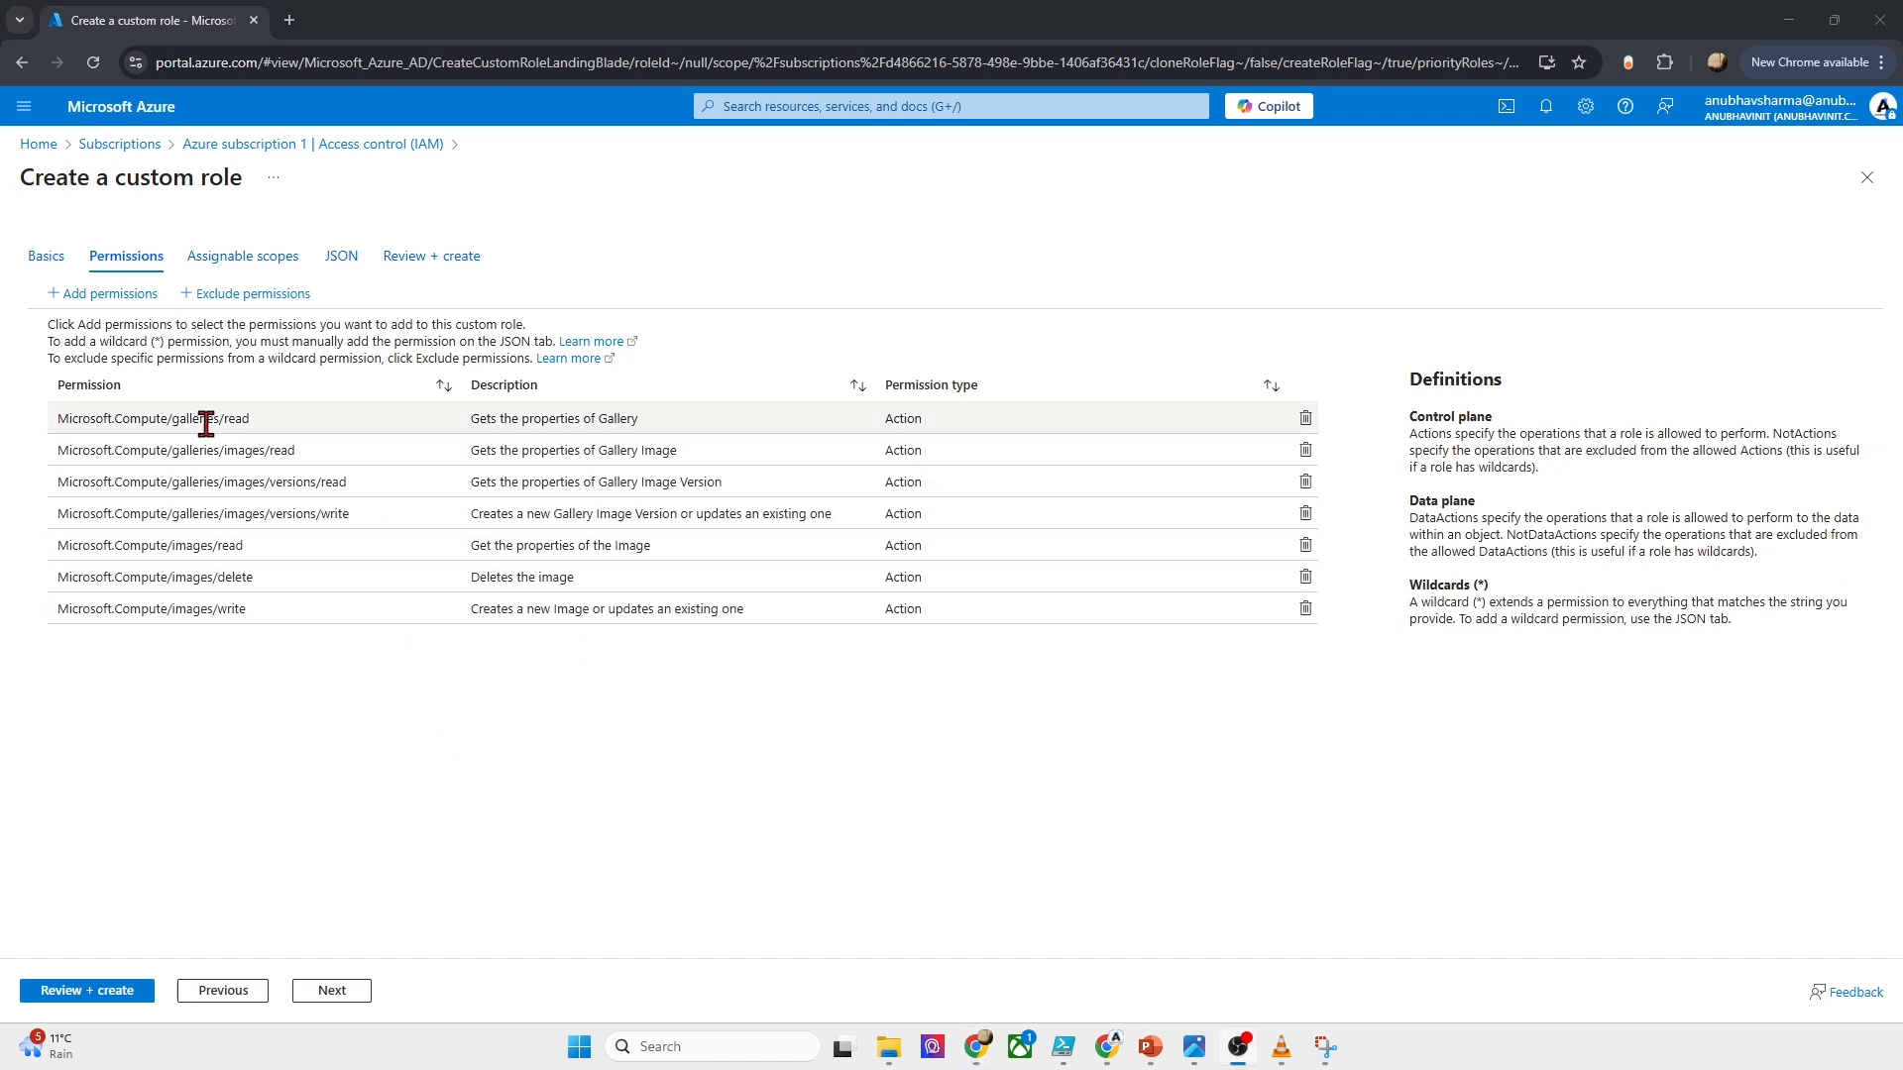
Step: Go through the assignable scopes, JSON and review pages without changes and create the custom role
{"action": "left_click", "coordinate": [347, 992]}
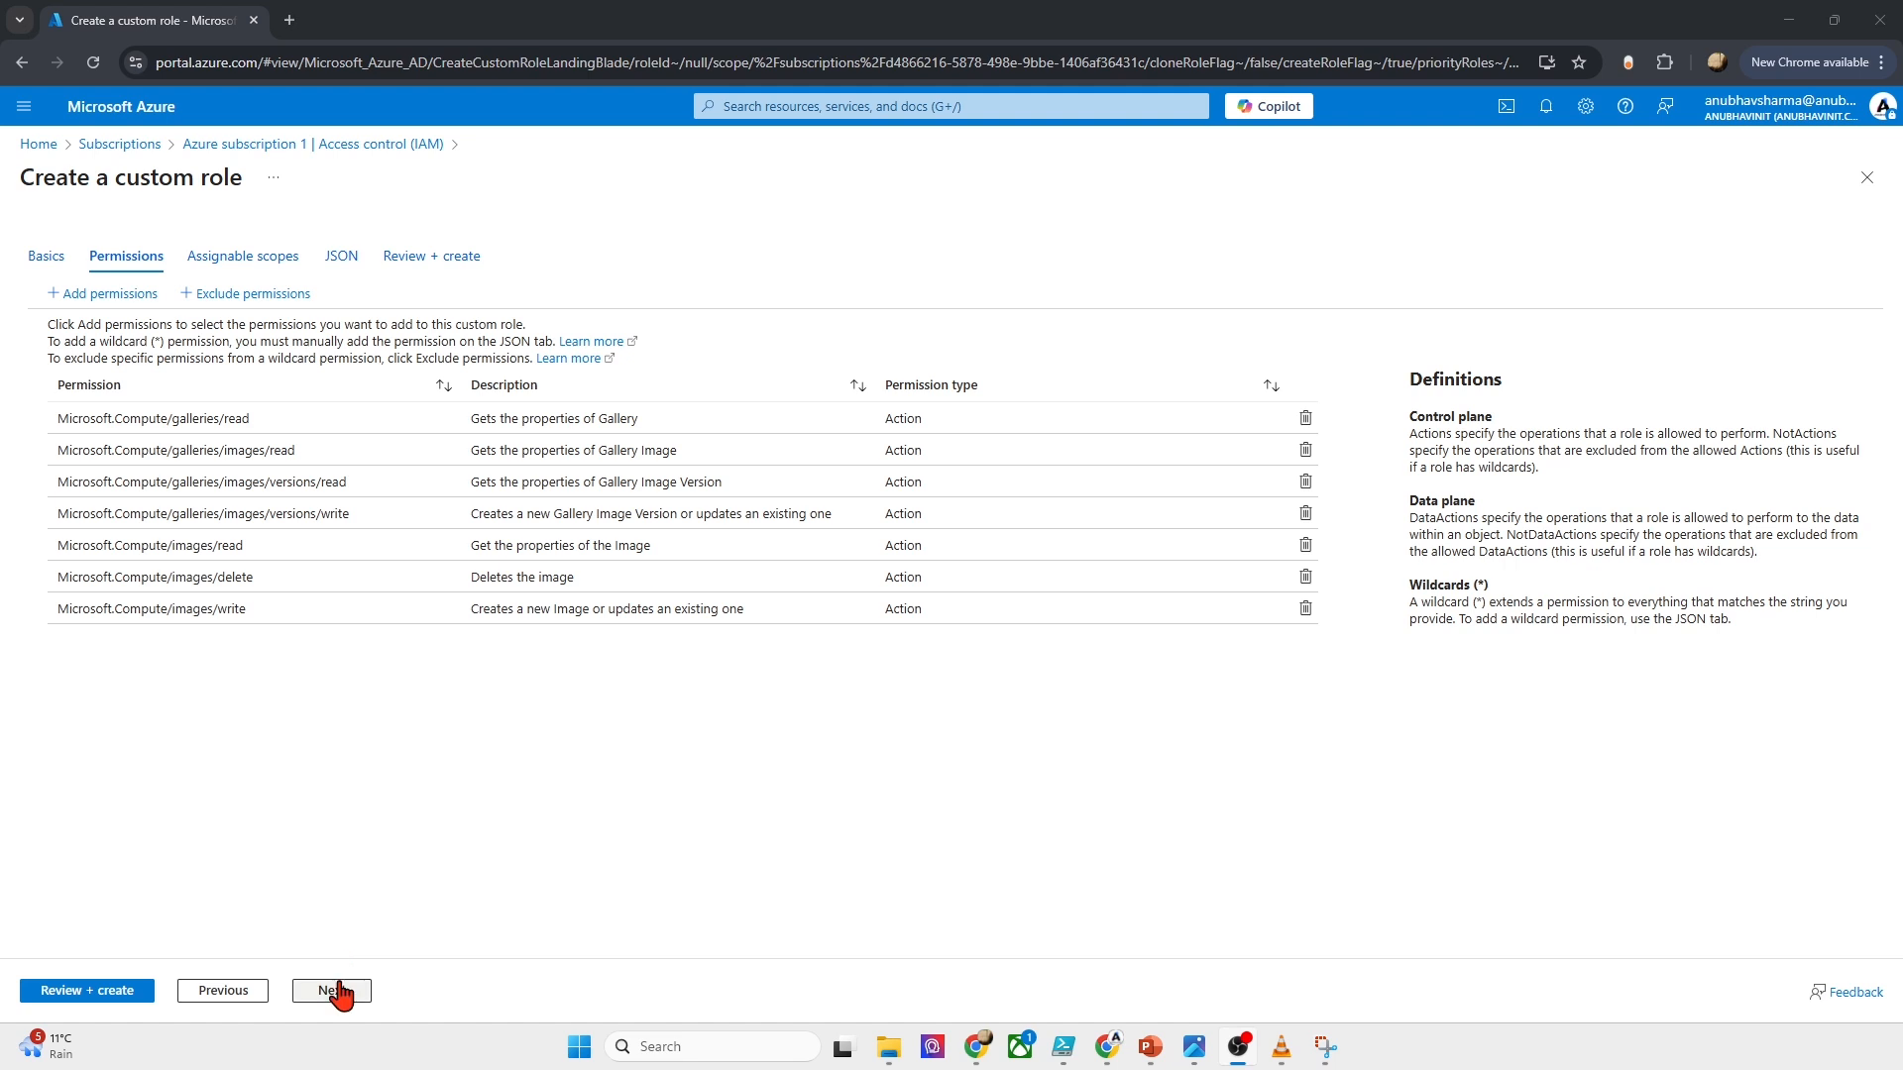
{"action": "left_click", "coordinate": [352, 1003]}
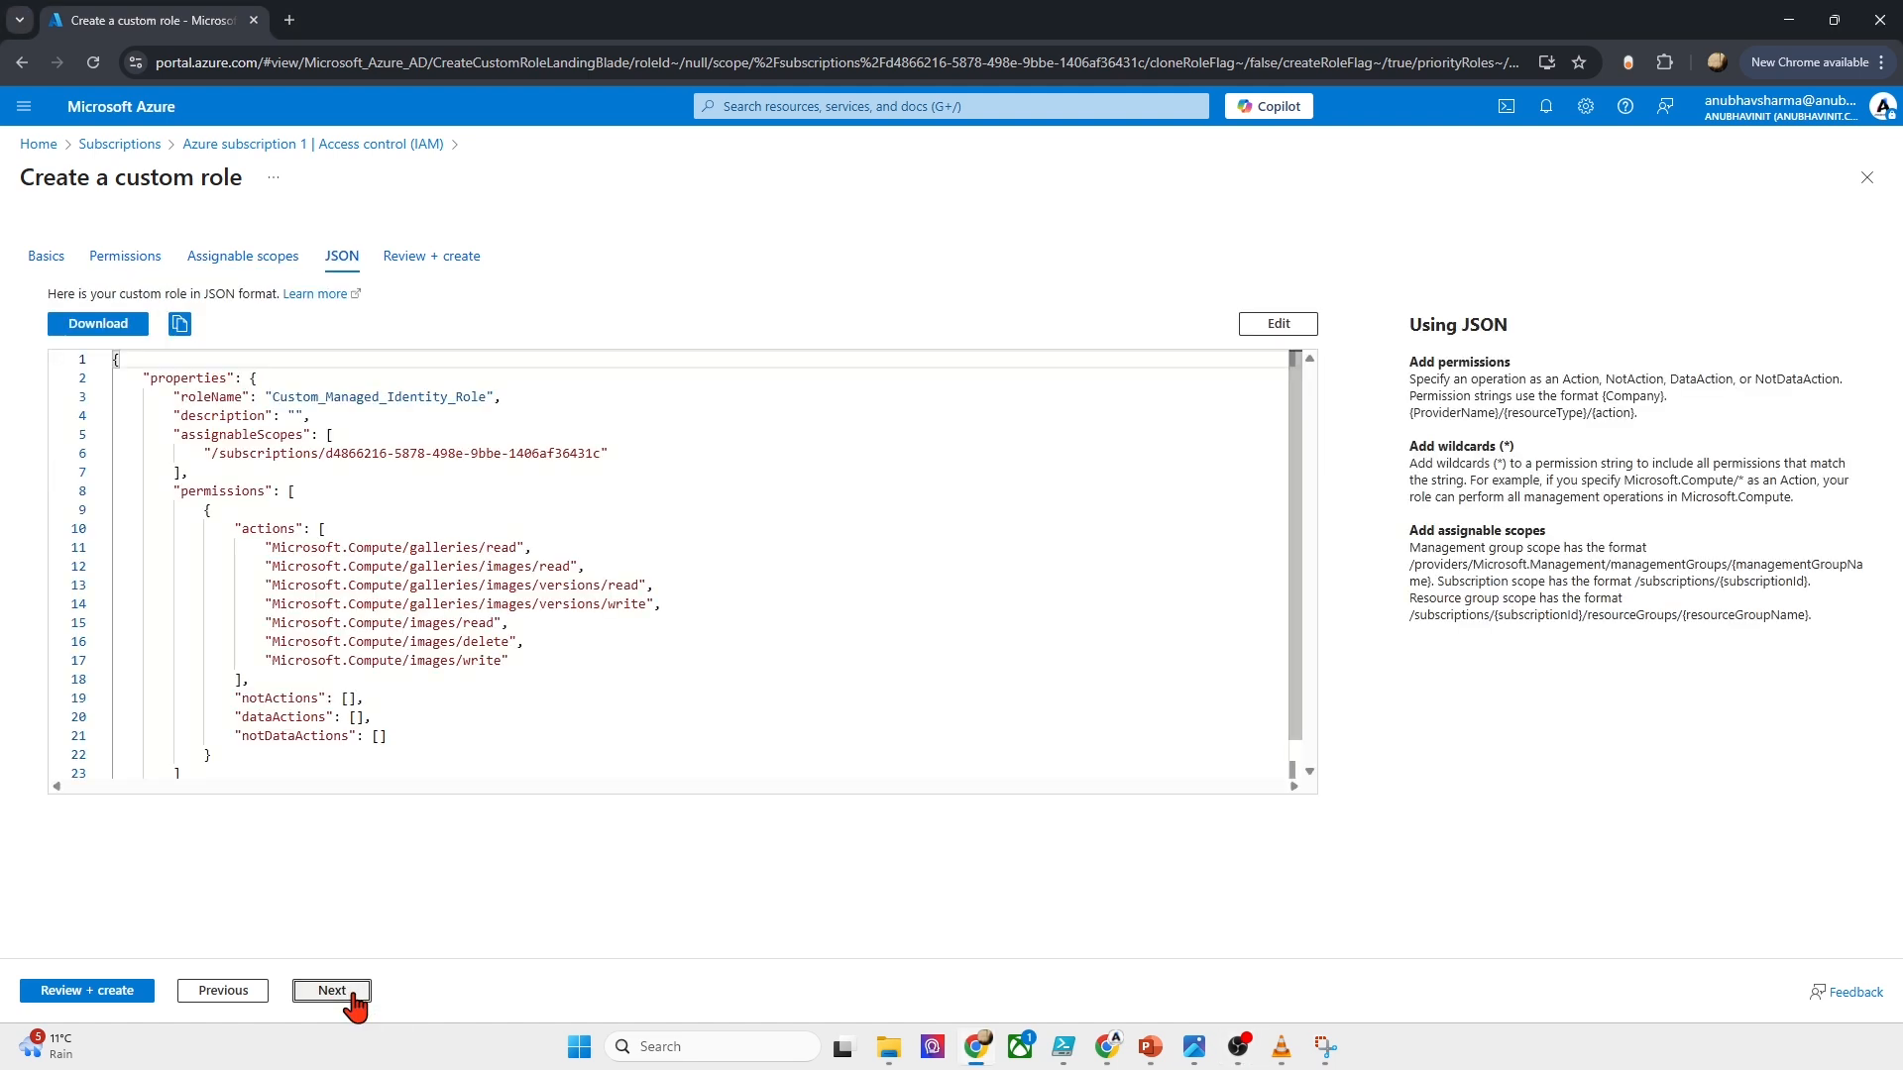
{"action": "left_click", "coordinate": [332, 991]}
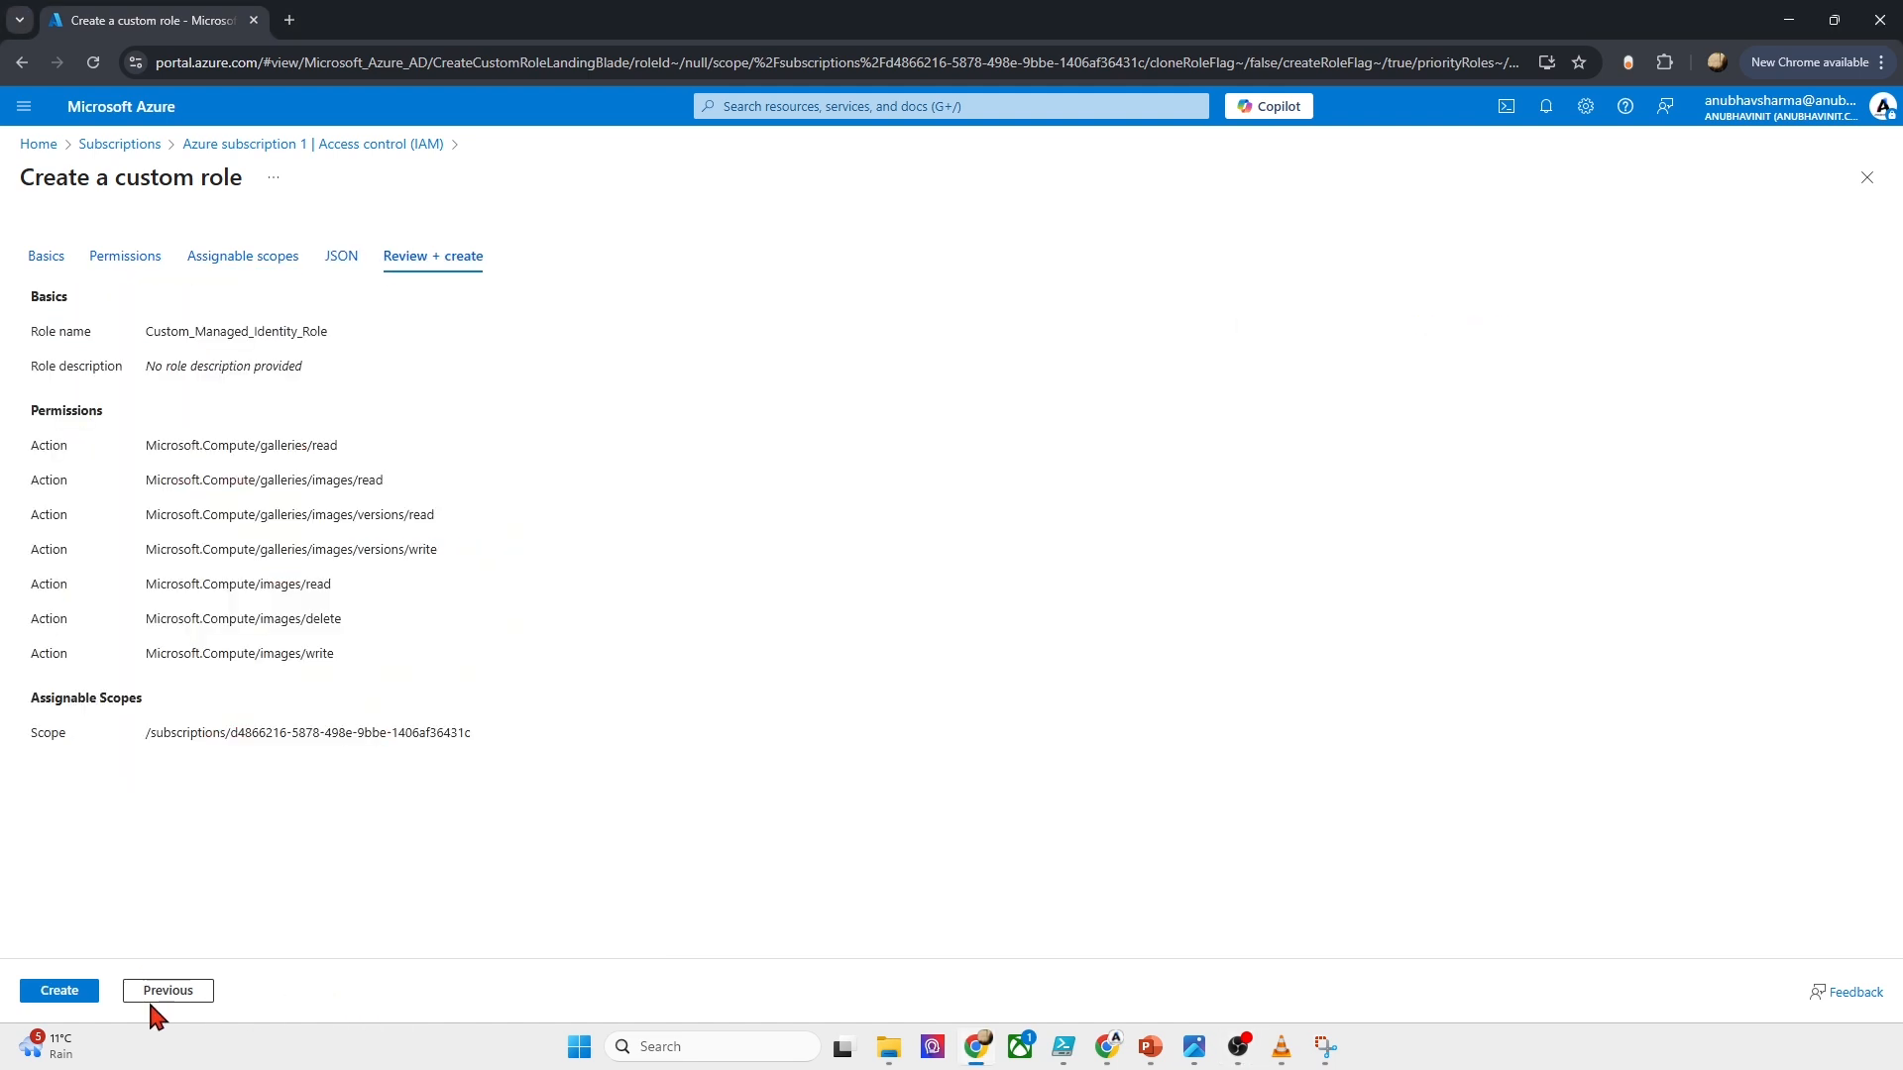
{"action": "left_click", "coordinate": [58, 994]}
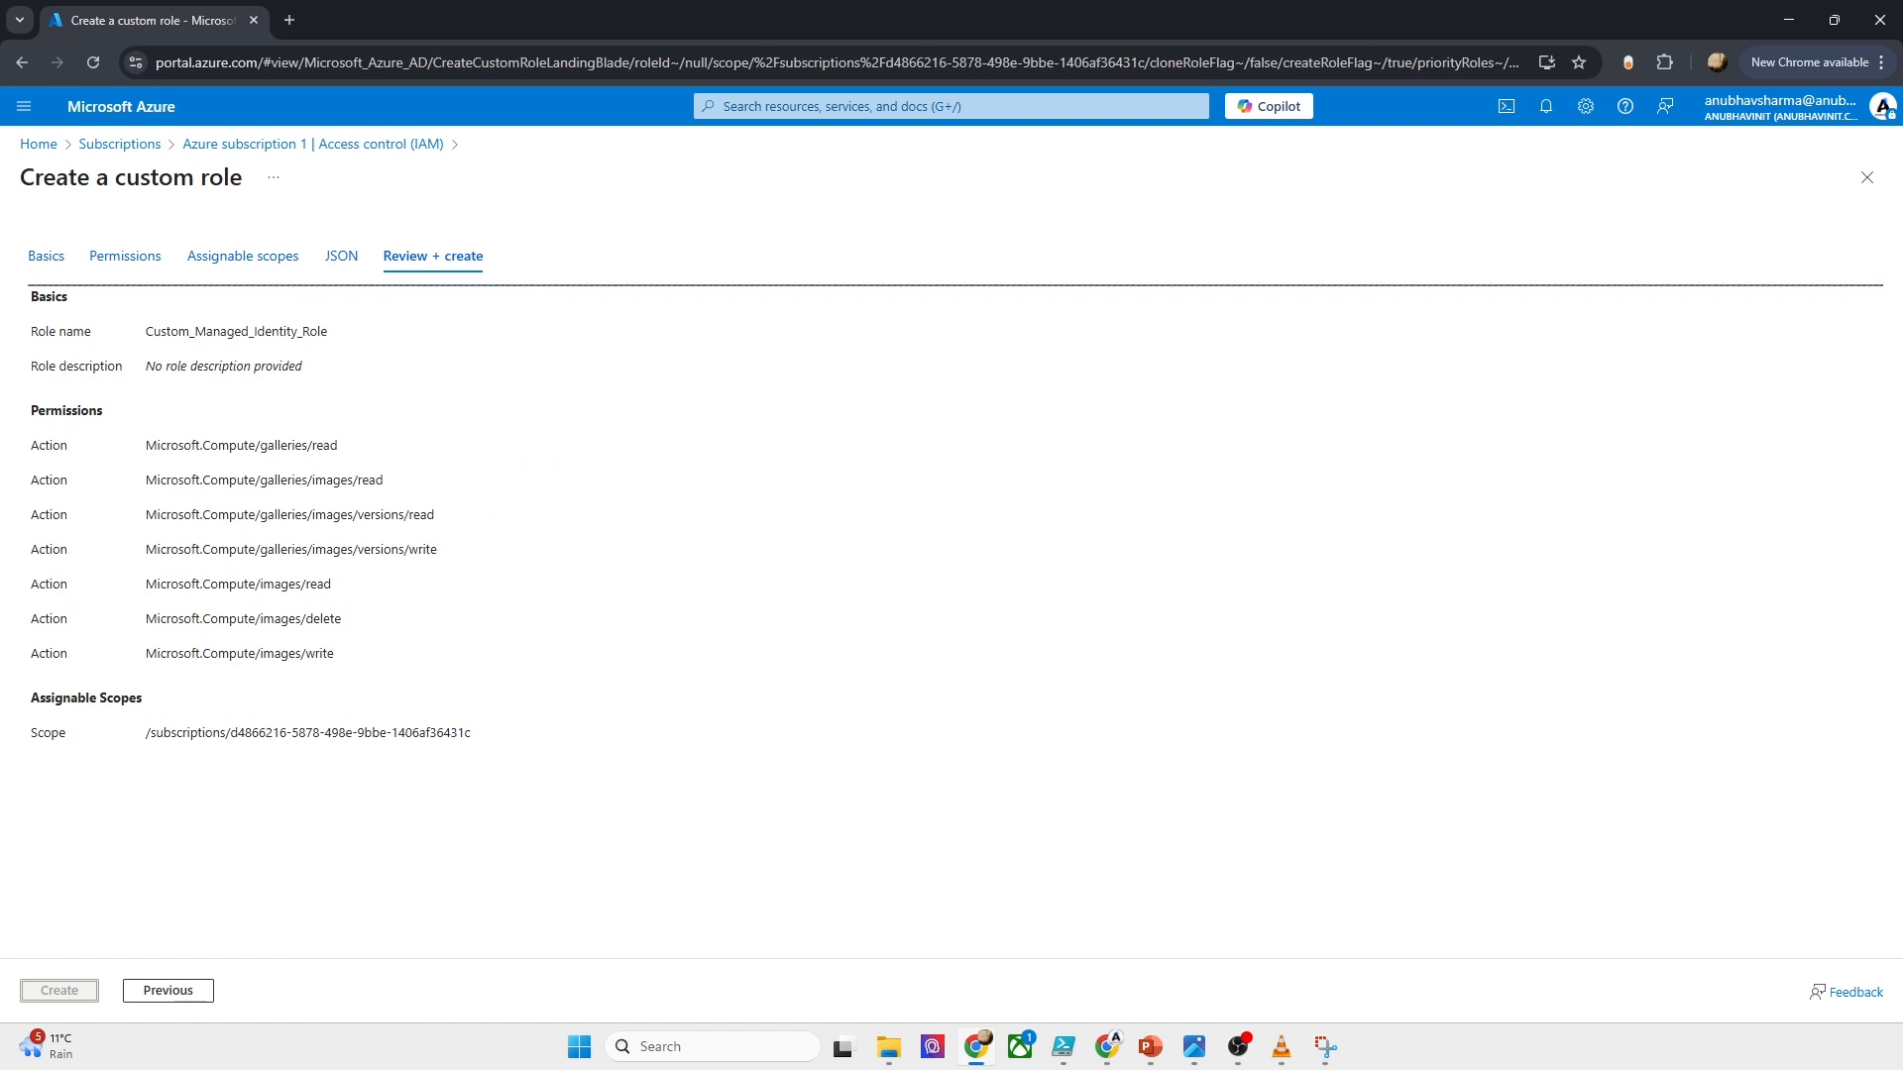
Step: Search the portal for "managed iden" and open the Managed Identities service
{"action": "left_click", "coordinate": [742, 107]}
{"action": "type", "text": "m"}
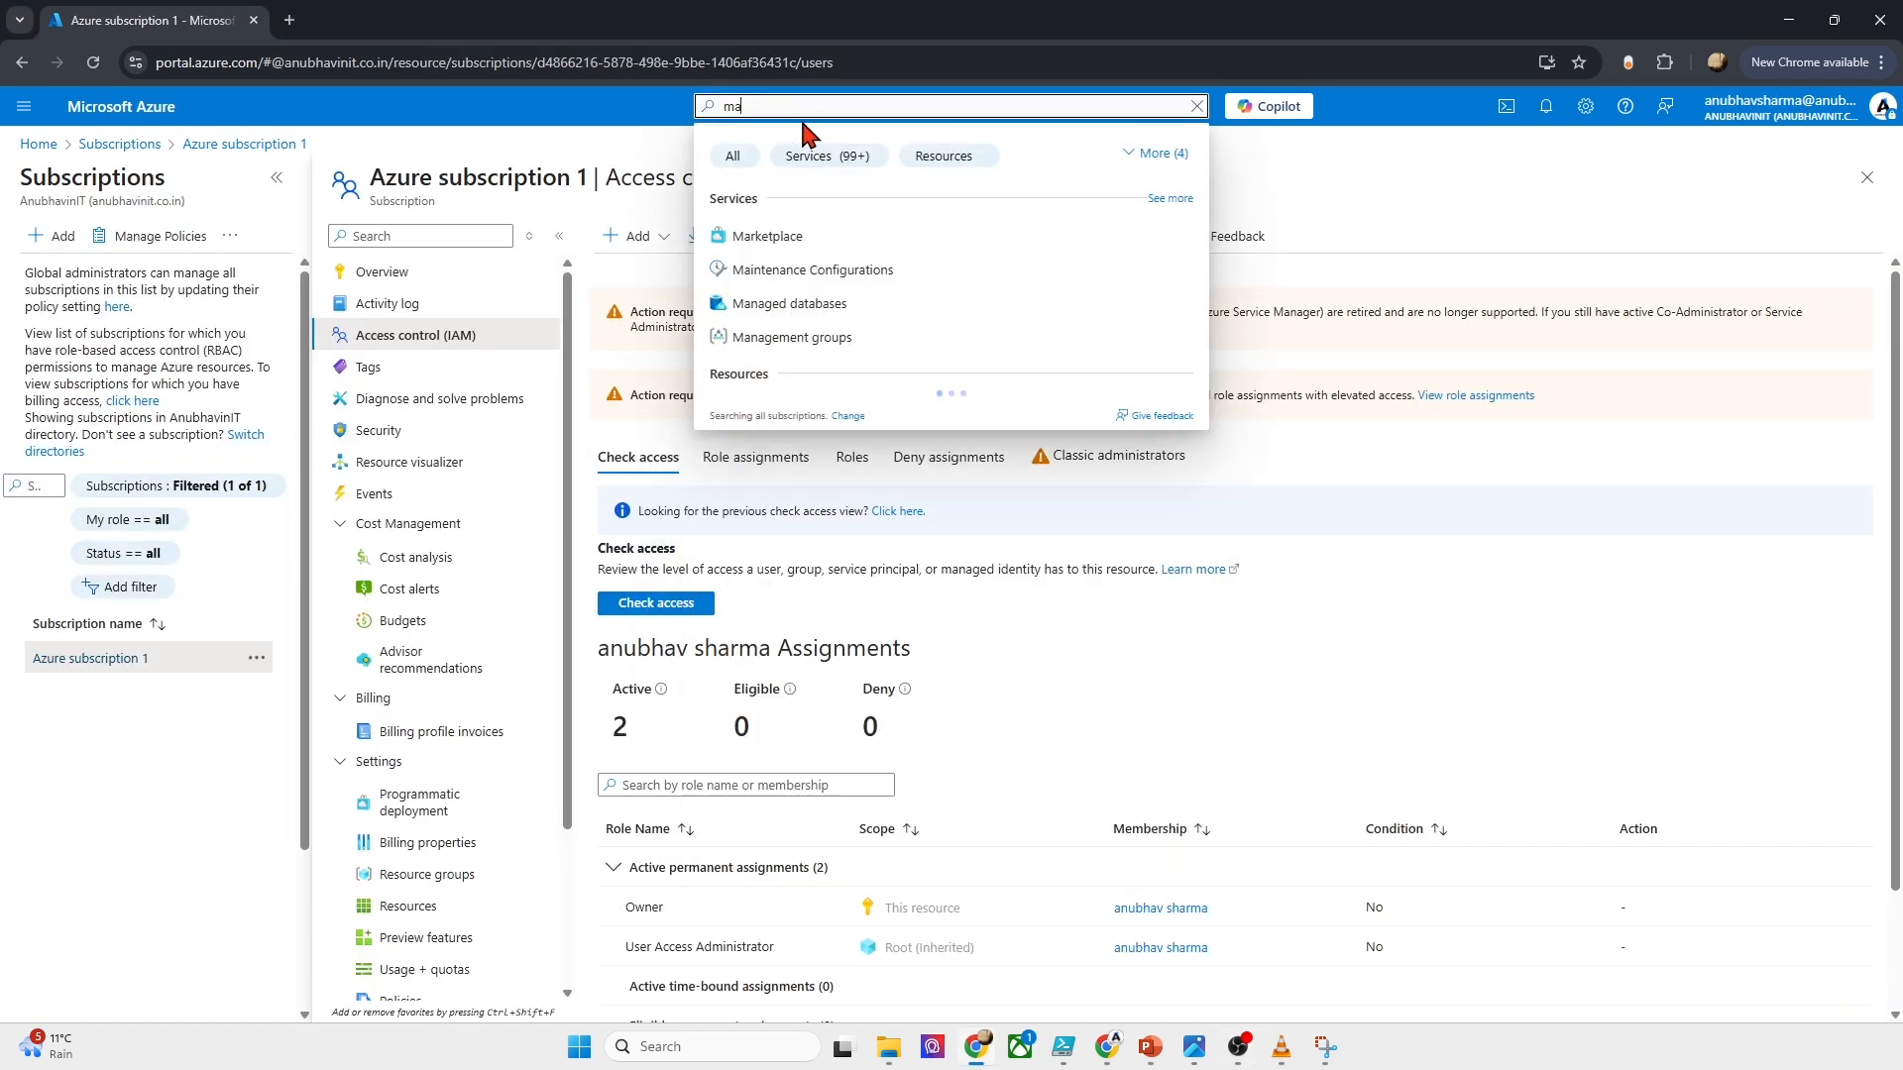
{"action": "key", "text": "BackSpace"}
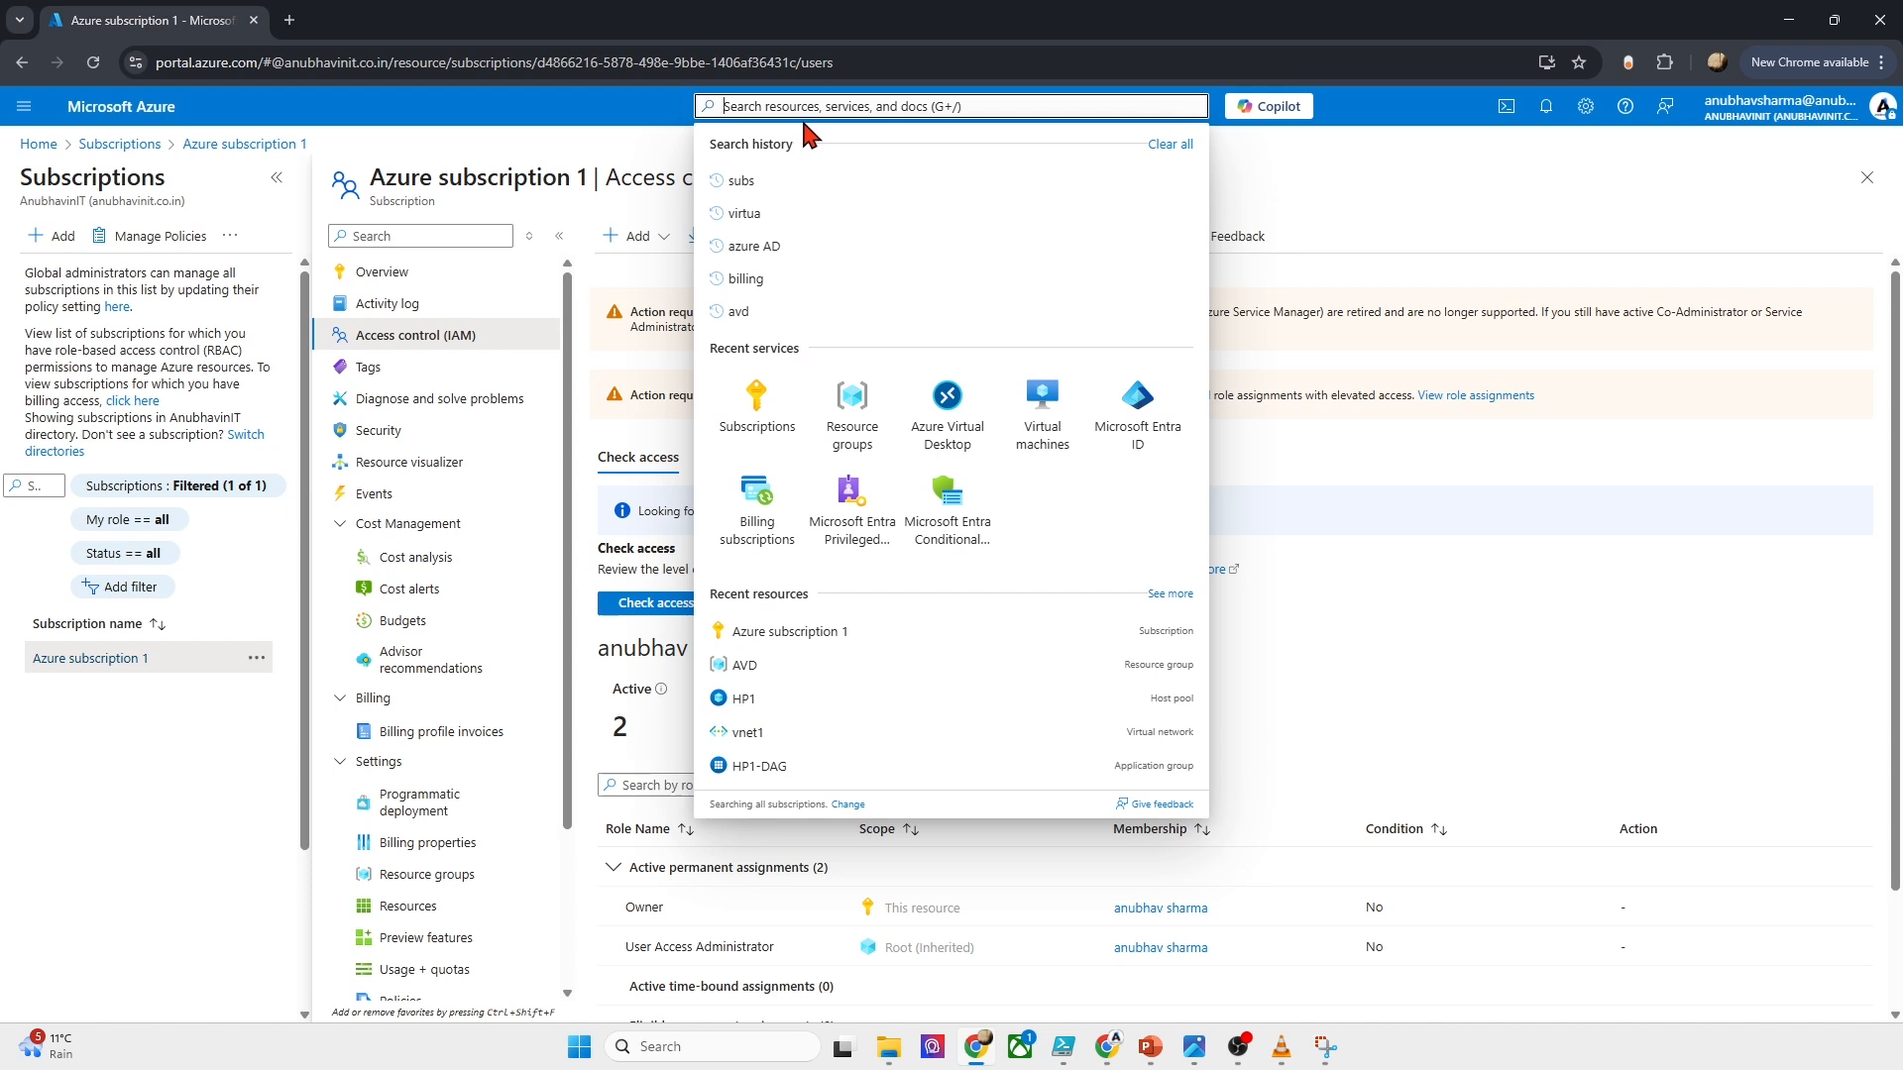
{"action": "type", "text": "managed iden"}
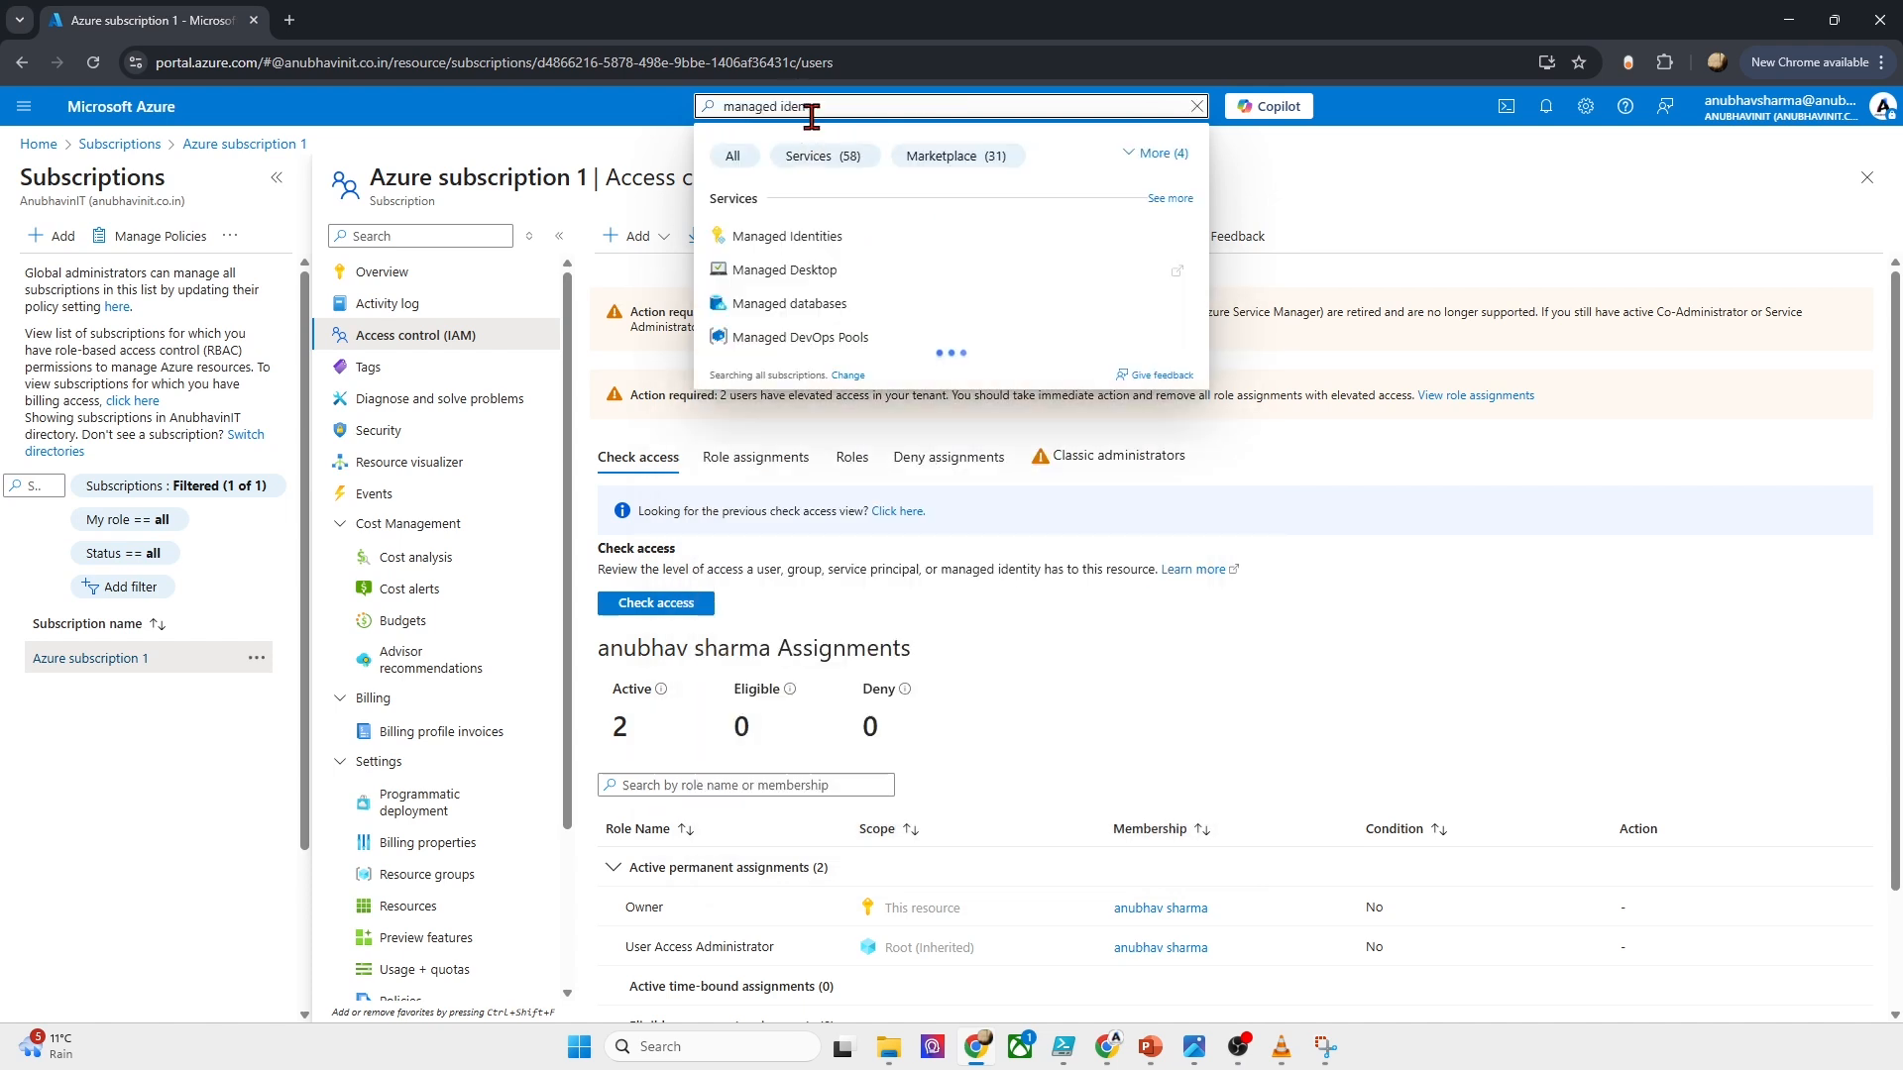
{"action": "left_click", "coordinate": [825, 229]}
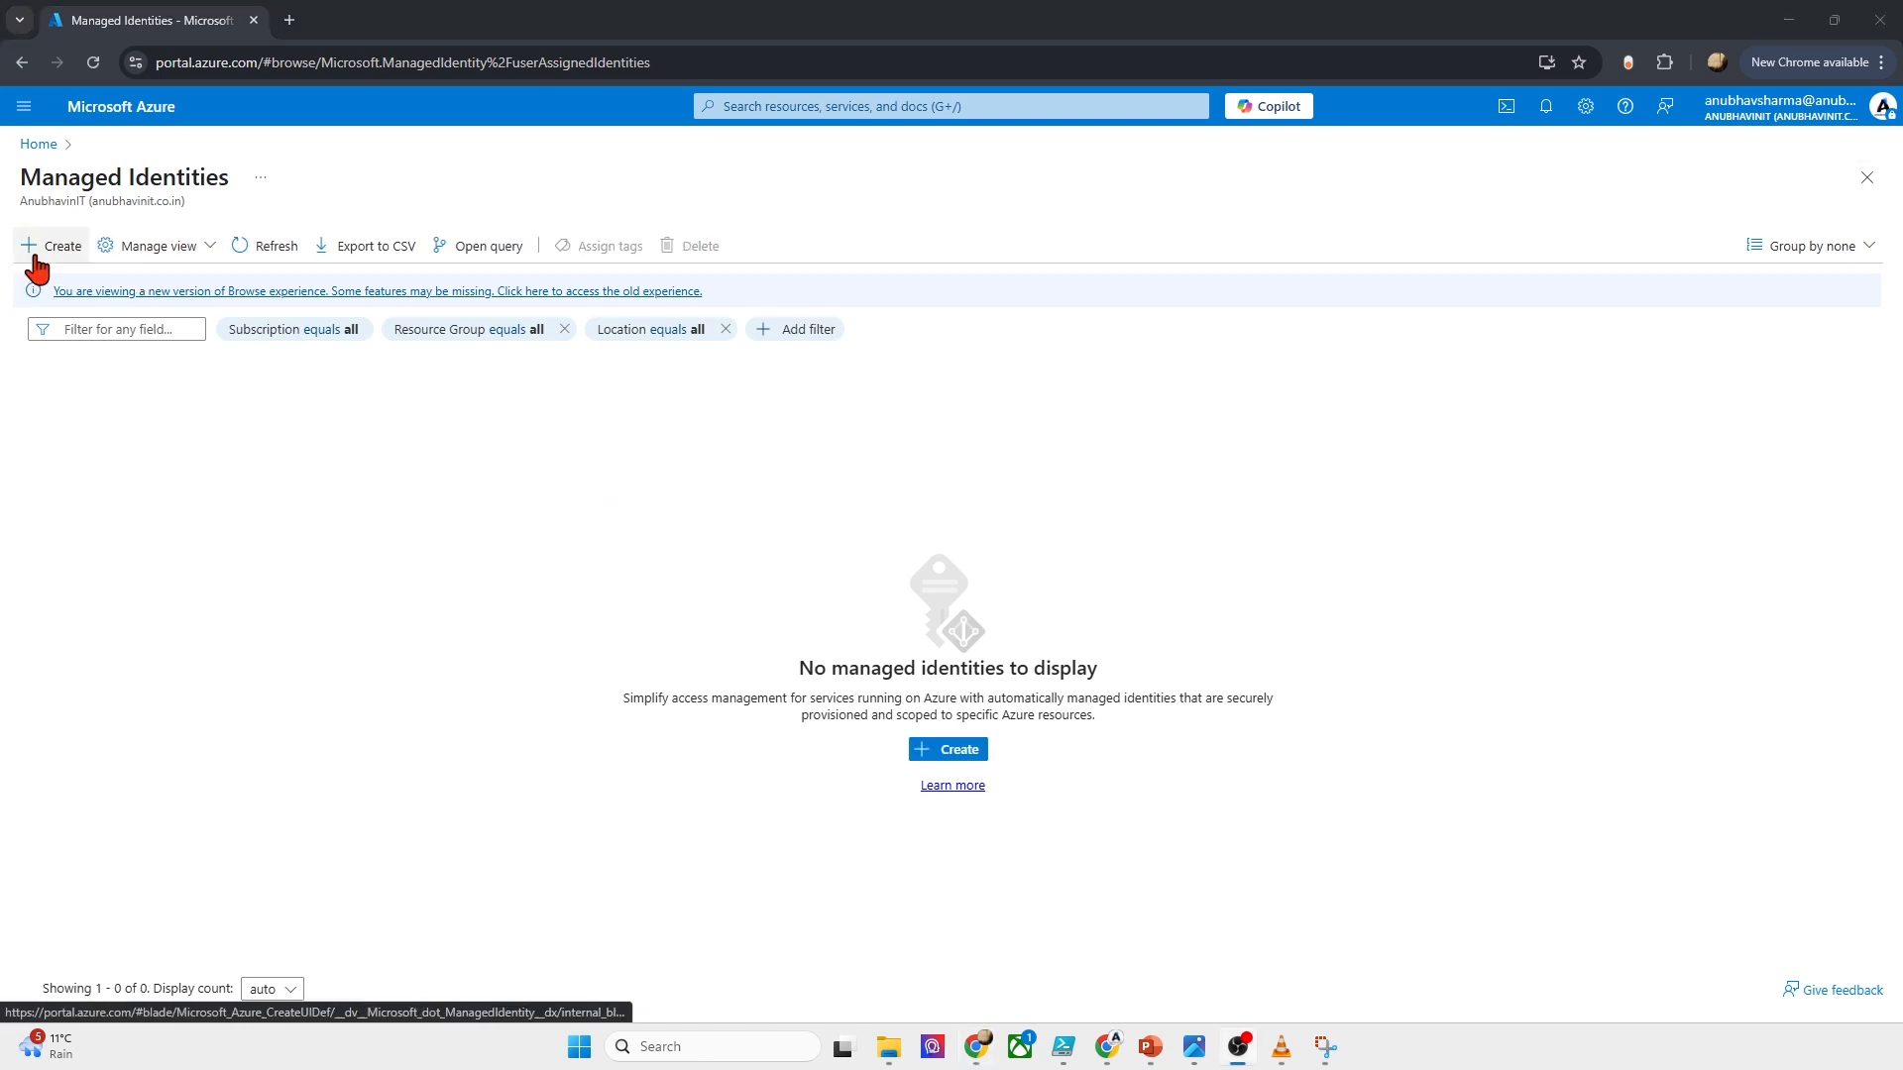
Step: Fill in a new user-assigned managed identity with resource group AVD, region Australia East and a name starting with "Managed" and ending in "AVD"
{"action": "left_click", "coordinate": [48, 246]}
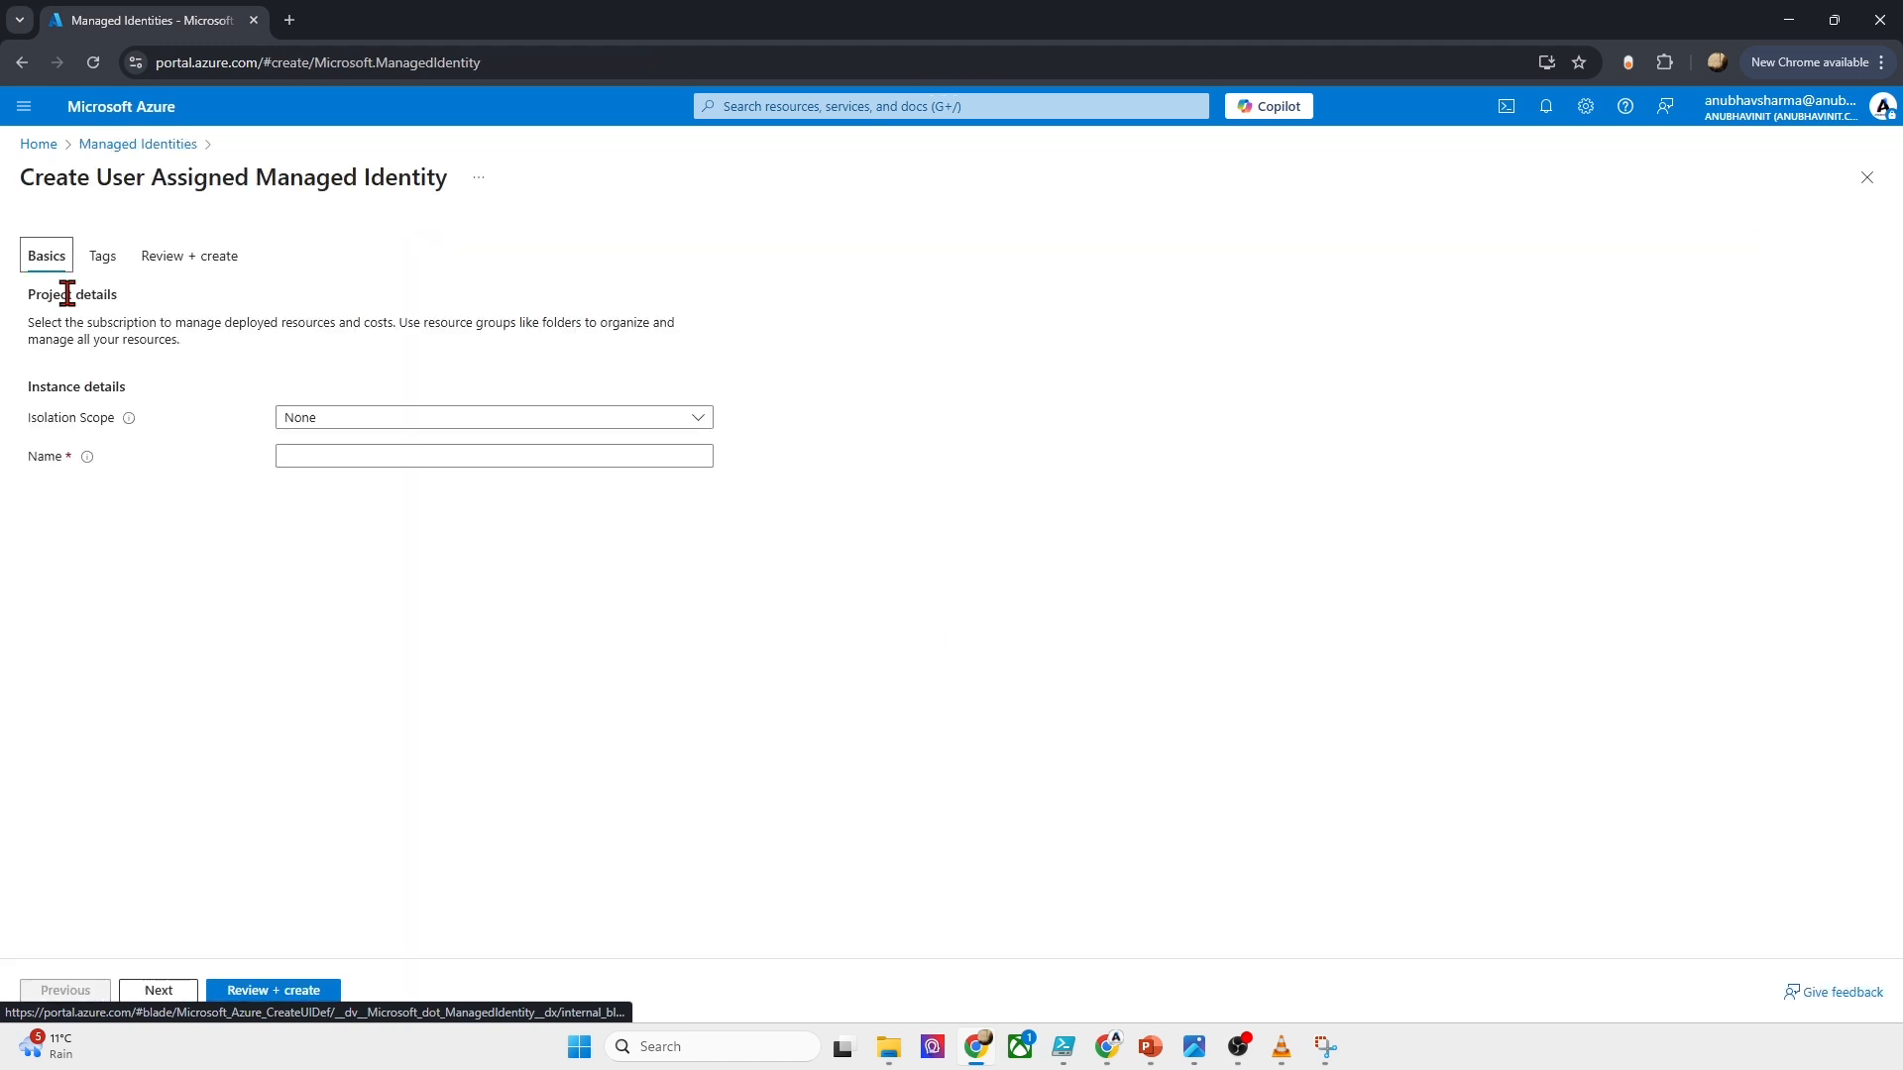
{"action": "left_click", "coordinate": [362, 418]}
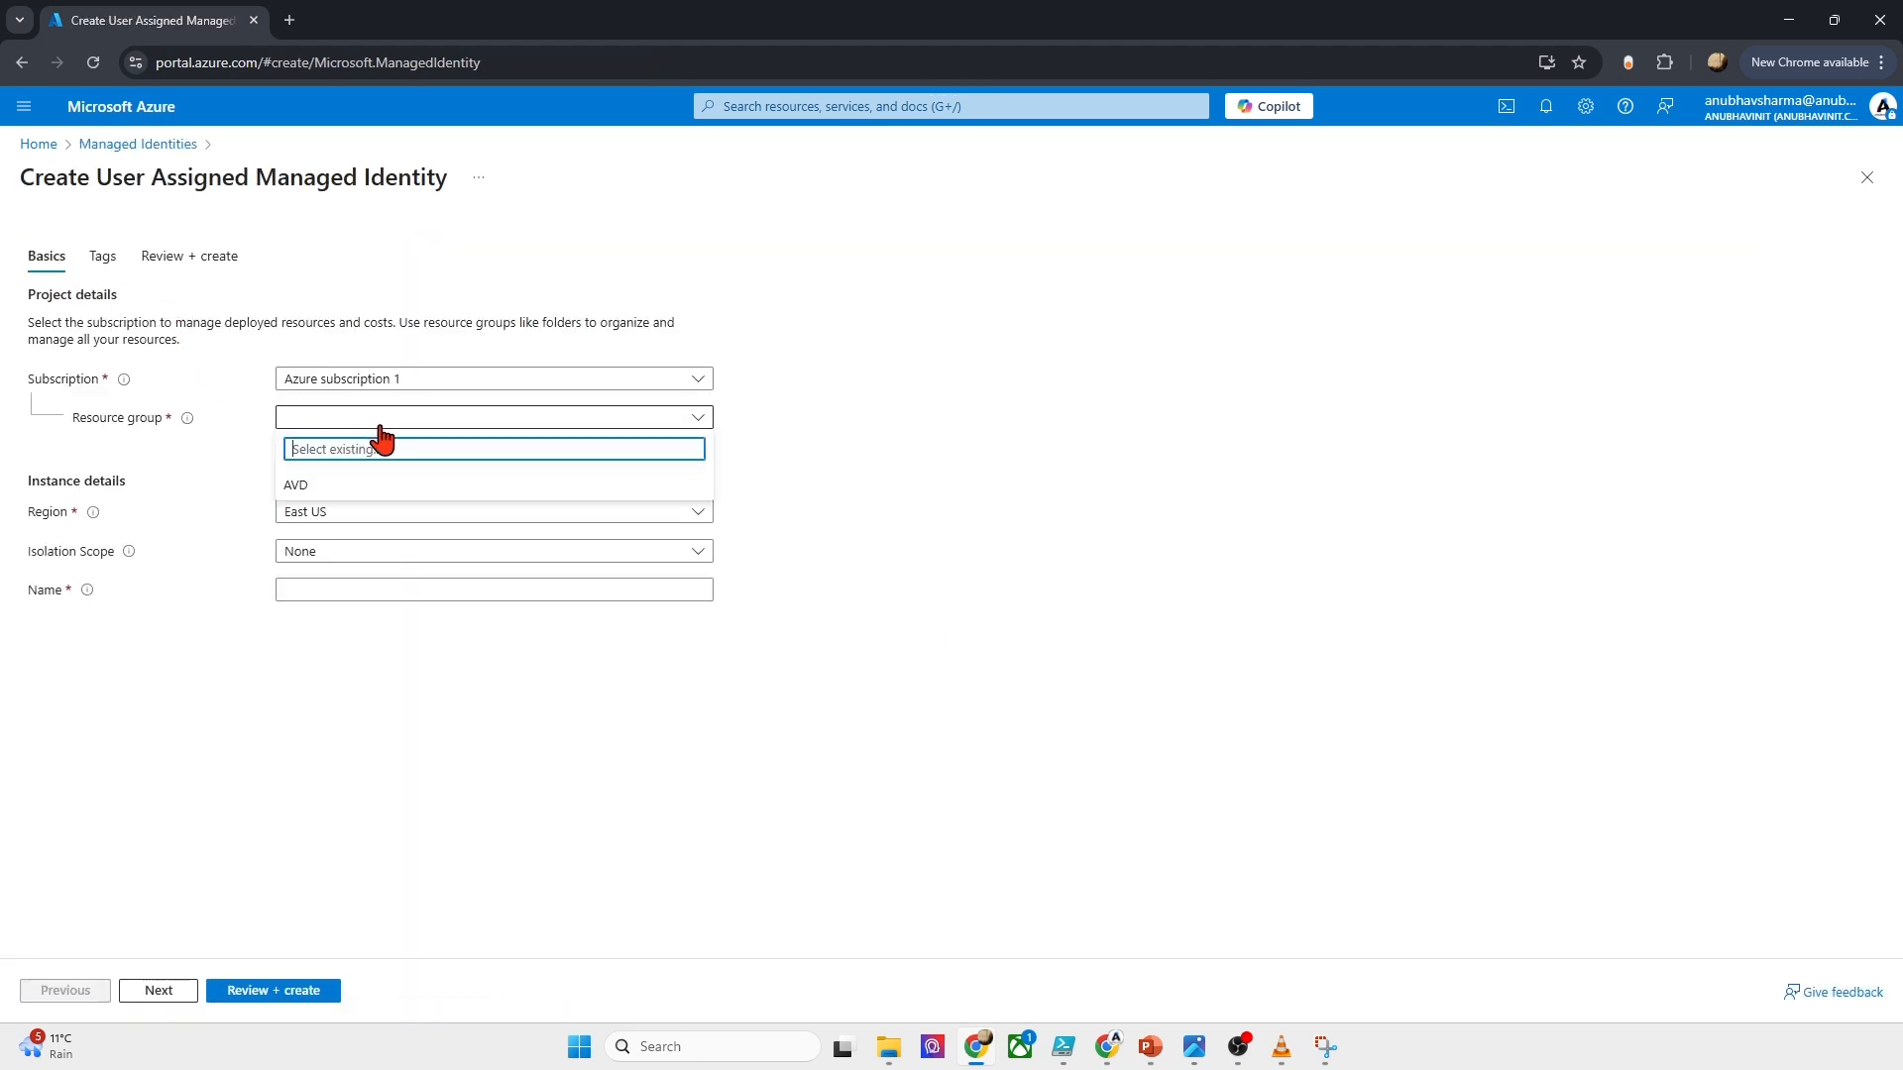
{"action": "left_click", "coordinate": [339, 486]}
{"action": "left_click", "coordinate": [369, 512]}
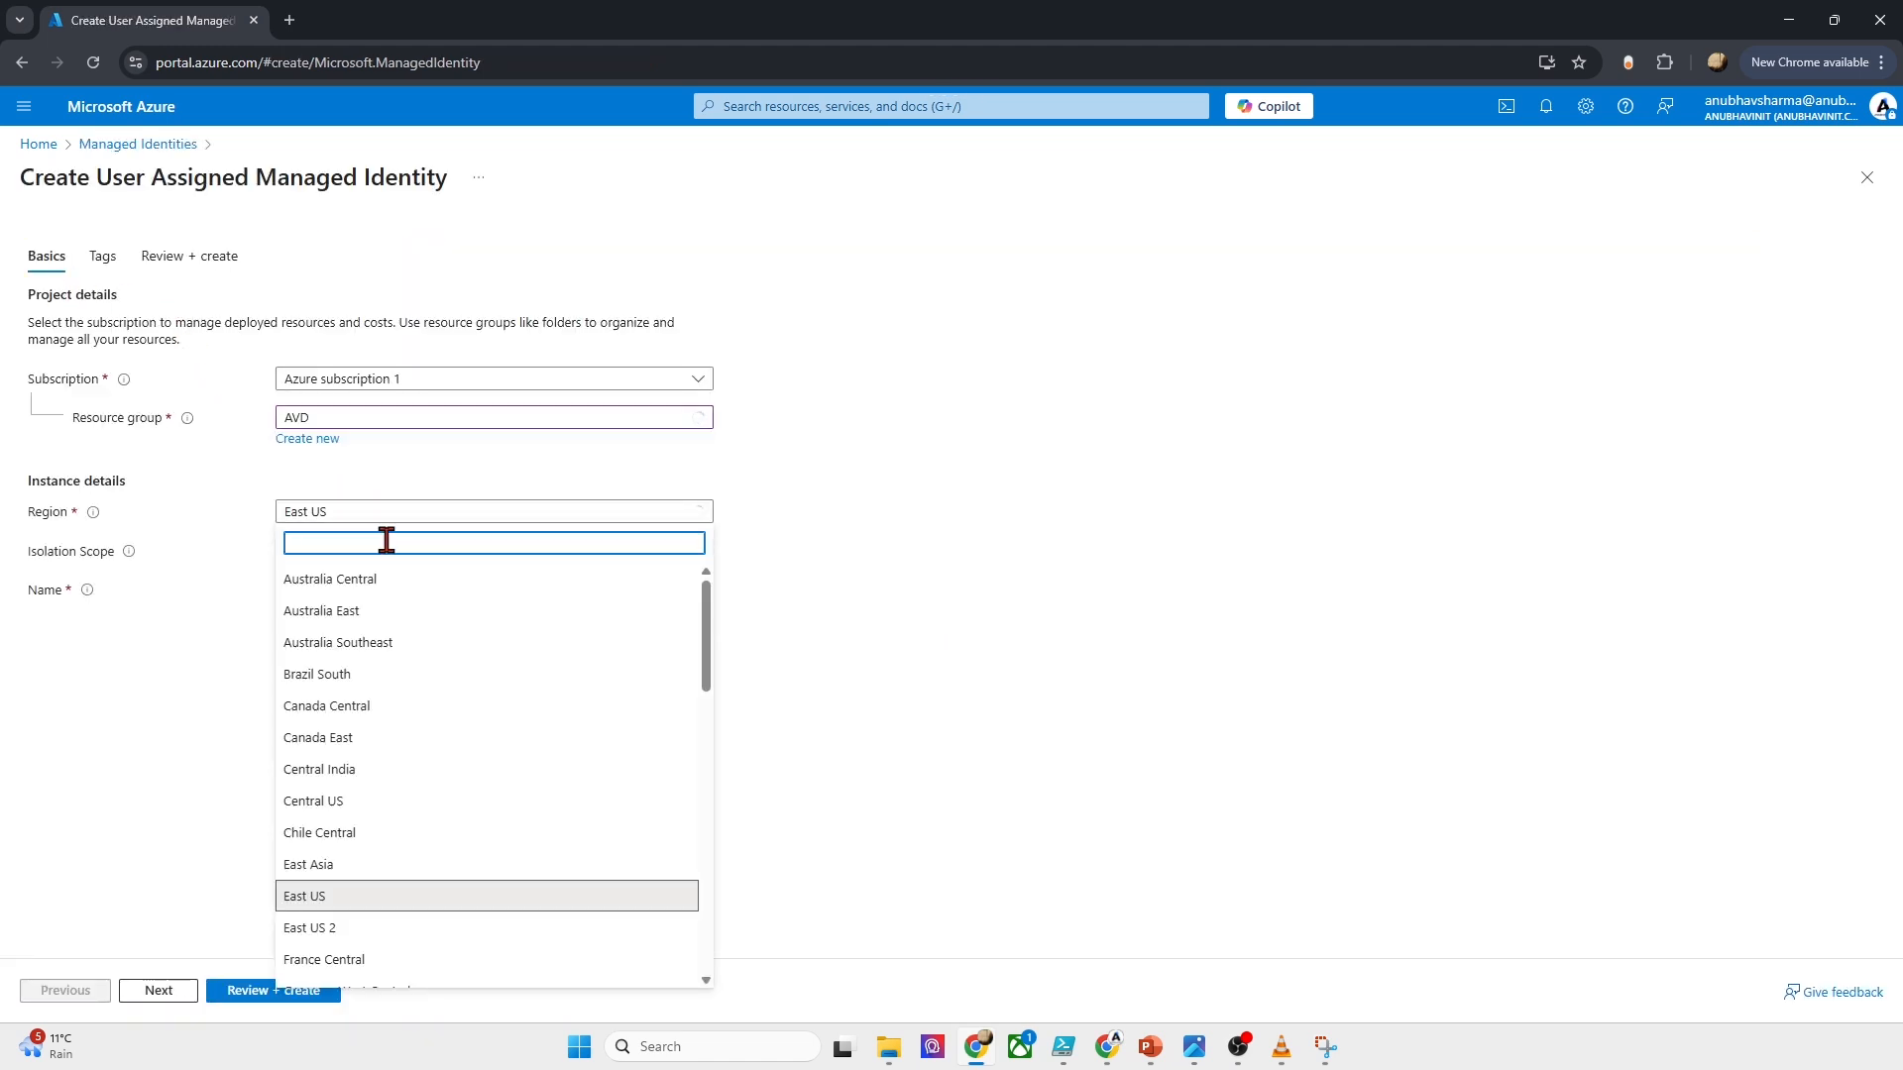
{"action": "key", "text": "Escape"}
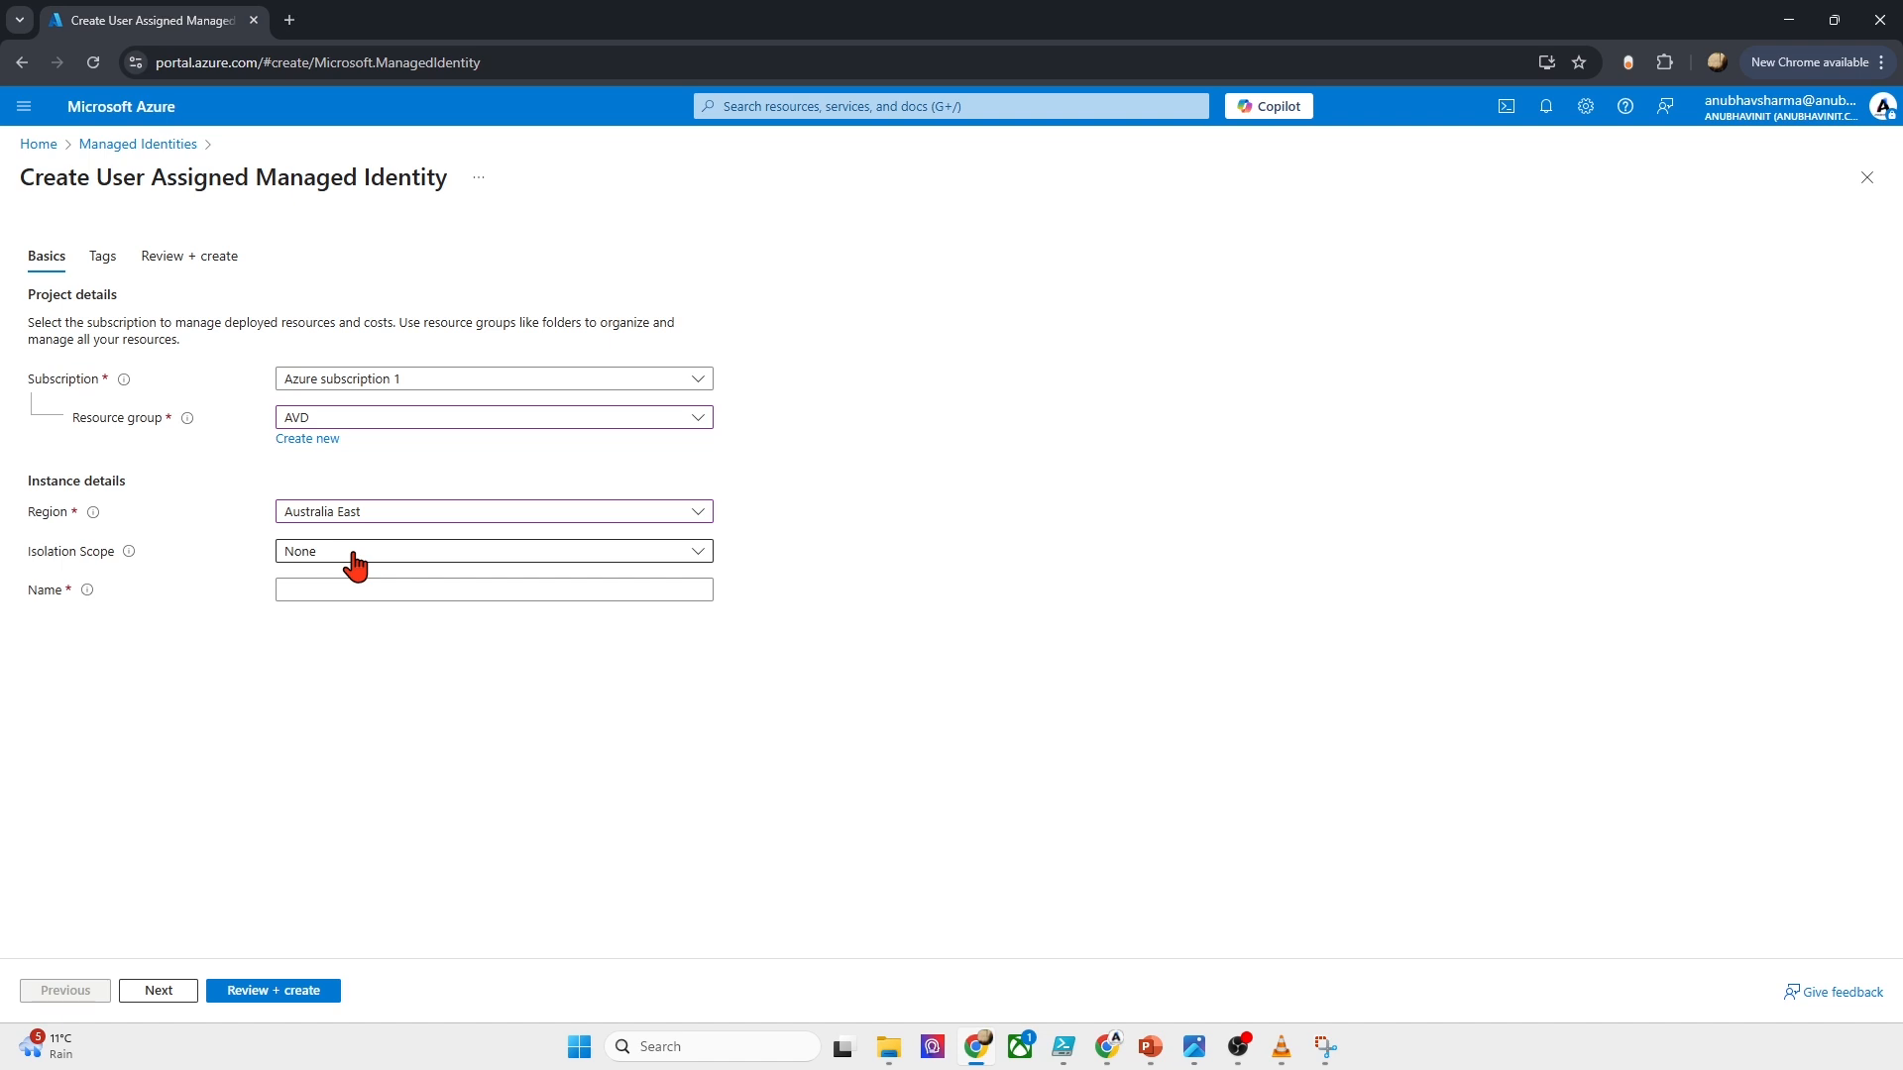
{"action": "left_click", "coordinate": [347, 589]}
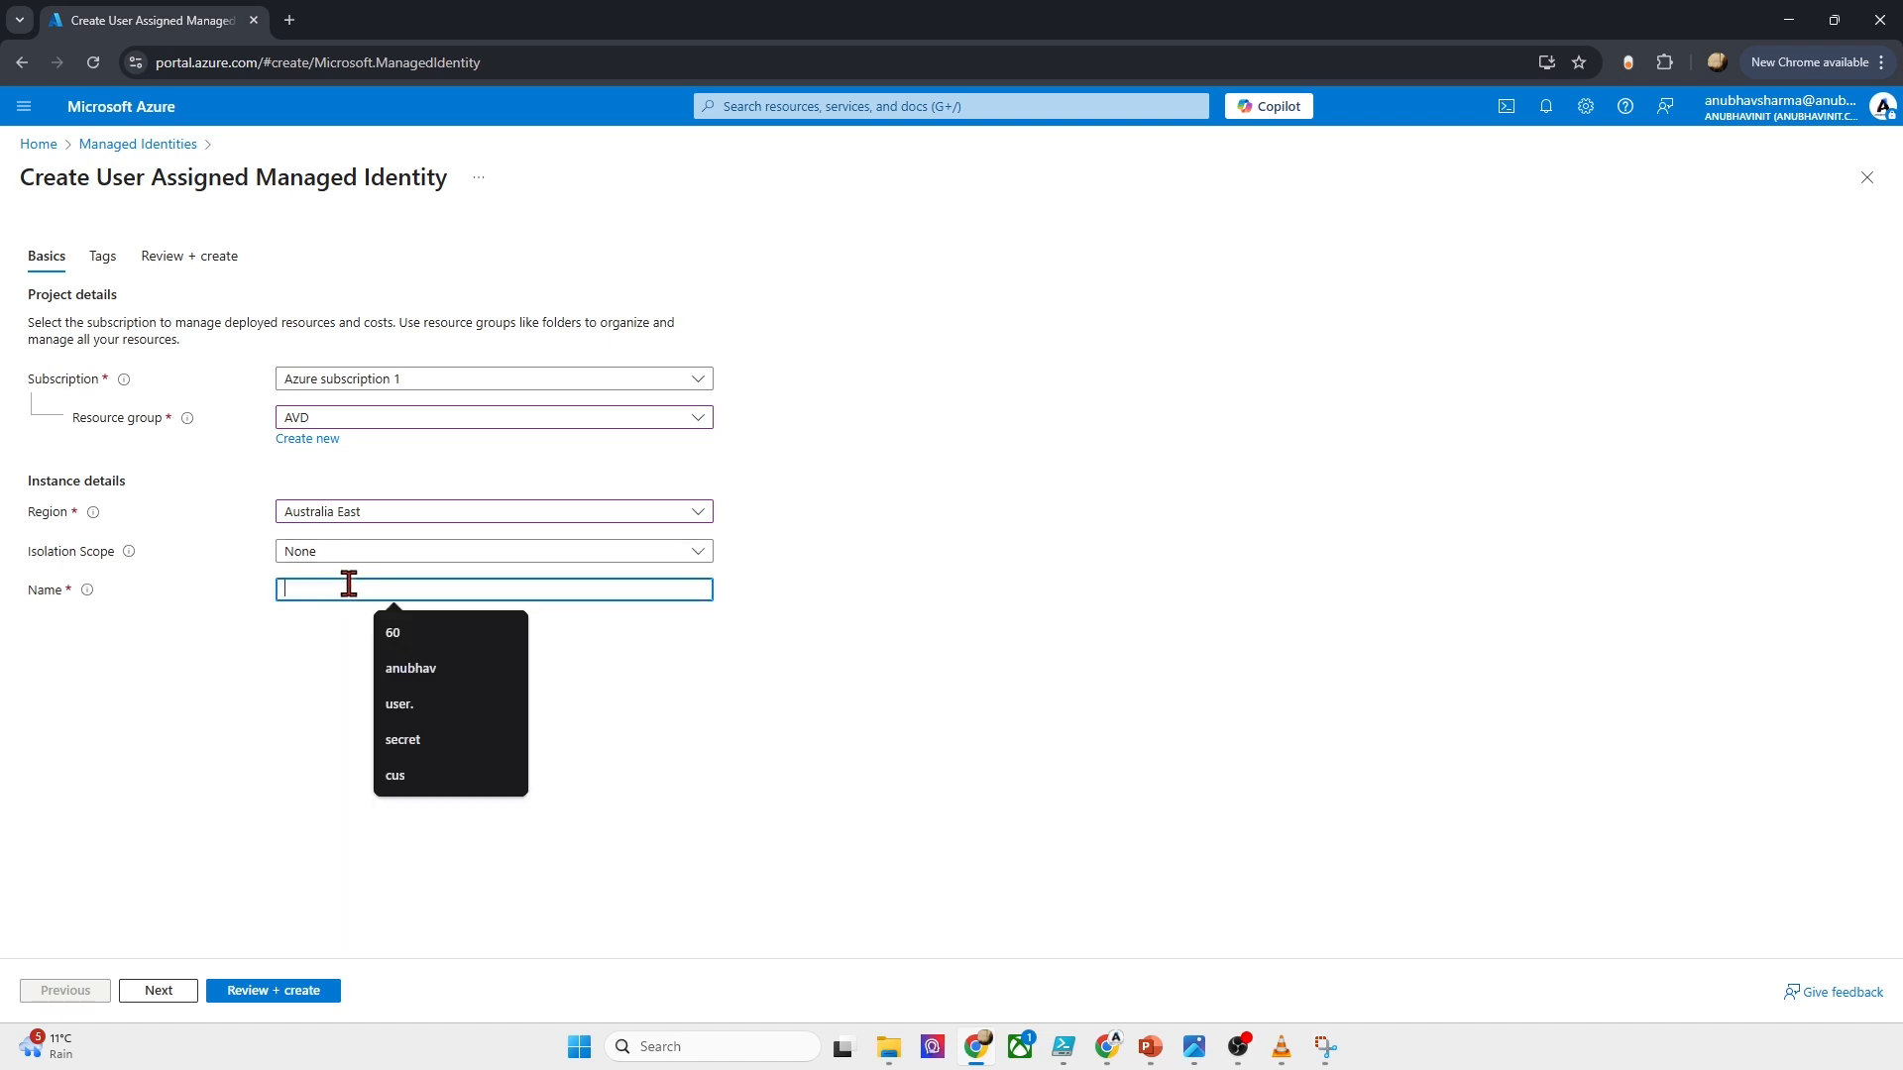
{"action": "type", "text": "M<a"}
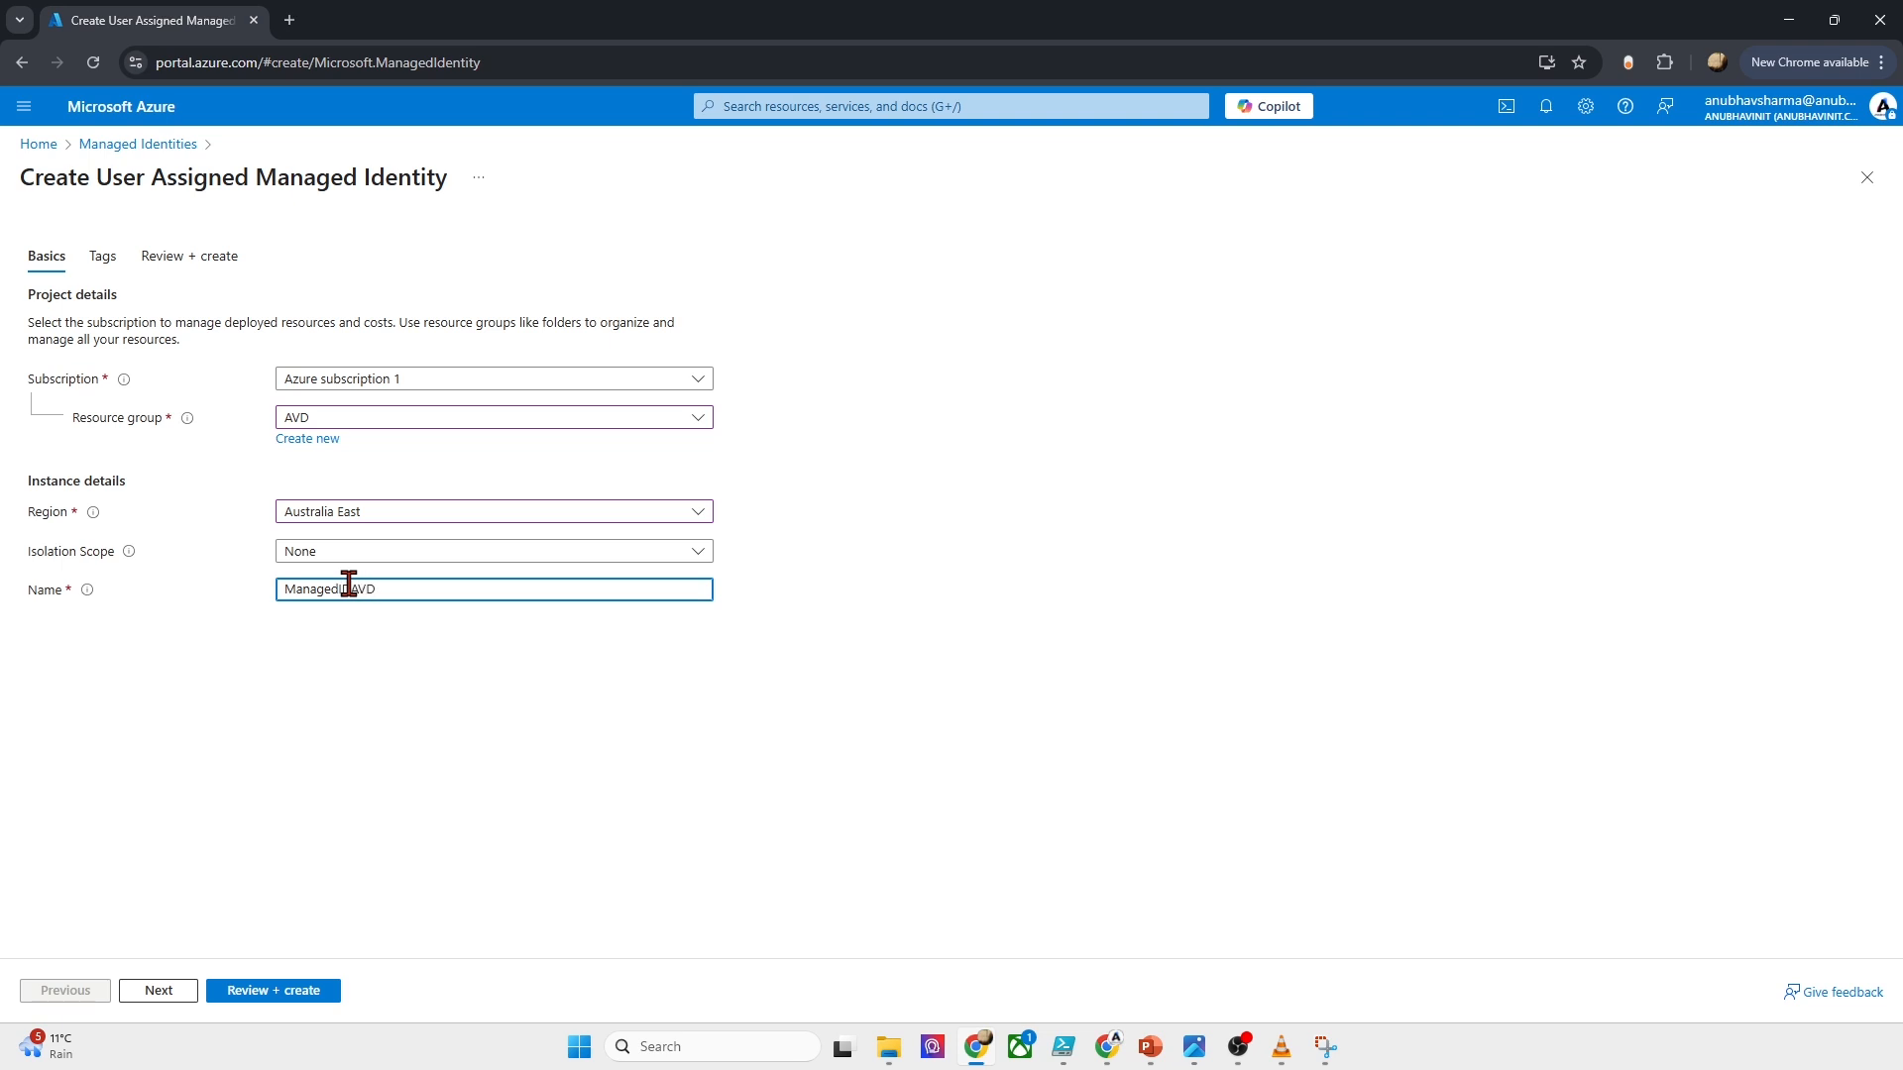
Step: Create the managed identity without tags, and return to the portal home page
{"action": "left_click", "coordinate": [184, 983]}
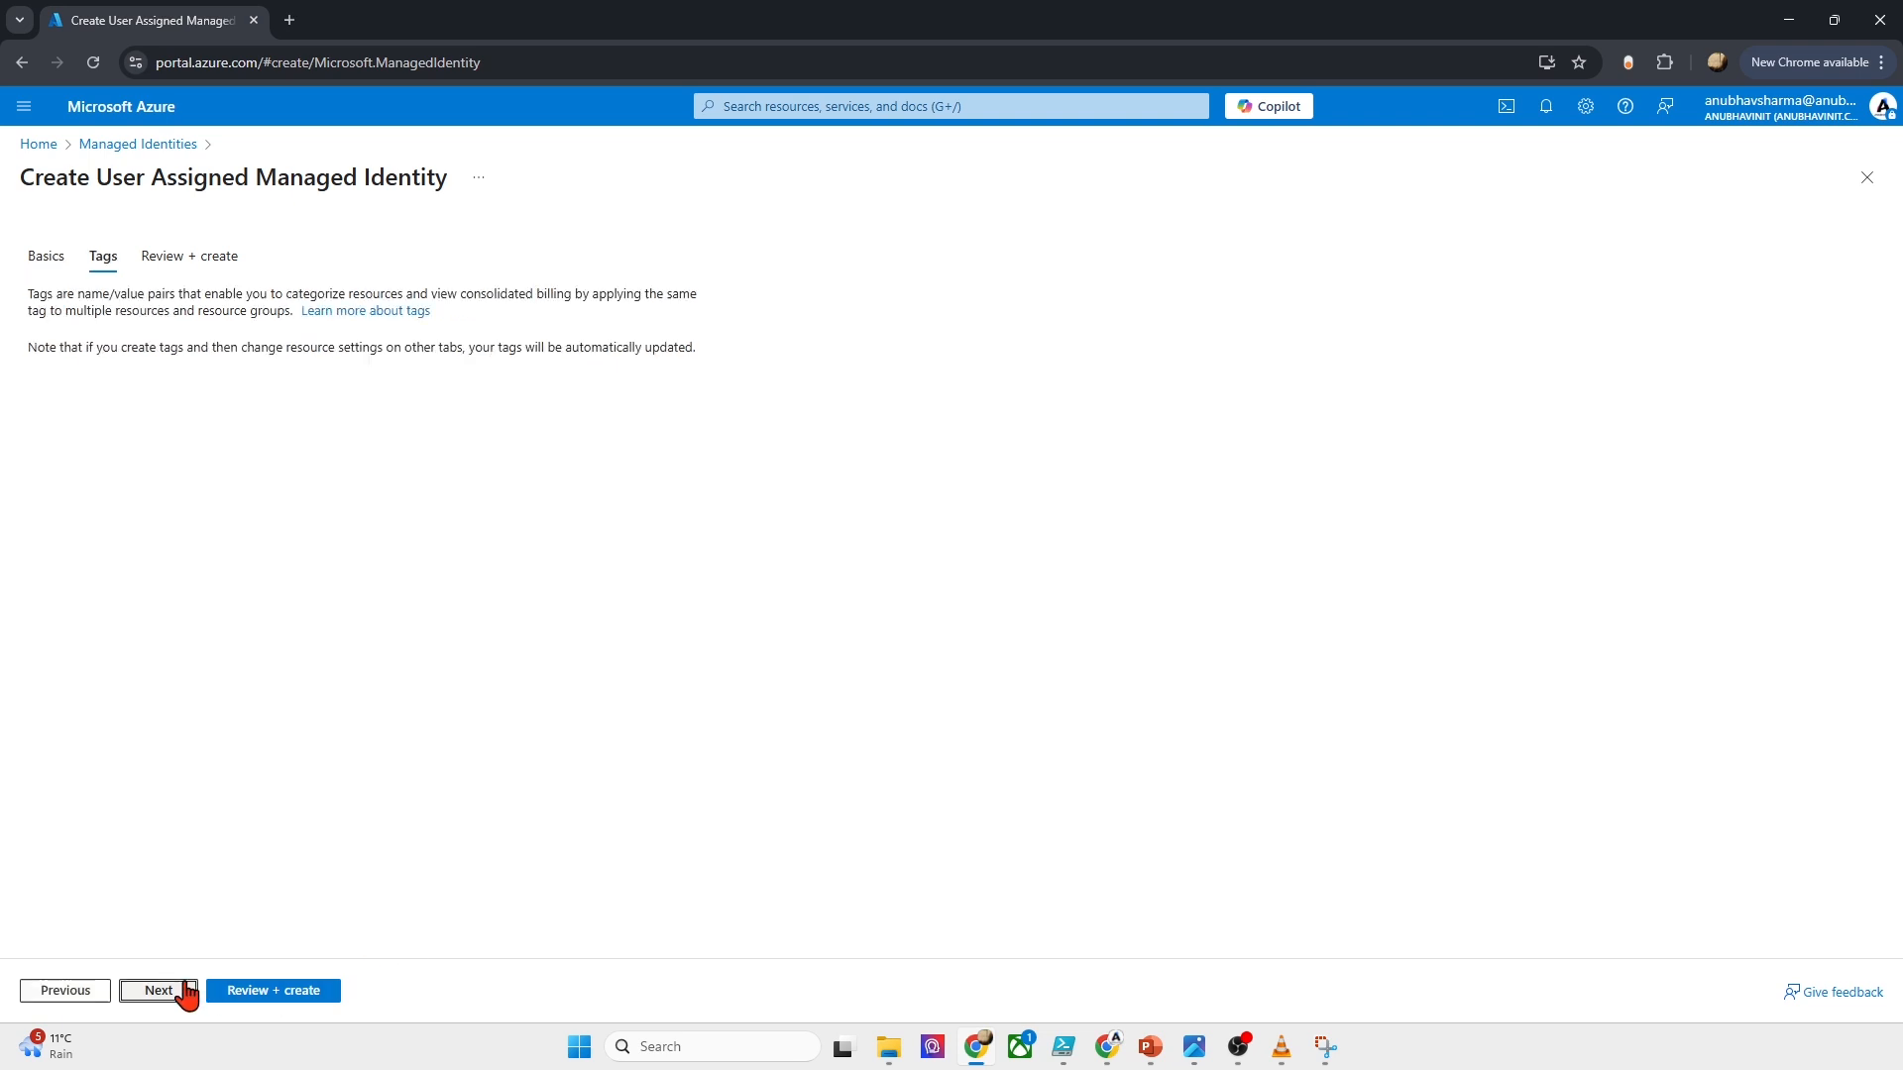
{"action": "left_click", "coordinate": [260, 991]}
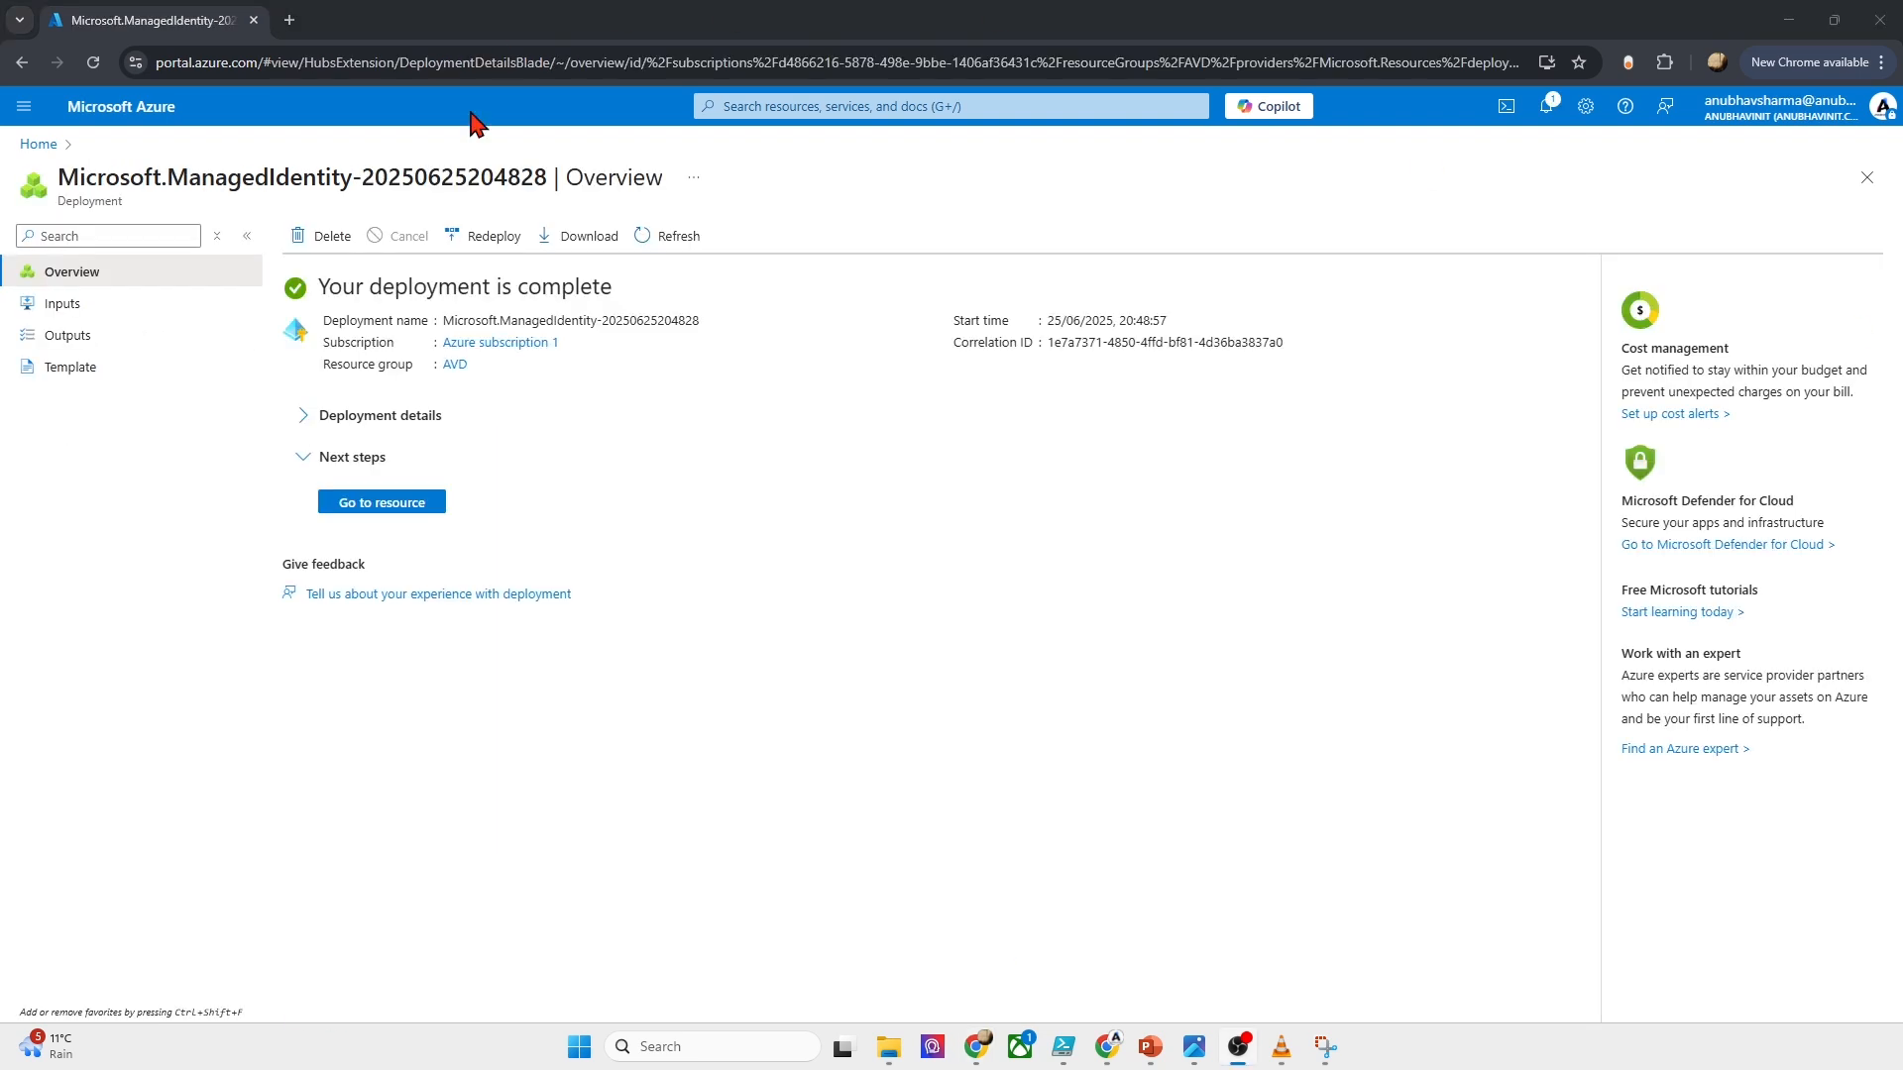
{"action": "left_click", "coordinate": [39, 145]}
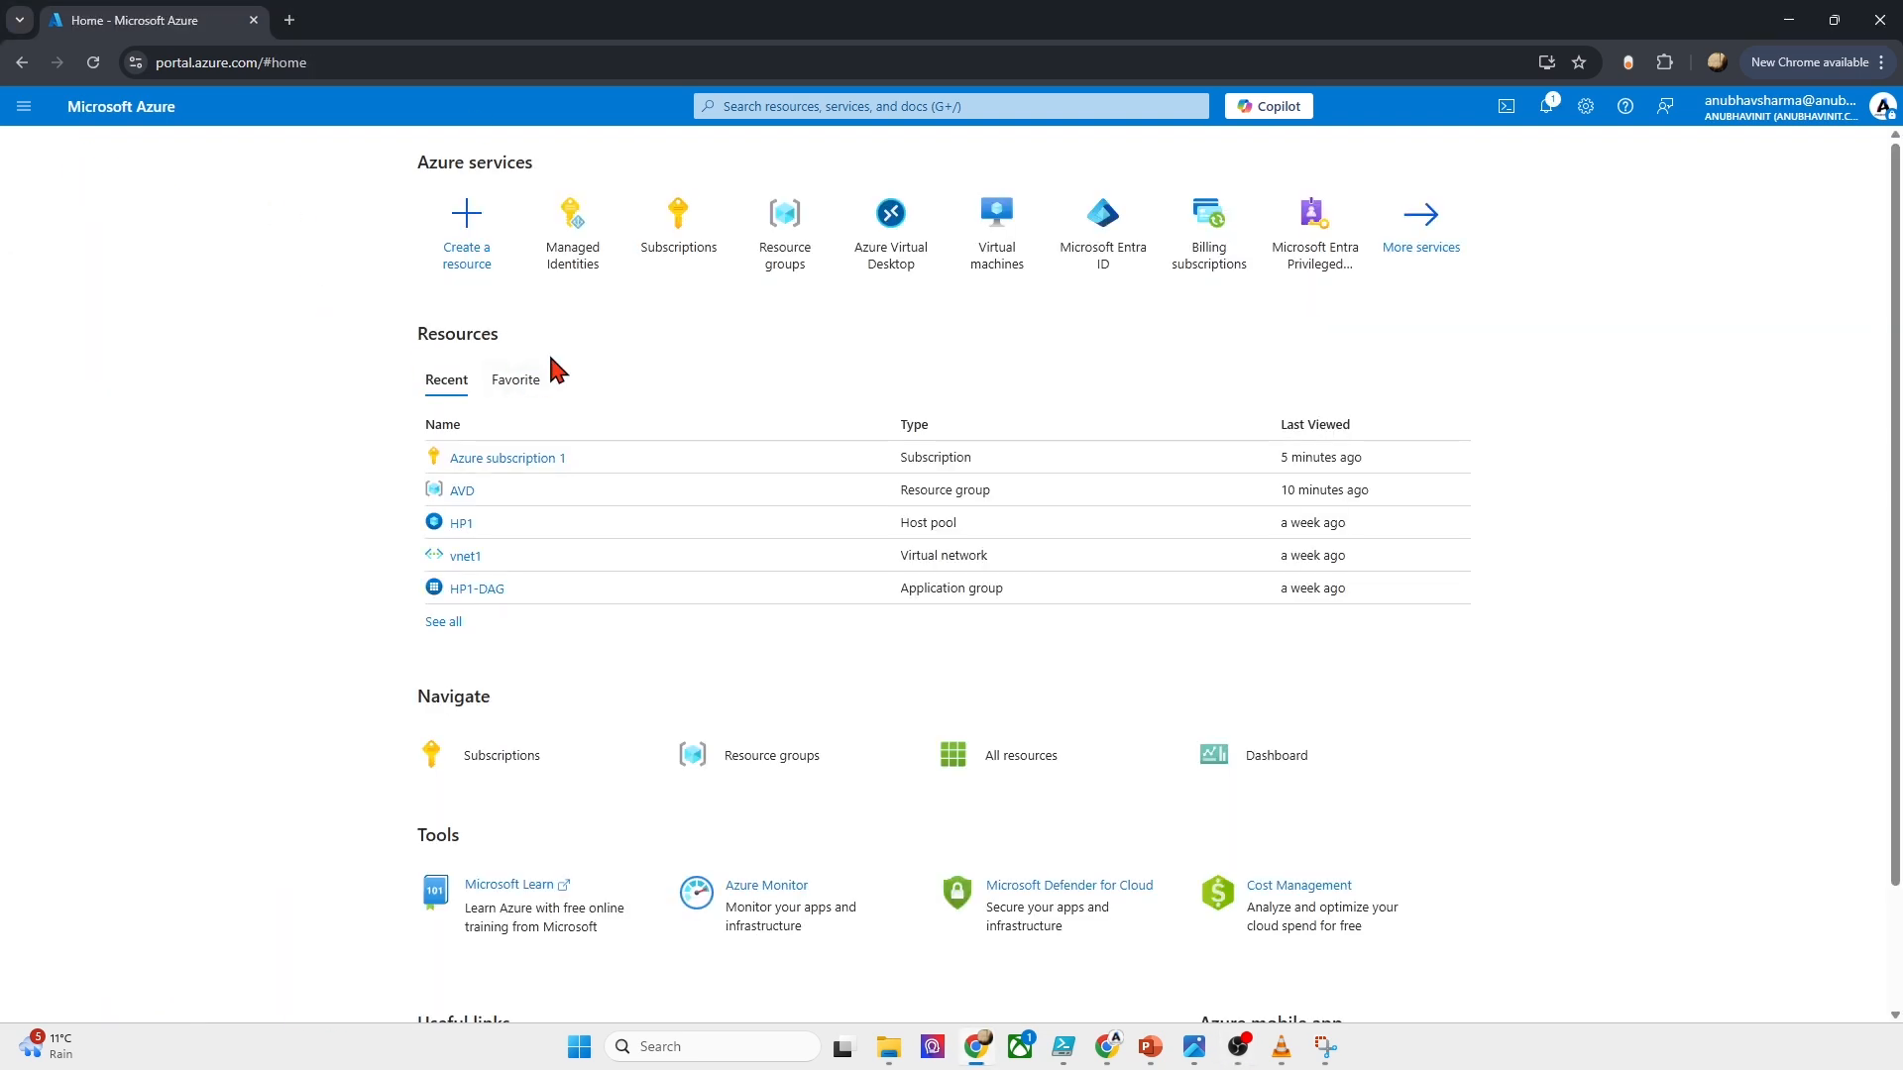
Step: Open the access control page of the AVD resource group and start adding a role assignment
{"action": "left_click", "coordinate": [784, 282]}
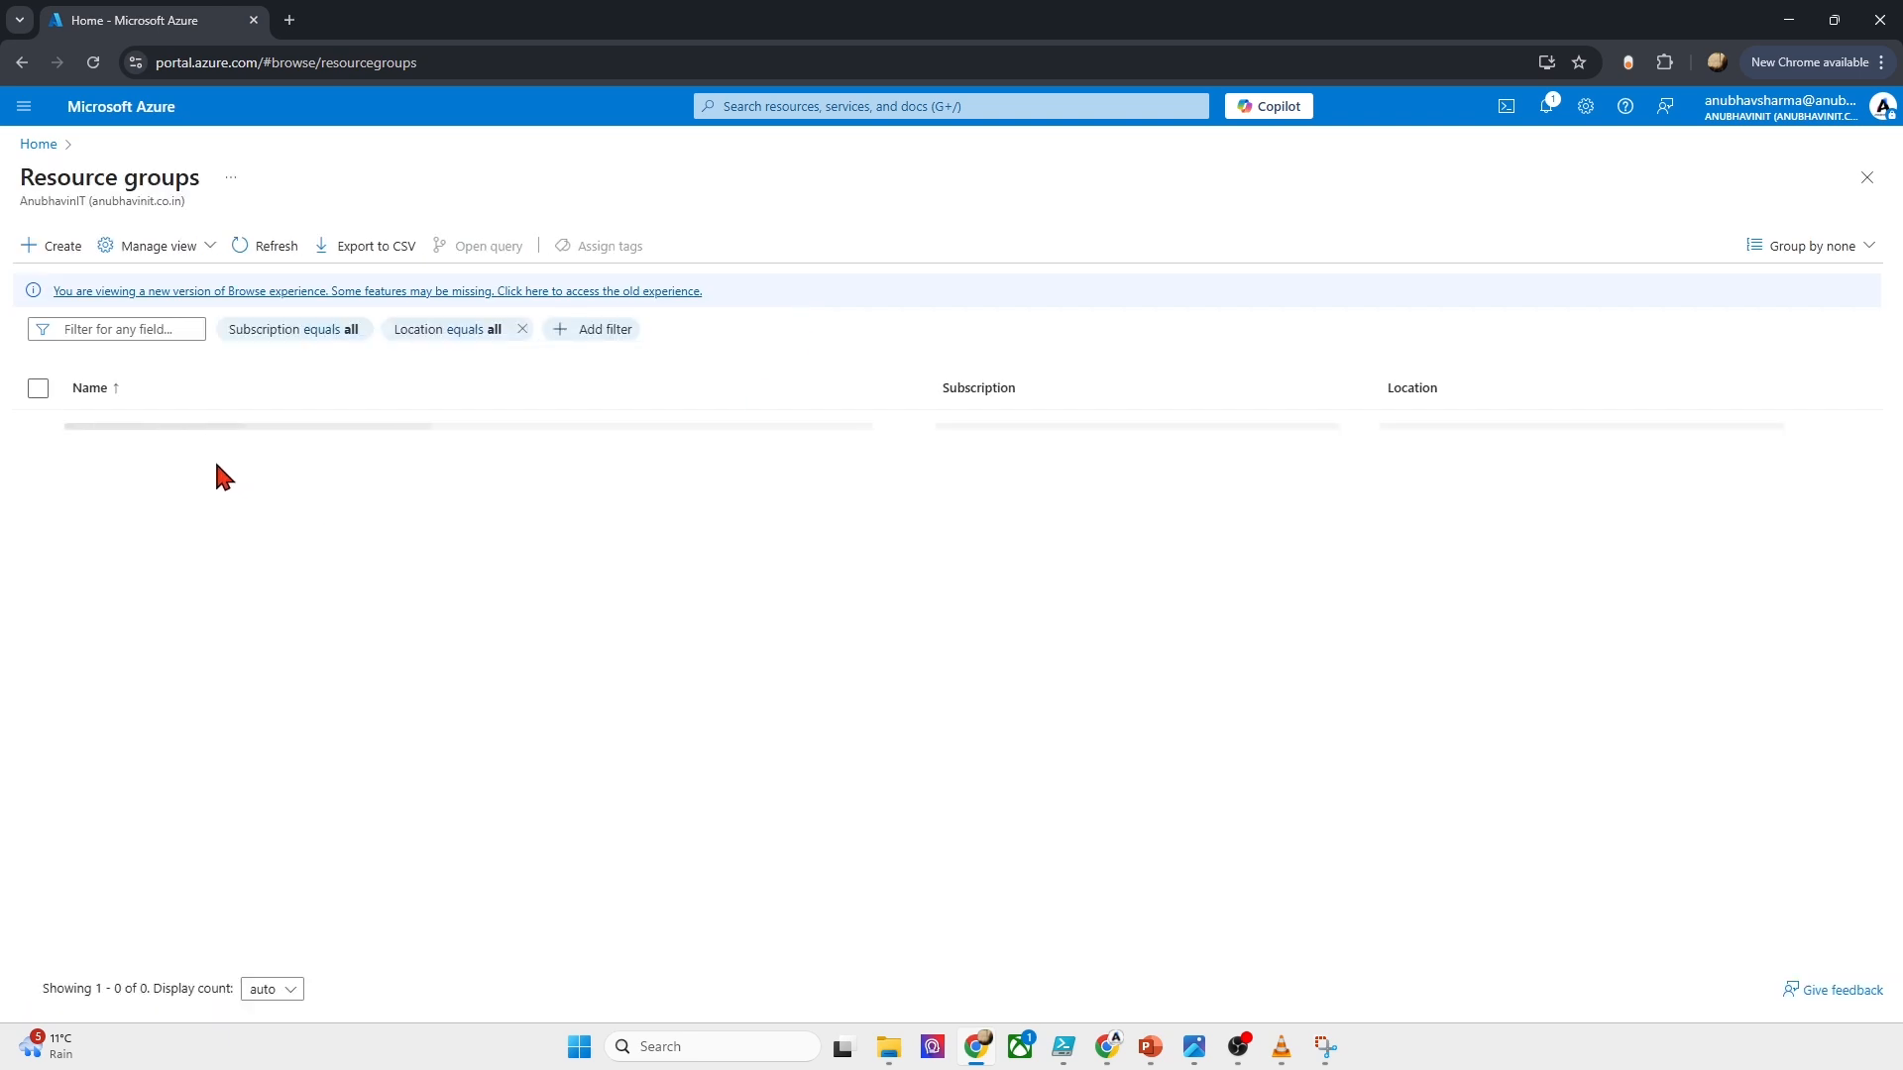
{"action": "left_click", "coordinate": [109, 426]}
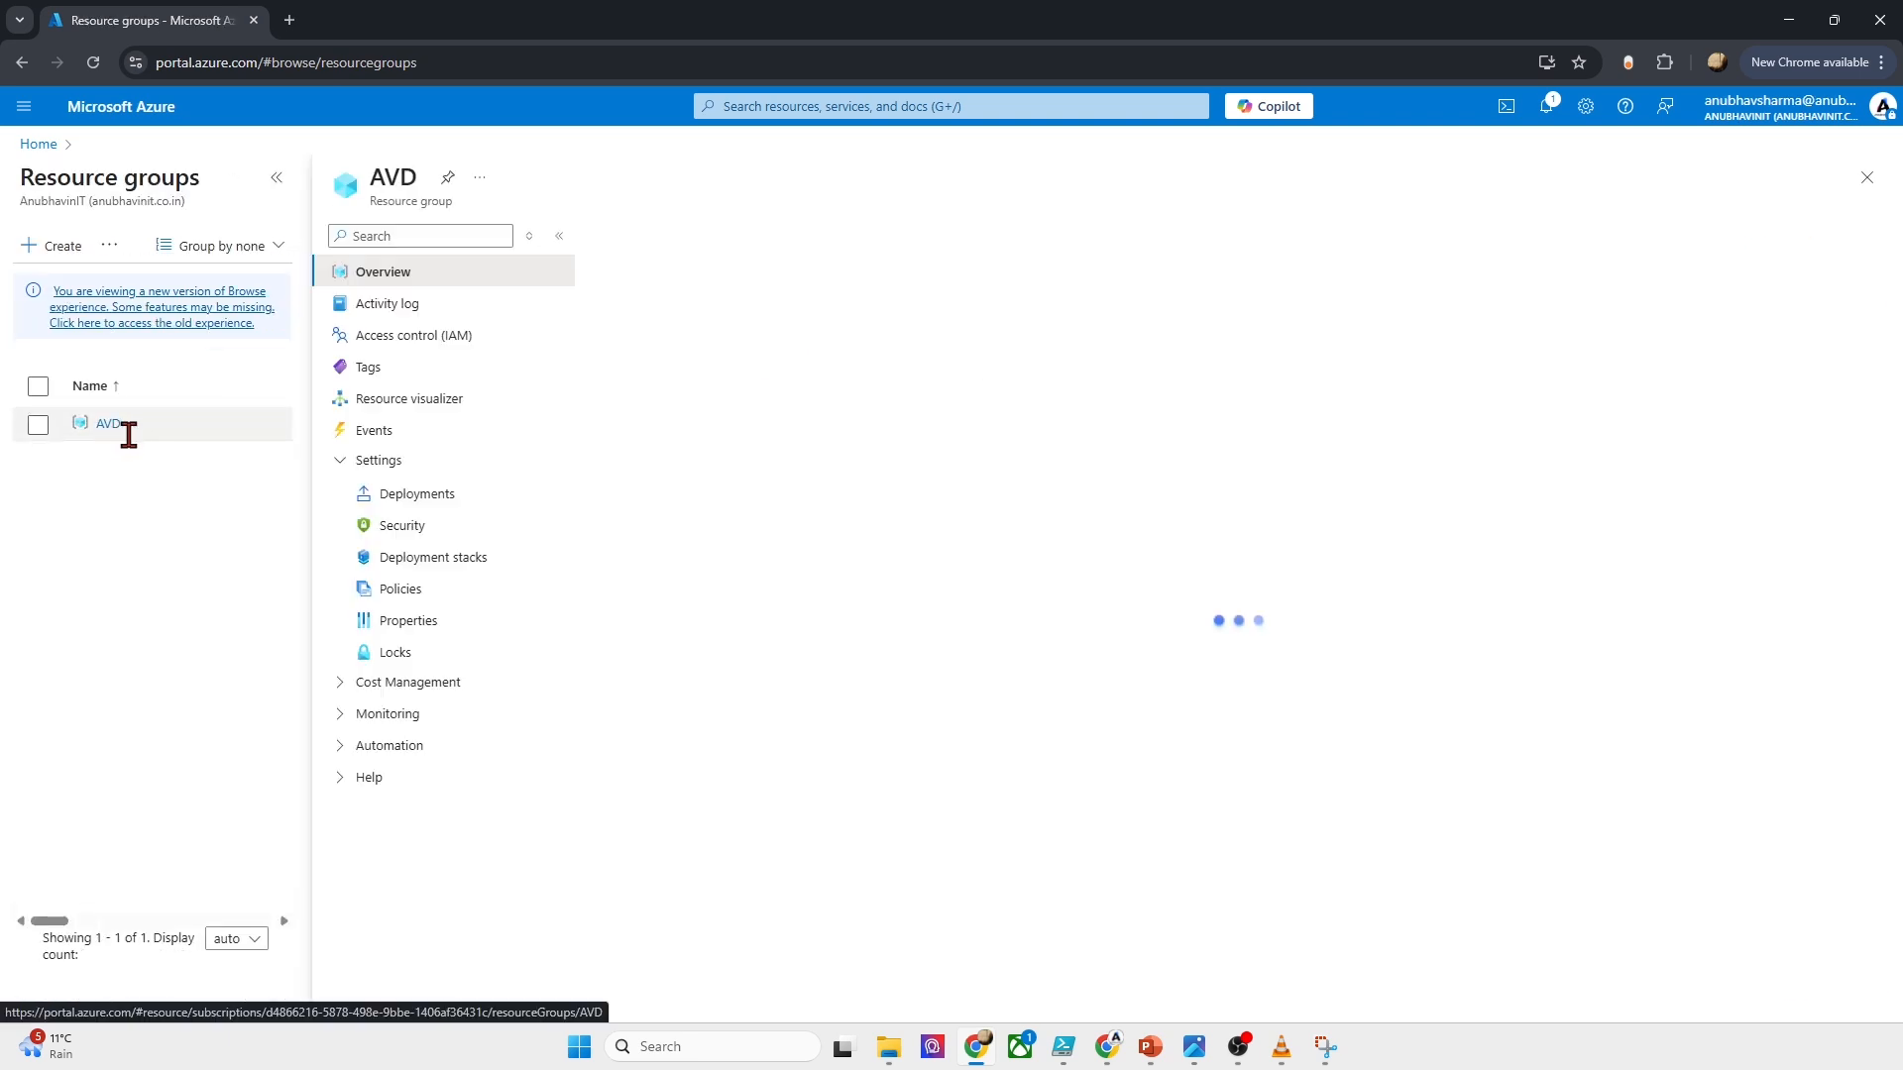
{"action": "left_click", "coordinate": [437, 347]}
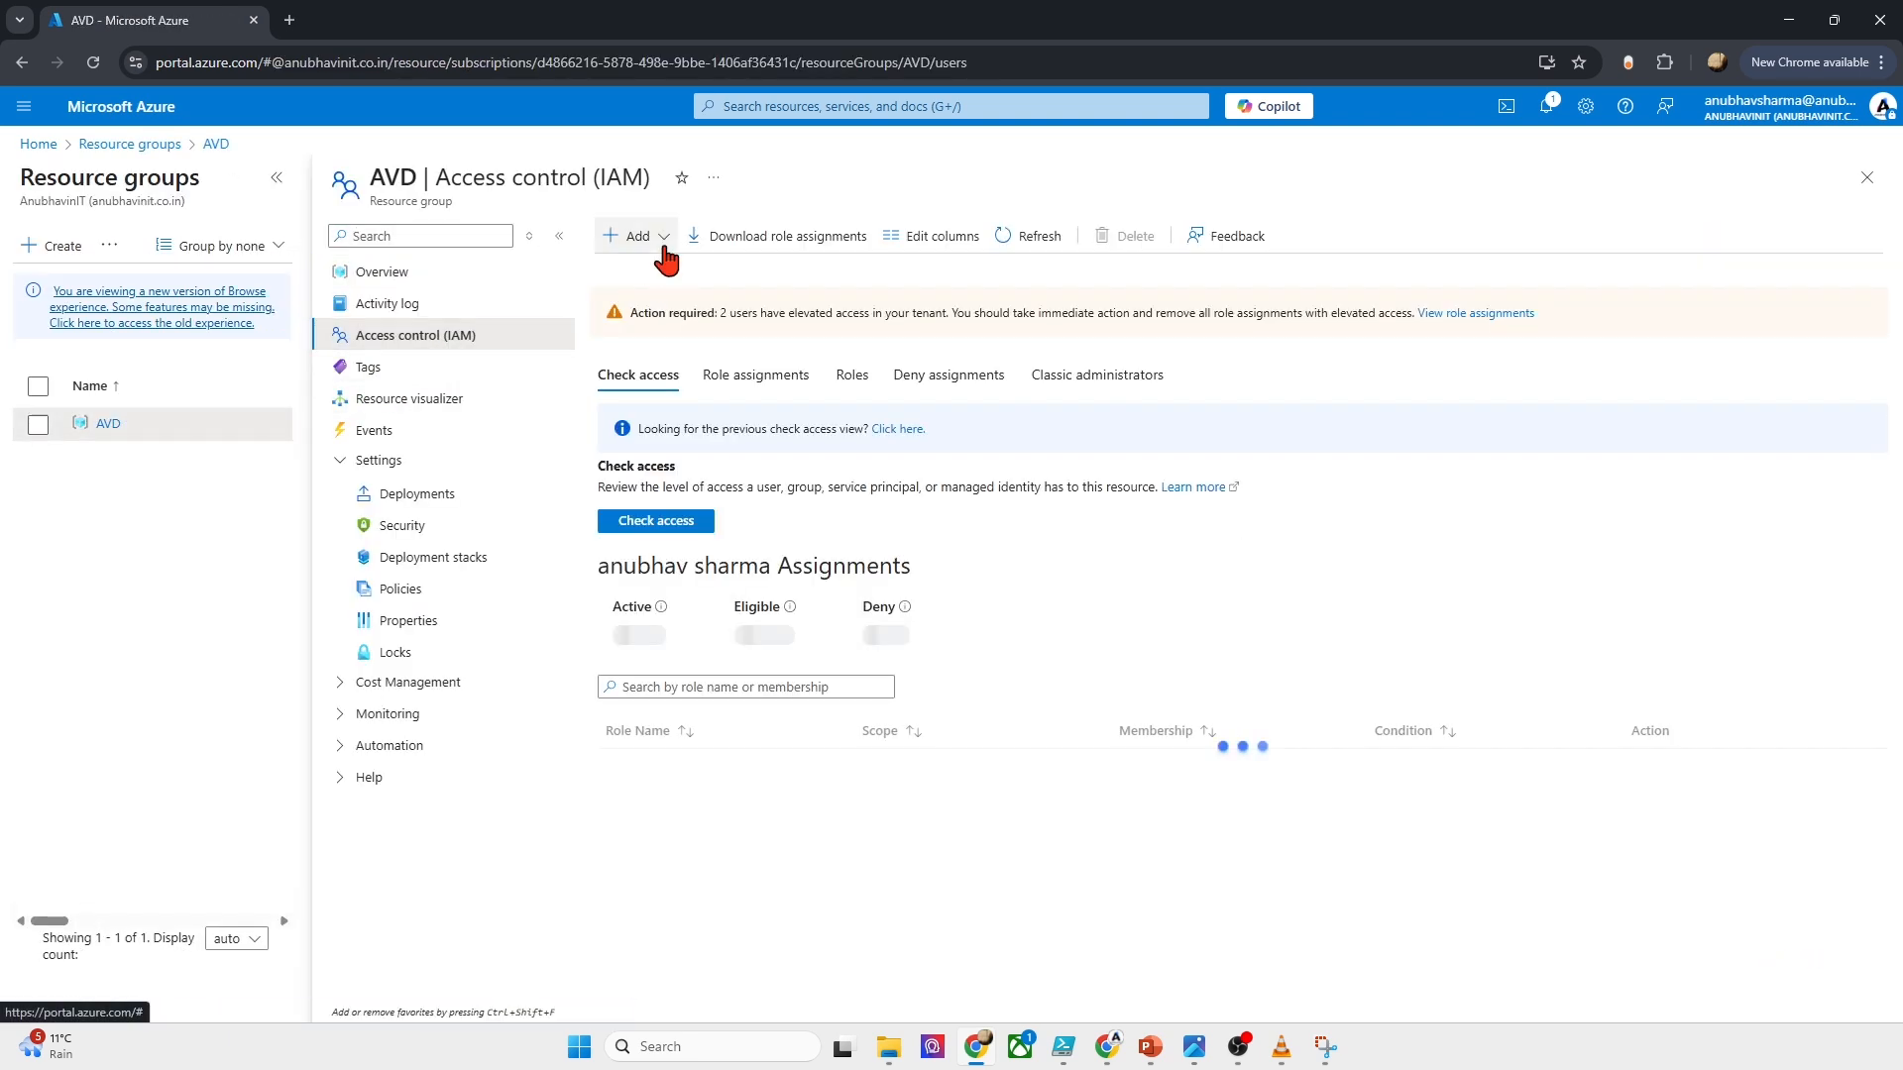
{"action": "left_click", "coordinate": [635, 236]}
{"action": "left_click", "coordinate": [659, 272]}
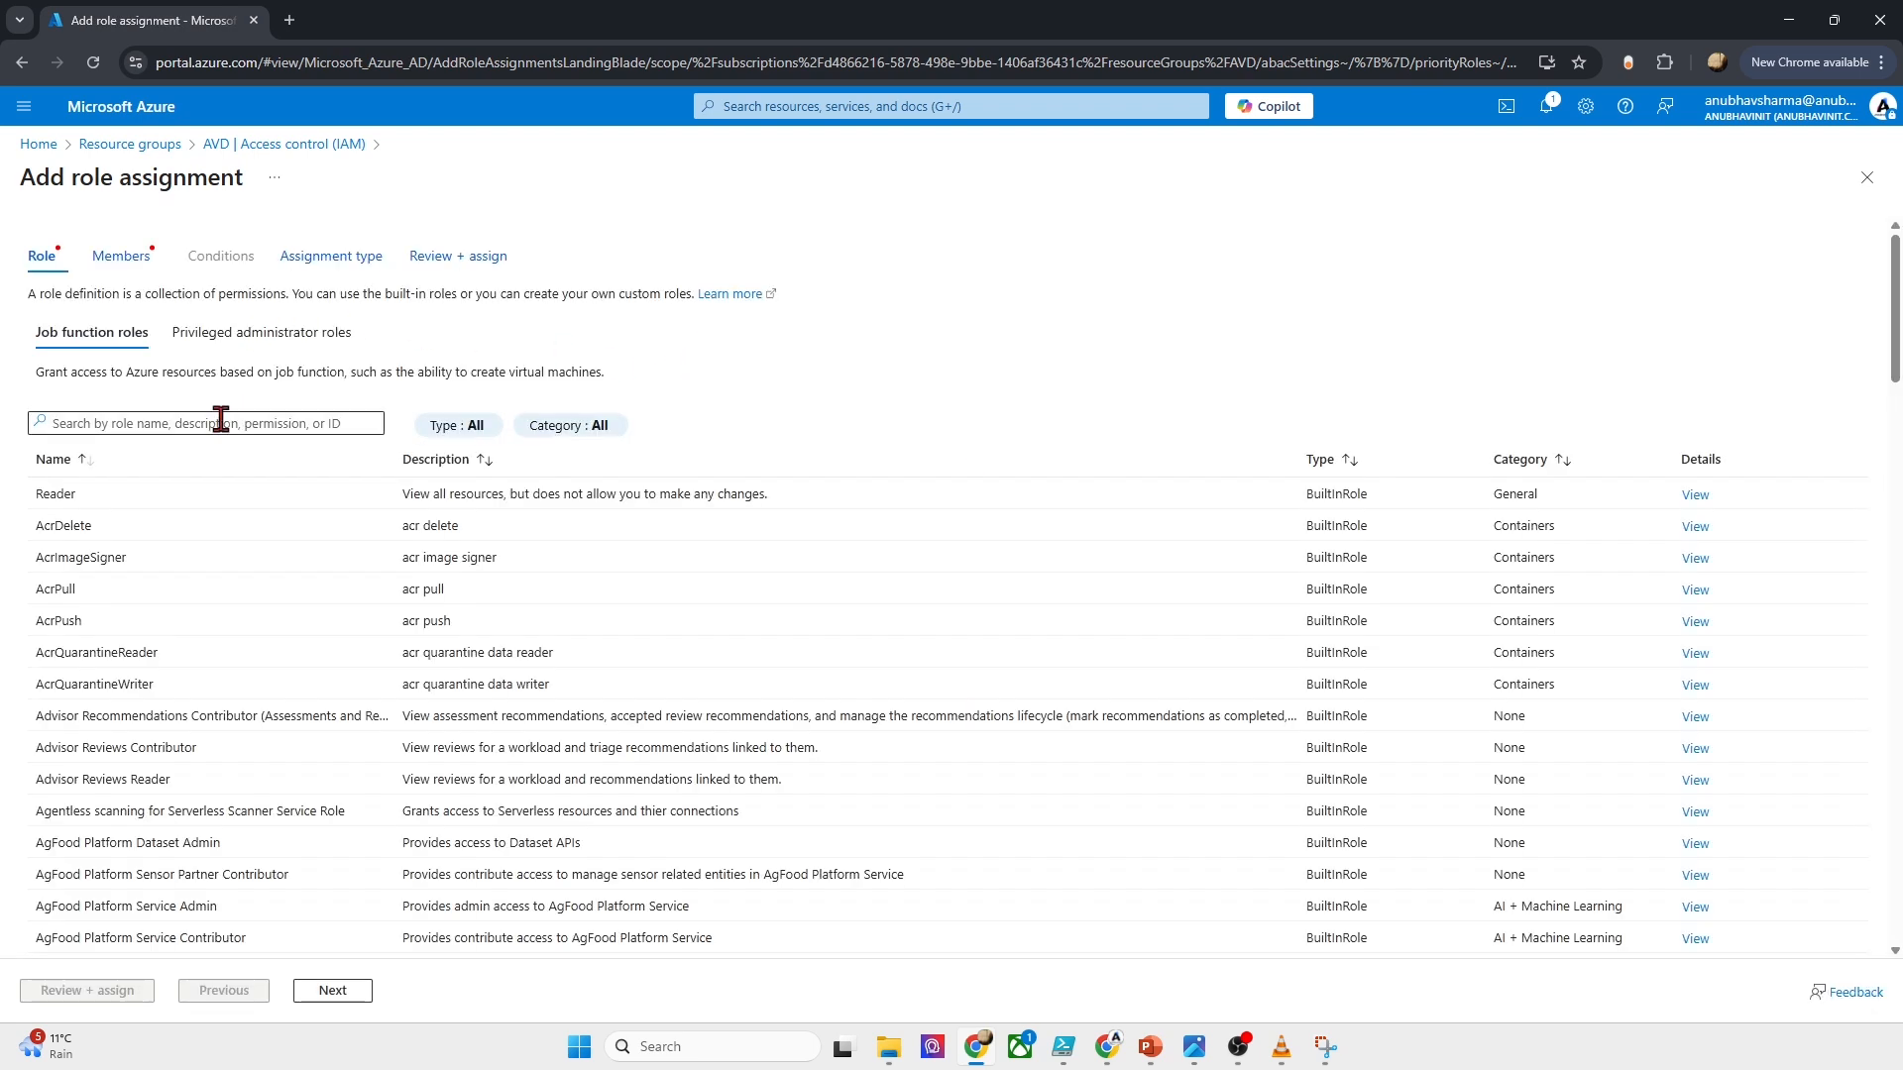
Step: Search the job function roles for "custom", select Custom_Managed_Identity_Role and continue to the members
{"action": "left_click", "coordinate": [220, 422]}
{"action": "type", "text": "custom"}
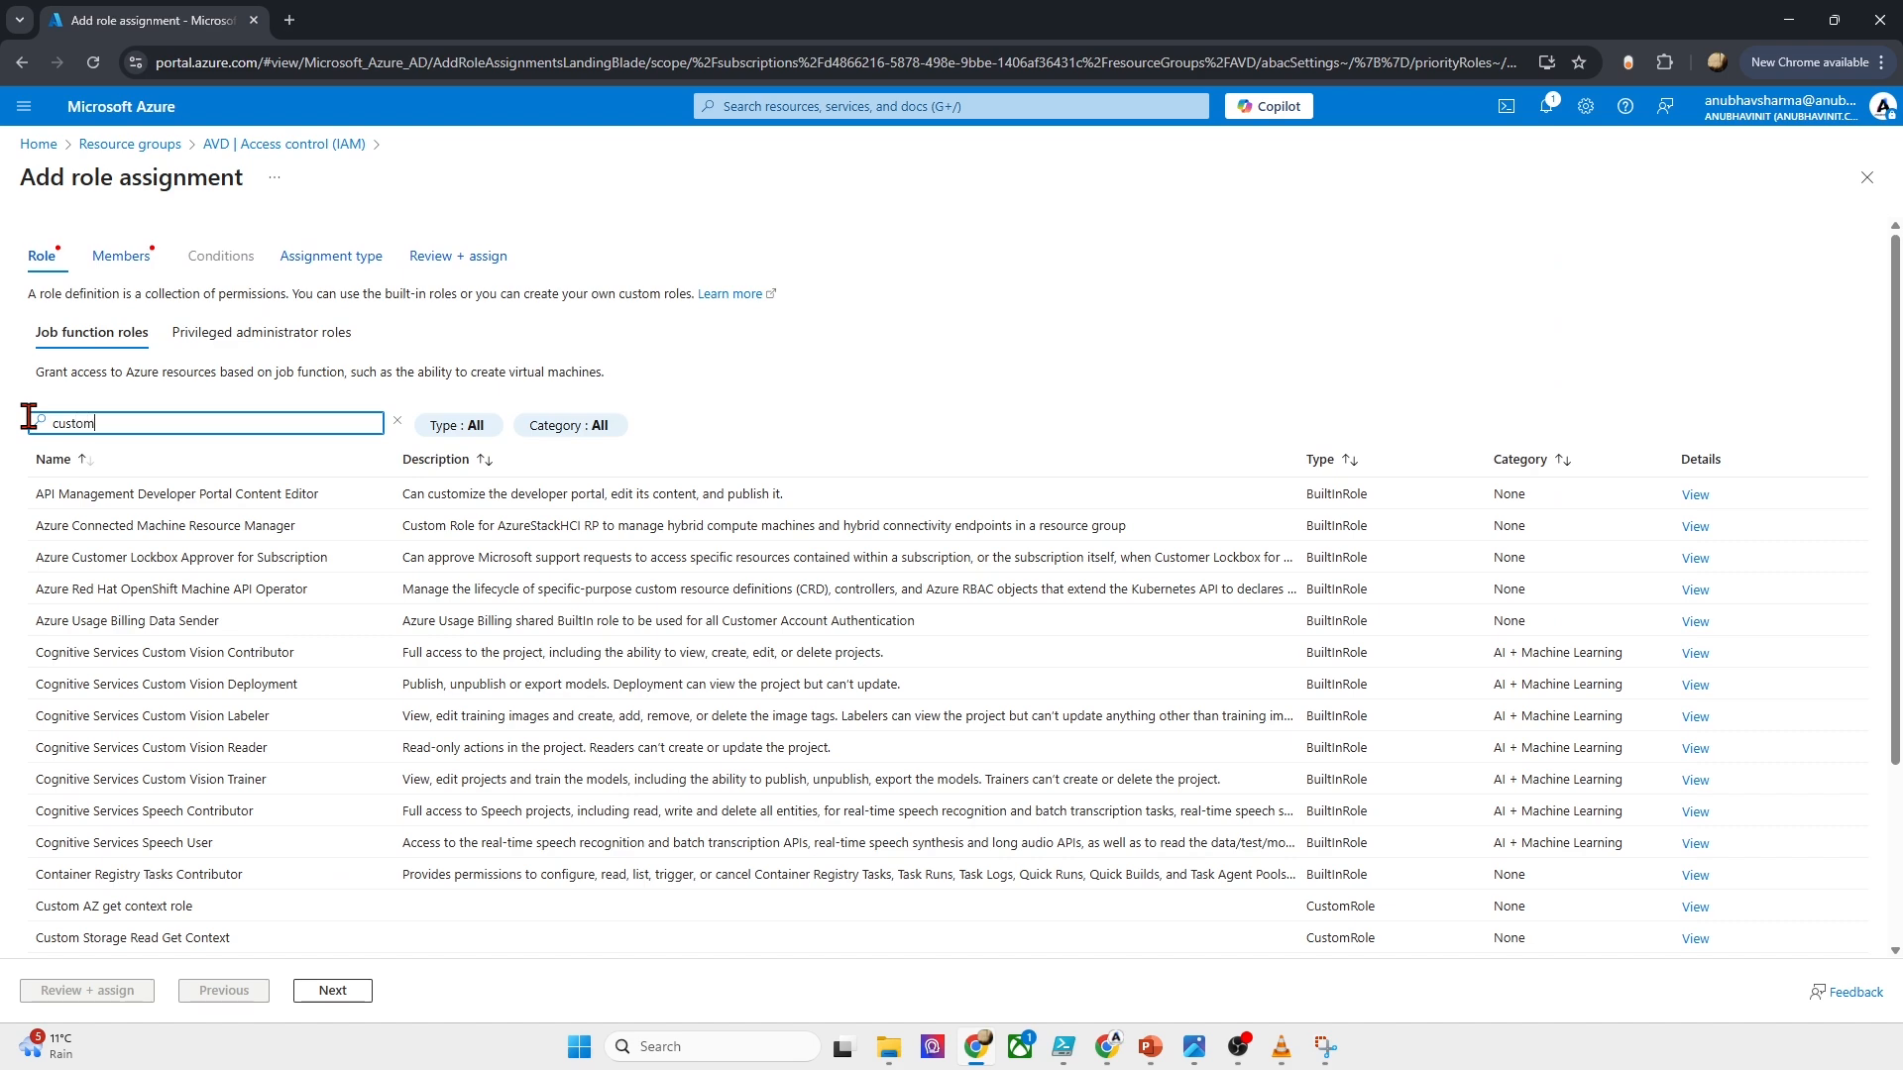
{"action": "scroll", "coordinate": [277, 615], "scroll_direction": "down", "scroll_amount": 3}
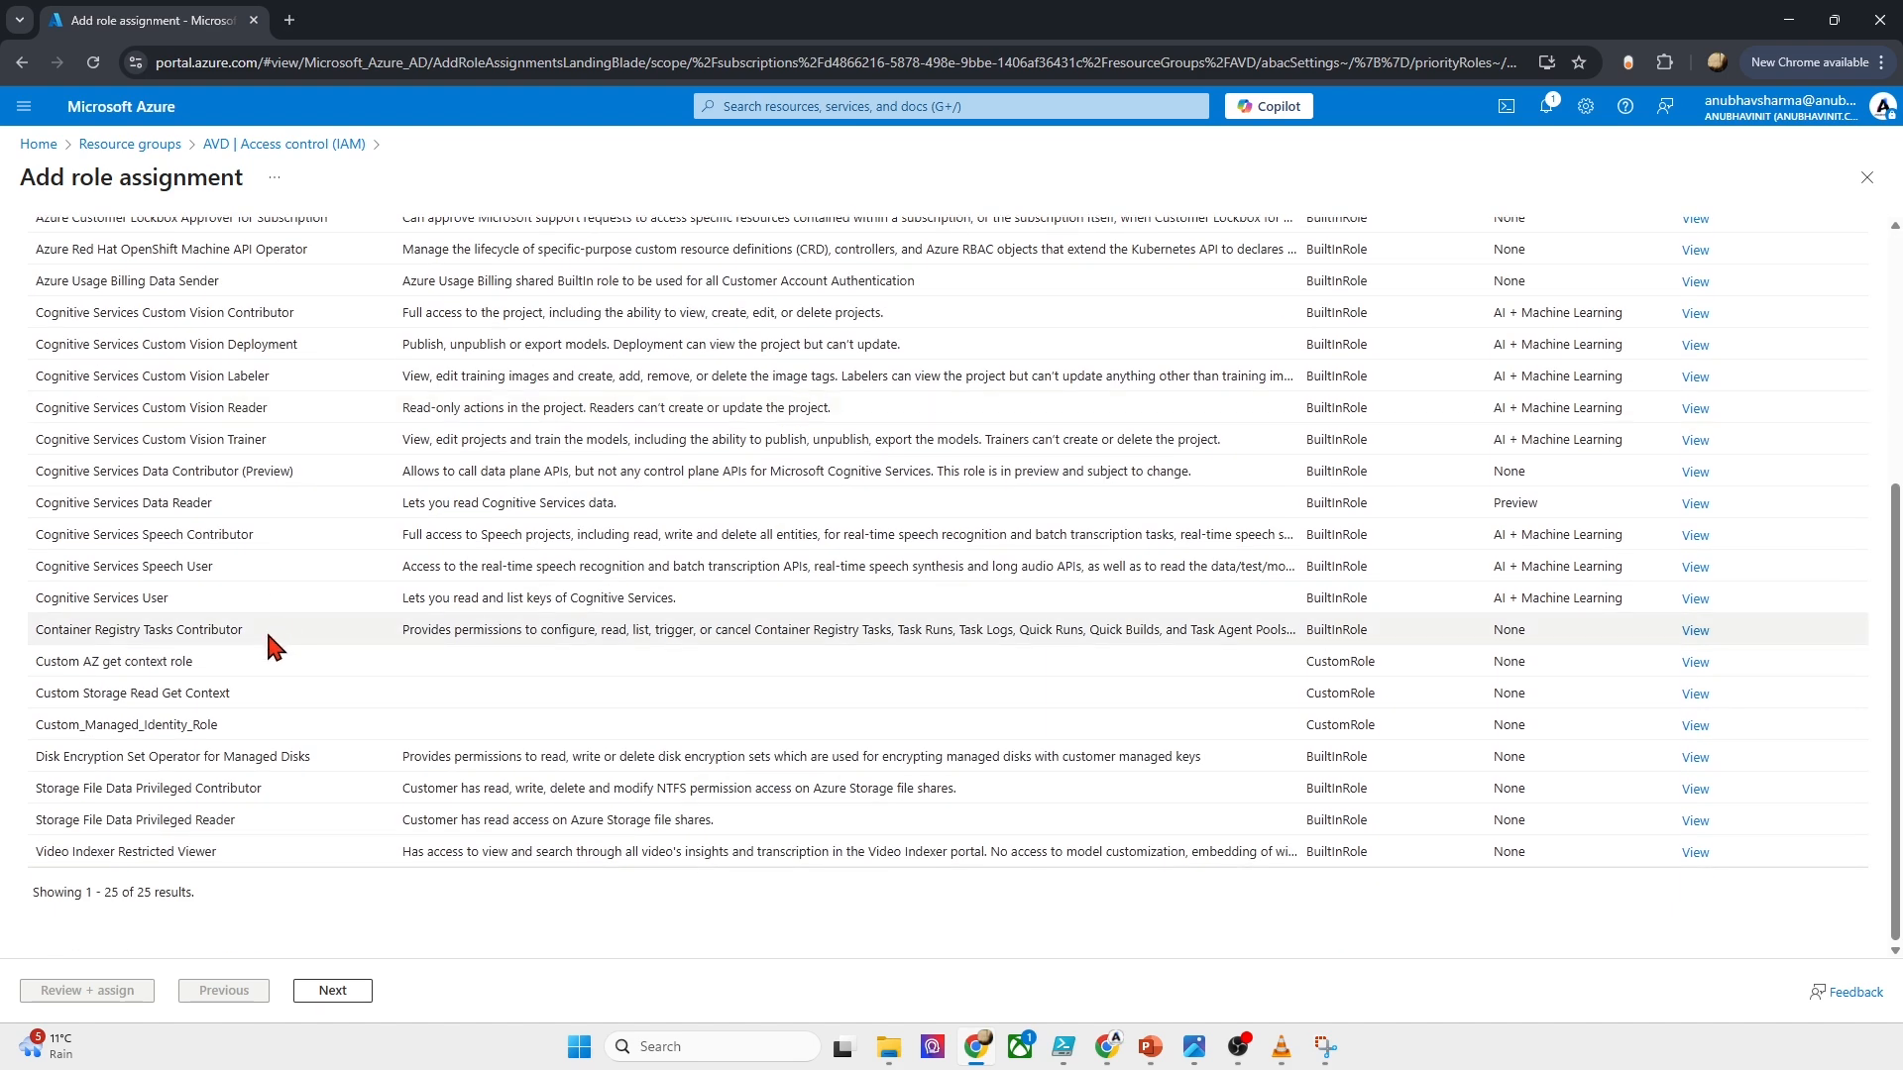
{"action": "left_click", "coordinate": [327, 726]}
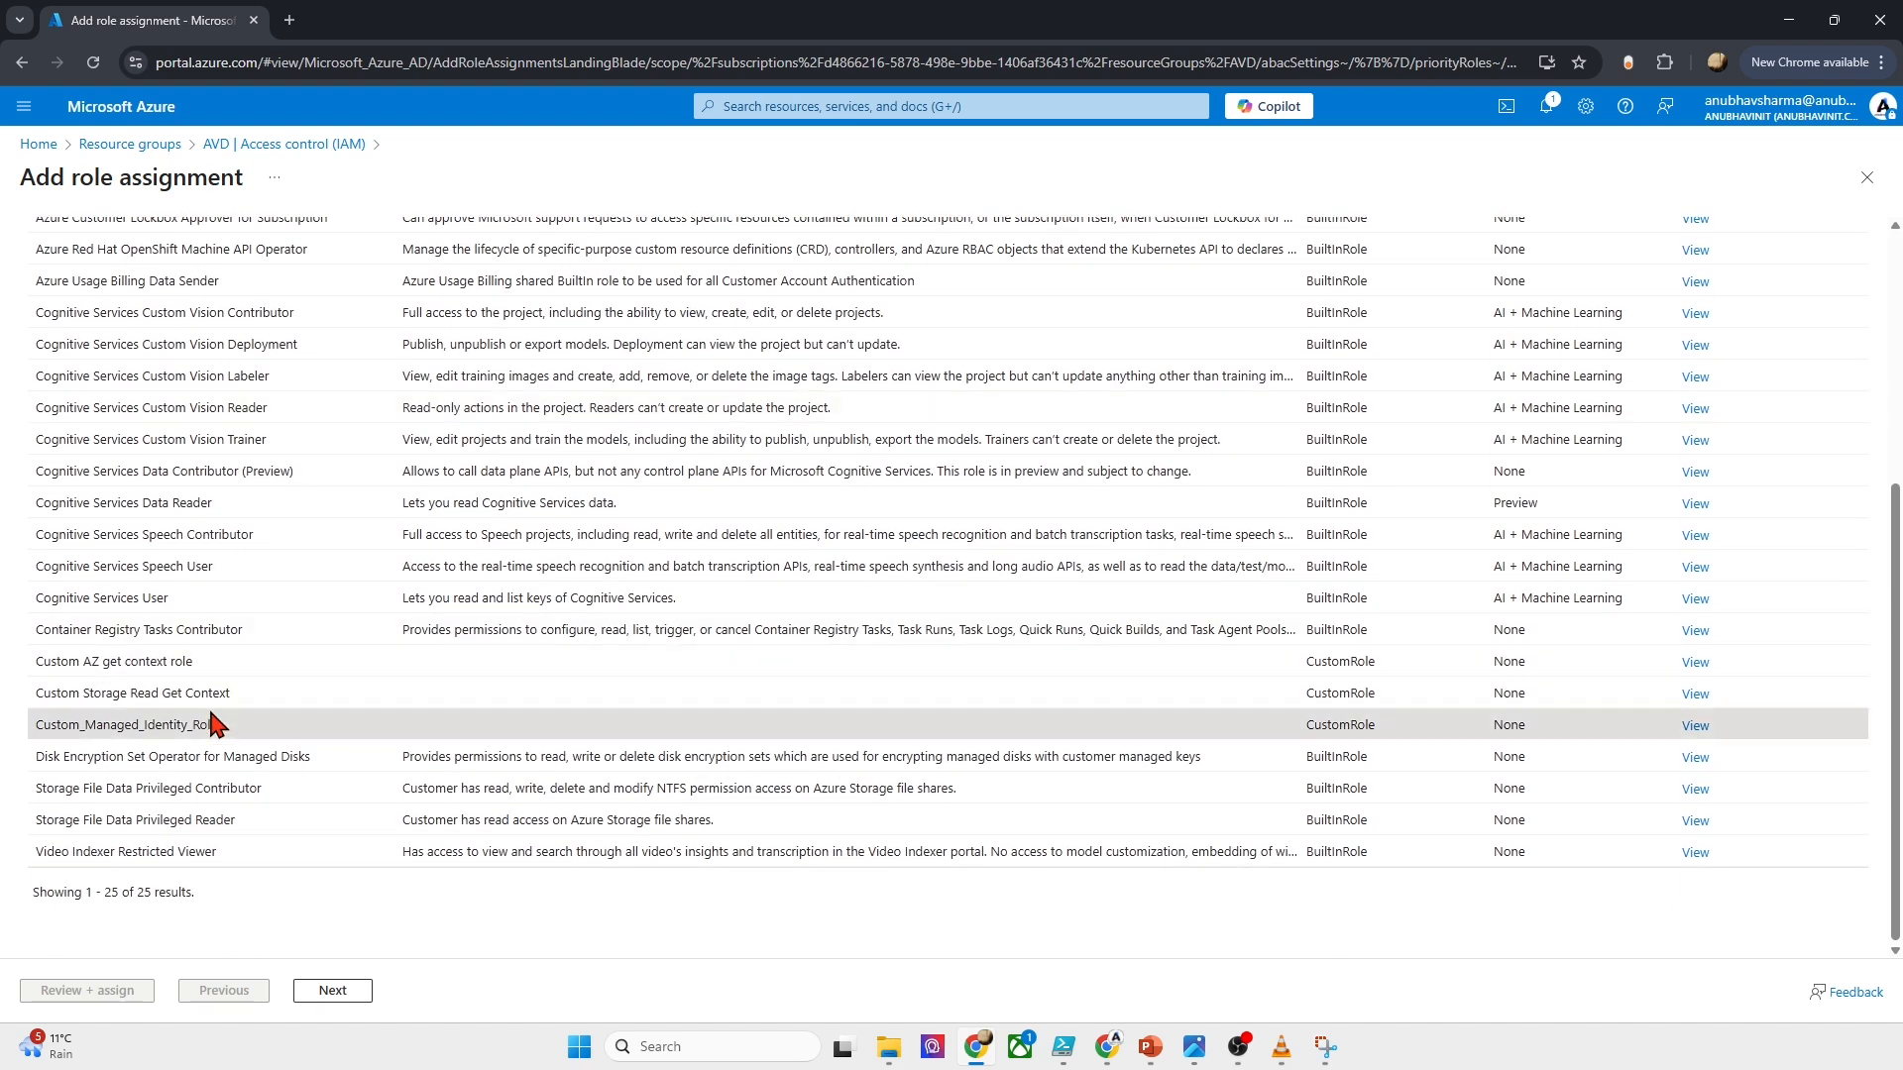
{"action": "left_click", "coordinate": [332, 991]}
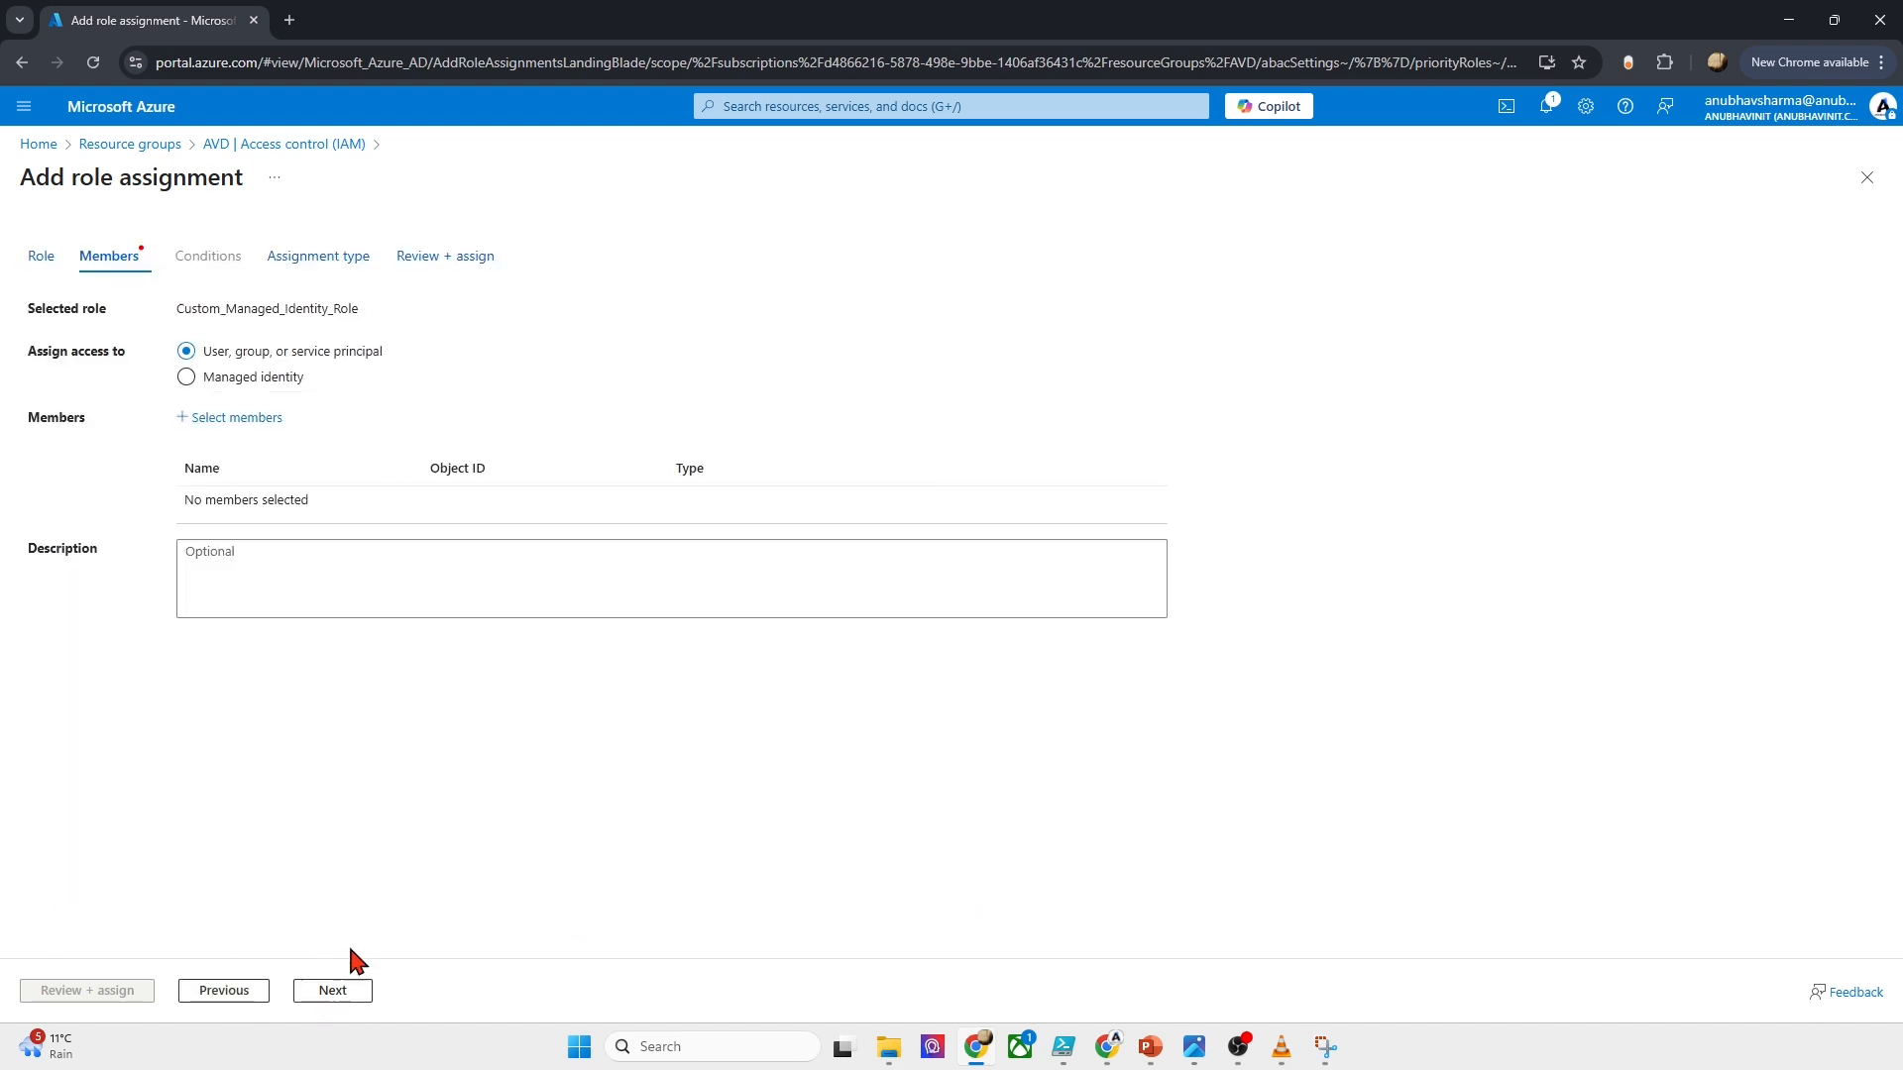
Step: Assign the role to a managed identity, choosing the user-assigned identity ManagedIDAVD as the member, and complete the assignment
{"action": "left_click", "coordinate": [250, 389]}
{"action": "left_click", "coordinate": [238, 420]}
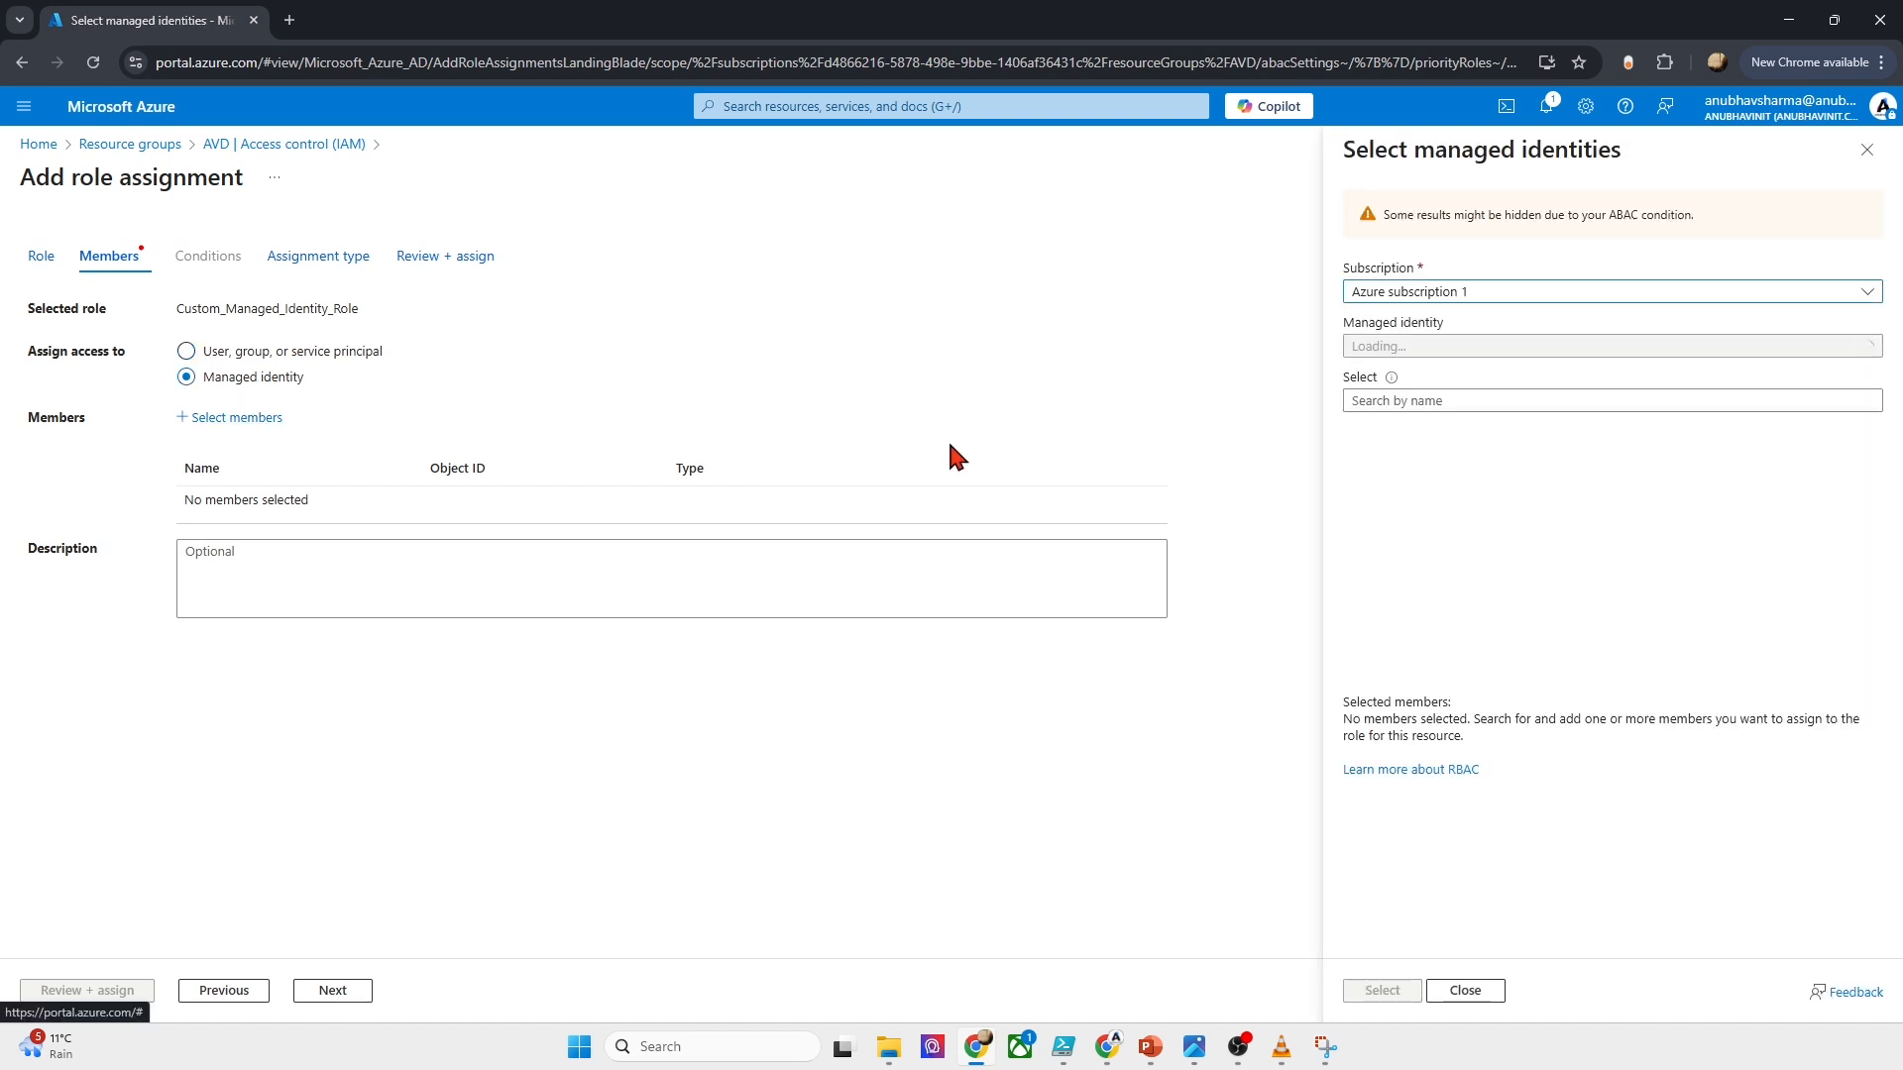
{"action": "left_click", "coordinate": [1510, 347]}
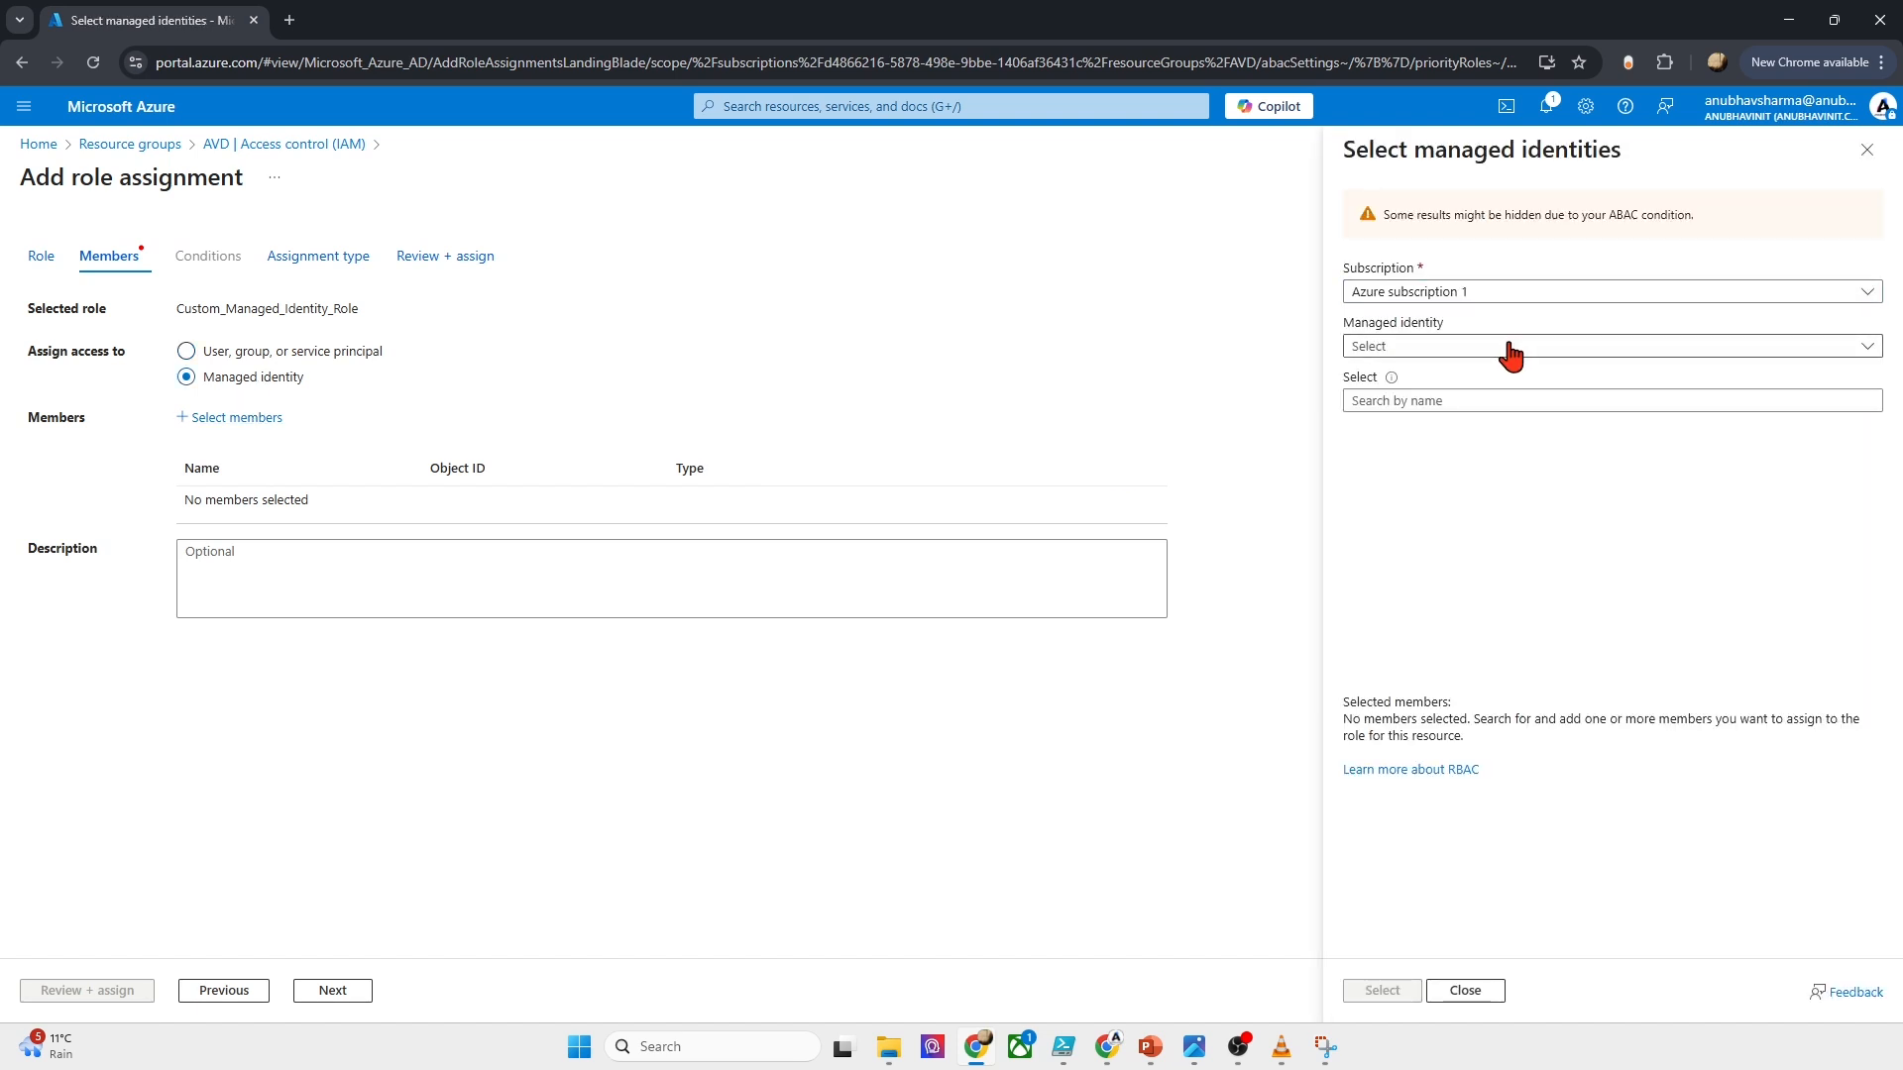
{"action": "left_click", "coordinate": [1484, 414]}
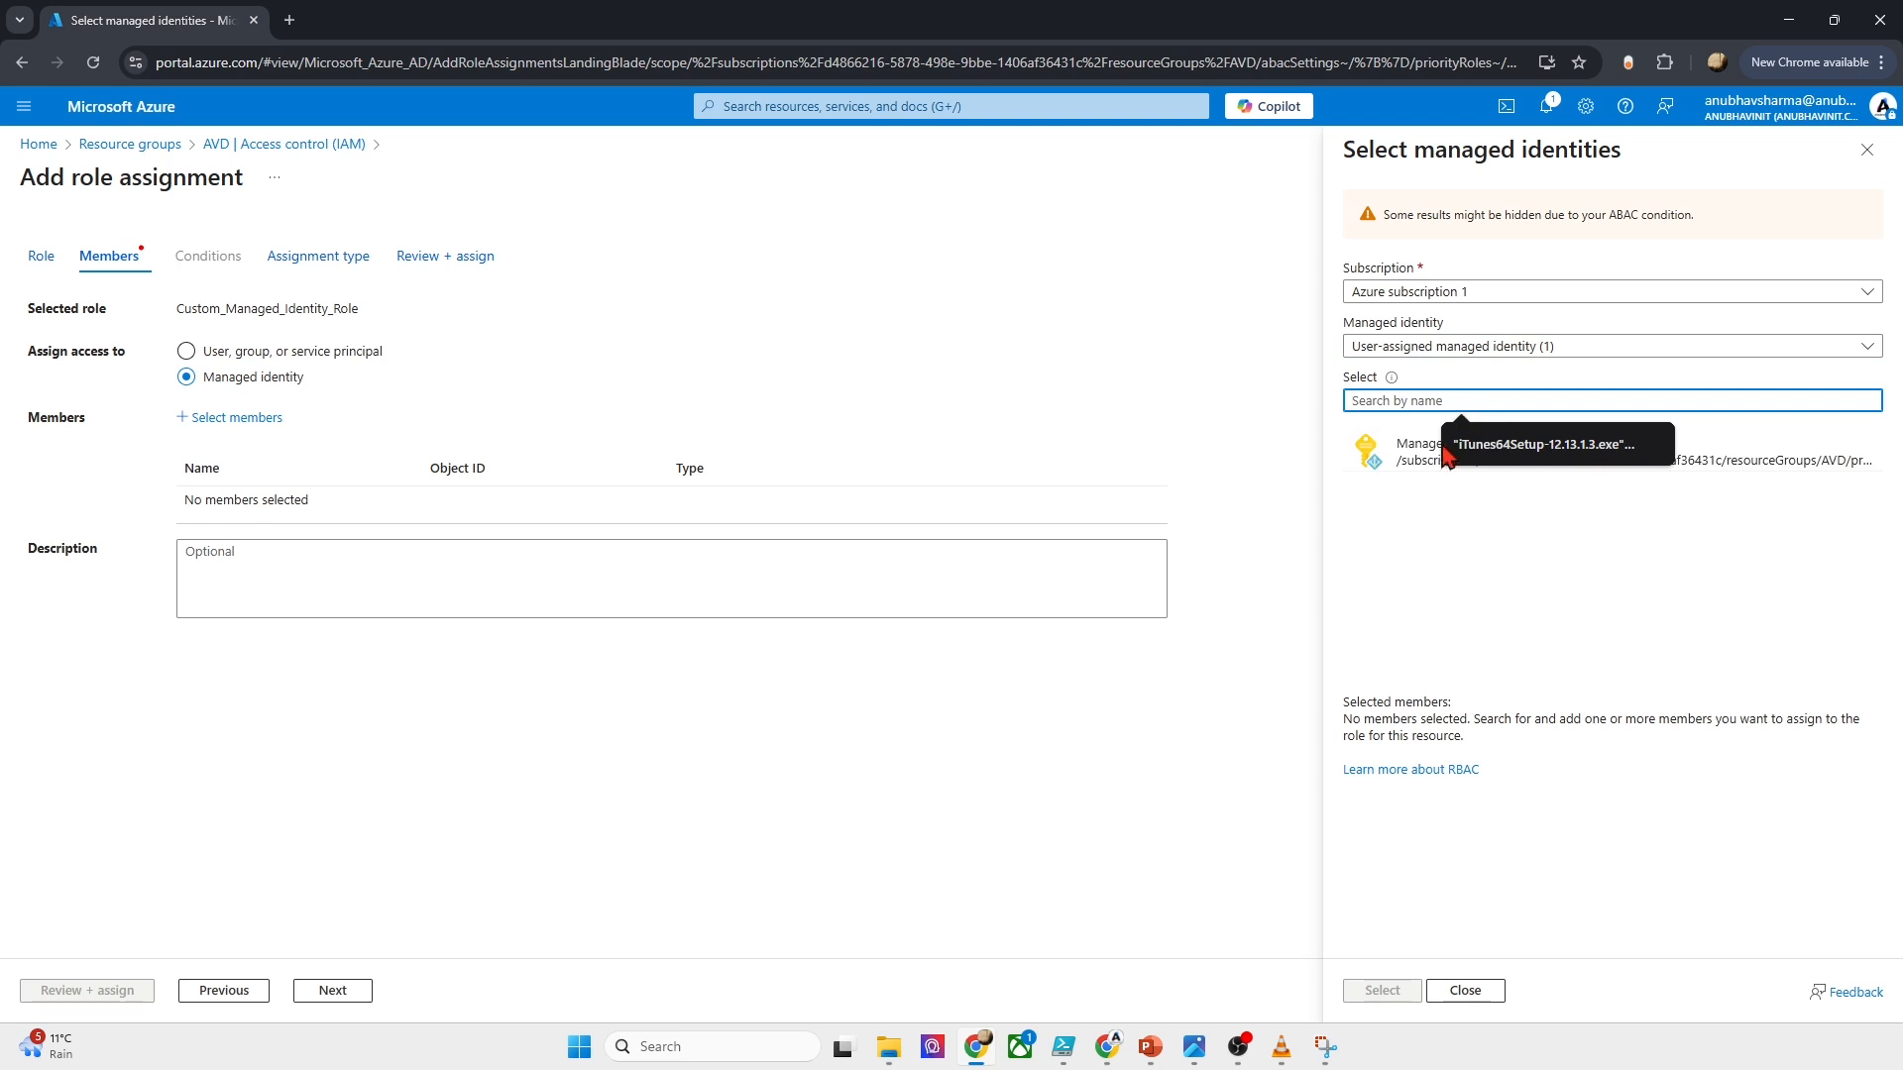
{"action": "left_click", "coordinate": [1439, 458]}
{"action": "left_click", "coordinate": [1397, 991]}
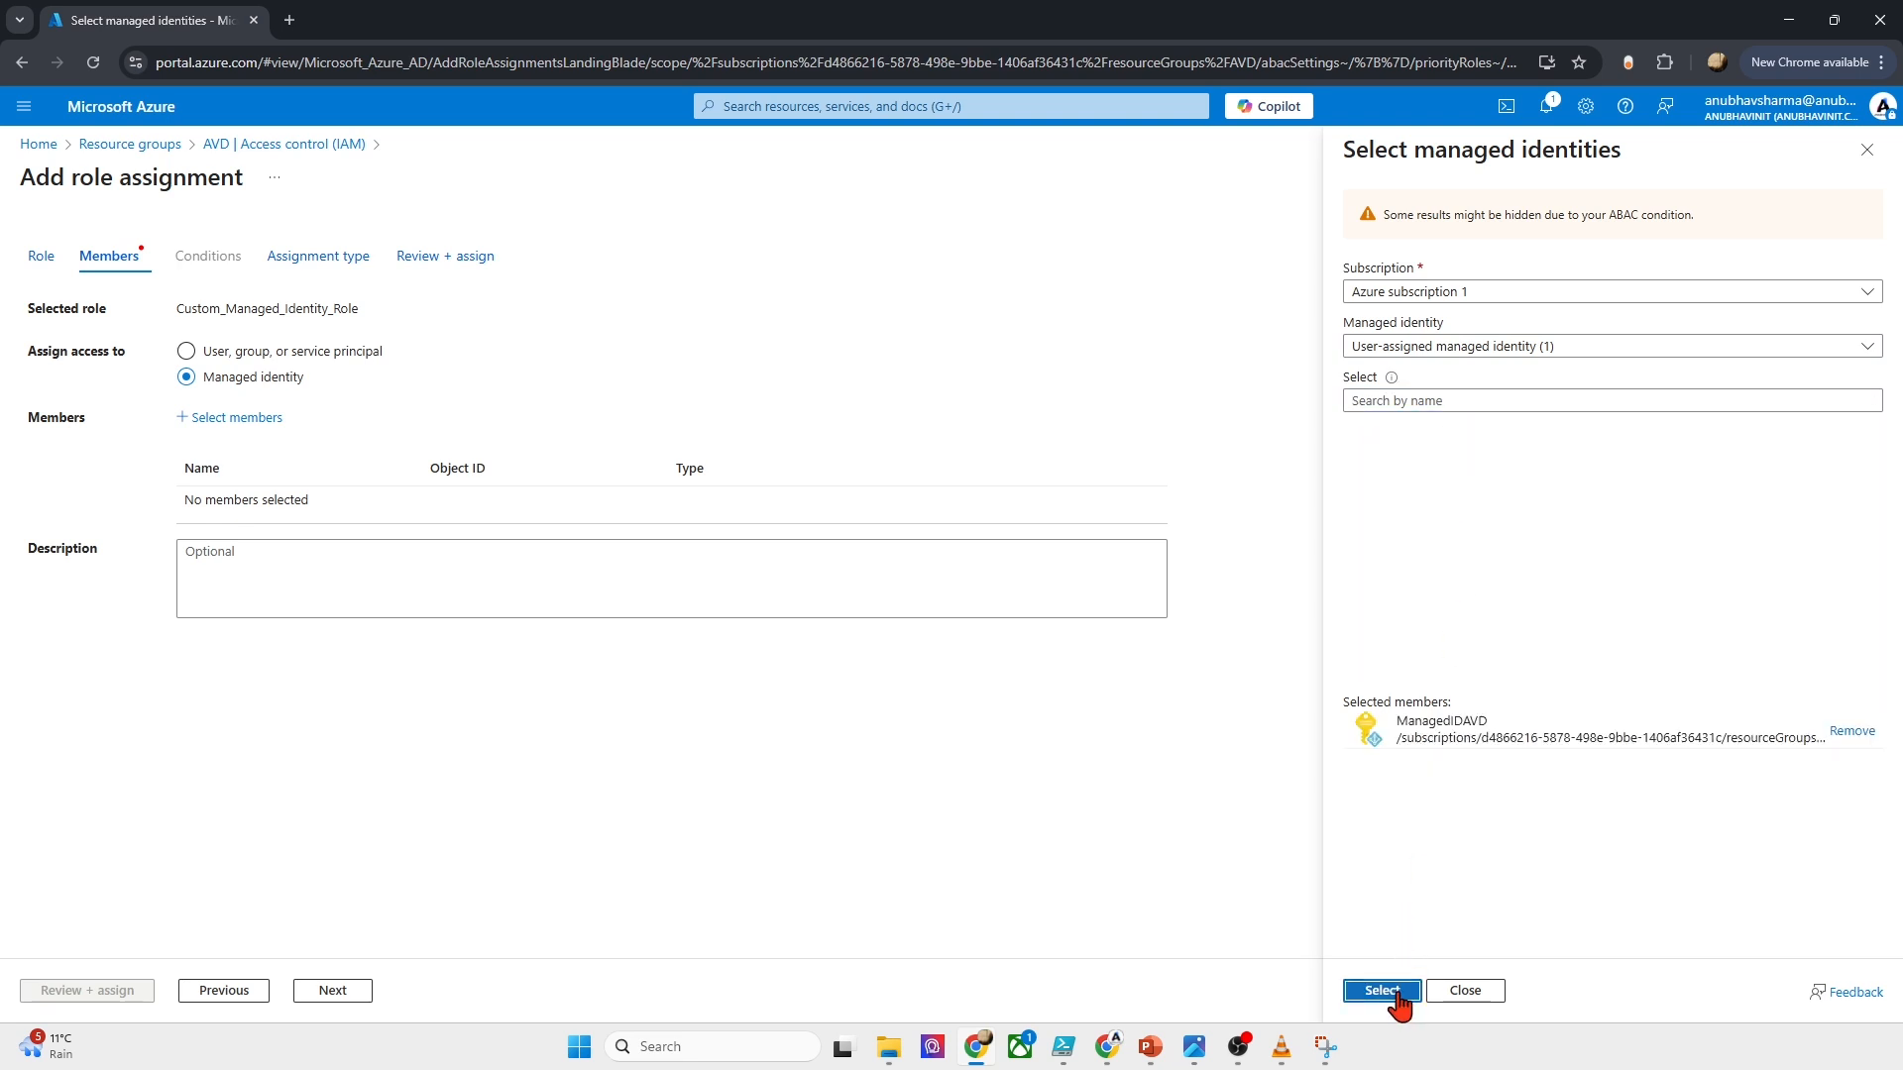
{"action": "left_click", "coordinate": [327, 992]}
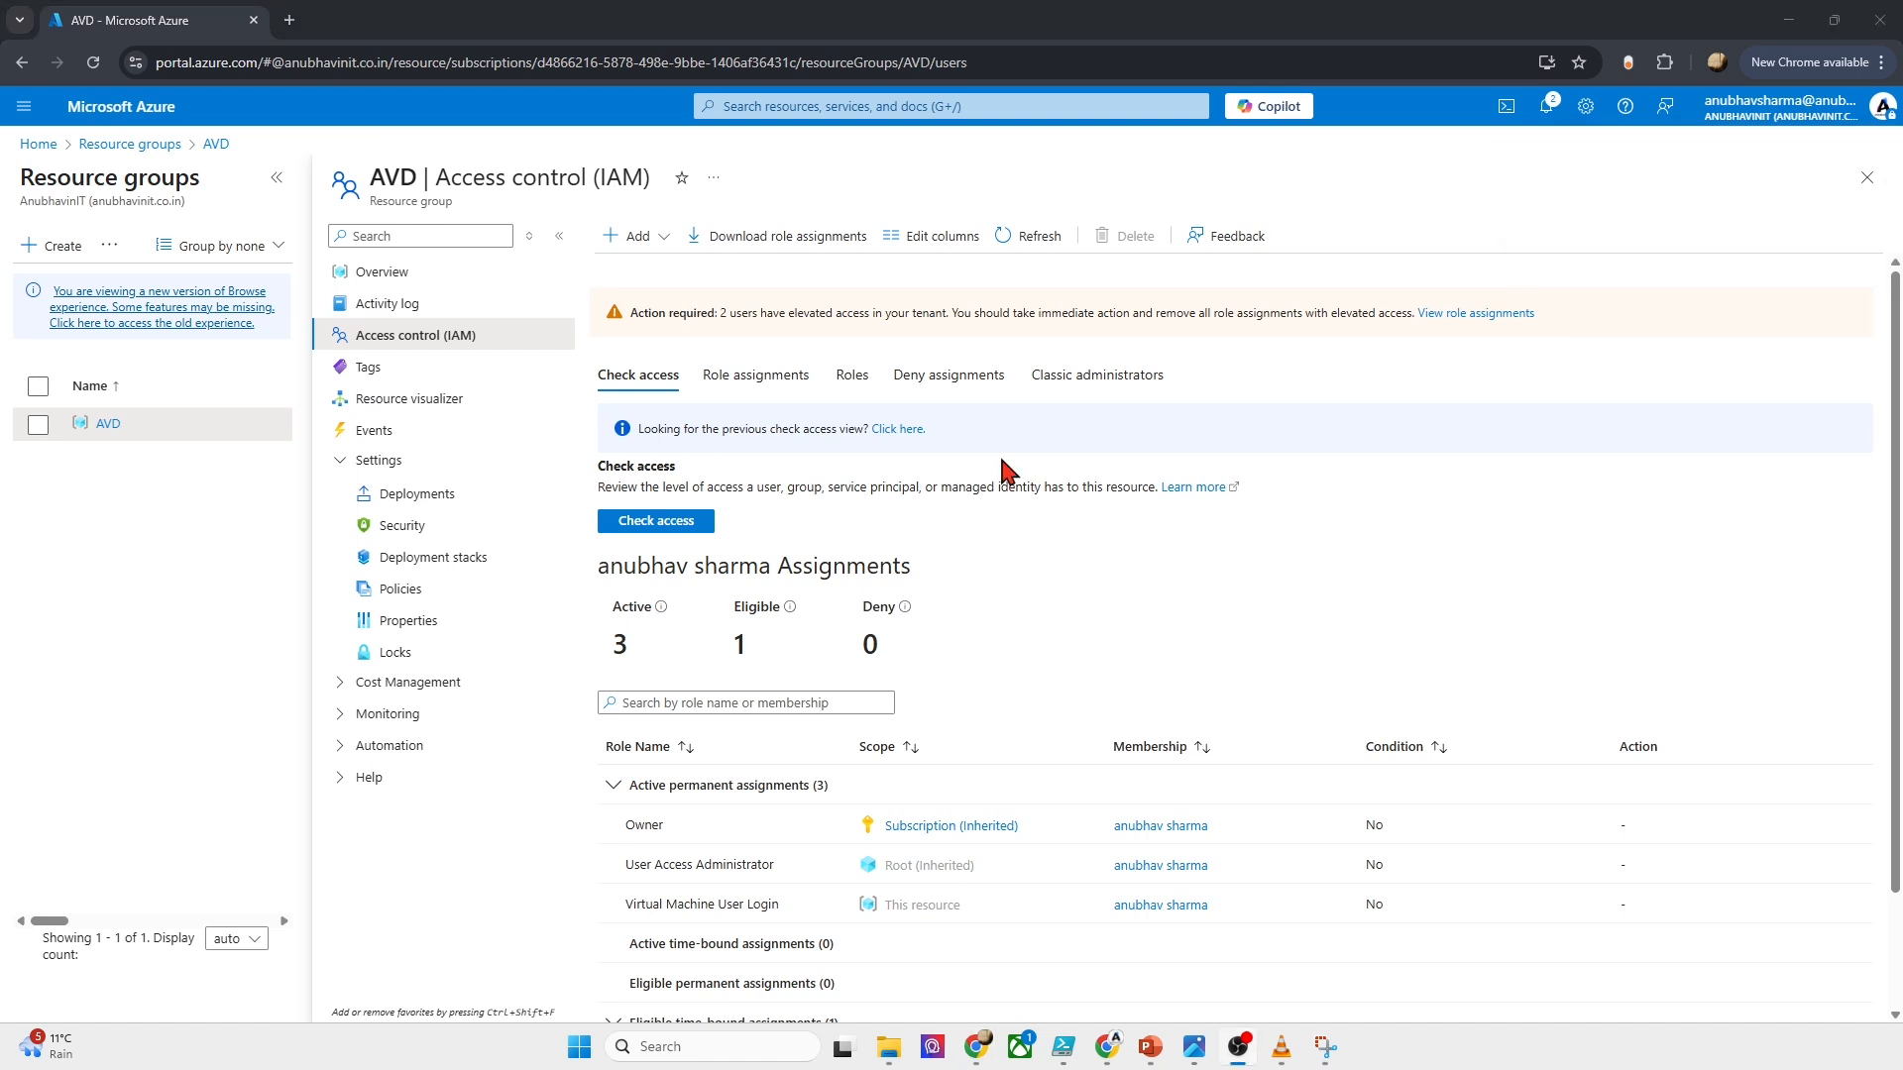
Step: Return to the portal home, open the AVD resource group and start creating a resource in it
{"action": "left_click", "coordinate": [39, 144]}
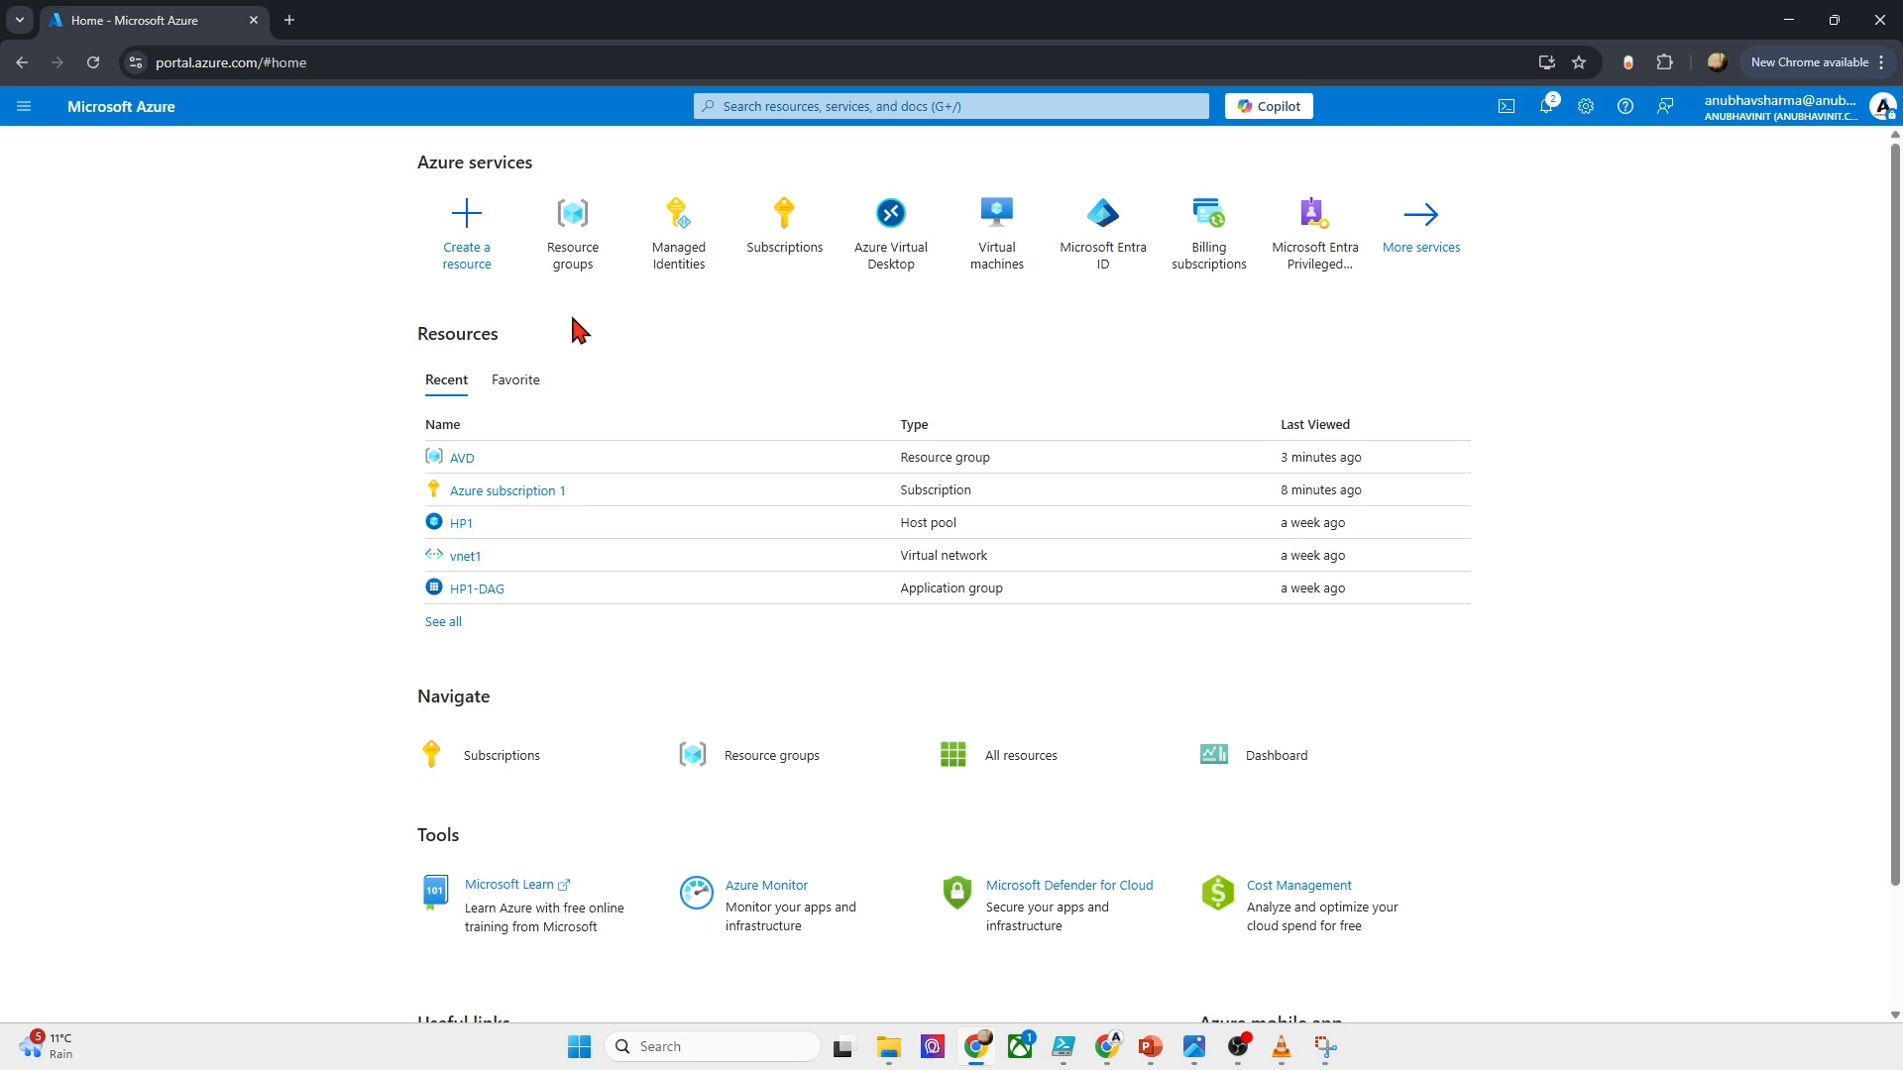
{"action": "left_click", "coordinate": [462, 459]}
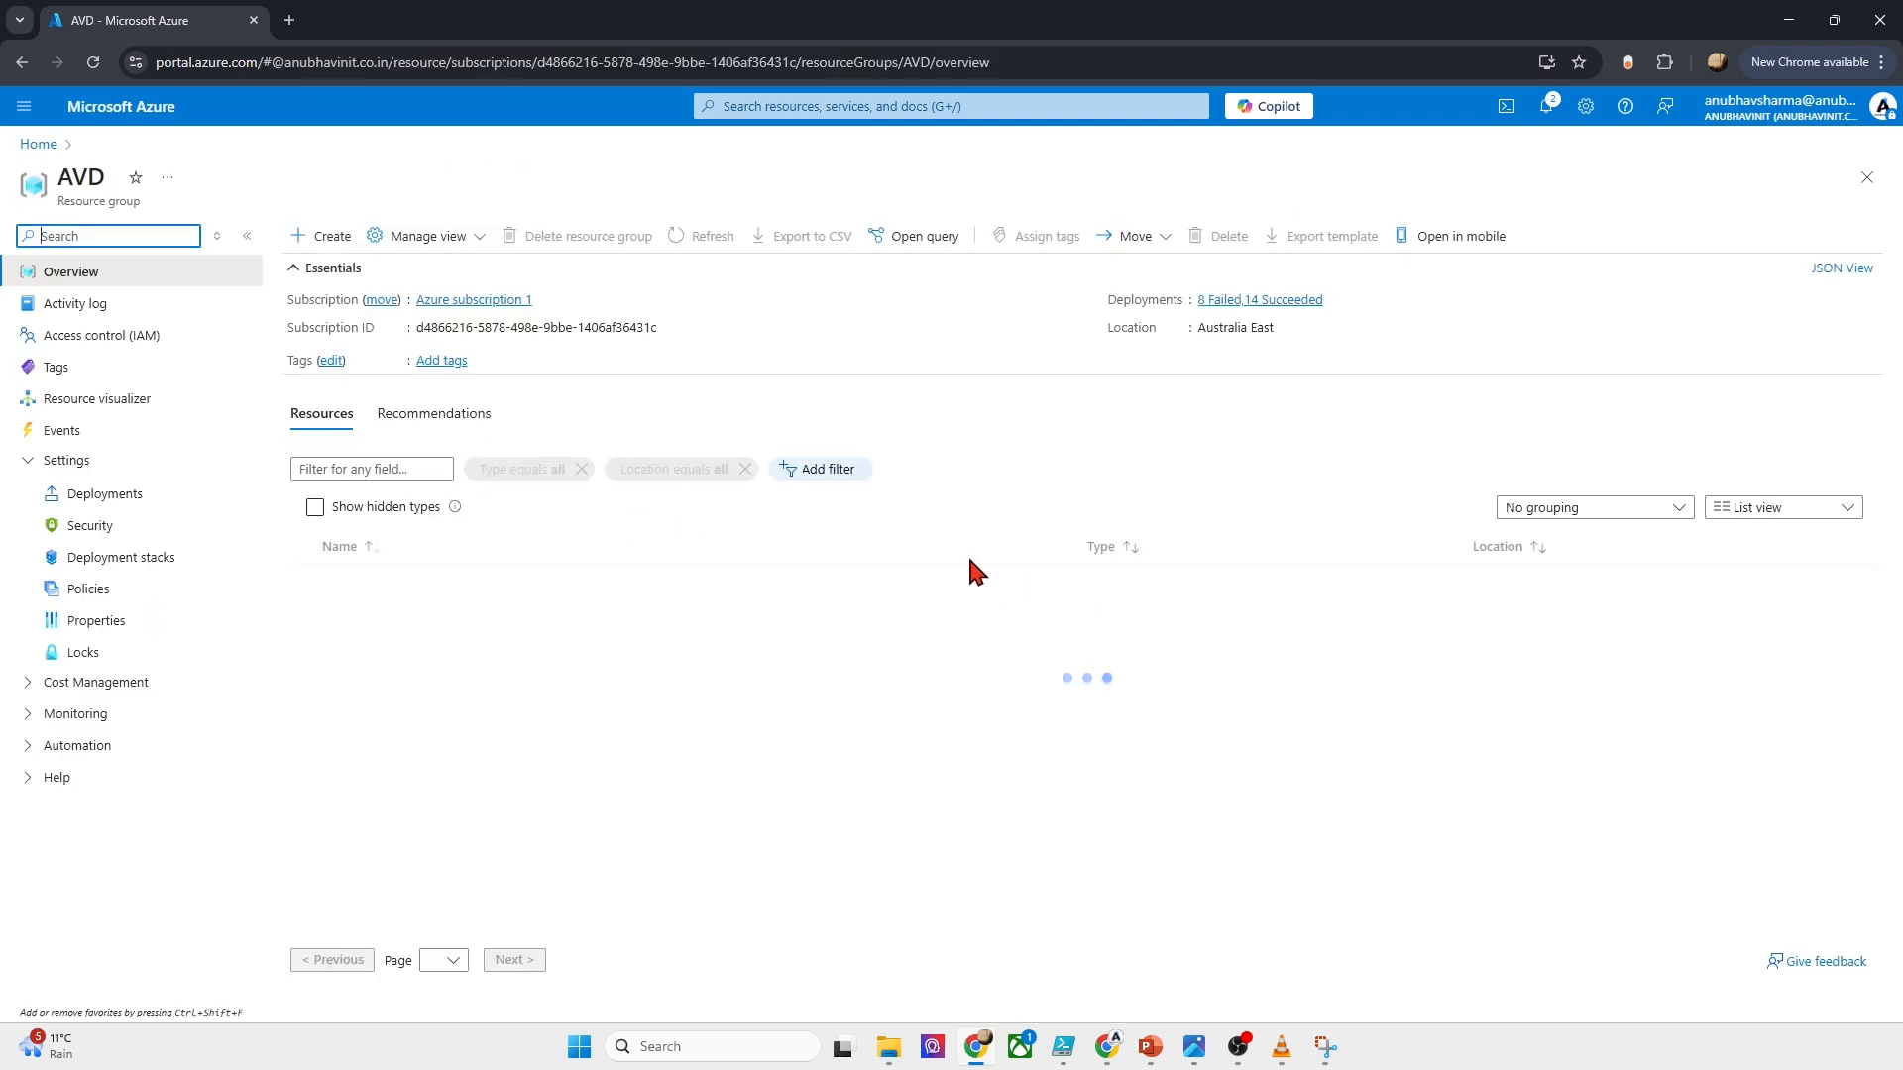
{"action": "left_click", "coordinate": [324, 238]}
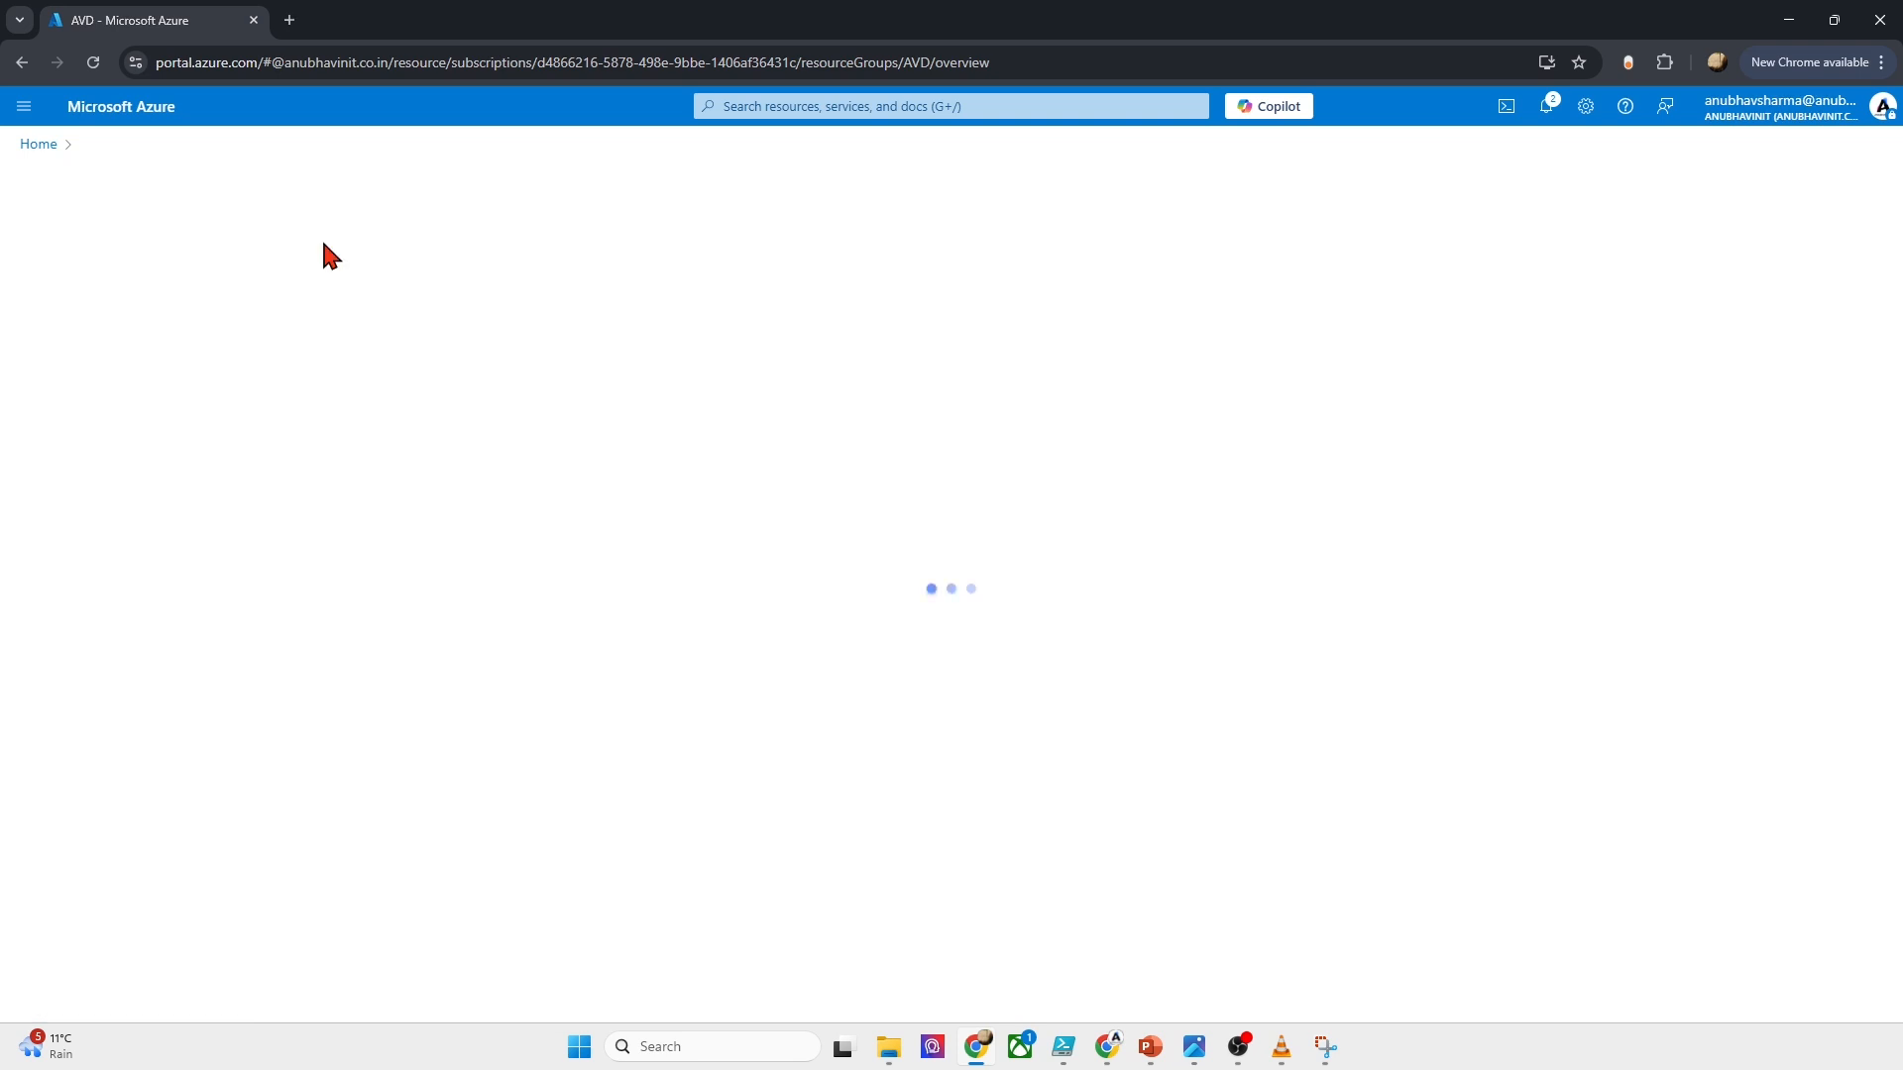
Step: Search the Marketplace for "azure image gallery" and start creating an Azure Compute Gallery
{"action": "type", "text": "az"}
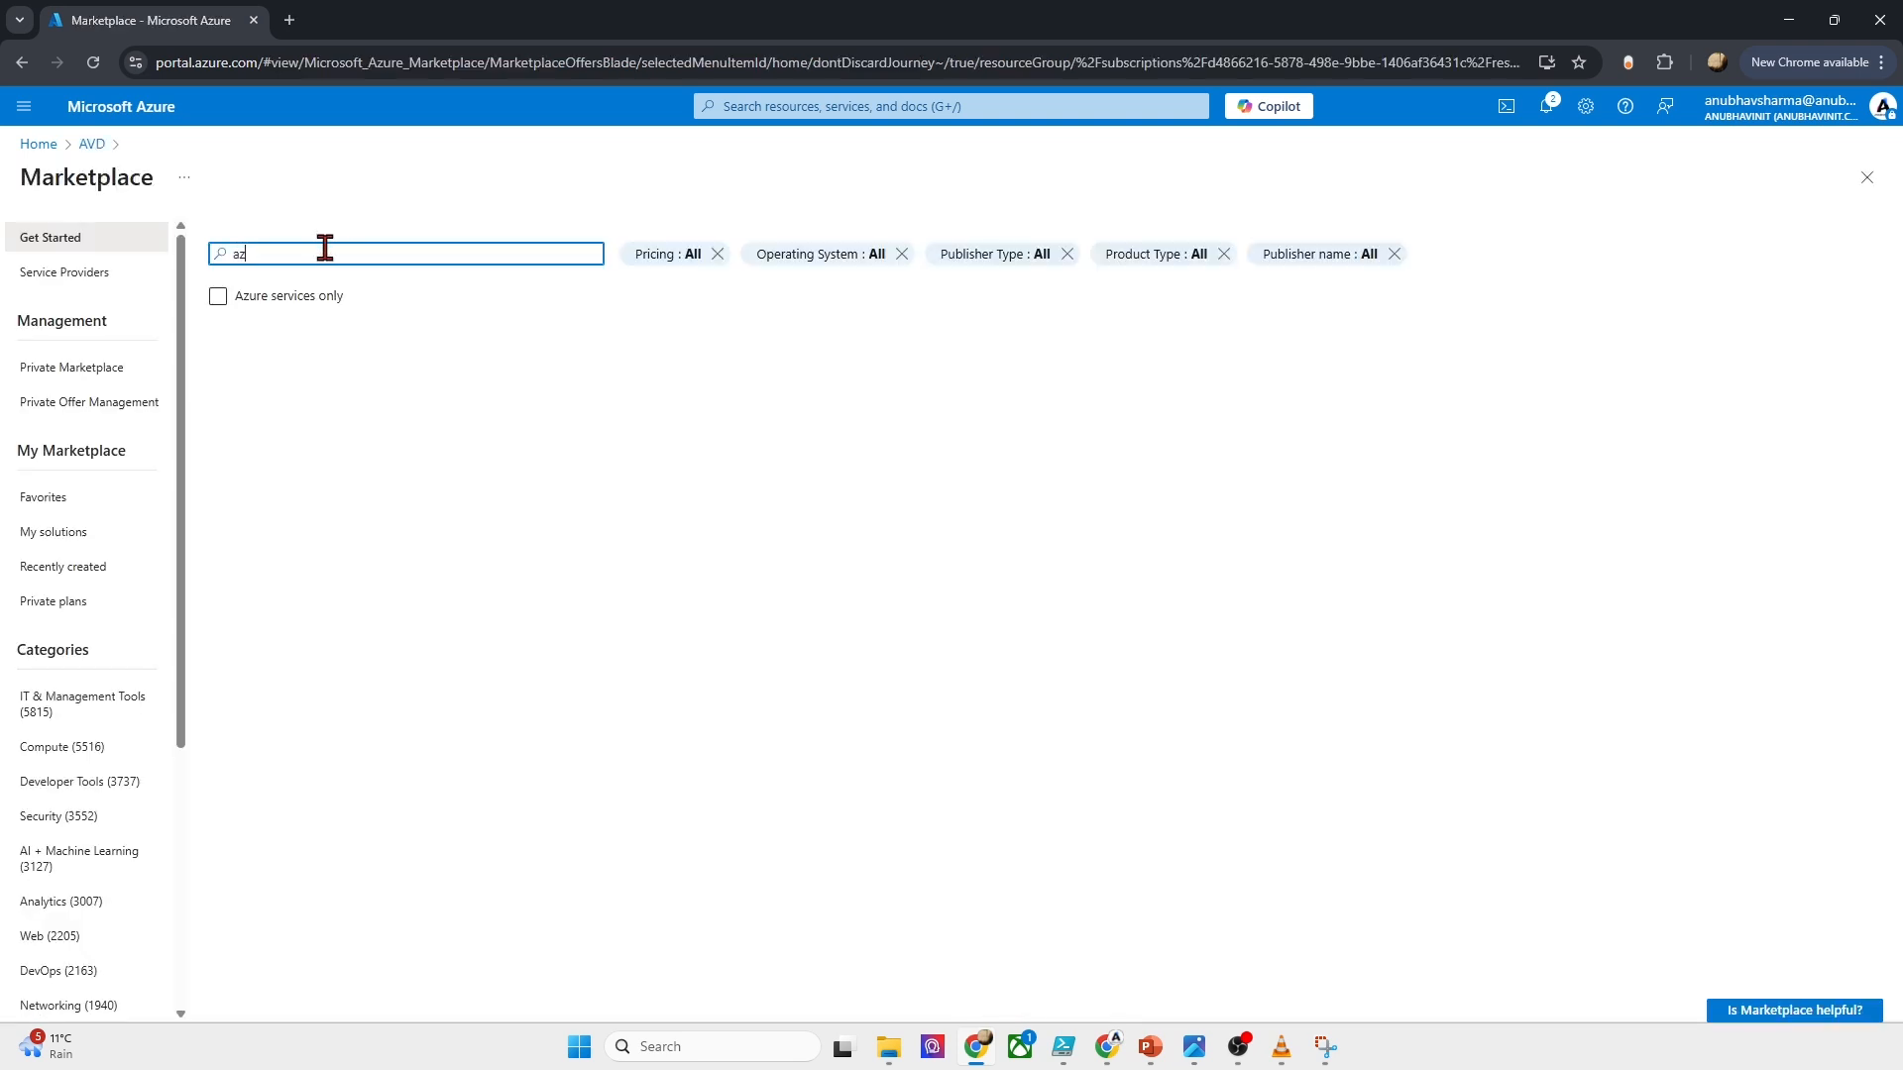
{"action": "type", "text": "ure im"}
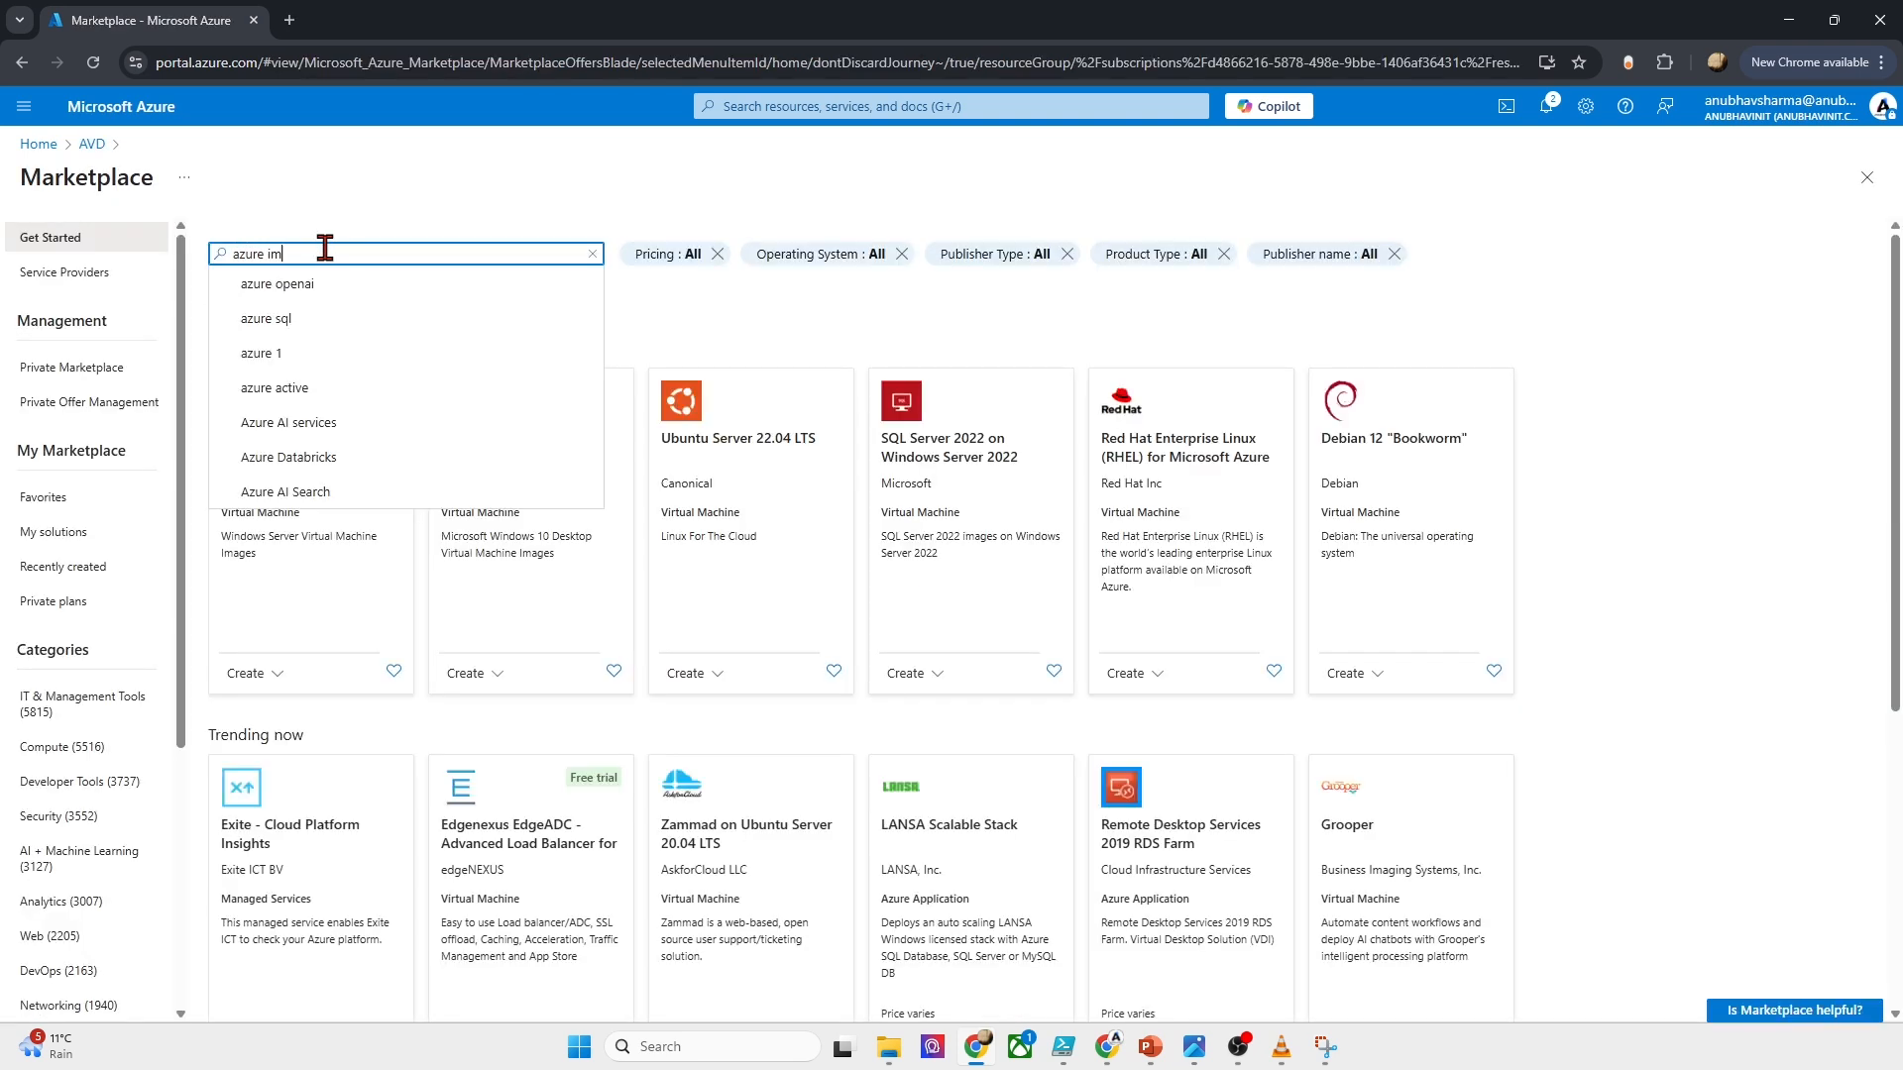
{"action": "type", "text": "age g"}
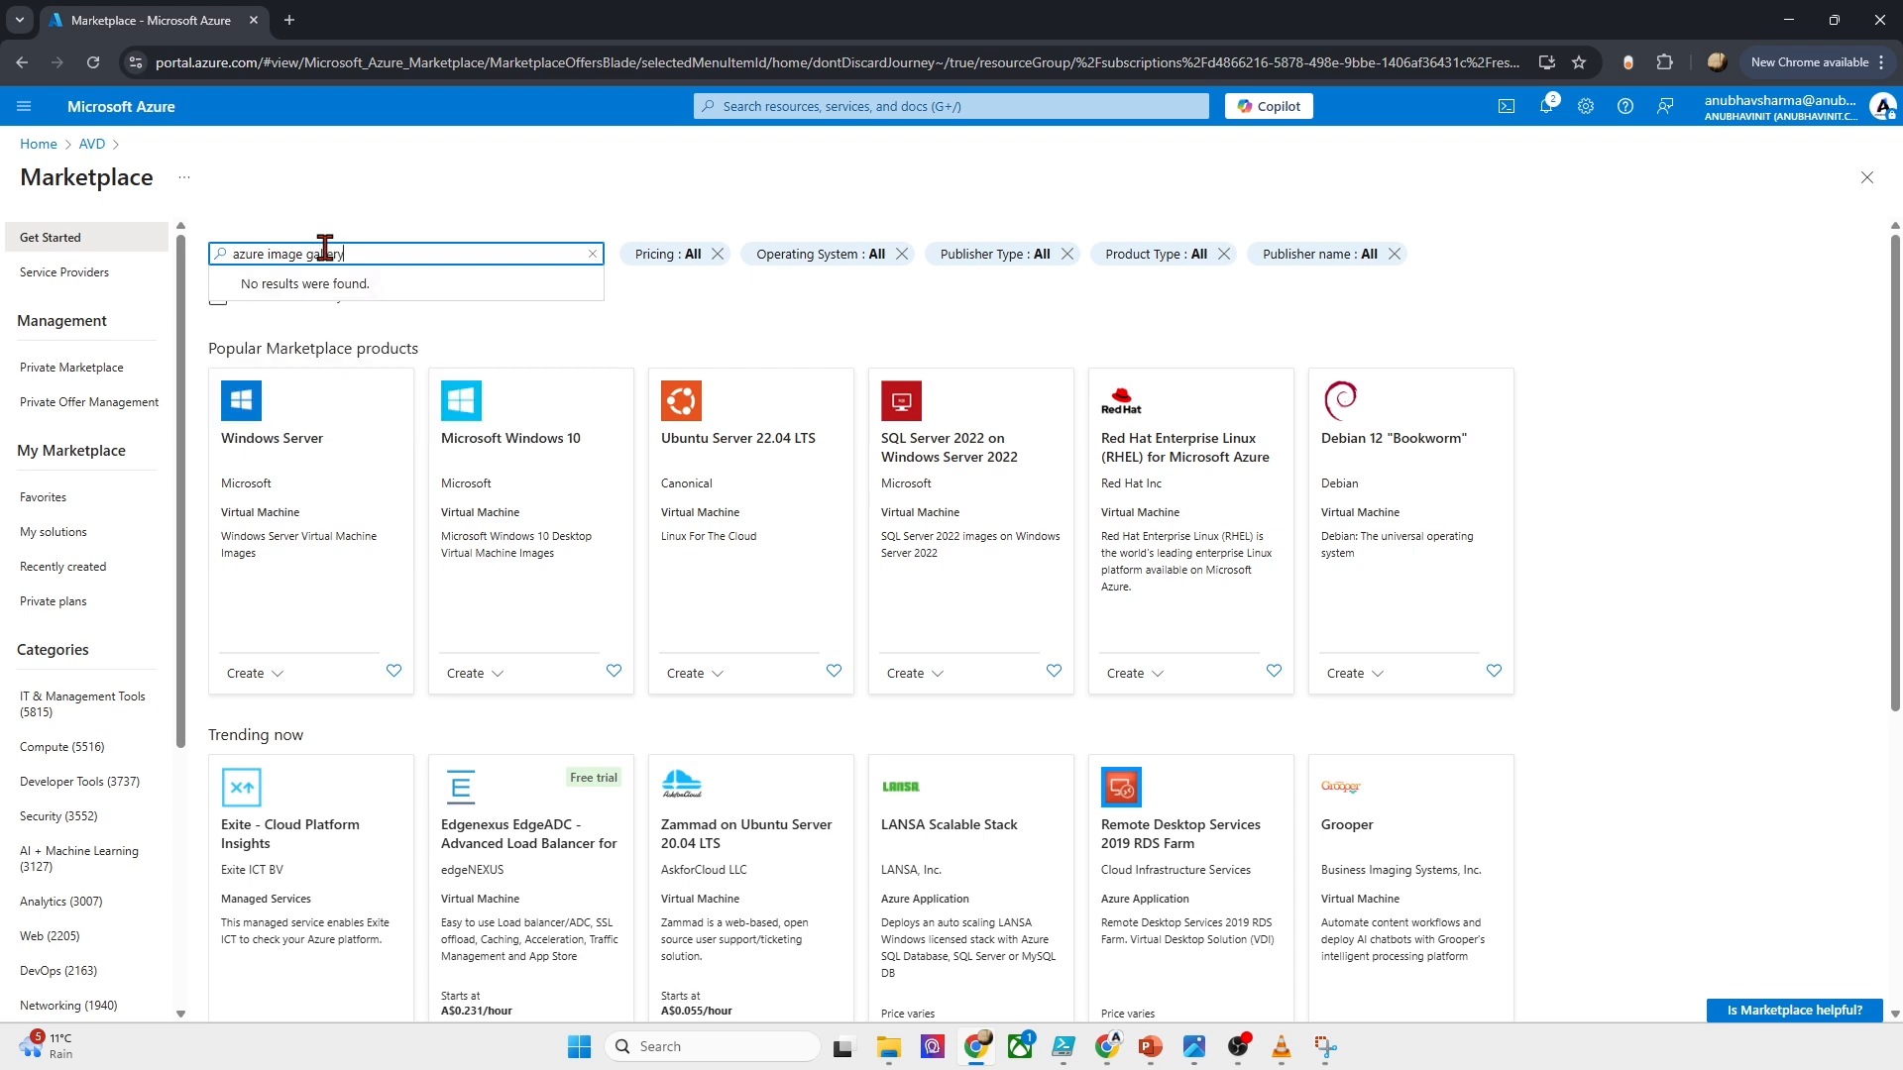
{"action": "type", "text": "allery"}
{"action": "key", "text": "Return"}
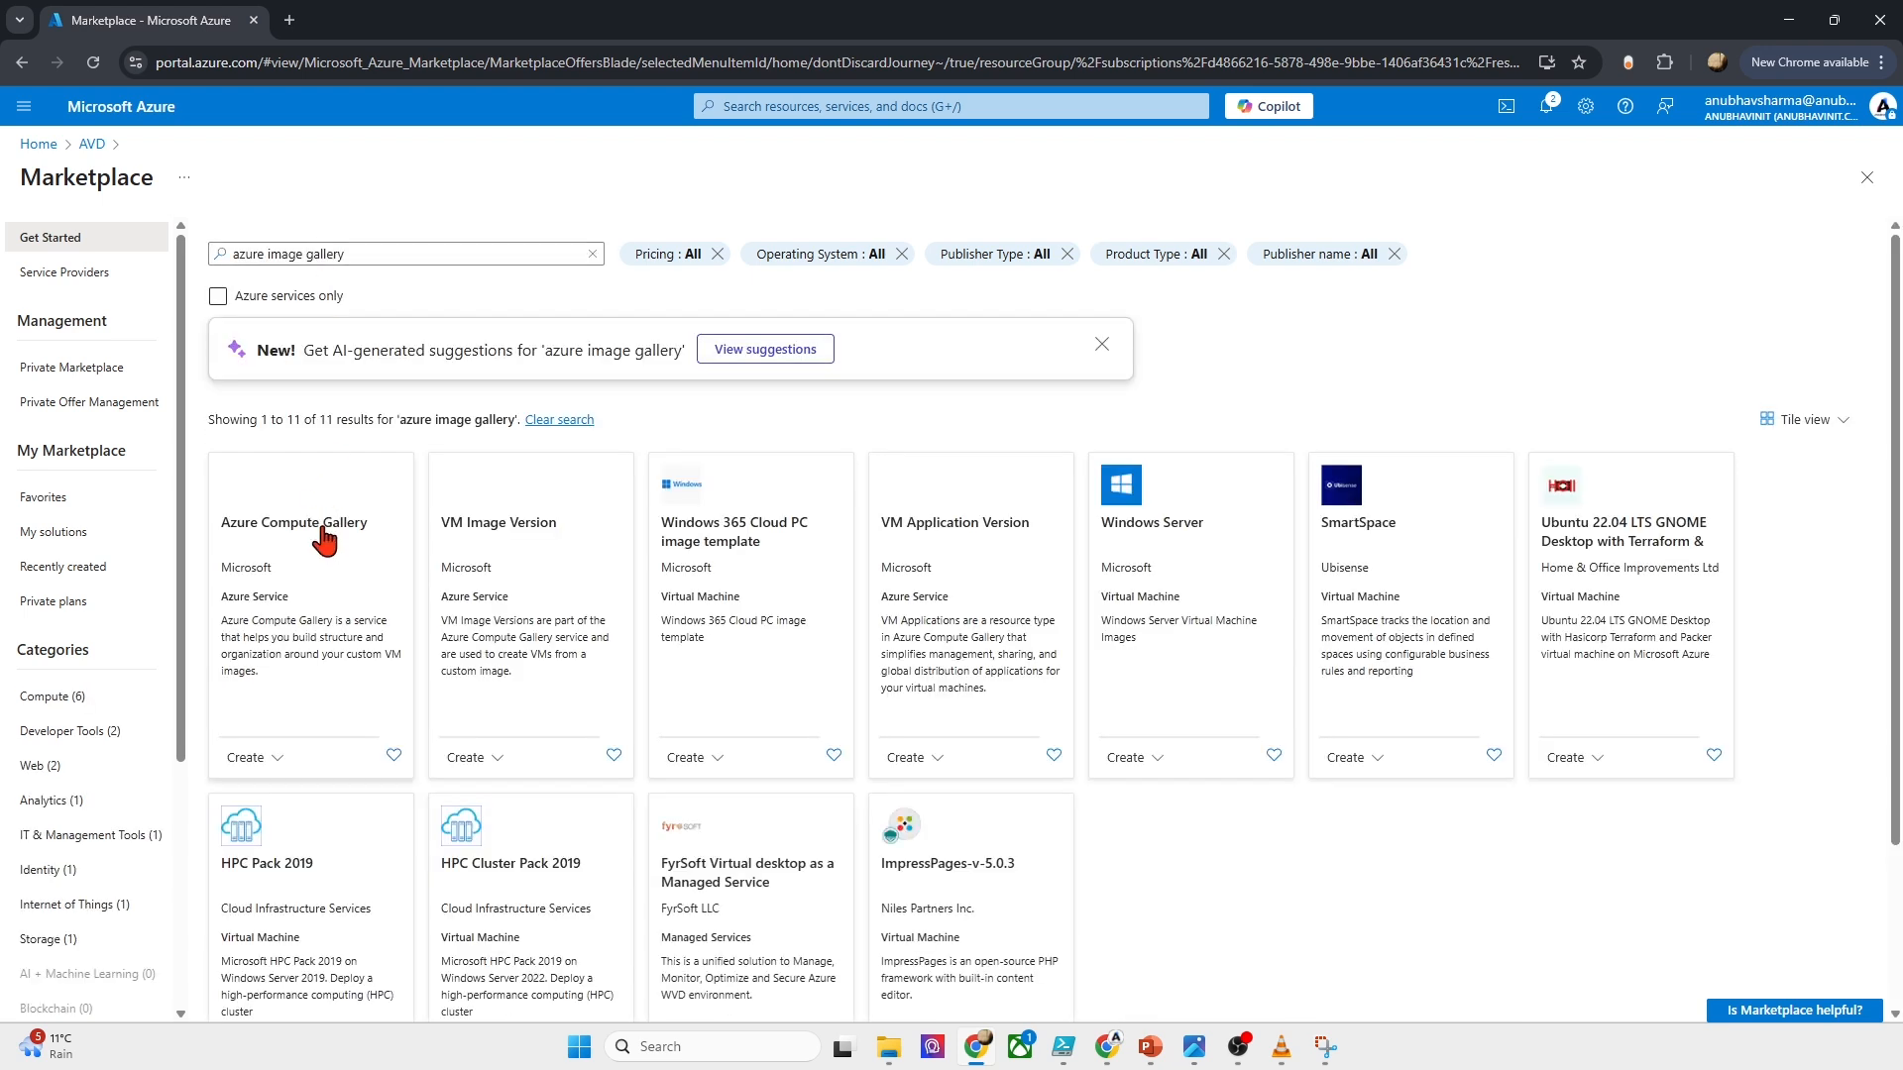
{"action": "left_click", "coordinate": [275, 753]}
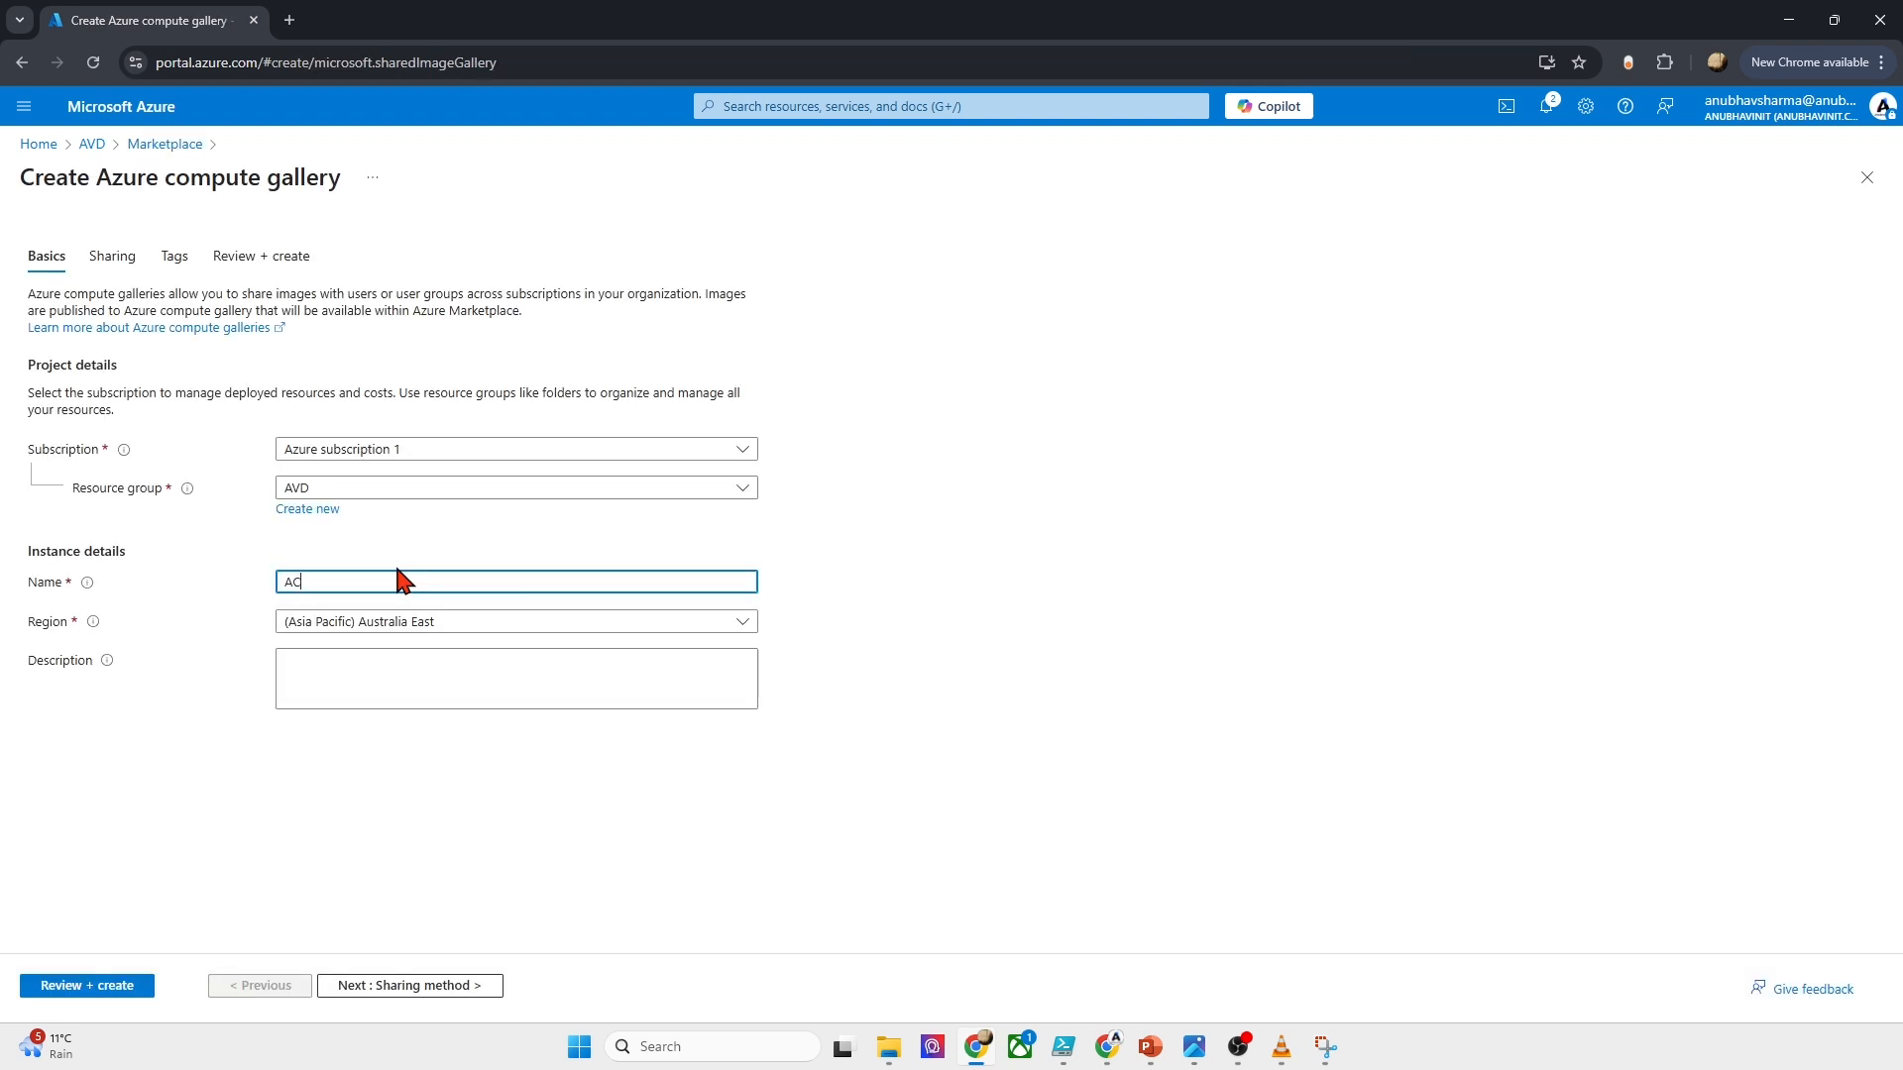
Step: Name the compute gallery ACG1, keep role based access control (RBAC) sharing and no tags, and create it
{"action": "type", "text": "G1"}
{"action": "left_click", "coordinate": [442, 707]}
{"action": "left_click", "coordinate": [381, 986]}
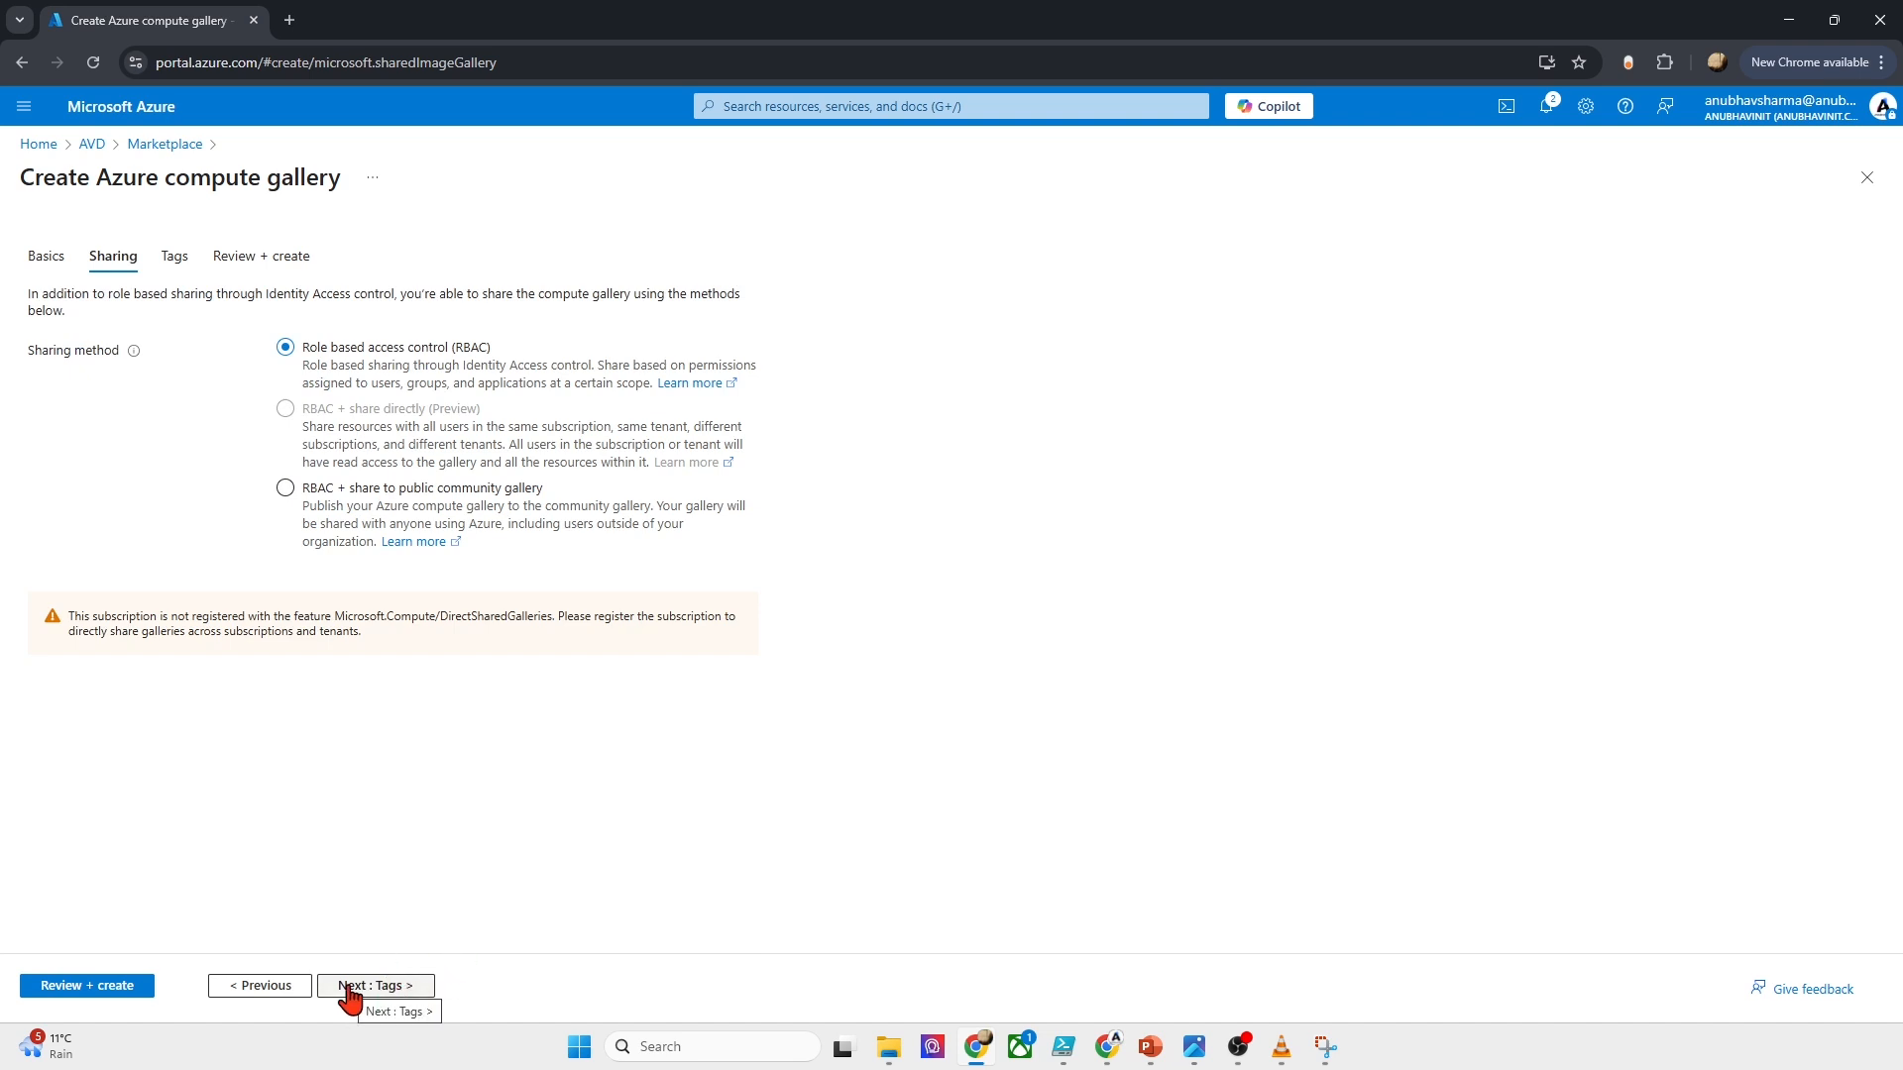
{"action": "left_click", "coordinate": [348, 990]}
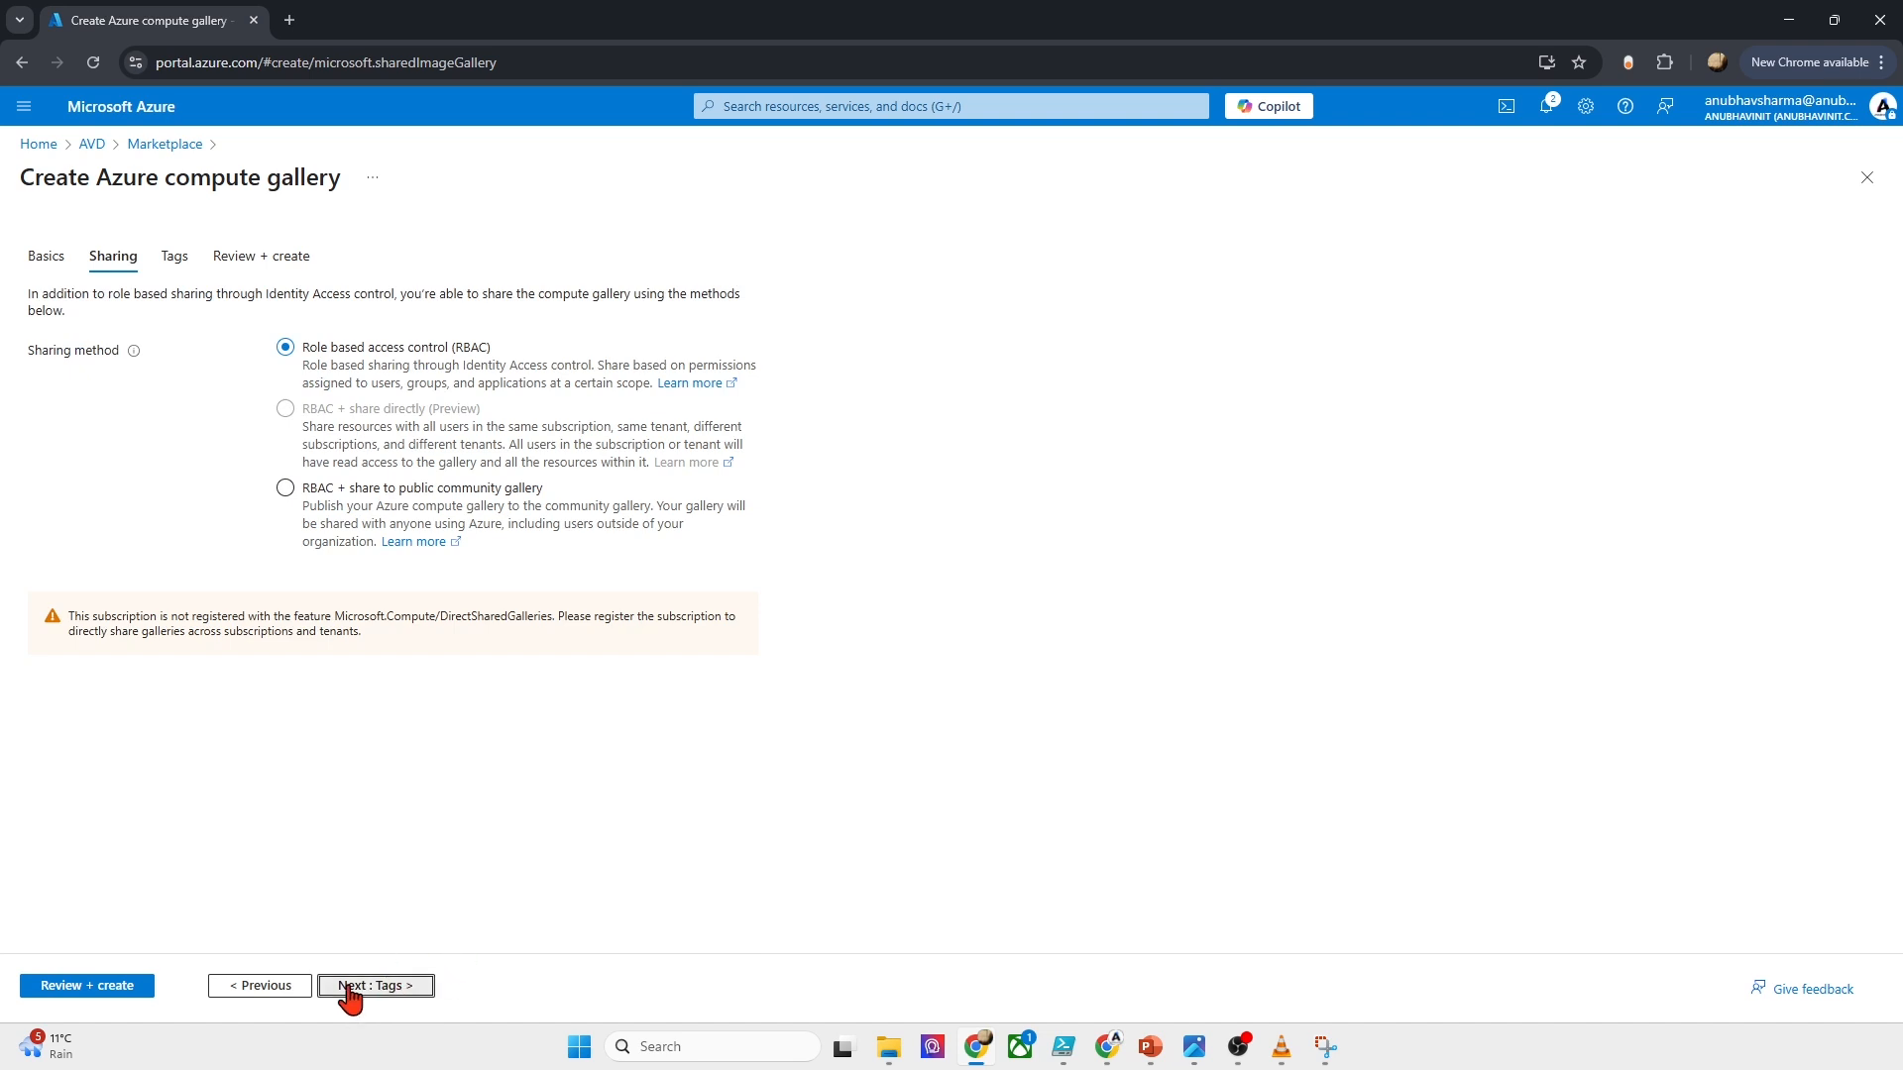
{"action": "left_click", "coordinate": [40, 990]}
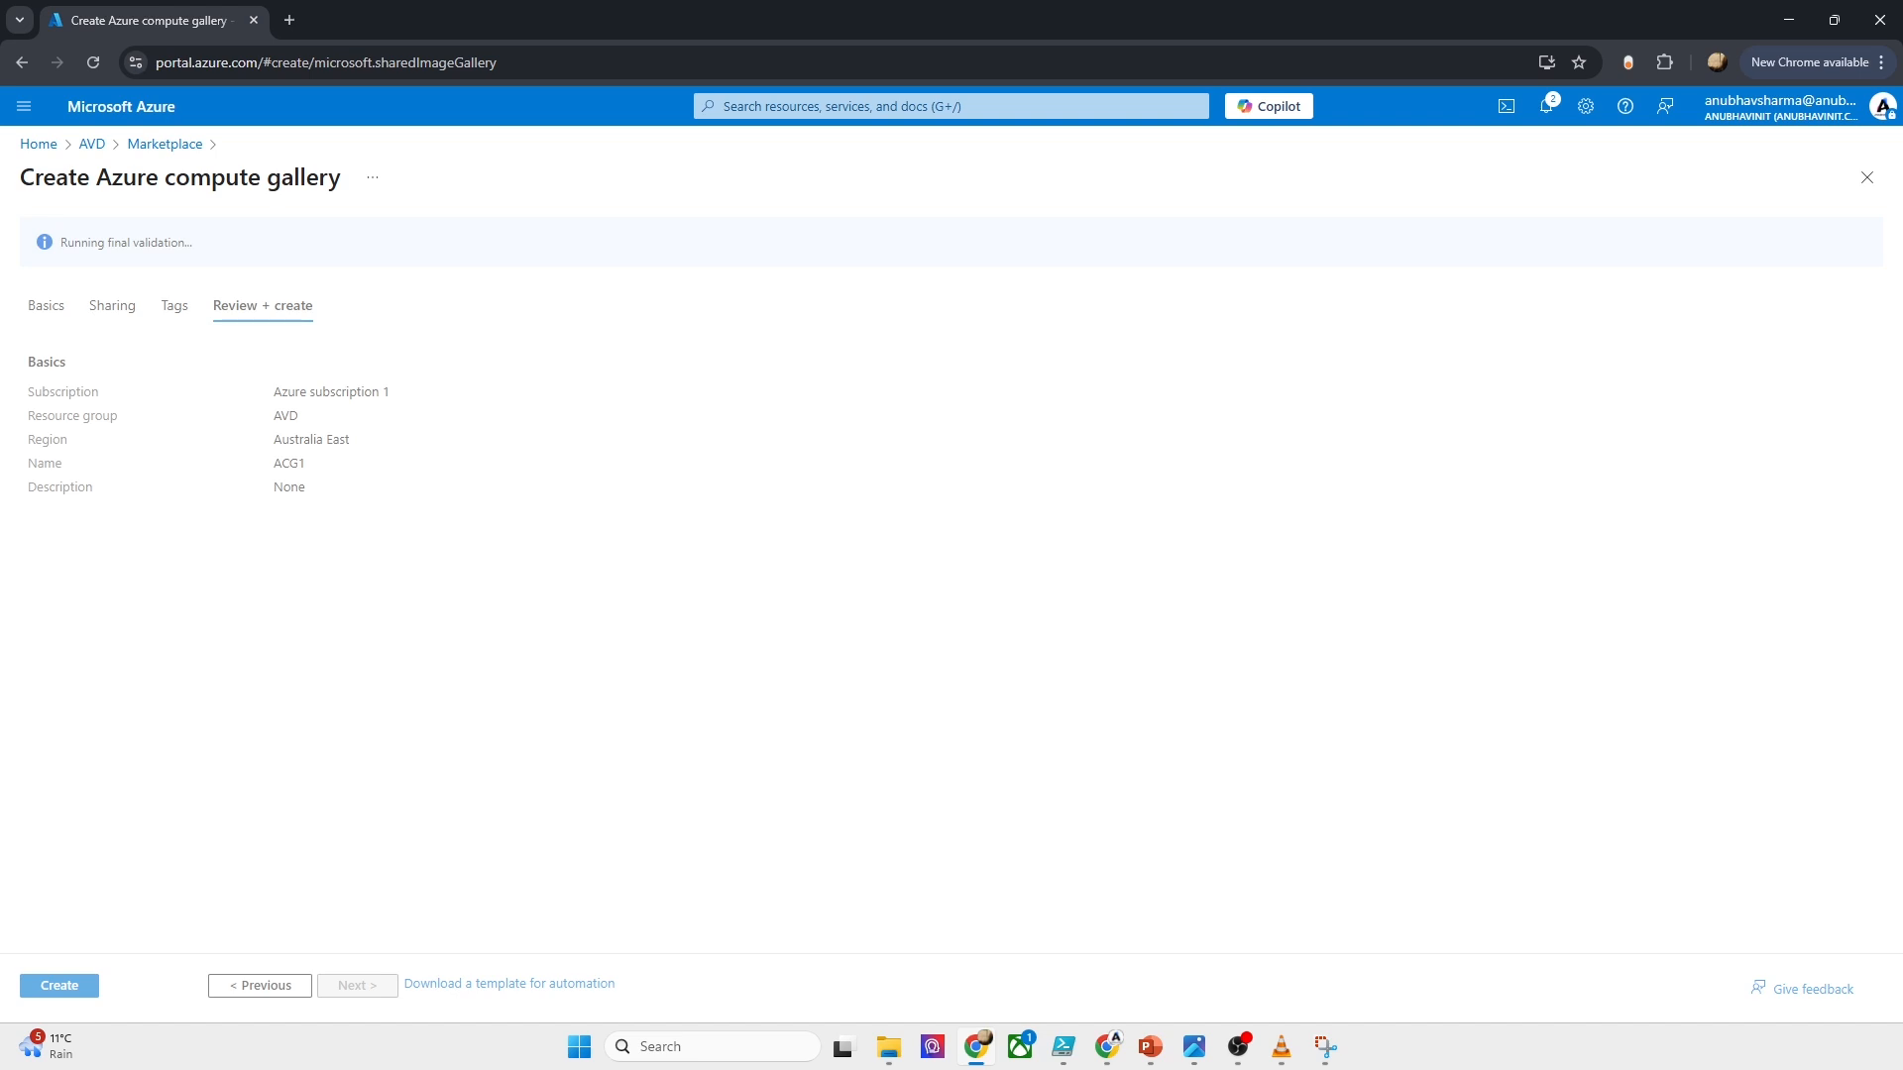
{"action": "left_click", "coordinate": [59, 985]}
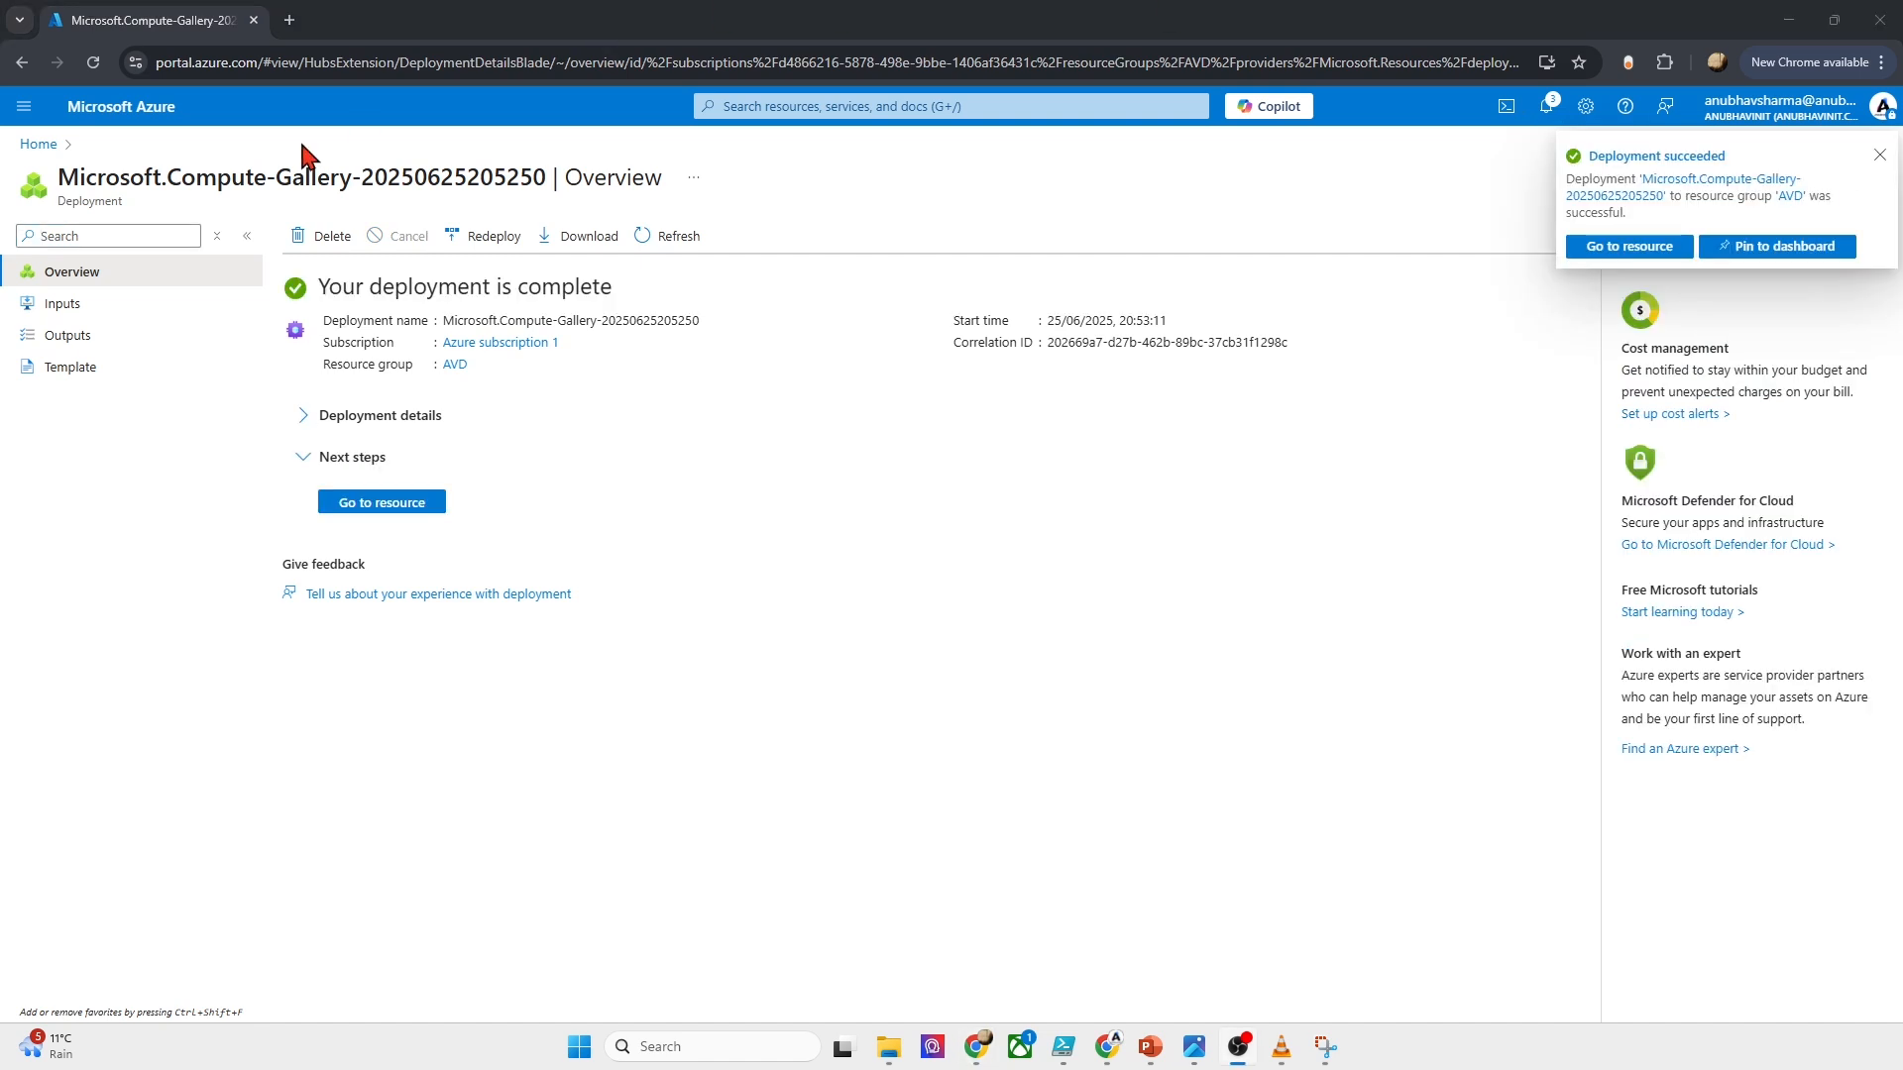
Step: Open the deployed ACG1 gallery, expand its settings and automation sections, and start creating a VM image definition
{"action": "left_click", "coordinate": [418, 504]}
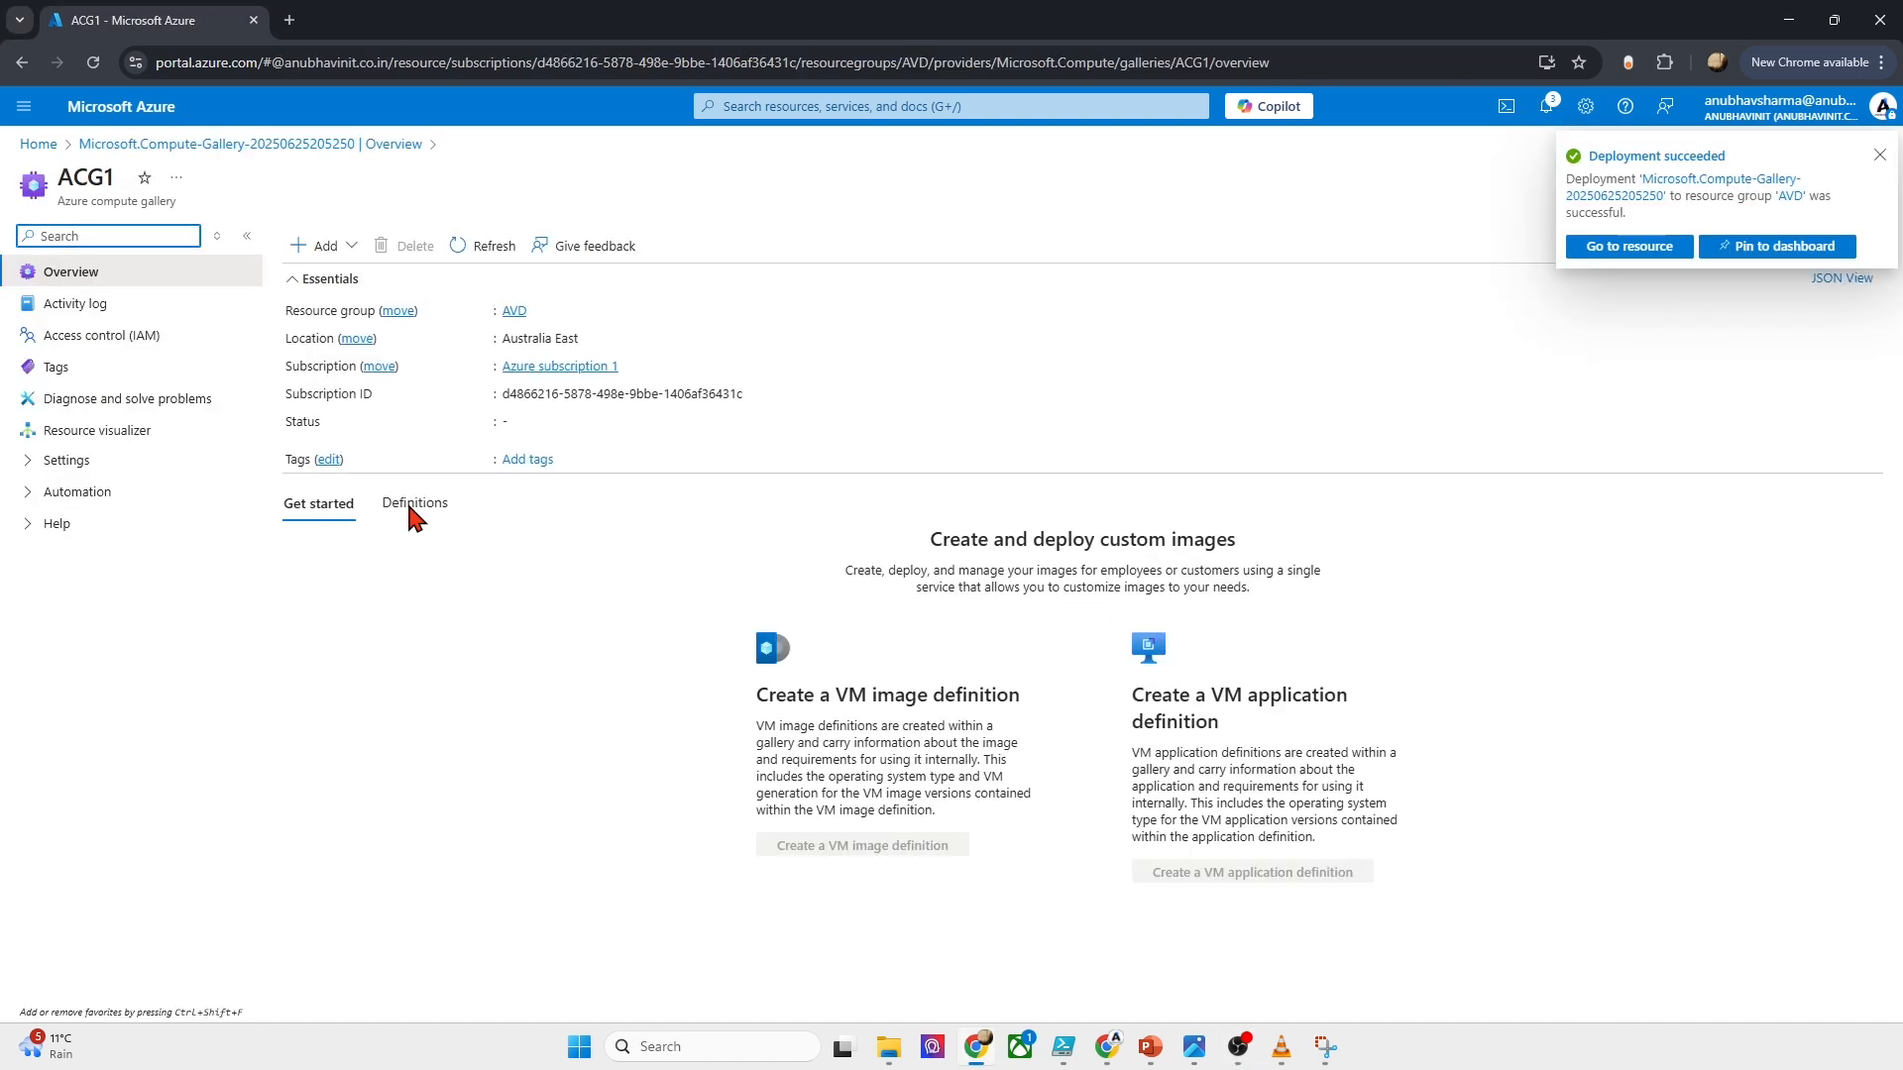
{"action": "left_click", "coordinate": [89, 462]}
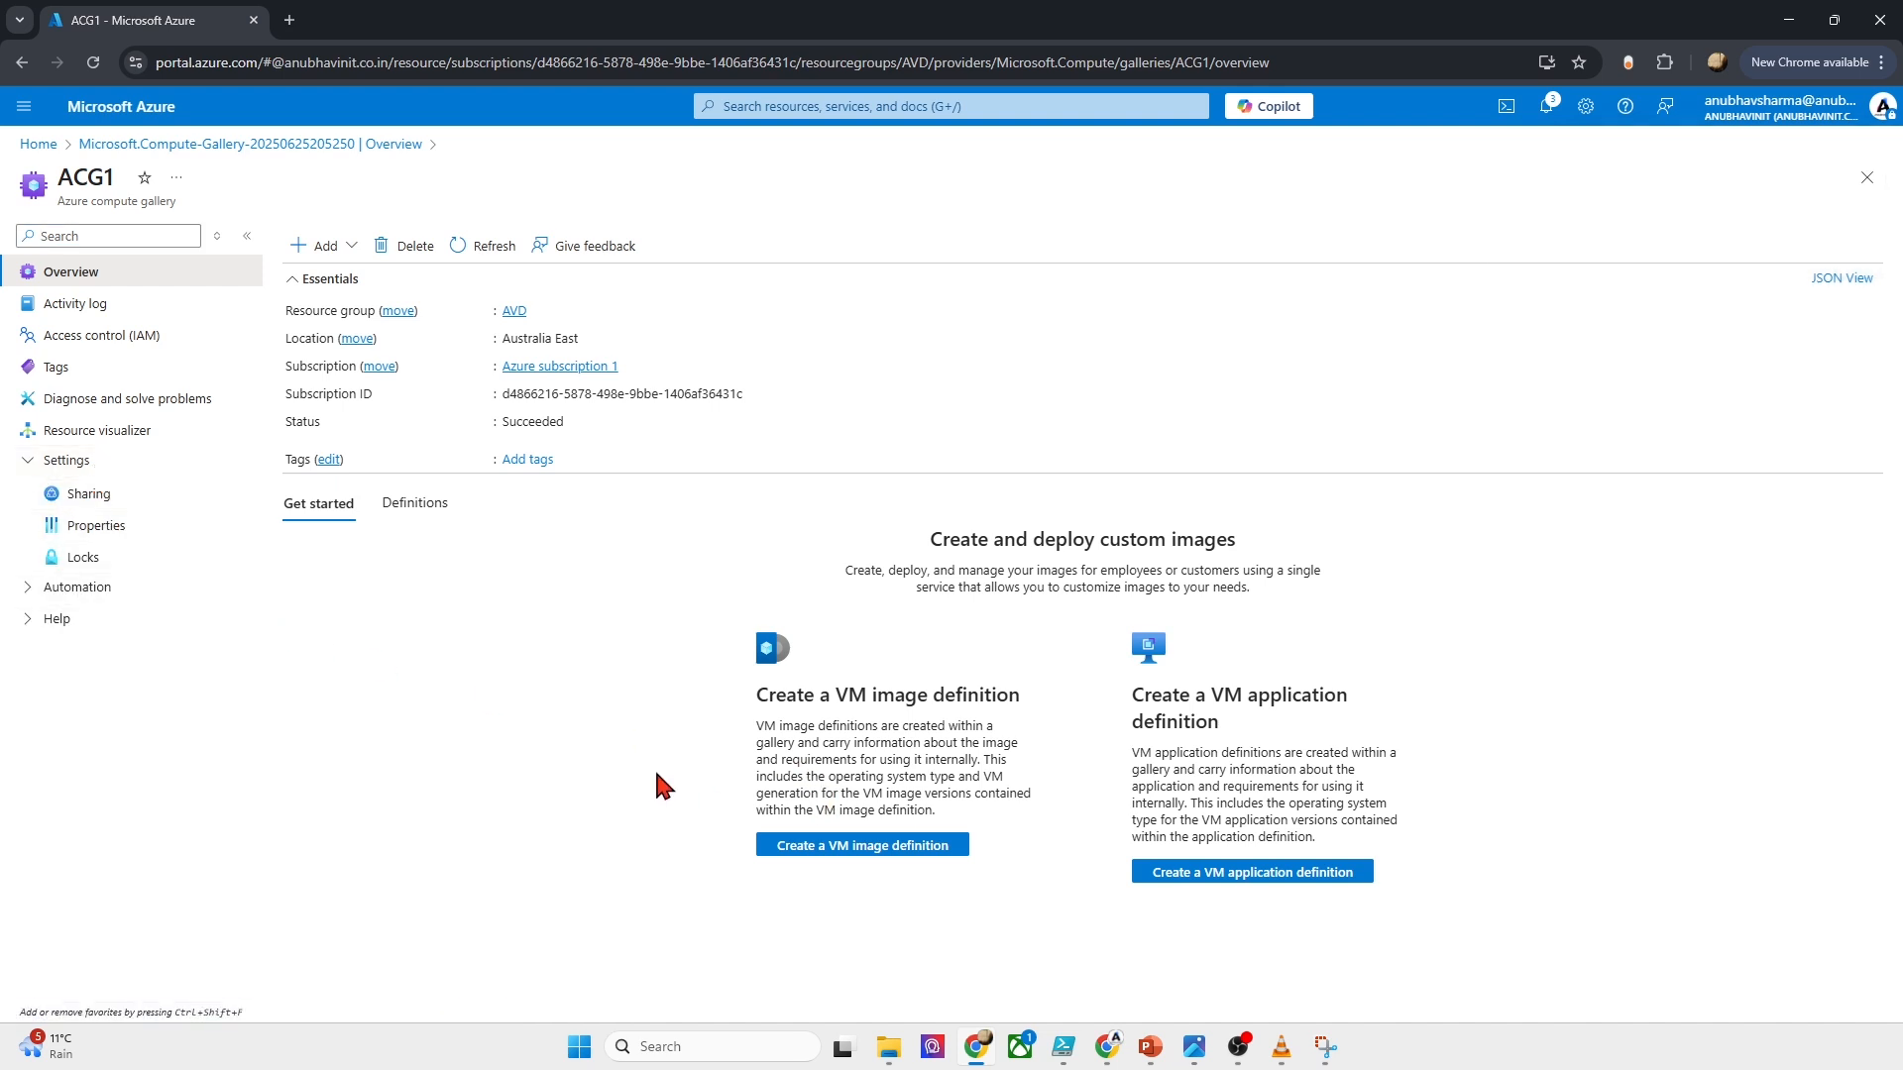
{"action": "left_click", "coordinate": [77, 587]}
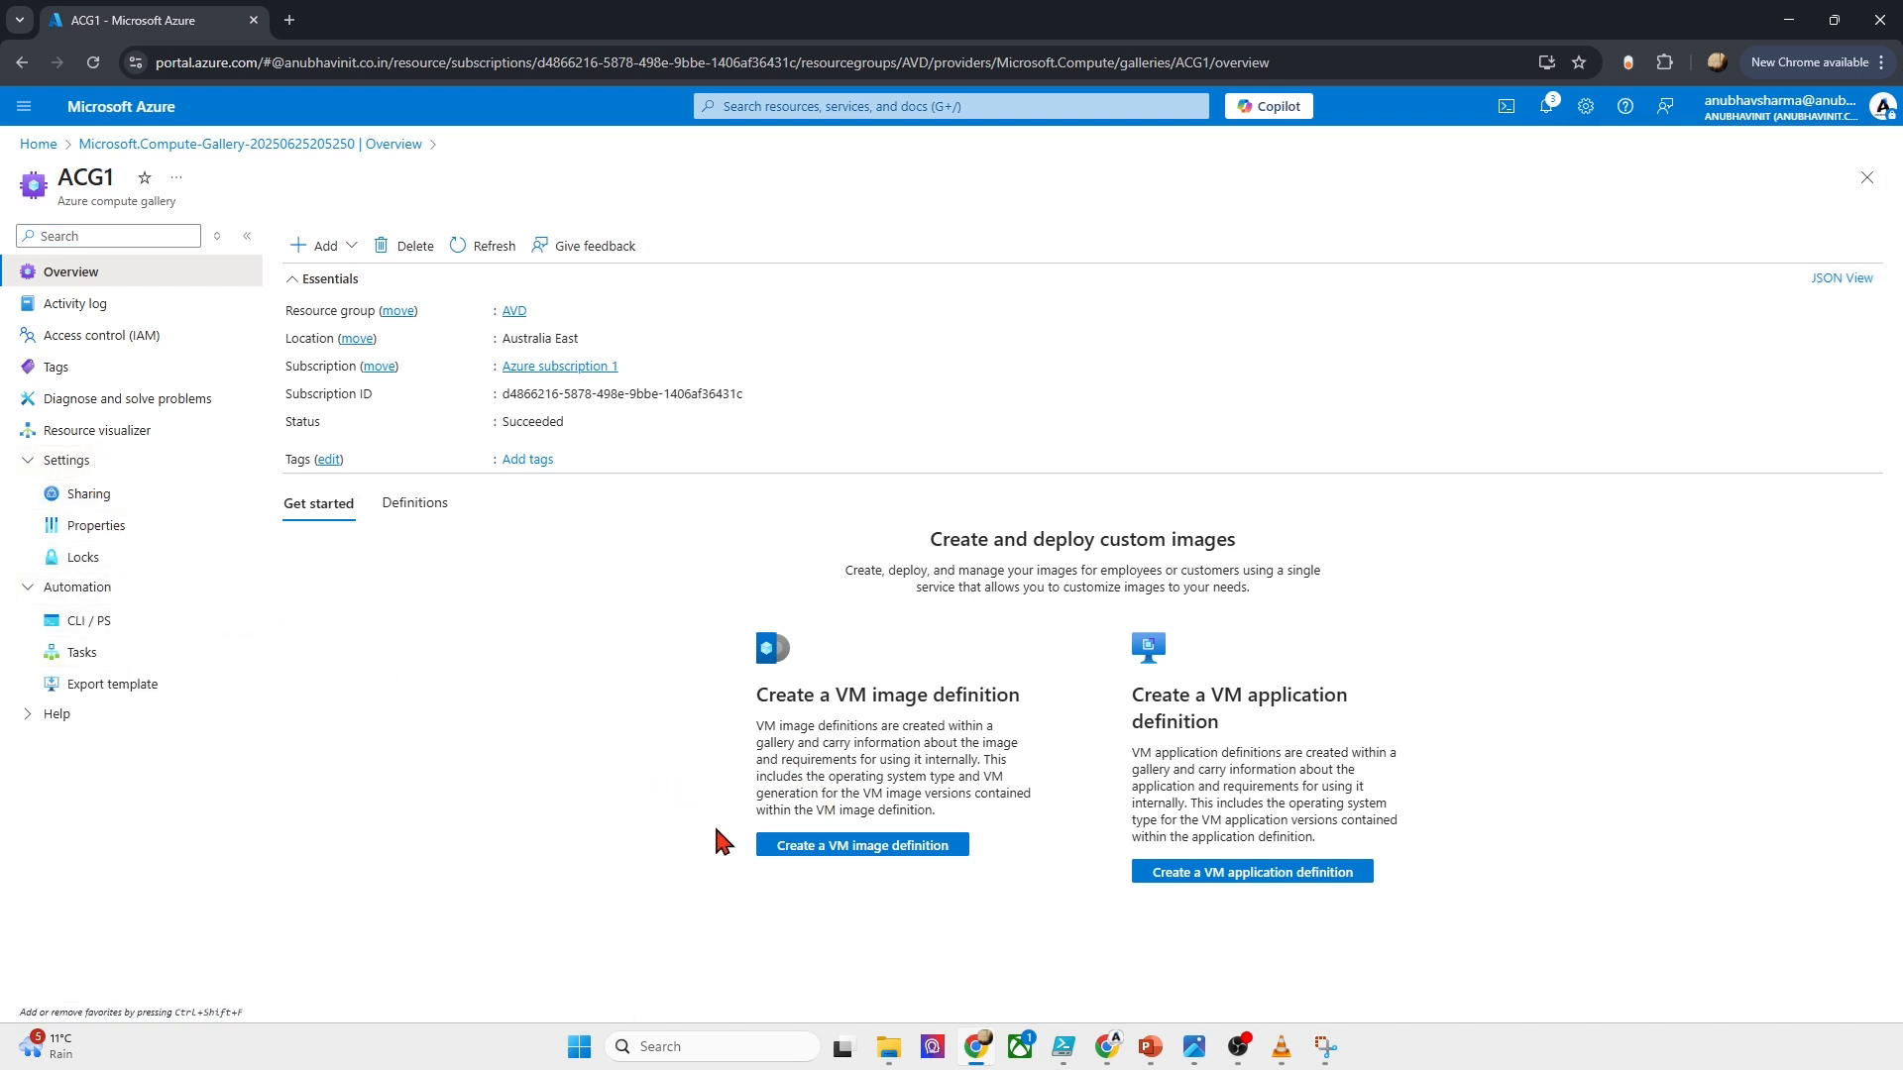
{"action": "left_click", "coordinate": [902, 850]}
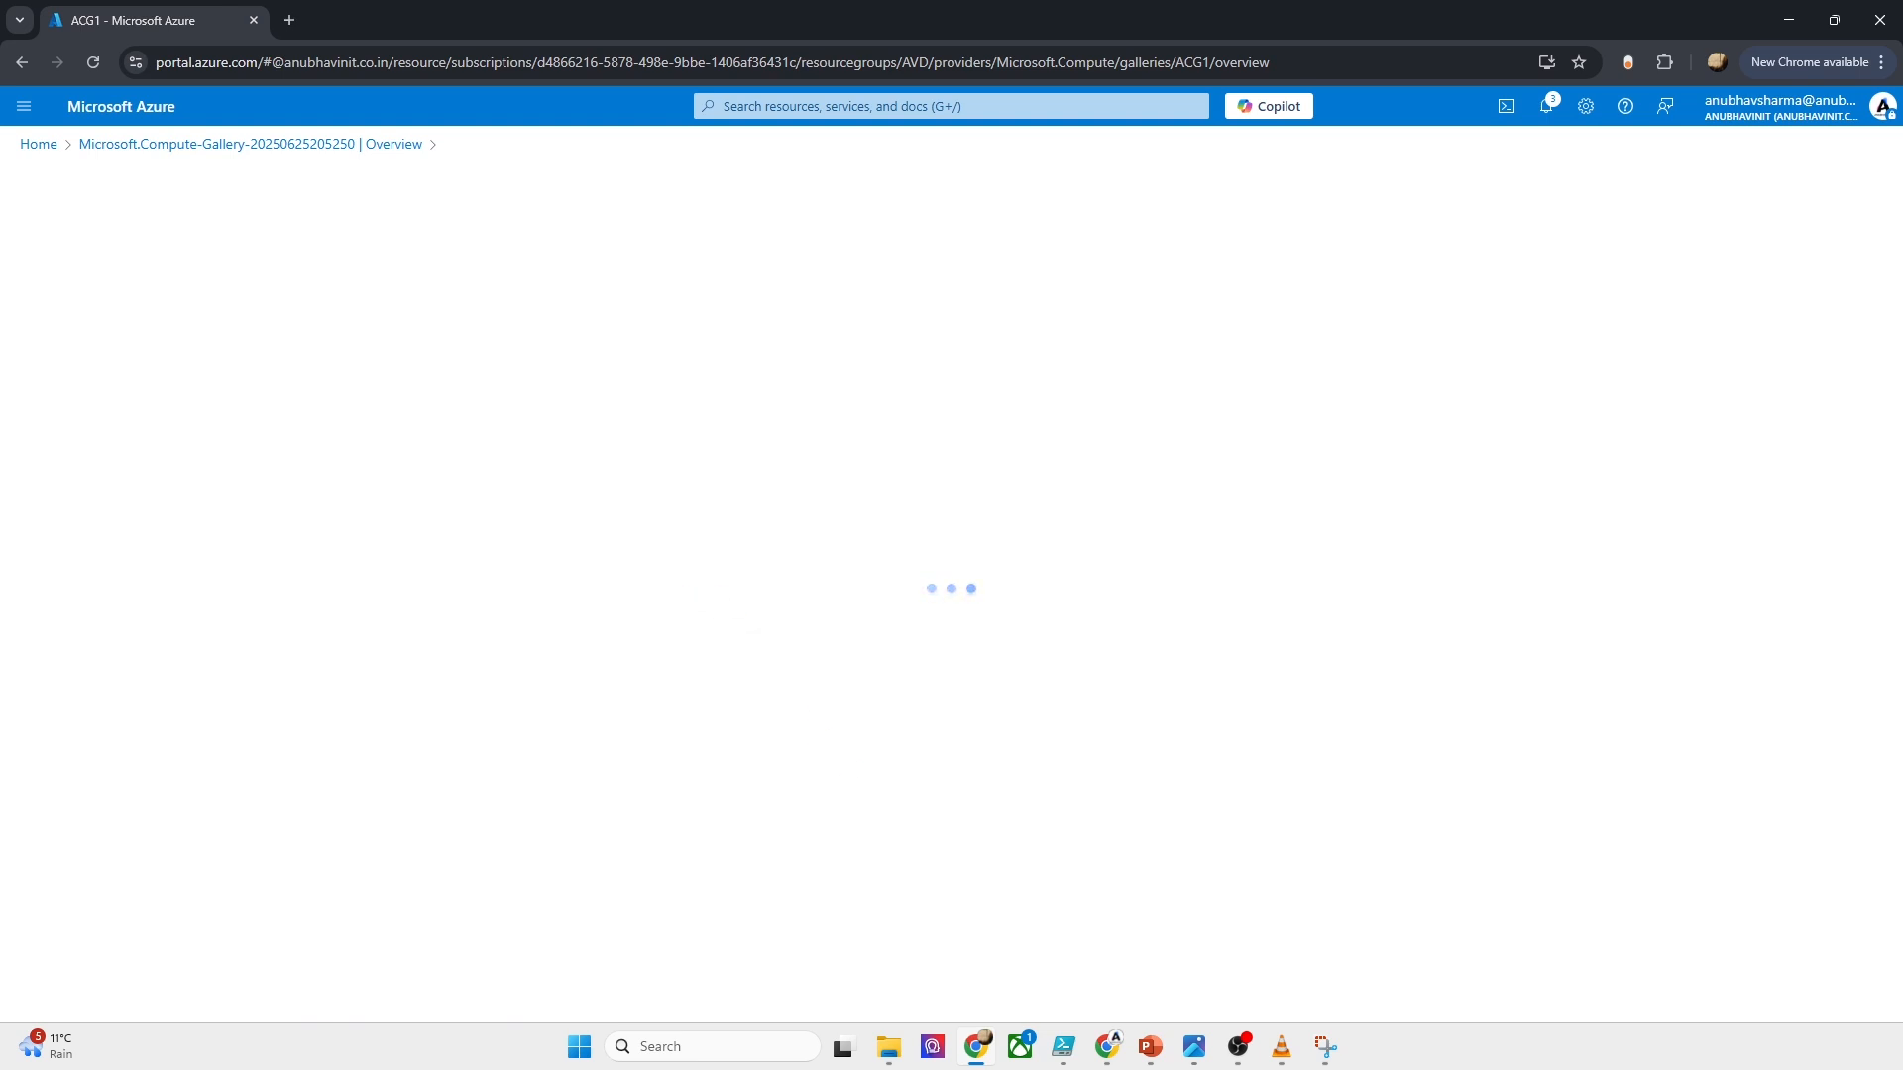
Step: Enter ImageDefinition1 as the VM image definition name
{"action": "type", "text": "ima"}
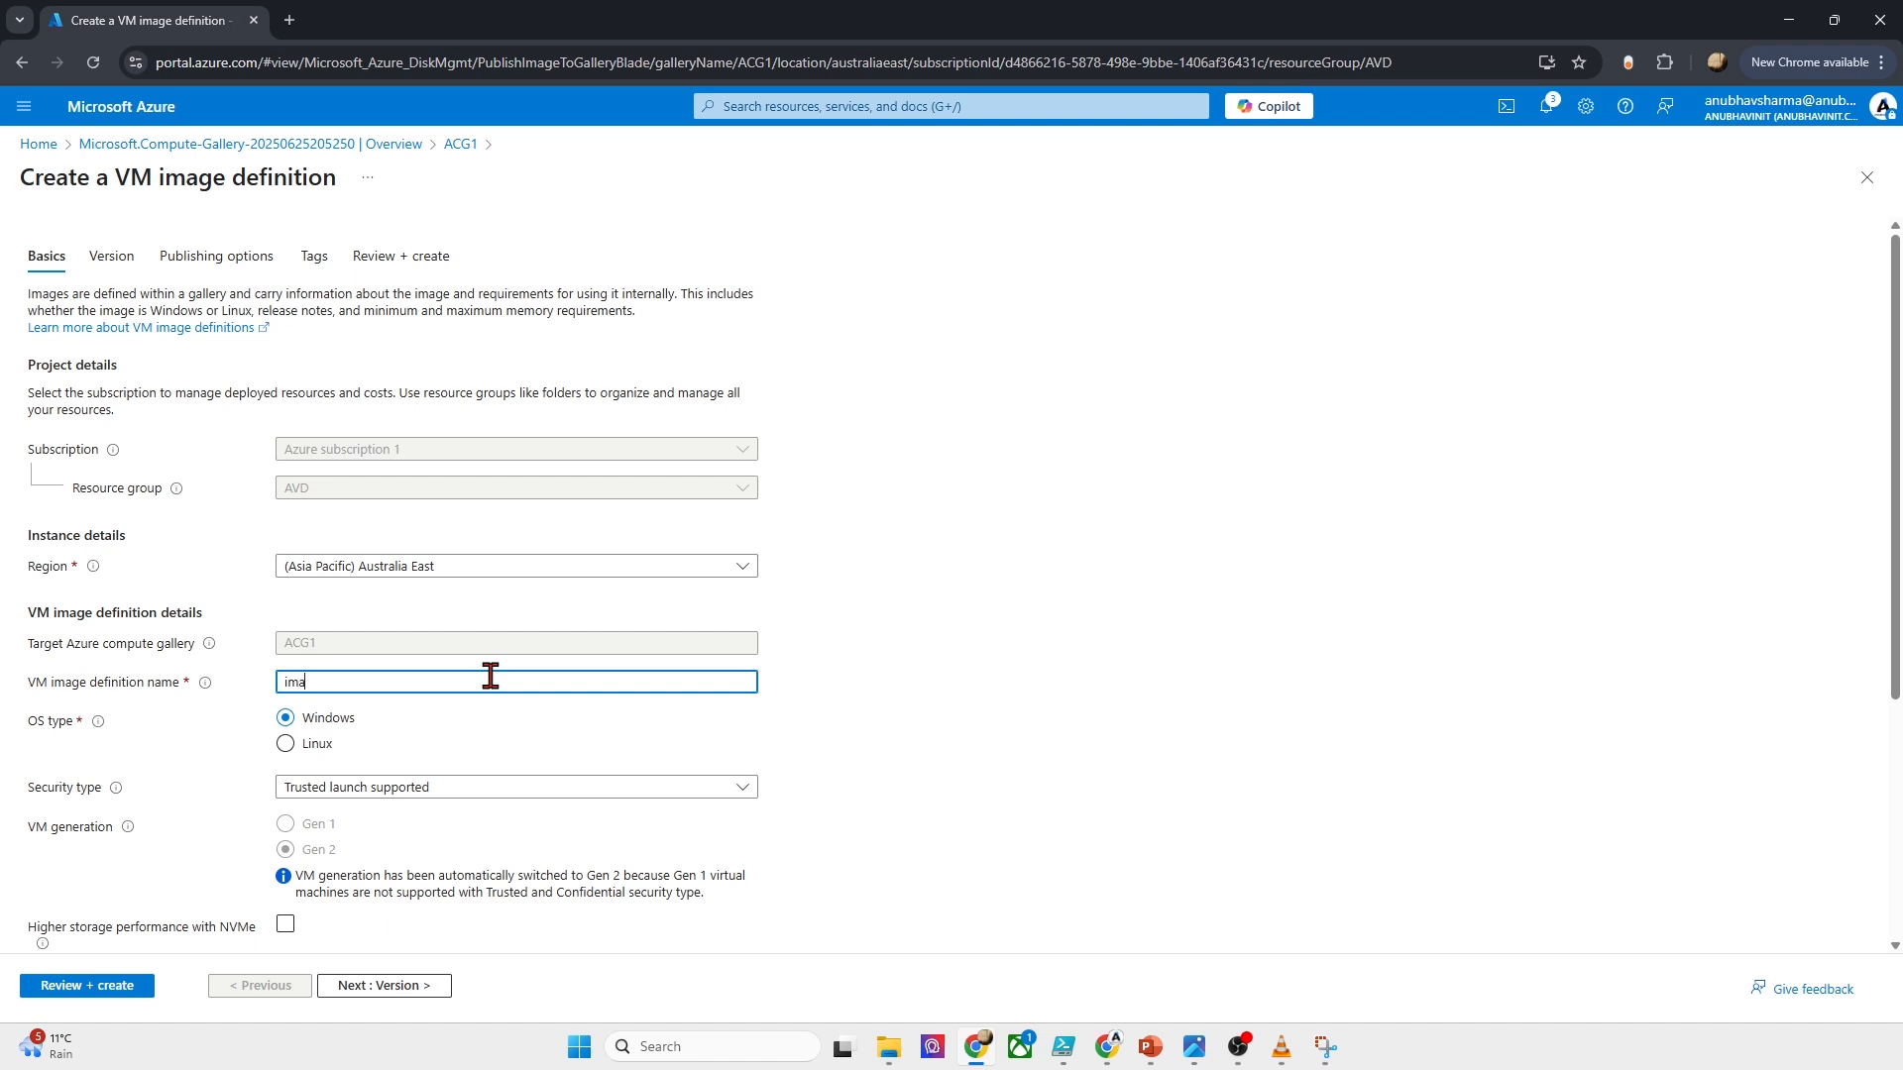
{"action": "type", "text": "Image"}
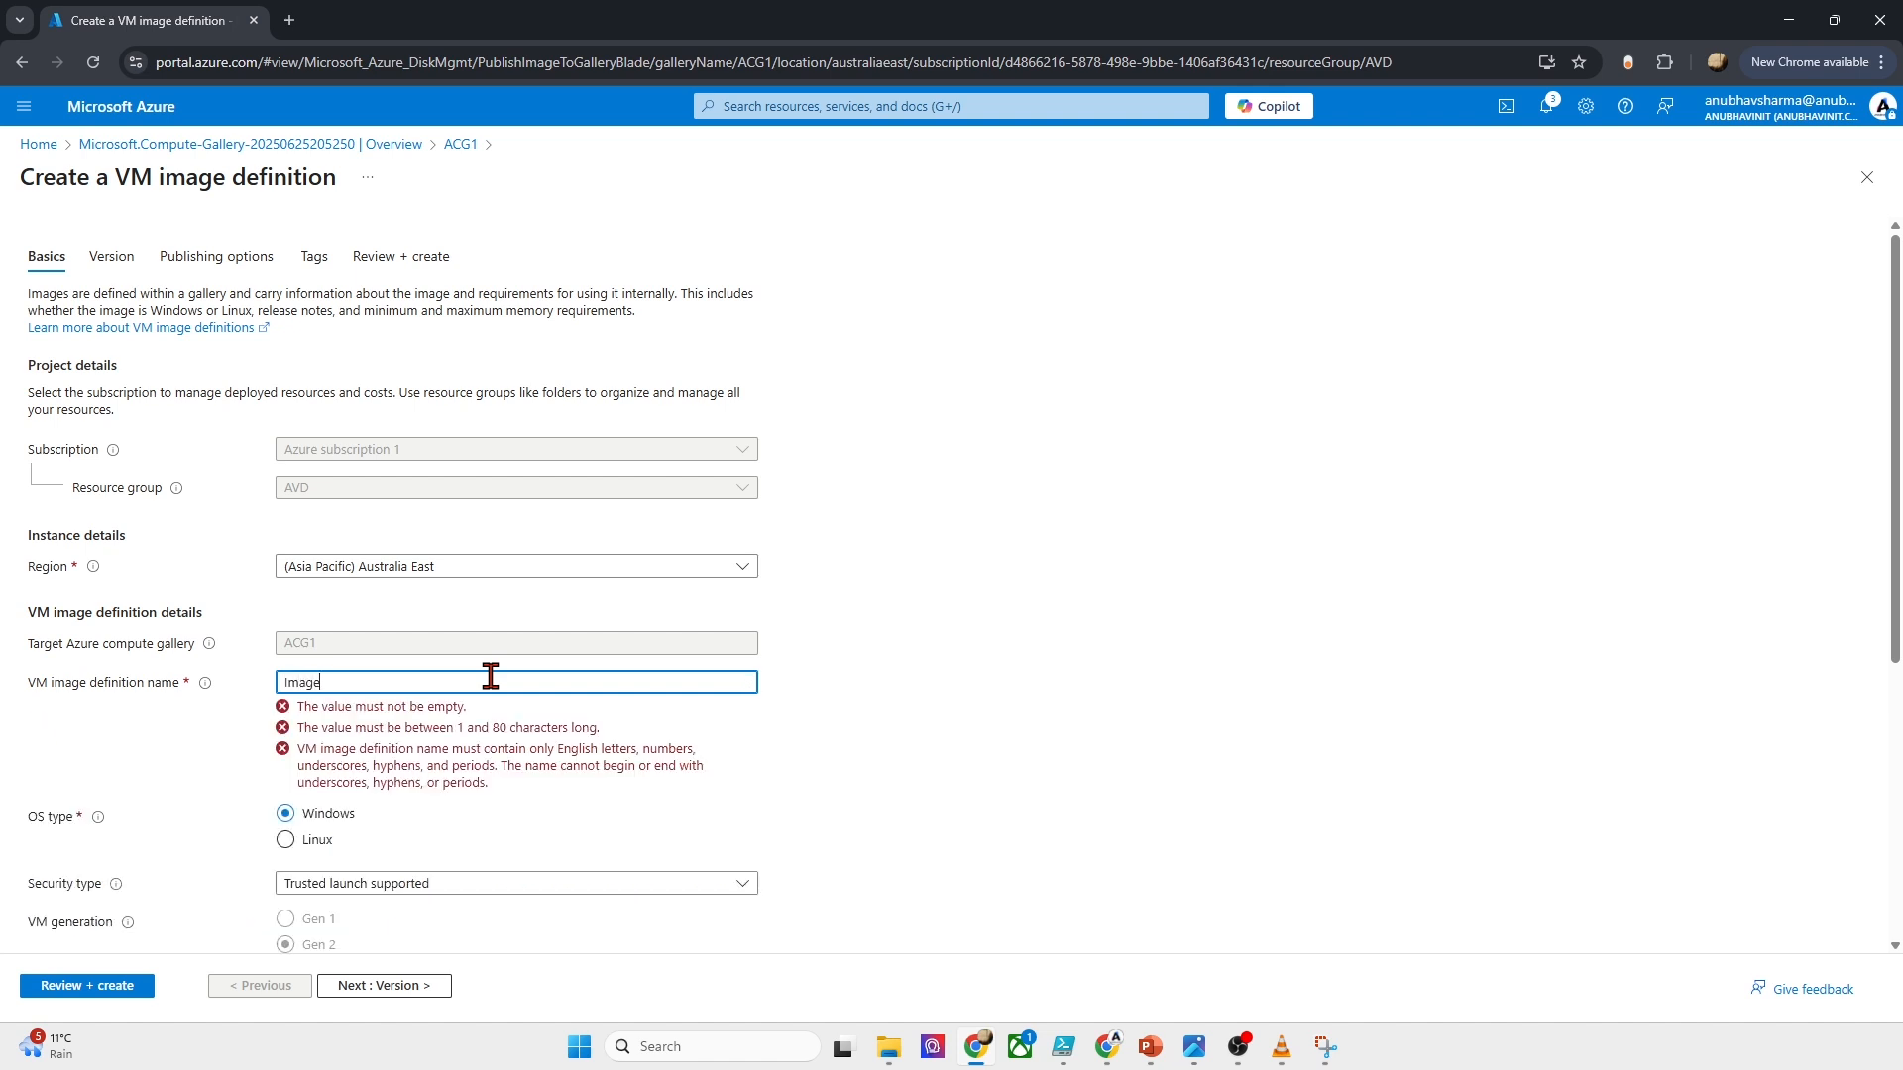
{"action": "type", "text": "Definition1"}
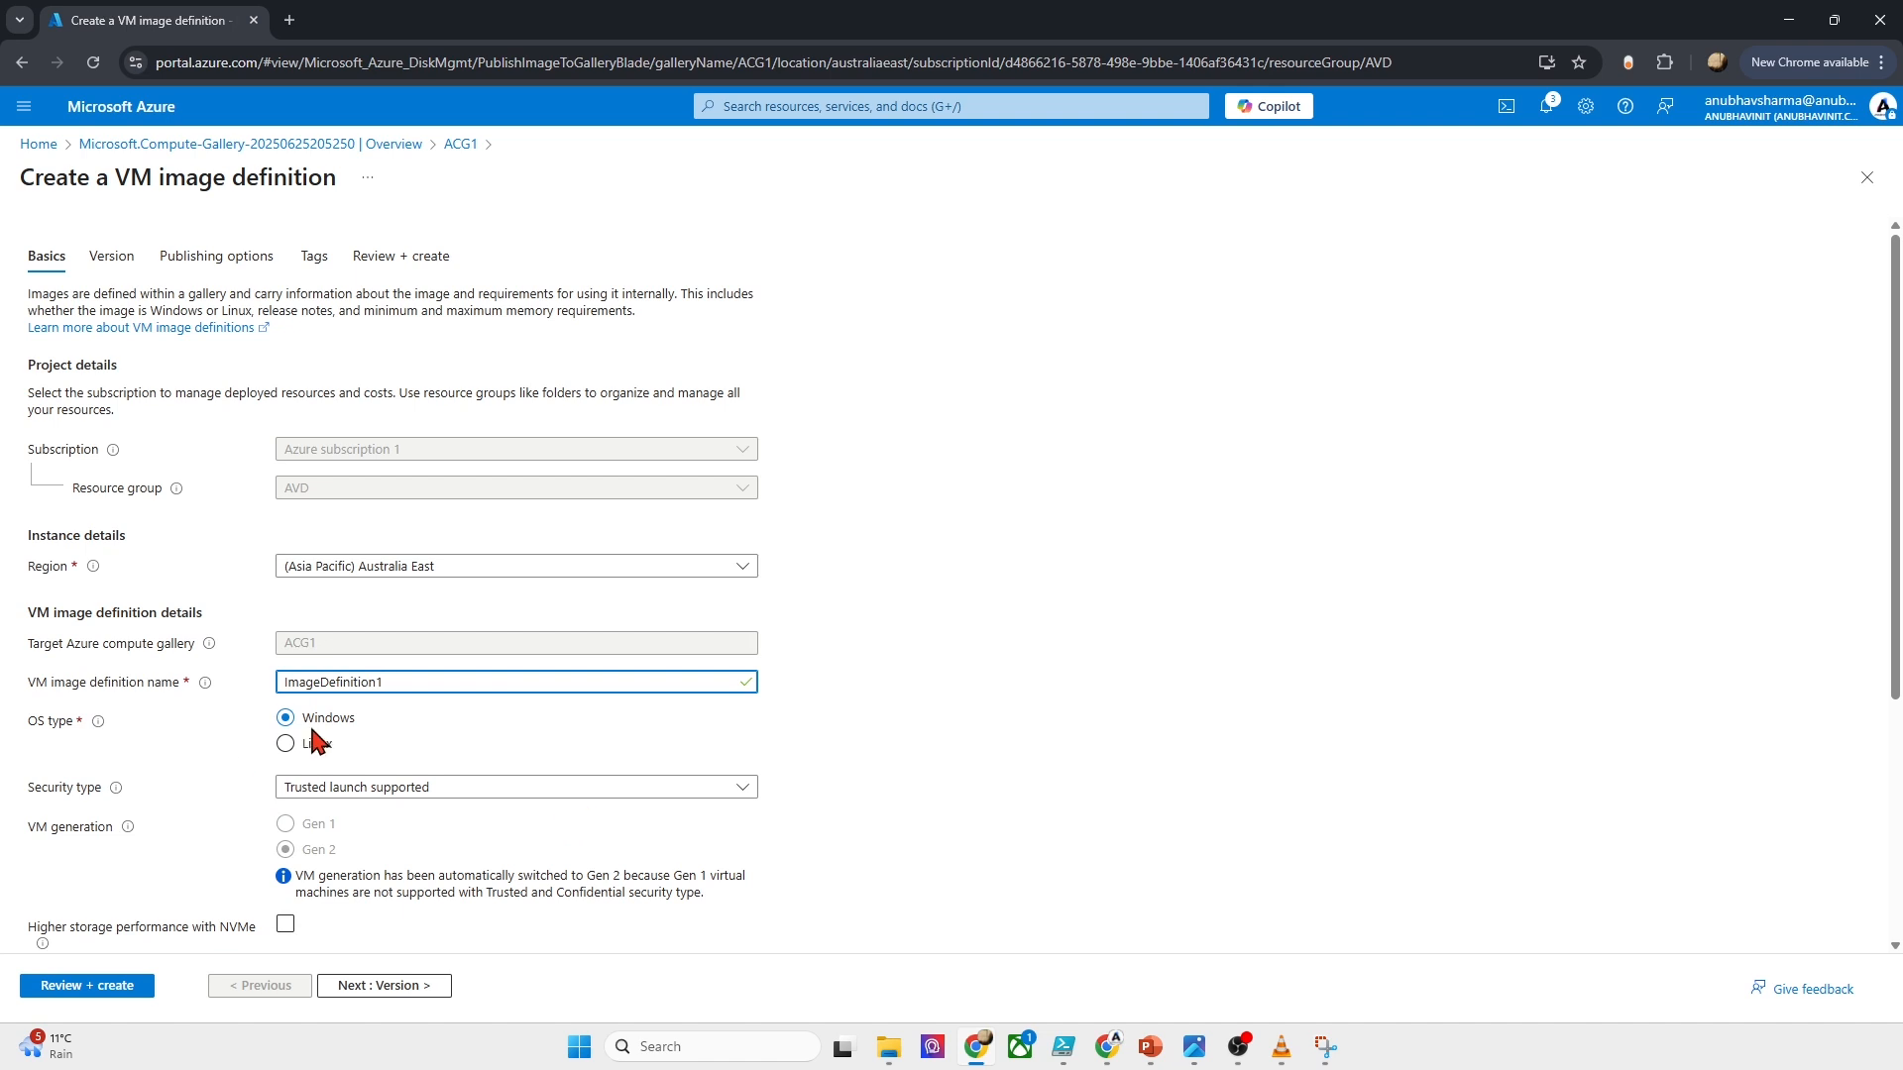
Step: Keep Windows as the OS type and choose Trusted launch supported as the image definition's security type
{"action": "scroll", "coordinate": [951, 741], "scroll_direction": "down", "scroll_amount": 1}
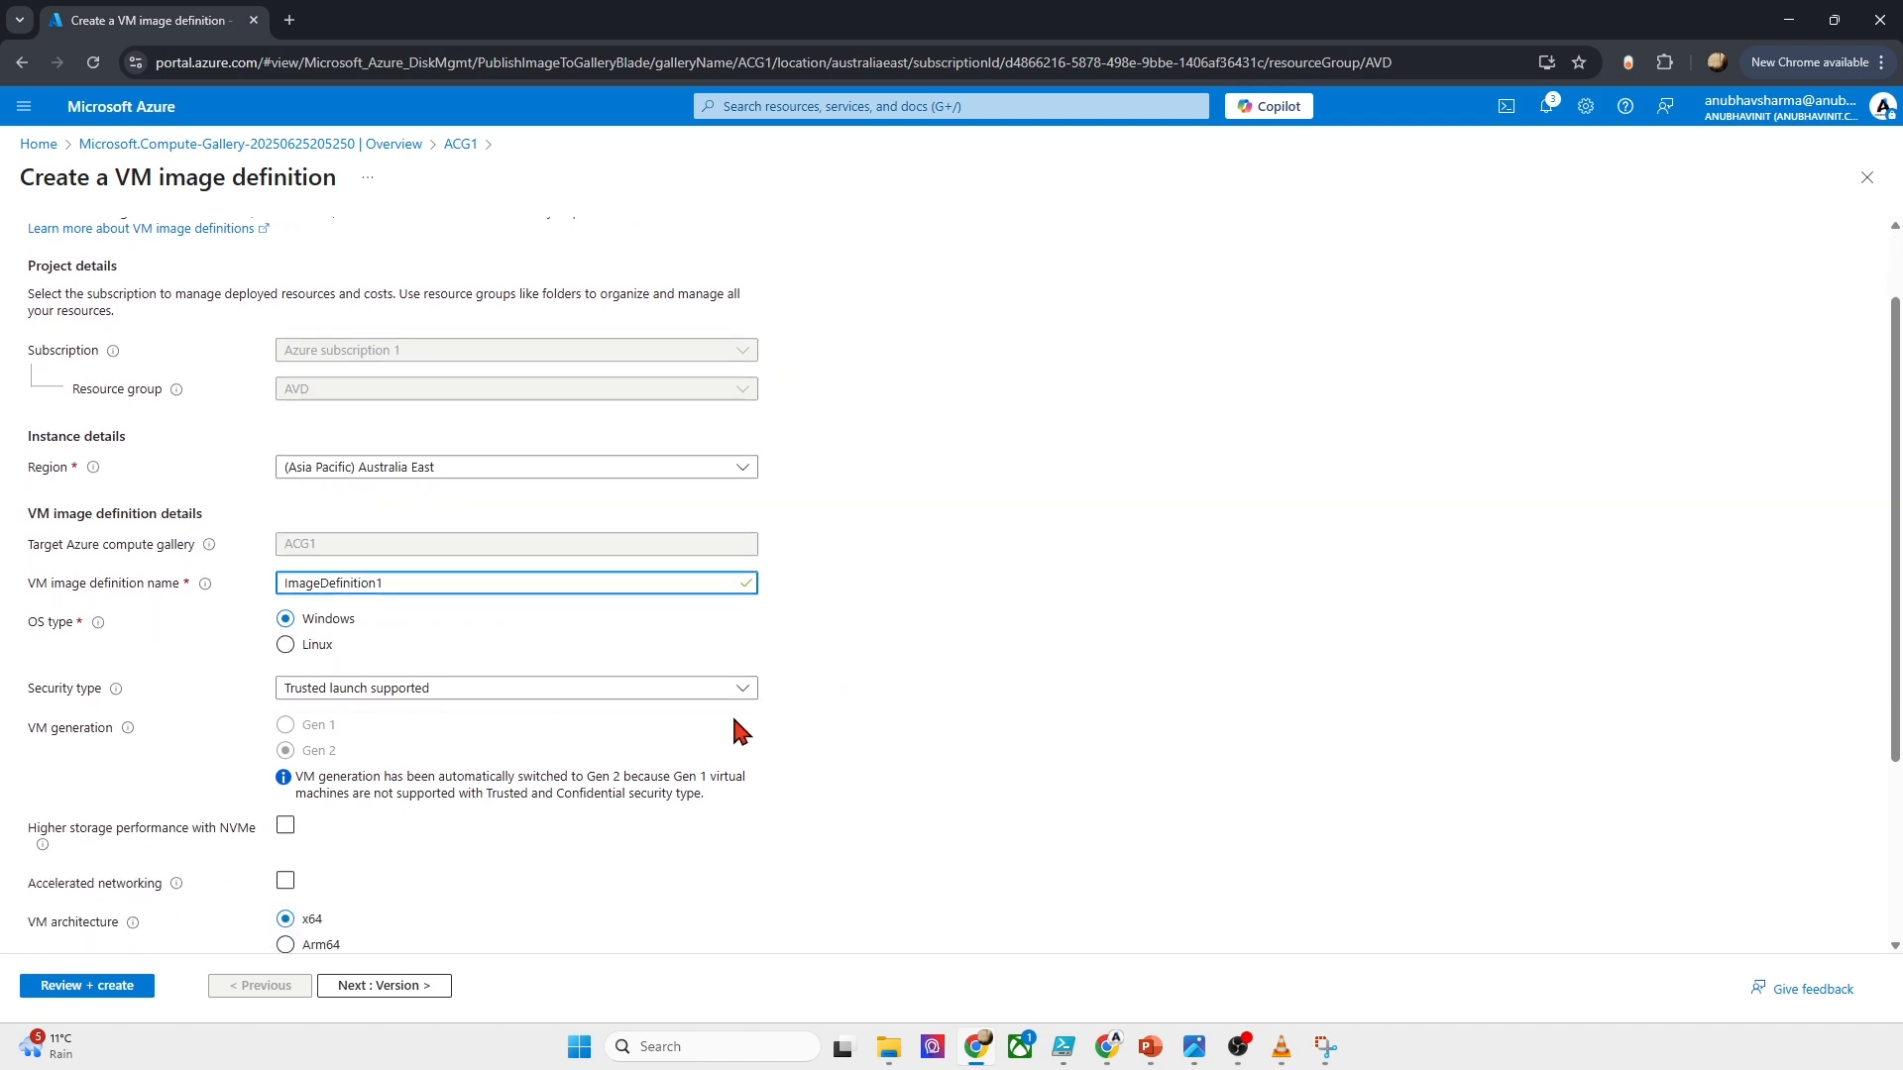
{"action": "left_click", "coordinate": [674, 690]}
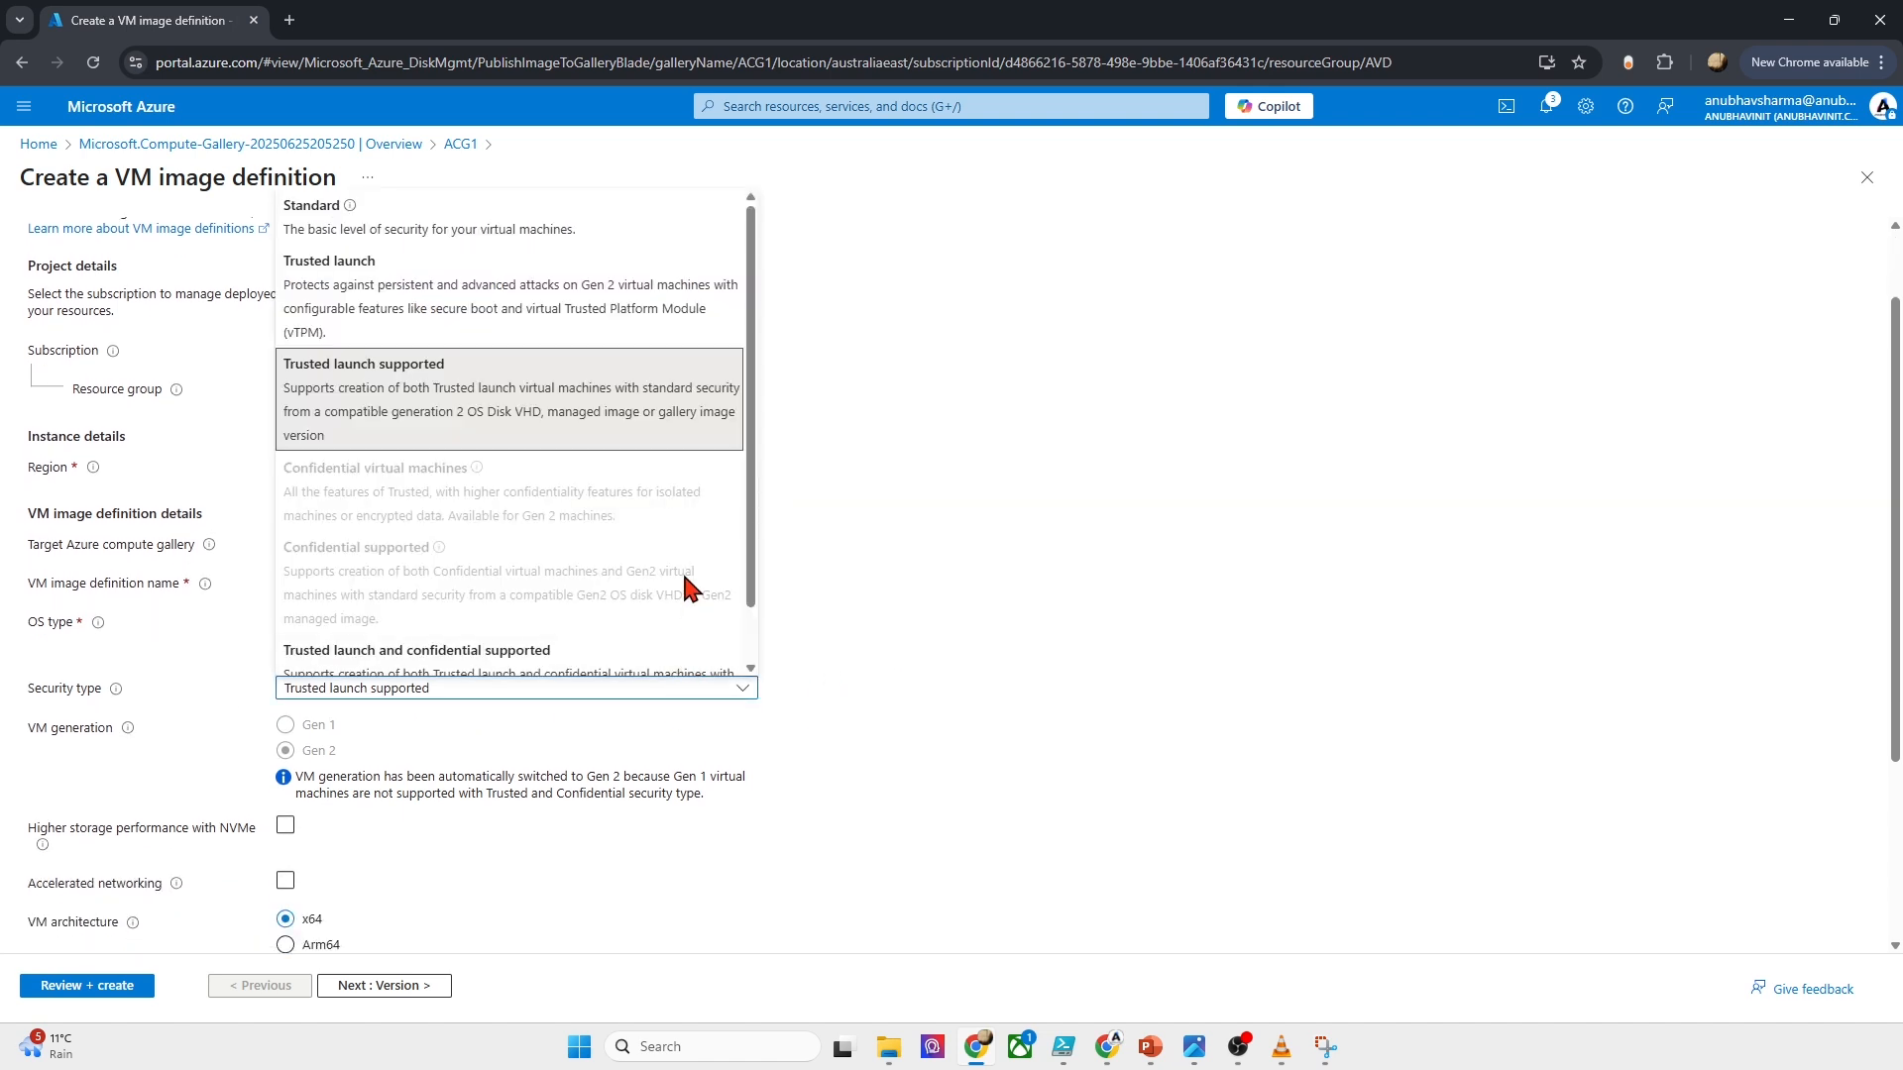
{"action": "left_click", "coordinate": [626, 421]}
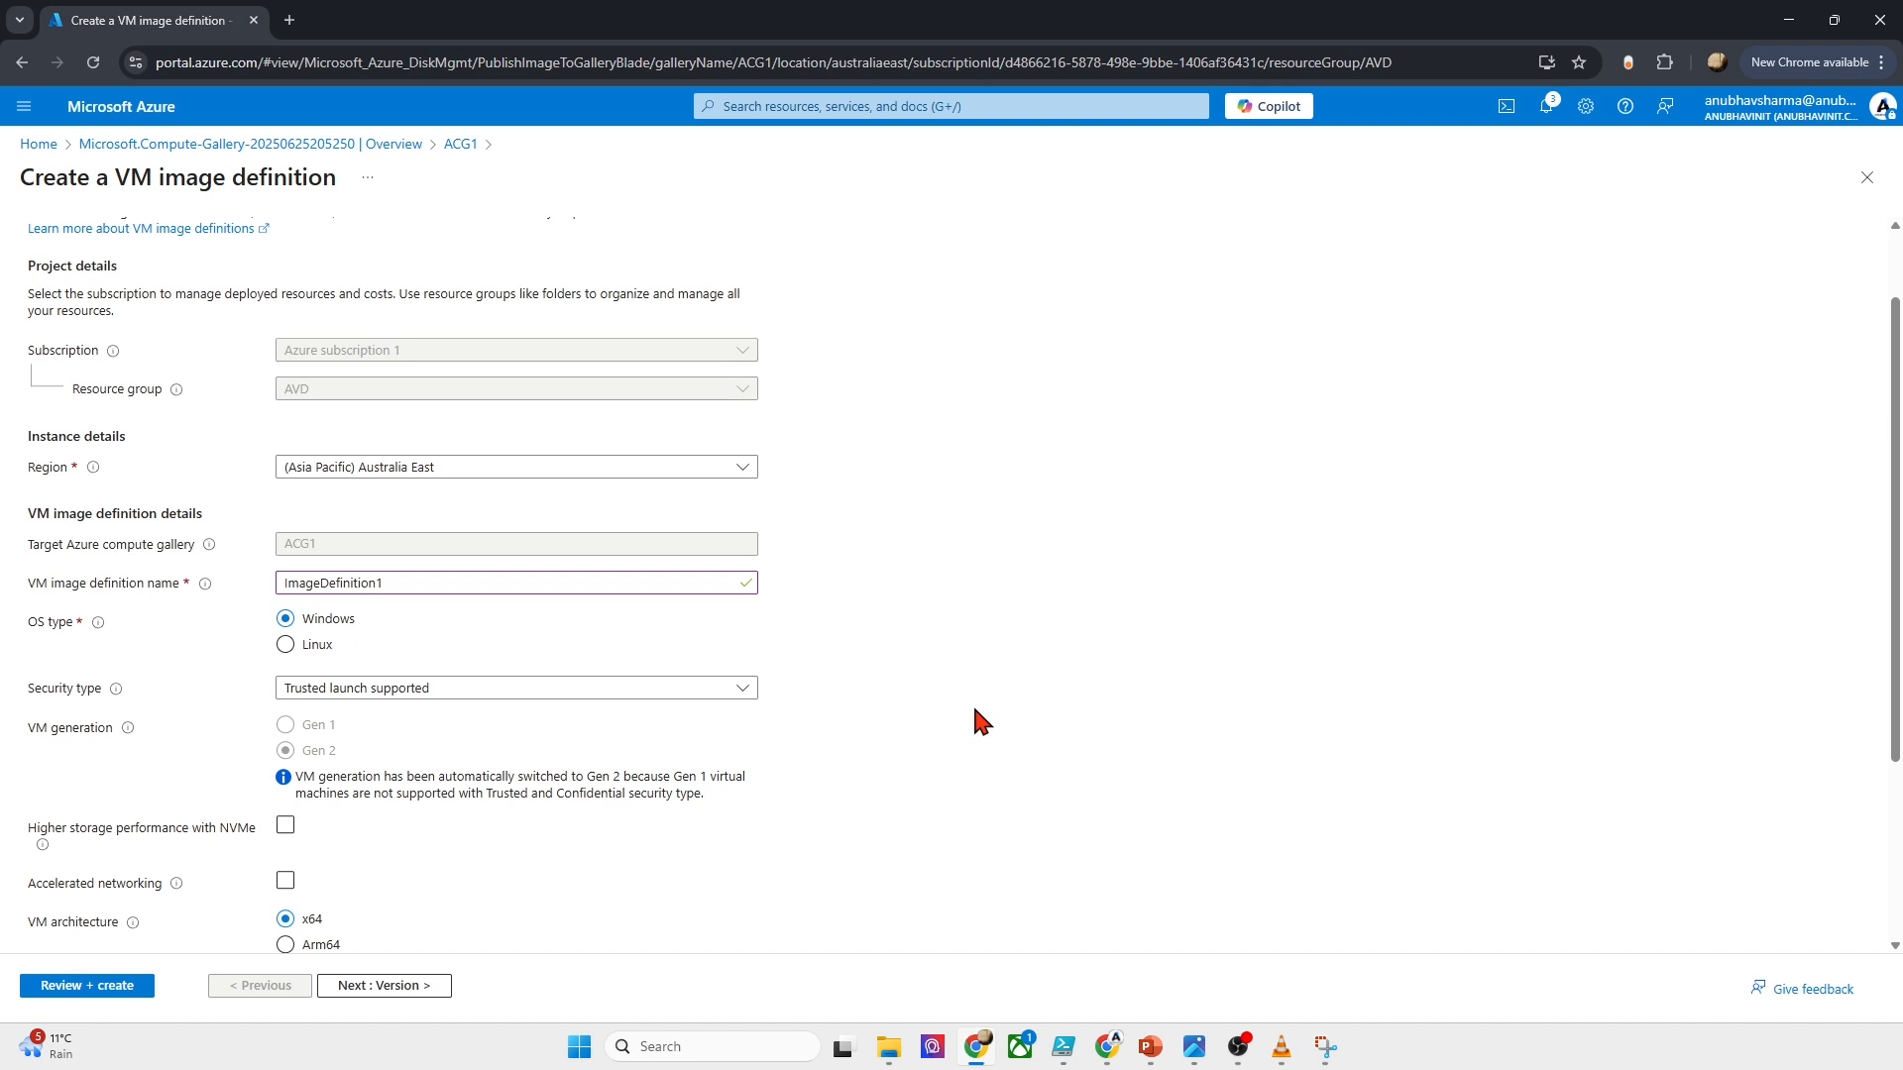
Step: Set the image definition's publisher to NA, offer to Windows and SKU to 11, and continue to the version settings
{"action": "scroll", "coordinate": [974, 703], "scroll_direction": "down", "scroll_amount": 3}
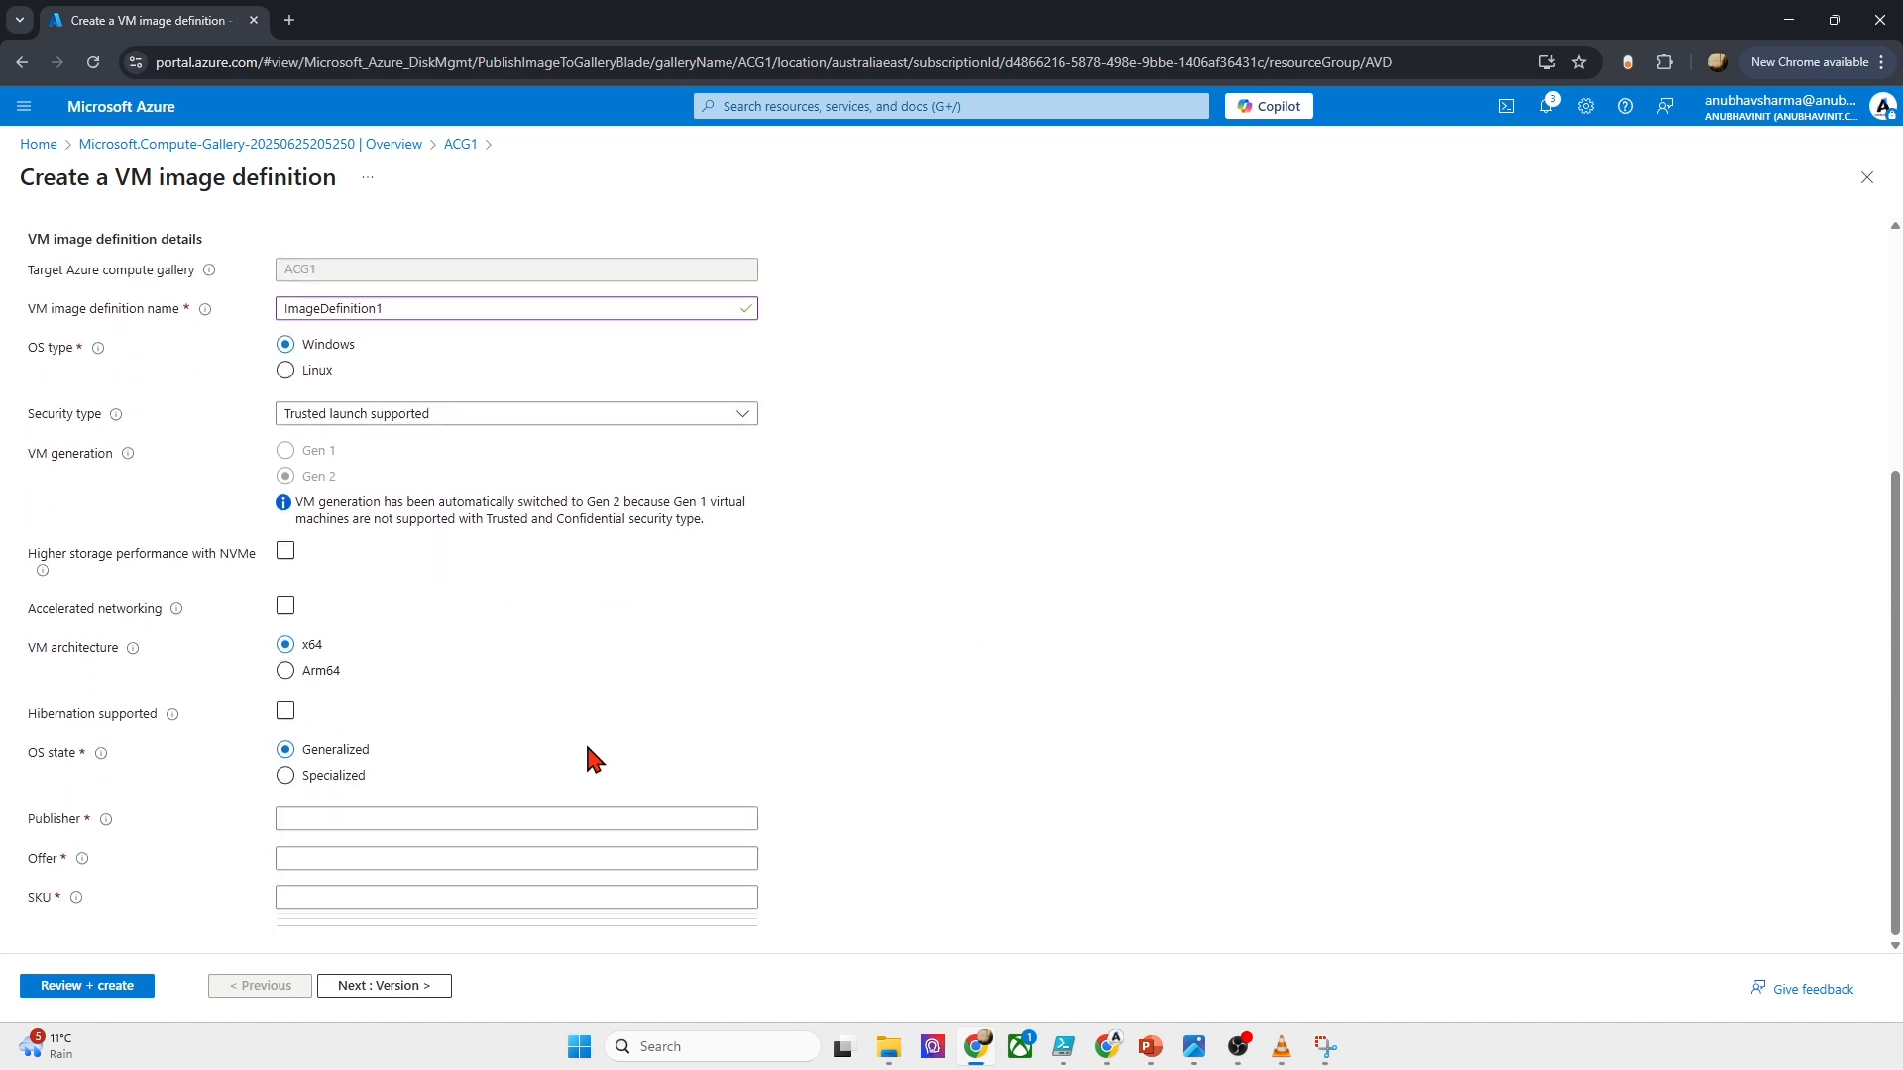
{"action": "left_click", "coordinate": [628, 816]}
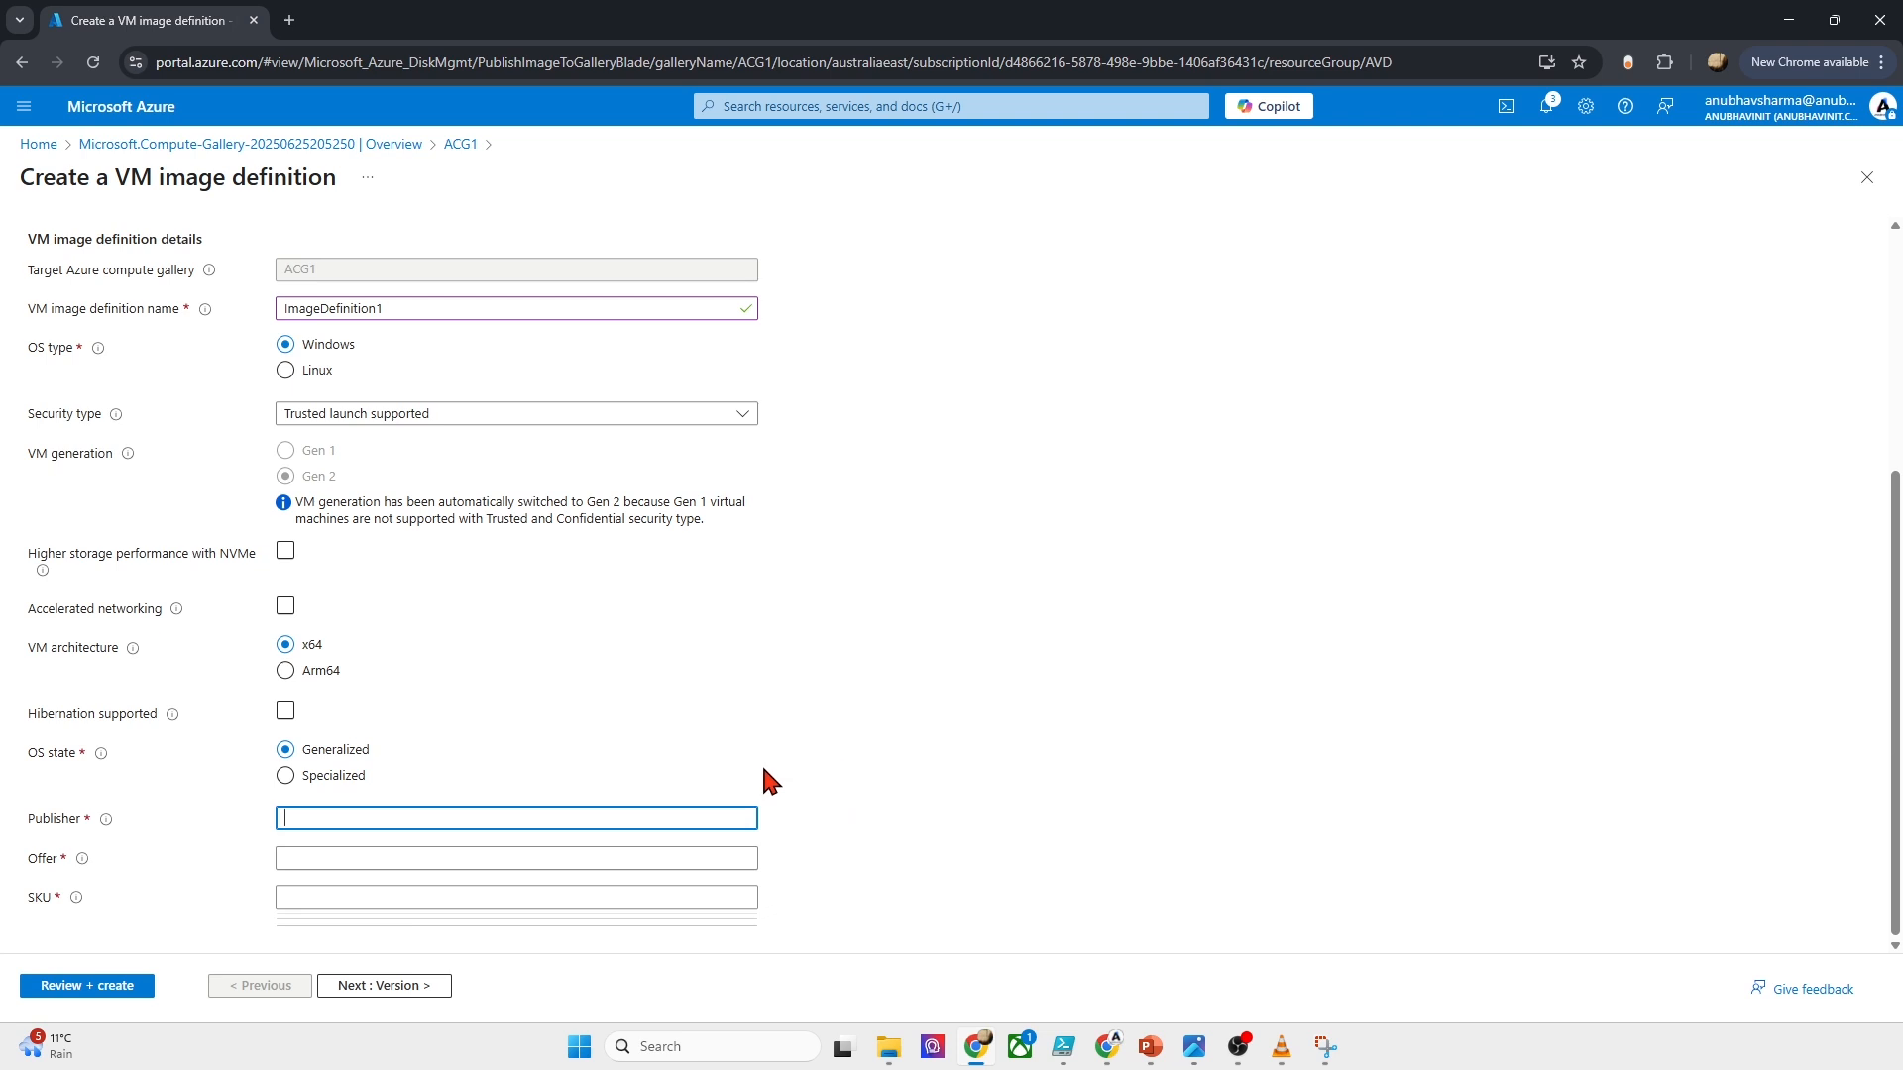
{"action": "type", "text": "MA"}
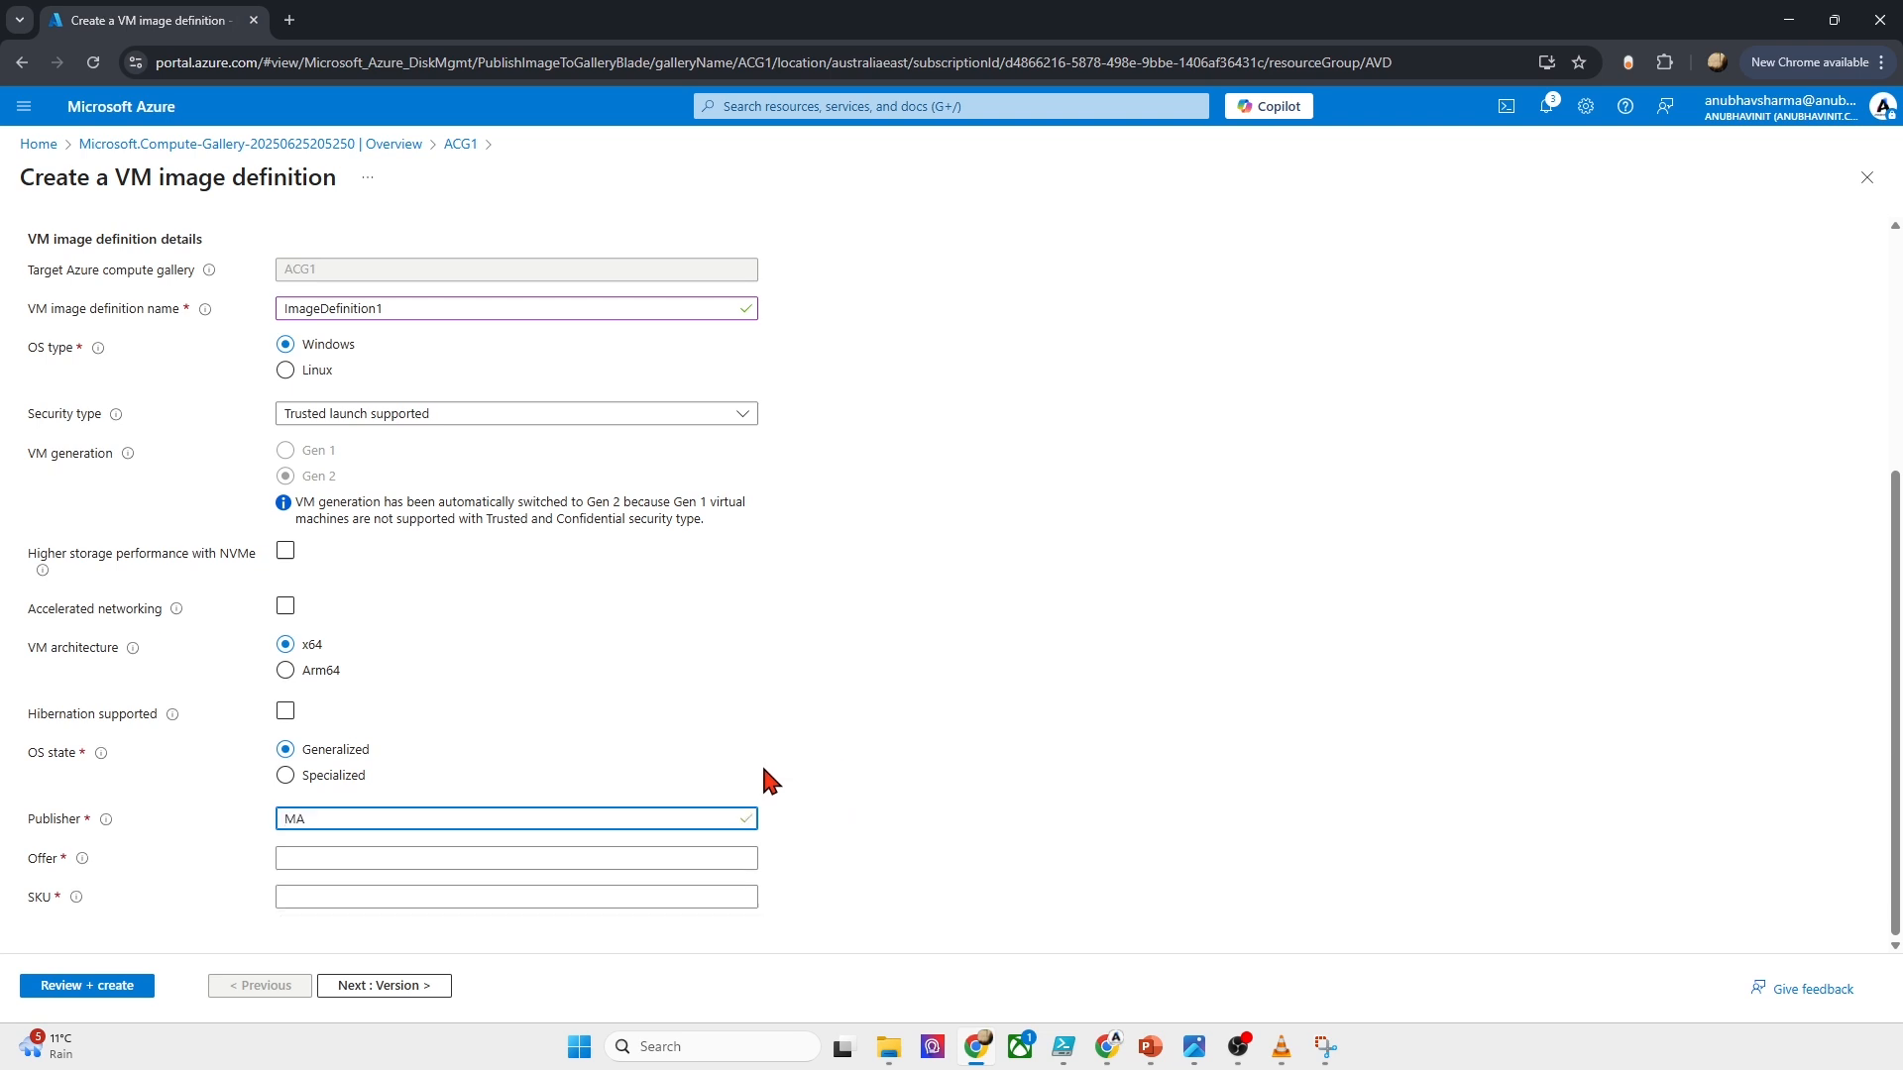
{"action": "key", "text": "BackSpace"}
{"action": "type", "text": "NA"}
{"action": "left_click", "coordinate": [920, 781]}
{"action": "left_click", "coordinate": [478, 854]}
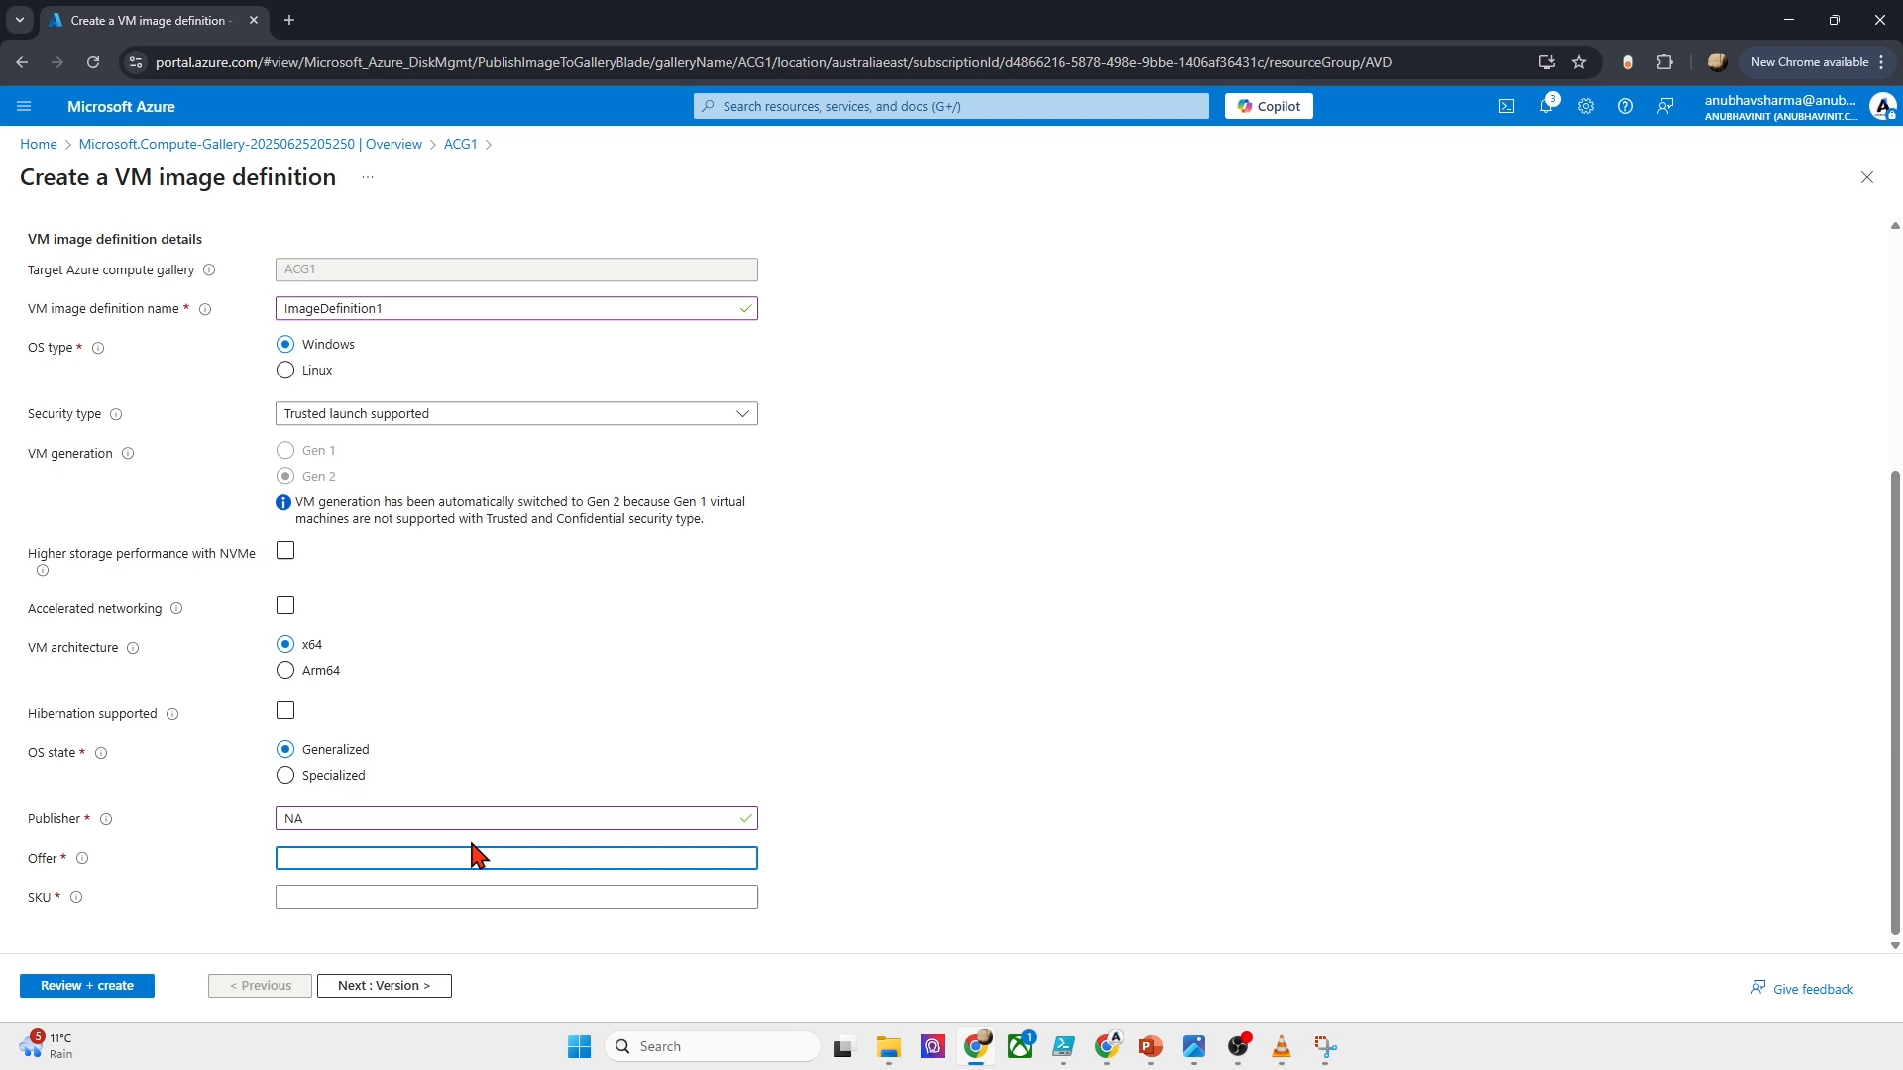
{"action": "type", "text": "Windows"}
{"action": "key", "text": "Tab"}
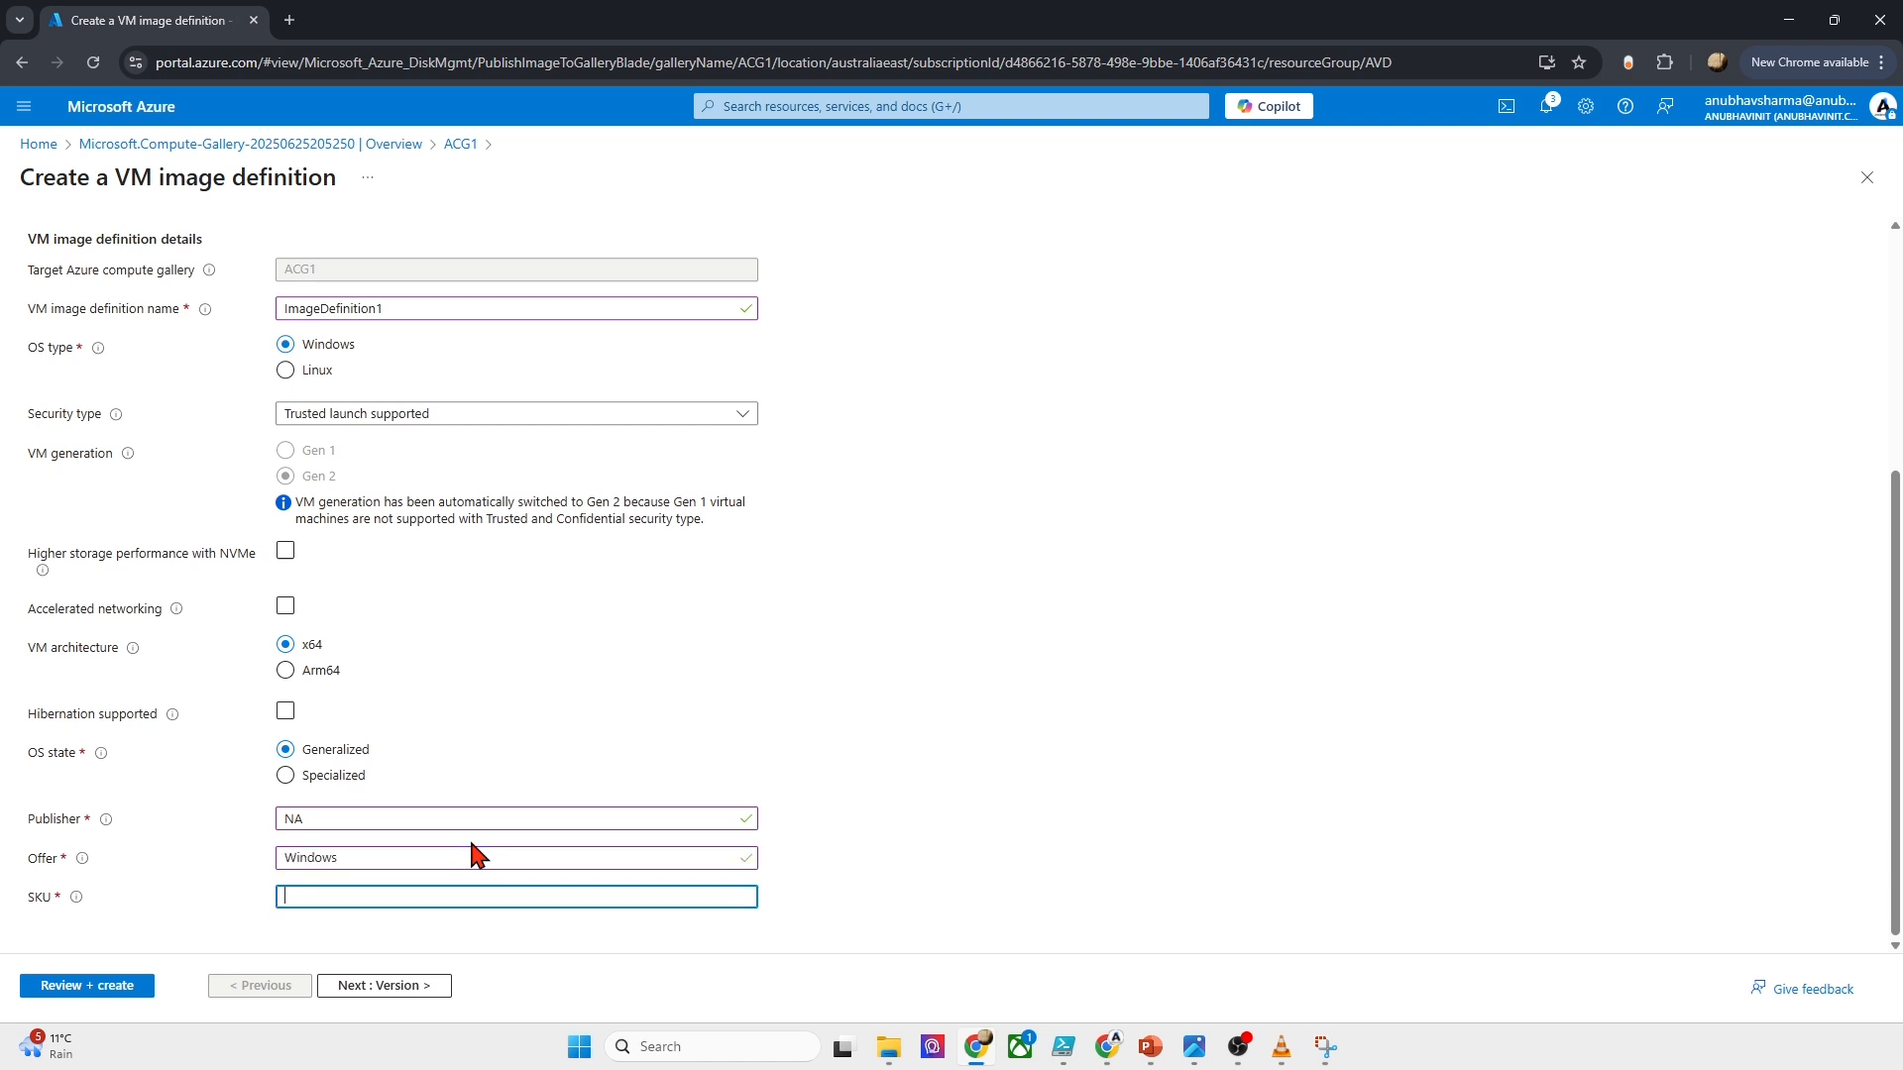
{"action": "type", "text": "10"}
{"action": "left_click", "coordinate": [408, 985]}
Step: Set the image version name to 0.0.1 and its region to (Asia Pacific) Australia East, and continue to the publishing options
{"action": "left_click_drag", "start_coordinate": [503, 369], "coordinate": [244, 387]}
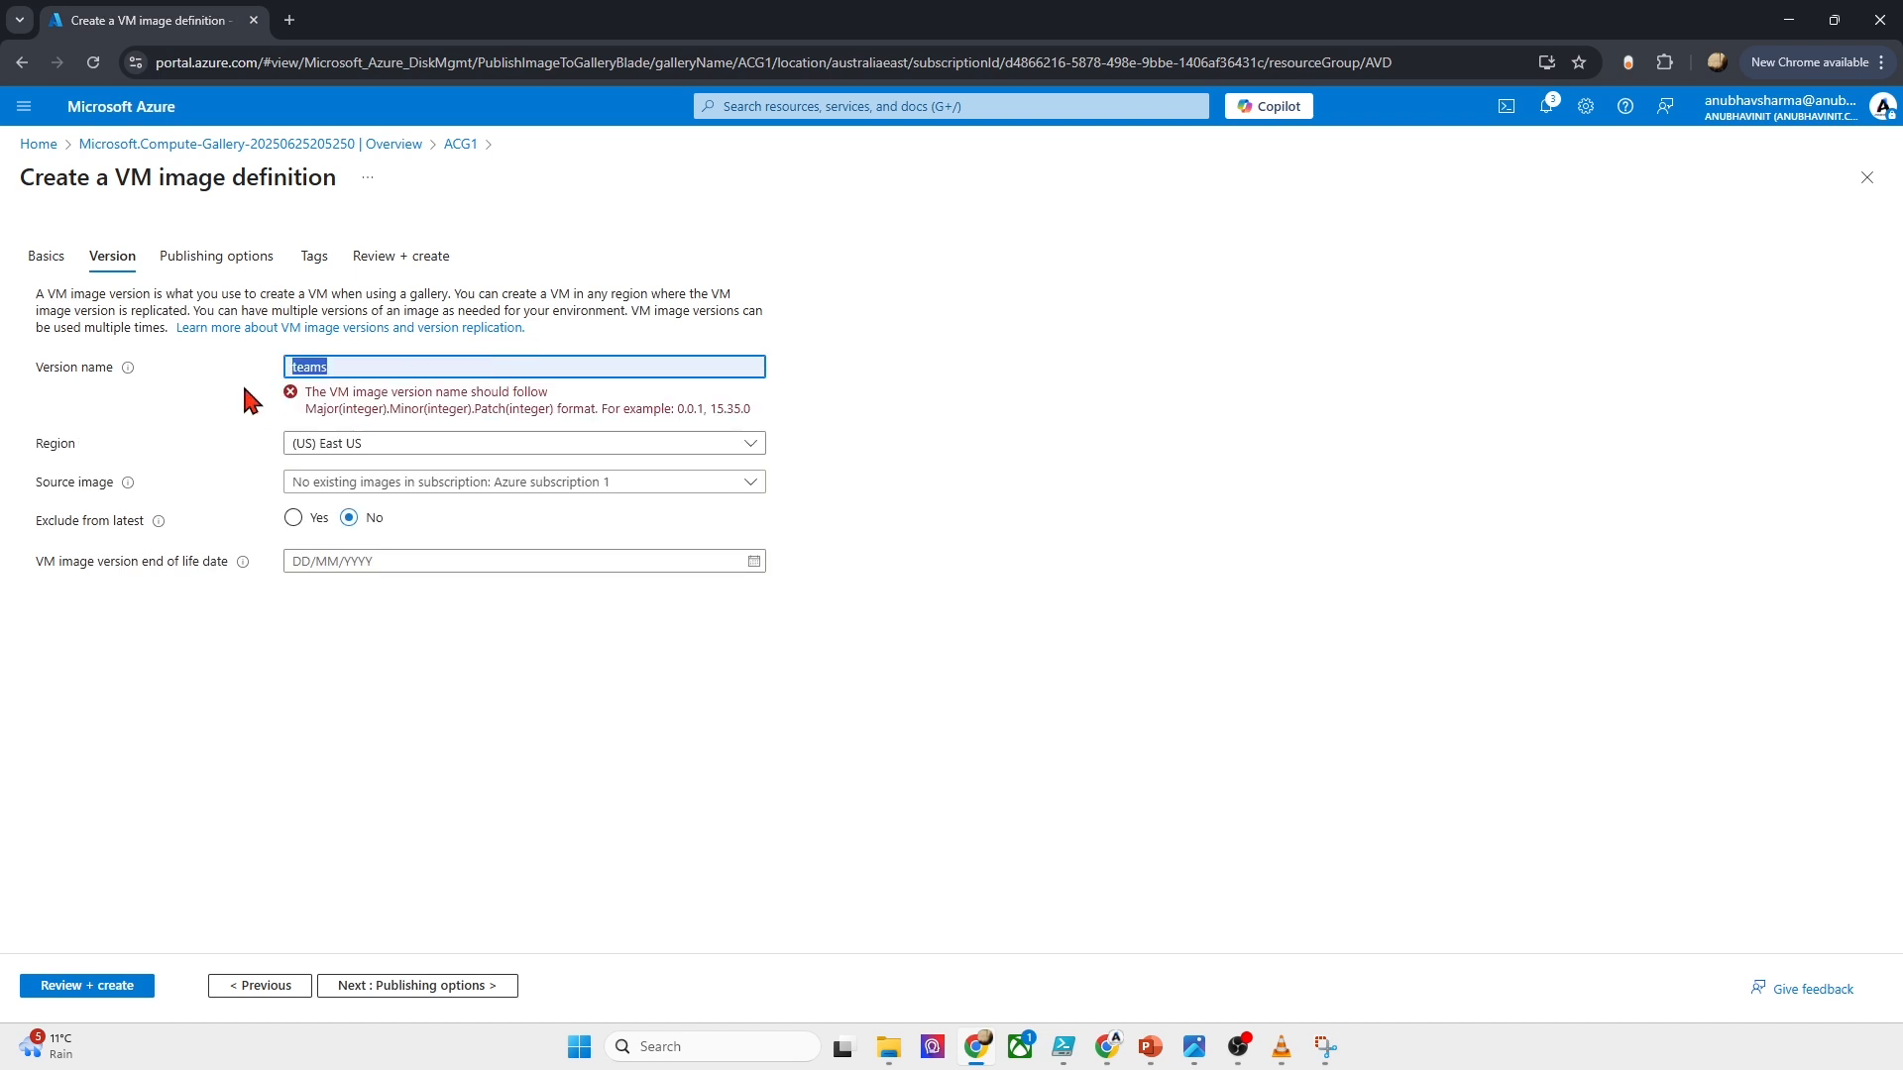
{"action": "type", "text": "0.0."}
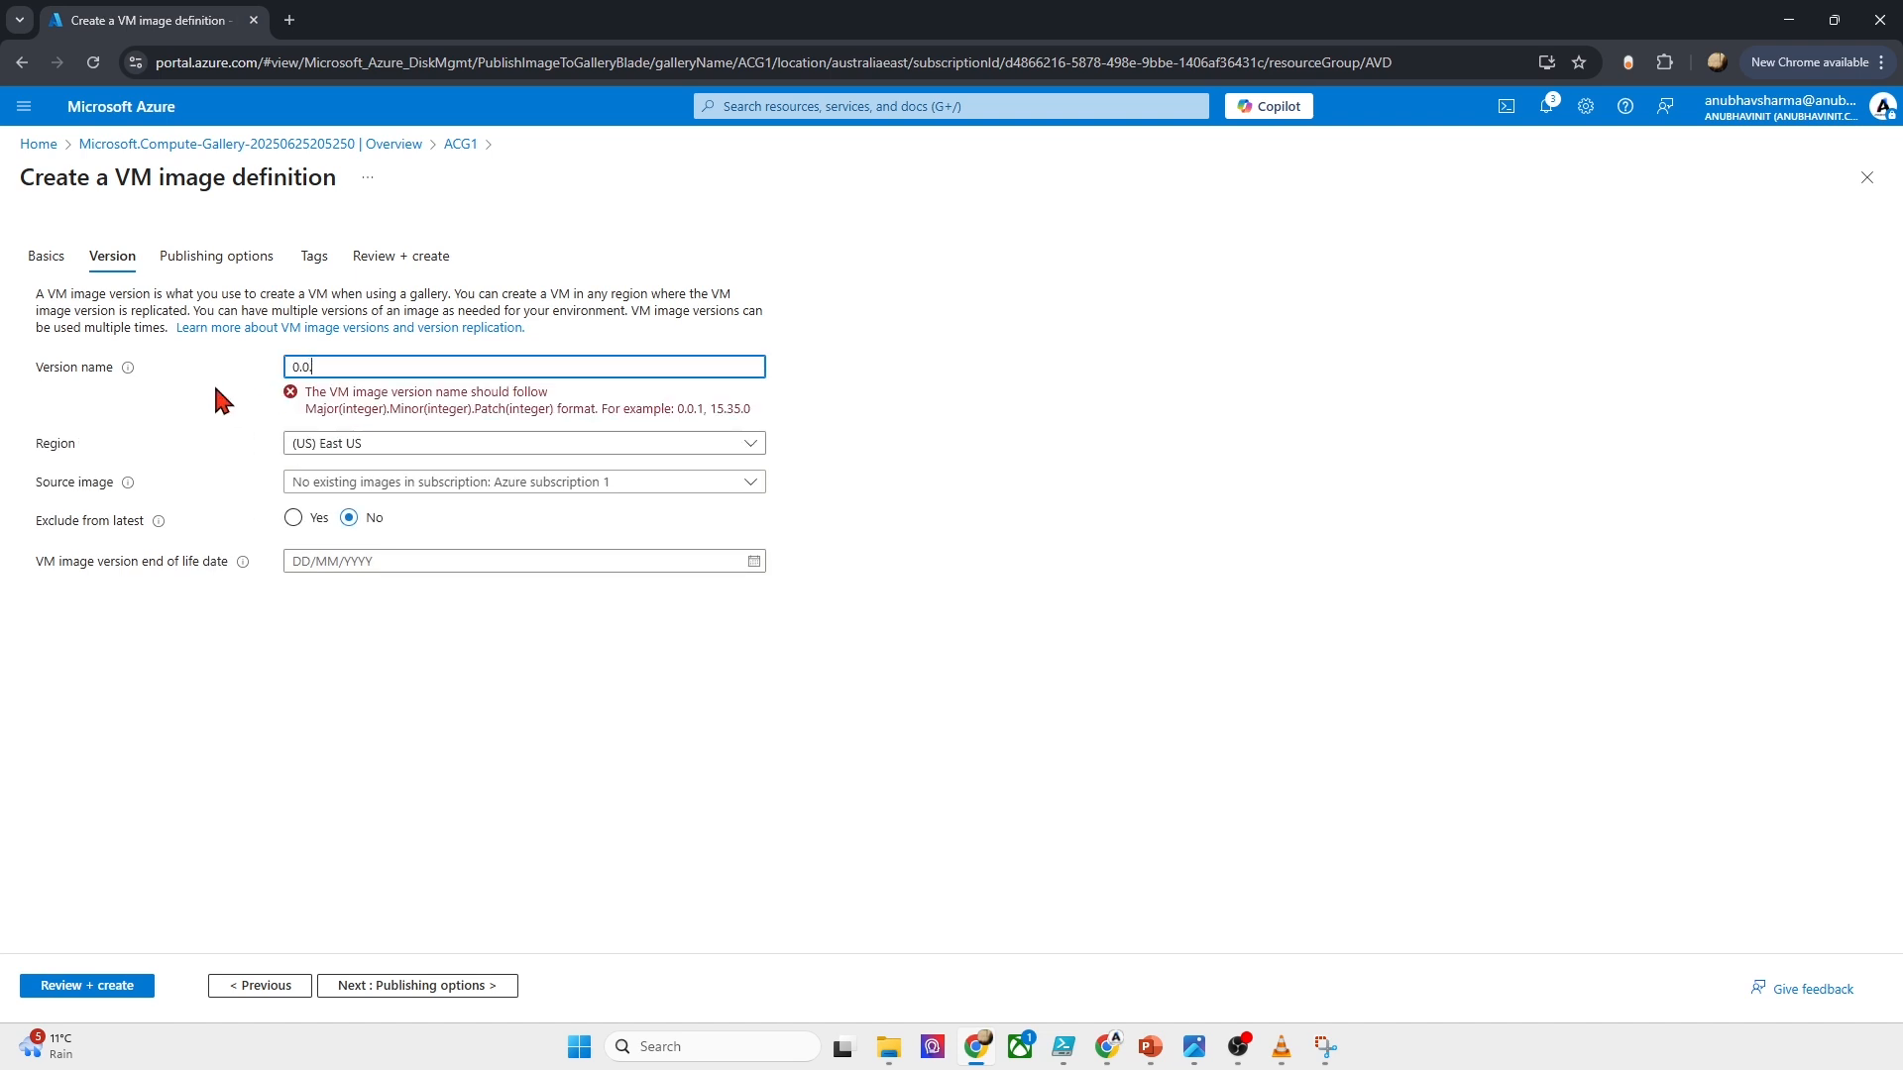
{"action": "type", "text": "1"}
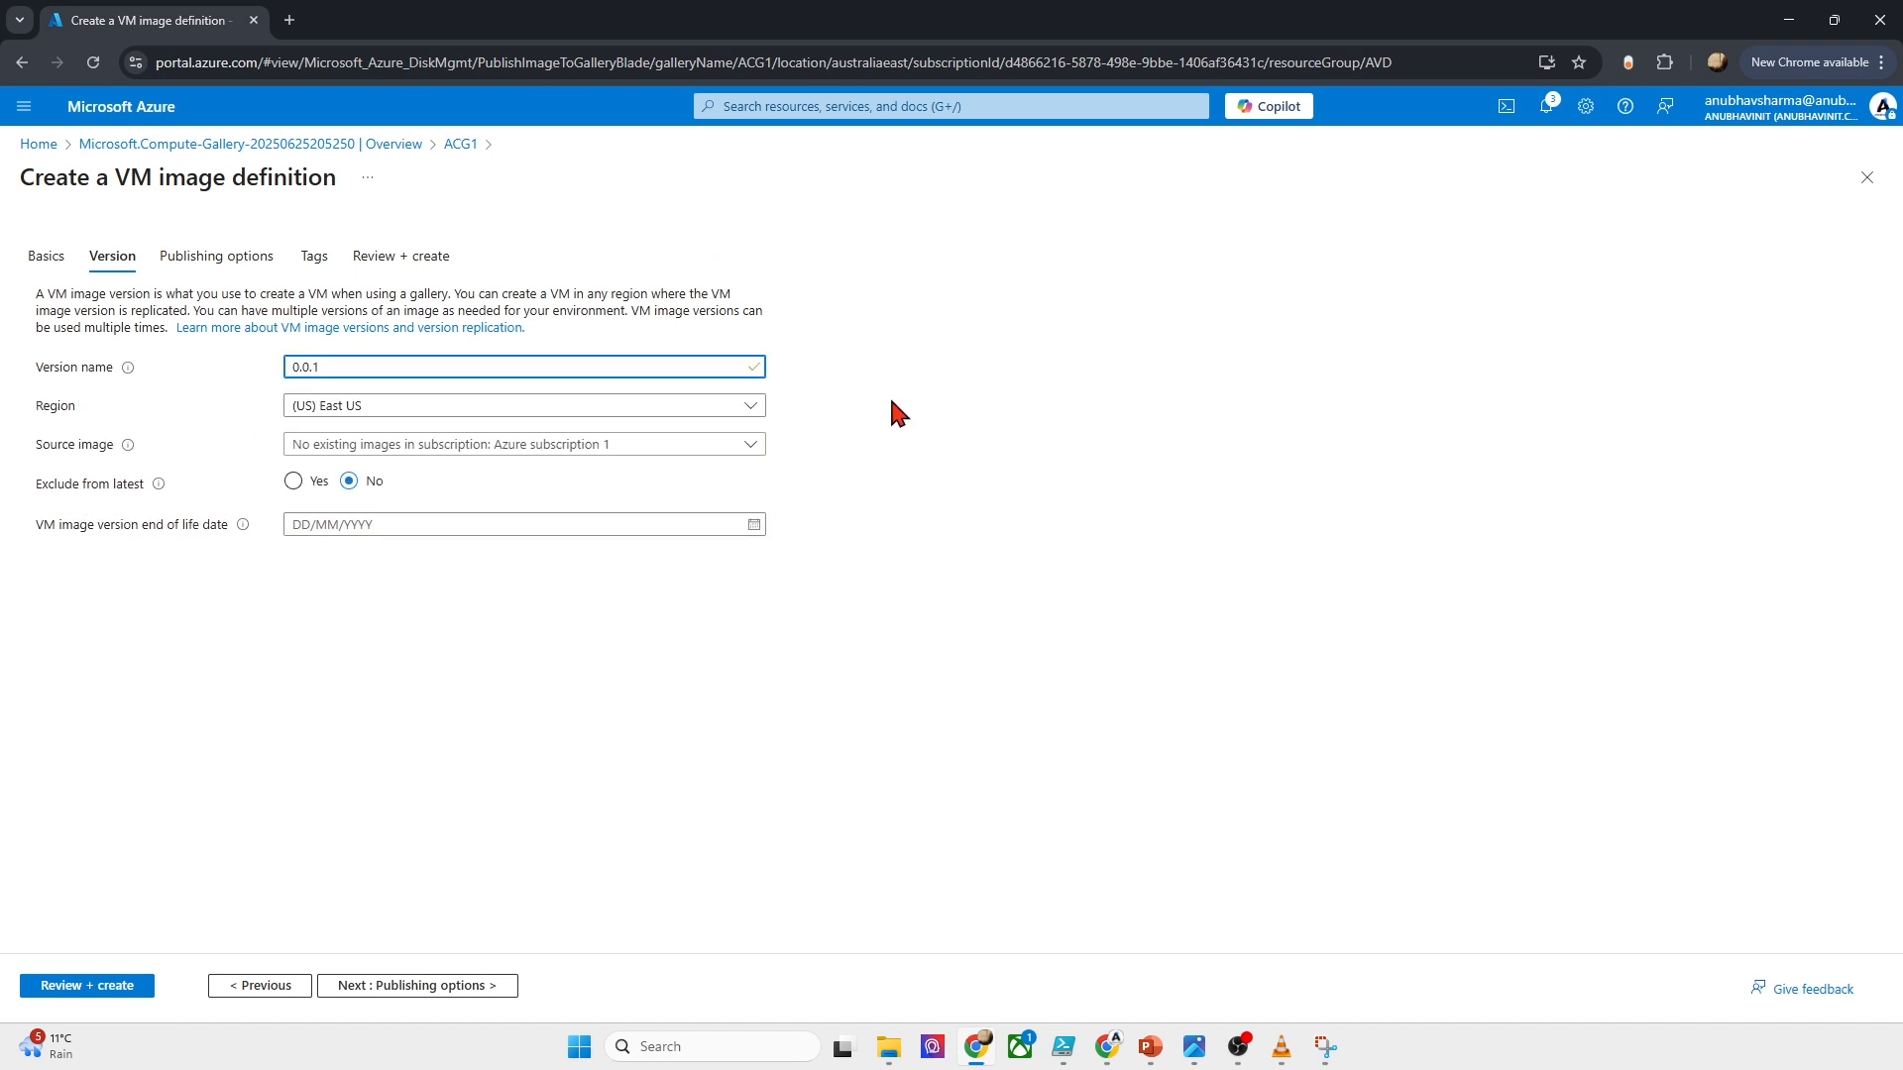
{"action": "left_click", "coordinate": [748, 406]}
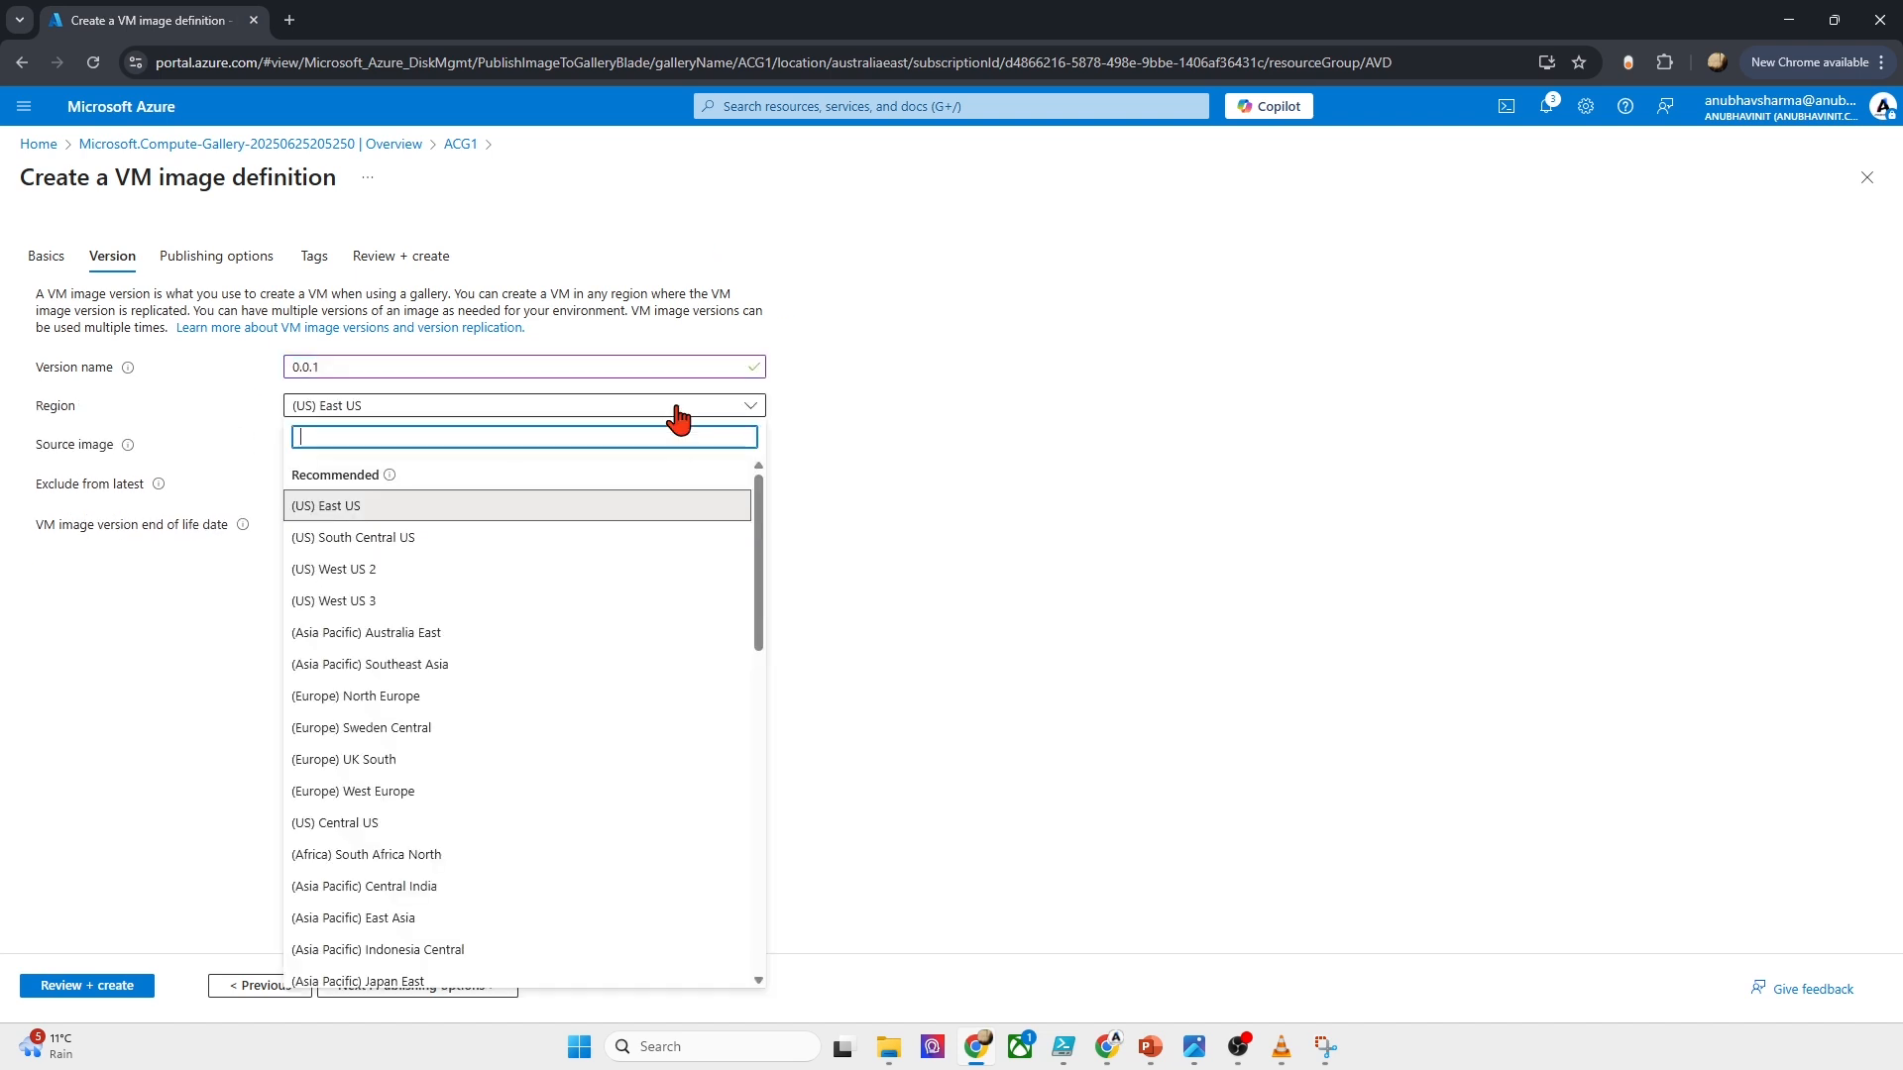
{"action": "left_click", "coordinate": [496, 634]}
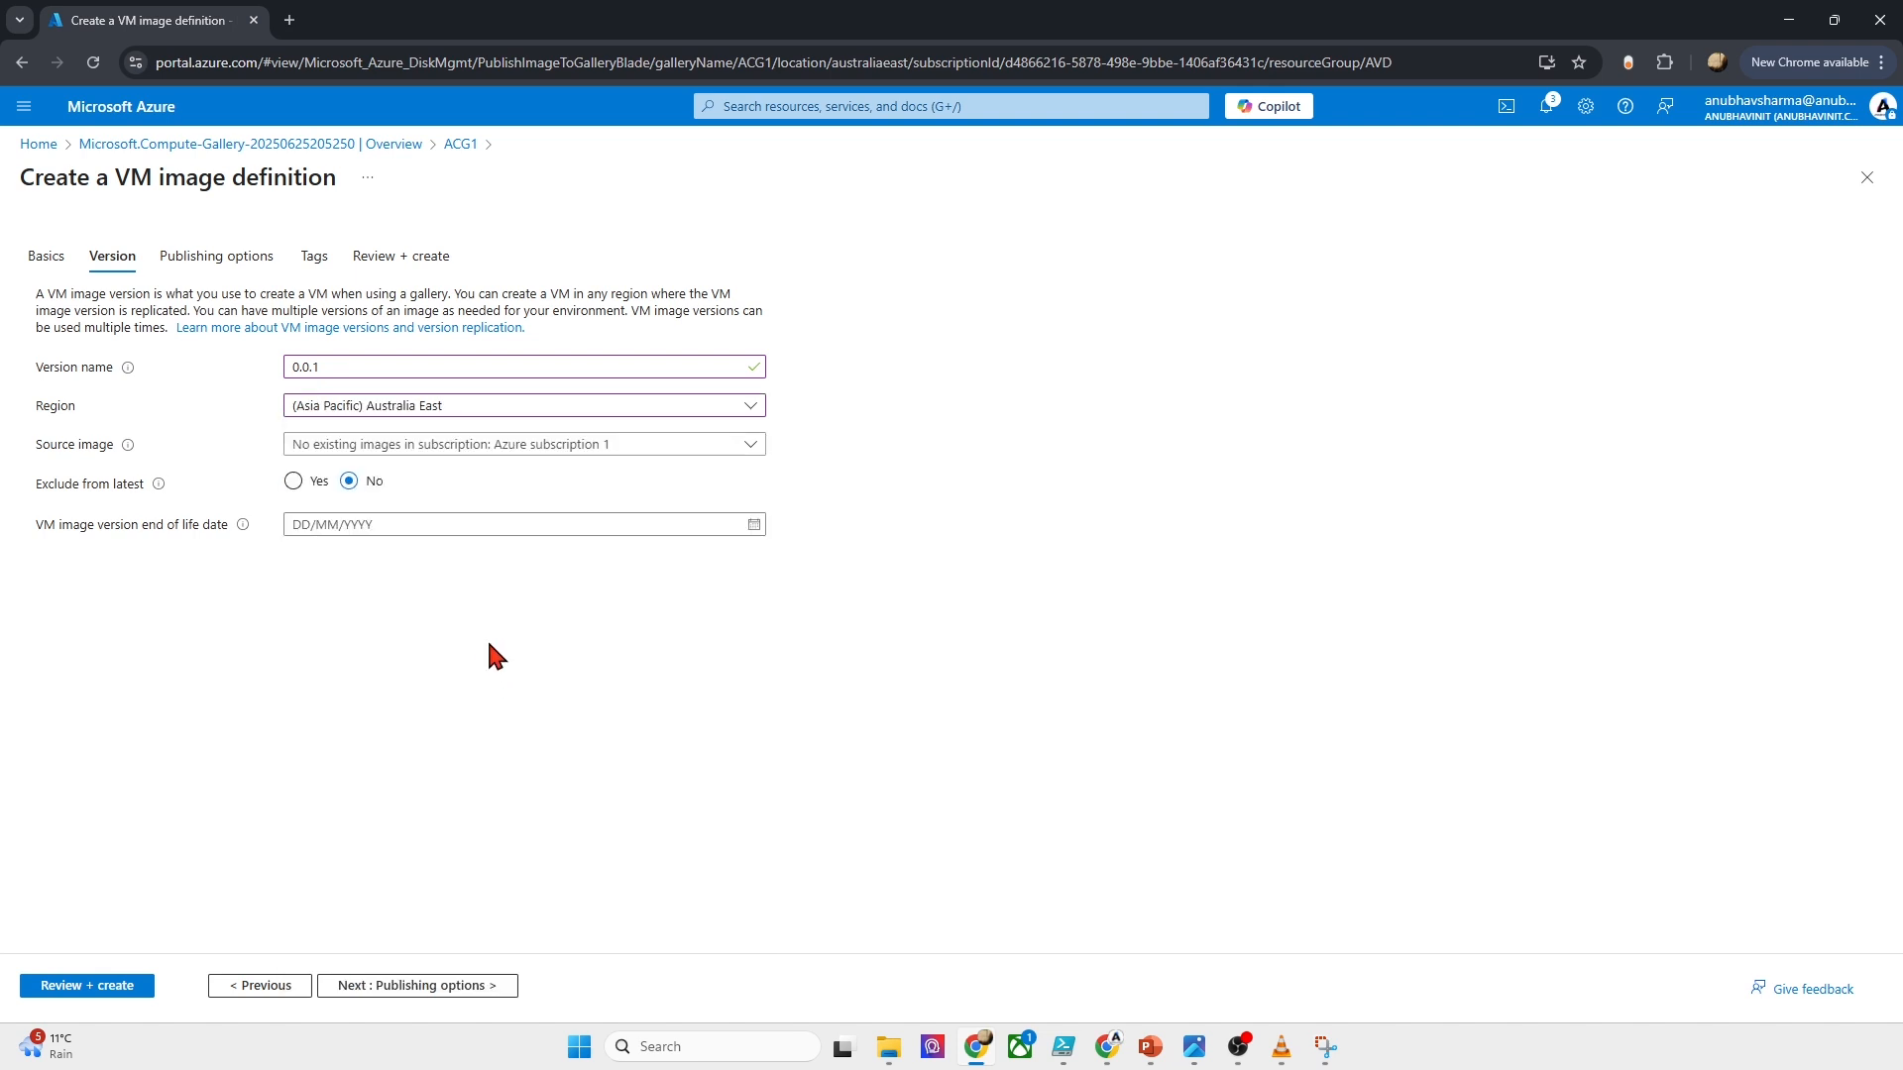
{"action": "left_click", "coordinate": [416, 990]}
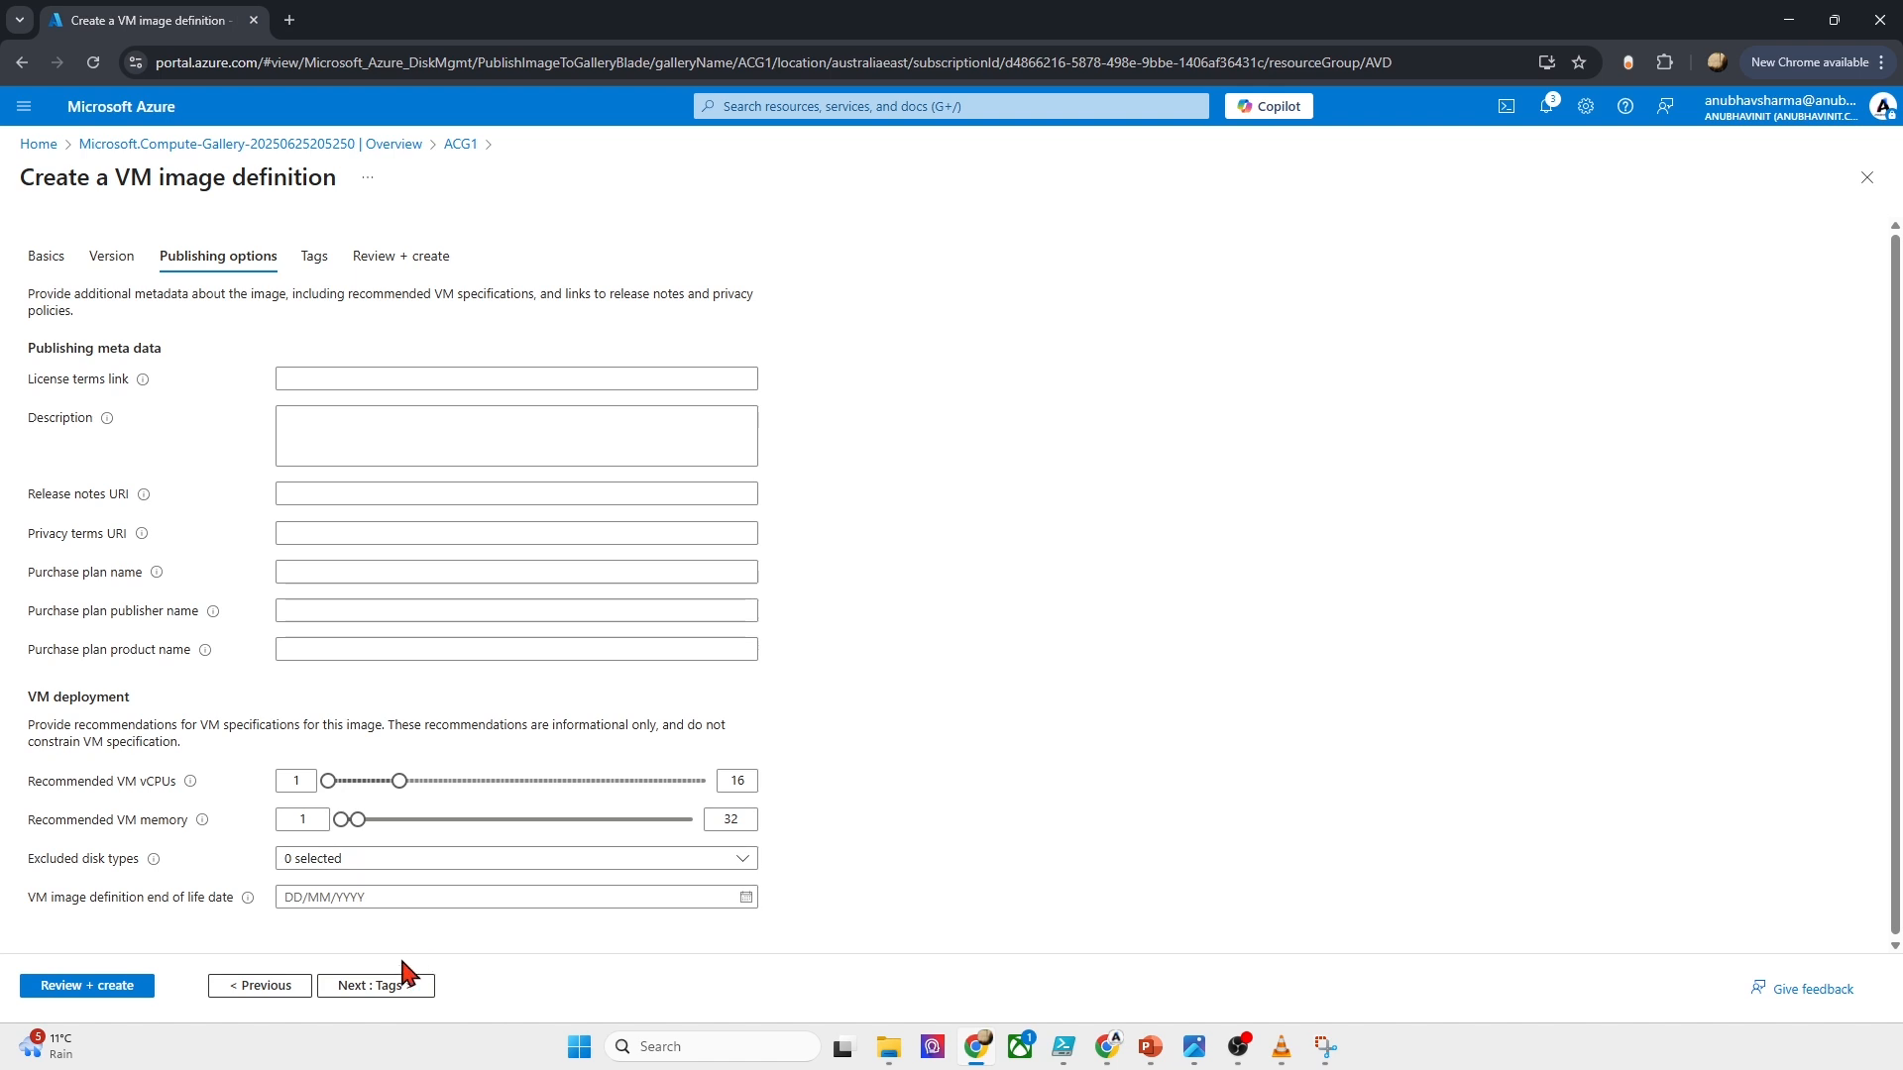
Step: Leave the publishing options and tags at their defaults and create the VM image definition
{"action": "left_click", "coordinate": [389, 985]}
{"action": "left_click", "coordinate": [449, 984]}
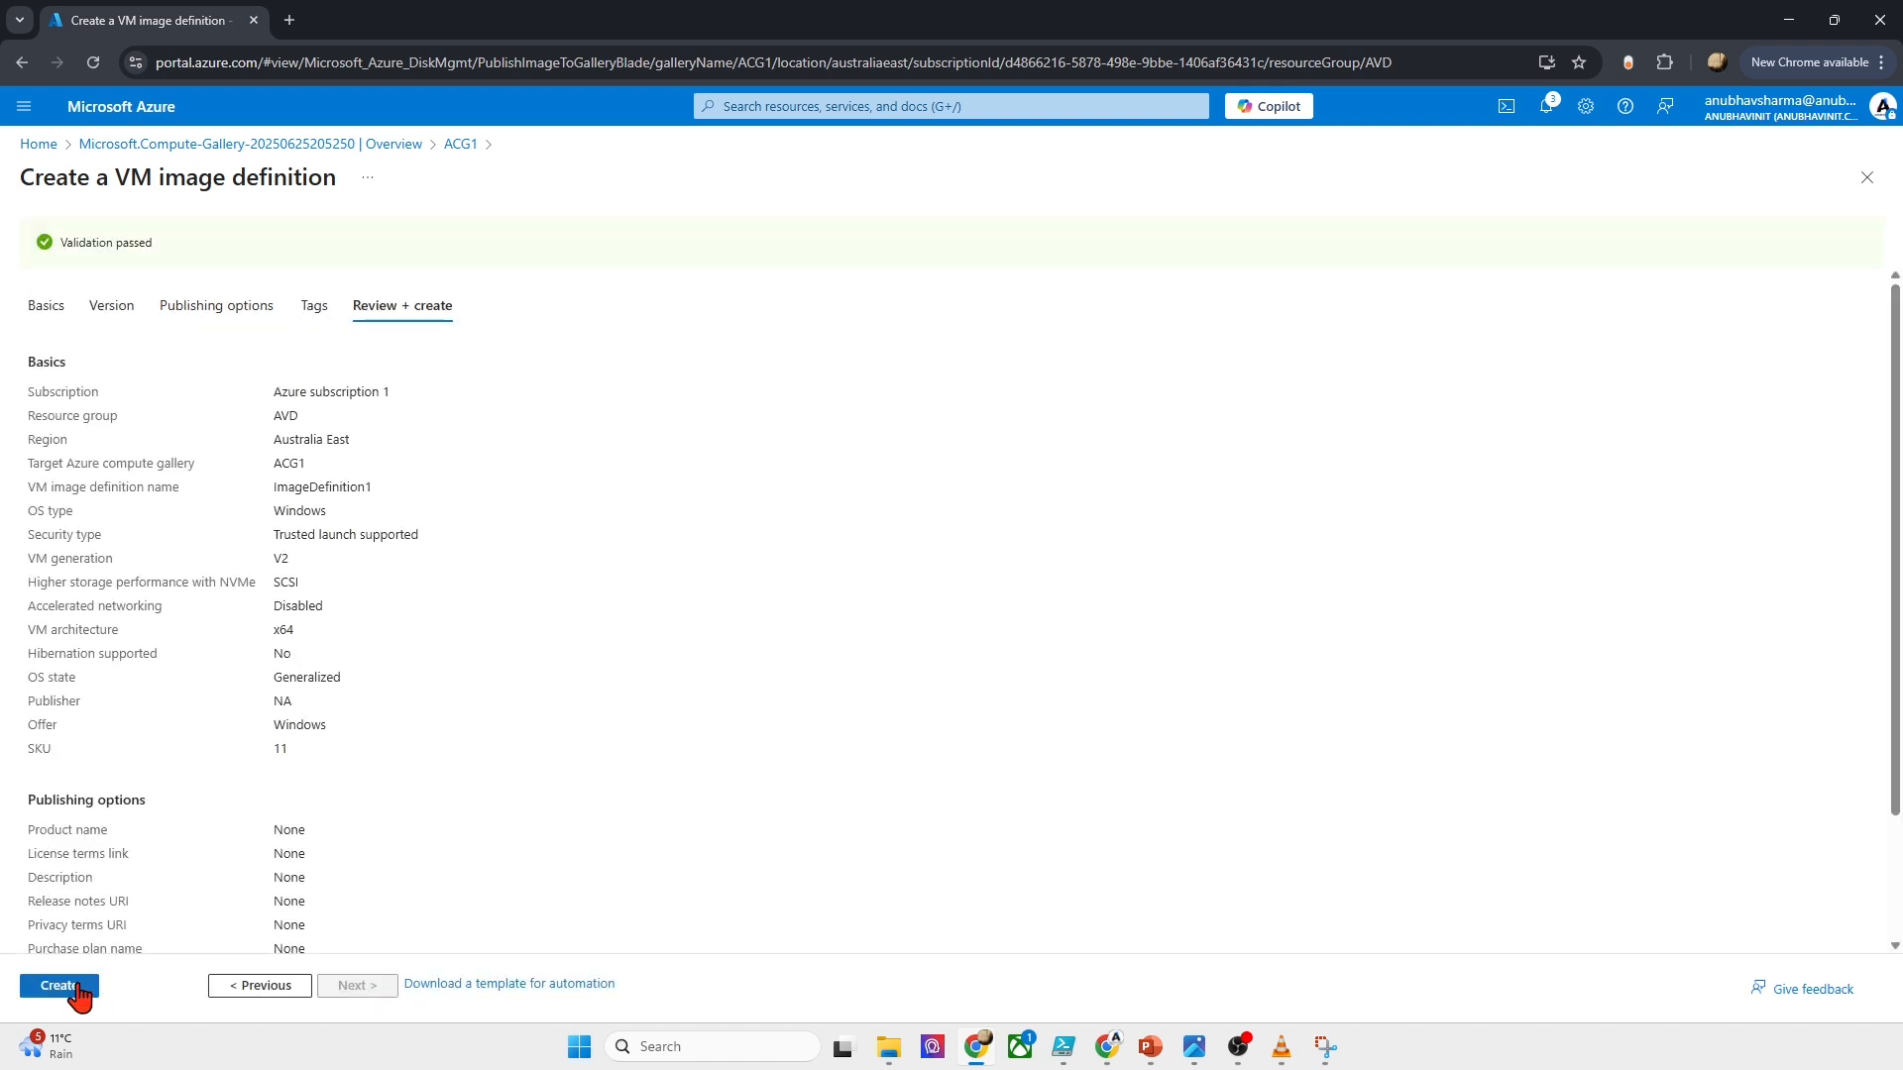
{"action": "left_click", "coordinate": [78, 985]}
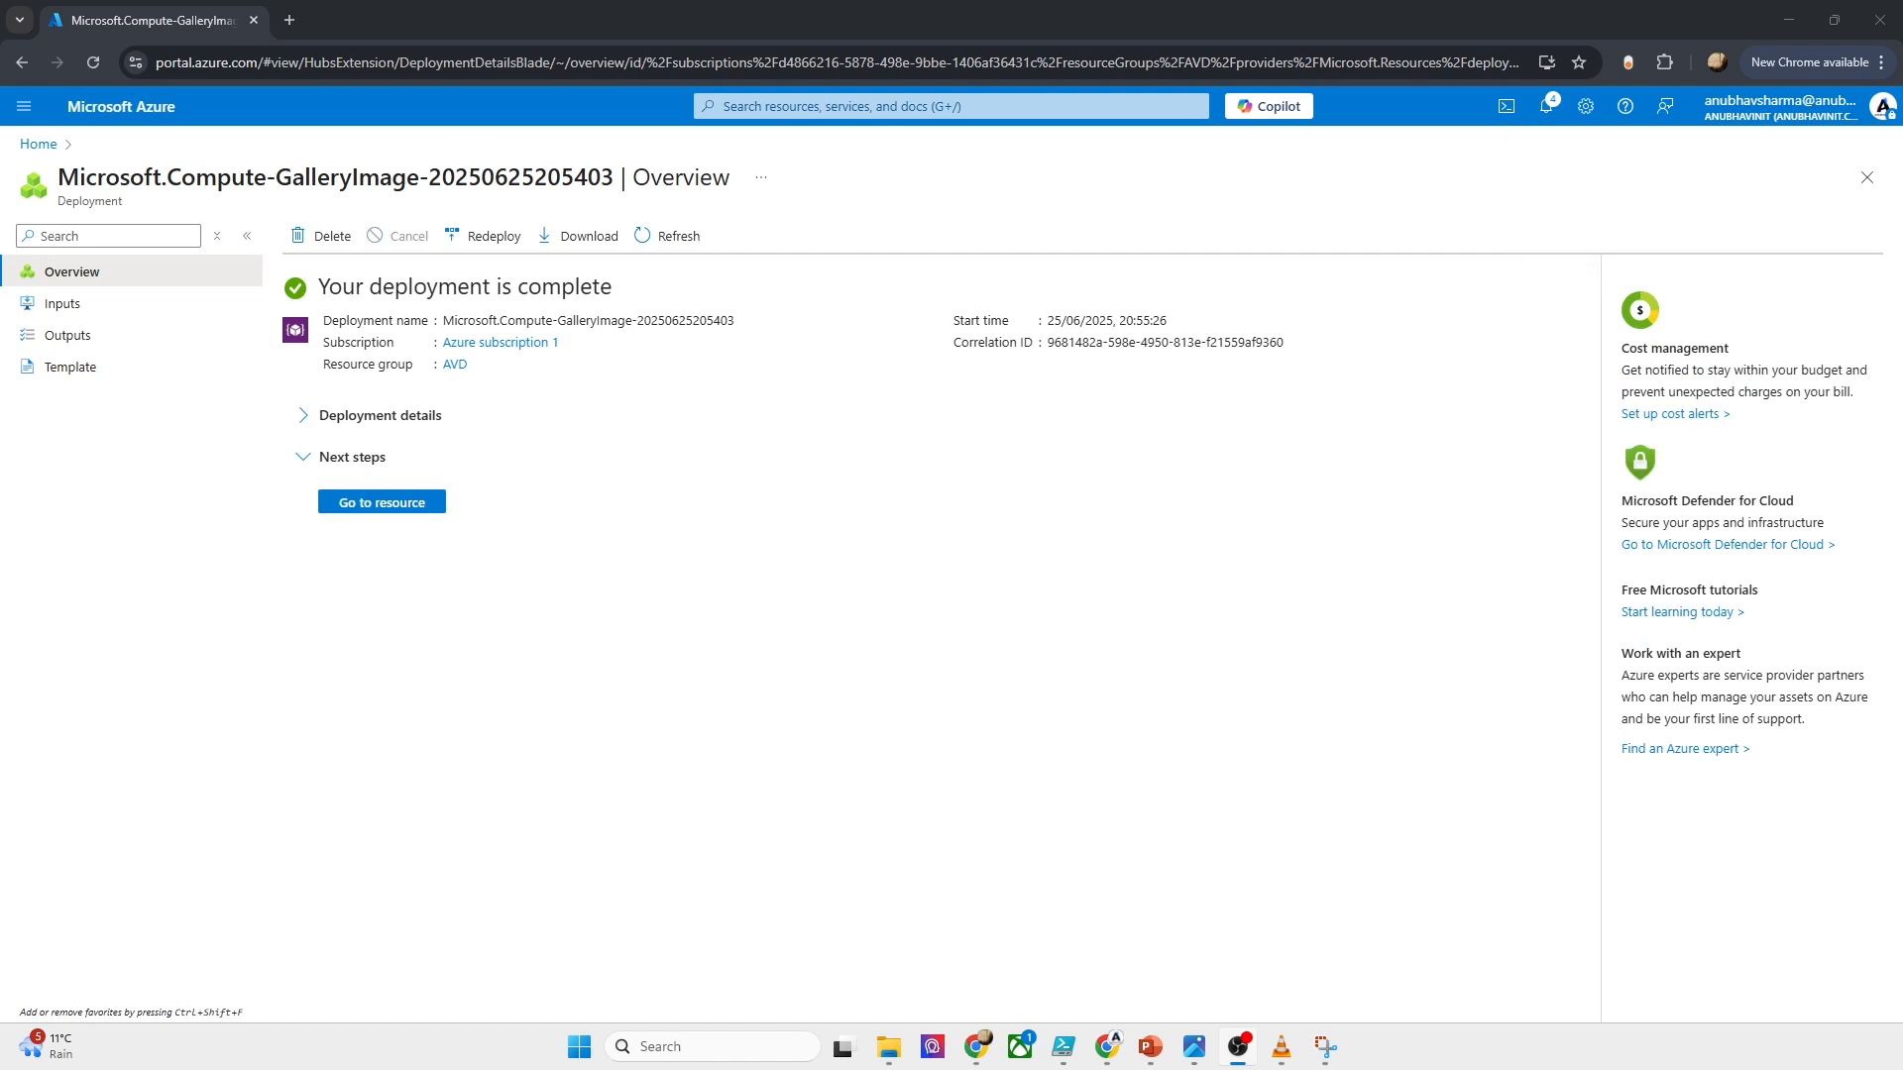
Step: Go to the custom image templates of Azure Virtual Desktop and start creating a custom image template
{"action": "left_click", "coordinate": [39, 143]}
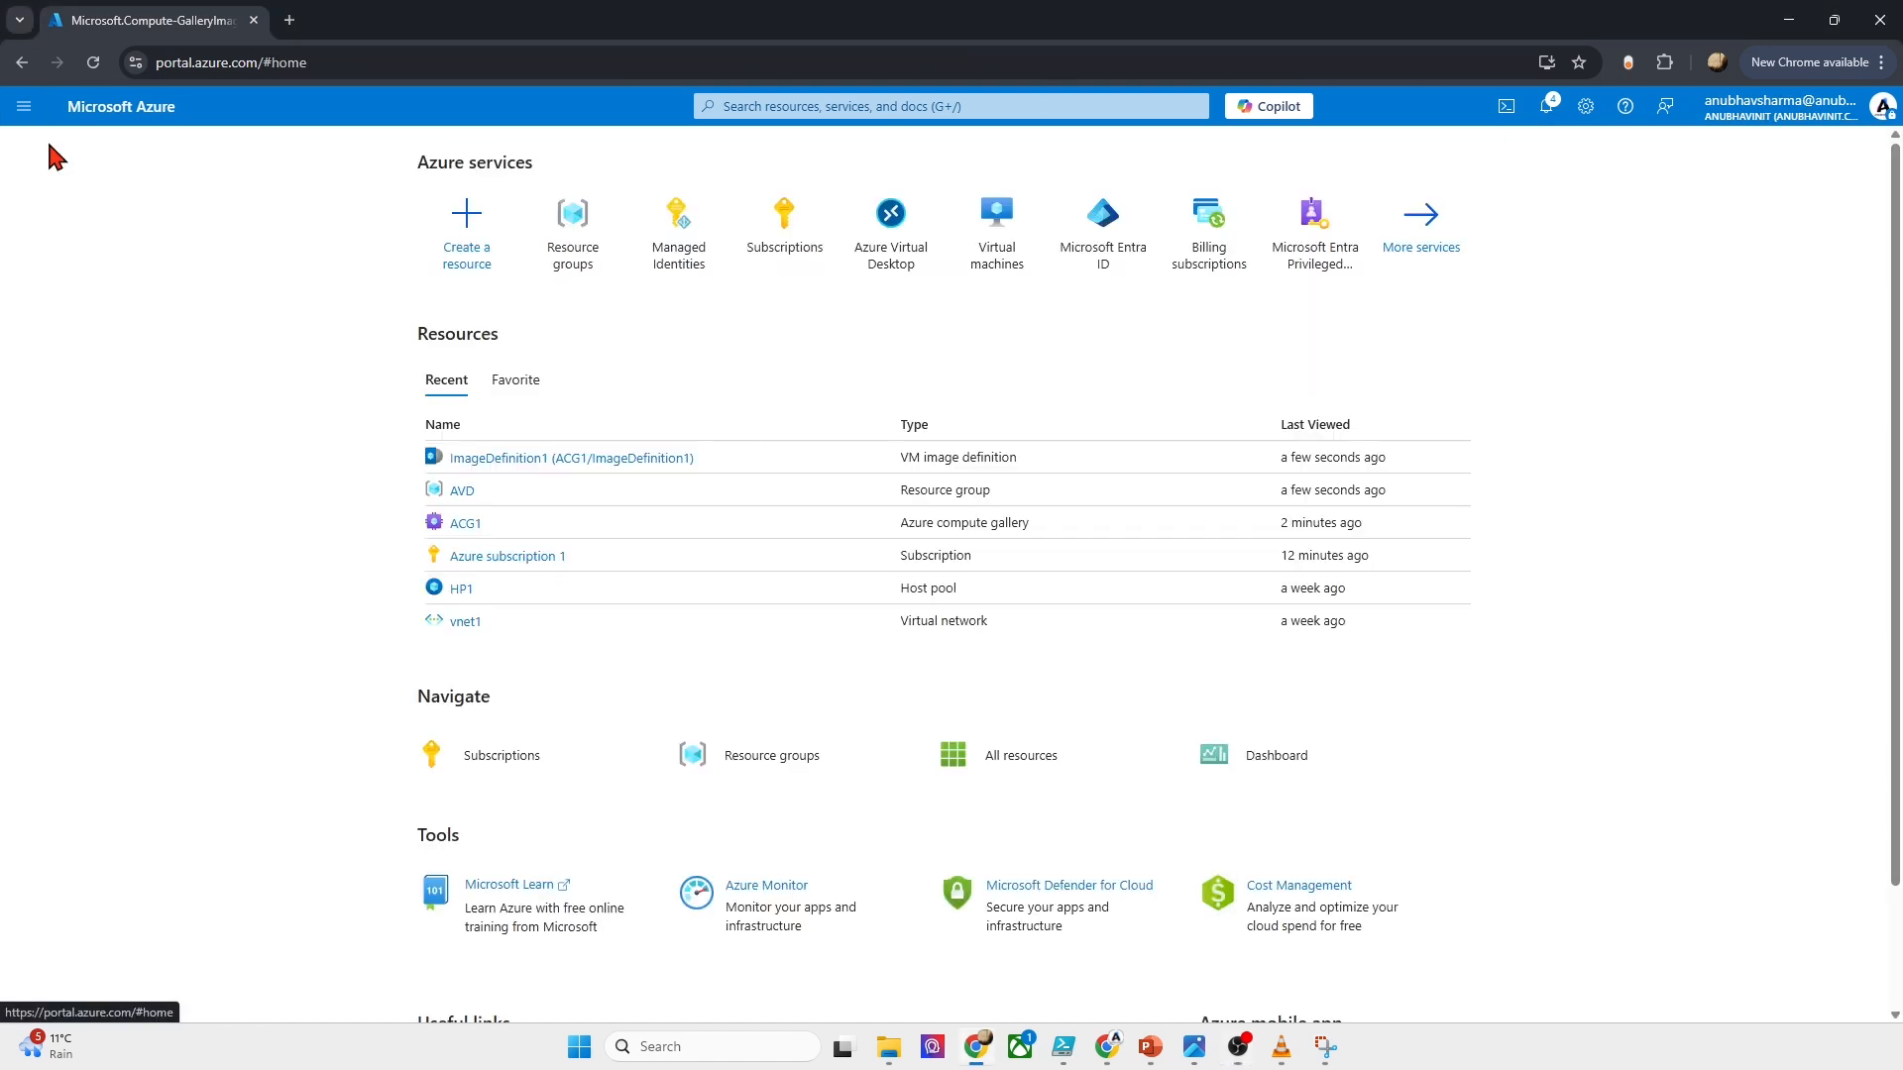
{"action": "left_click", "coordinate": [891, 233]}
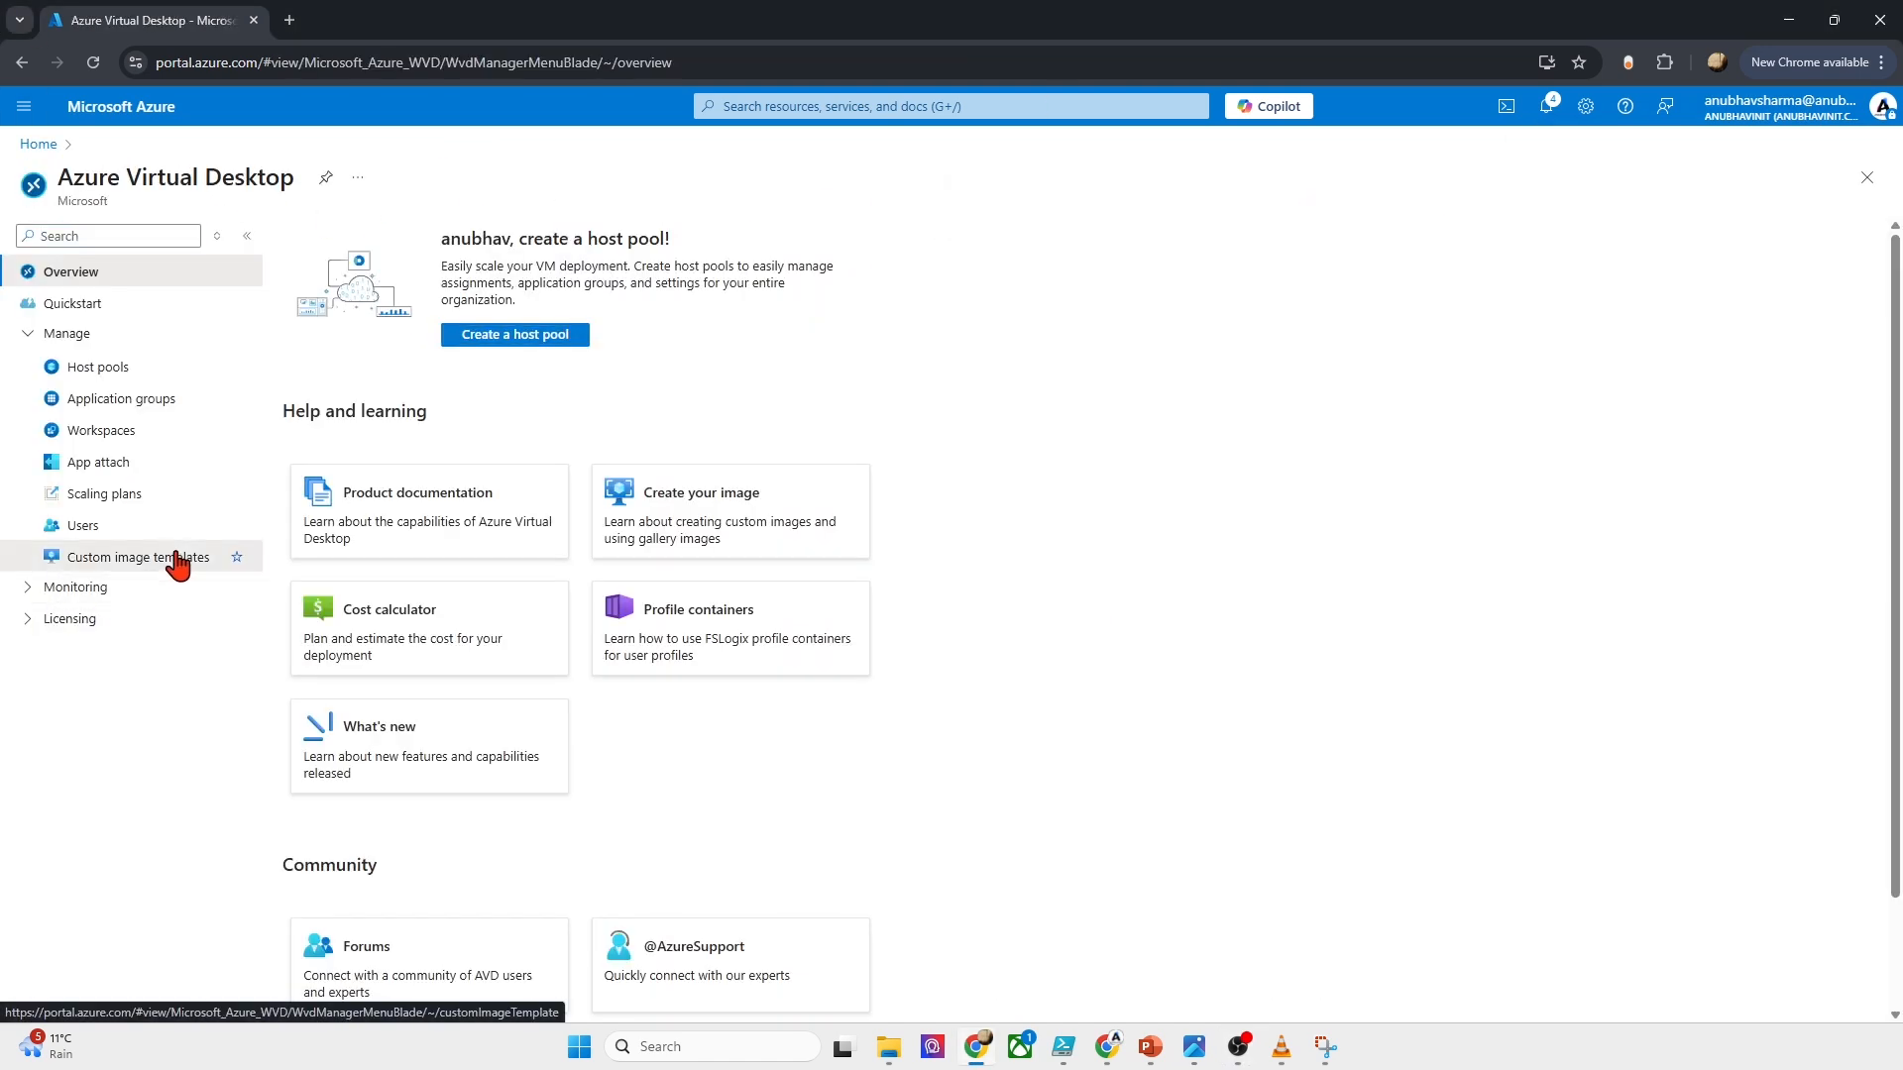
{"action": "left_click", "coordinate": [230, 557]}
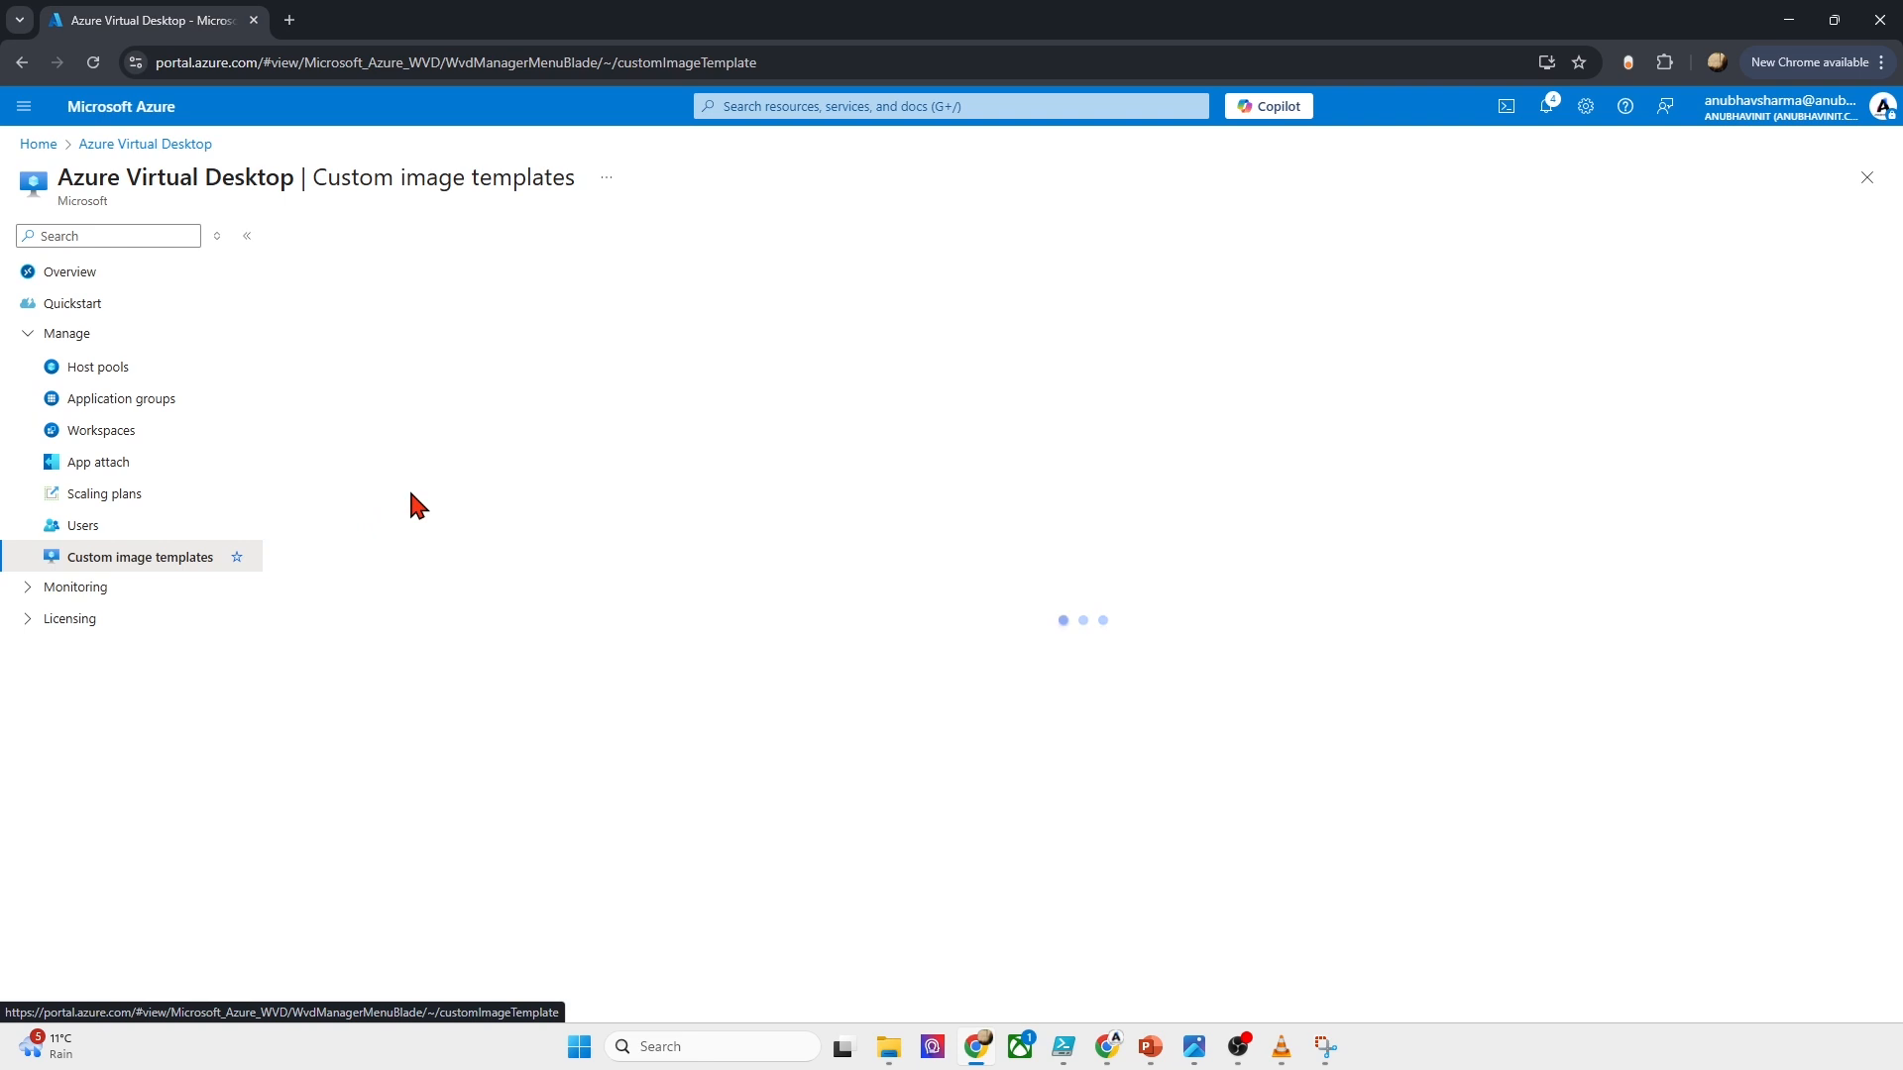
{"action": "left_click", "coordinate": [385, 245]}
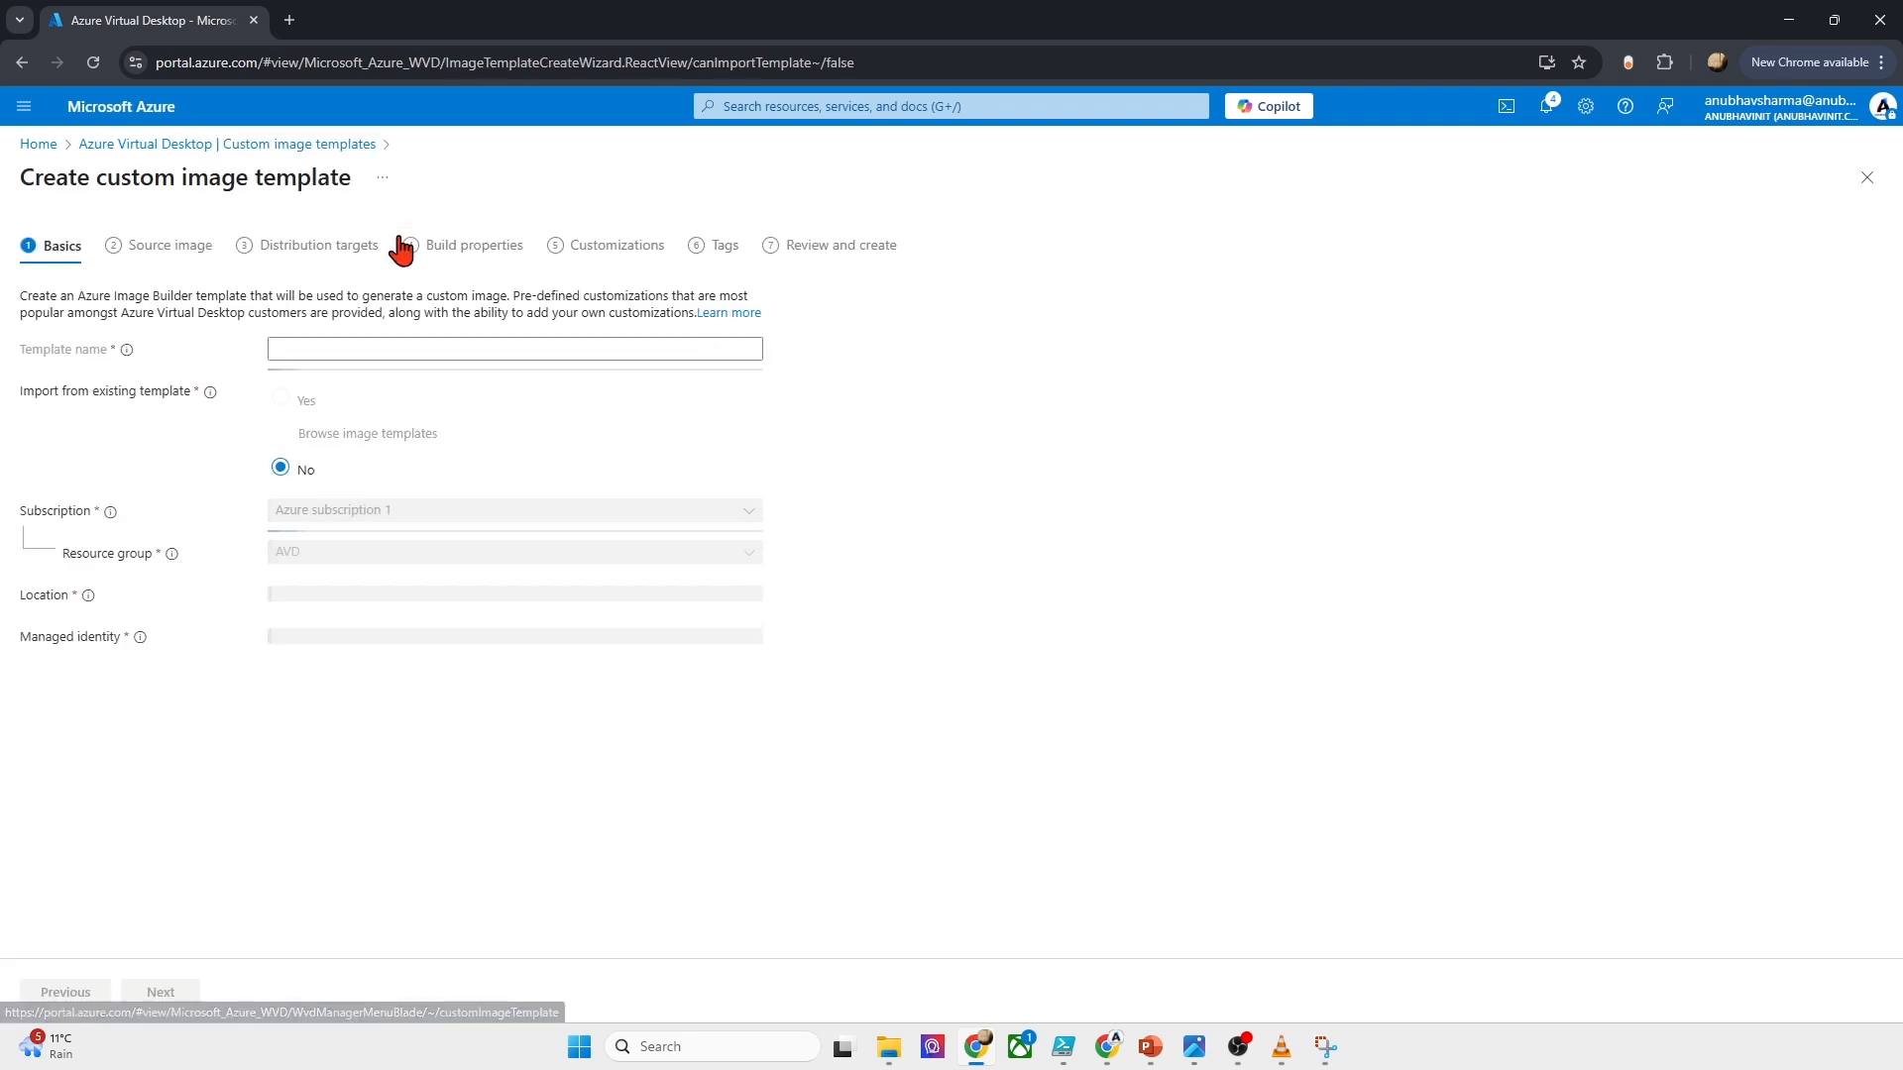
Step: Name the template Temp1, set its location to Australia East and managed identity to ManagedIDAVD, and continue to the source image
{"action": "left_click", "coordinate": [368, 345]}
{"action": "type", "text": "T"}
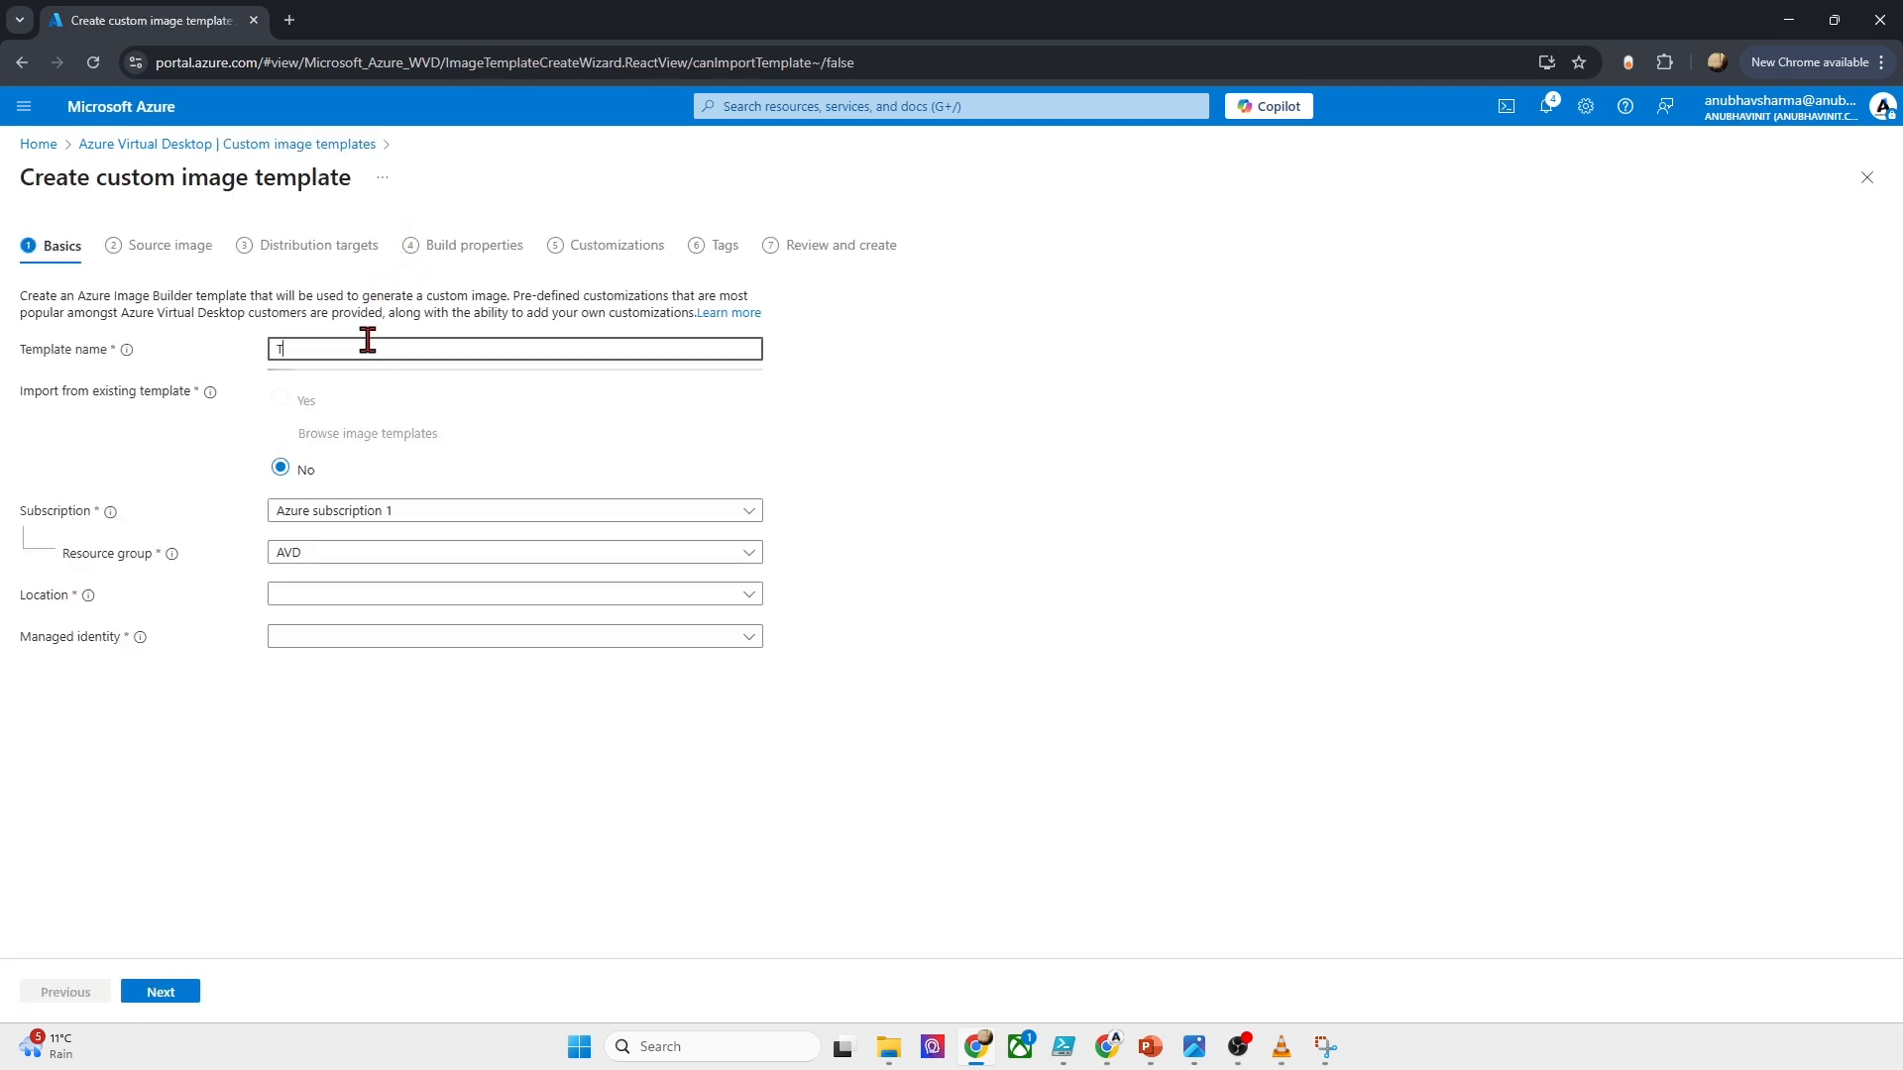
{"action": "type", "text": "emp1"}
{"action": "left_click", "coordinate": [1070, 500]}
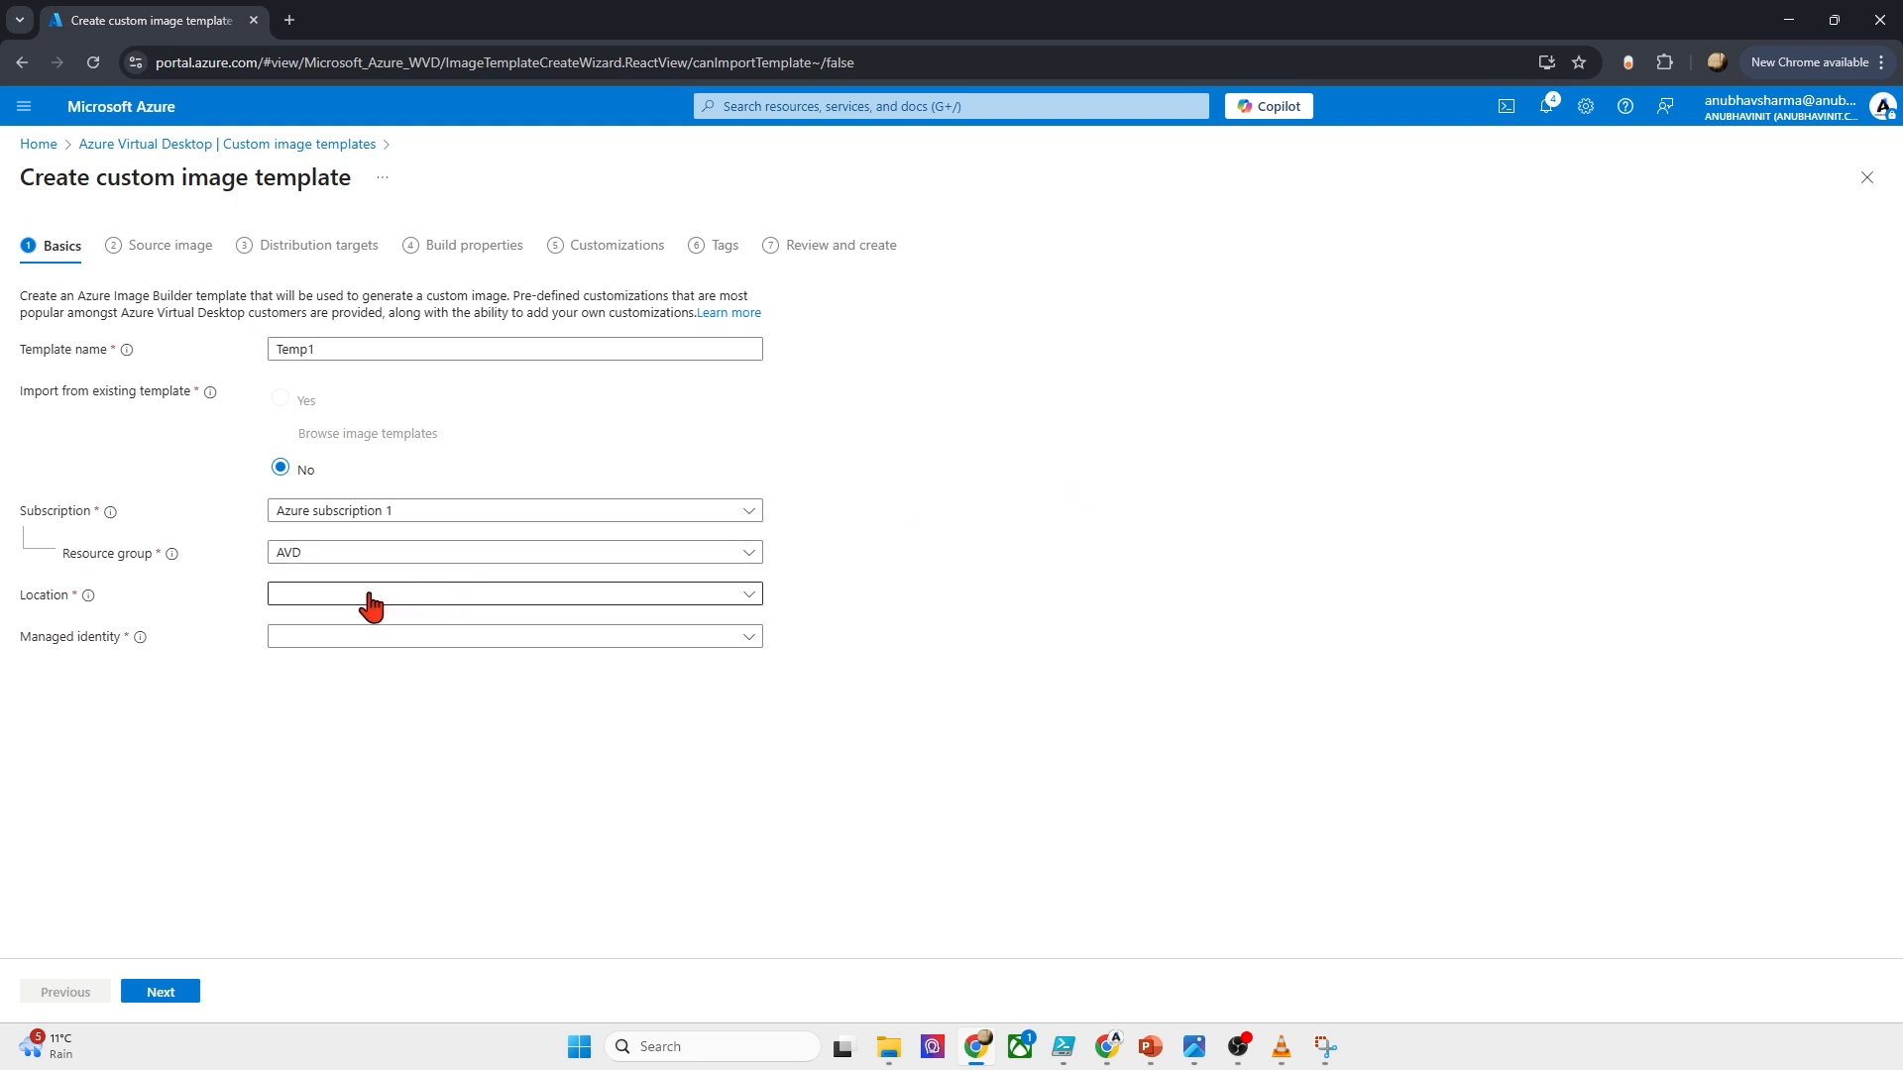
{"action": "left_click", "coordinate": [316, 594]}
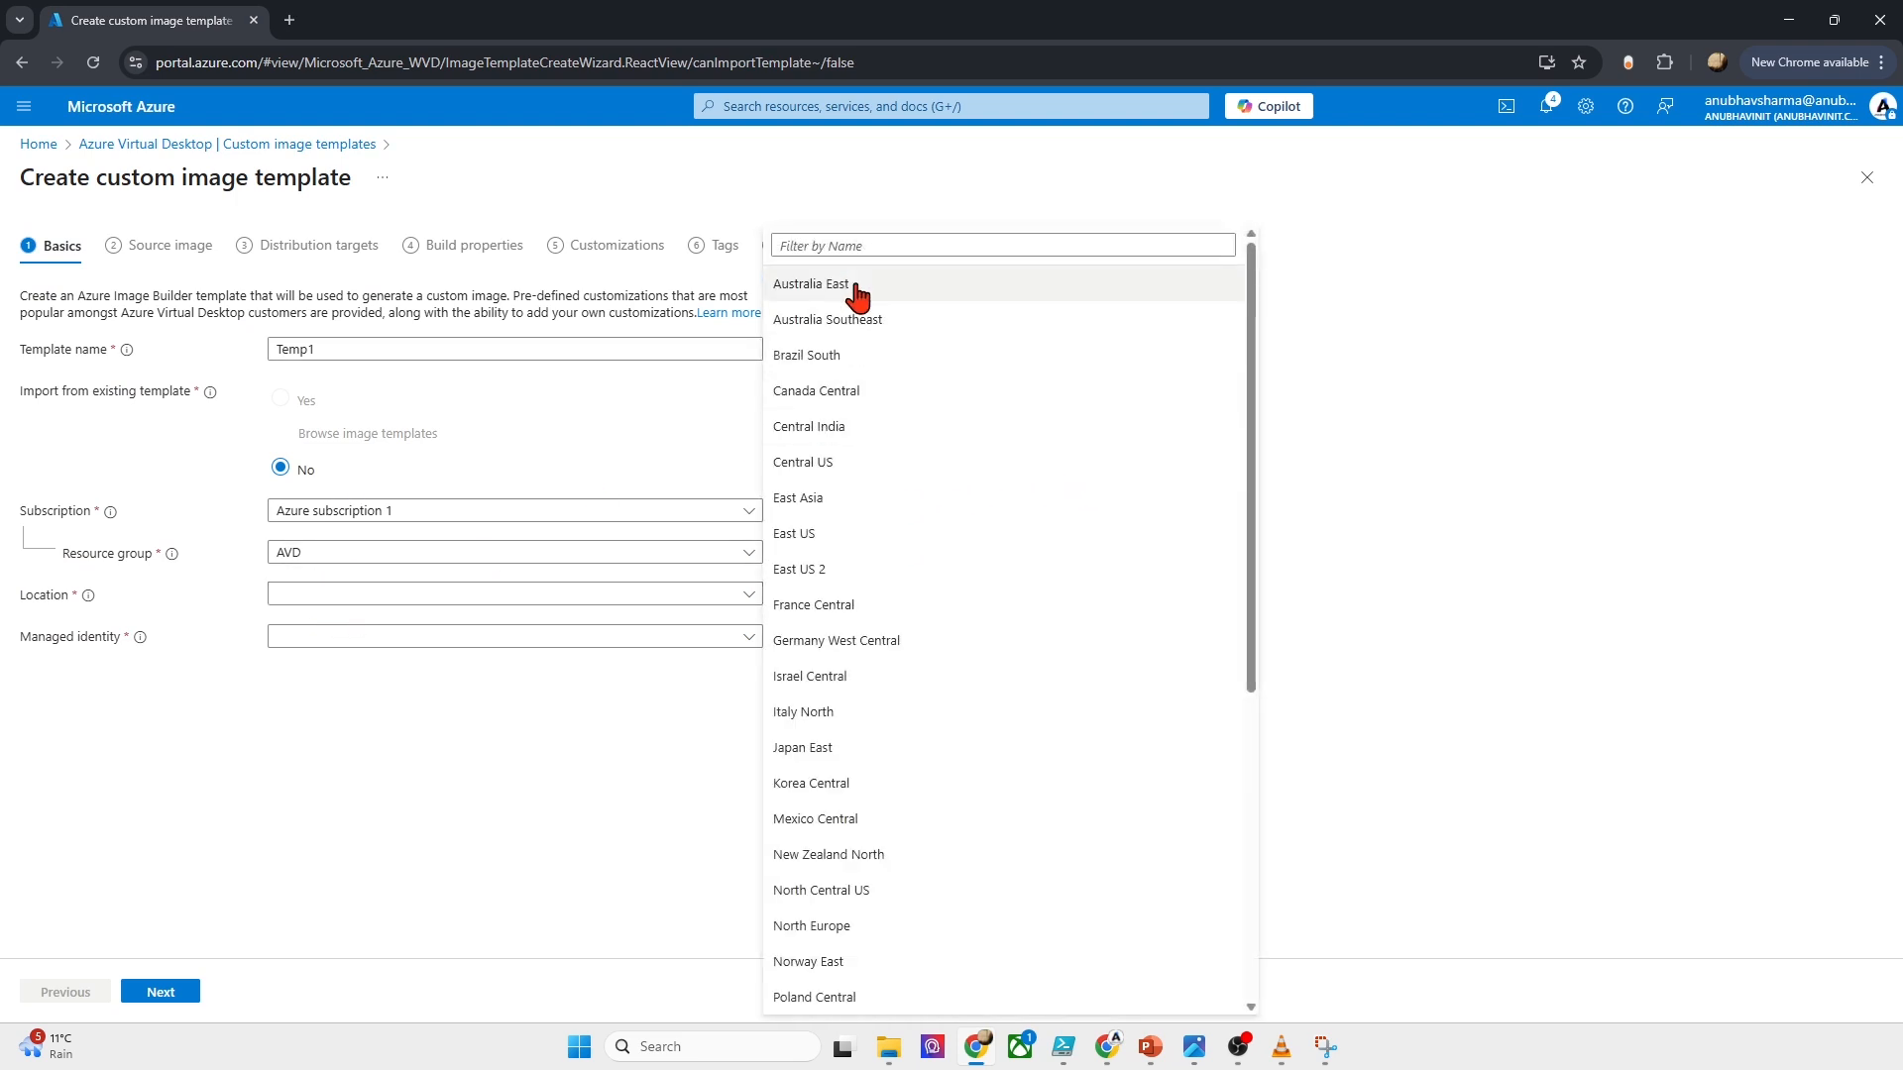
{"action": "left_click", "coordinate": [808, 285]}
{"action": "left_click", "coordinate": [429, 637]}
{"action": "left_click", "coordinate": [359, 700]}
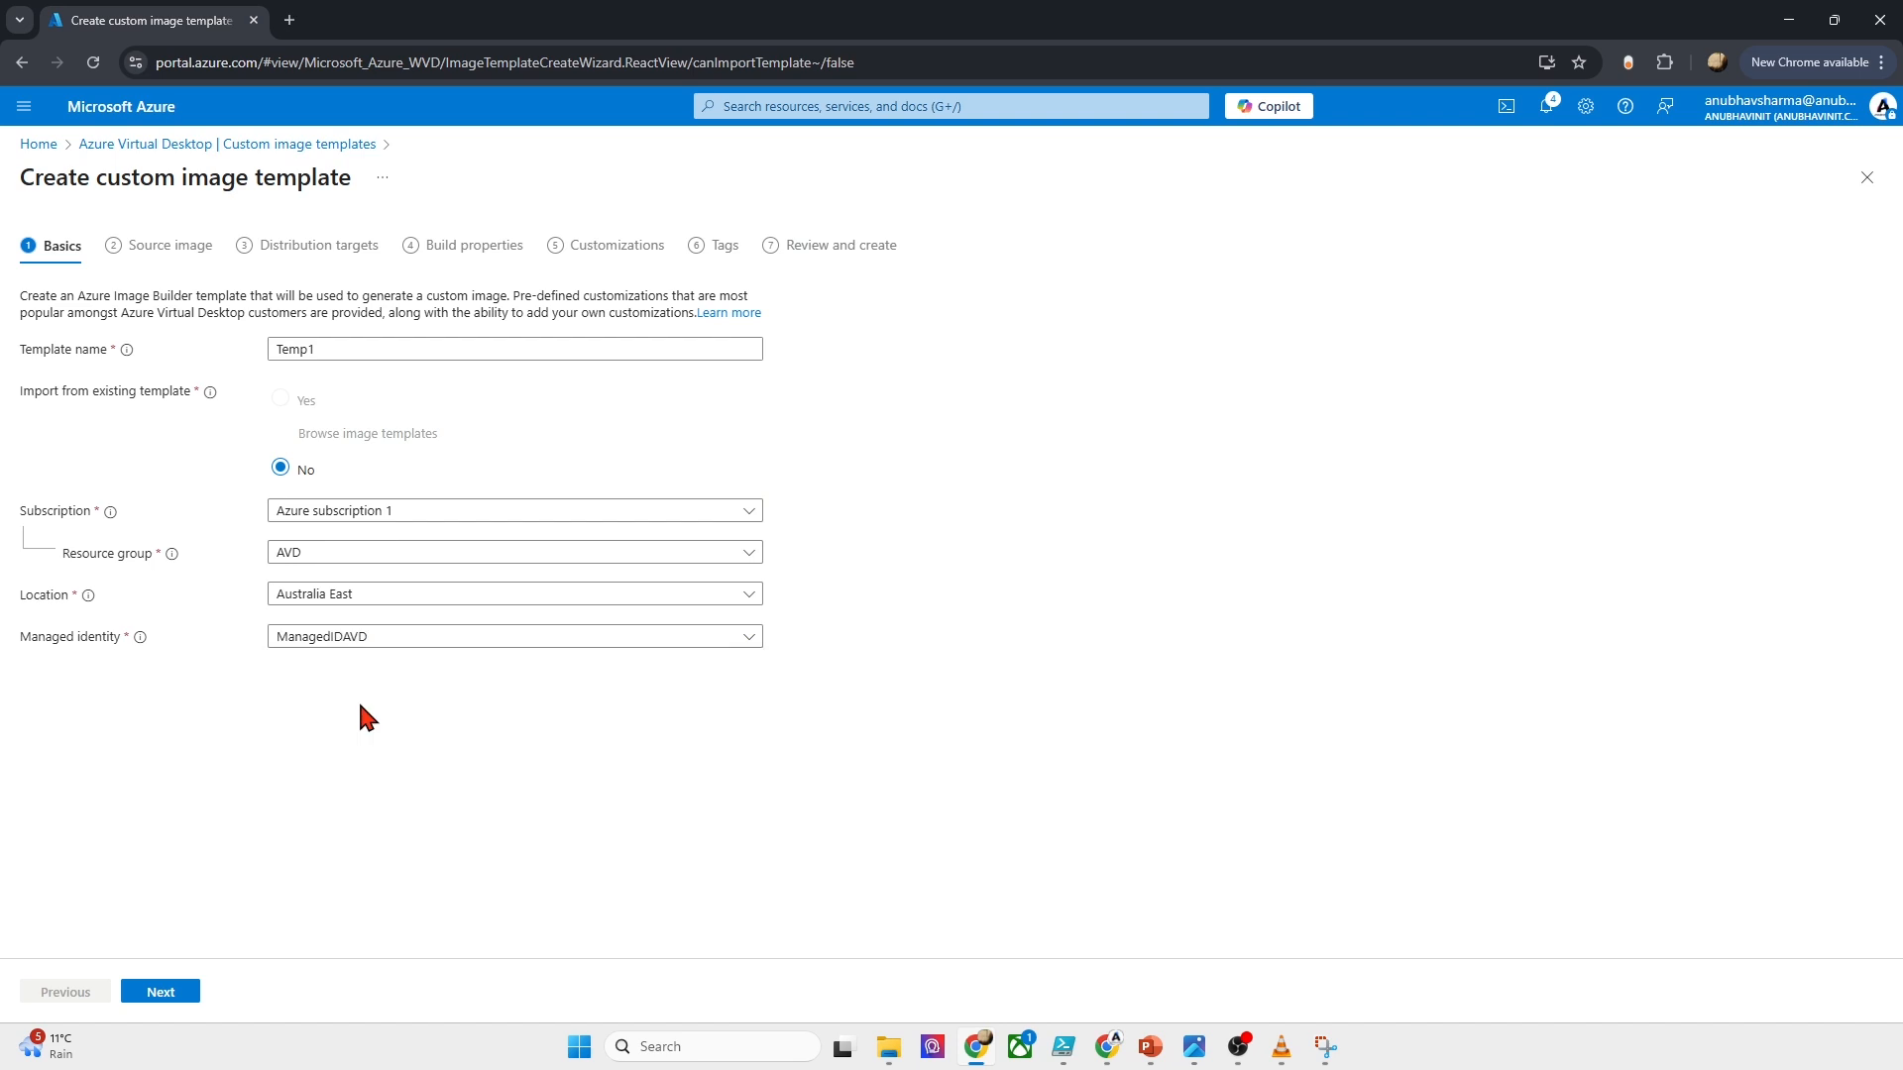
{"action": "left_click", "coordinate": [178, 992]}
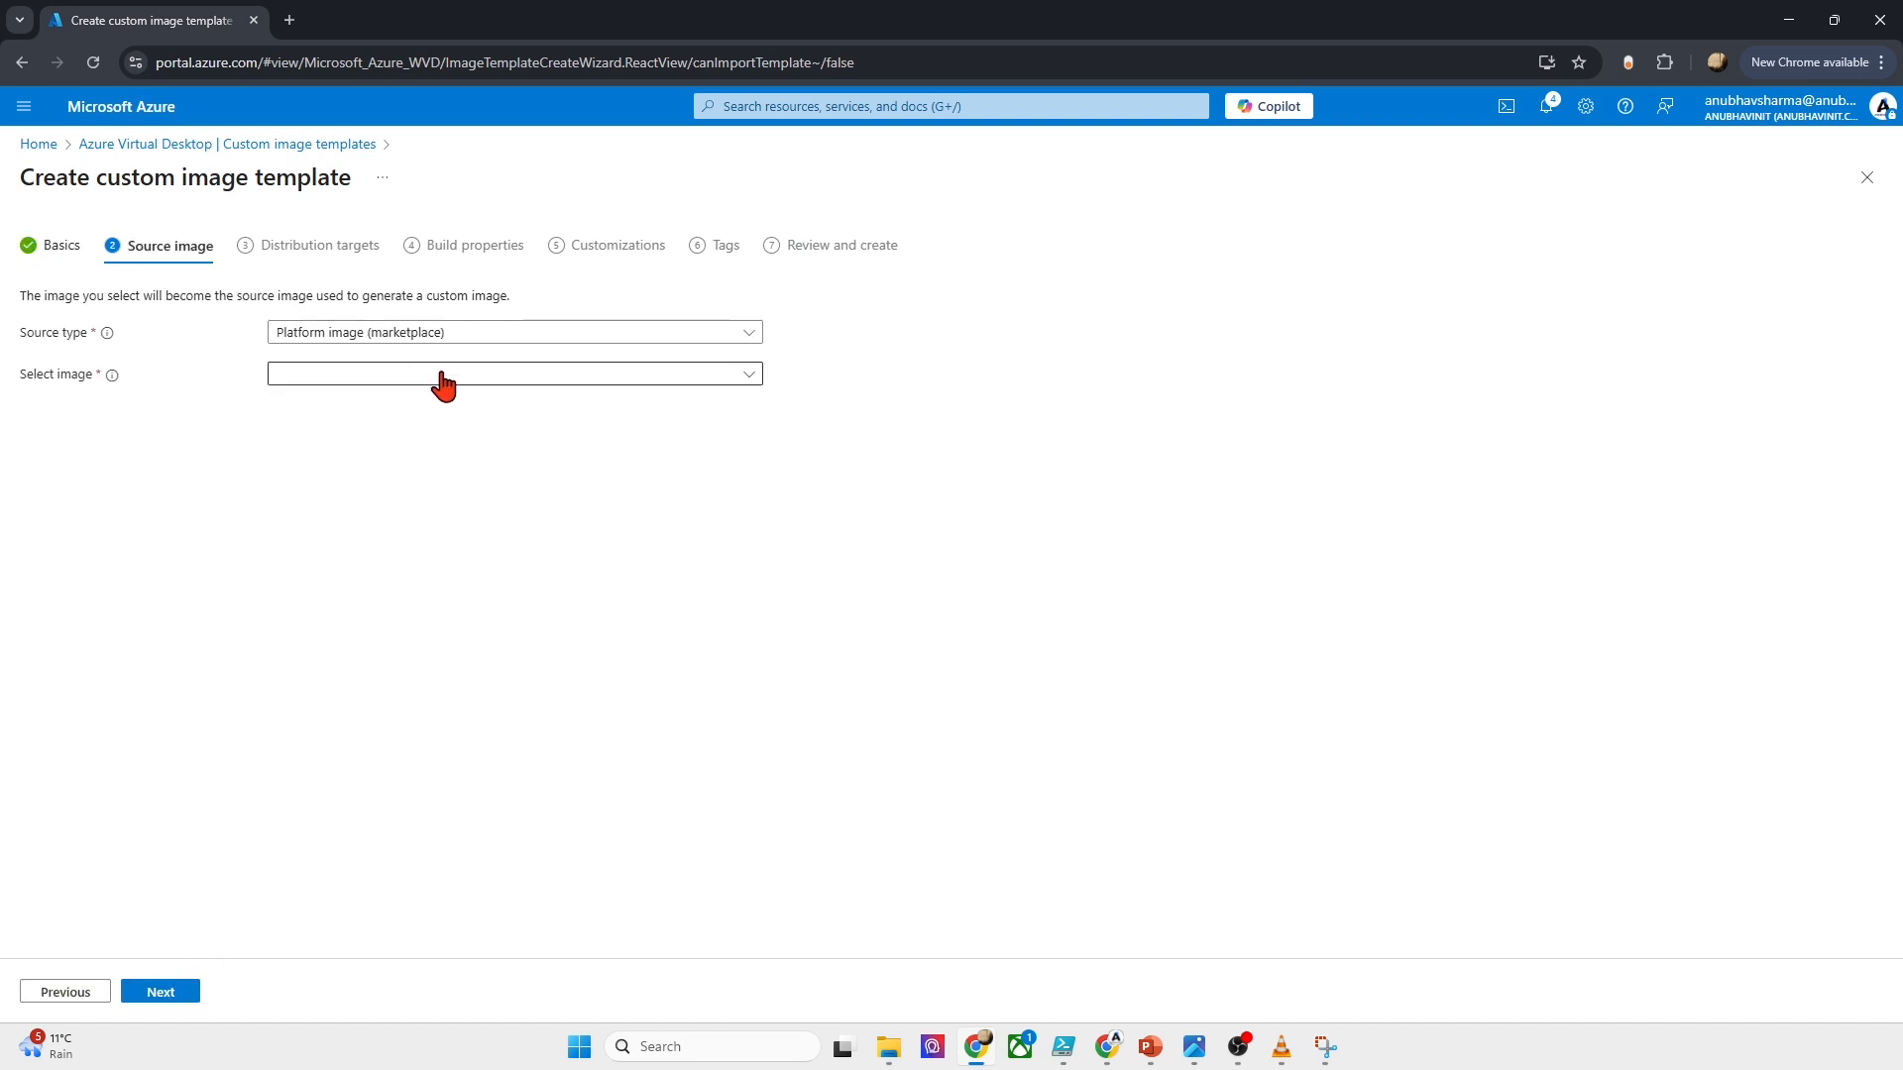
Step: Choose the platform image Windows 11 Enterprise multi-session, Version 24H2 as the source and continue to the distribution targets
{"action": "left_click", "coordinate": [593, 377]}
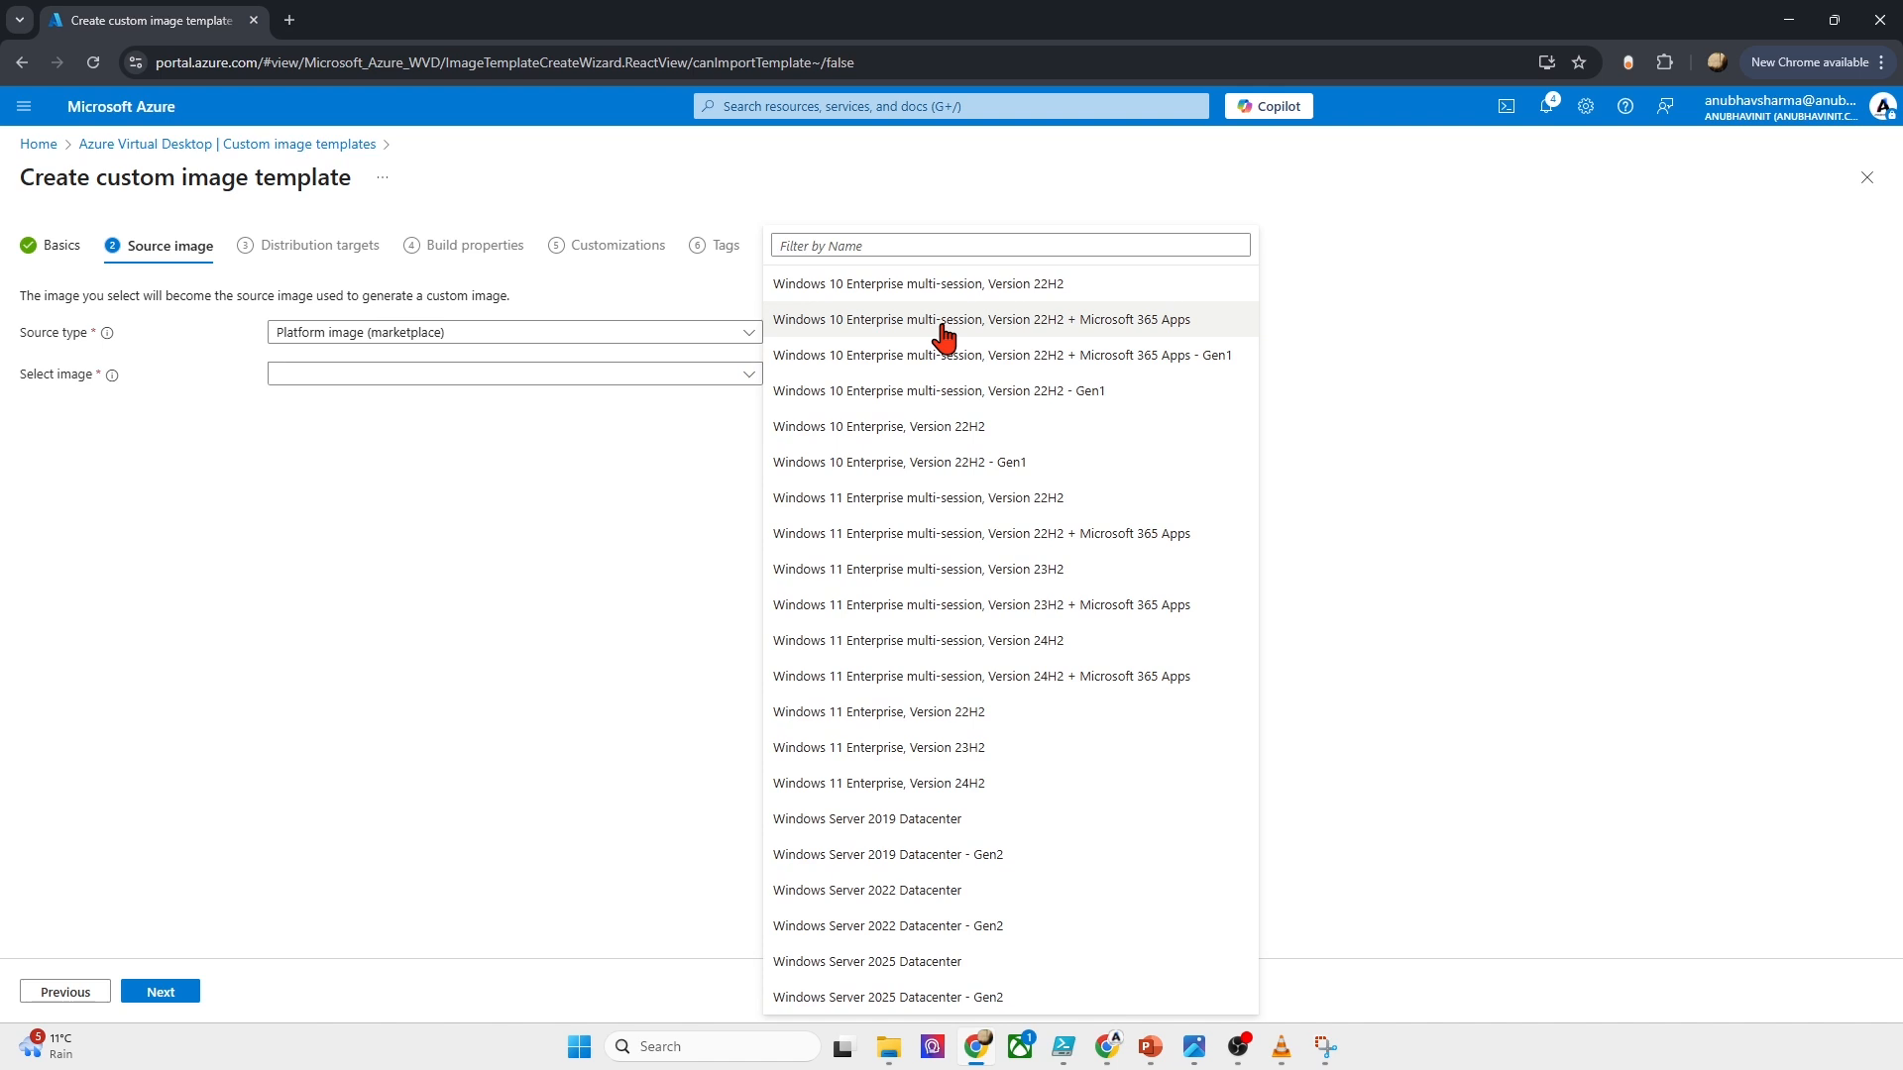
{"action": "left_click", "coordinate": [930, 642]}
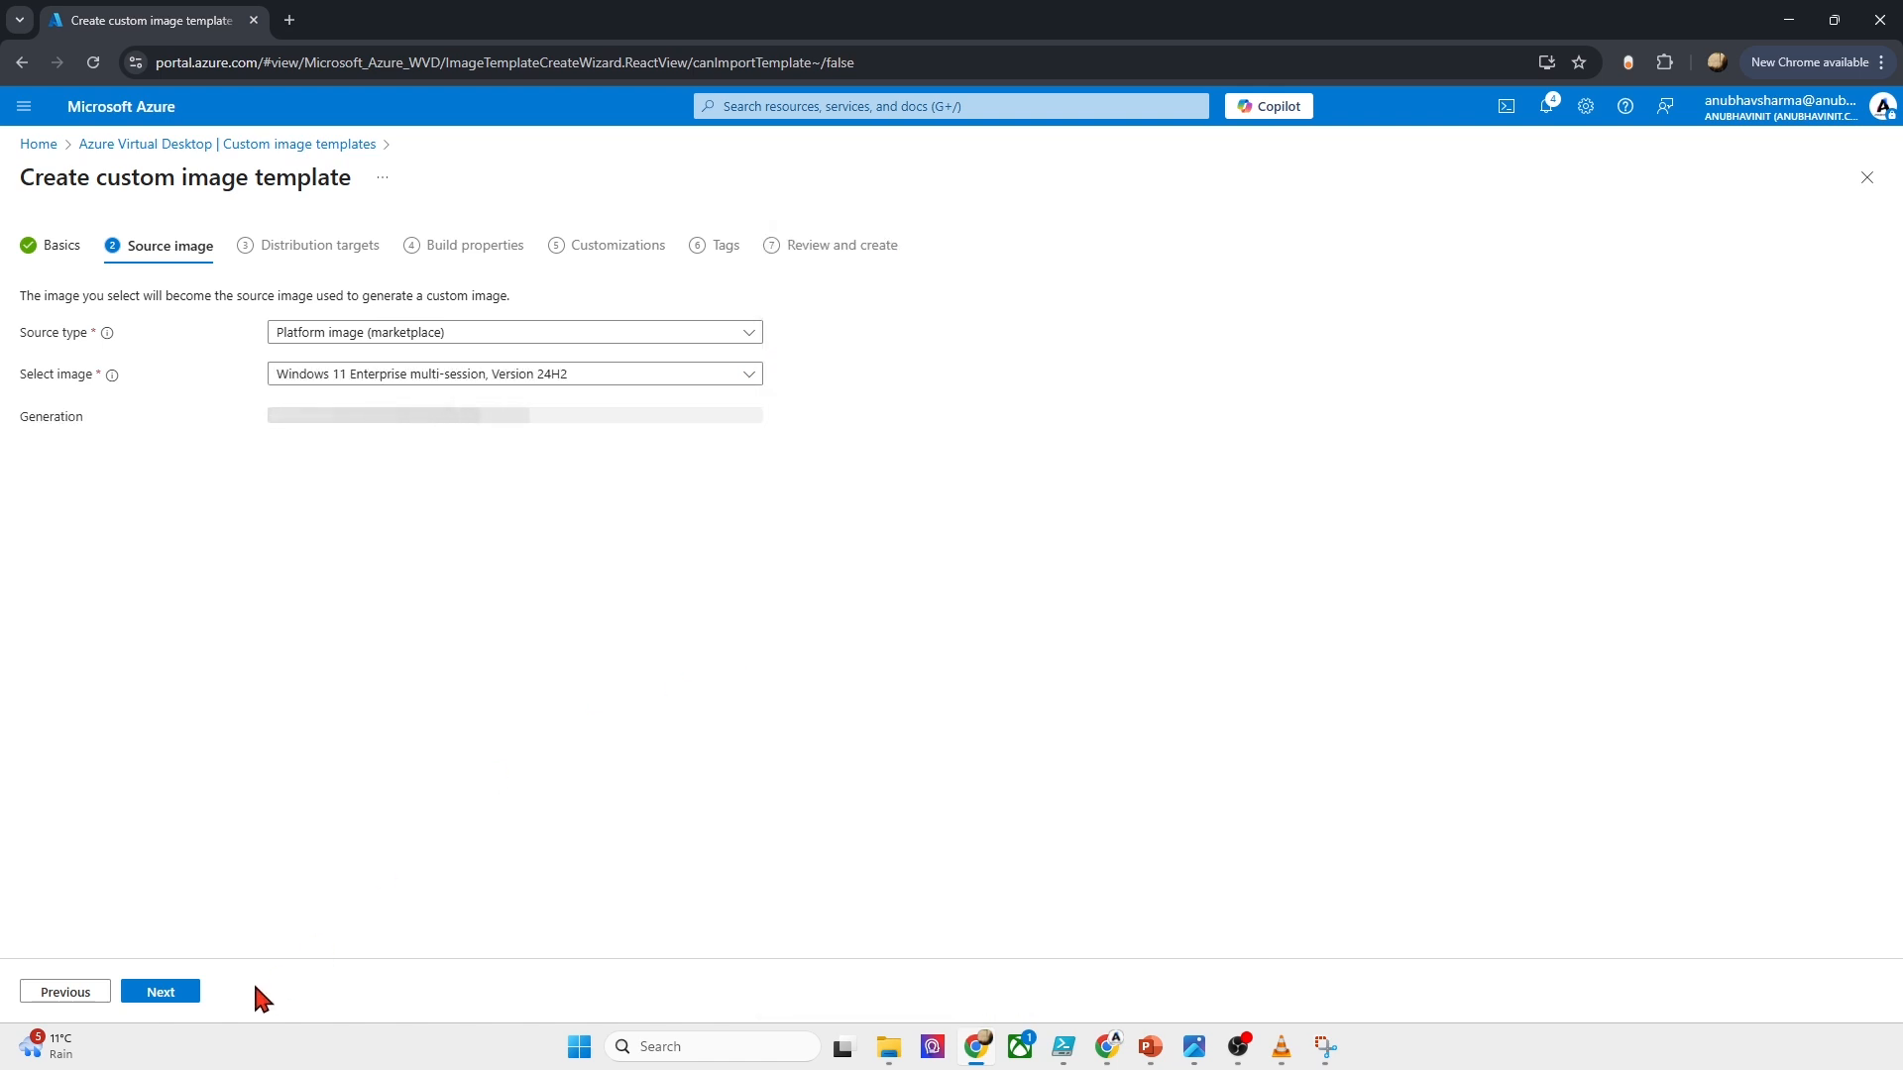
{"action": "left_click", "coordinate": [156, 991]}
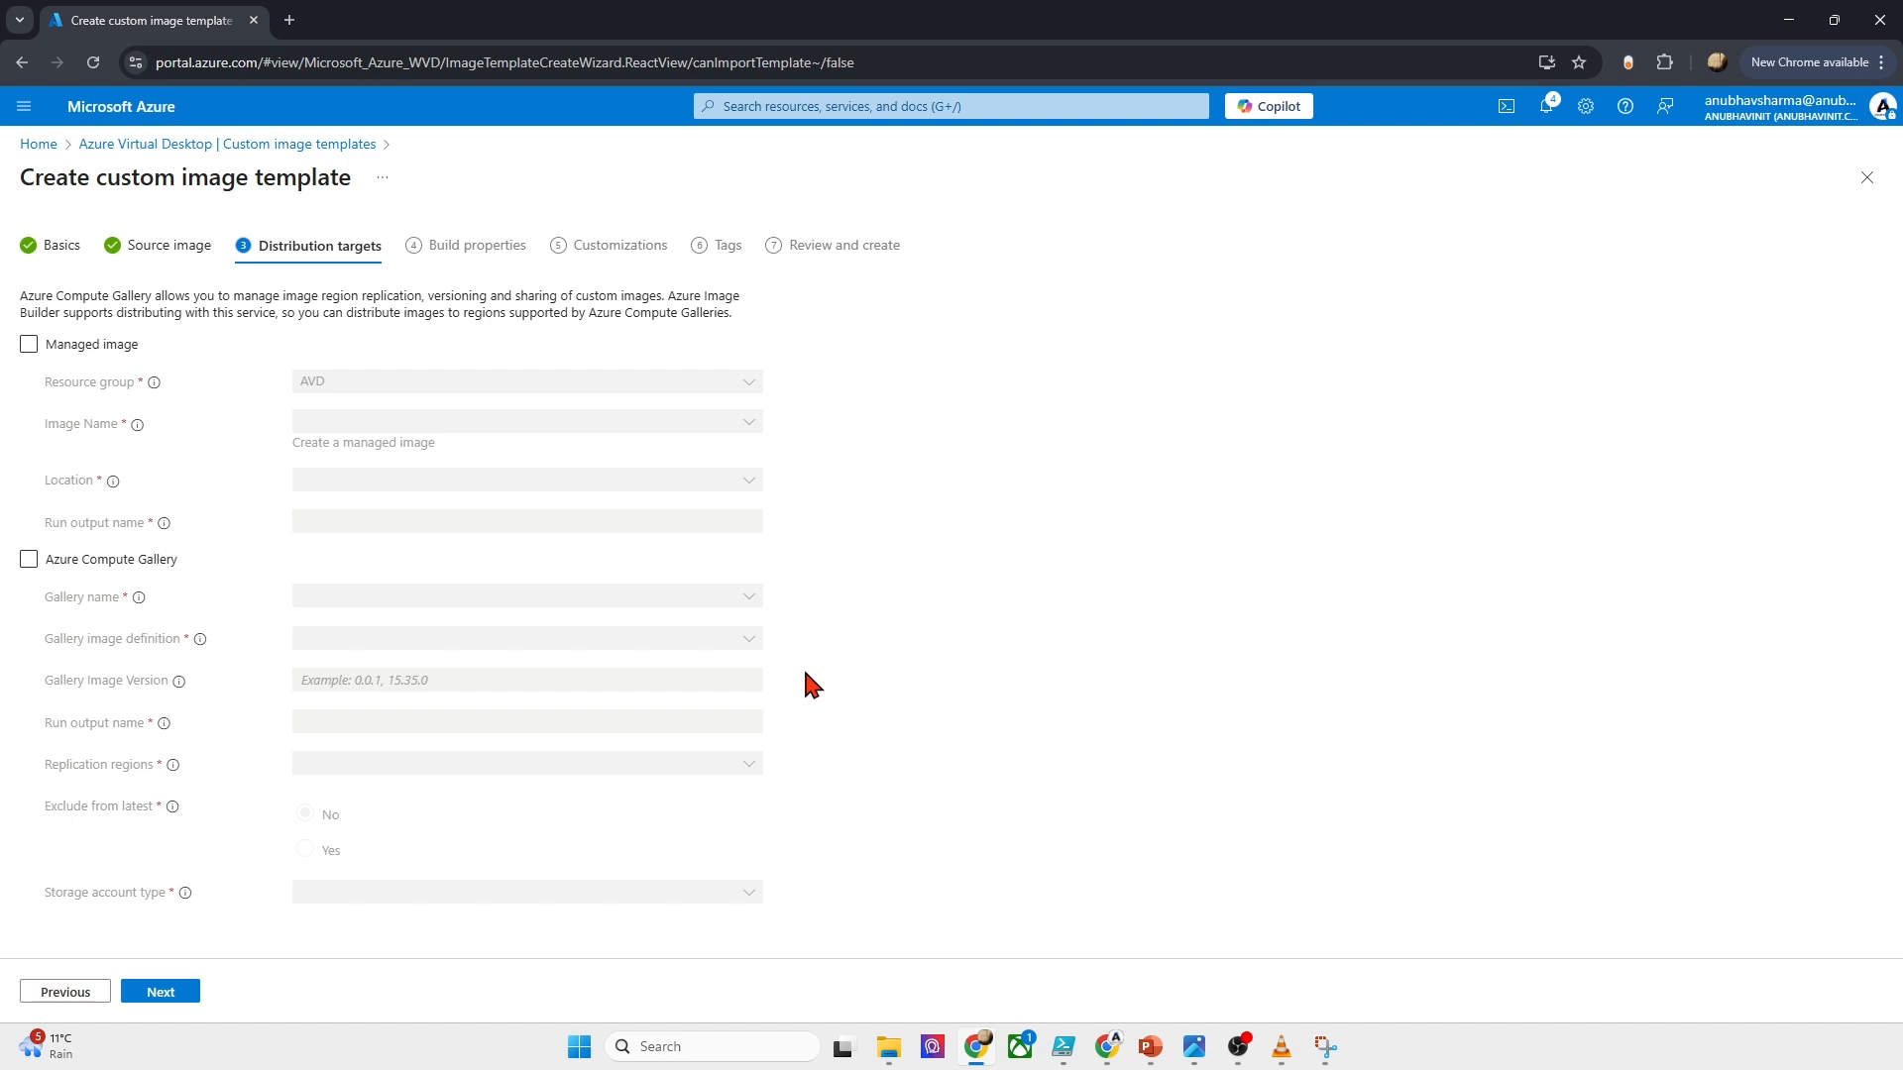
Step: Enable Azure Compute Gallery as the distribution target with gallery ACG1 and gallery image definition ImageDefinition1
{"action": "left_click", "coordinate": [33, 561]}
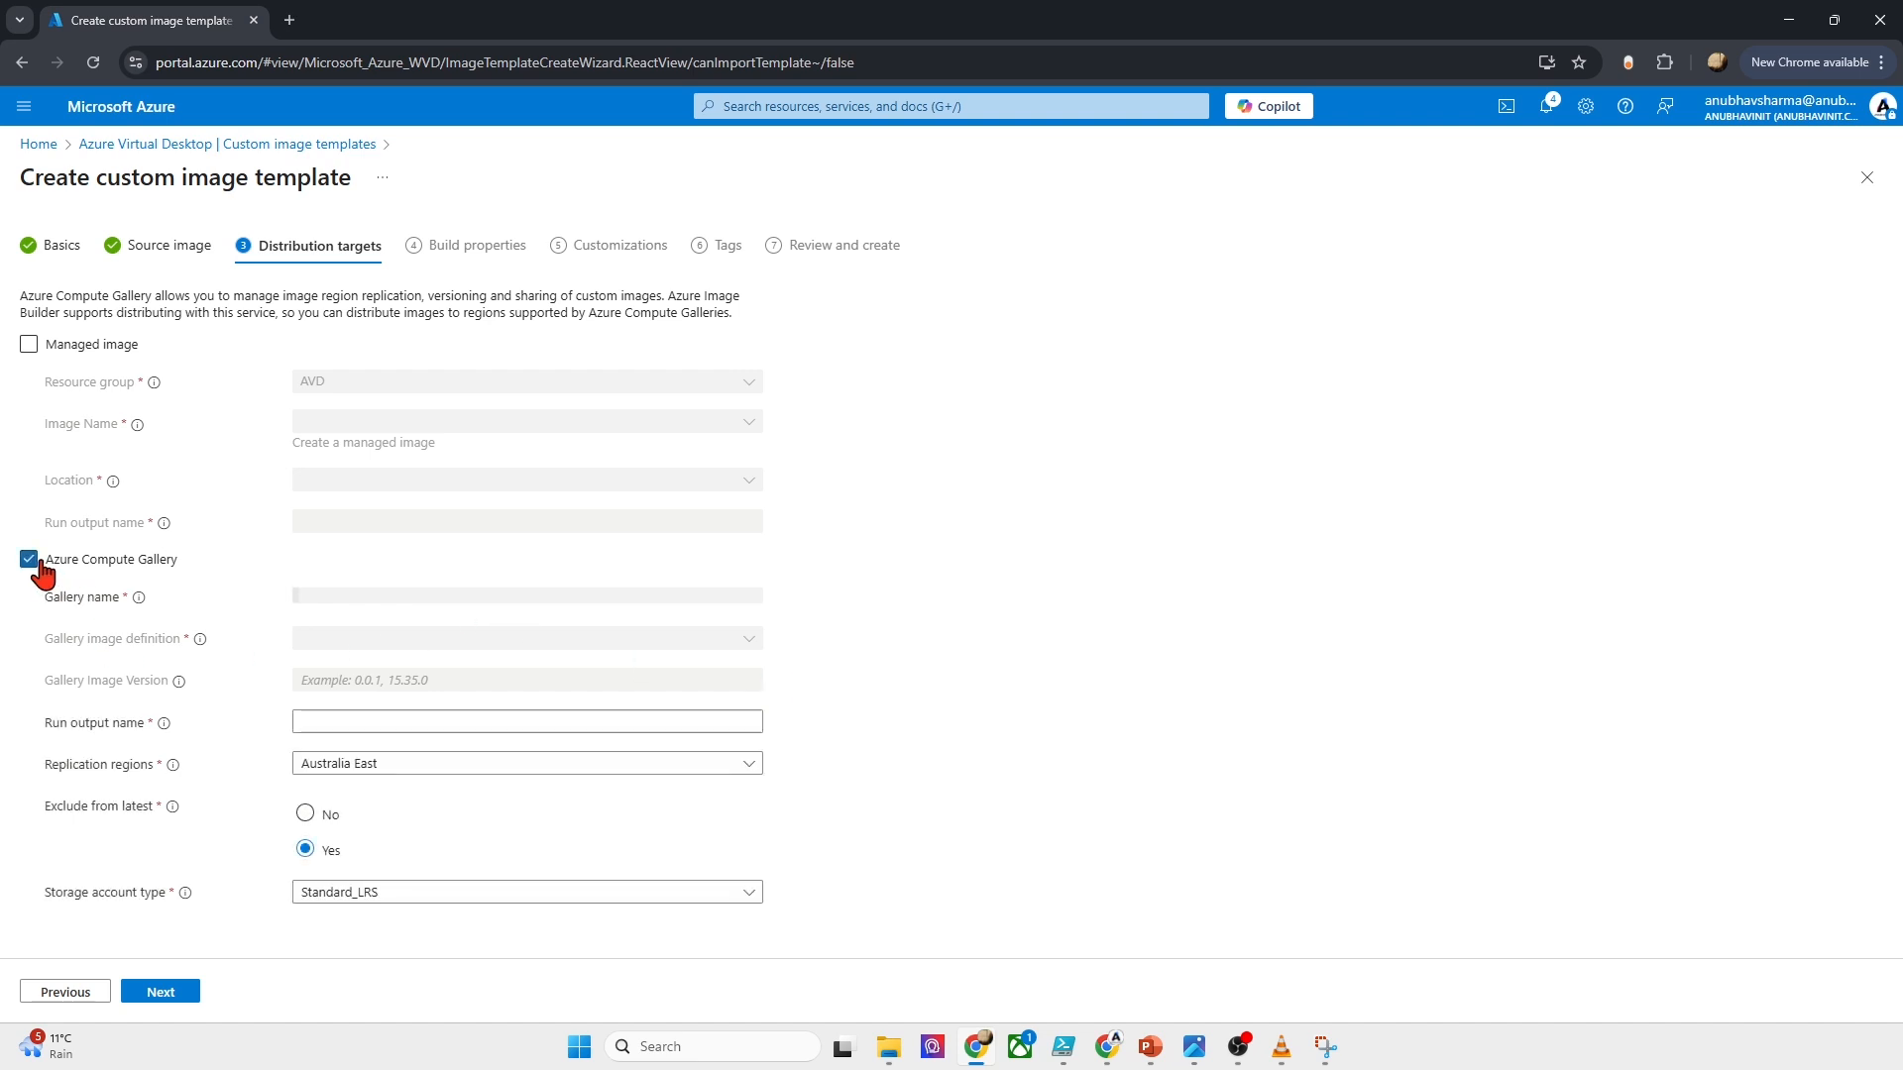
{"action": "left_click", "coordinate": [401, 606]}
{"action": "left_click", "coordinate": [385, 664]}
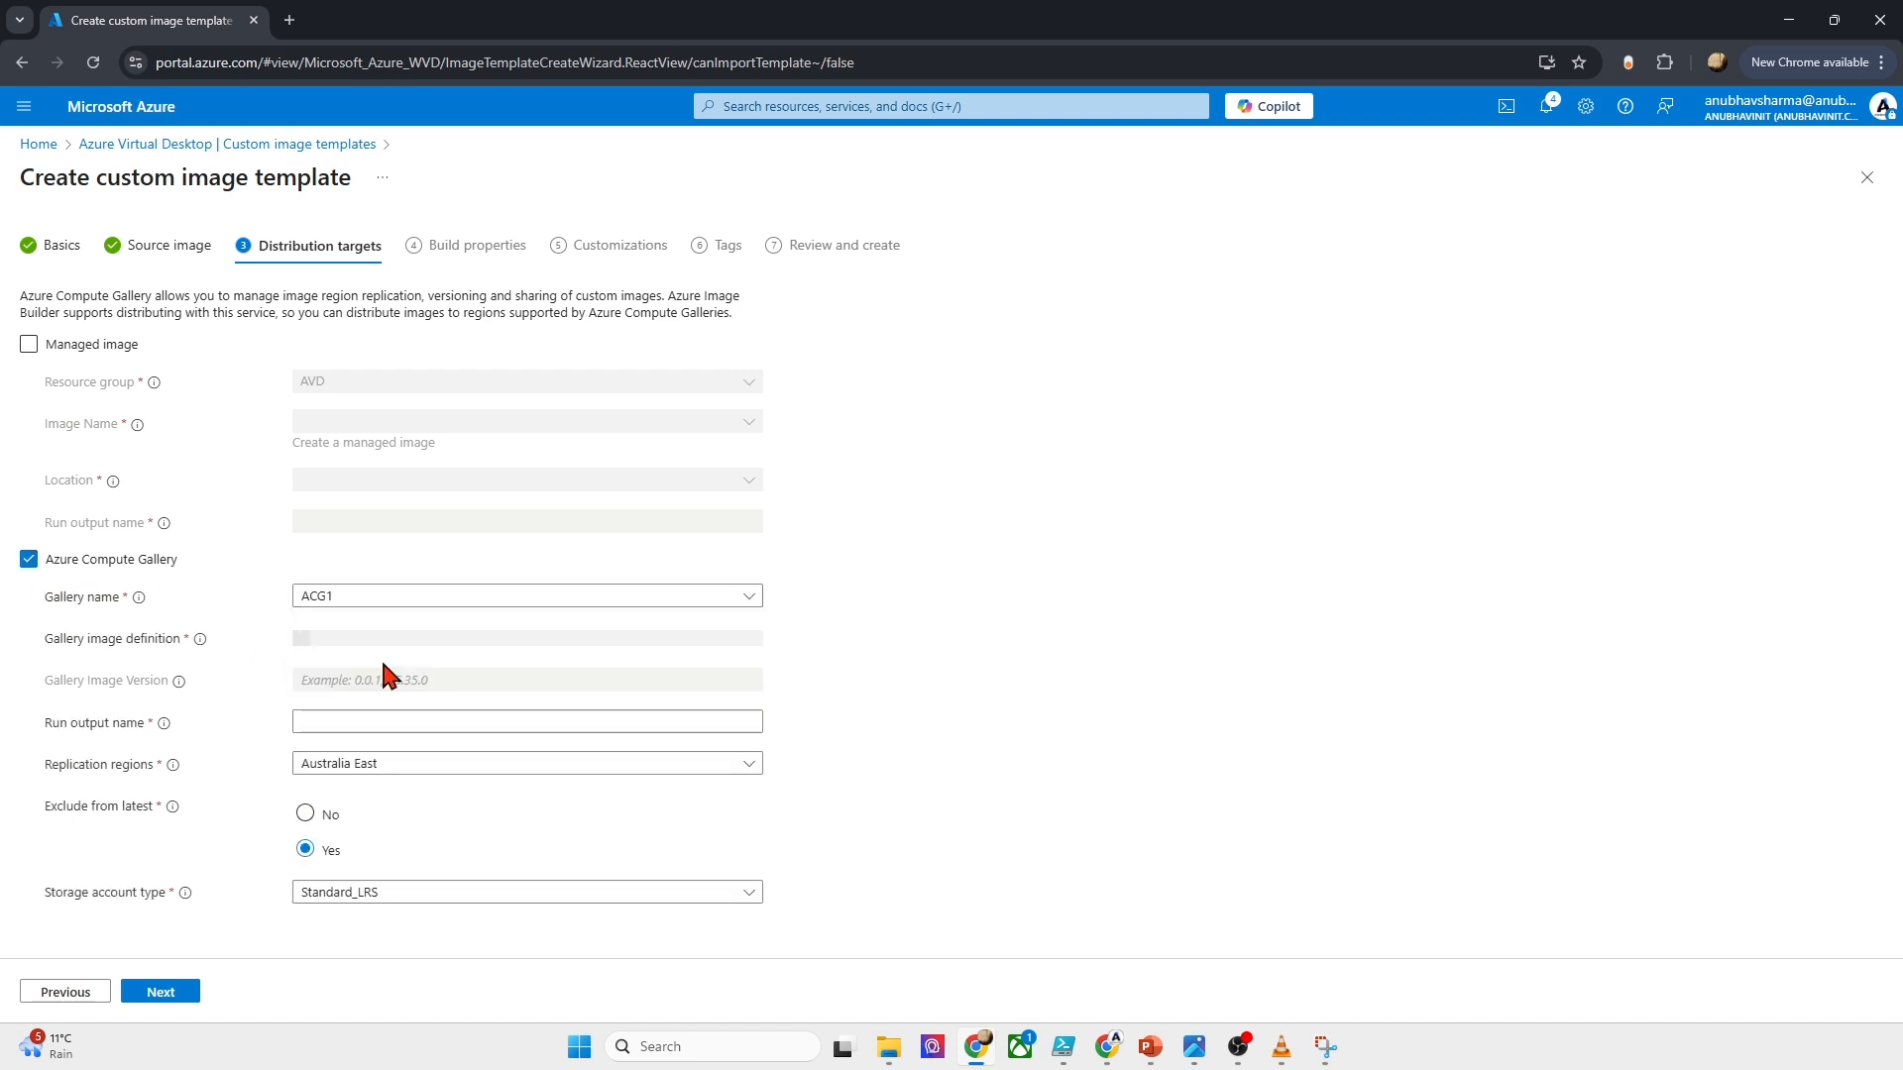
{"action": "left_click", "coordinate": [386, 642]}
{"action": "left_click", "coordinate": [397, 720]}
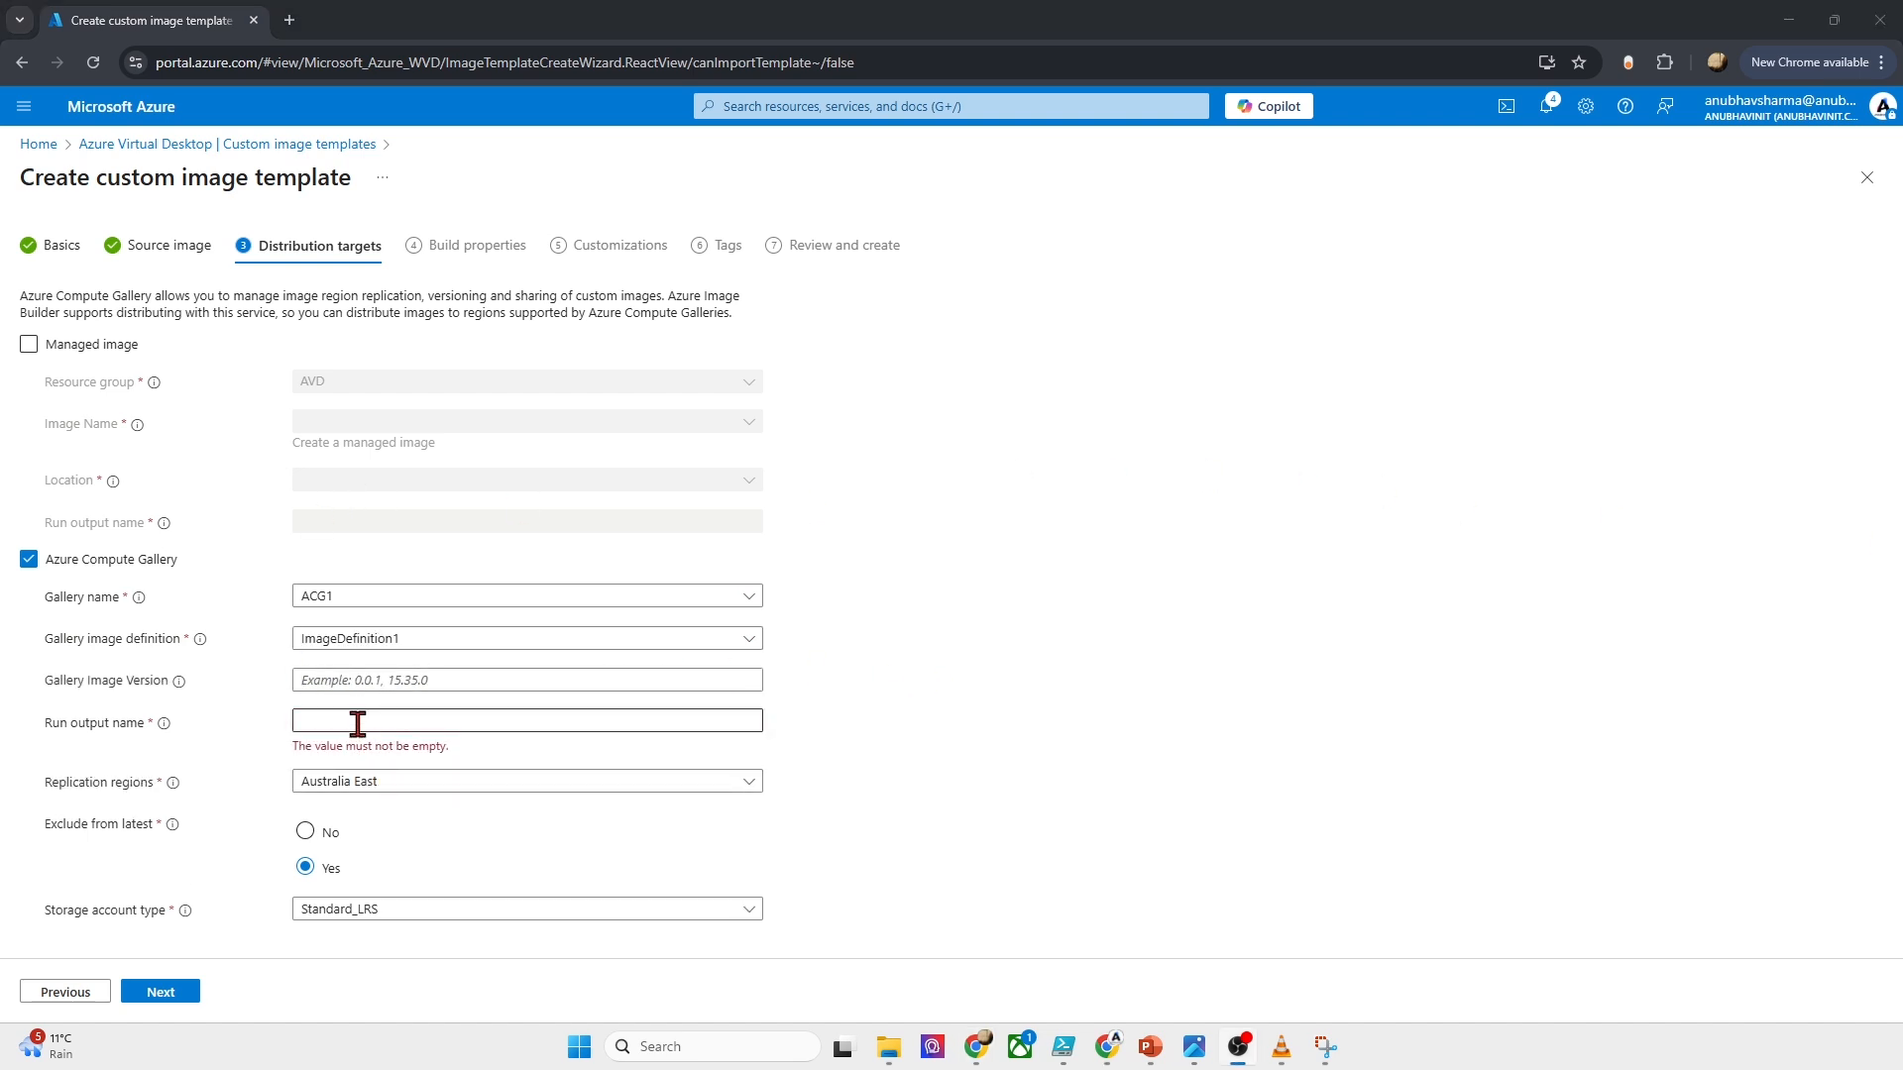
Step: Enter run1 as the run output name, set Exclude from latest to No, and continue to the build properties
{"action": "left_click", "coordinate": [358, 723]}
{"action": "type", "text": "run1"}
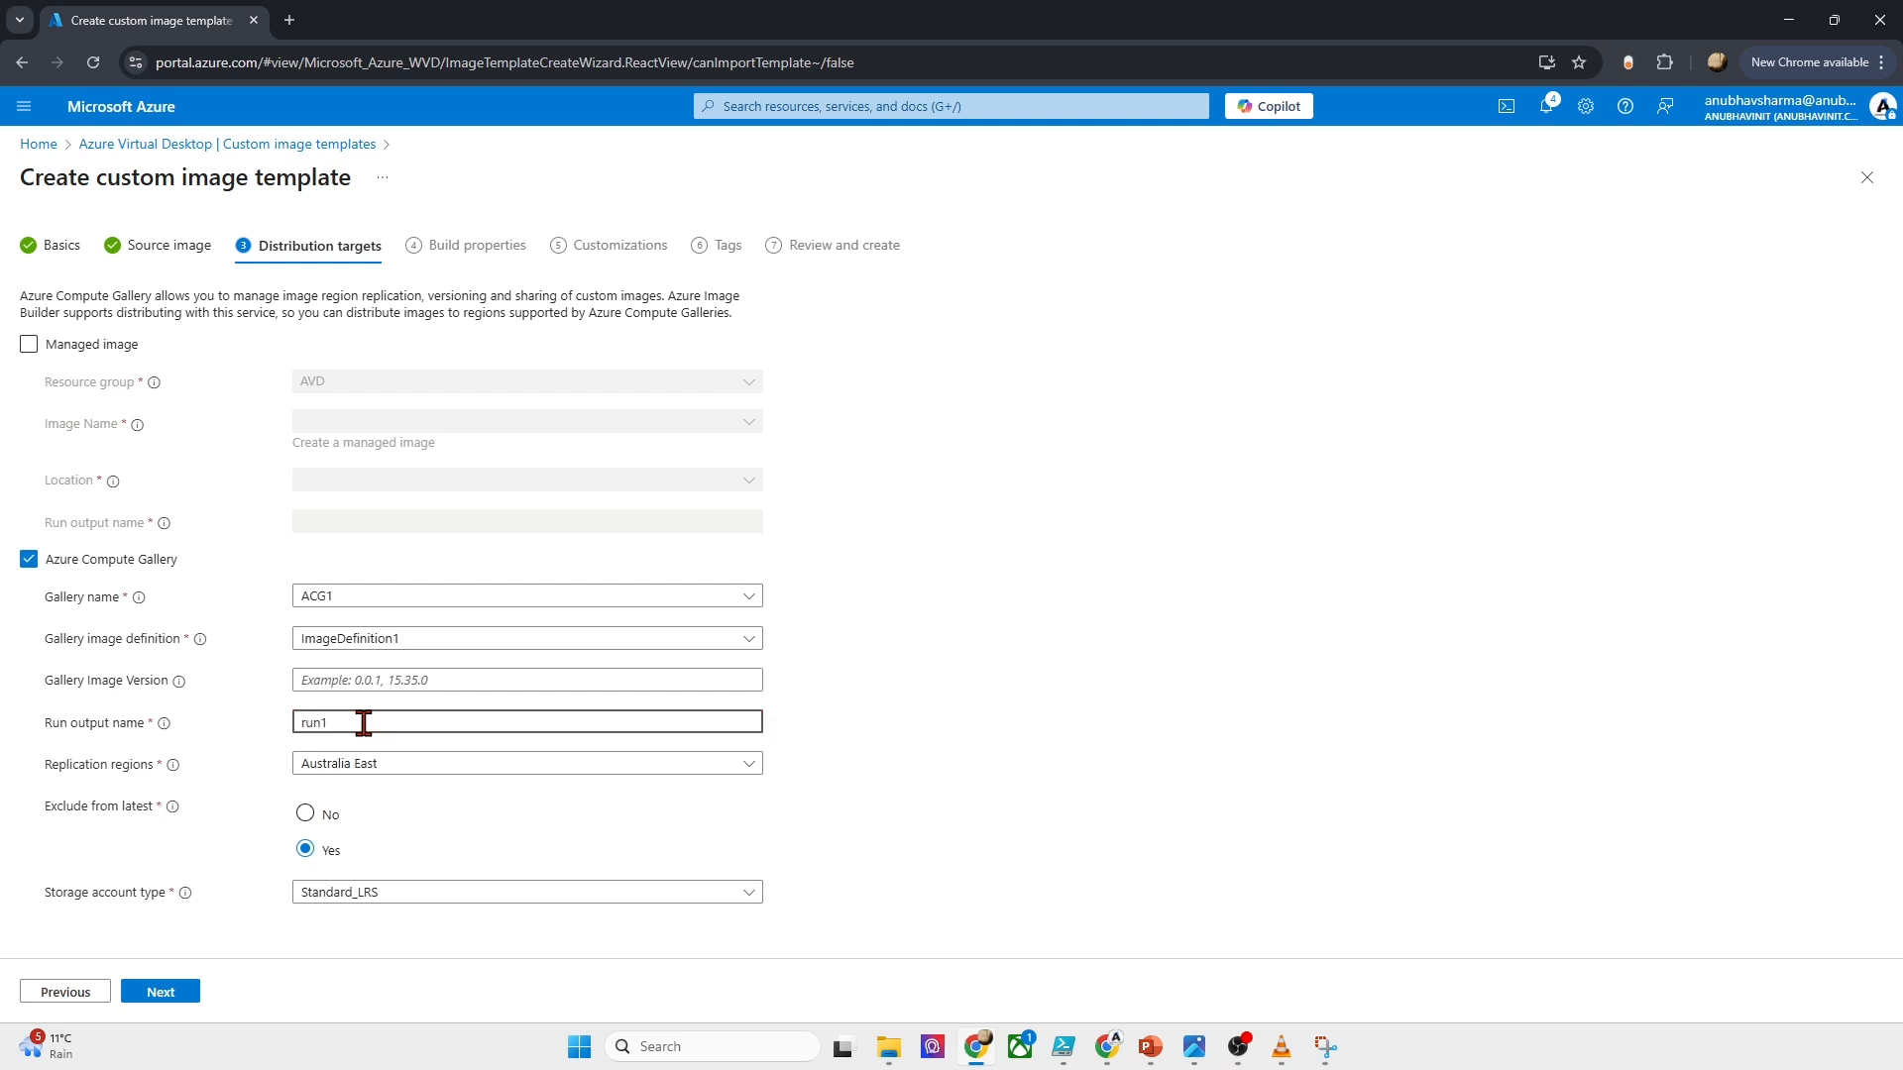
{"action": "left_click", "coordinate": [1096, 695]}
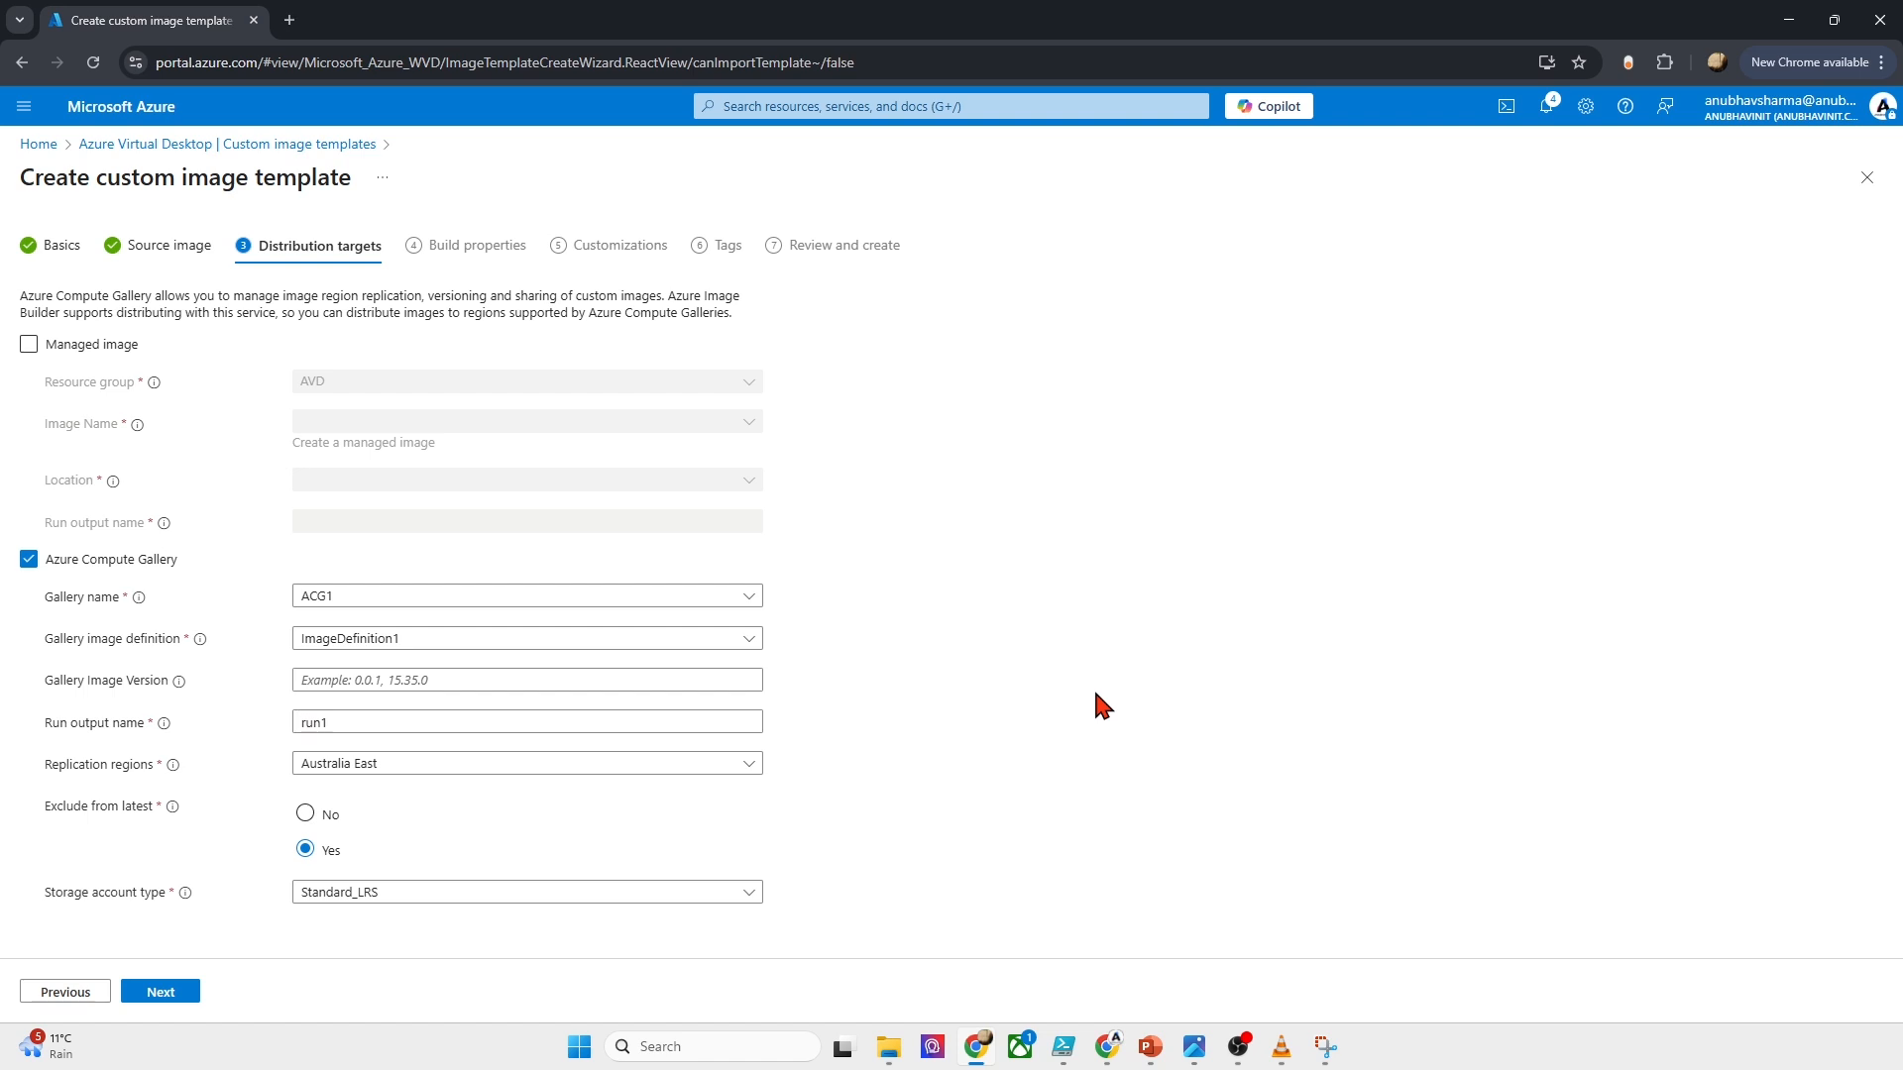
{"action": "left_click", "coordinate": [307, 814]}
{"action": "left_click", "coordinate": [174, 994]}
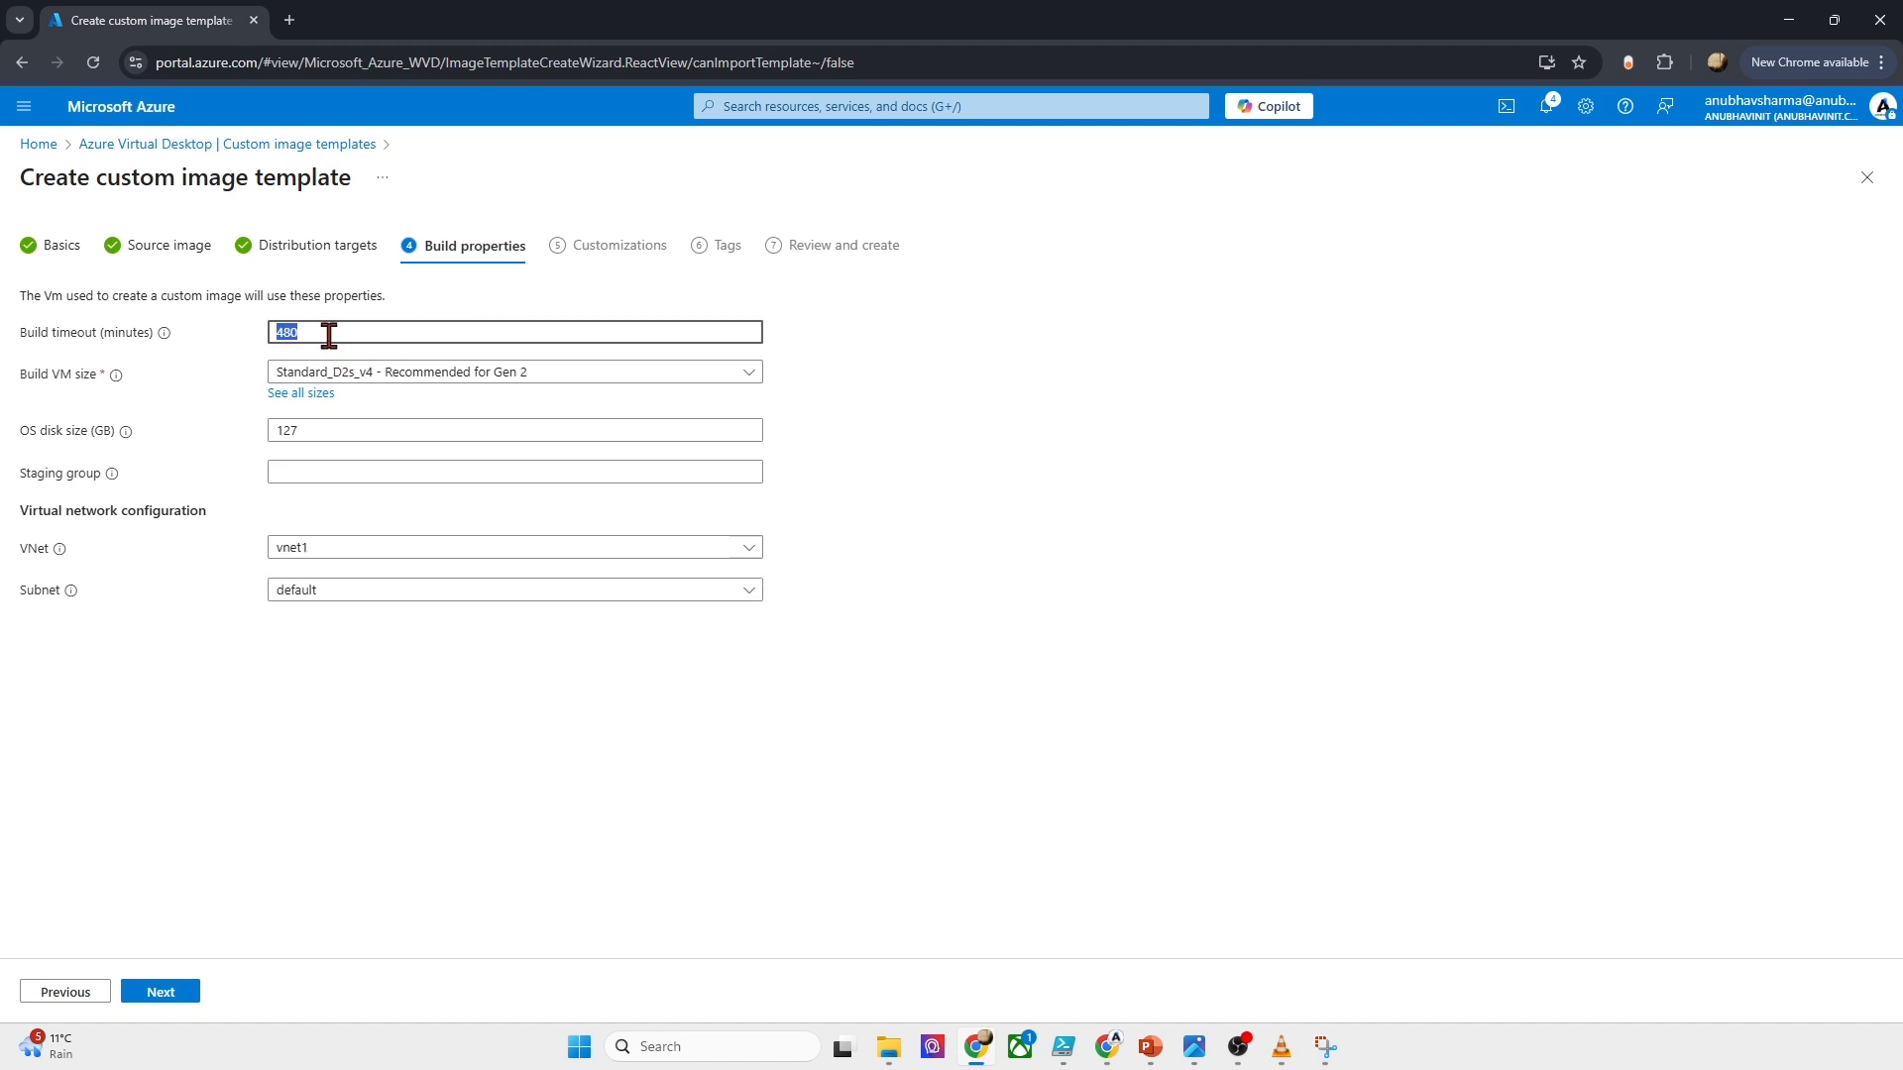
Step: Set the staging group of the build VM to staging1
{"action": "left_click", "coordinate": [328, 337]}
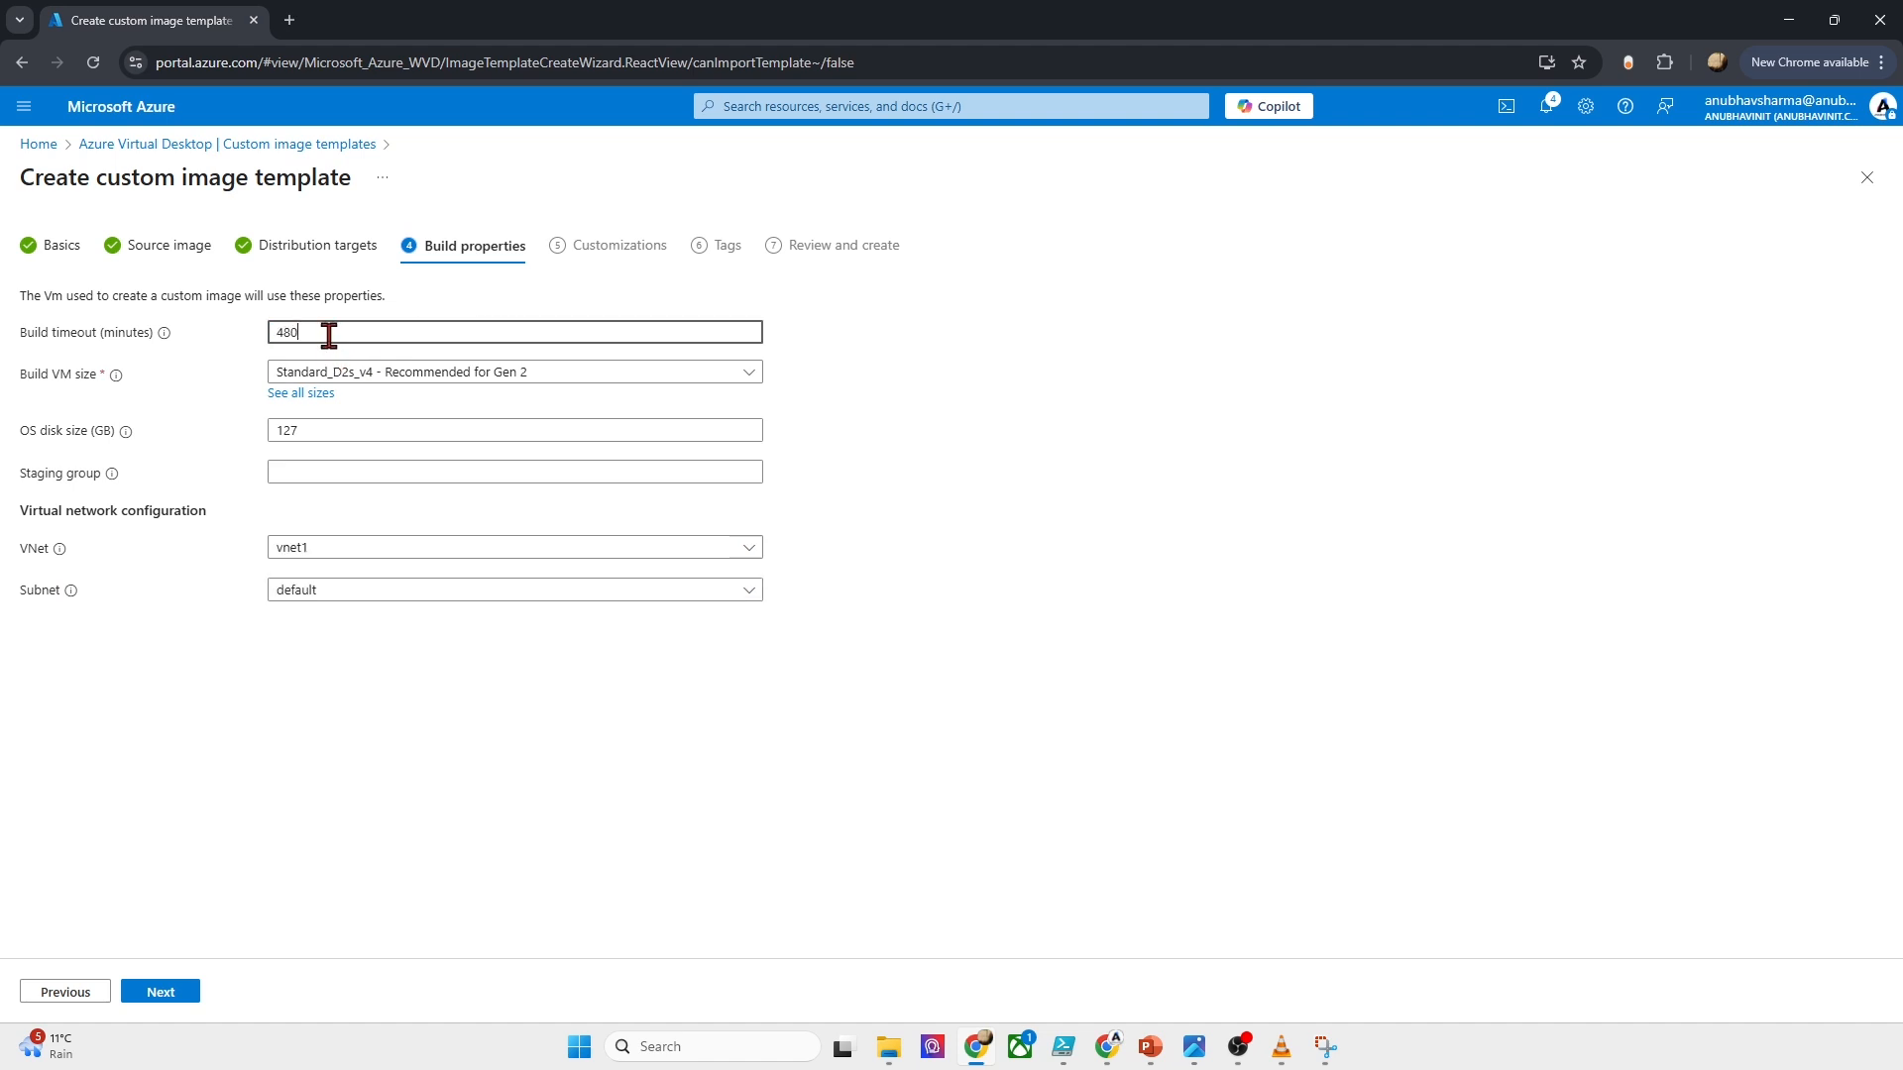
{"action": "left_click", "coordinate": [363, 470]}
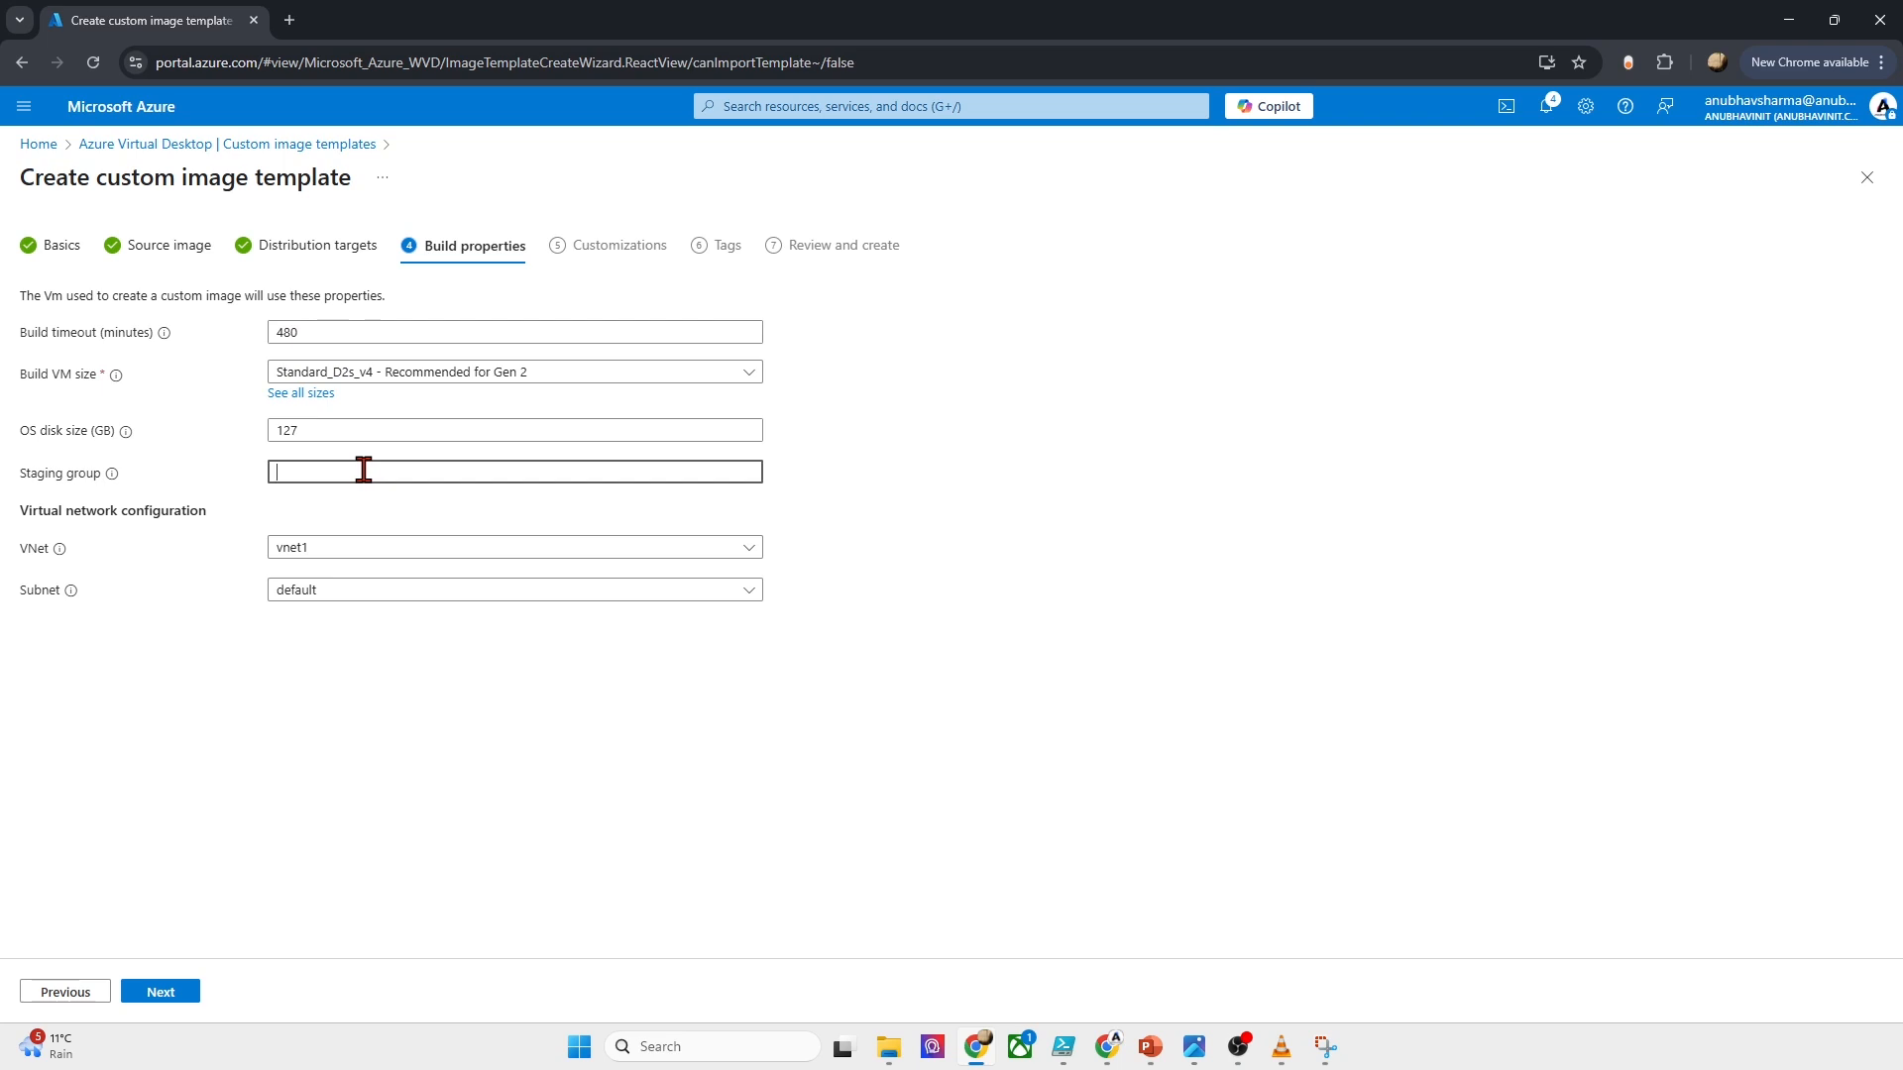
{"action": "type", "text": "styaging1"}
{"action": "left_click", "coordinate": [294, 473]}
{"action": "key", "text": "BackSpace"}
Step: Choose virtual network vnet1 and its default subnet for the build VM
{"action": "left_click", "coordinate": [510, 541]}
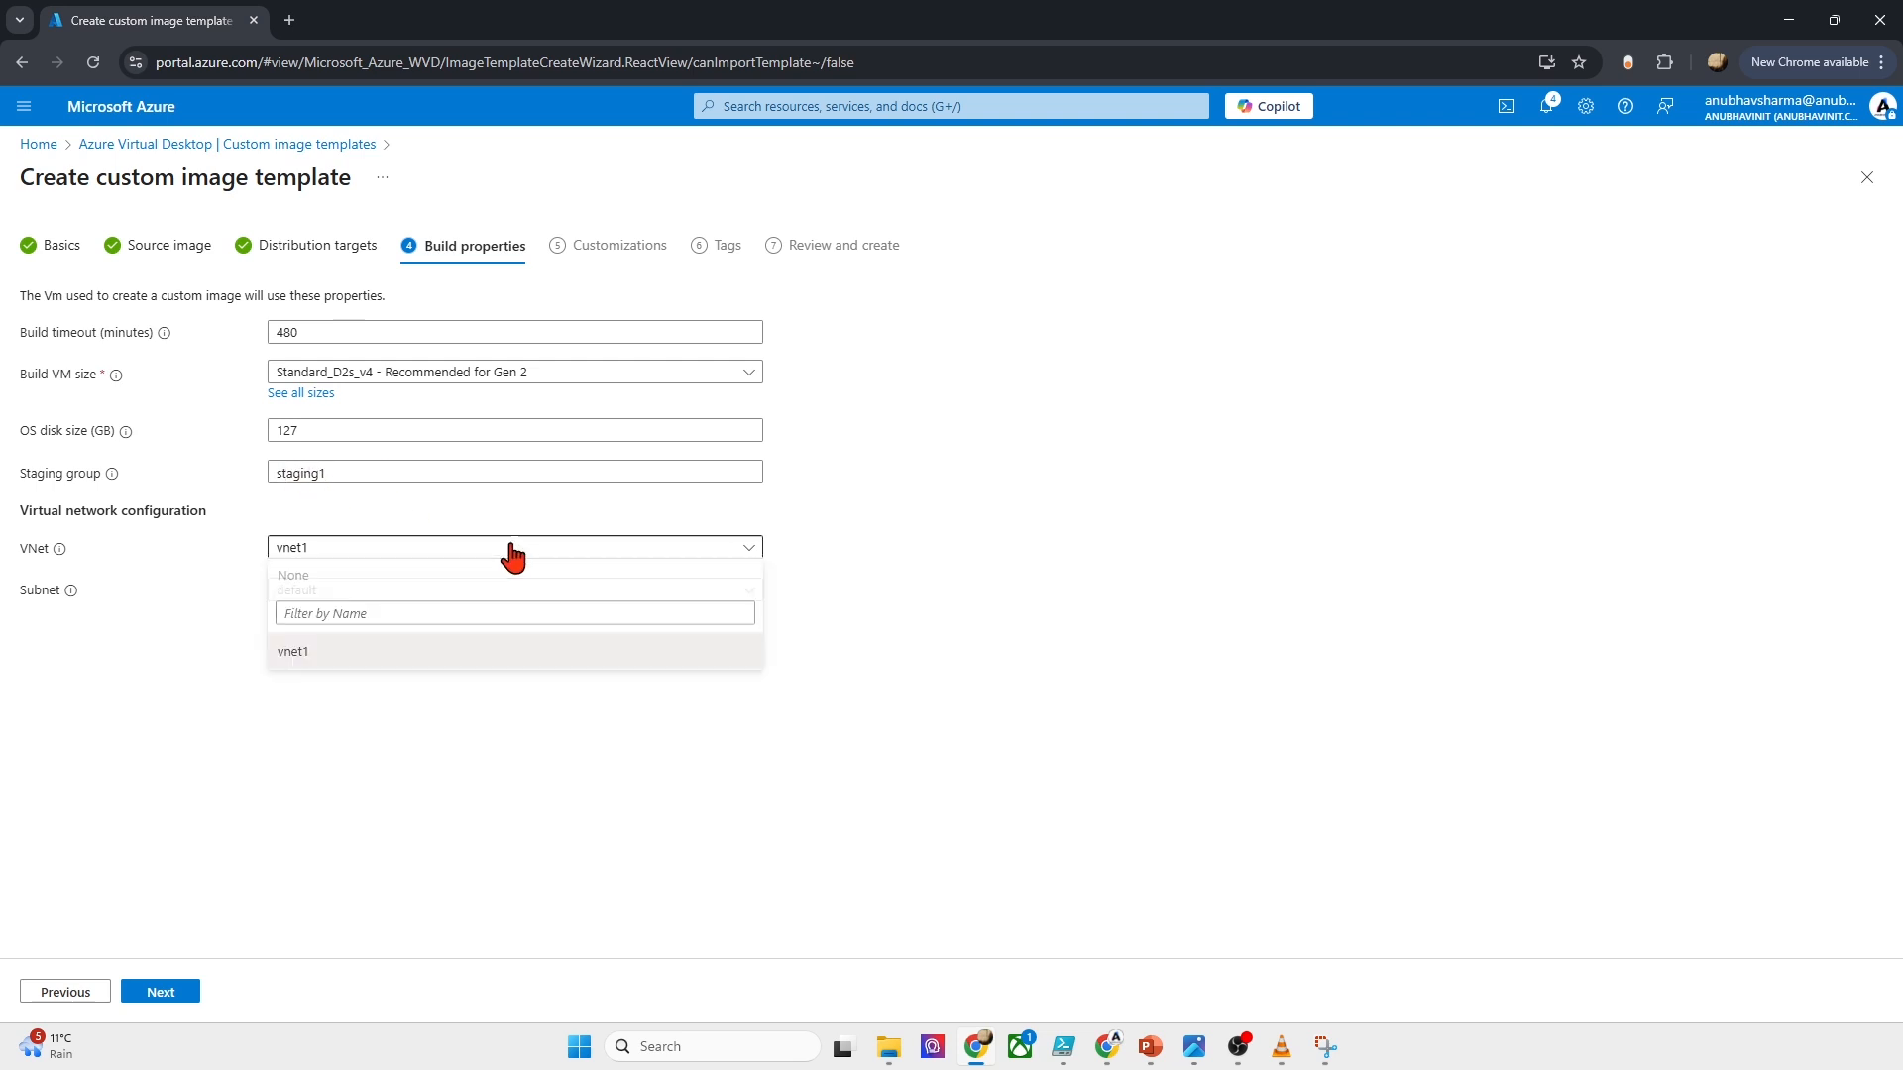
{"action": "left_click", "coordinate": [468, 657]}
{"action": "left_click", "coordinate": [446, 592]}
{"action": "left_click", "coordinate": [418, 703]}
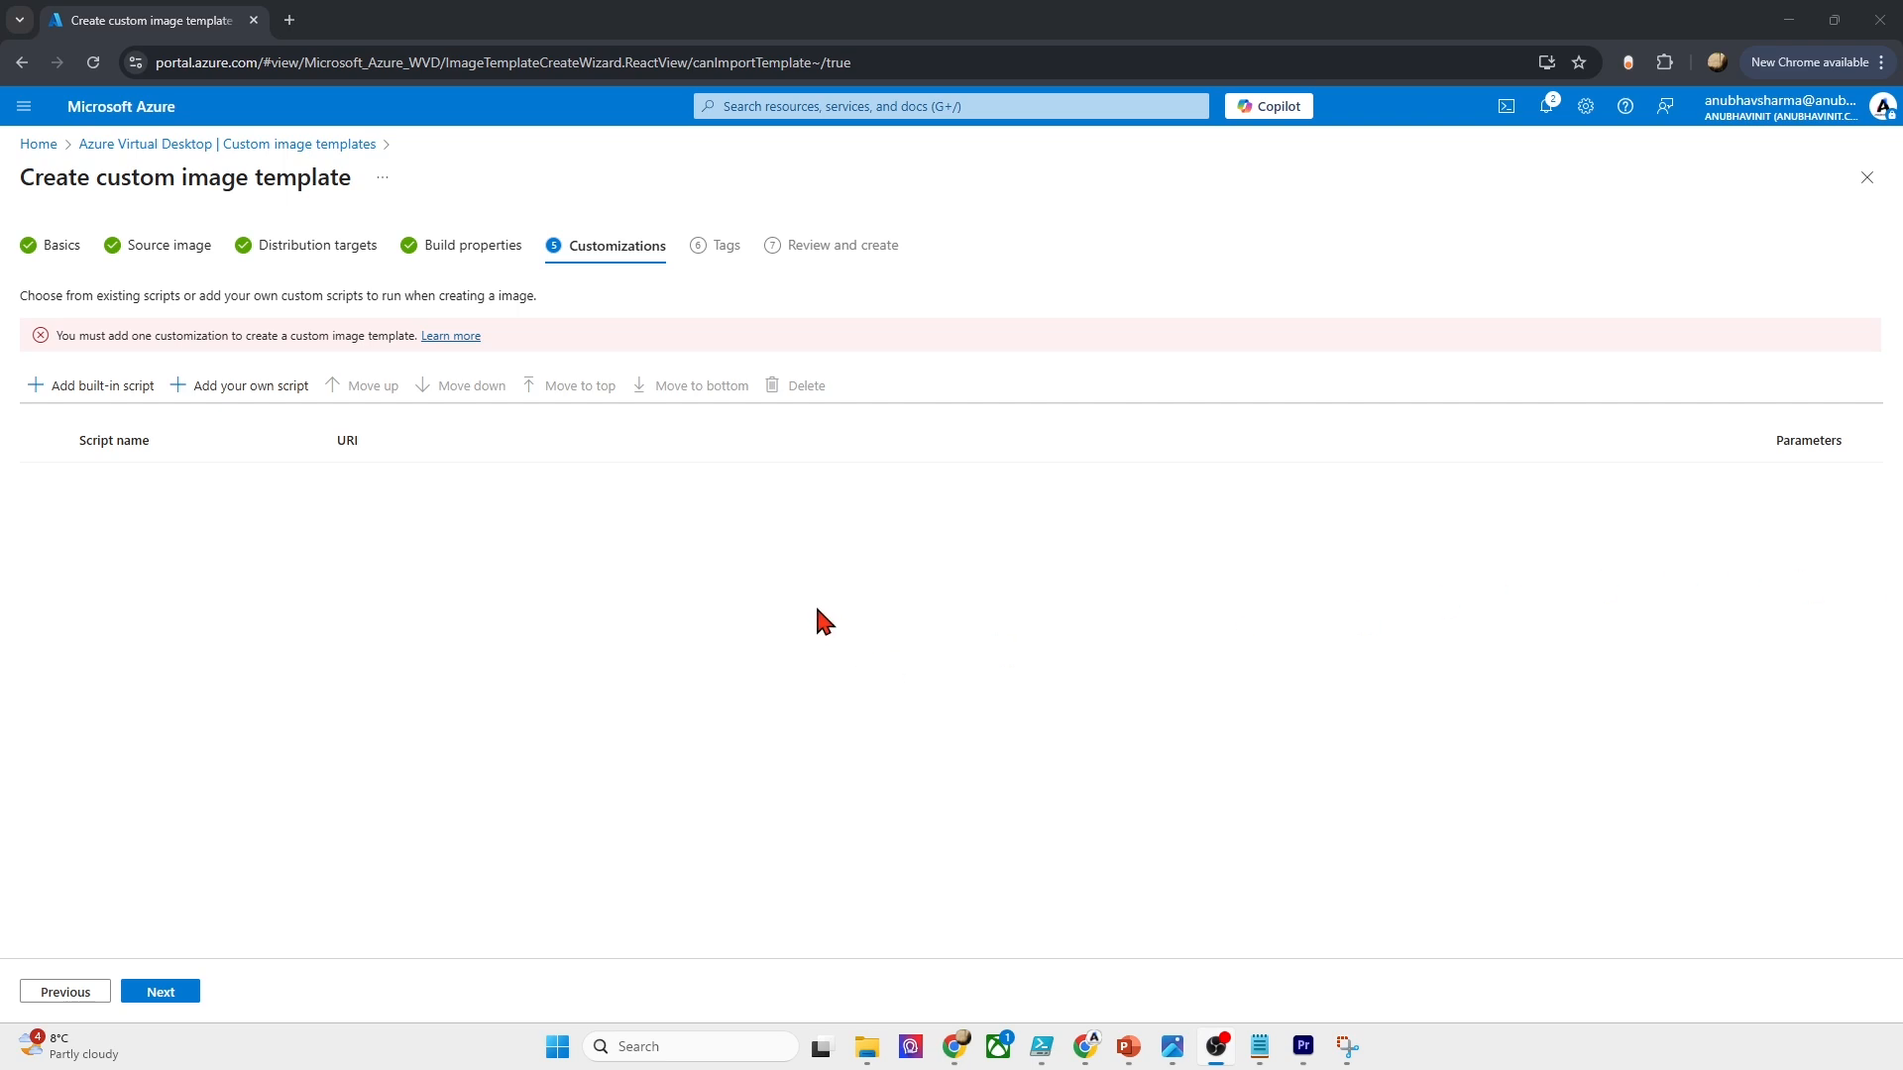
Step: Start adding built-in scripts and enable Install languages with Dutch (Netherlands) as the language
{"action": "left_click", "coordinate": [111, 388]}
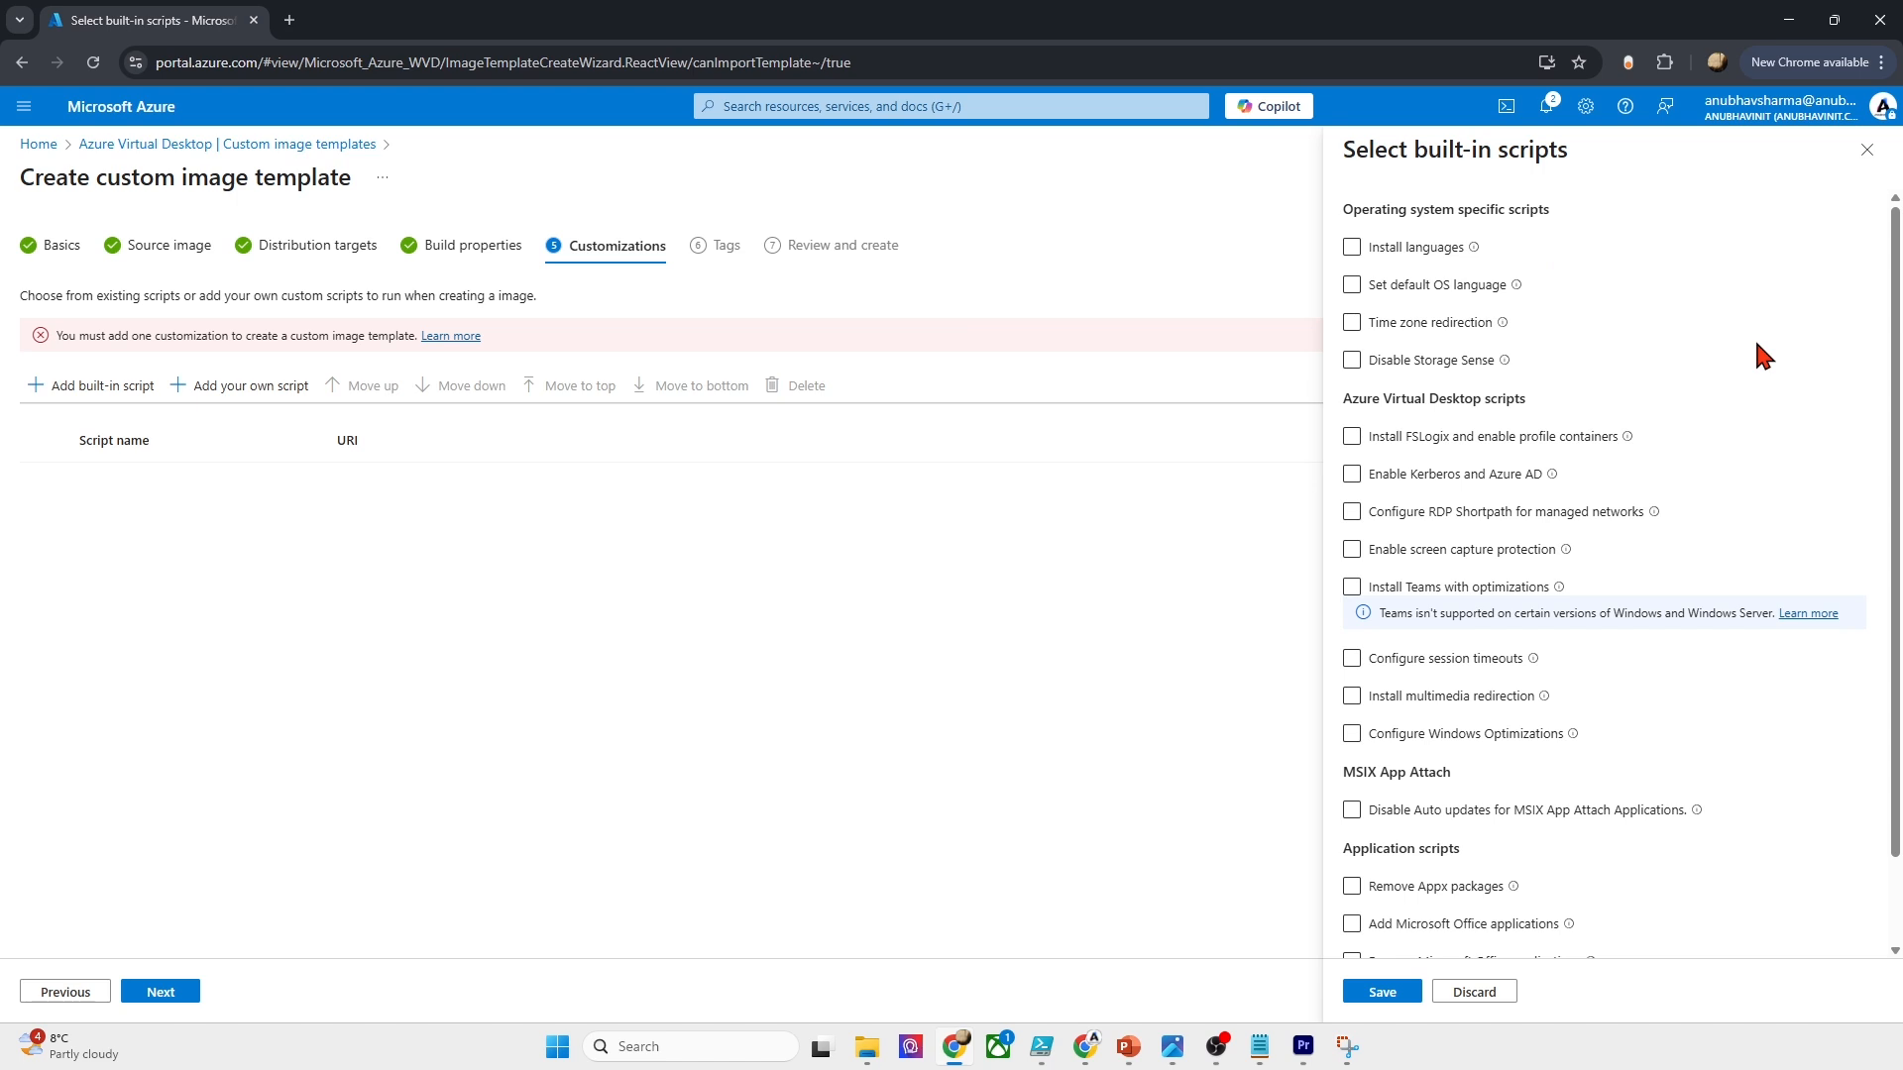
{"action": "left_click", "coordinate": [1351, 247]}
{"action": "left_click", "coordinate": [1703, 287]}
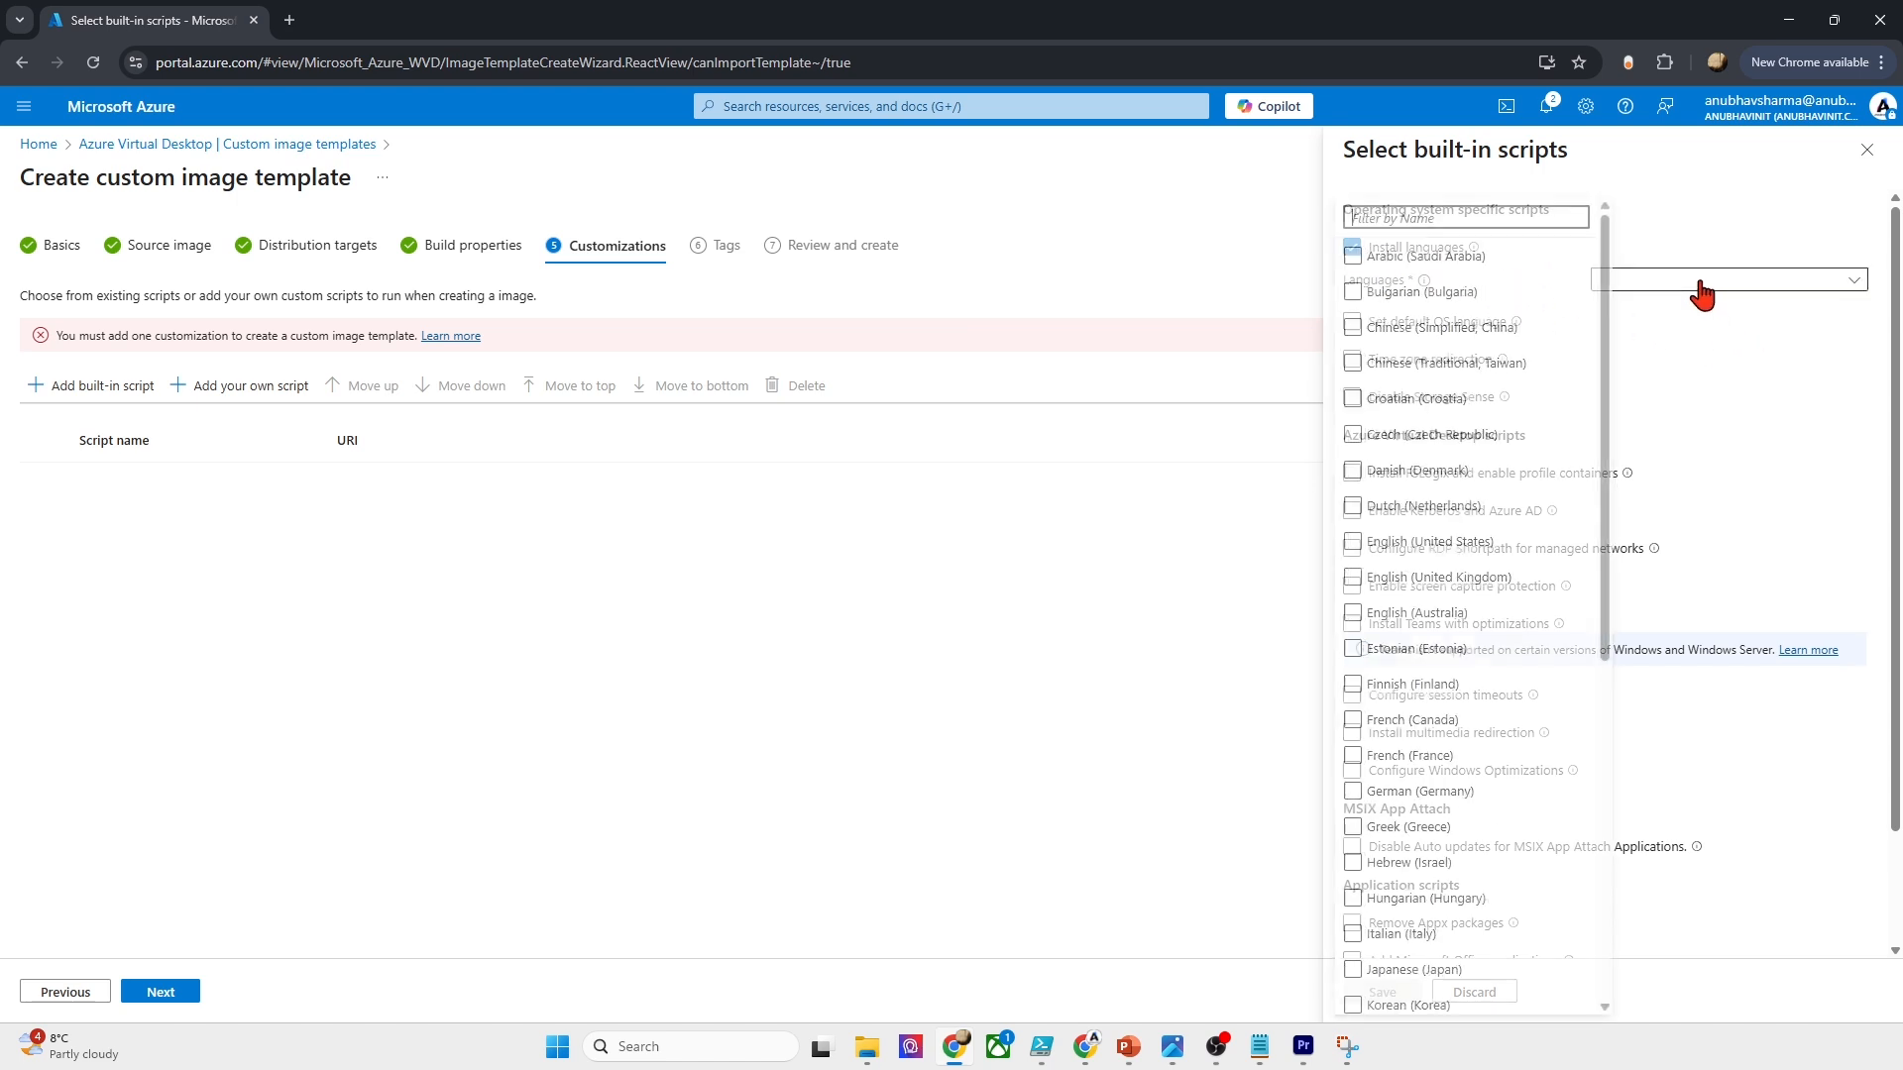
{"action": "left_click", "coordinate": [1351, 506]}
{"action": "left_click", "coordinate": [1774, 414]}
{"action": "left_click", "coordinate": [1352, 321]}
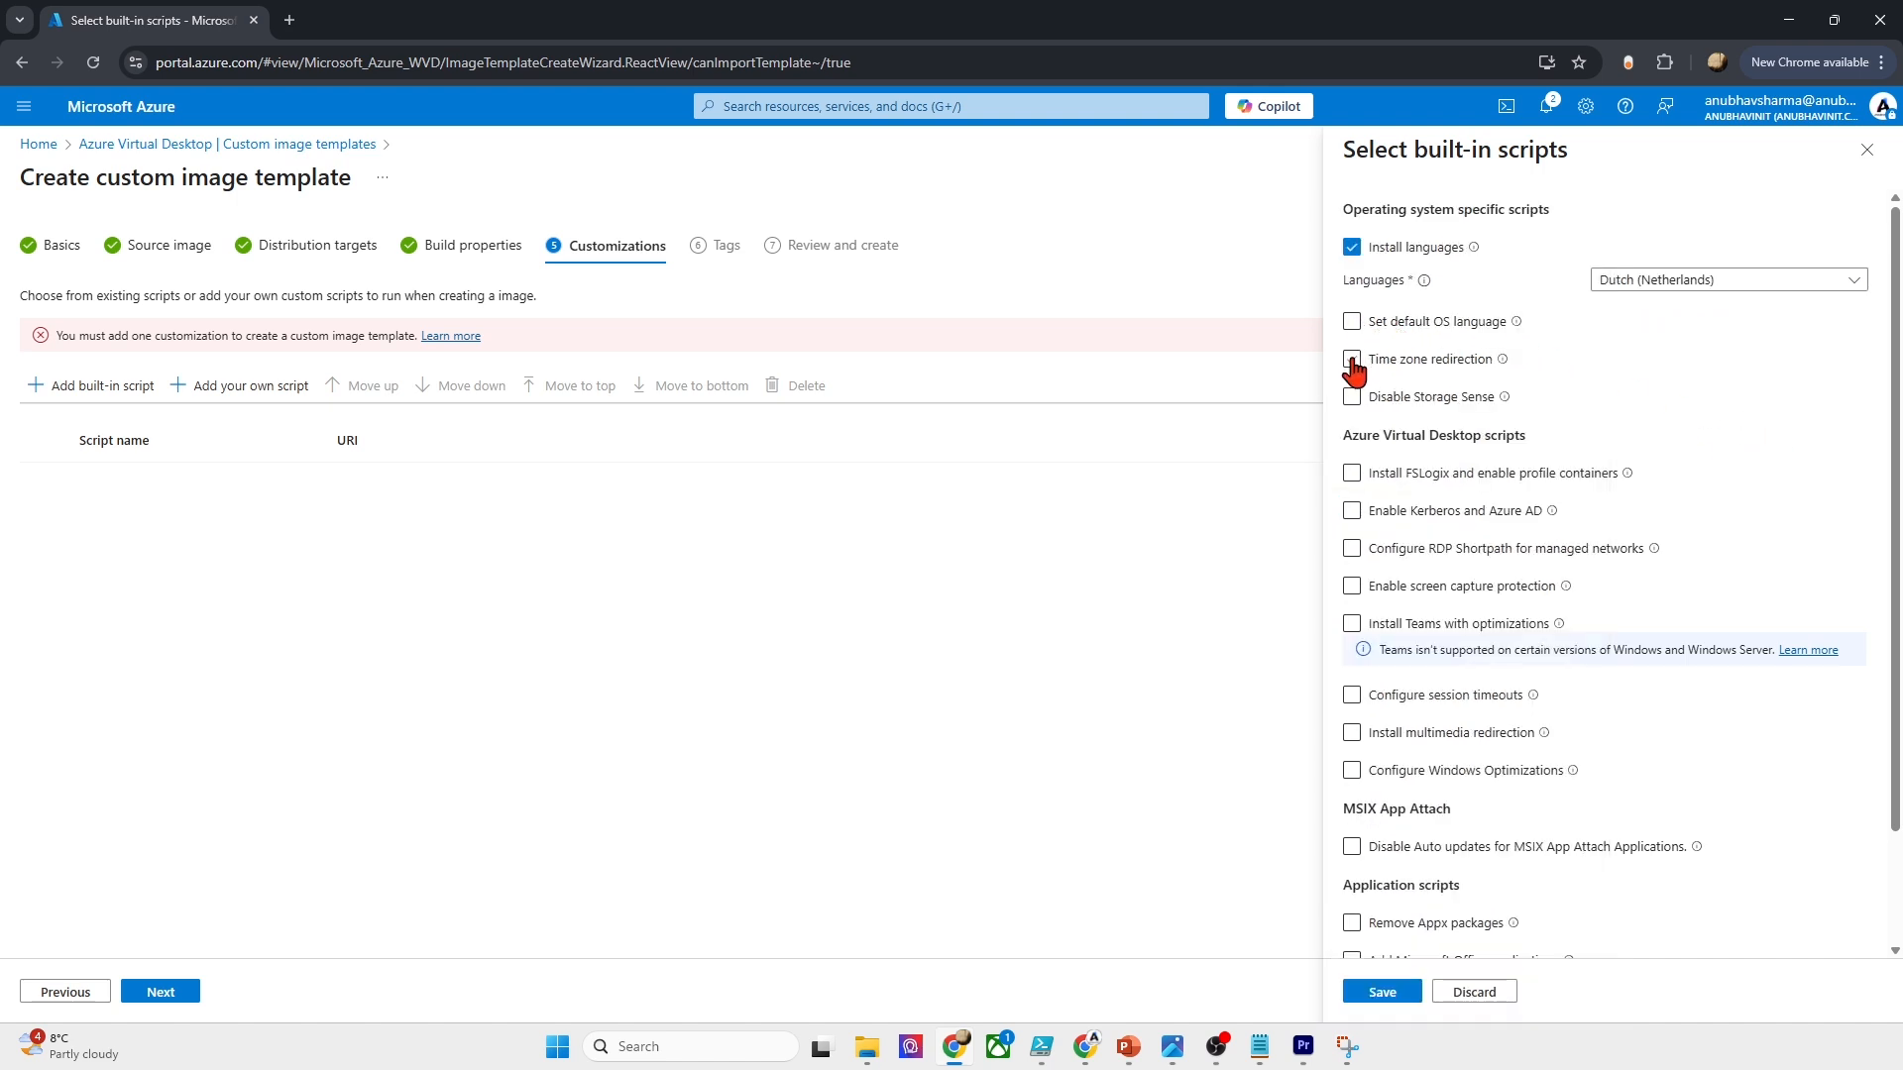
Step: Enable the Time zone redirection script, and switch the FSLogix profile containers script on and back off
{"action": "left_click", "coordinate": [1351, 360]}
{"action": "mouse_move", "coordinate": [1503, 358]}
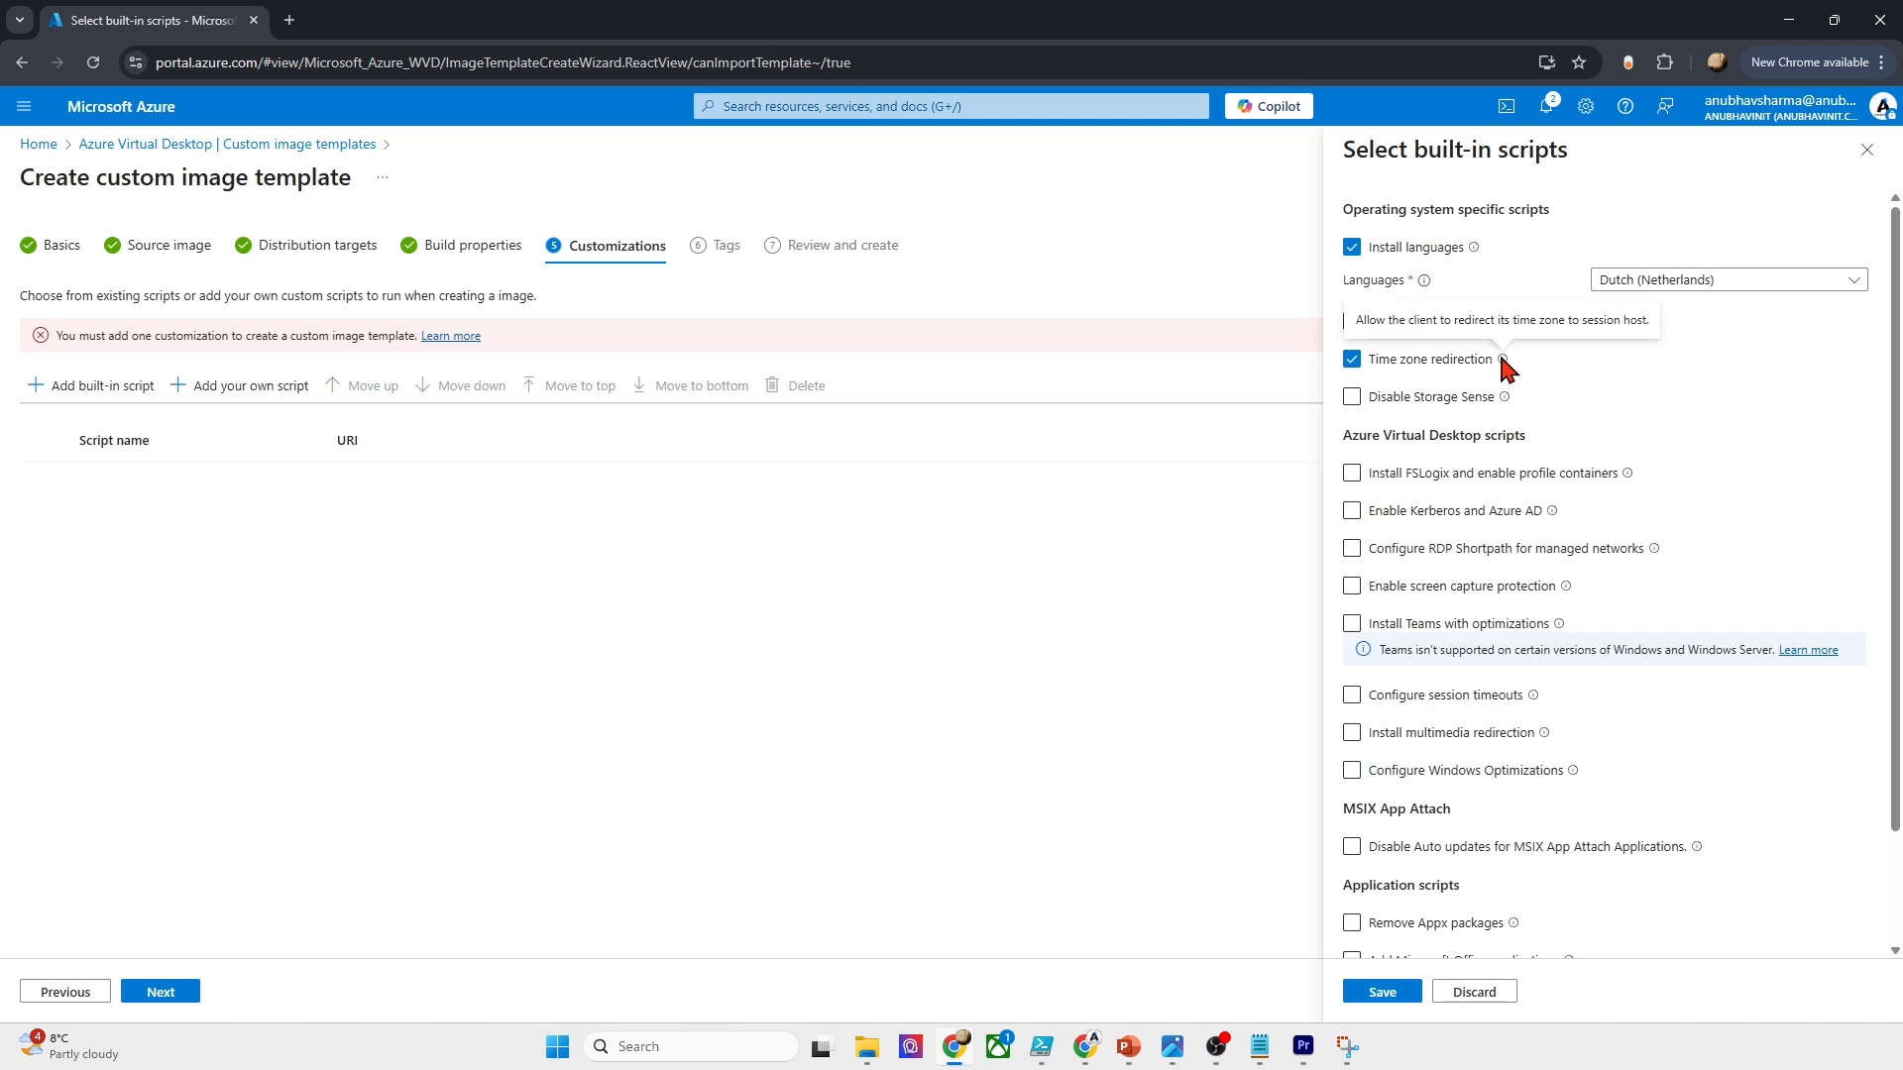
{"action": "scroll", "coordinate": [1559, 436], "scroll_direction": "down", "scroll_amount": 2}
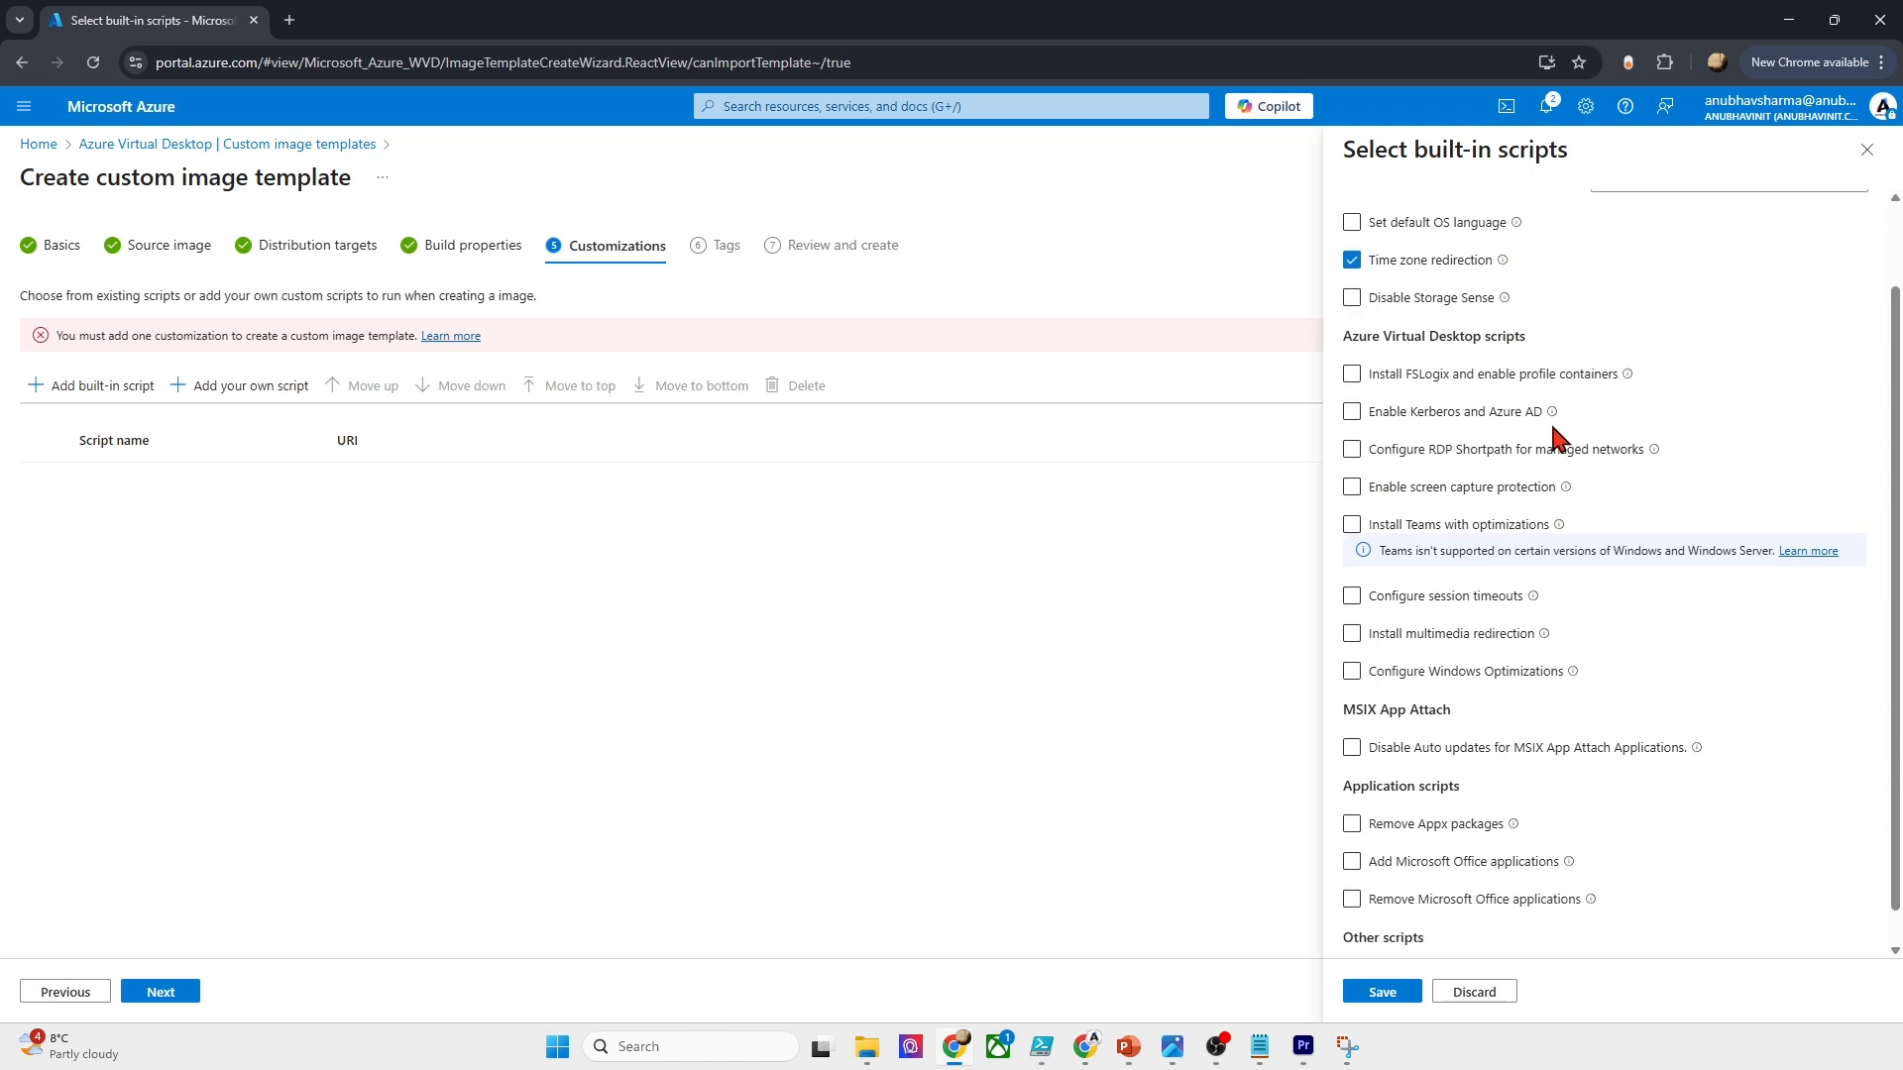
{"action": "left_click", "coordinate": [1352, 338]}
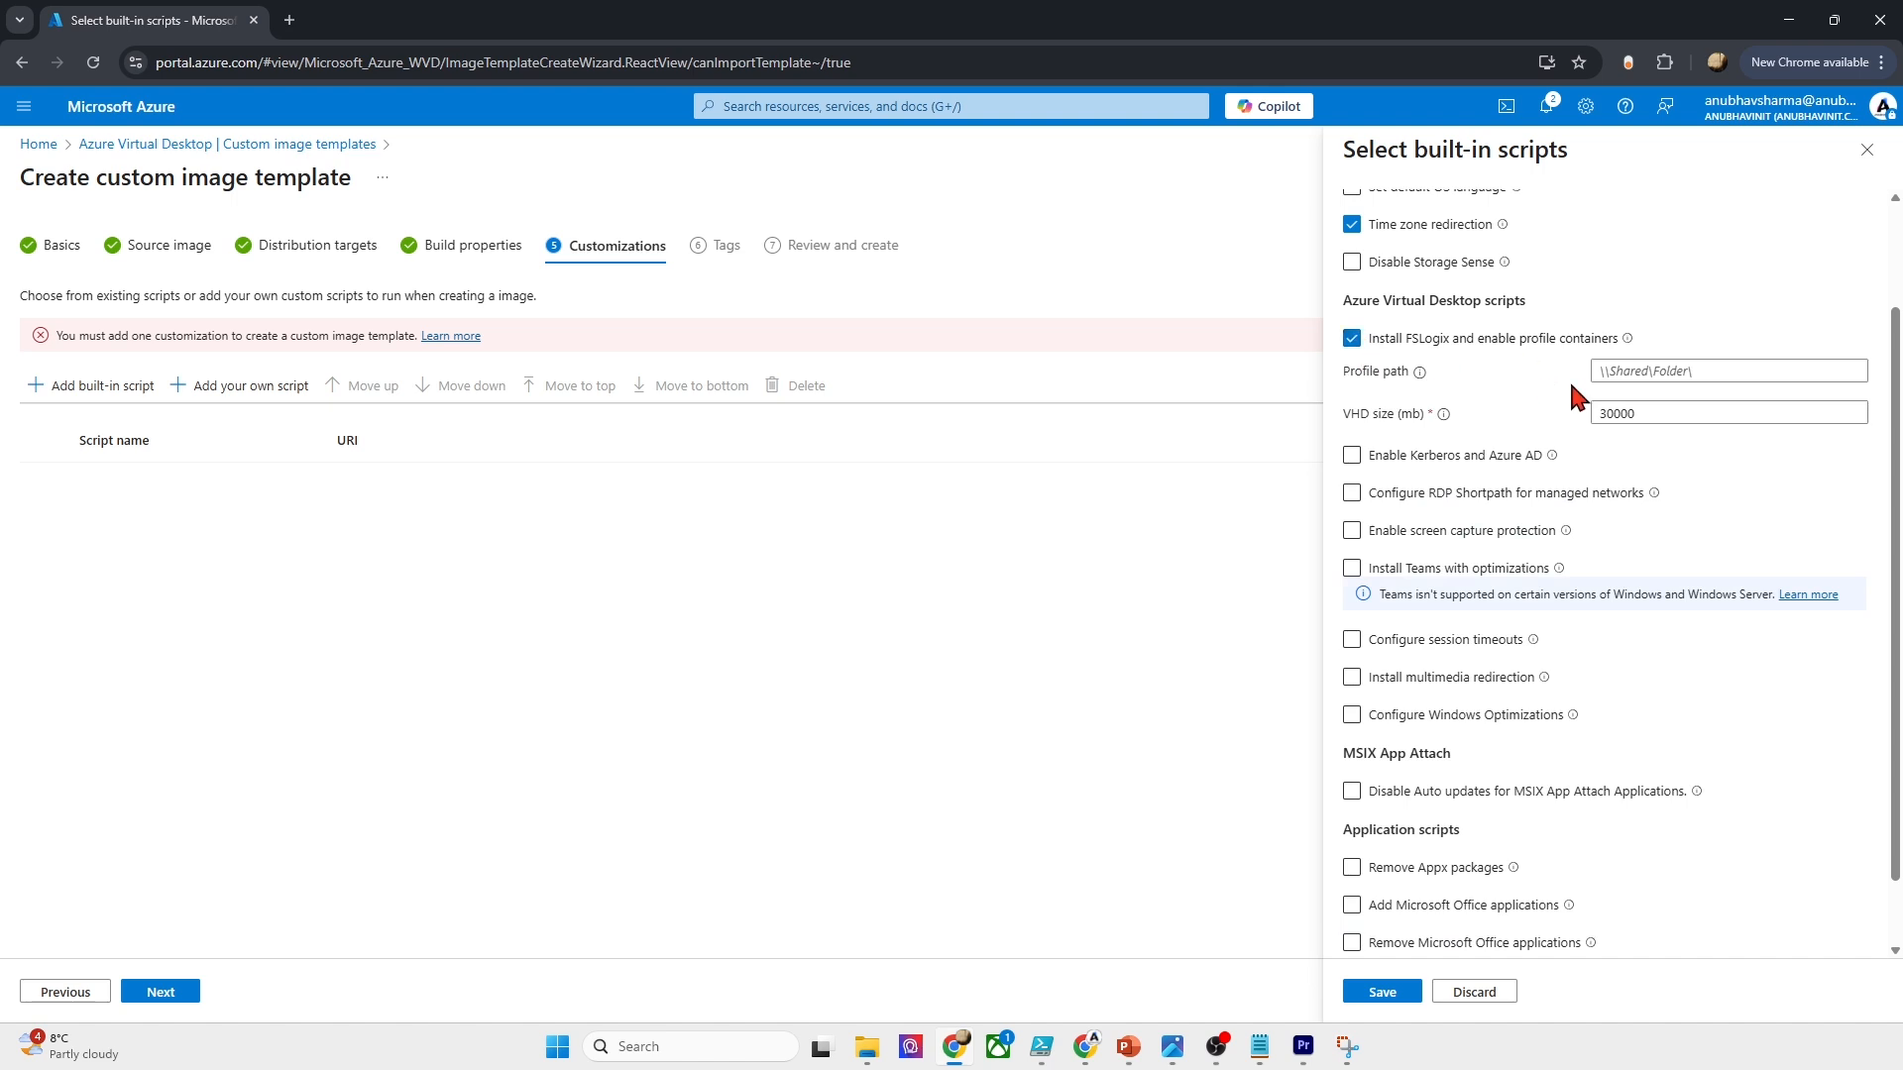
{"action": "left_click", "coordinate": [1352, 340]}
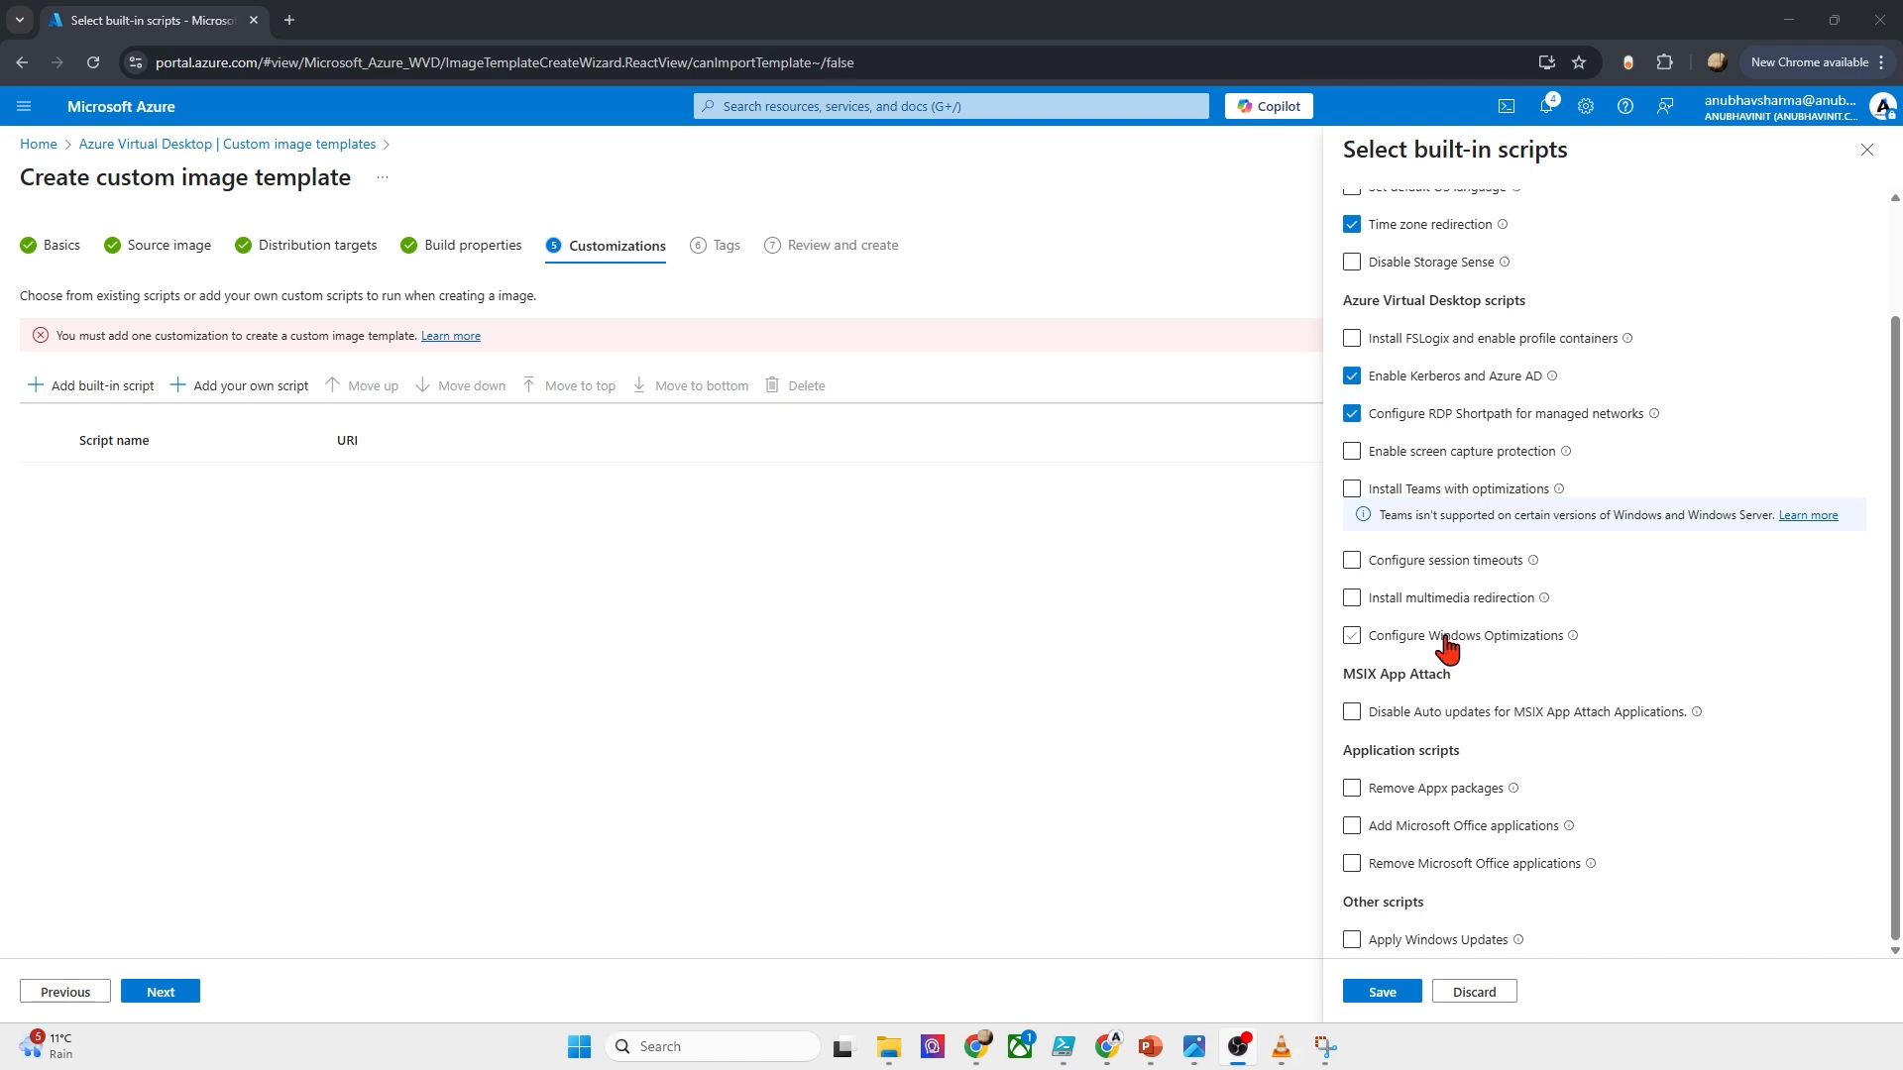
Step: Enable Configure Windows Optimizations with Windows Media Player, Scheduled Tasks, Default User Settings, Edge, Remove Legacy Internet Explorer and Remove OneDrive
{"action": "left_click", "coordinate": [1446, 644]}
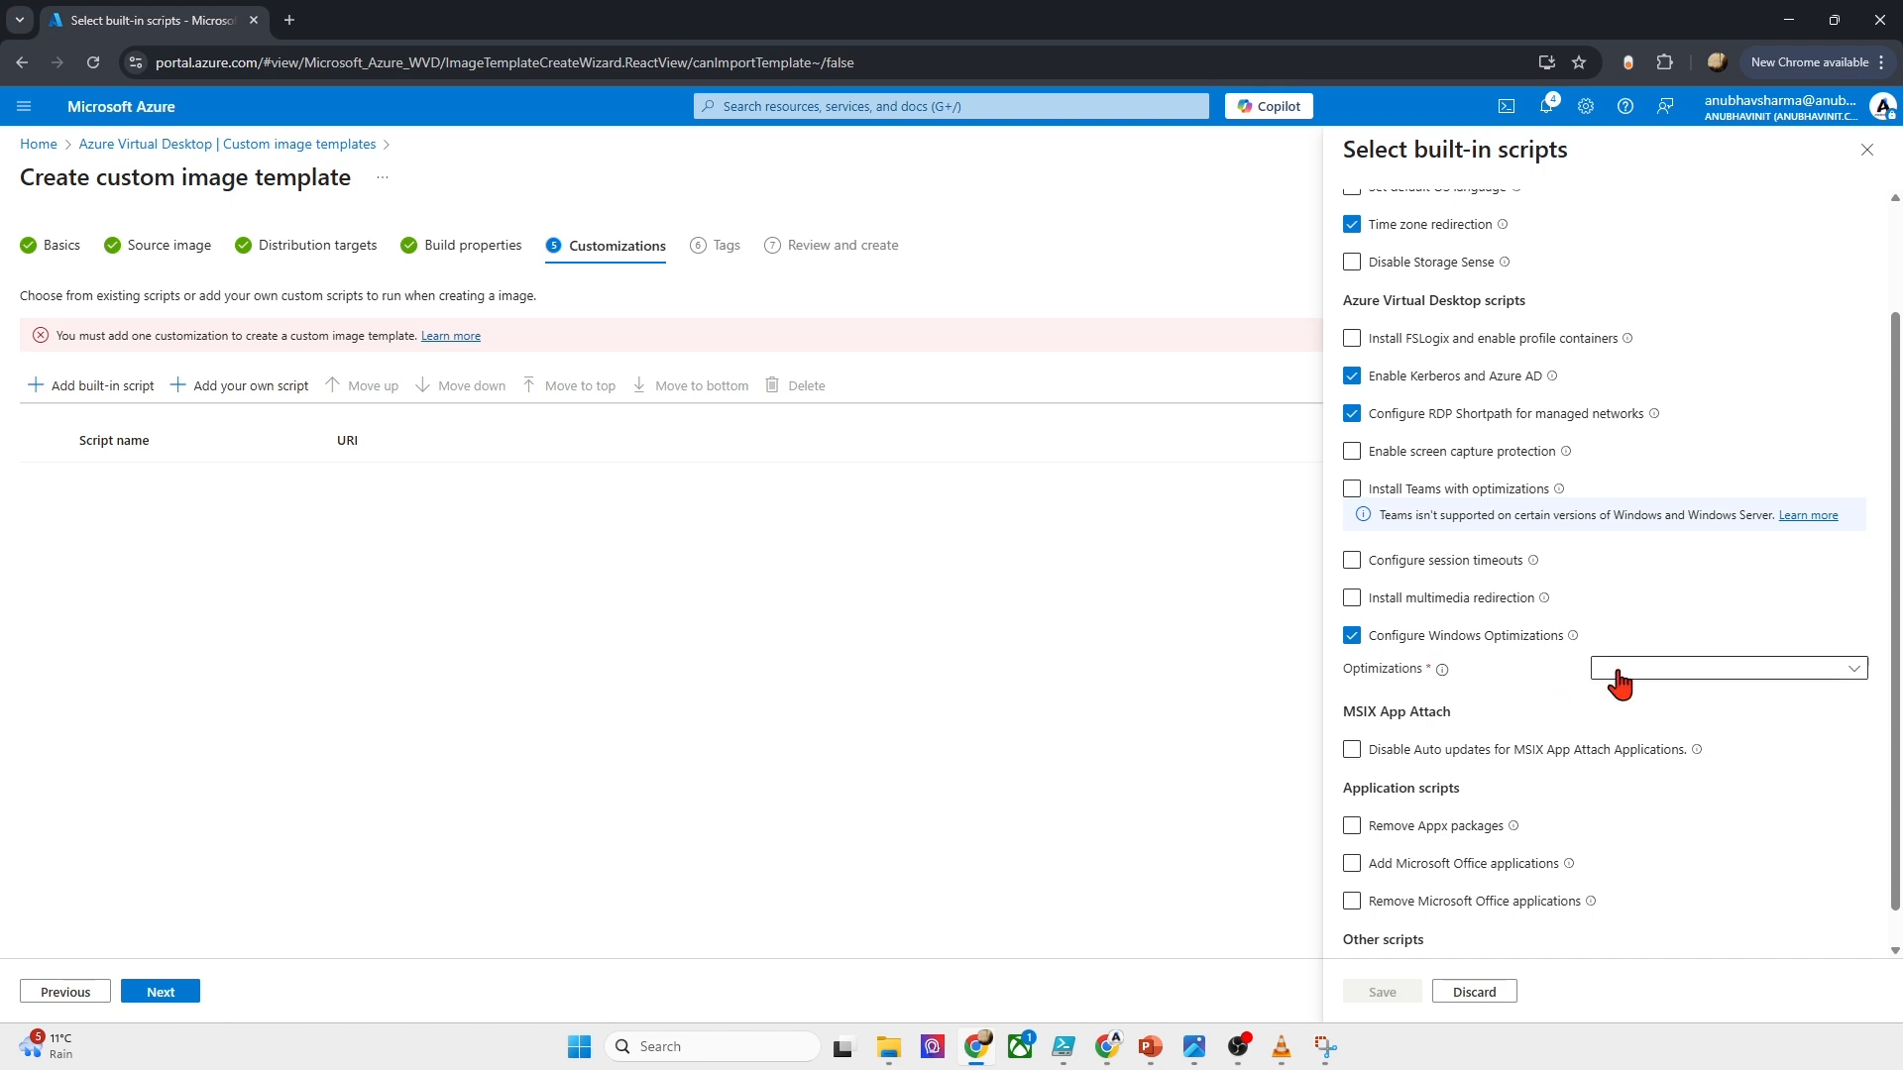
{"action": "left_click", "coordinate": [1678, 682]}
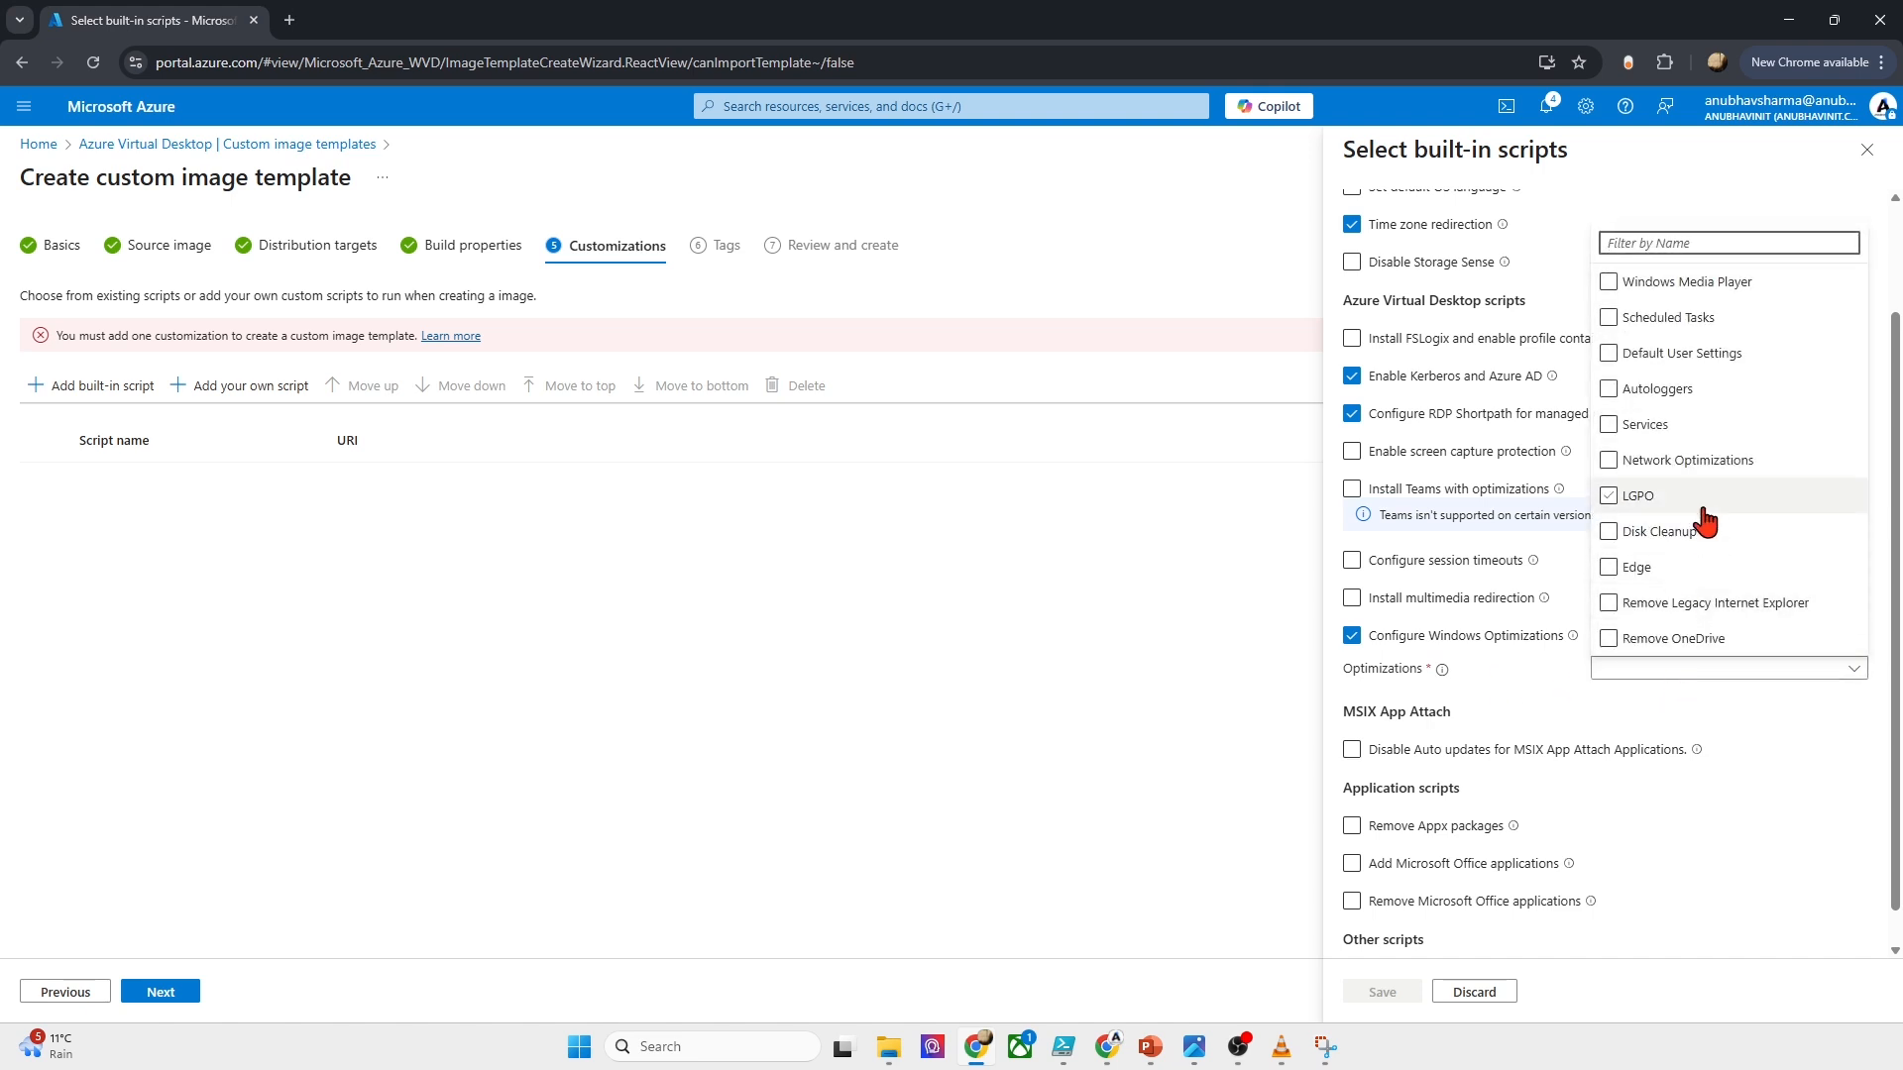
{"action": "left_click", "coordinate": [1690, 287]}
{"action": "left_click", "coordinate": [1689, 332]}
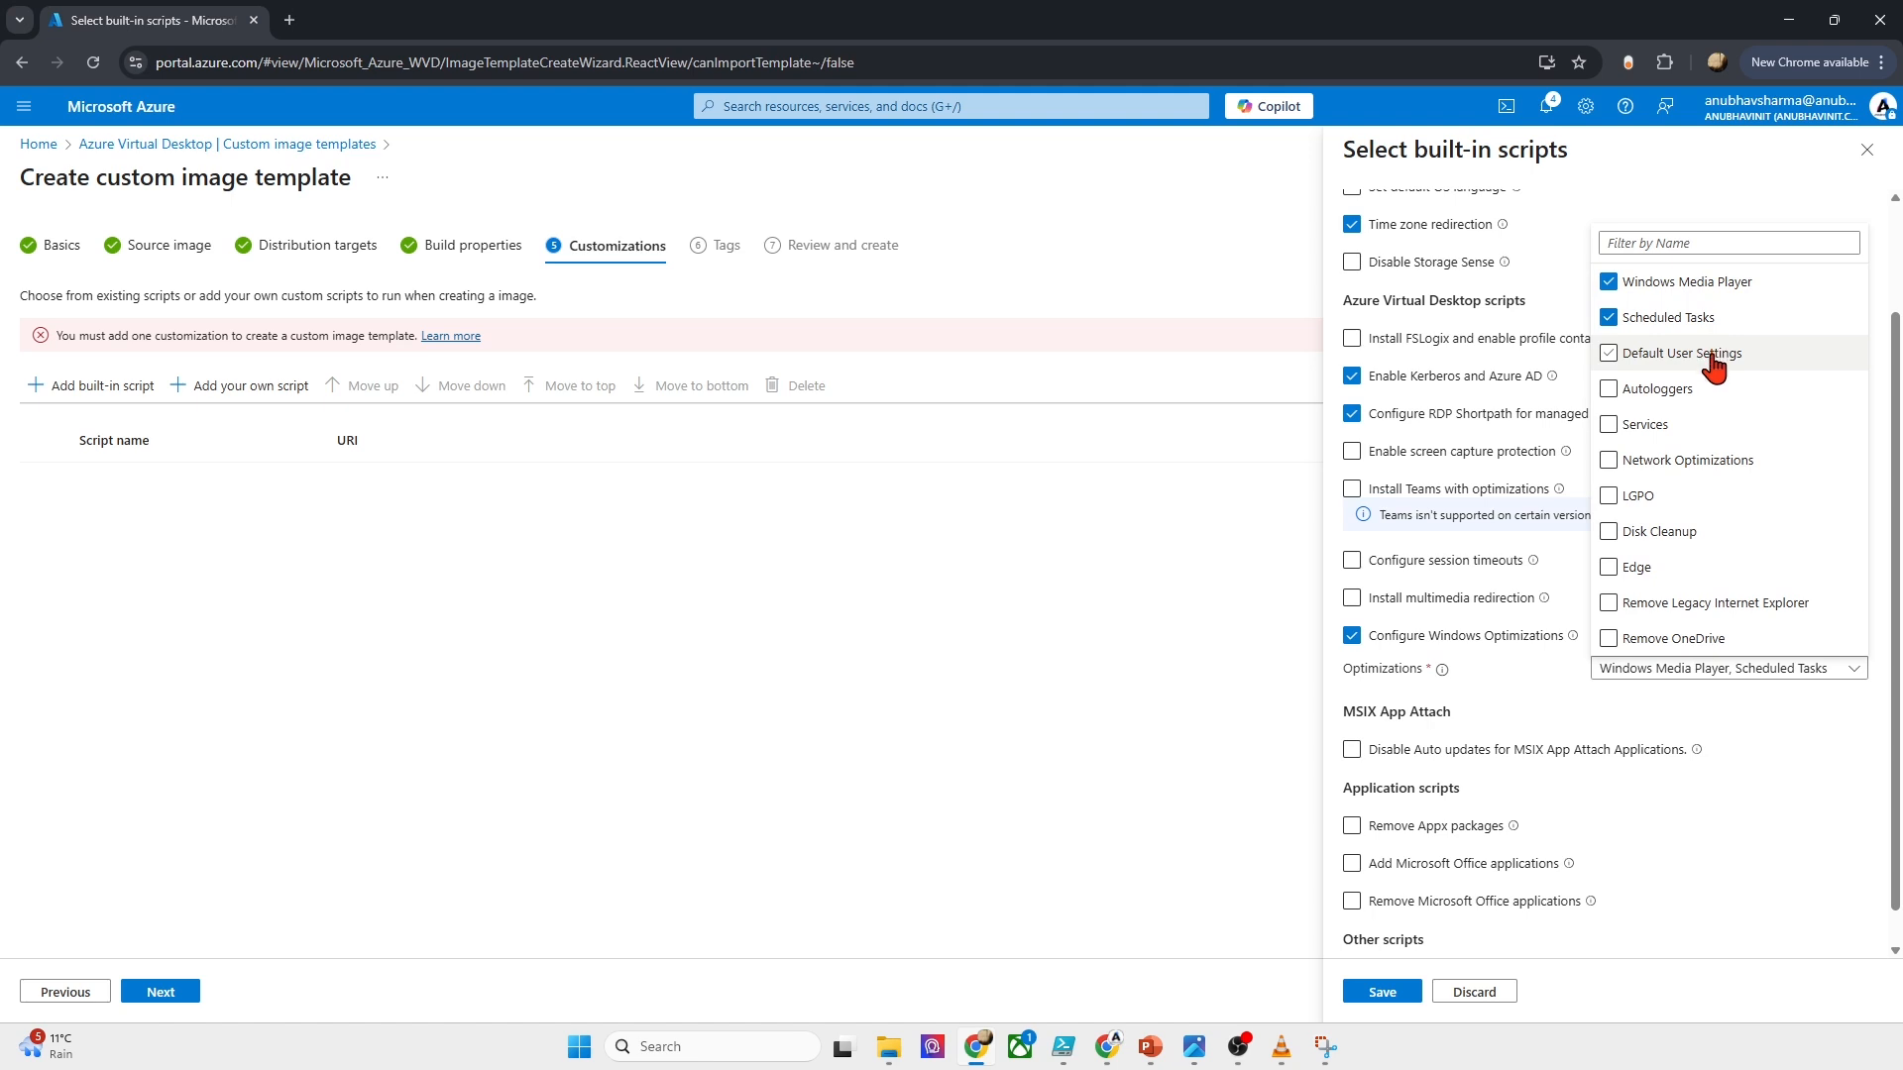
{"action": "left_click", "coordinate": [1710, 357]}
{"action": "left_click", "coordinate": [1677, 641]}
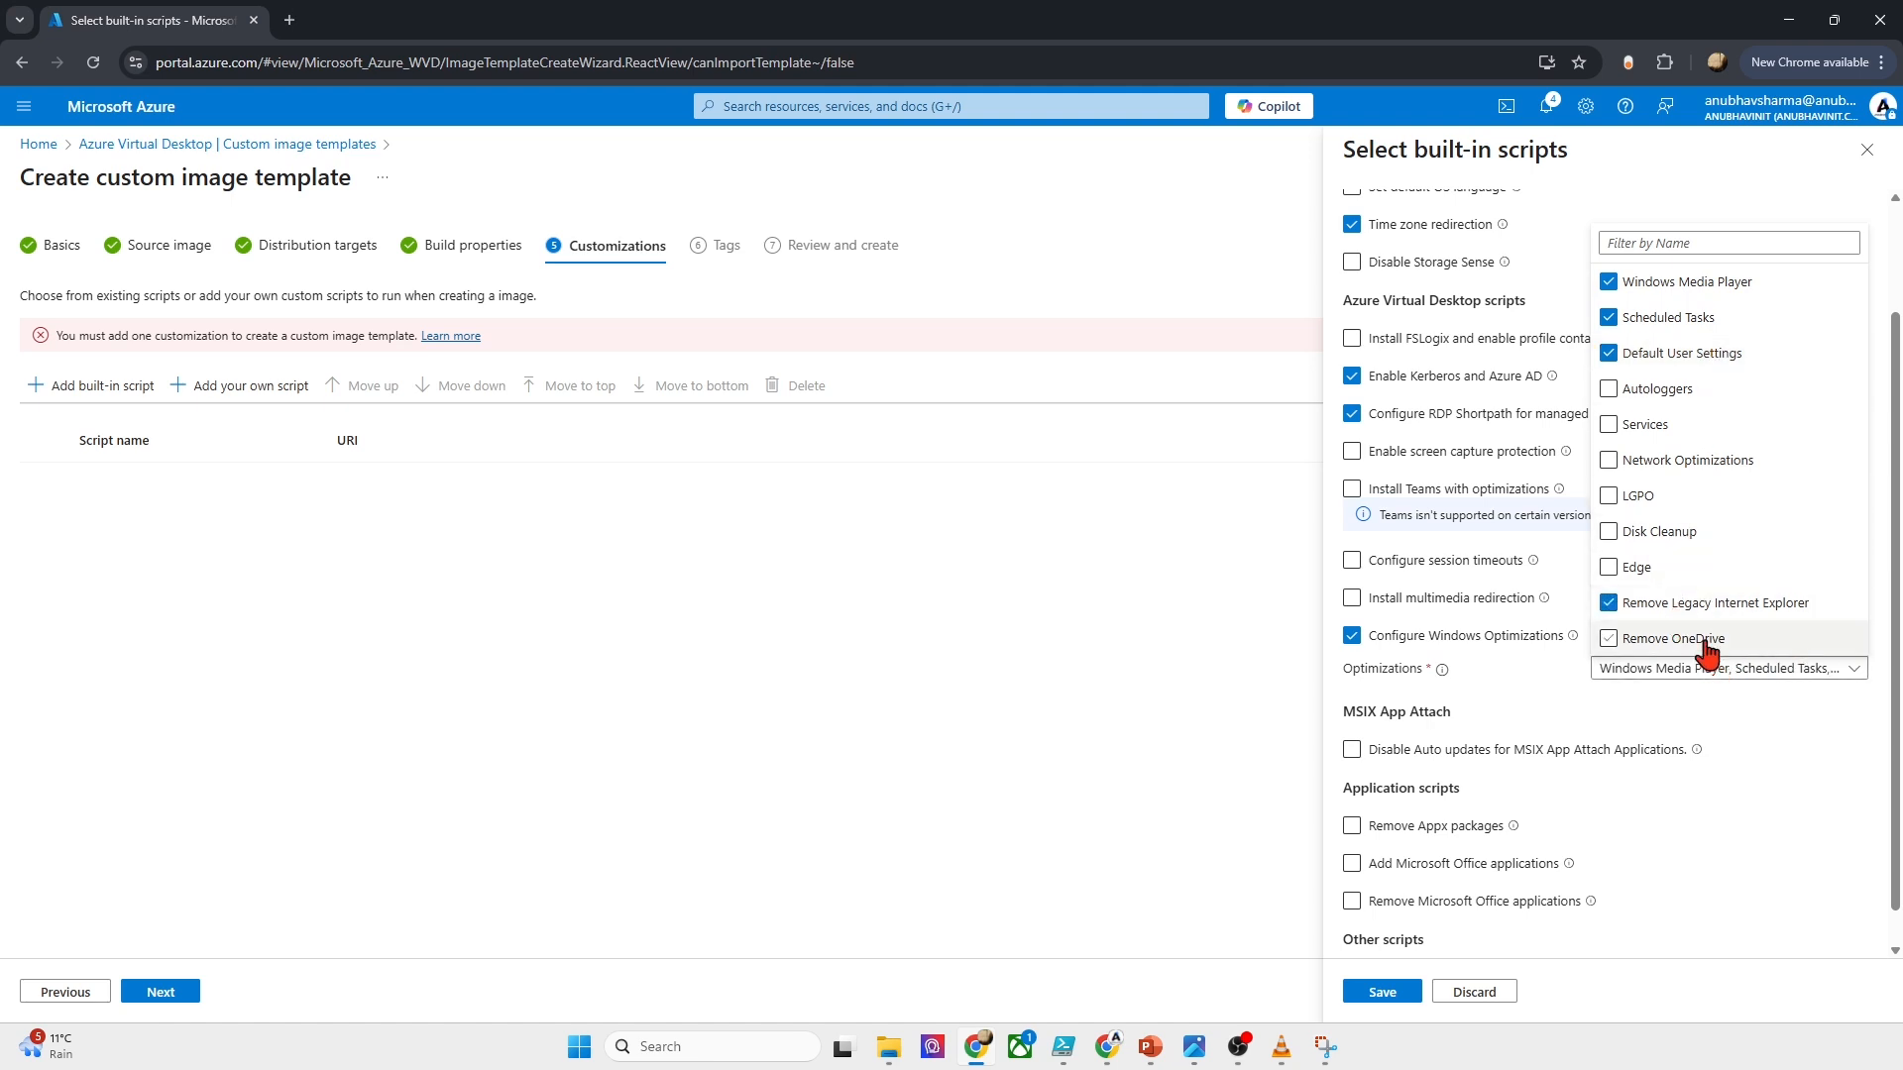
{"action": "left_click", "coordinate": [1675, 604]}
{"action": "left_click", "coordinate": [1654, 575]}
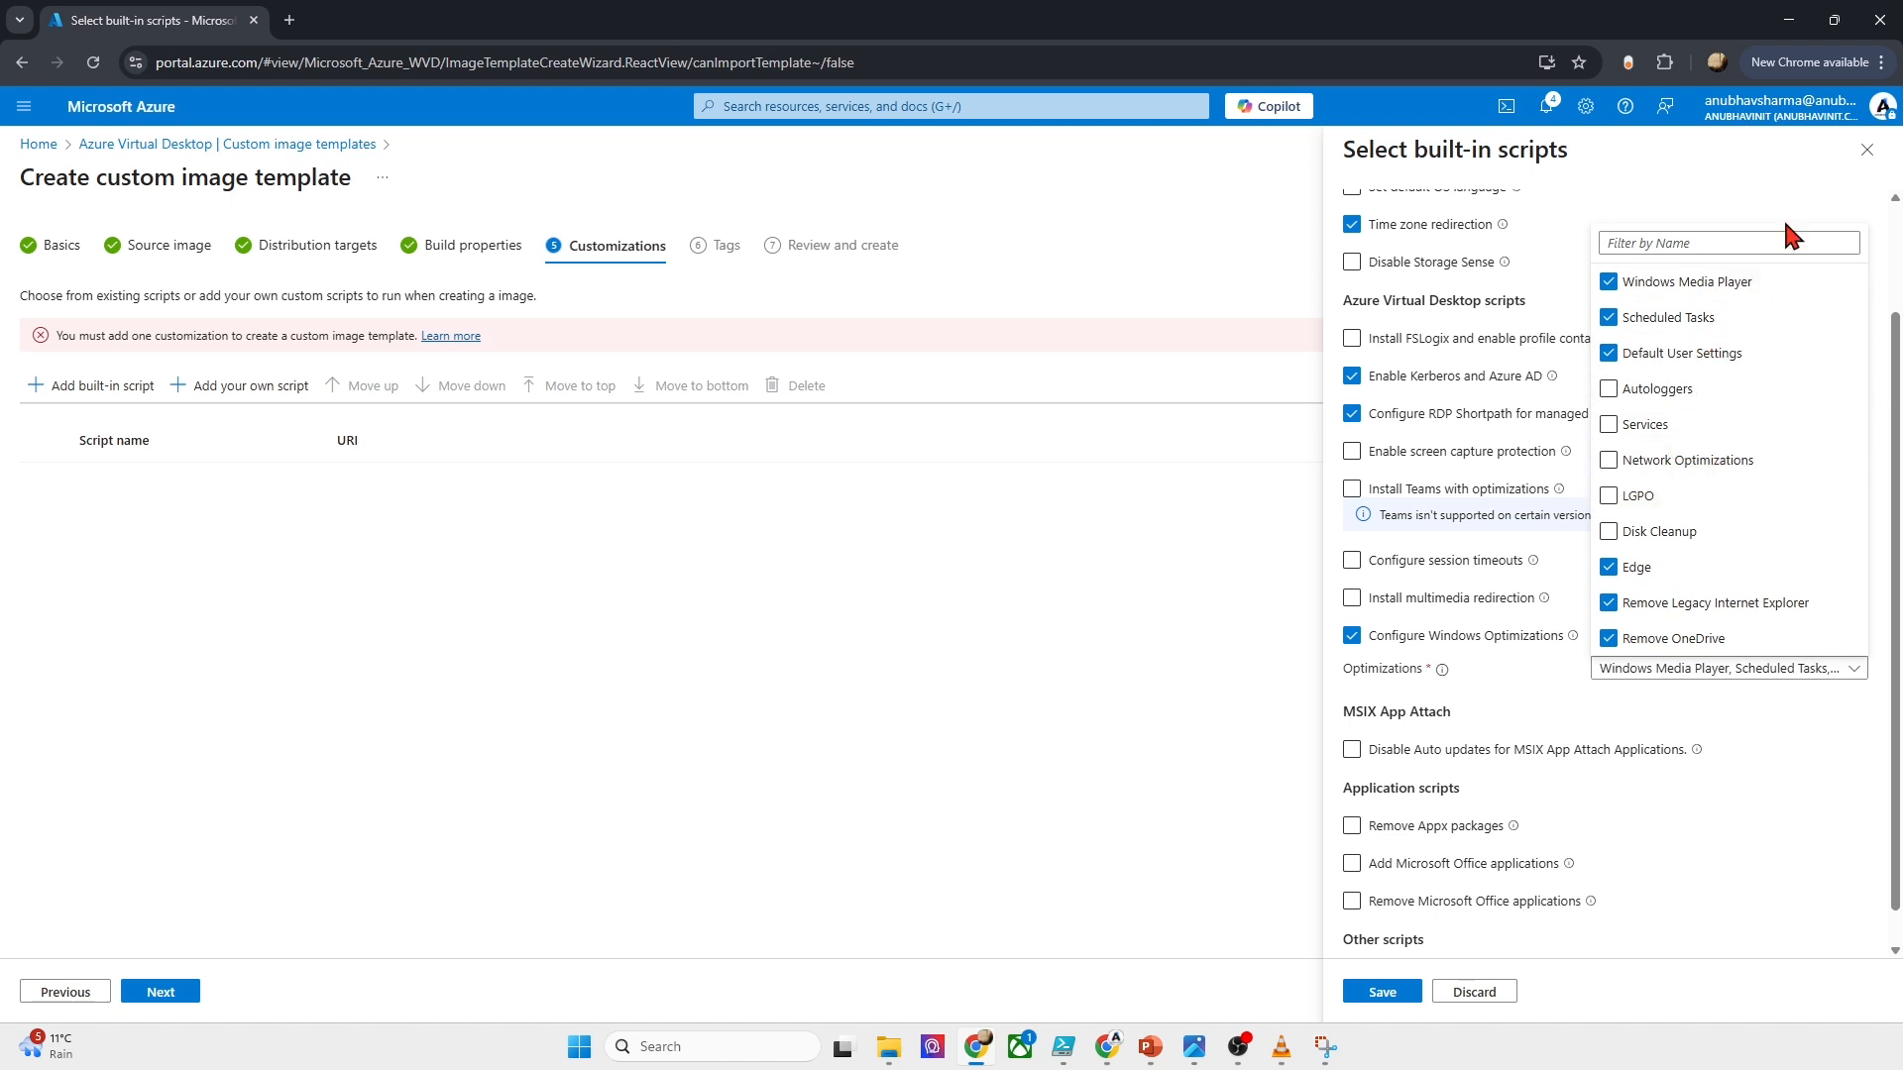
{"action": "left_click", "coordinate": [1730, 819]}
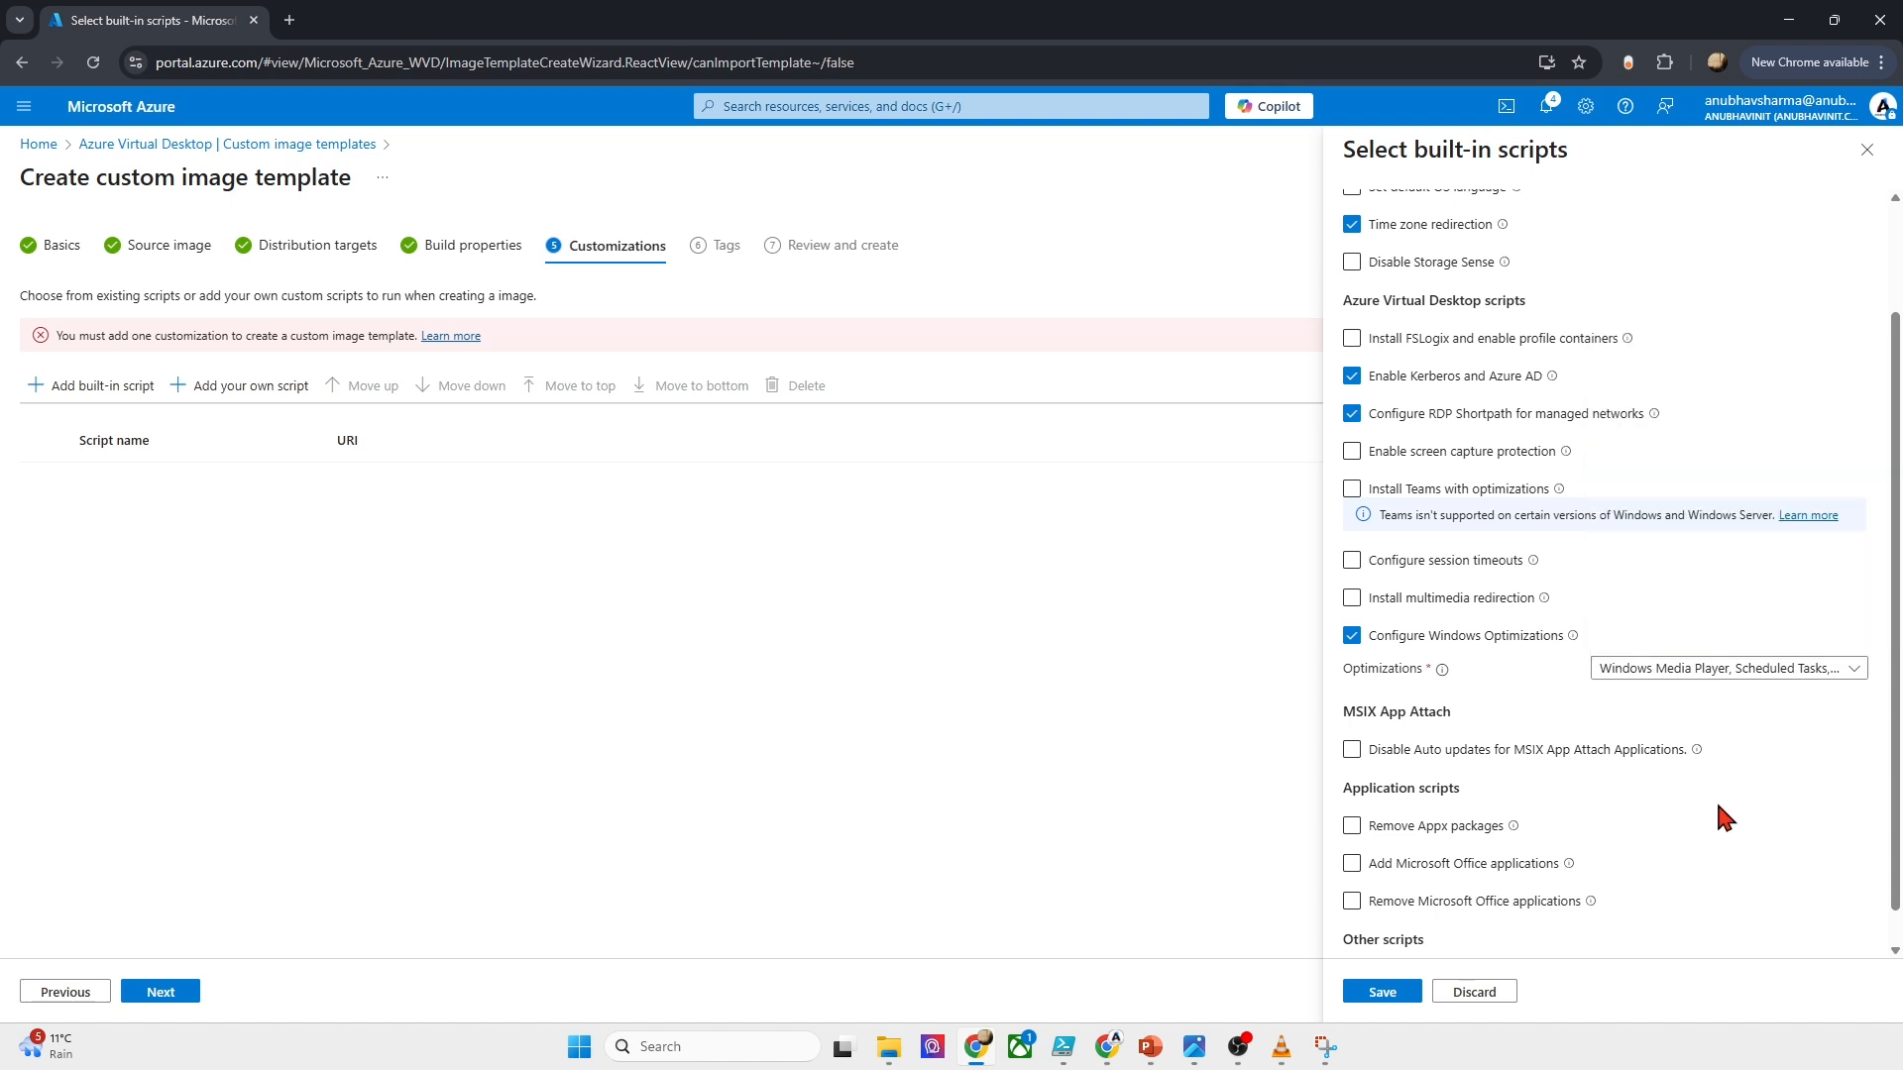
Step: Enable Remove Appx packages for Microsoft.GamingApp, Microsoft.Getstarted, Microsoft.Office.OneNote and Microsoft.MicrosoftStickyNotes
{"action": "scroll", "coordinate": [1709, 805], "scroll_direction": "down", "scroll_amount": 1}
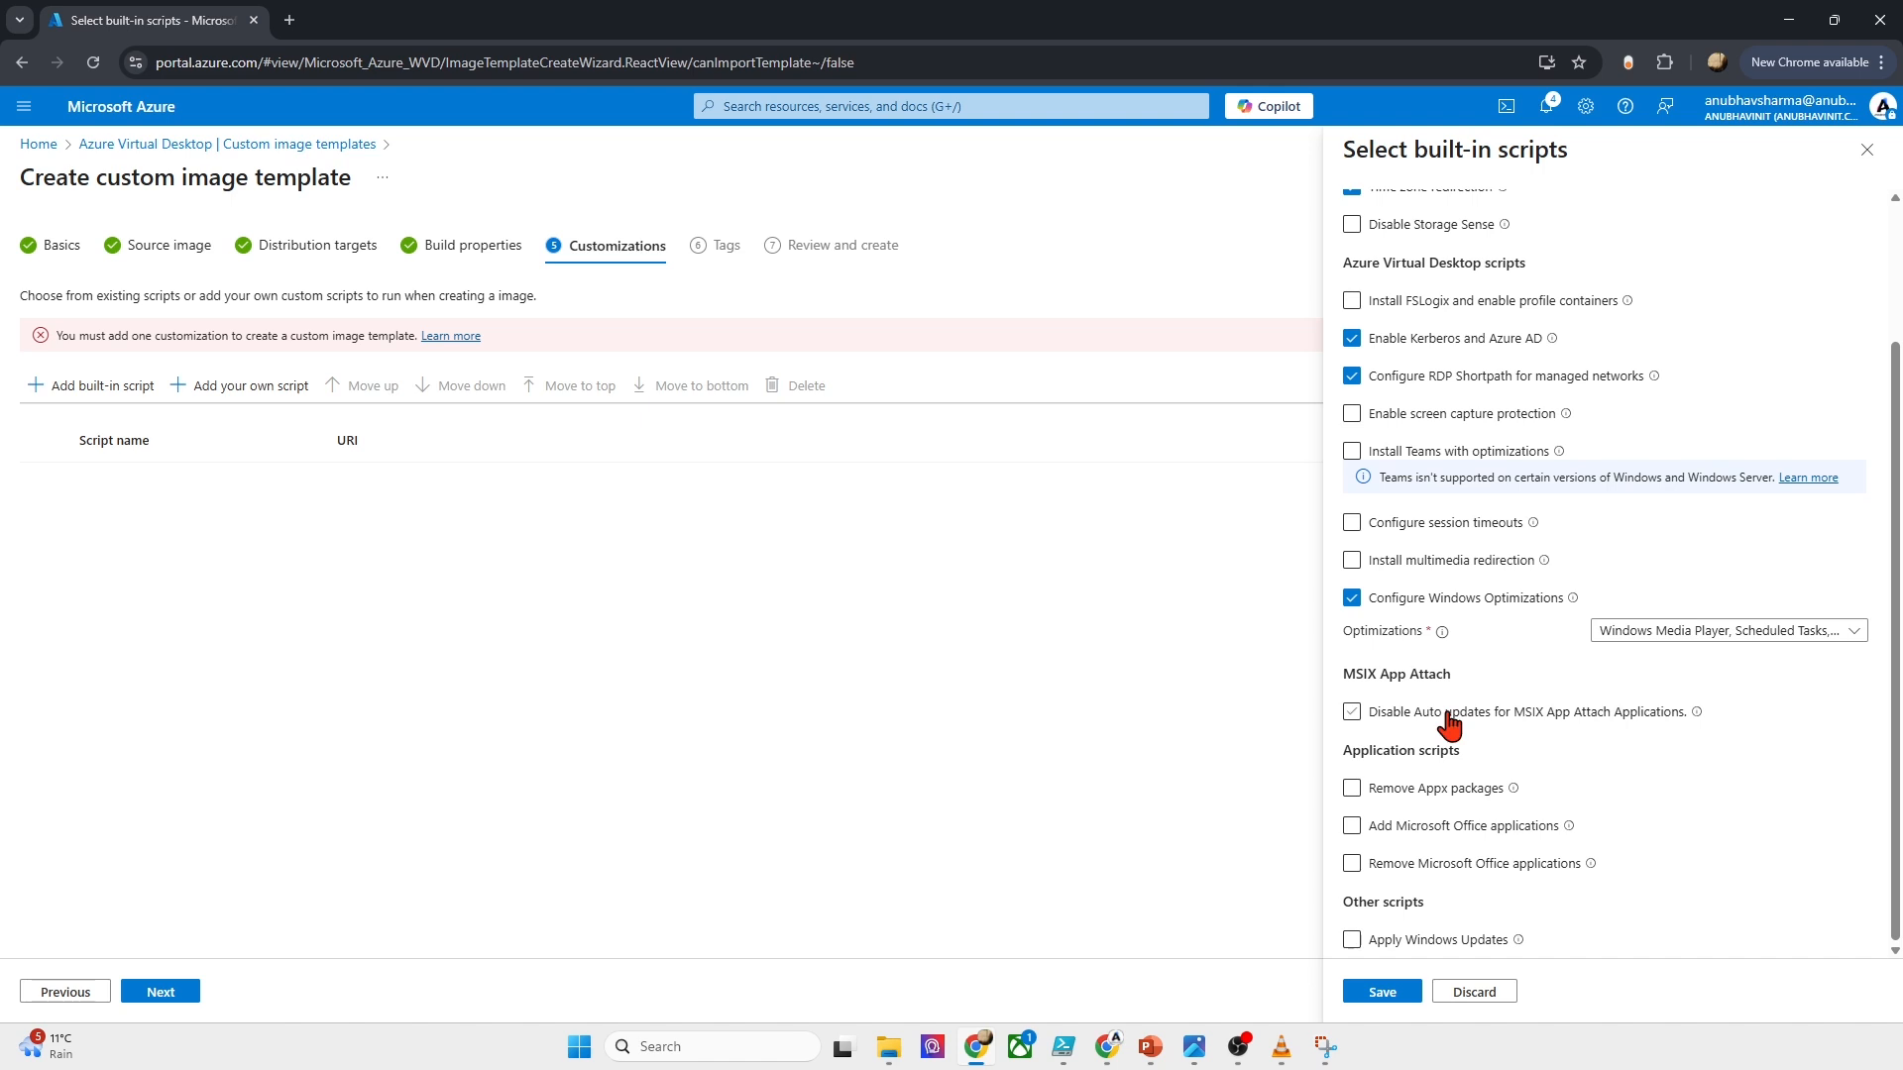
{"action": "left_click", "coordinate": [1454, 788]}
{"action": "left_click", "coordinate": [1737, 821]}
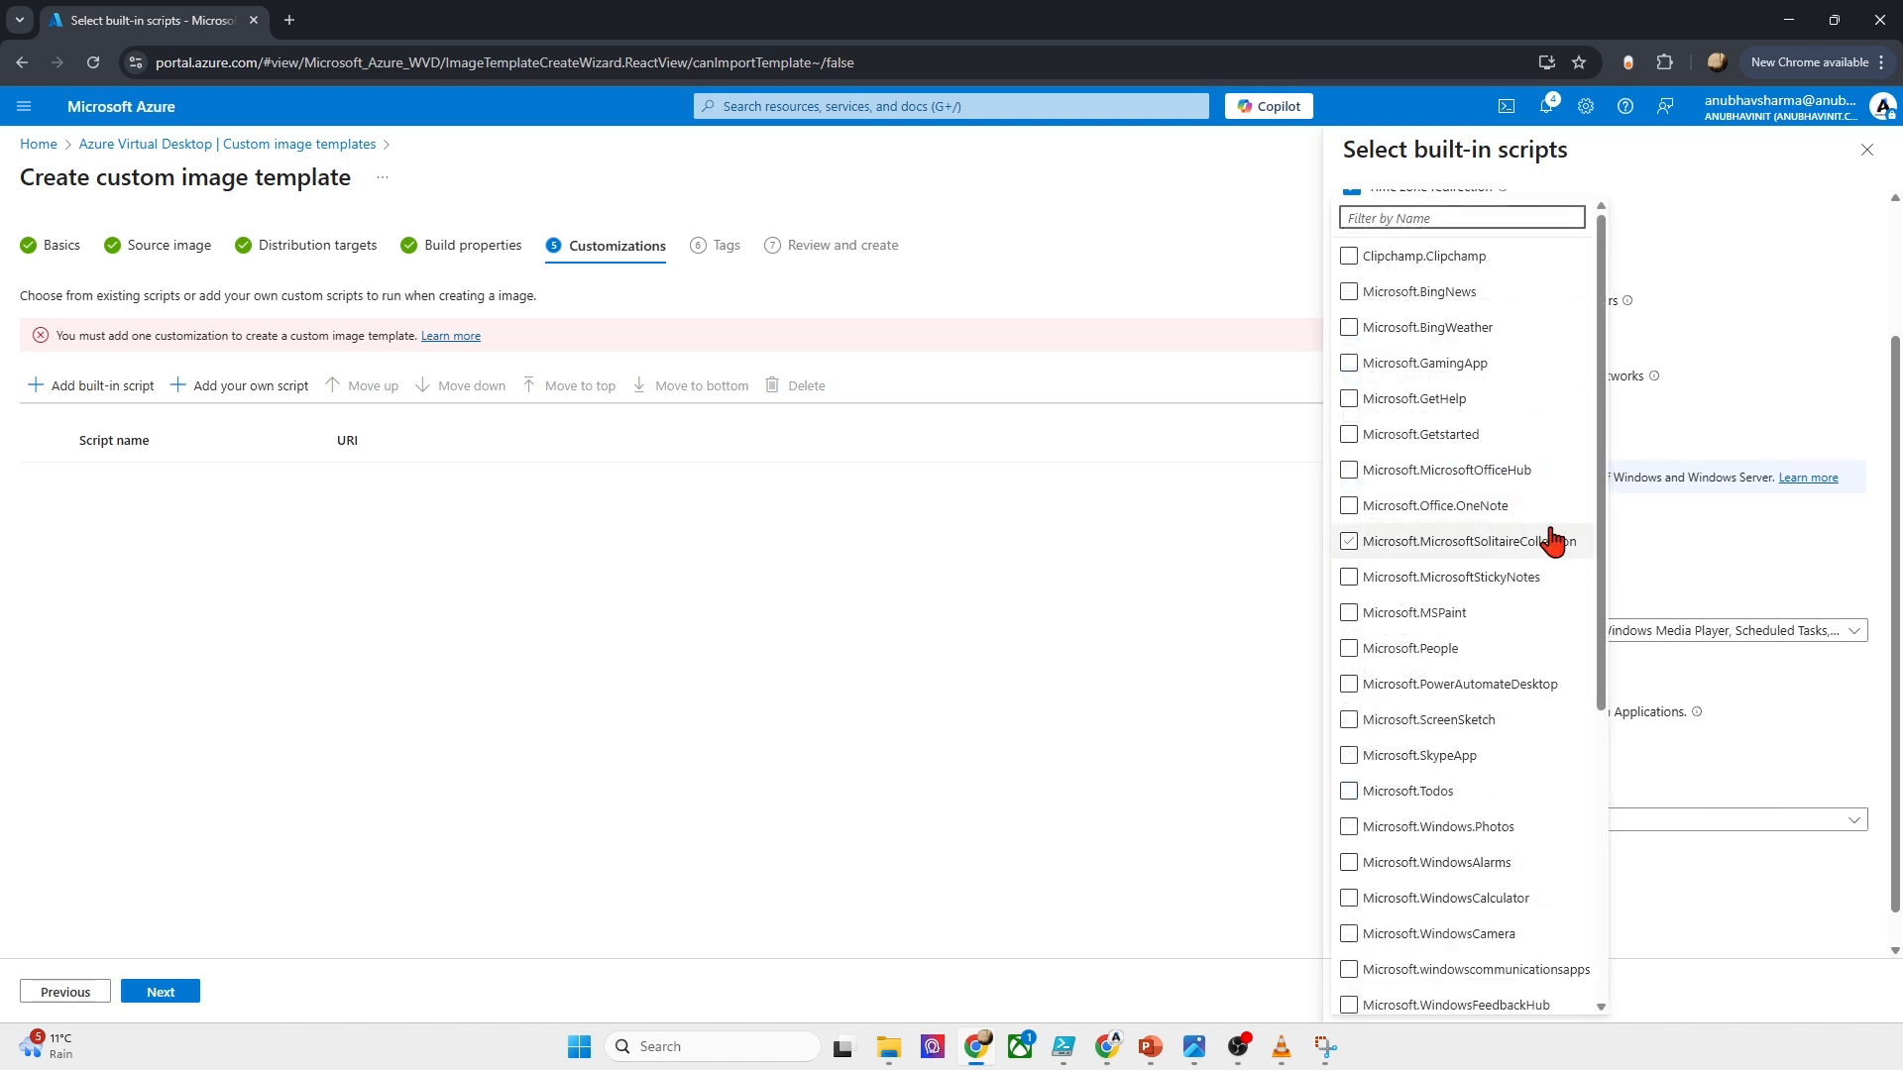
{"action": "scroll", "coordinate": [1526, 515], "scroll_direction": "down", "scroll_amount": 5}
{"action": "left_click", "coordinate": [1509, 499]}
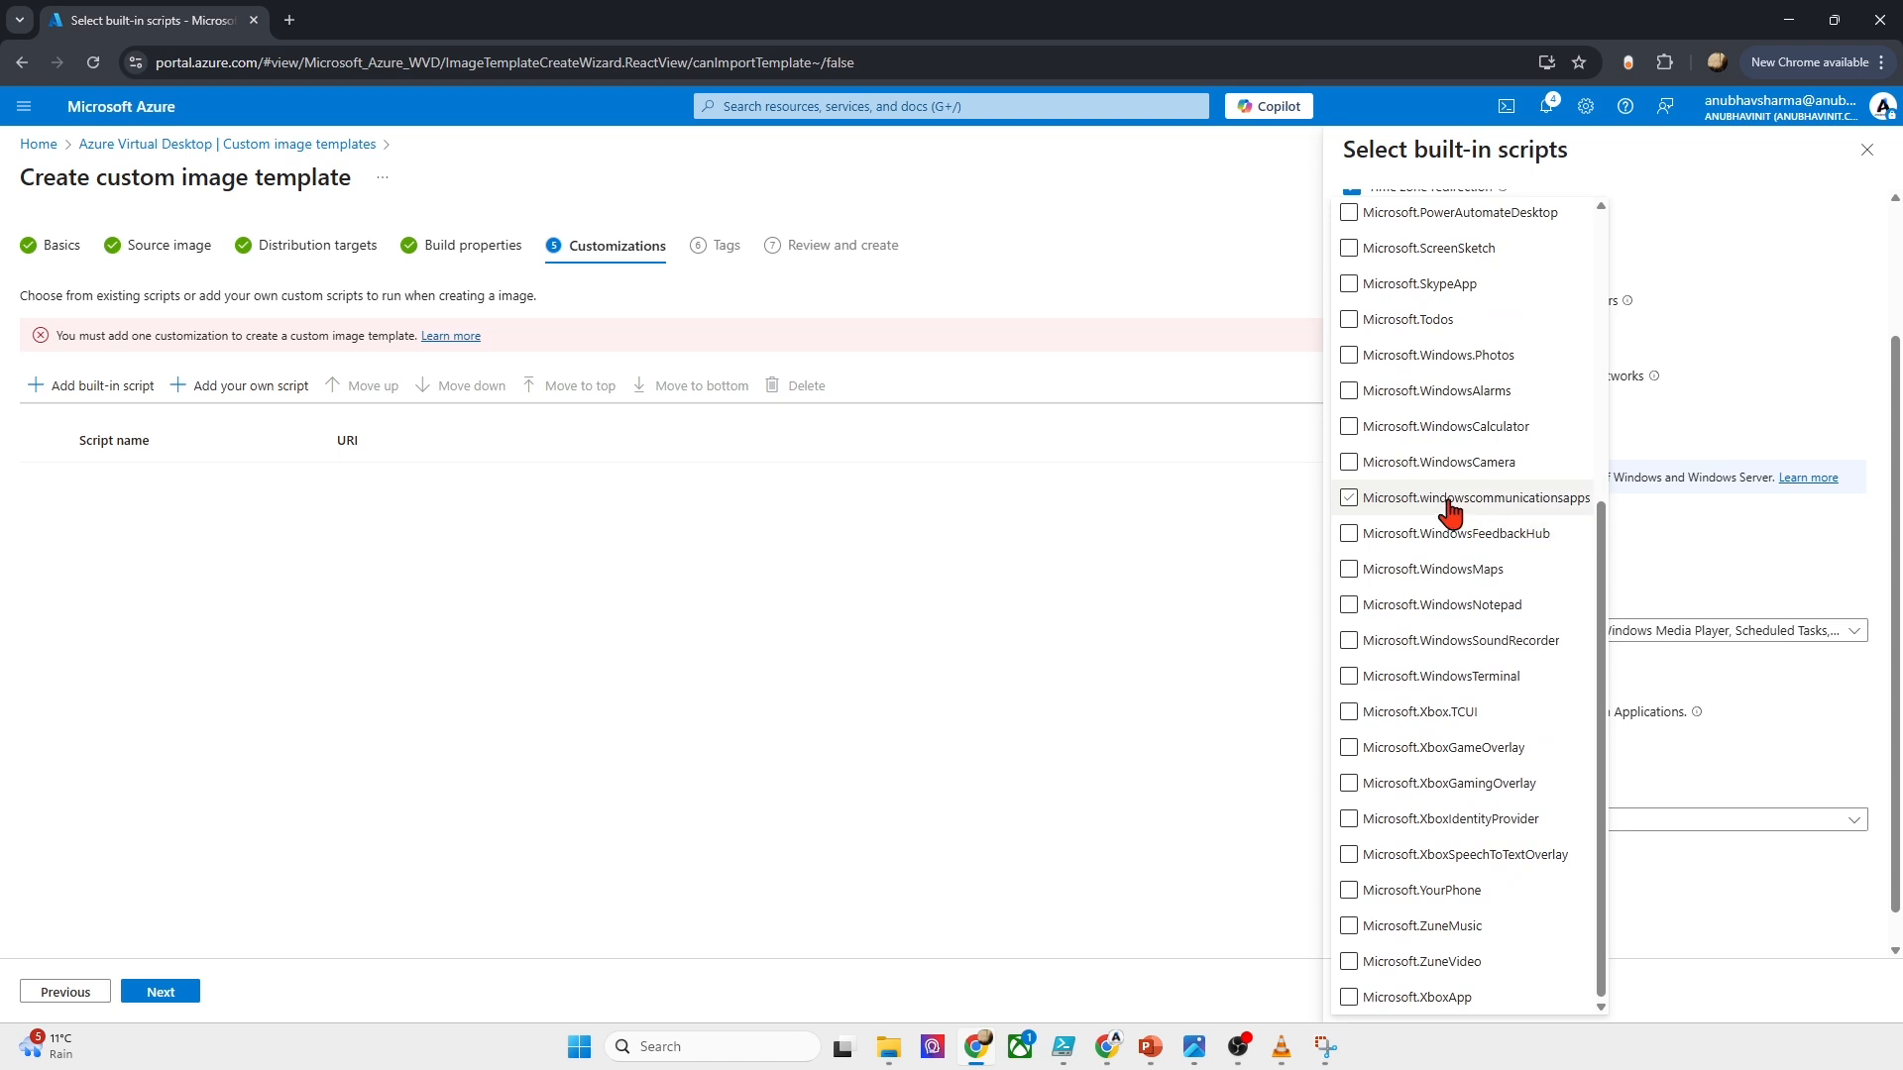
{"action": "scroll", "coordinate": [1348, 512], "scroll_direction": "up", "scroll_amount": 5}
{"action": "left_click", "coordinate": [1350, 363]}
{"action": "left_click", "coordinate": [1350, 437]}
{"action": "left_click", "coordinate": [1350, 506]}
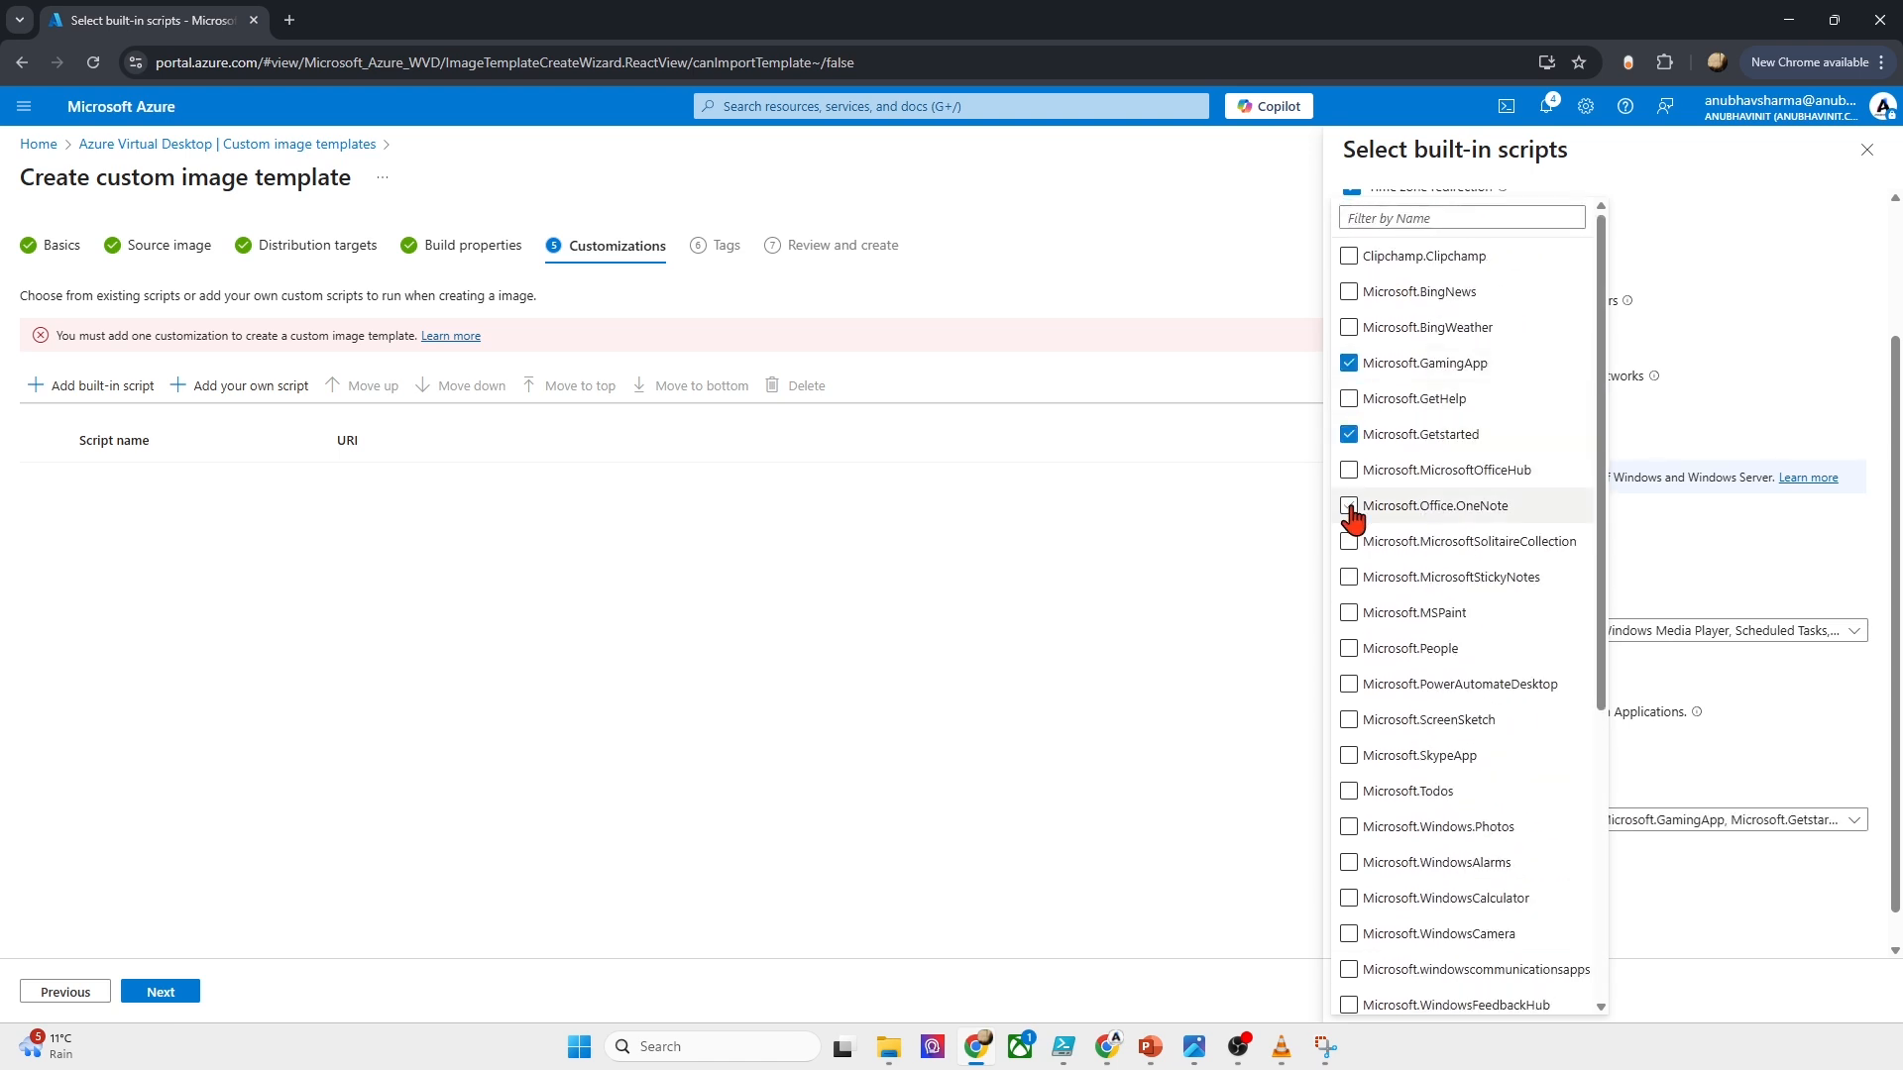
{"action": "left_click", "coordinate": [1349, 577]}
{"action": "left_click", "coordinate": [1789, 796]}
Step: Enable Add Microsoft Office applications with Visio and Project in version 64
{"action": "scroll", "coordinate": [1725, 846], "scroll_direction": "down", "scroll_amount": 1}
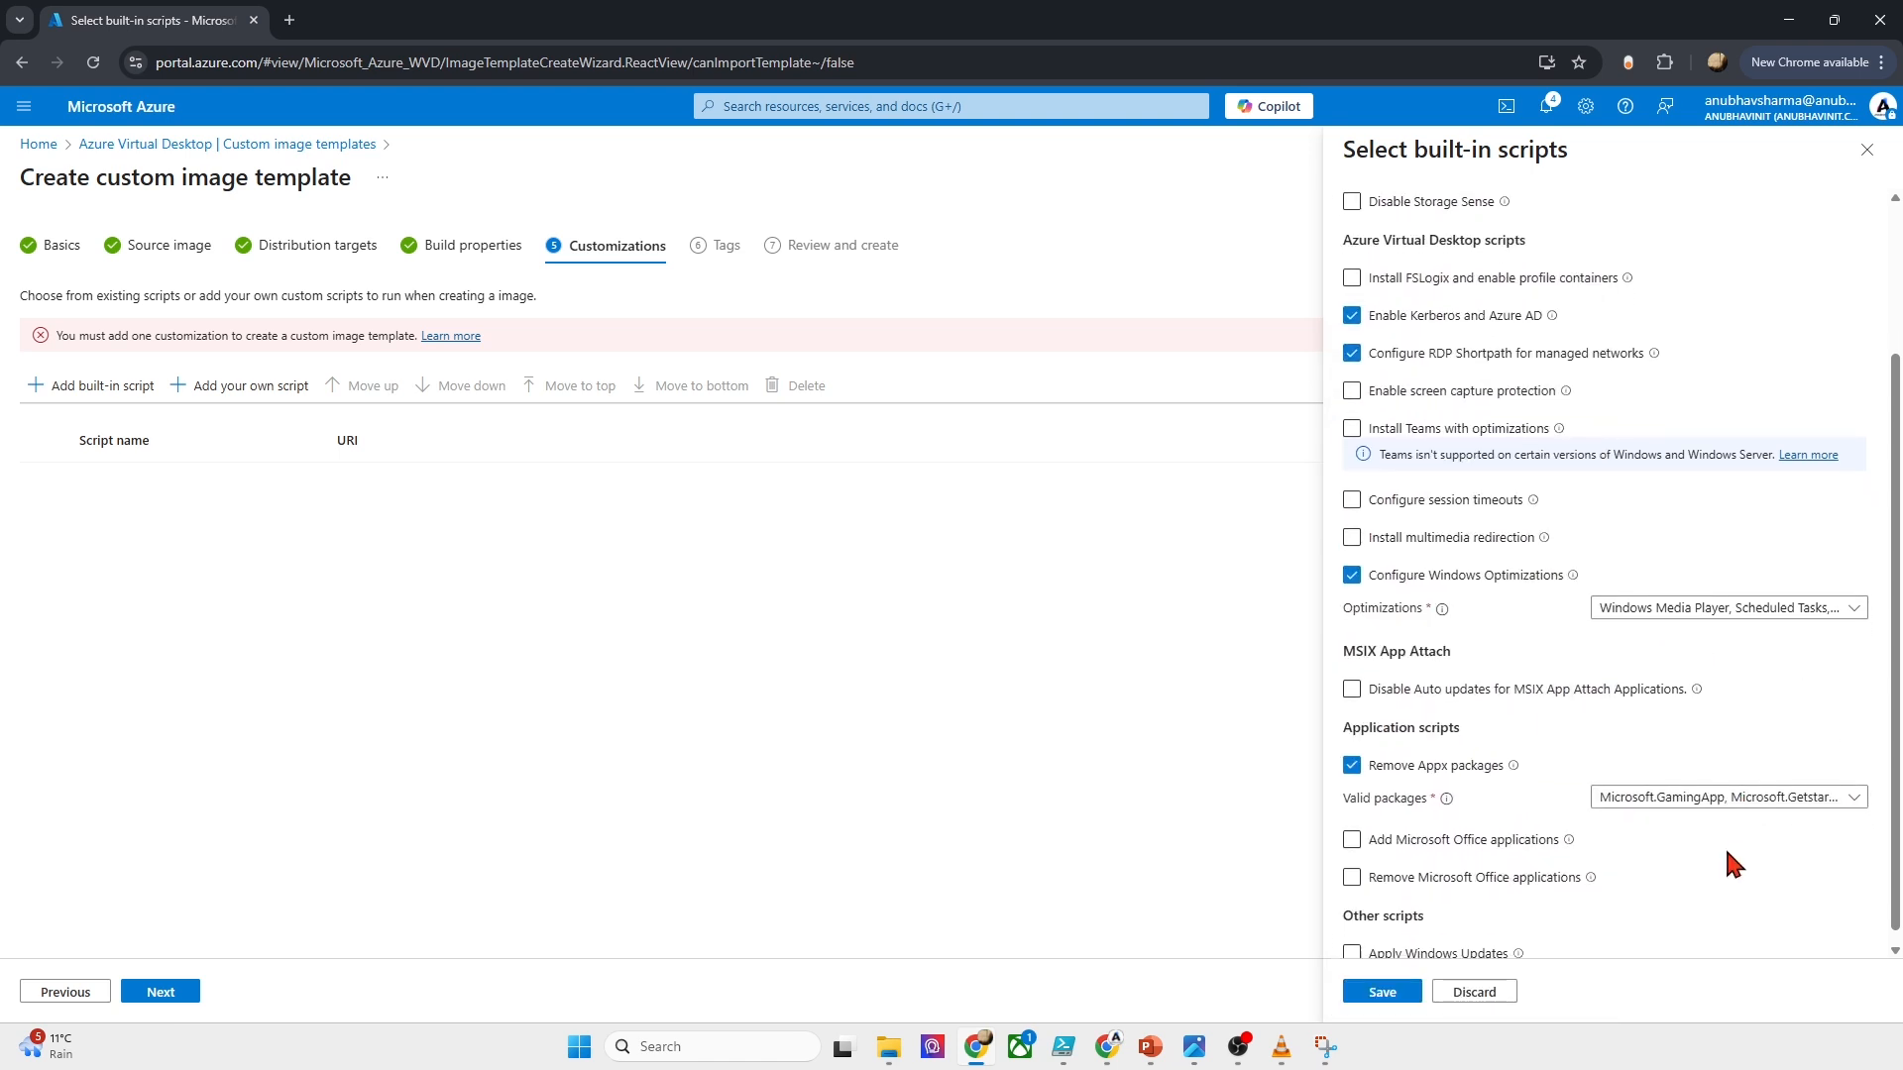
{"action": "left_click", "coordinate": [1407, 827]}
{"action": "scroll", "coordinate": [1761, 848], "scroll_direction": "down", "scroll_amount": 1}
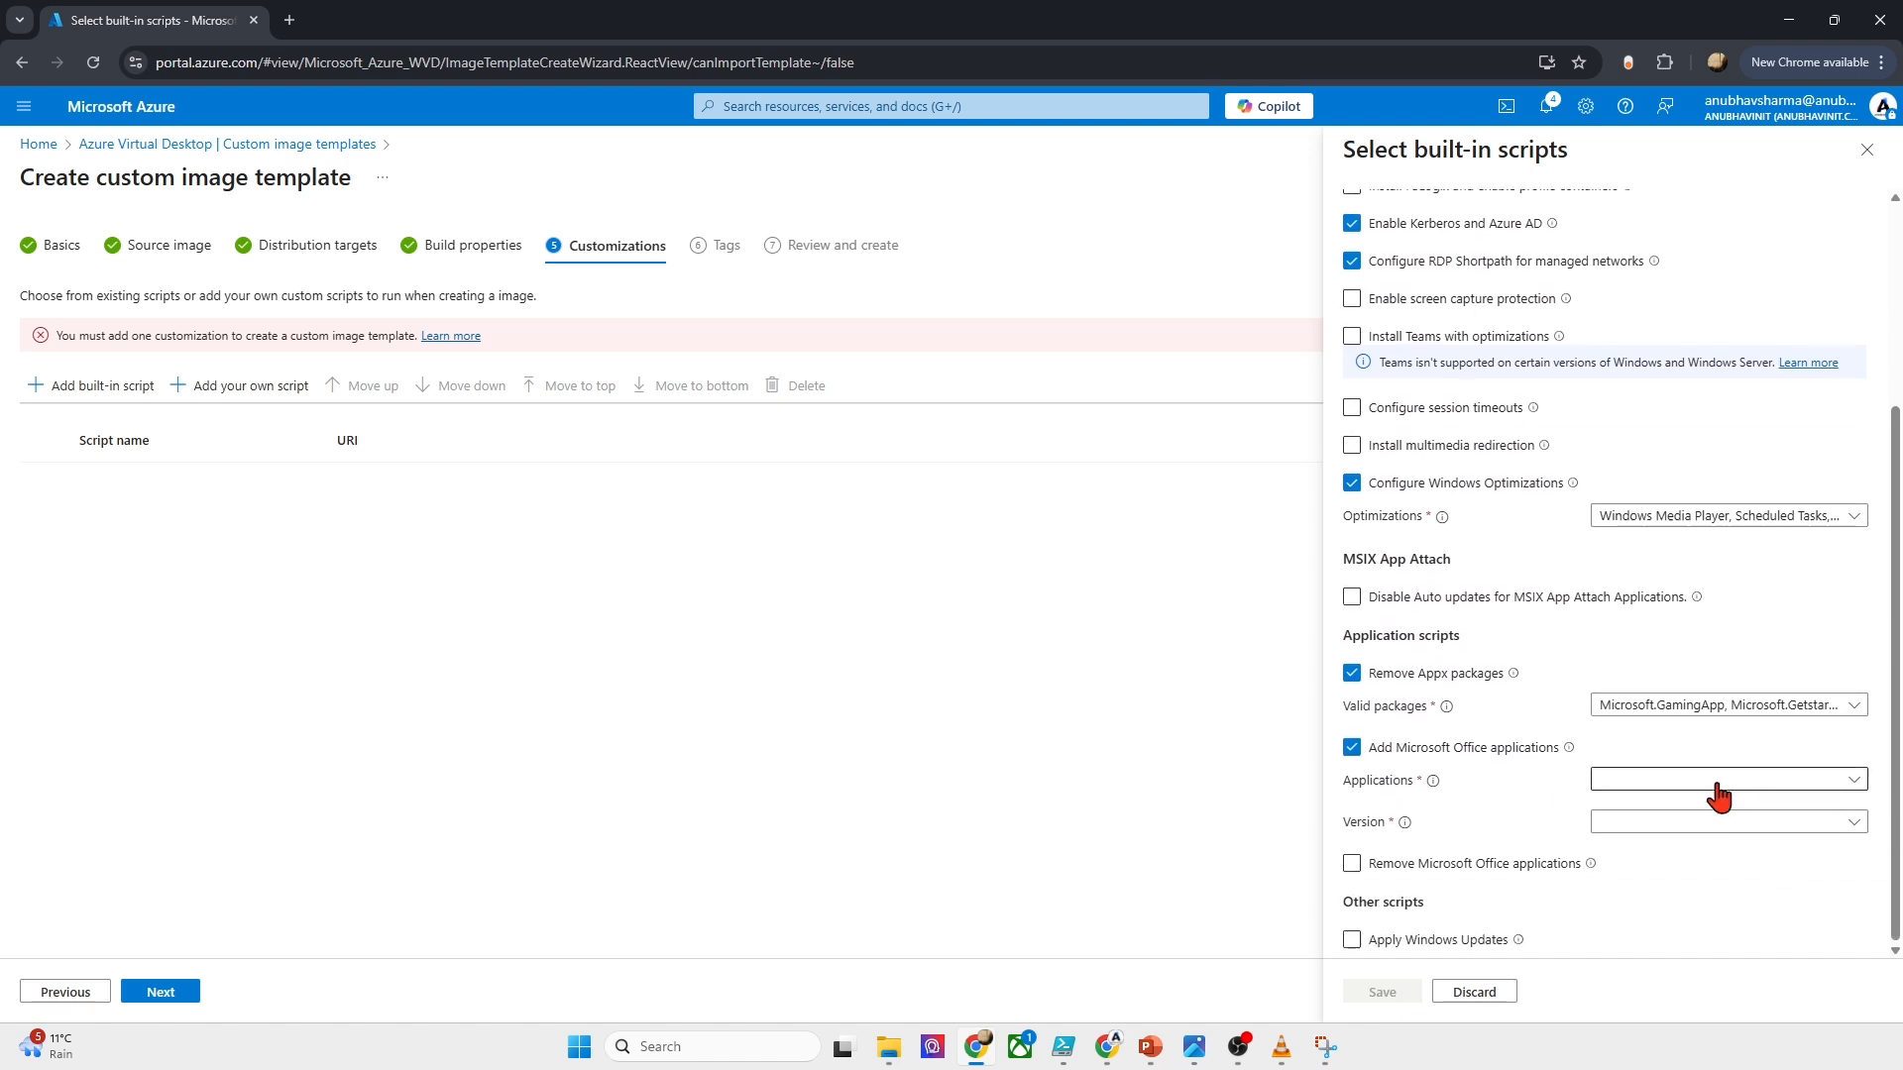
{"action": "left_click", "coordinate": [1720, 780]}
{"action": "left_click", "coordinate": [1675, 852]}
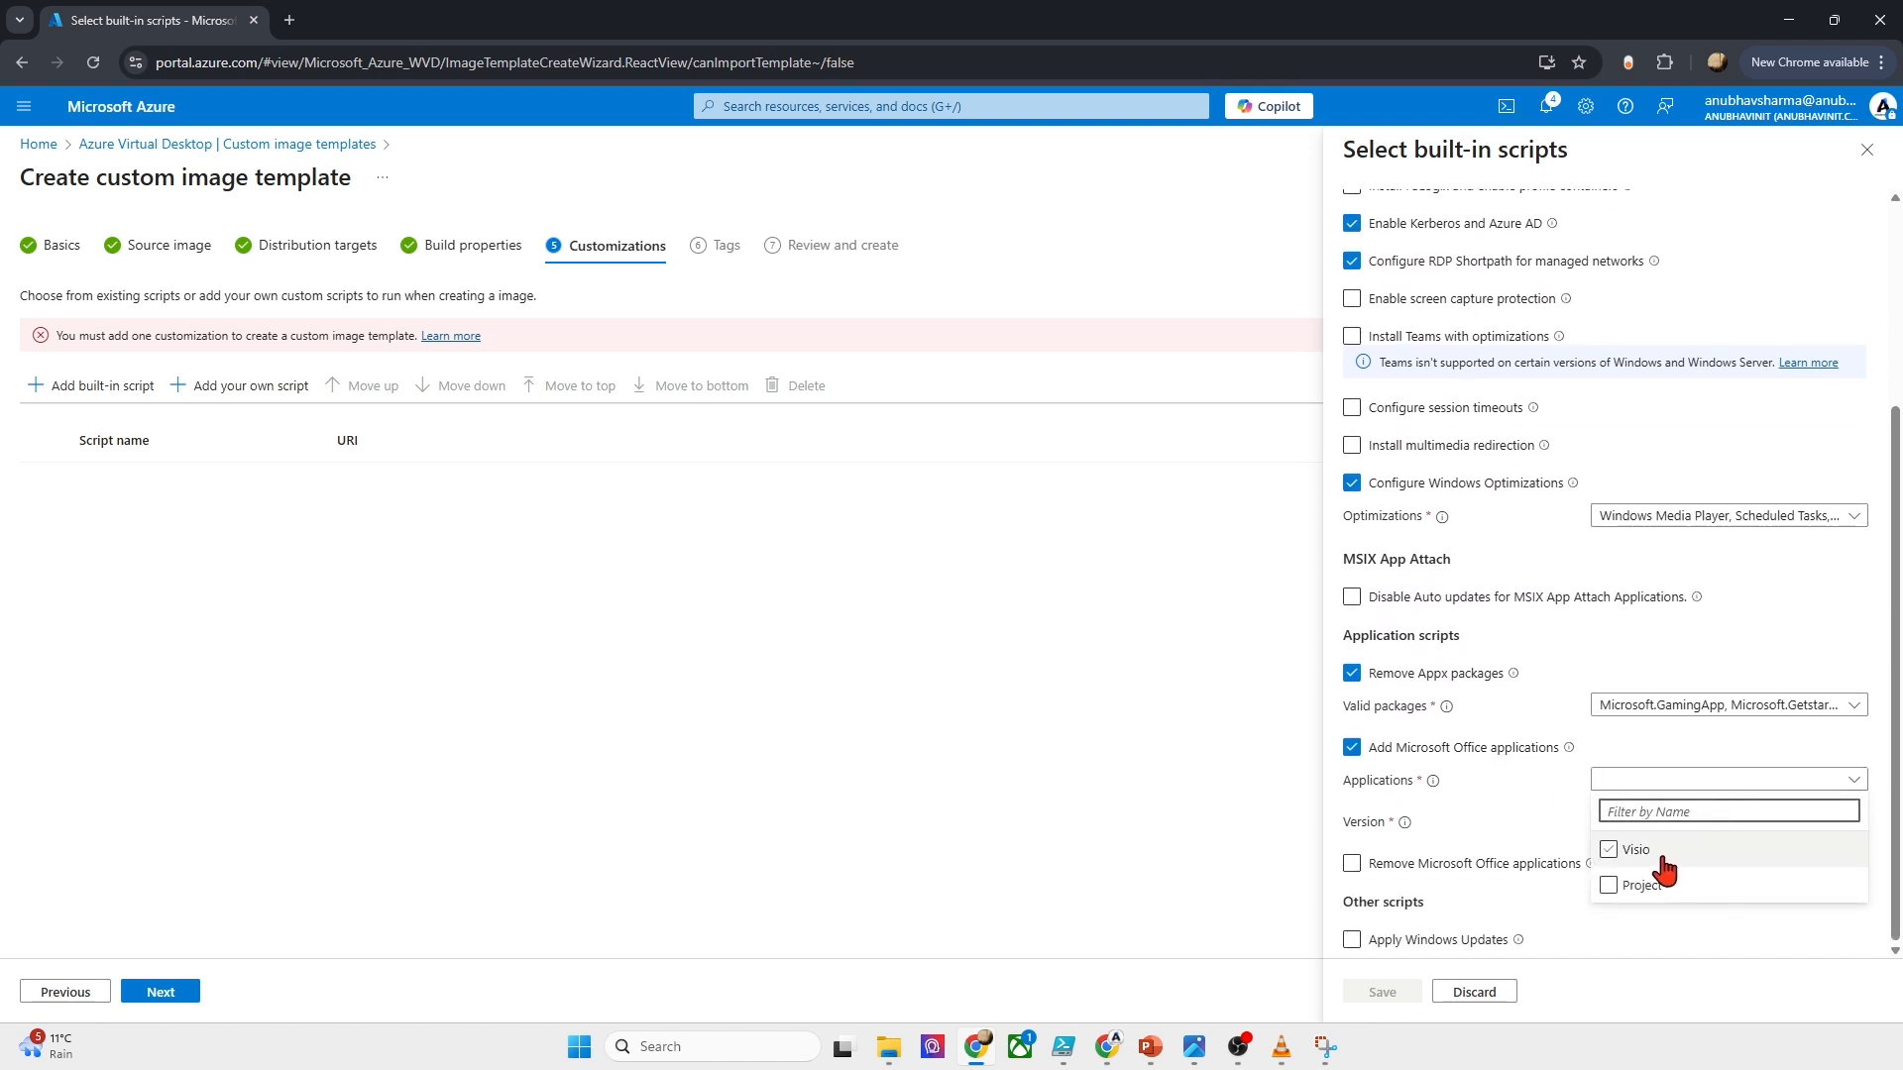
{"action": "left_click", "coordinate": [1665, 885]}
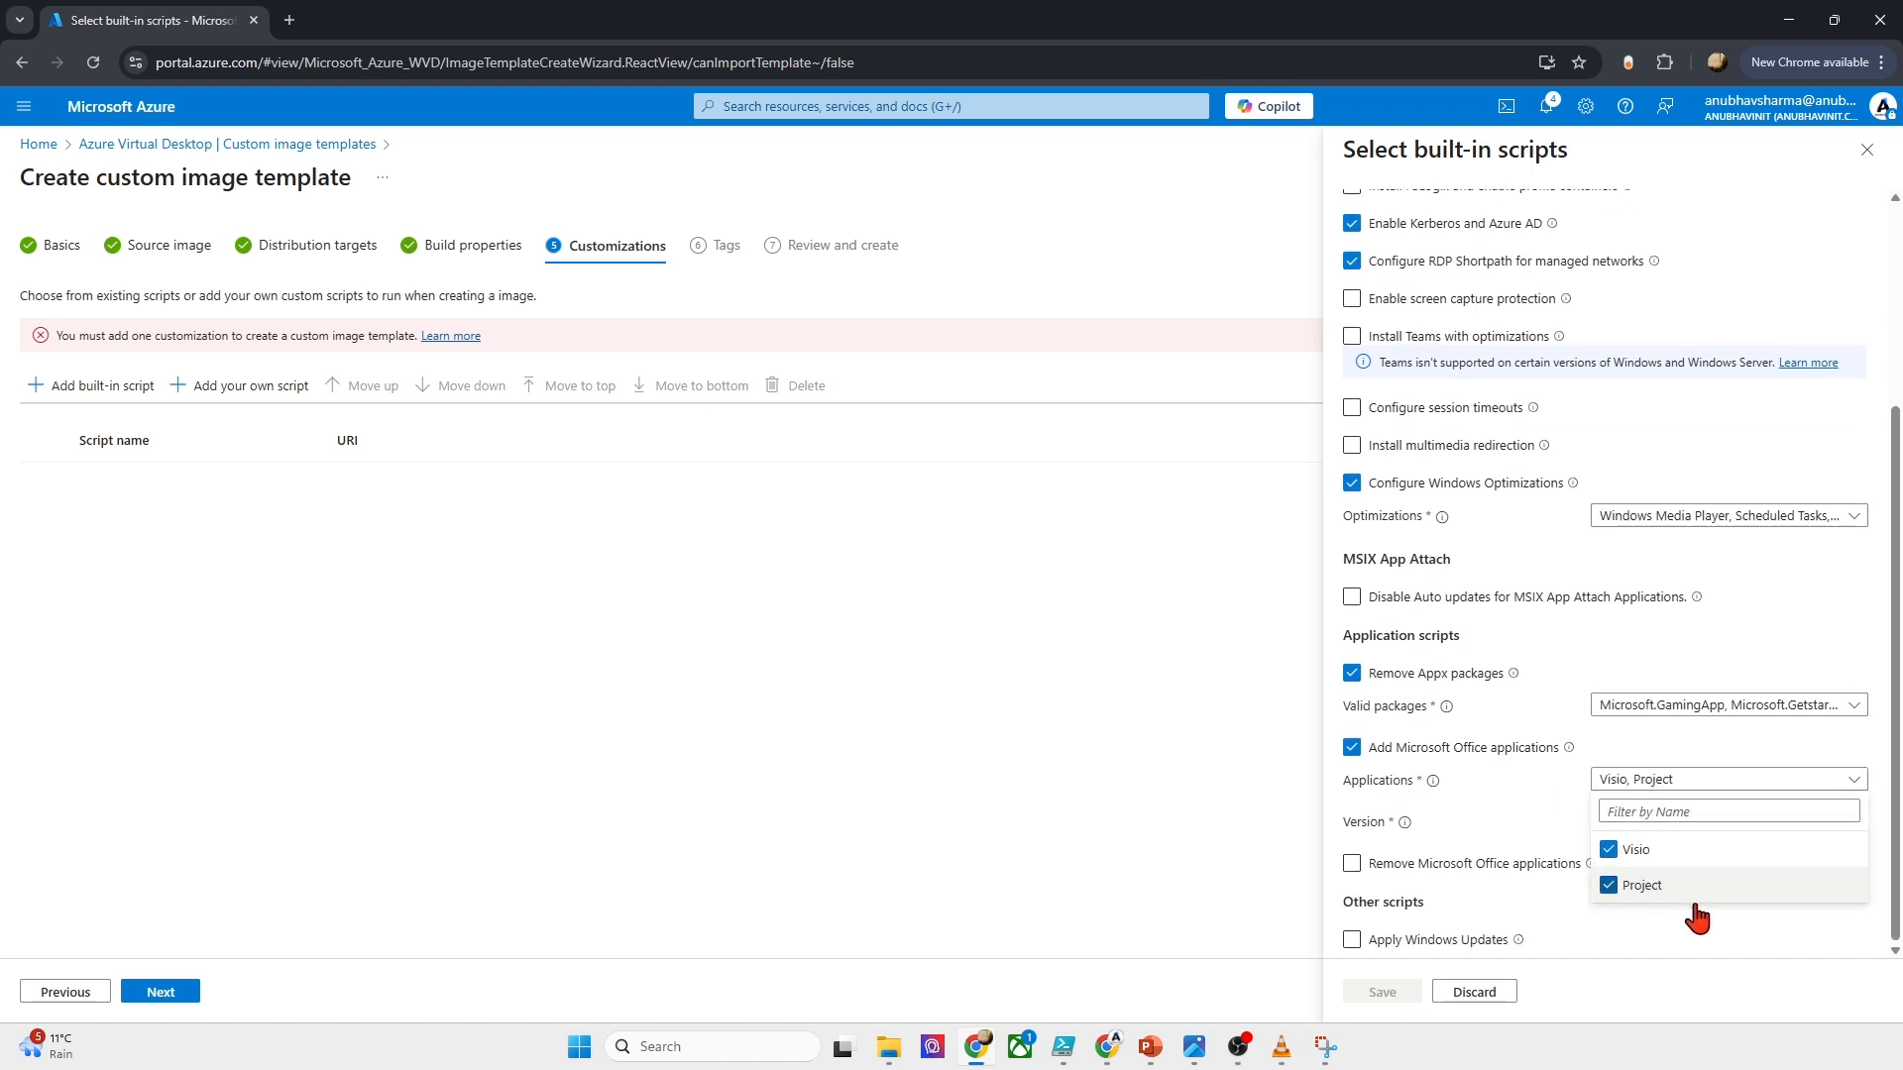
{"action": "left_click", "coordinate": [1760, 902]}
{"action": "left_click", "coordinate": [1715, 824]}
{"action": "left_click", "coordinate": [1697, 924]}
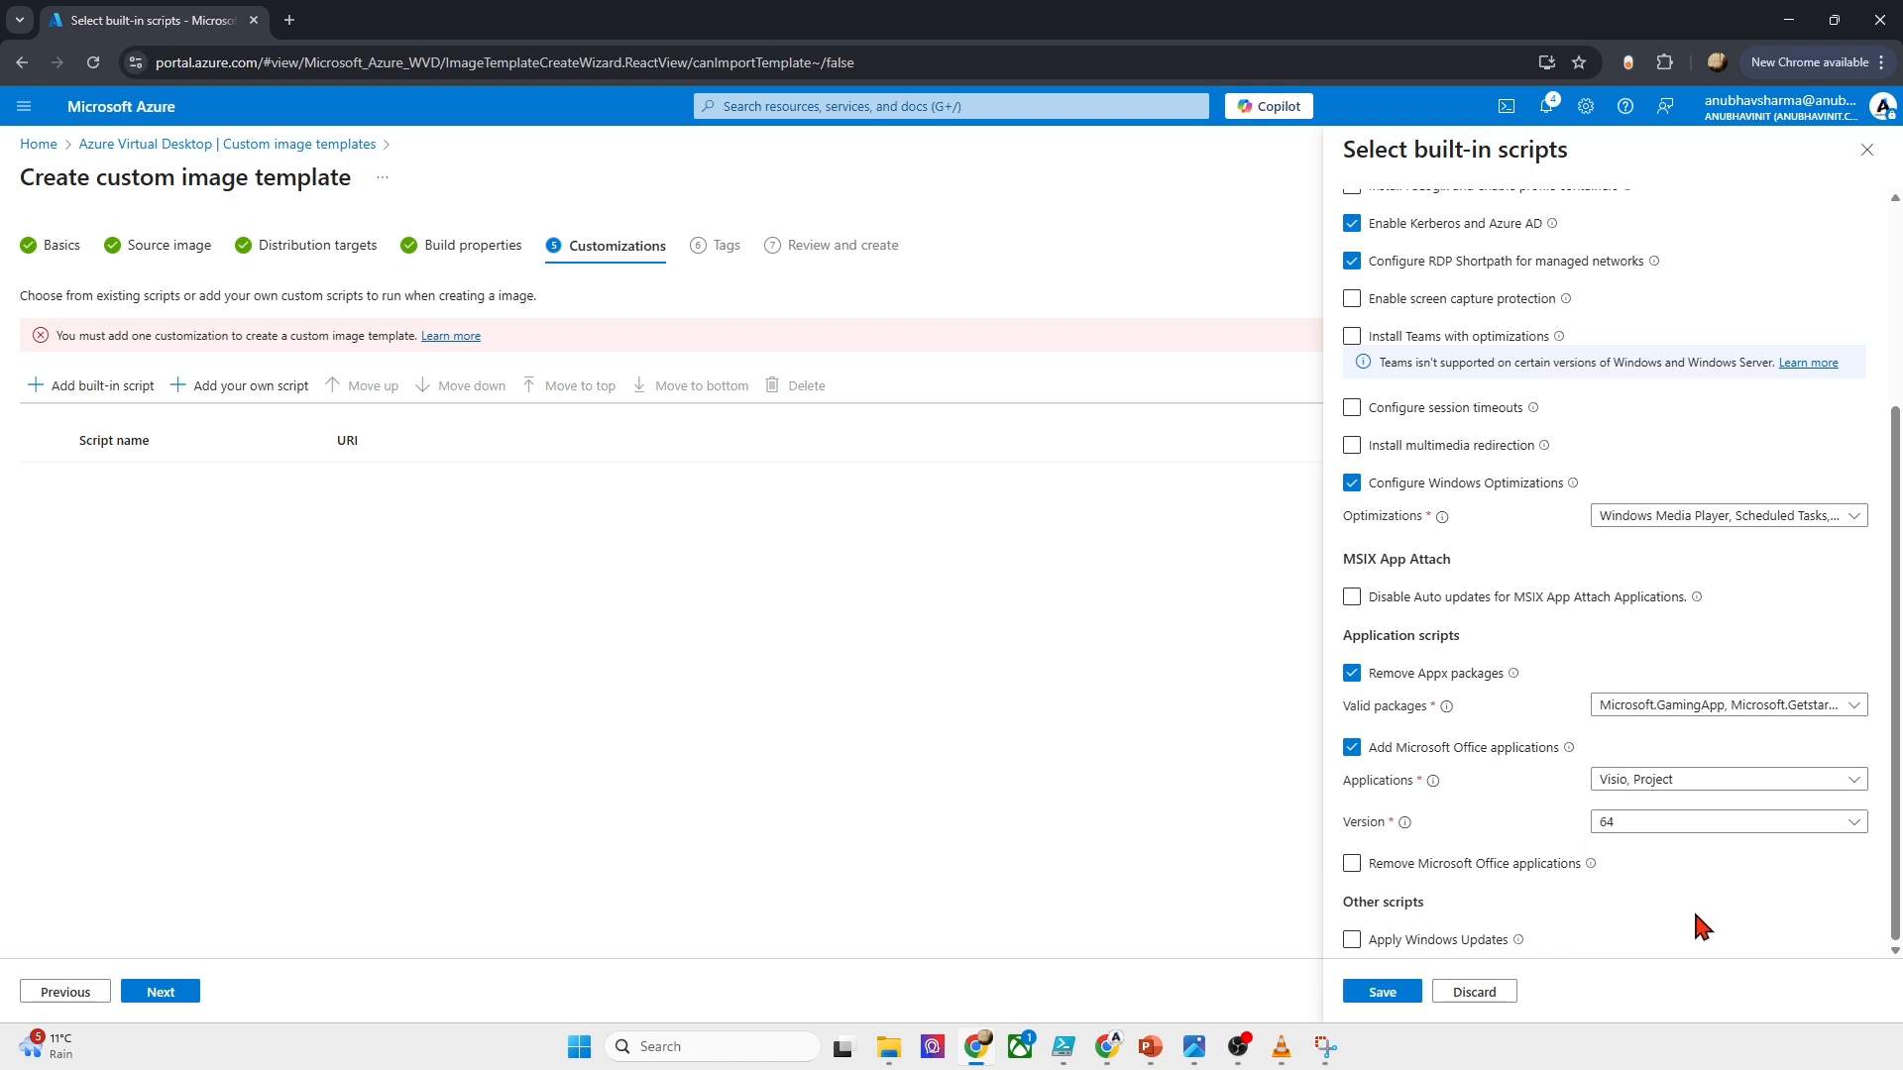
Step: Enable Remove Microsoft Office applications for Word, Access and Excel, with the version set to 64
{"action": "left_click", "coordinate": [1526, 866]}
{"action": "scroll", "coordinate": [1679, 793], "scroll_direction": "down", "scroll_amount": 1}
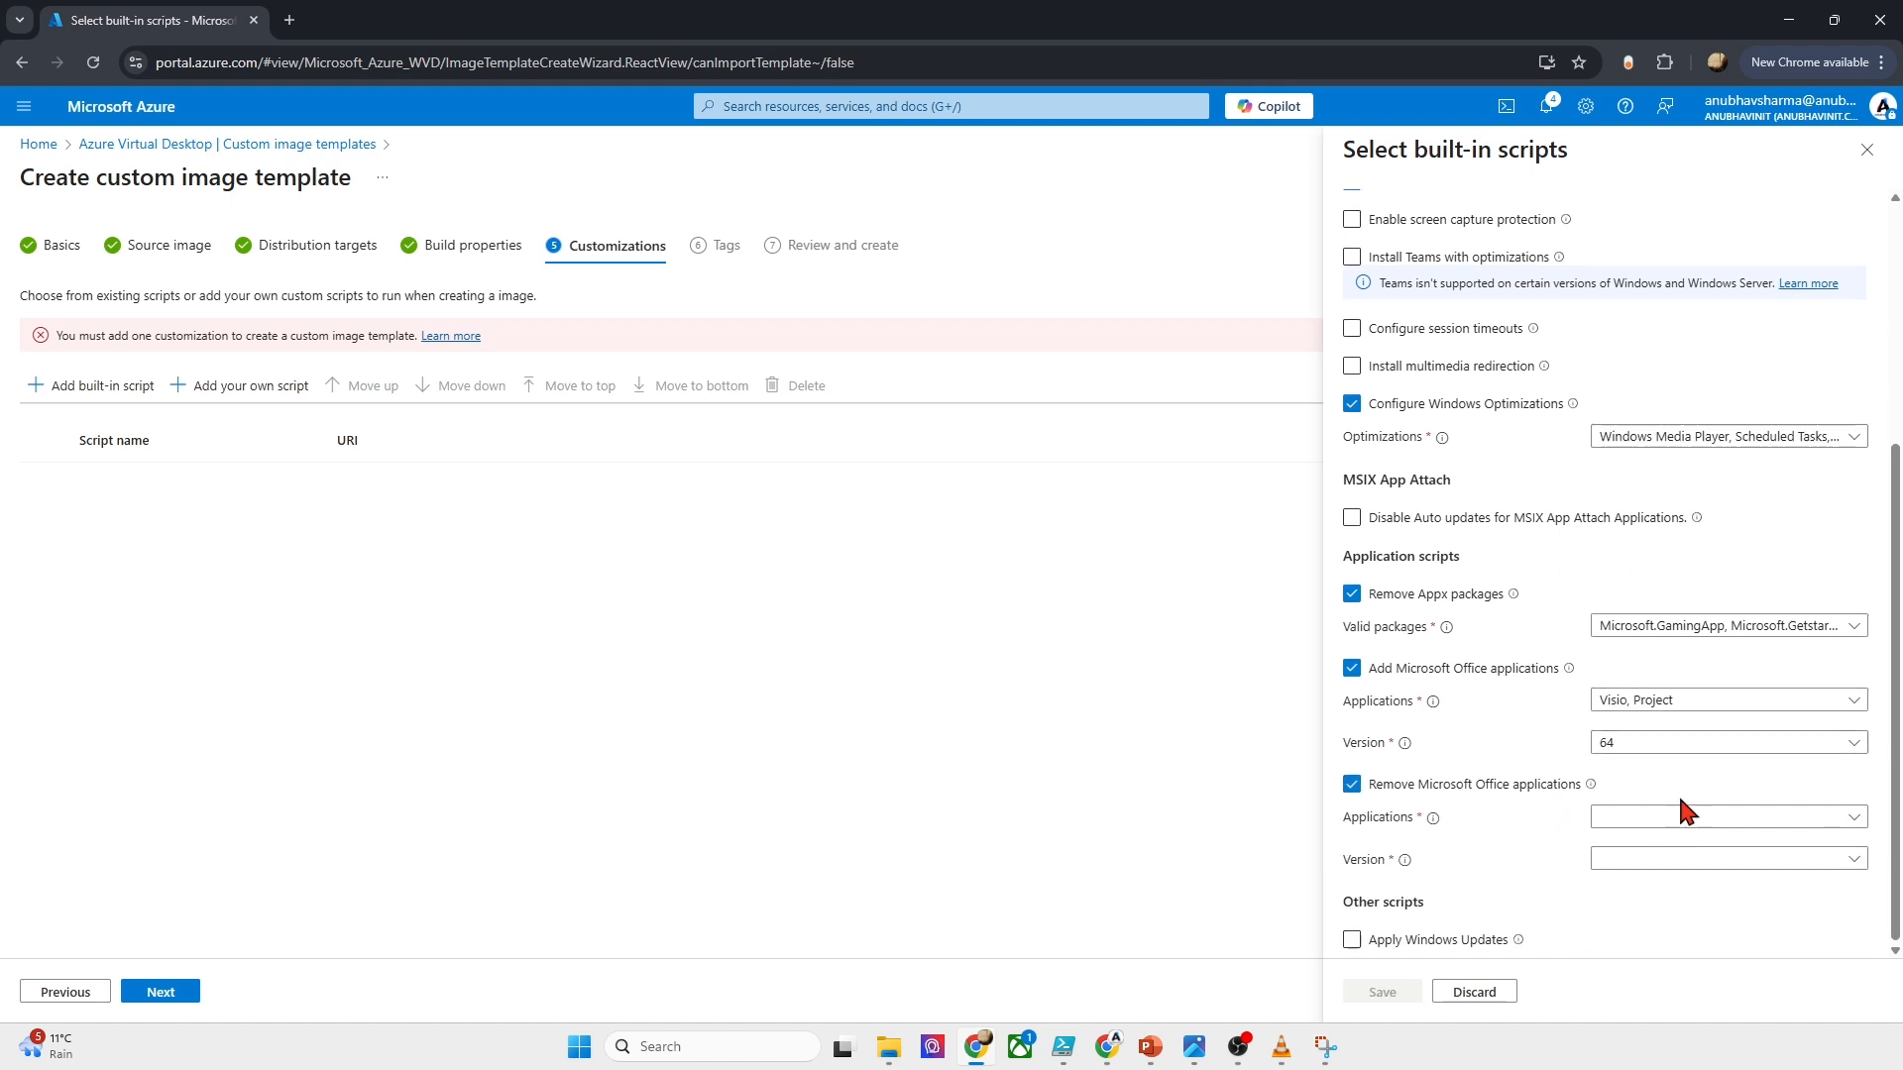
{"action": "left_click", "coordinate": [1682, 819]}
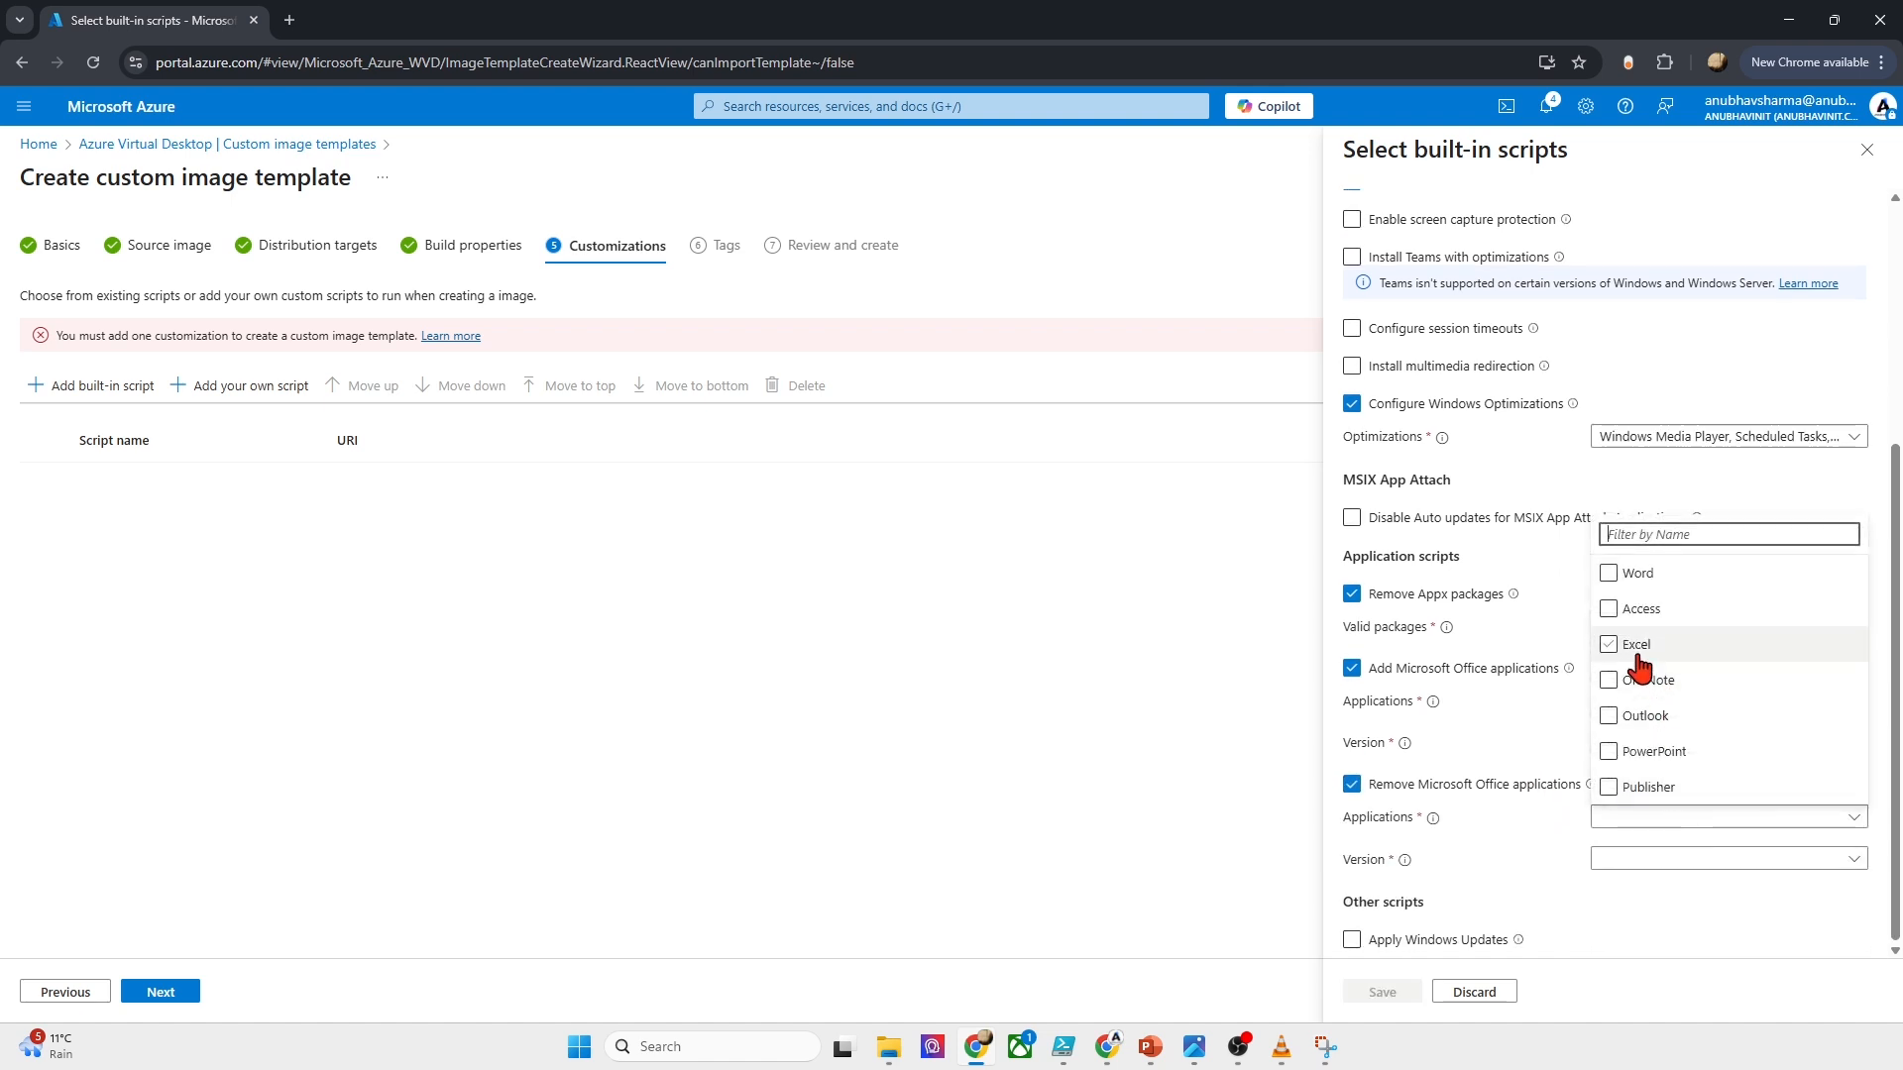
{"action": "left_click", "coordinate": [1619, 575]}
{"action": "left_click", "coordinate": [1618, 611]}
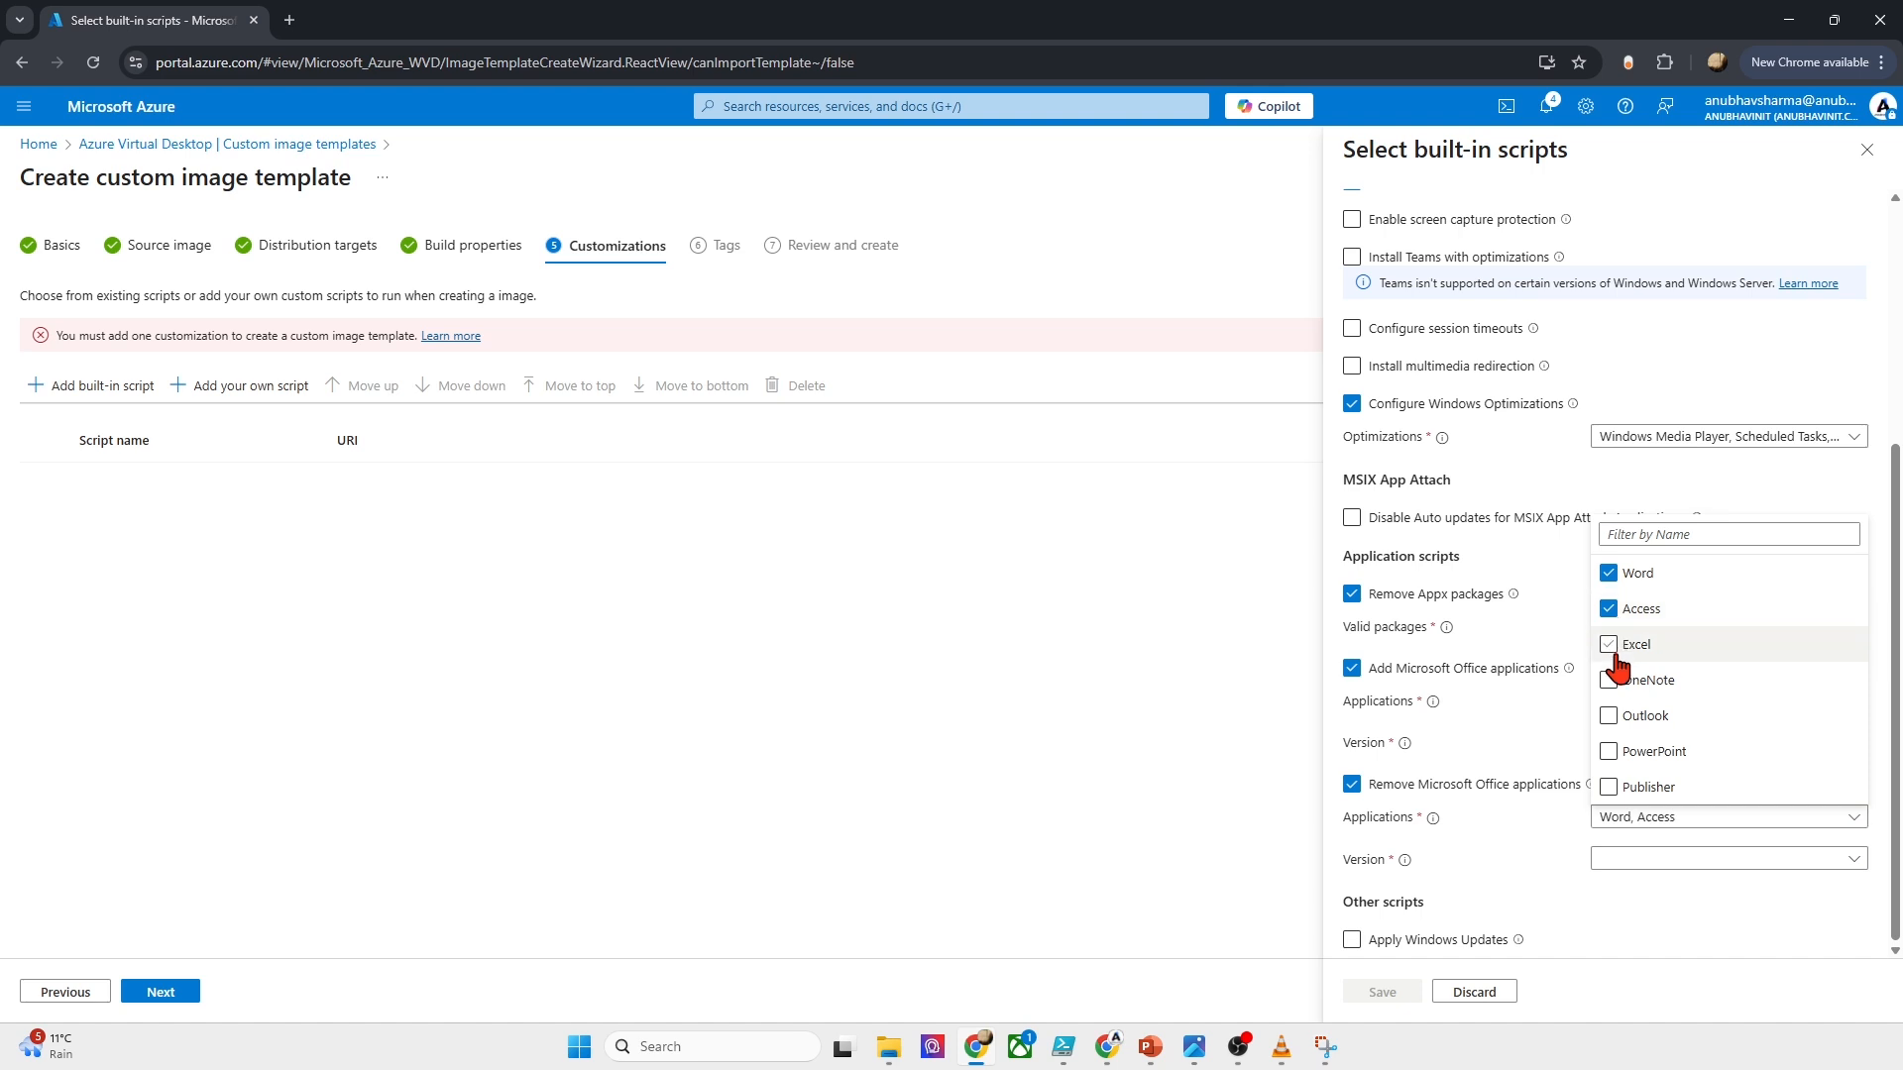
{"action": "left_click", "coordinate": [1615, 654]}
{"action": "left_click", "coordinate": [1643, 947]}
{"action": "left_click", "coordinate": [1671, 860]}
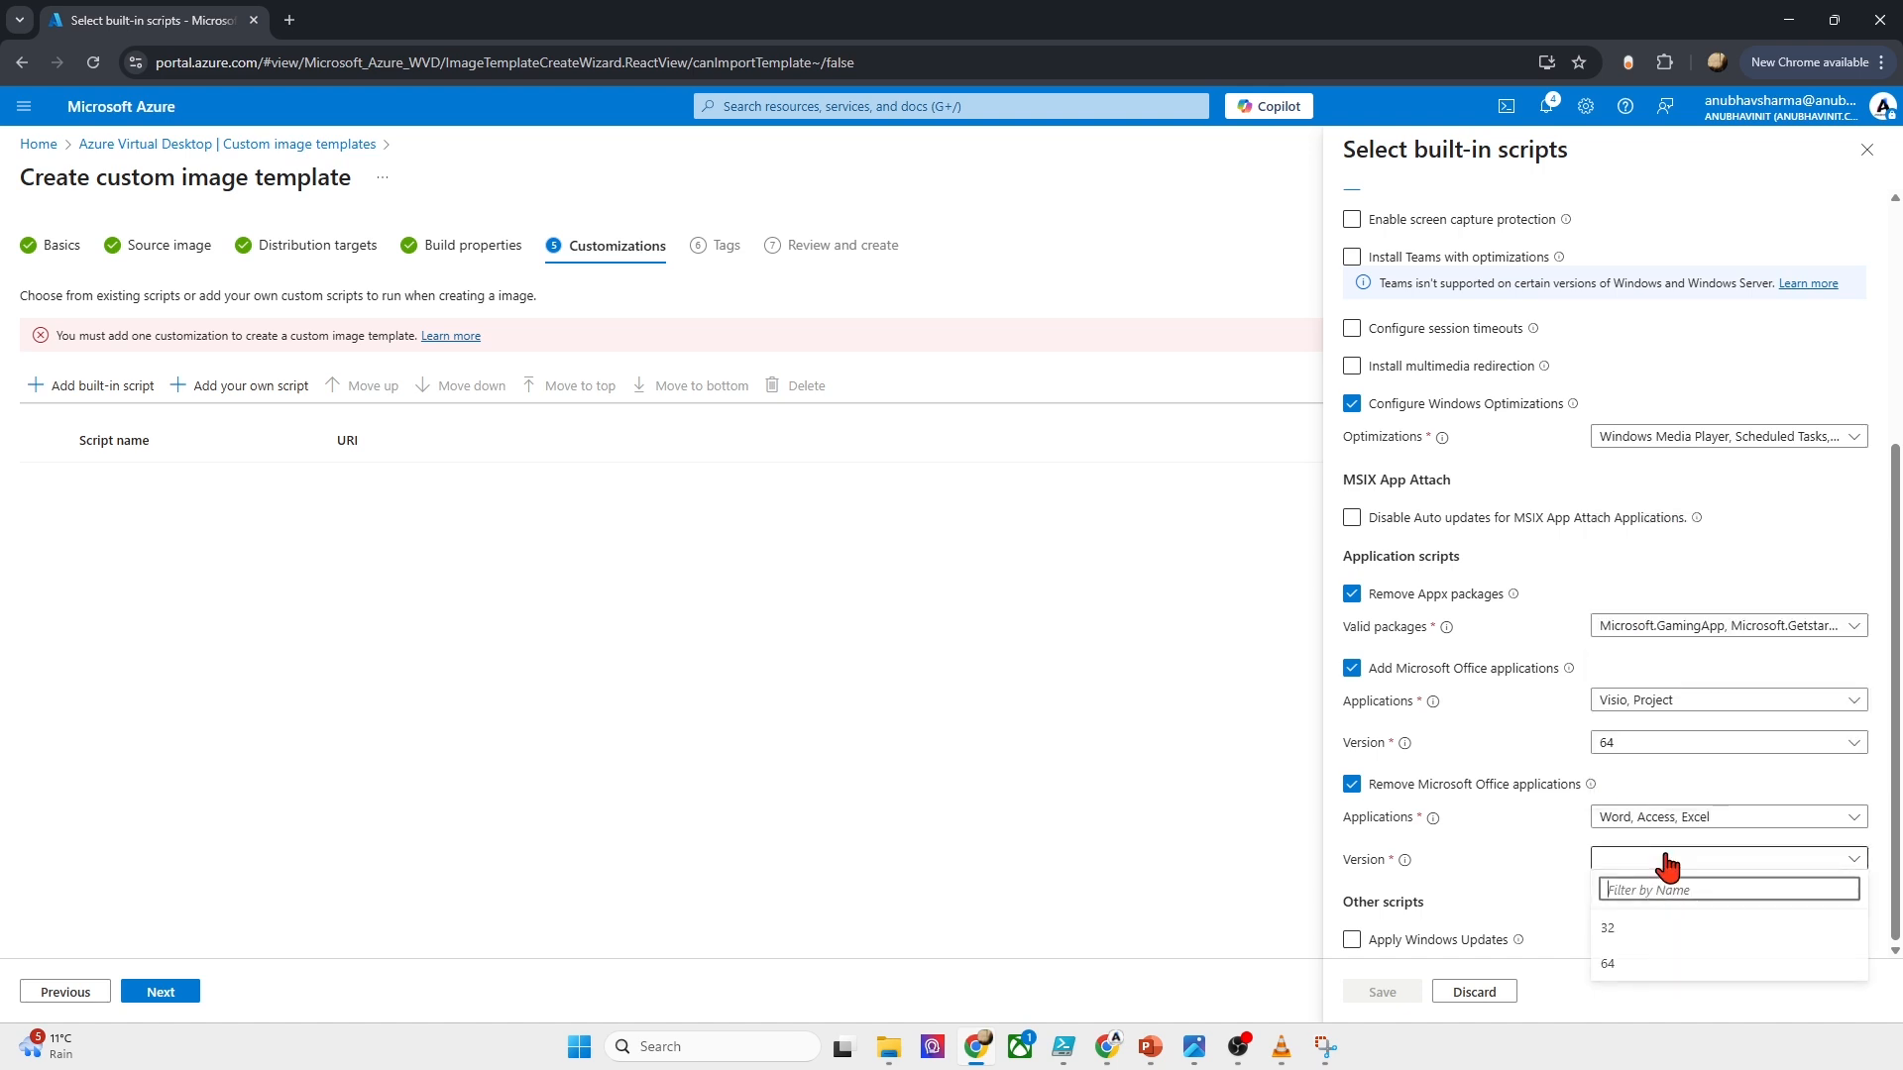
{"action": "left_click", "coordinate": [1662, 931]}
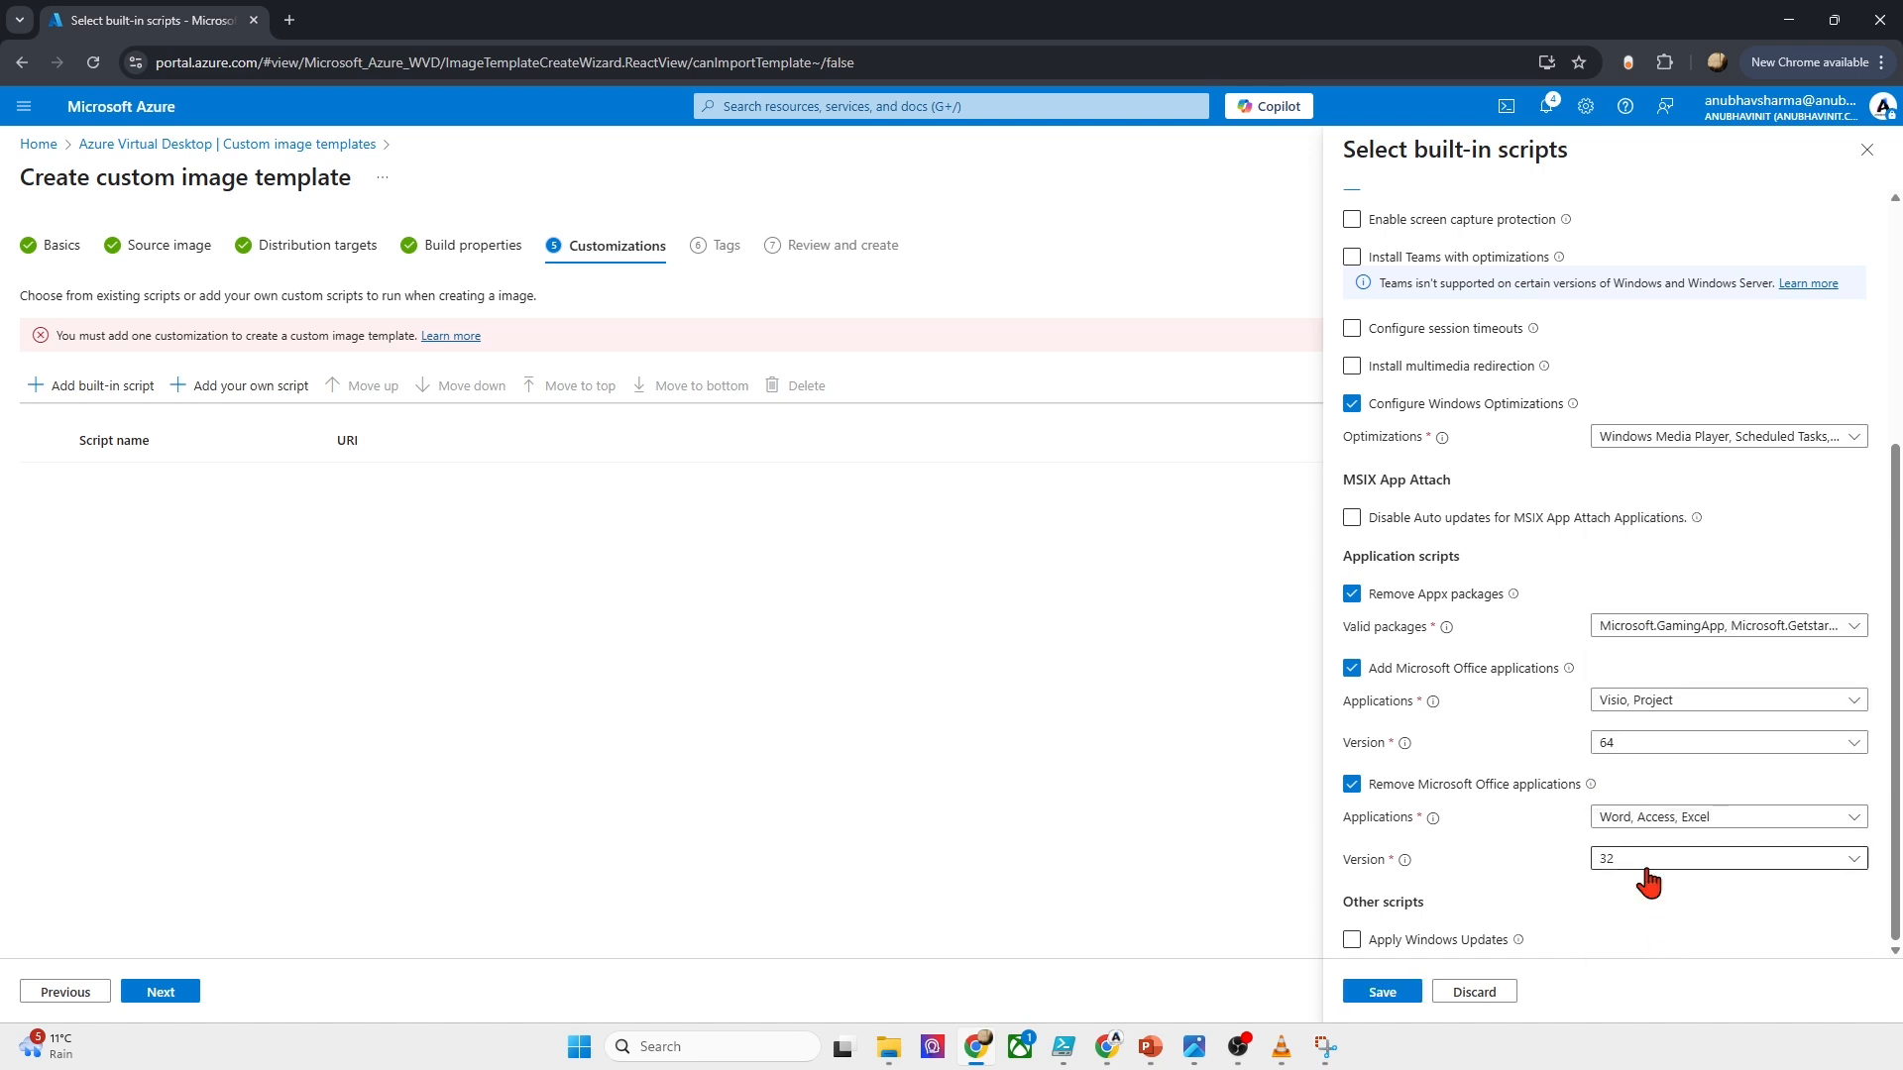
{"action": "left_click", "coordinate": [1668, 861]}
{"action": "left_click", "coordinate": [1650, 967]}
Step: Enable the Apply Windows Updates script and save the built-in script selection
{"action": "mouse_move", "coordinate": [1591, 785]}
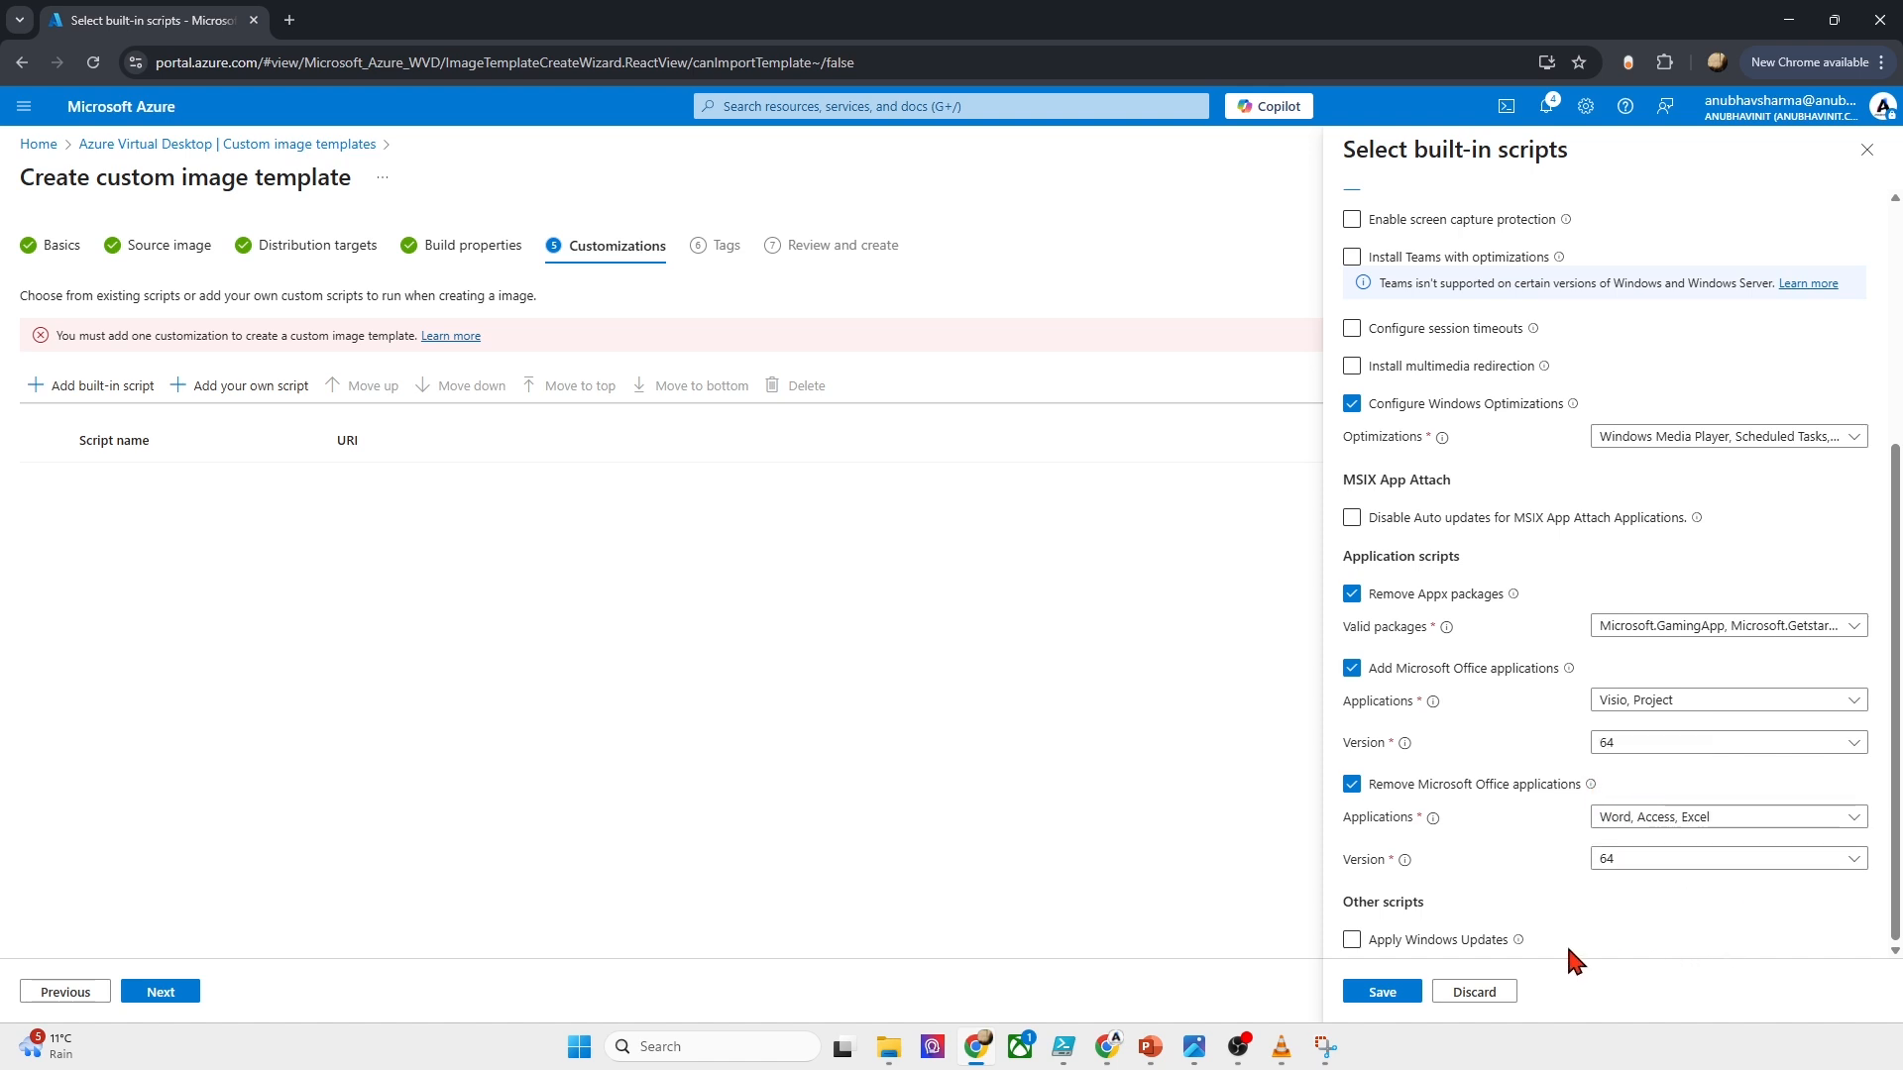
{"action": "left_click", "coordinate": [1456, 950]}
{"action": "left_click", "coordinate": [1397, 992]}
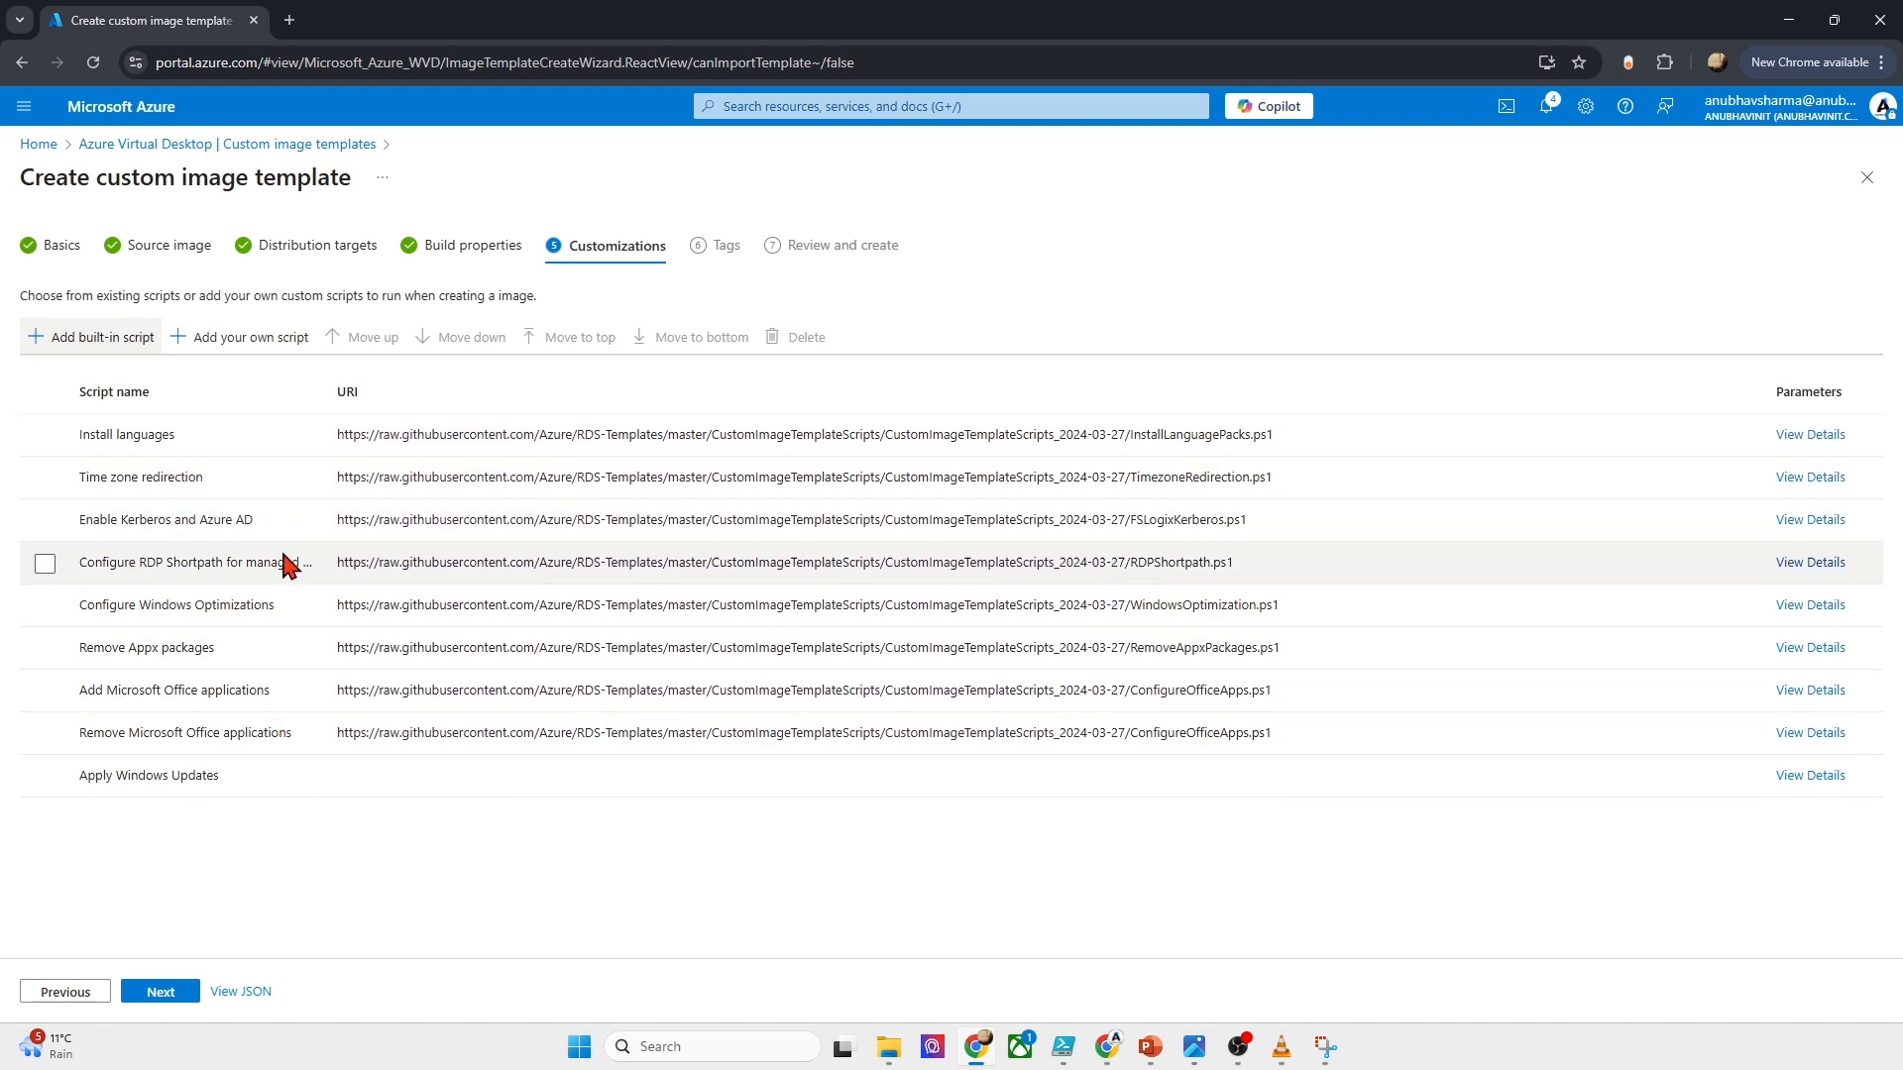
Step: Open the Configure Windows Optimizations script's WindowsOptimization.ps1 URI in a new browser tab, examine its code, and return to the template wizard
{"action": "left_click", "coordinate": [480, 446]}
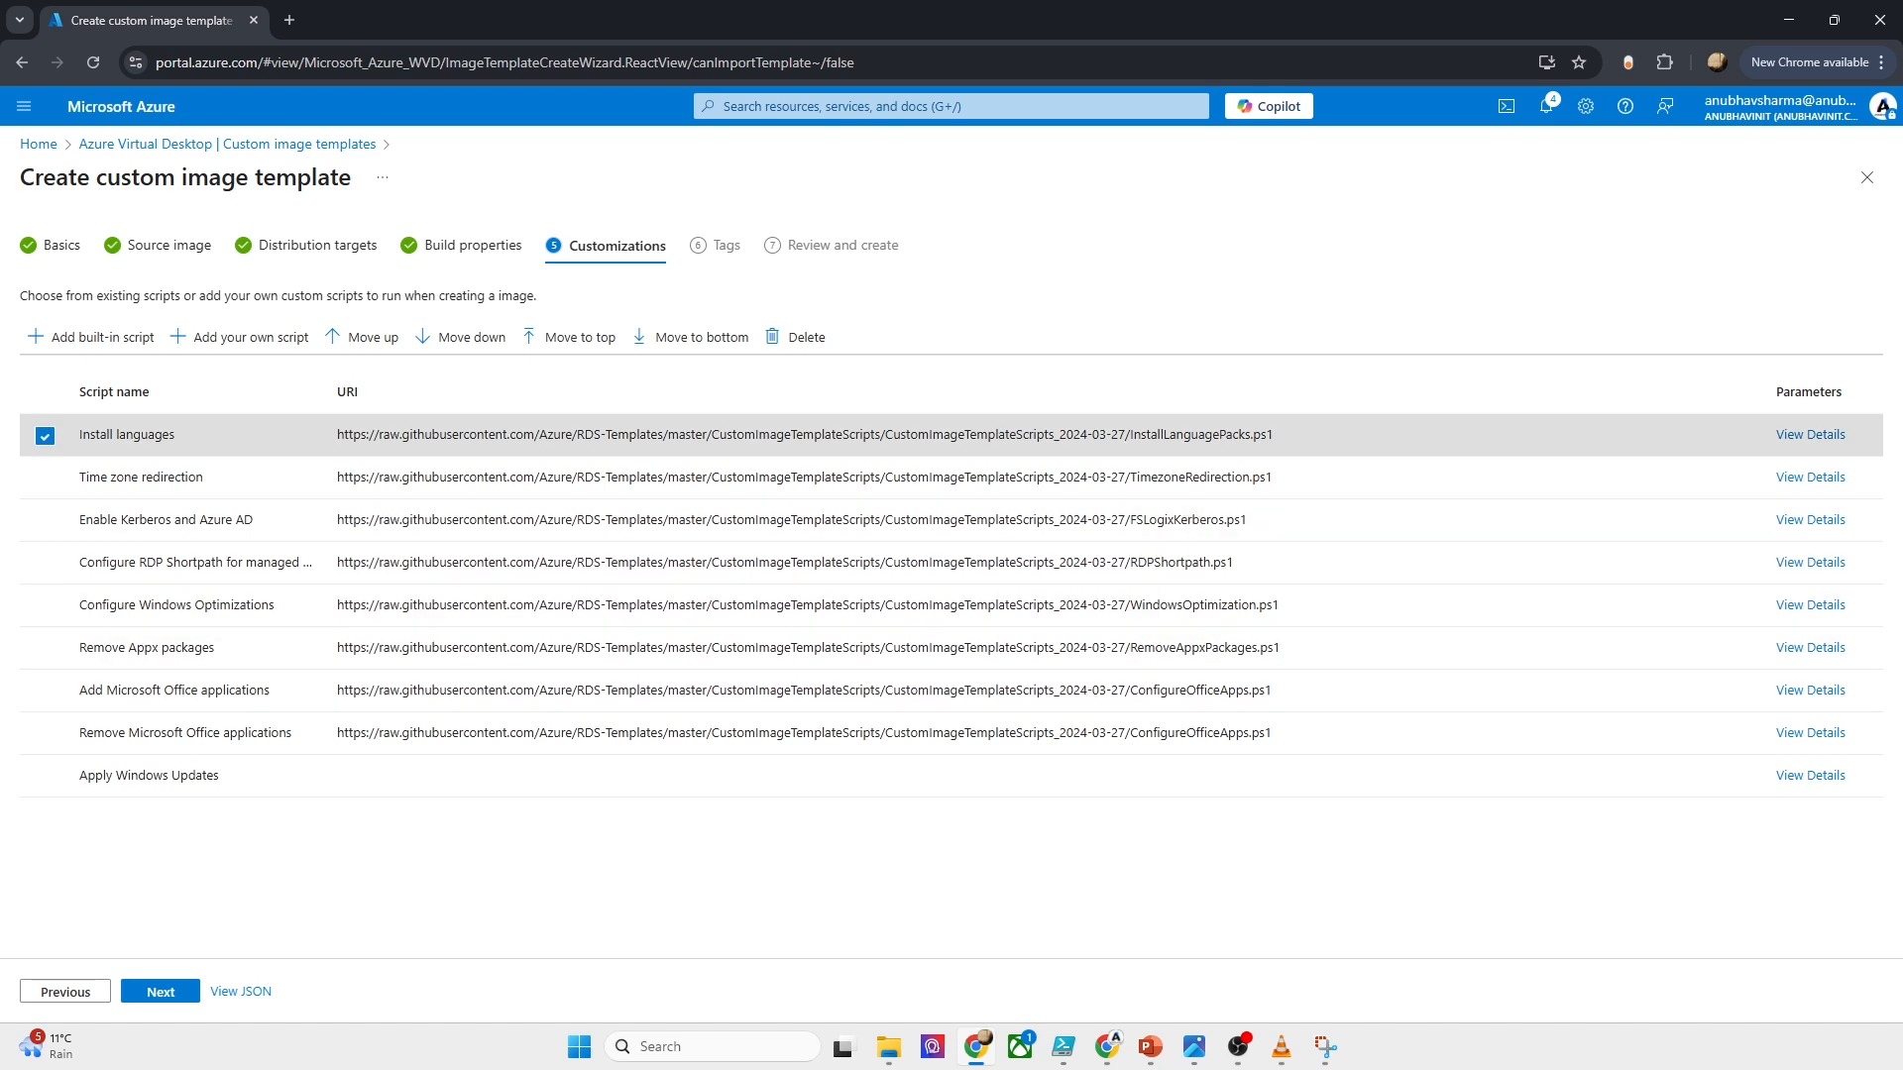
{"action": "key", "text": "alt+Tab"}
{"action": "key", "text": "ctrl+t"}
{"action": "type", "text": "https://raw.githubusercontent.com/Azure/RDS-Templates/master/CustomImageTemplateScripts/CustomImageTemplateScripts_2024-03-27/WindowsOptimization.ps1"}
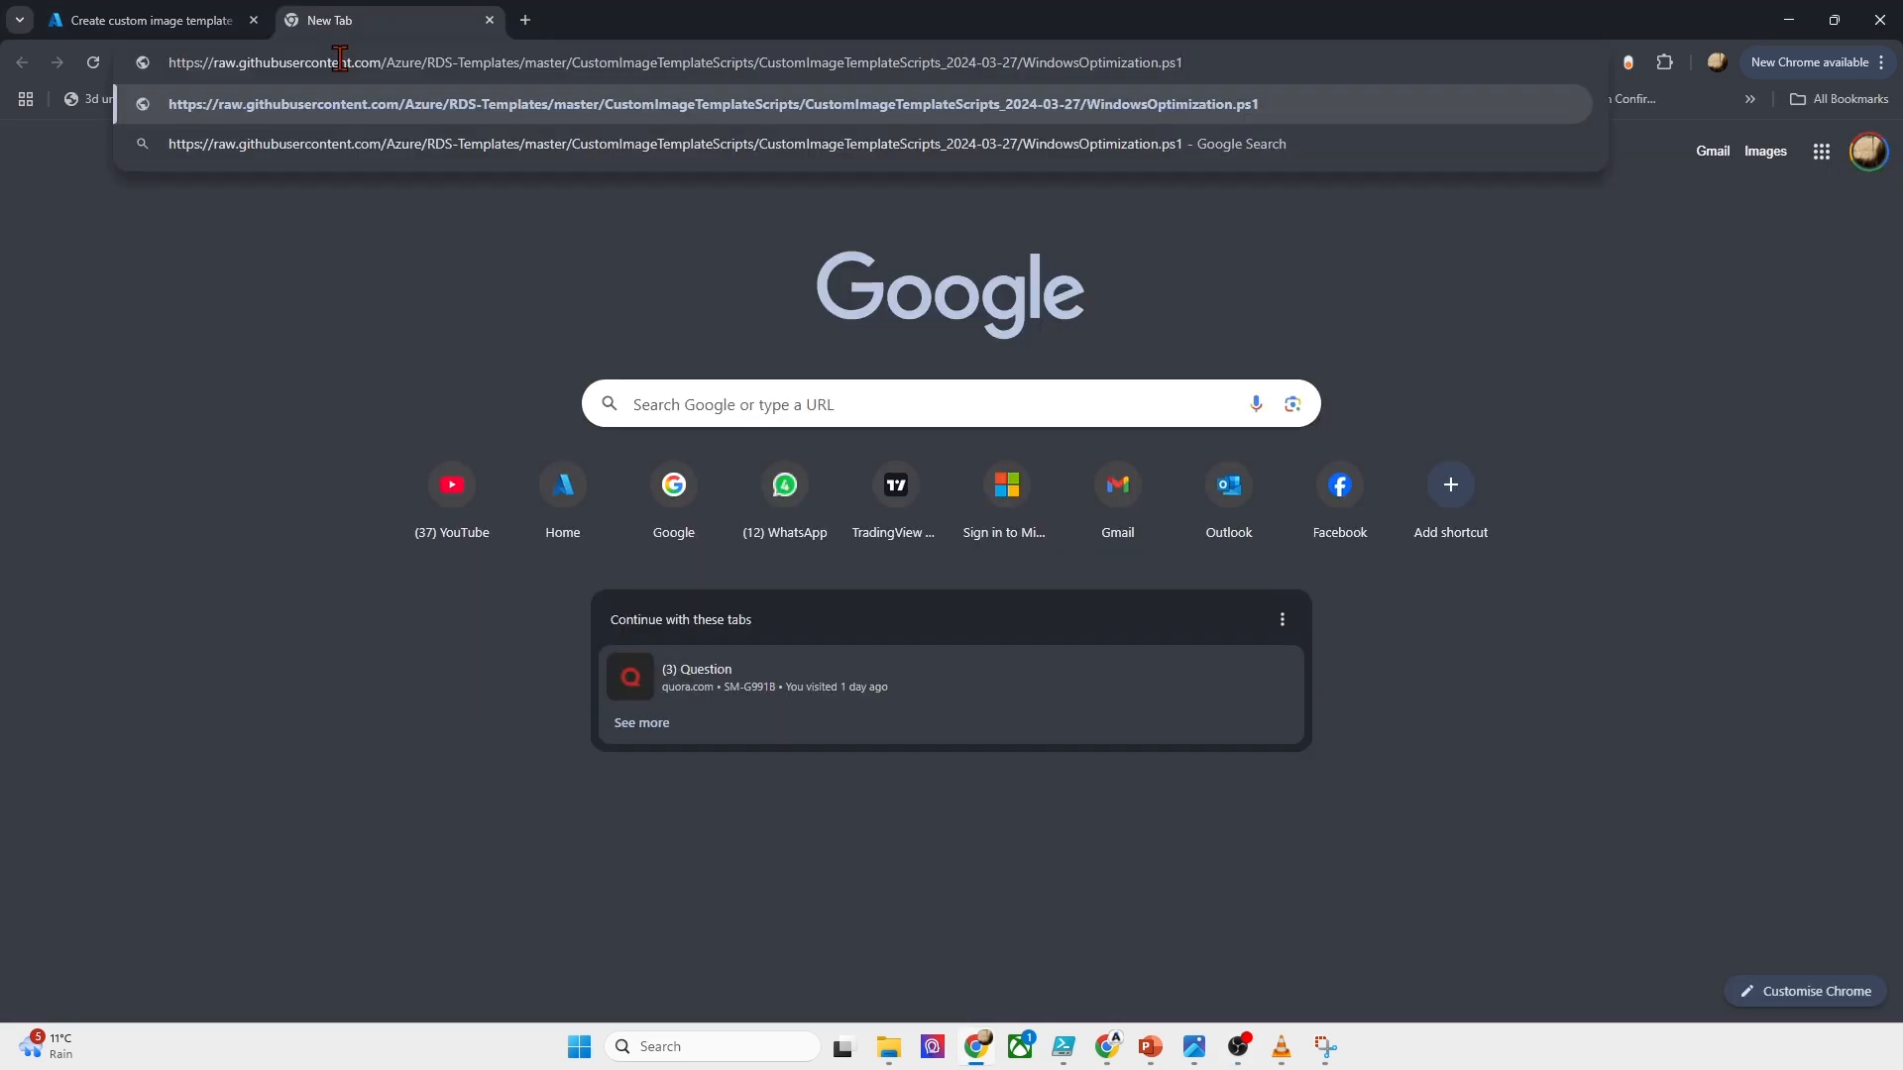
{"action": "key", "text": "Return"}
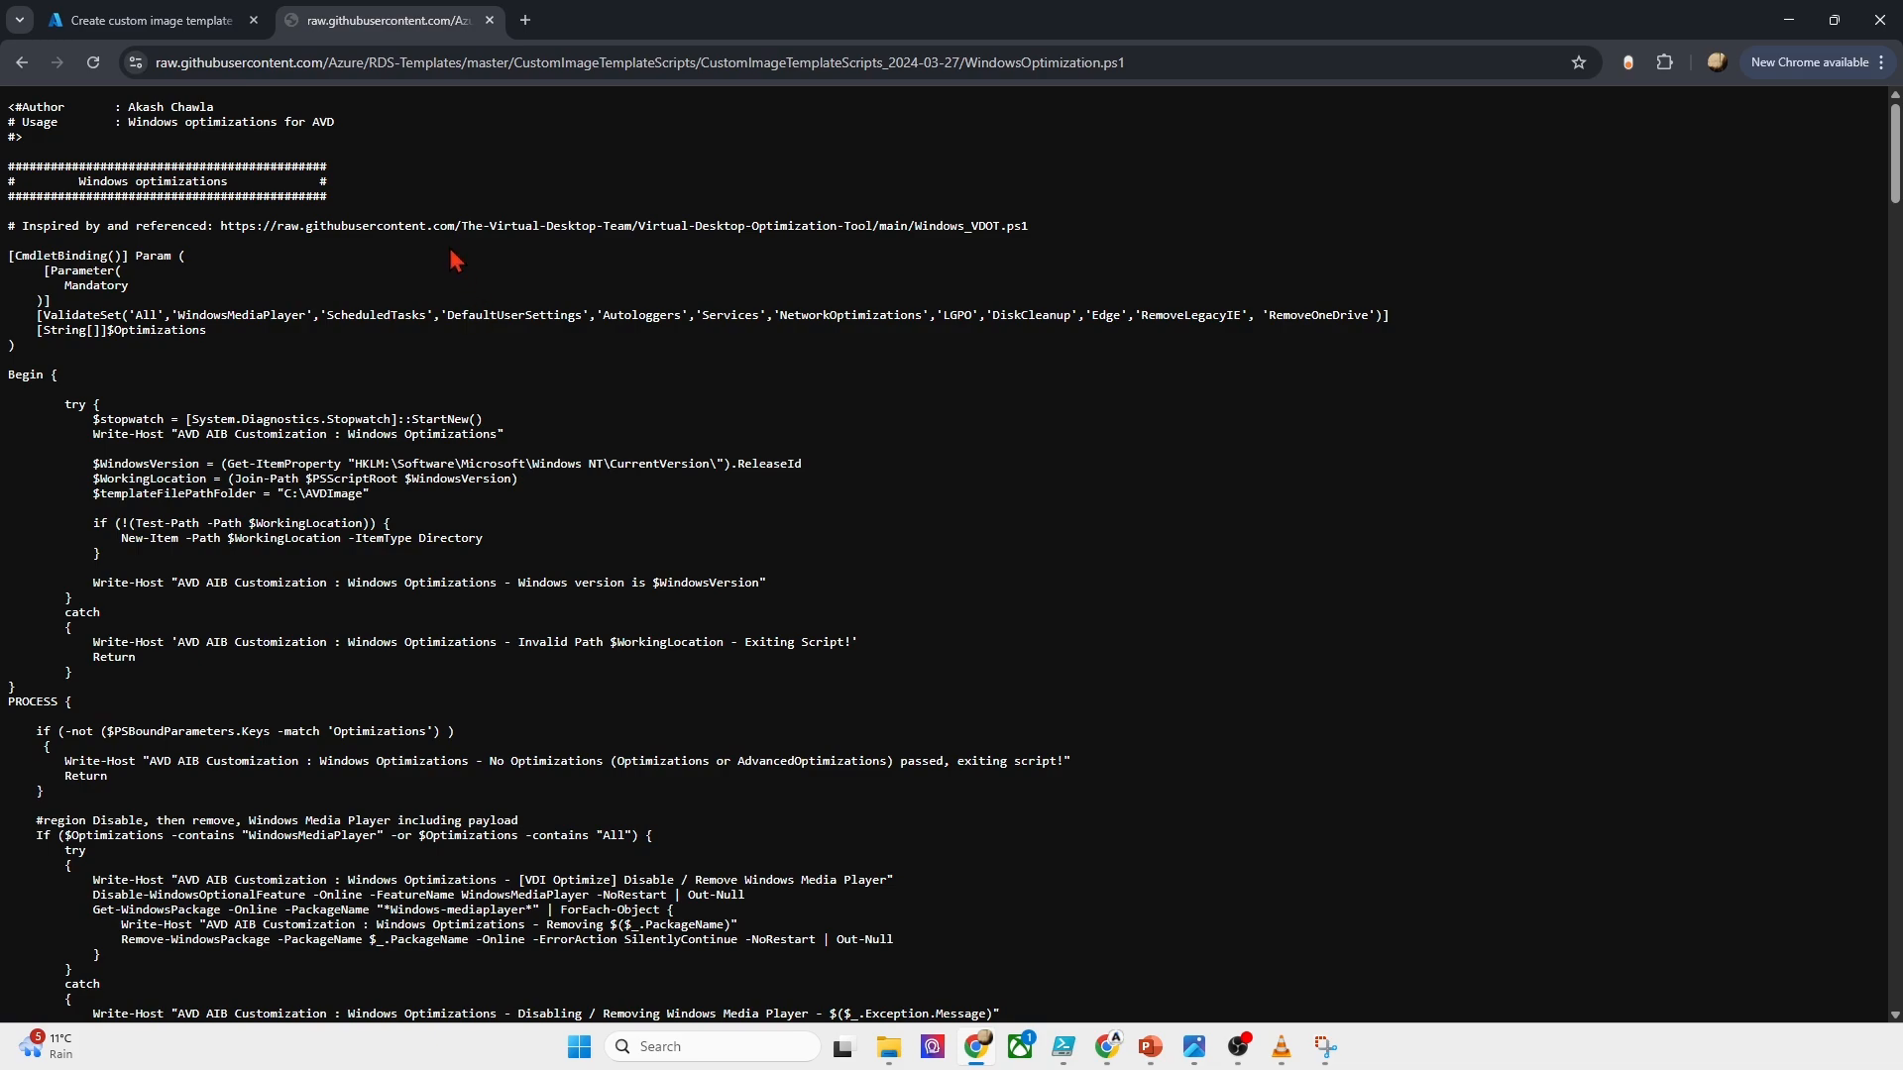
{"action": "scroll", "coordinate": [455, 259], "scroll_direction": "down", "scroll_amount": 20}
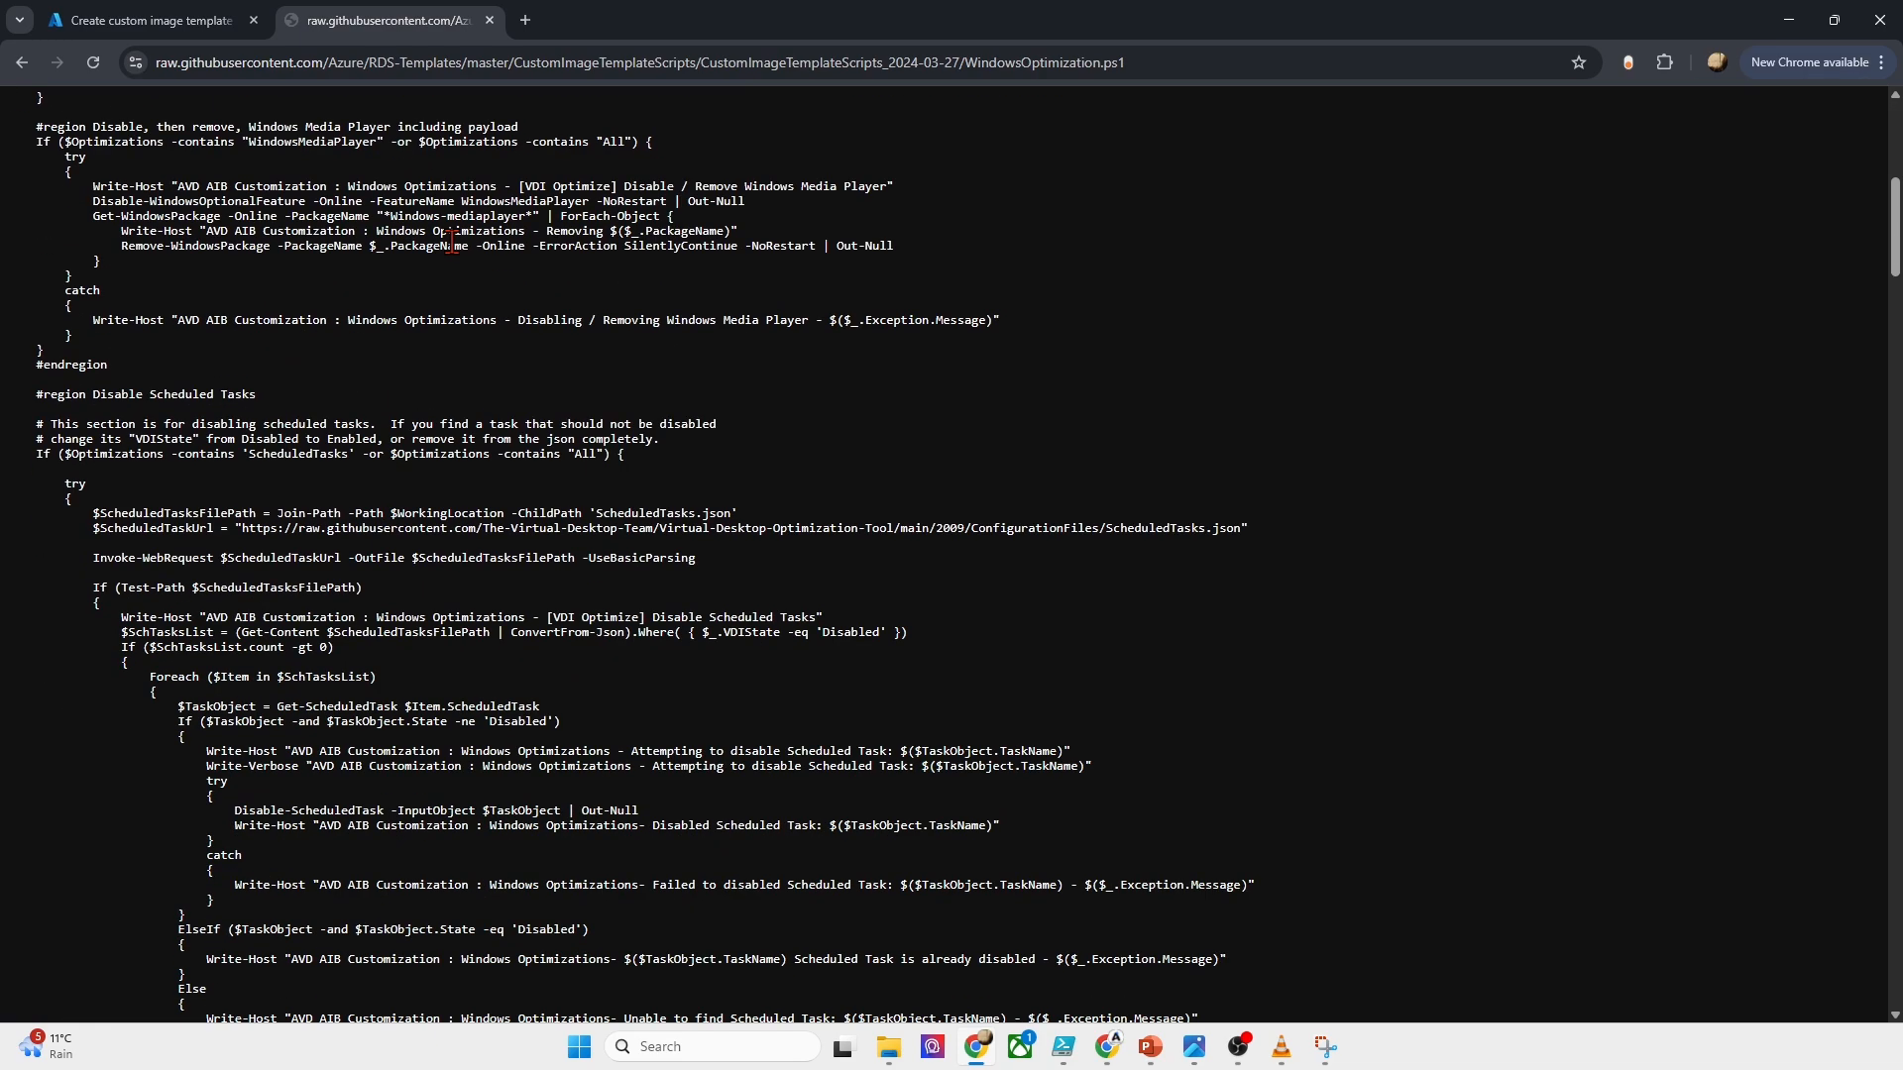
{"action": "scroll", "coordinate": [486, 310], "scroll_direction": "down", "scroll_amount": 10}
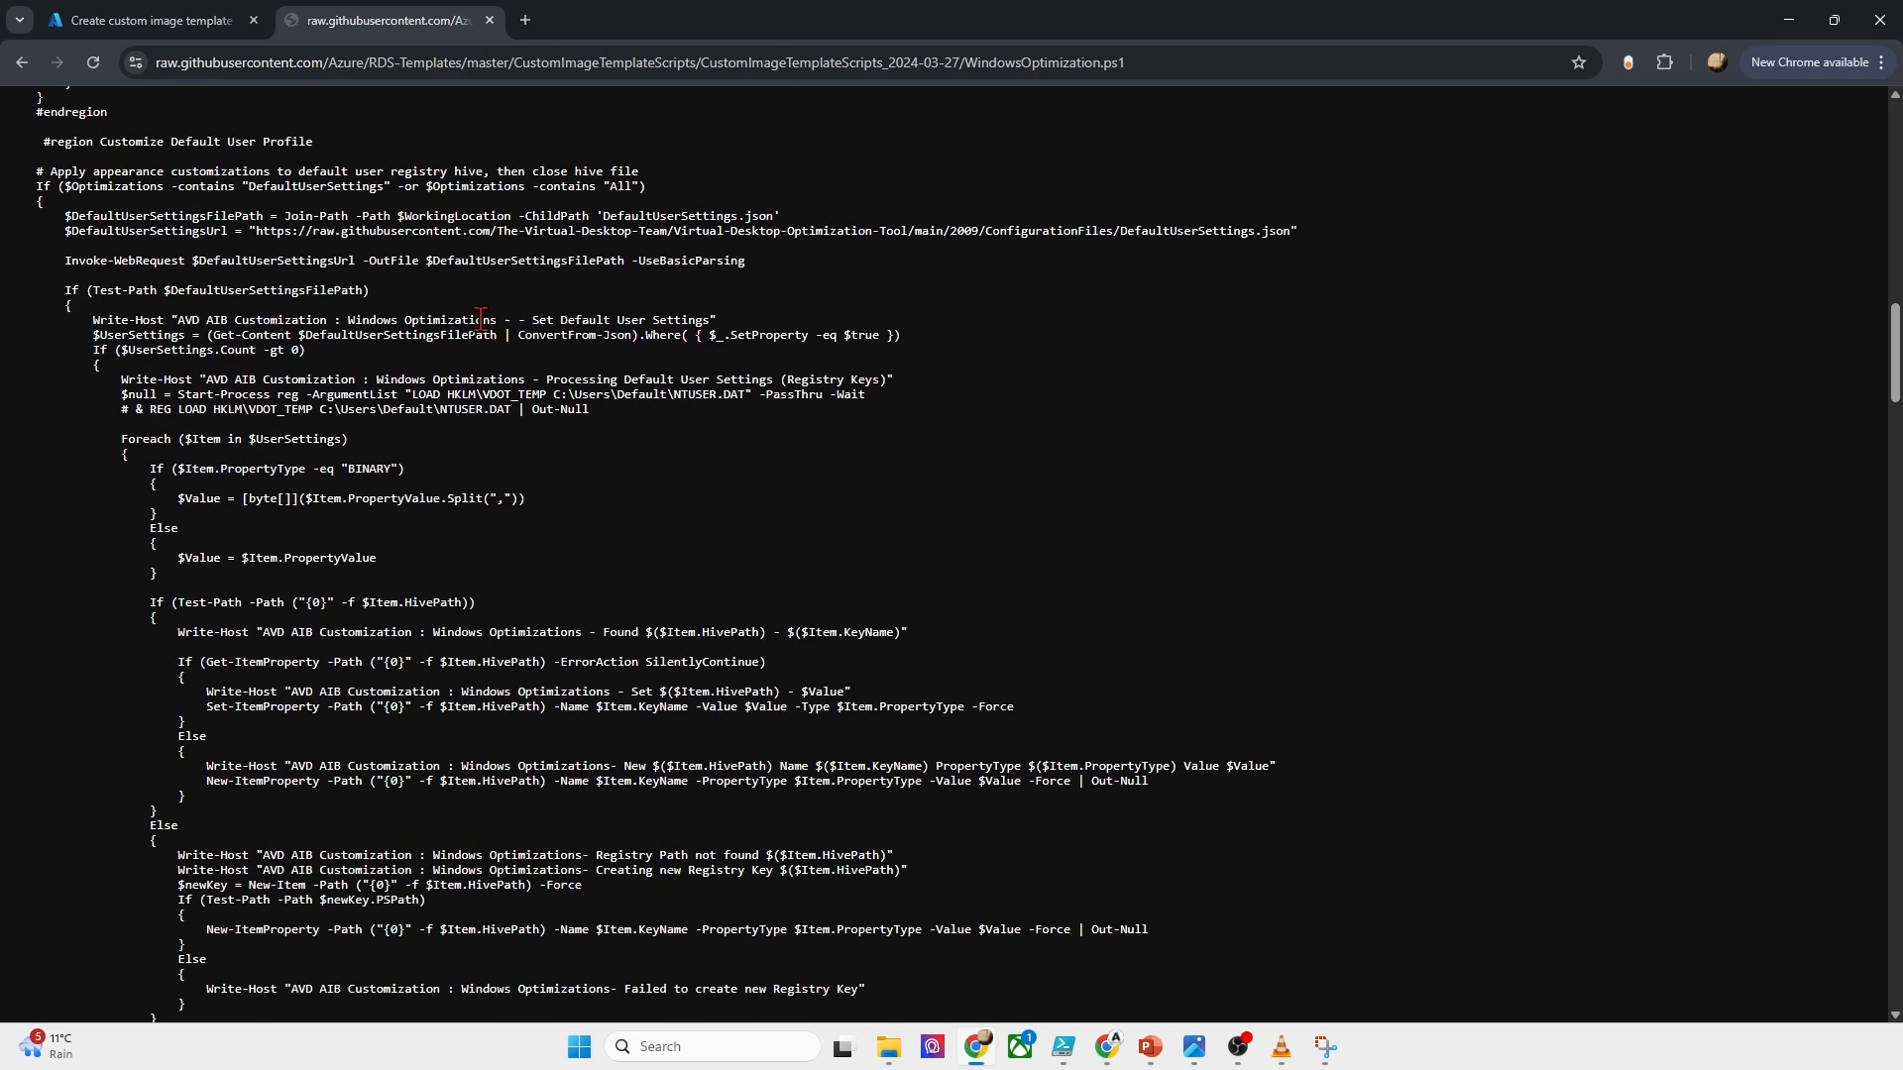
{"action": "scroll", "coordinate": [802, 500], "scroll_direction": "down", "scroll_amount": 5}
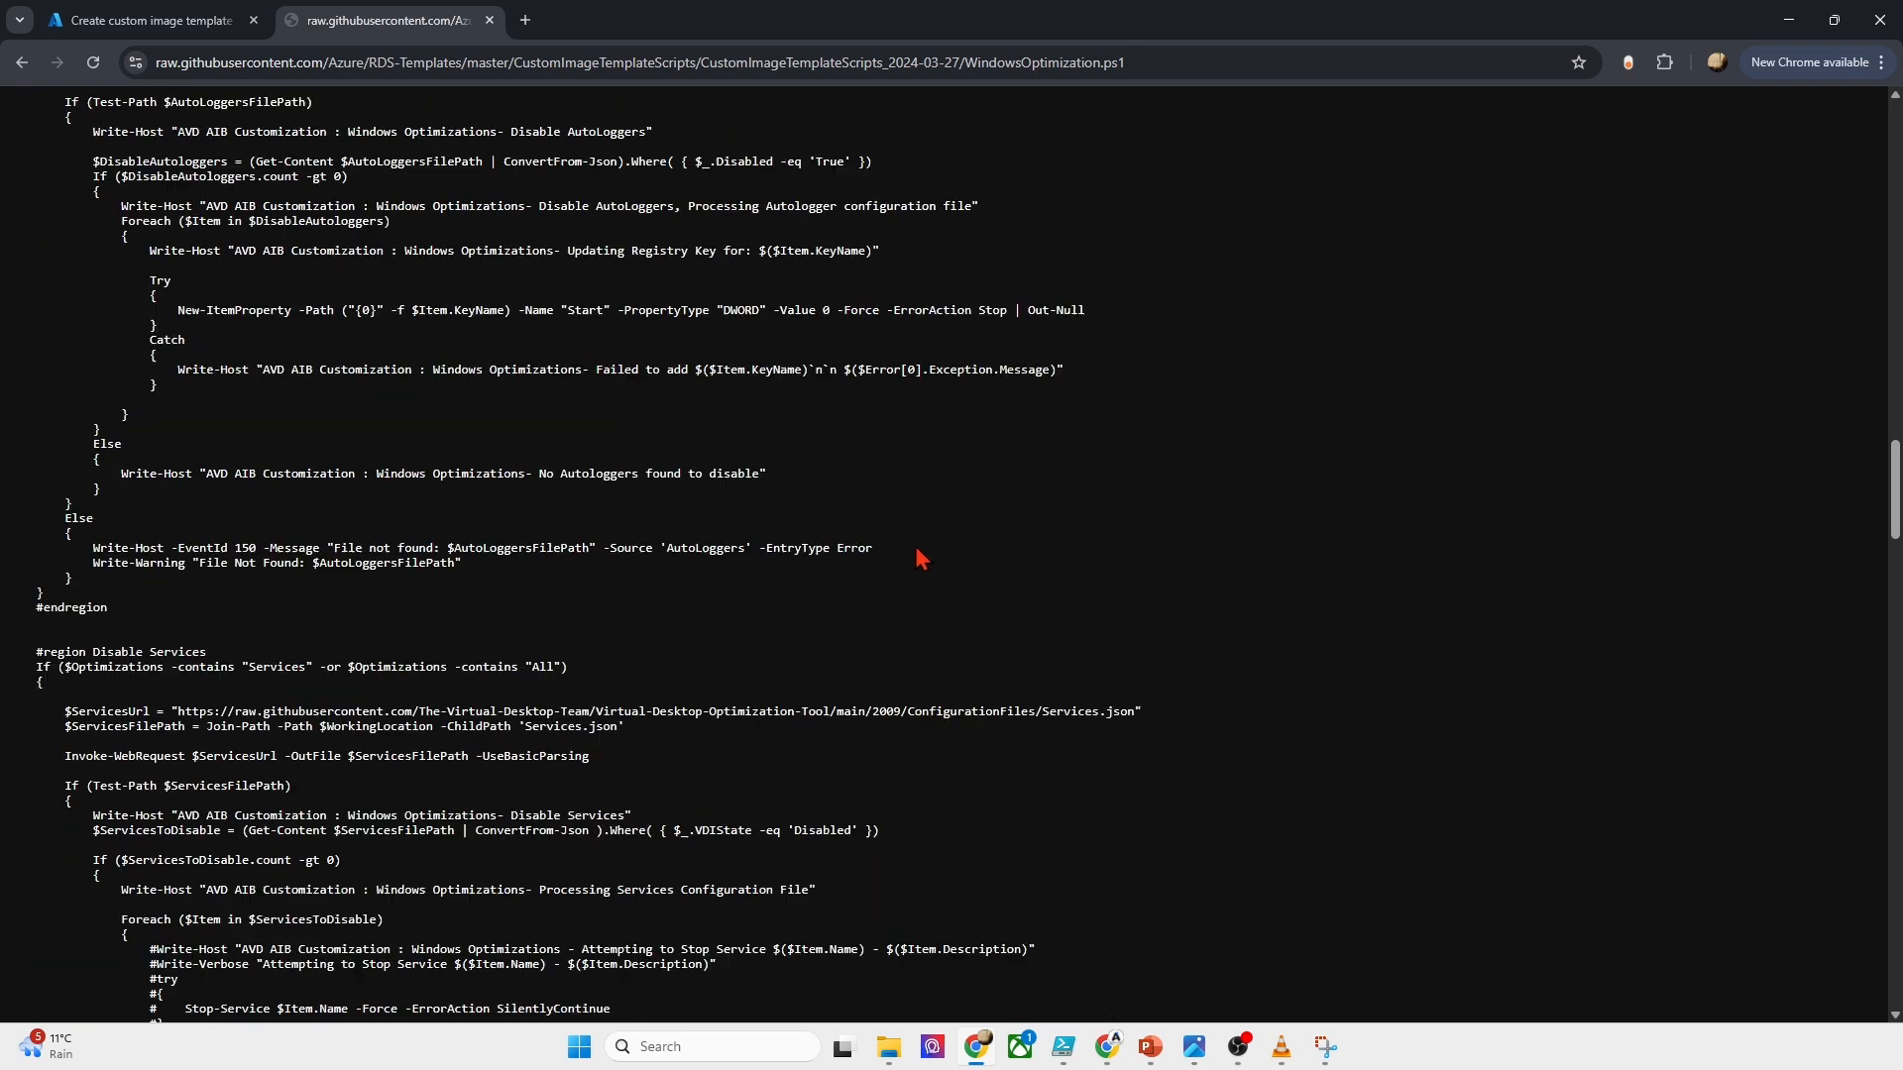
{"action": "scroll", "coordinate": [799, 552], "scroll_direction": "up", "scroll_amount": 15}
{"action": "scroll", "coordinate": [919, 558], "scroll_direction": "up", "scroll_amount": 15}
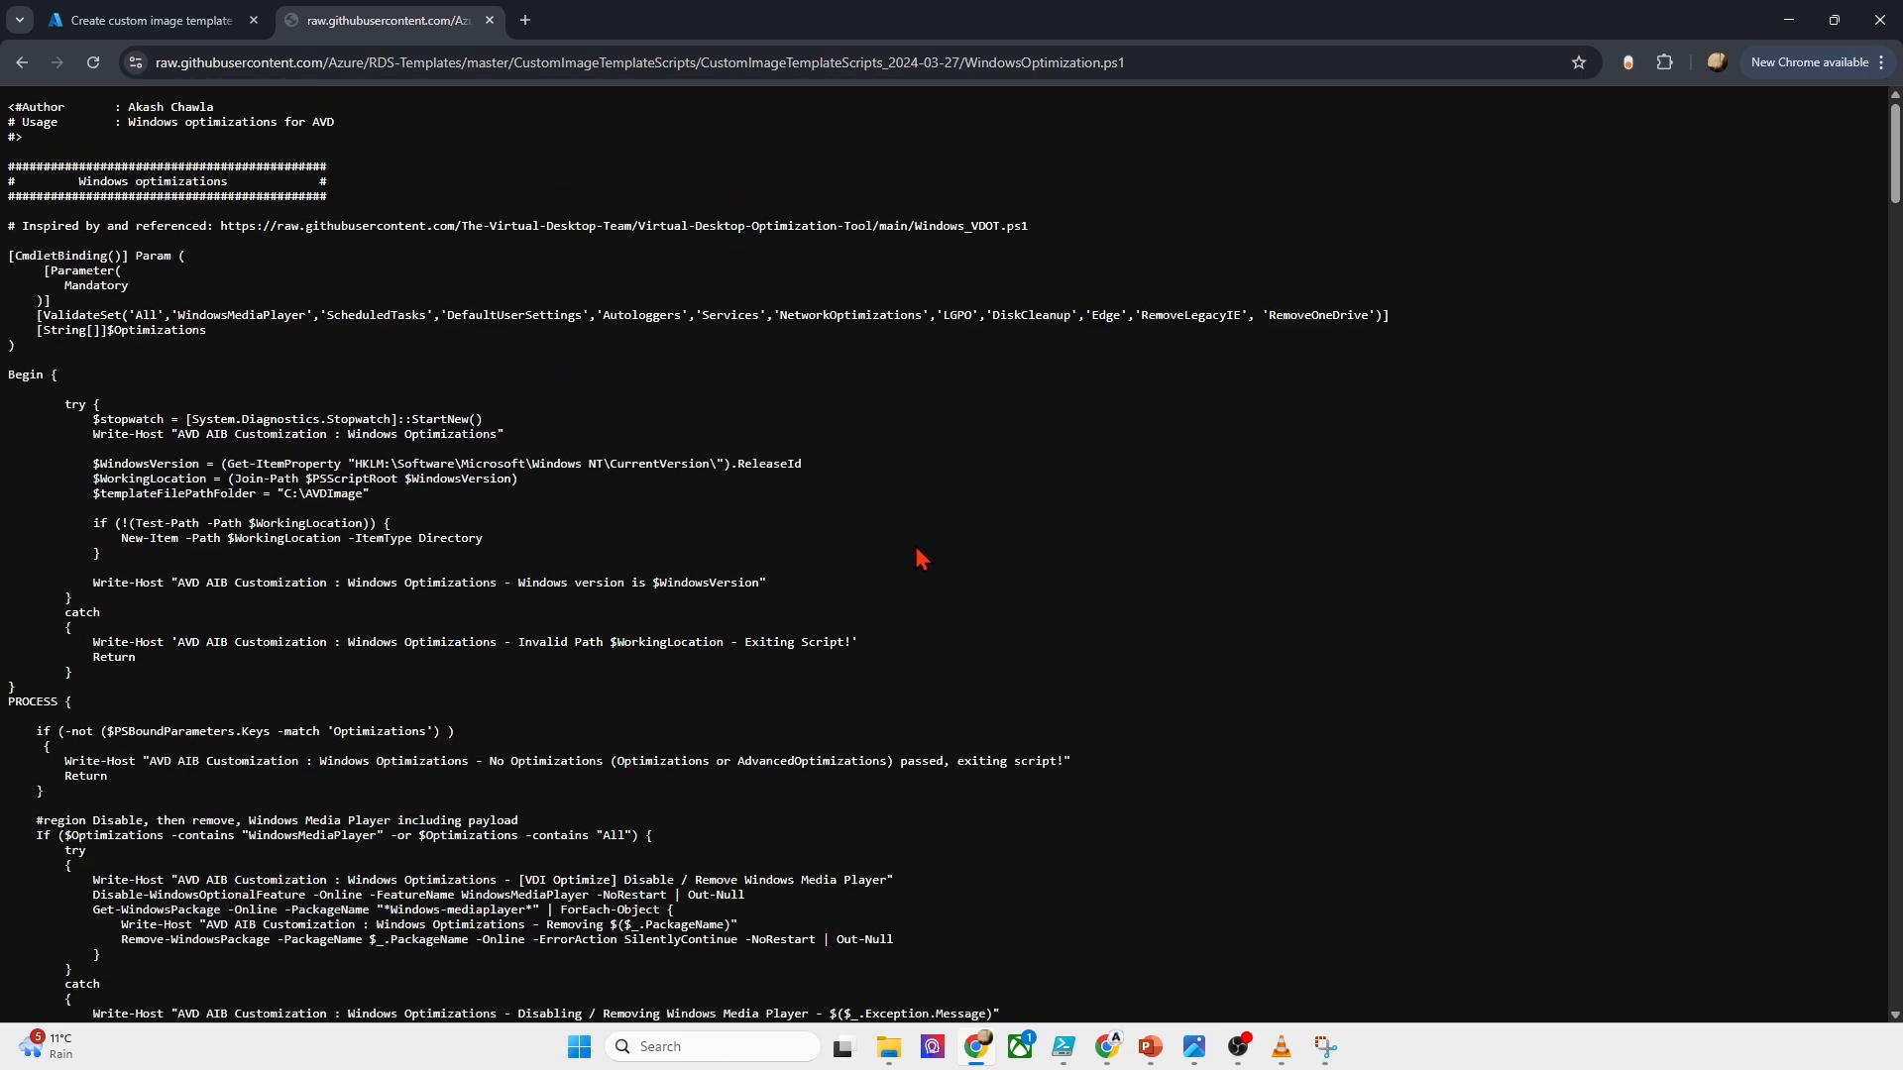
{"action": "scroll", "coordinate": [957, 390], "scroll_direction": "down", "scroll_amount": 15}
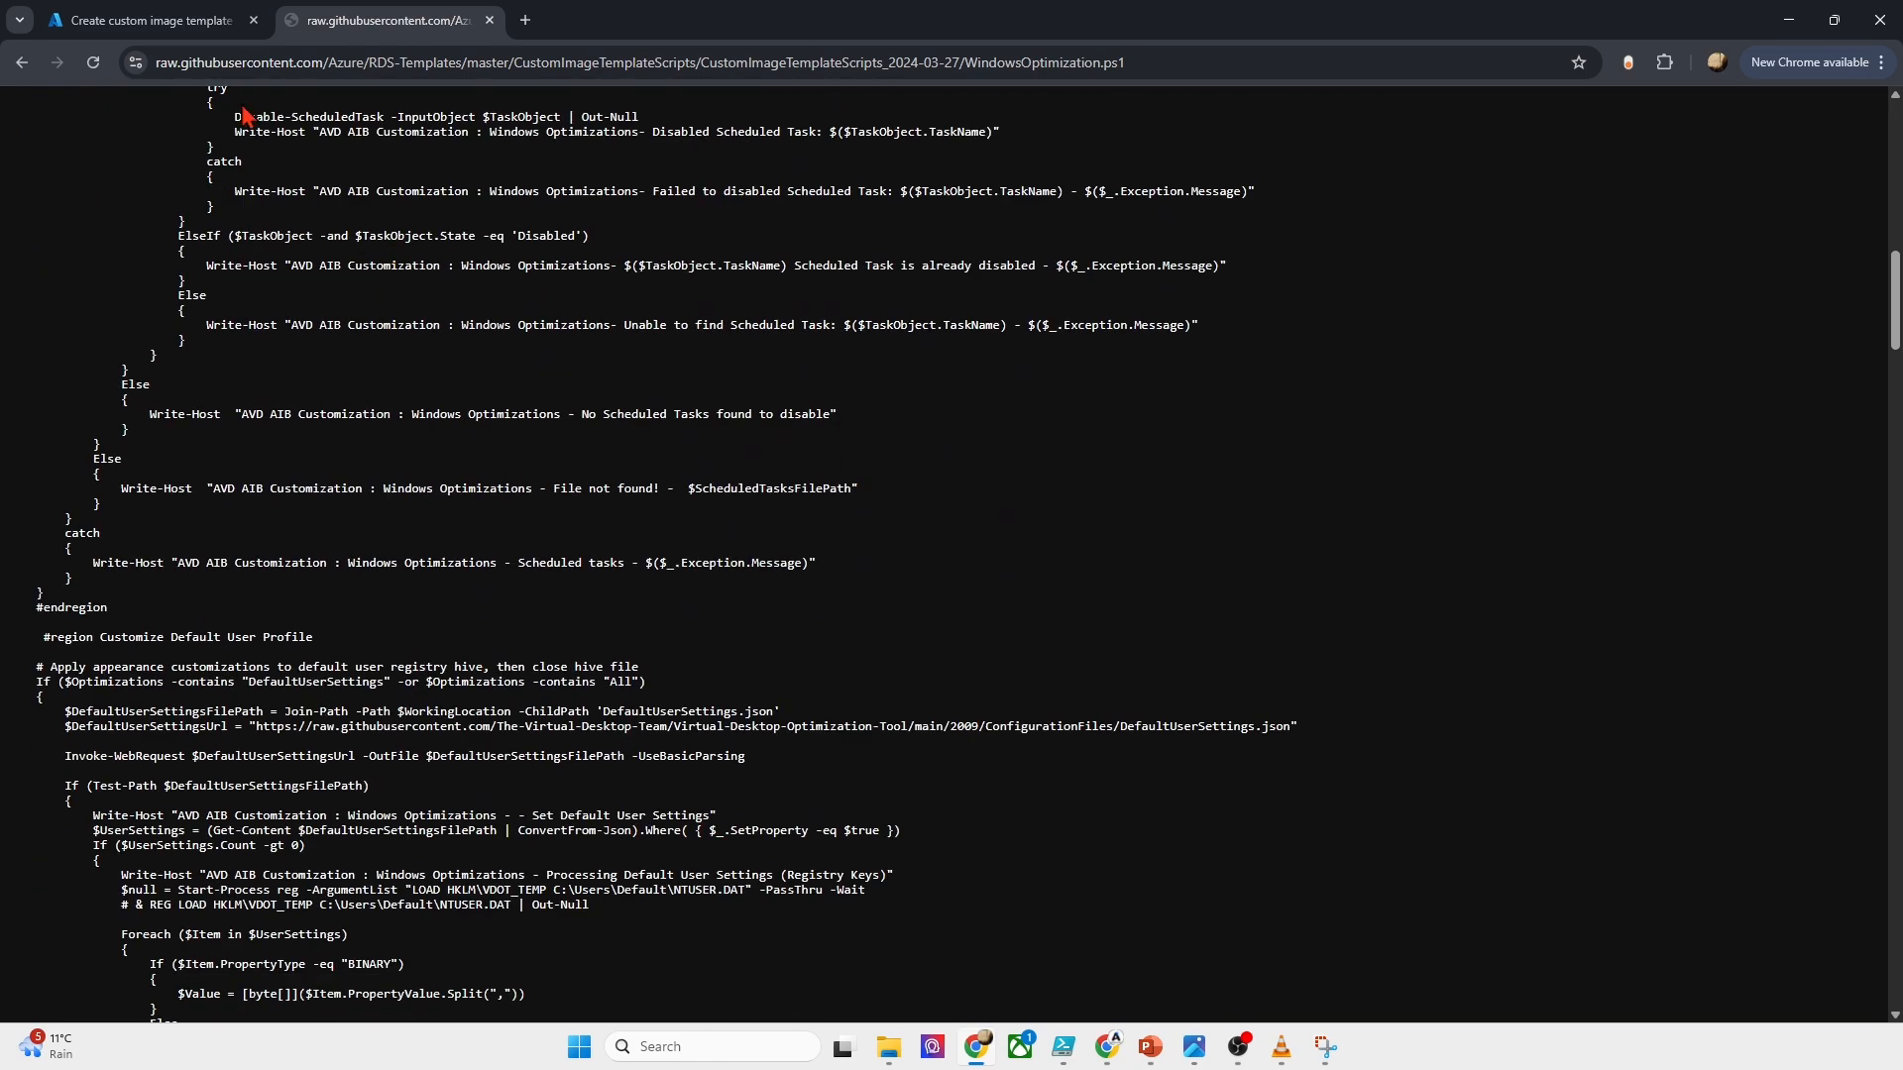
{"action": "left_click", "coordinate": [151, 20]}
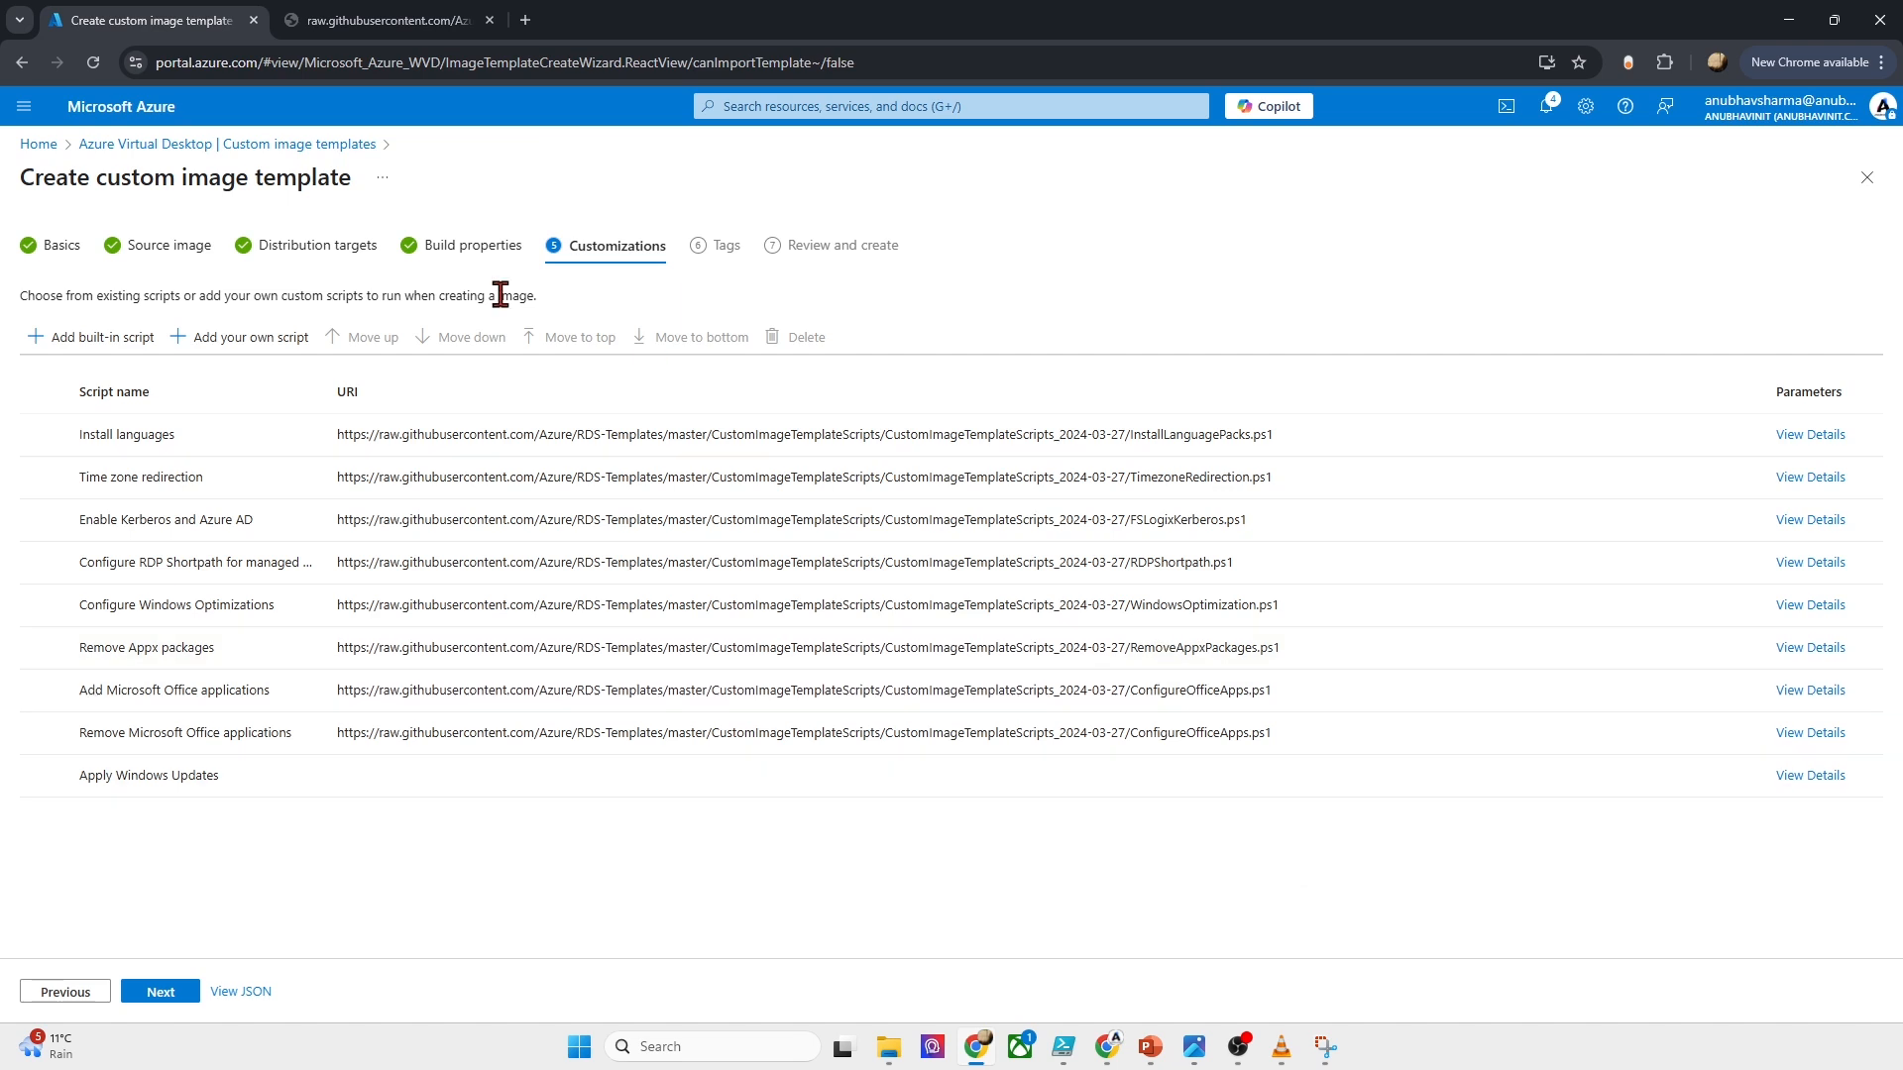
Step: Look at the fields for adding your own script and leave the form without adding one
{"action": "left_click", "coordinate": [238, 339]}
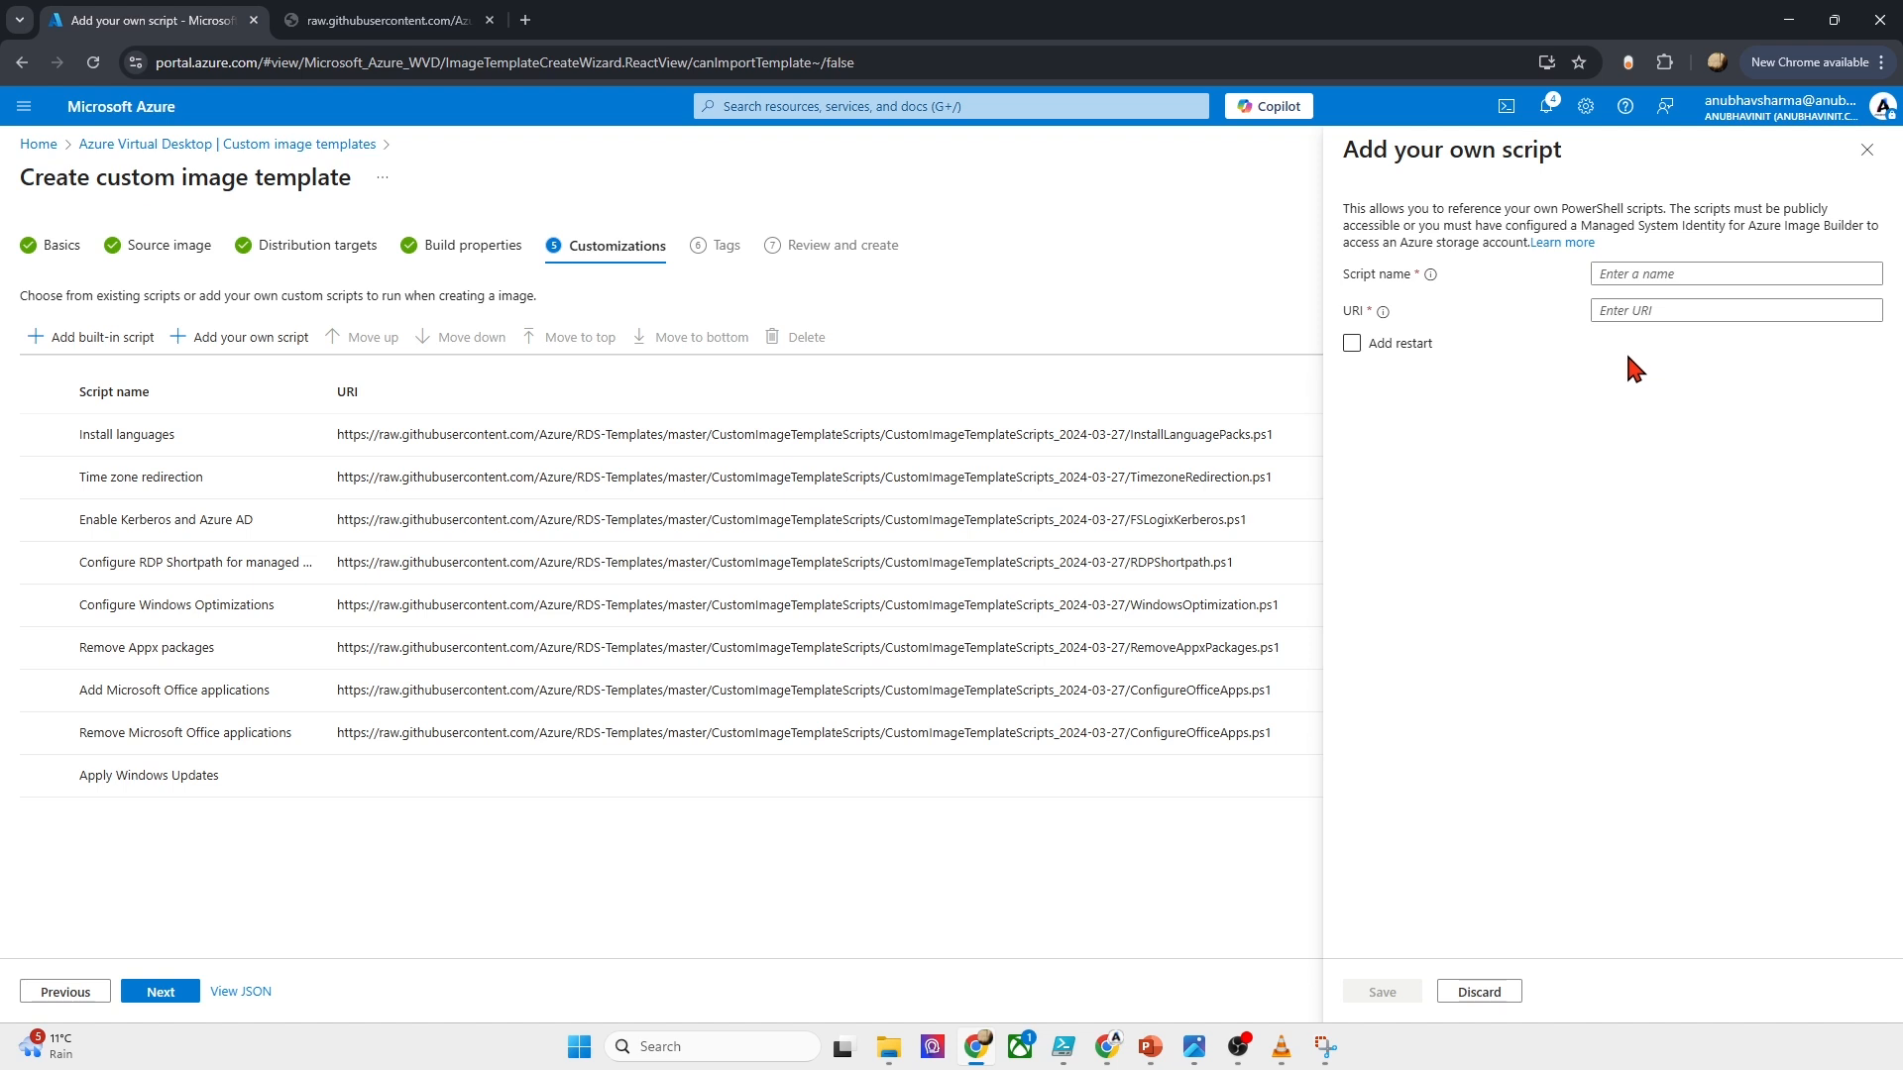
{"action": "left_click", "coordinate": [1662, 309]}
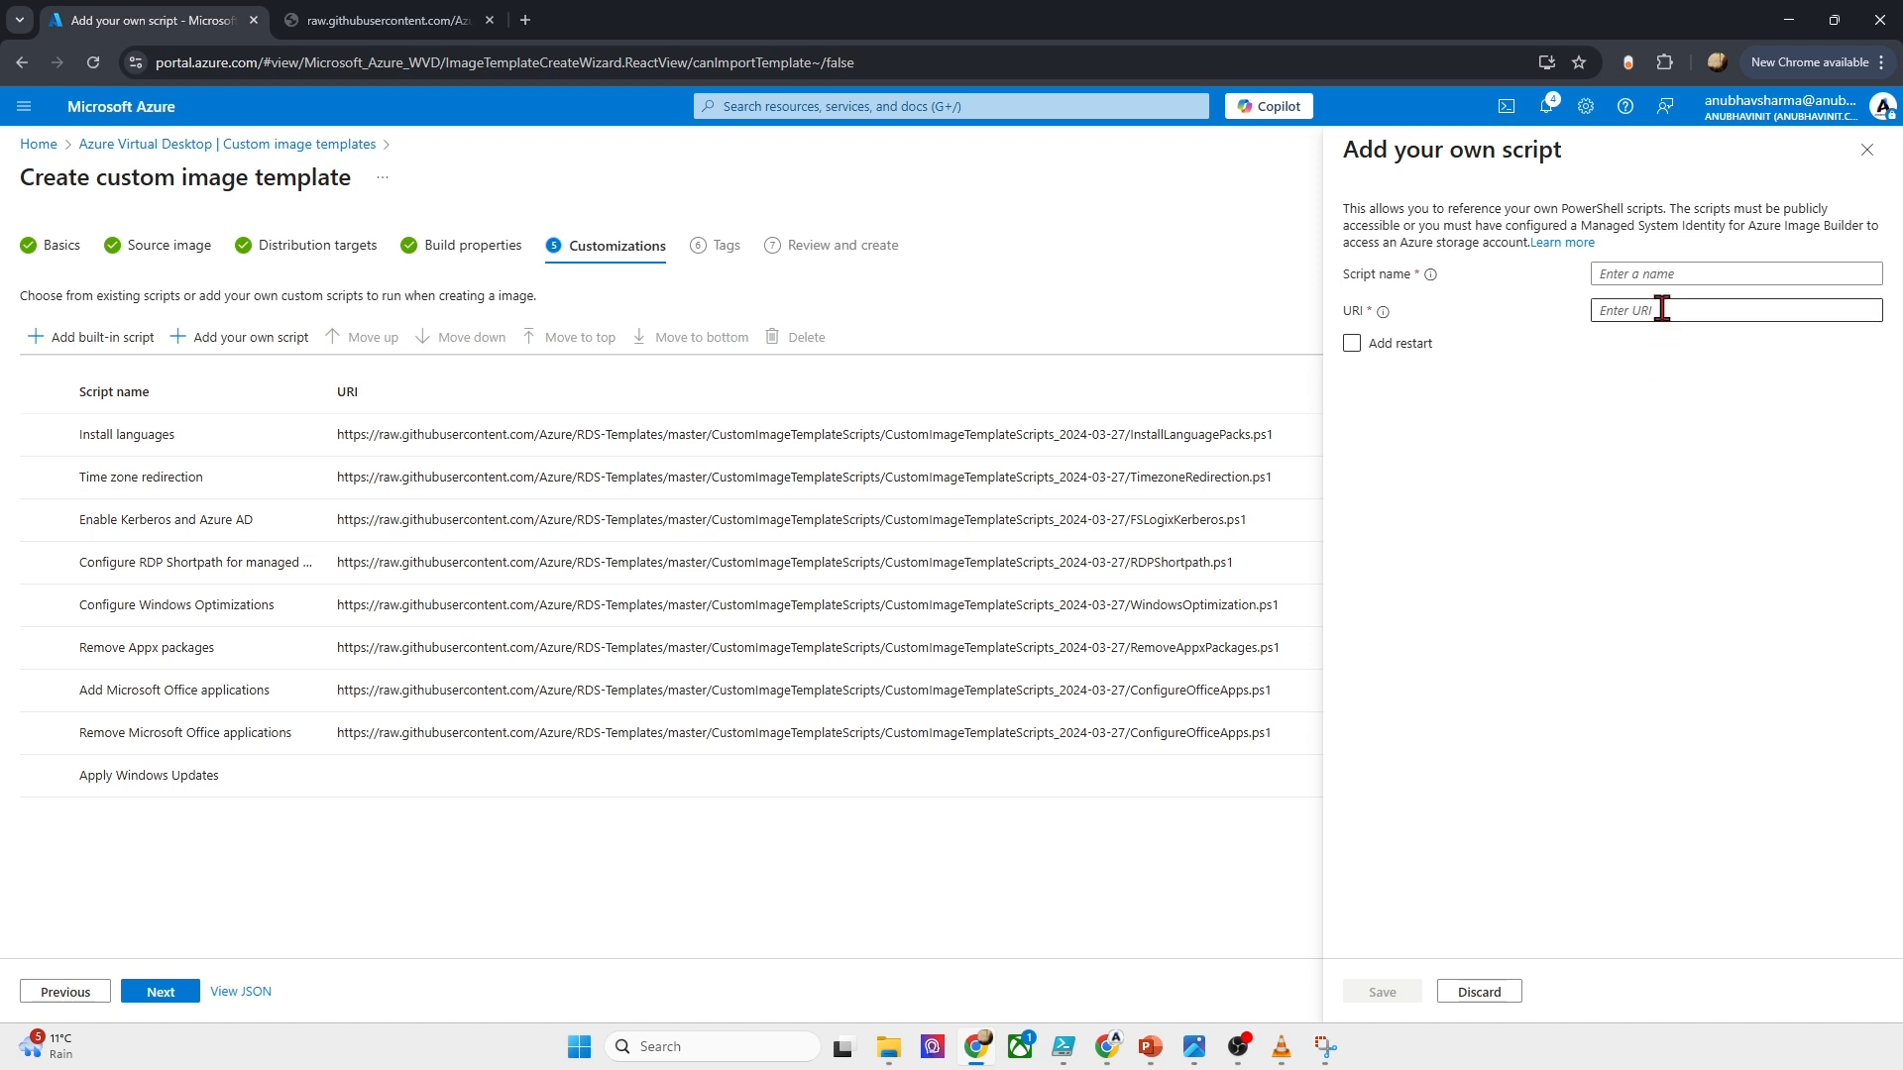
{"action": "left_click", "coordinate": [1868, 150]}
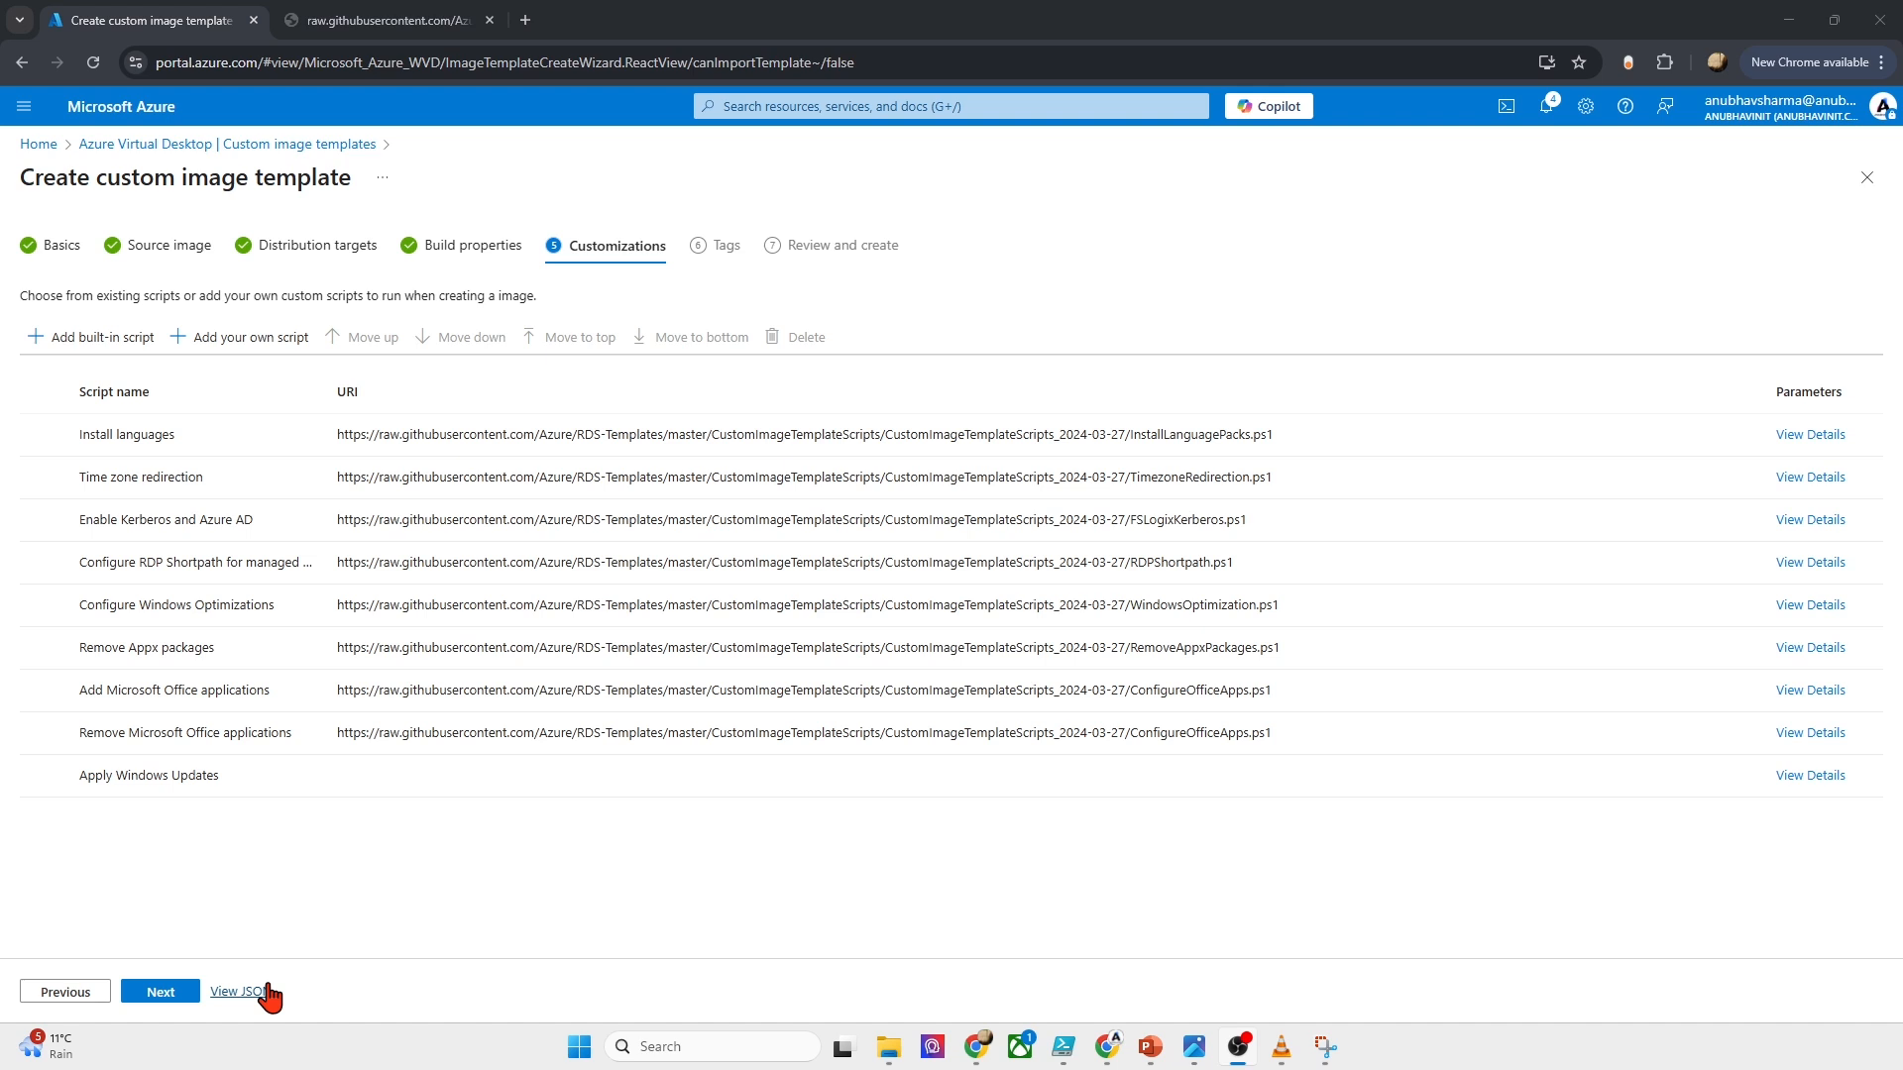
Step: Examine the JSON definition generated for the customization scripts, including the Windows optimization, Appx removal and Office sections, and close it
{"action": "left_click", "coordinate": [243, 993]}
{"action": "scroll", "coordinate": [1650, 443], "scroll_direction": "down", "scroll_amount": 2}
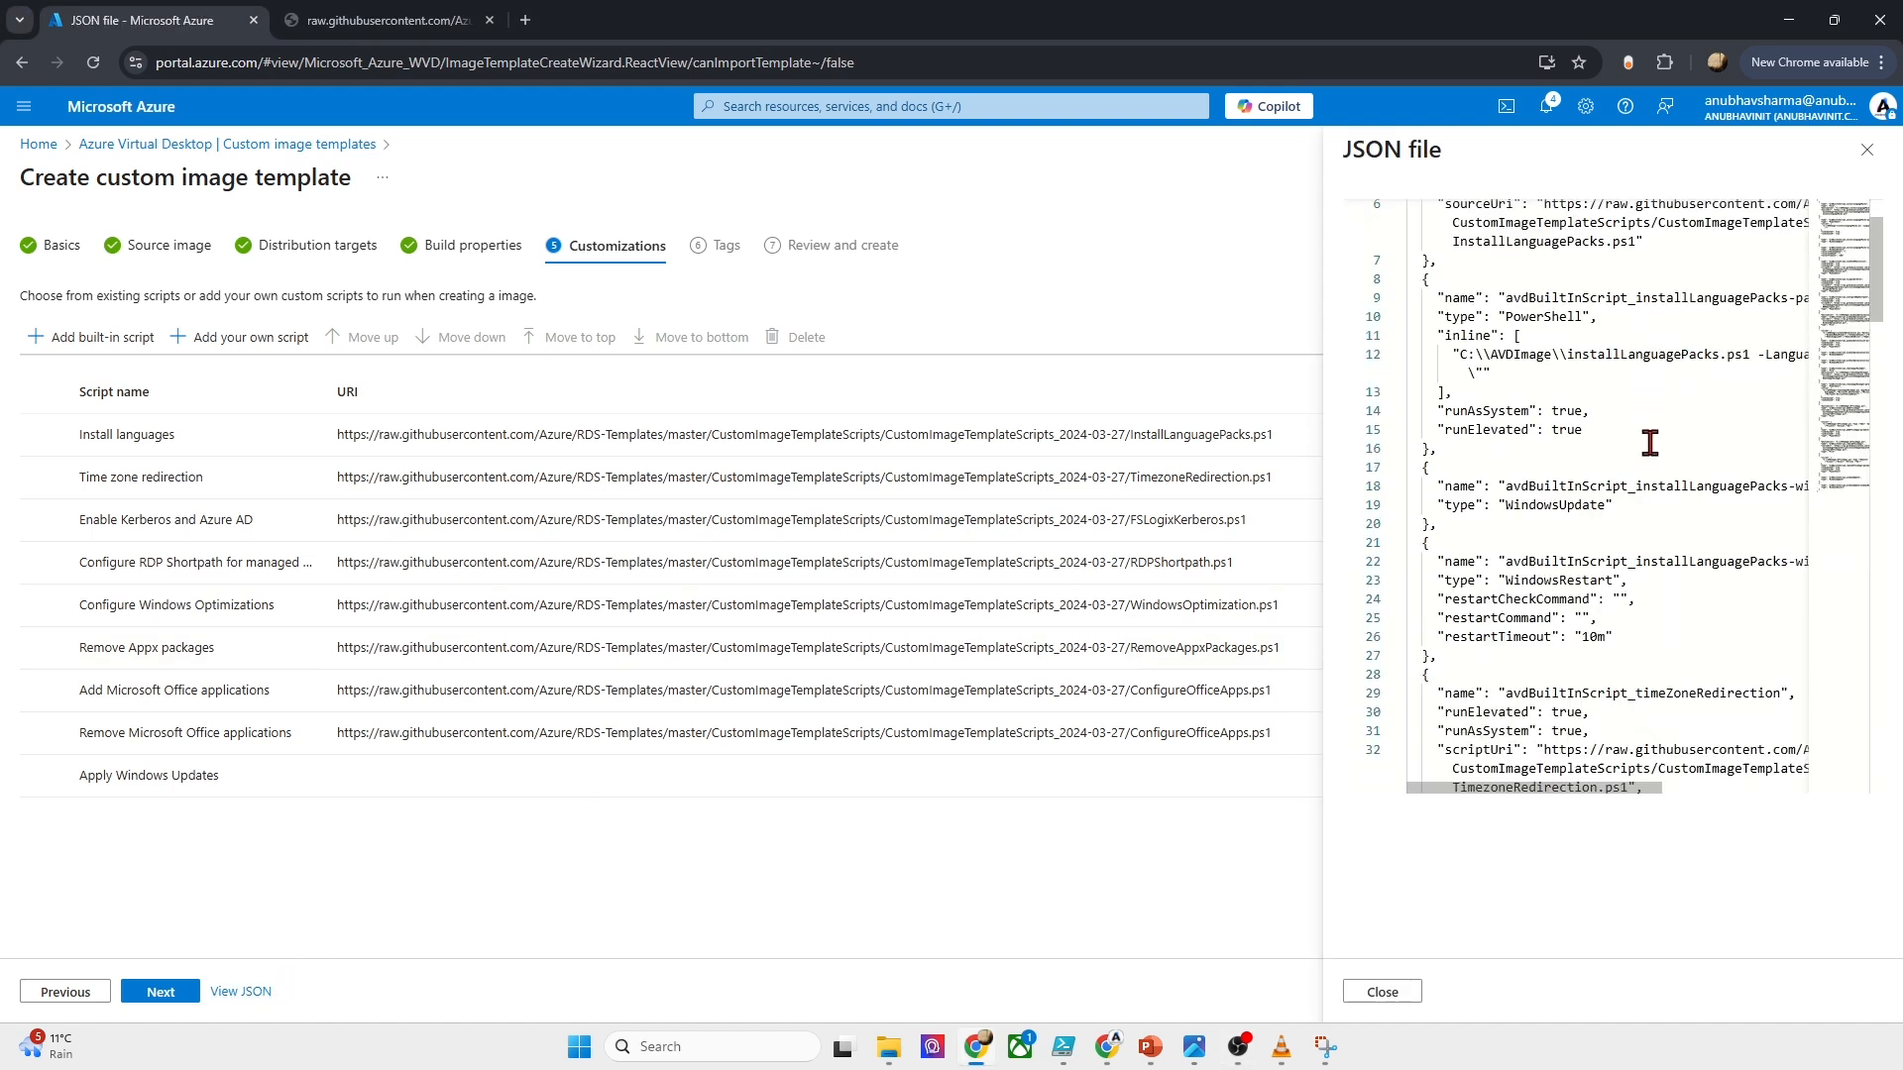
{"action": "scroll", "coordinate": [1650, 443], "scroll_direction": "down", "scroll_amount": 8}
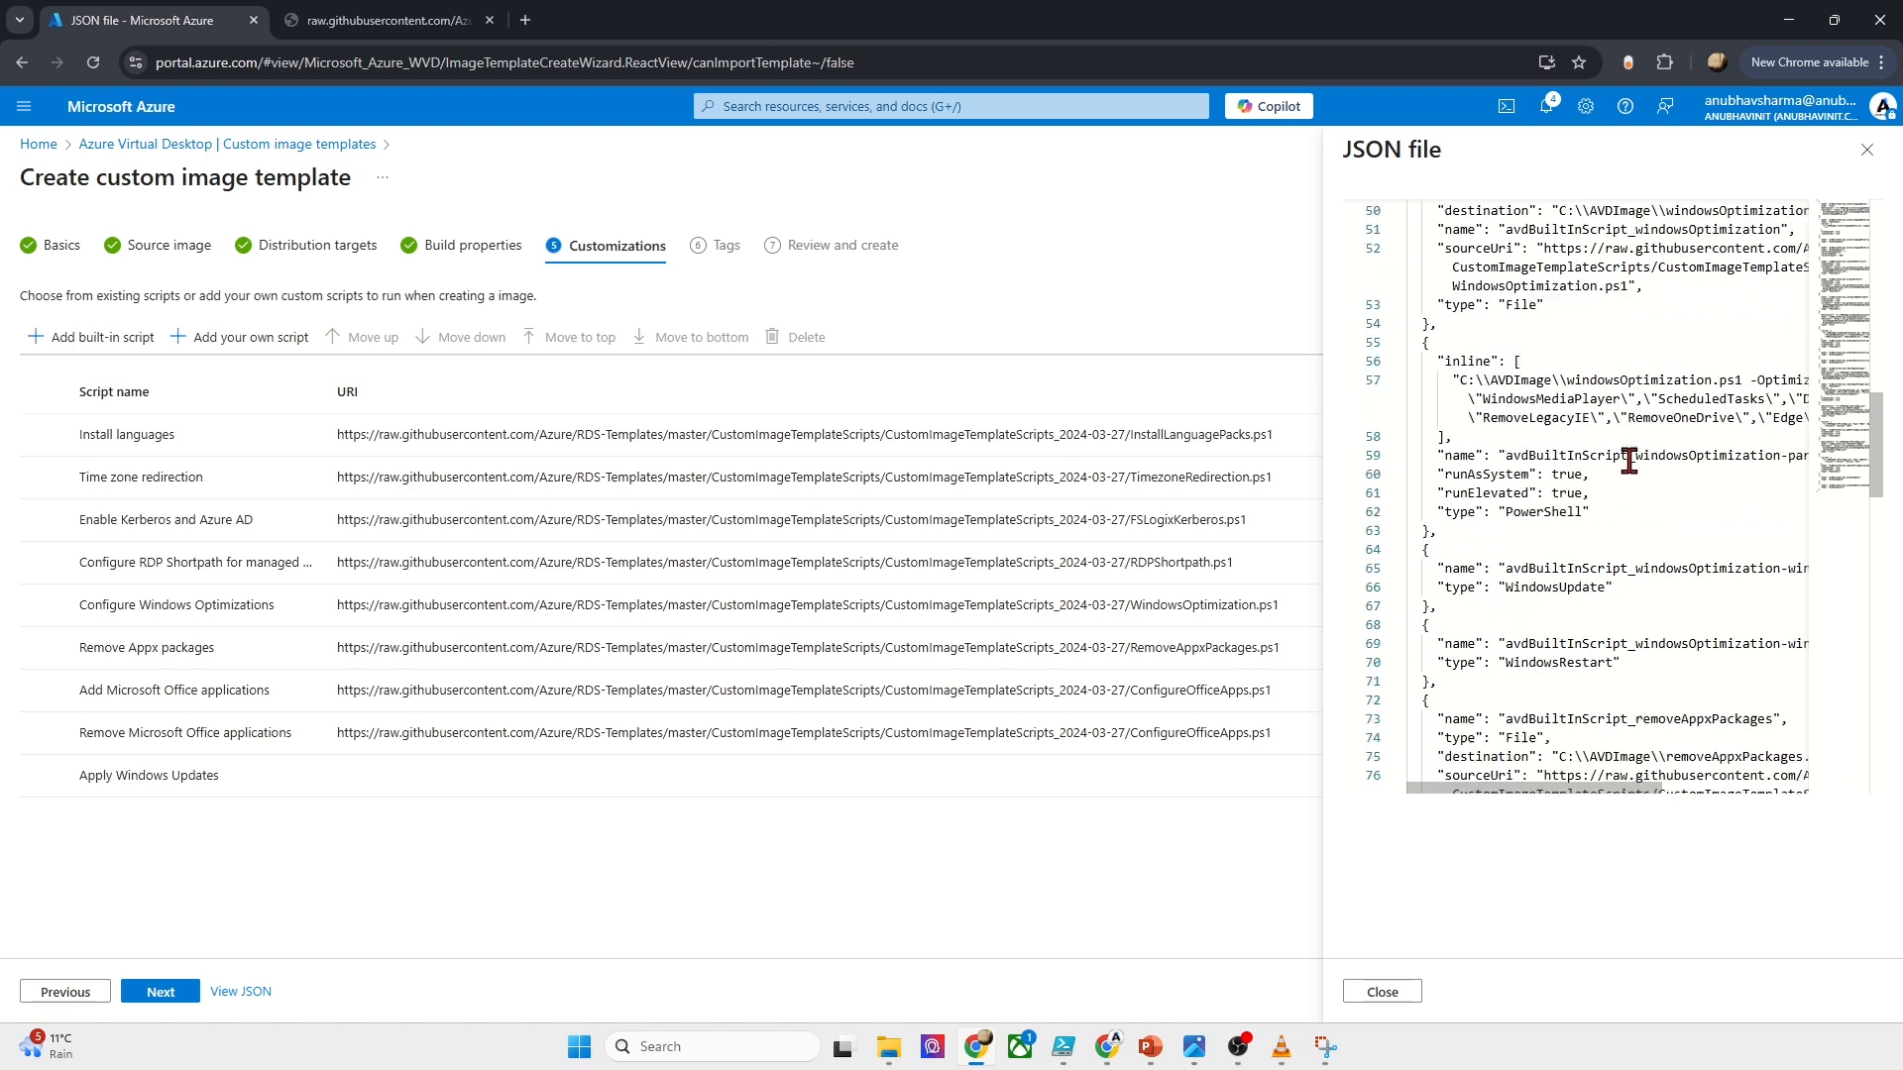
{"action": "scroll", "coordinate": [1630, 462], "scroll_direction": "down", "scroll_amount": 3}
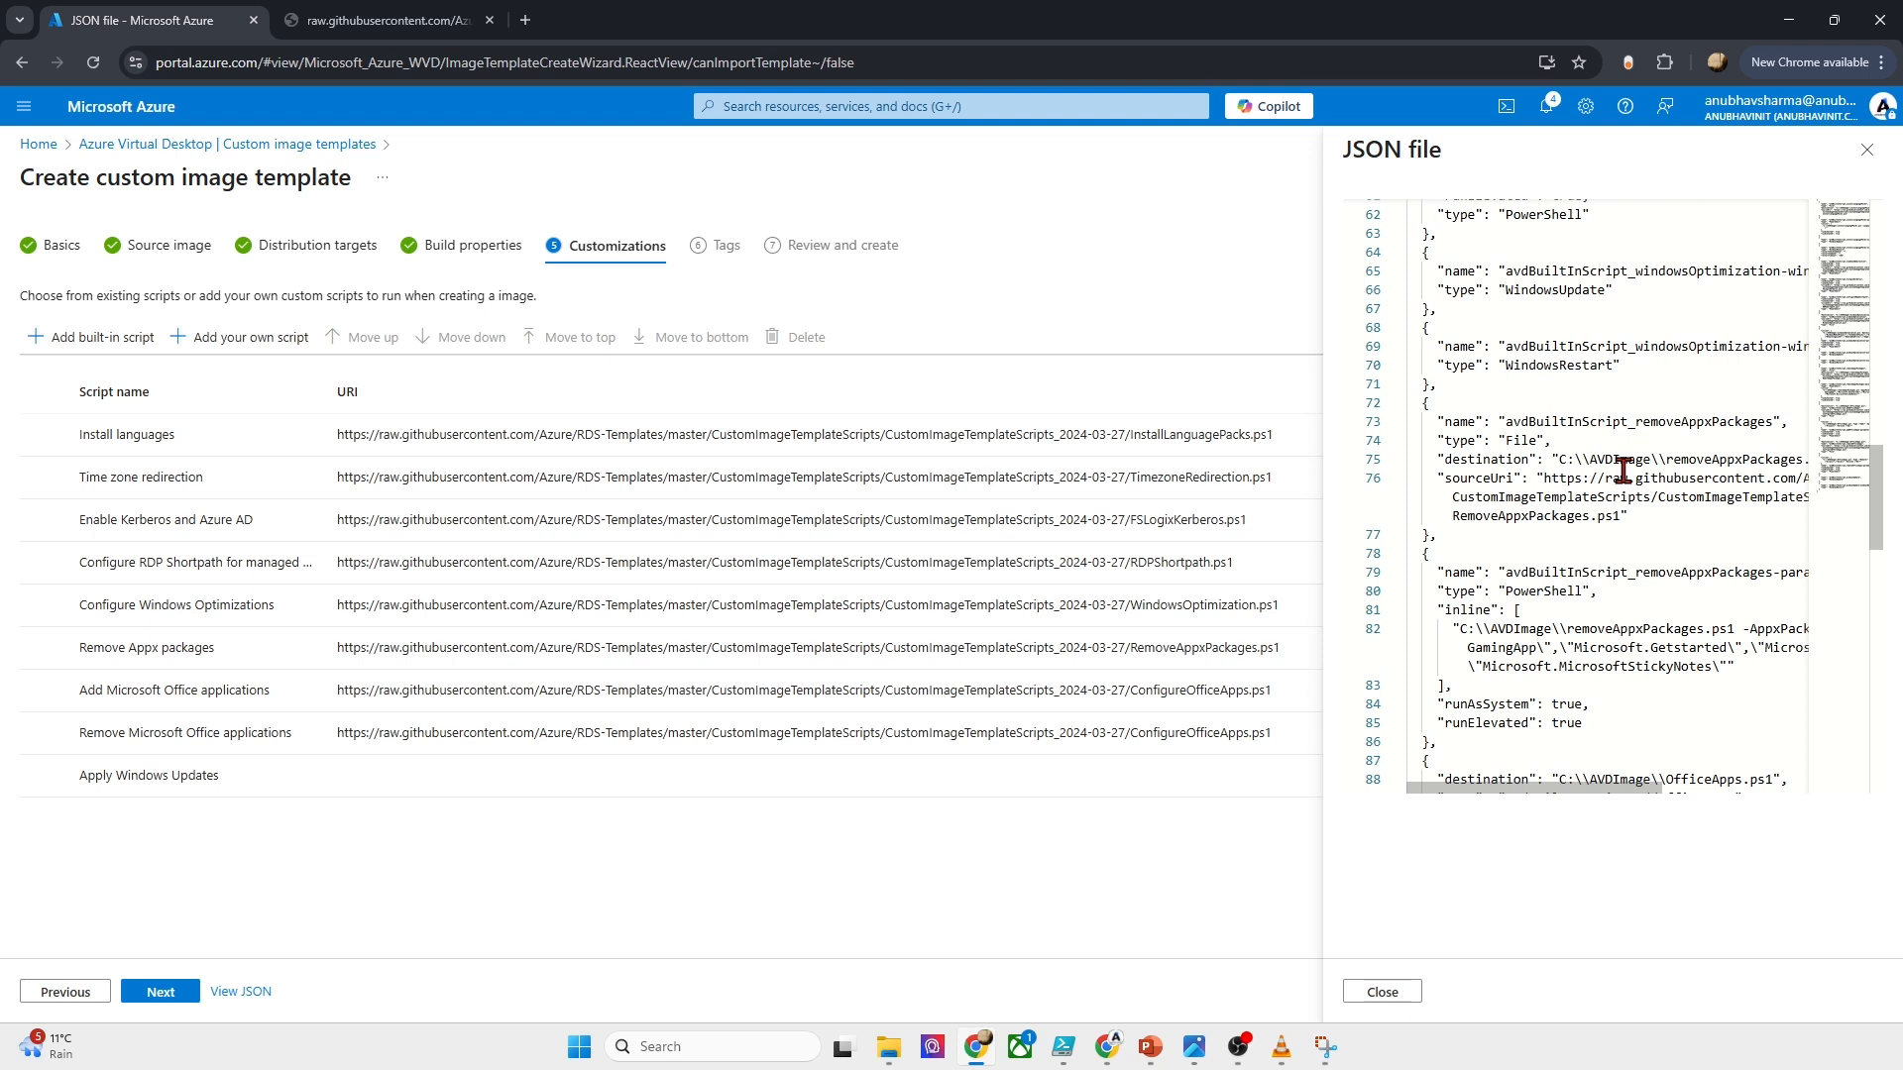
{"action": "scroll", "coordinate": [1622, 470], "scroll_direction": "down", "scroll_amount": 3}
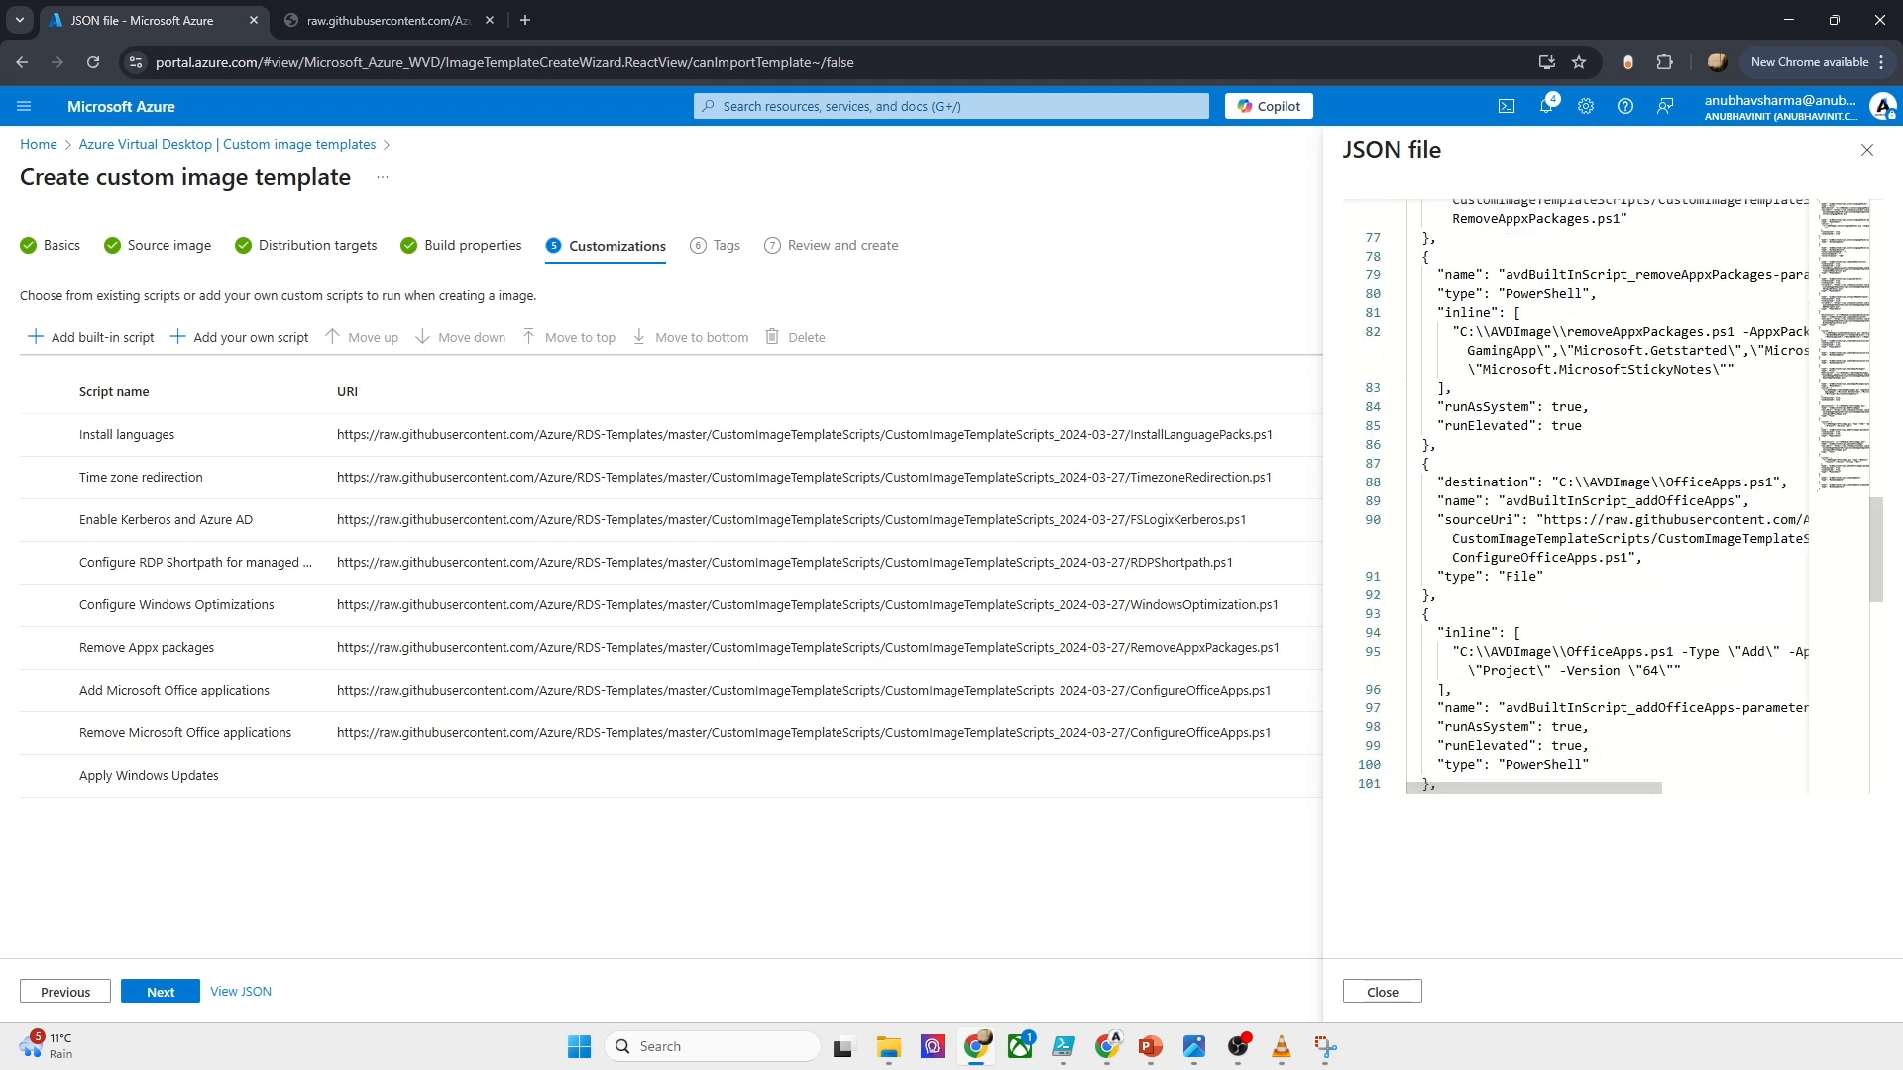
{"action": "left_click", "coordinate": [1866, 150]}
Step: Skip the tags, proceed through the review and create the custom image template
{"action": "left_click", "coordinate": [164, 991]}
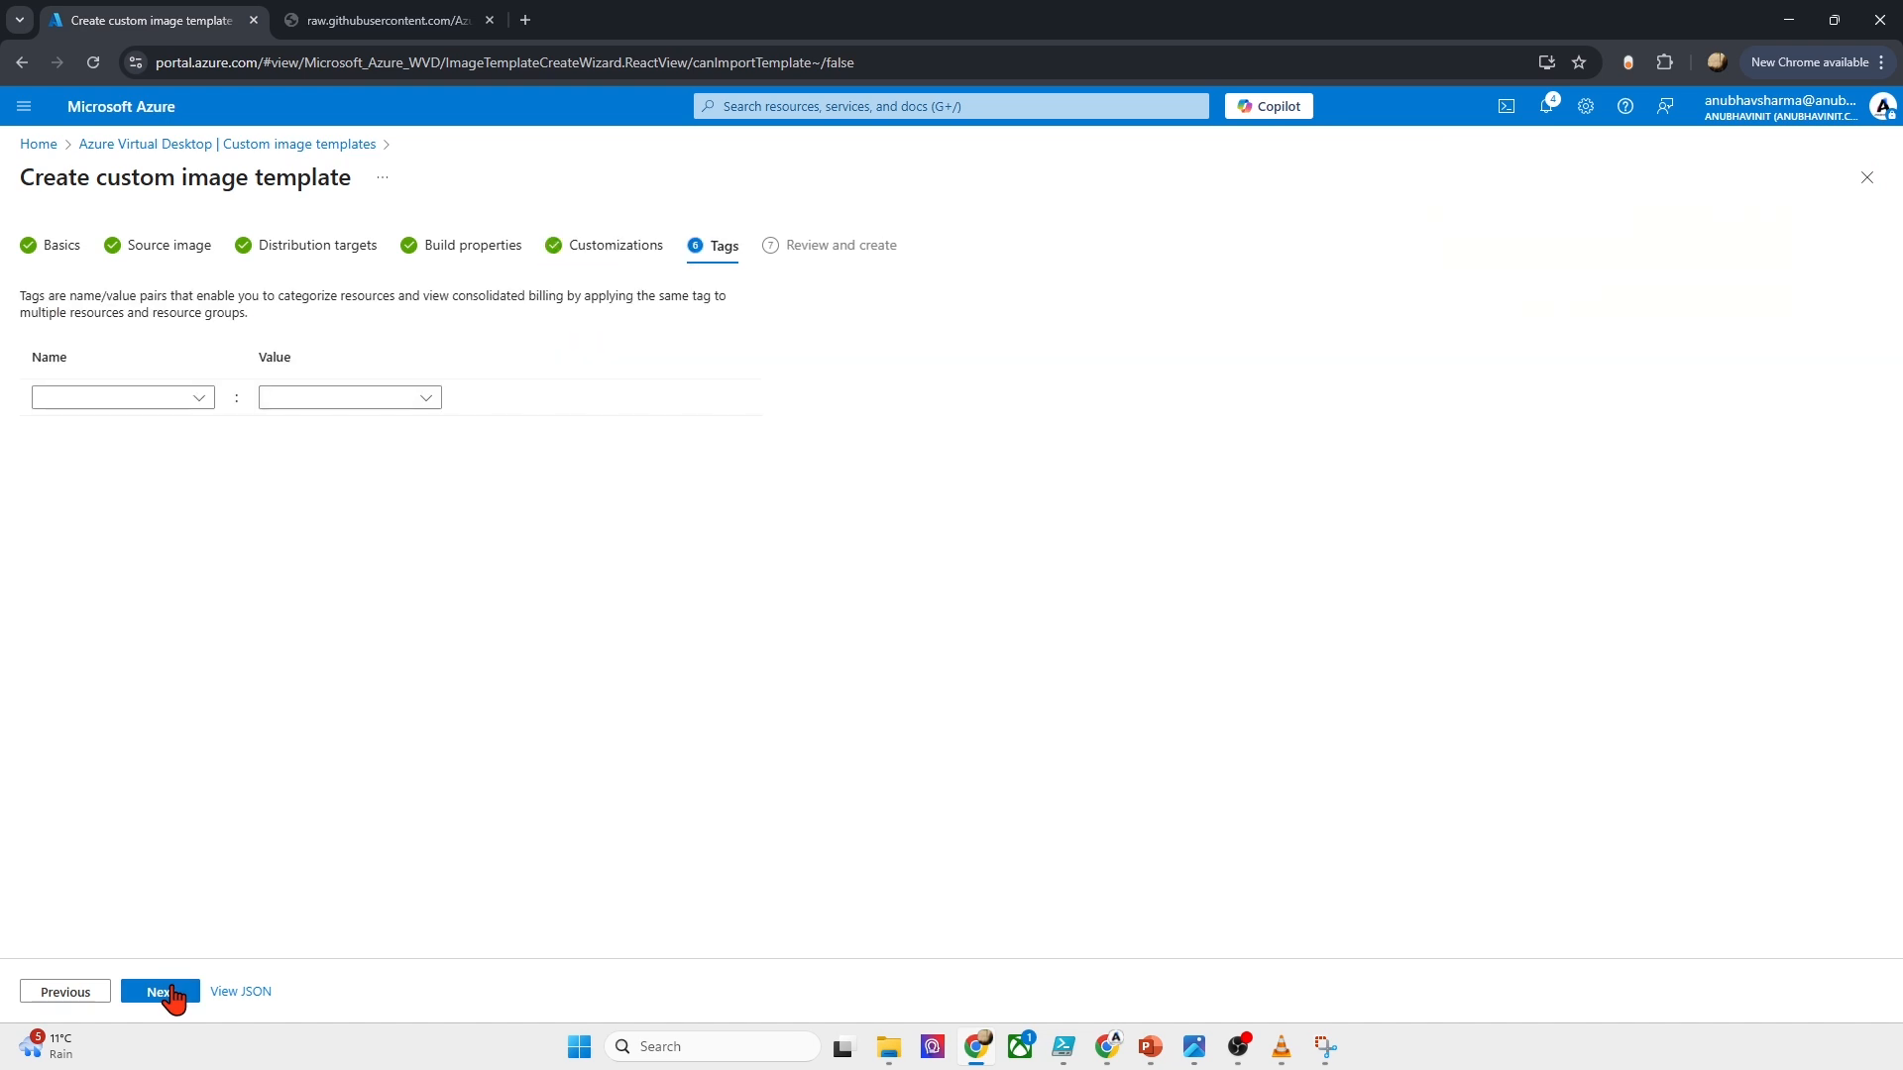
{"action": "left_click", "coordinate": [169, 993]}
{"action": "left_click", "coordinate": [164, 993]}
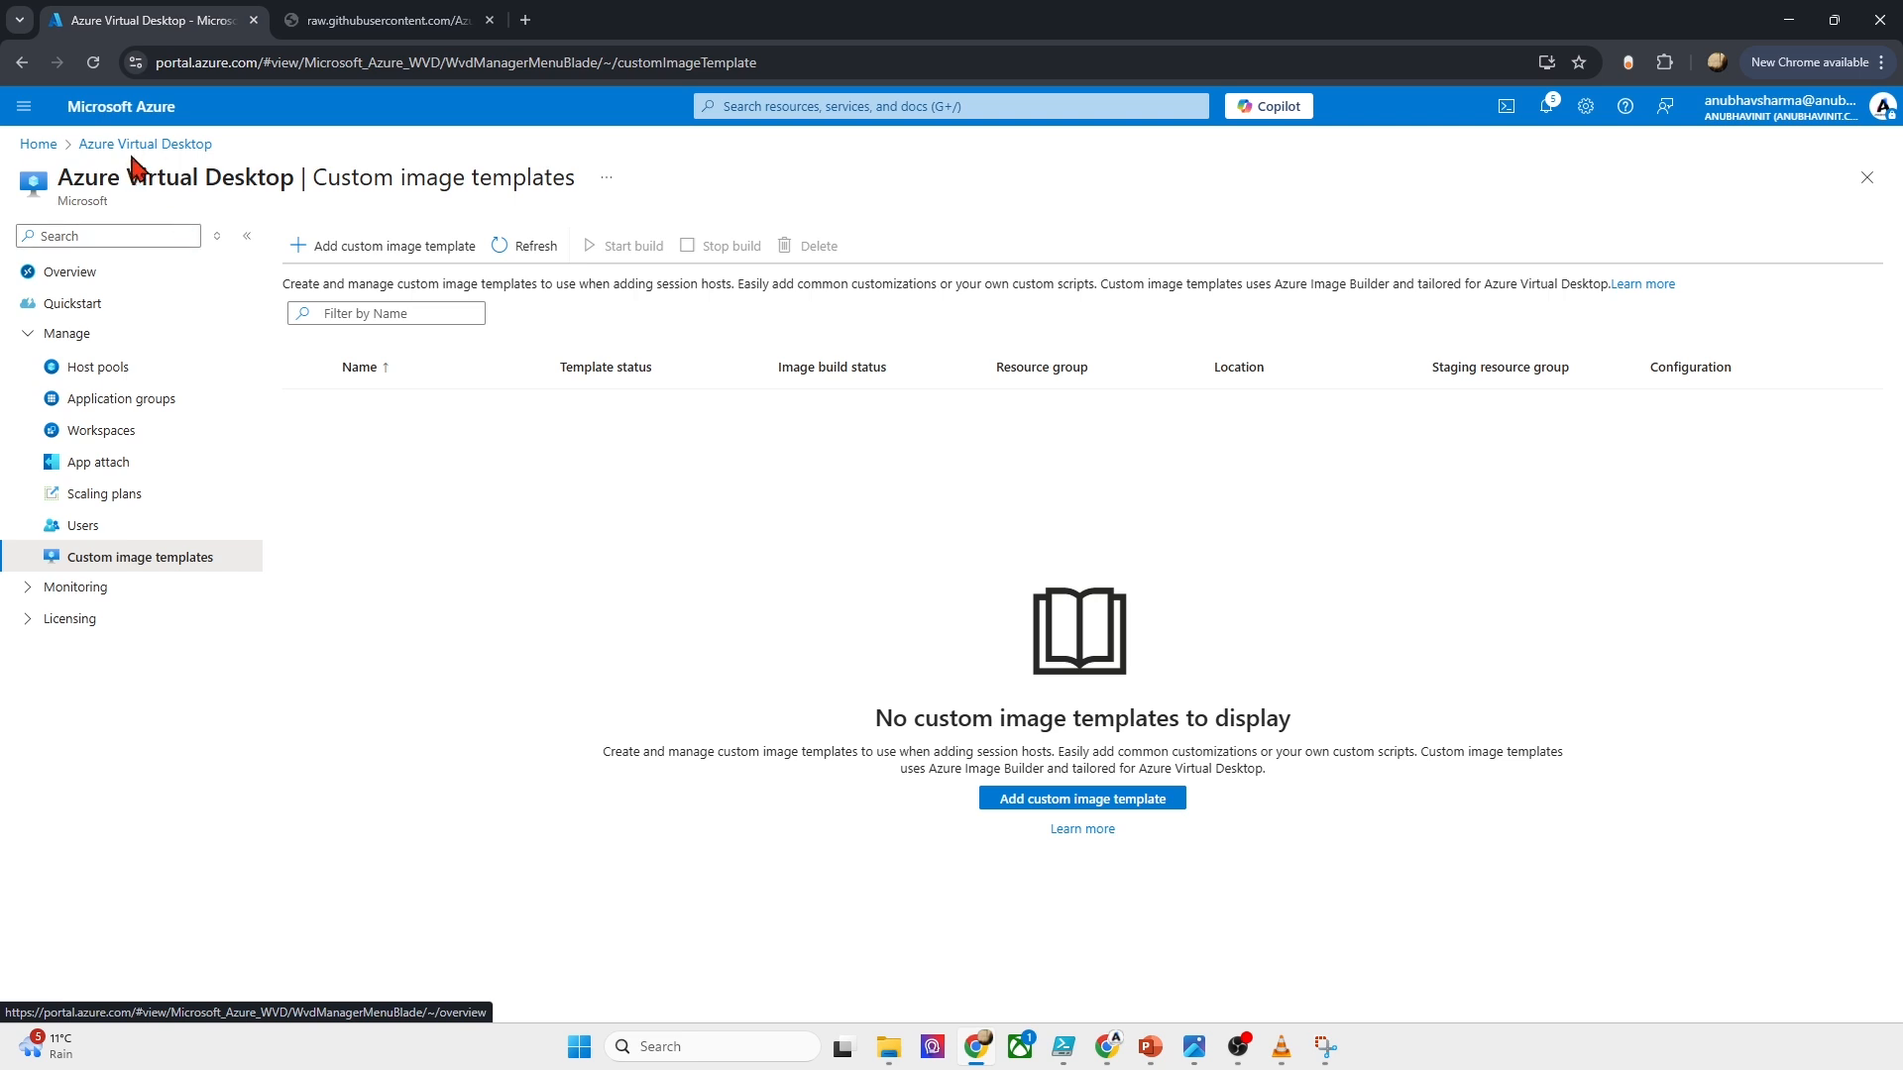
Step: Return to the Azure Virtual Desktop custom image templates list and refresh it
{"action": "left_click", "coordinate": [134, 533]}
{"action": "left_click", "coordinate": [144, 555]}
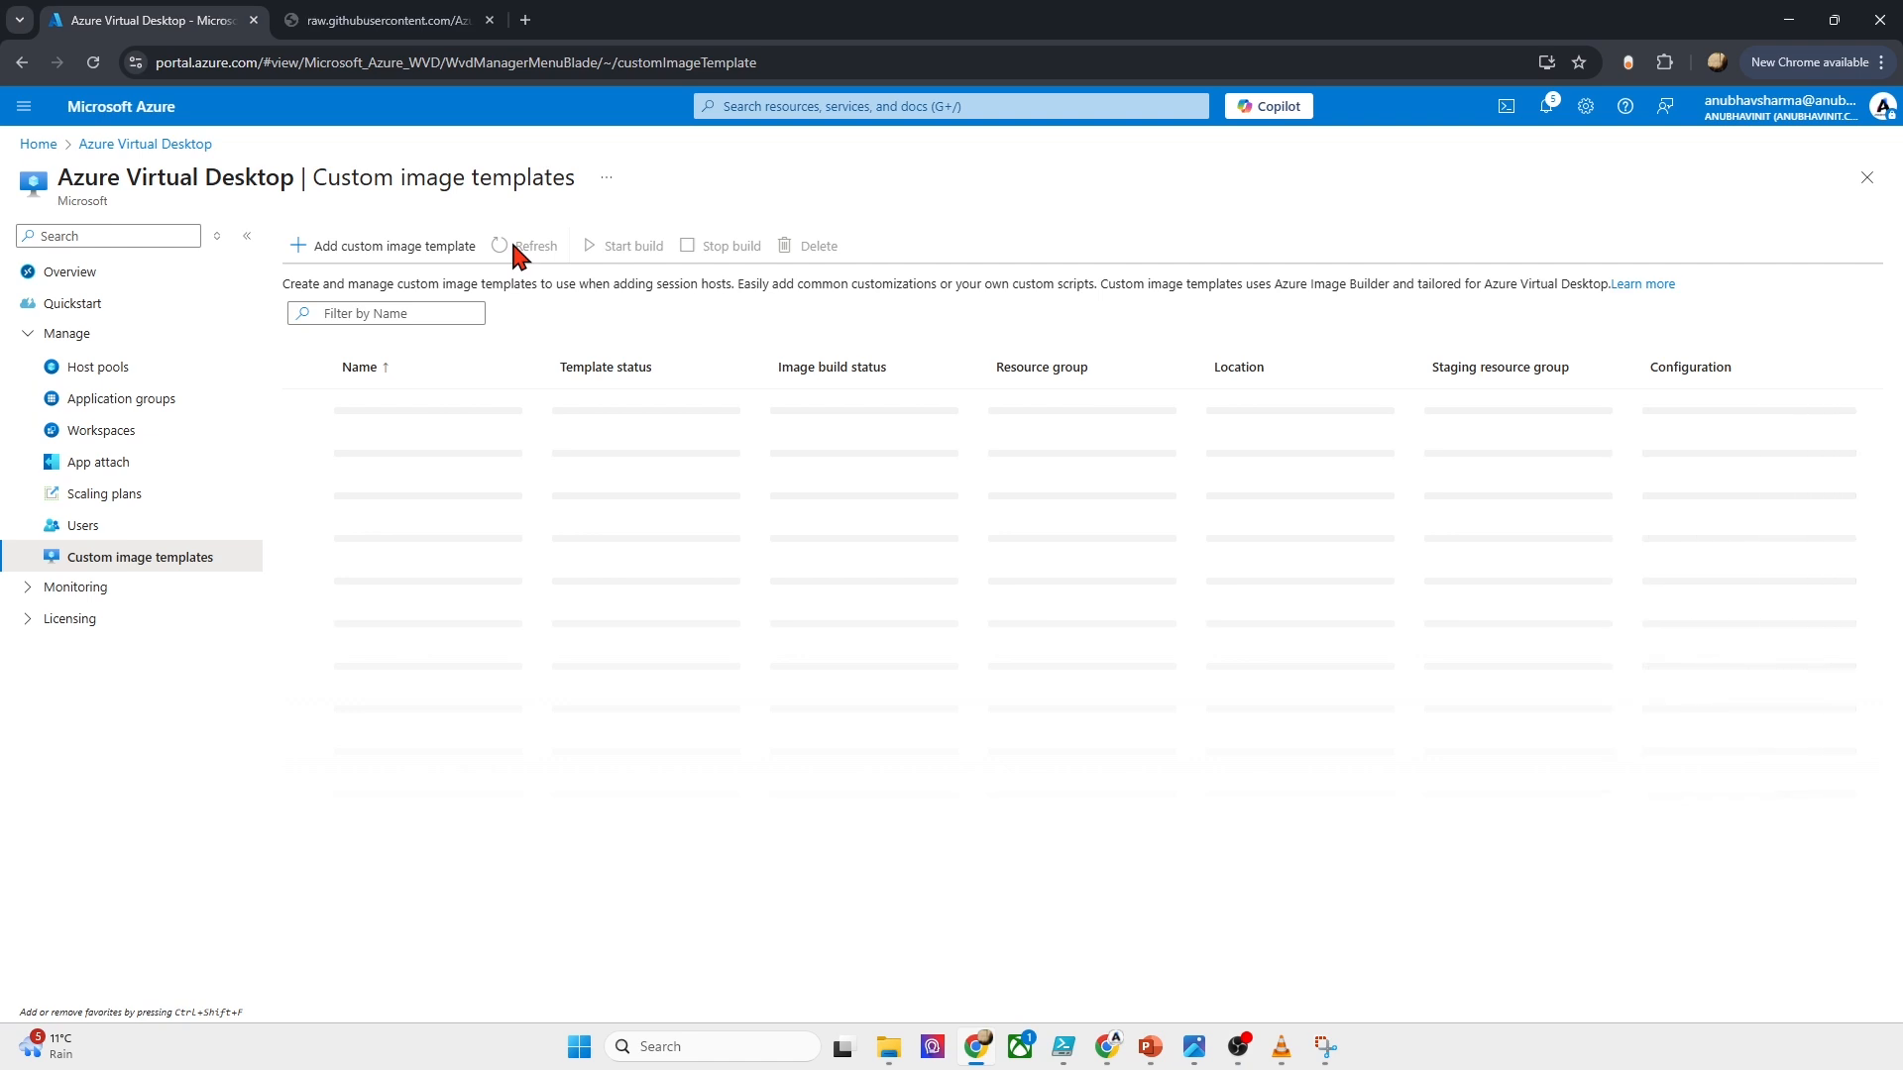
{"action": "left_click", "coordinate": [515, 256]}
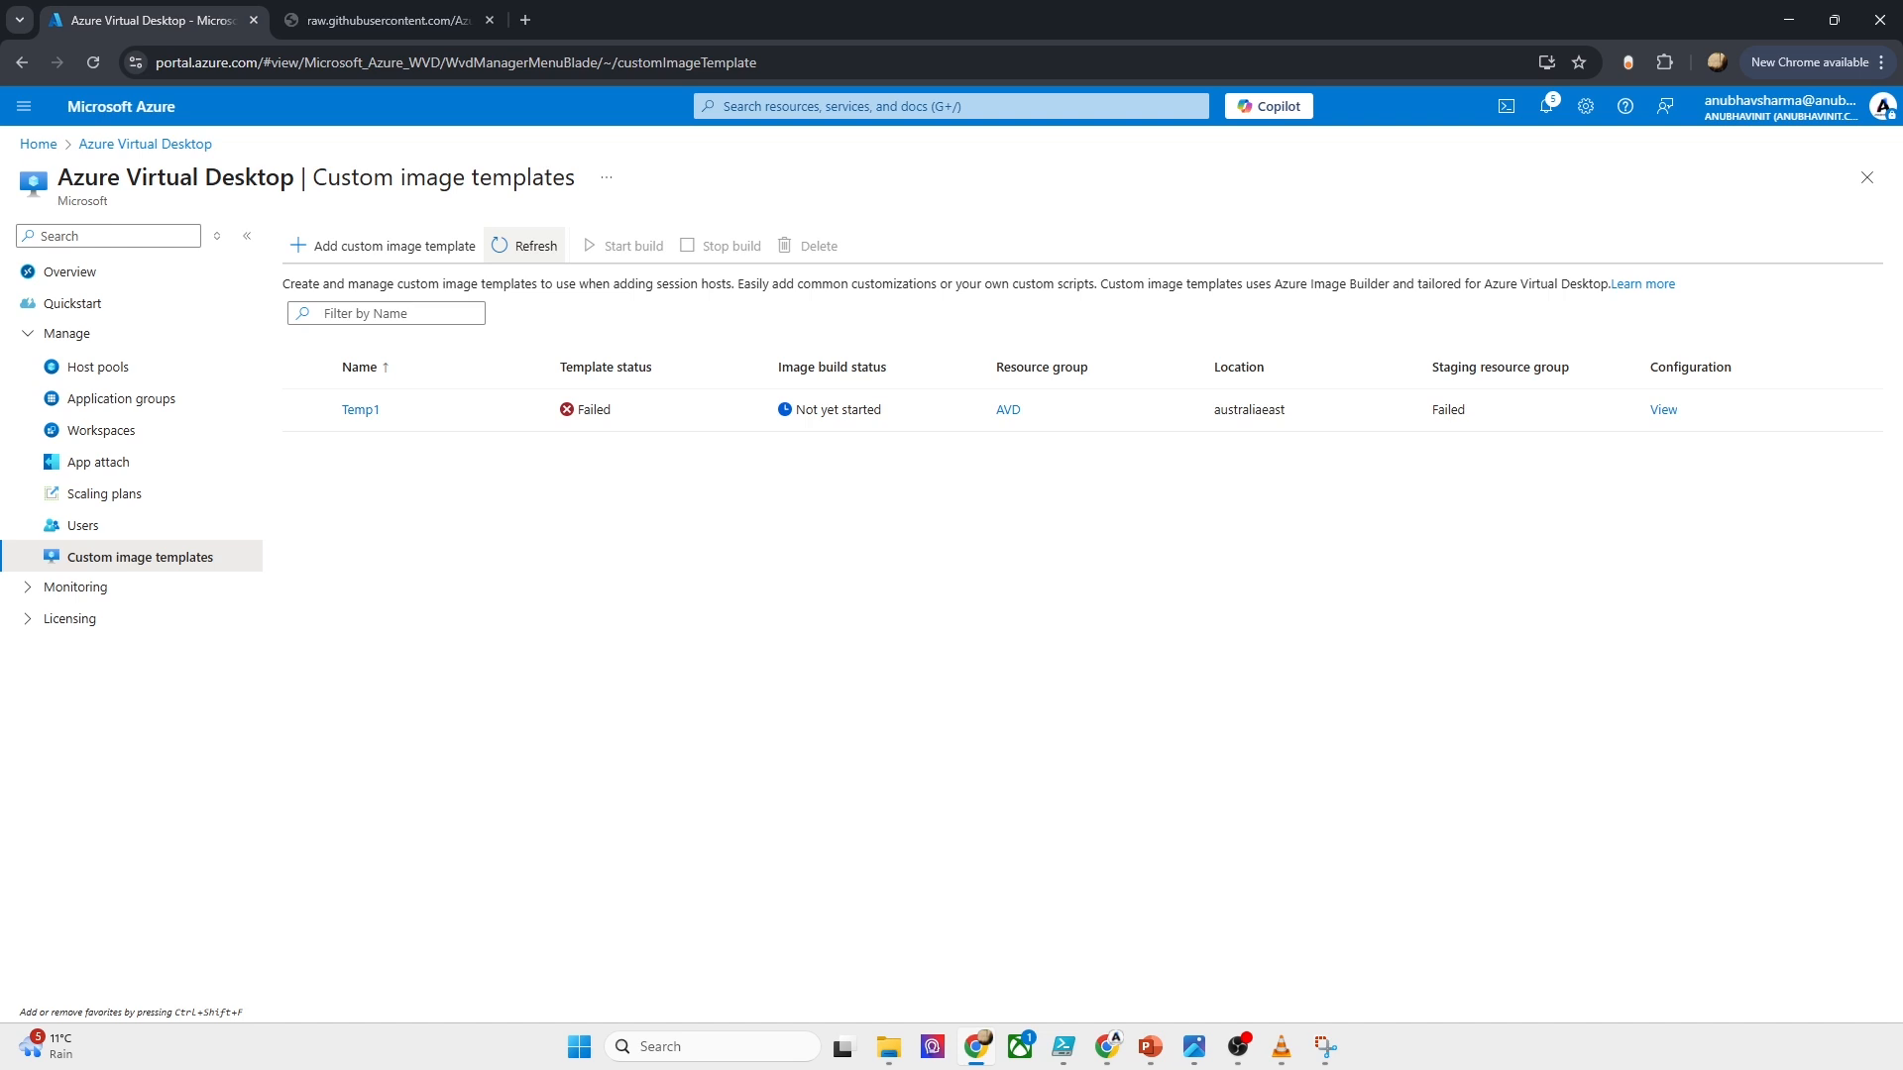
Step: Open the Temp1 image template and read the error shown on its overview
{"action": "left_click", "coordinate": [360, 410]}
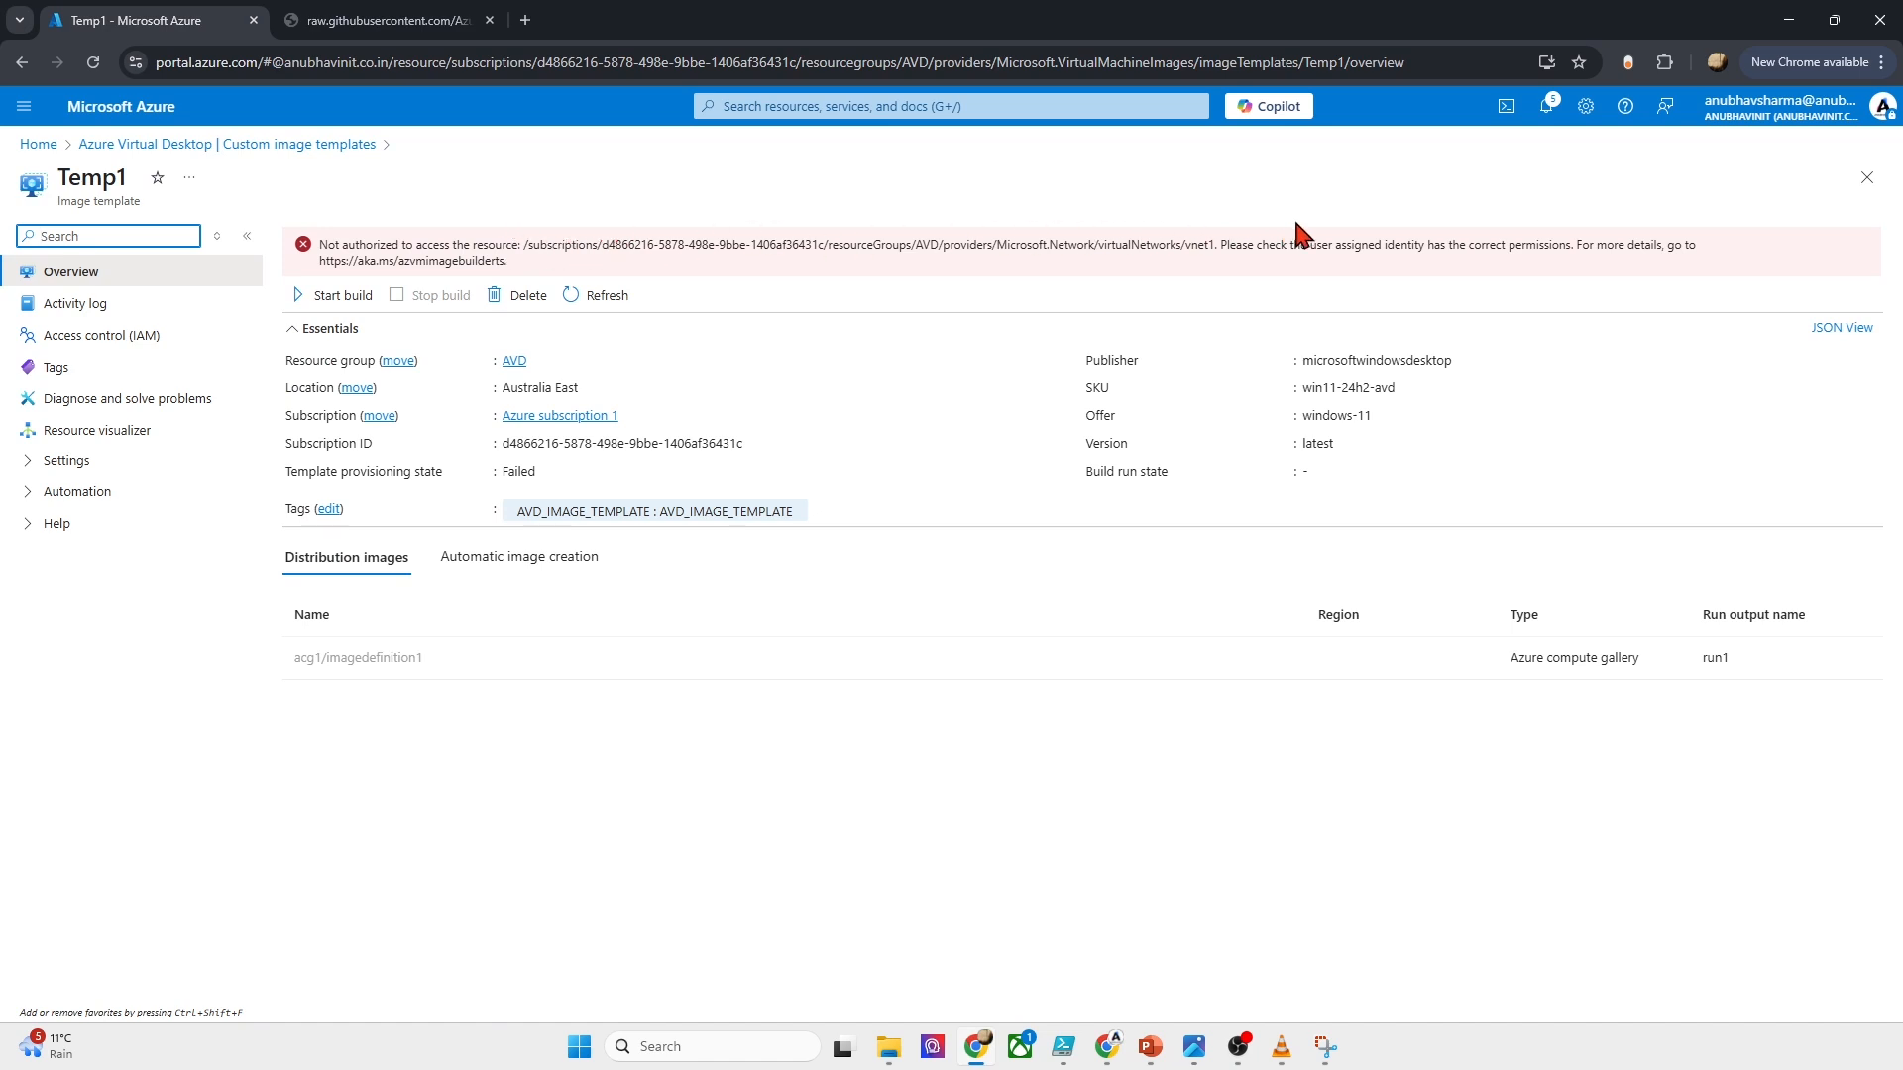
{"action": "left_click", "coordinate": [1378, 241]}
{"action": "left_click_drag", "start_coordinate": [446, 244], "coordinate": [565, 244]}
{"action": "left_click_drag", "start_coordinate": [758, 244], "coordinate": [777, 244]}
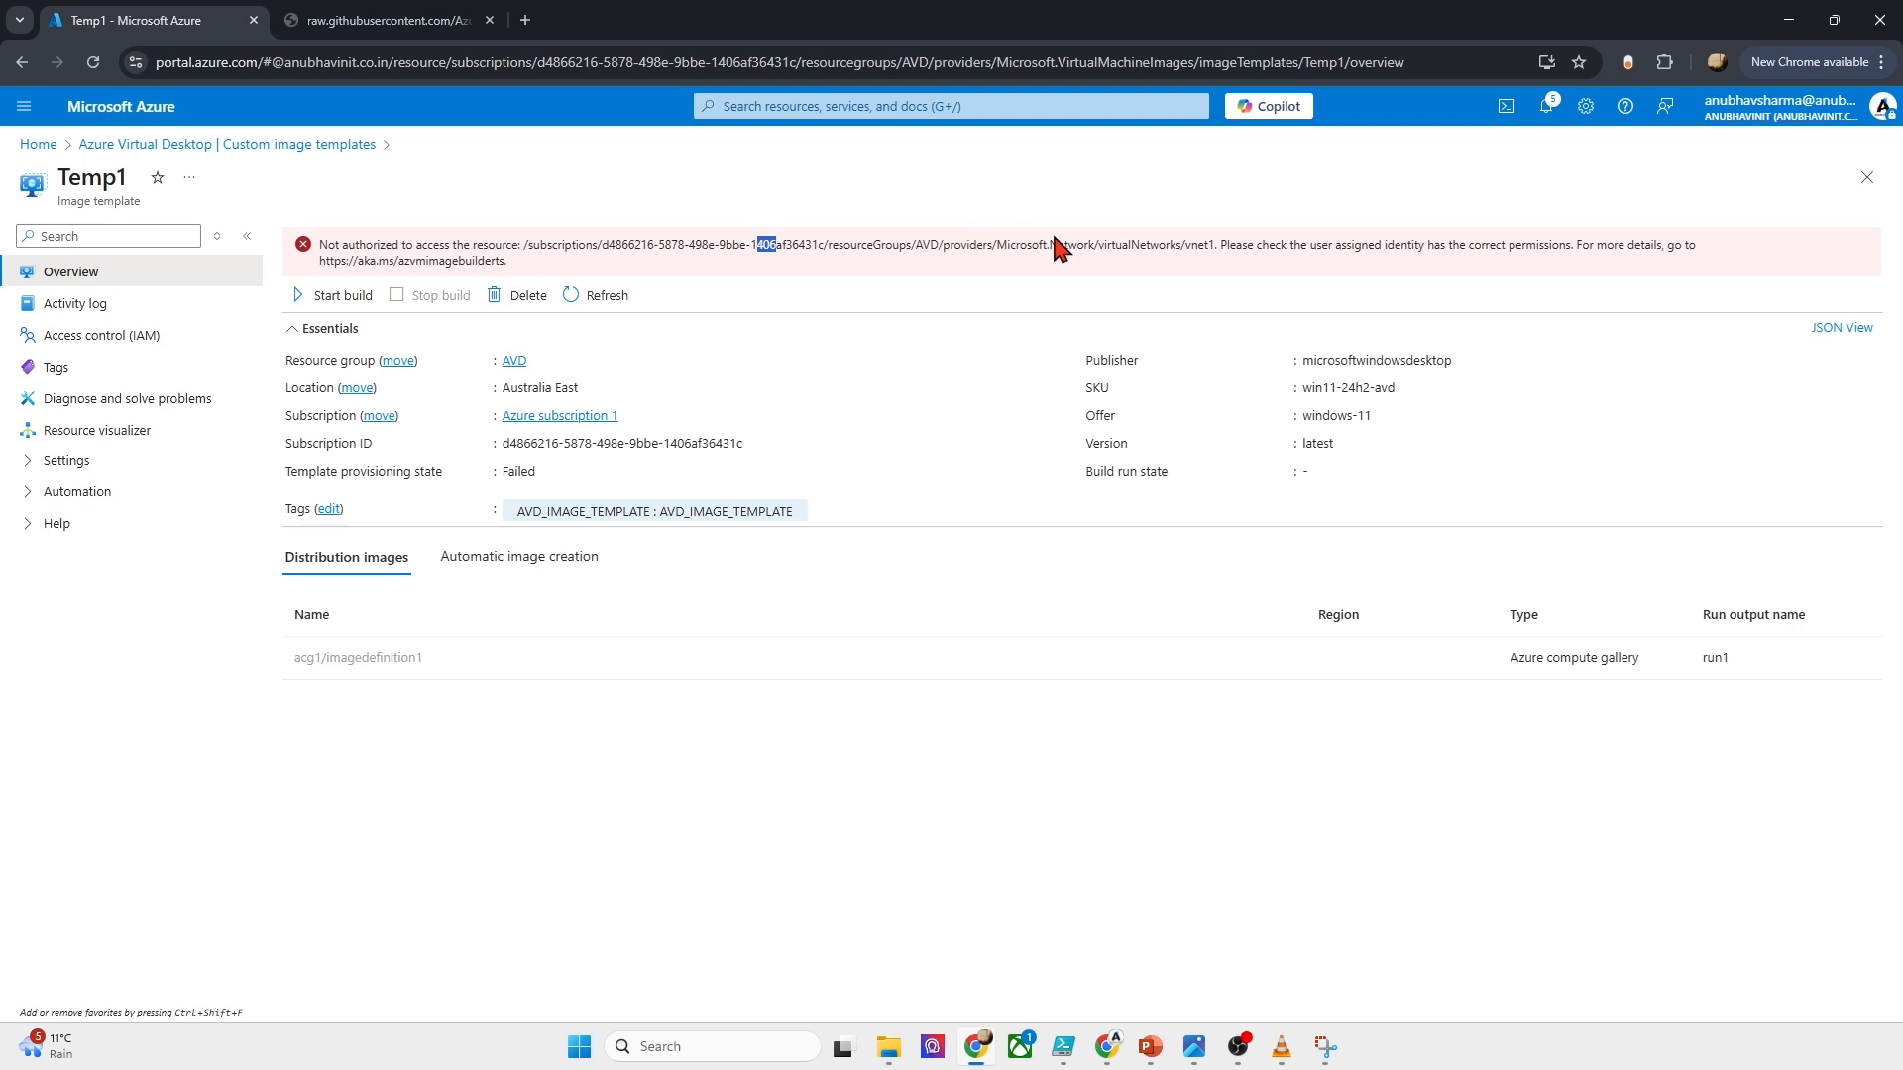
{"action": "left_click_drag", "start_coordinate": [1077, 244], "coordinate": [1402, 245]}
{"action": "left_click", "coordinate": [1408, 248]}
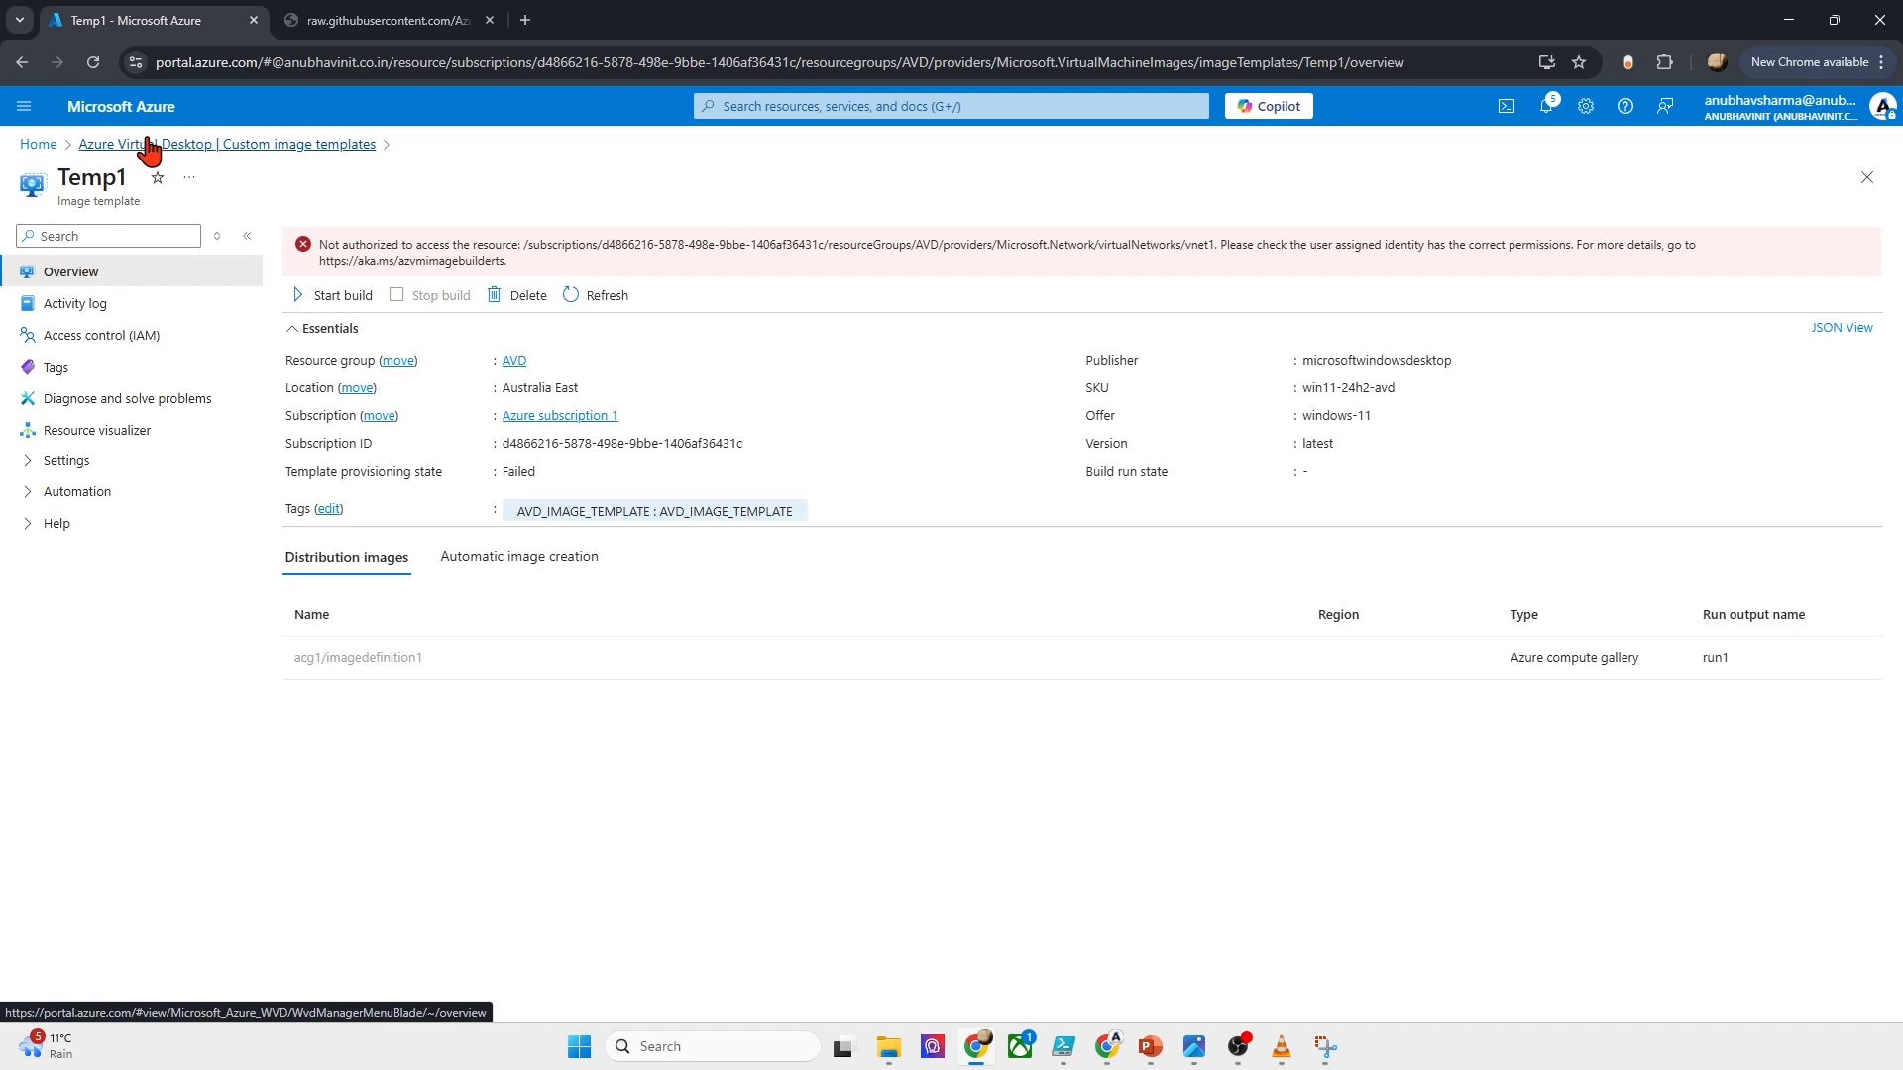
Step: Open the access control settings of the vnet1 virtual network and start adding a role assignment
{"action": "left_click", "coordinate": [99, 146]}
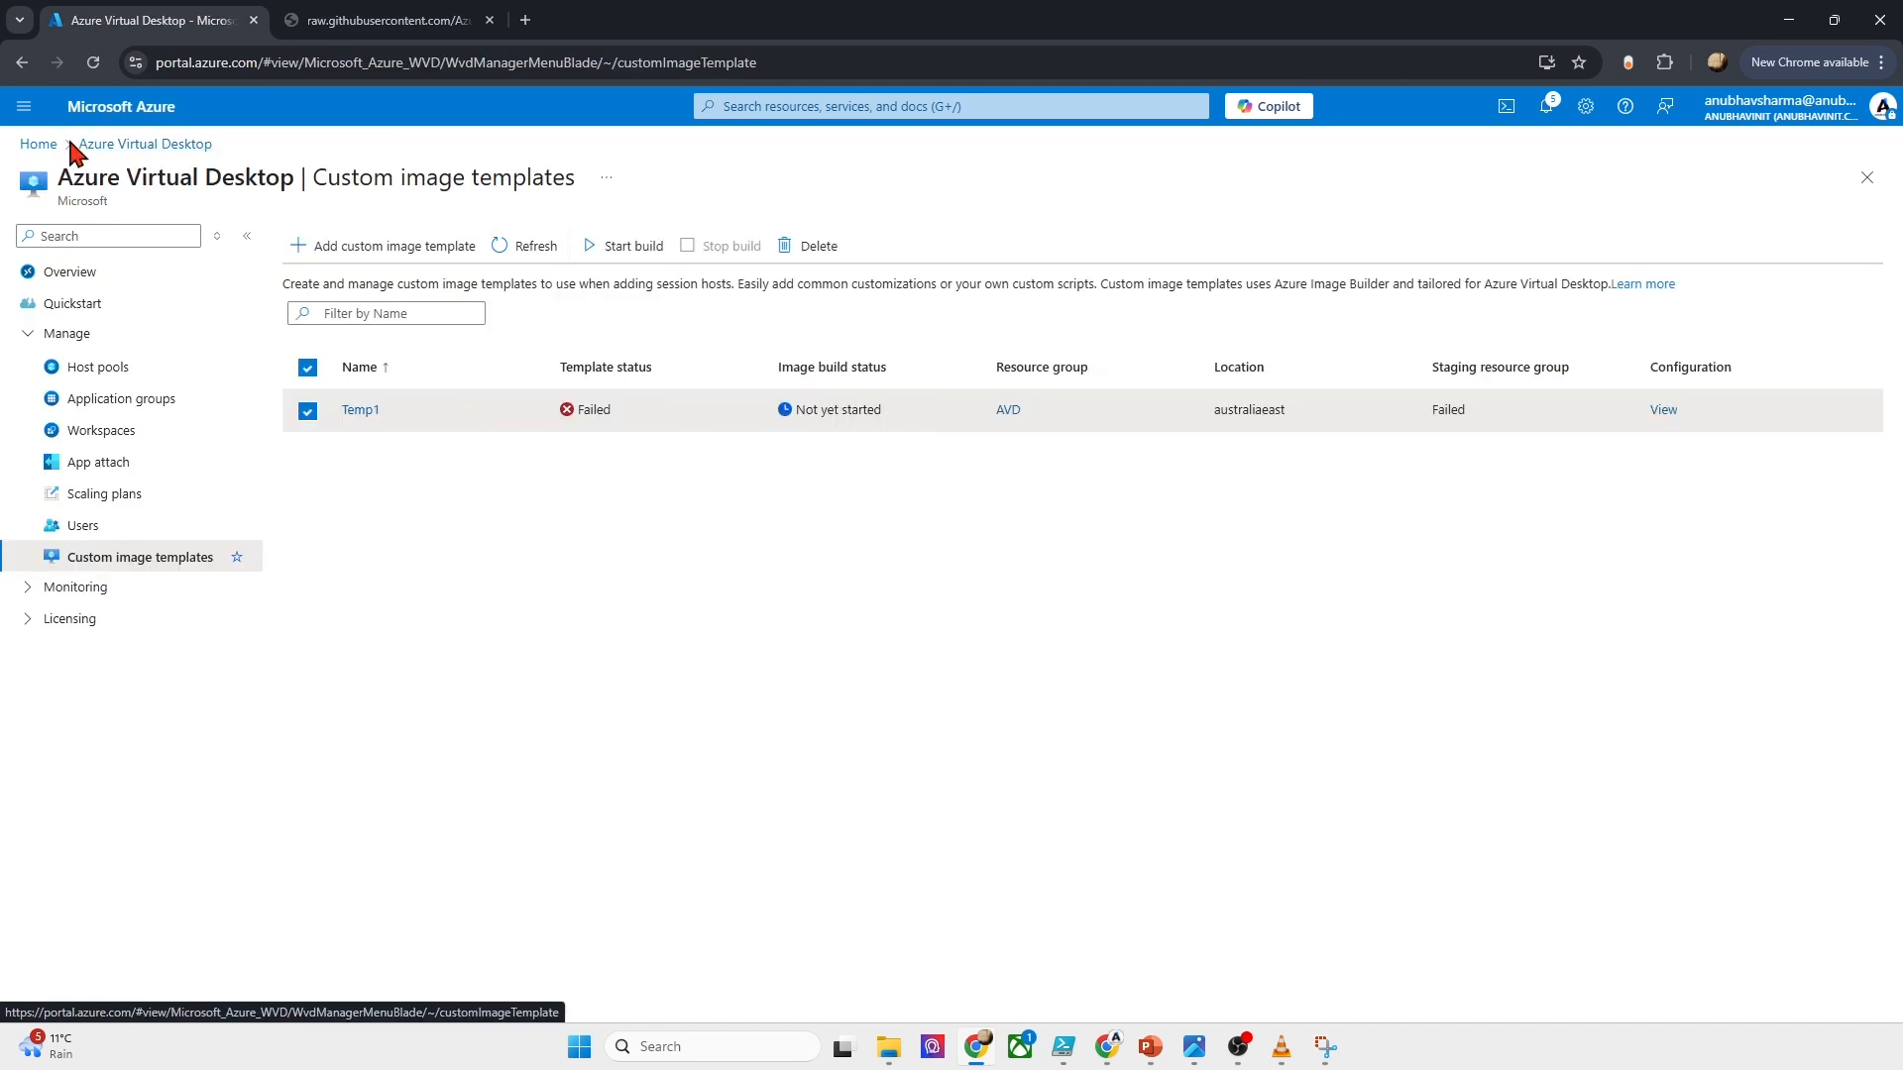
{"action": "left_click", "coordinate": [39, 145]}
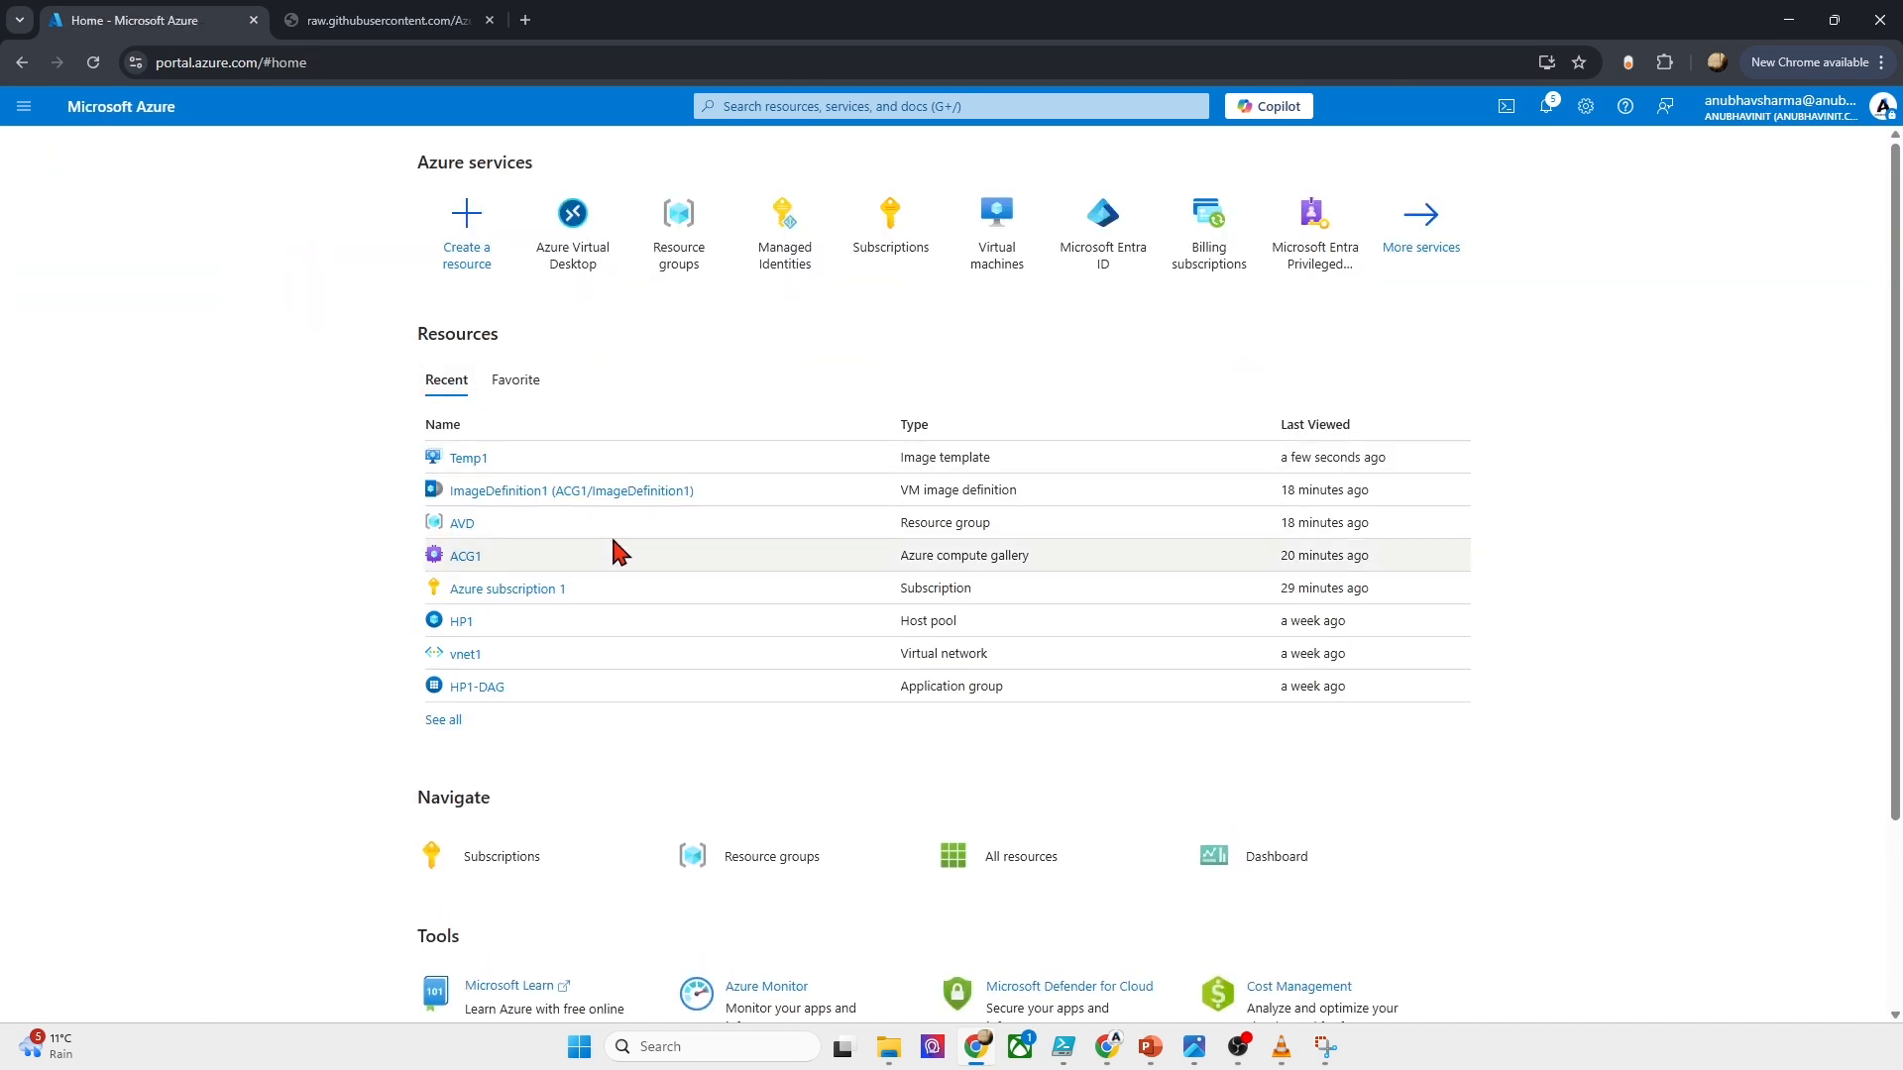
{"action": "left_click", "coordinate": [471, 655]}
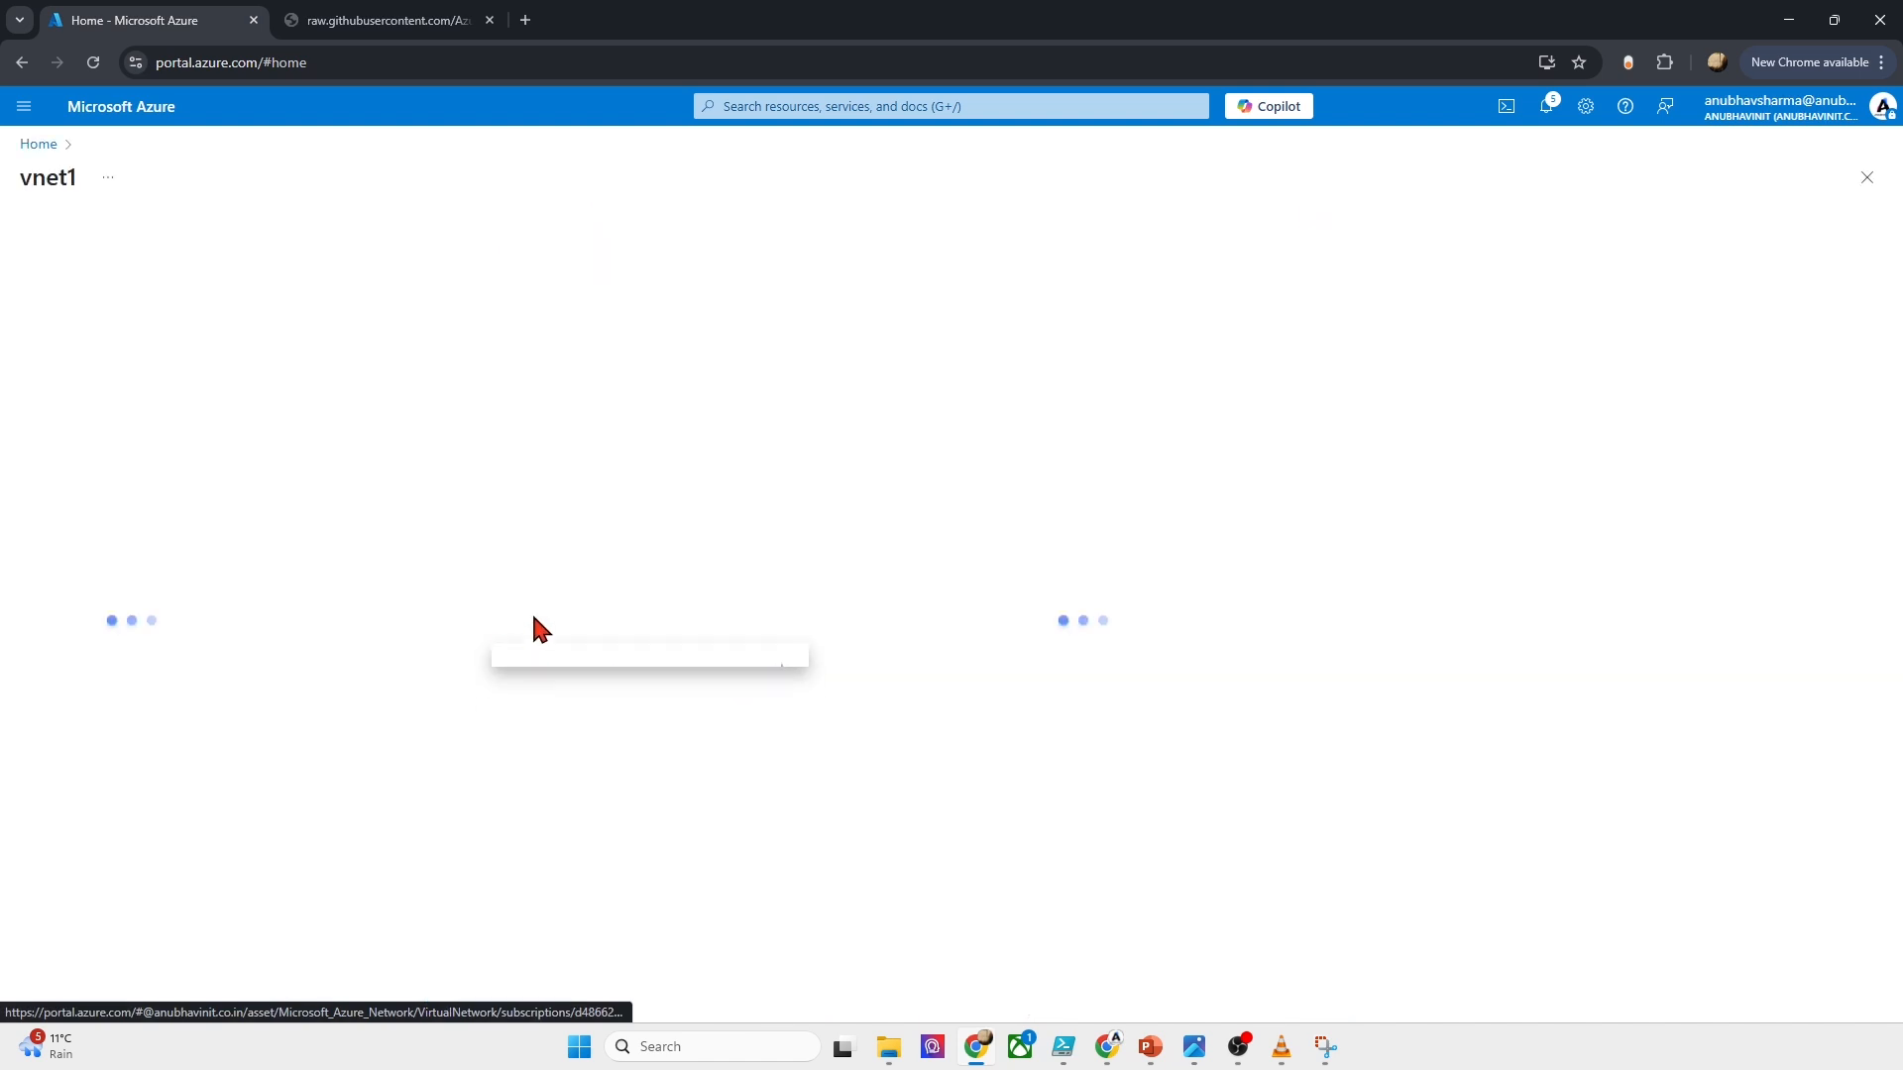
{"action": "left_click", "coordinate": [101, 337]}
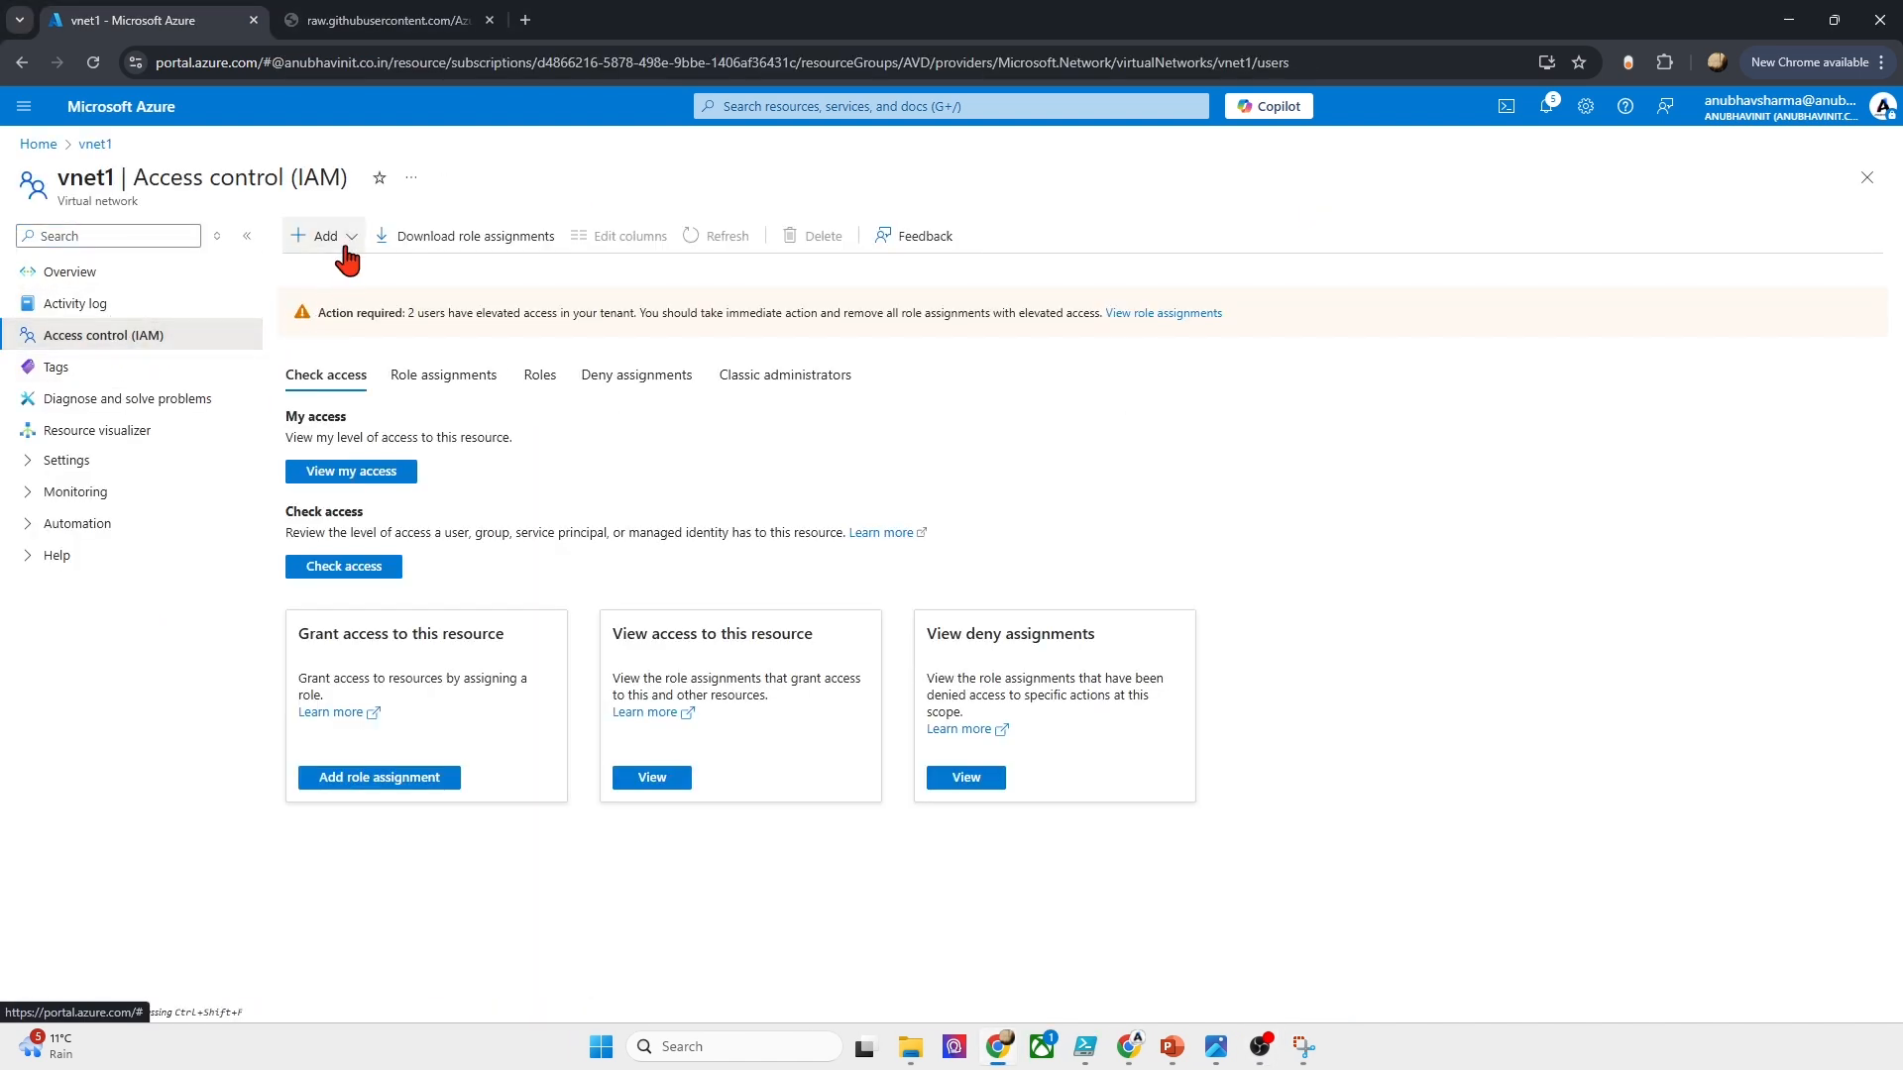
{"action": "left_click", "coordinate": [350, 271]}
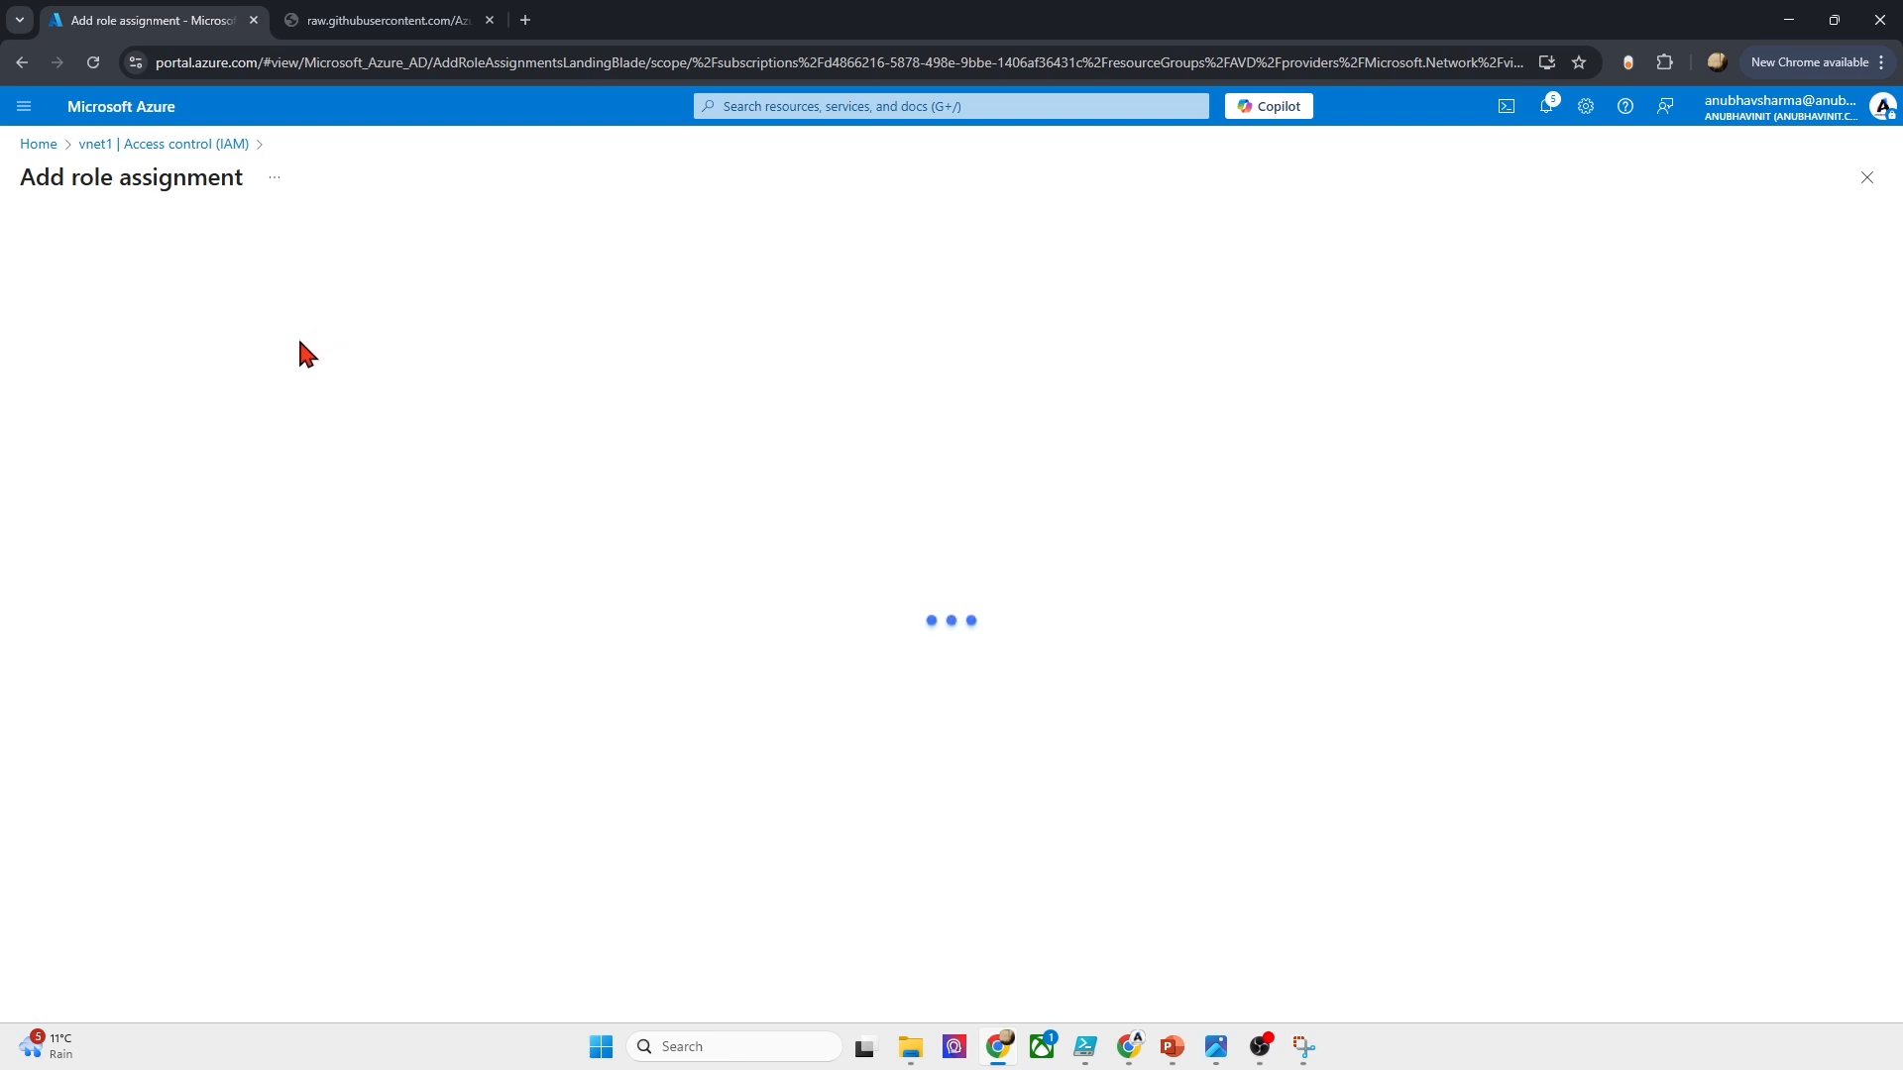
Step: Try searching the job function roles for "custom" and clear the search
{"action": "left_click", "coordinate": [181, 423]}
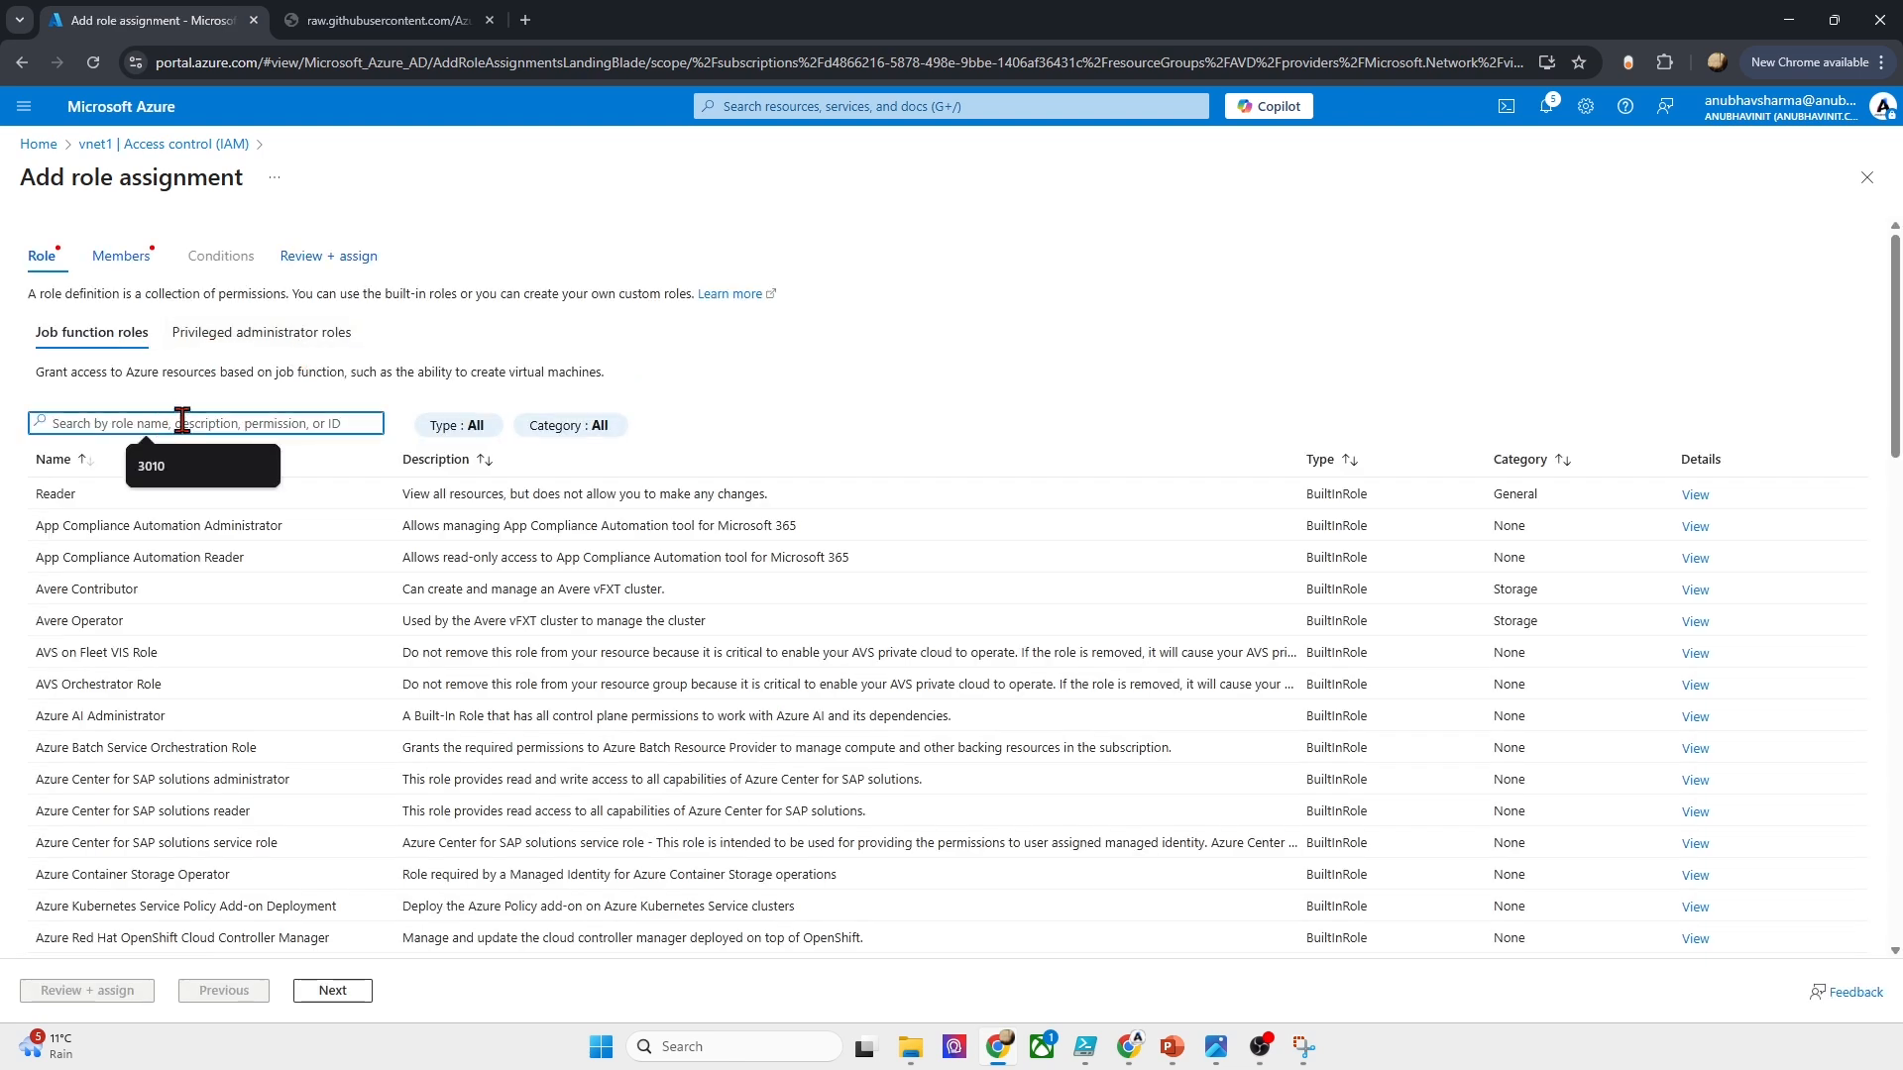
{"action": "type", "text": "cust"}
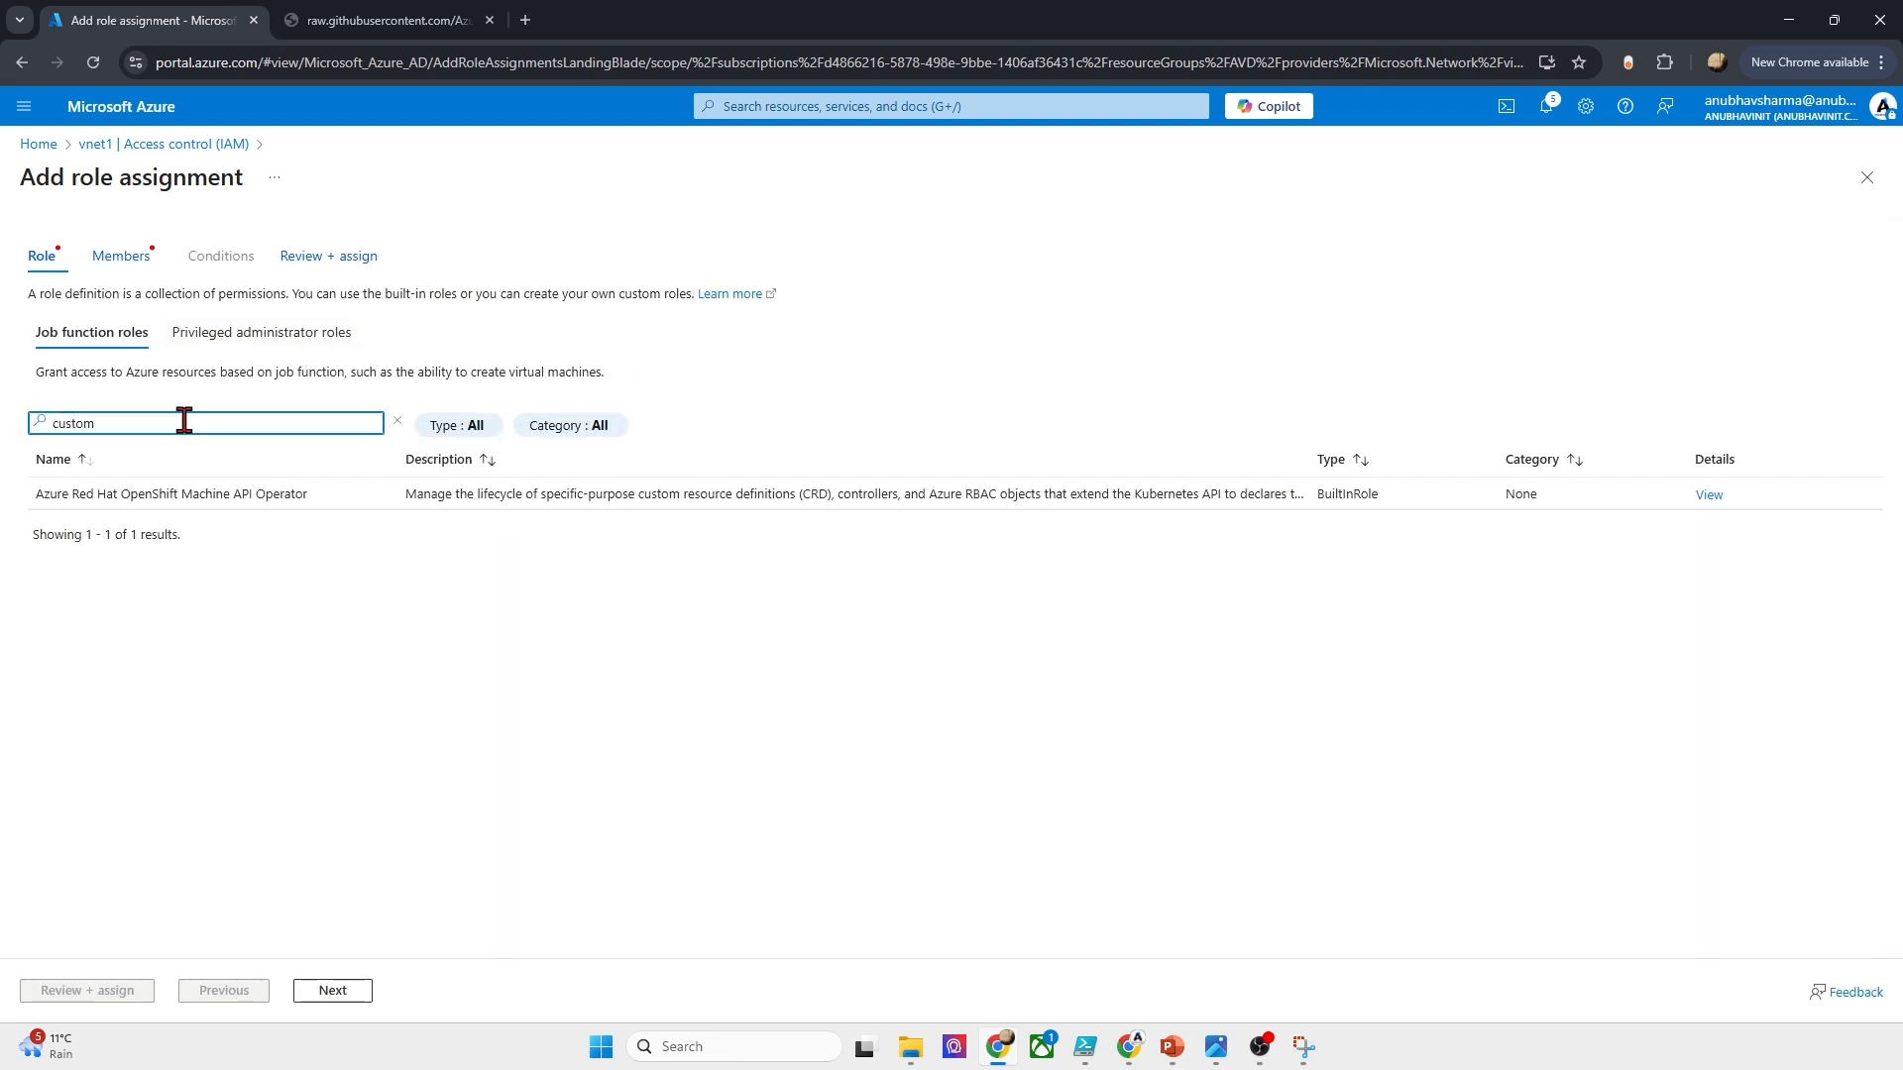
{"action": "type", "text": "om"}
{"action": "left_click_drag", "start_coordinate": [201, 420], "coordinate": [45, 420]}
{"action": "key", "text": "BackSpace"}
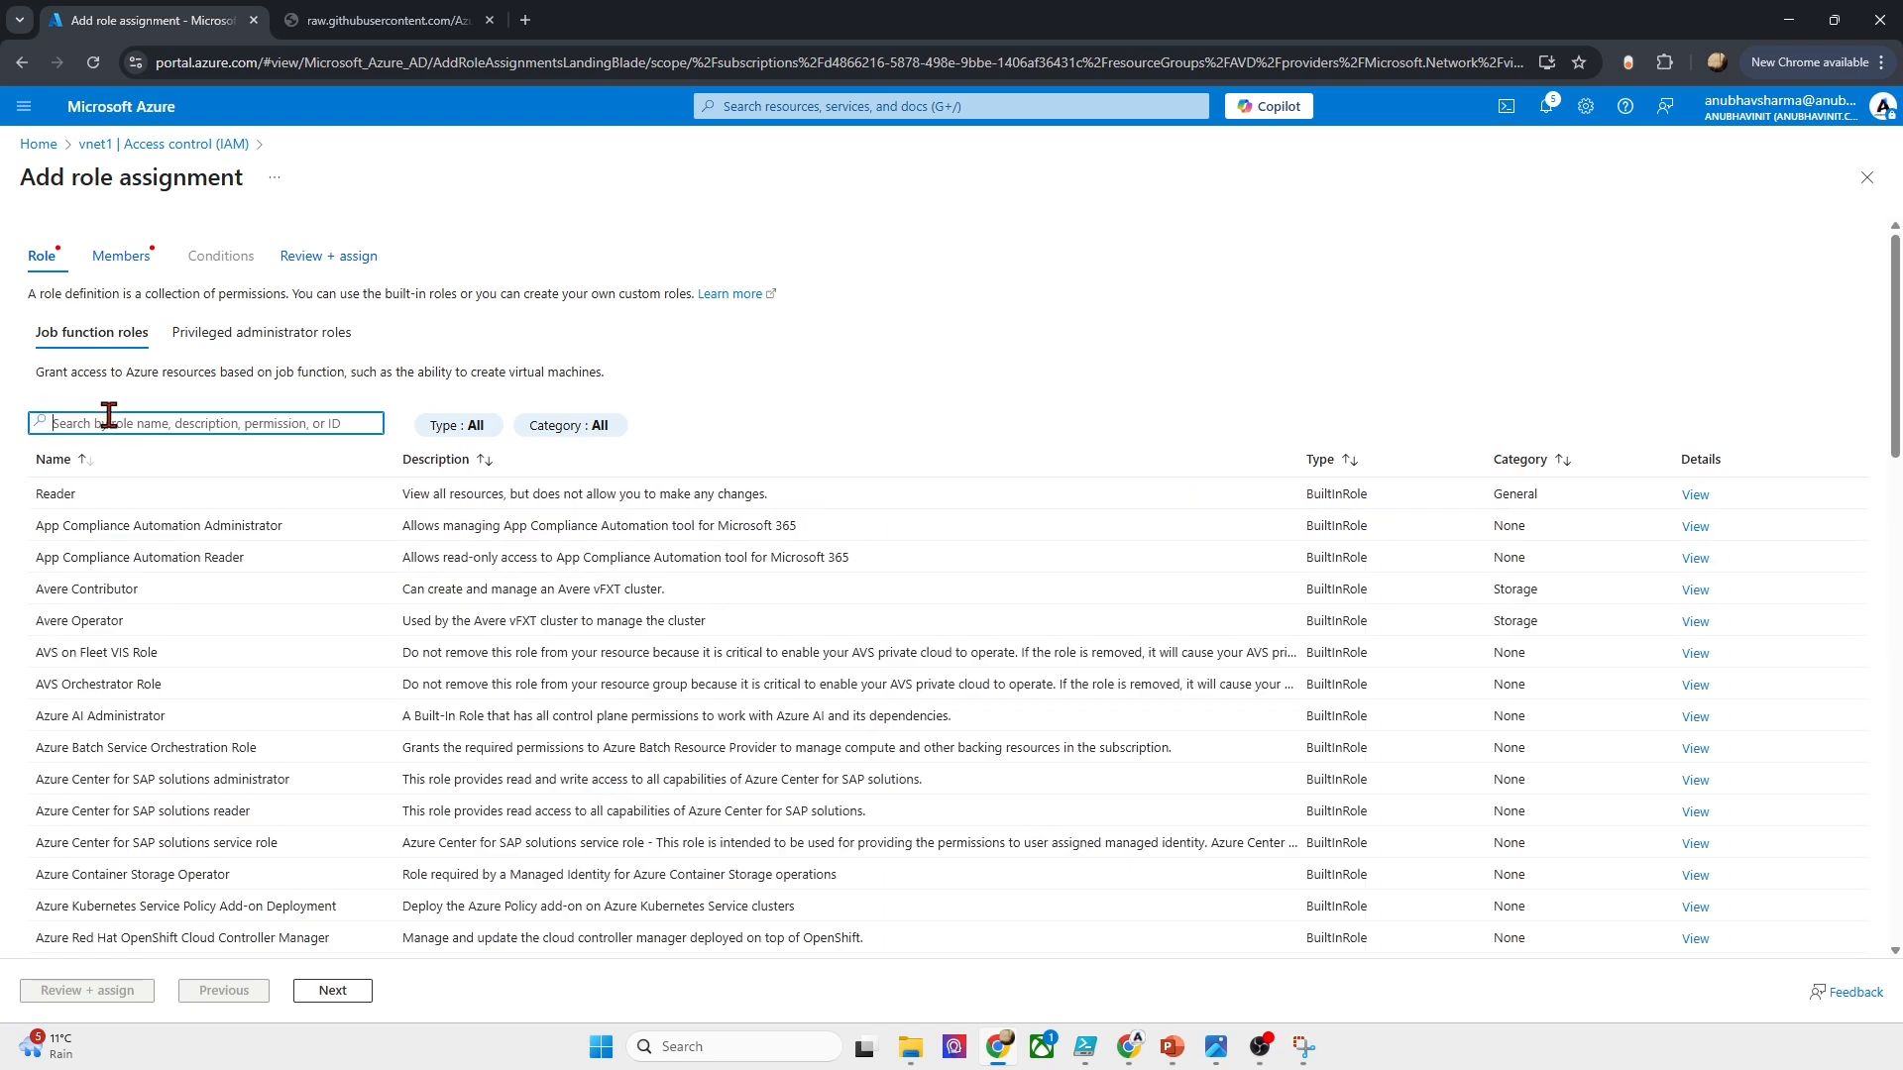
Step: Search the roles for "network contr", select Network Contributor and continue to the members
{"action": "type", "text": "network contr"}
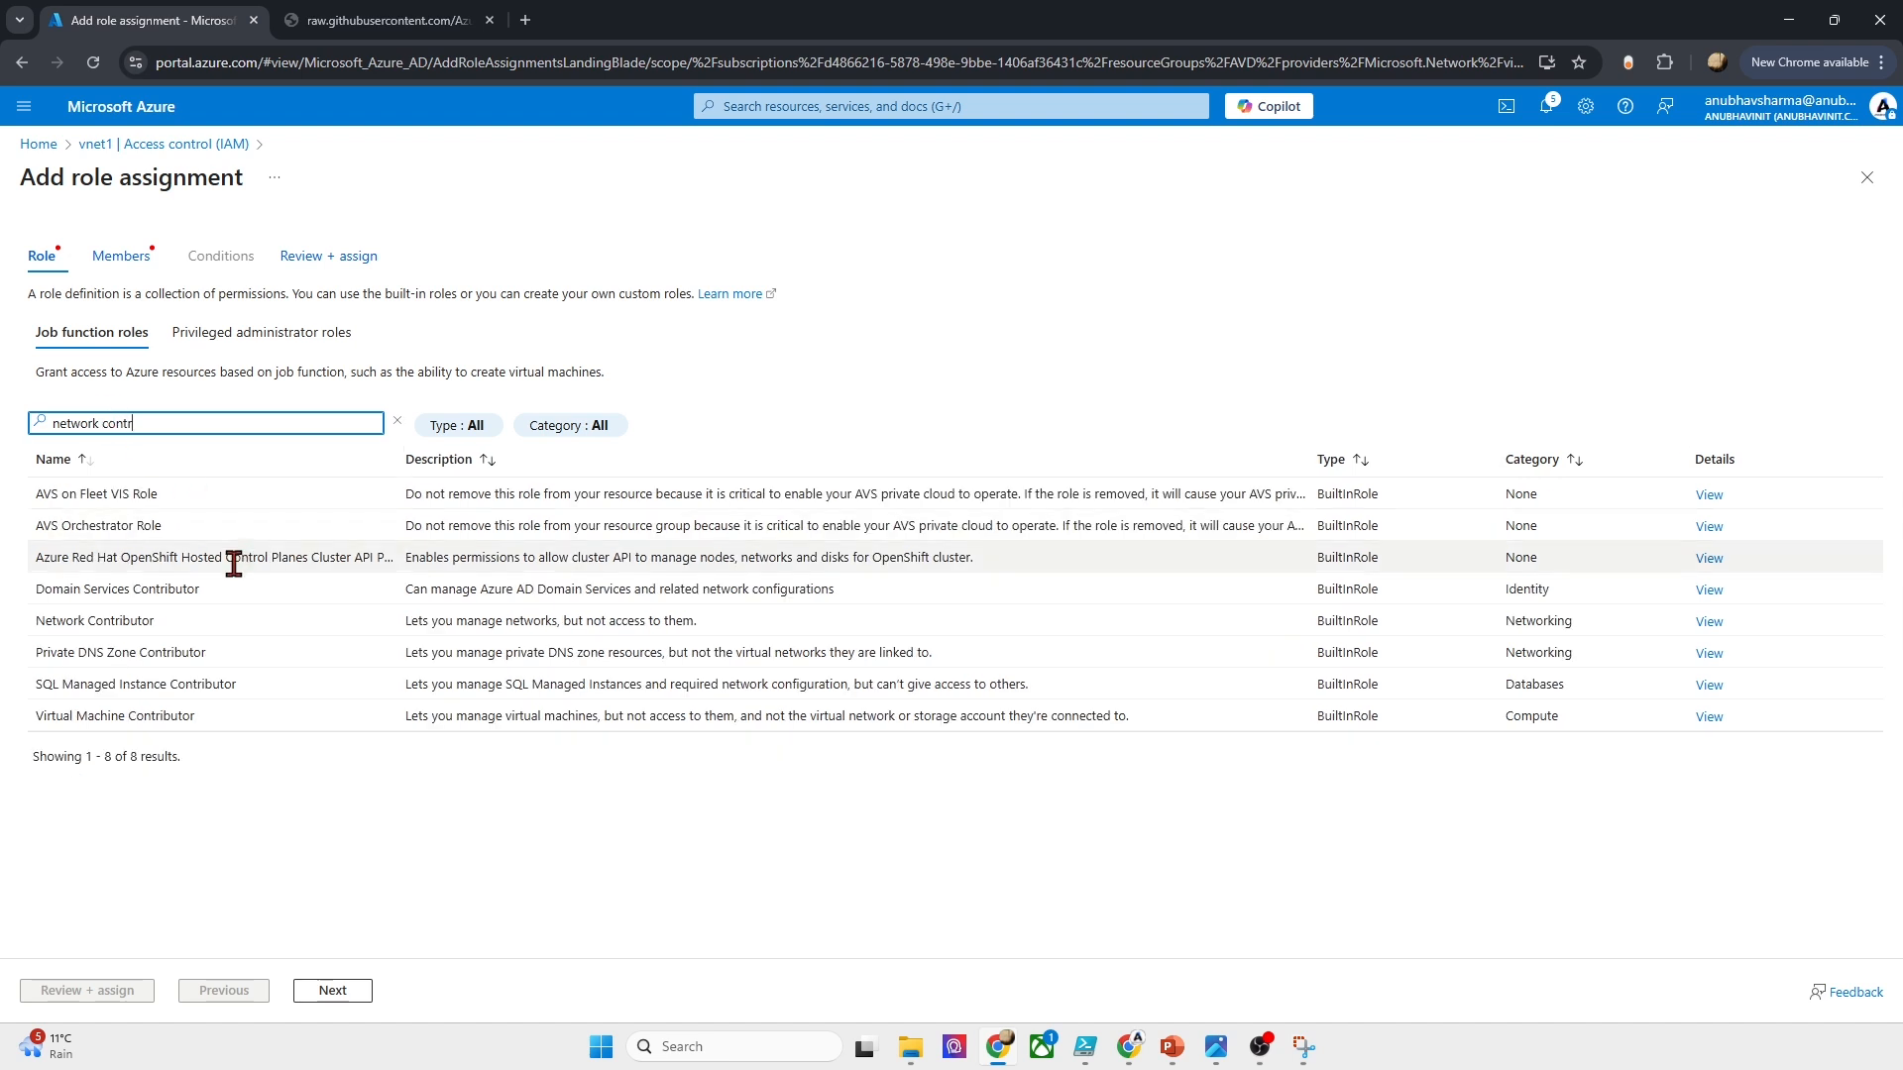
{"action": "left_click", "coordinate": [217, 623]}
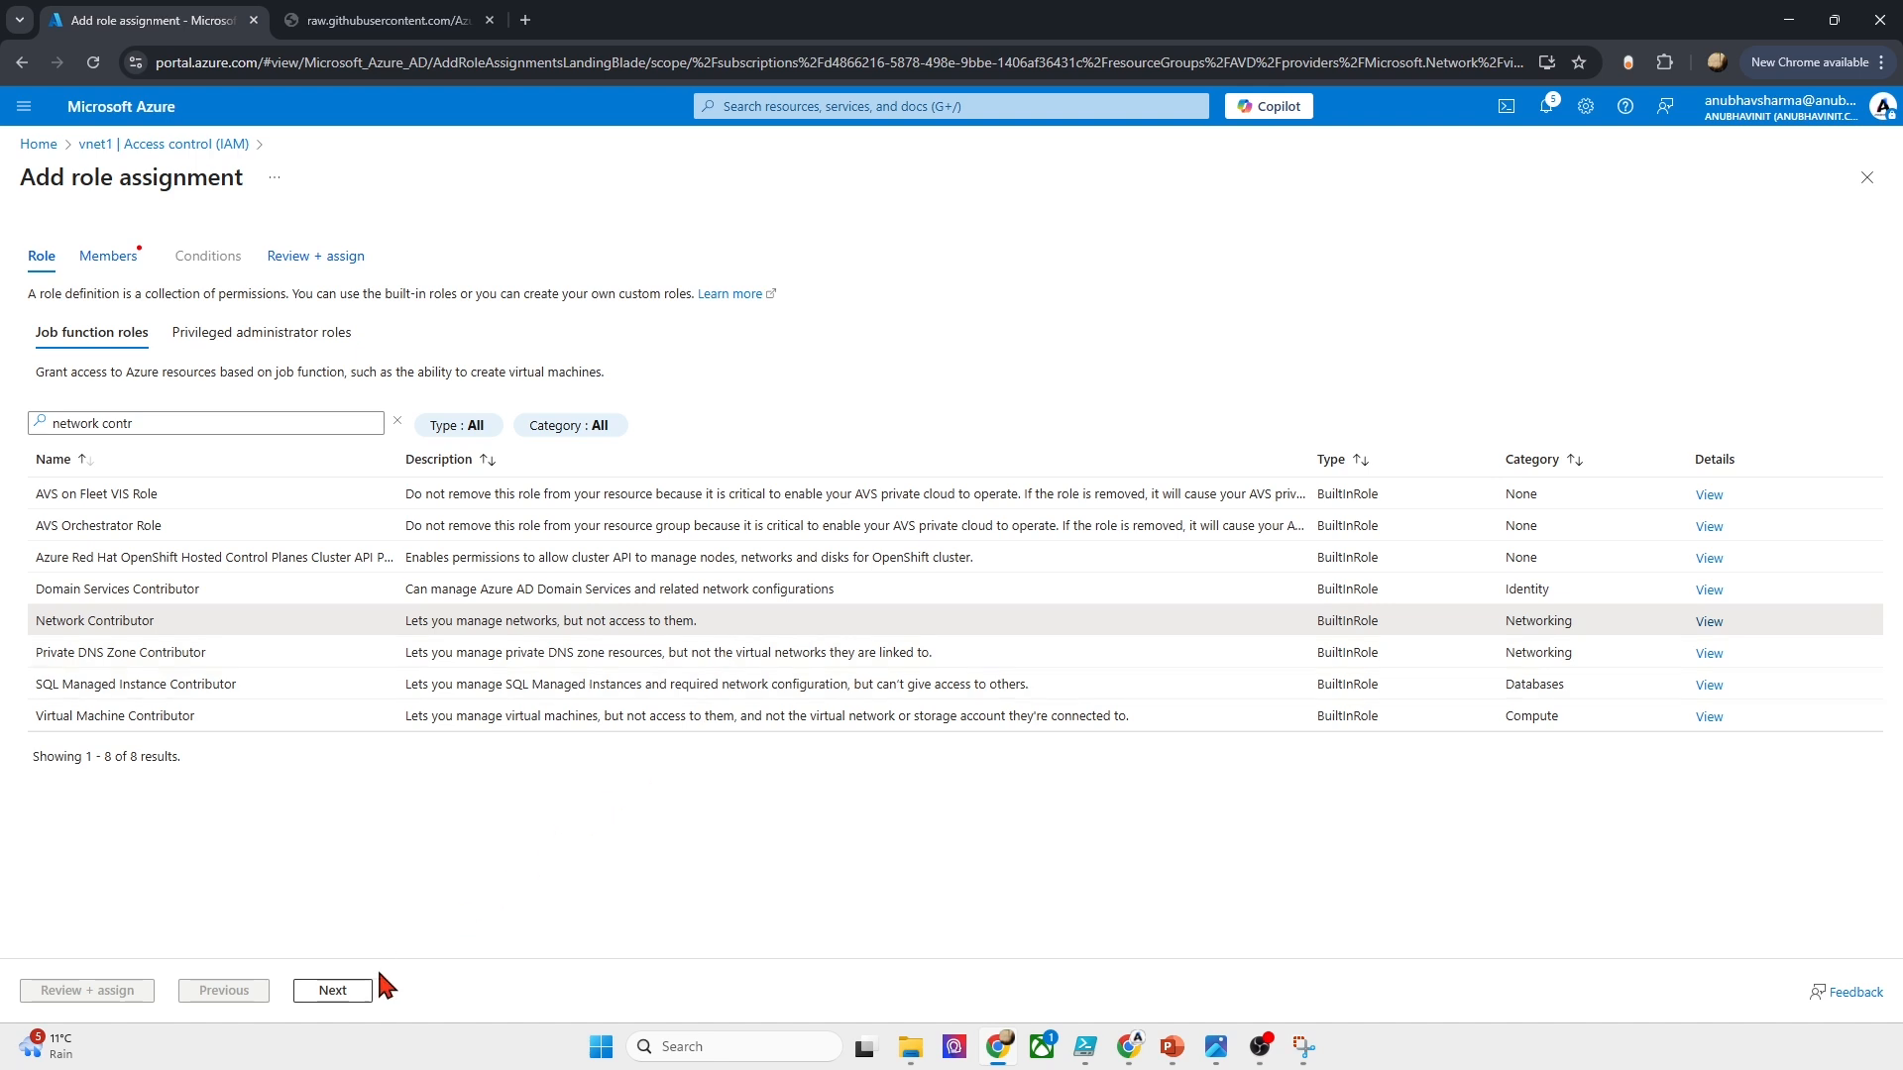
{"action": "left_click", "coordinate": [352, 999]}
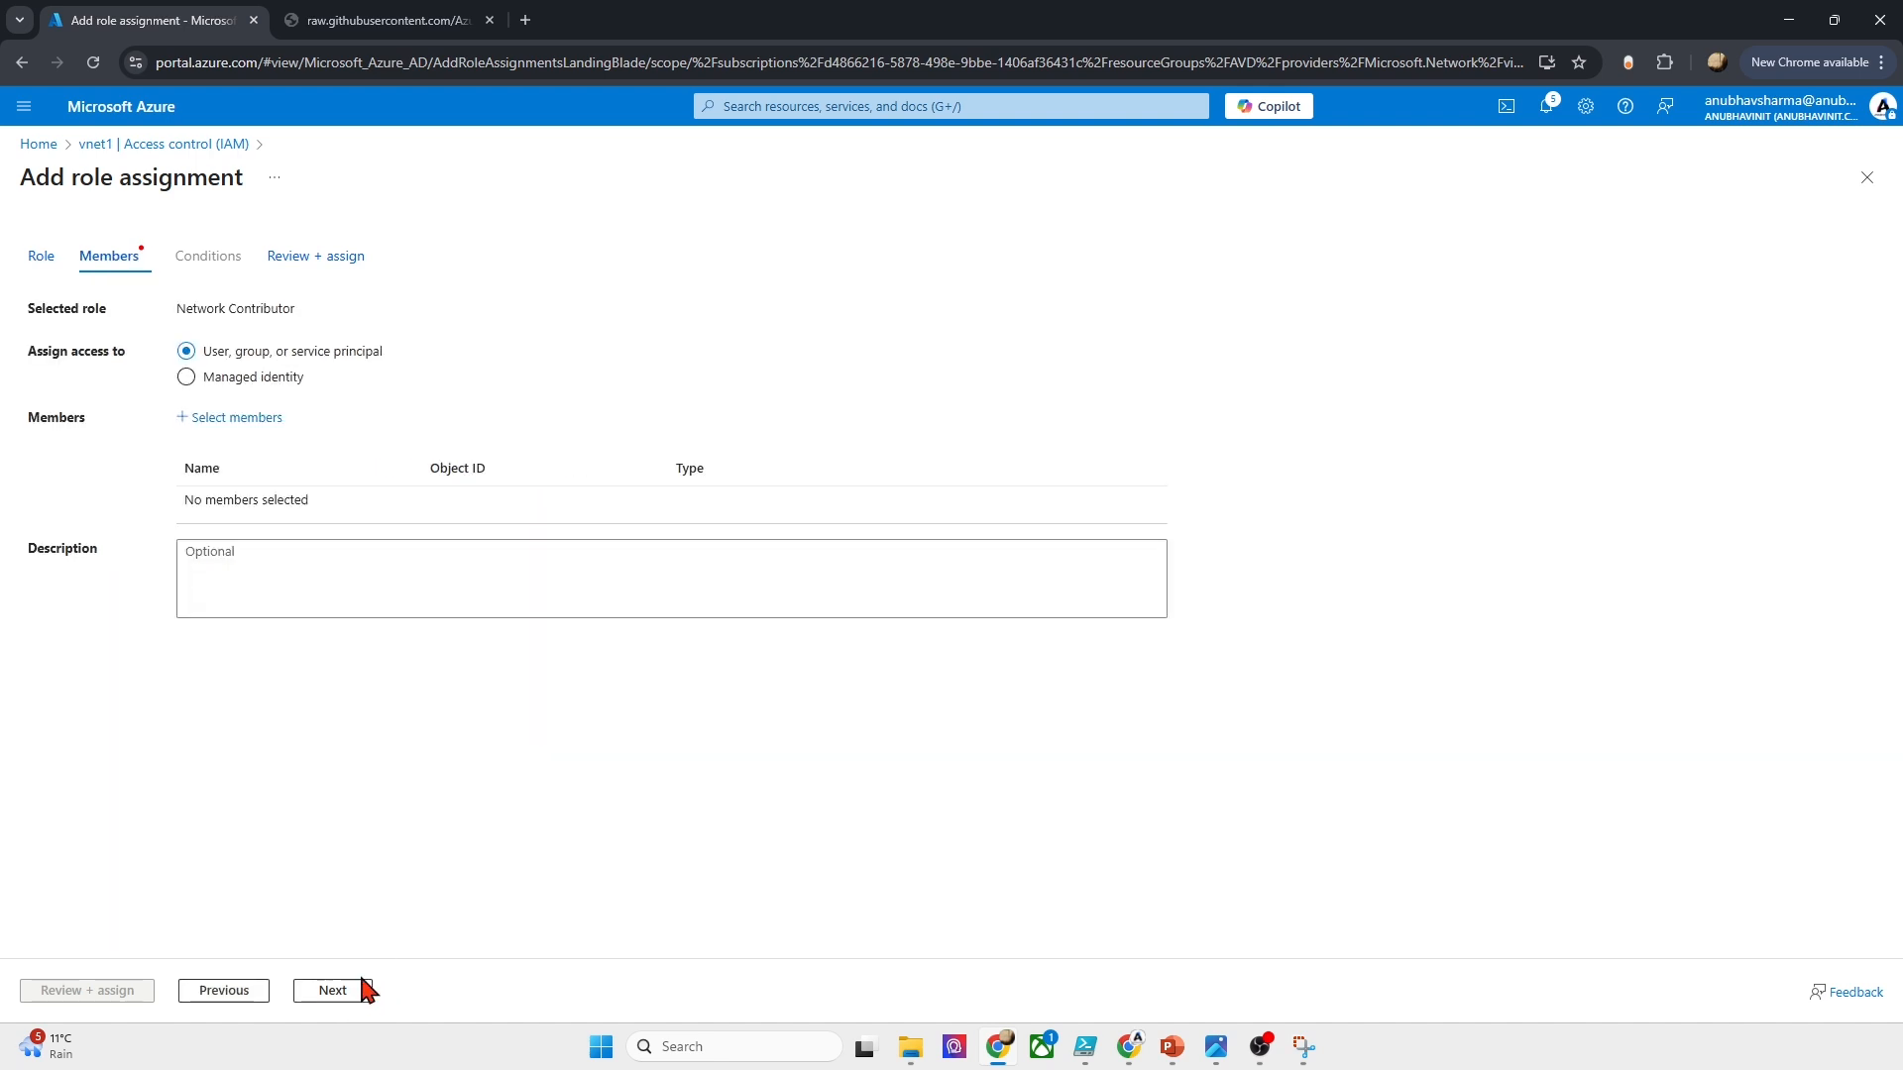
Step: Select the user-assigned managed identity ManagedIDAVD as the member and assign it the Network Contributor role on vnet1
{"action": "left_click", "coordinate": [224, 378]}
{"action": "left_click", "coordinate": [242, 425]}
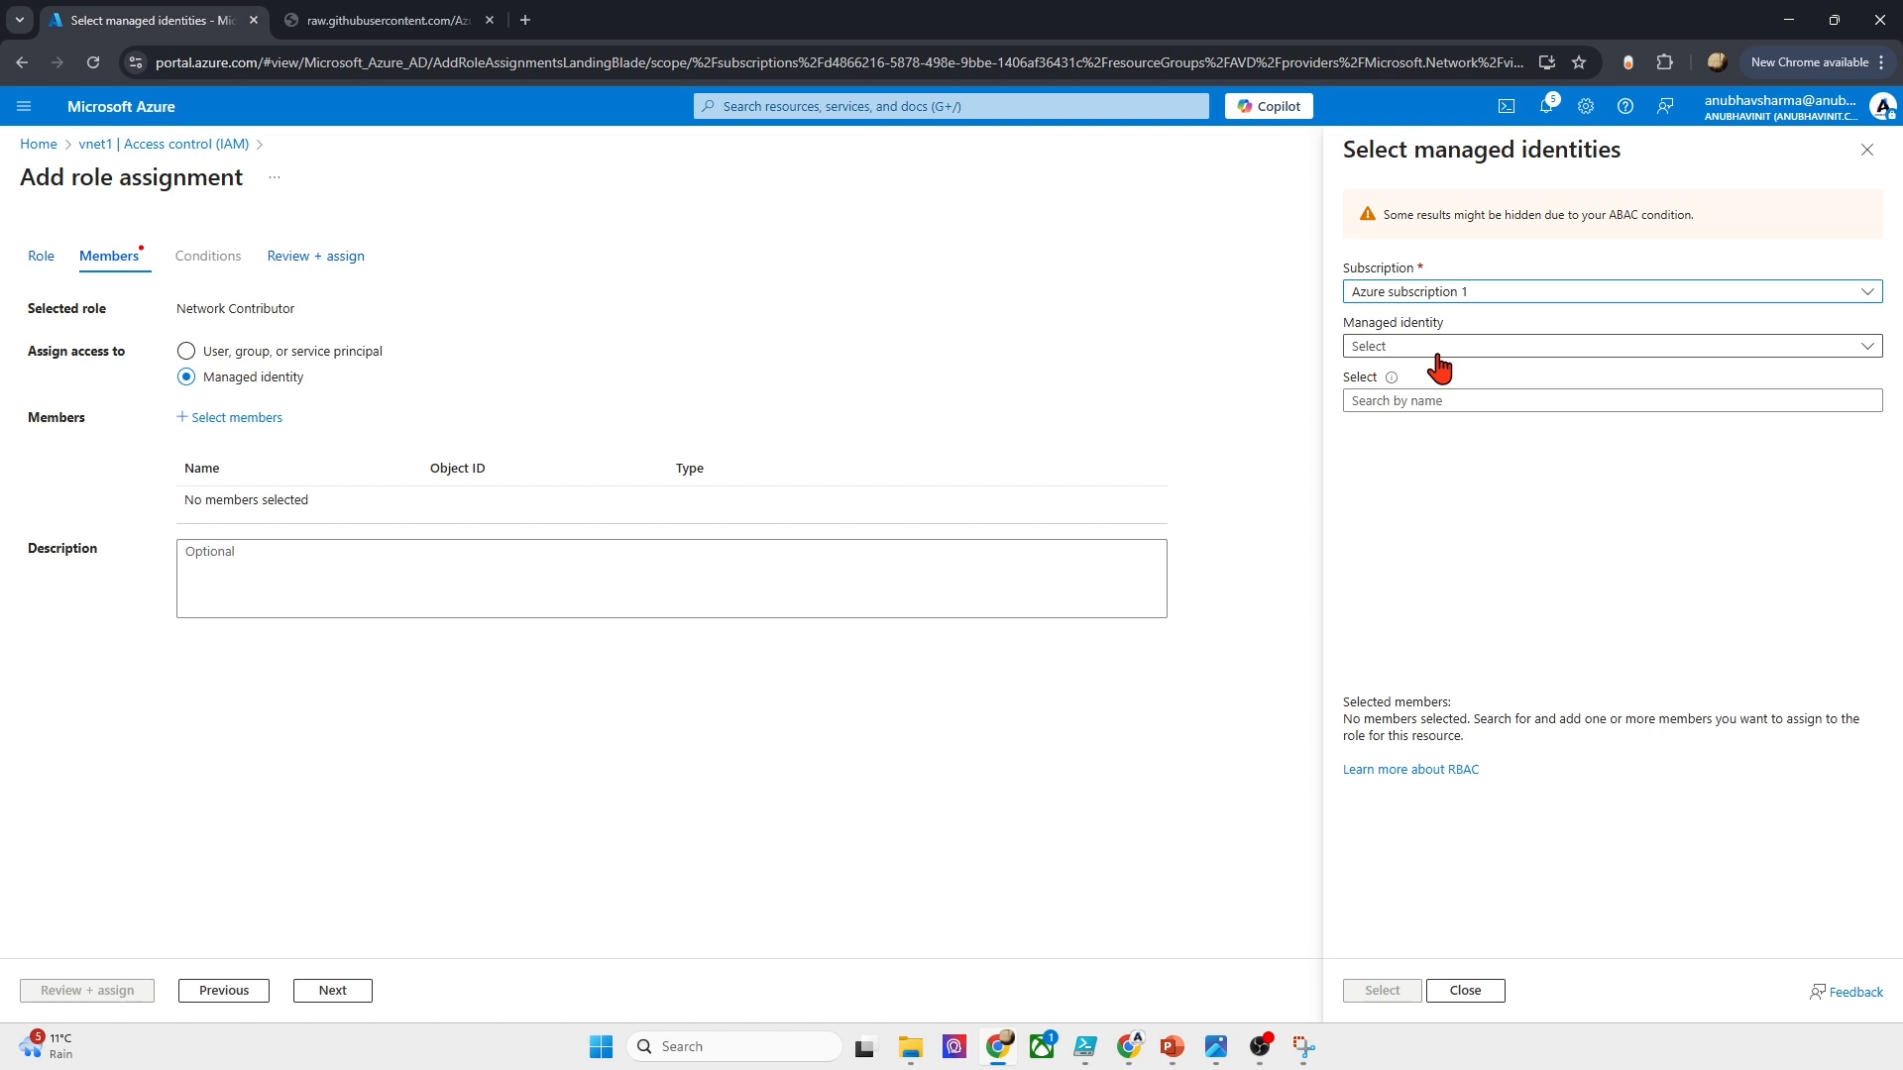
{"action": "left_click", "coordinate": [1438, 357]}
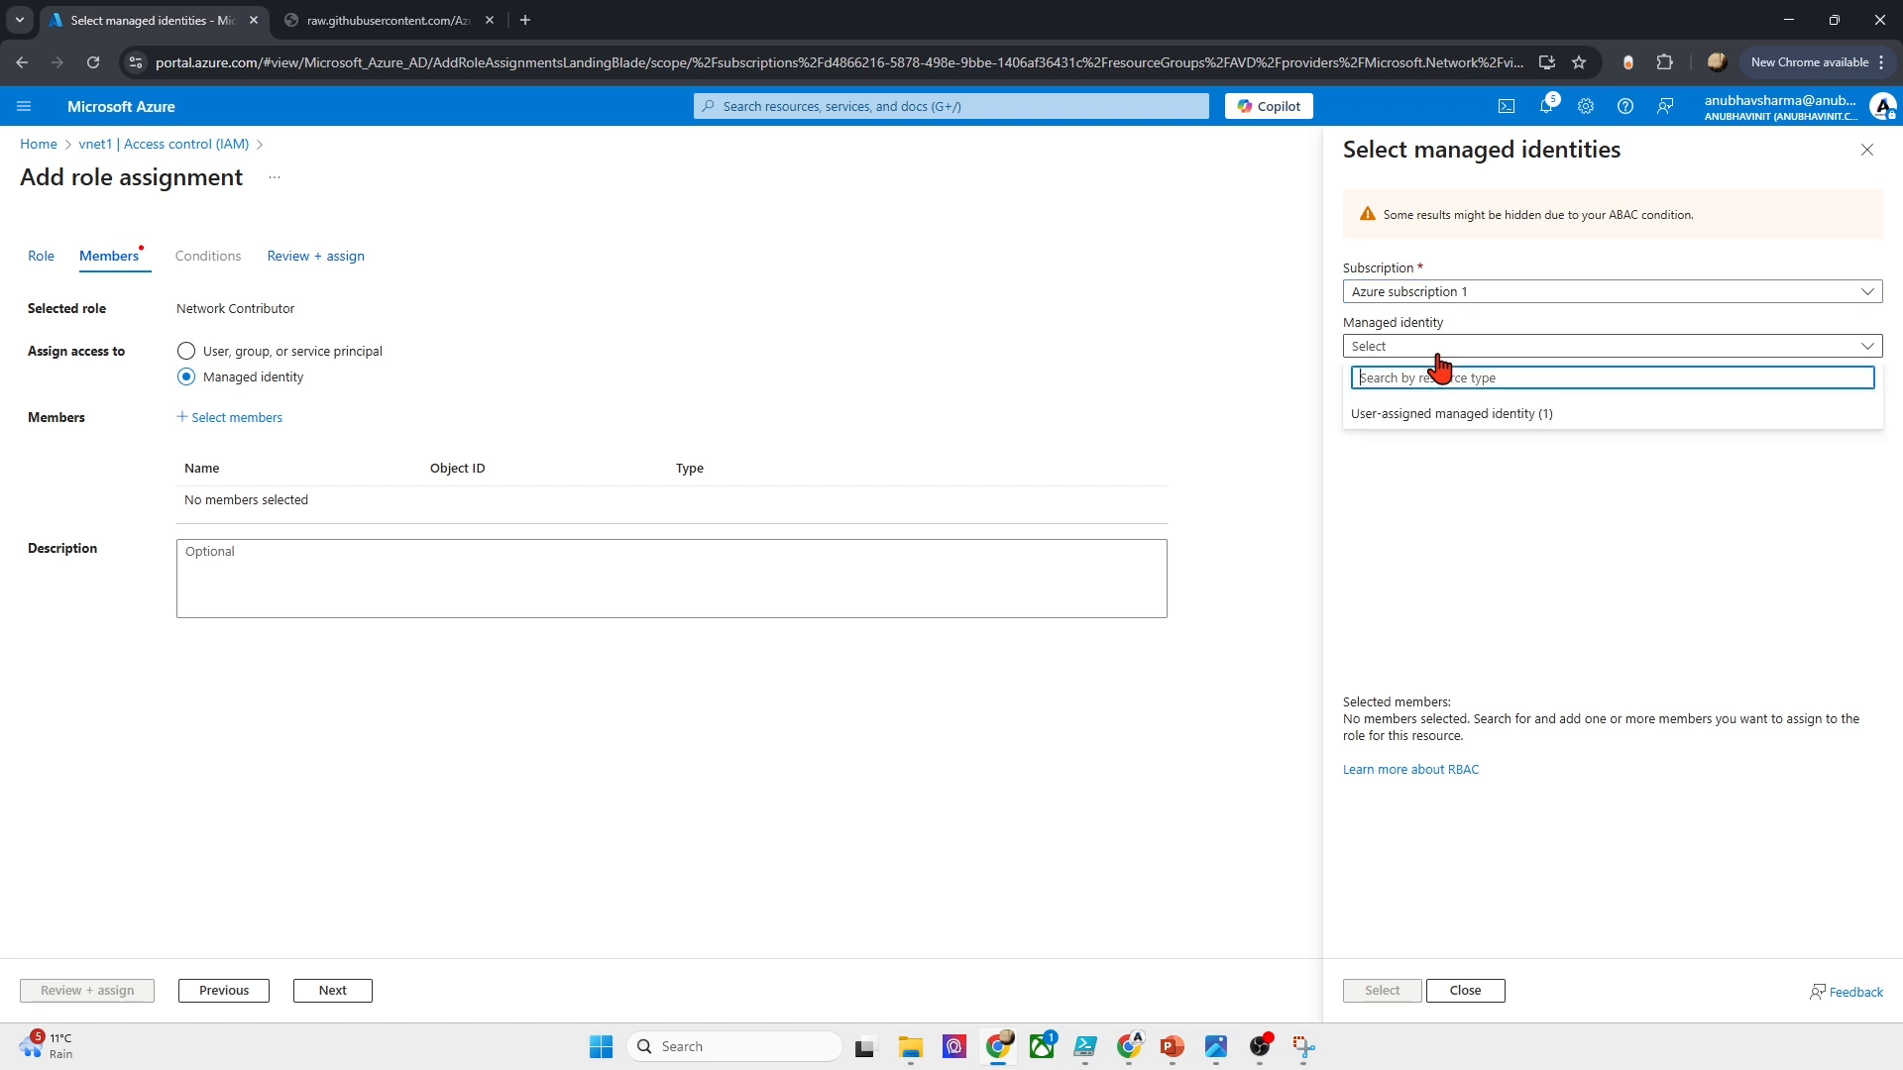
{"action": "left_click", "coordinate": [1385, 414]}
{"action": "left_click", "coordinate": [1442, 454]}
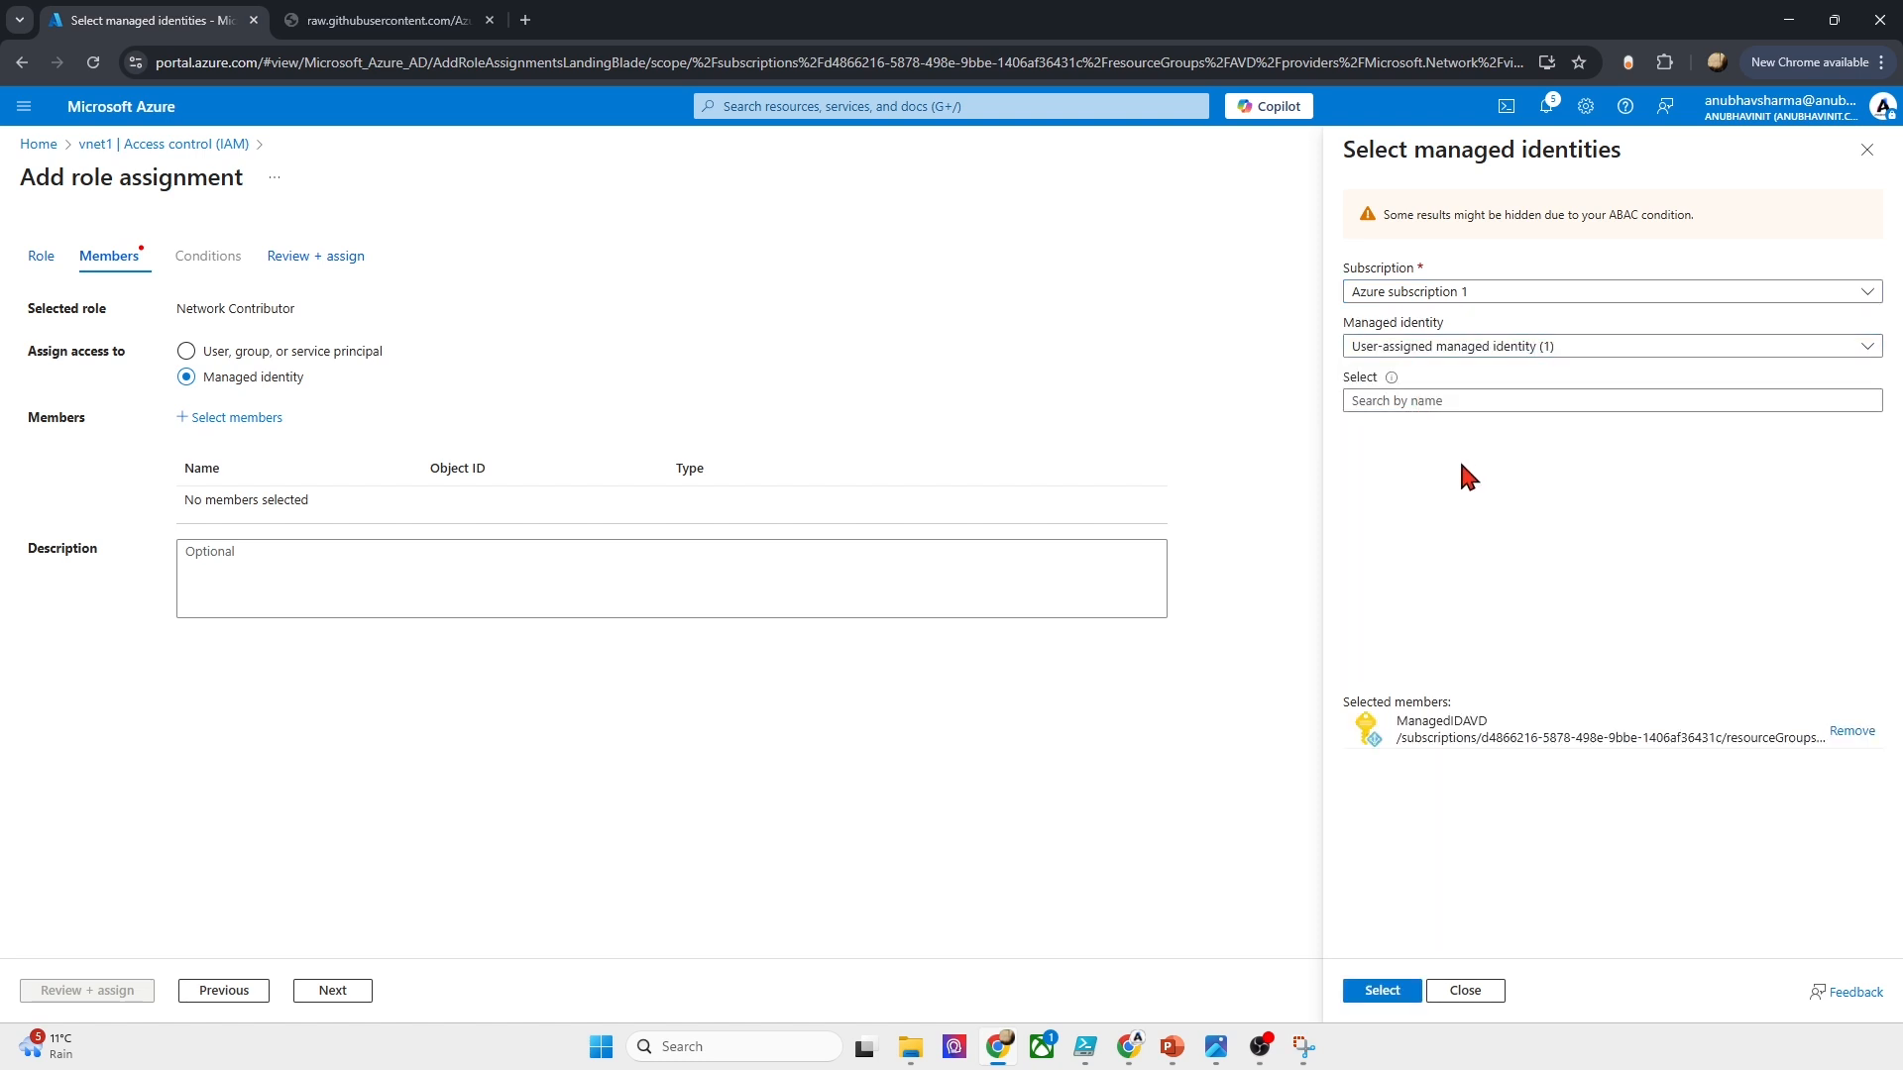
{"action": "left_click", "coordinate": [1385, 992]}
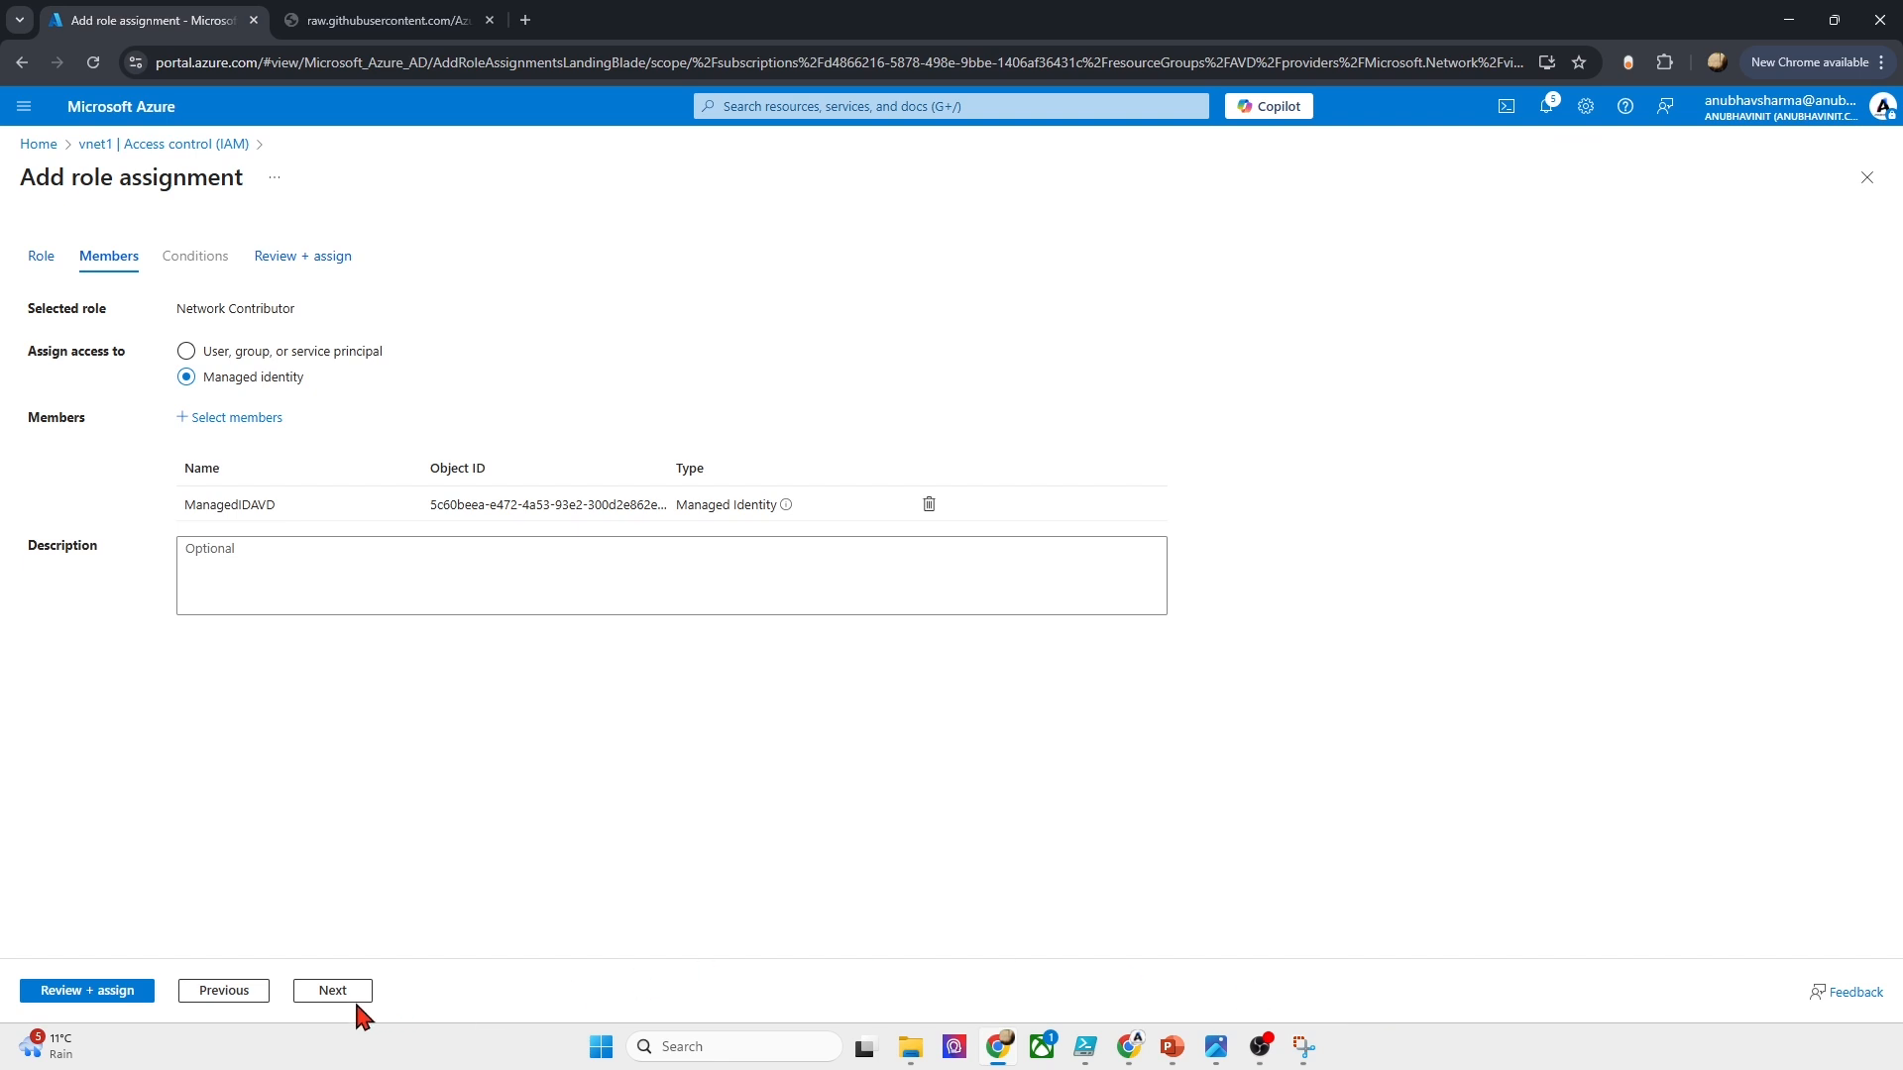
{"action": "left_click", "coordinate": [126, 999]}
{"action": "left_click", "coordinate": [83, 997]}
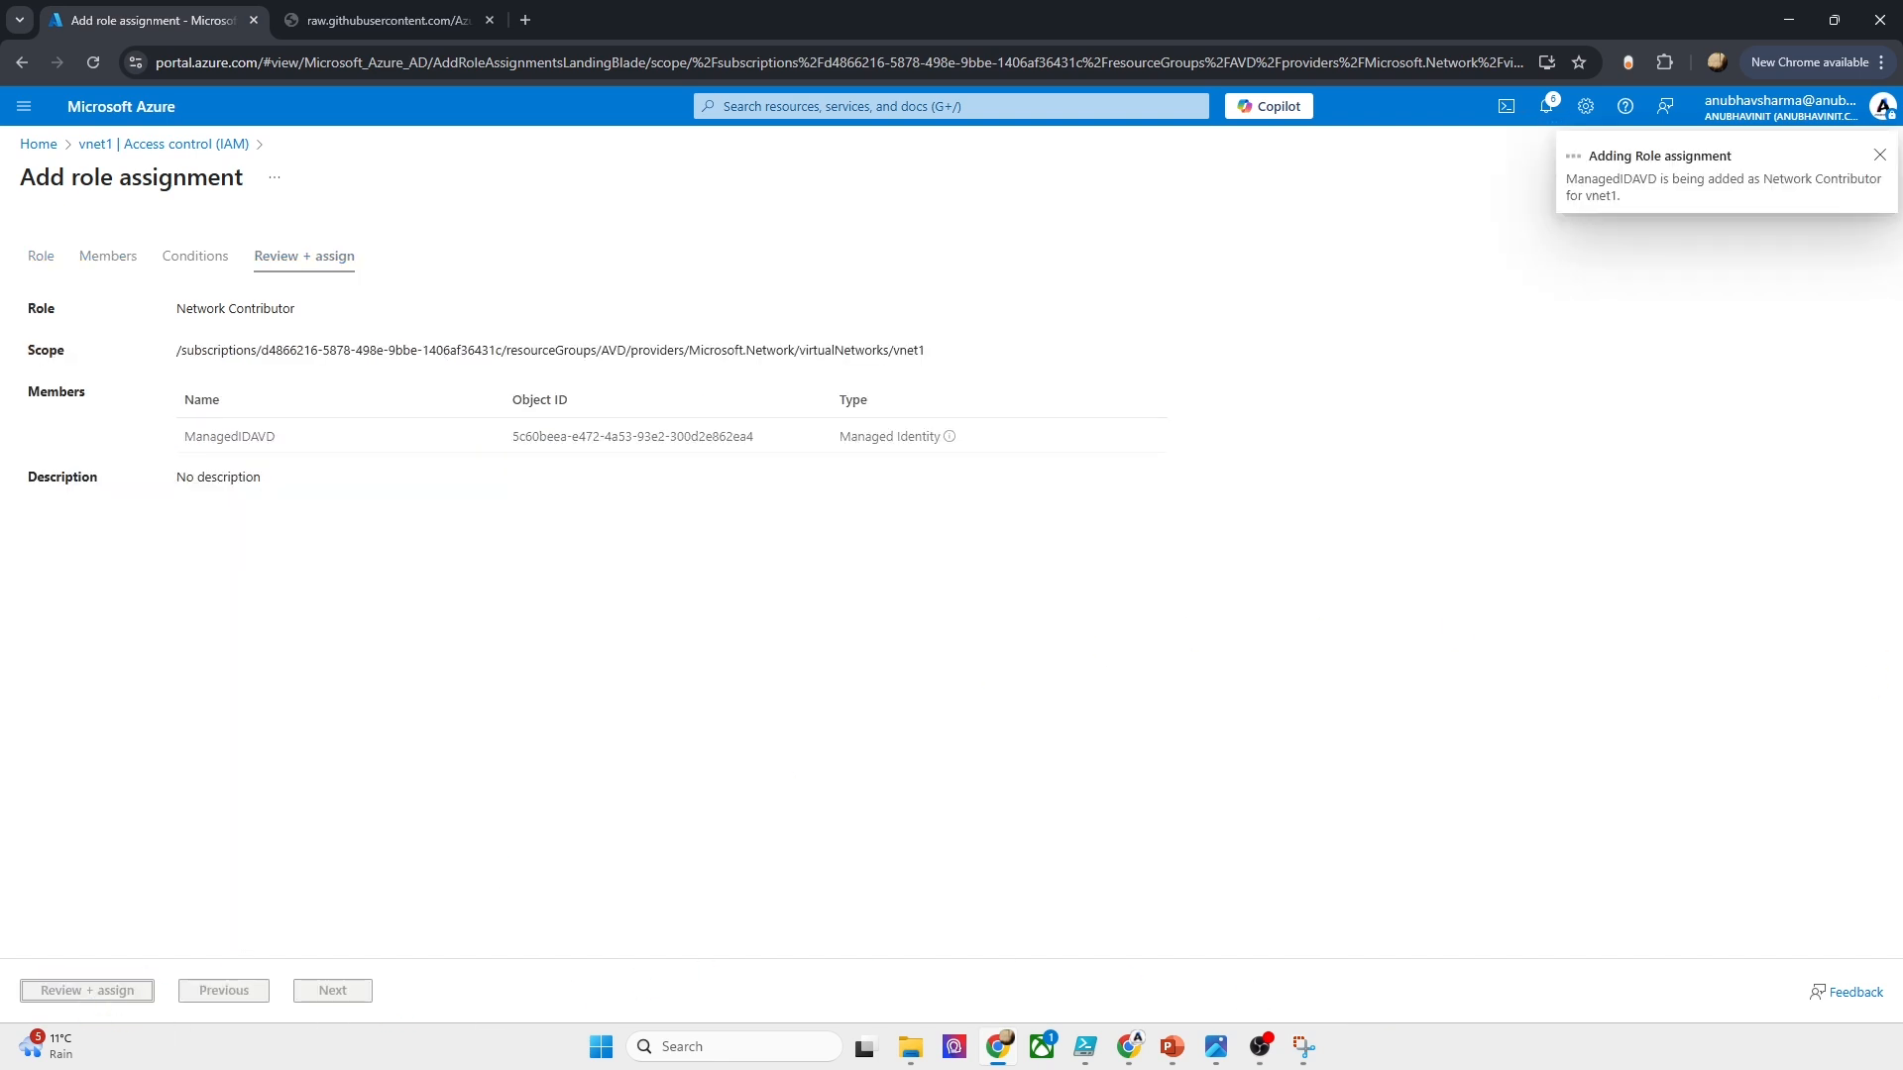
Step: Return to the Azure Virtual Desktop custom image templates and start adding a new template
{"action": "left_click", "coordinate": [37, 145]}
{"action": "left_click", "coordinate": [580, 257]}
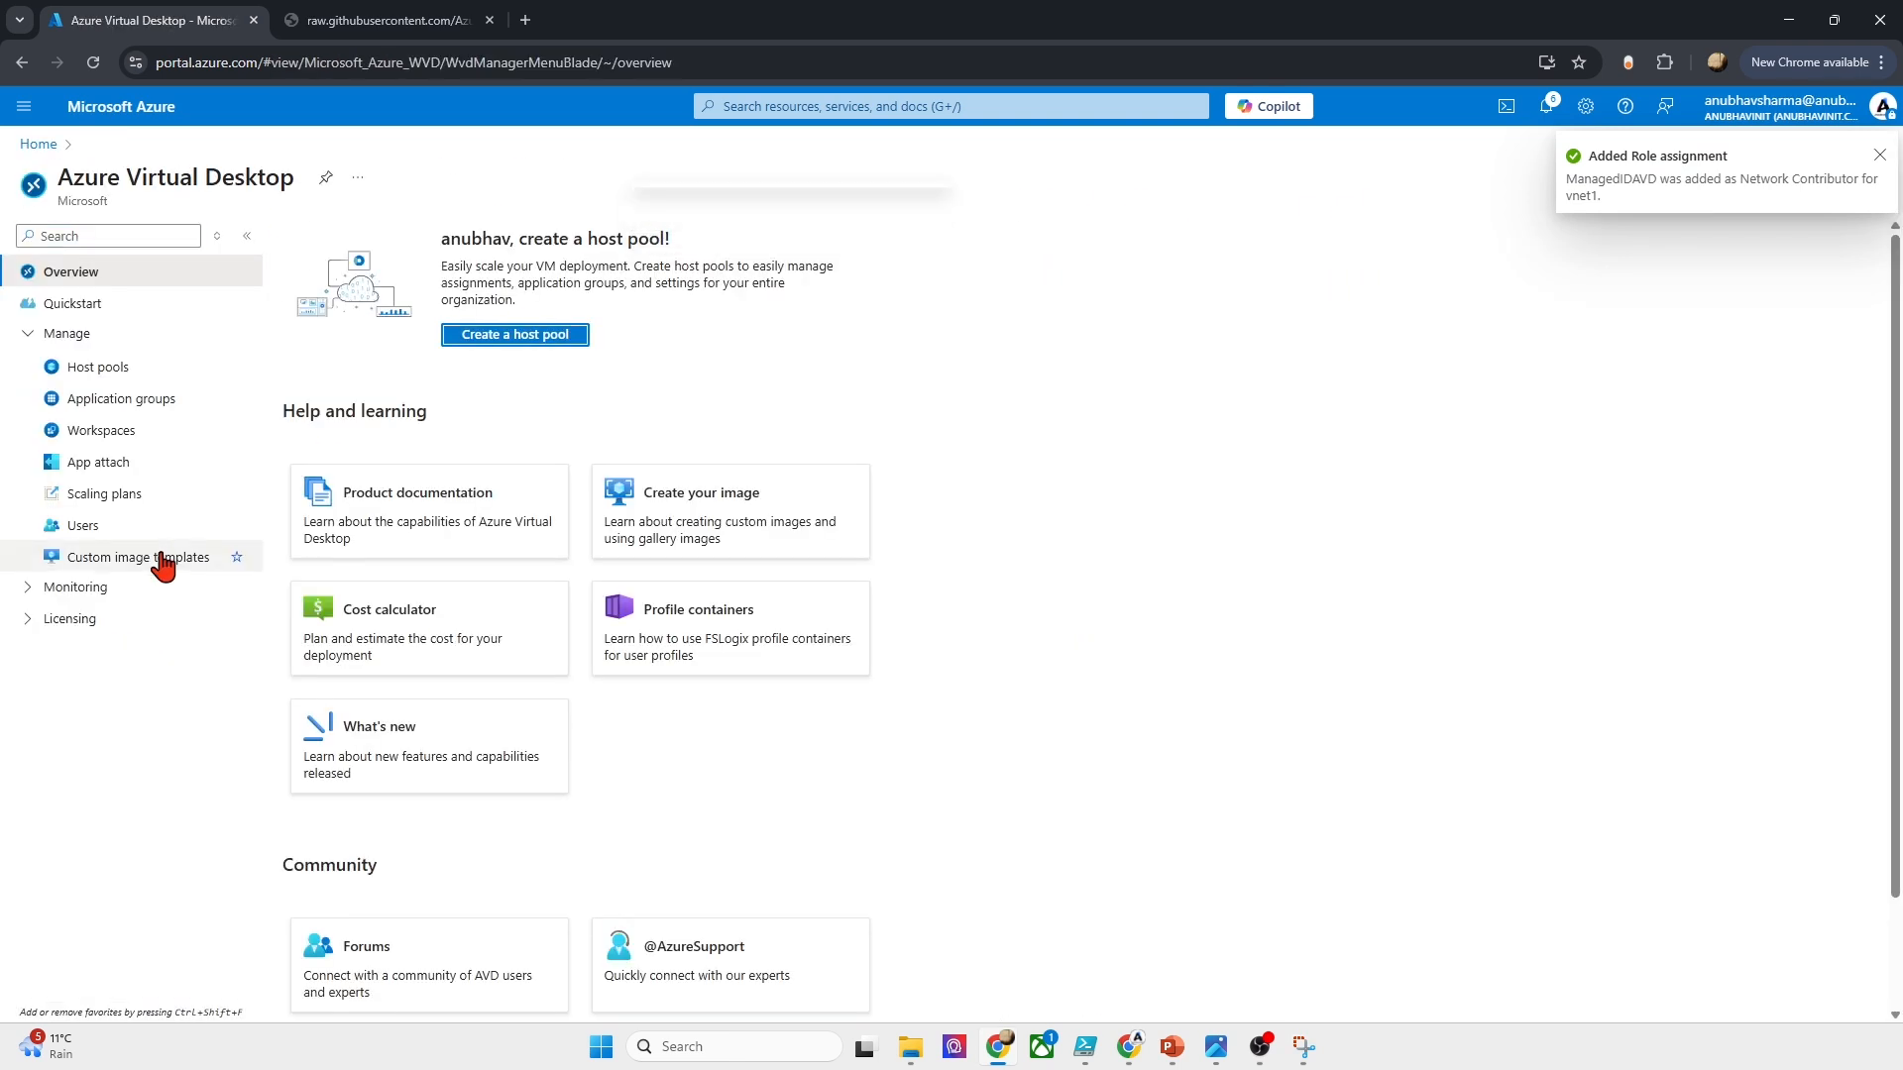
{"action": "left_click", "coordinate": [158, 557]}
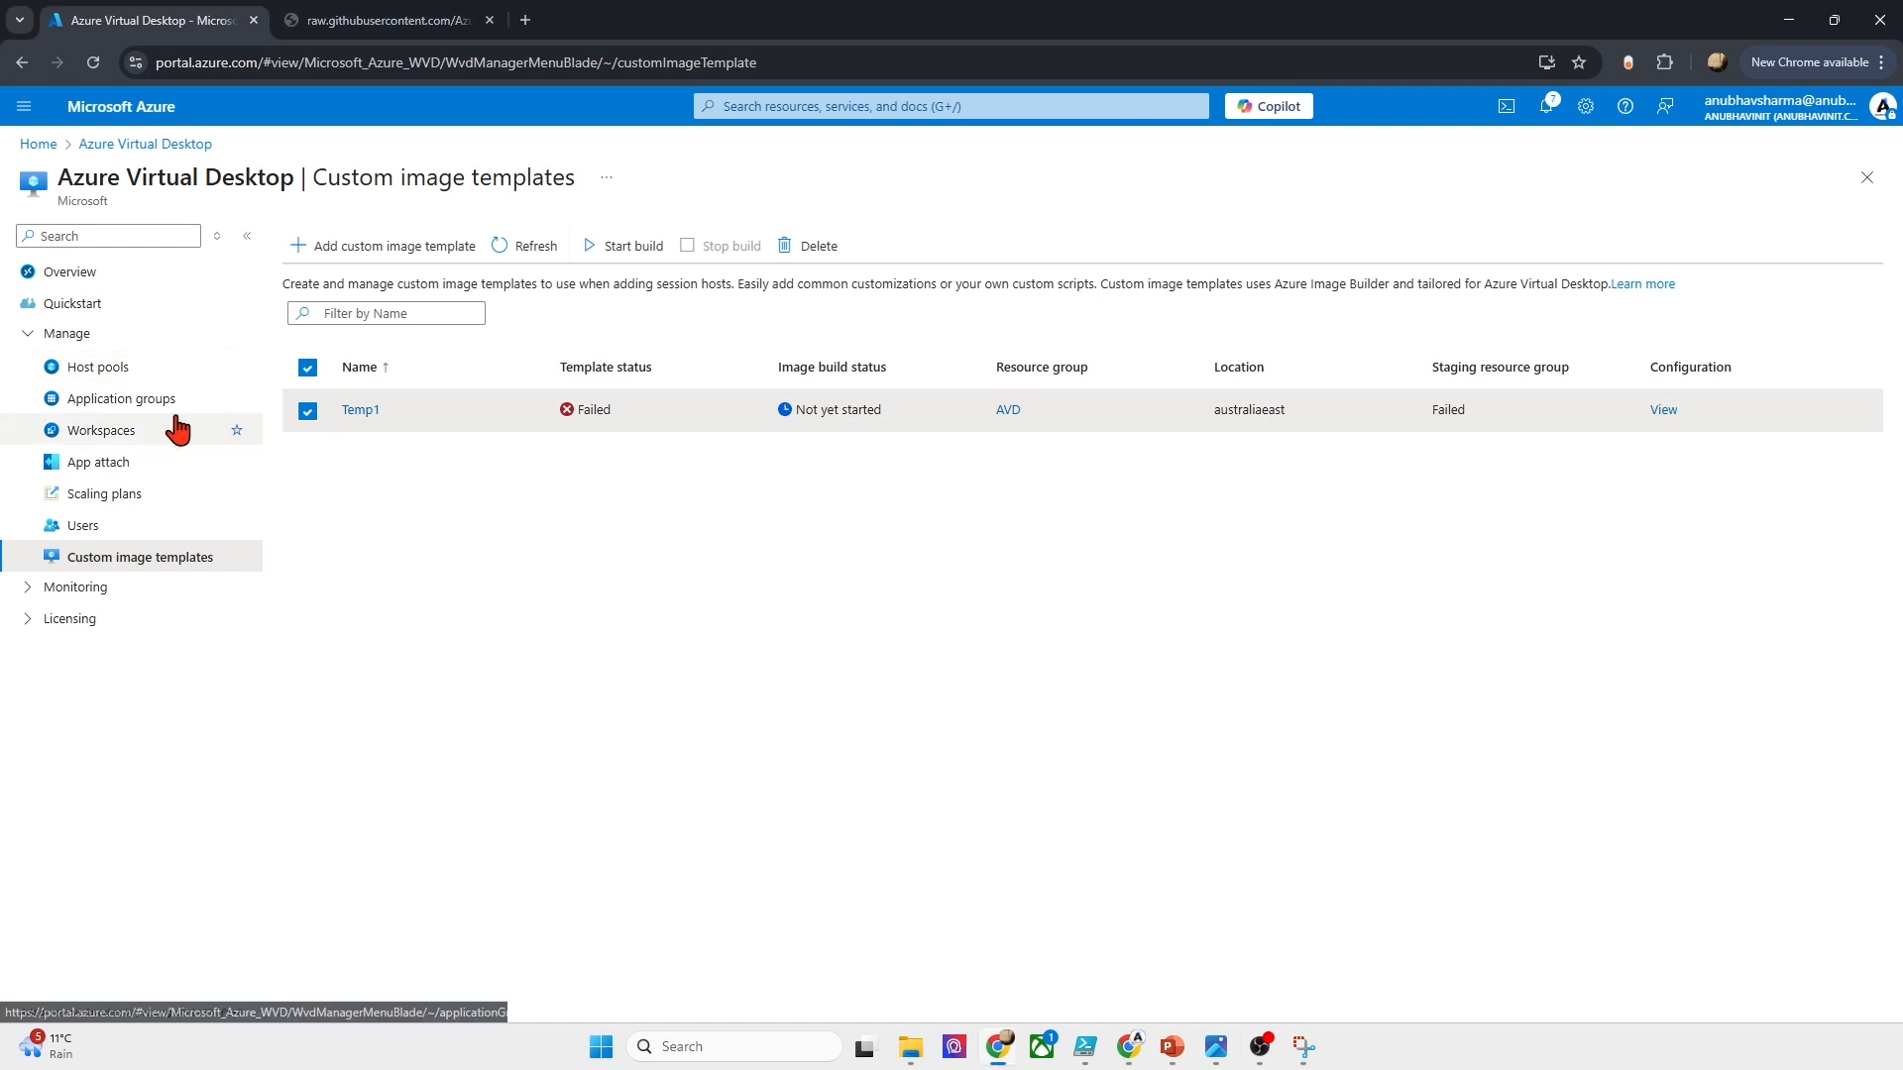
{"action": "left_click", "coordinate": [309, 412]}
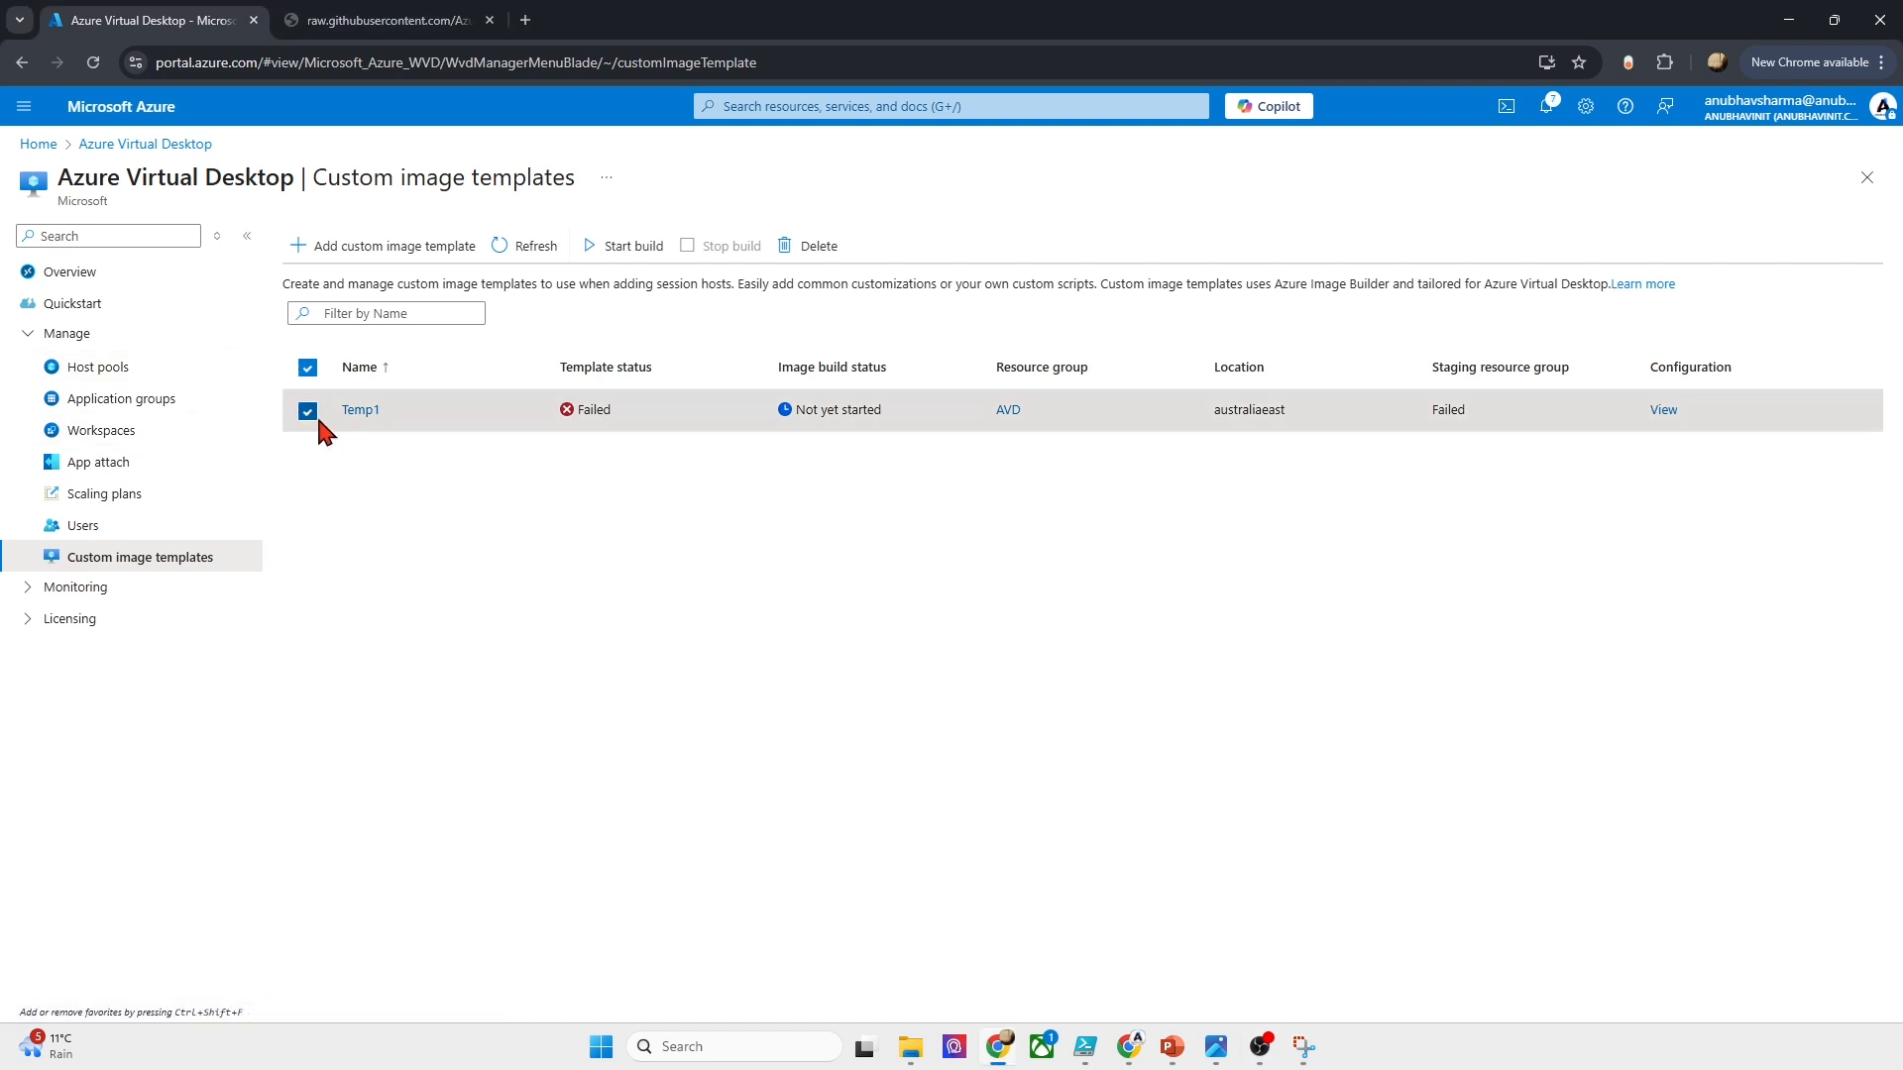
{"action": "left_click", "coordinate": [369, 246]}
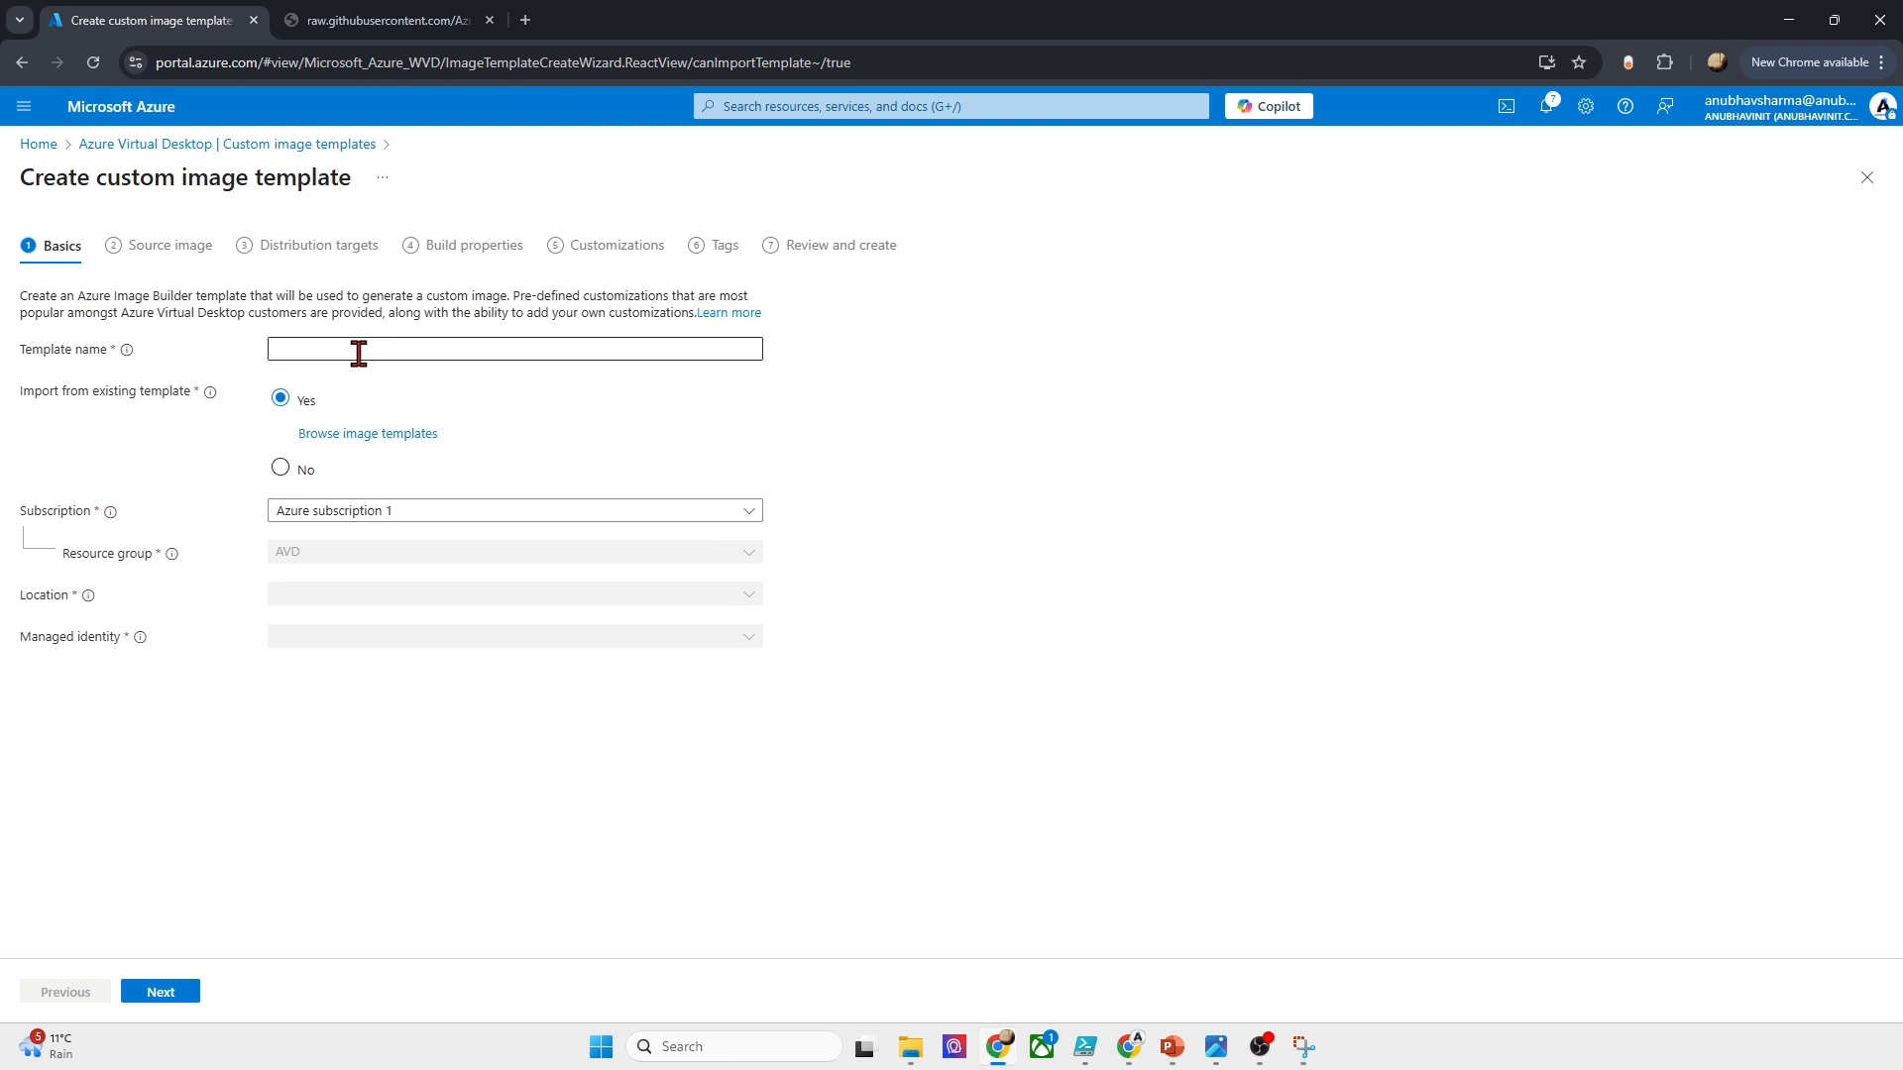
Step: Name the new template temp2 and import its settings from the existing Temp1 template
{"action": "left_click", "coordinate": [359, 352]}
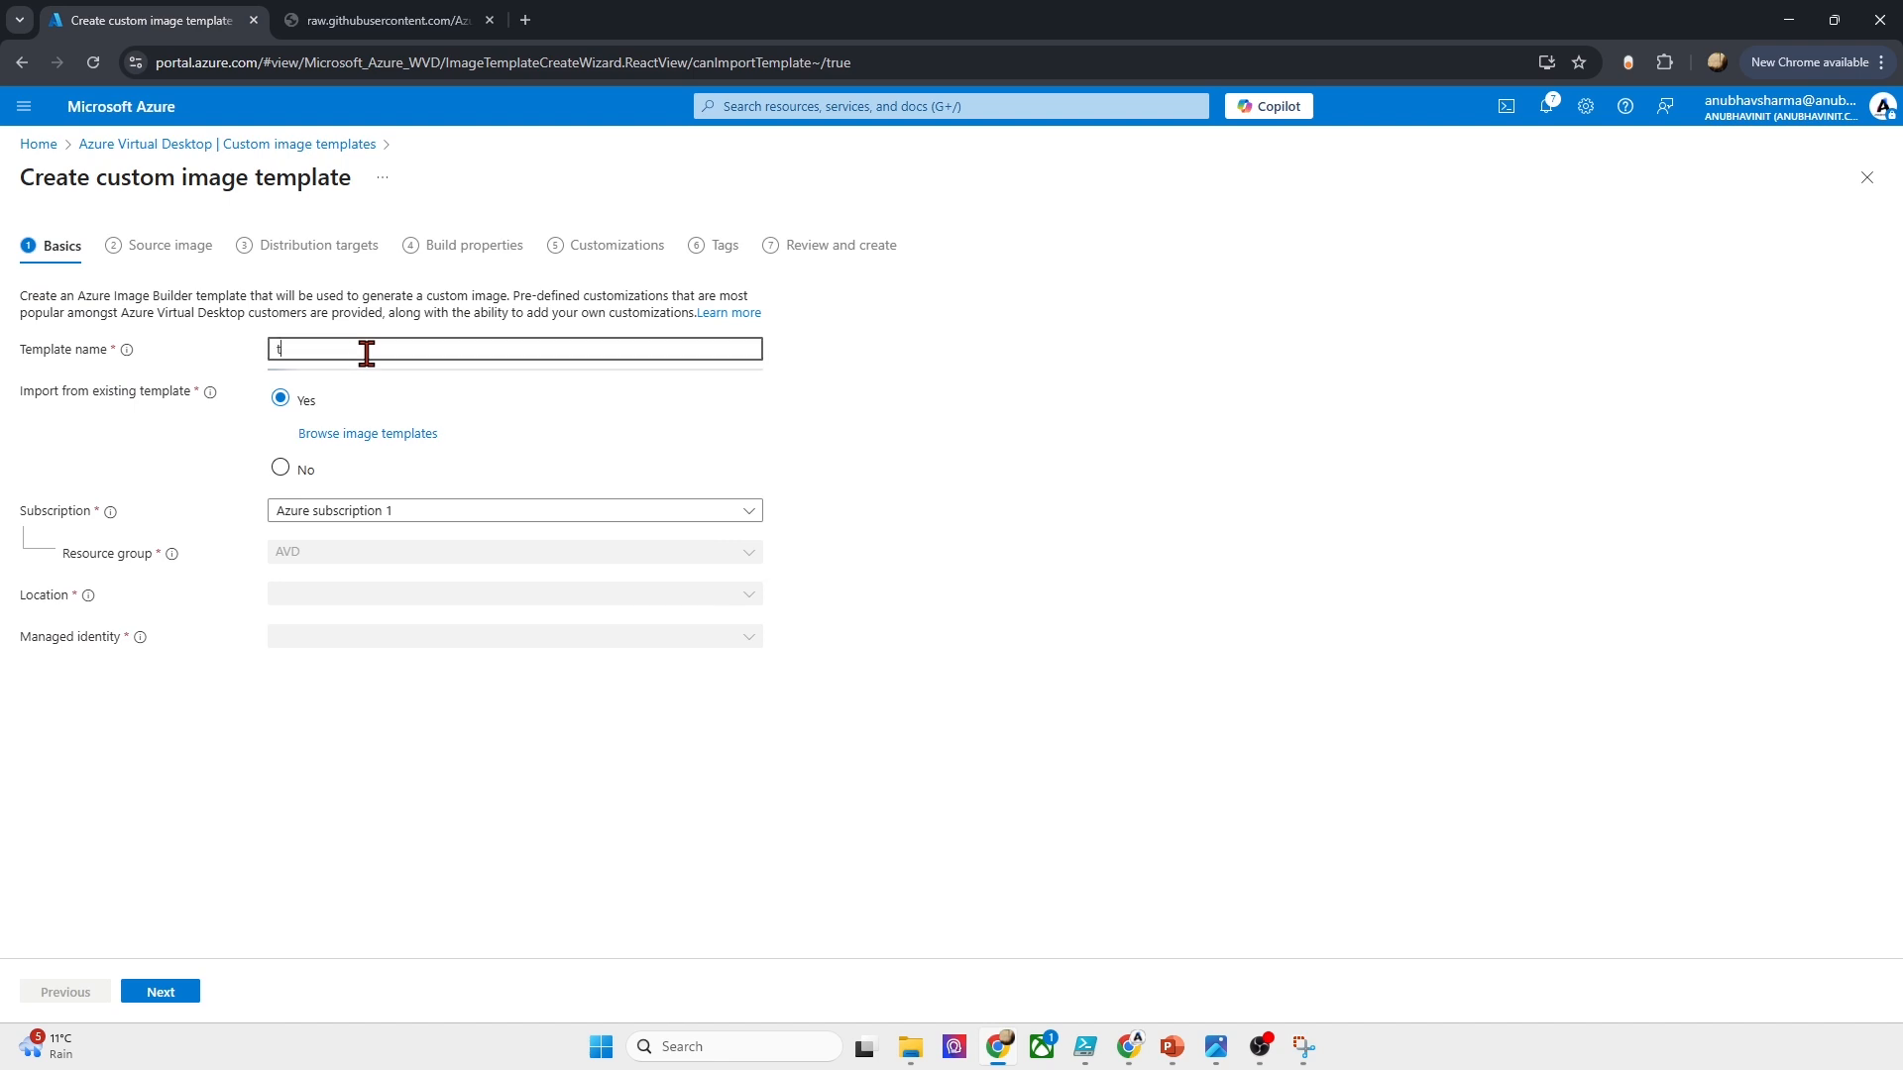
{"action": "type", "text": "temp2"}
{"action": "left_click", "coordinate": [331, 436]}
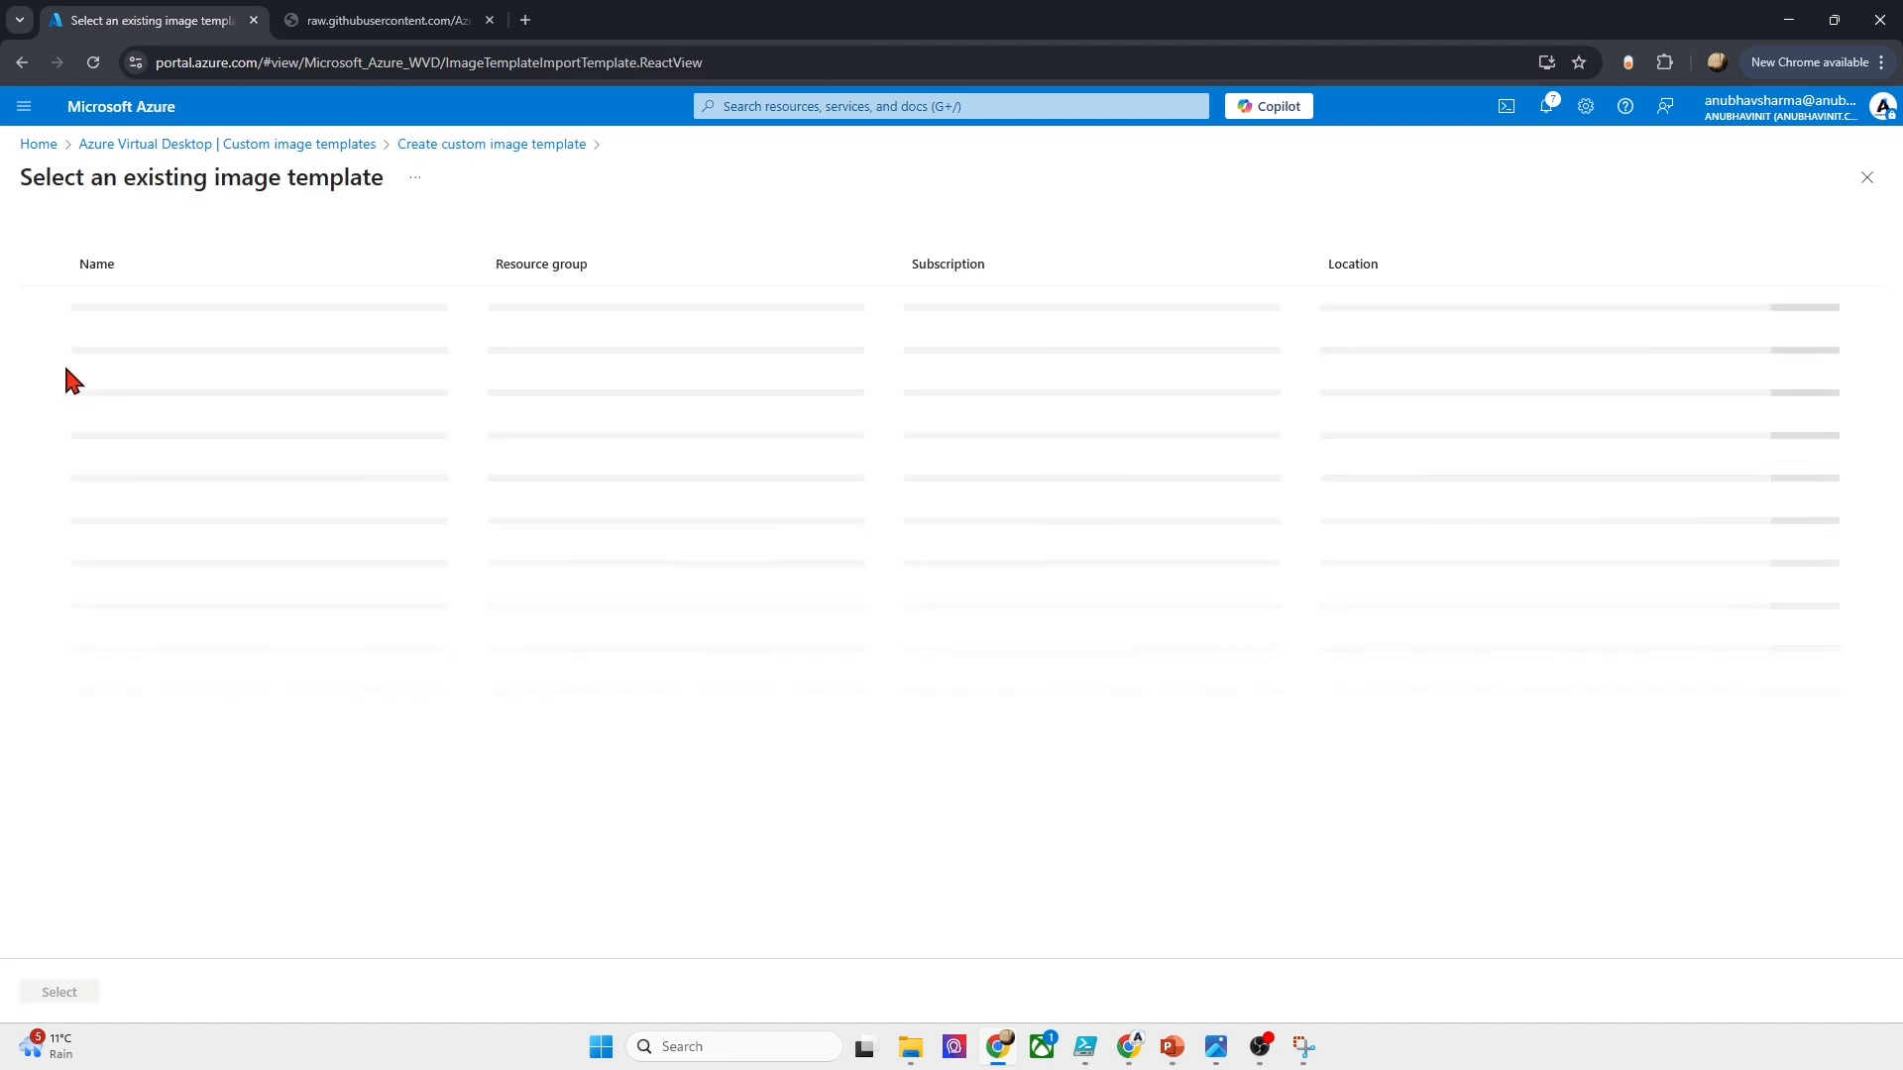
{"action": "left_click", "coordinate": [47, 308]}
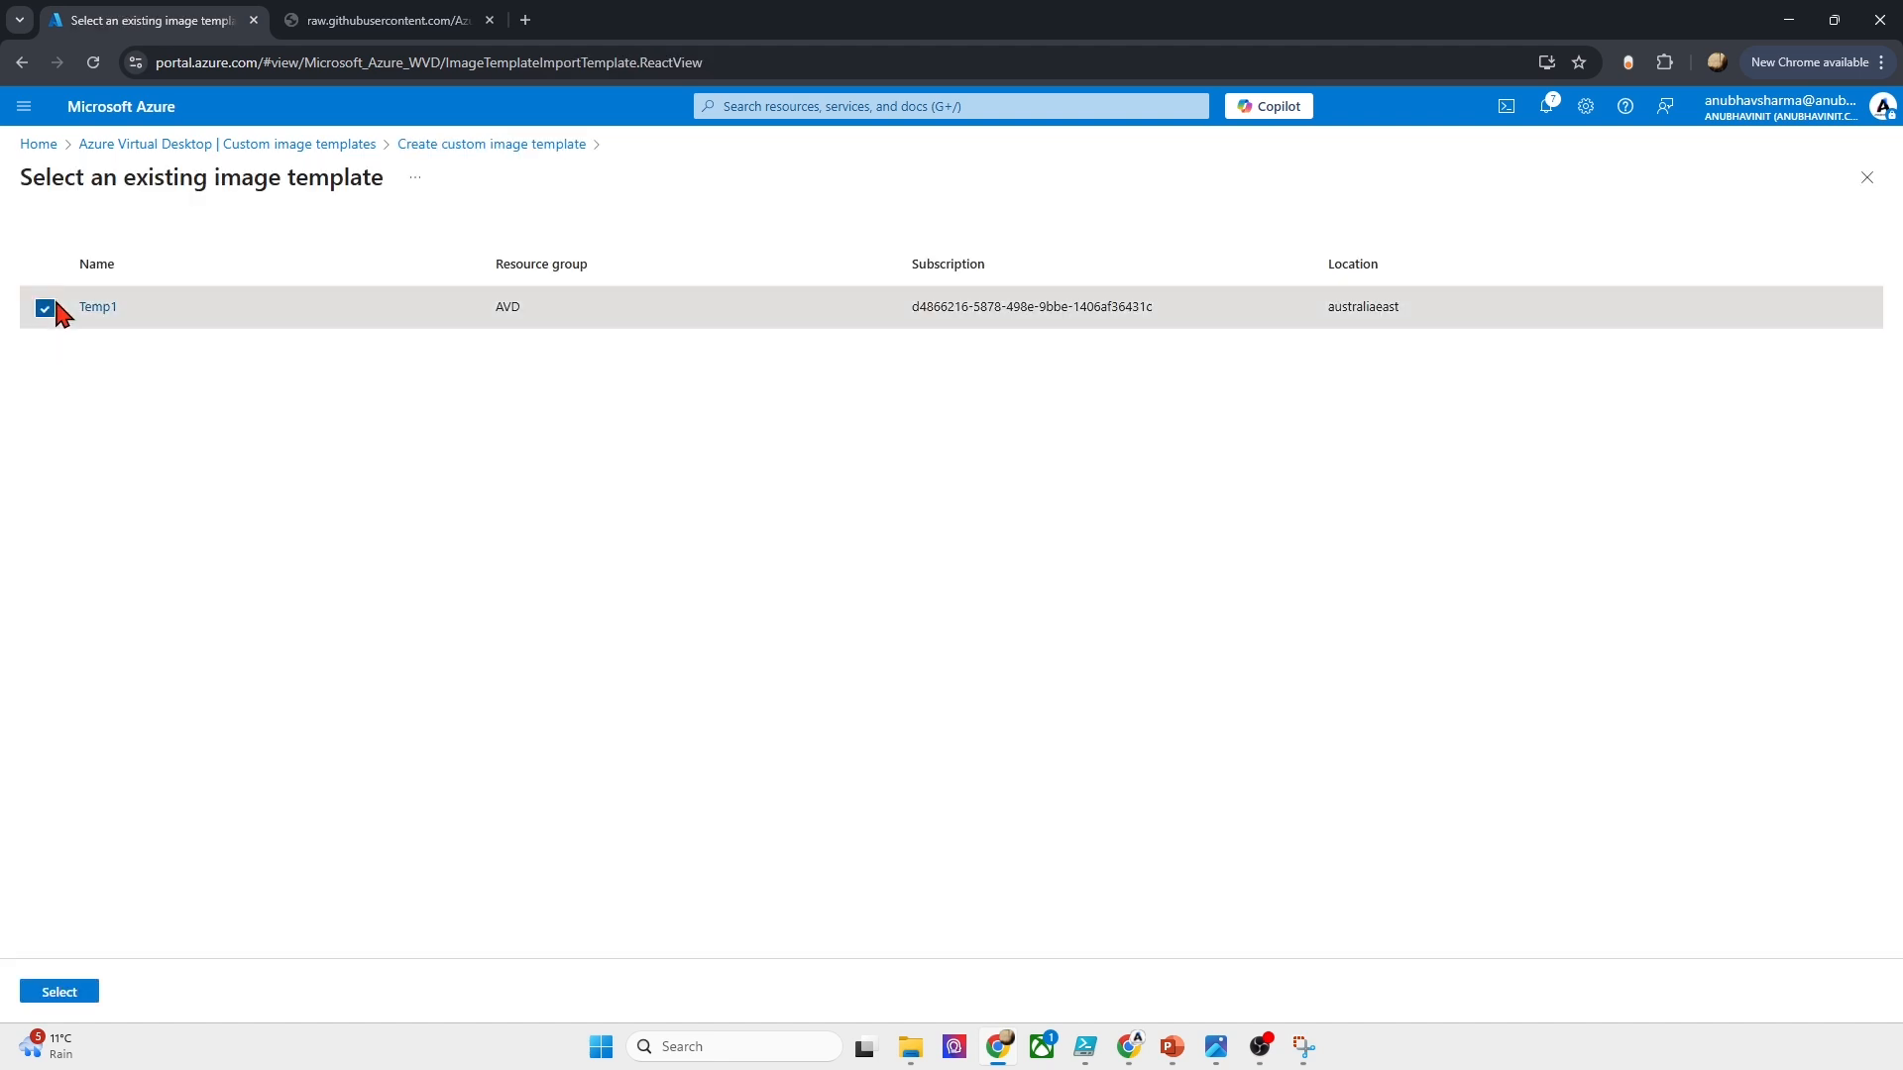
{"action": "left_click", "coordinate": [59, 993]}
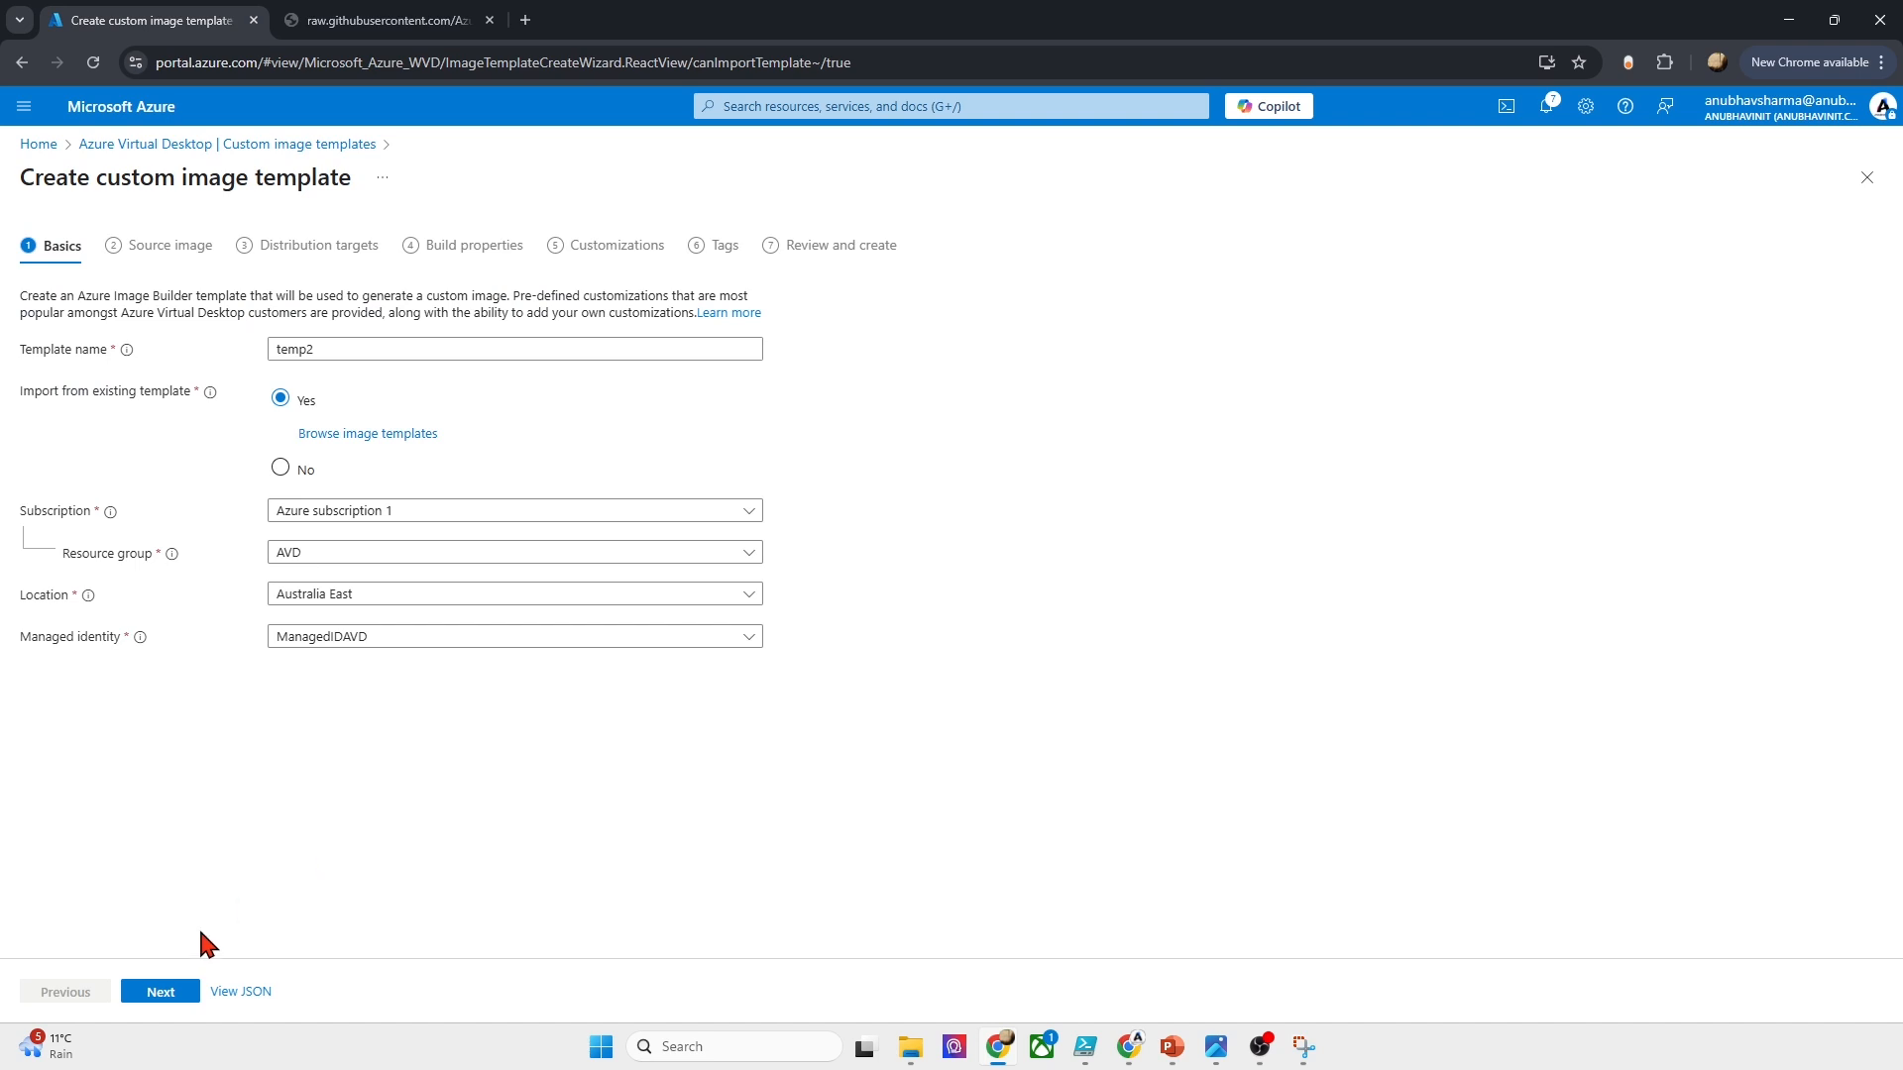
Step: Keep the imported source image and distribution targets, and set the staging group to staging1 in the build properties
{"action": "left_click", "coordinate": [170, 991]}
{"action": "left_click", "coordinate": [171, 991]}
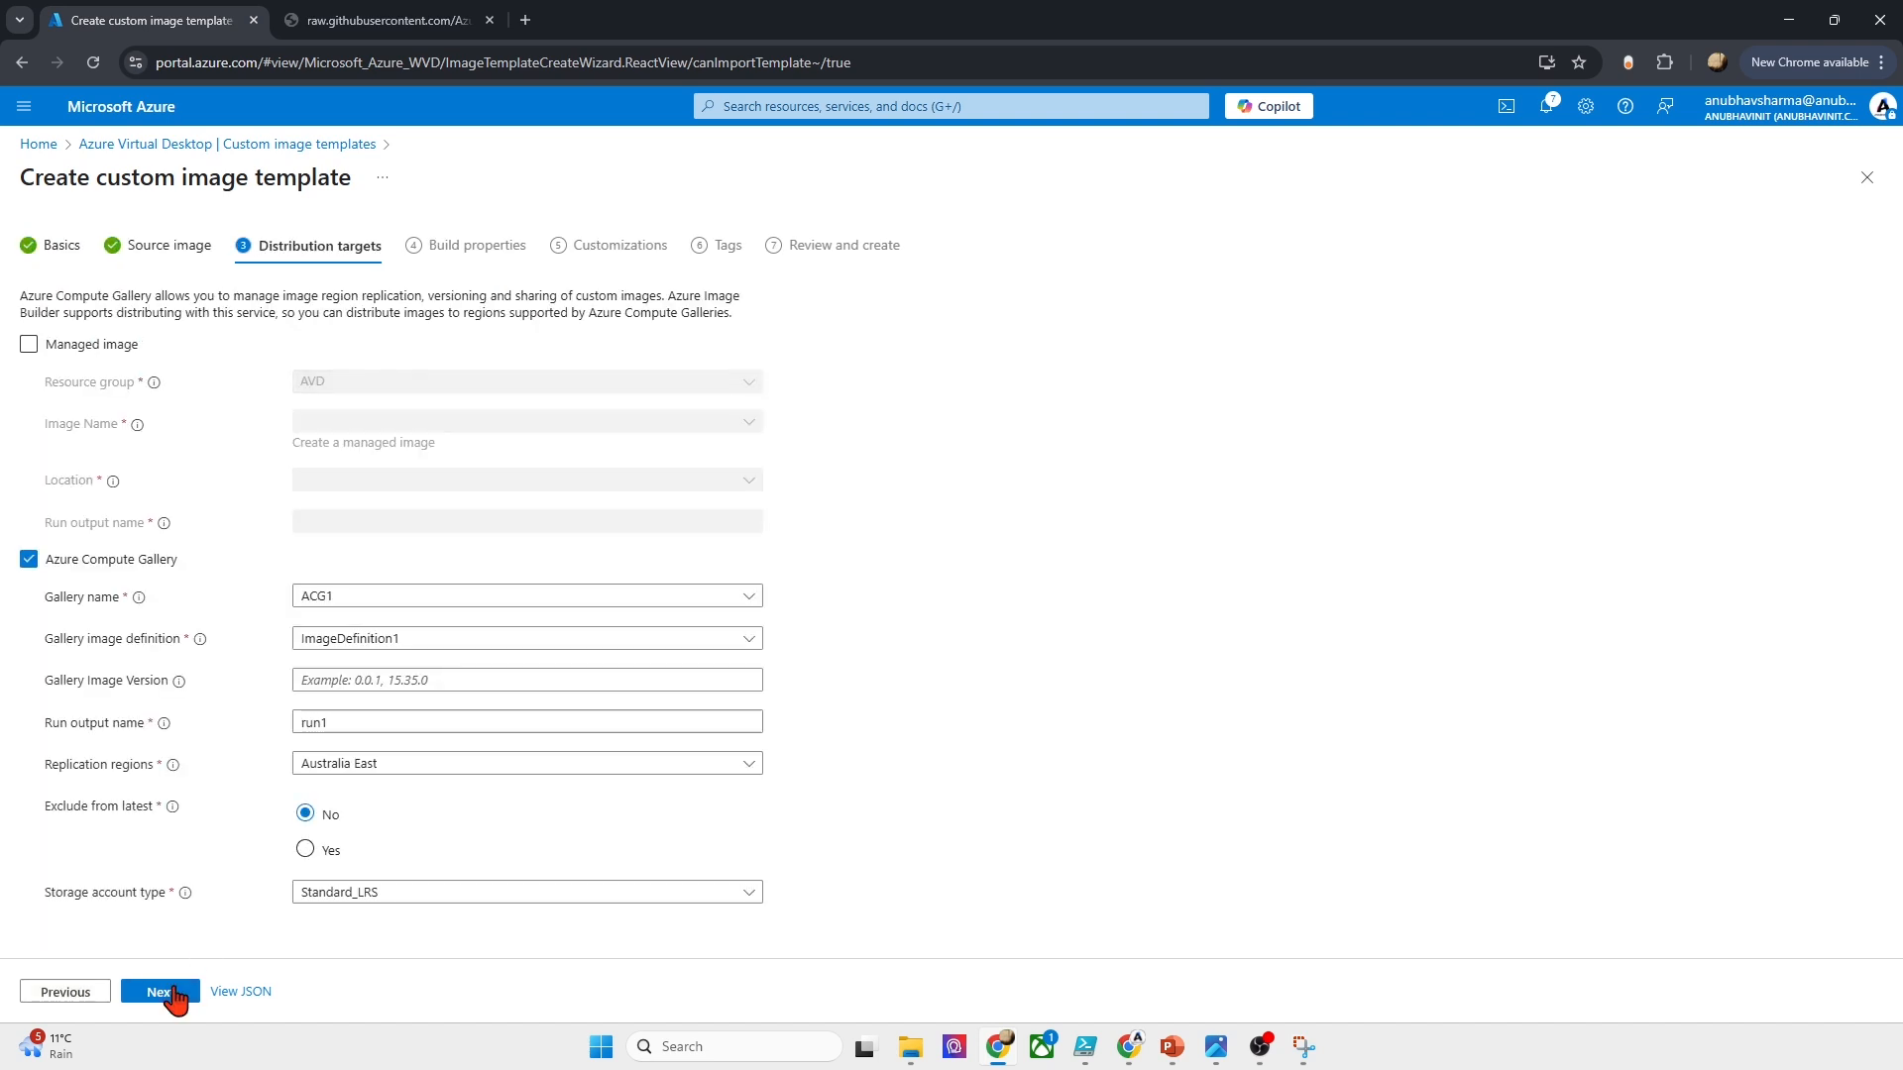
{"action": "left_click", "coordinate": [171, 991]}
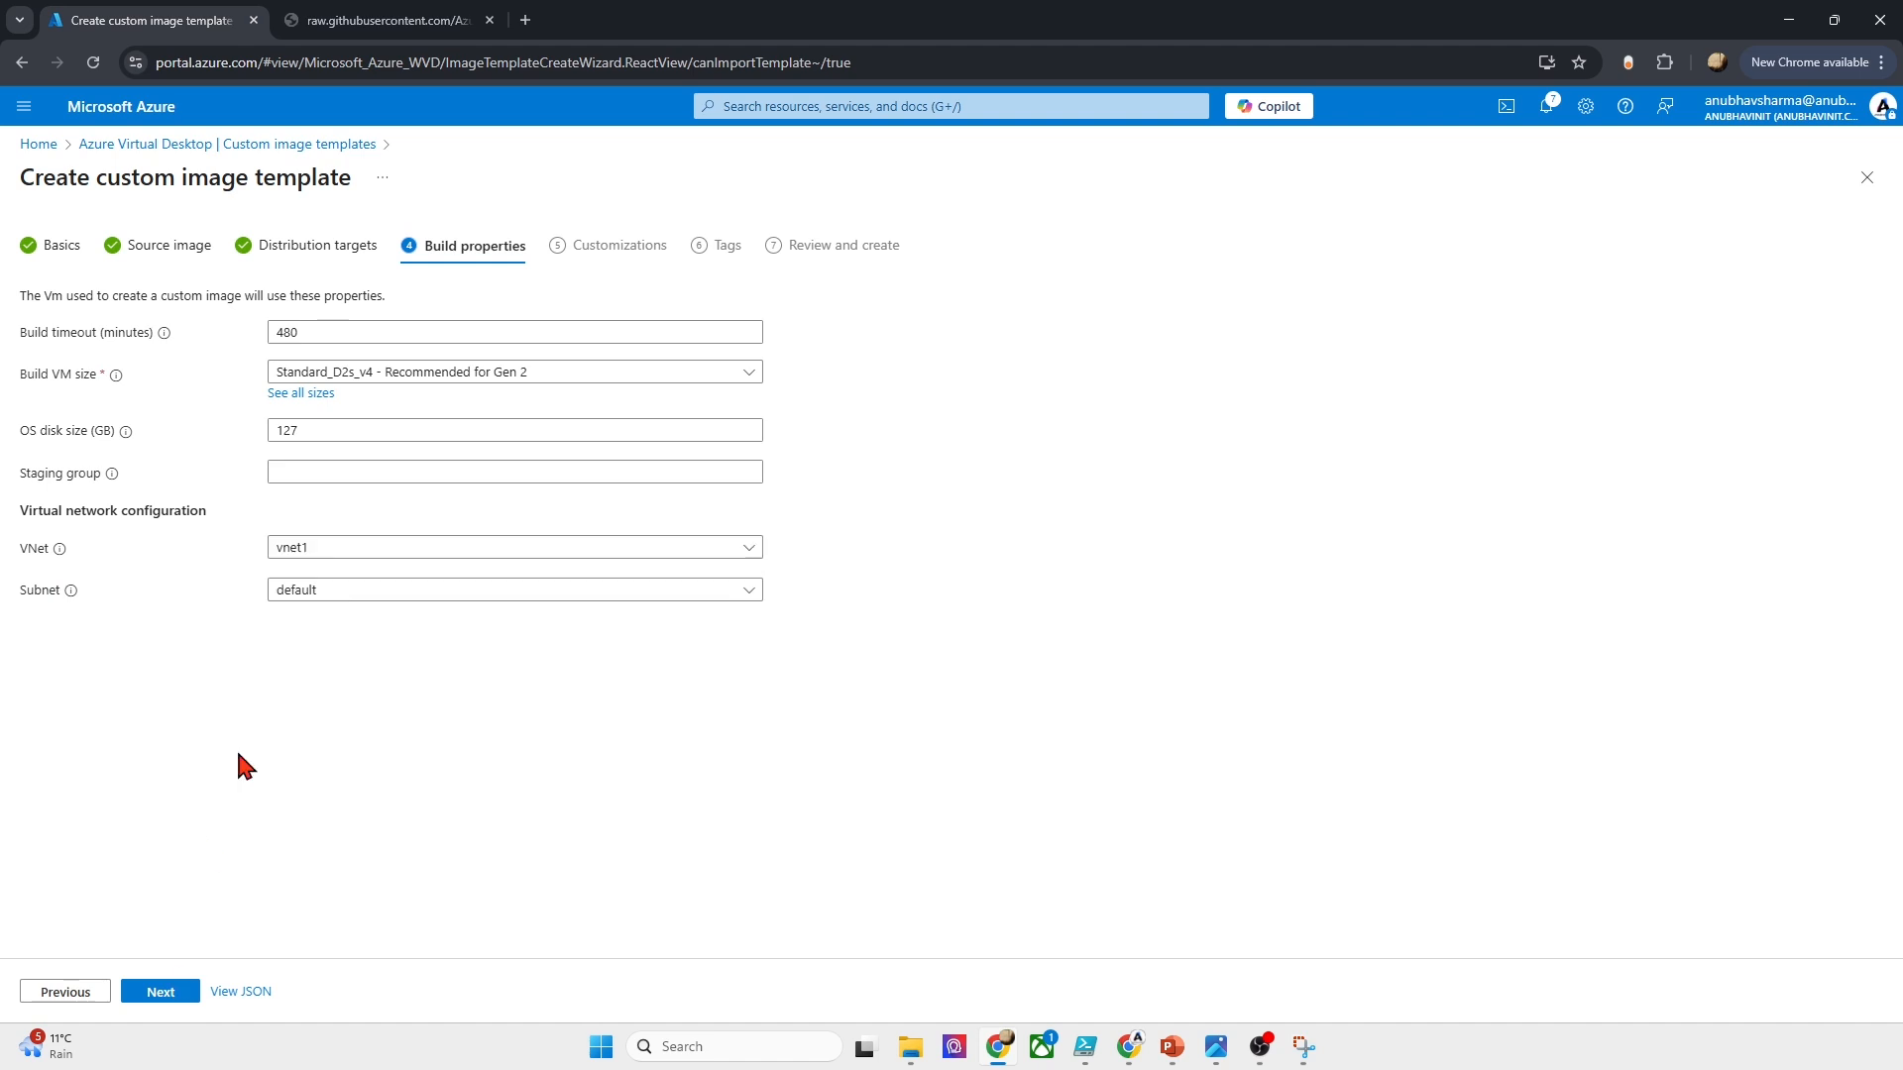
{"action": "left_click", "coordinate": [310, 477]}
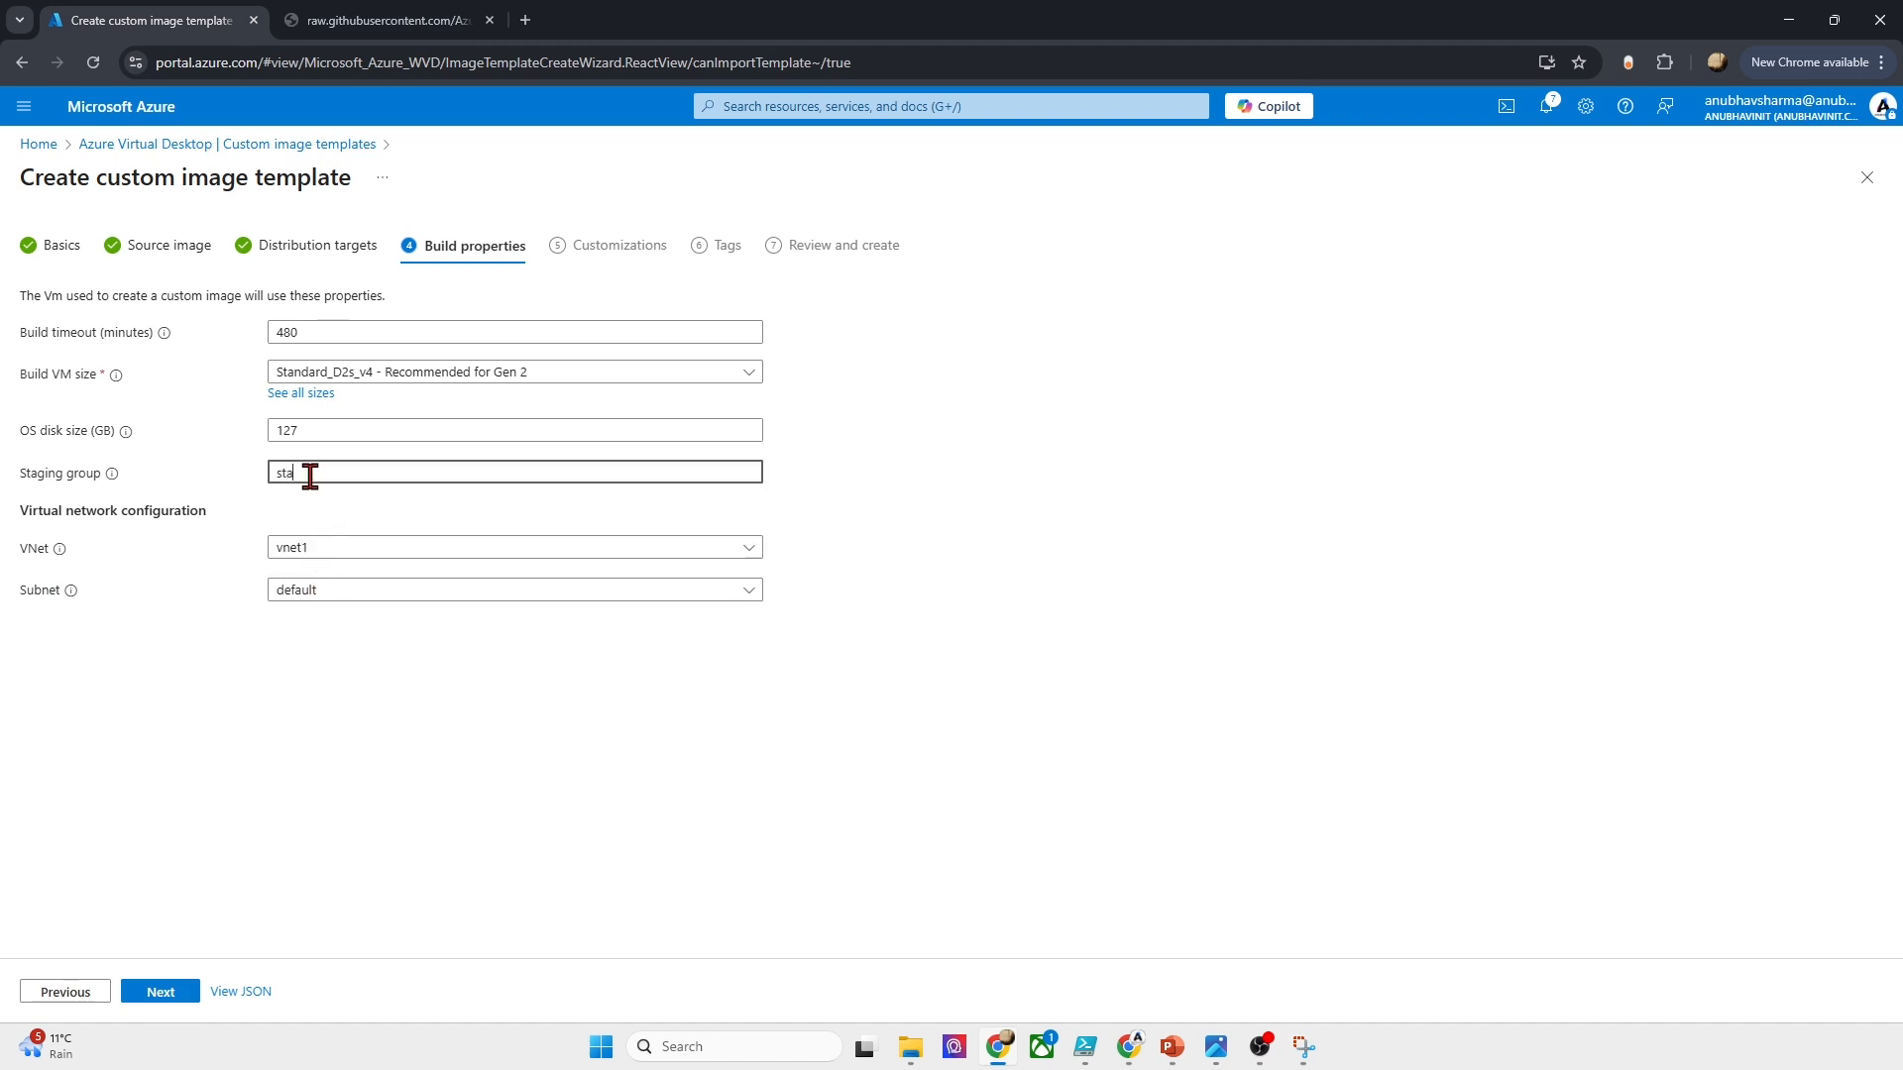
{"action": "left_click", "coordinate": [296, 764]}
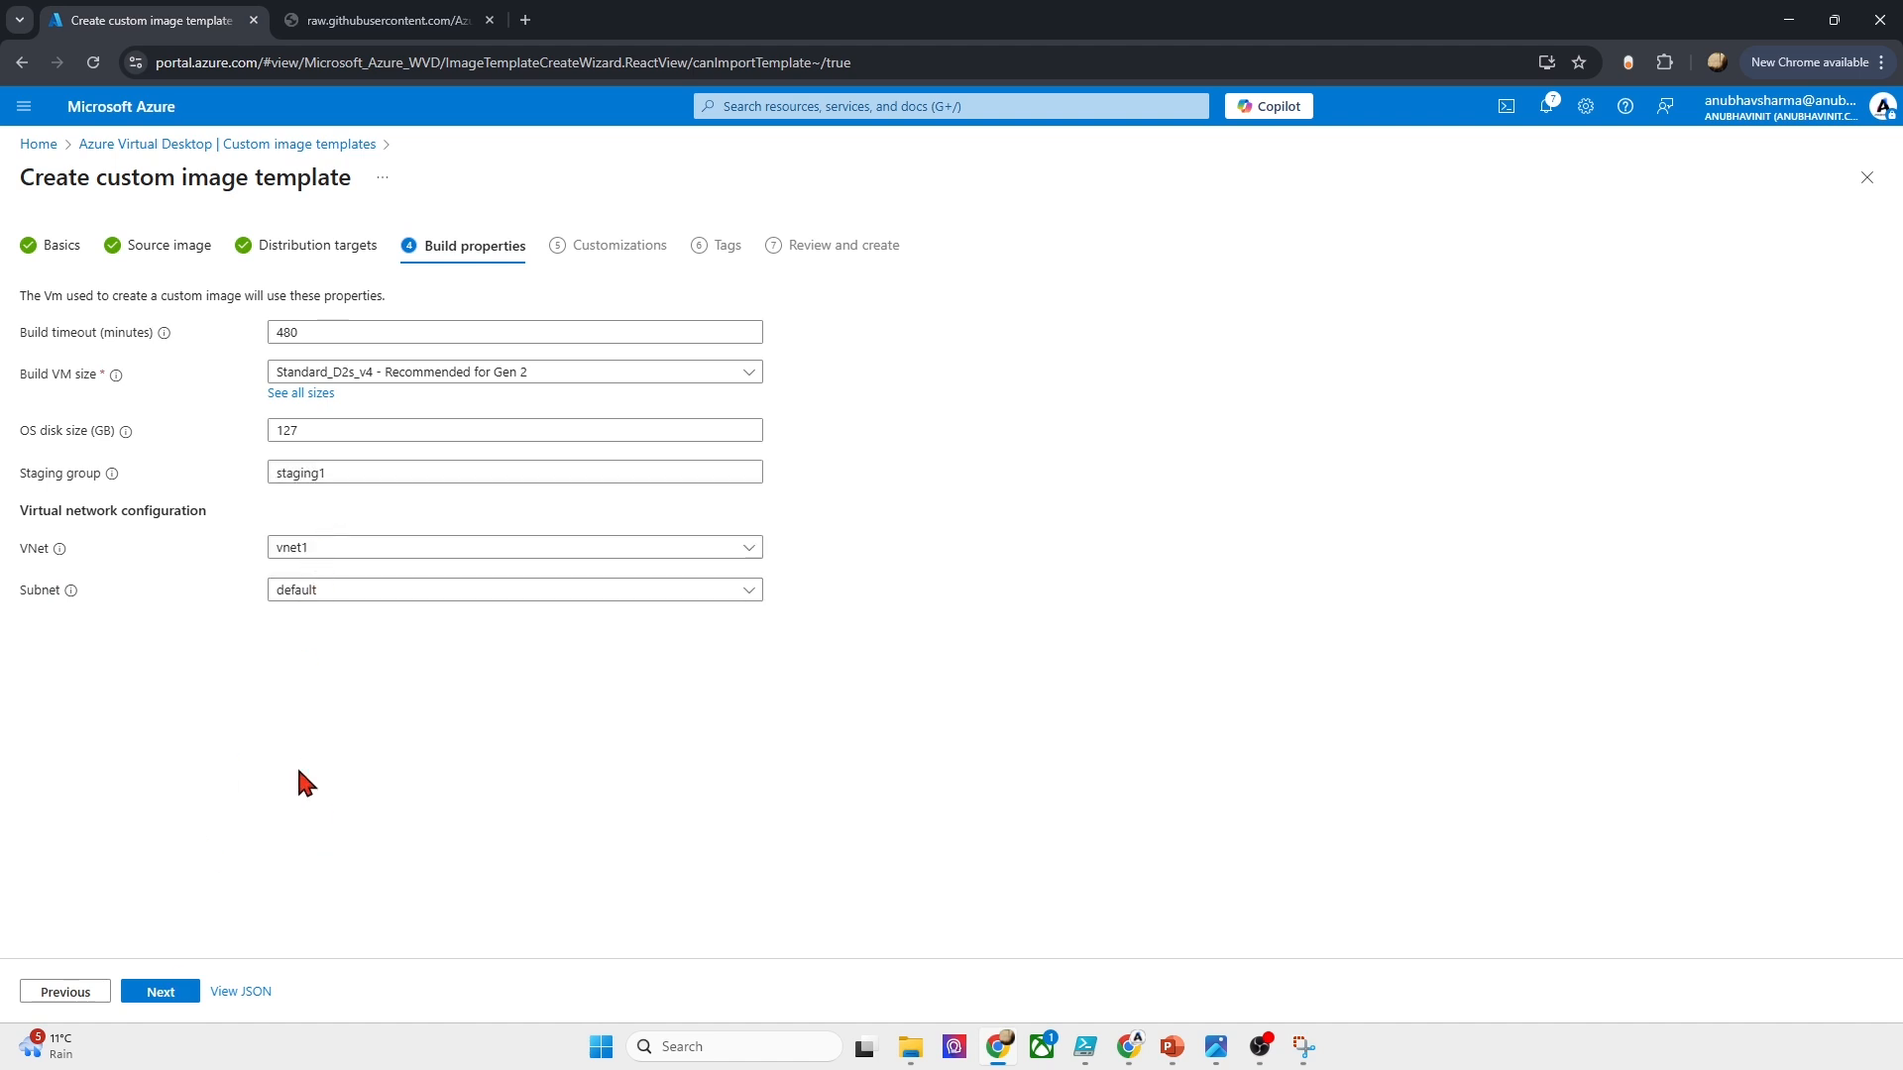
{"action": "left_click", "coordinate": [194, 994]}
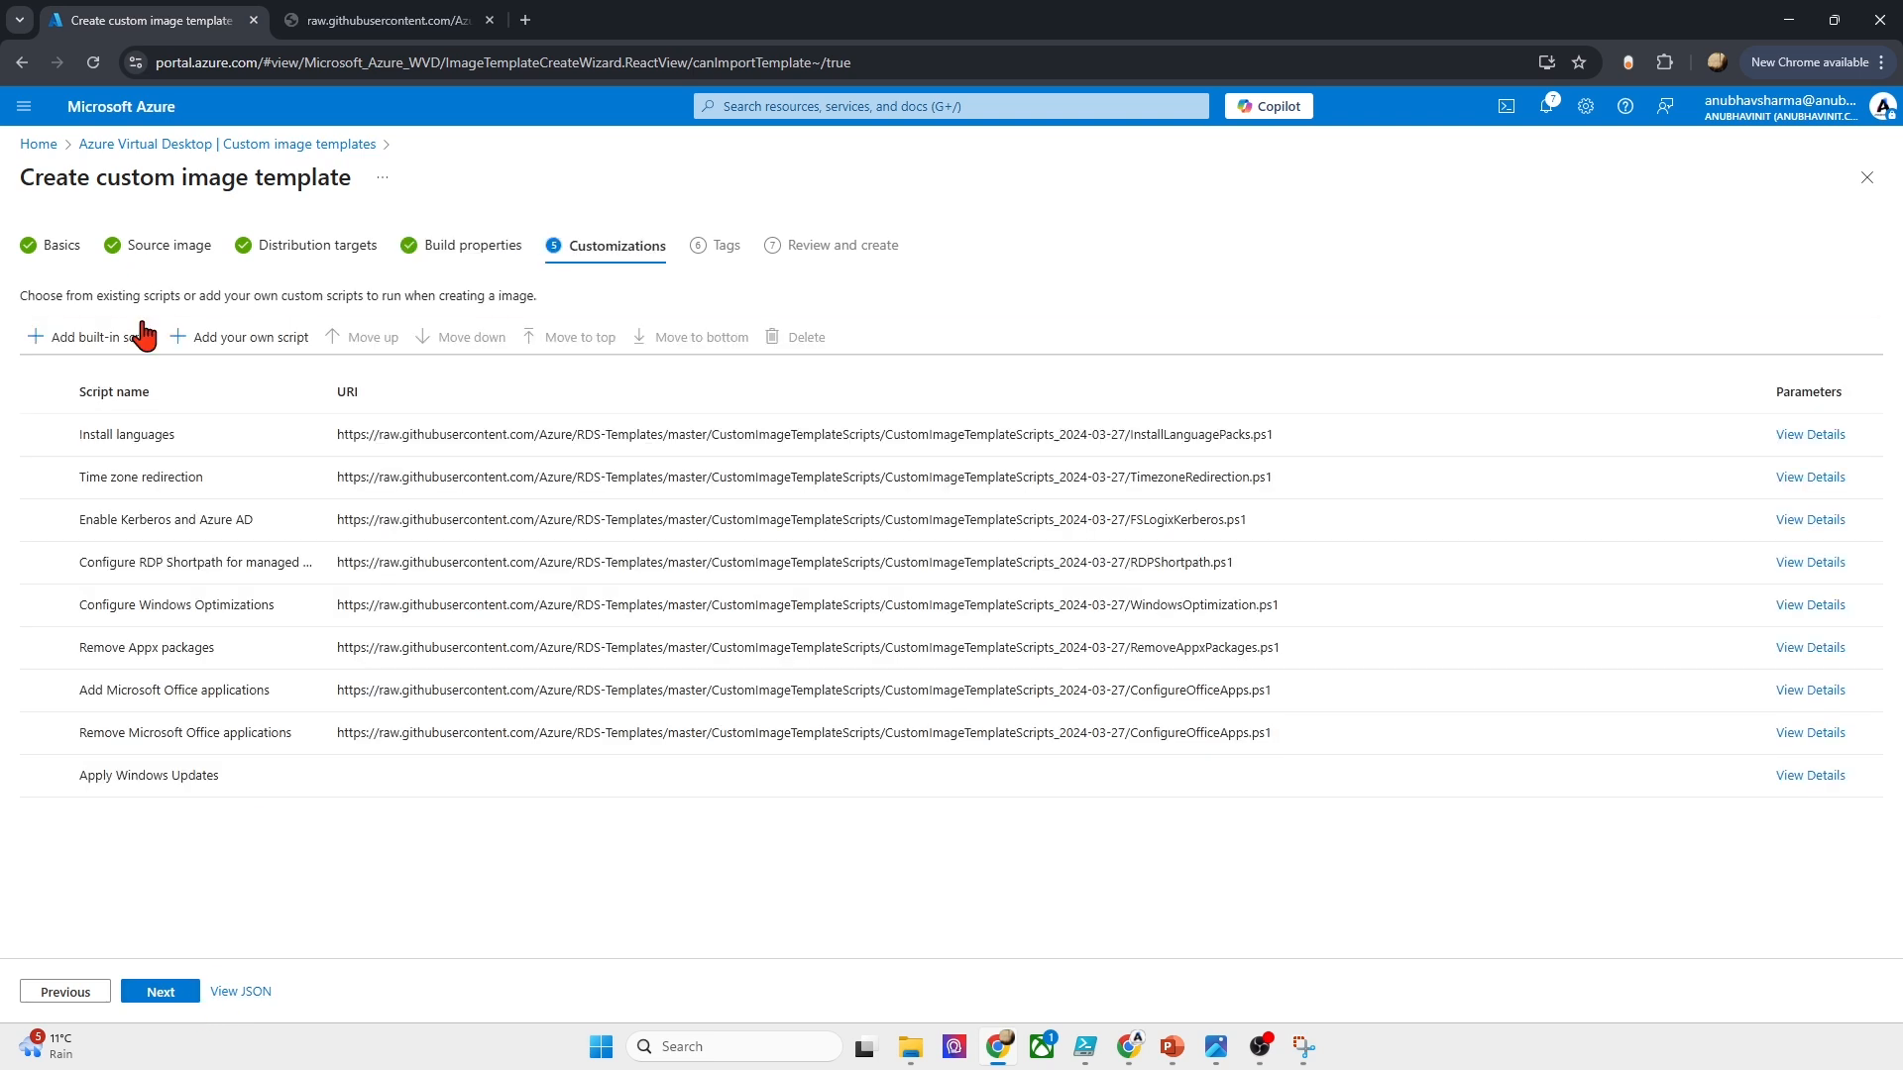
Step: Keep the imported customization scripts, skip the tags and create the temp2 template
{"action": "left_click", "coordinate": [169, 993]}
{"action": "left_click", "coordinate": [171, 995]}
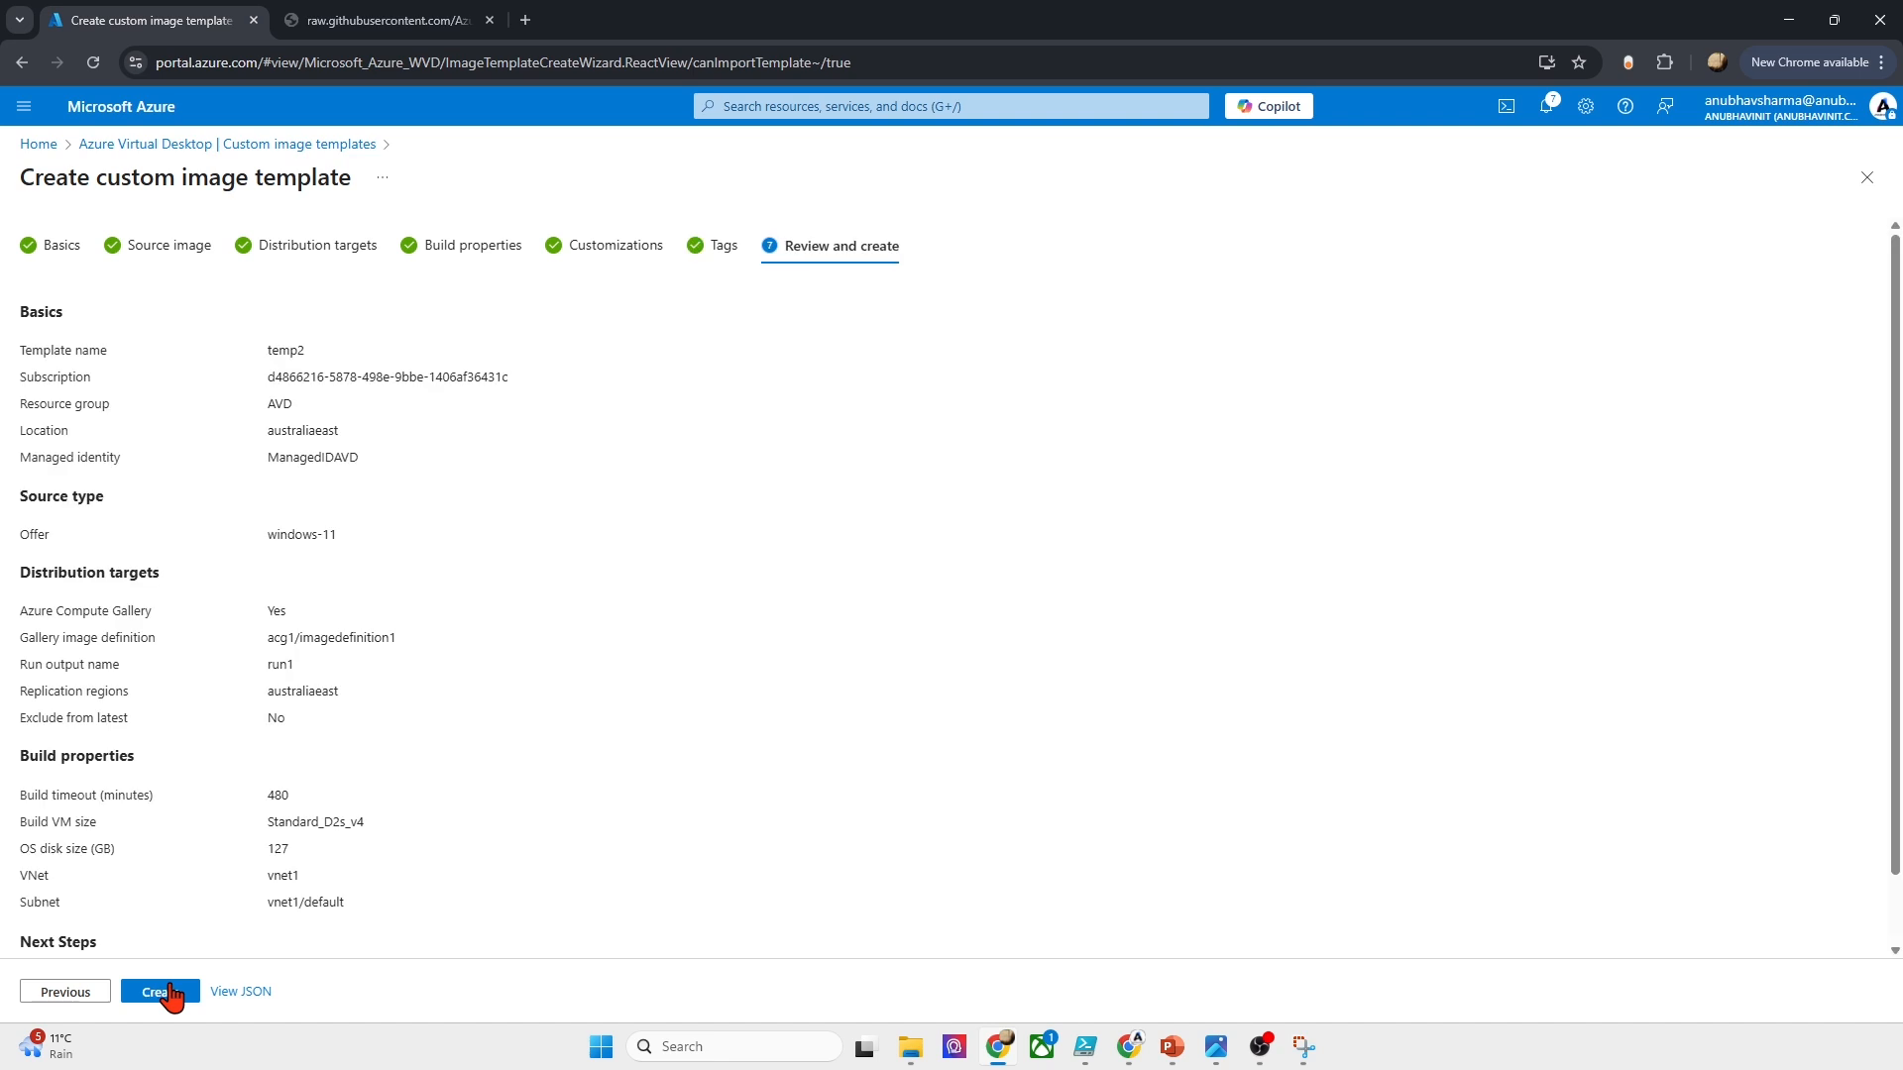
{"action": "left_click", "coordinate": [164, 992]}
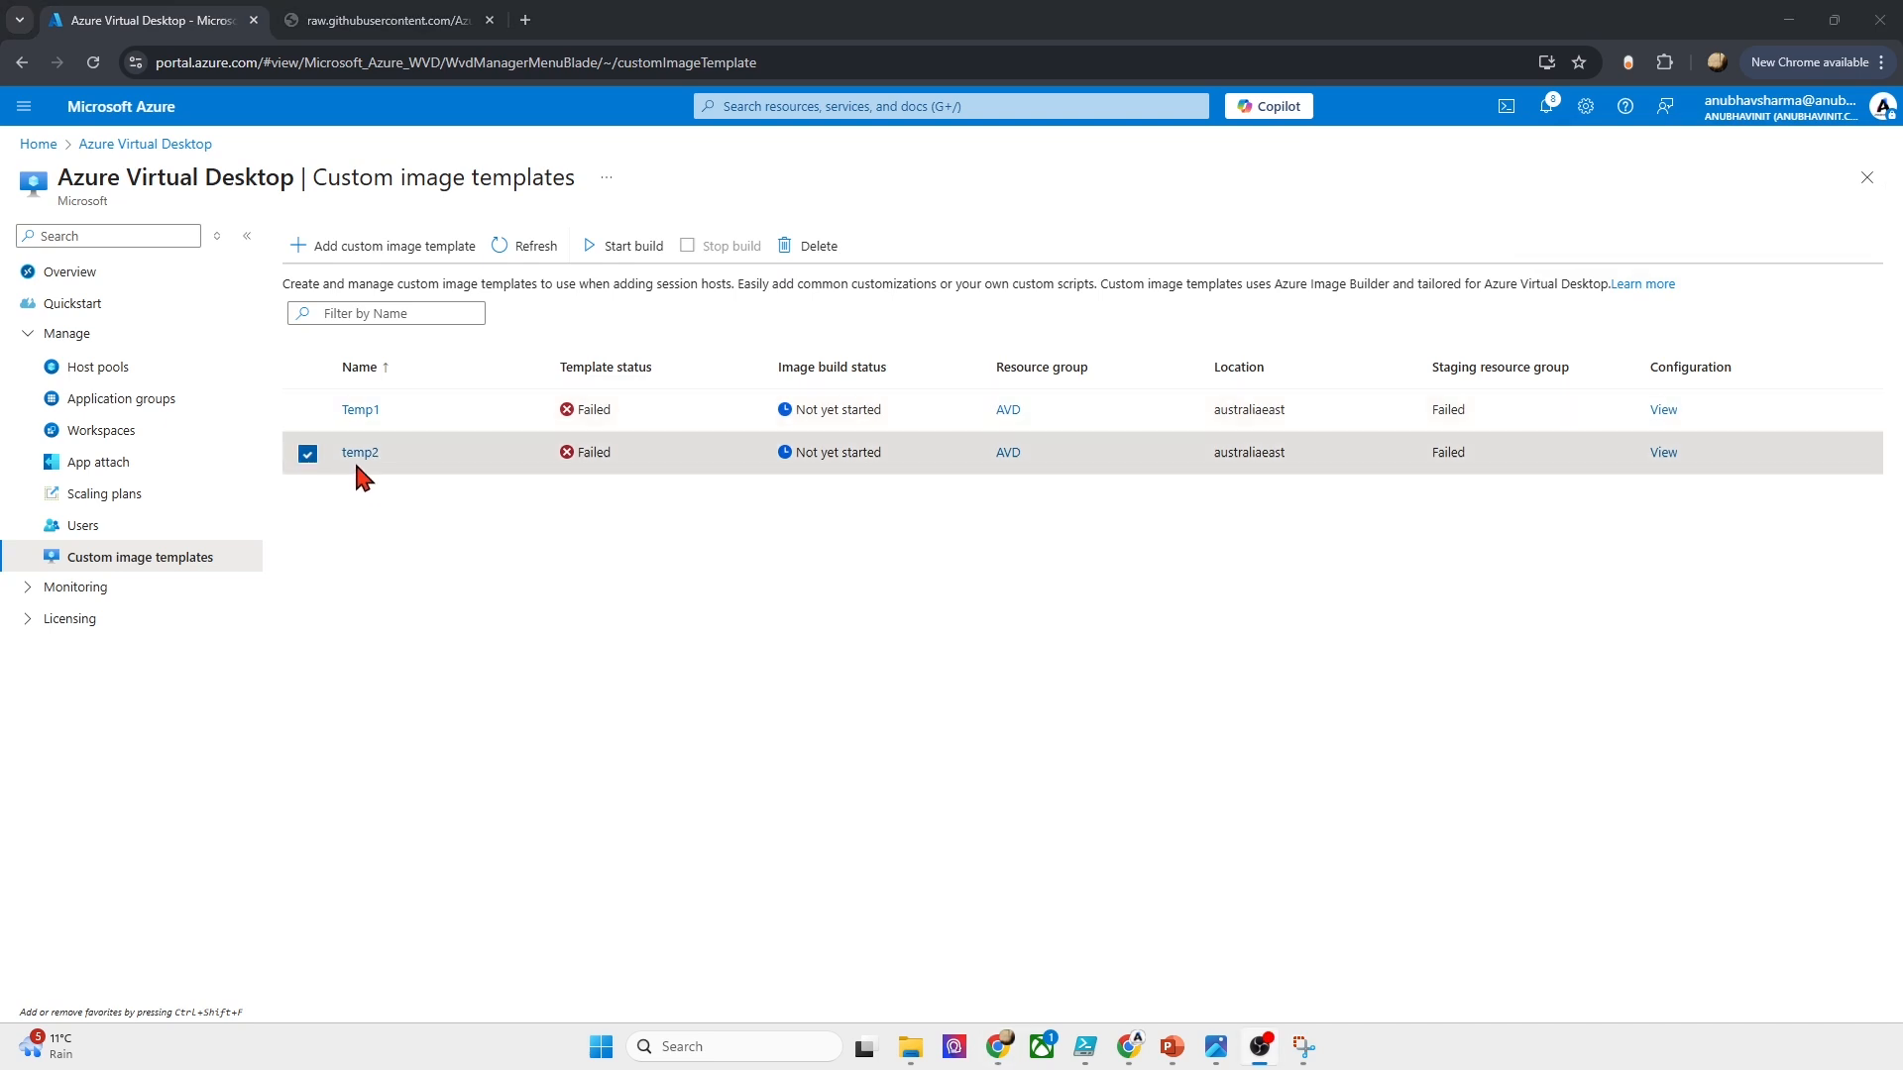
Step: Open the temp2 image template, read the error on its overview and return to the custom image templates list
{"action": "left_click", "coordinate": [357, 454]}
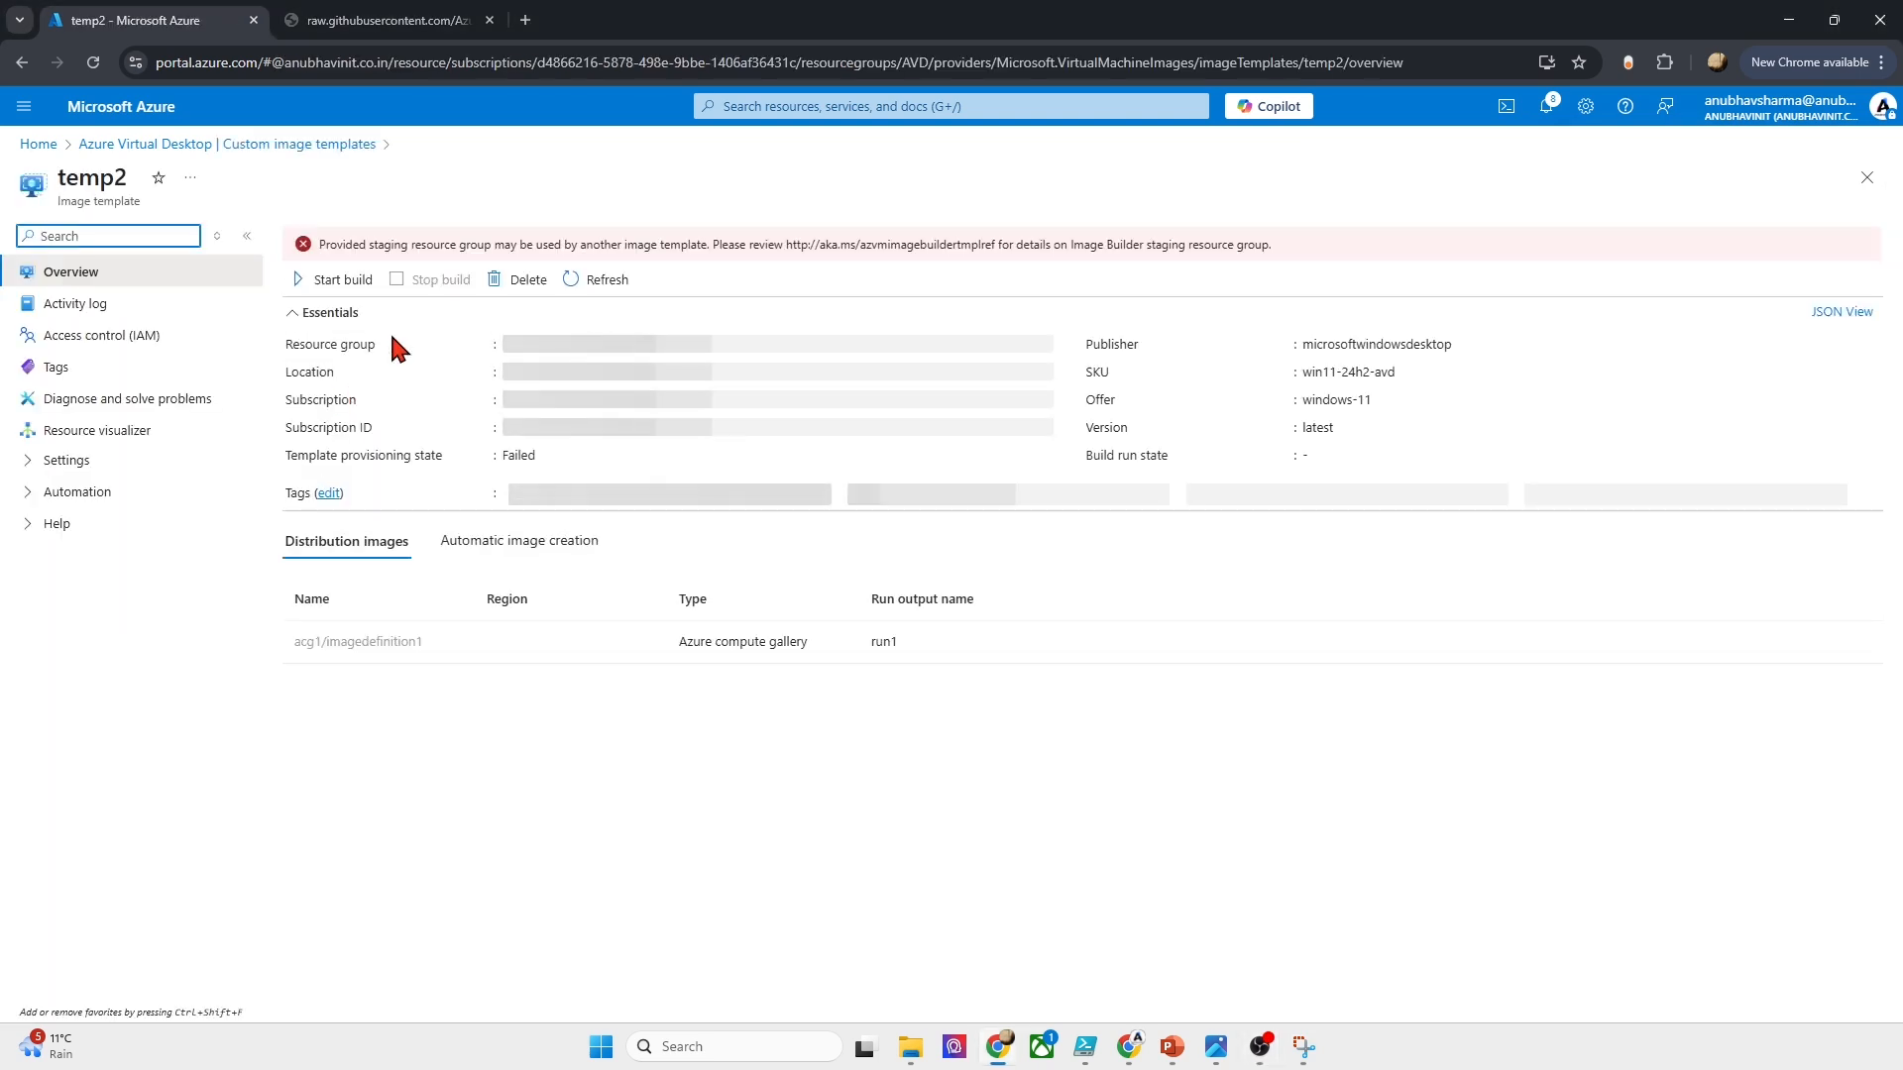
{"action": "left_click_drag", "start_coordinate": [407, 246], "coordinate": [797, 246]}
{"action": "left_click", "coordinate": [773, 245]}
{"action": "left_click", "coordinate": [353, 146]}
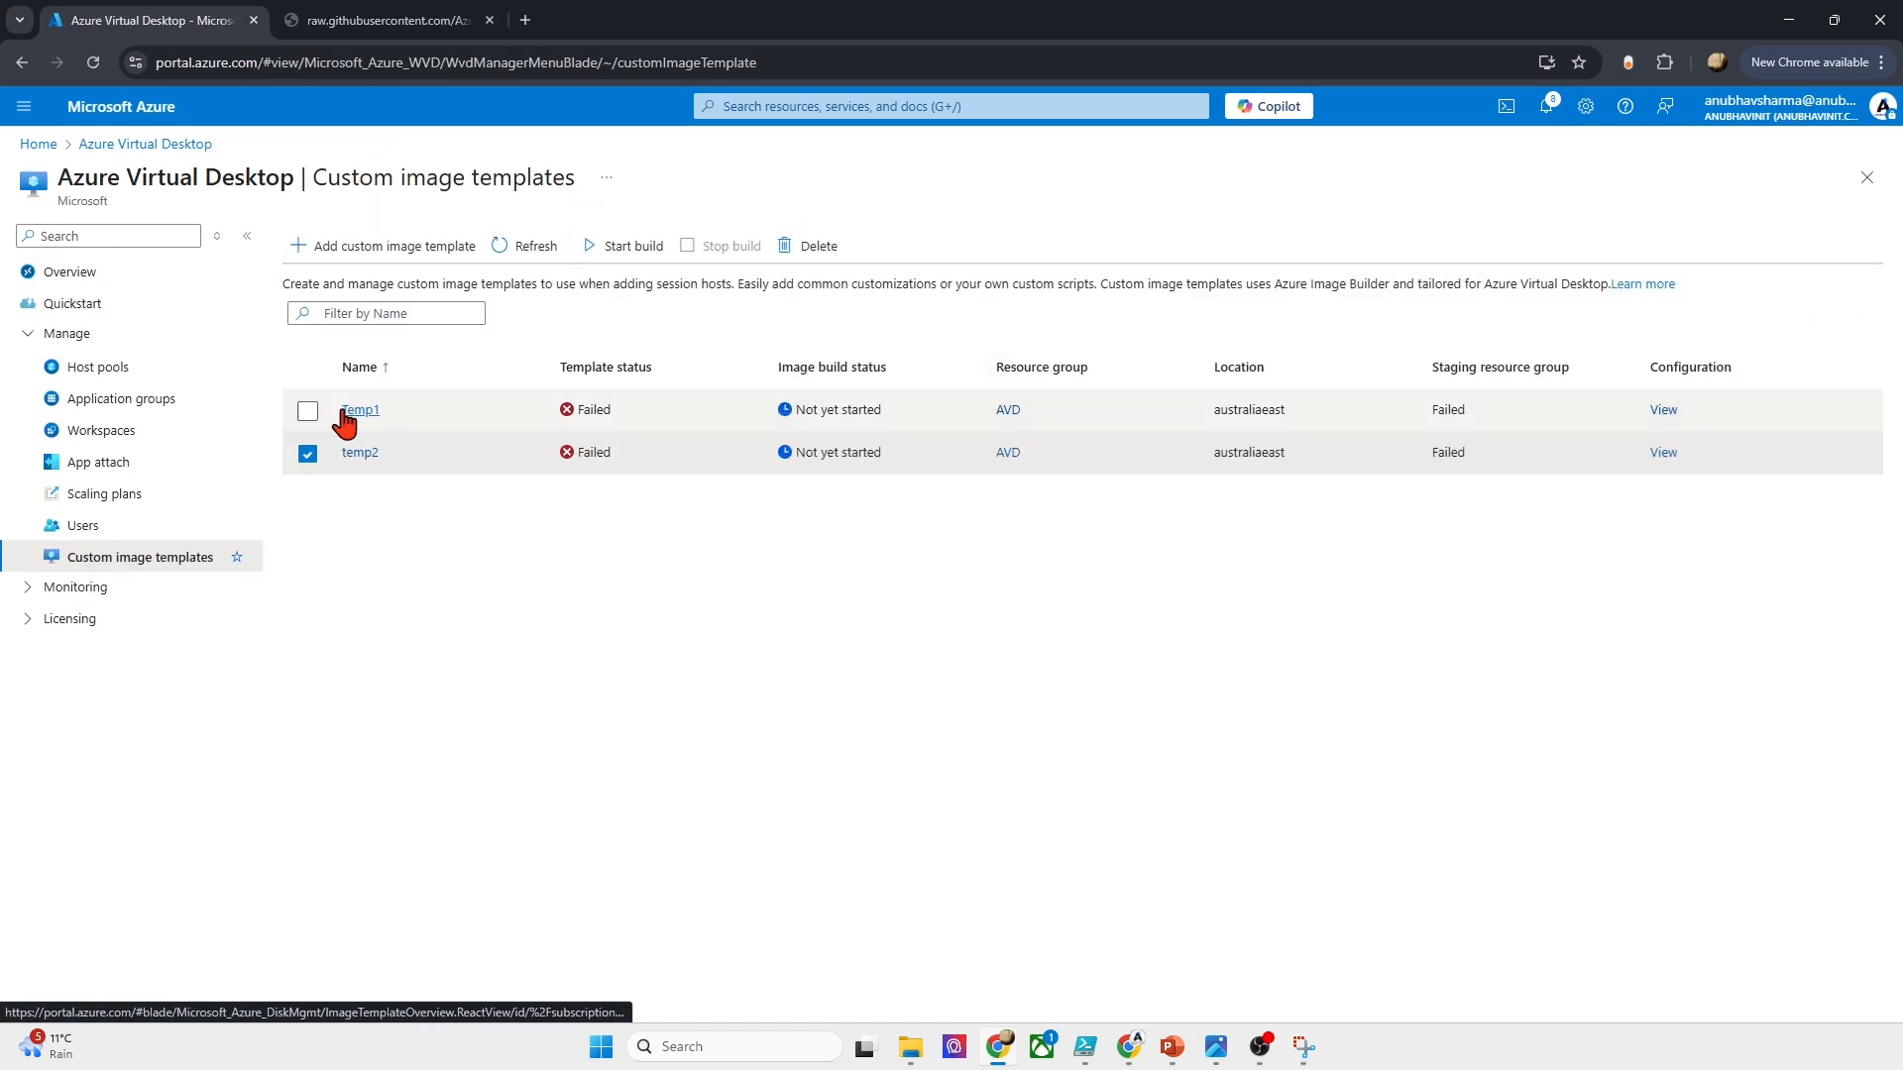
Step: Delete the Temp1 custom image template and confirm the deletion
{"action": "left_click", "coordinate": [308, 455]}
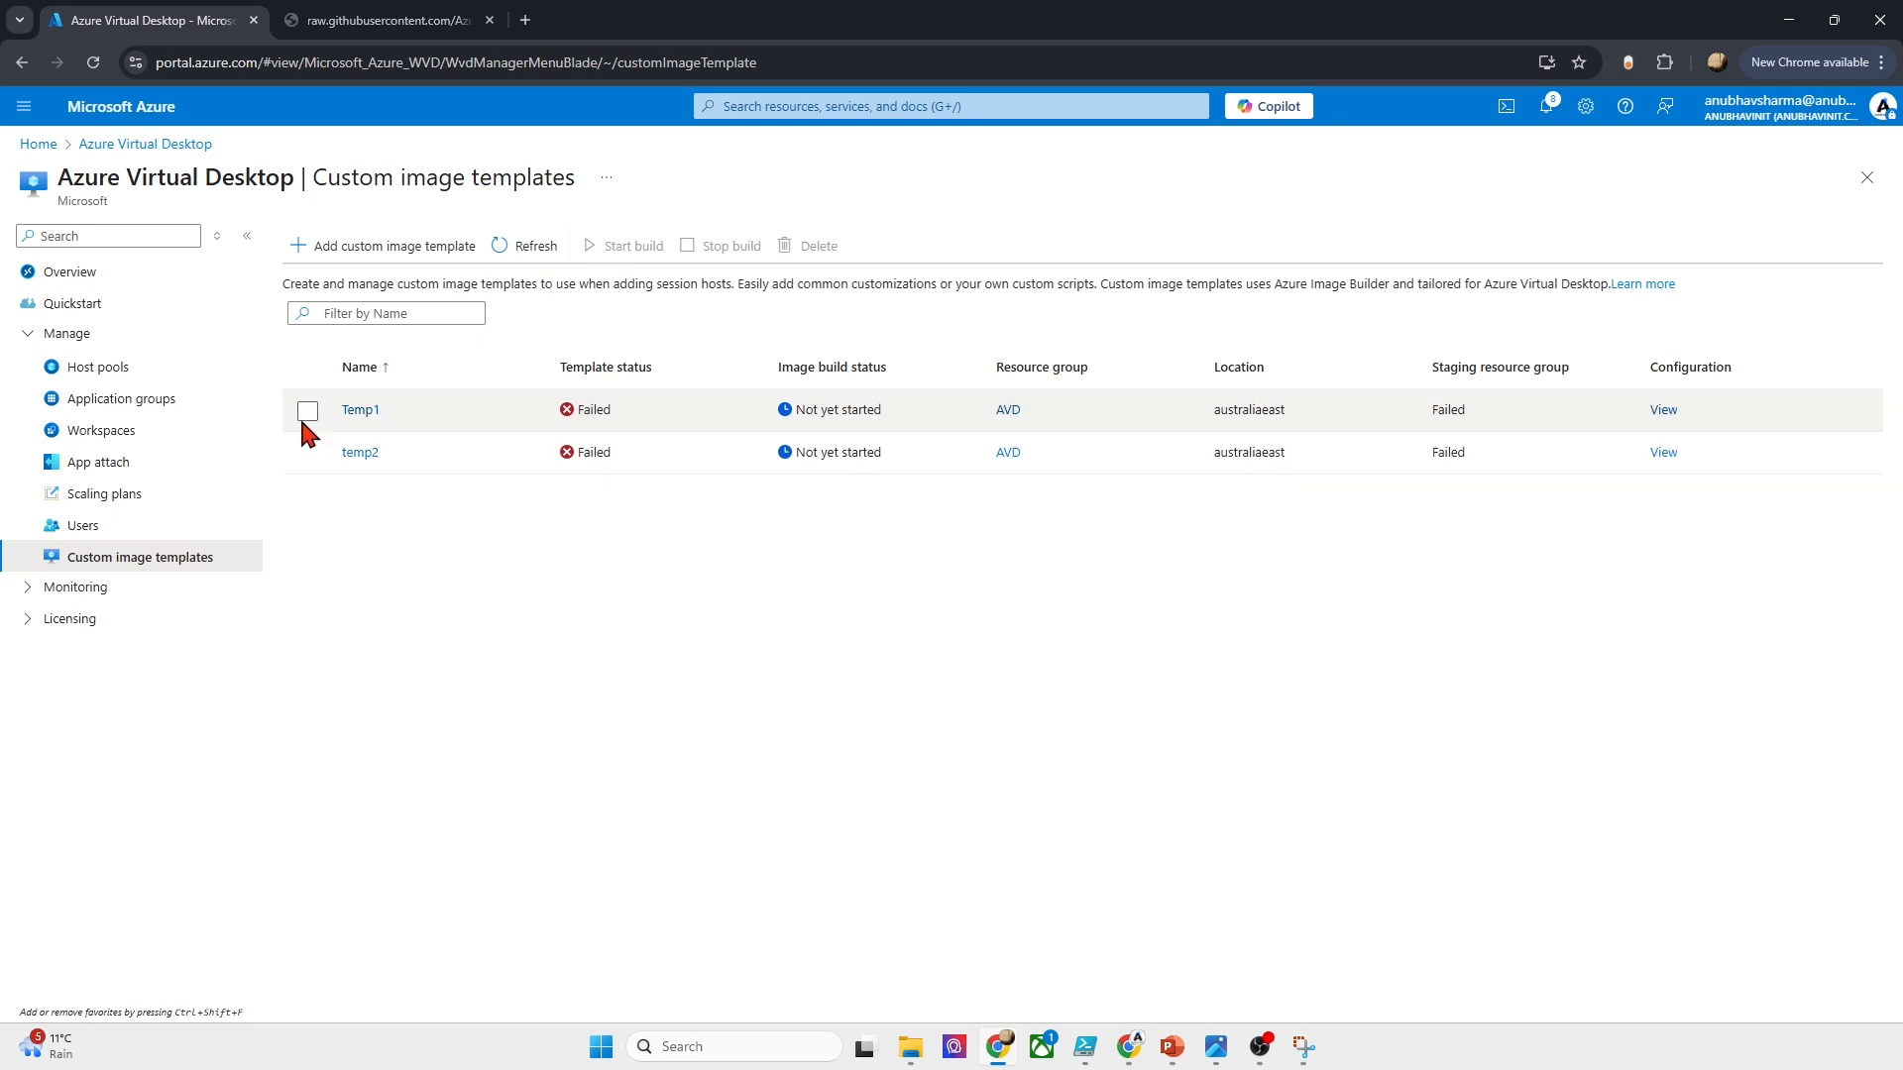
{"action": "left_click", "coordinate": [307, 410]}
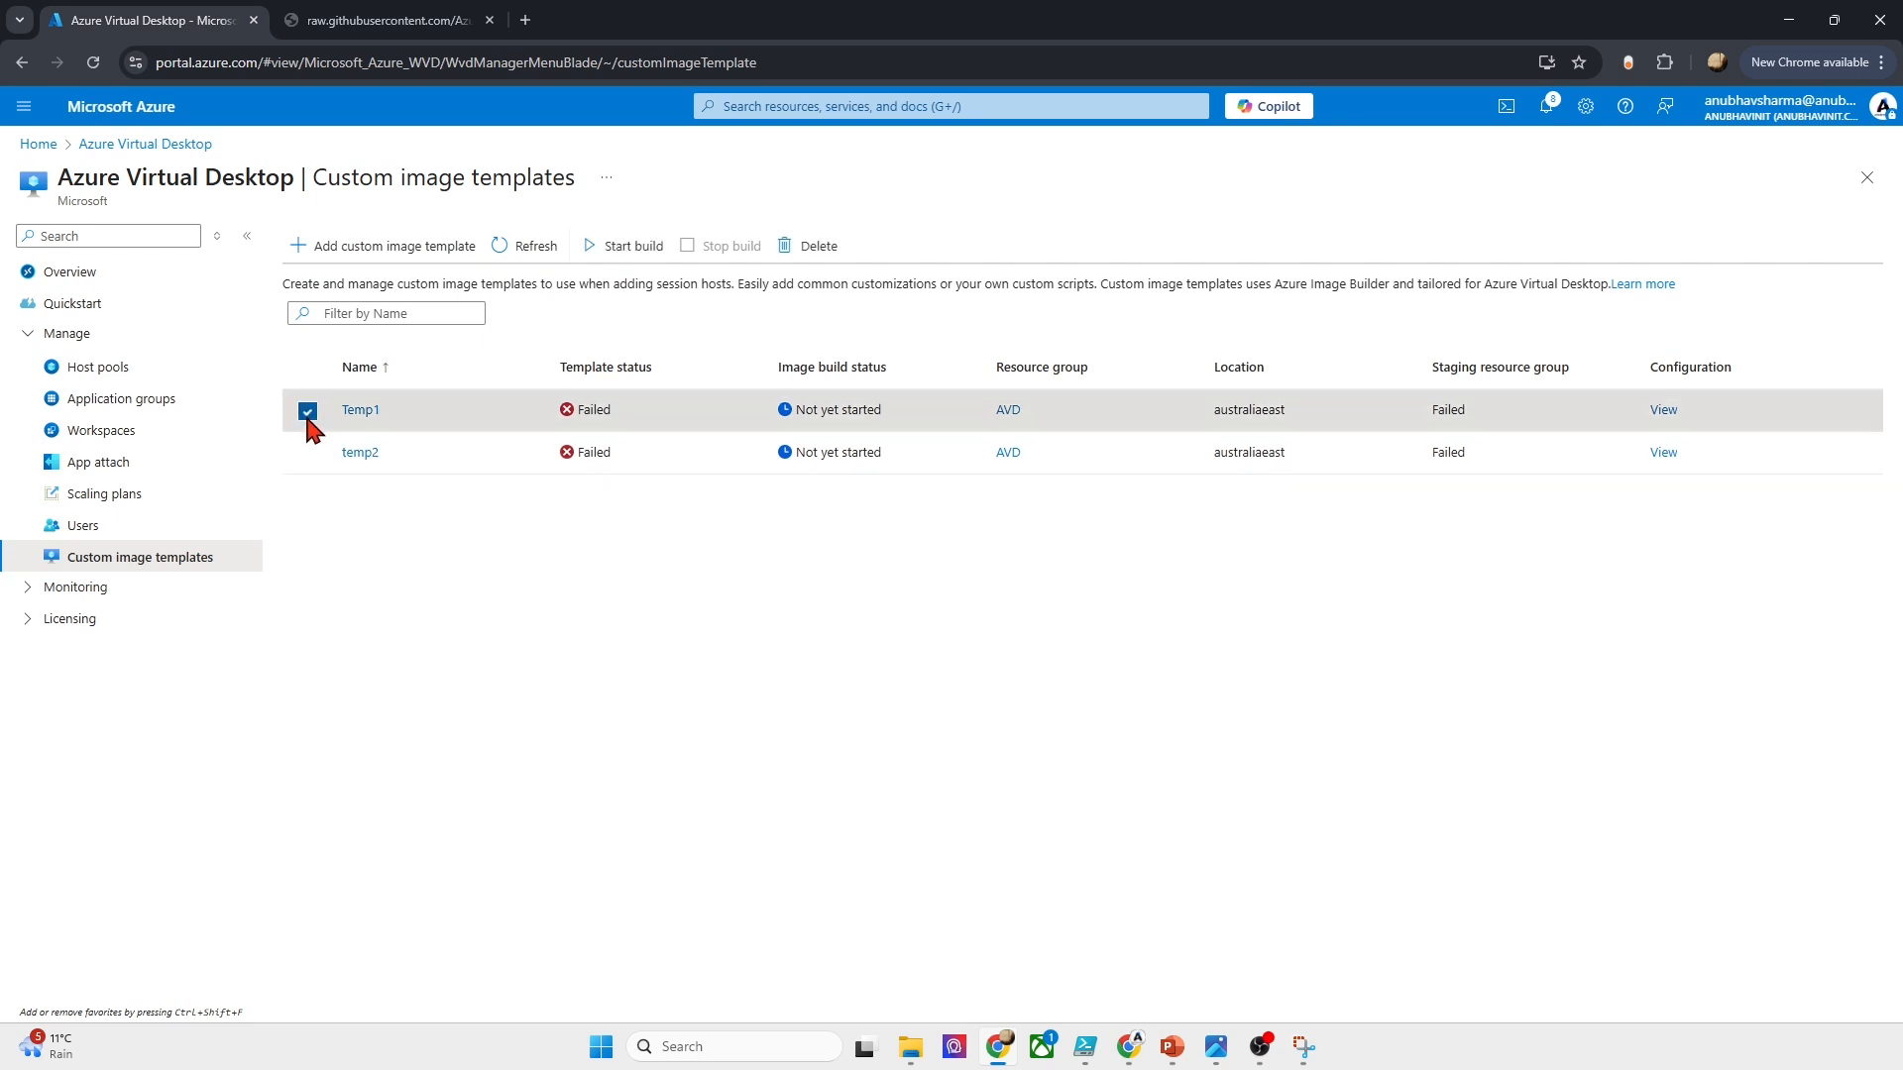
{"action": "left_click", "coordinate": [799, 247]}
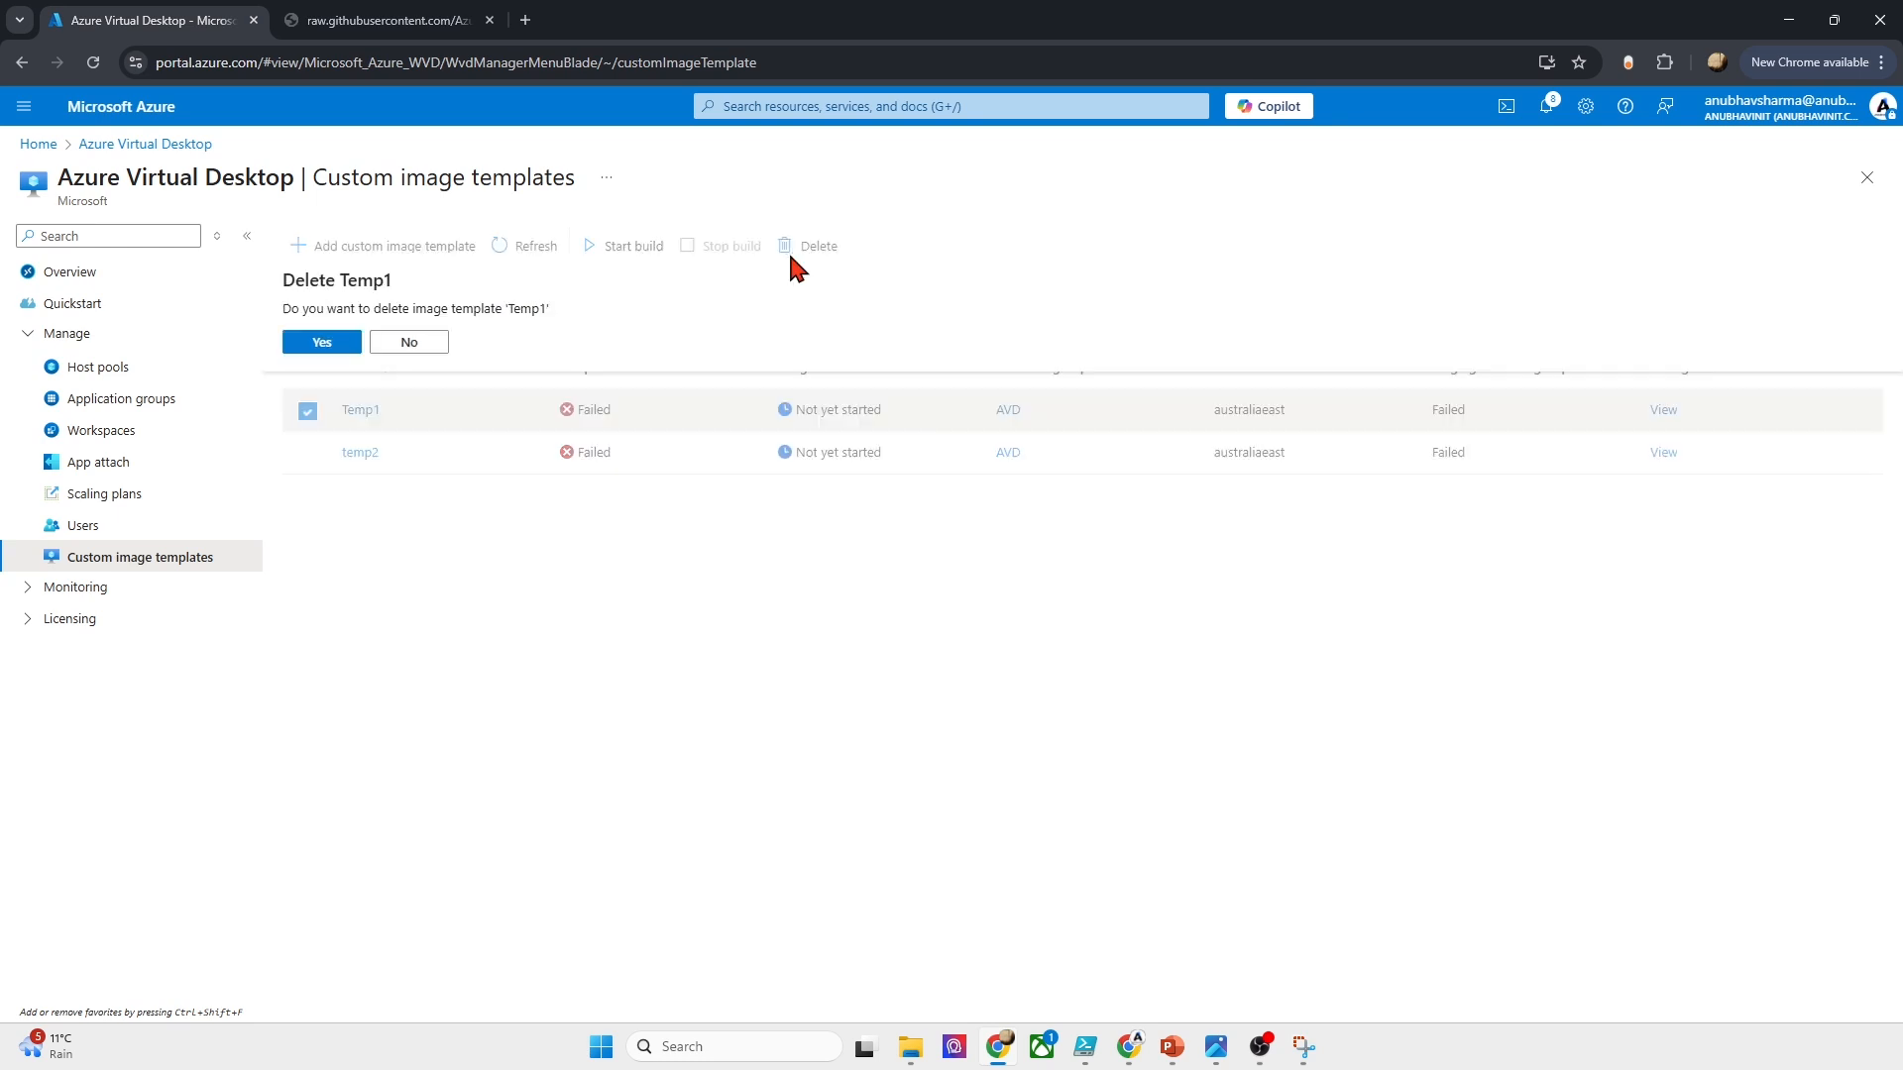
{"action": "left_click", "coordinate": [352, 347]}
Step: Start another custom image template, import the settings from temp2 and name it Temp3
{"action": "left_click", "coordinate": [392, 246]}
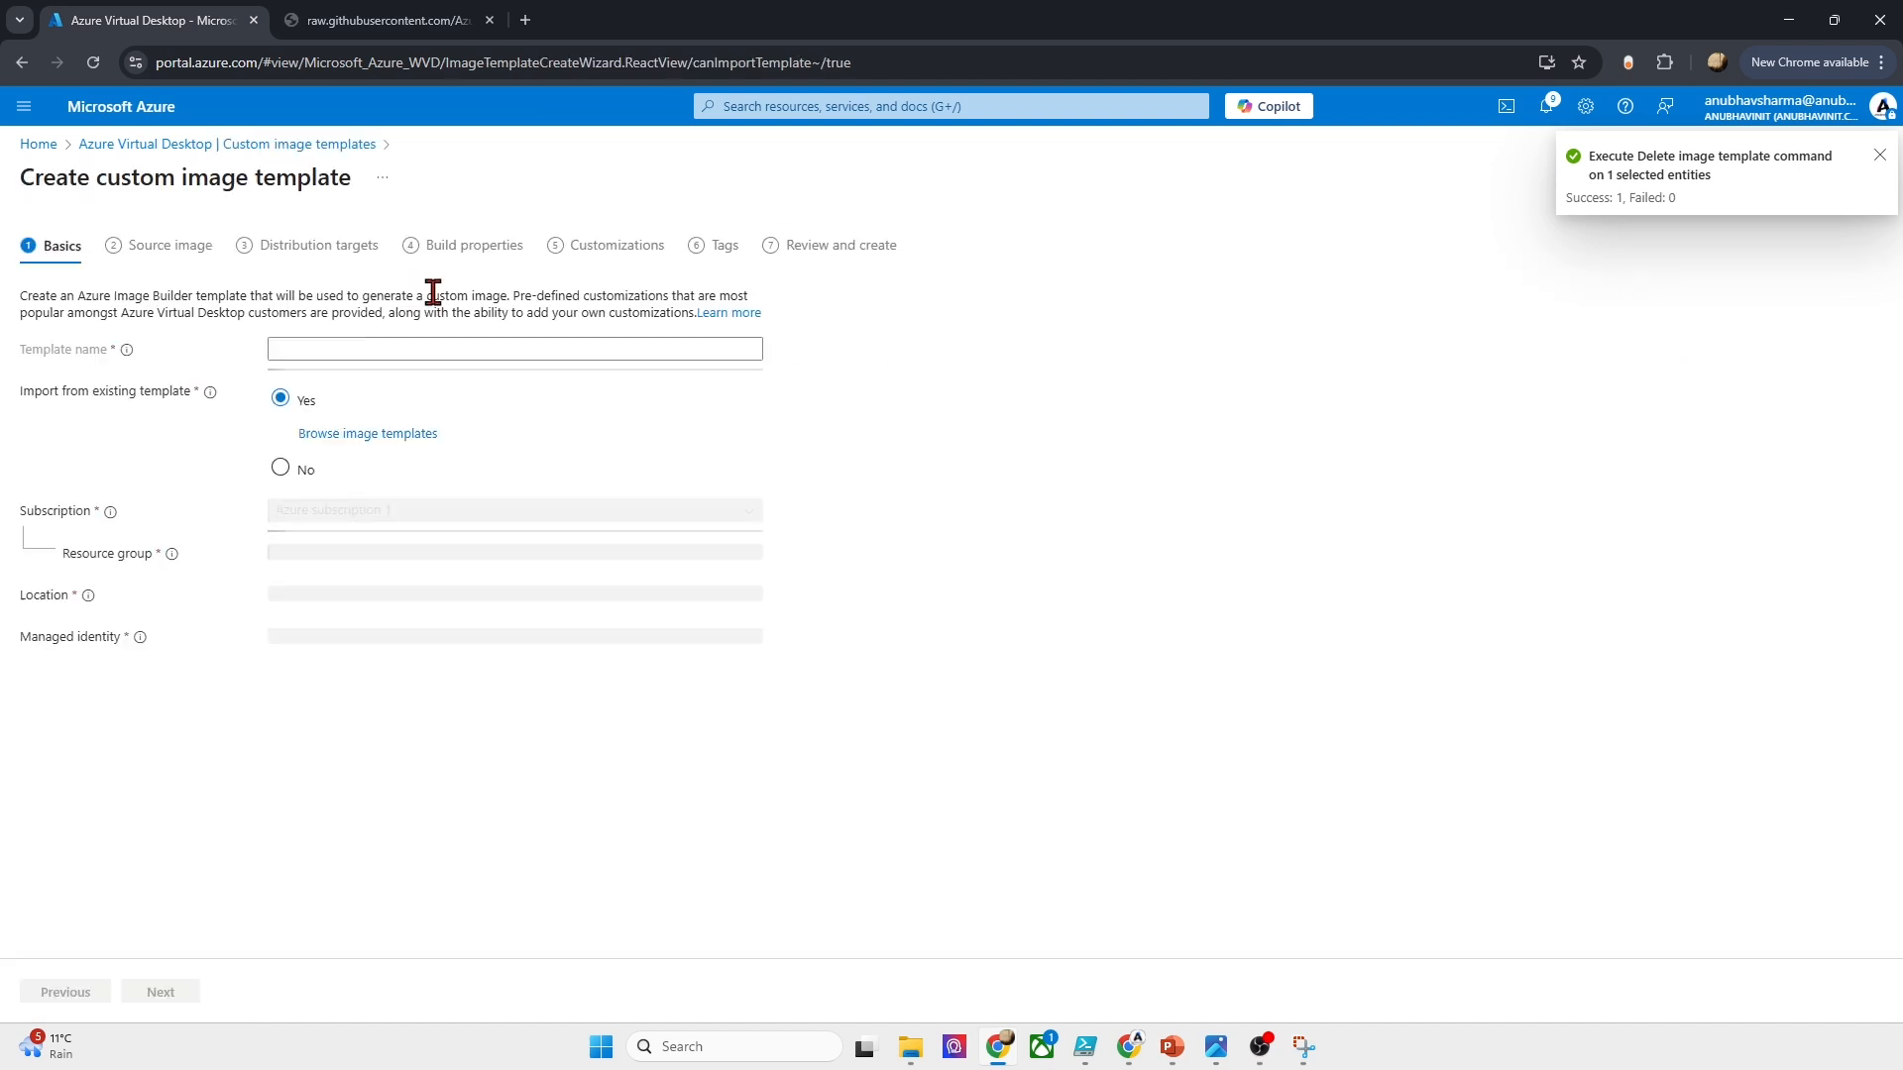
{"action": "left_click", "coordinate": [344, 451]}
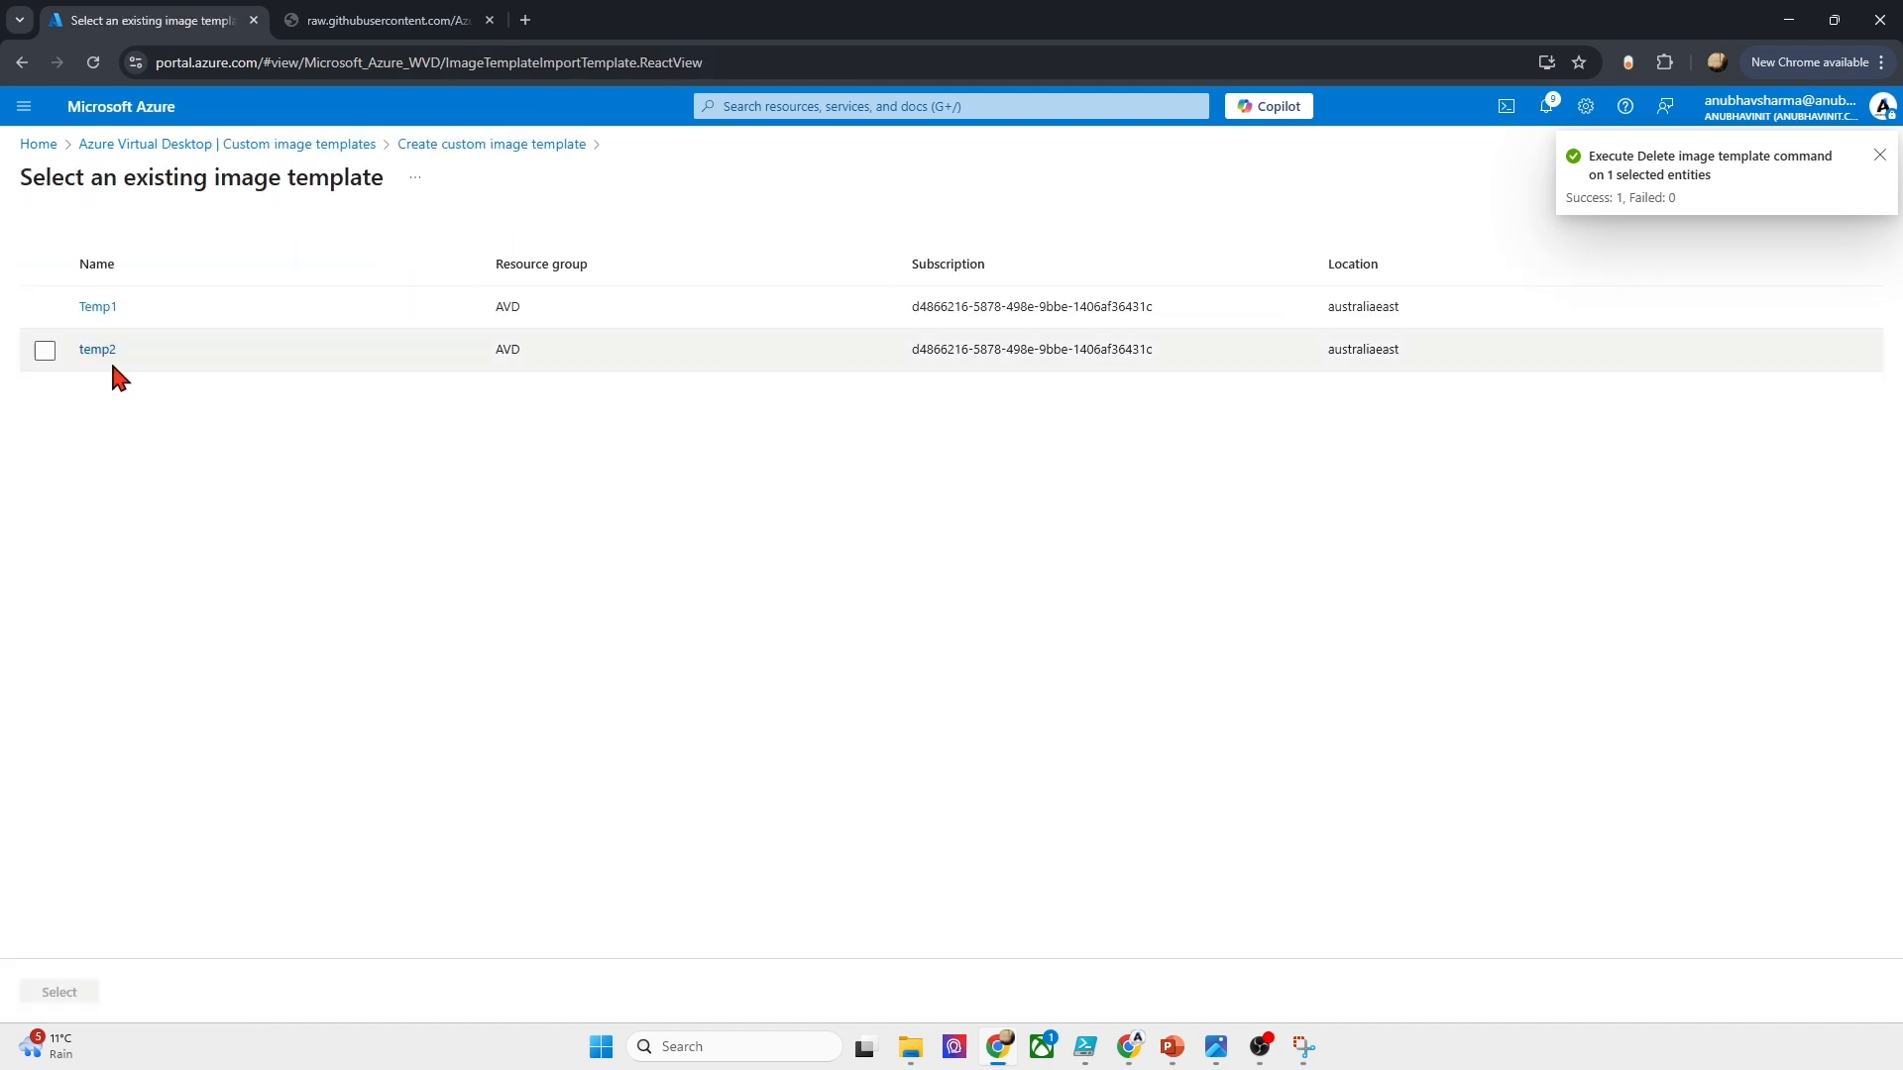
{"action": "left_click", "coordinate": [44, 350]}
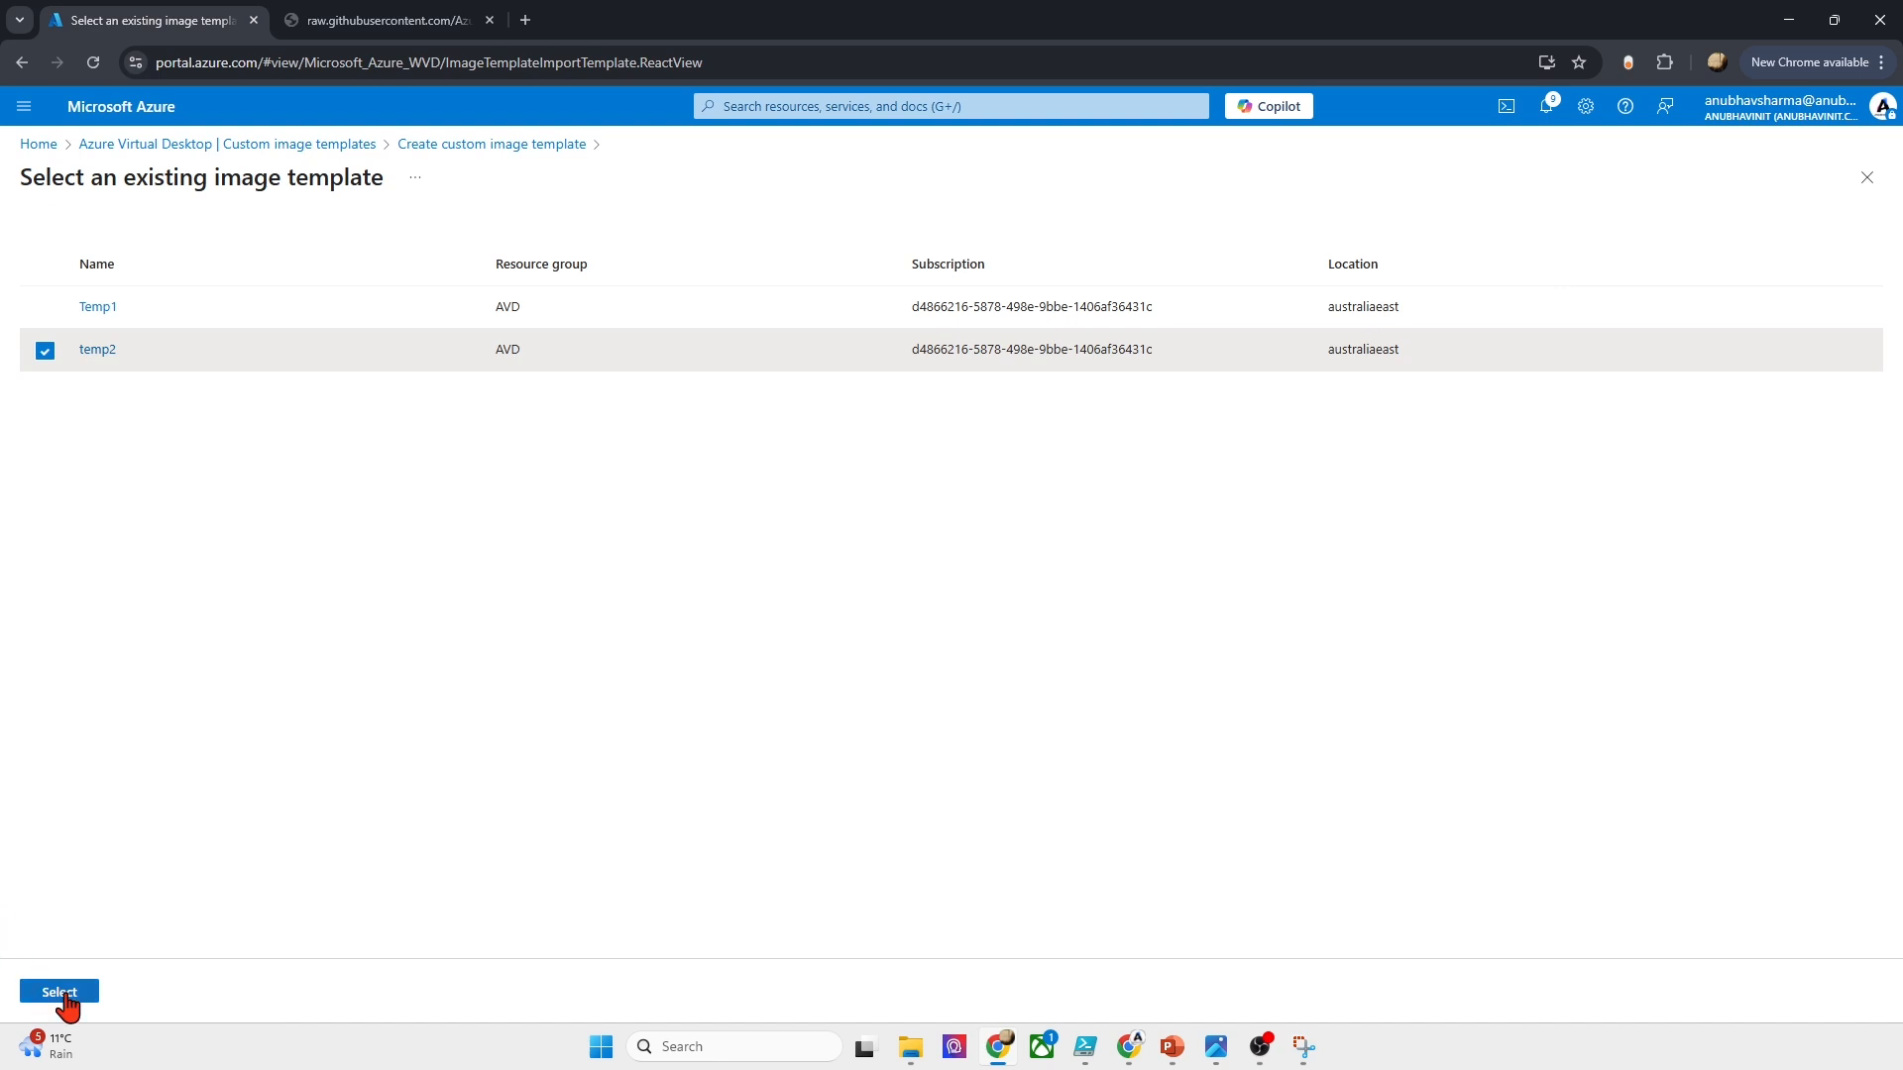
{"action": "left_click", "coordinate": [58, 992]}
{"action": "left_click", "coordinate": [334, 346]}
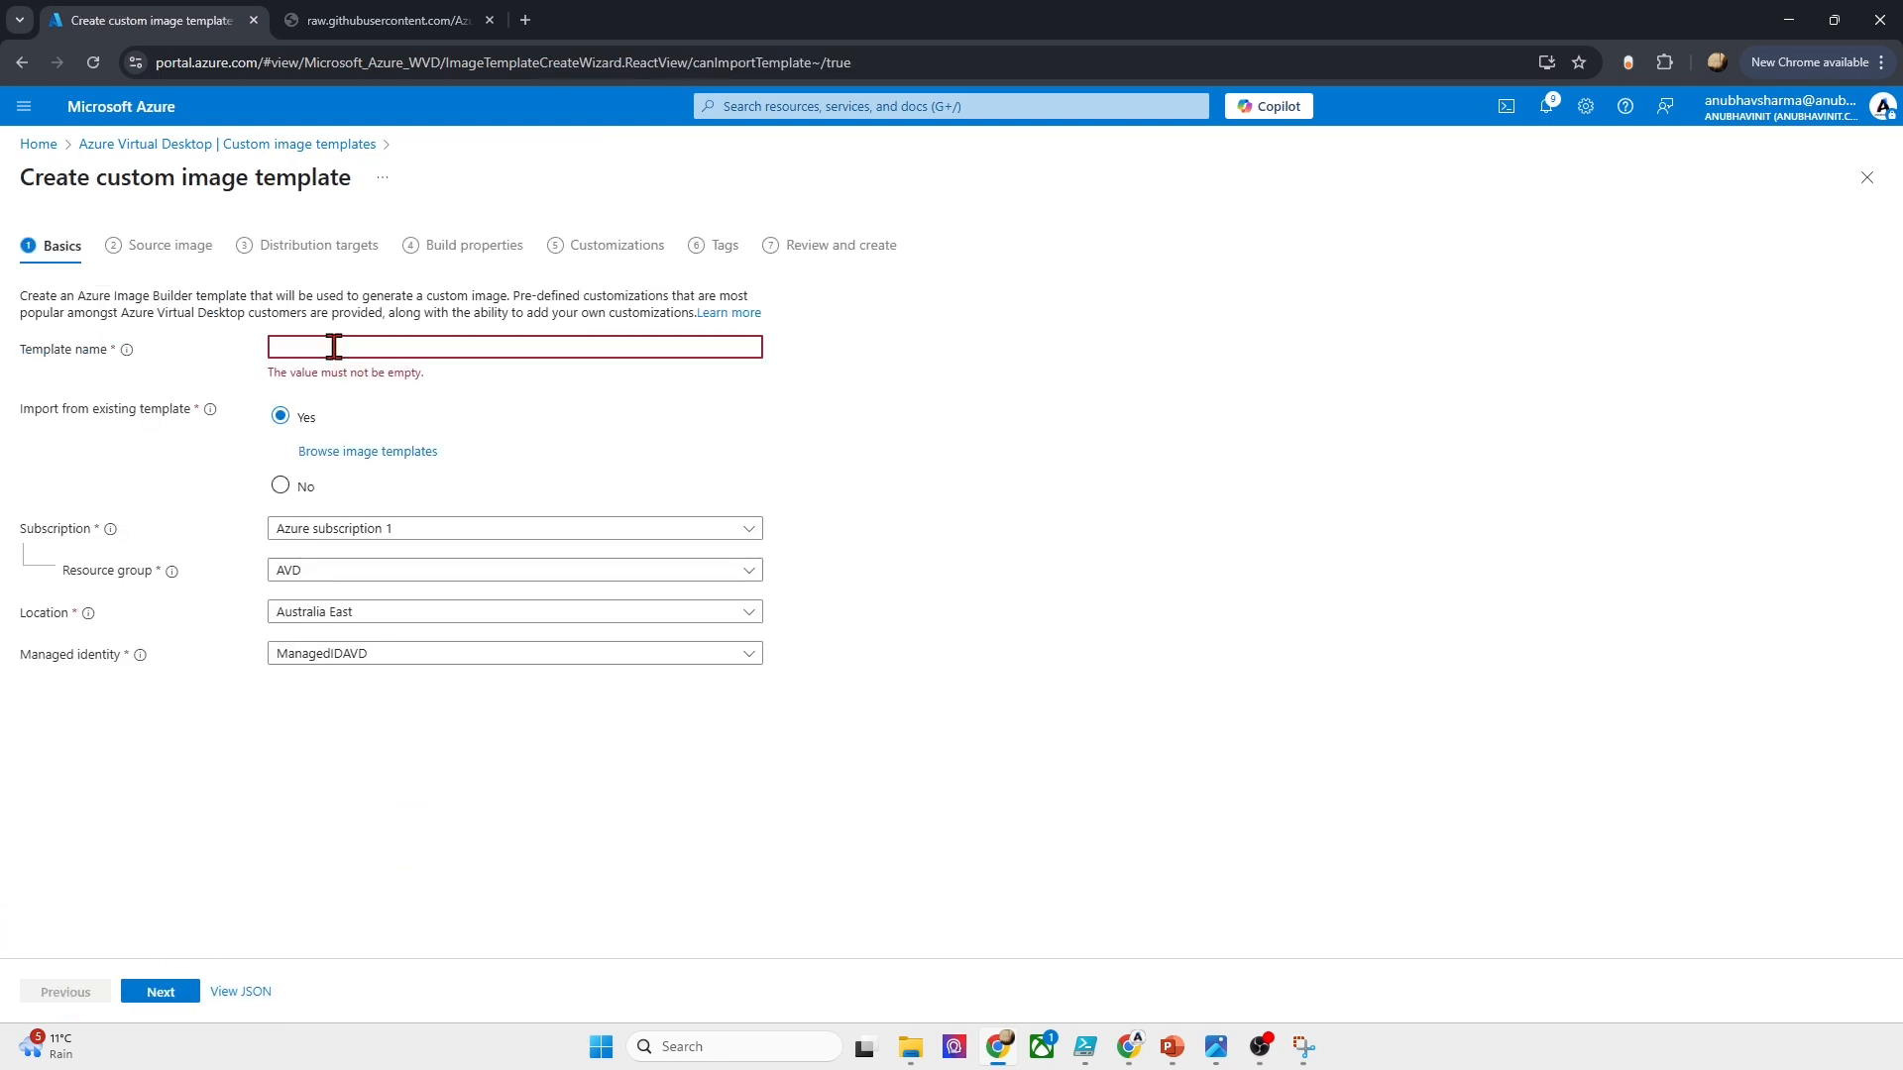
{"action": "type", "text": "Temp3"}
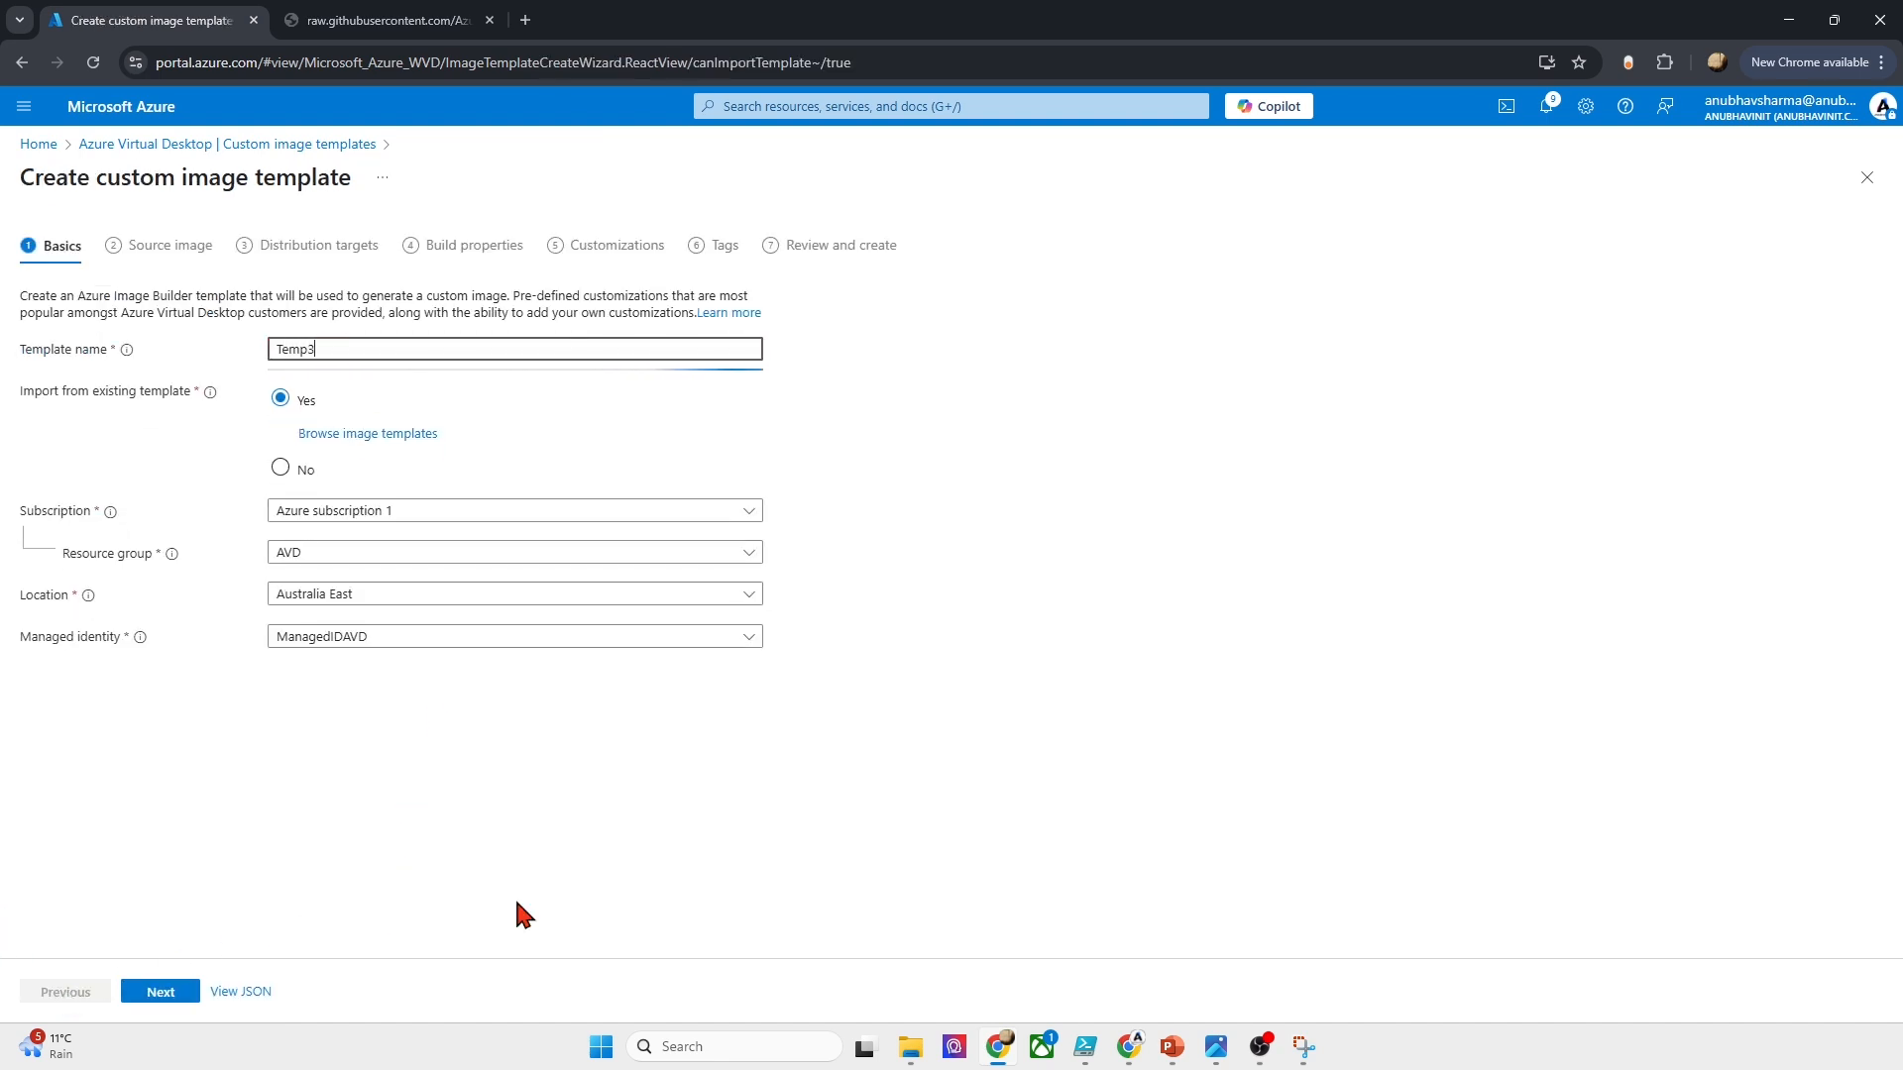
{"action": "left_click", "coordinate": [503, 822]}
Step: Keep Temp3's imported source image and distribution targets, and set the staging group to staging2 in the build properties
{"action": "left_click", "coordinate": [147, 993]}
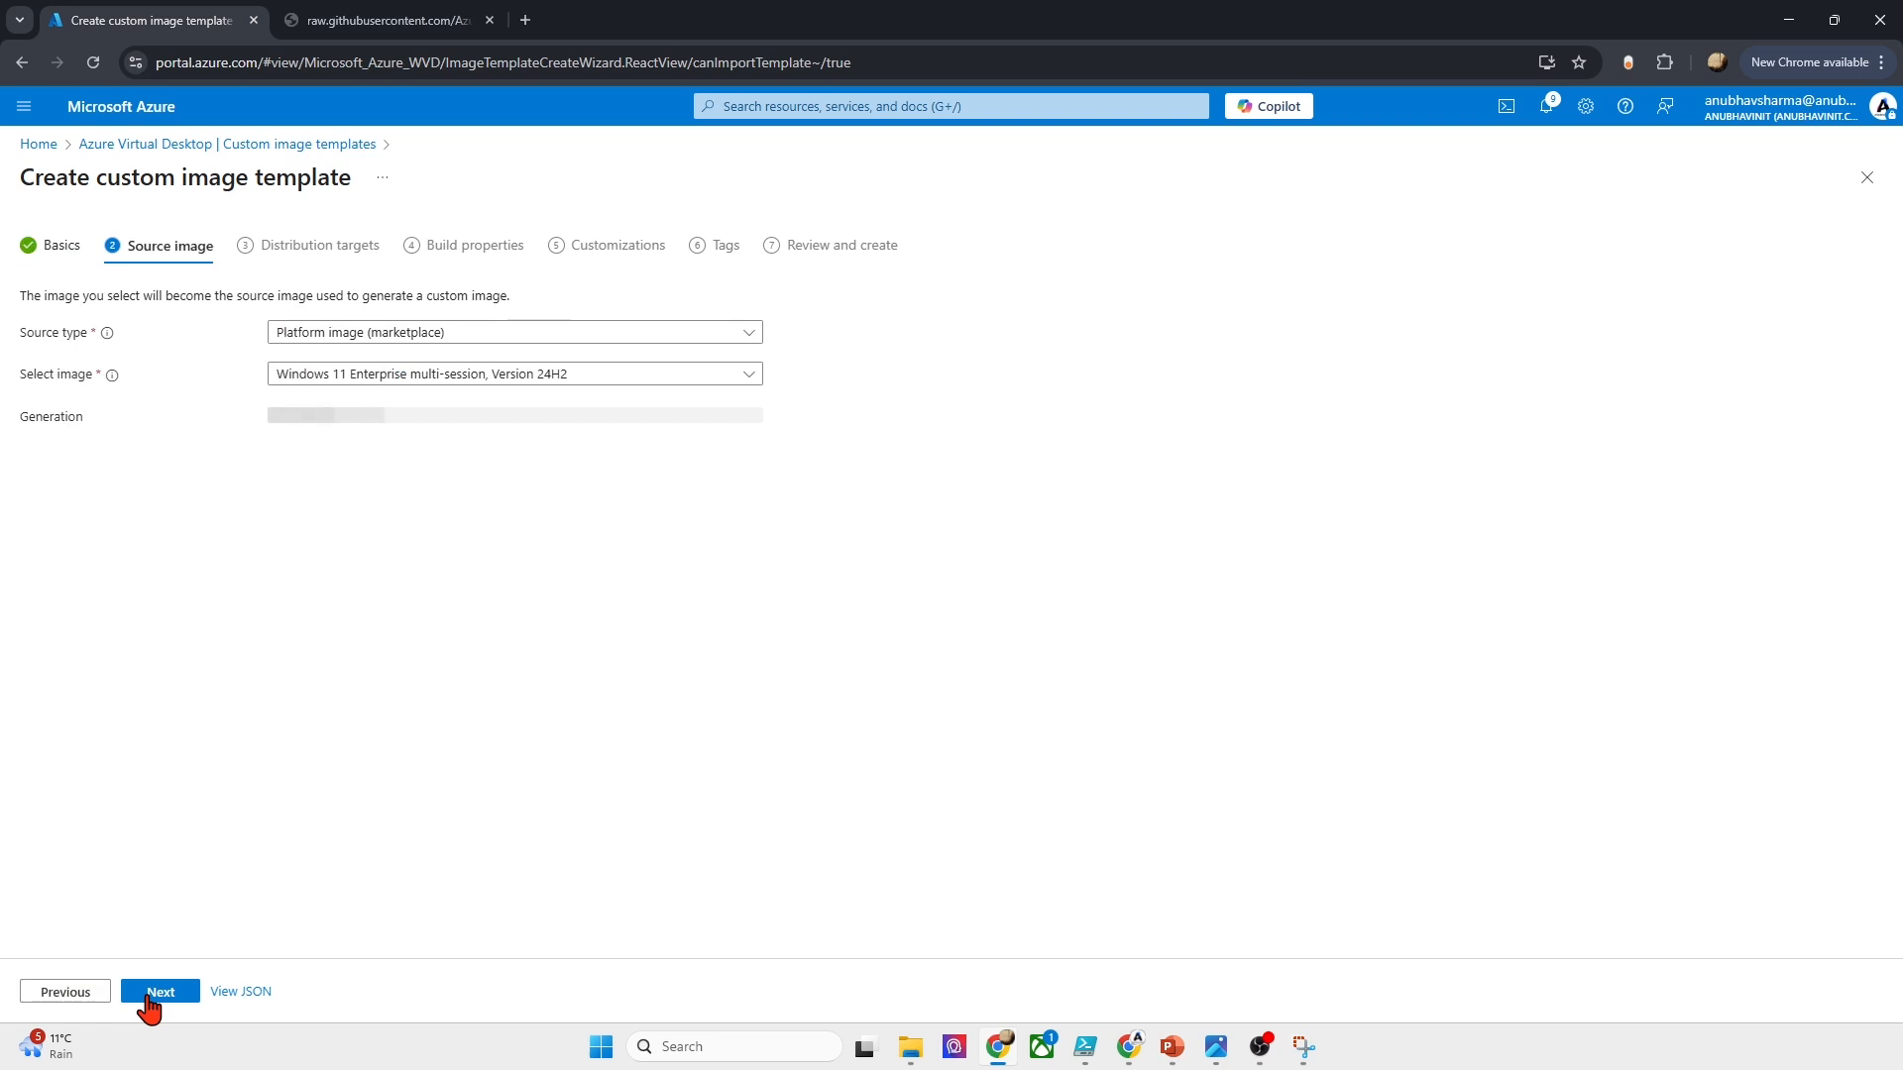
{"action": "left_click", "coordinate": [149, 995]}
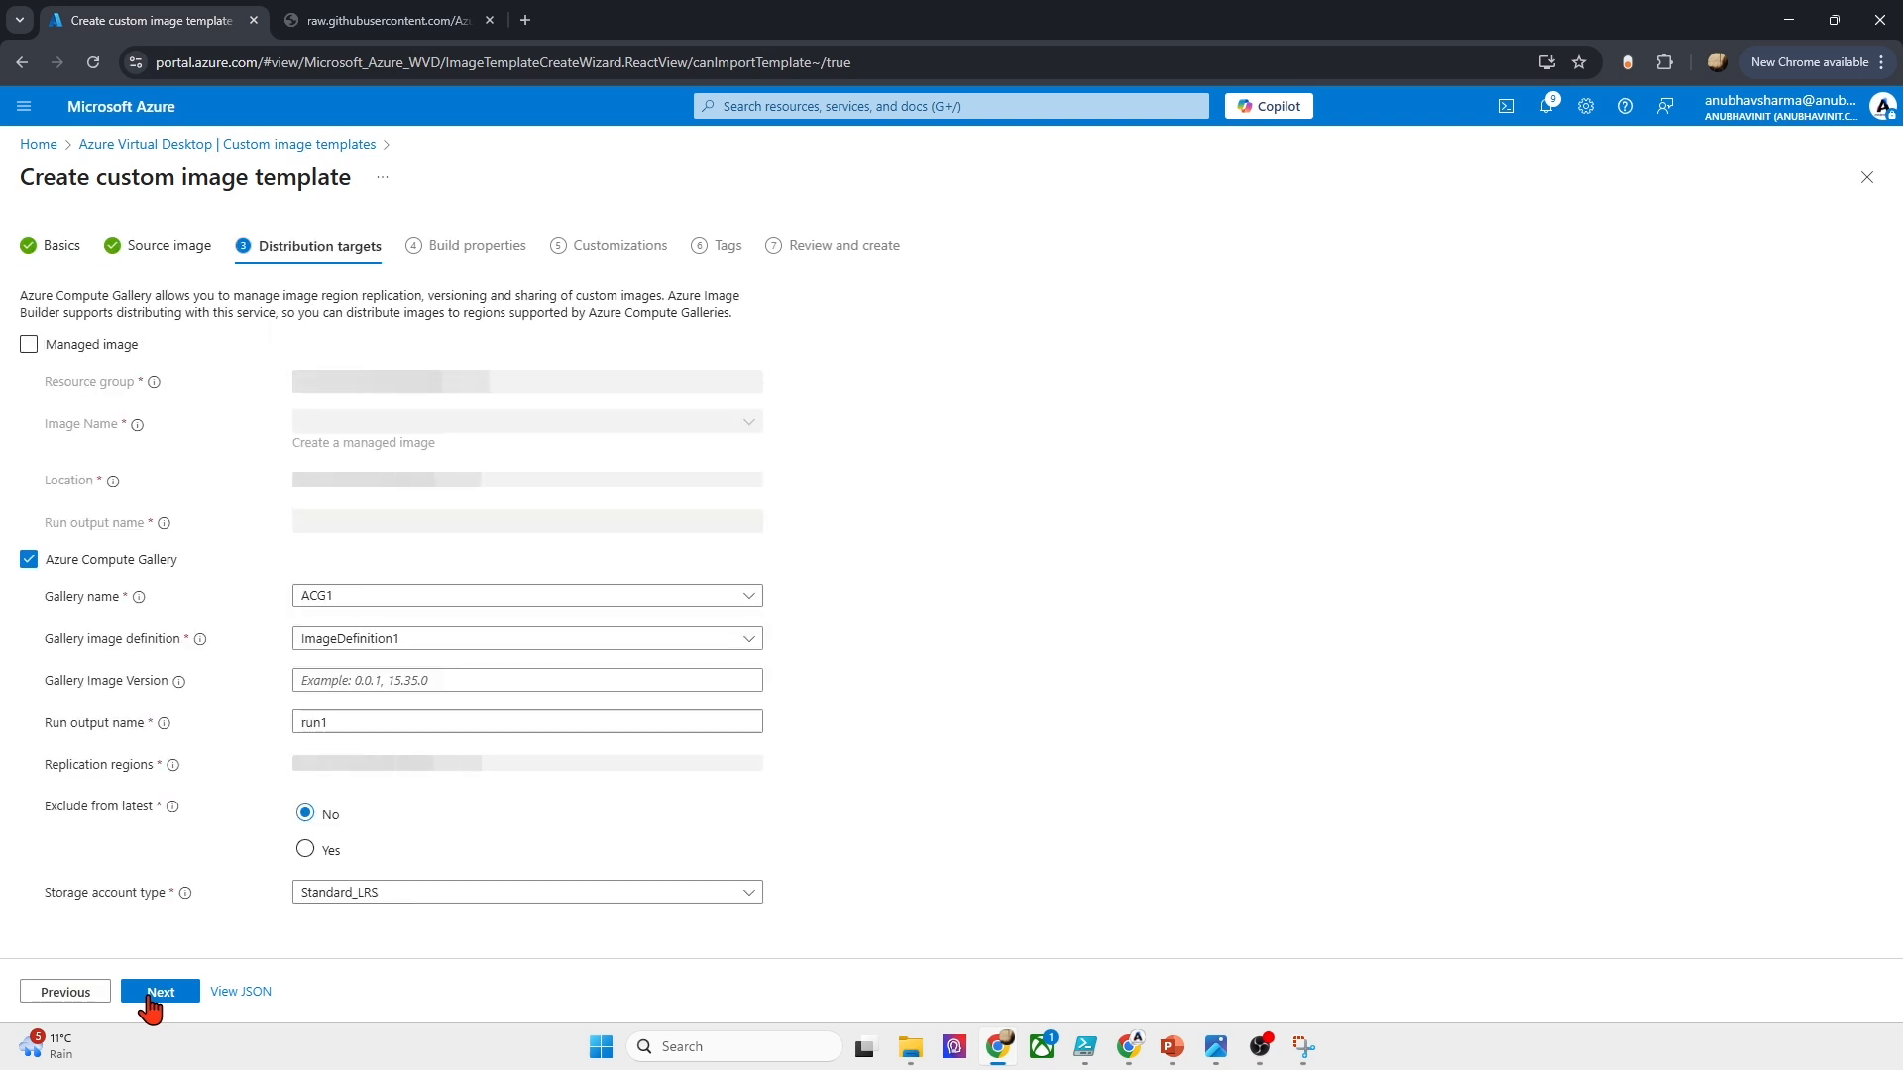
{"action": "left_click", "coordinate": [151, 994]}
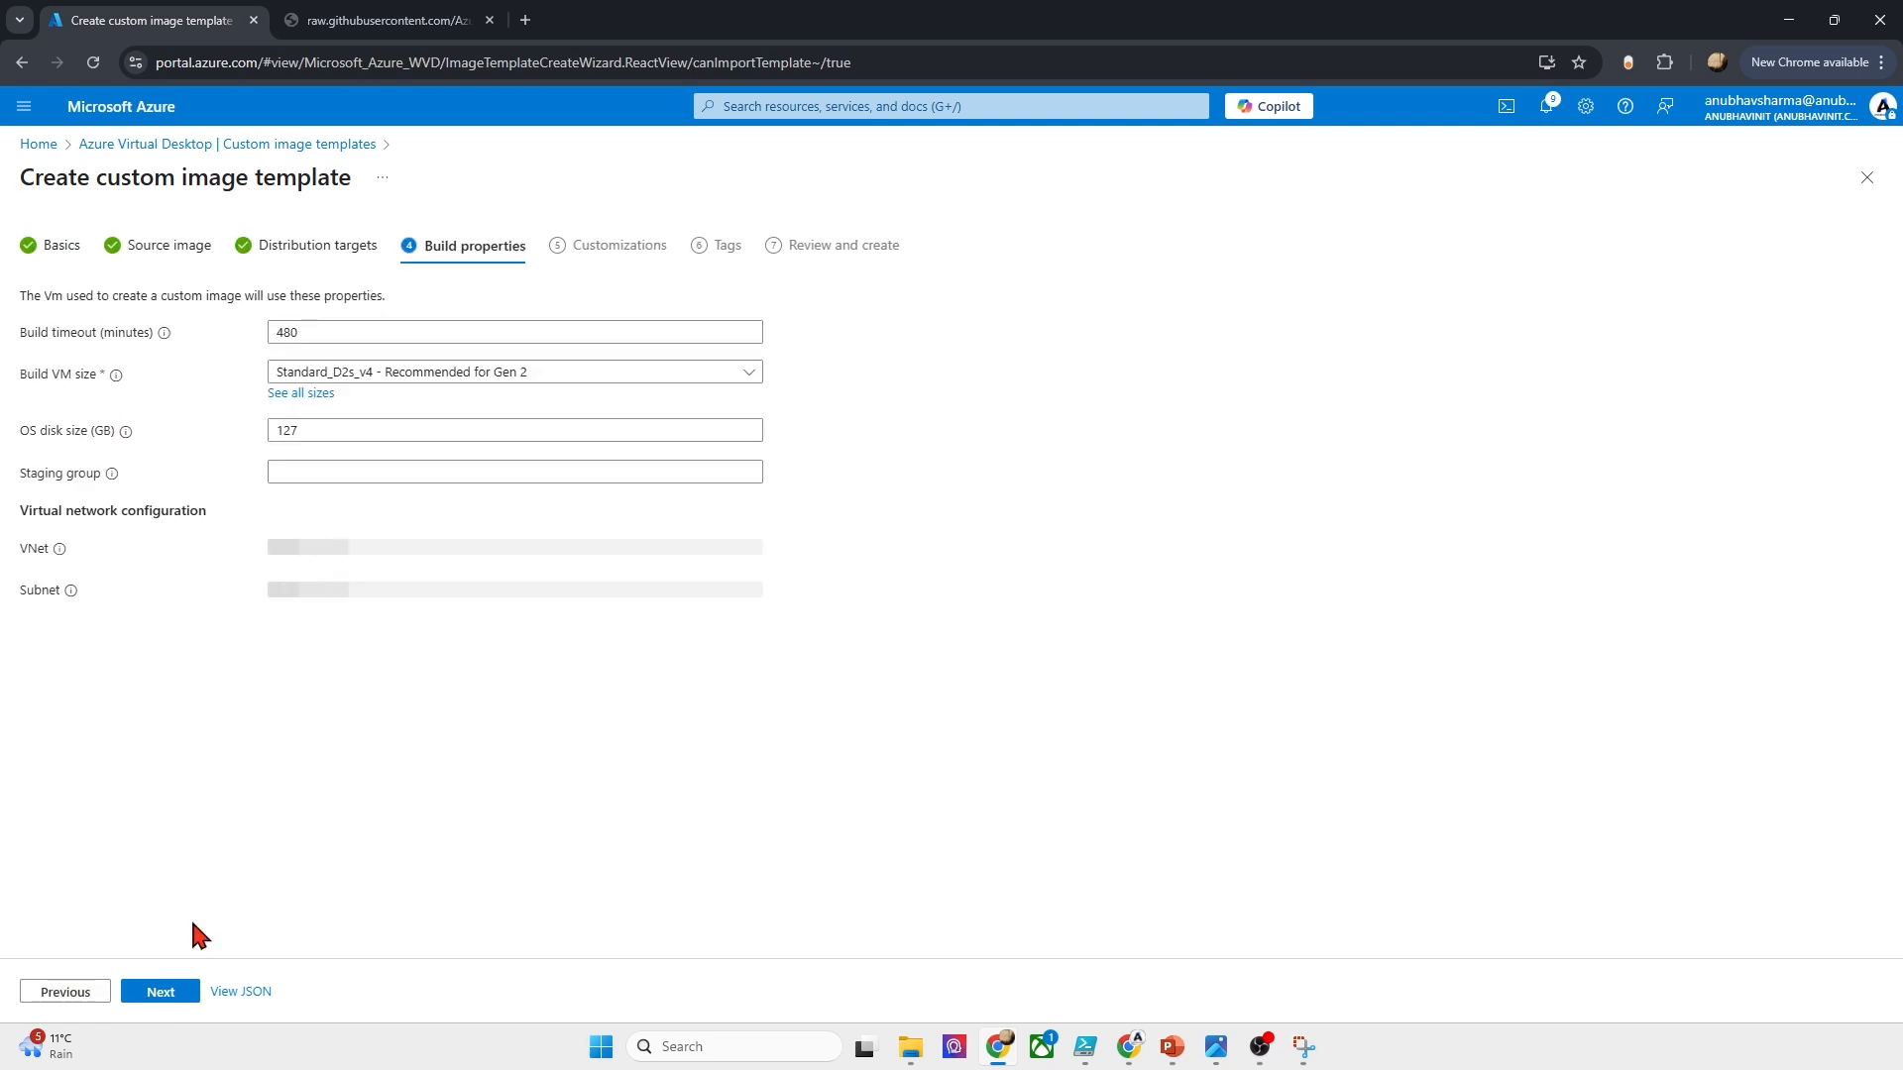
{"action": "left_click", "coordinate": [356, 473]}
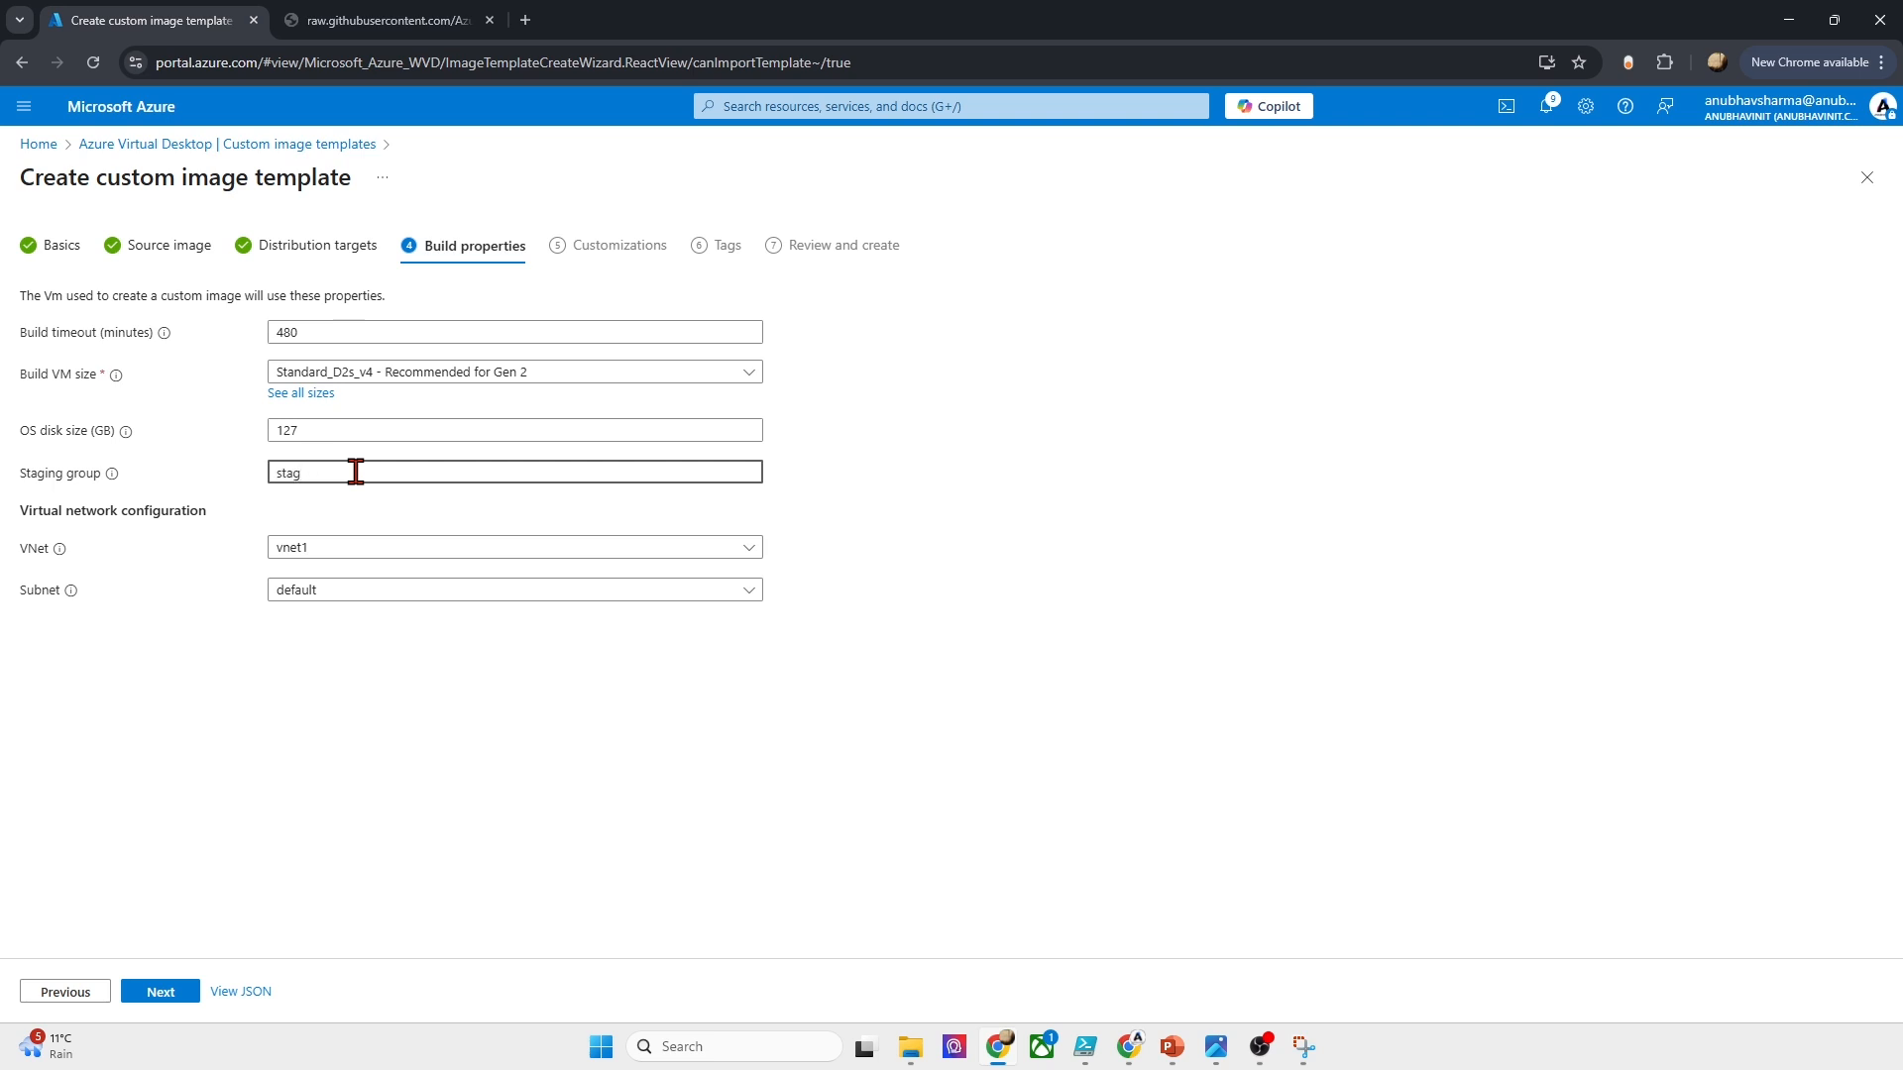
{"action": "type", "text": "staging1"}
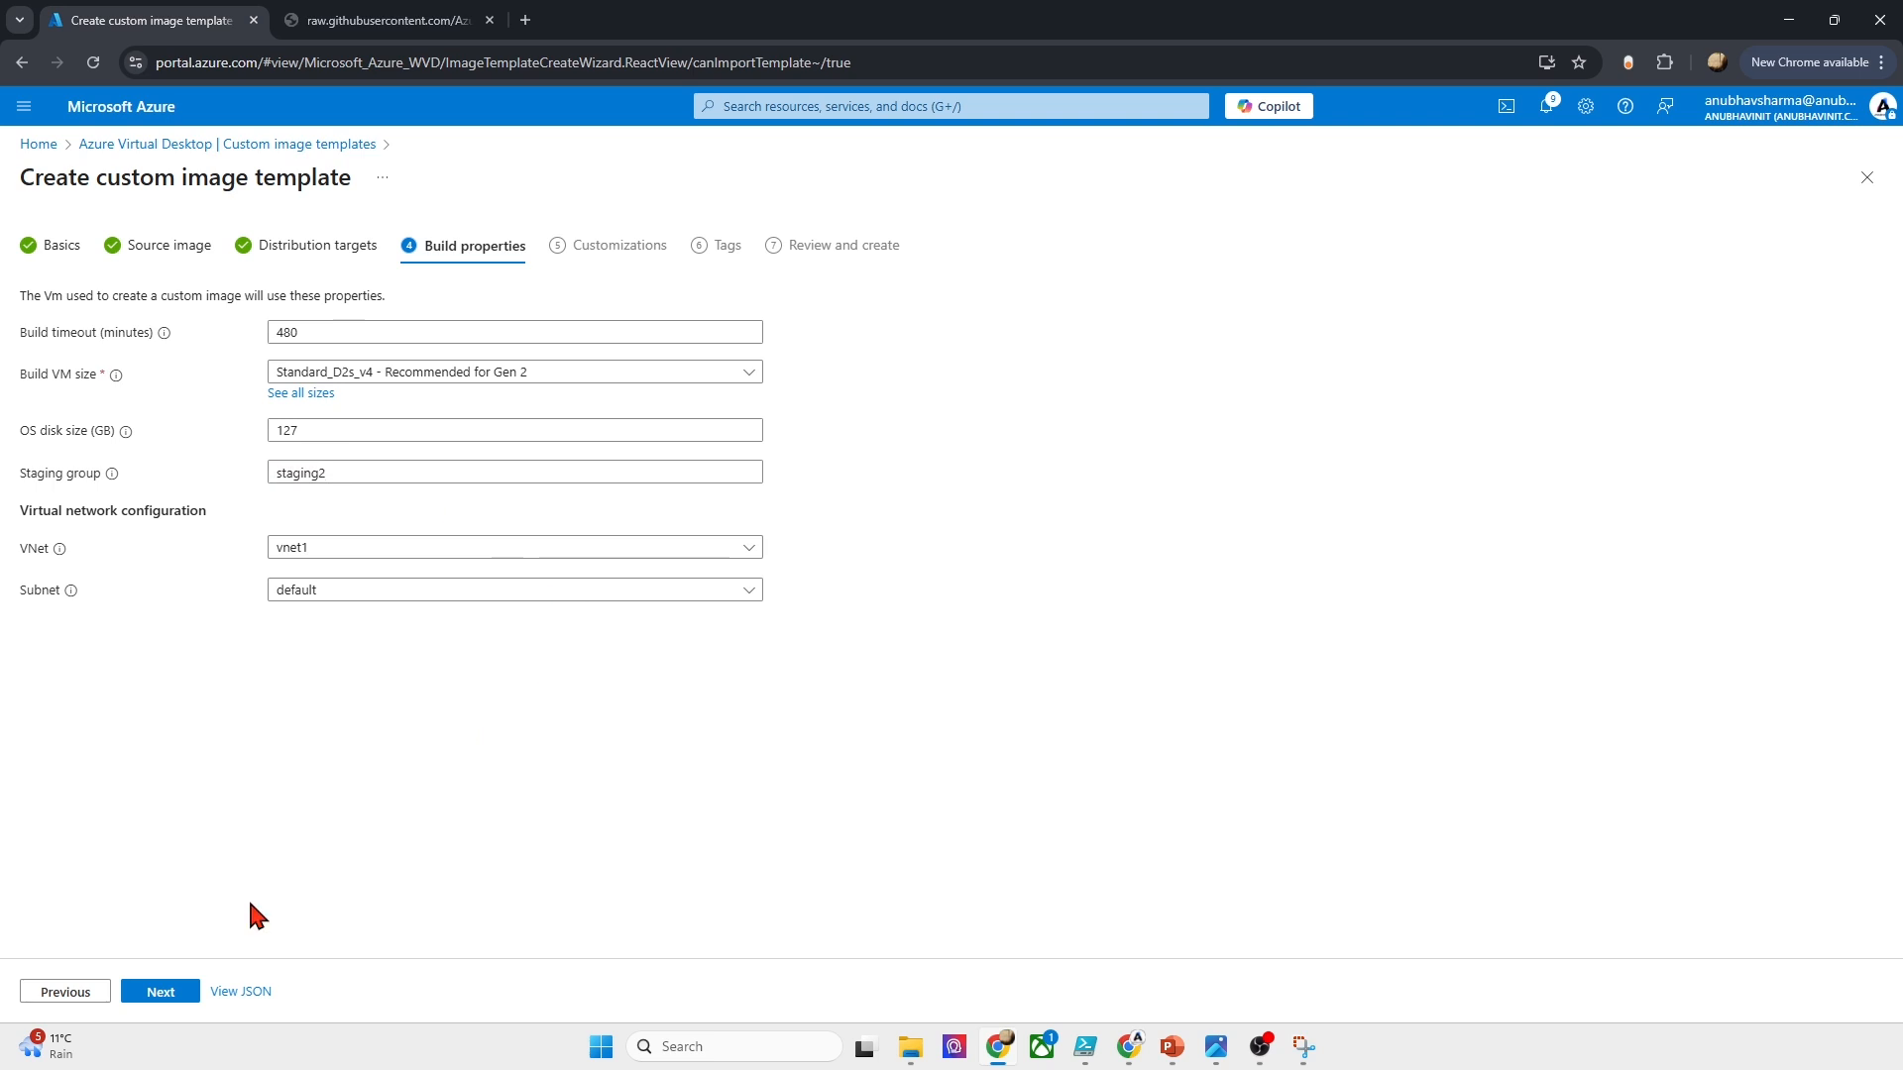
Step: Keep Temp3's remaining build properties, customizations and tags as imported, and create the image template
{"action": "left_click", "coordinate": [156, 994]}
{"action": "left_click", "coordinate": [159, 992]}
{"action": "left_click", "coordinate": [159, 992]}
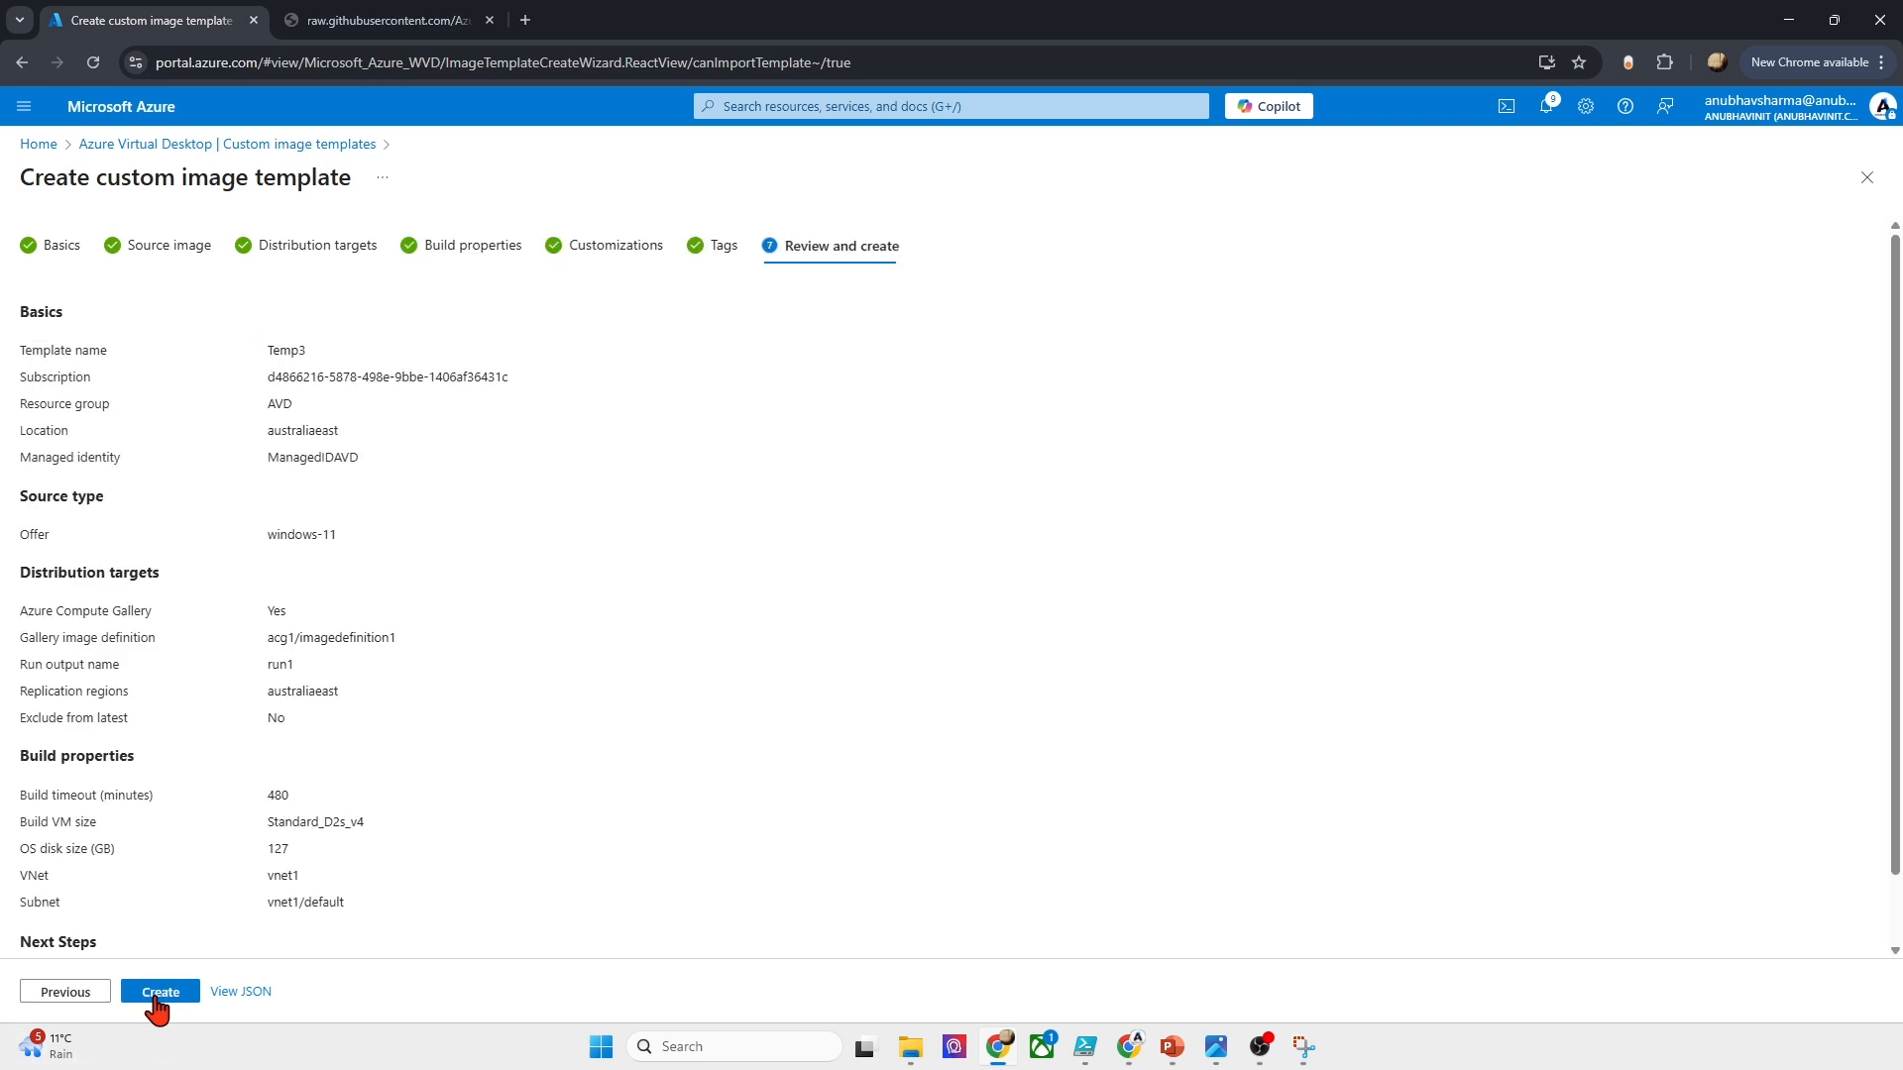
{"action": "left_click", "coordinate": [158, 993]}
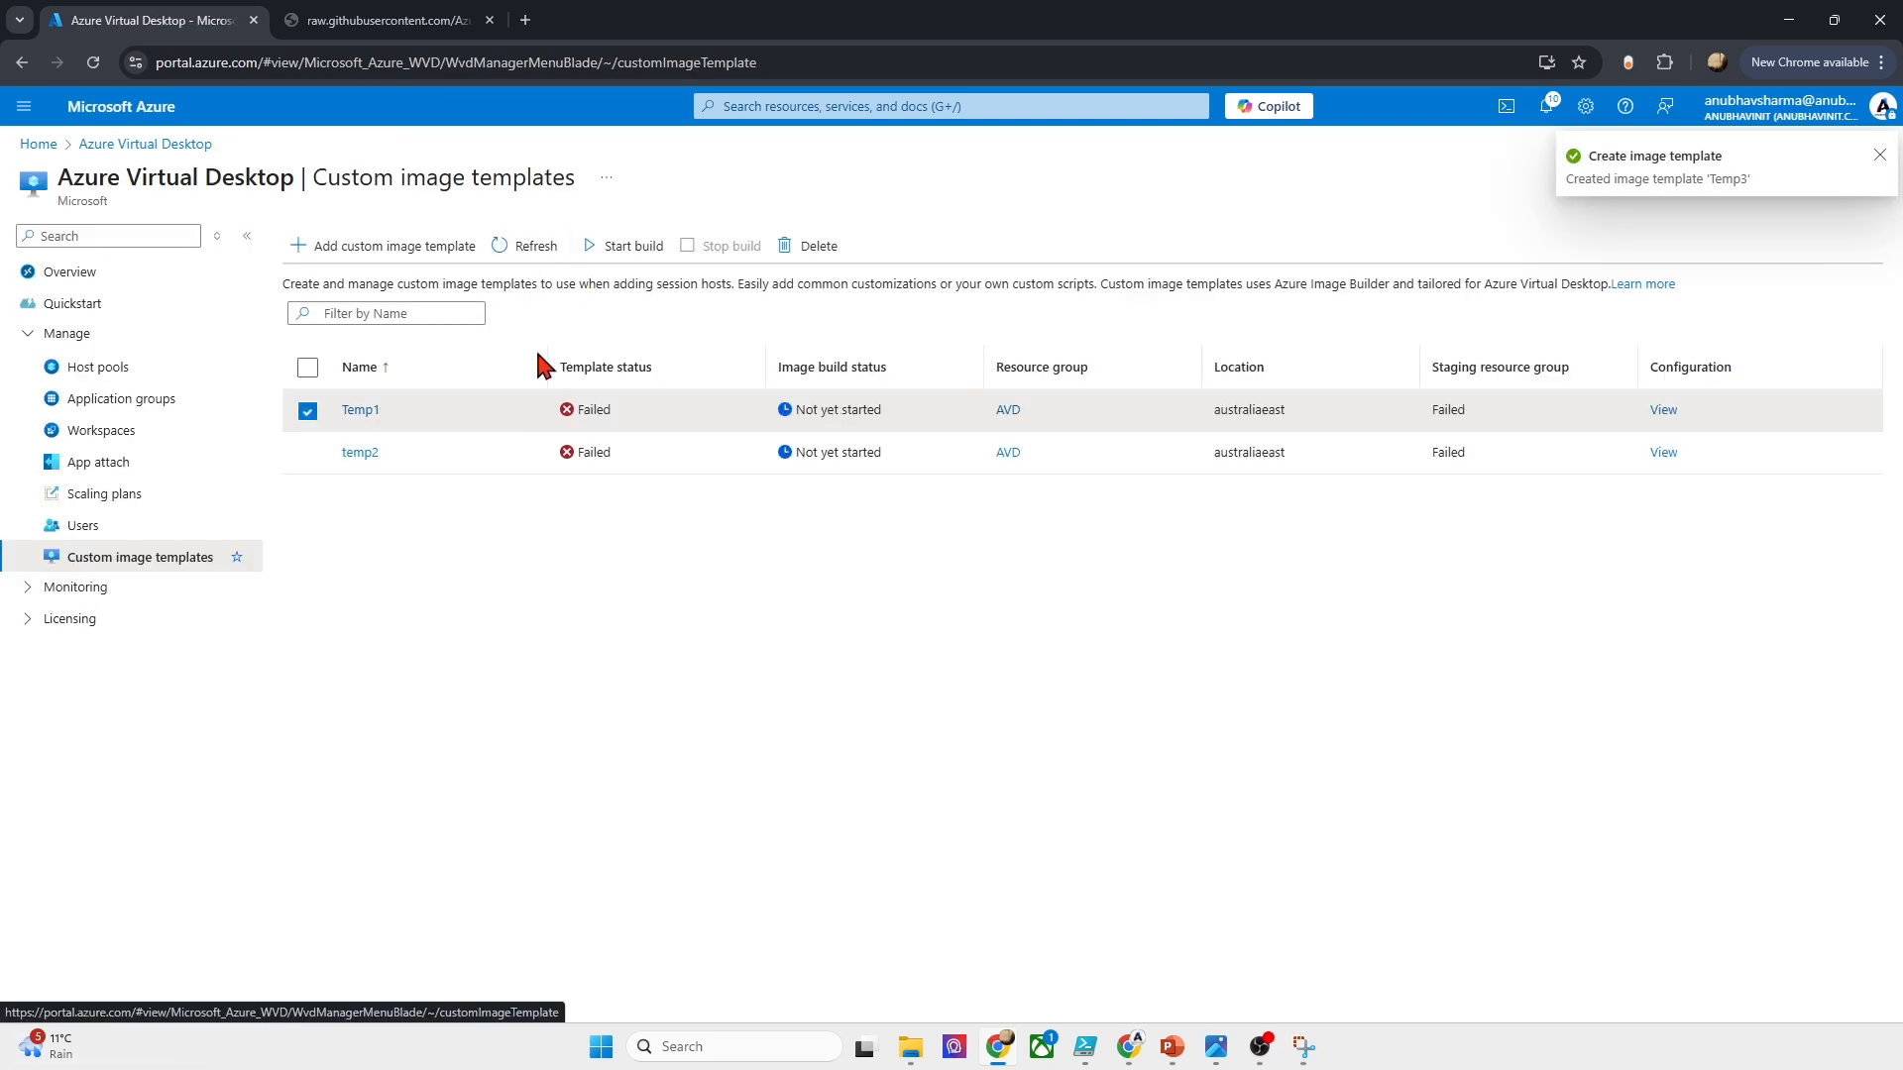
Step: Refresh the custom image templates list, read the error on Temp3's overview and return to the list
{"action": "left_click", "coordinate": [535, 248]}
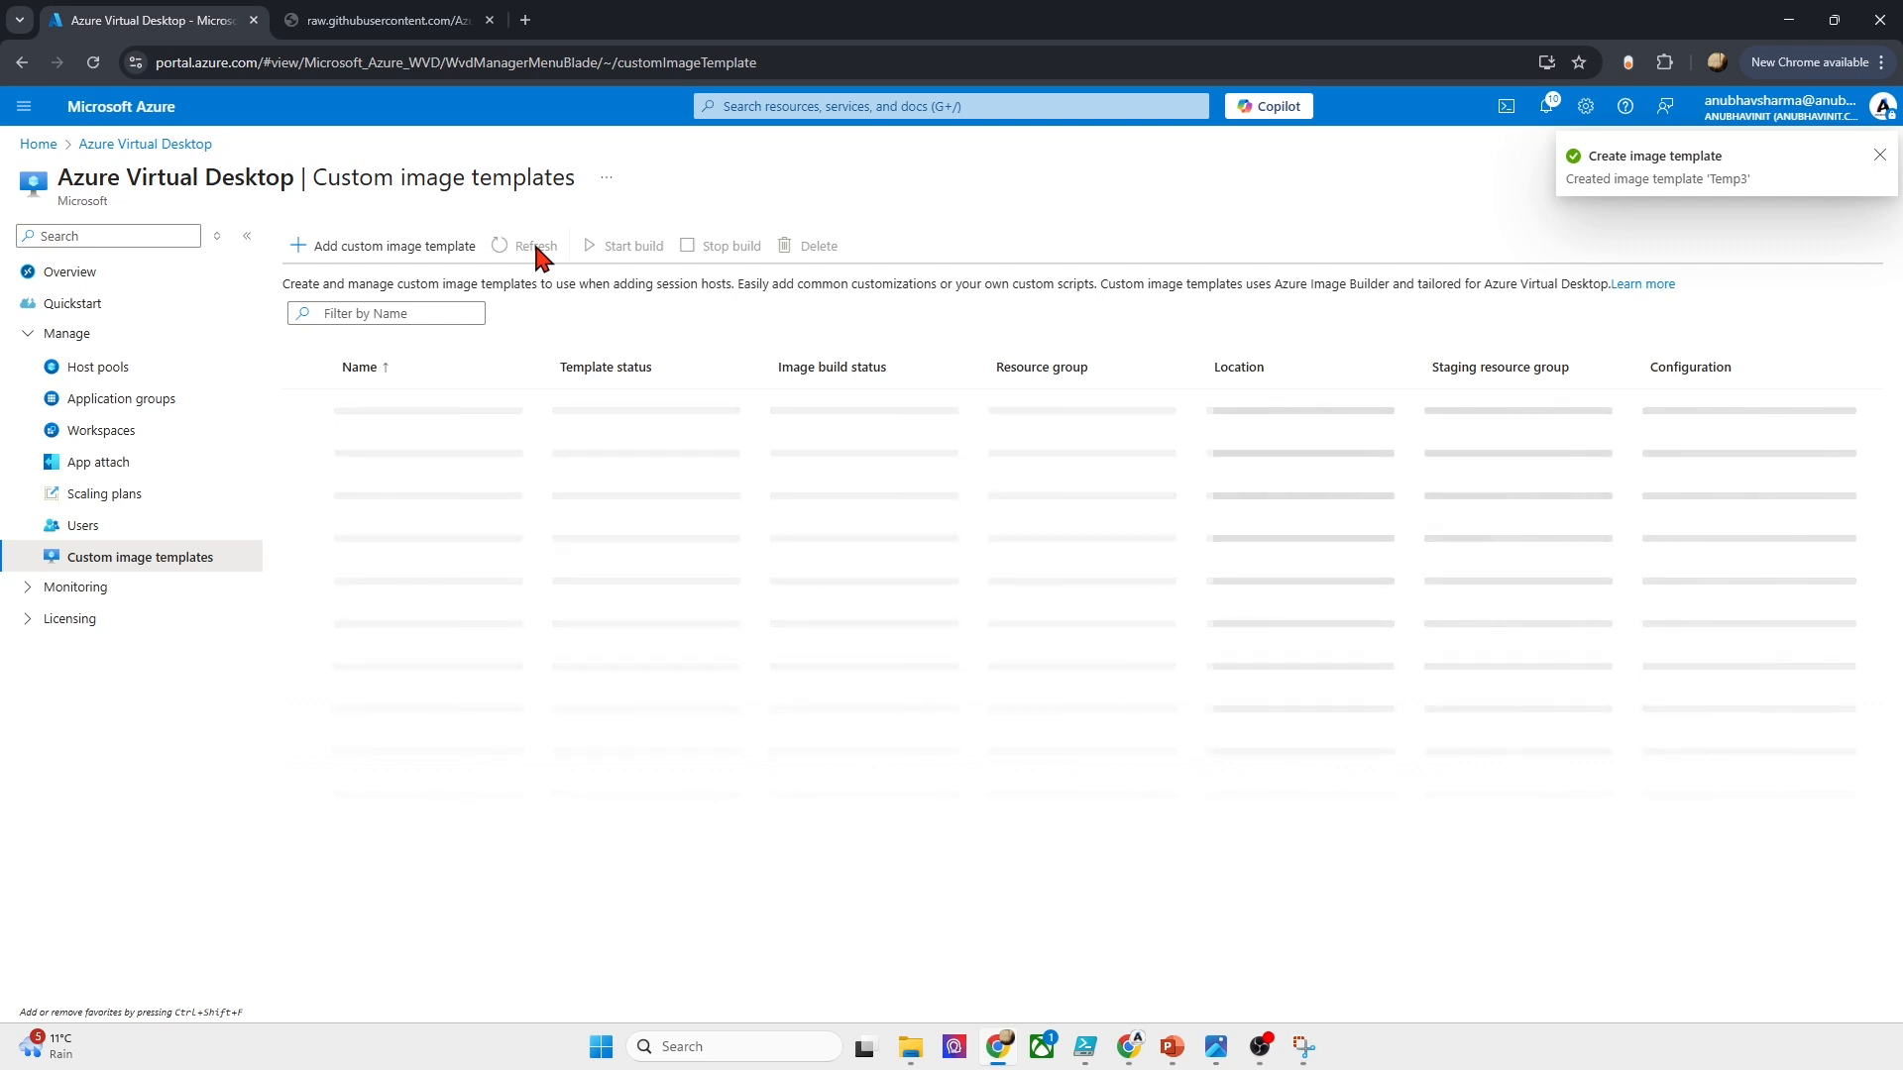
{"action": "left_click", "coordinate": [535, 248]}
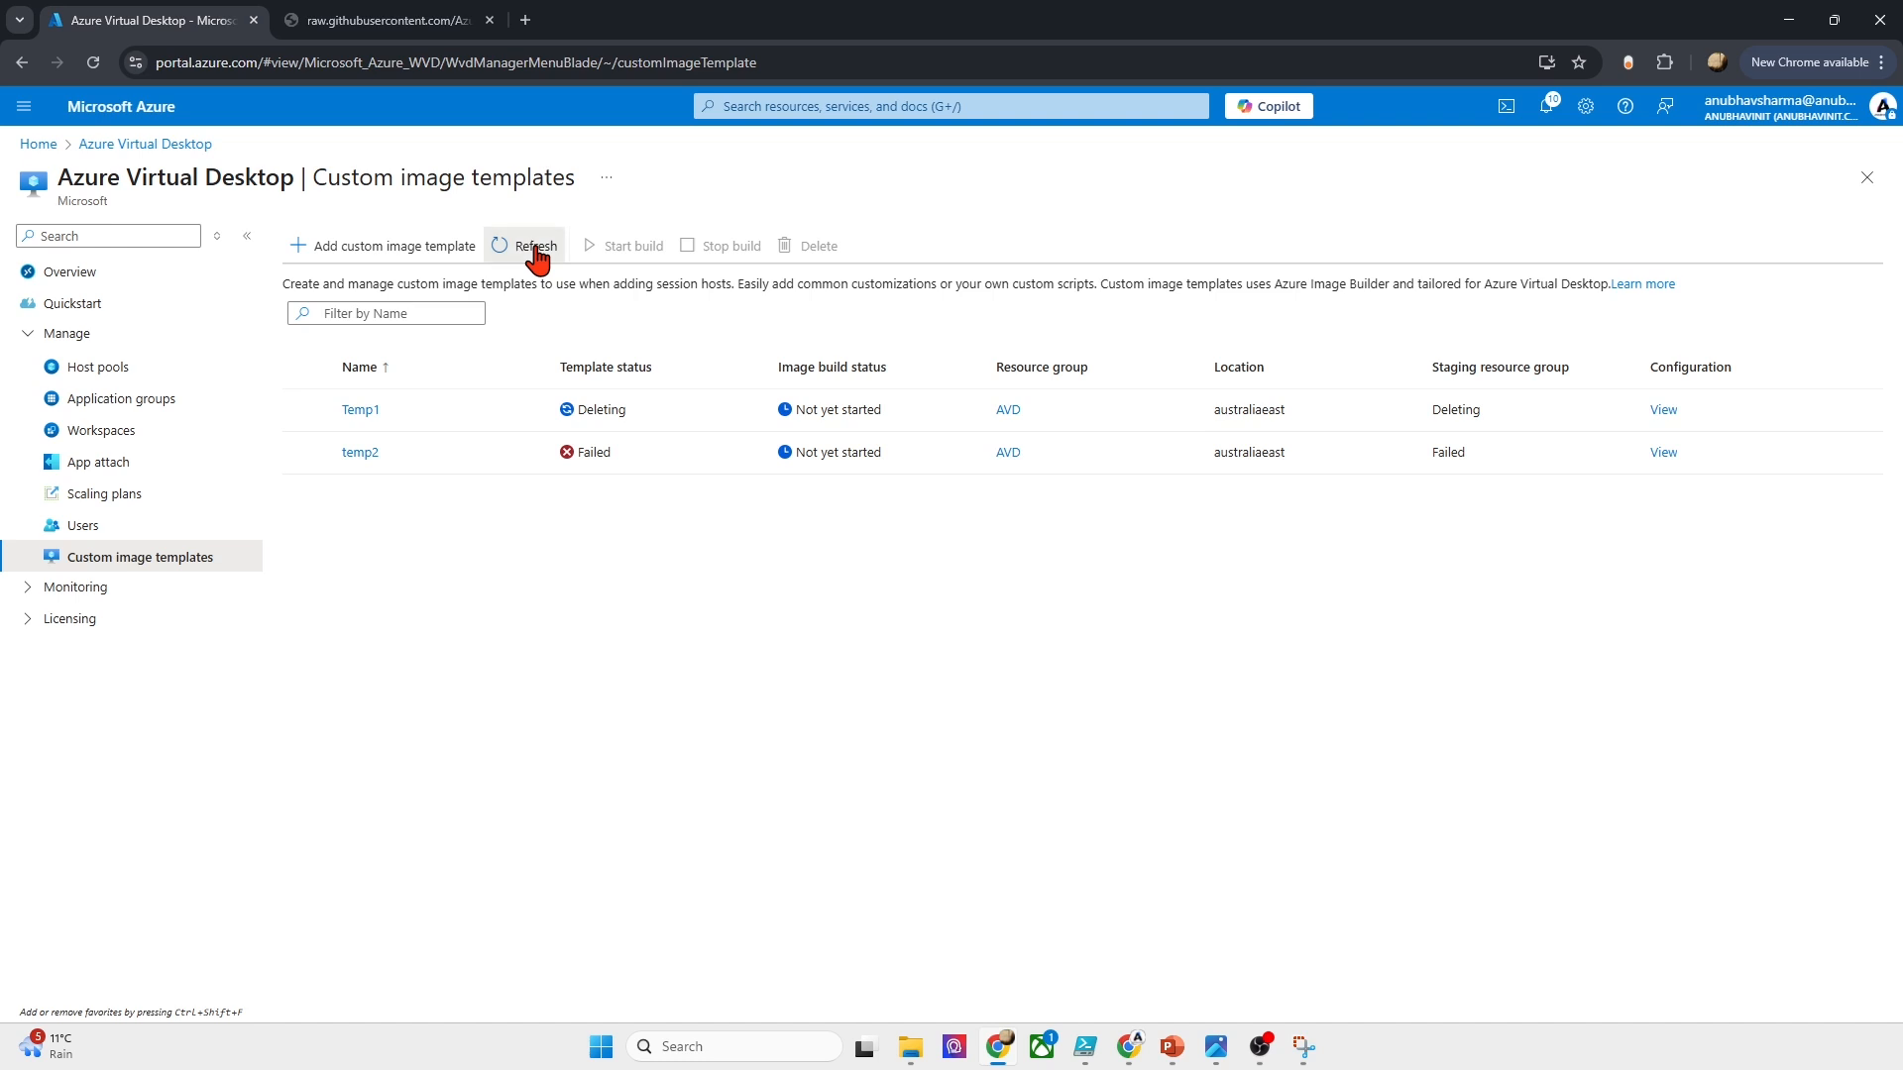
{"action": "left_click", "coordinate": [534, 250]}
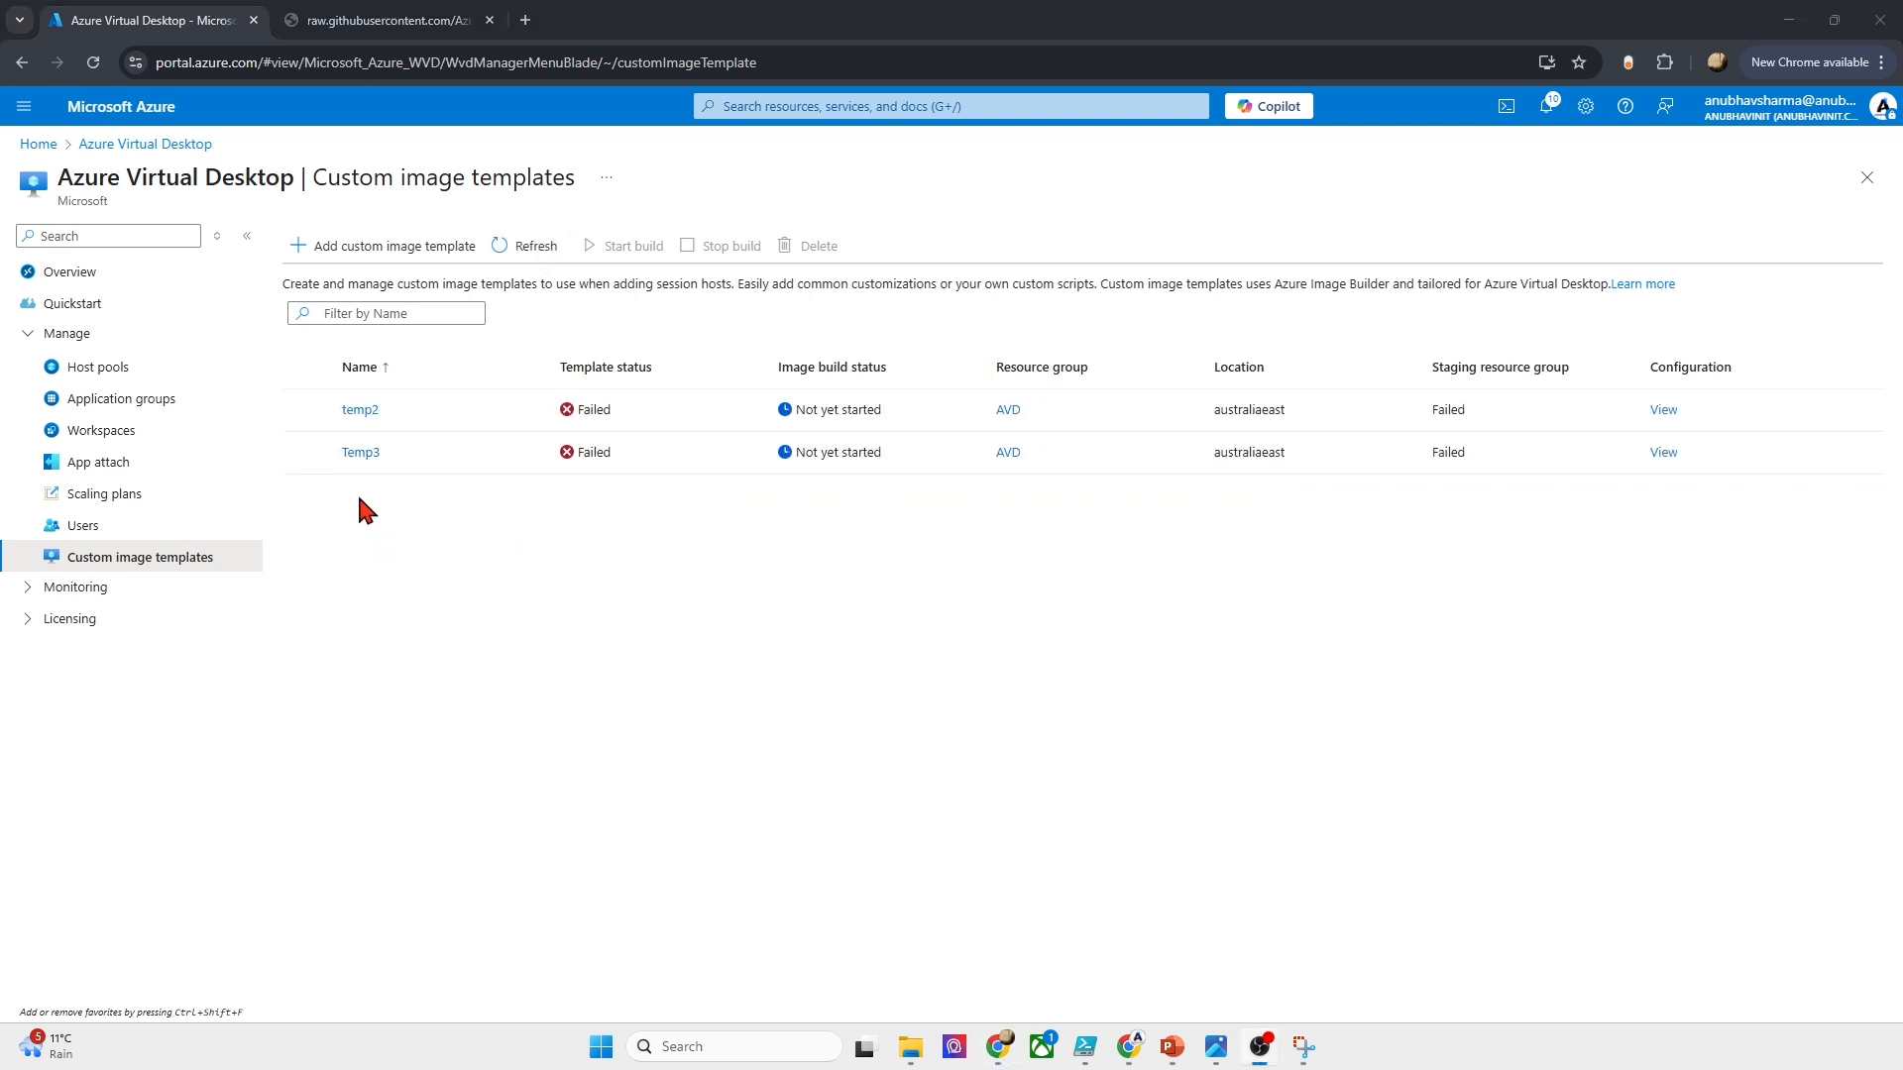
{"action": "left_click", "coordinate": [357, 453]}
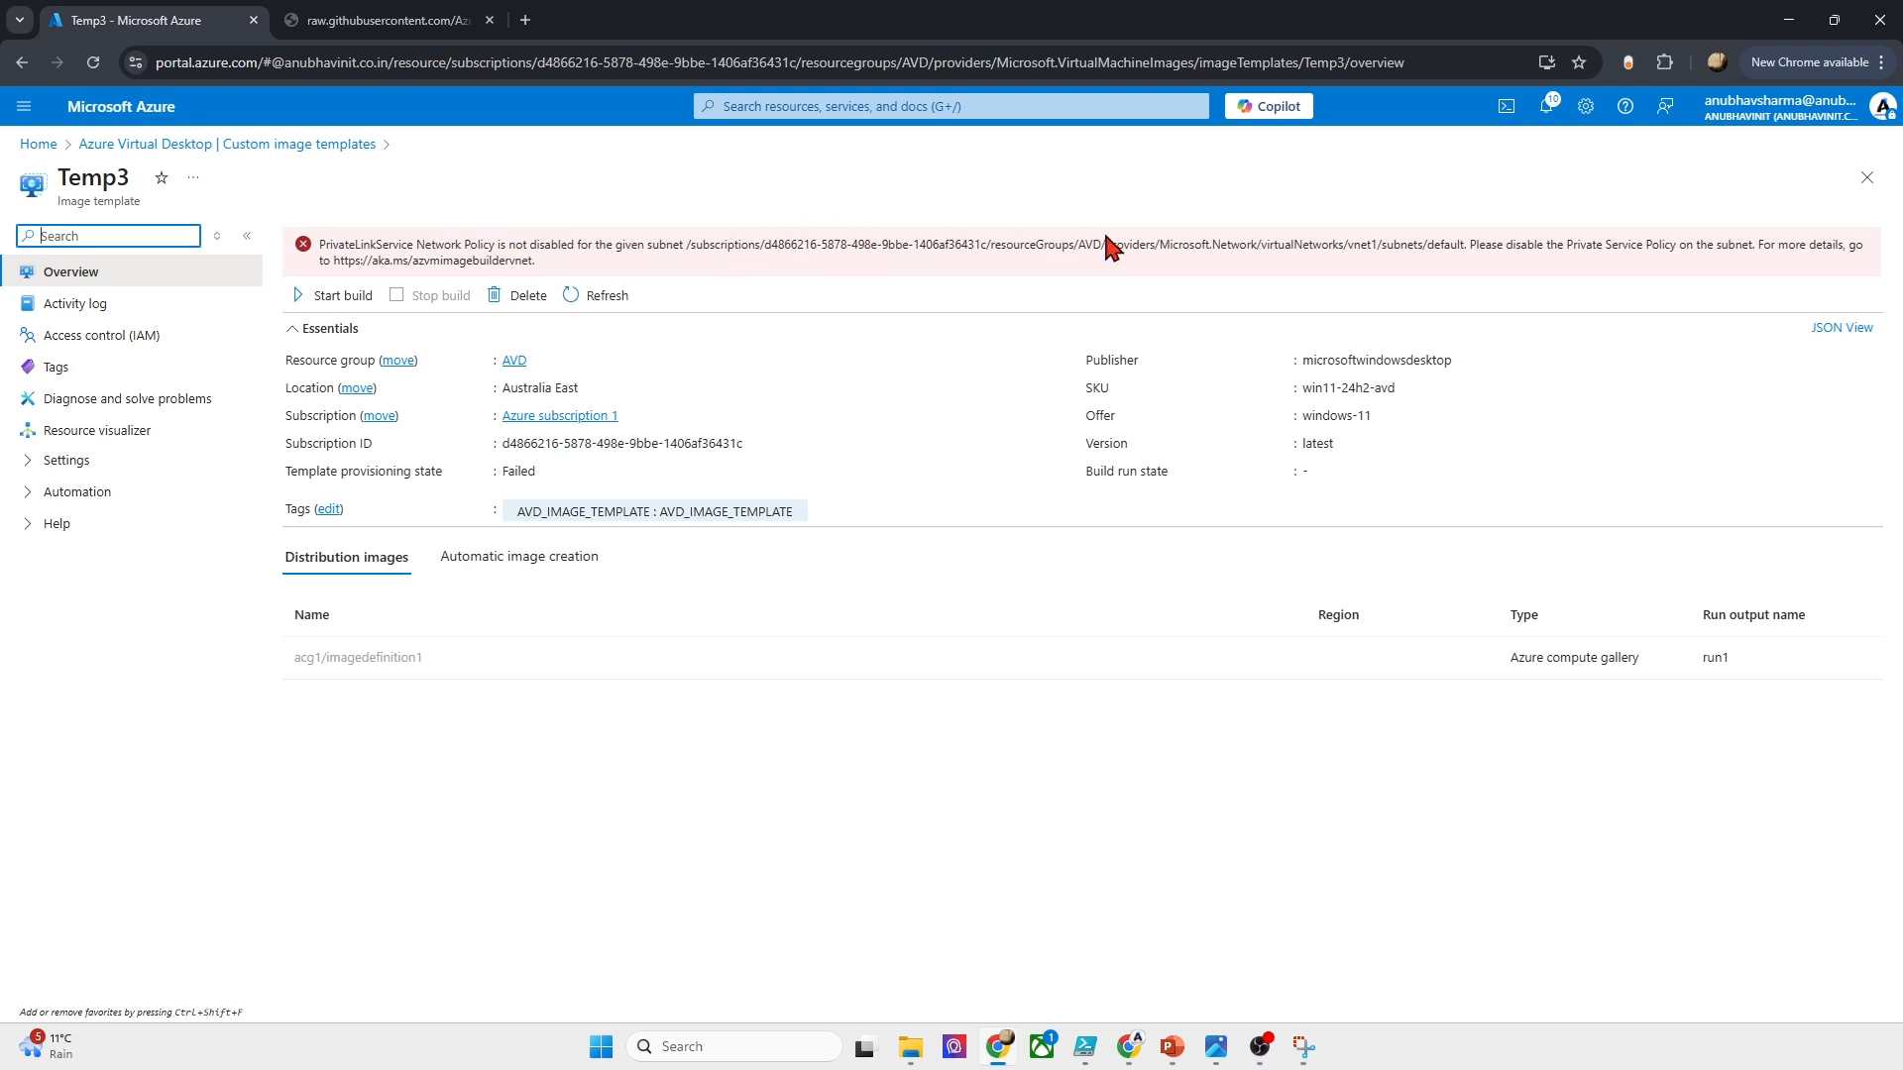
{"action": "left_click", "coordinate": [310, 146]}
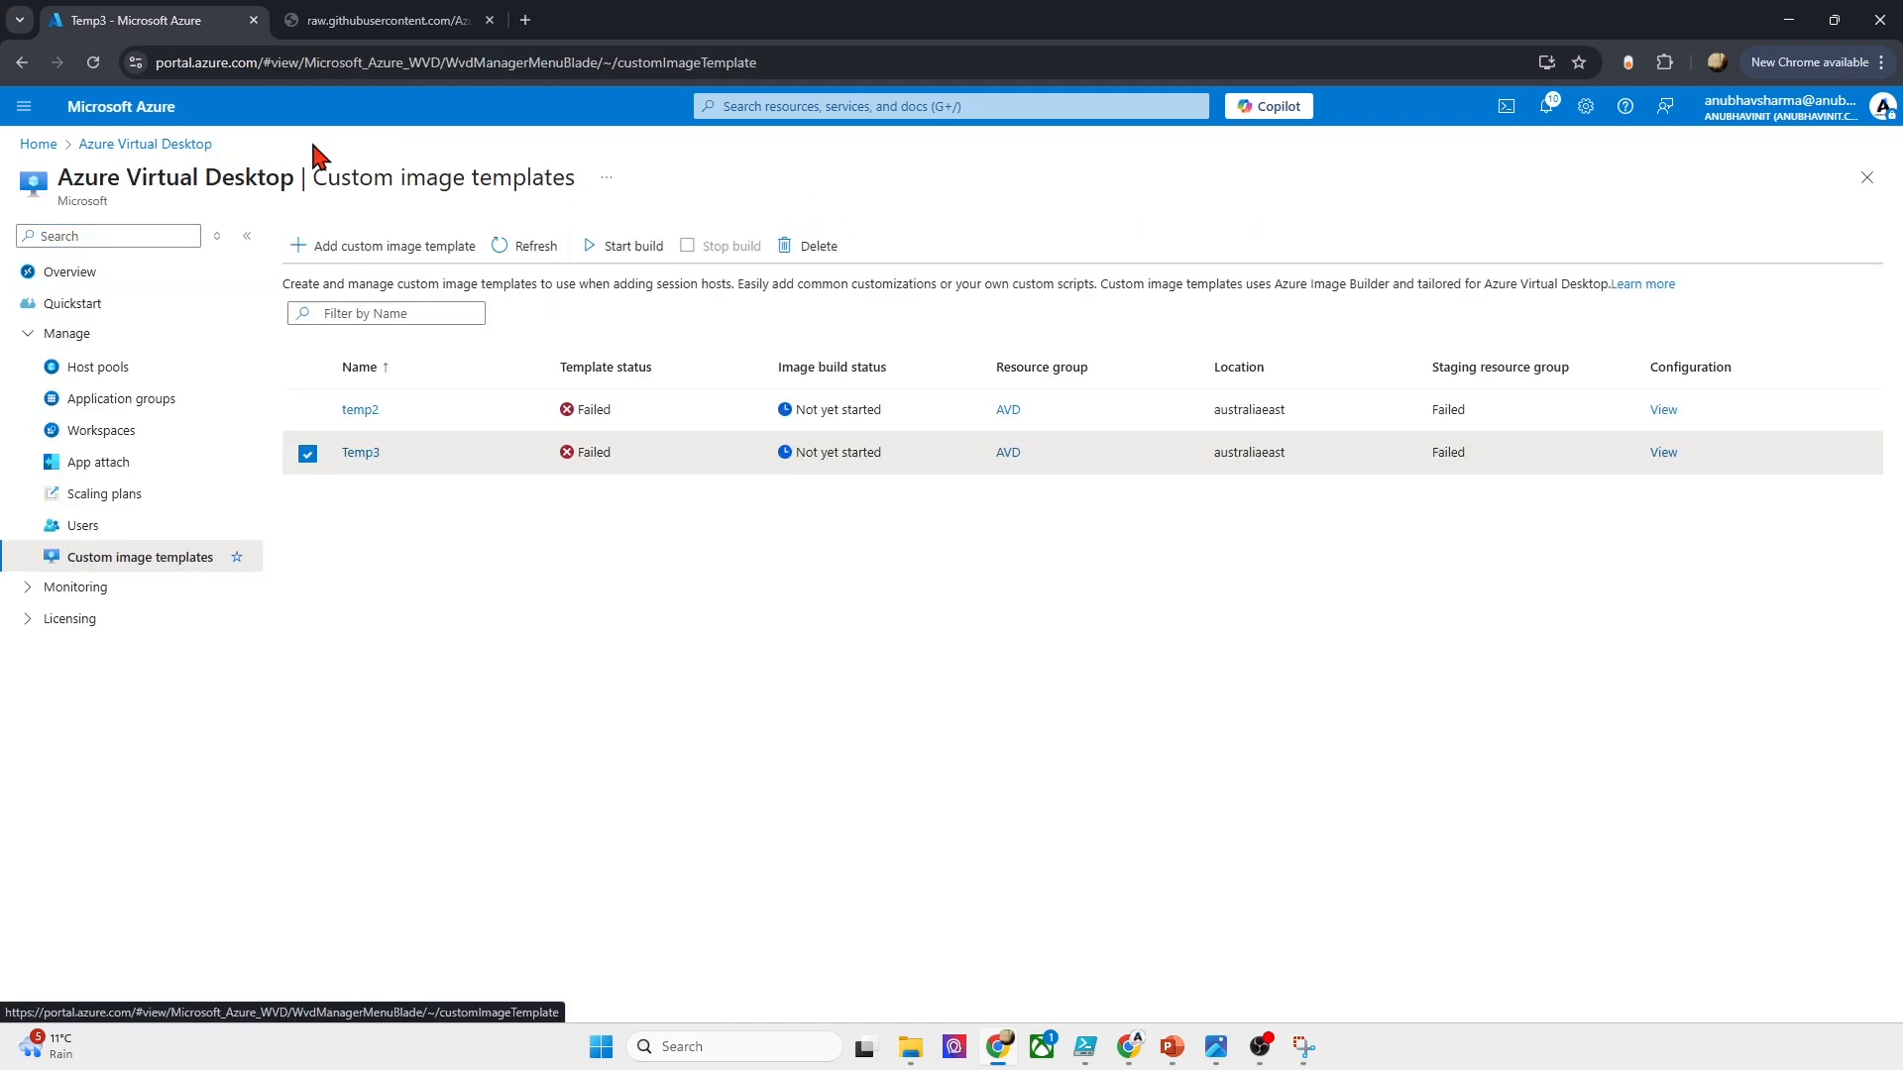
Step: Delete the temp2 custom image template and confirm the deletion, leaving Temp3 unselected
{"action": "left_click", "coordinate": [307, 452]}
{"action": "left_click", "coordinate": [307, 411]}
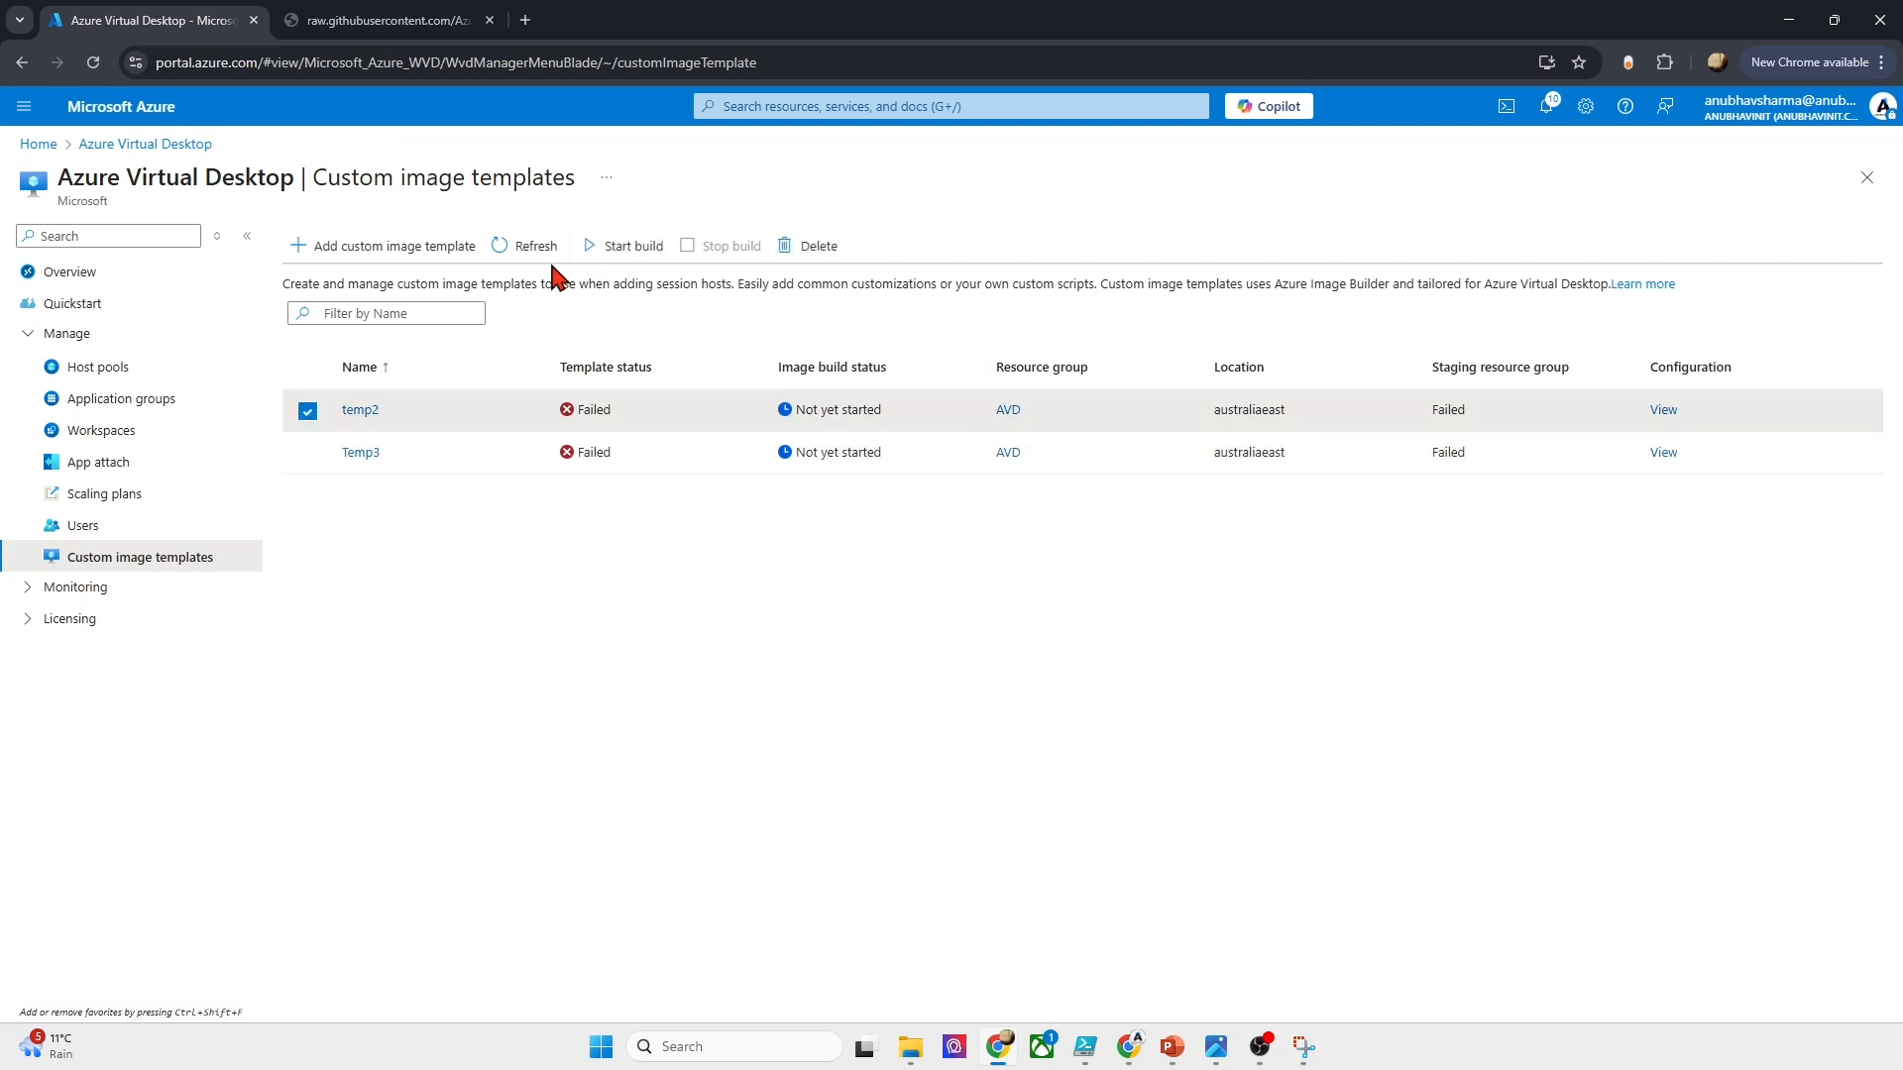
{"action": "left_click", "coordinate": [786, 253]}
{"action": "left_click", "coordinate": [327, 344]}
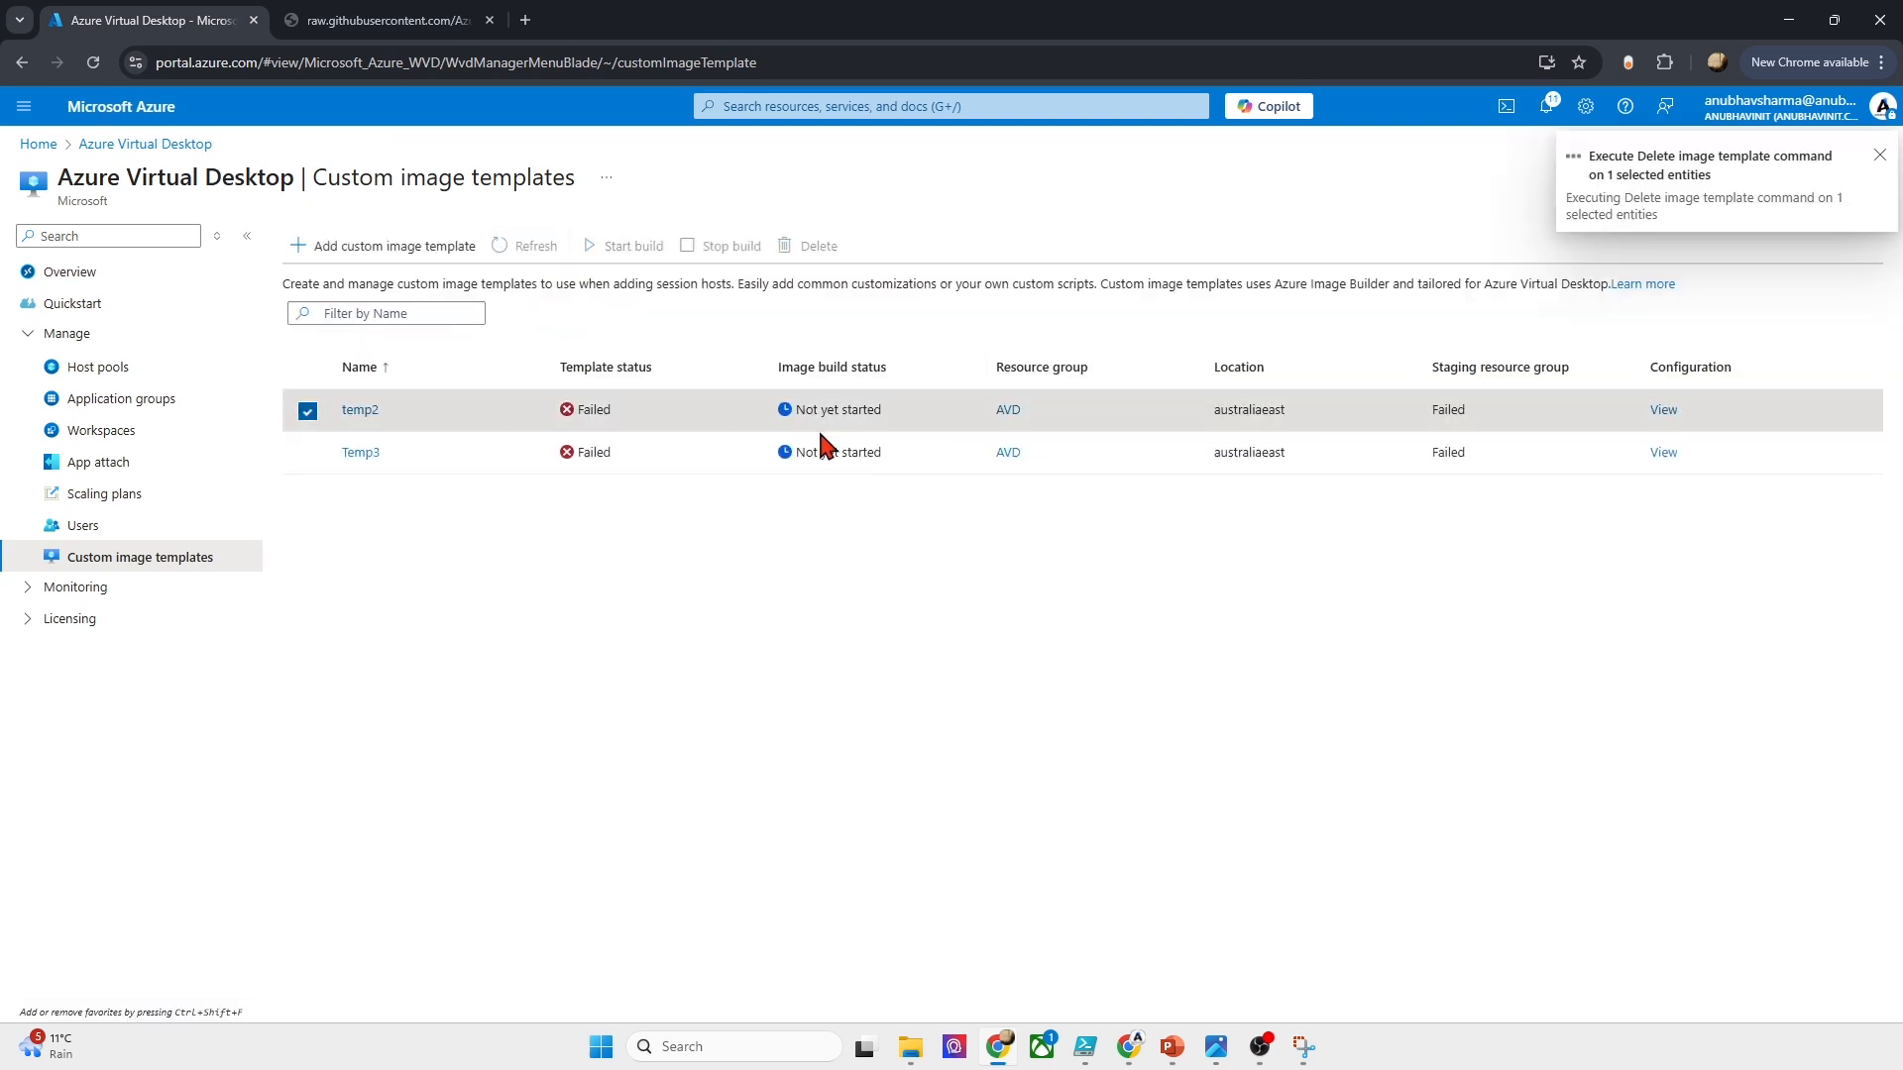
Step: Open the default subnet of the vnet1 virtual network for editing
{"action": "left_click", "coordinate": [39, 145]}
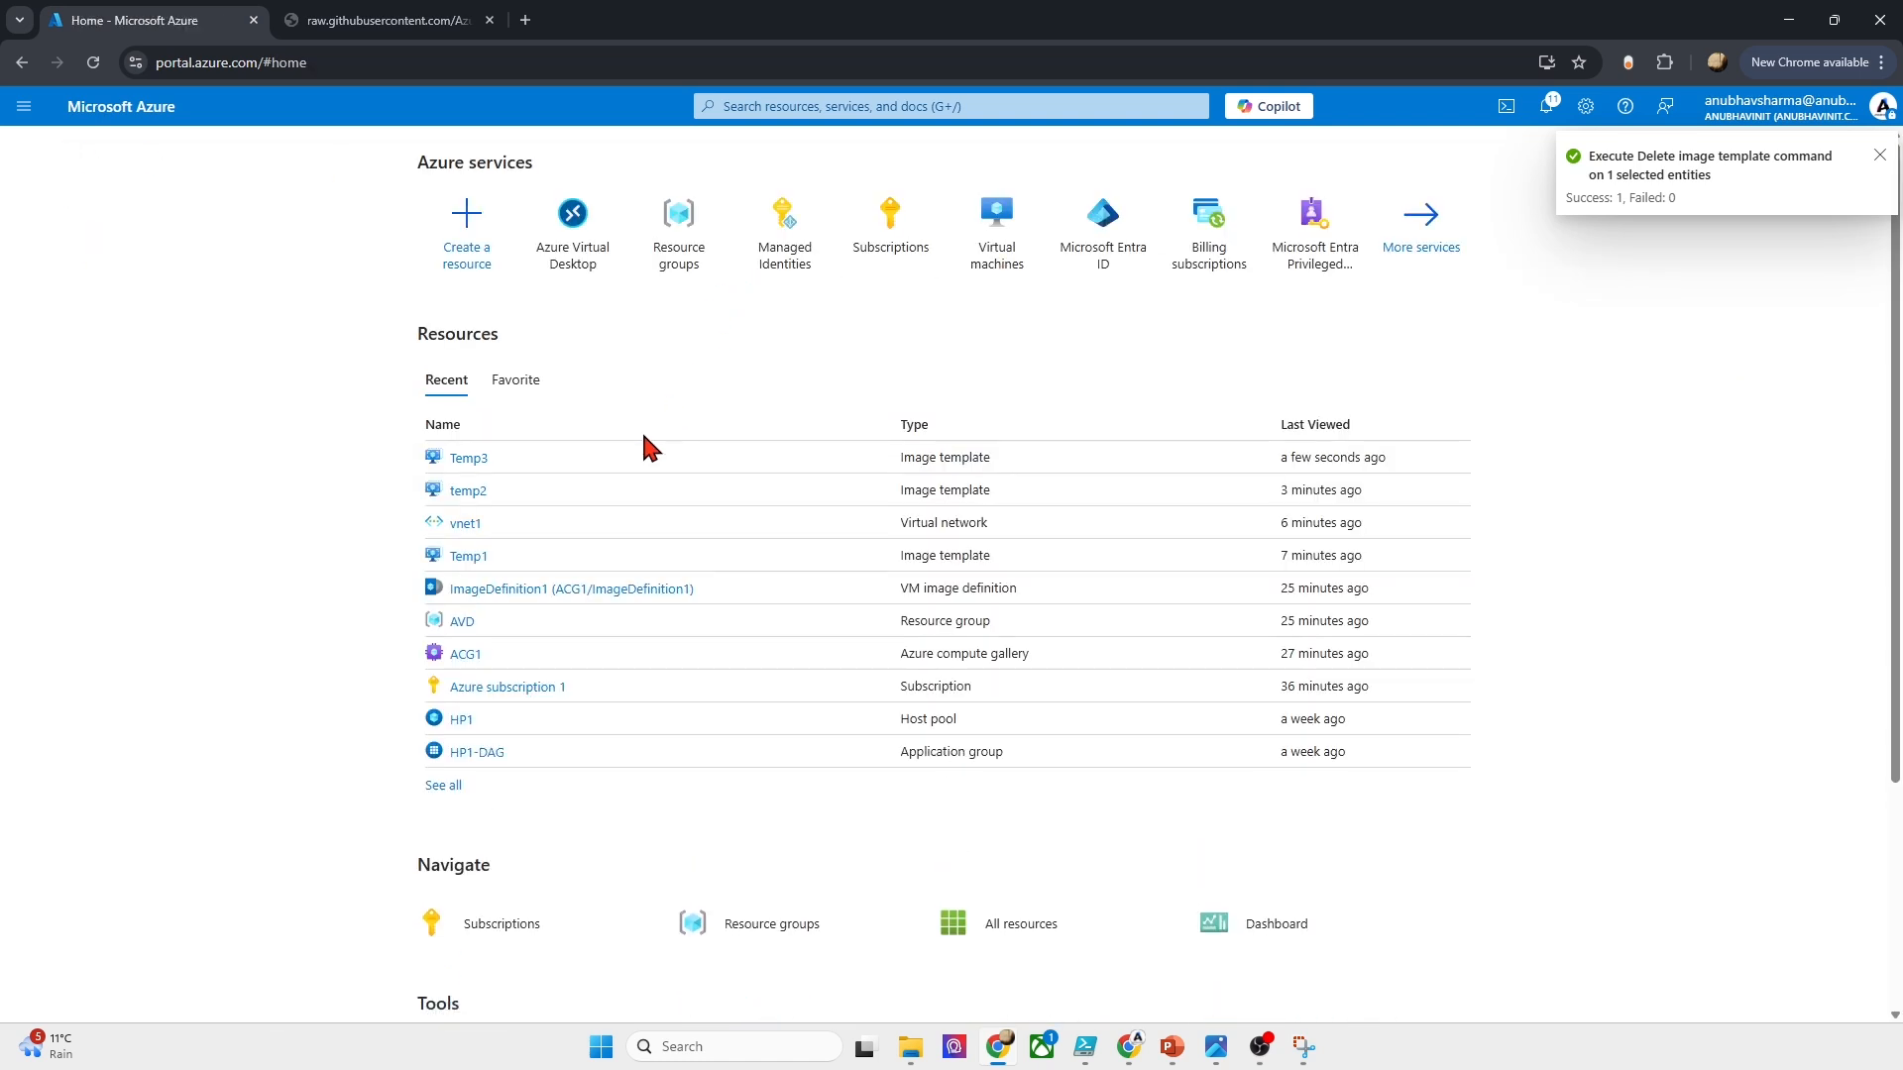
{"action": "left_click", "coordinate": [462, 524]}
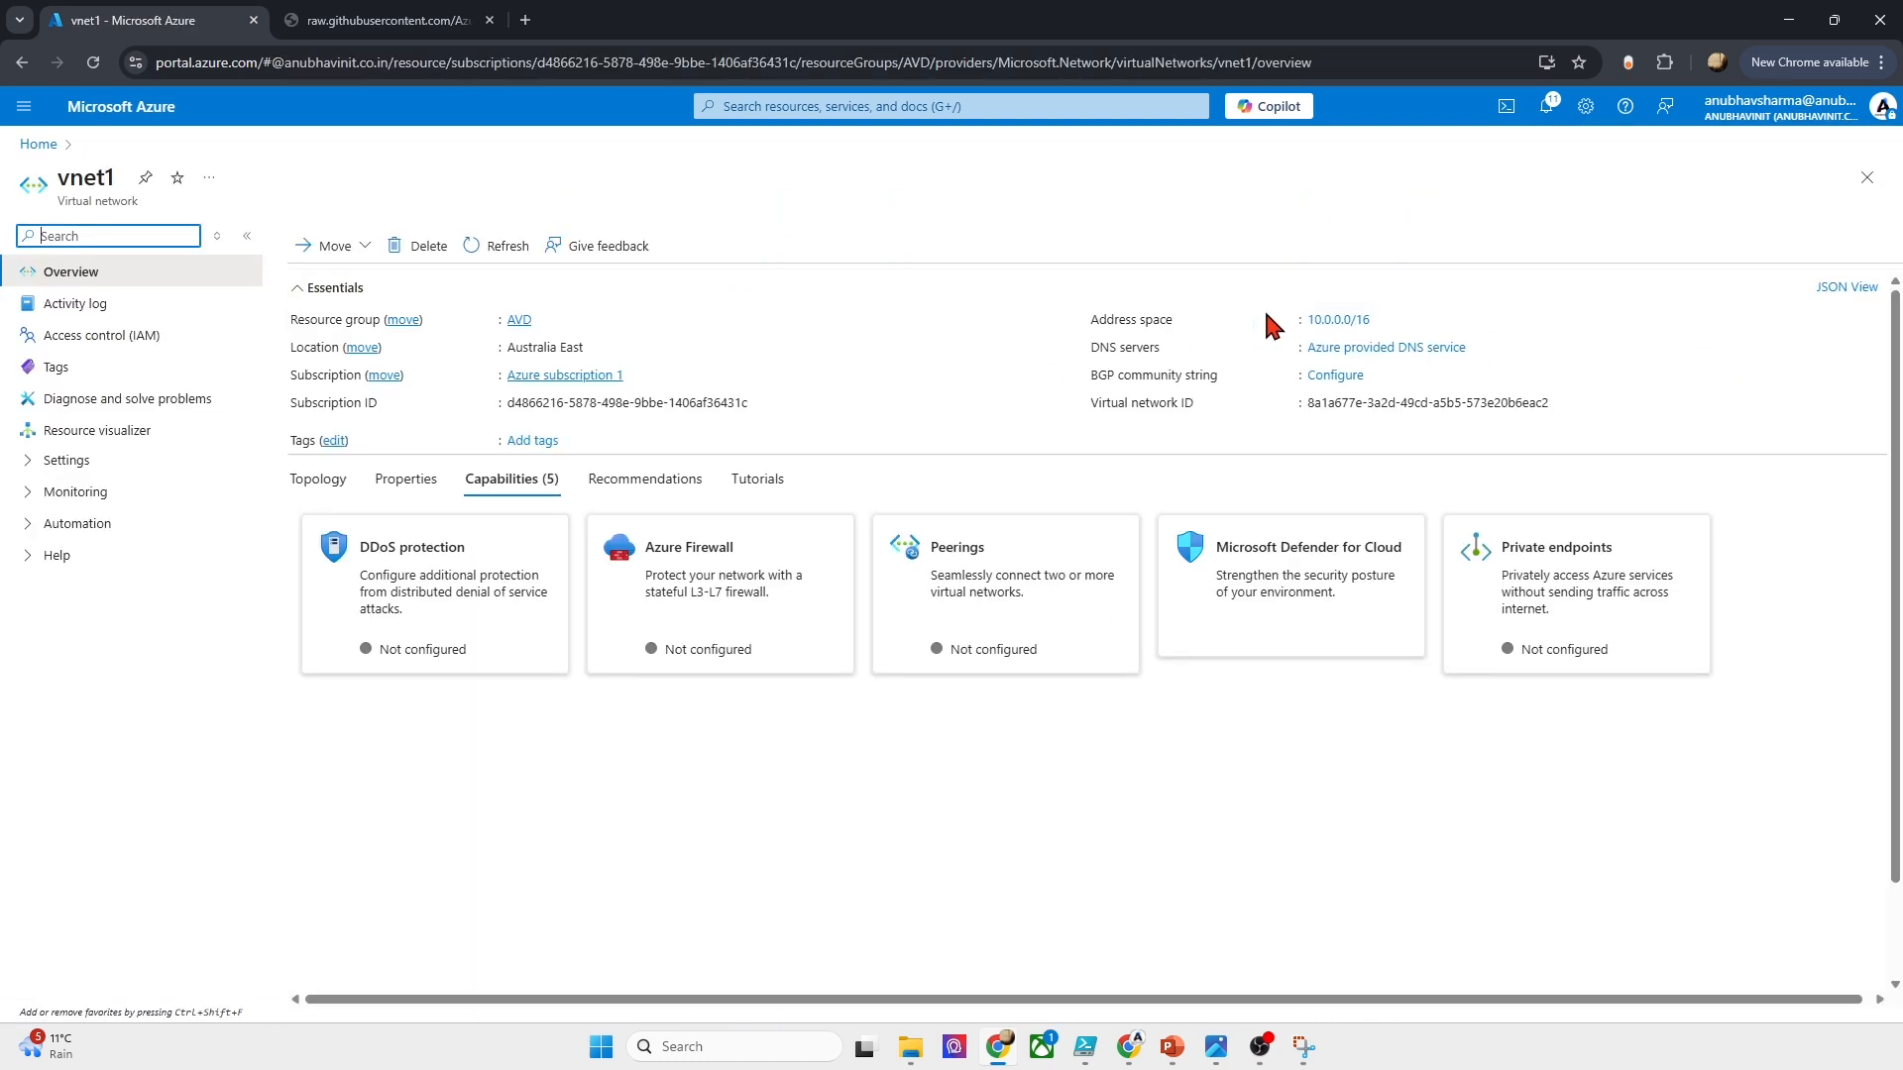
{"action": "left_click", "coordinate": [107, 464]}
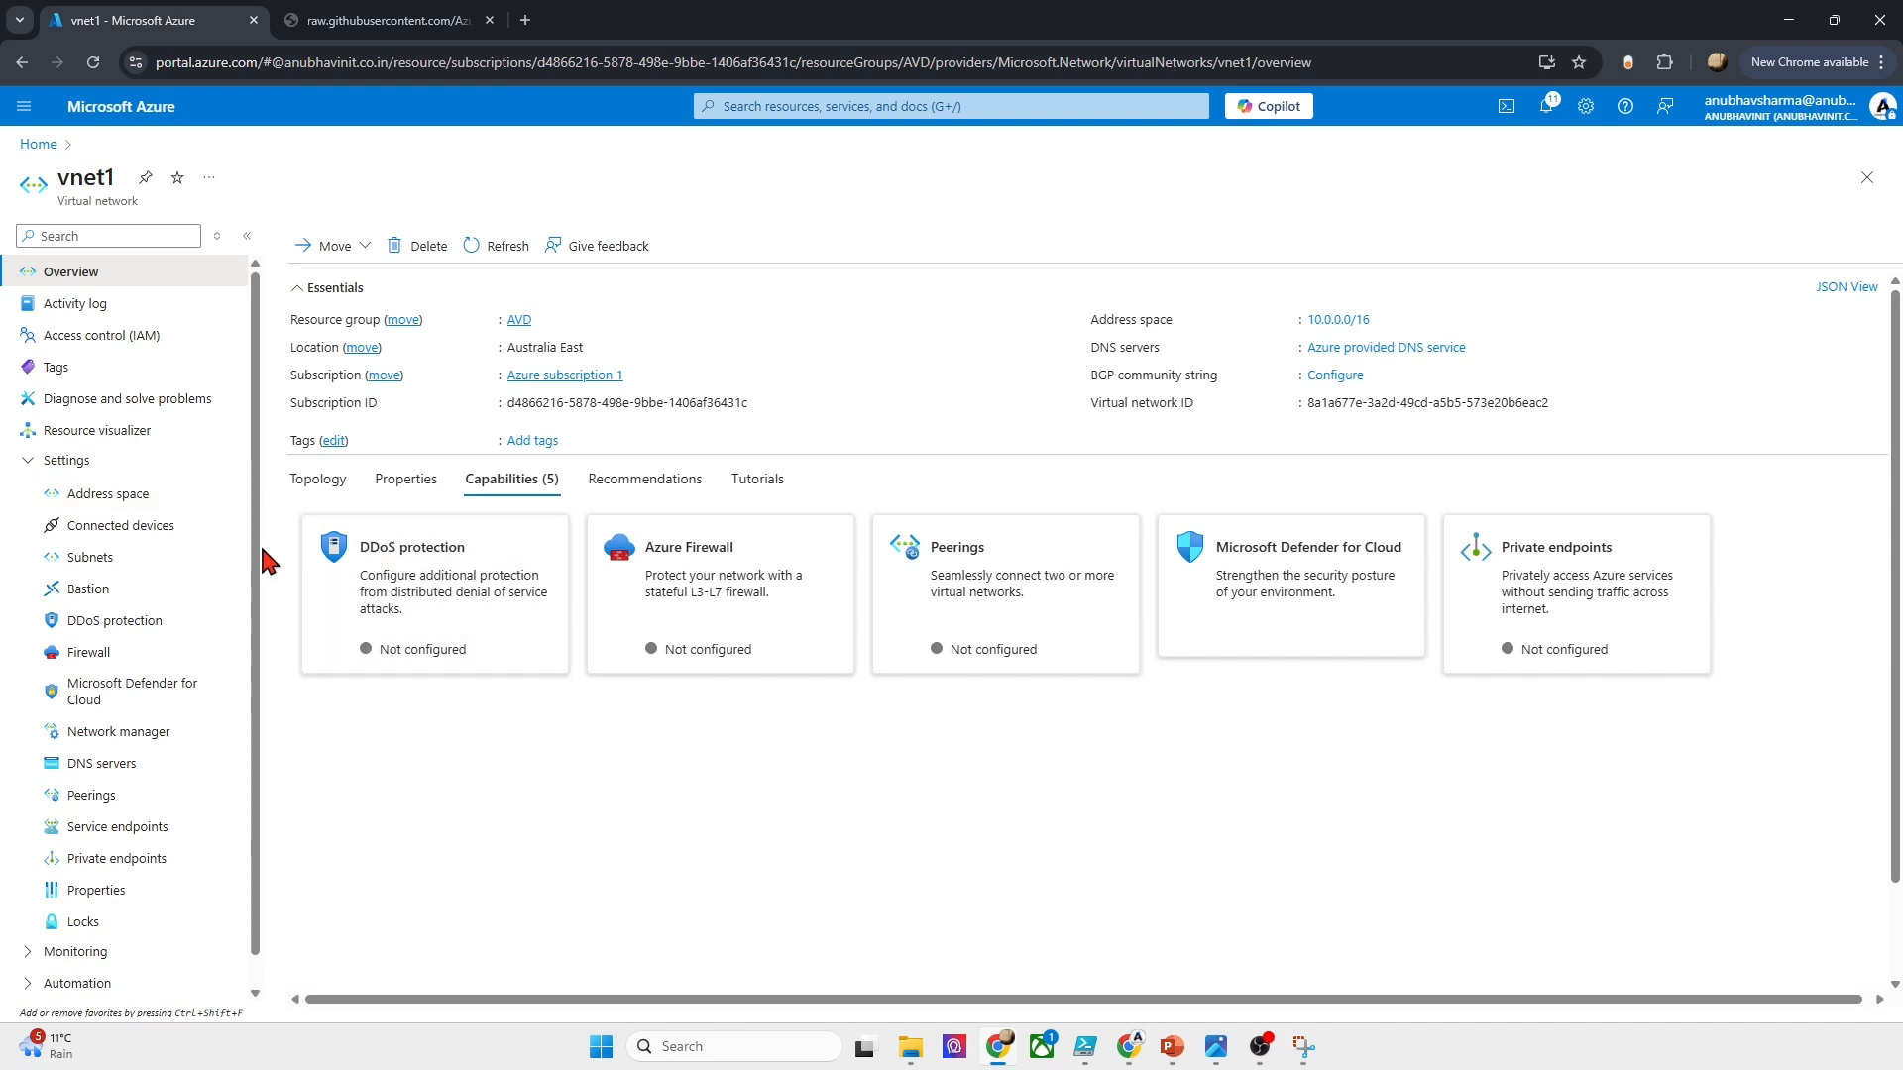
{"action": "left_click", "coordinate": [111, 560]}
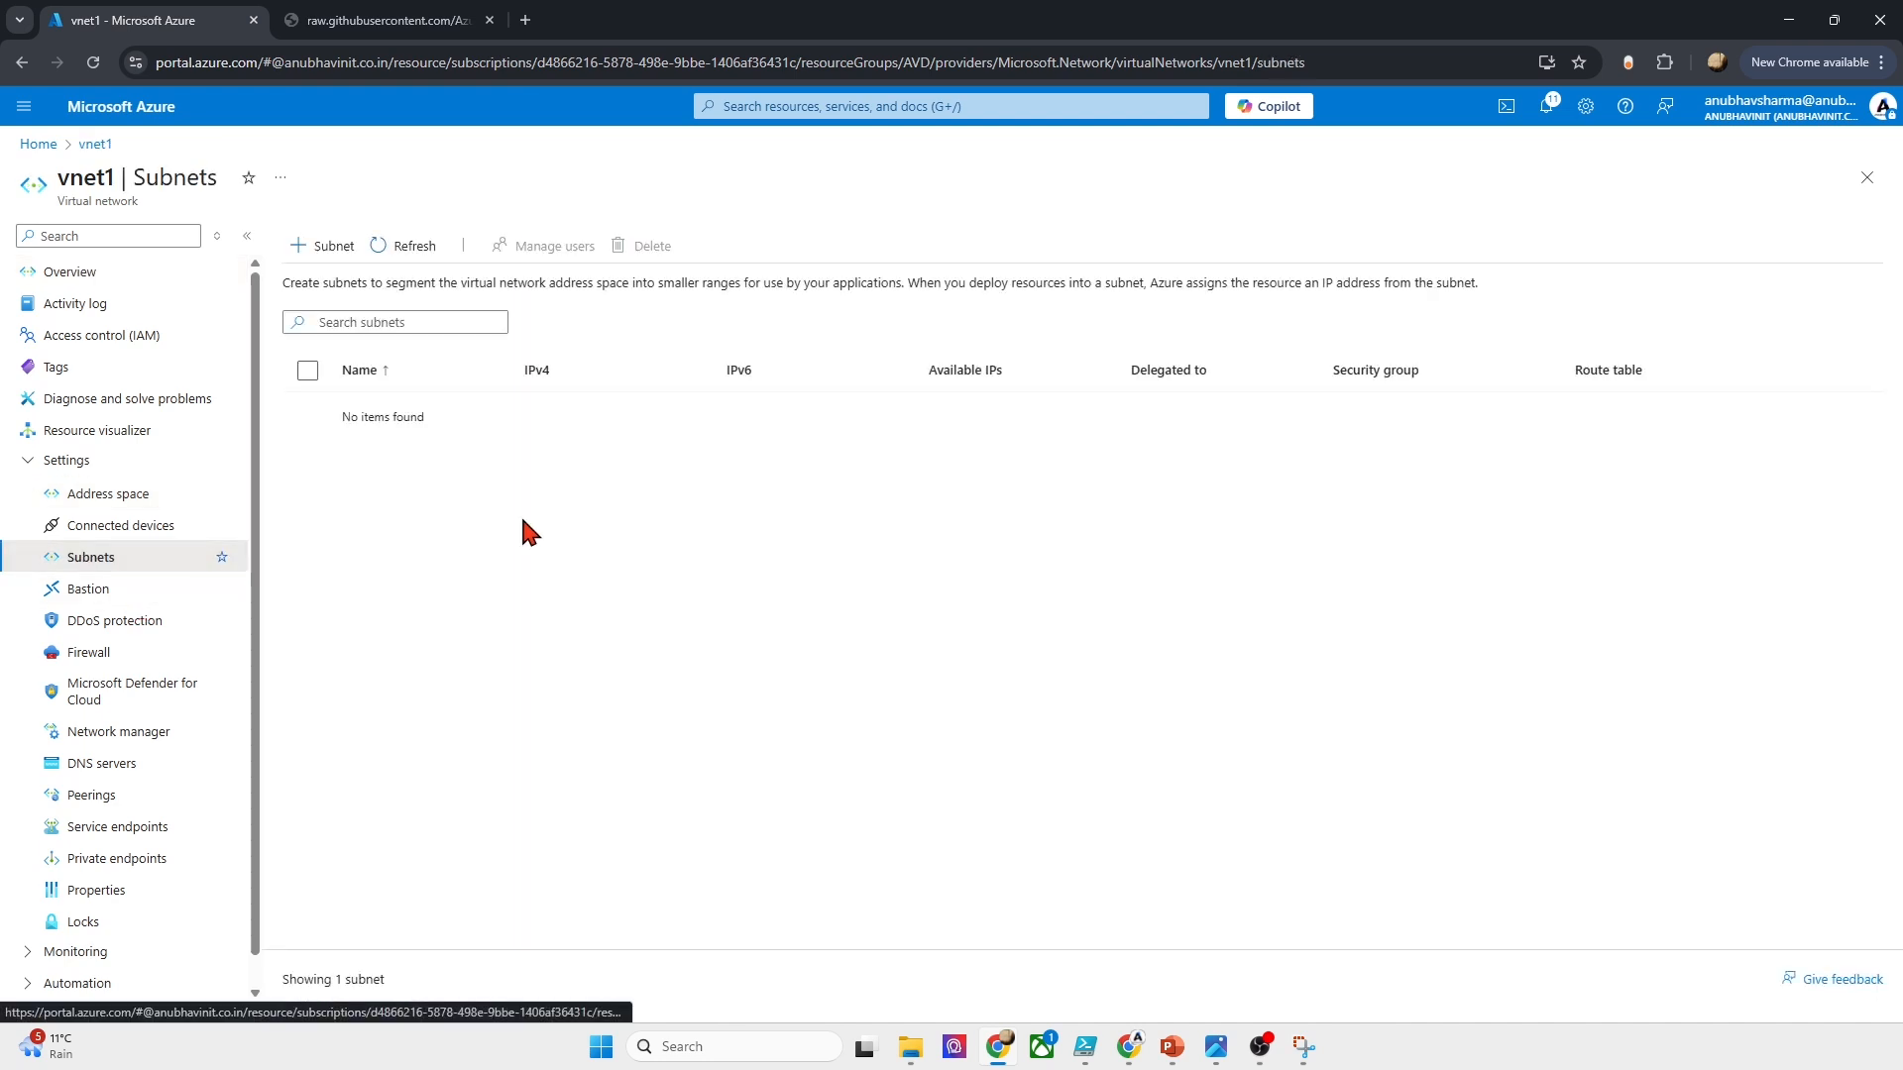
{"action": "left_click", "coordinate": [381, 410]}
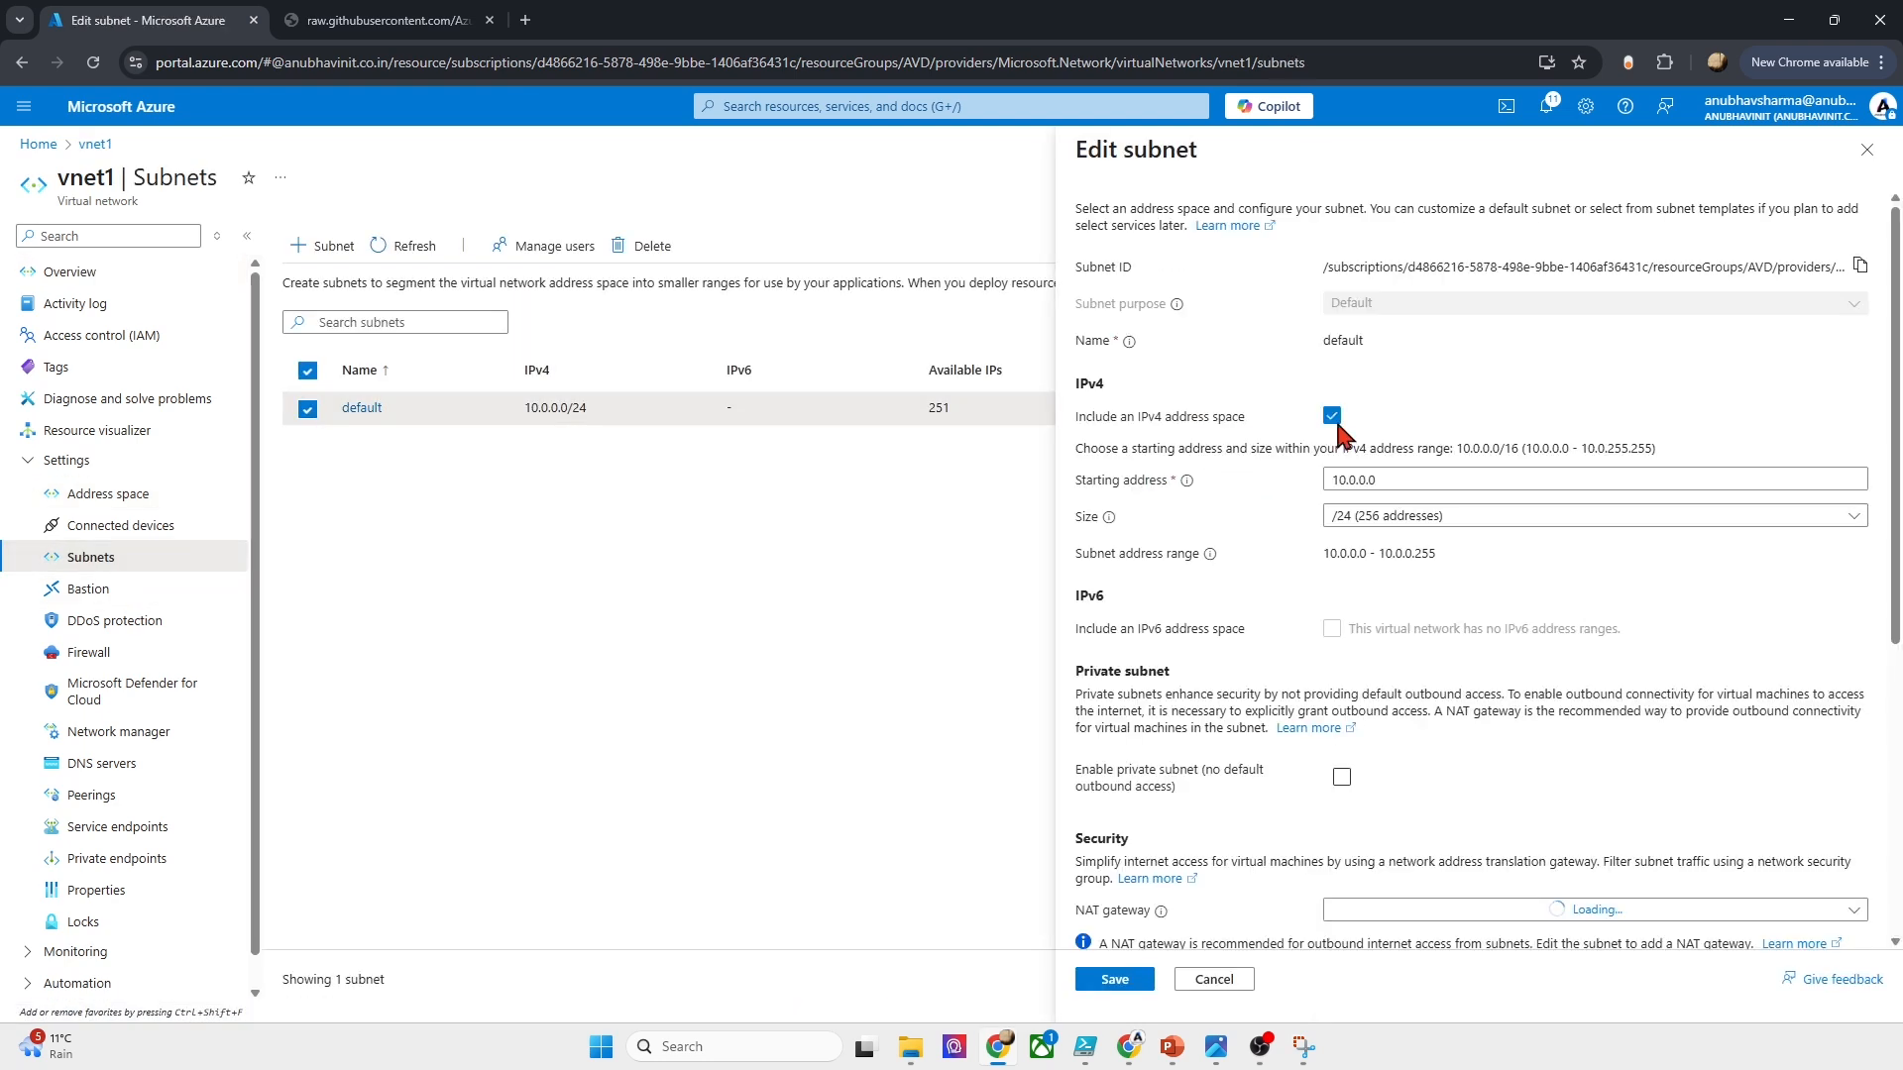
Step: Examine the default subnet's security, service endpoint and network policy settings for a private link service policy option, and close them without saving
{"action": "scroll", "coordinate": [1388, 416], "scroll_direction": "down", "scroll_amount": 5}
{"action": "scroll", "coordinate": [1570, 525], "scroll_direction": "up", "scroll_amount": 4}
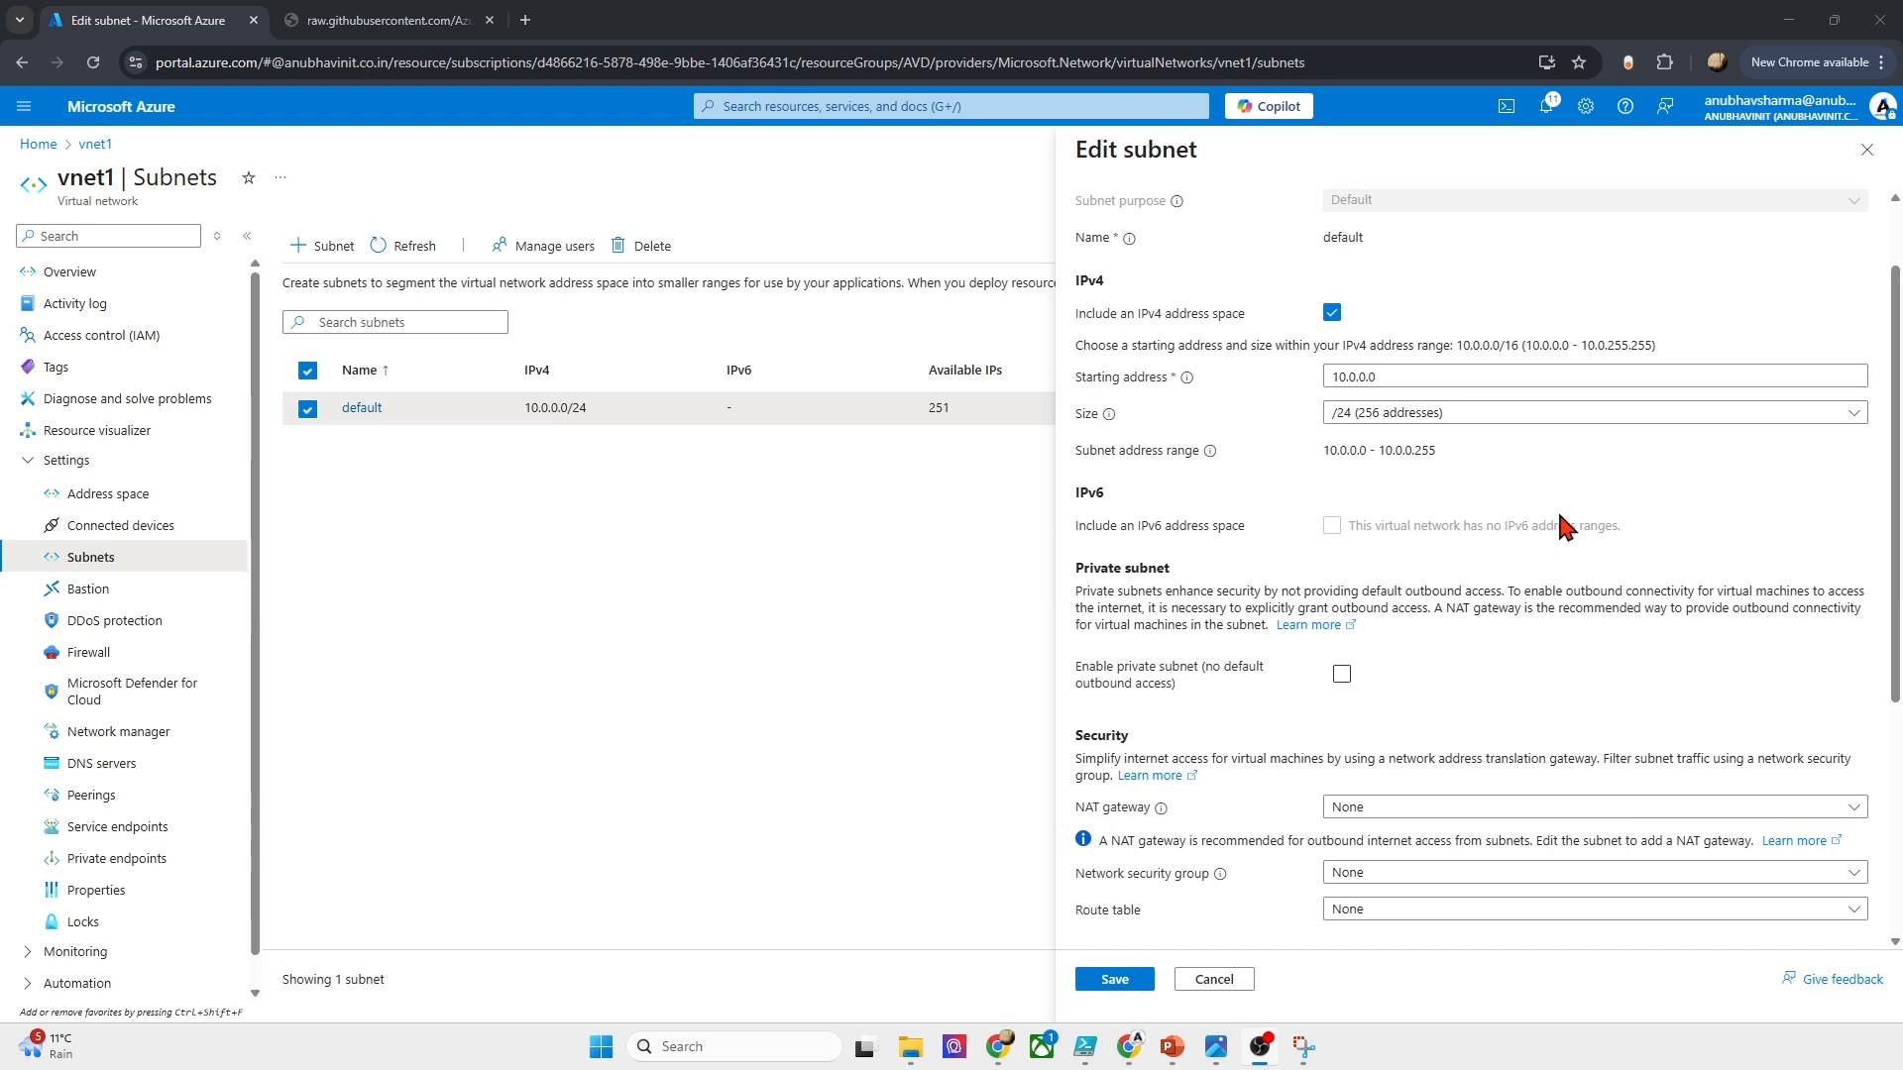
{"action": "scroll", "coordinate": [1556, 516], "scroll_direction": "up", "scroll_amount": 2}
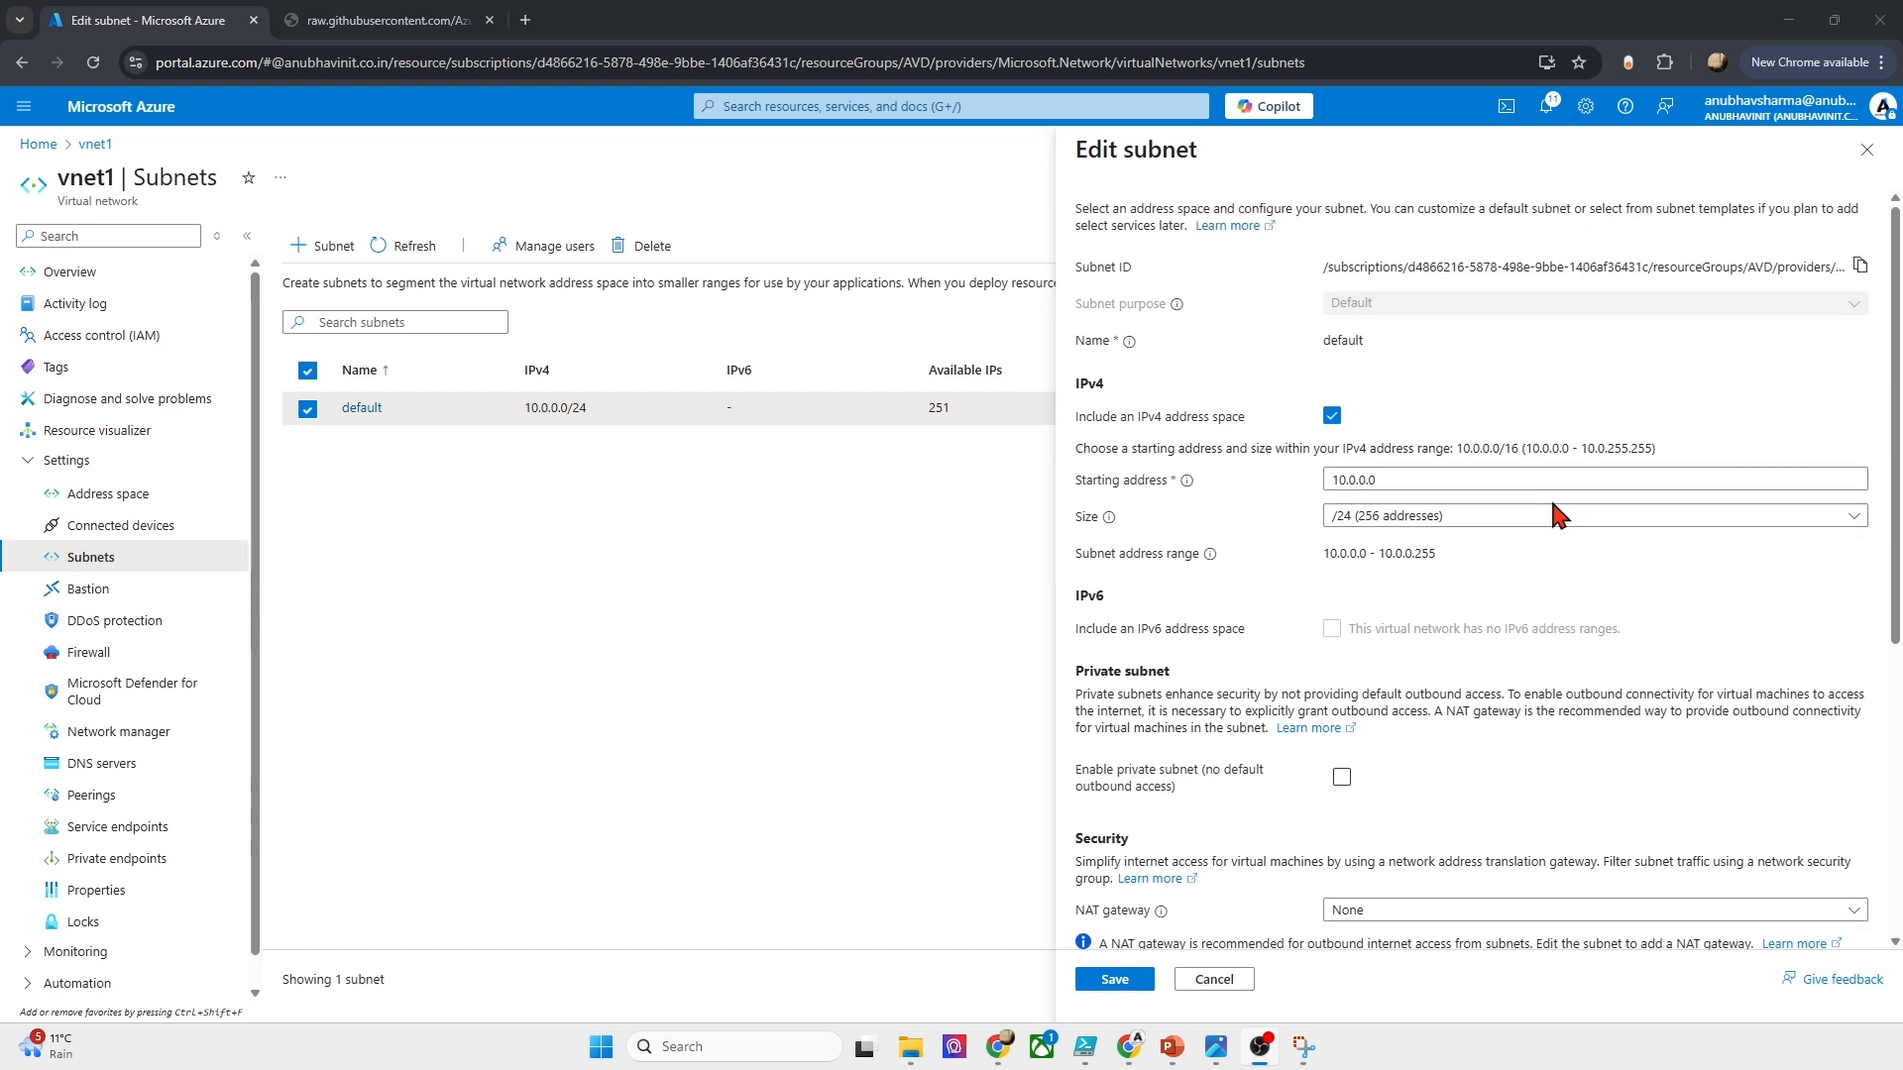
{"action": "scroll", "coordinate": [1556, 511], "scroll_direction": "down", "scroll_amount": 5}
{"action": "scroll", "coordinate": [1559, 511], "scroll_direction": "down", "scroll_amount": 1}
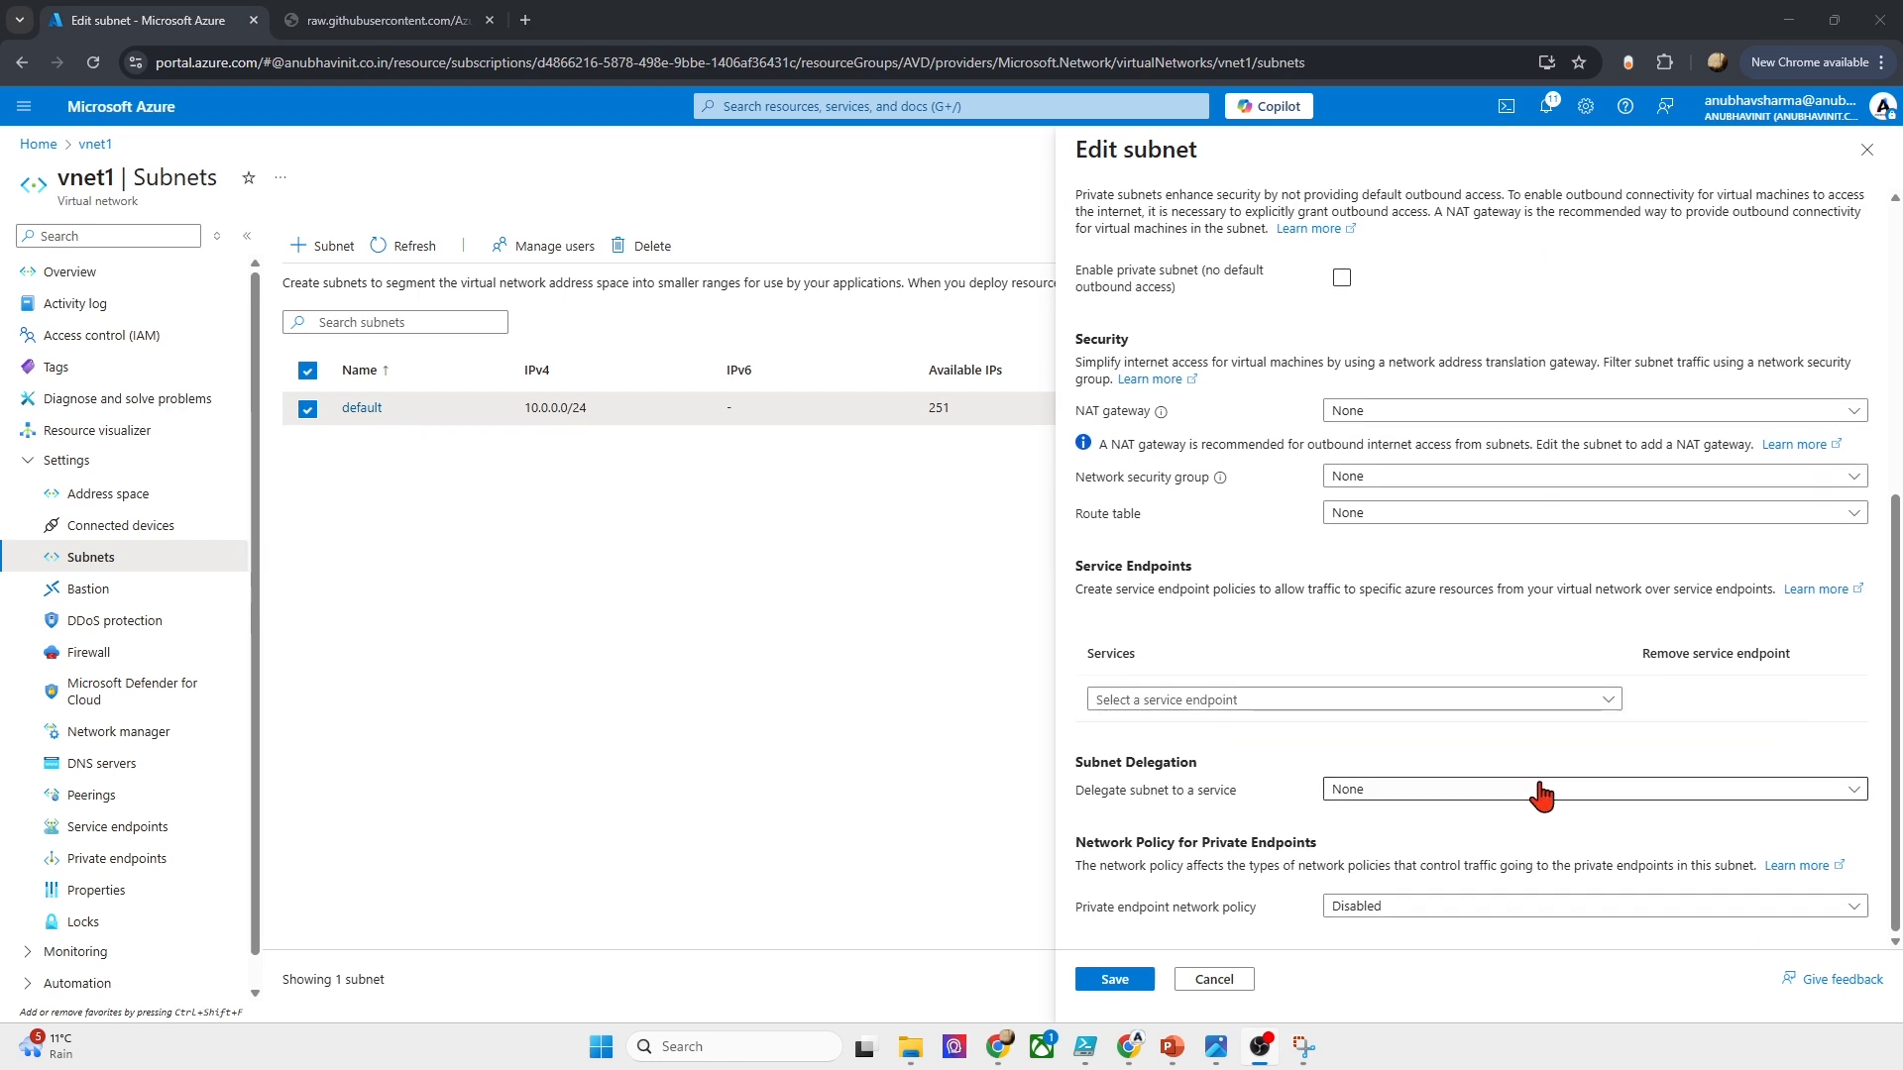
{"action": "left_click", "coordinate": [1285, 702]}
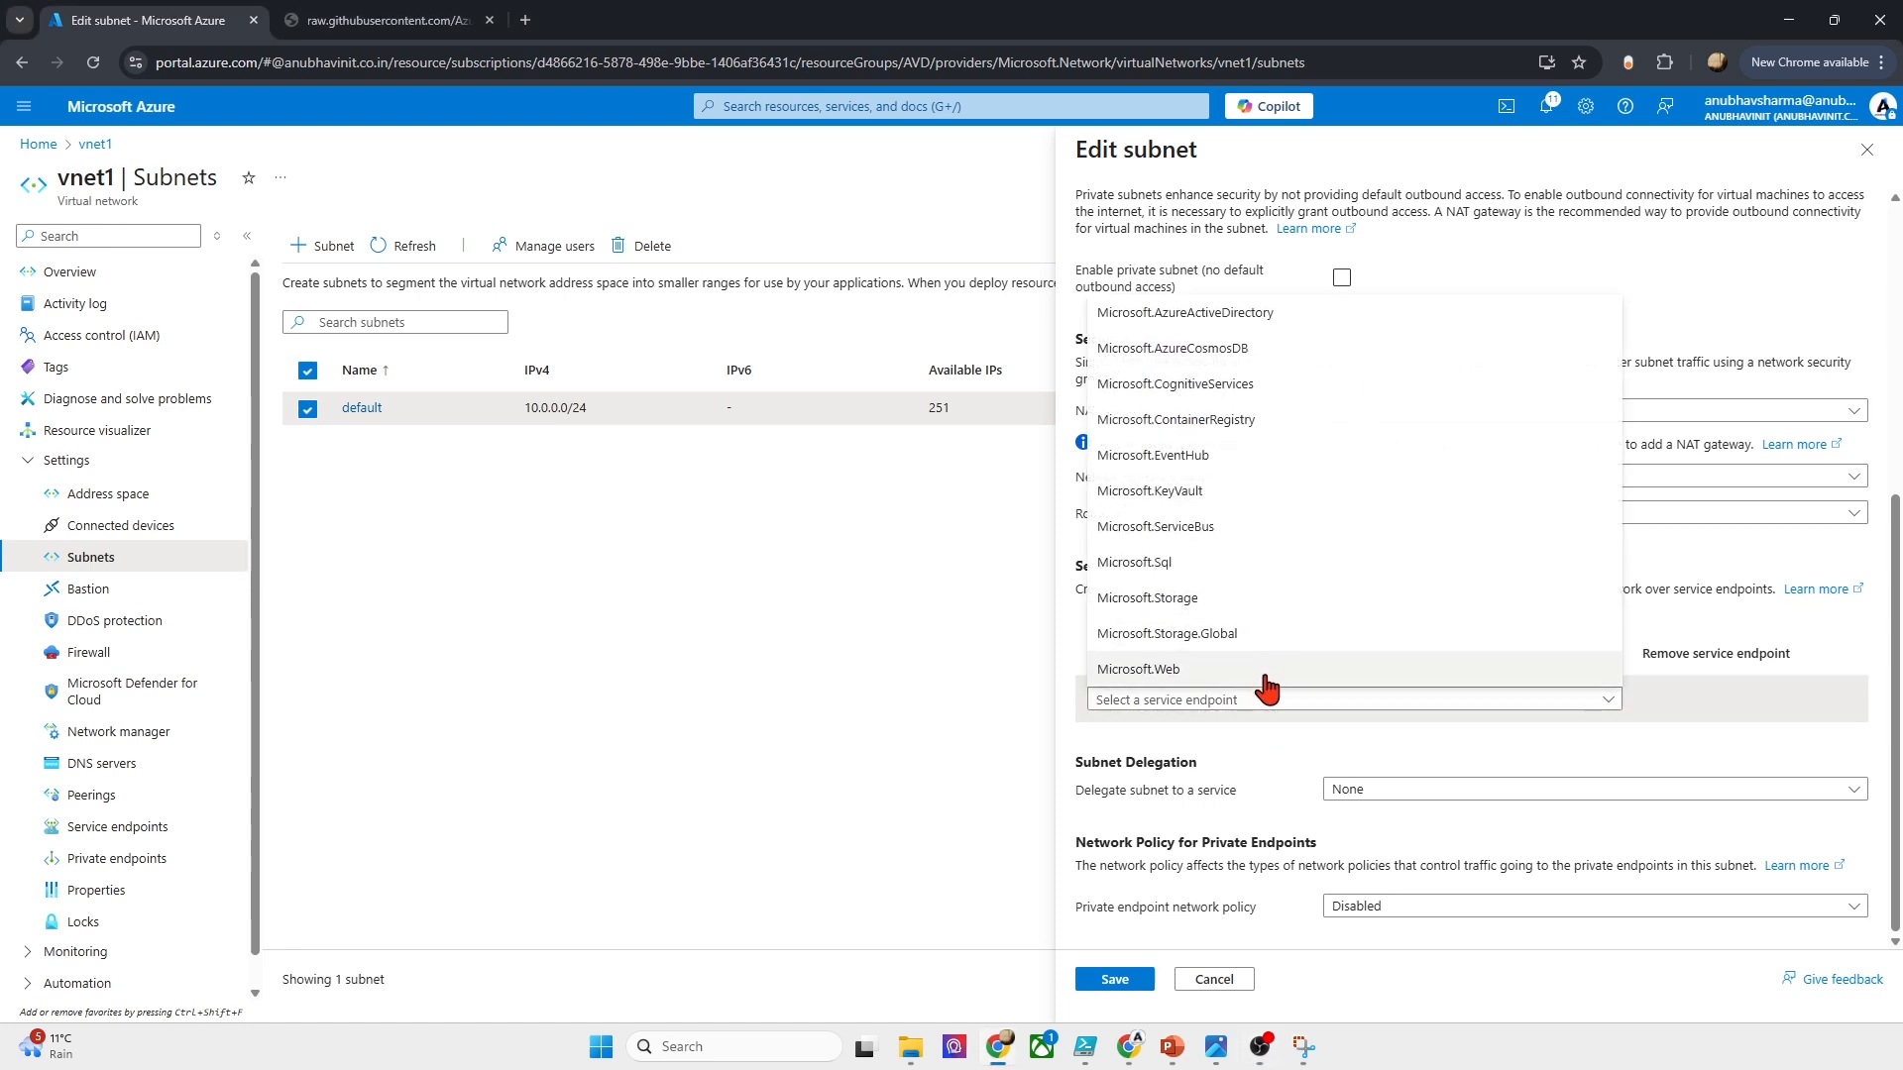
{"action": "left_click", "coordinate": [1503, 751]}
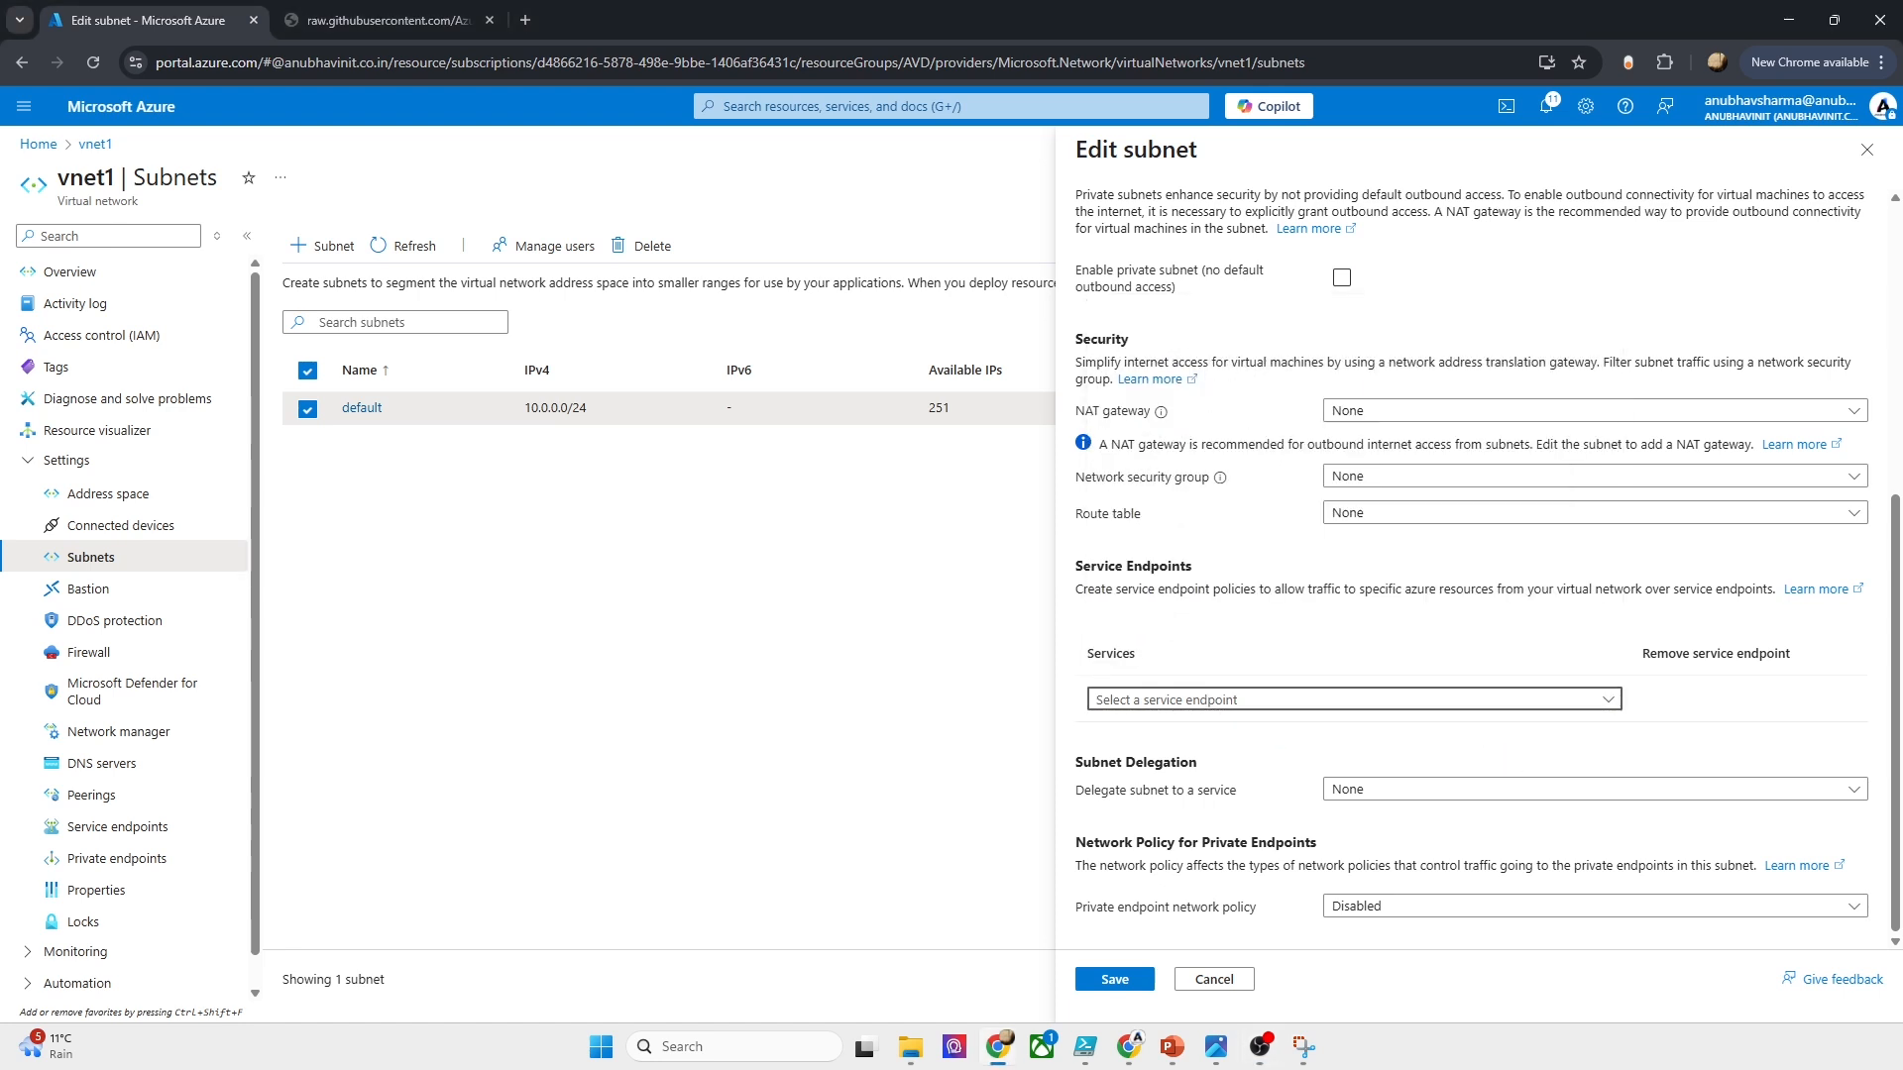
{"action": "scroll", "coordinate": [1189, 805], "scroll_direction": "up", "scroll_amount": 5}
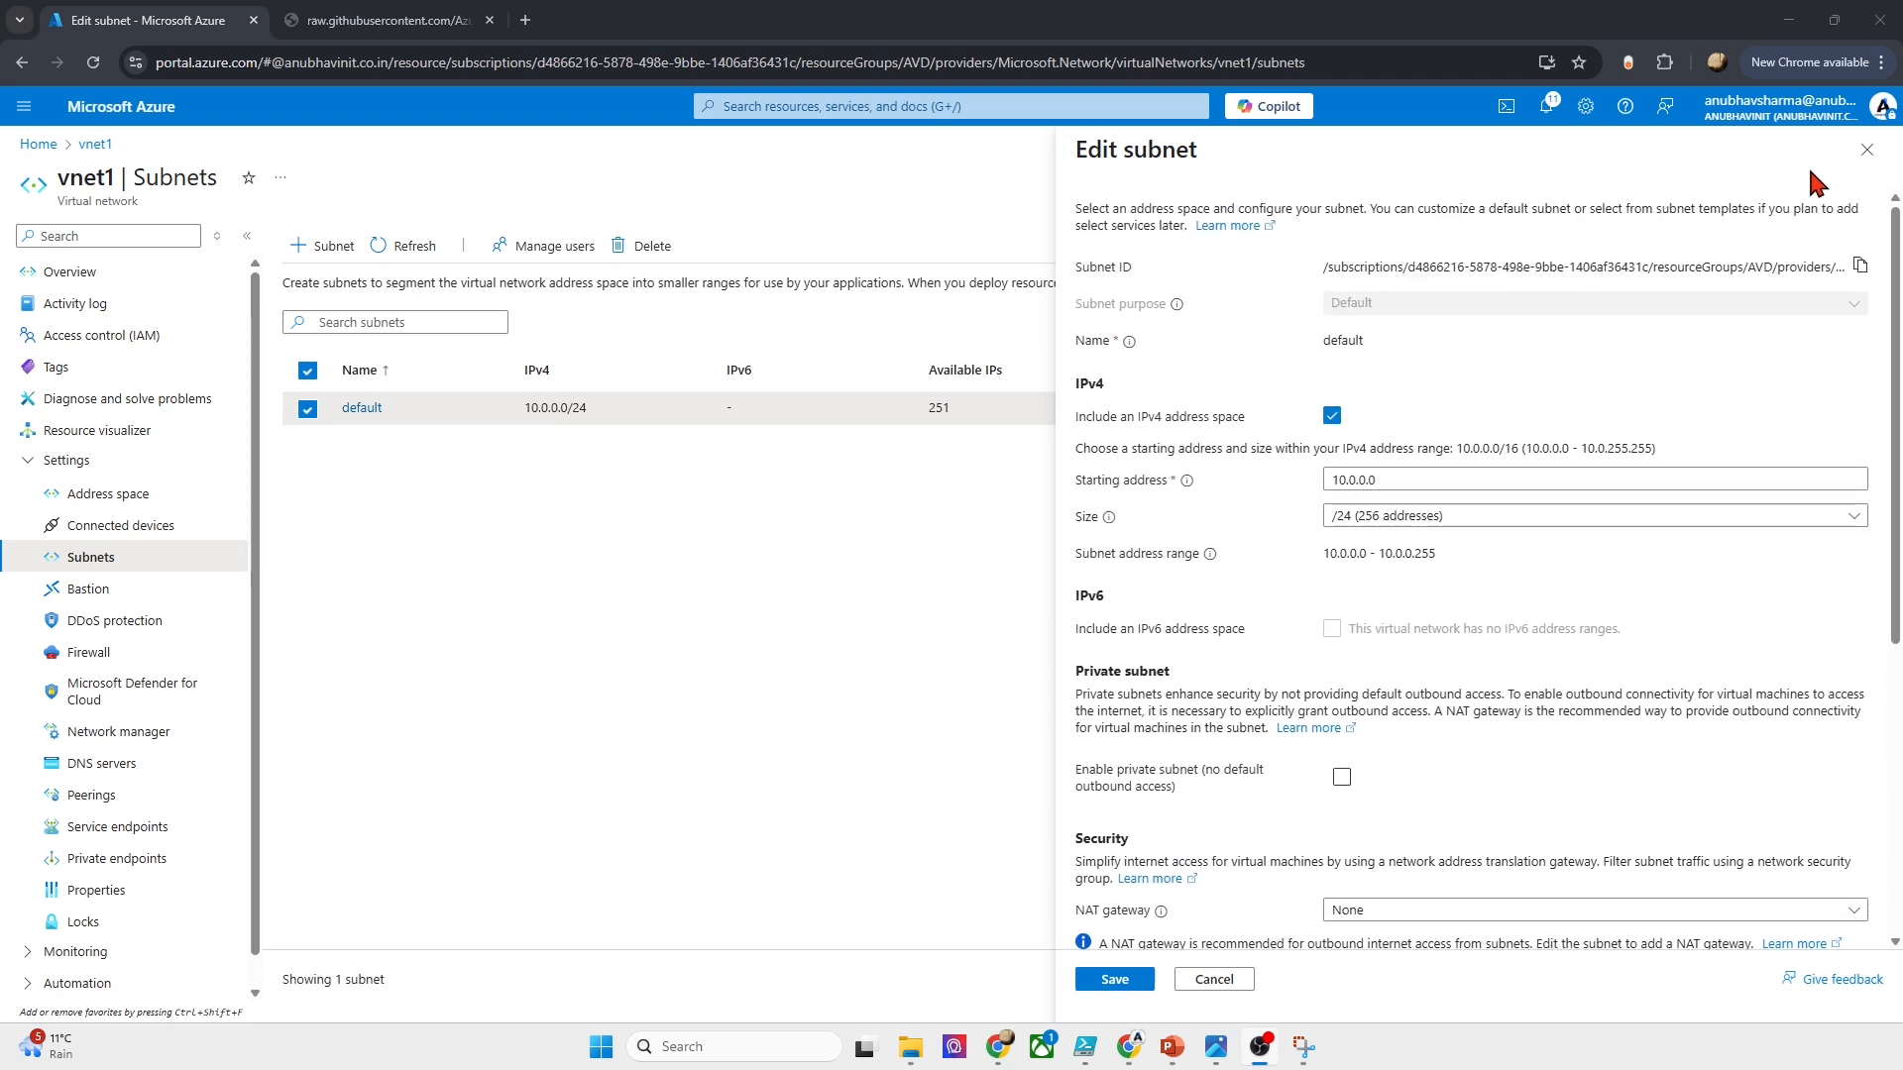
{"action": "left_click", "coordinate": [1868, 150]}
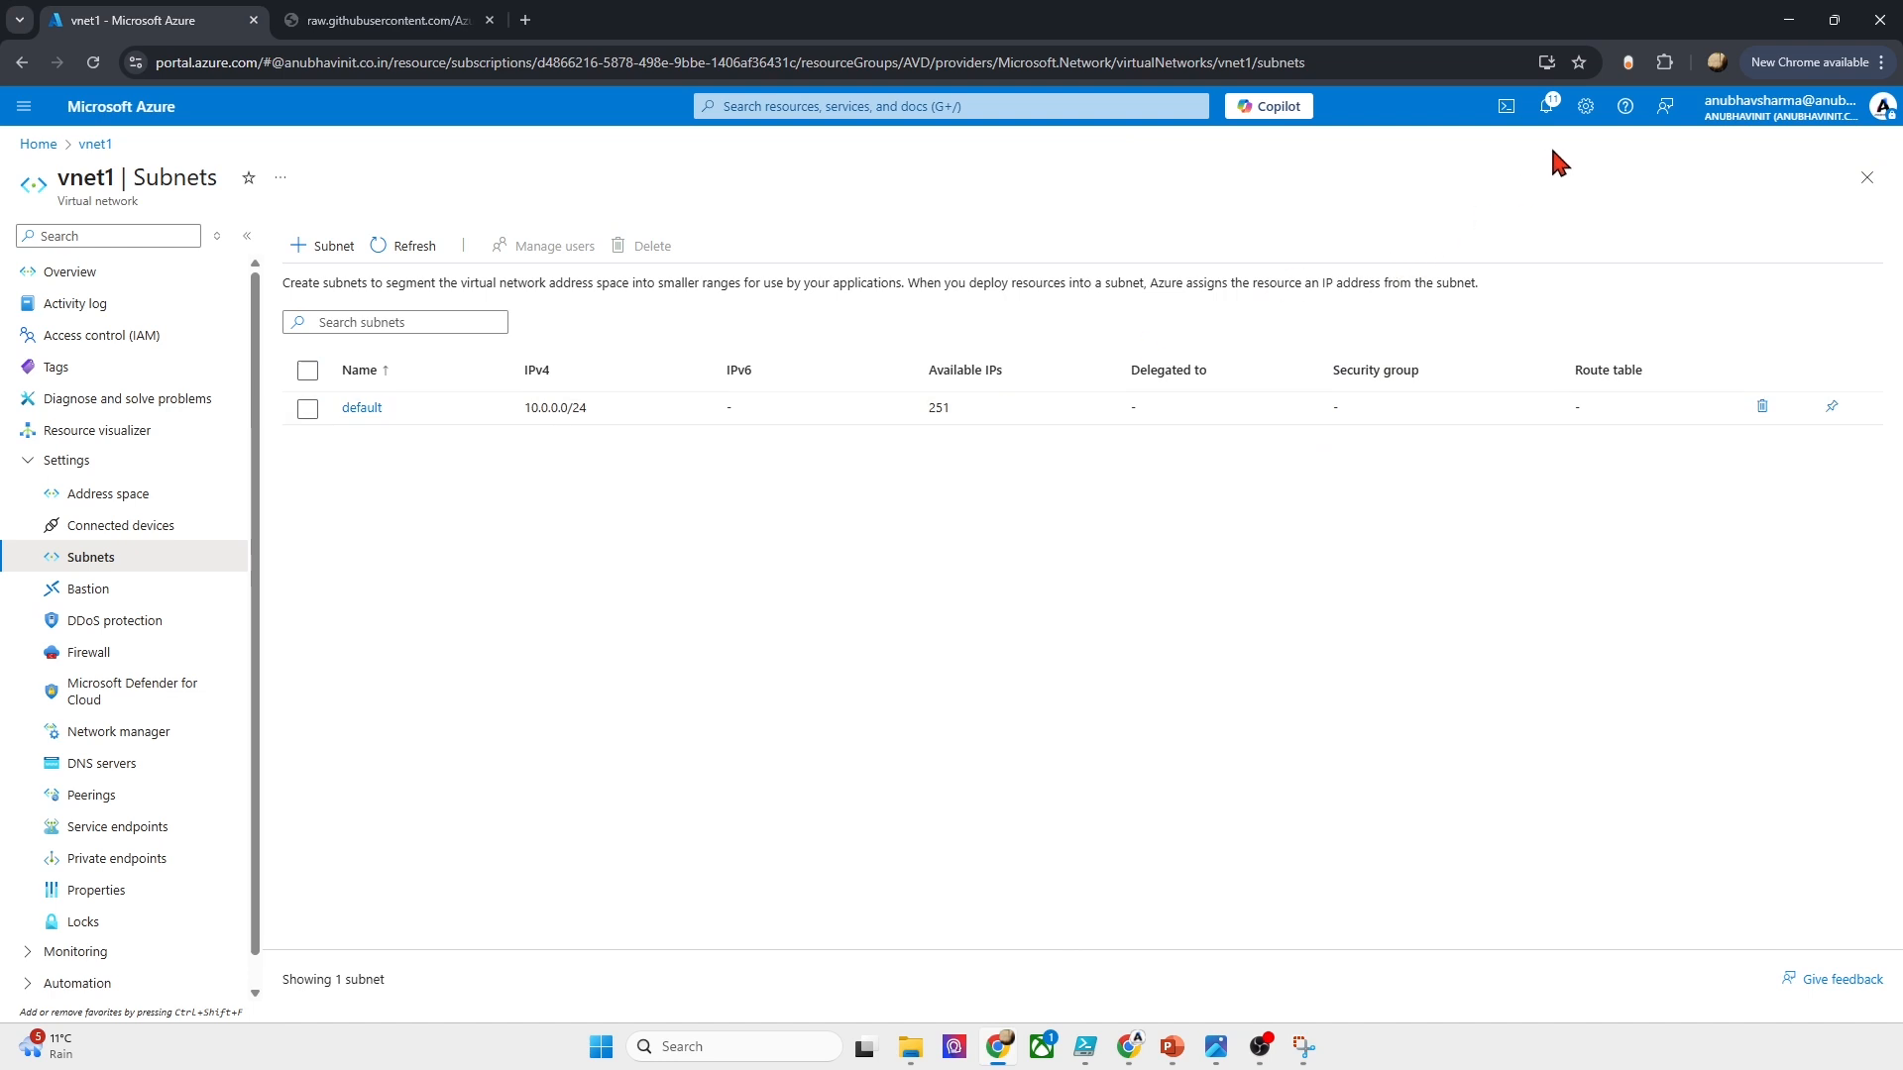
Step: In Cloud Shell, run az network vnet subnet update on vnet1's default subnet in resource group AVD with --disable-private-link-service-network-policies true
{"action": "left_click", "coordinate": [1521, 120]}
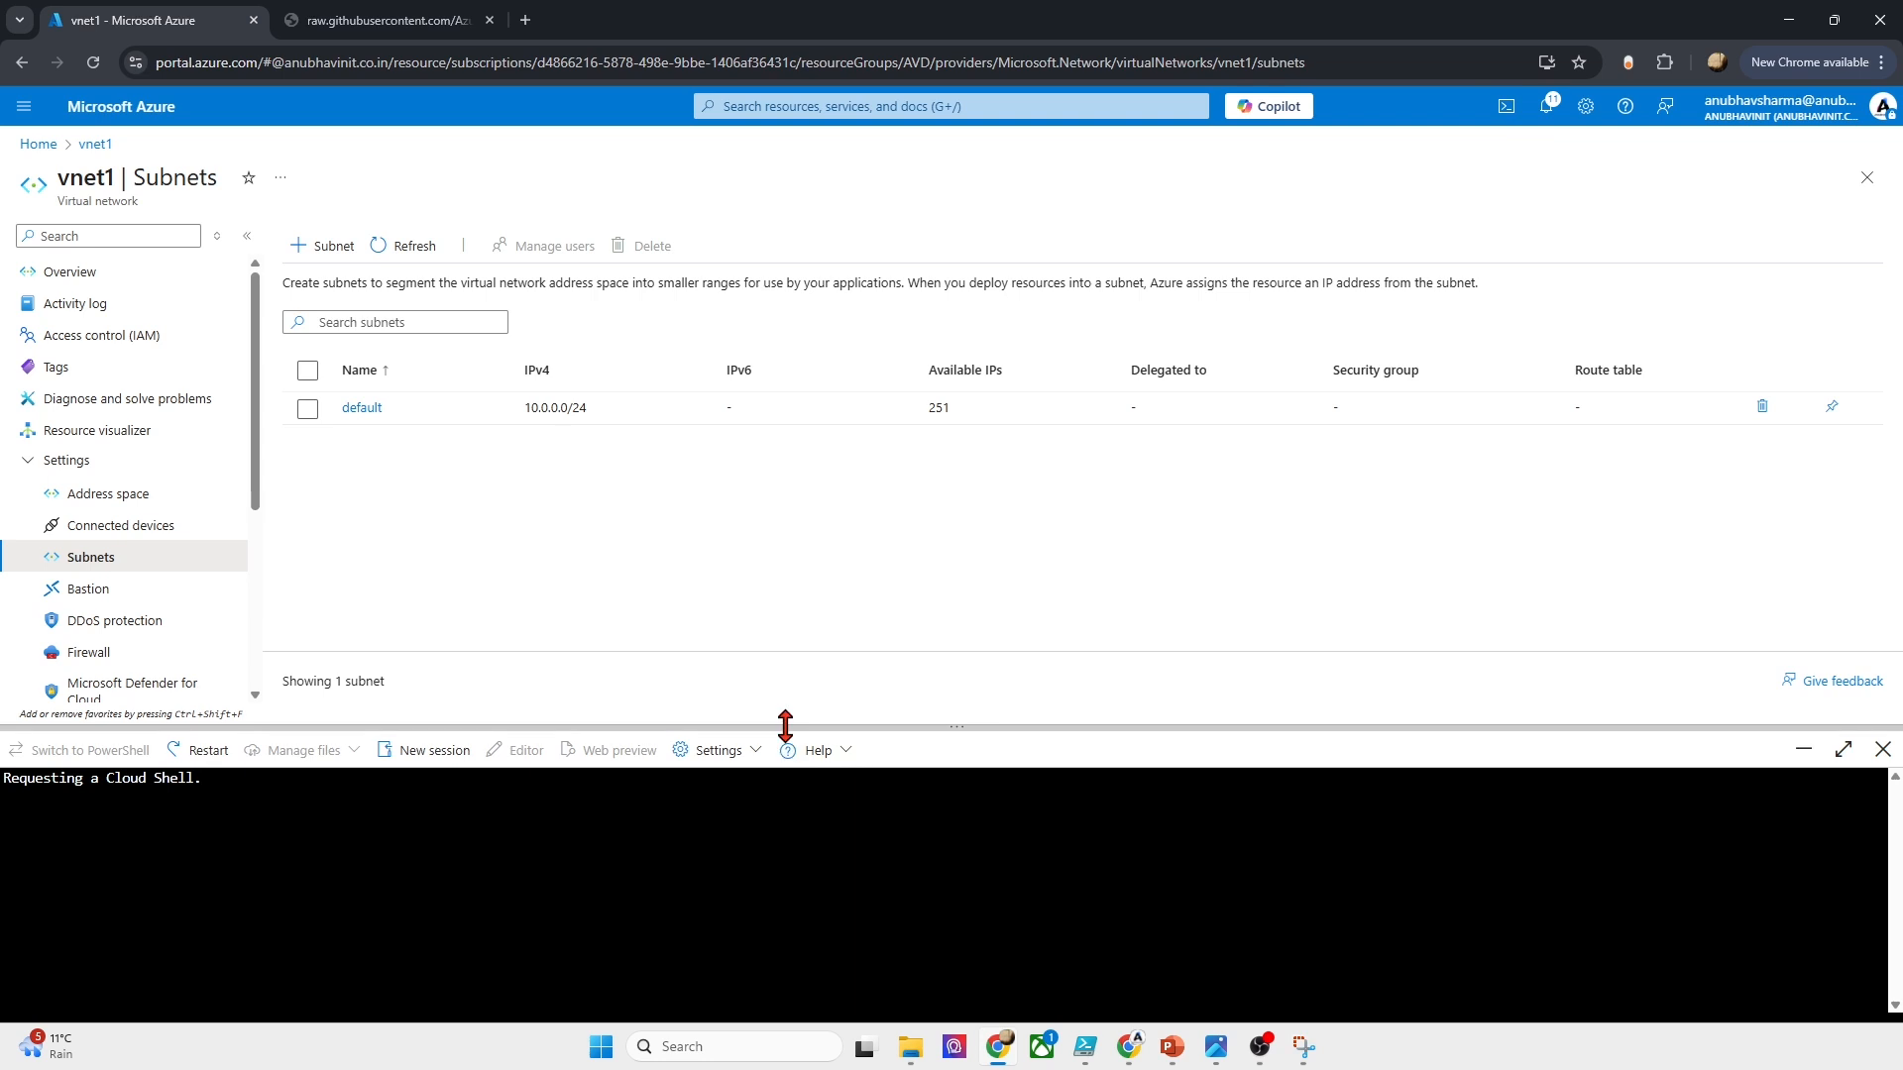
{"action": "left_click_drag", "start_coordinate": [784, 728], "coordinate": [794, 696]}
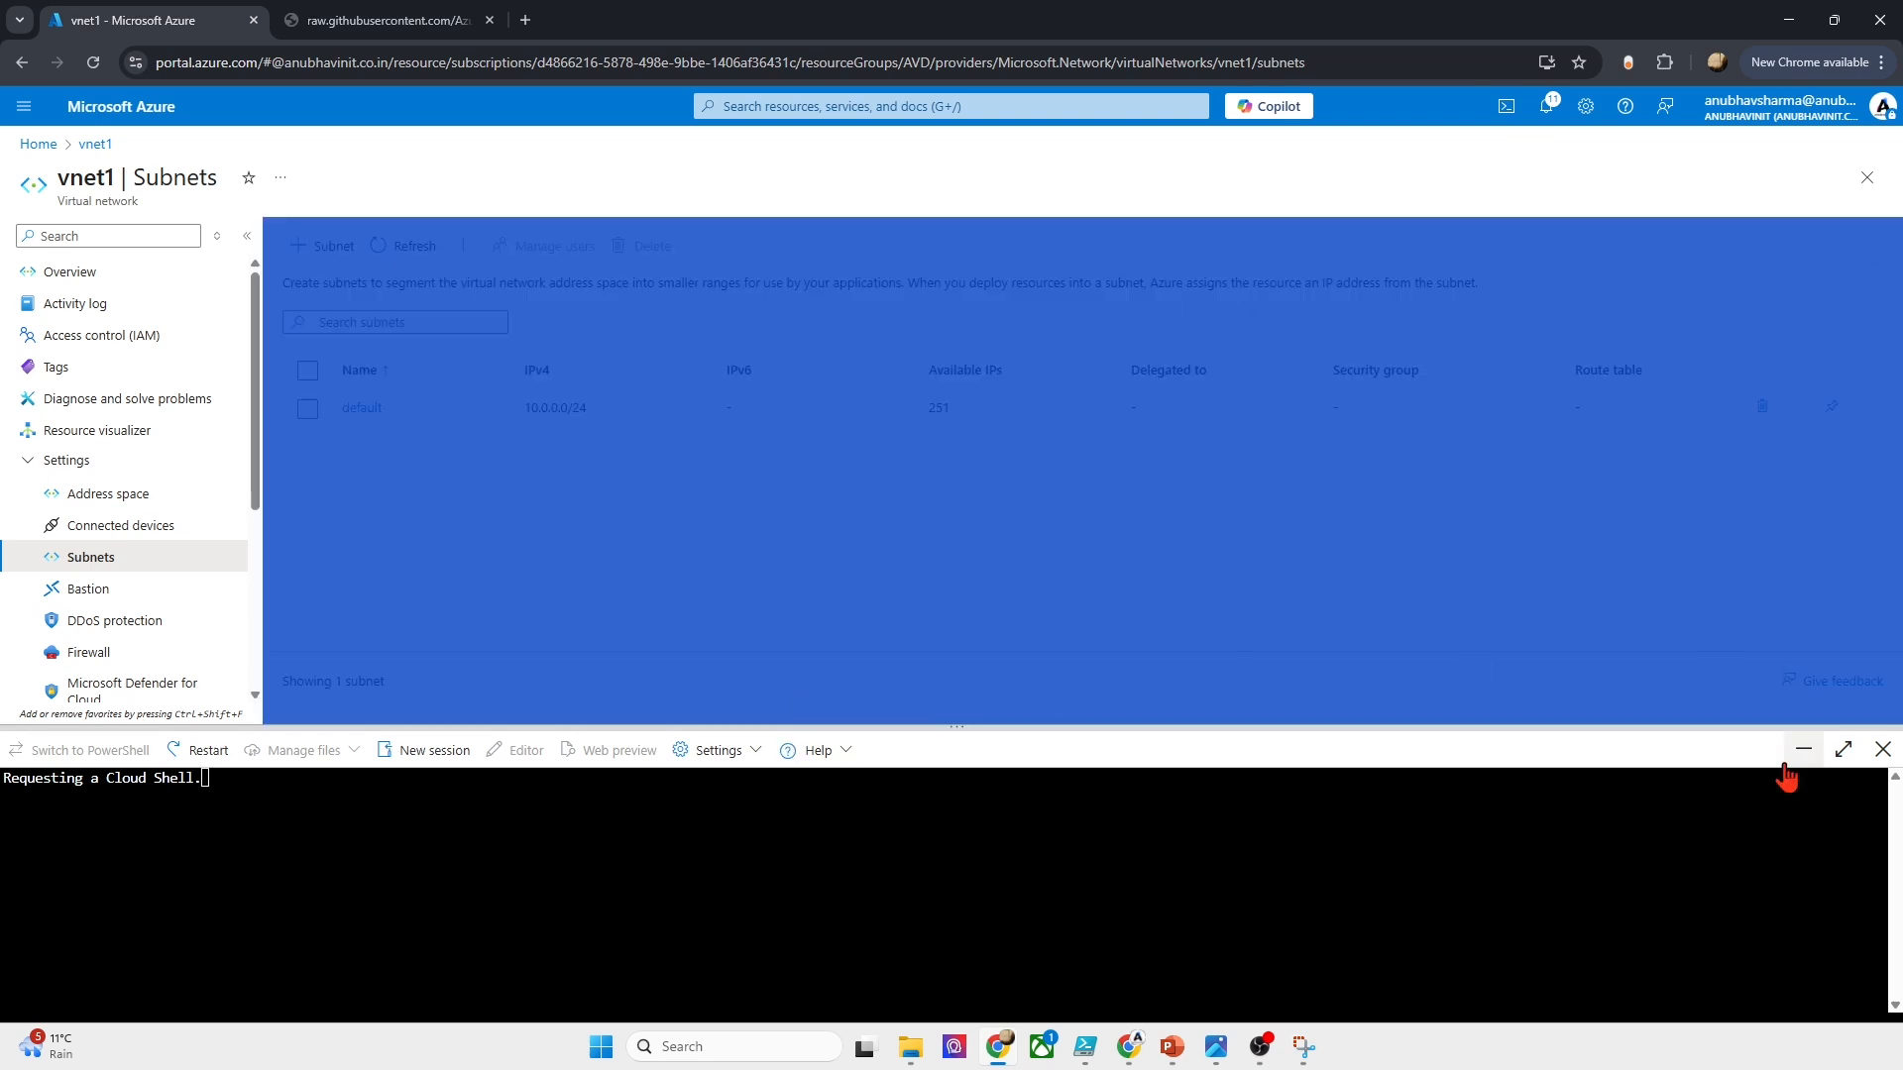
{"action": "left_click_drag", "start_coordinate": [970, 838], "coordinate": [970, 848]}
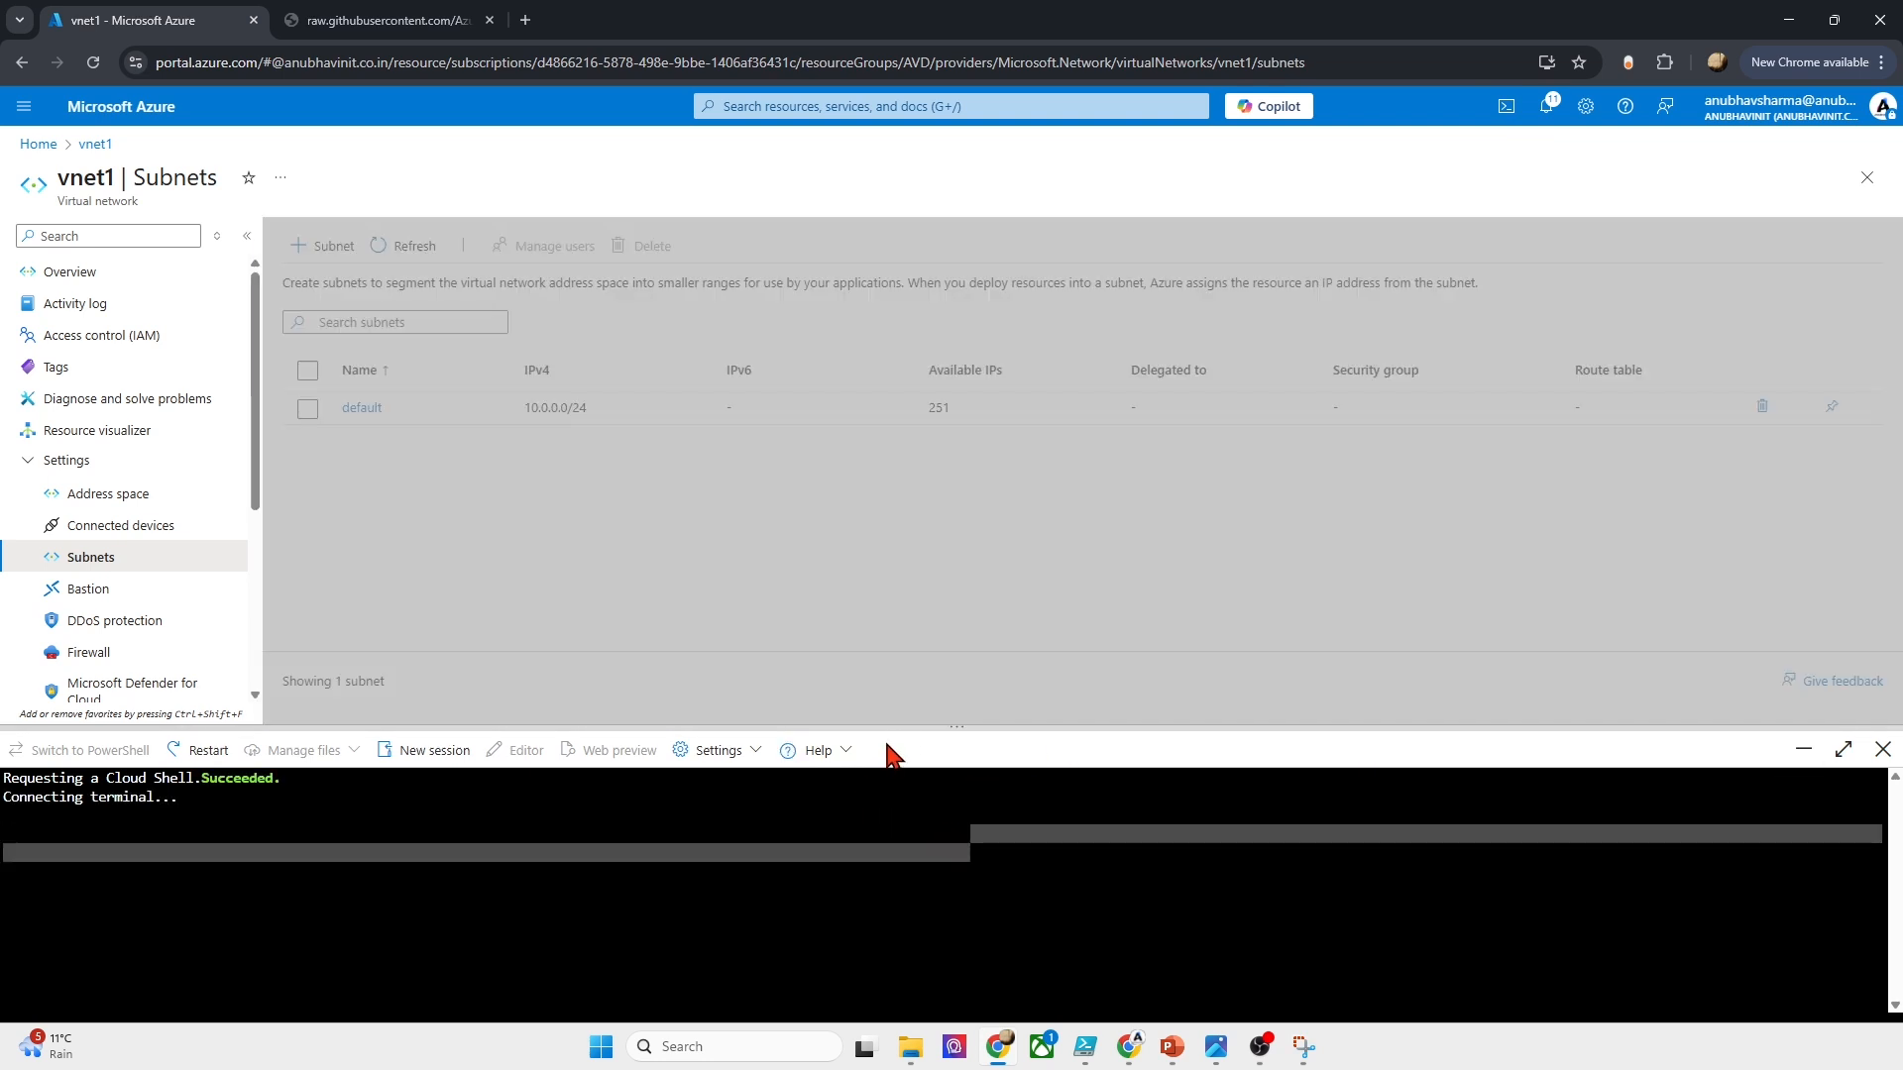
{"action": "left_click_drag", "start_coordinate": [897, 729], "coordinate": [684, 765]}
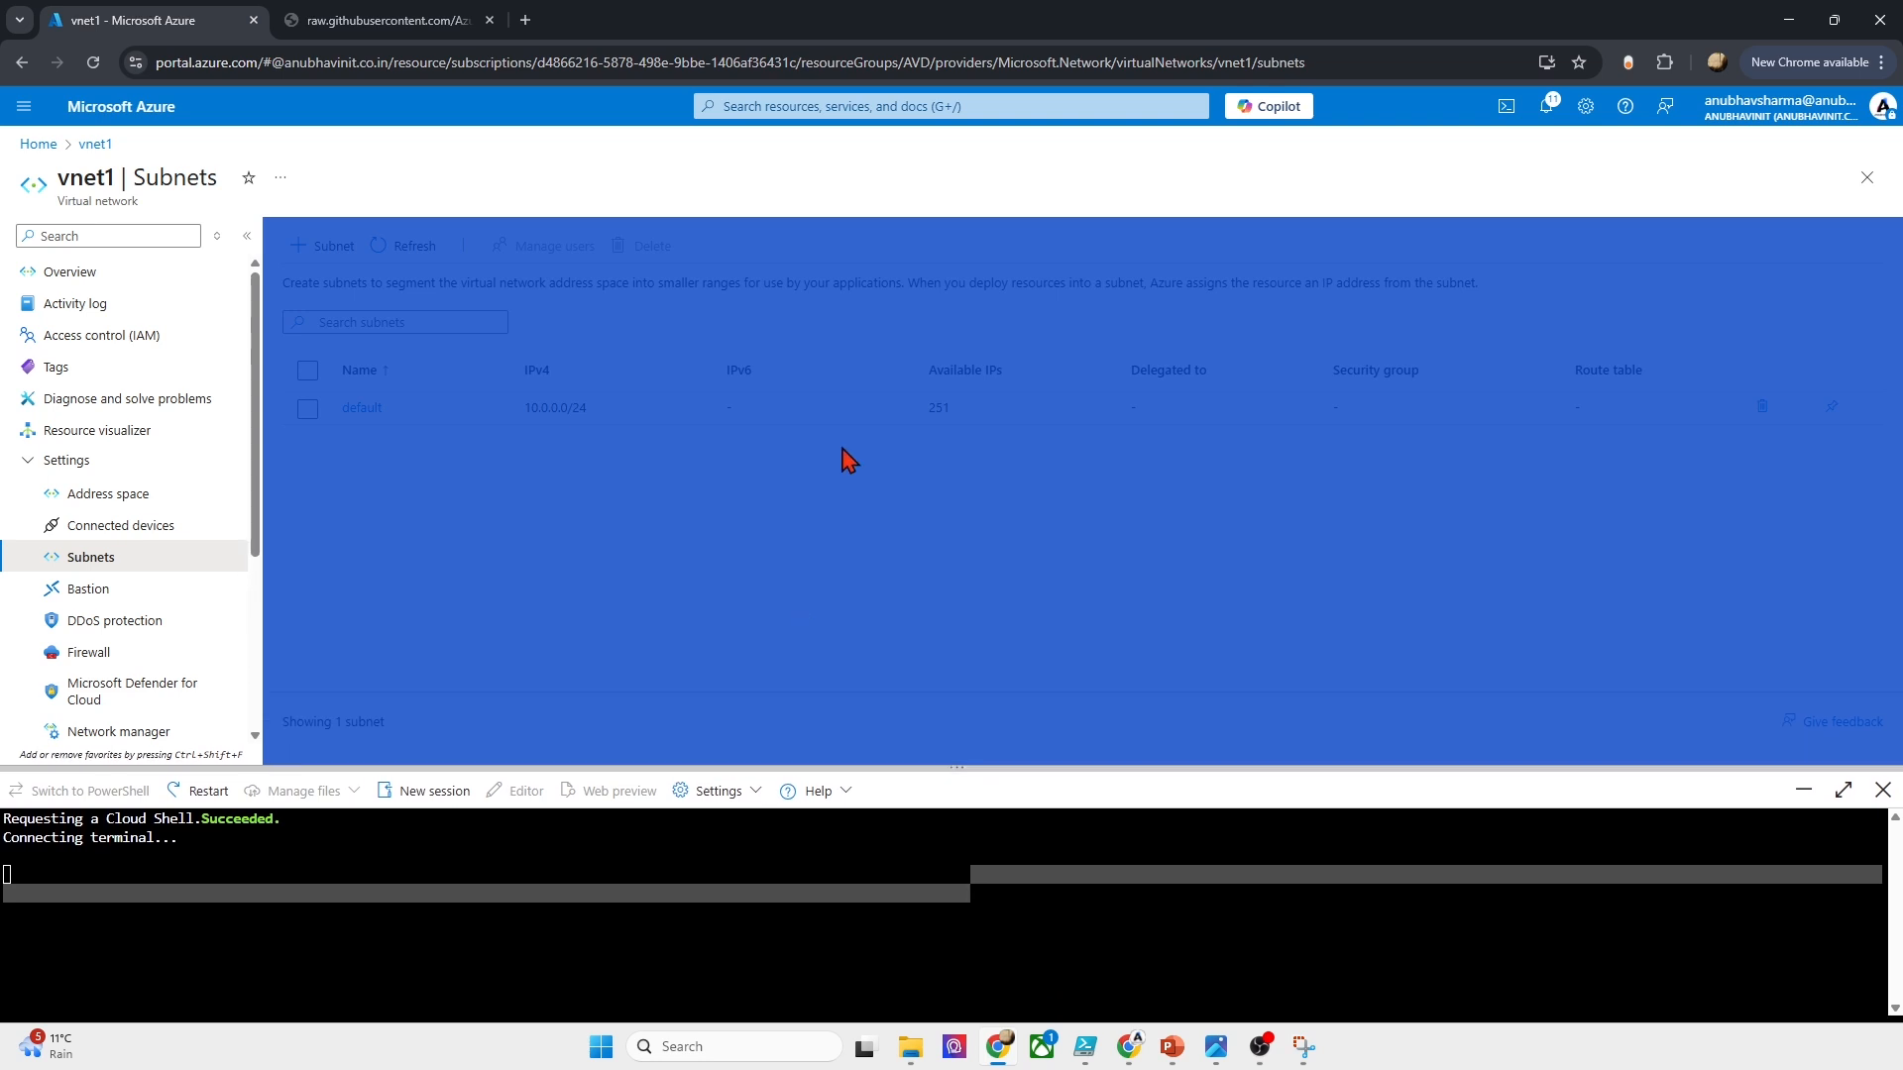
{"action": "left_click", "coordinate": [846, 459]}
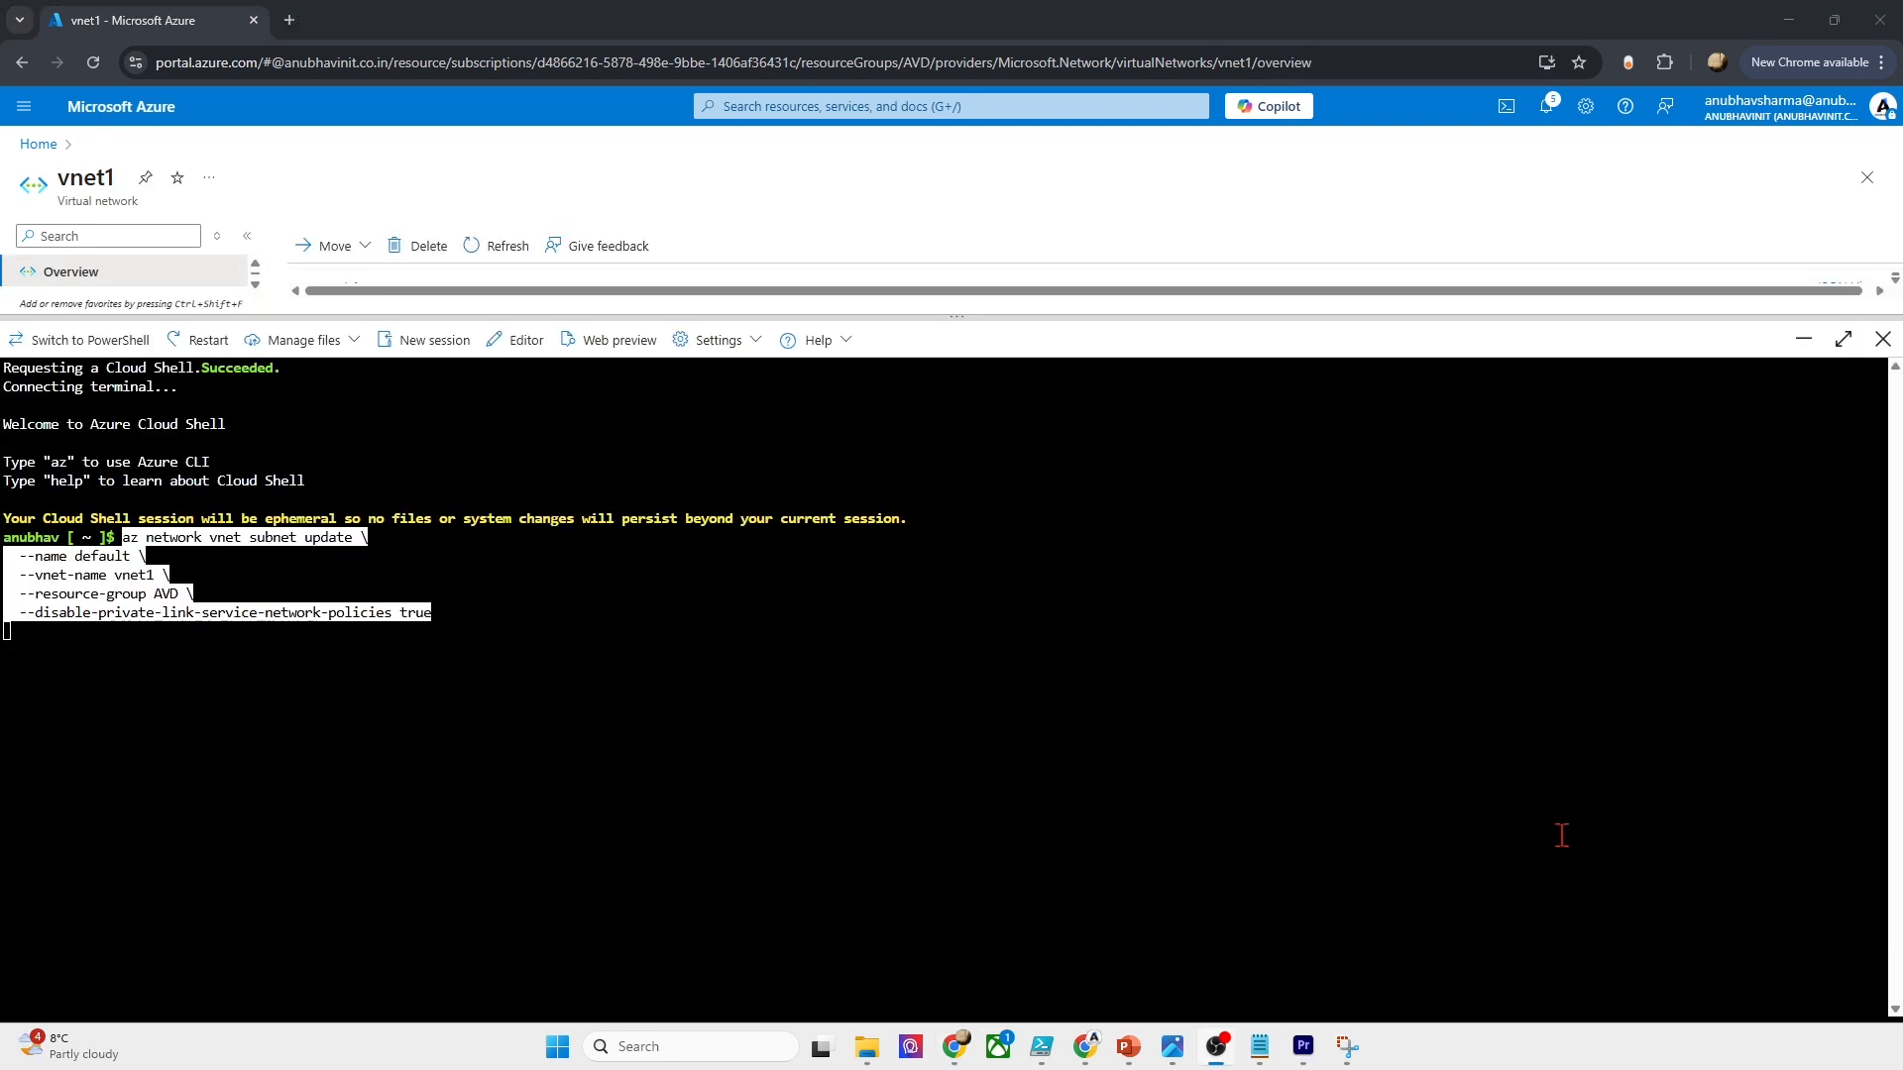
{"action": "left_click", "coordinate": [604, 667]}
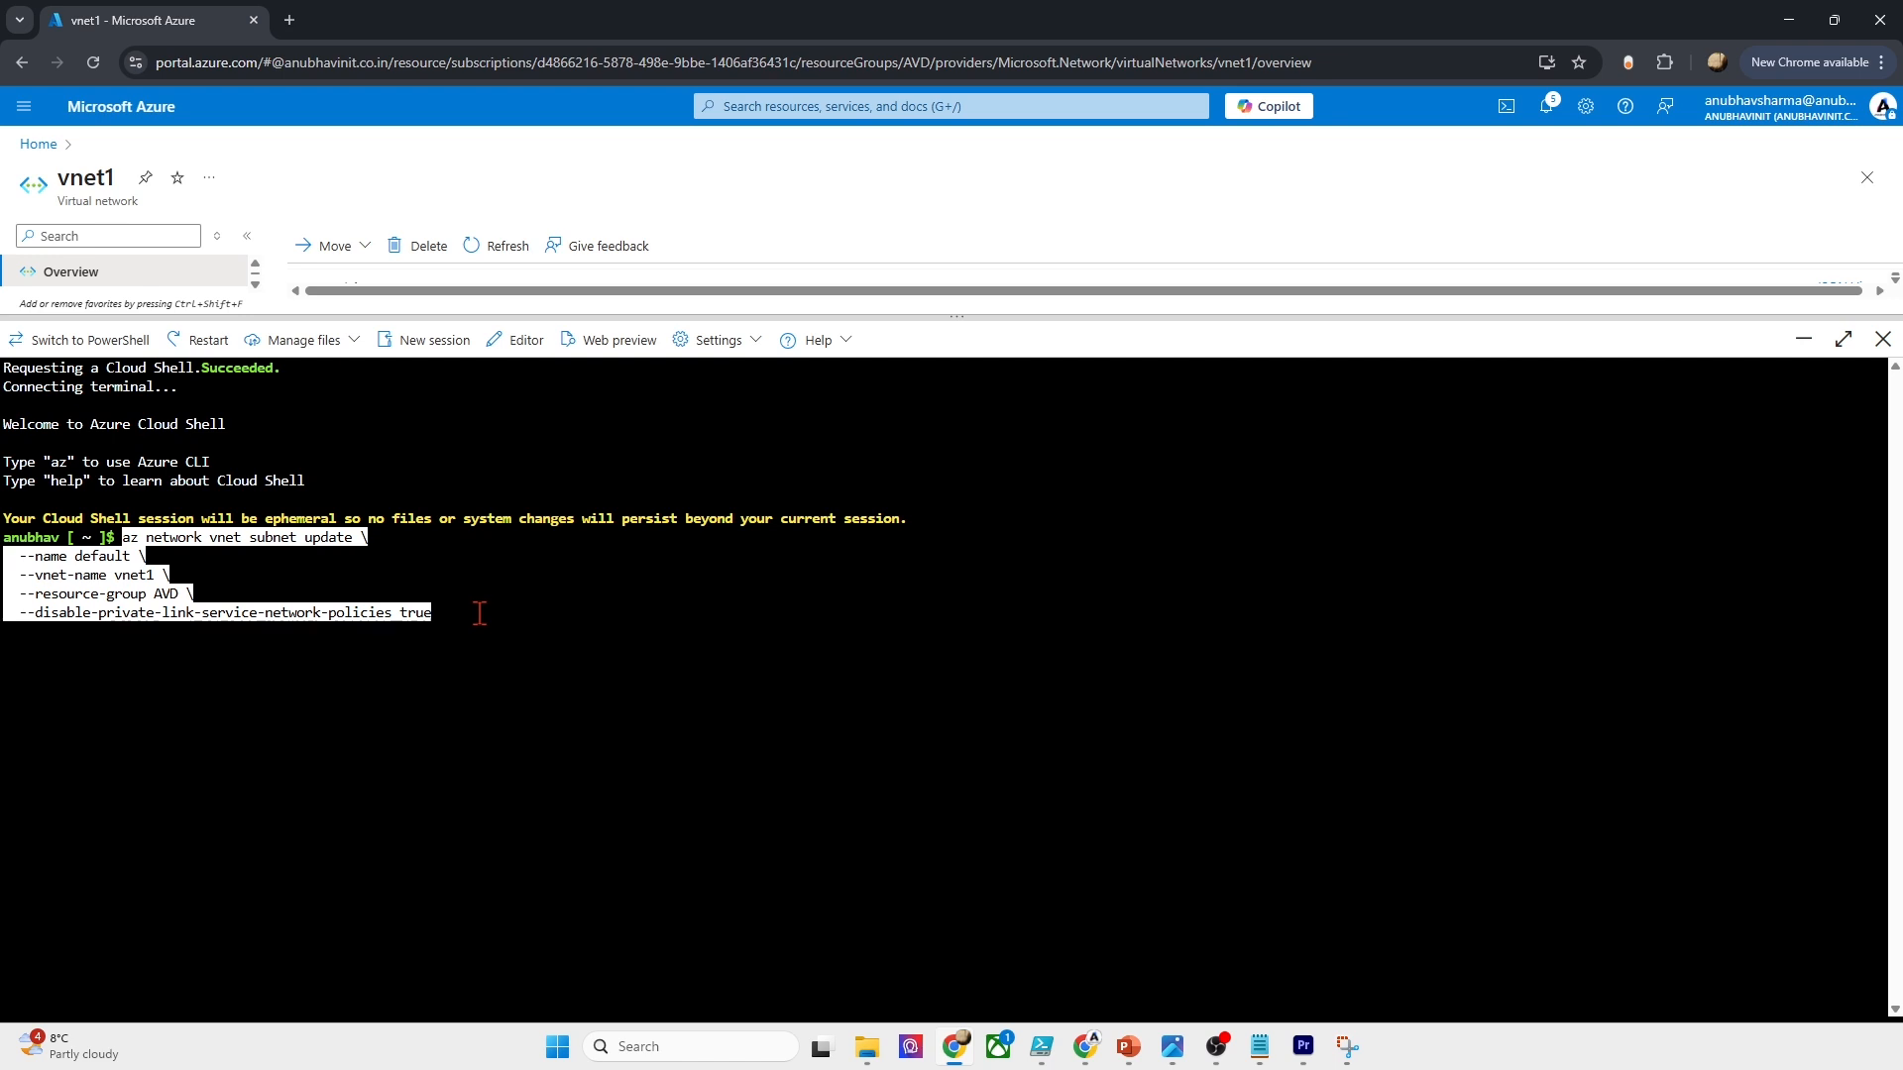
{"action": "key", "text": "Return"}
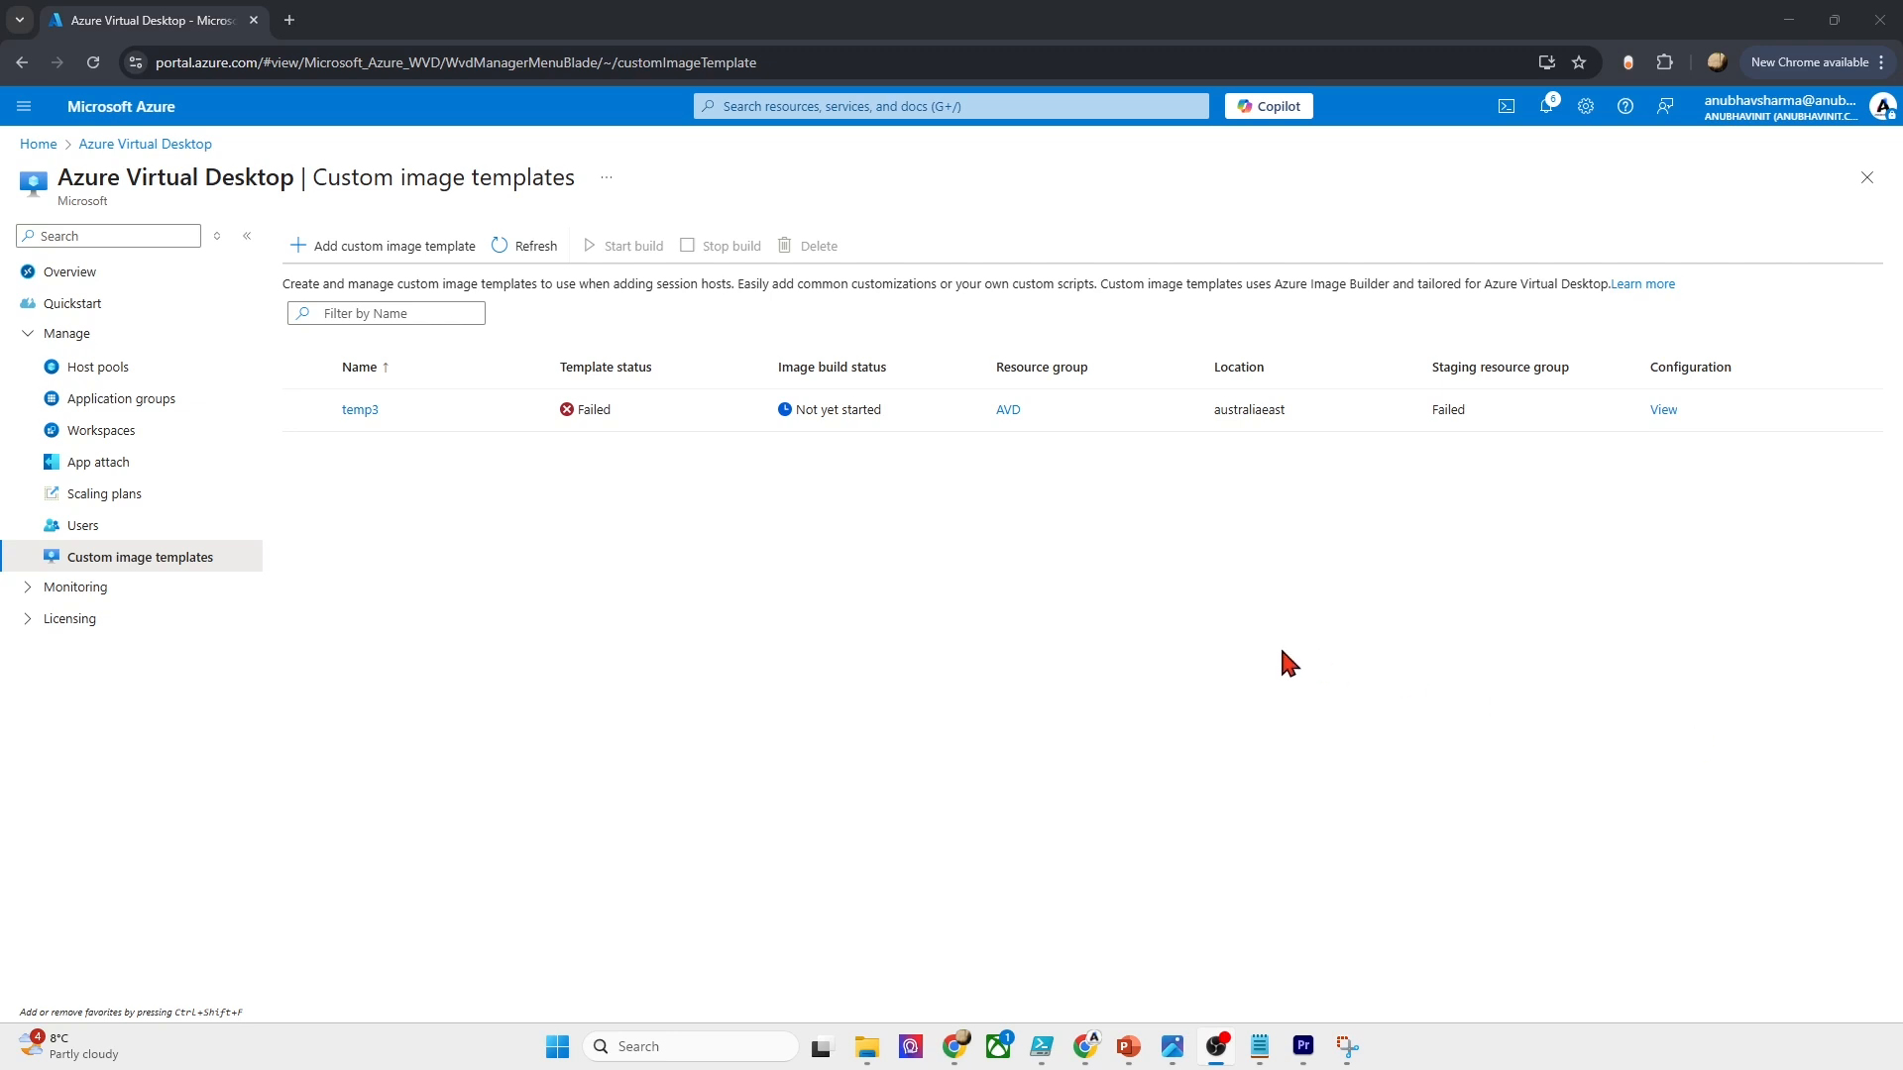
Step: Start another custom image template named temp4 and import the settings from temp3
{"action": "left_click", "coordinate": [353, 248]}
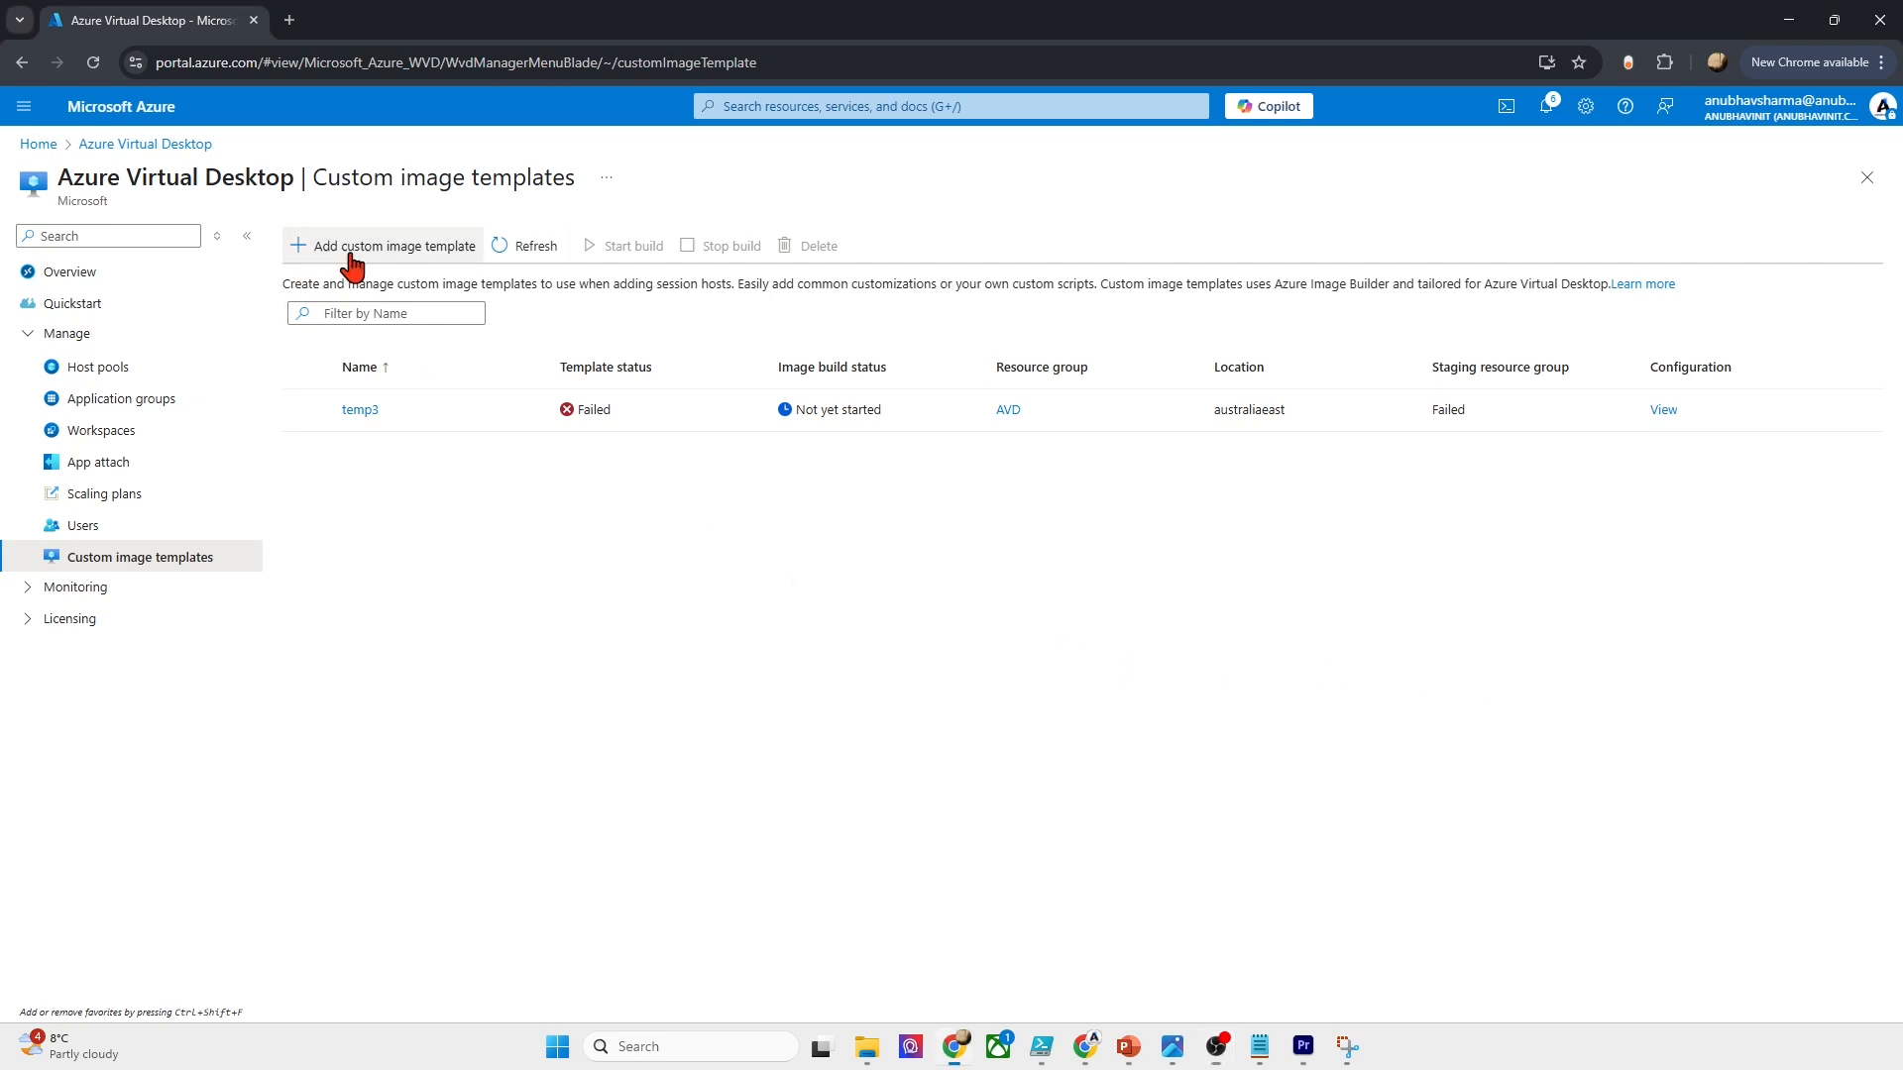
{"action": "type", "text": "temp4"}
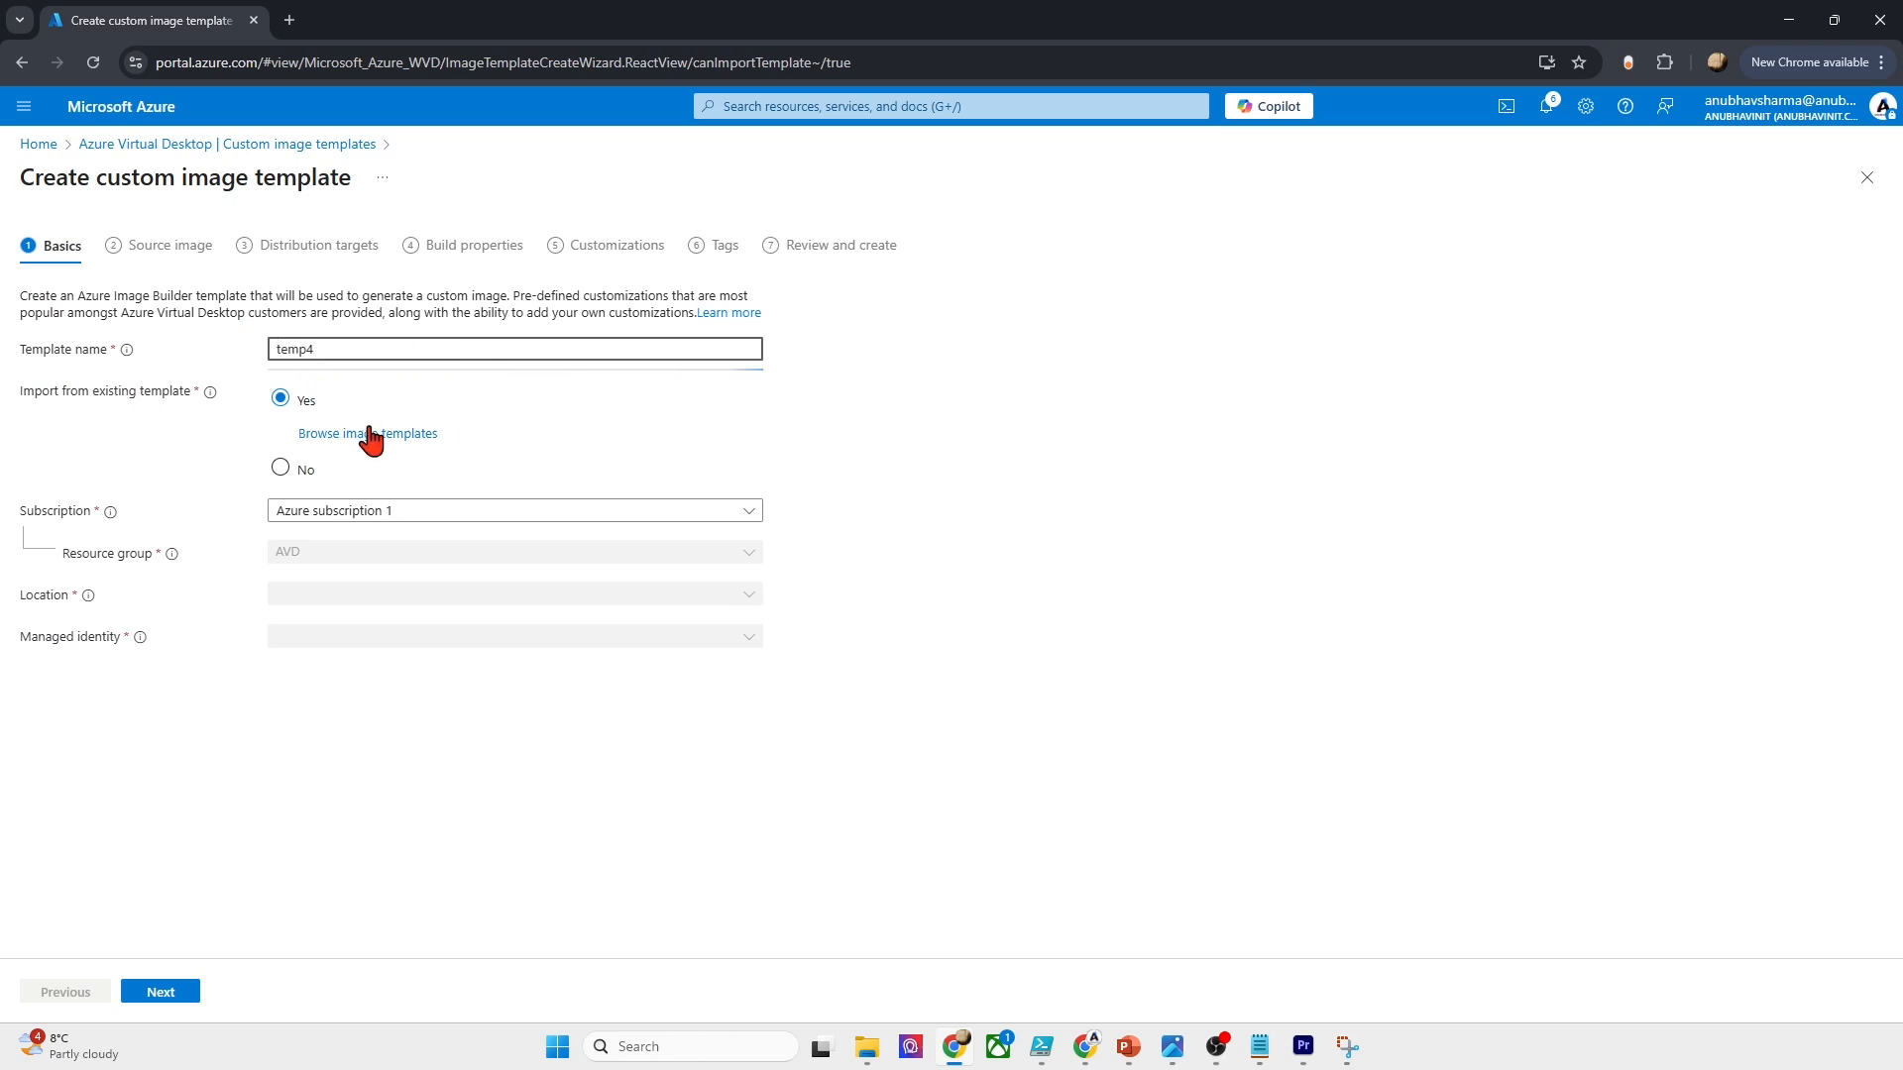
{"action": "left_click", "coordinate": [372, 433]}
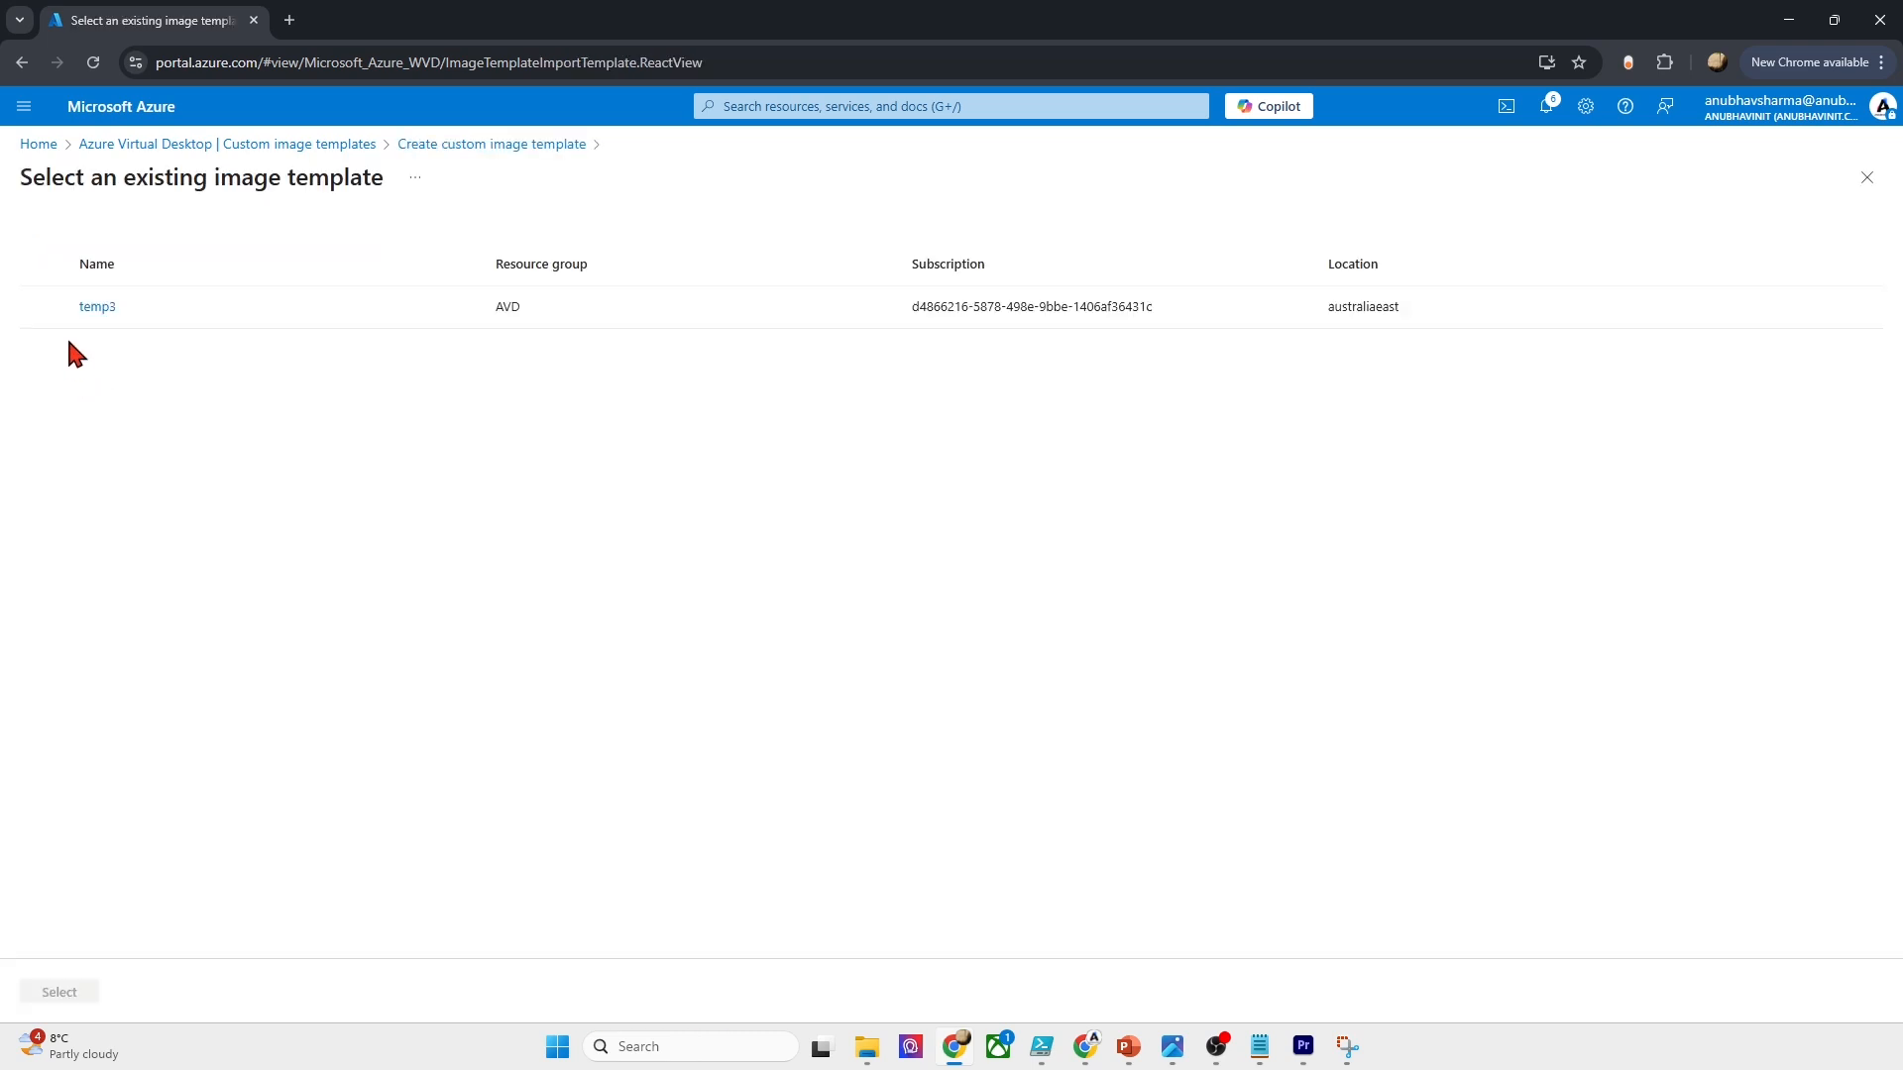
{"action": "left_click", "coordinate": [45, 307]}
{"action": "left_click", "coordinate": [60, 994]}
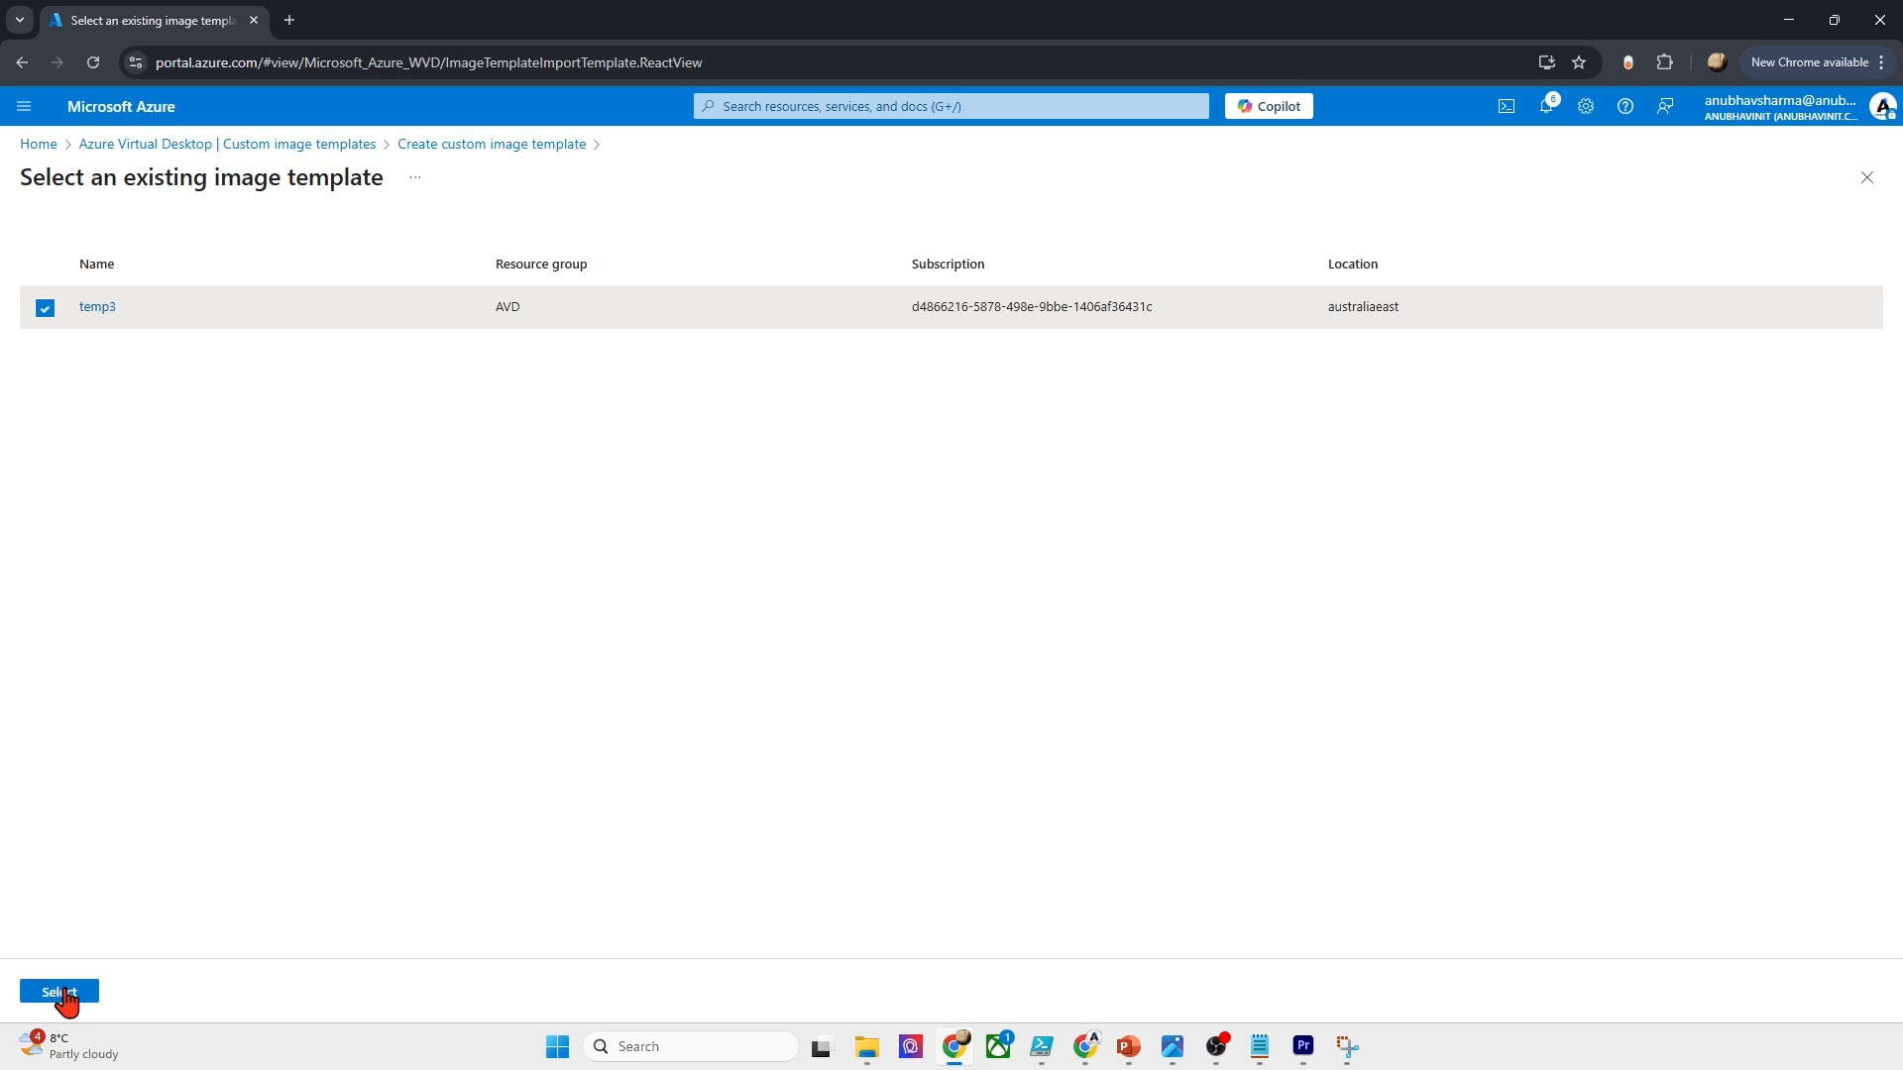
Step: Keep temp4's imported source image and distribution targets, and open the staging group for editing in the build properties
{"action": "left_click", "coordinate": [162, 993]}
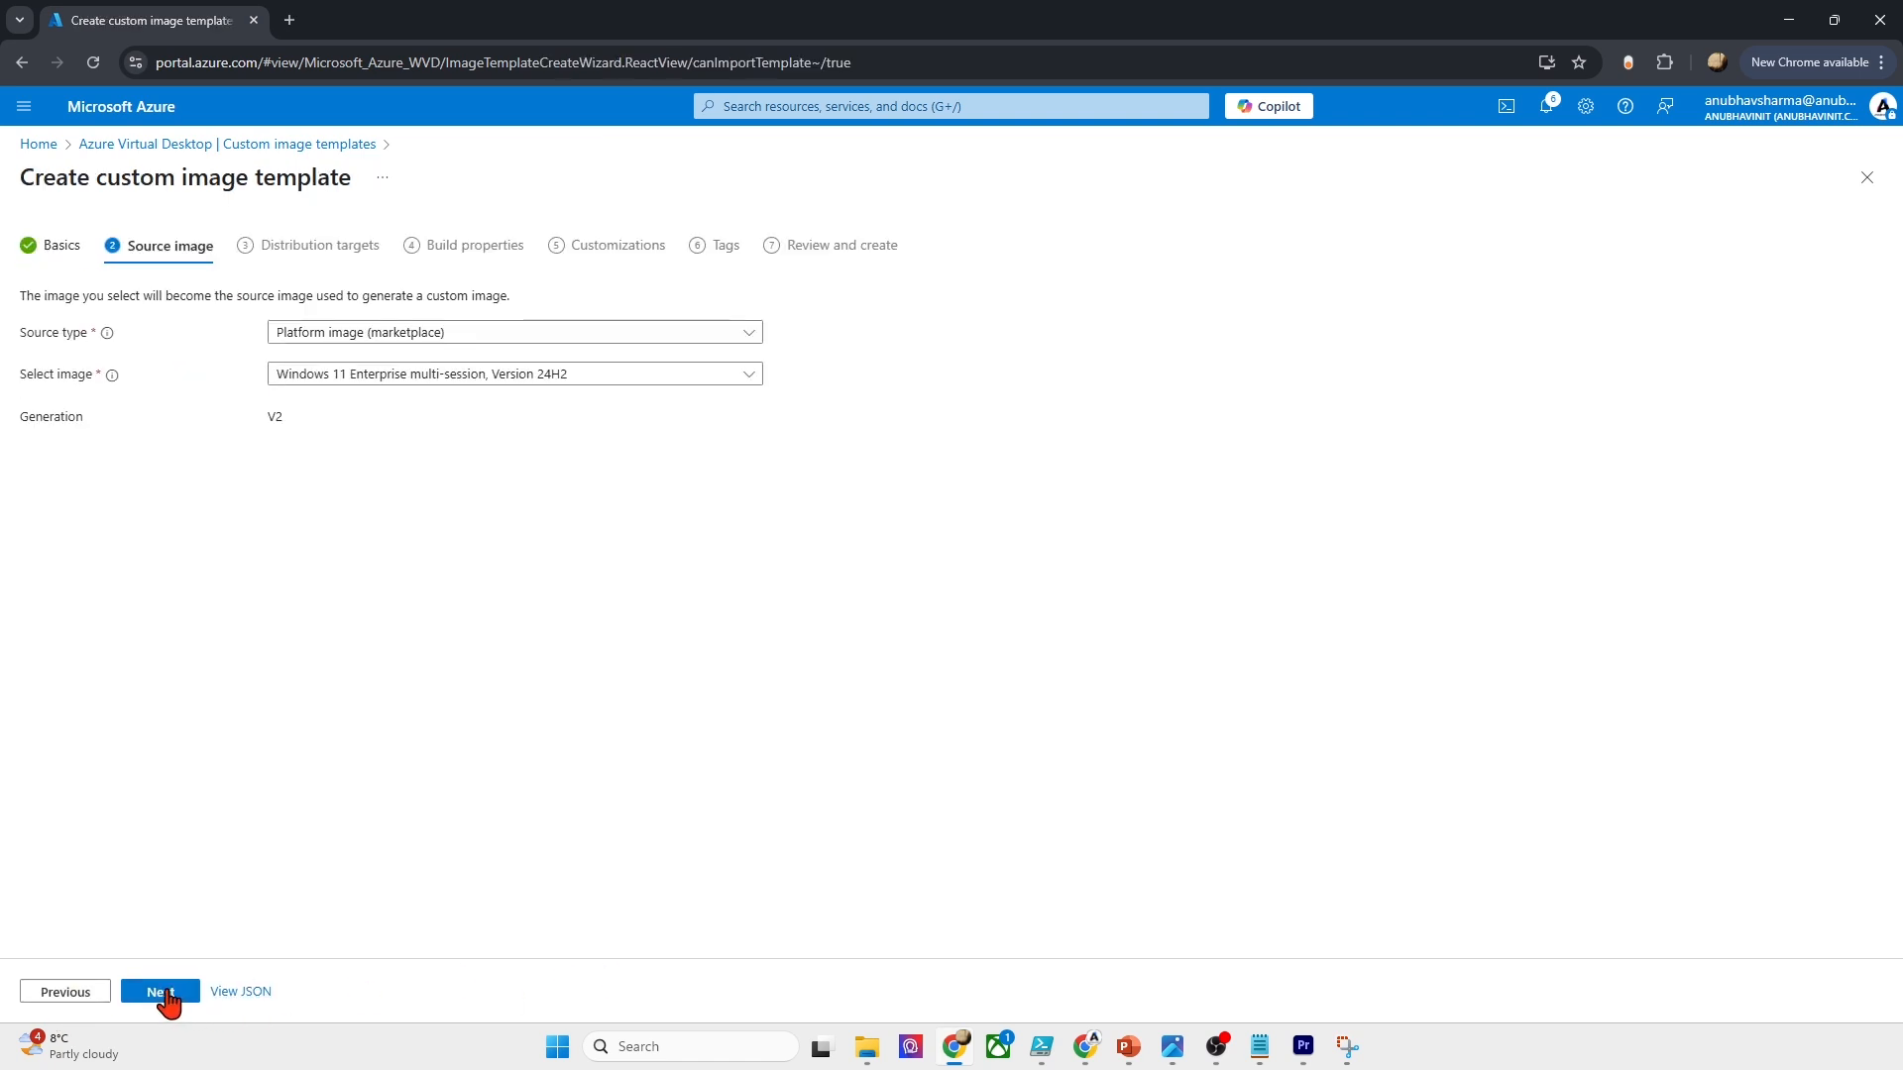
{"action": "left_click", "coordinate": [161, 994]}
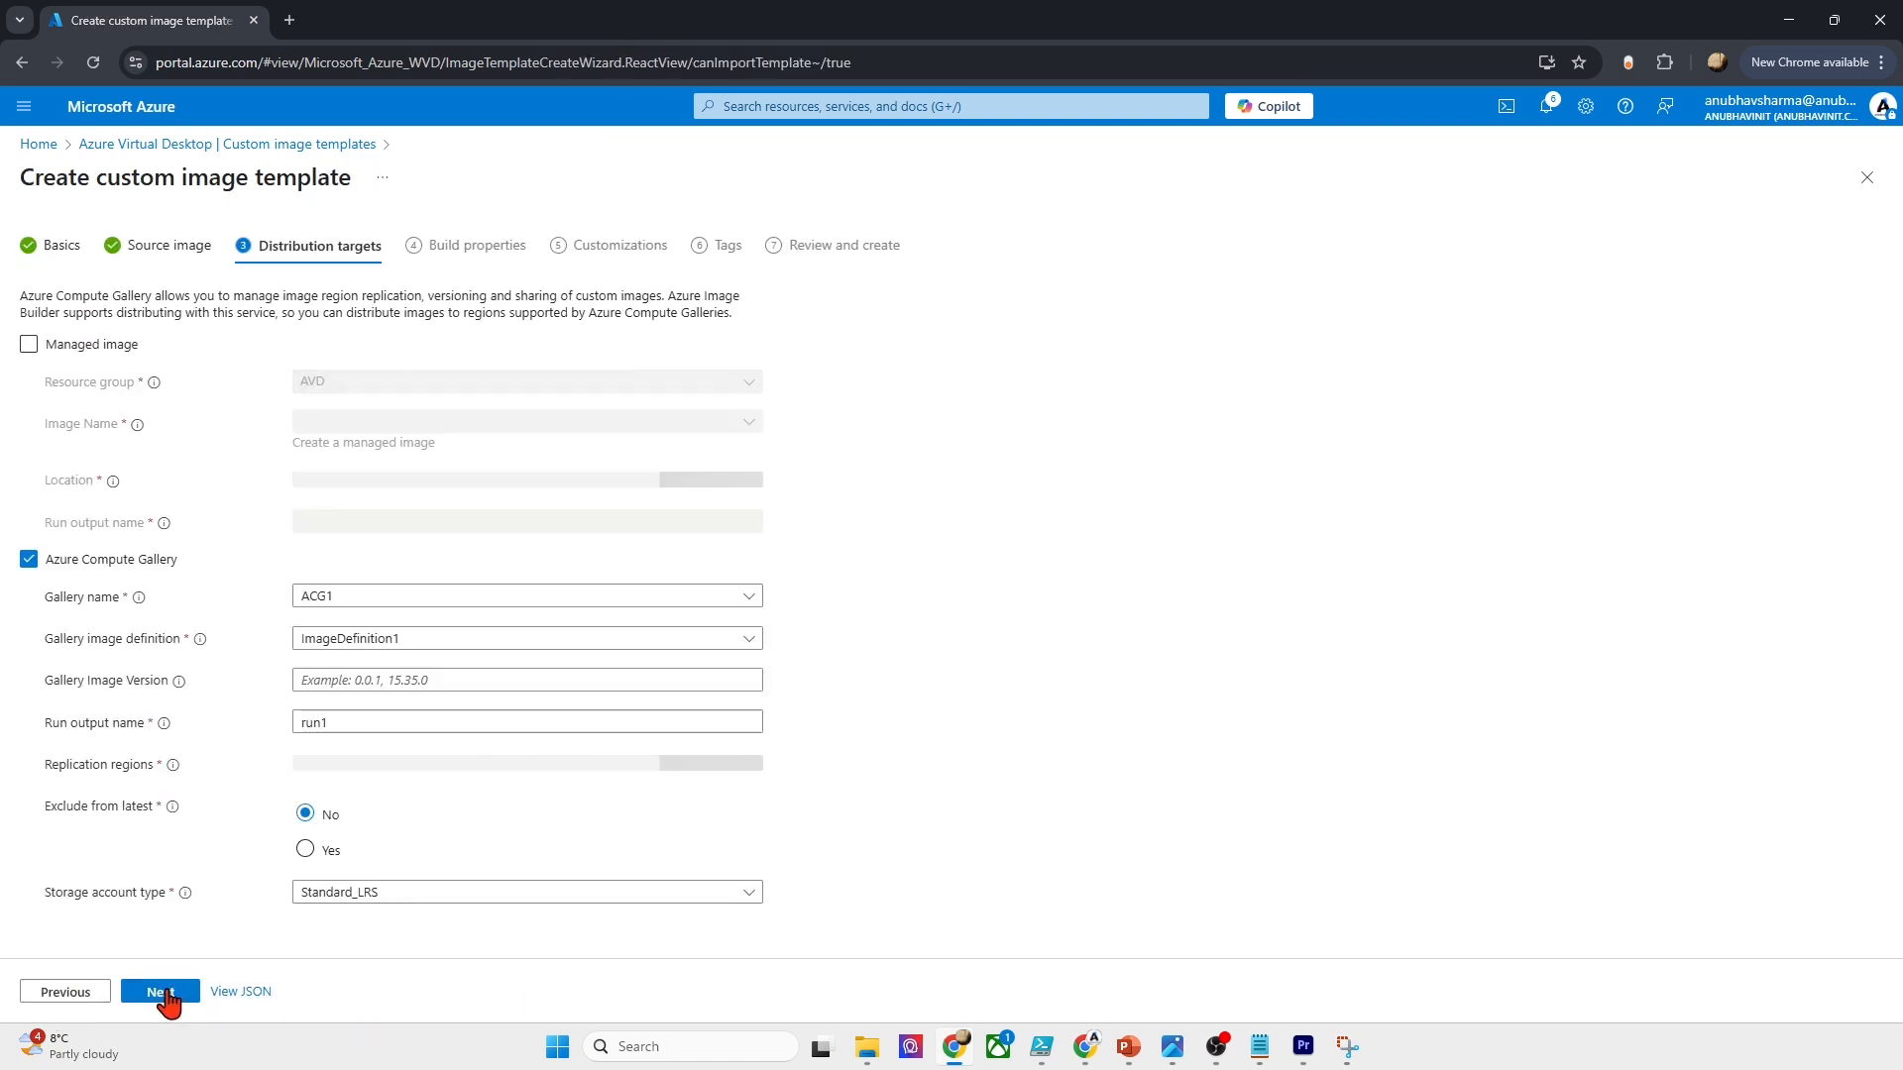
{"action": "left_click", "coordinate": [161, 993]}
{"action": "left_click", "coordinate": [346, 467]}
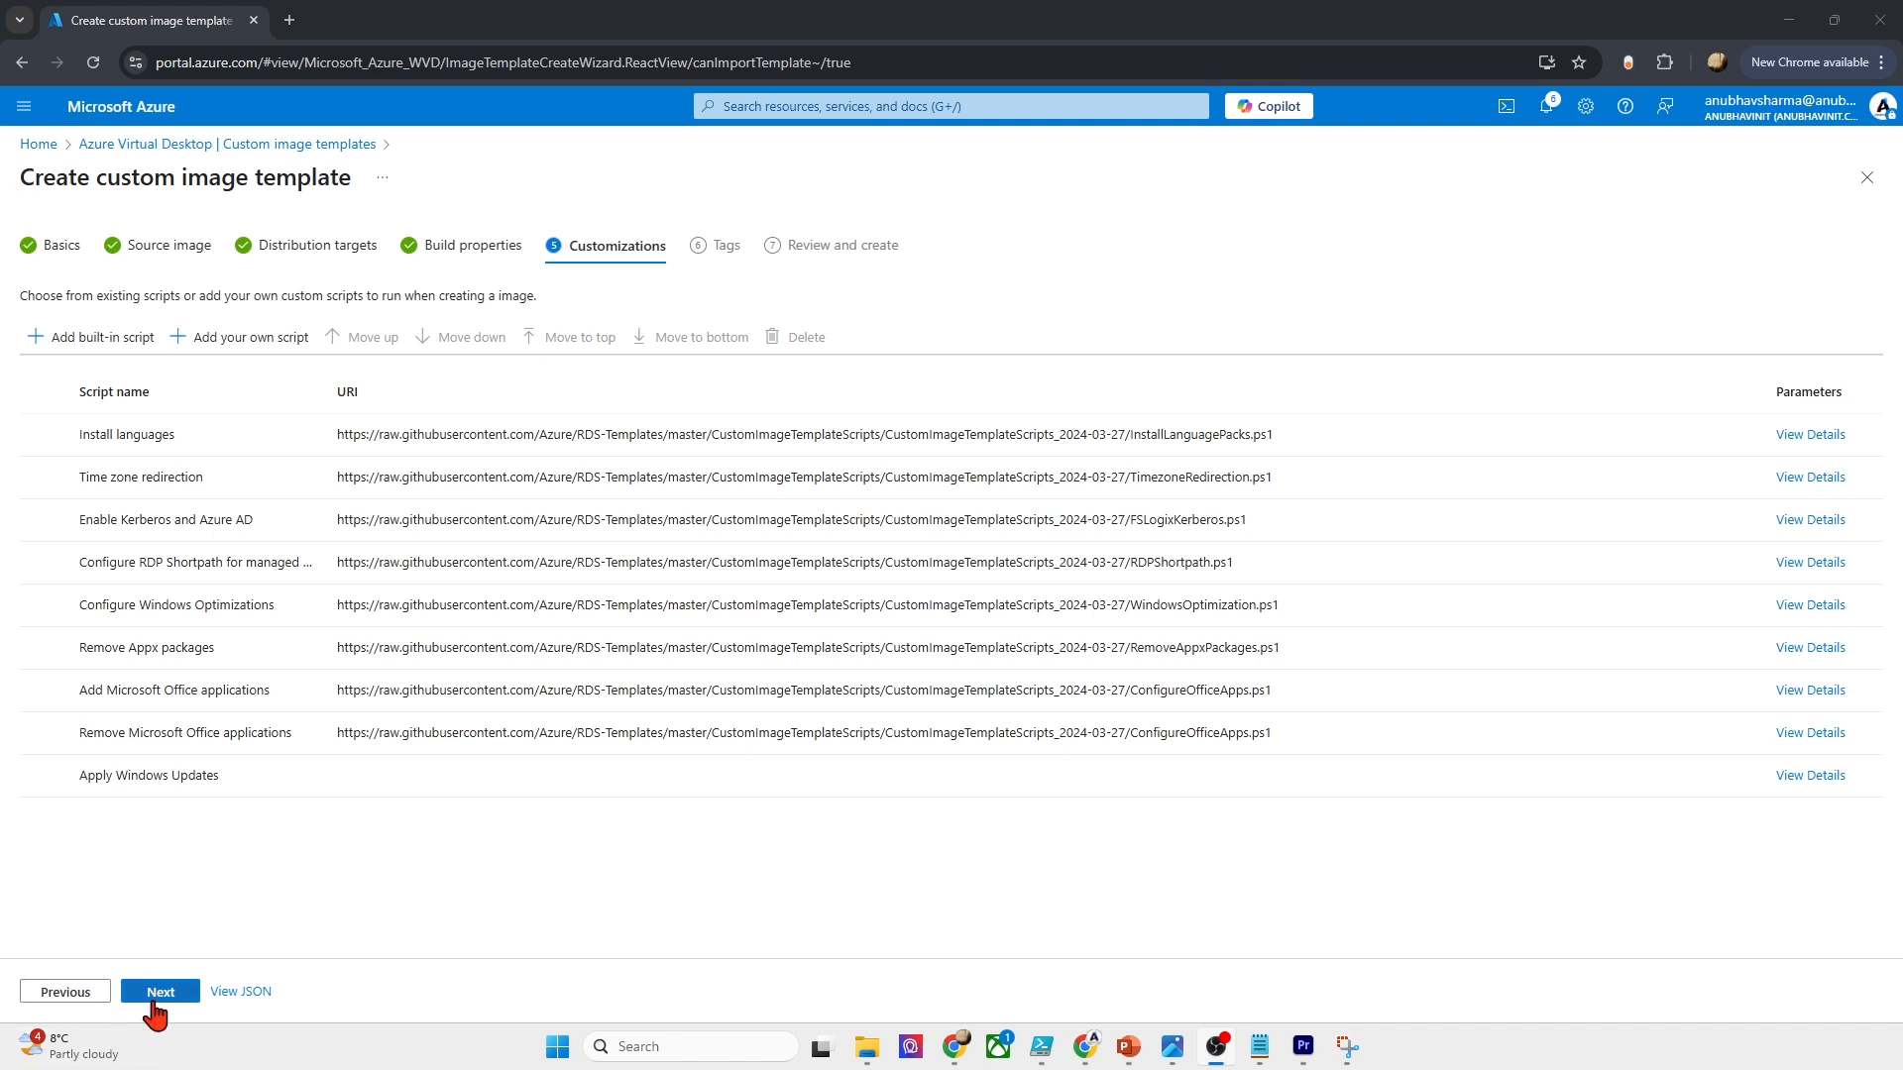
Step: Keep temp4's imported customization scripts and tags, and create the template
{"action": "left_click", "coordinate": [155, 1003]}
{"action": "left_click", "coordinate": [156, 1003]}
{"action": "left_click", "coordinate": [156, 999]}
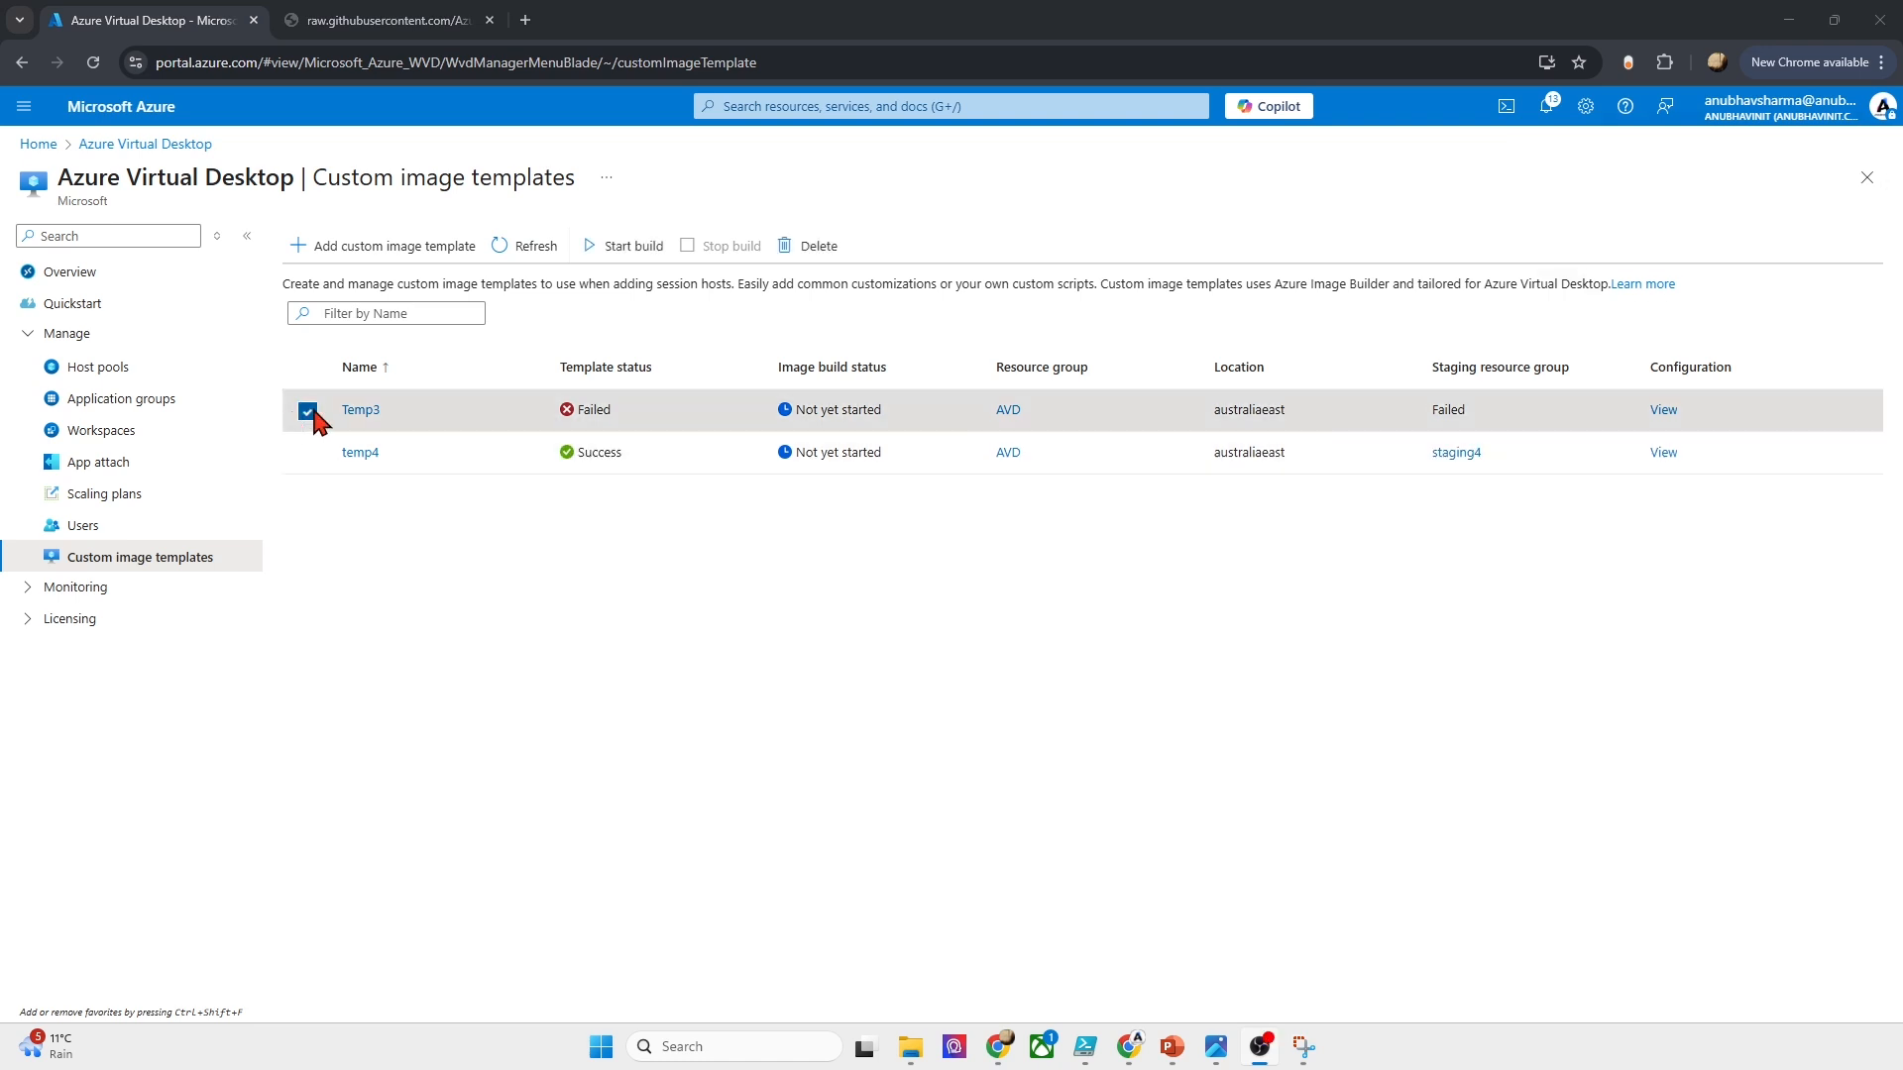
Step: Delete the Temp3 custom image template
{"action": "left_click", "coordinate": [807, 247]}
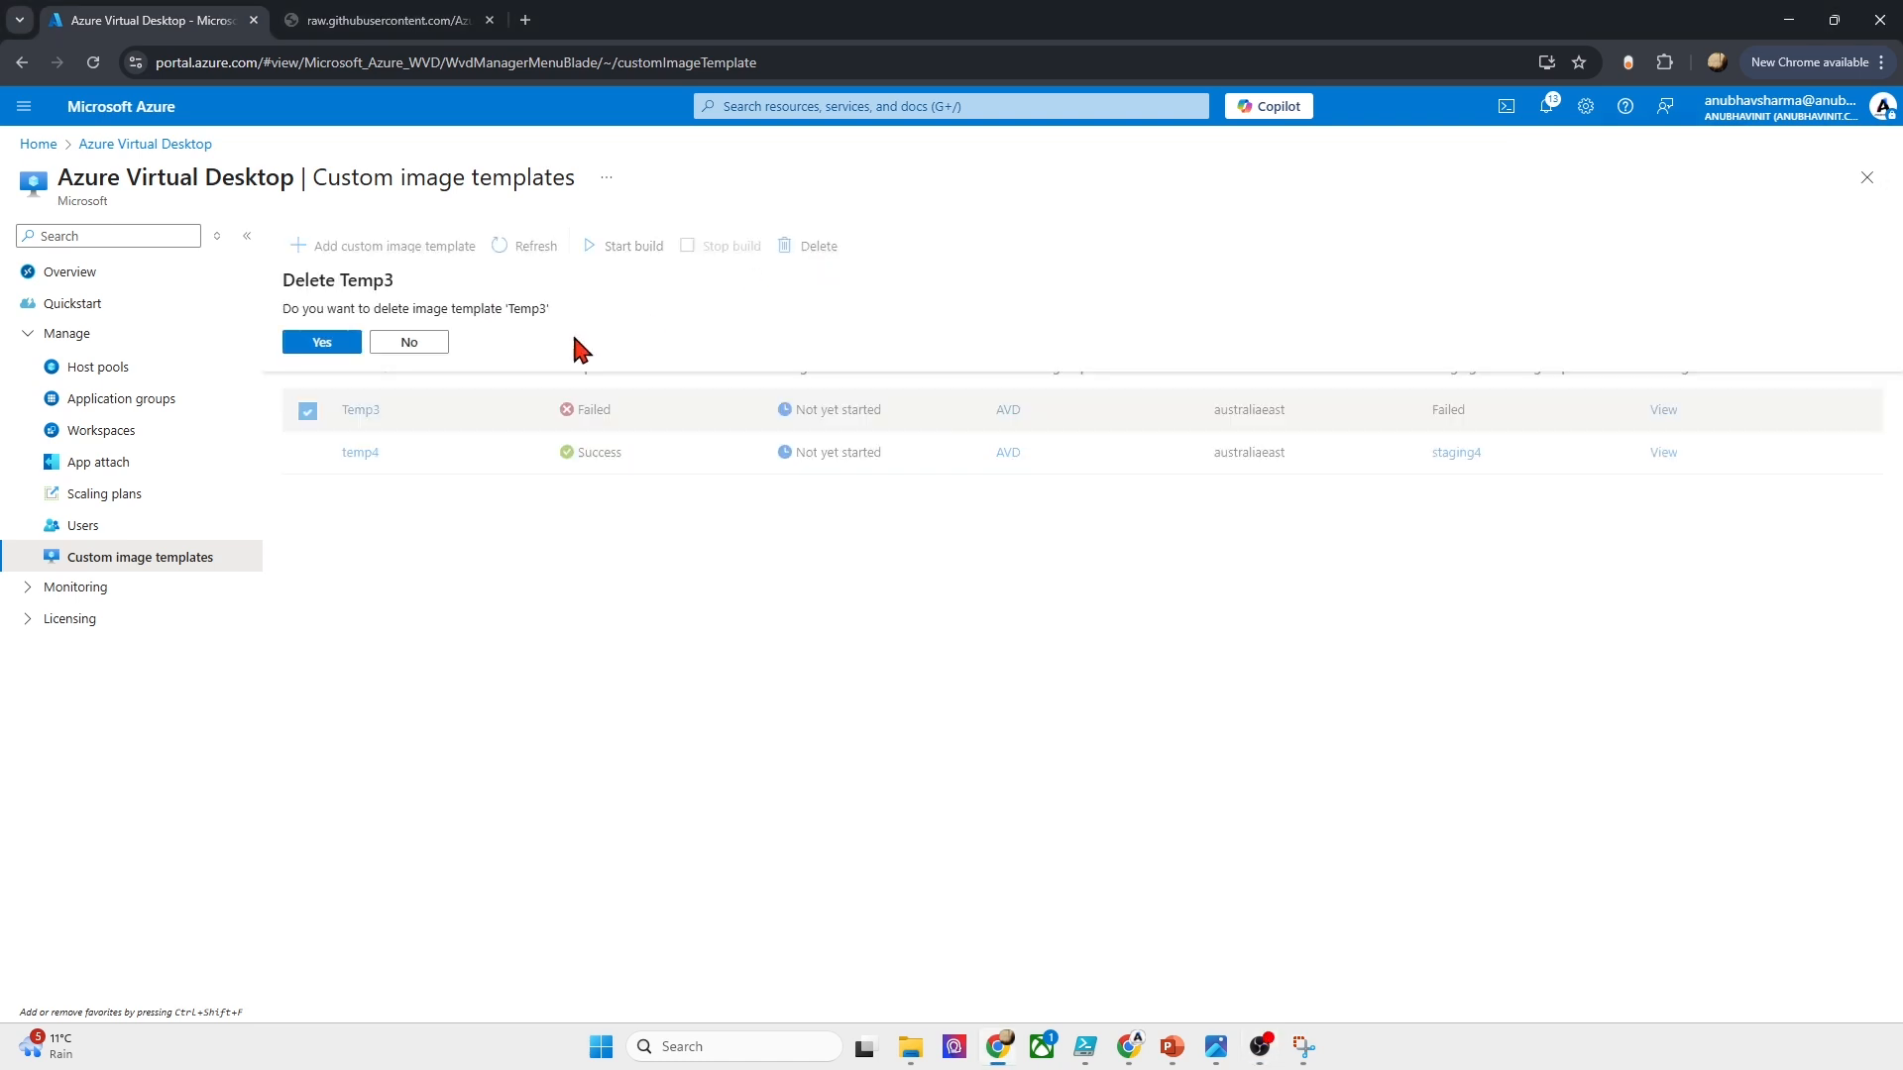
{"action": "left_click", "coordinate": [346, 349]}
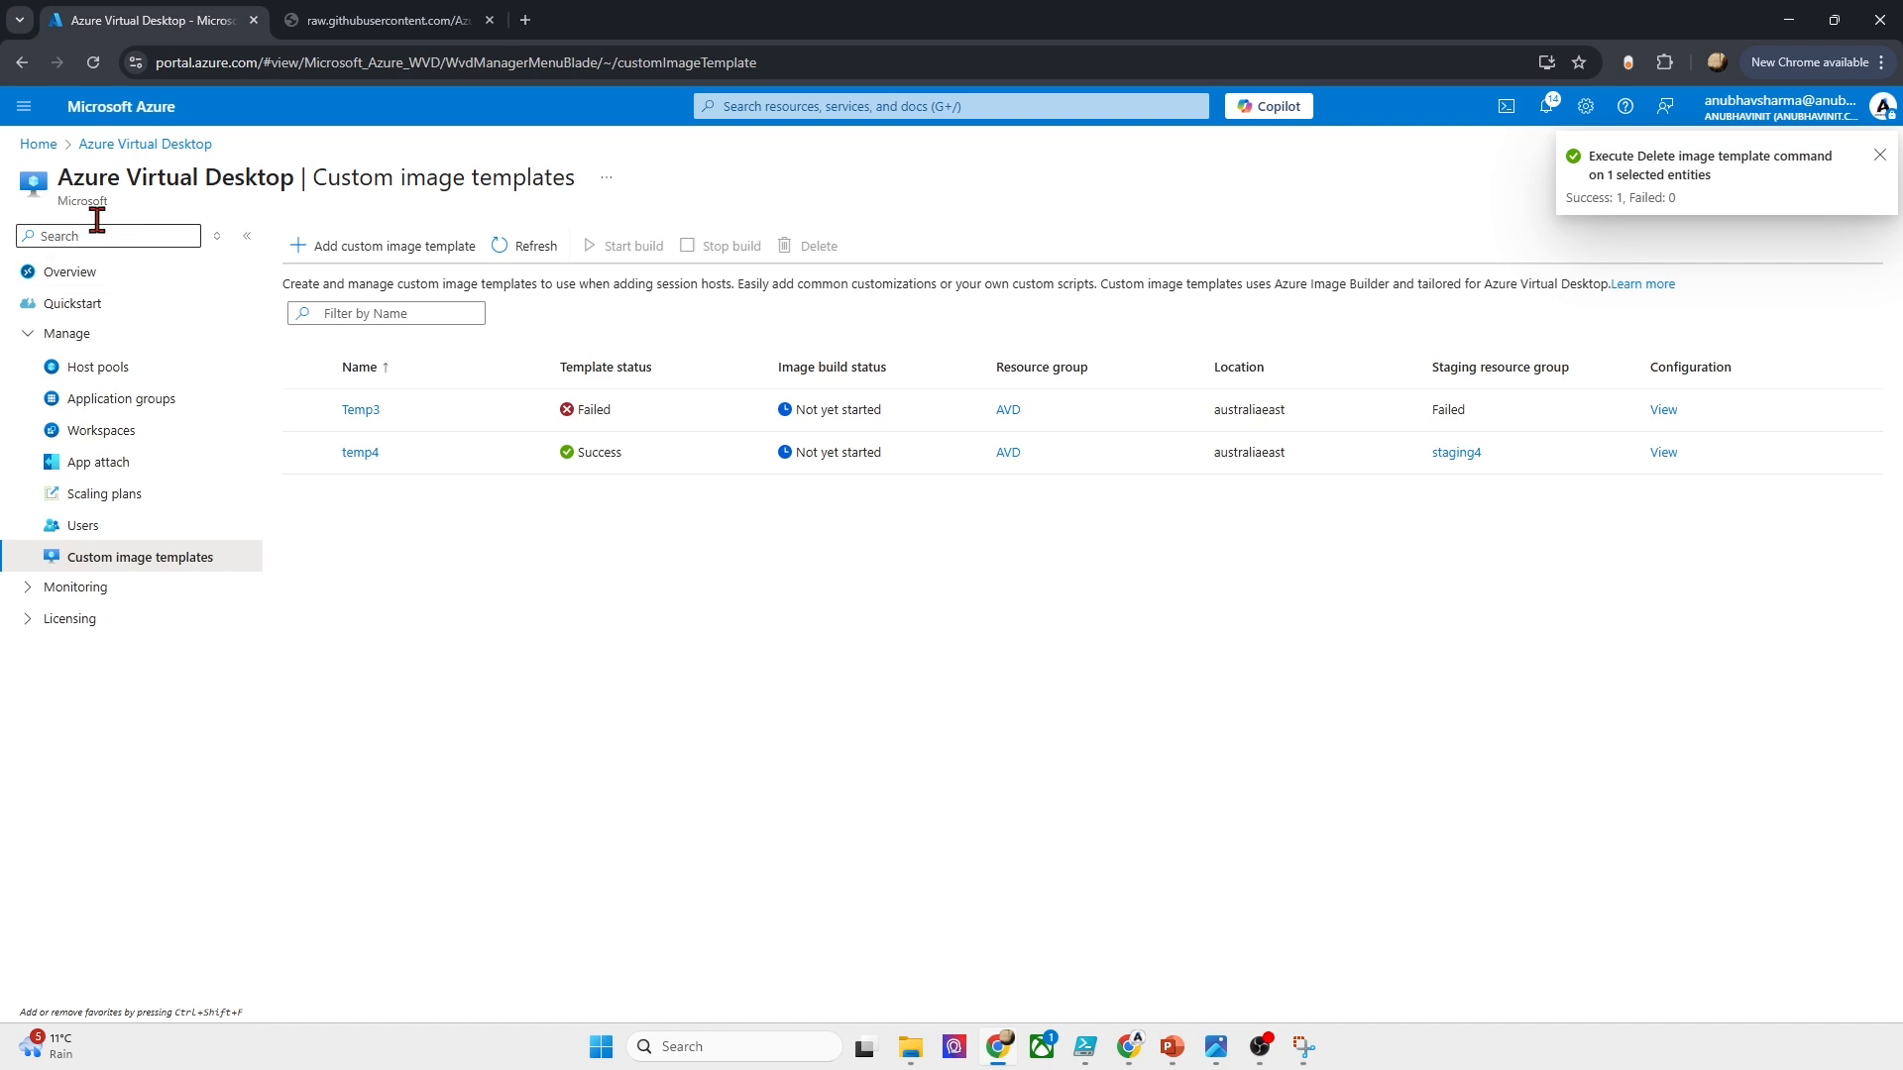
Step: Examine the staging4 resource group and the customizer scripts in its storage account's shell container, and return to the group
{"action": "left_click", "coordinate": [45, 145]}
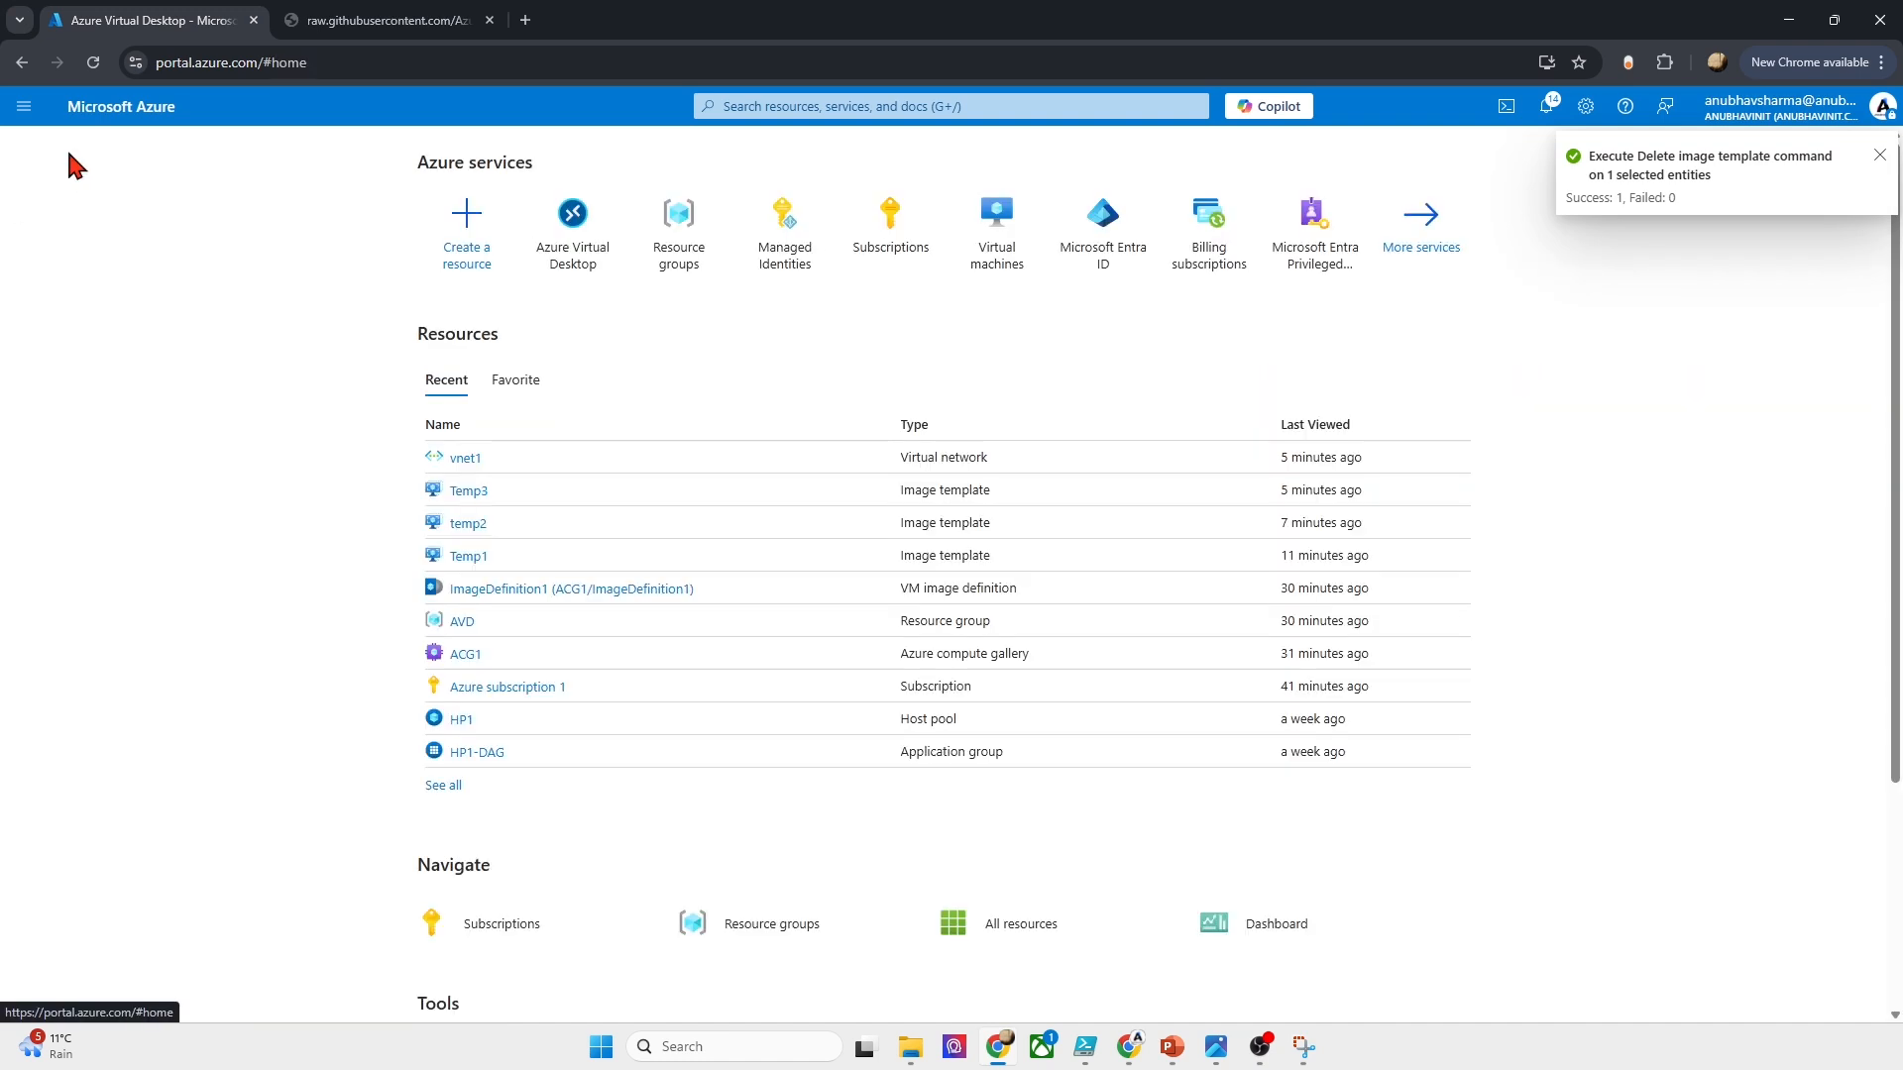
{"action": "left_click", "coordinate": [684, 278]}
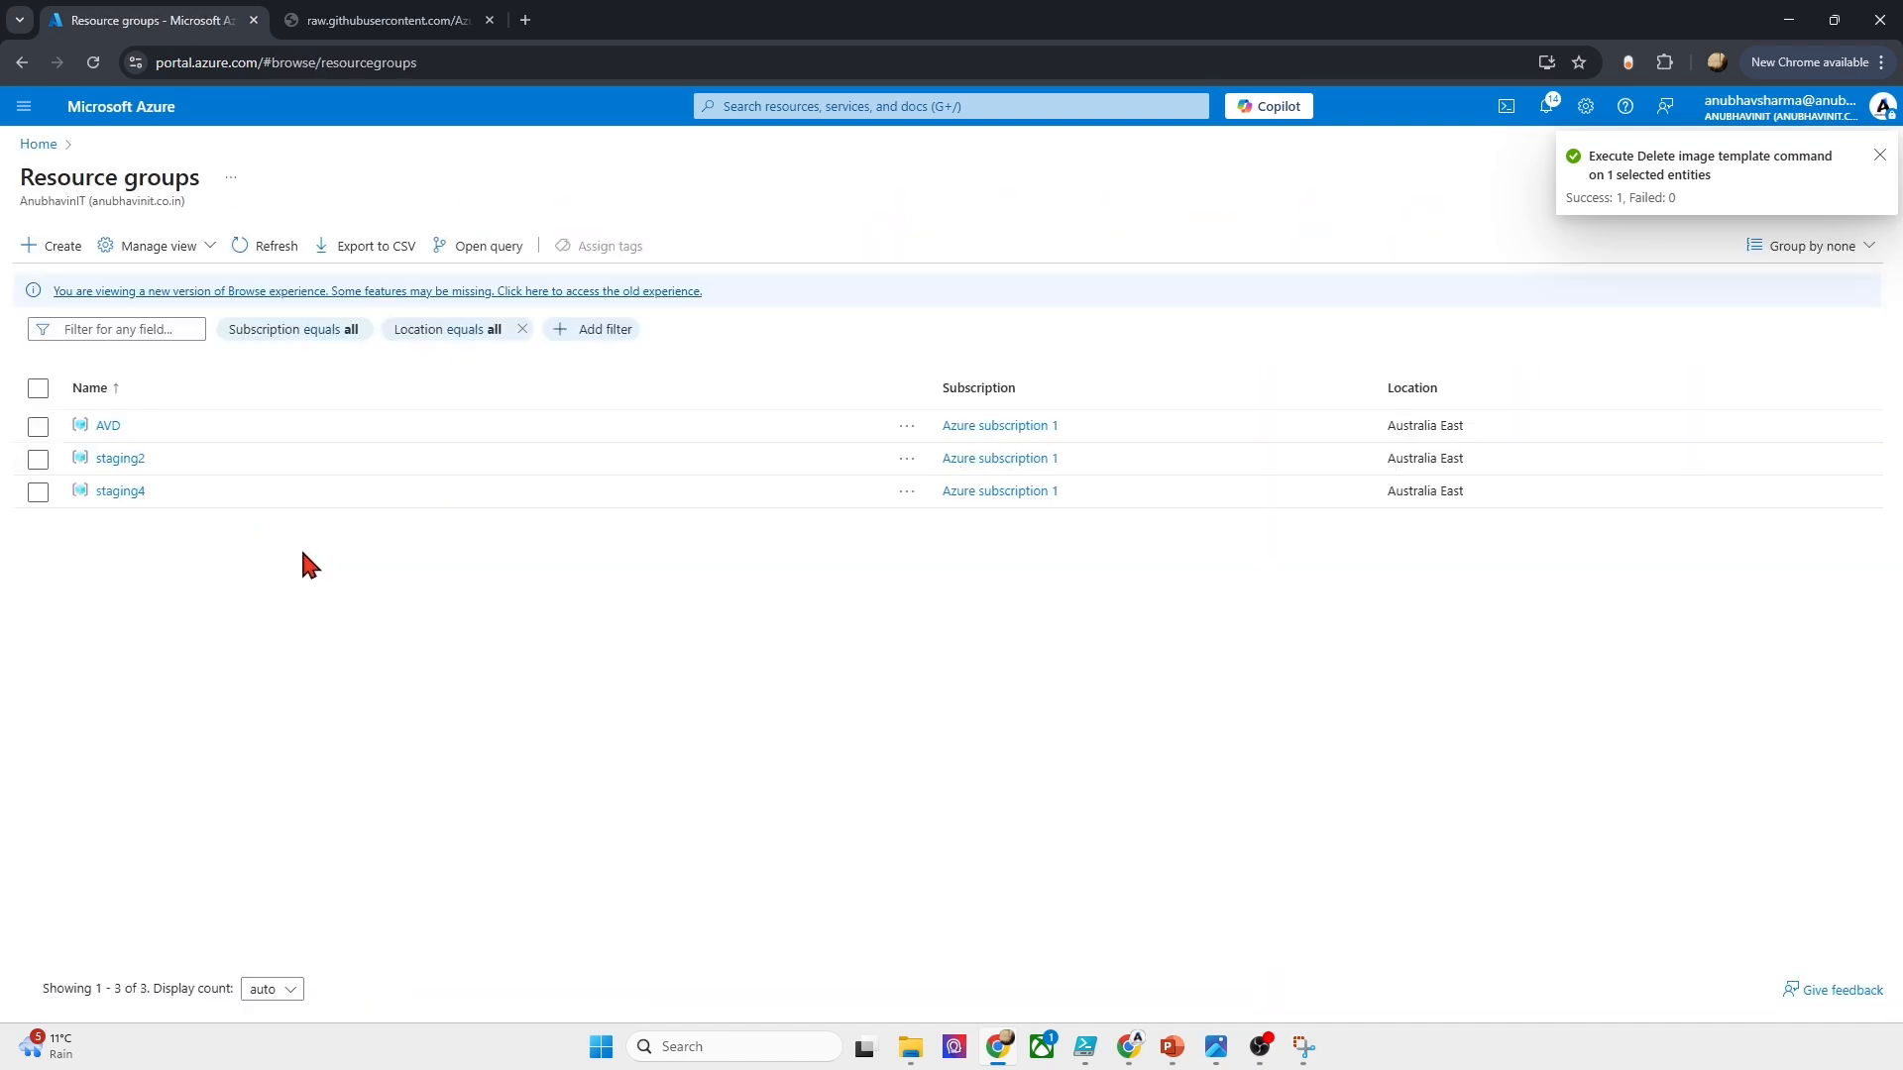
{"action": "left_click", "coordinate": [120, 492]}
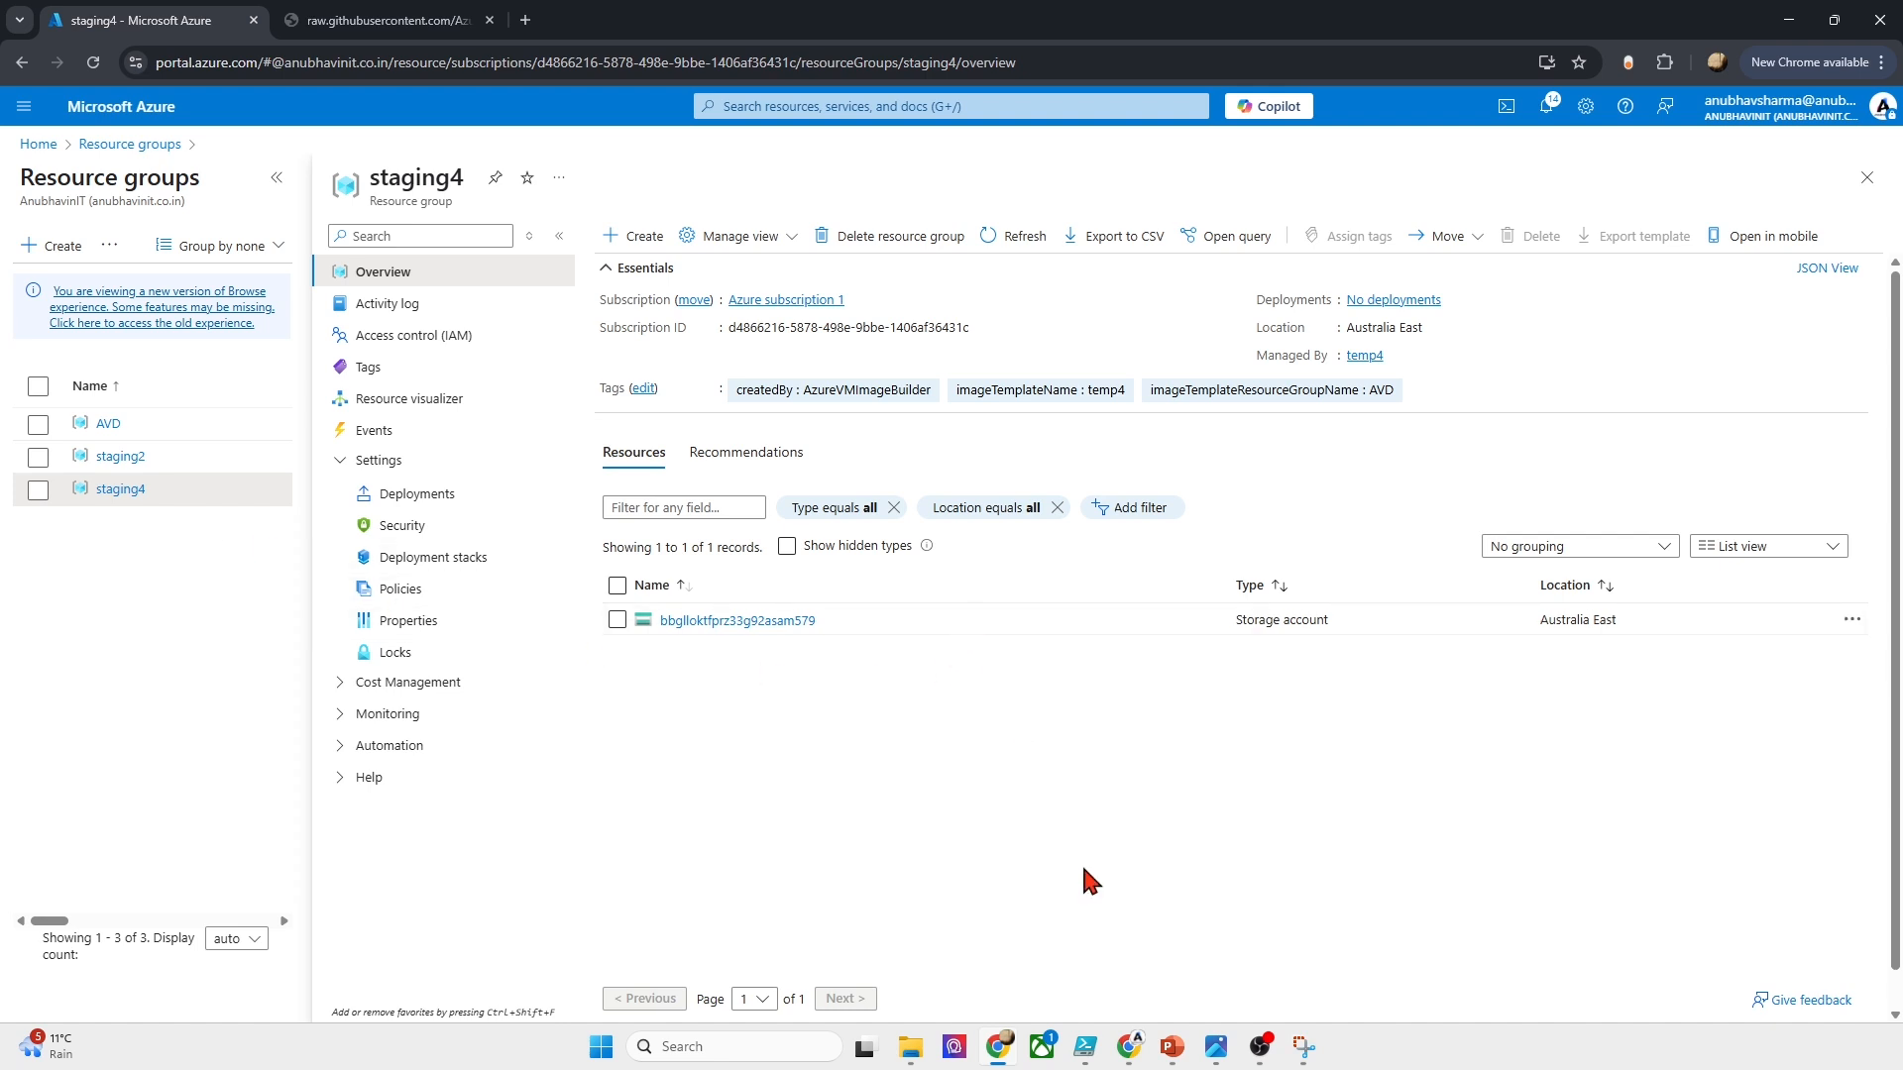
{"action": "left_click", "coordinate": [733, 622]}
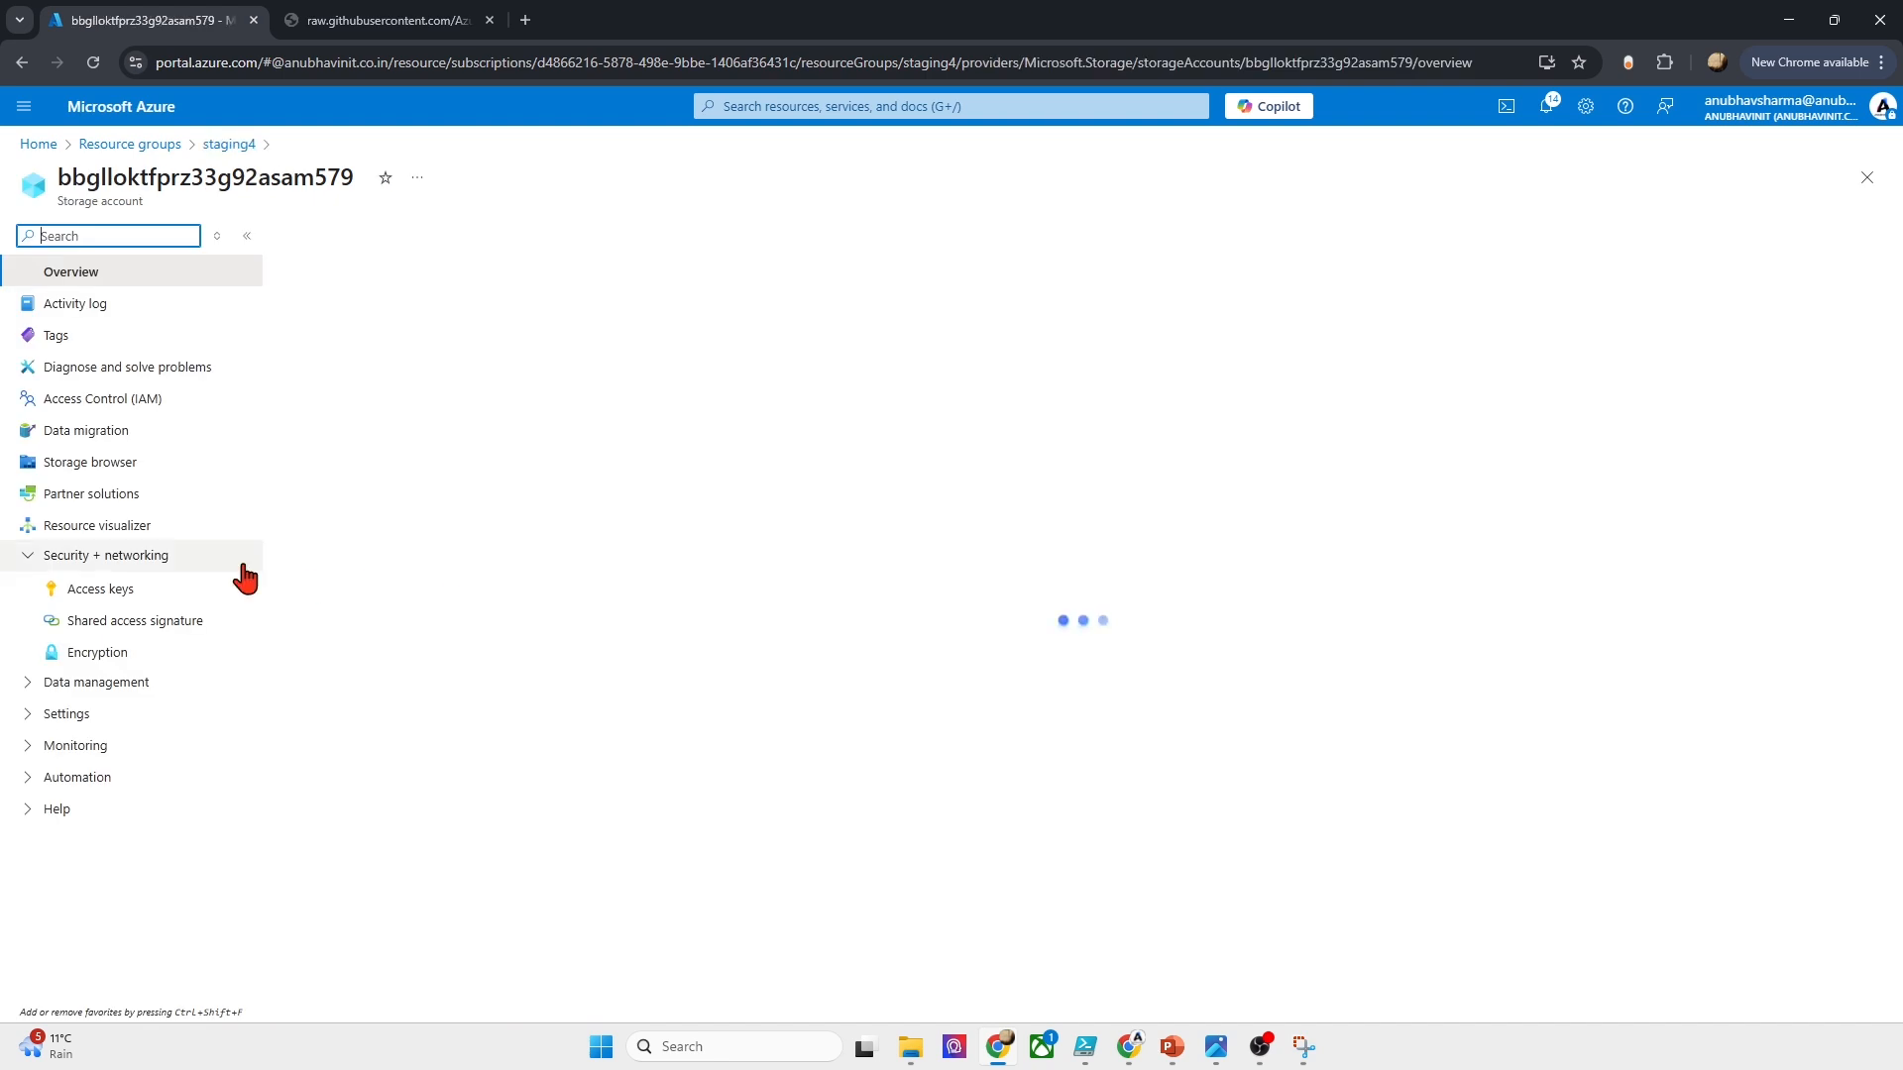
{"action": "left_click", "coordinate": [134, 652]}
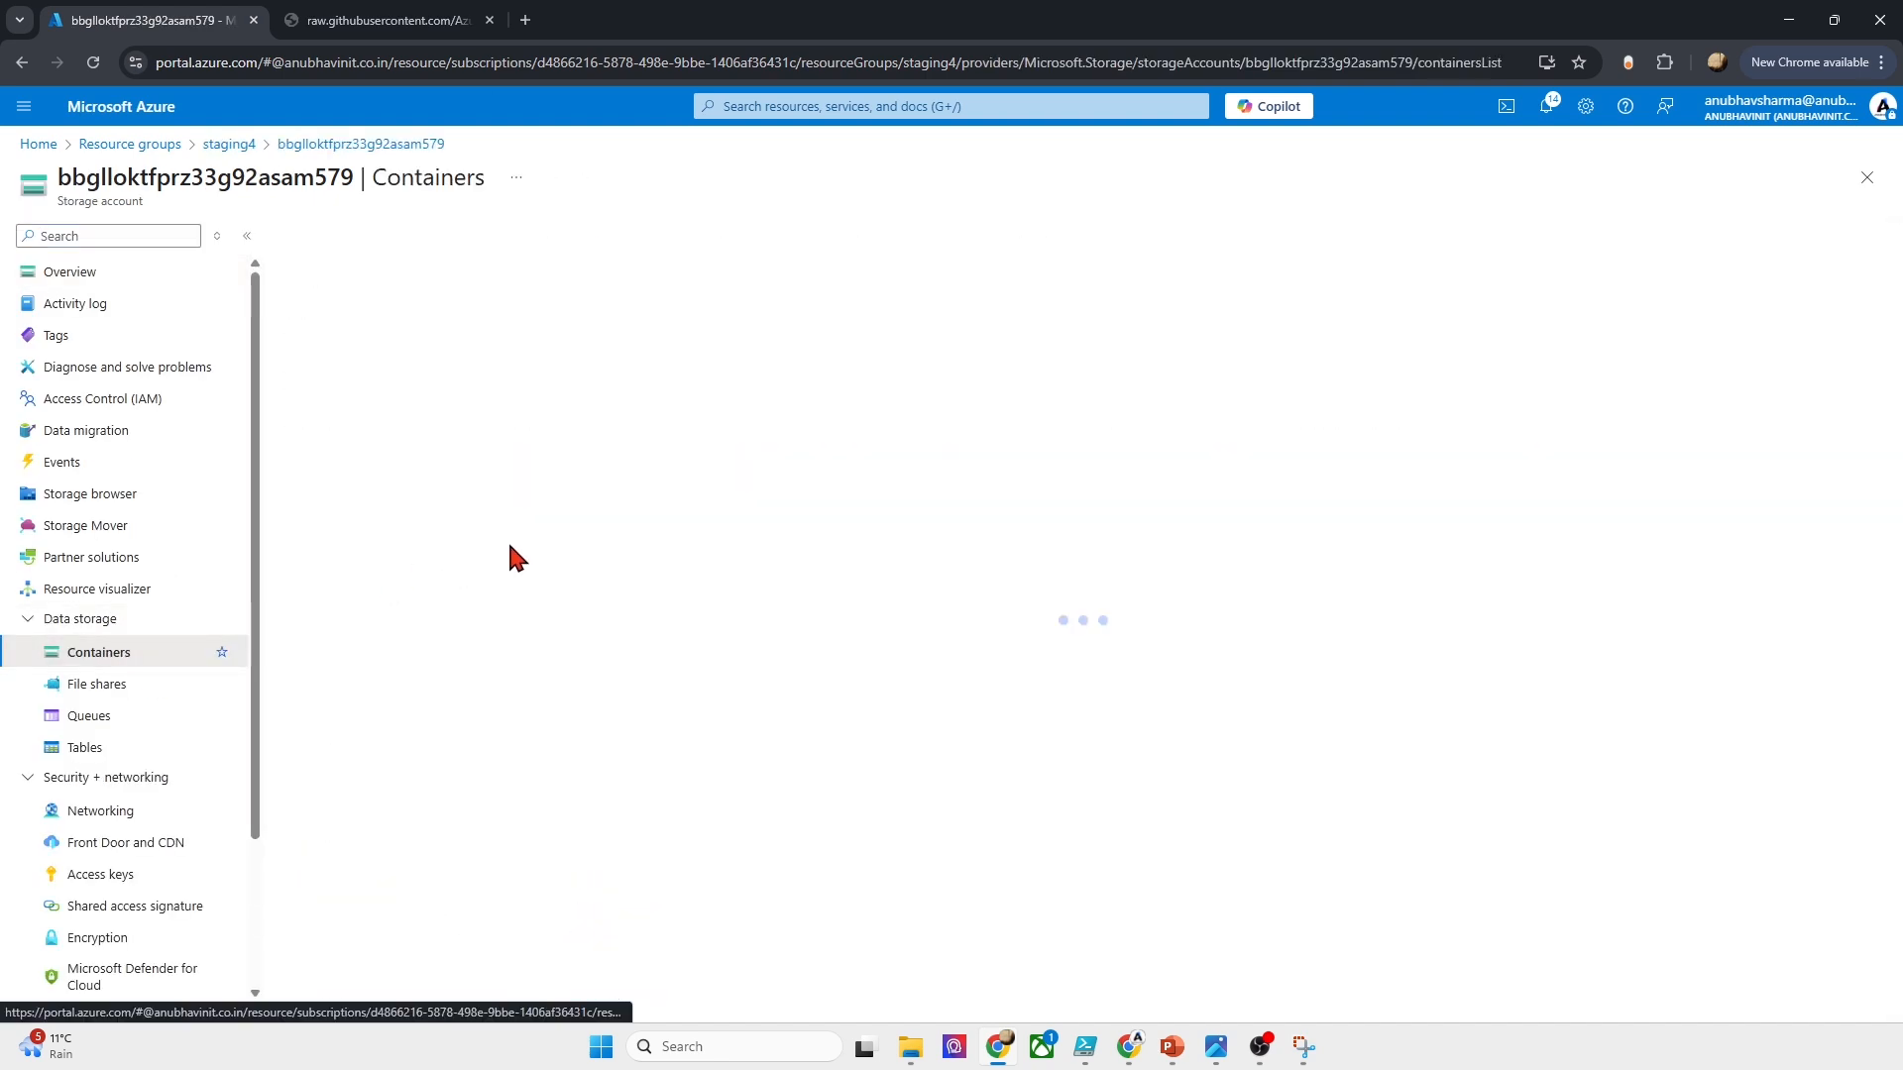
{"action": "left_click", "coordinate": [349, 367]}
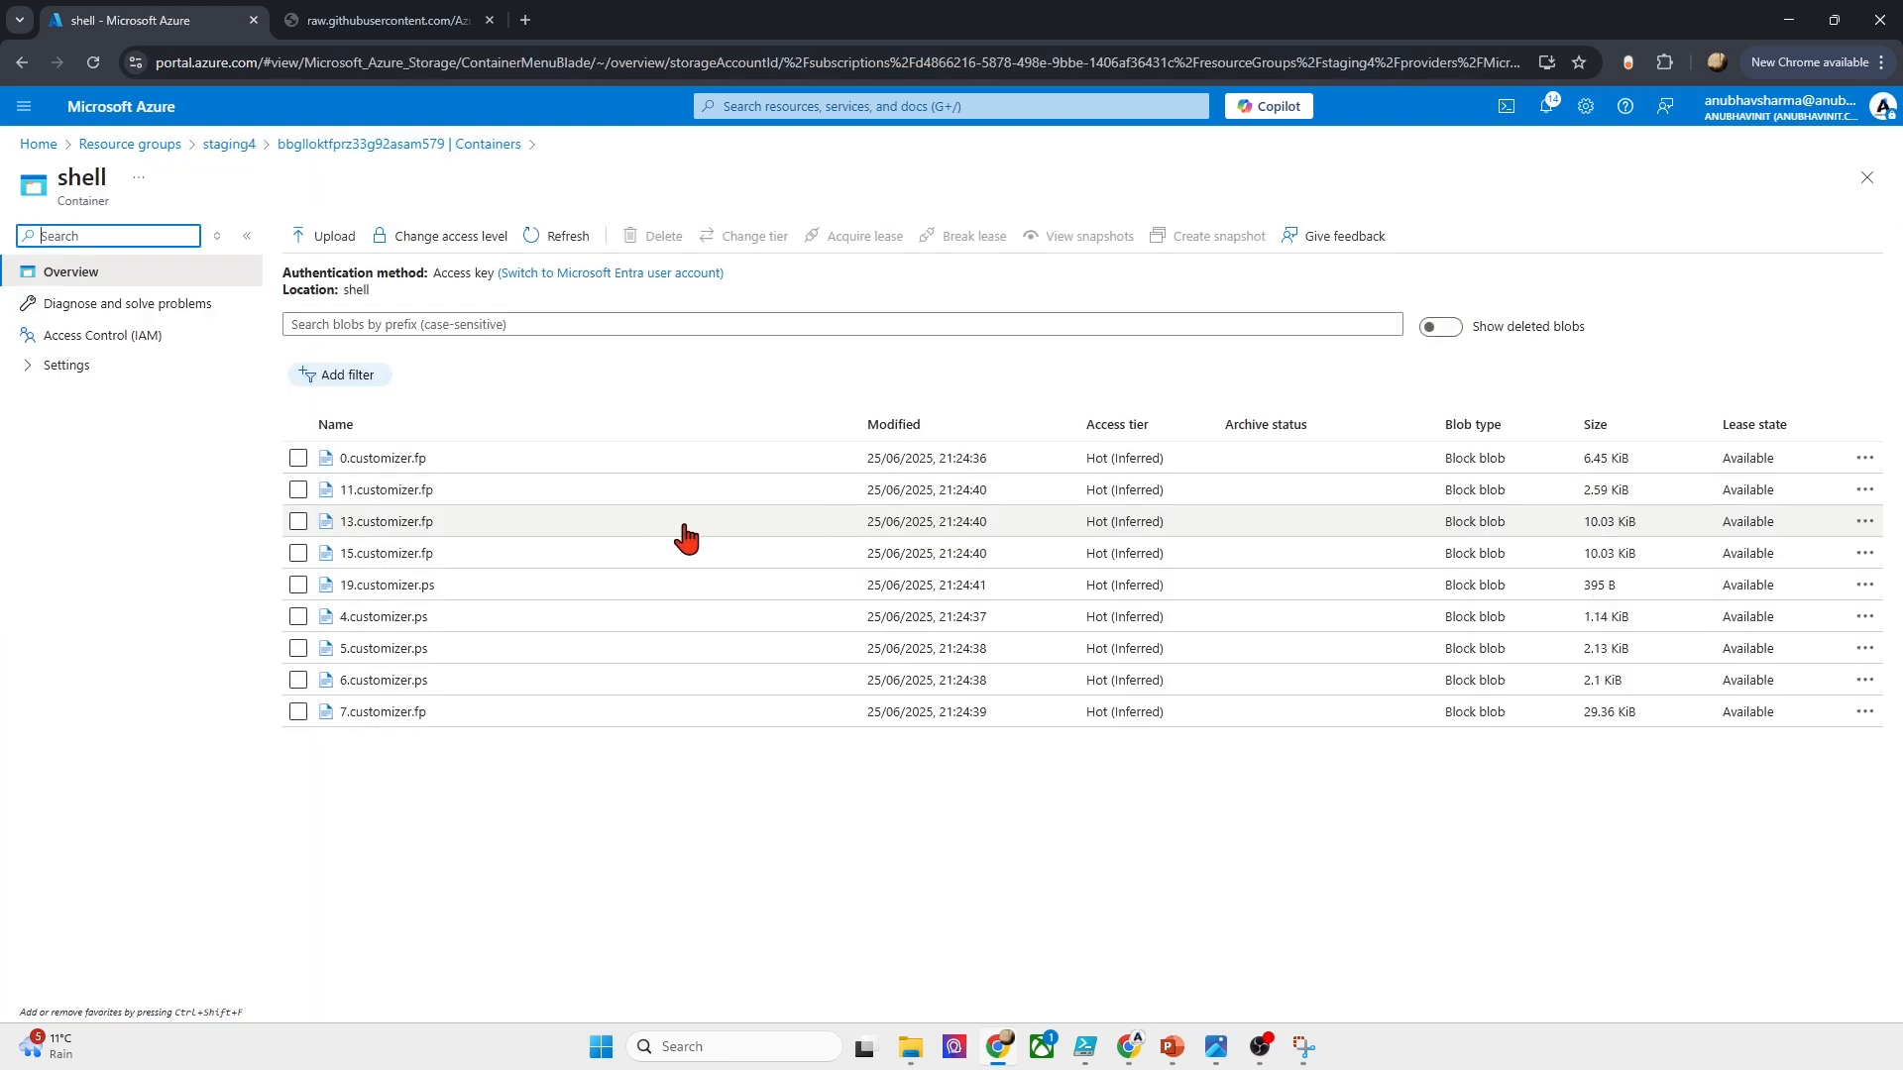
{"action": "left_click", "coordinate": [297, 144]}
{"action": "left_click", "coordinate": [220, 145]}
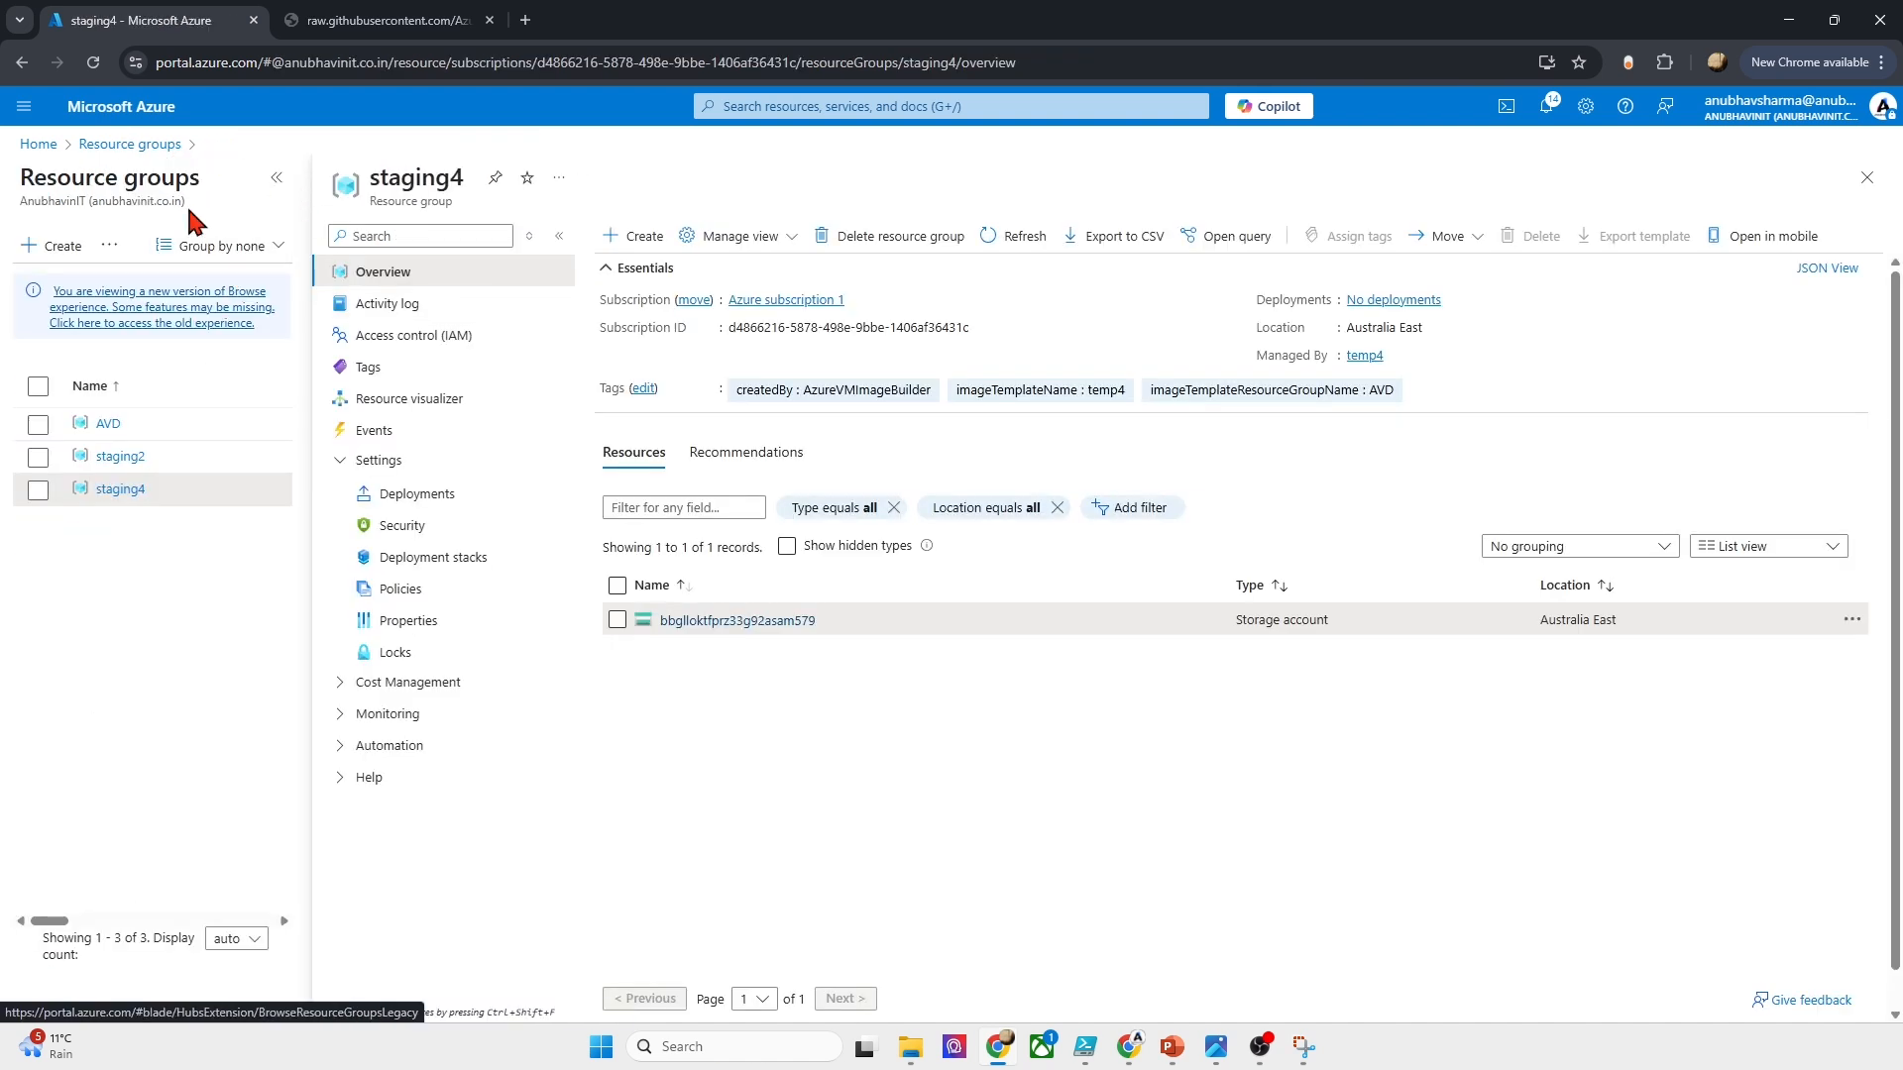
Step: Start the image build for the temp4 custom image template in Azure Virtual Desktop
{"action": "left_click", "coordinate": [40, 145]}
{"action": "left_click", "coordinate": [640, 254]}
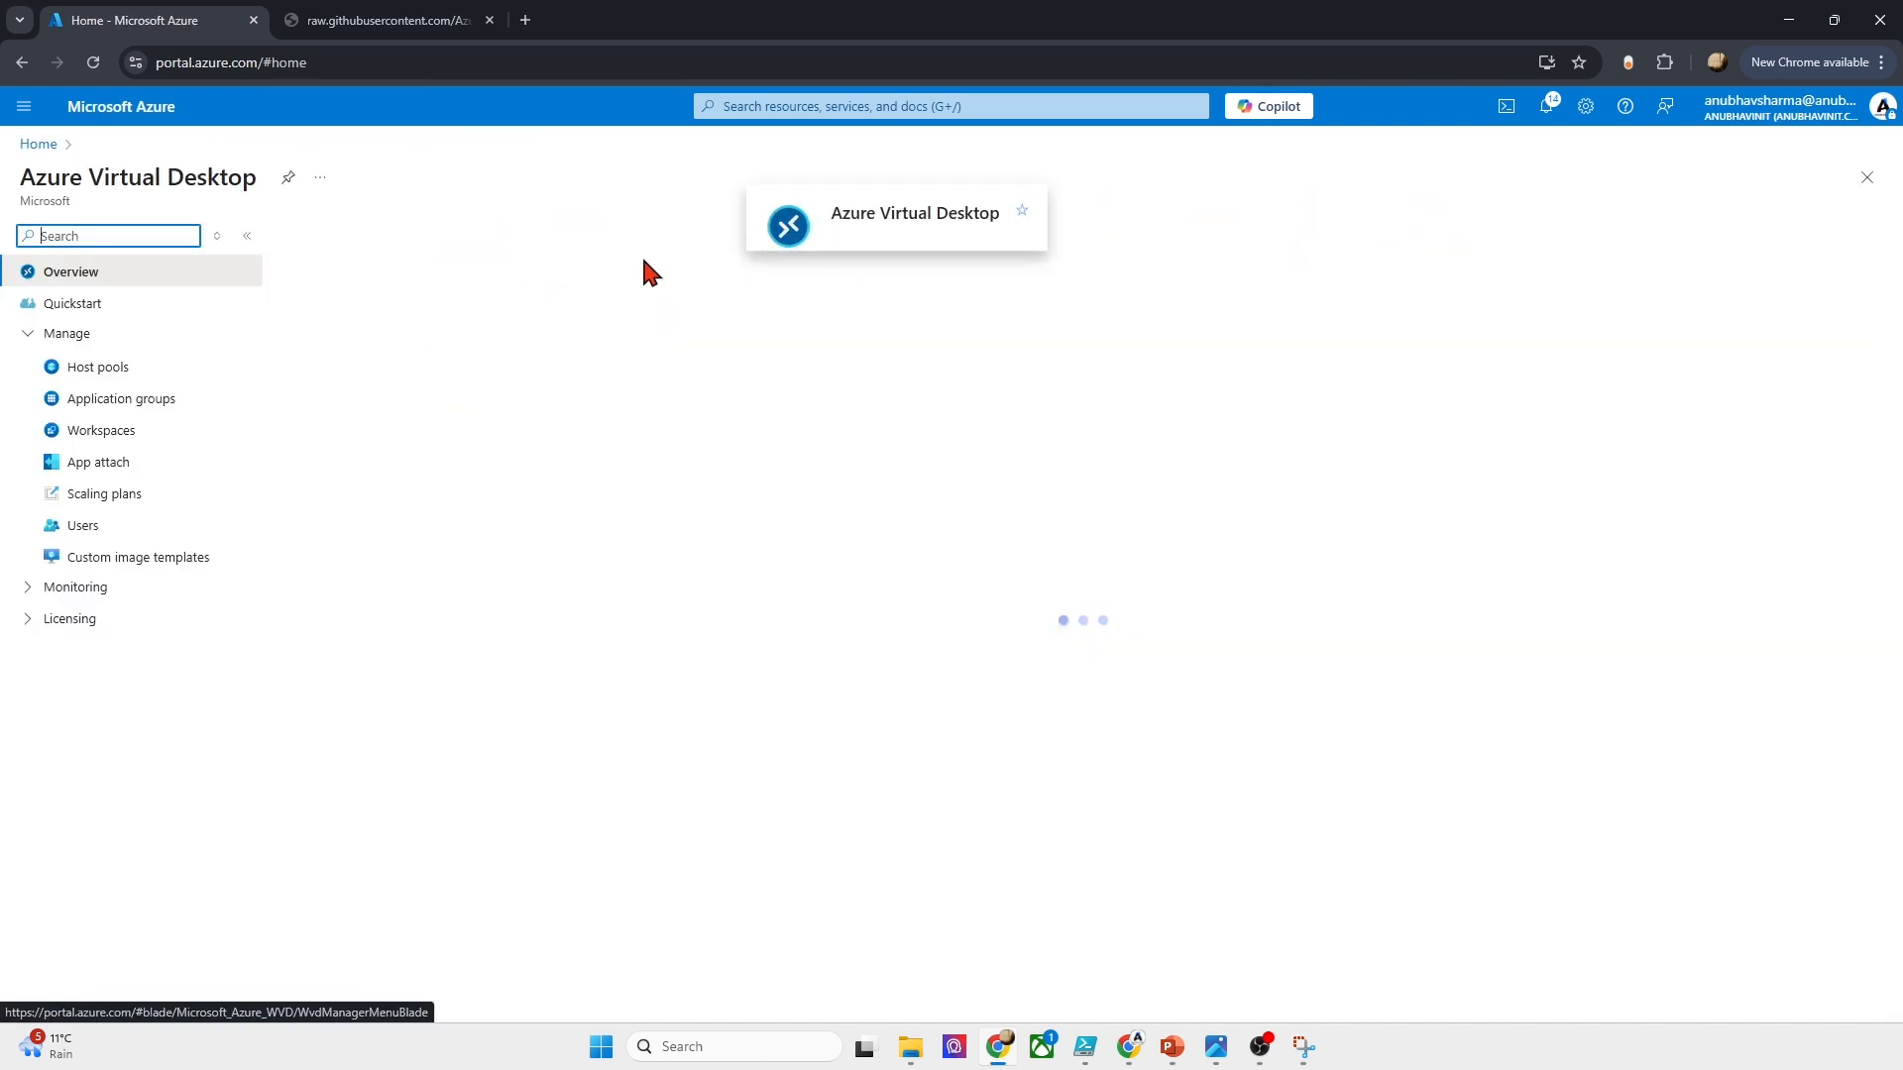
{"action": "left_click", "coordinate": [119, 555]}
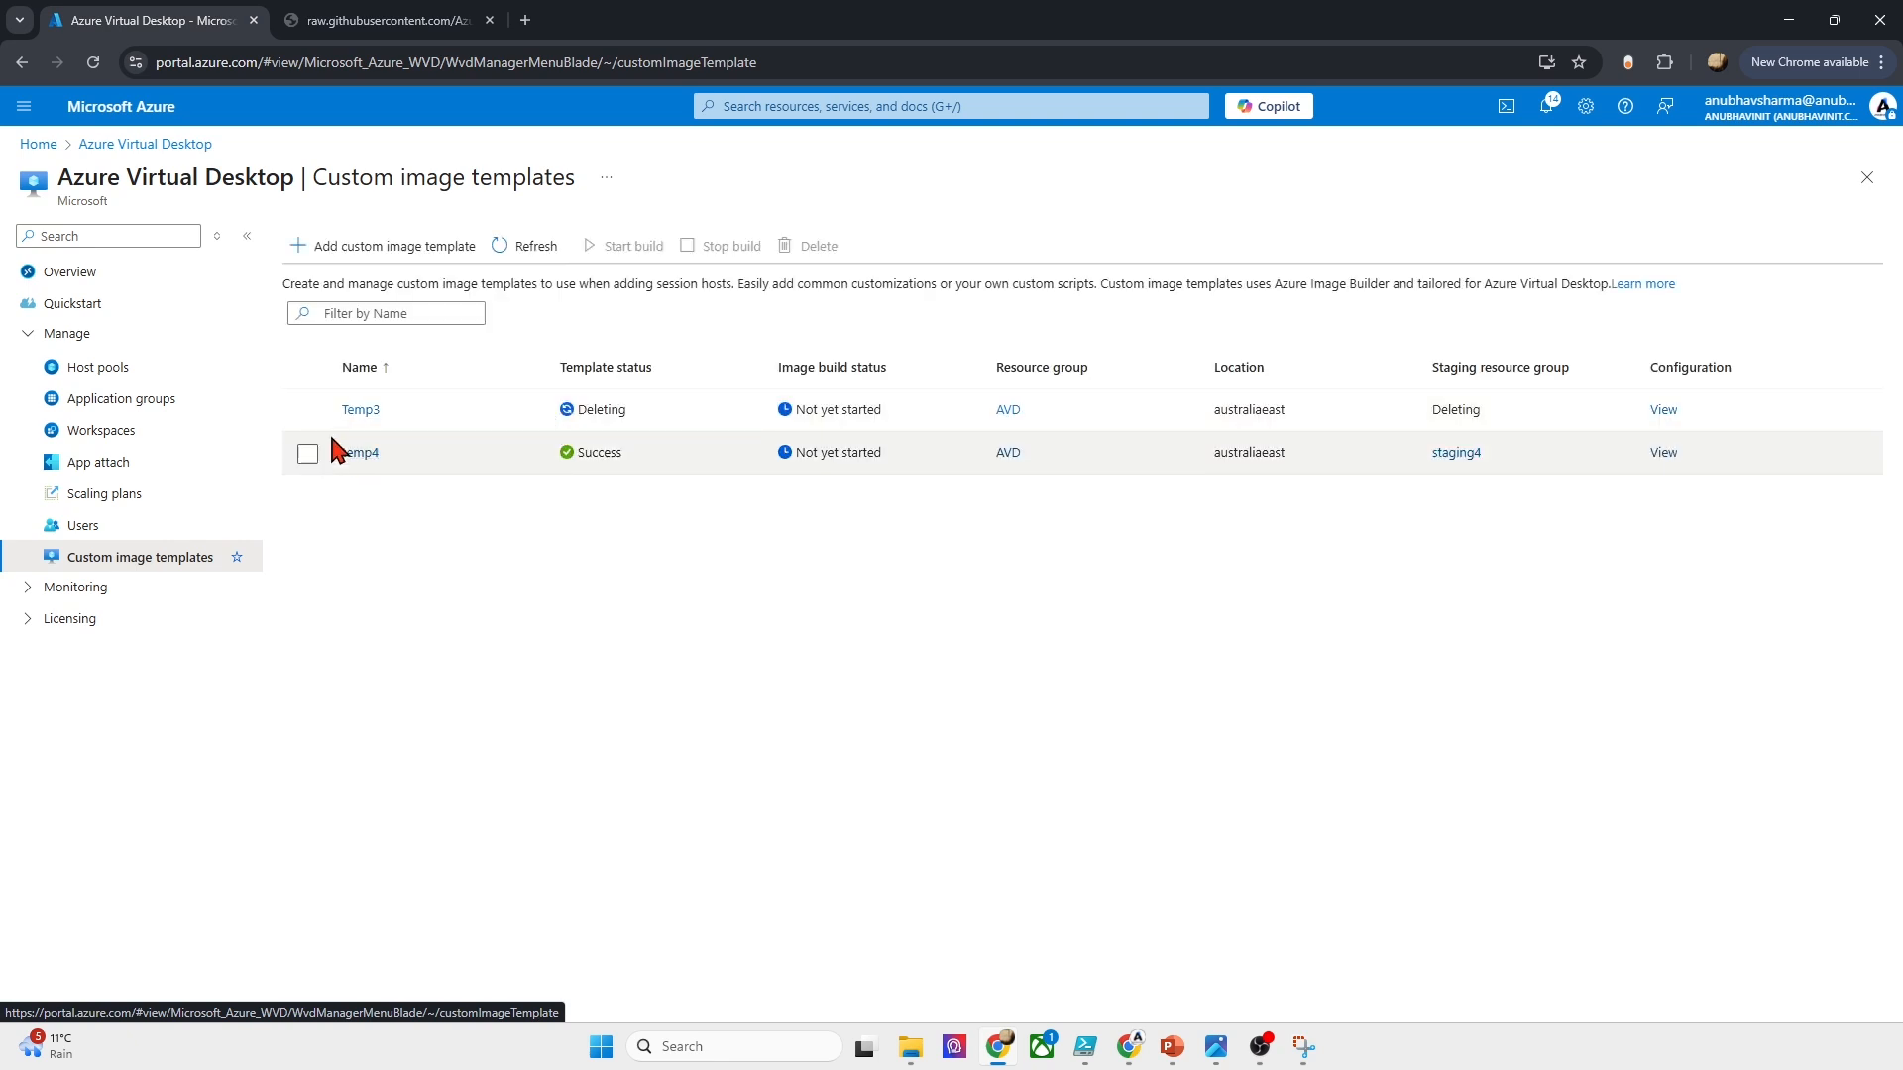
{"action": "left_click", "coordinate": [538, 248]}
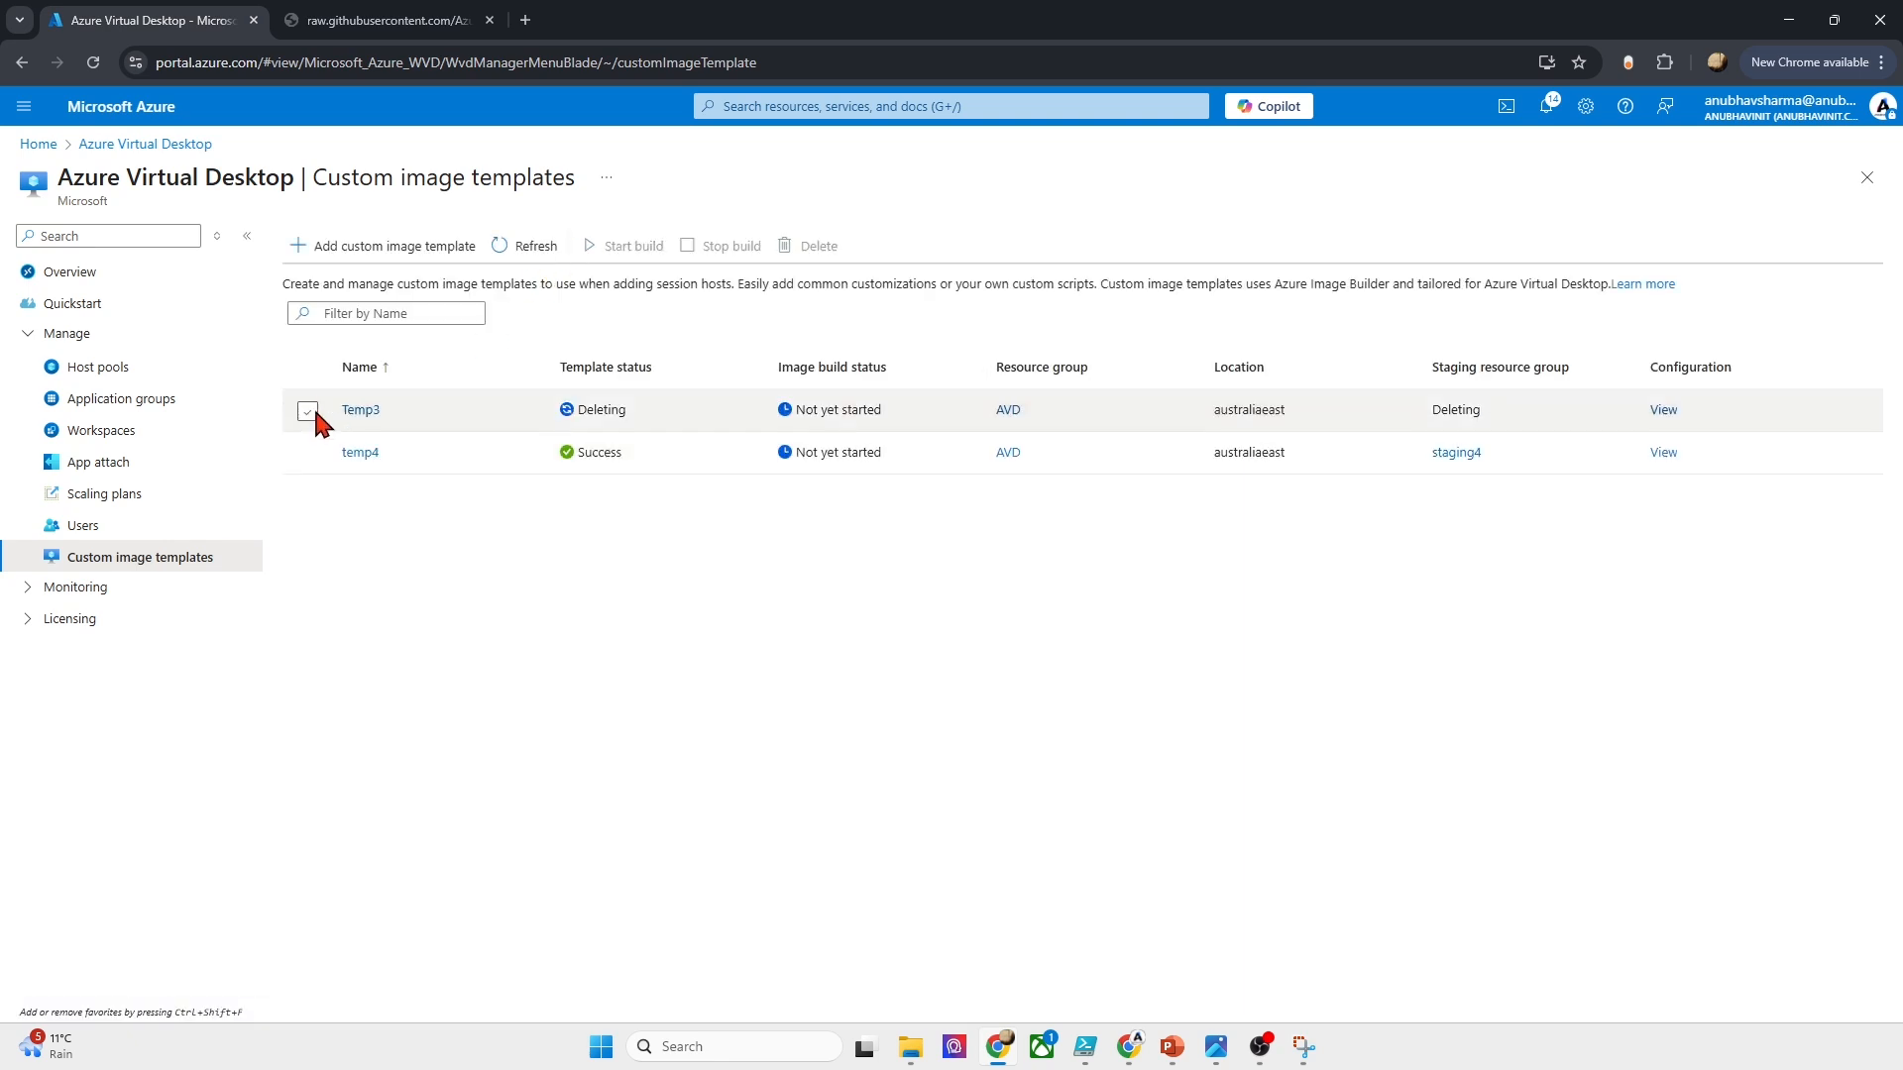
{"action": "left_click", "coordinate": [306, 452]}
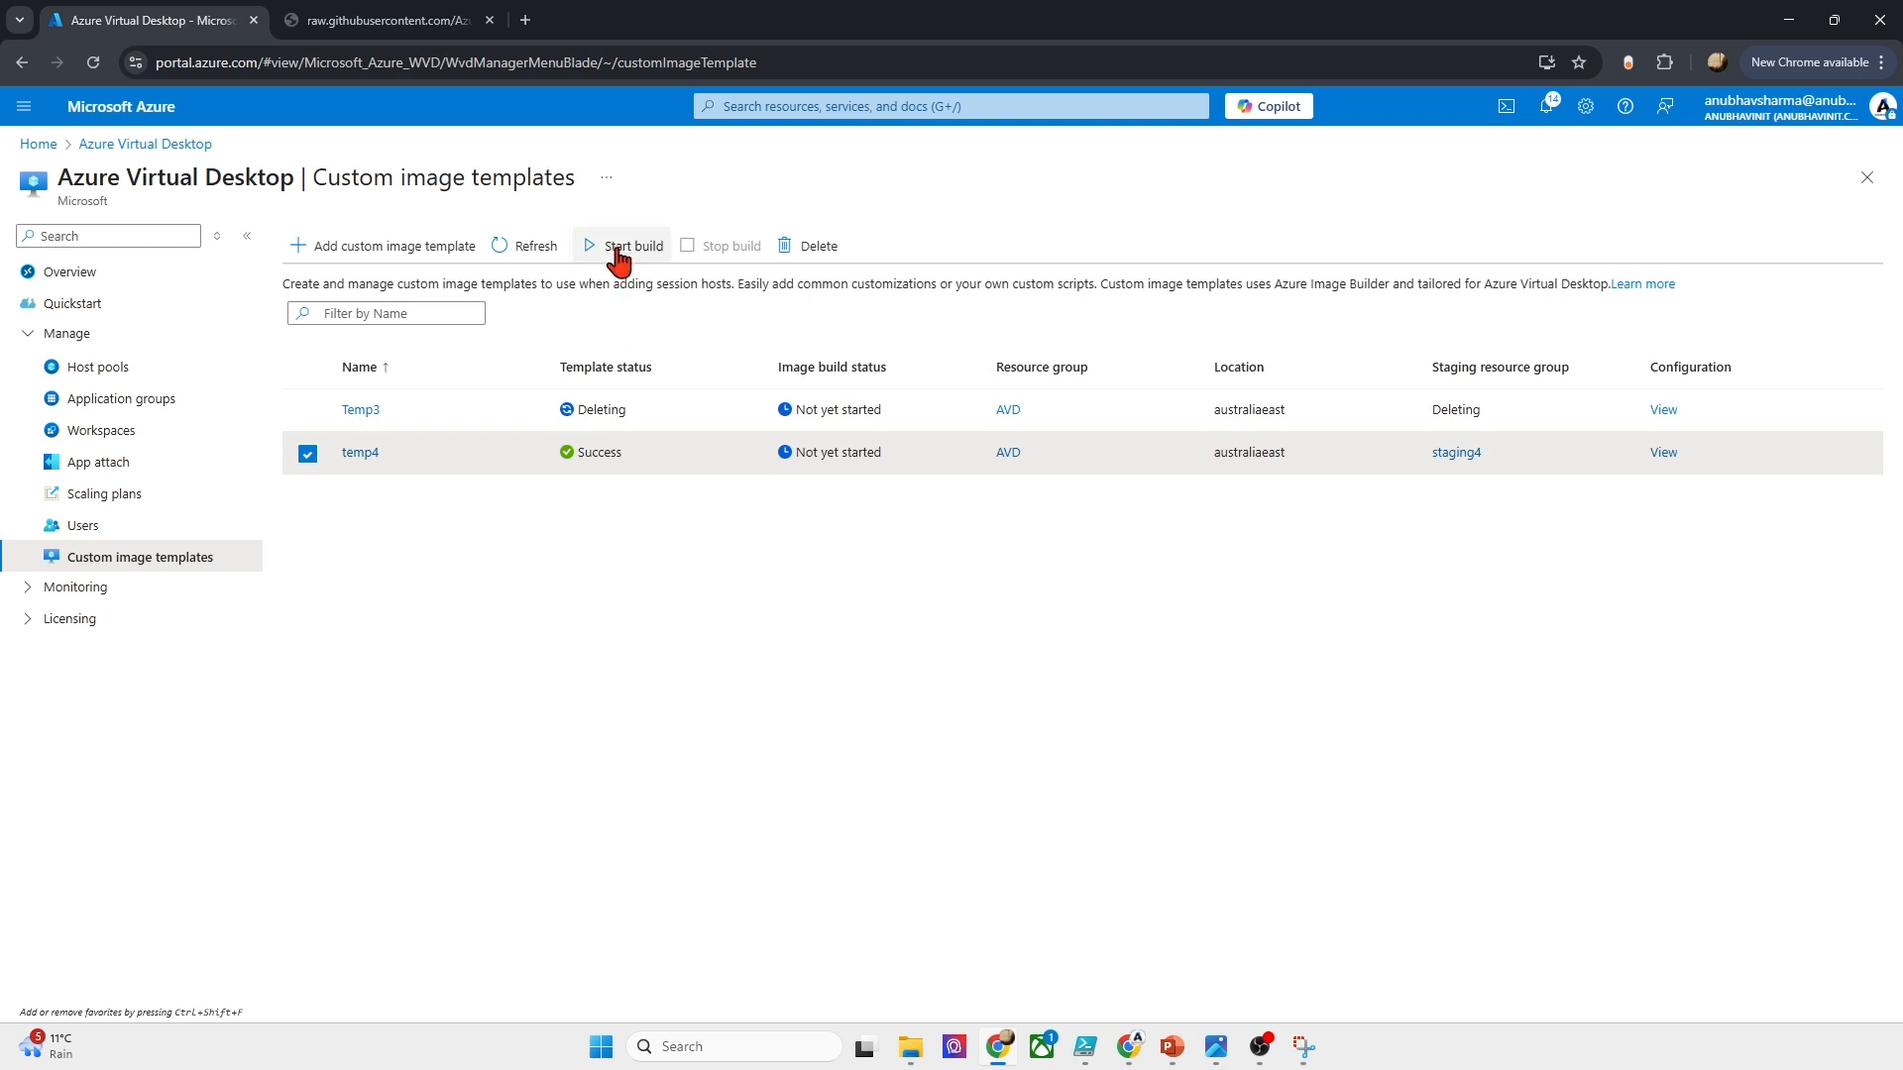
{"action": "left_click", "coordinate": [621, 247]}
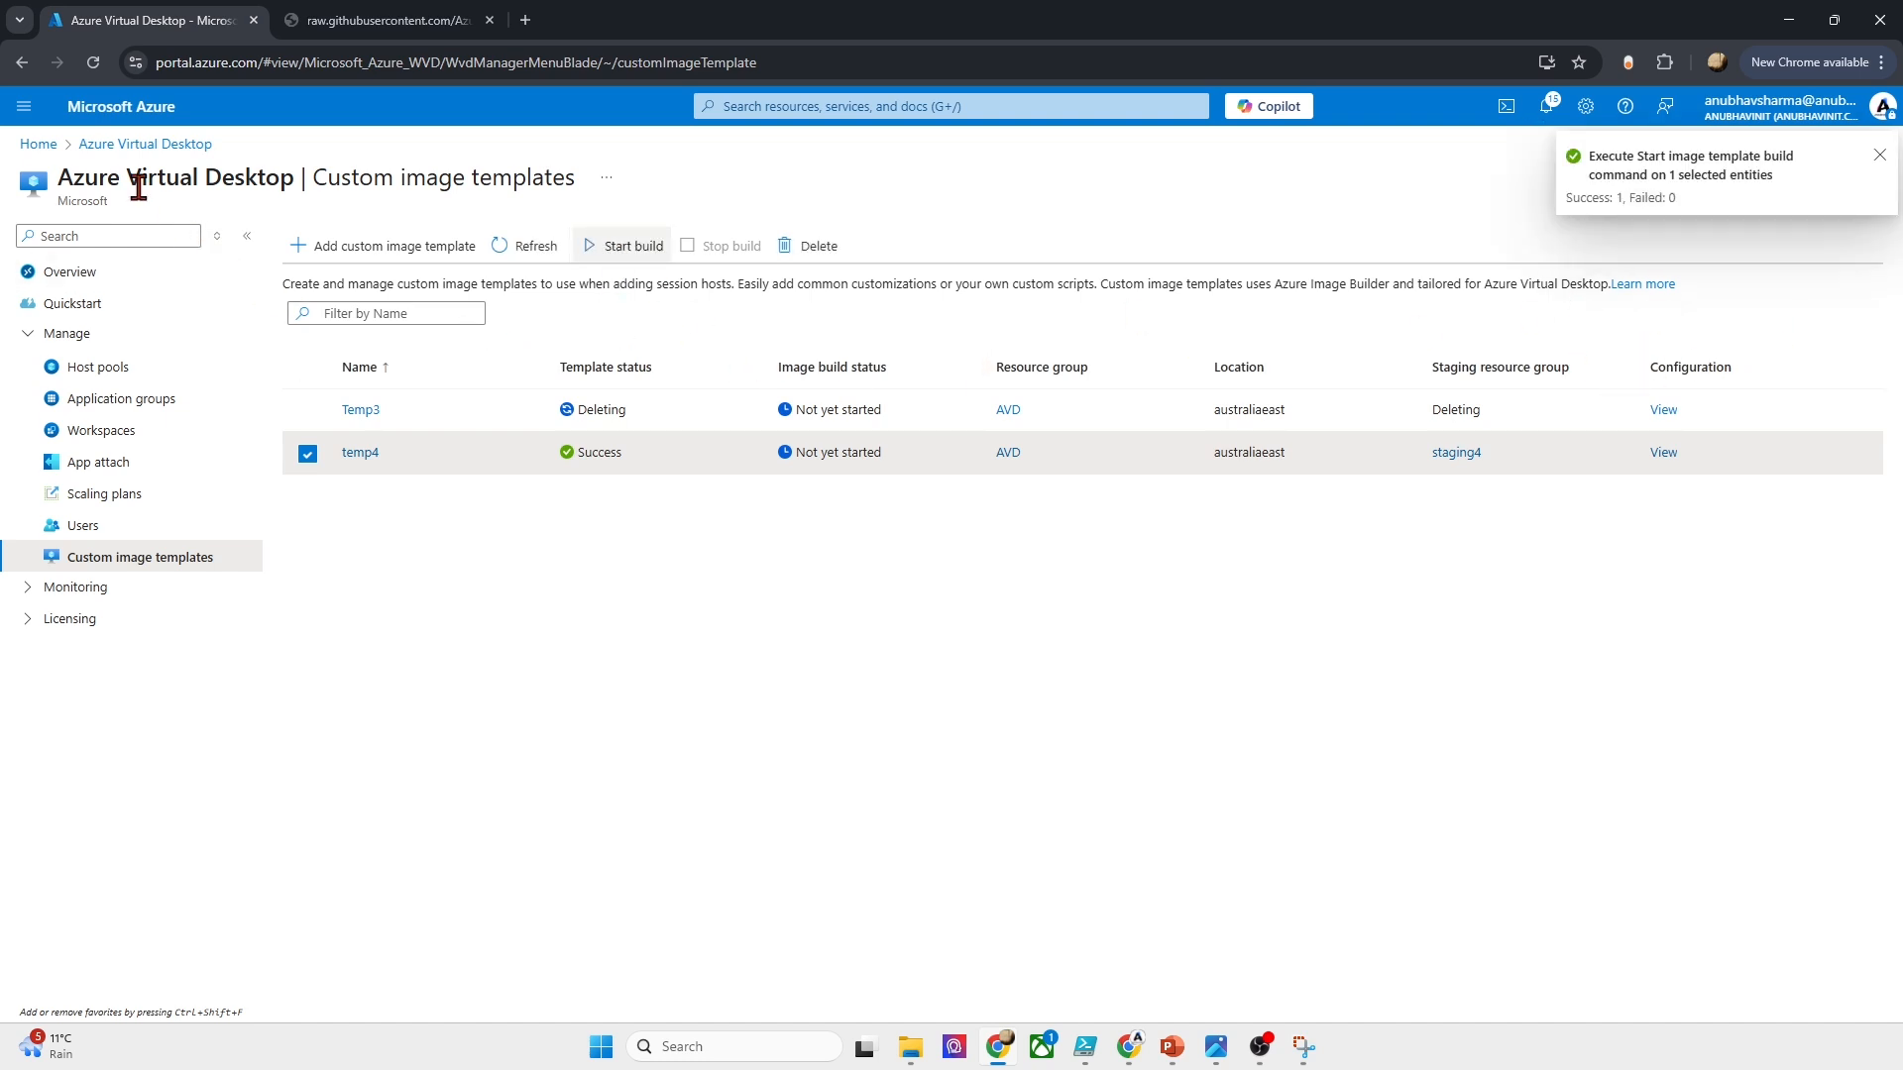
Step: Check the storage account's containers in the staging4 resource group during the build, and return to the group's resource list
{"action": "left_click", "coordinate": [39, 145]}
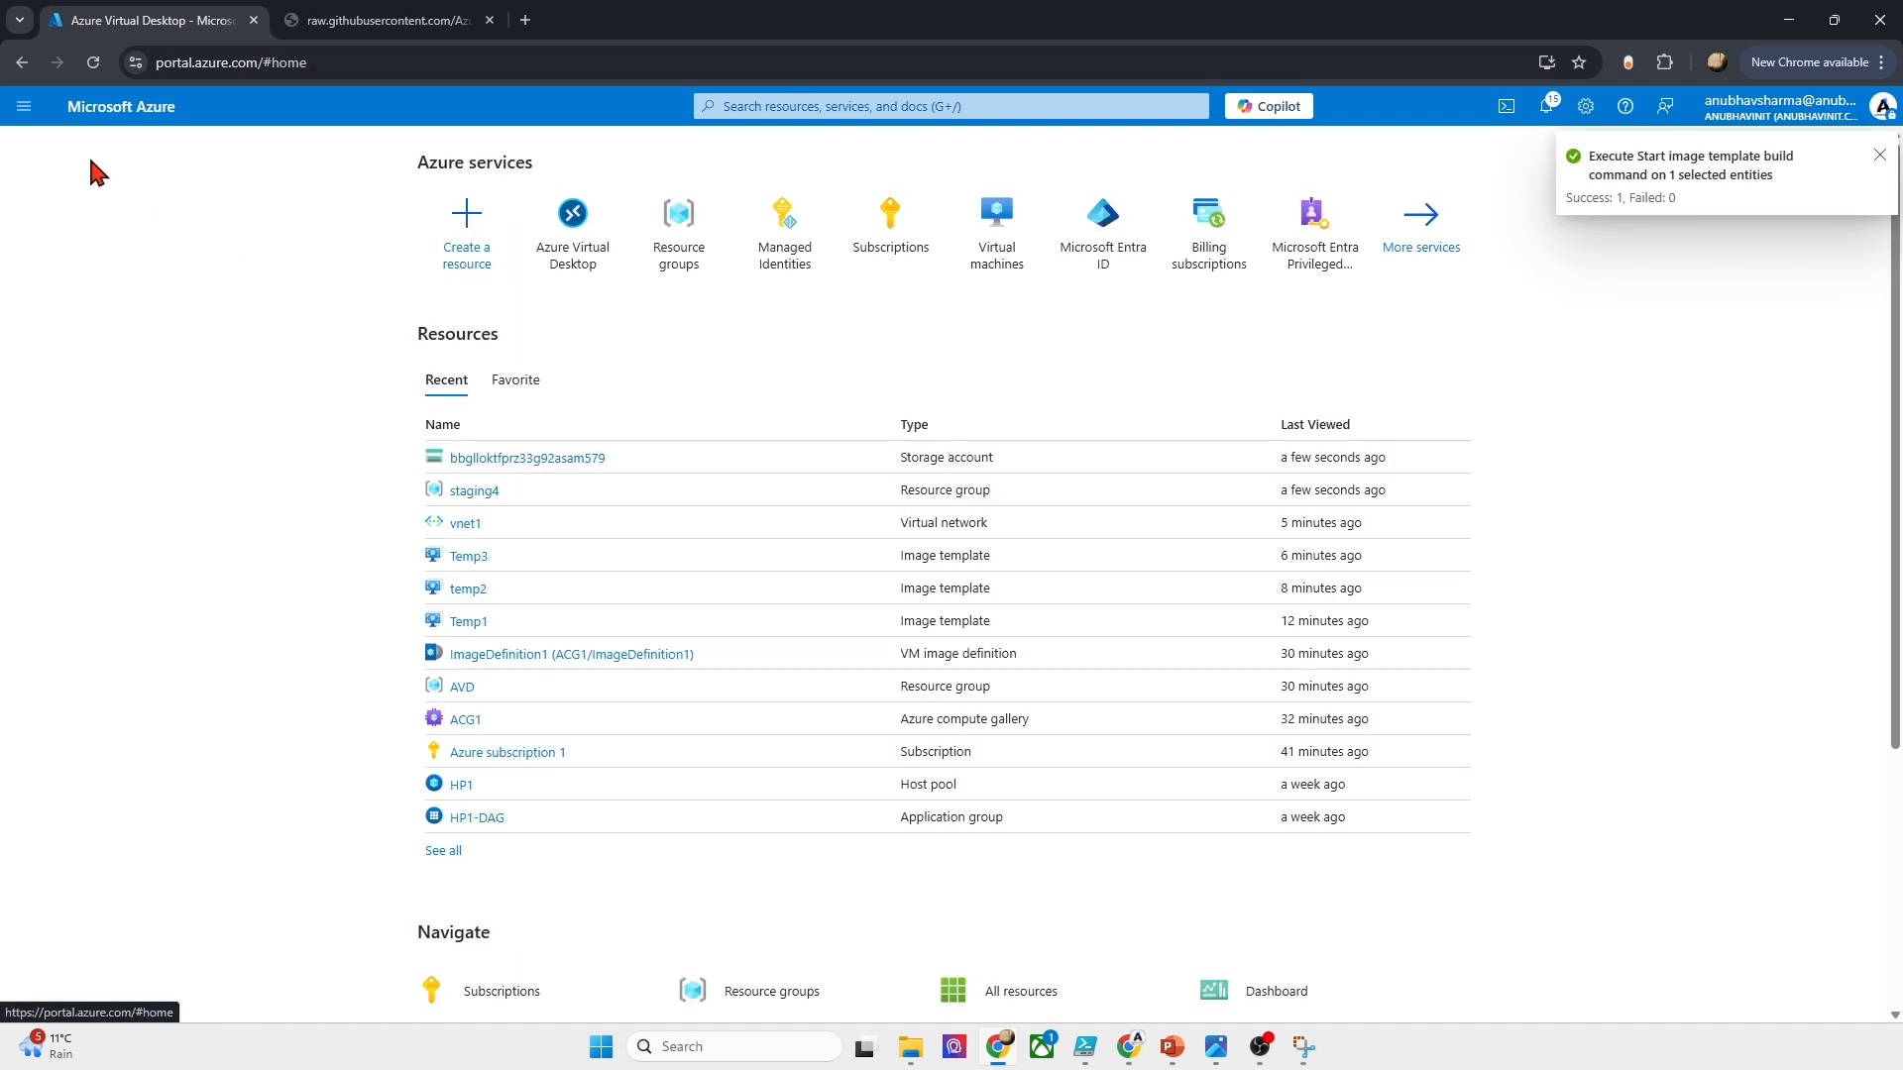
{"action": "left_click", "coordinate": [682, 247]}
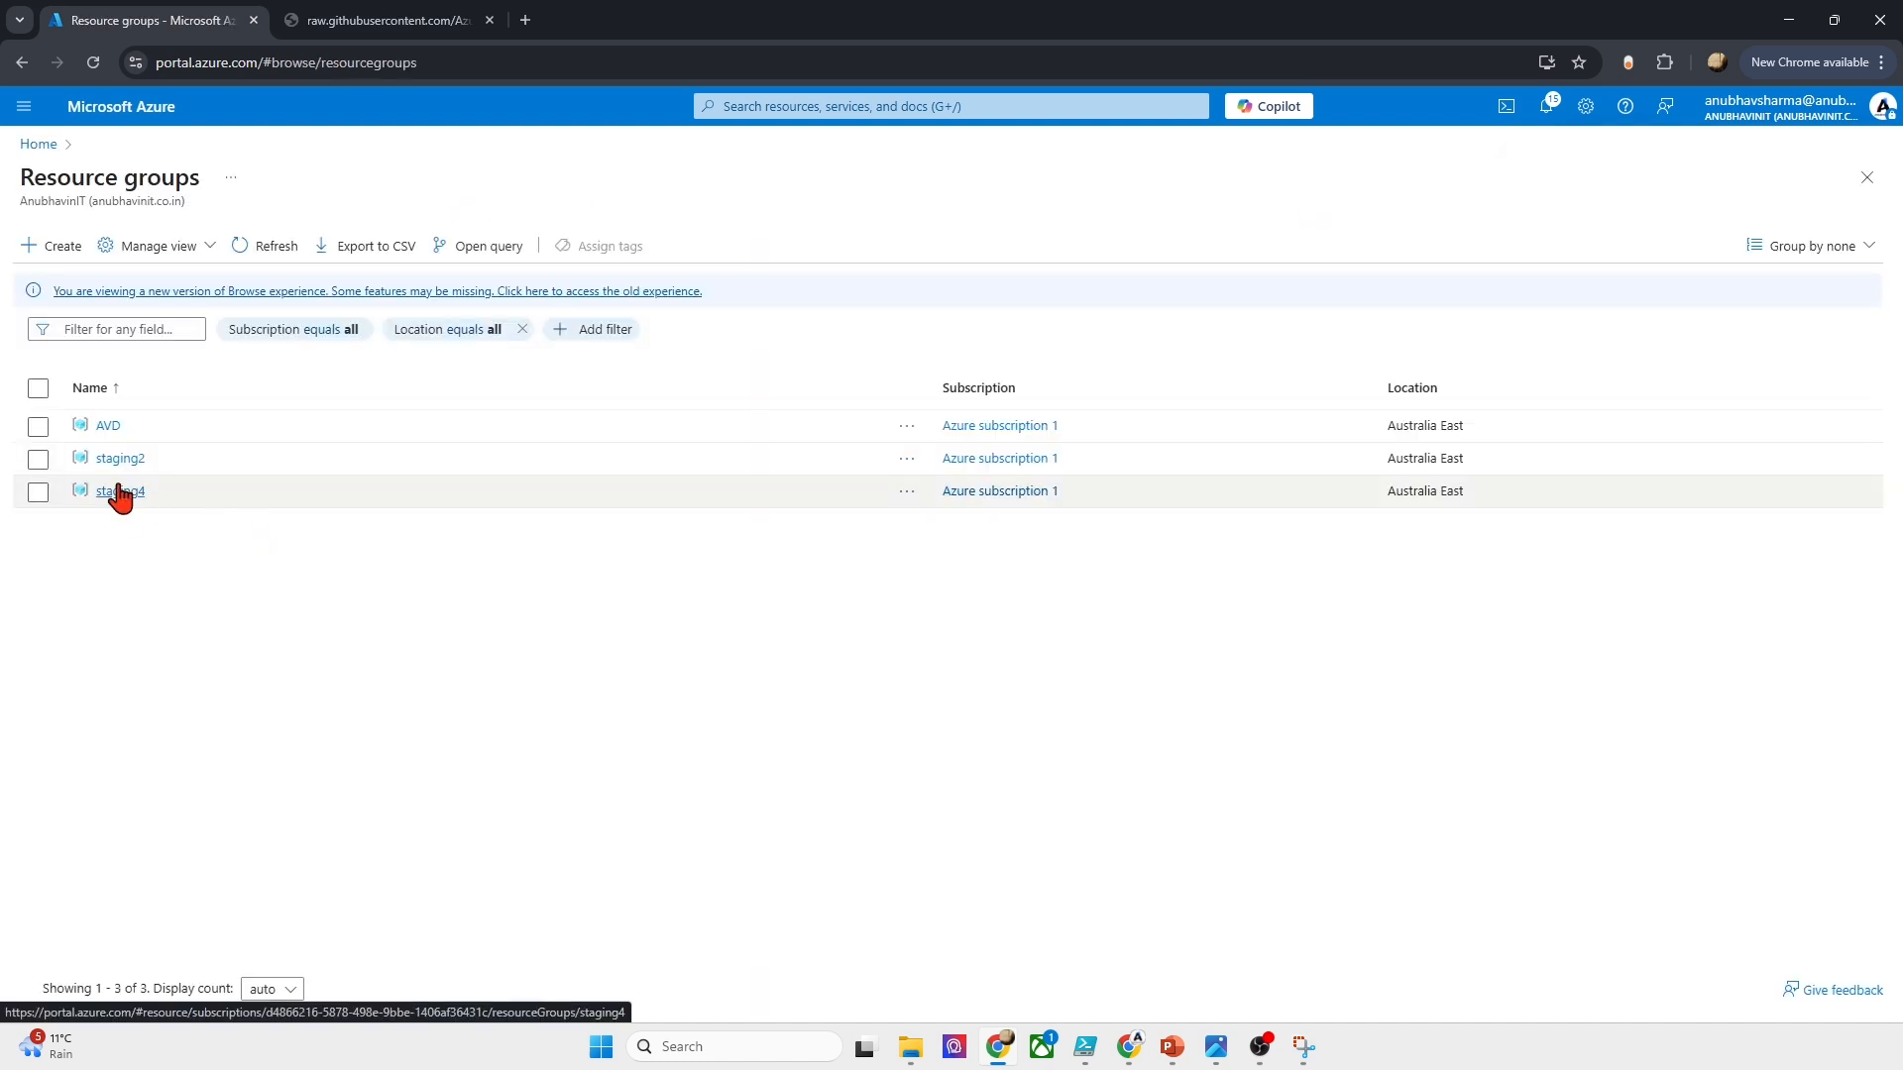
{"action": "left_click", "coordinate": [120, 493]}
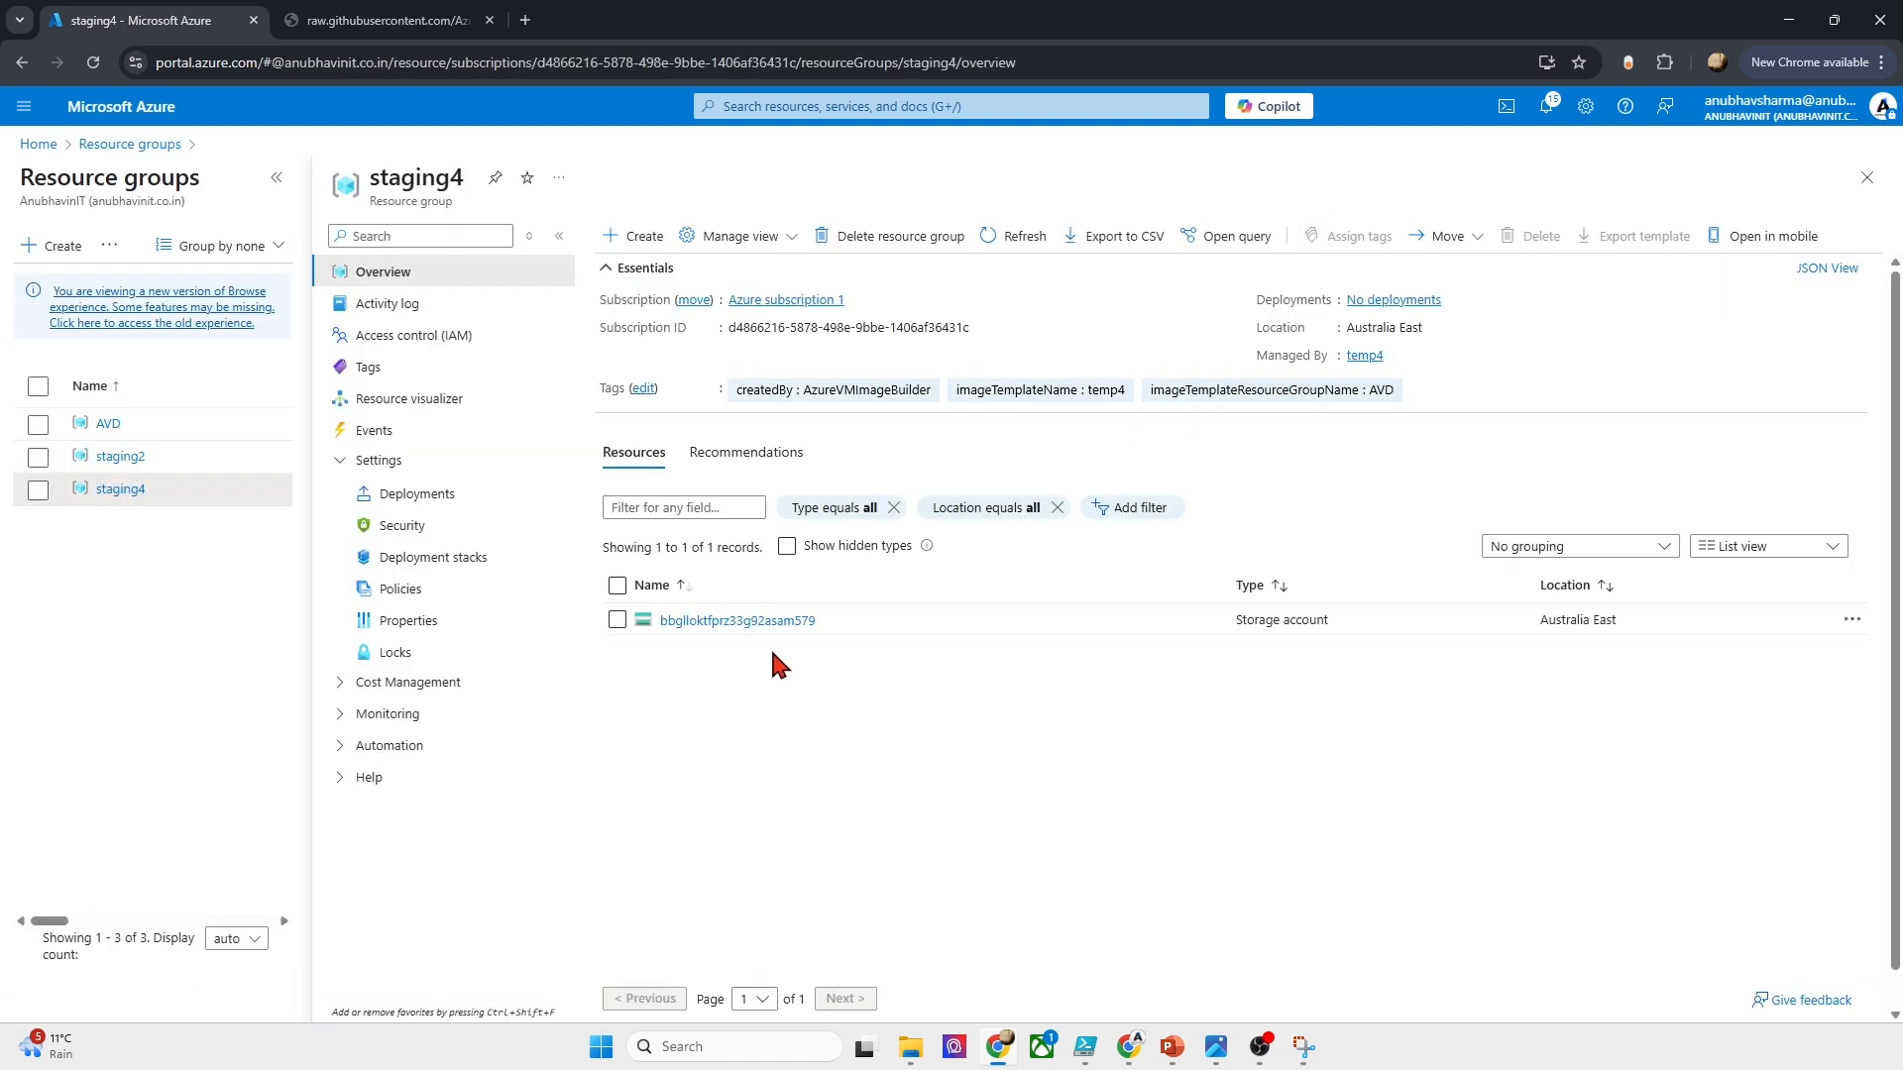
{"action": "left_click", "coordinate": [758, 622]}
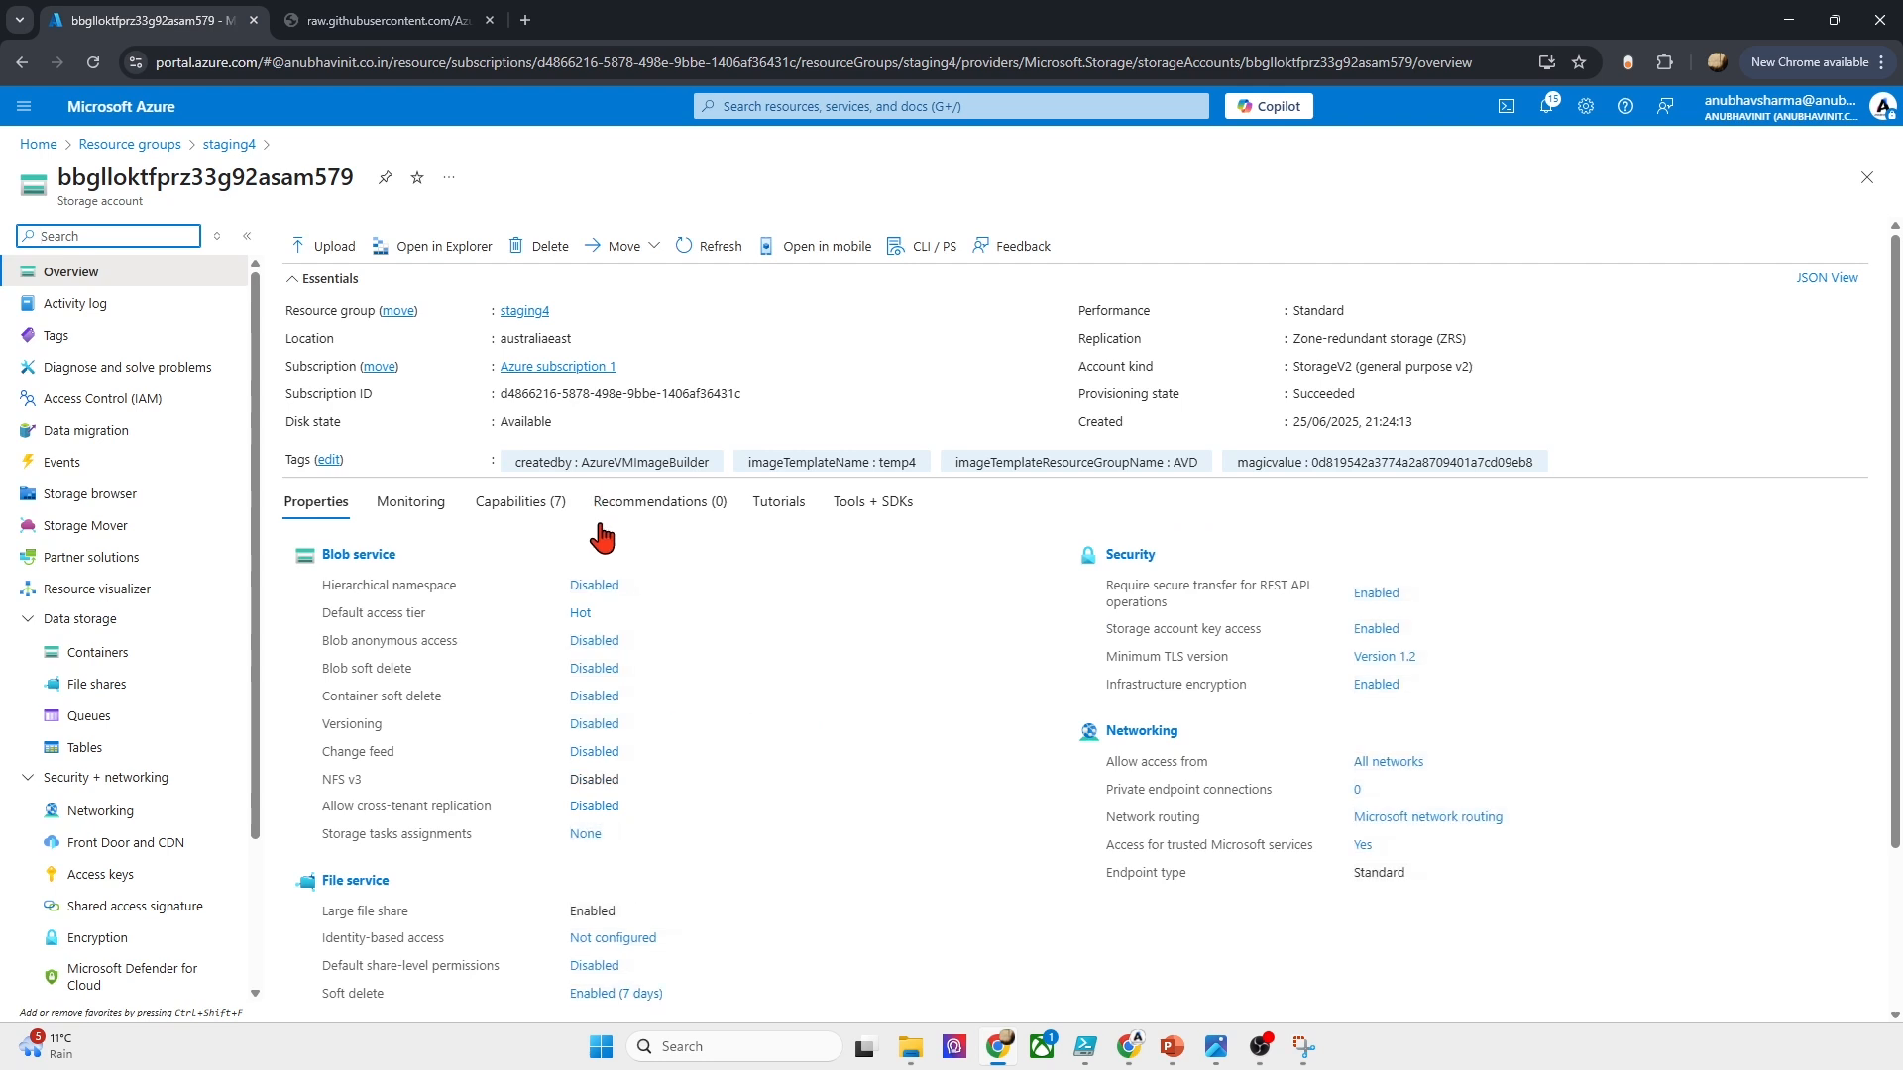
{"action": "left_click", "coordinate": [149, 652]}
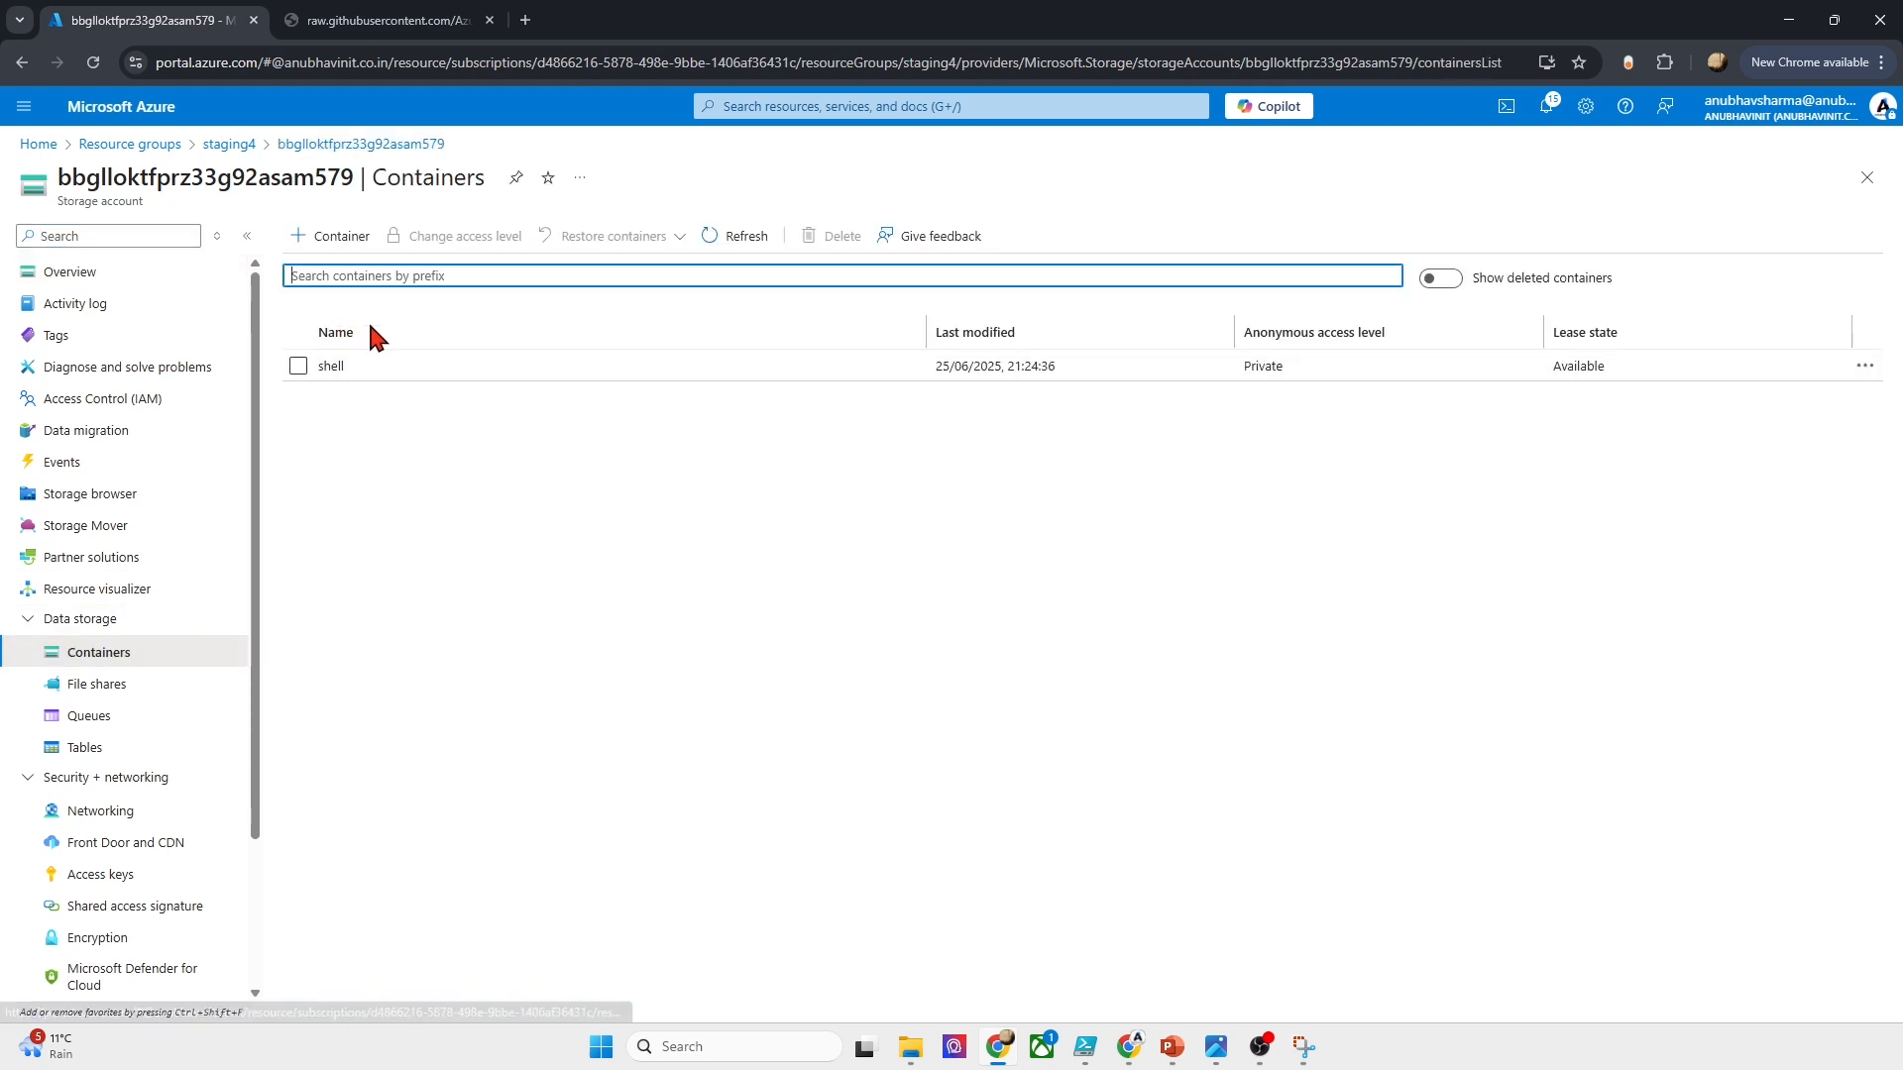
{"action": "left_click", "coordinate": [229, 144]}
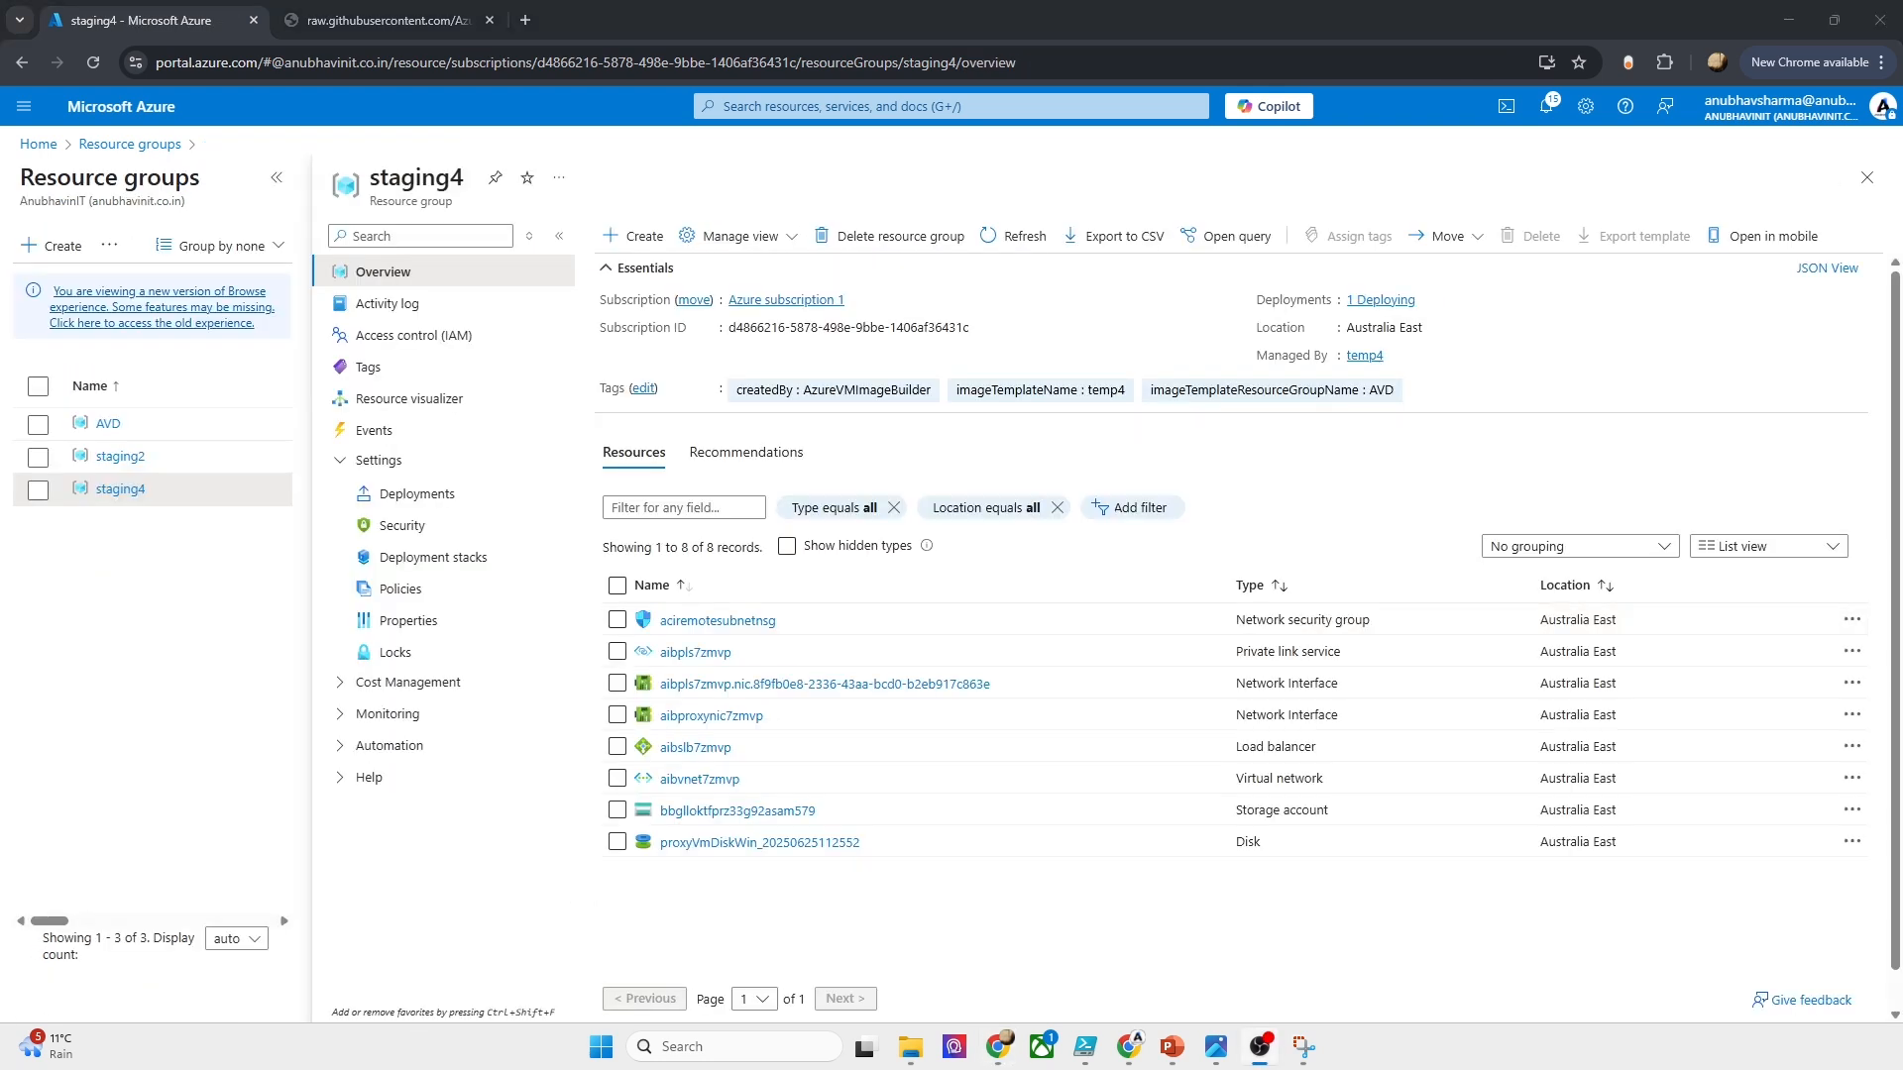
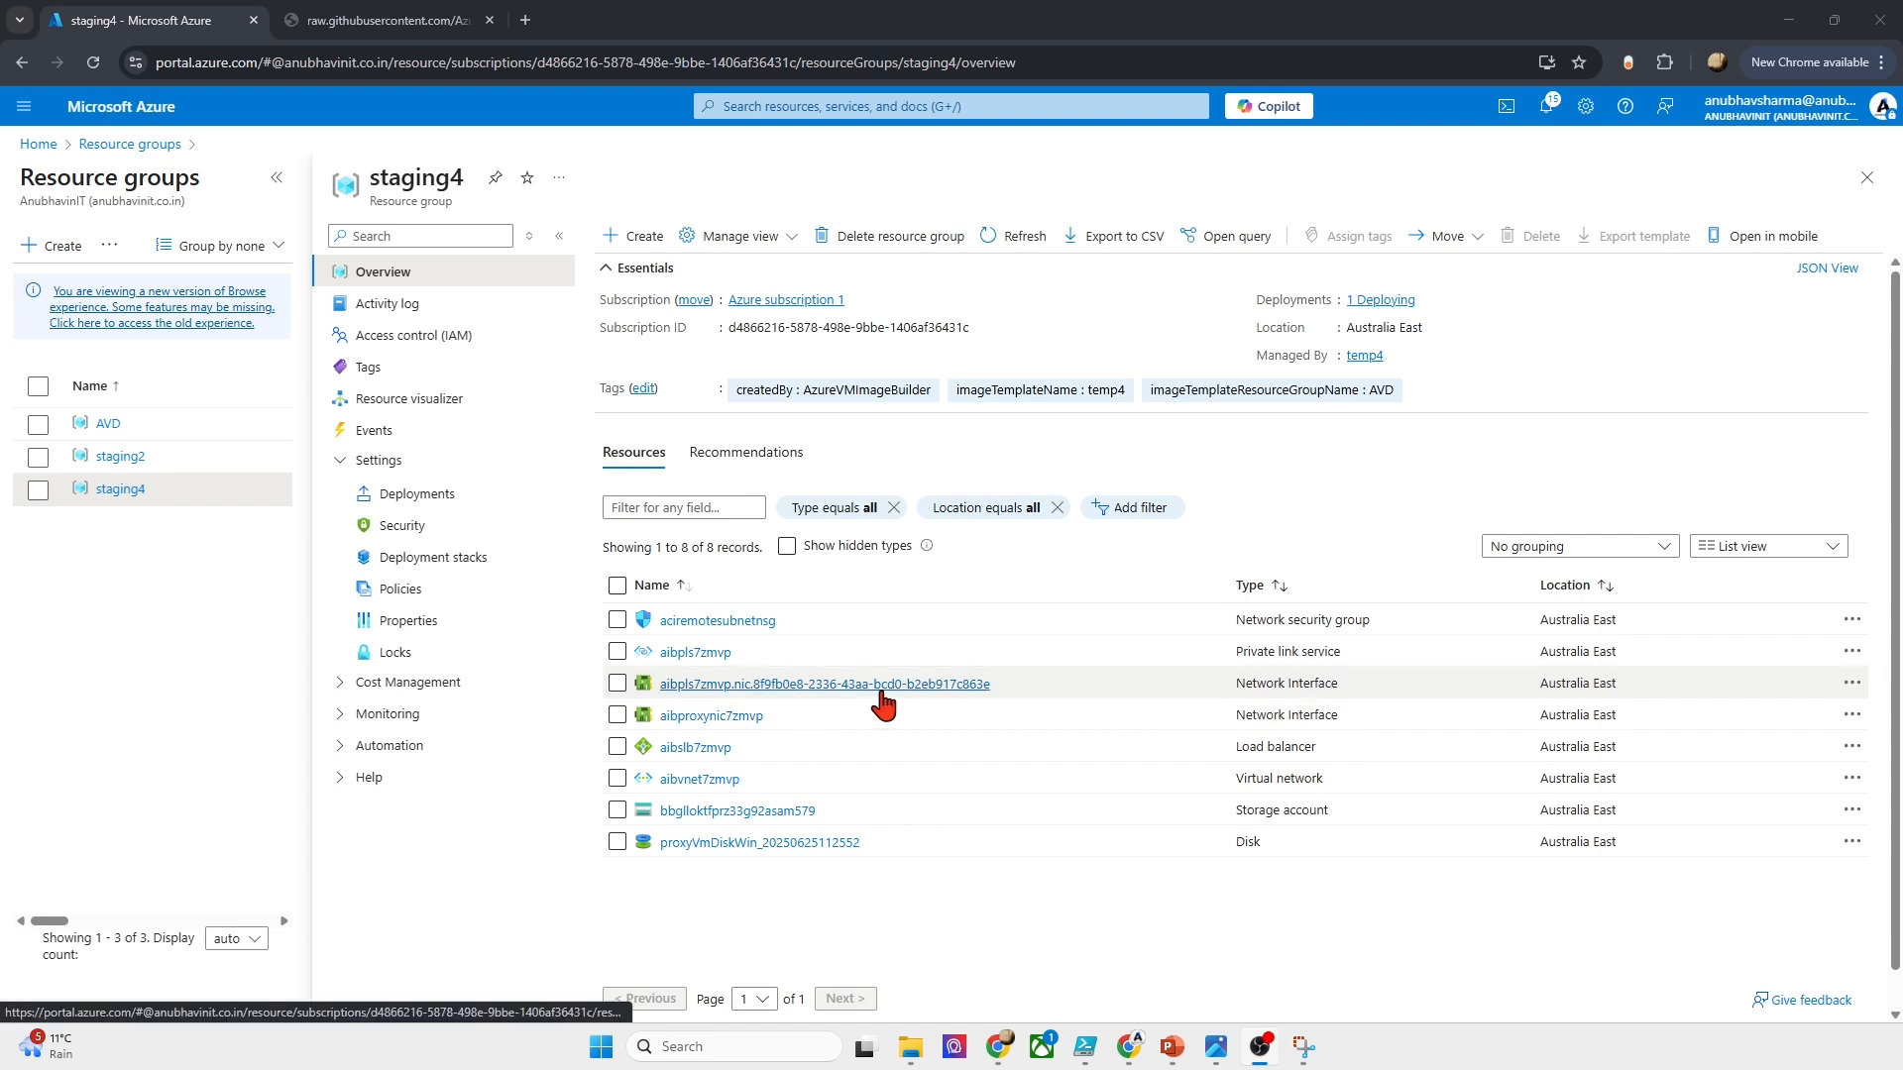
Step: Inspect the blobs in the shell container of staging4's storage account again, and return to the resource group
{"action": "left_click", "coordinate": [715, 811]}
{"action": "left_click", "coordinate": [140, 650]}
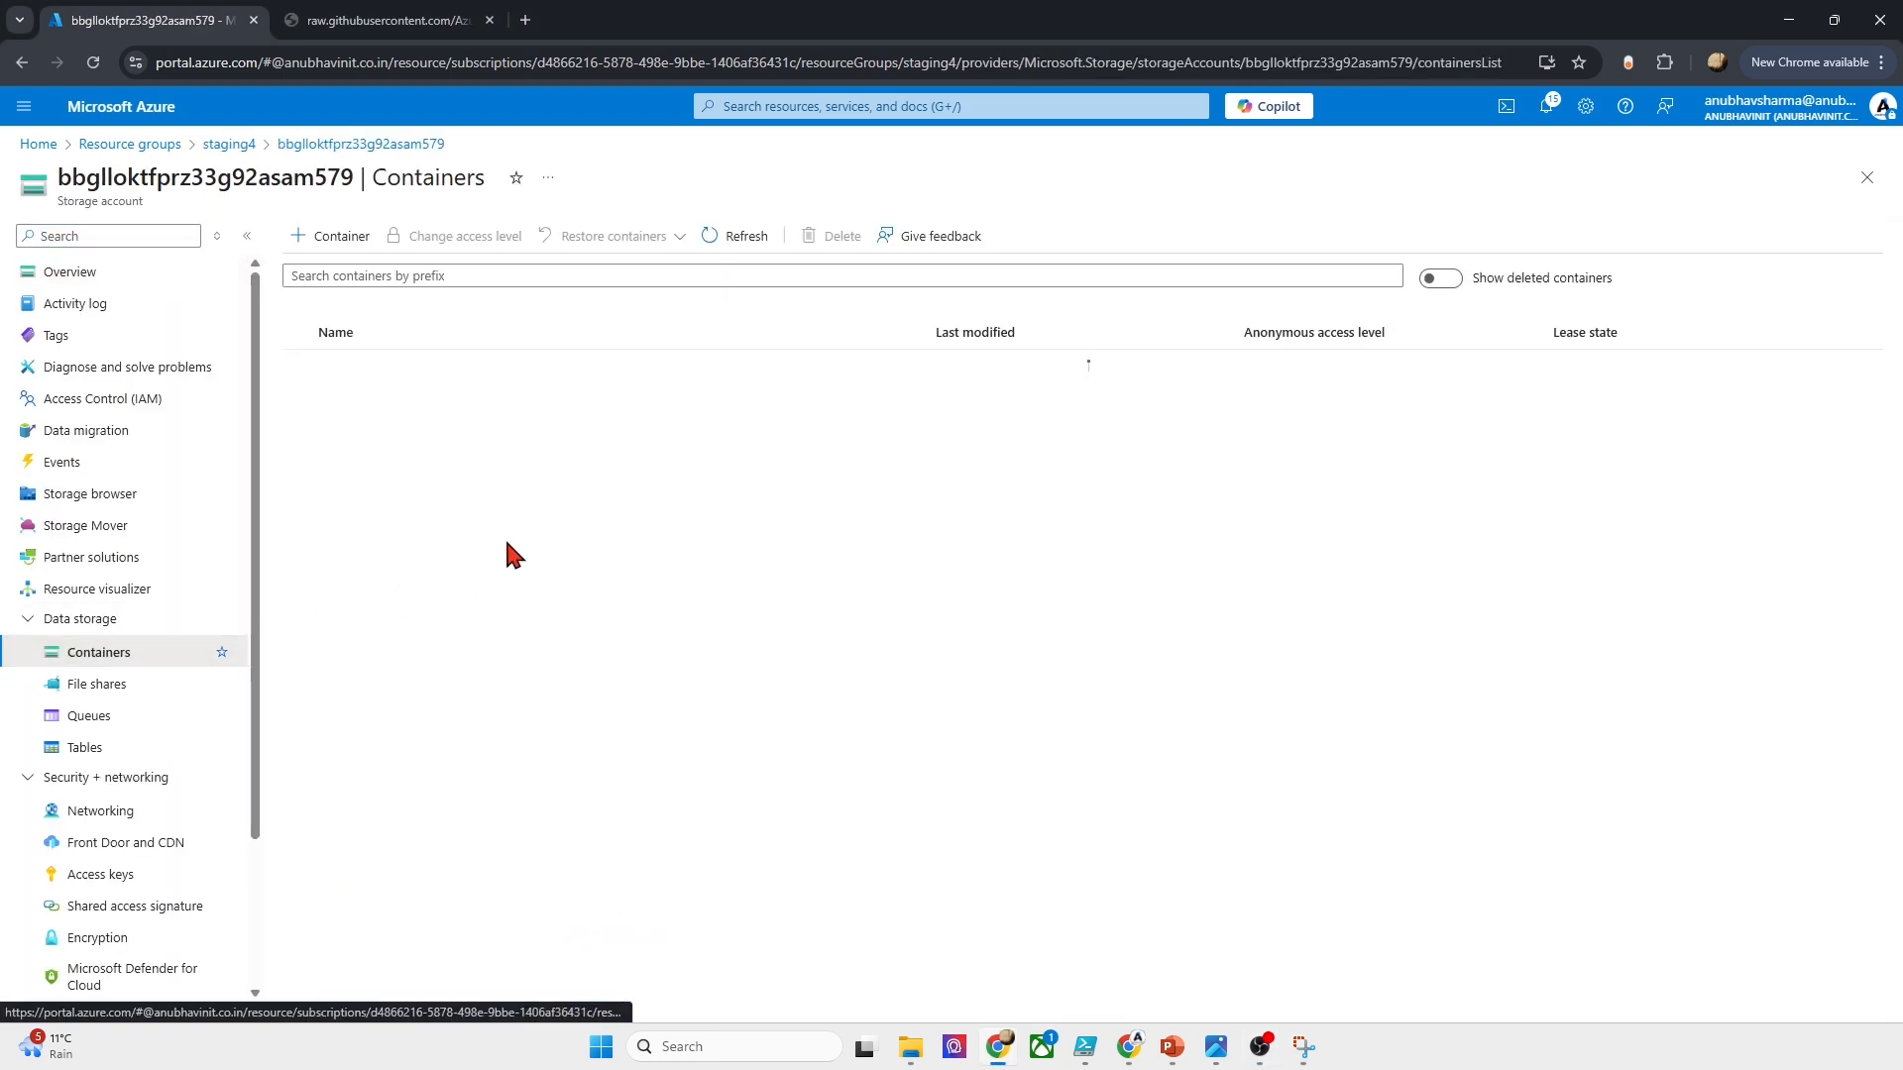
{"action": "left_click", "coordinate": [333, 366]}
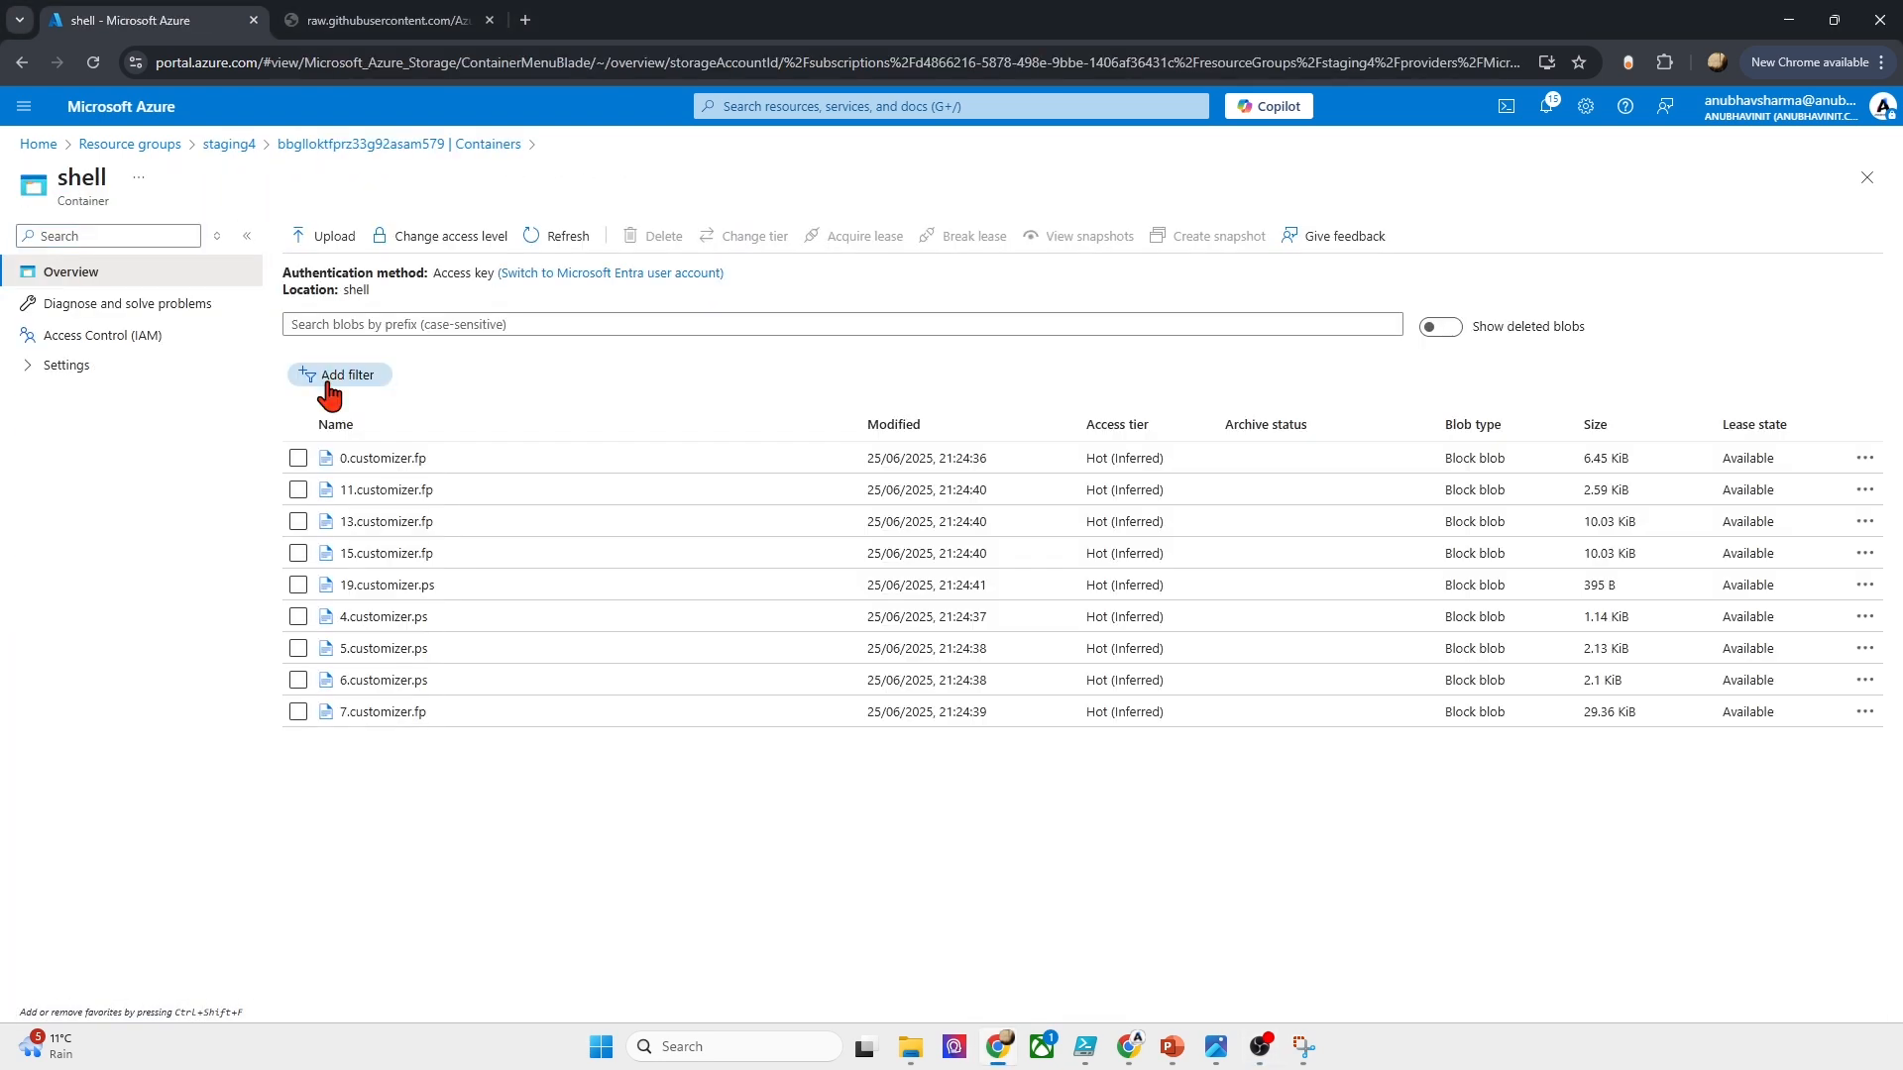
{"action": "left_click", "coordinate": [229, 145]}
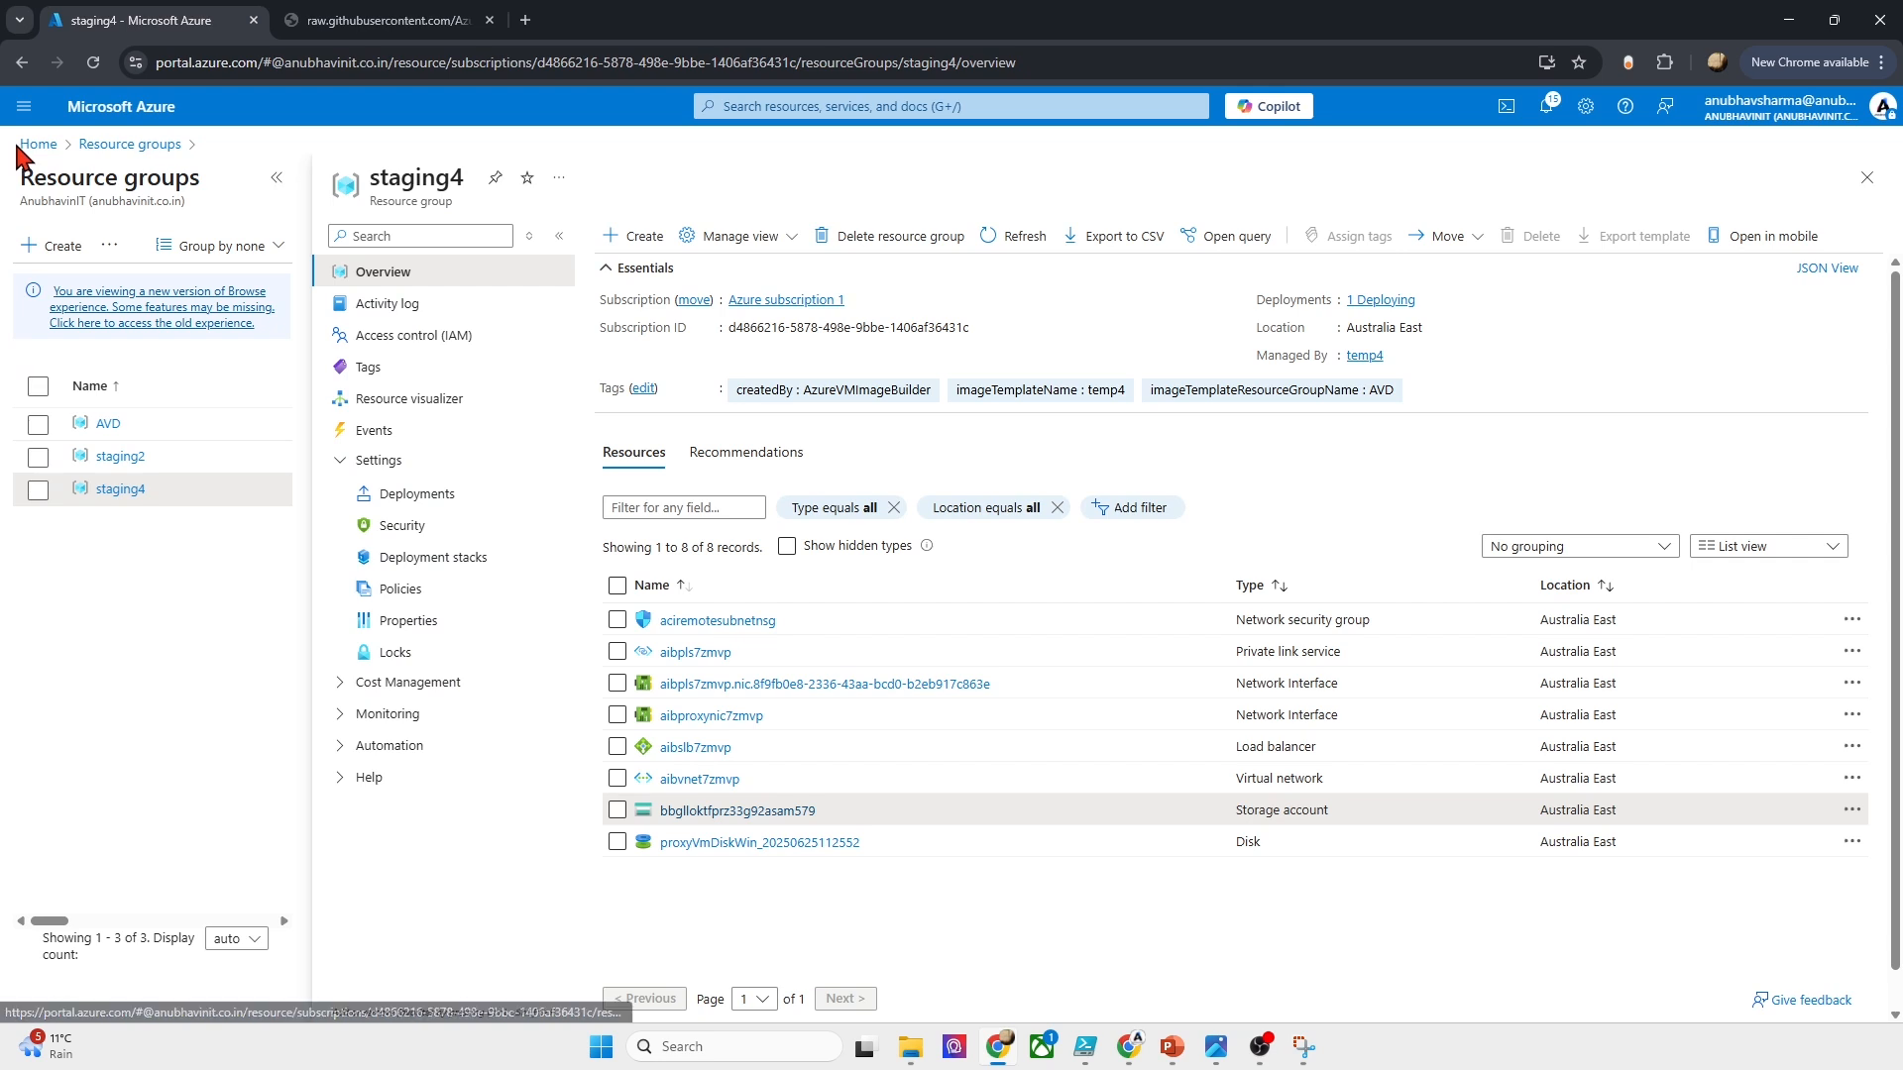
Step: Check the build run state of the temp4 image template and open its error details
{"action": "left_click", "coordinate": [129, 145]}
{"action": "left_click", "coordinate": [268, 248]}
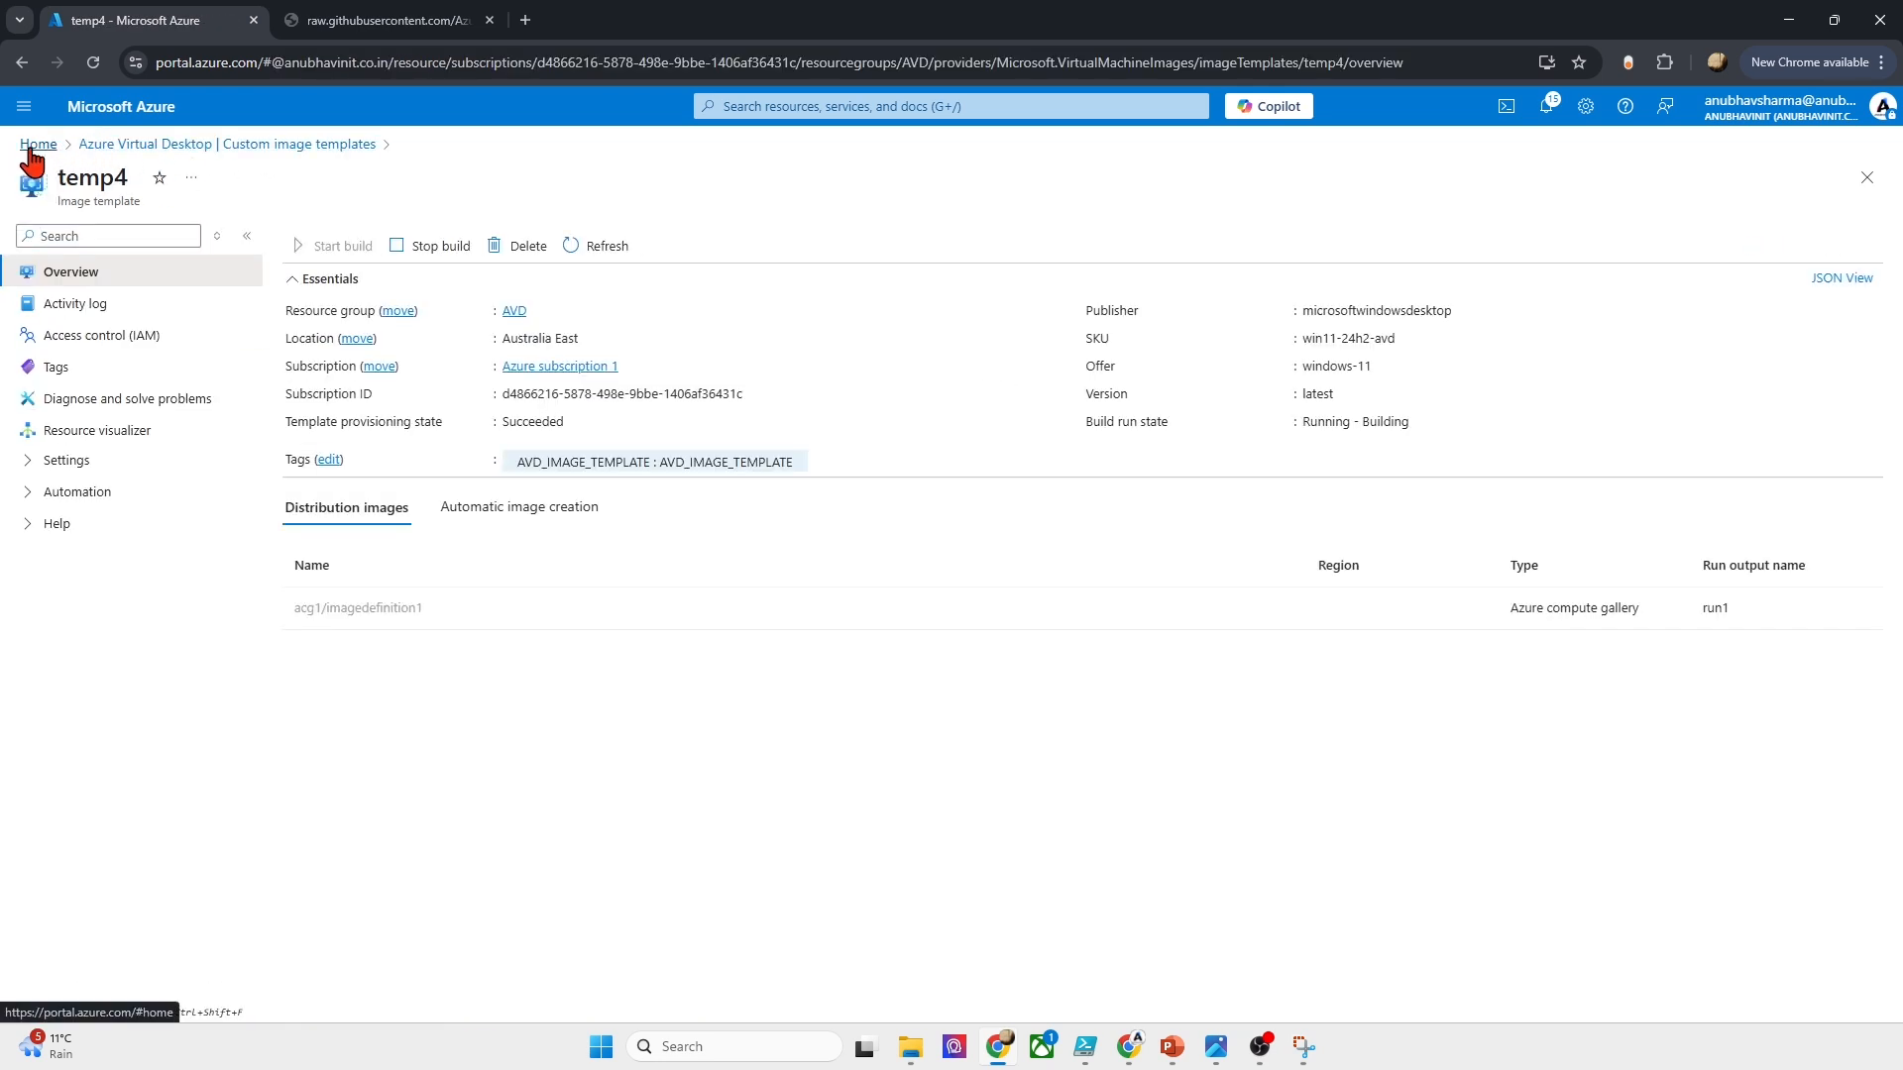
{"action": "left_click", "coordinate": [37, 145]}
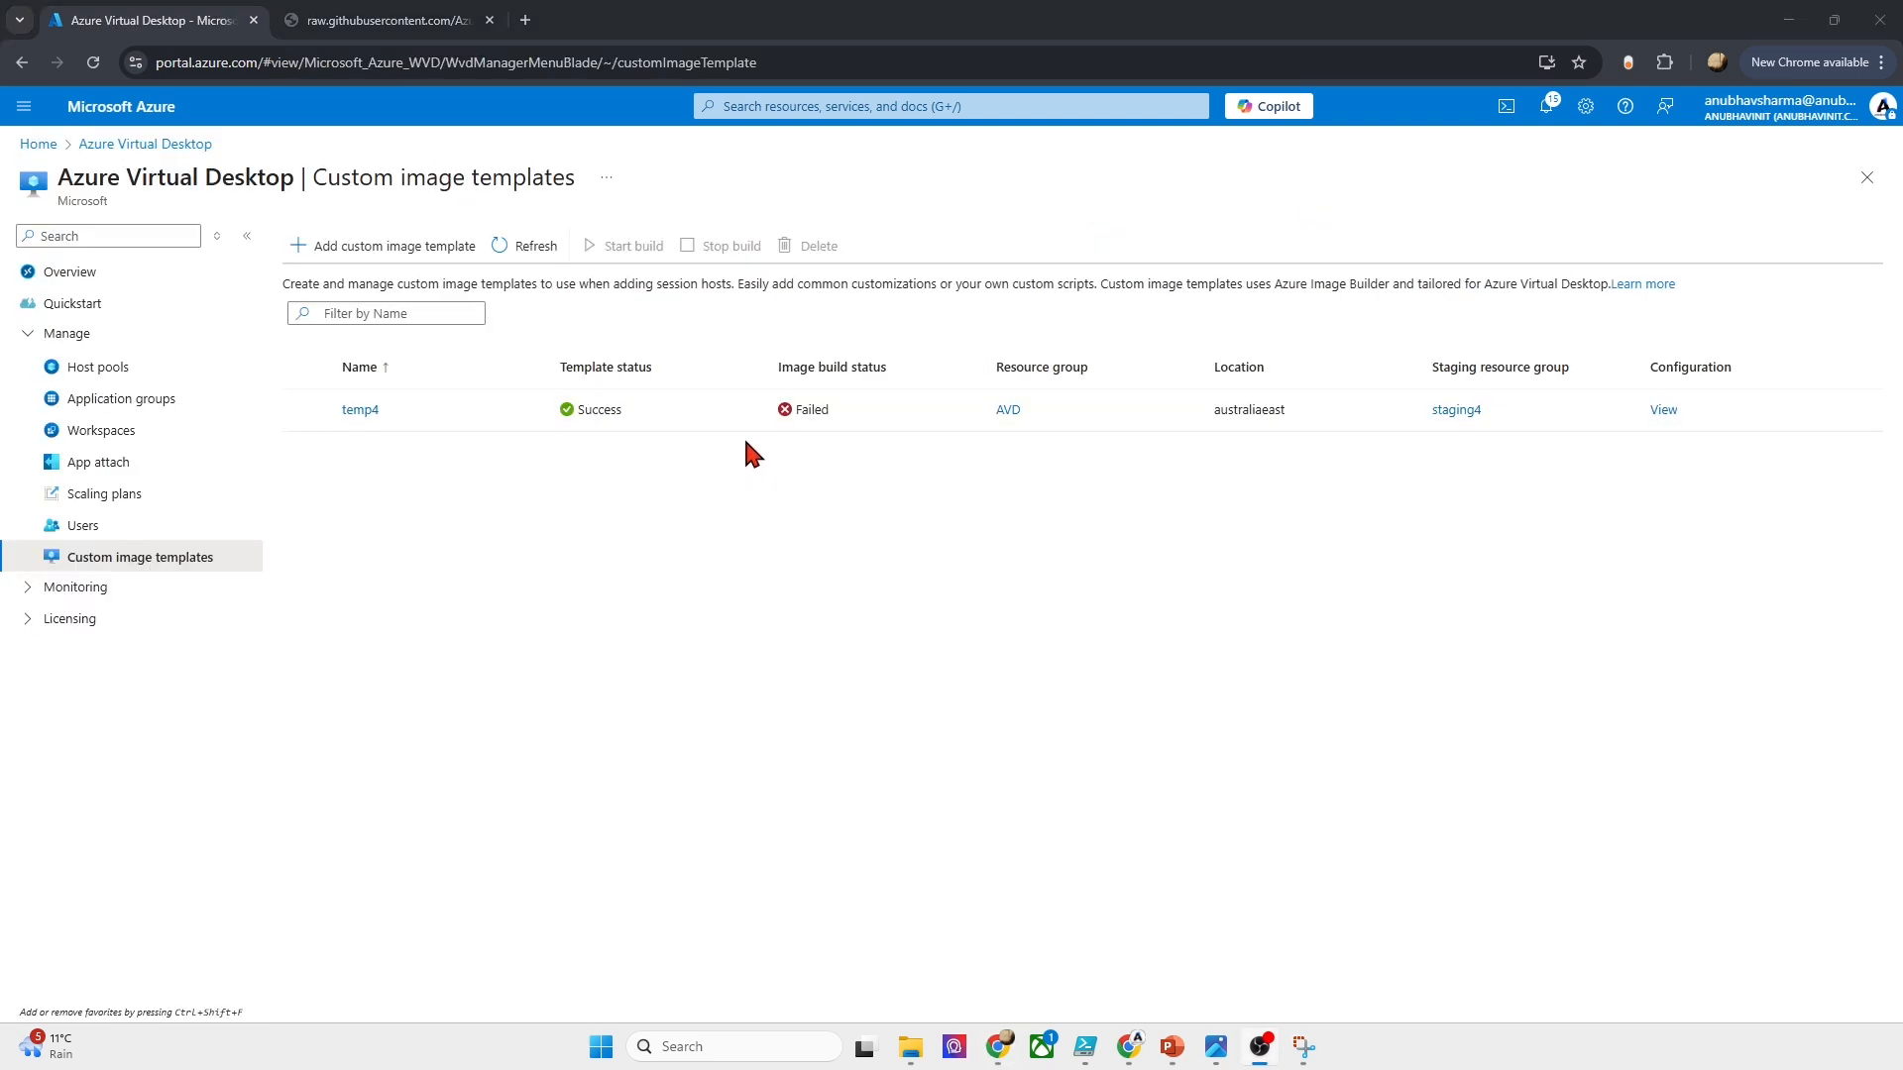
{"action": "left_click", "coordinate": [369, 409]}
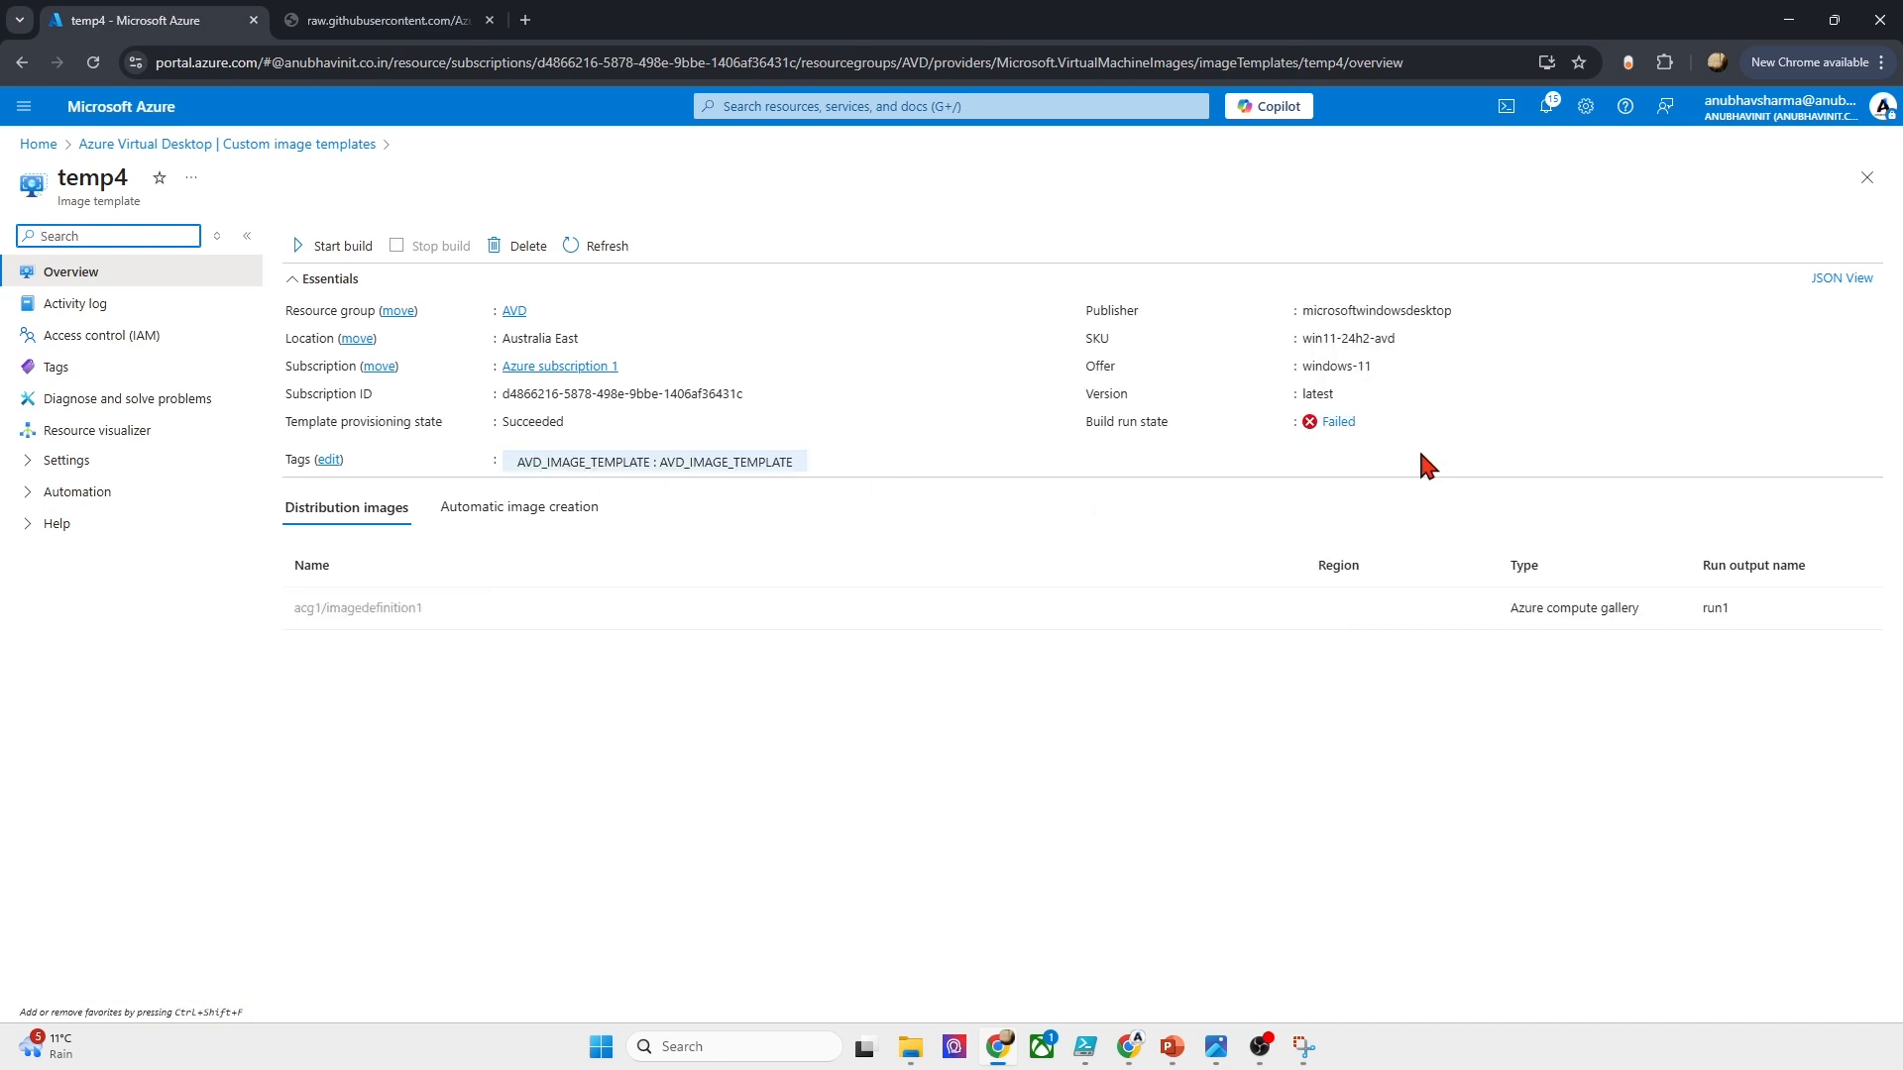
{"action": "left_click", "coordinate": [1337, 426]}
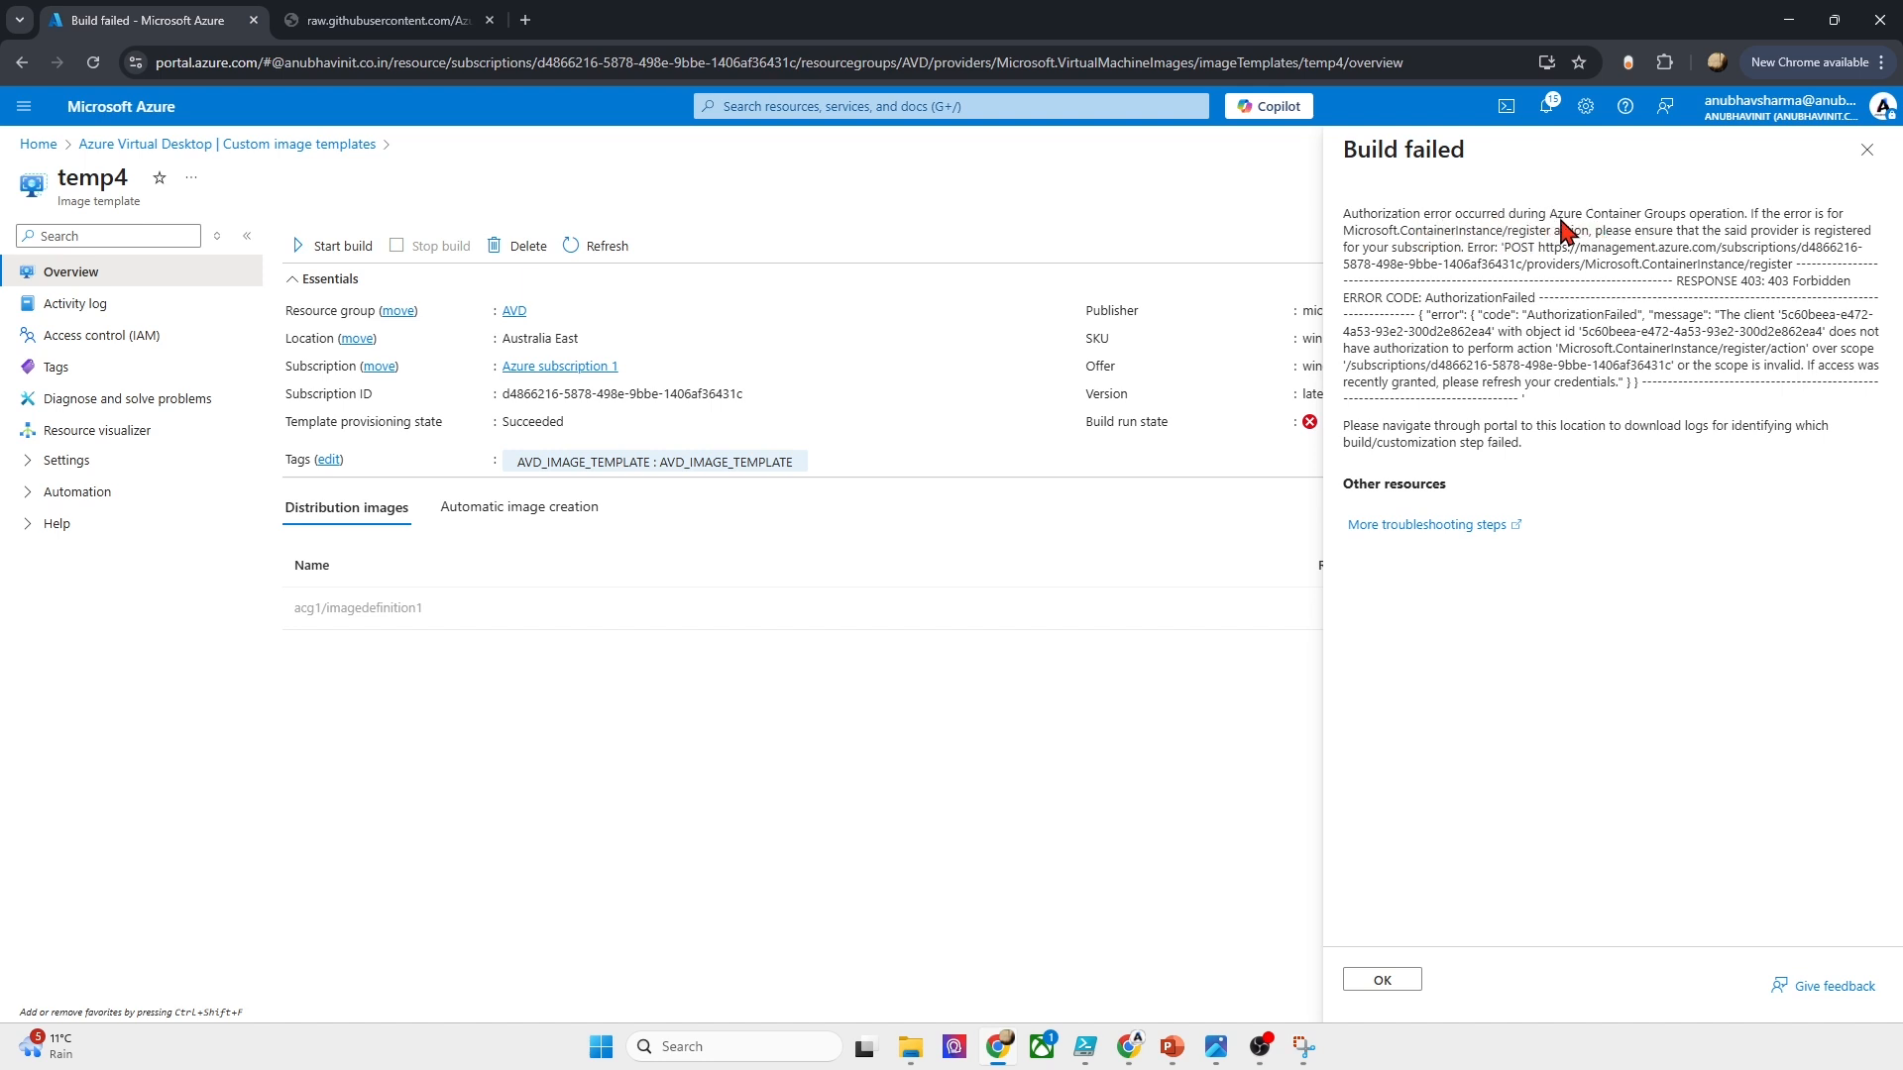
Step: Copy the provider name Microsoft.ContainerInstance from the build error and read the instruction about registering it for the subscription
{"action": "left_click_drag", "start_coordinate": [1559, 220], "coordinate": [1729, 230]}
{"action": "left_click", "coordinate": [1635, 245]}
{"action": "left_click_drag", "start_coordinate": [1346, 230], "coordinate": [1500, 240]}
{"action": "right_click", "coordinate": [1503, 240]}
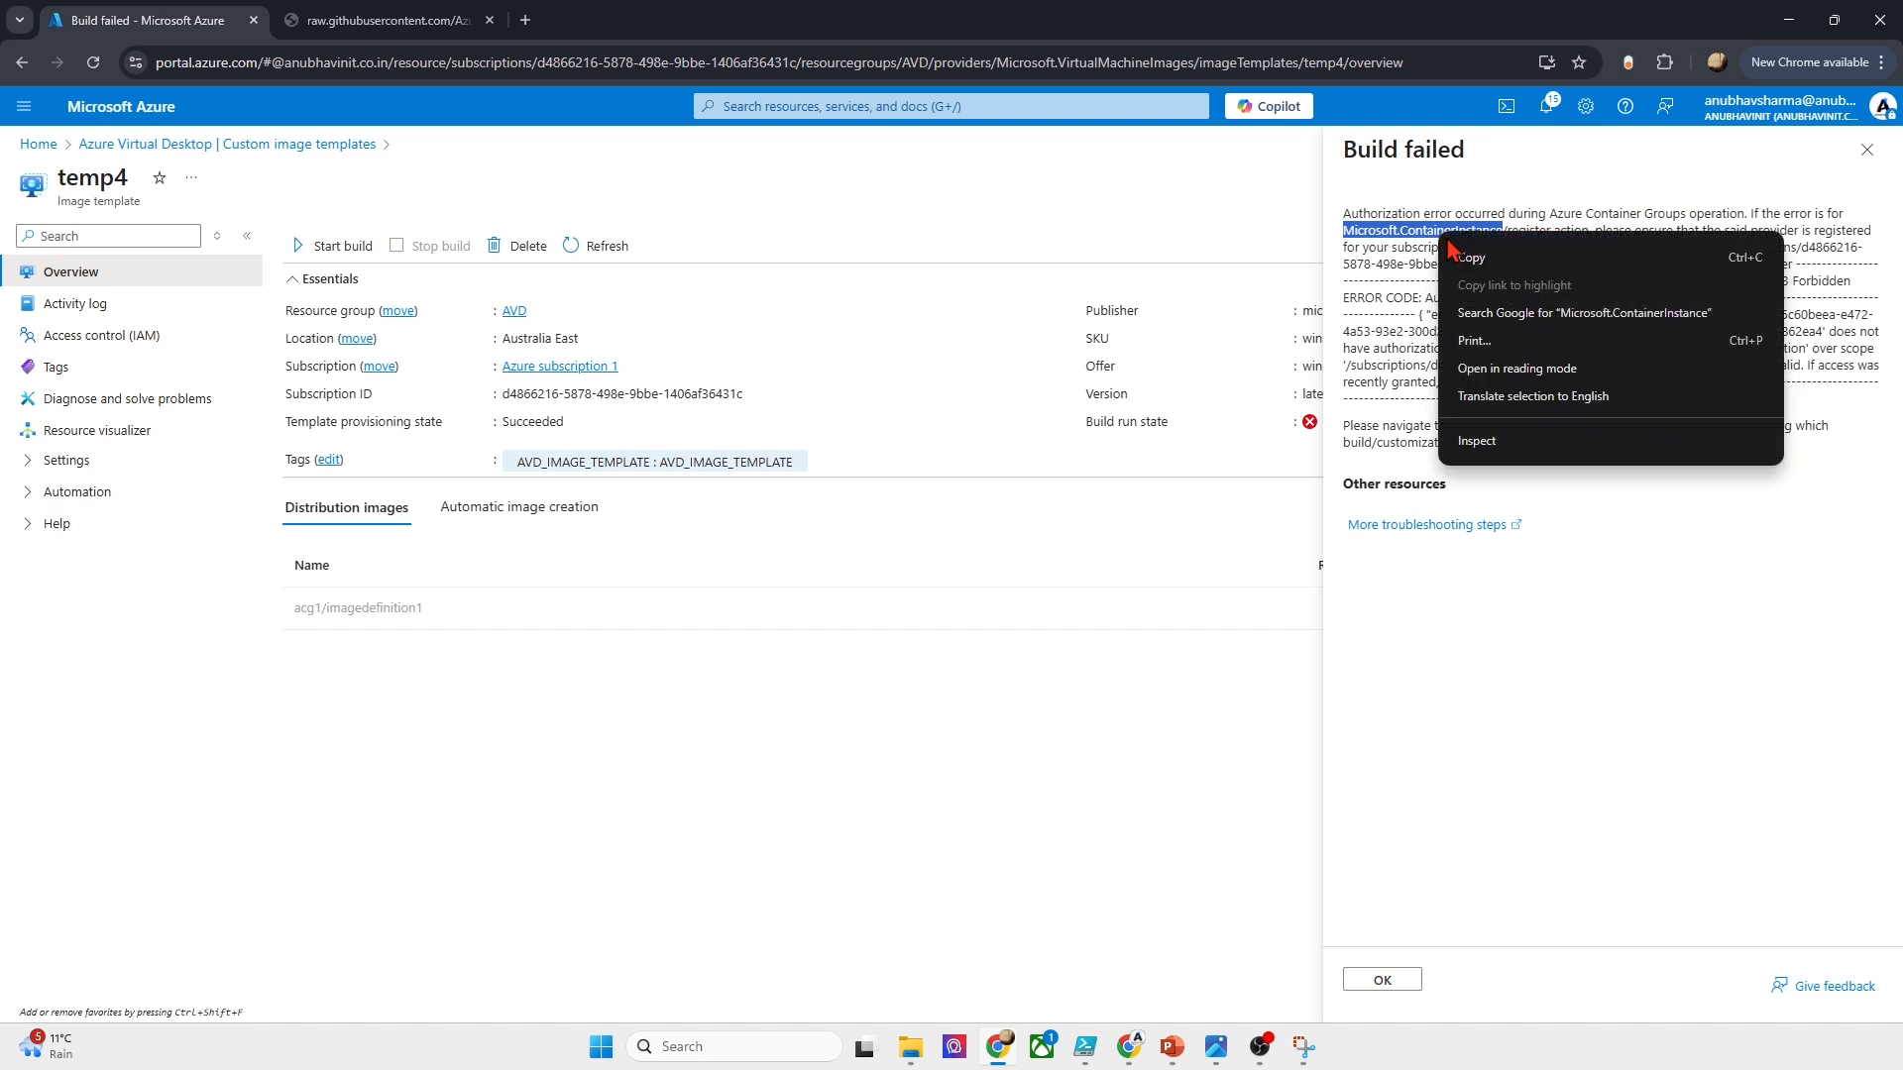
{"action": "left_click", "coordinate": [1504, 258]}
{"action": "left_click_drag", "start_coordinate": [1685, 234], "coordinate": [1469, 244]}
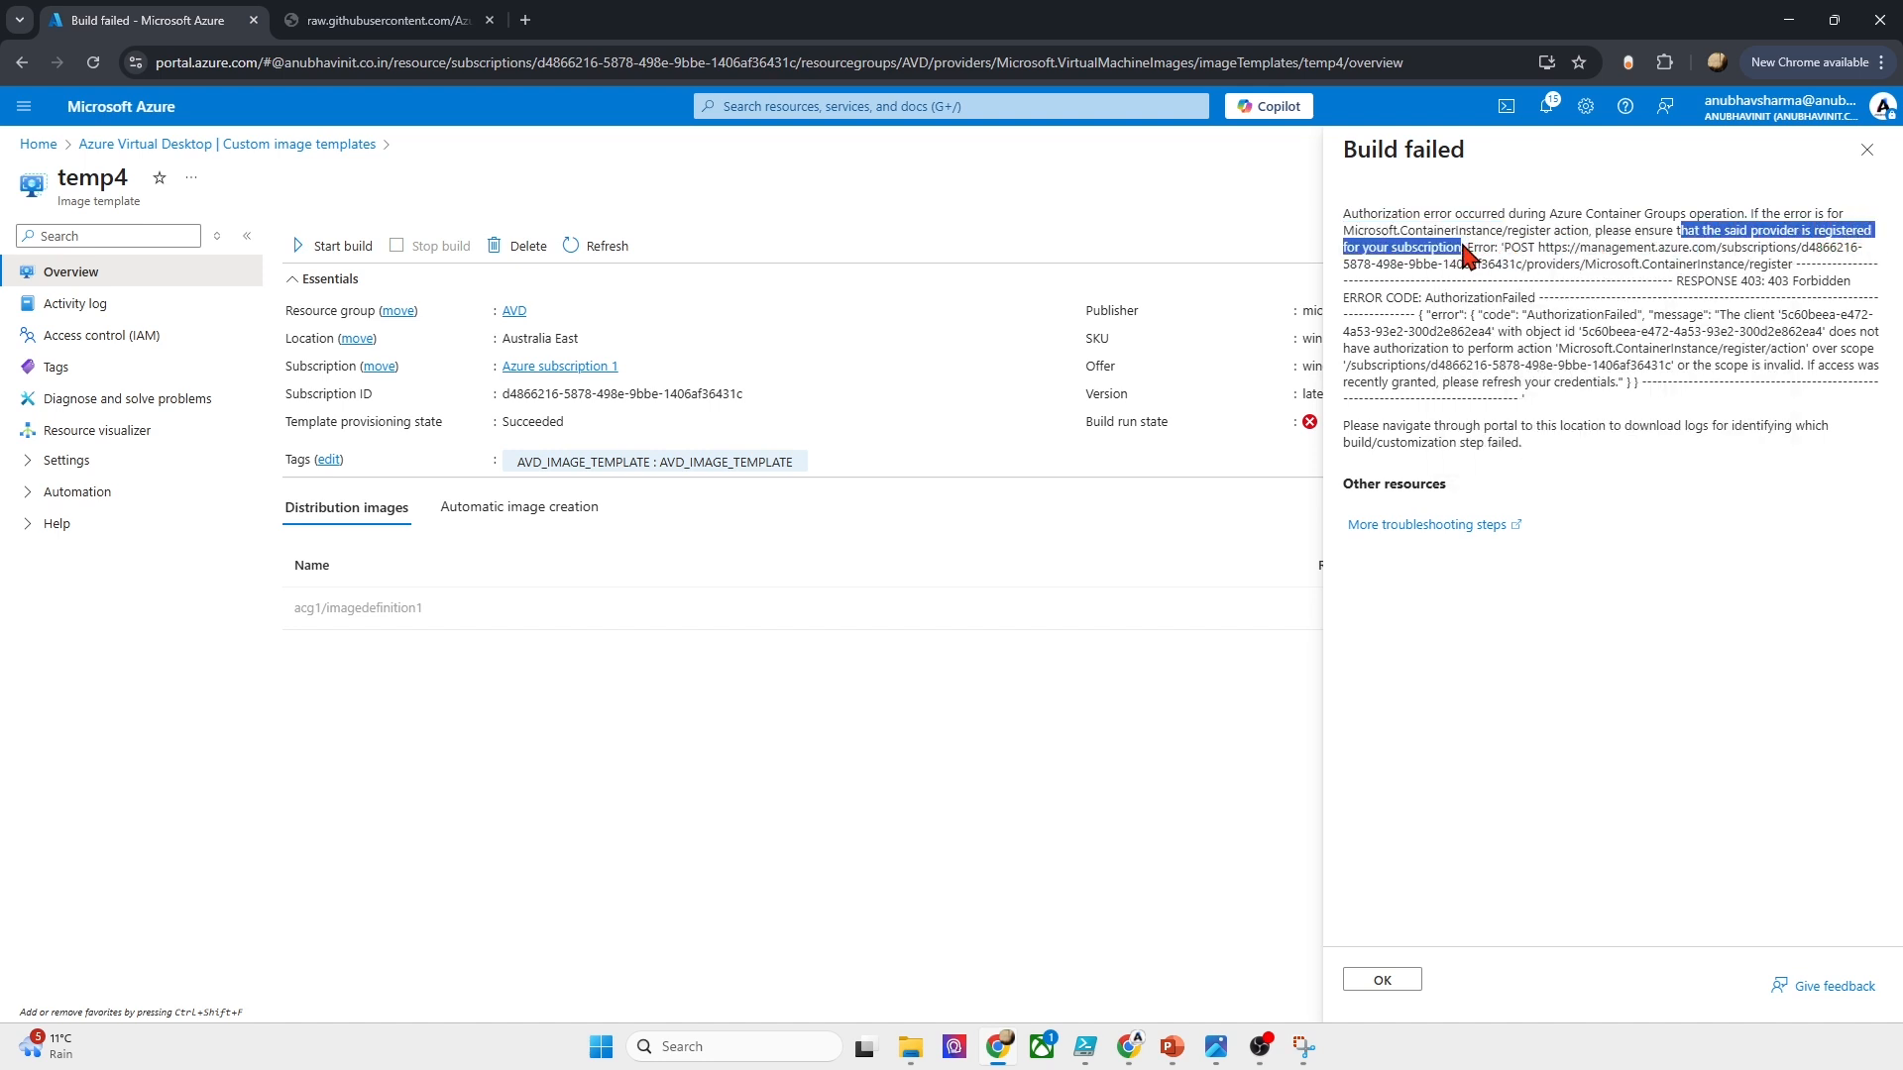
Step: Open the resource providers list of Azure subscription 1
{"action": "left_click", "coordinate": [38, 145]}
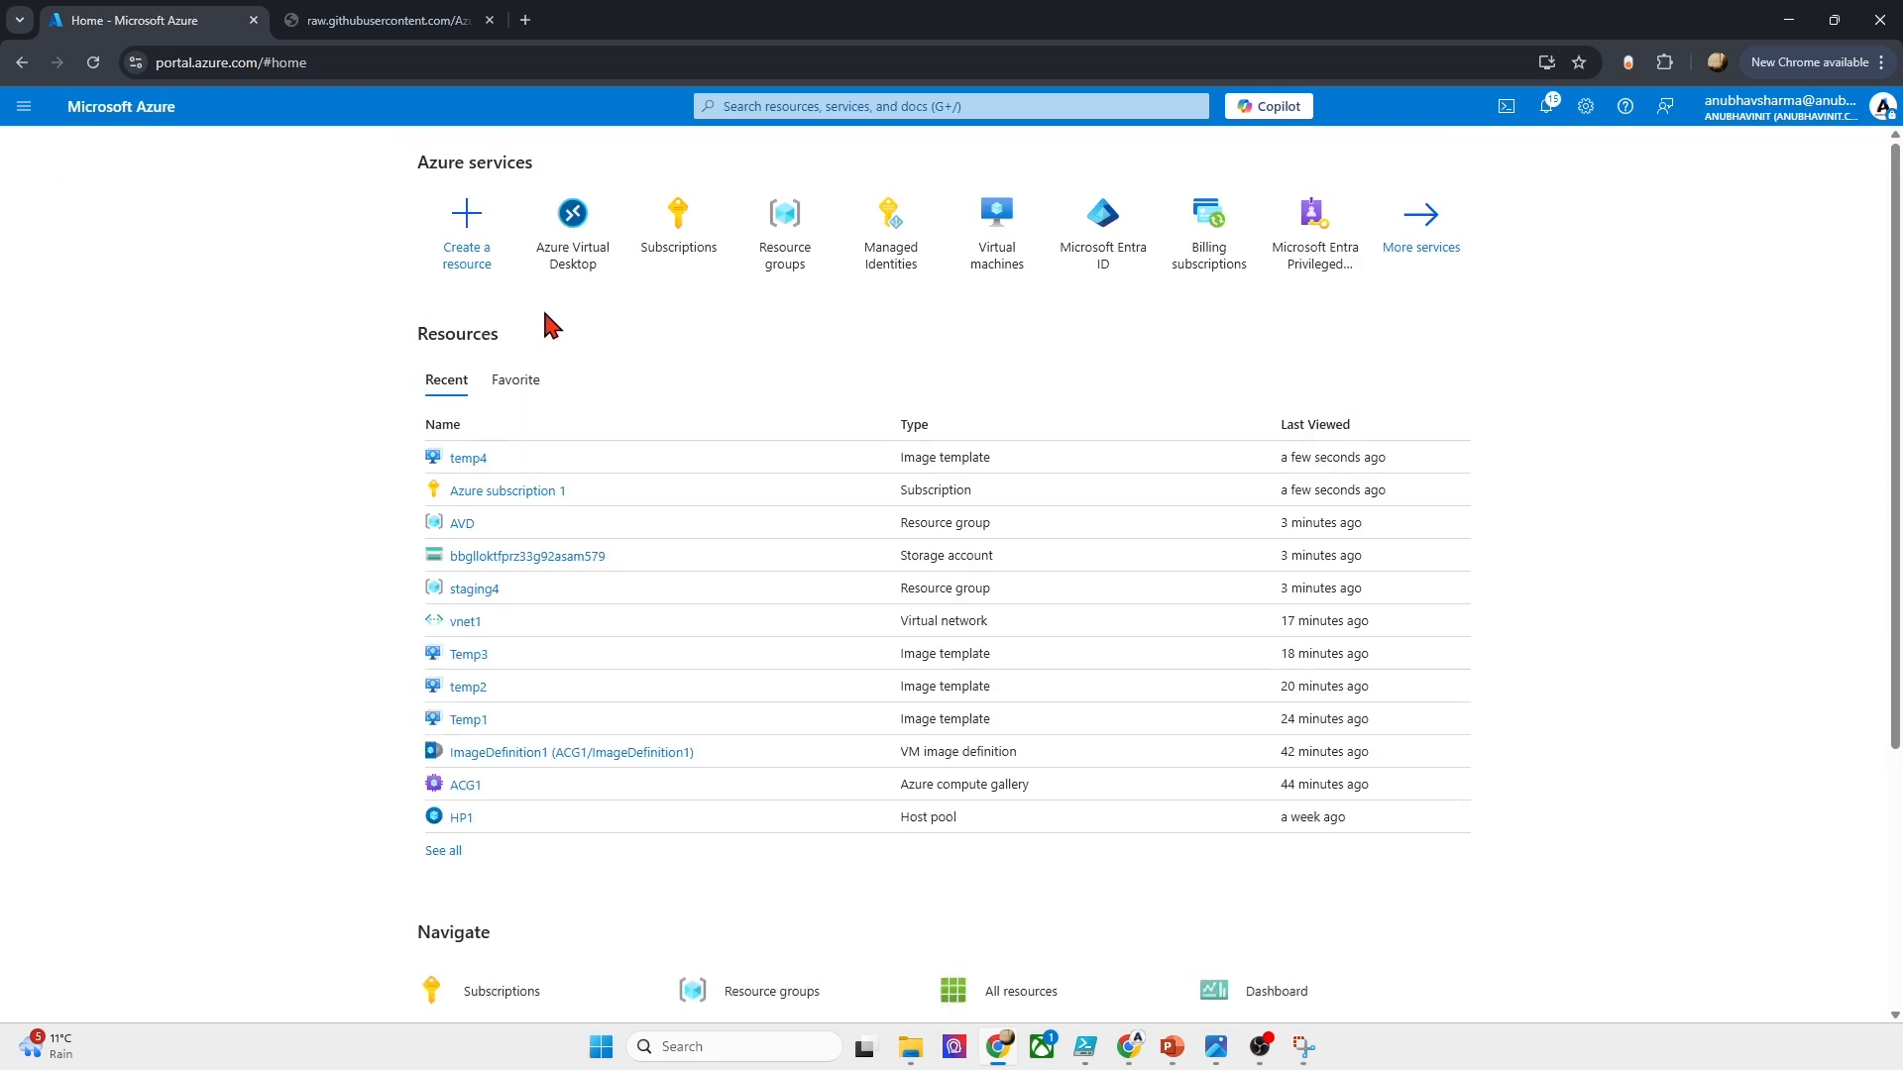
{"action": "left_click", "coordinate": [680, 260]}
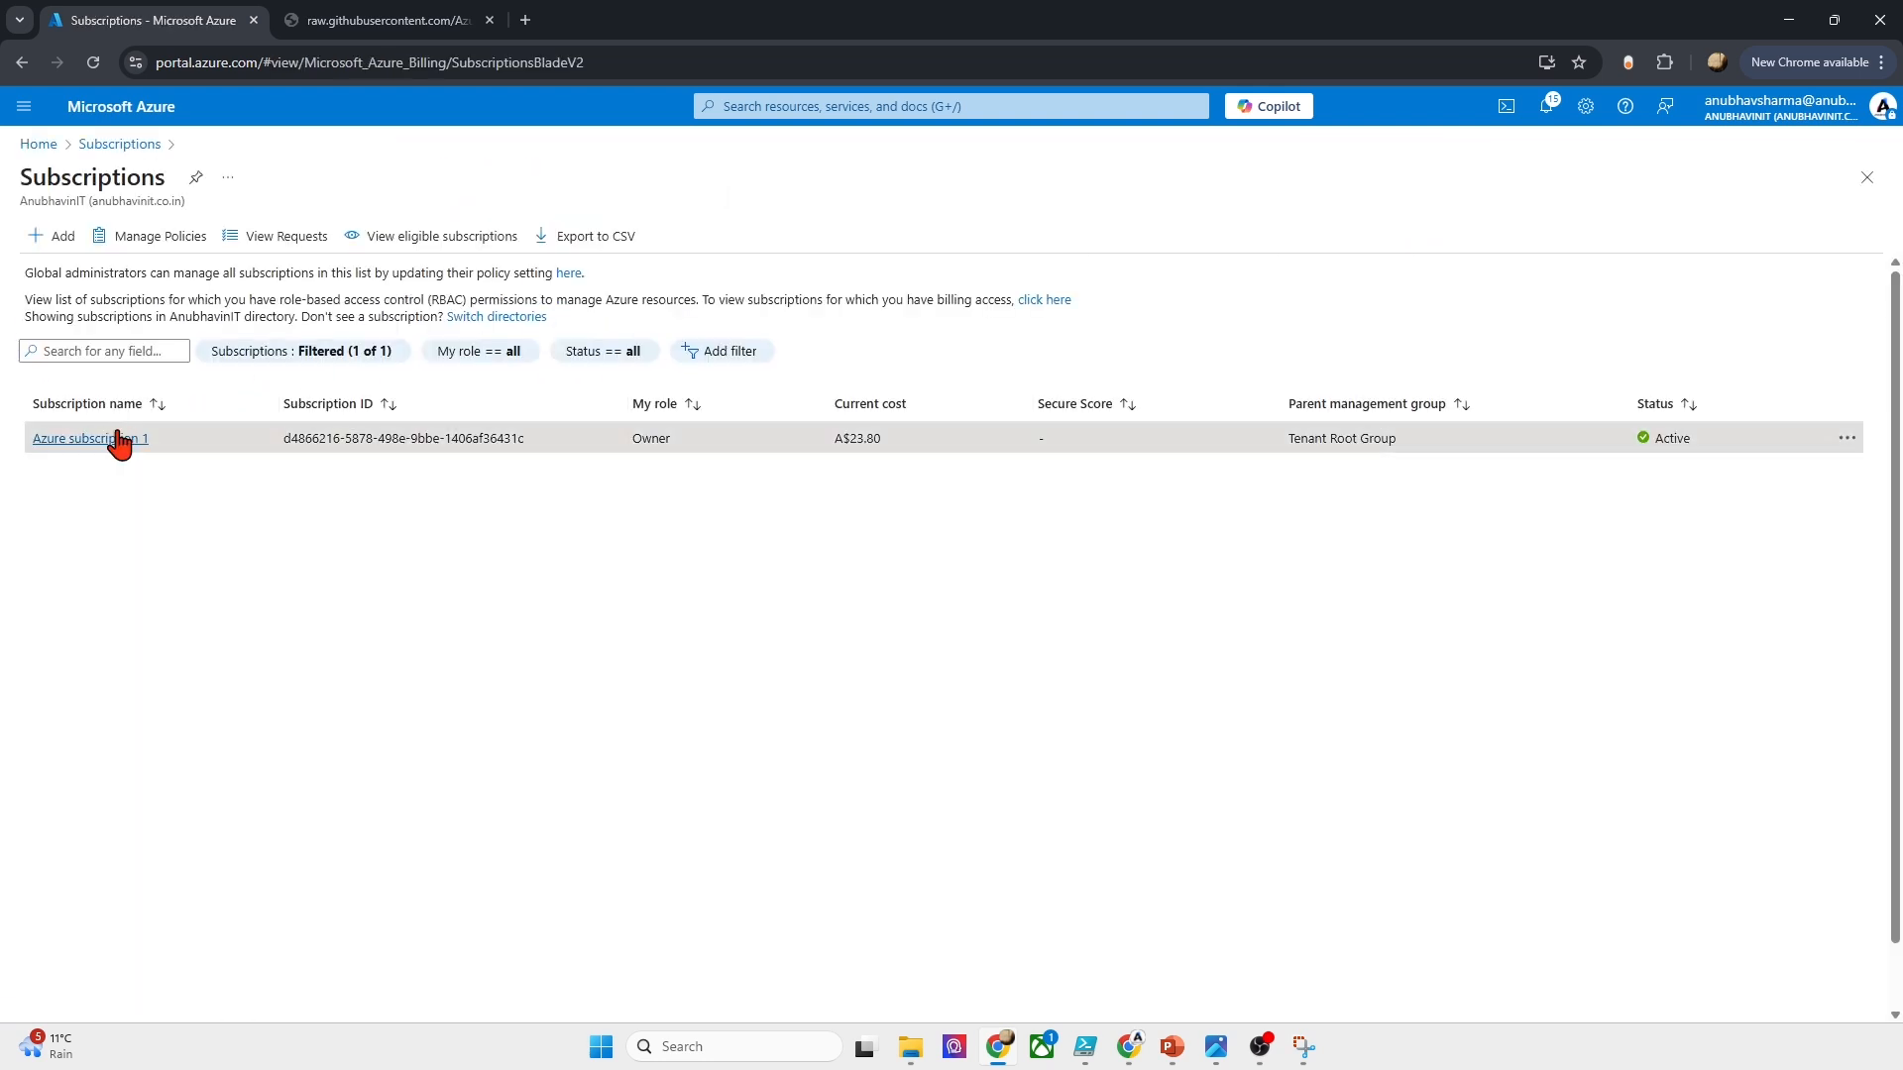
{"action": "left_click", "coordinate": [119, 439]}
{"action": "scroll", "coordinate": [485, 555], "scroll_direction": "down", "scroll_amount": 3}
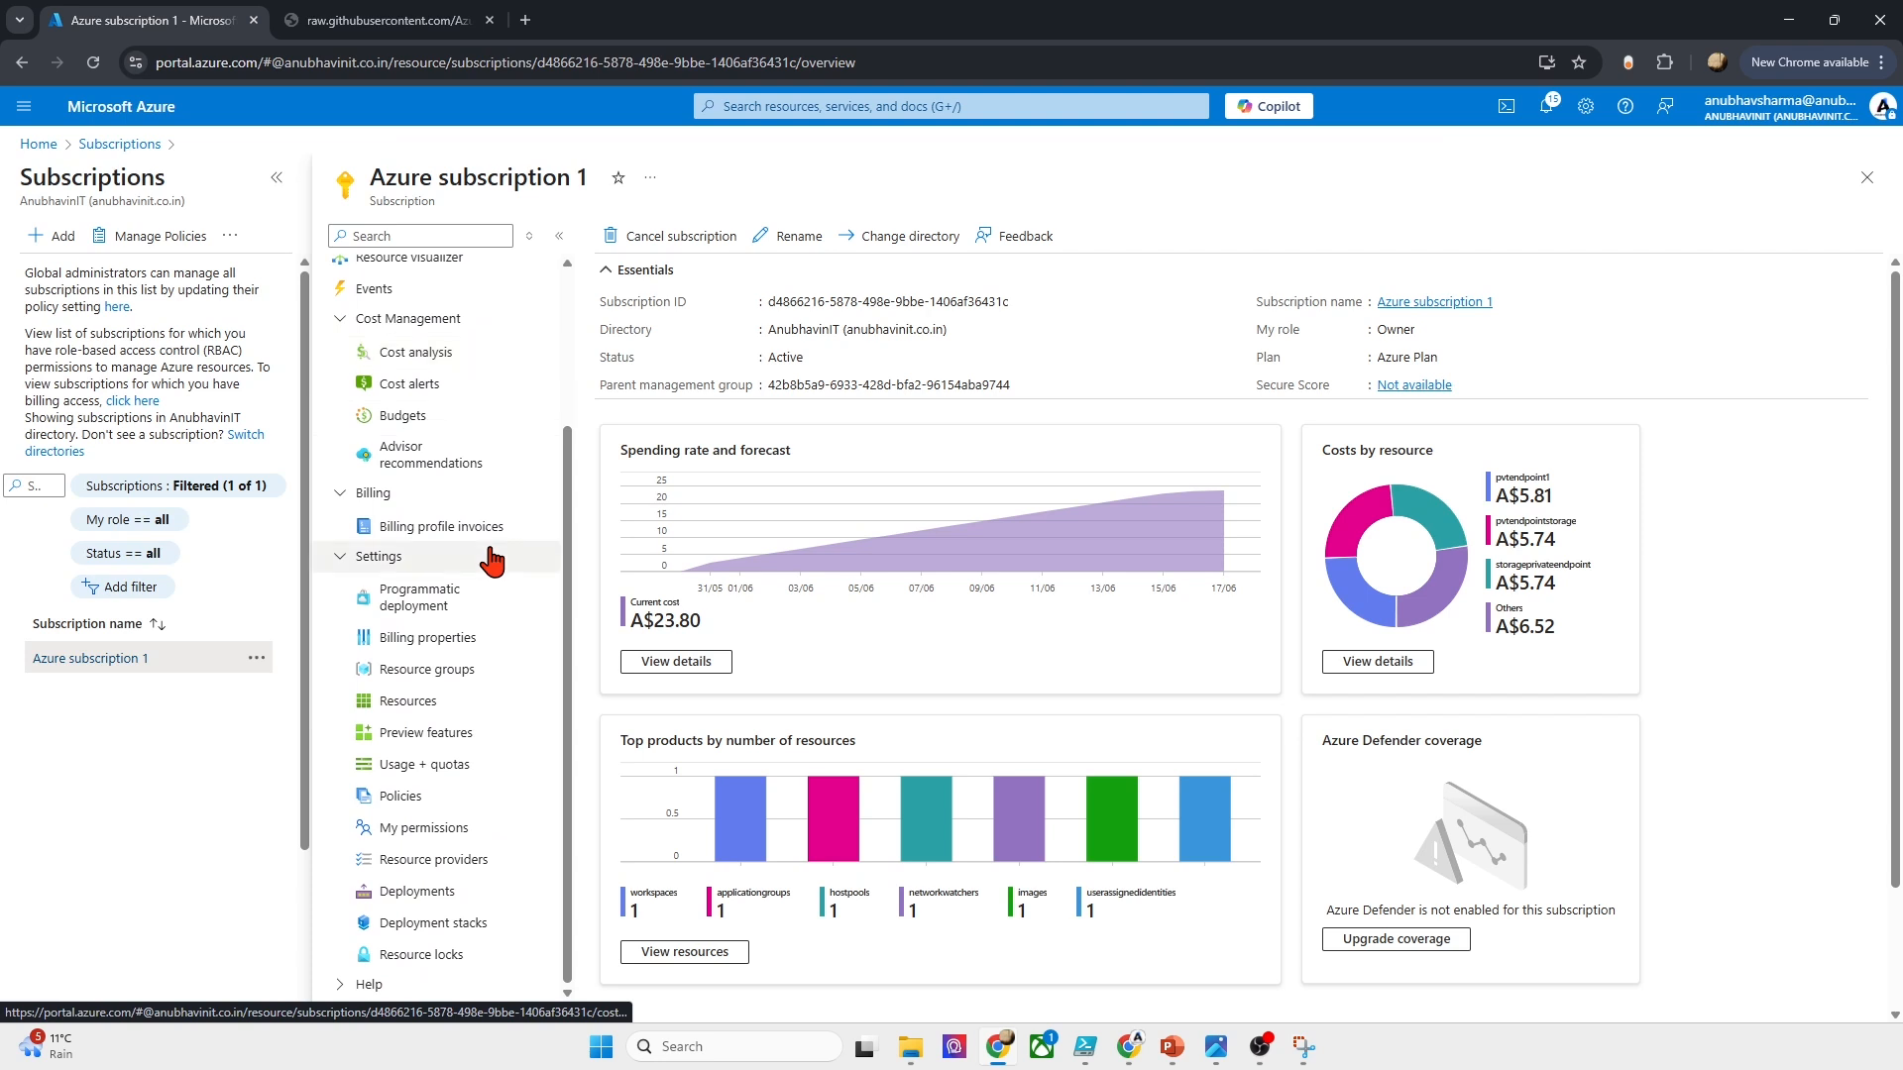
{"action": "left_click", "coordinate": [459, 859]}
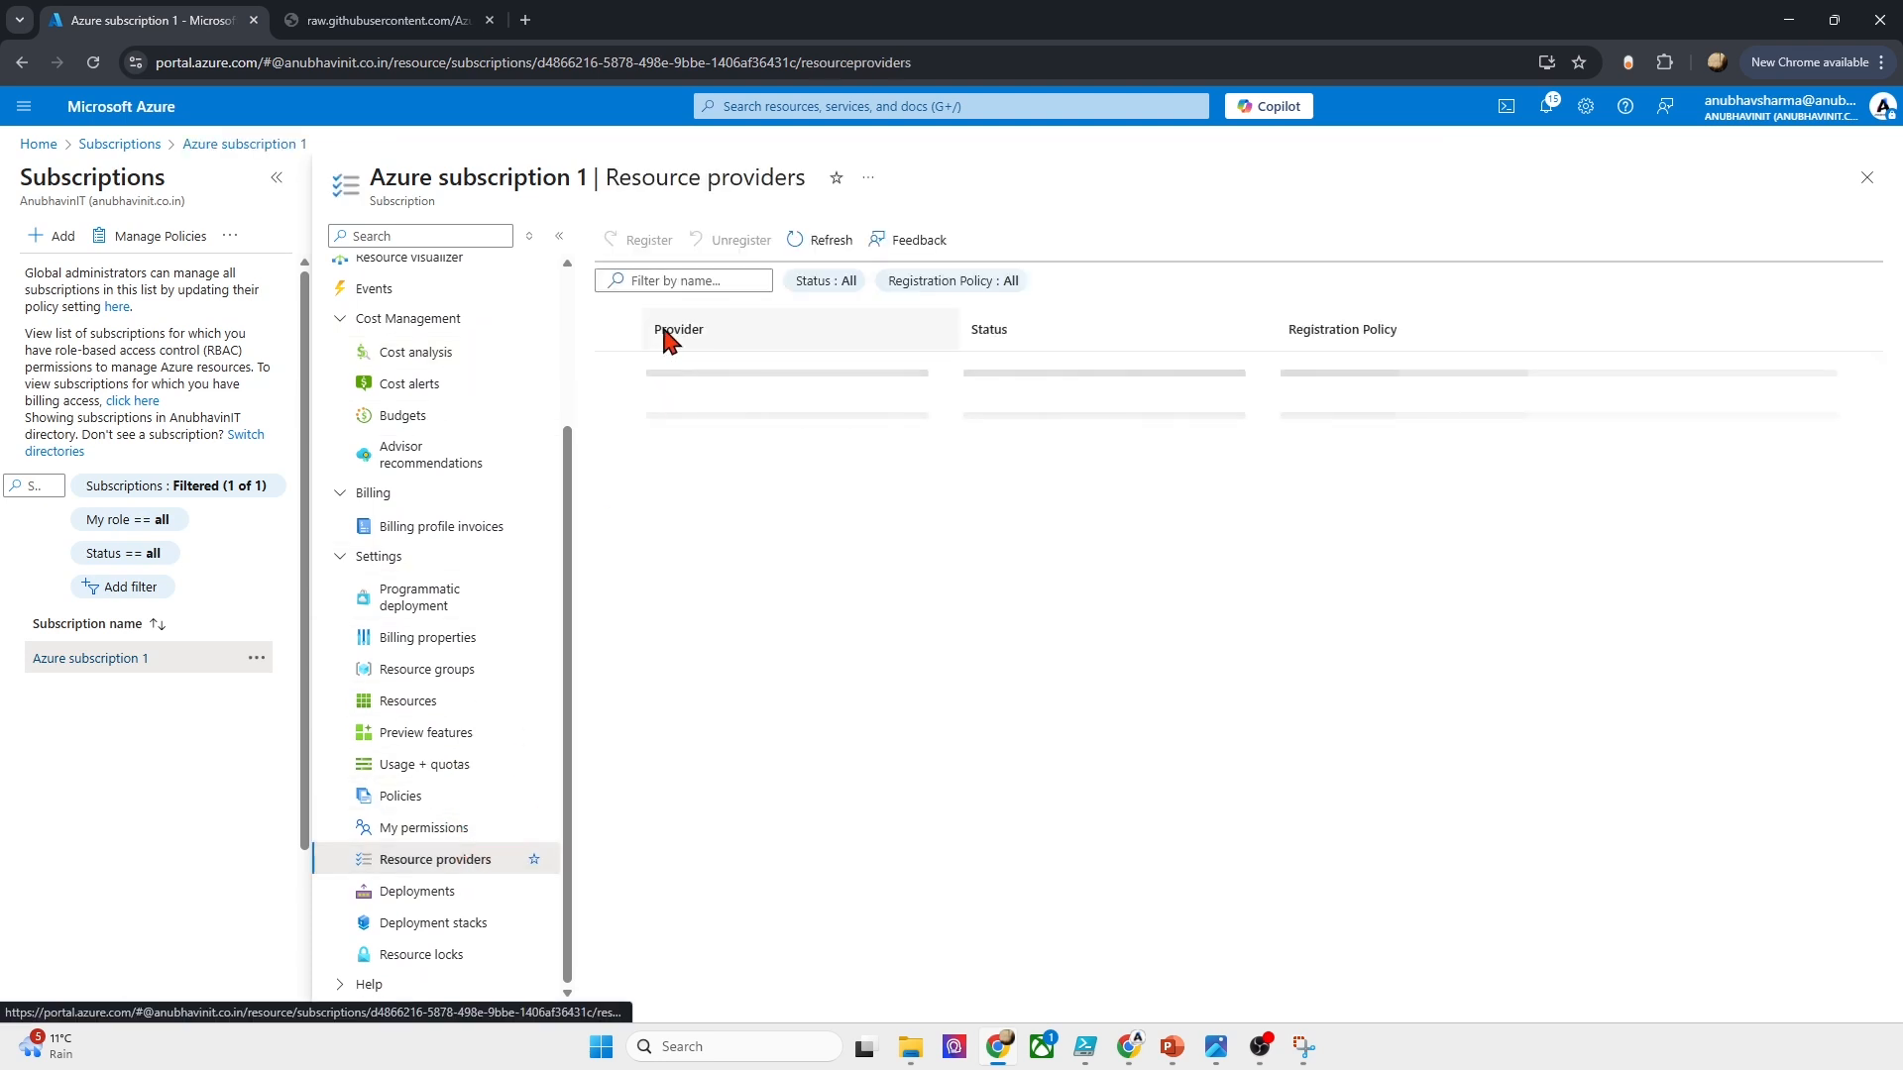
Step: Find Microsoft.ContainerInstance among the subscription's resource providers and register it
{"action": "left_click", "coordinate": [677, 283]}
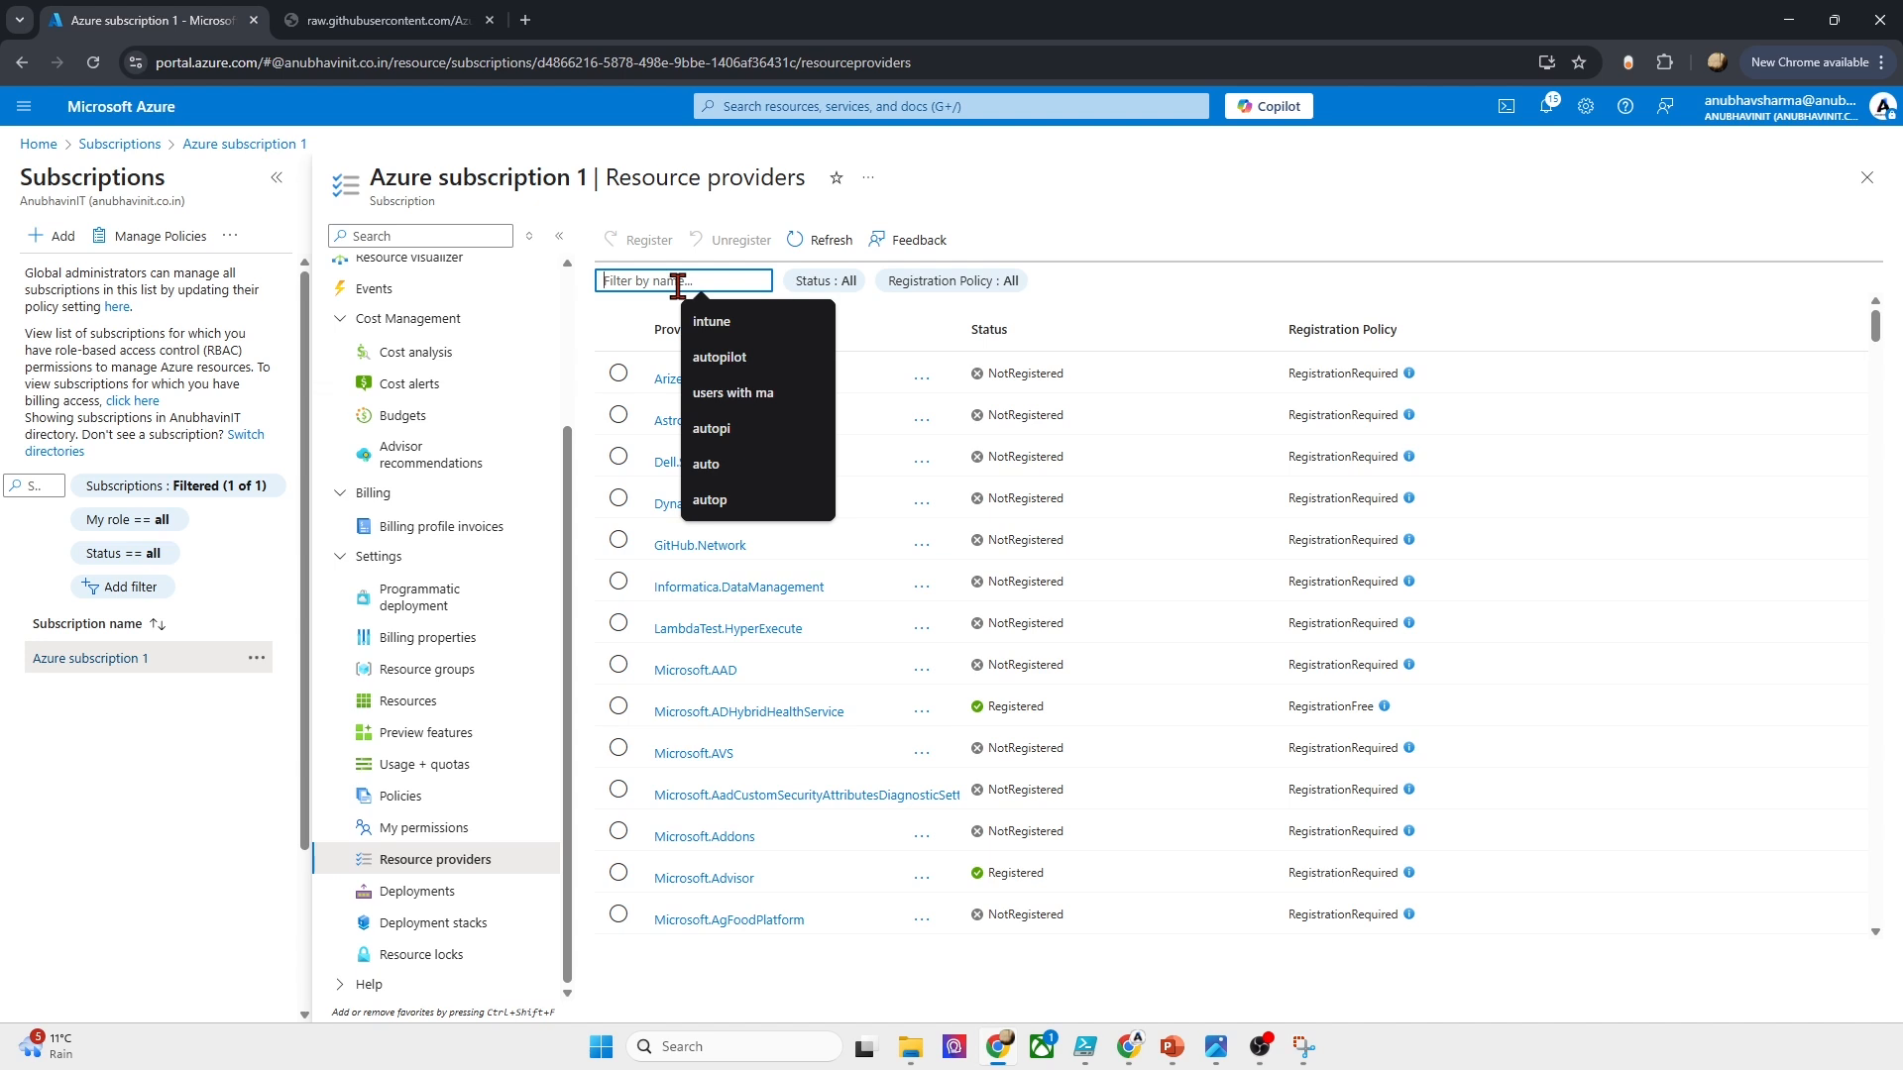
{"action": "key", "text": "ctrl+v"}
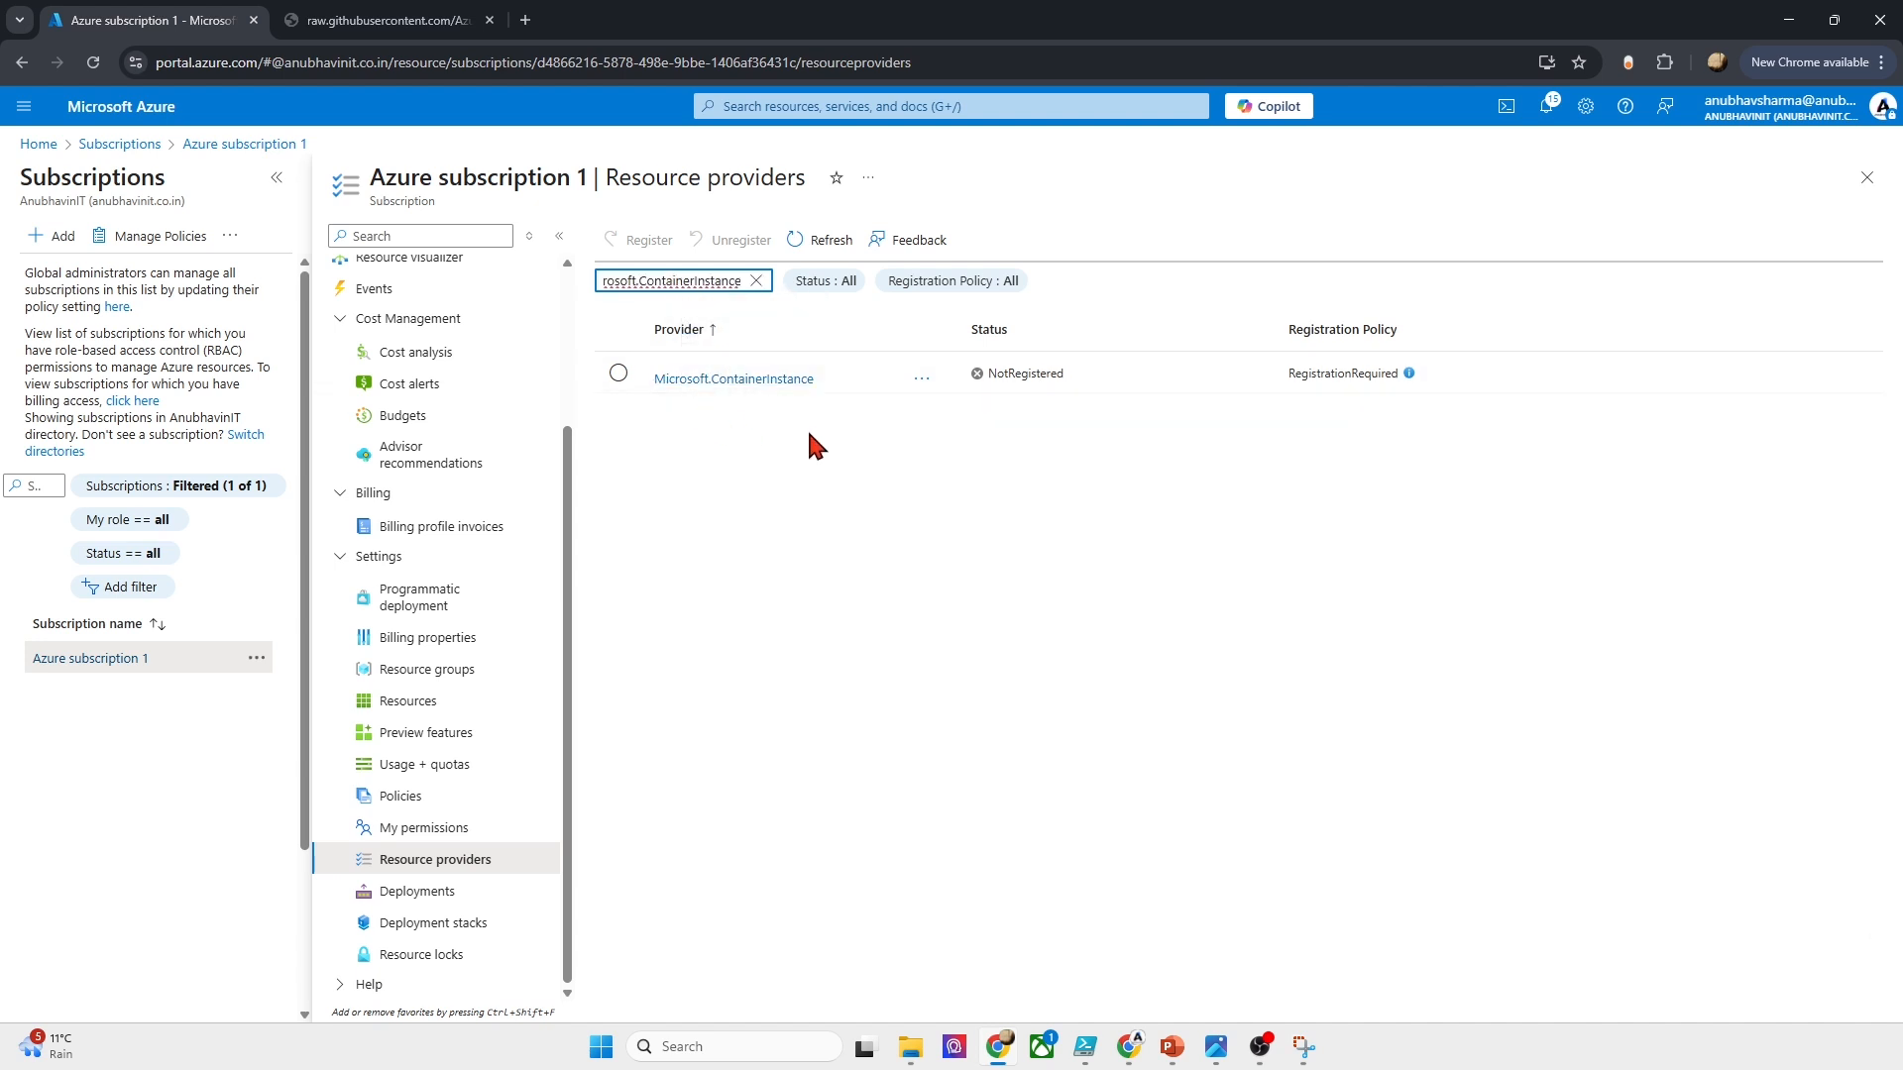
{"action": "left_click_drag", "start_coordinate": [615, 283], "coordinate": [557, 291]}
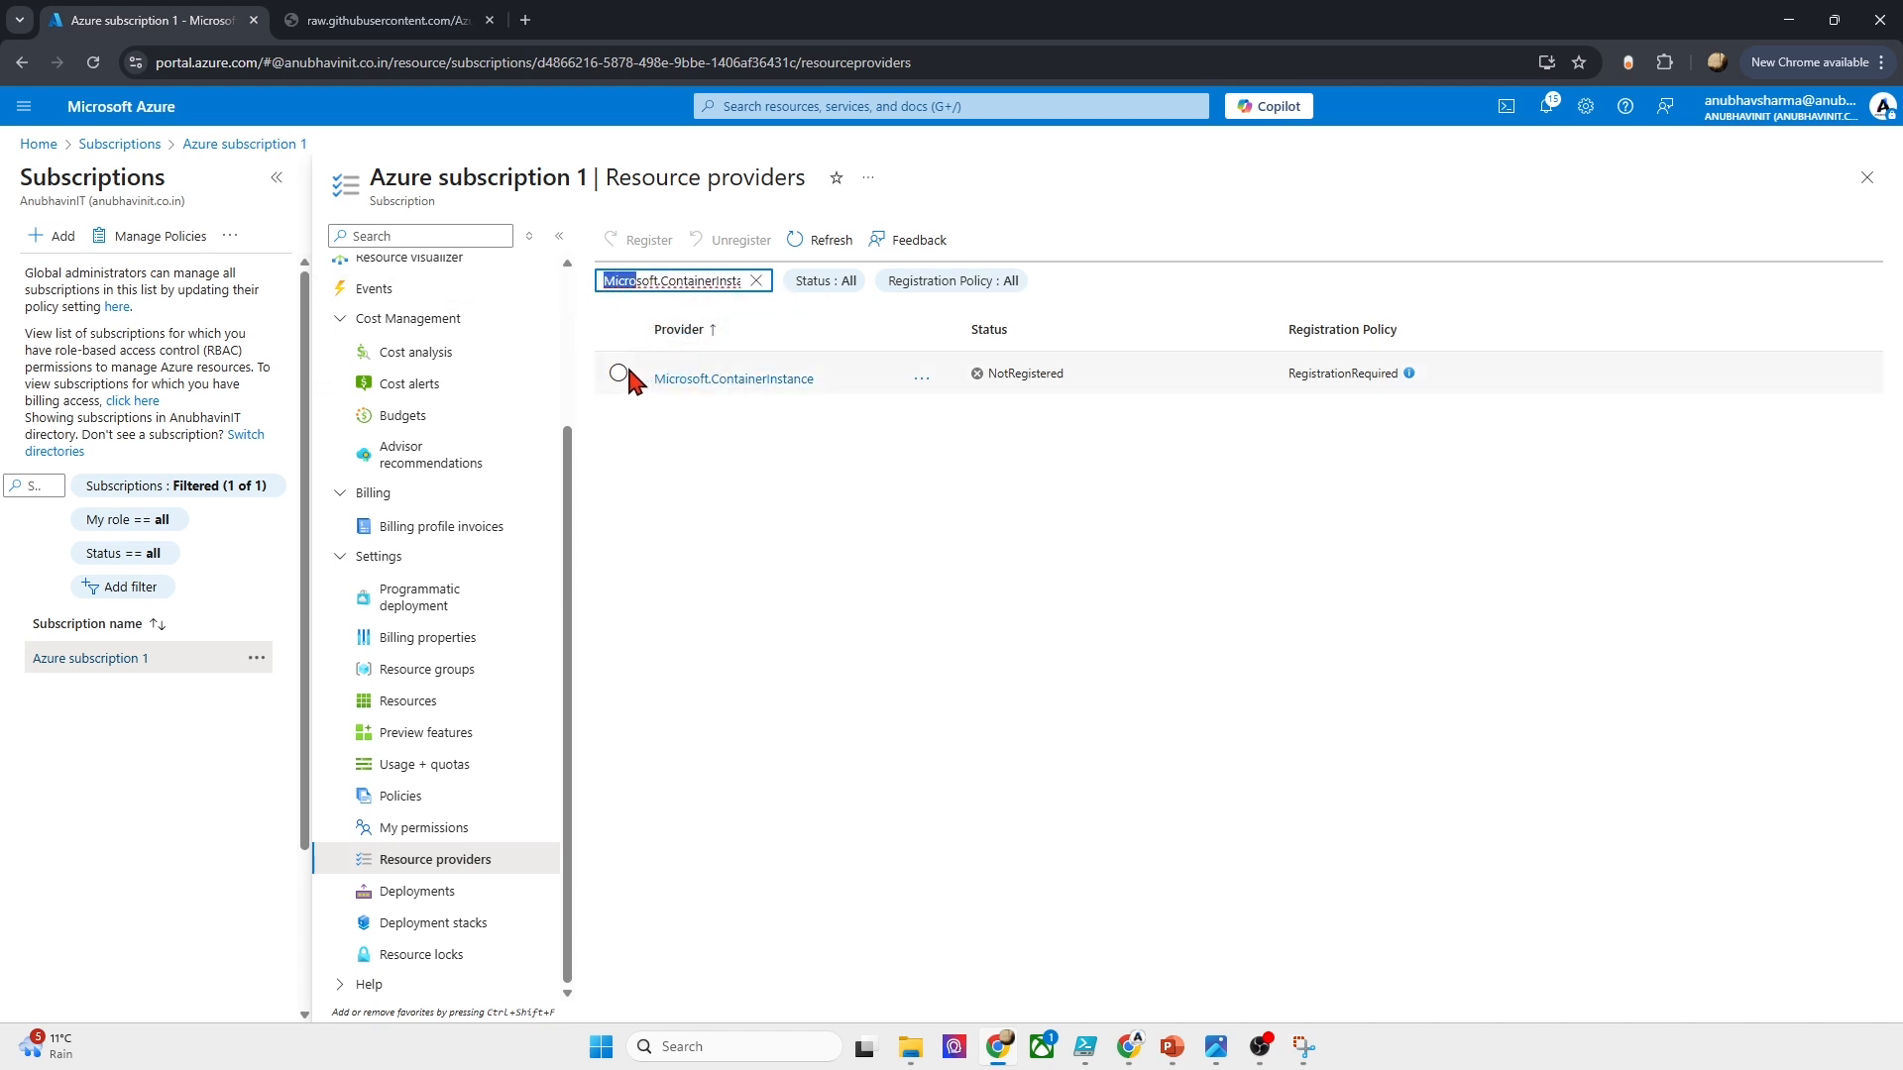
{"action": "left_click", "coordinate": [620, 373]}
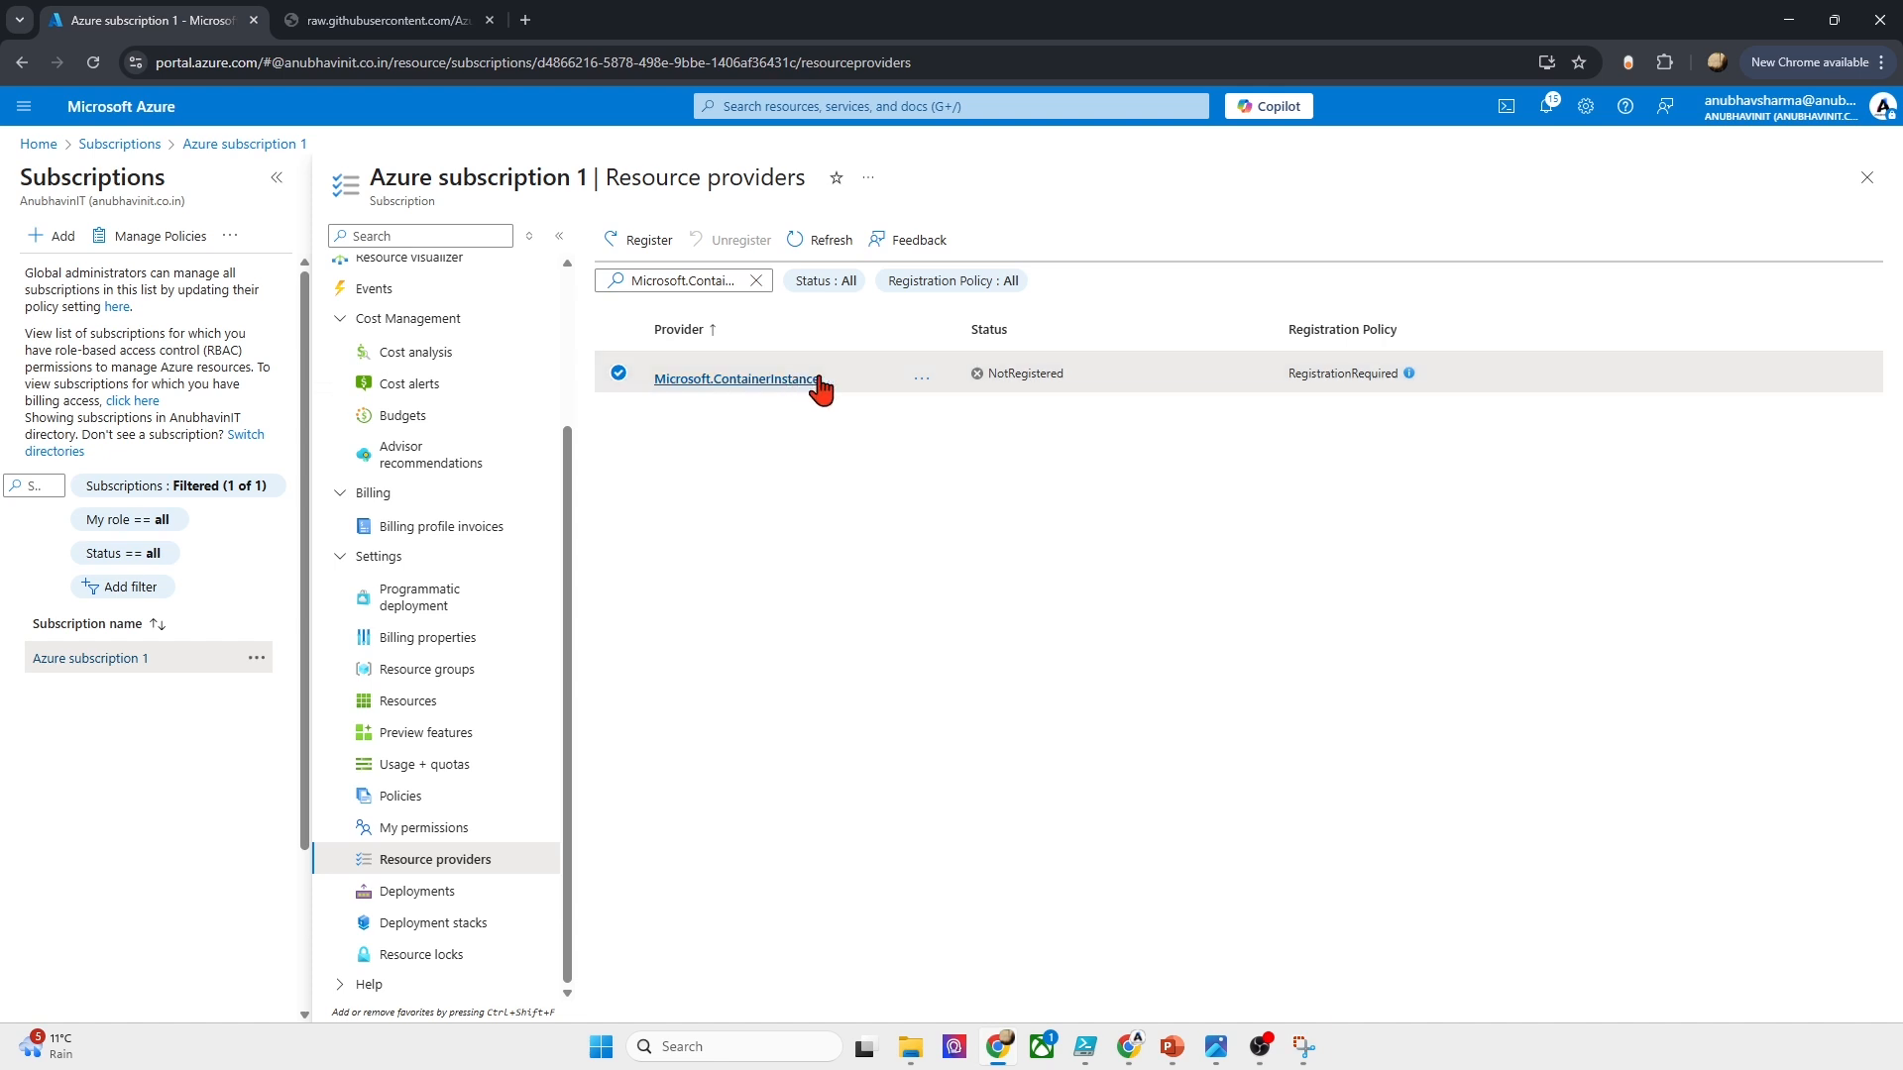
{"action": "left_click", "coordinate": [668, 242]}
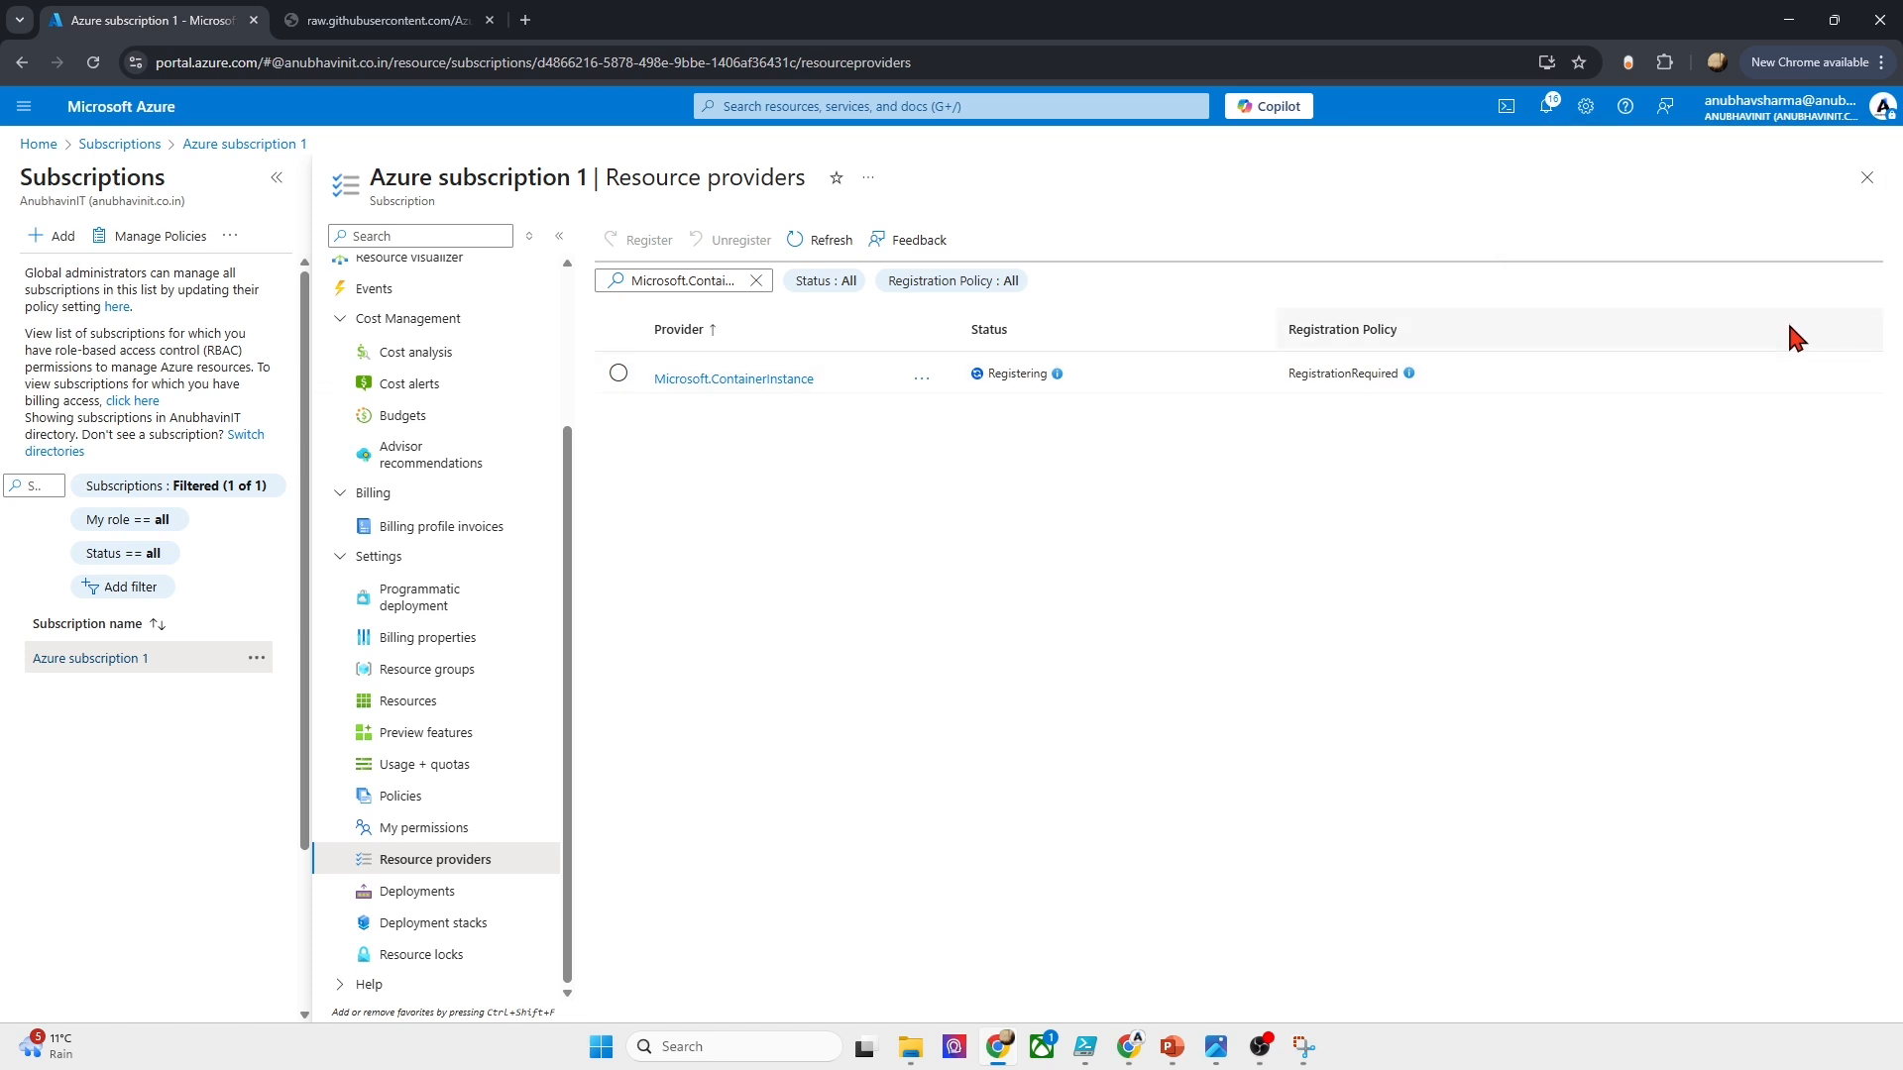
Step: Open the custom image templates list of Azure Virtual Desktop and check the notification about the resource provider registration
{"action": "left_click", "coordinate": [1866, 179]}
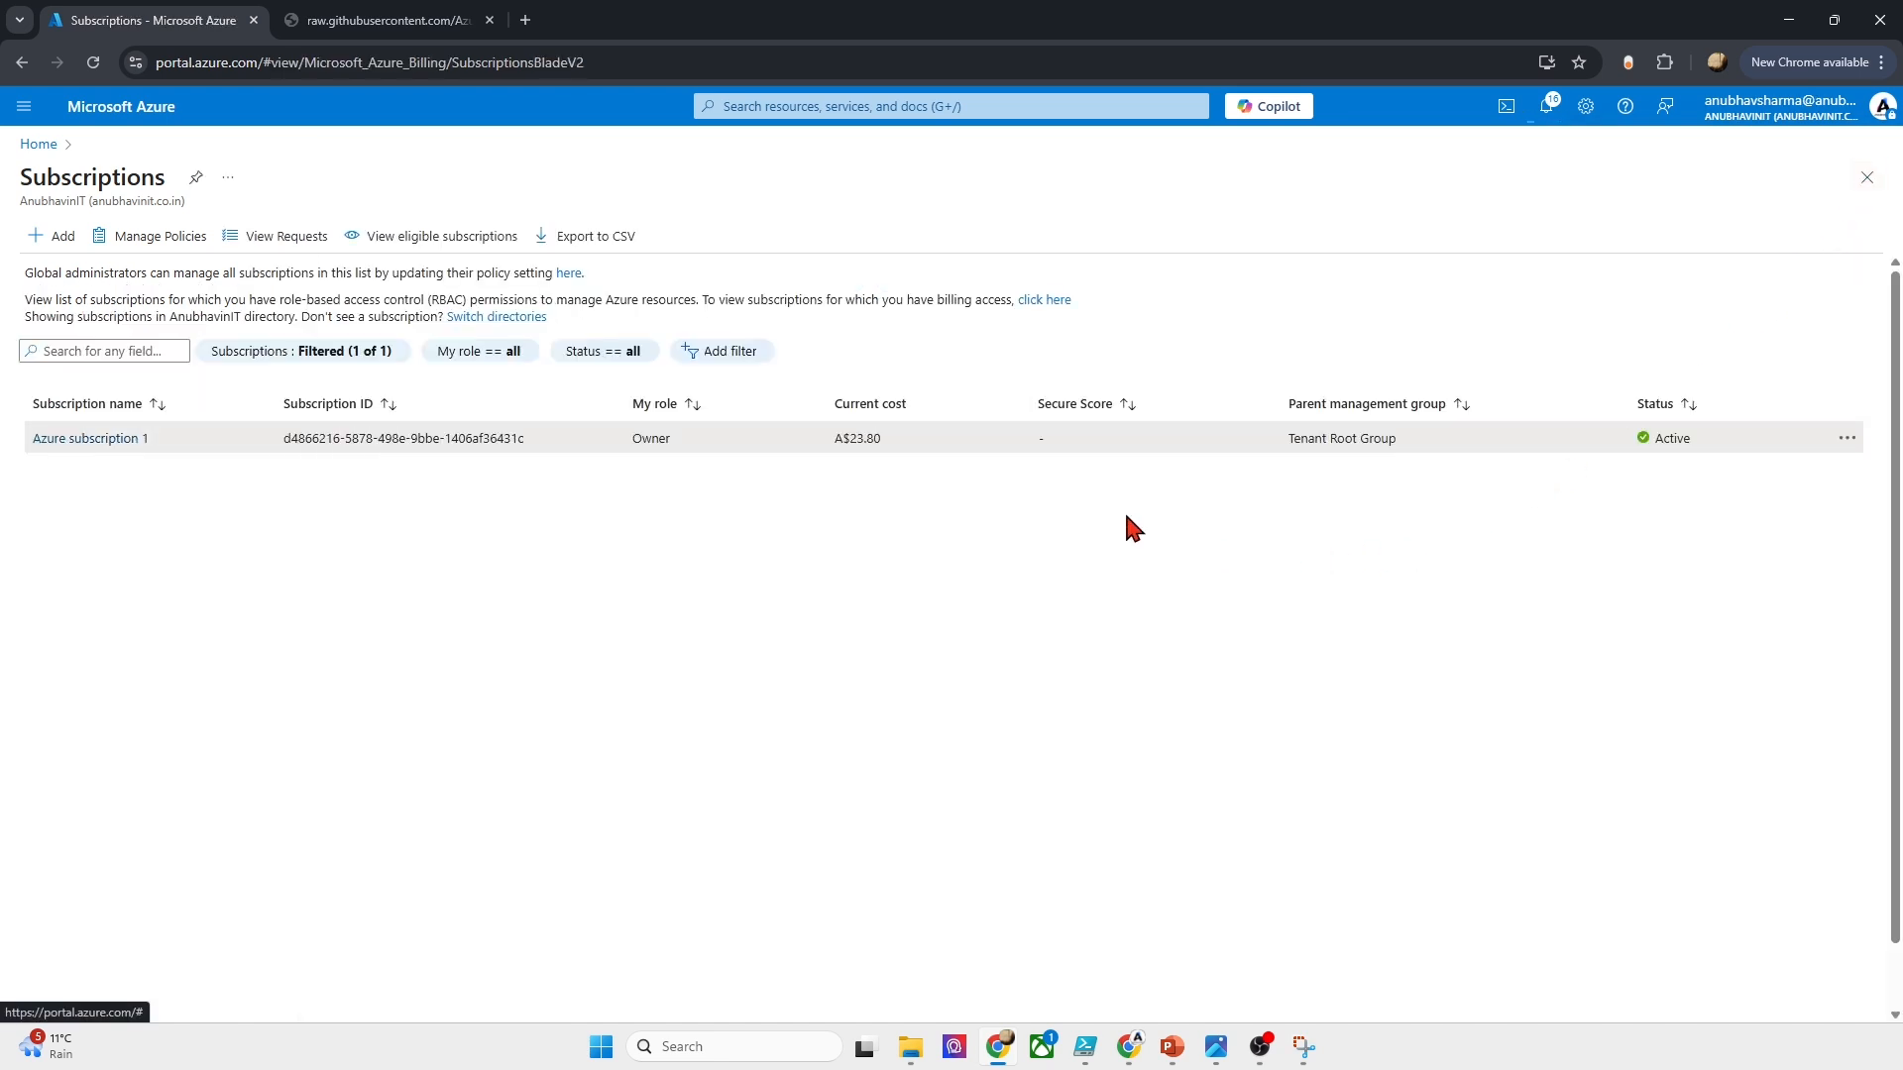
{"action": "left_click", "coordinate": [40, 145]}
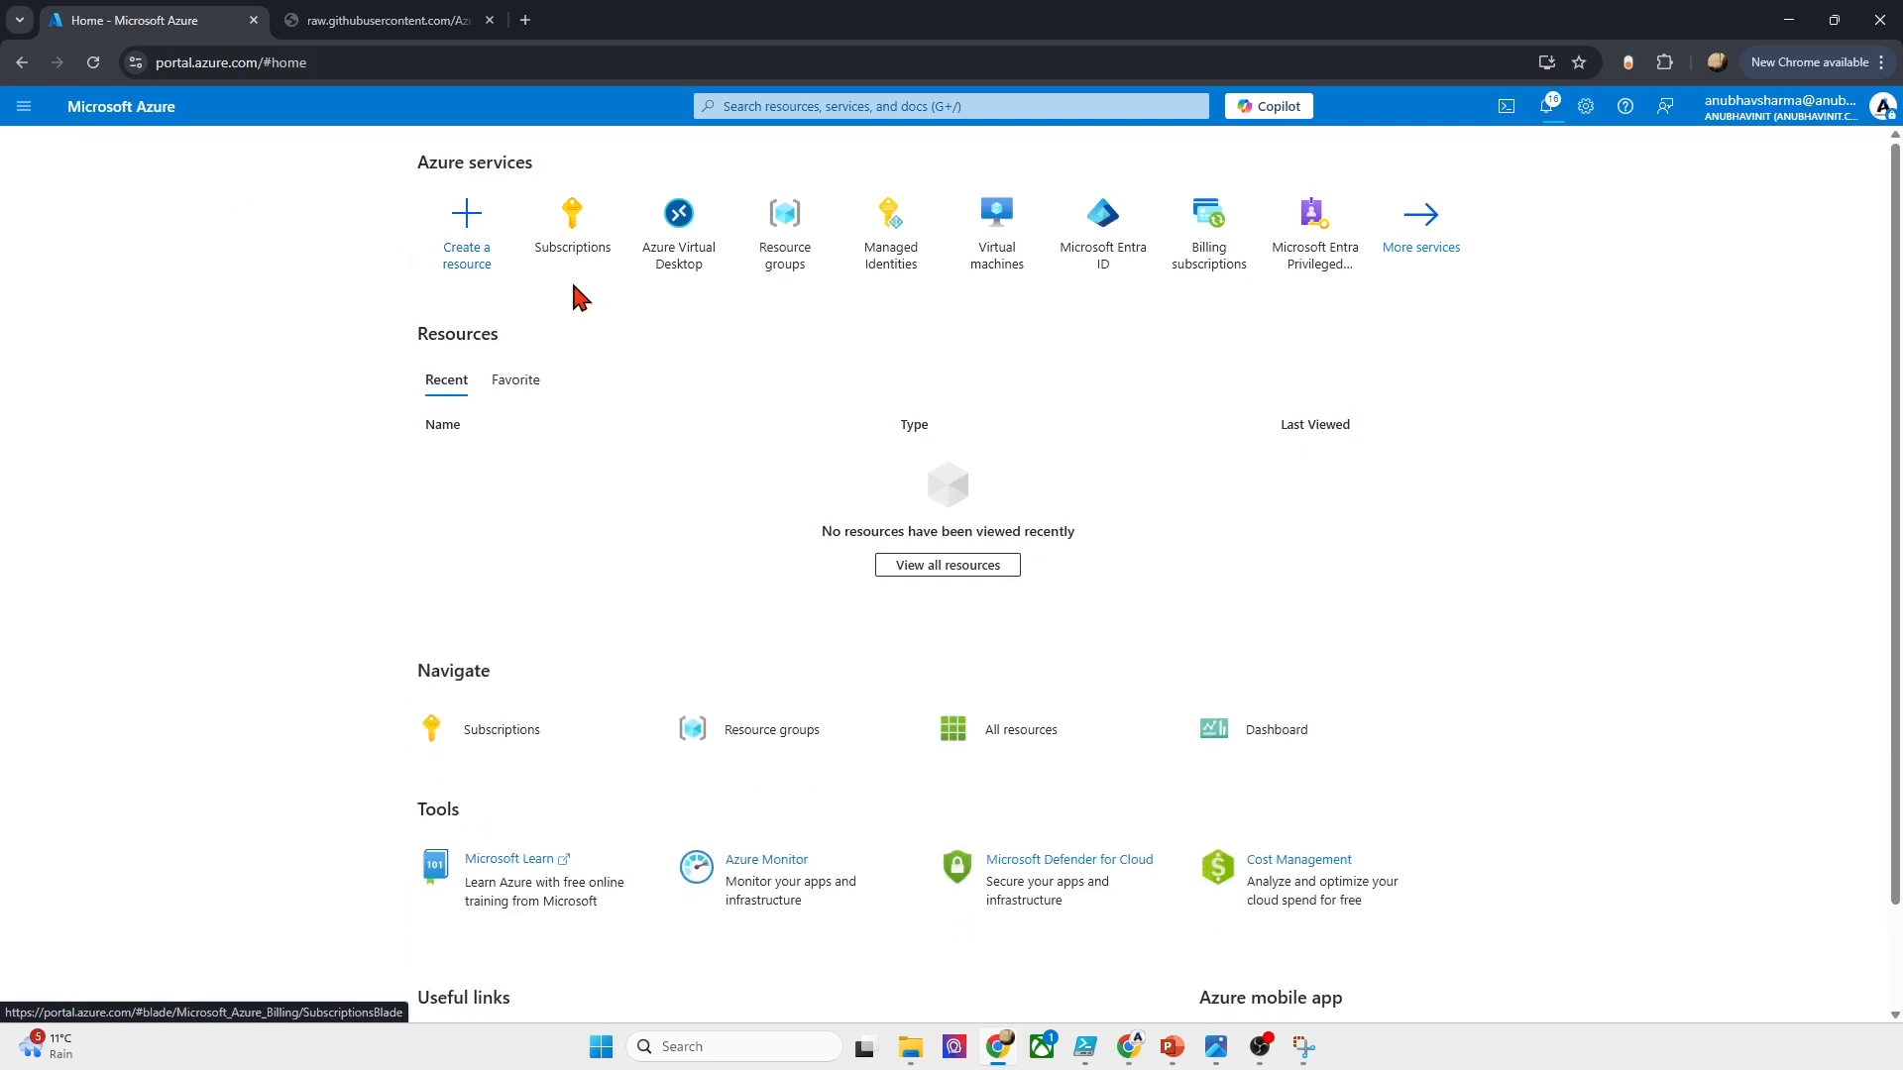
{"action": "left_click", "coordinate": [644, 266]}
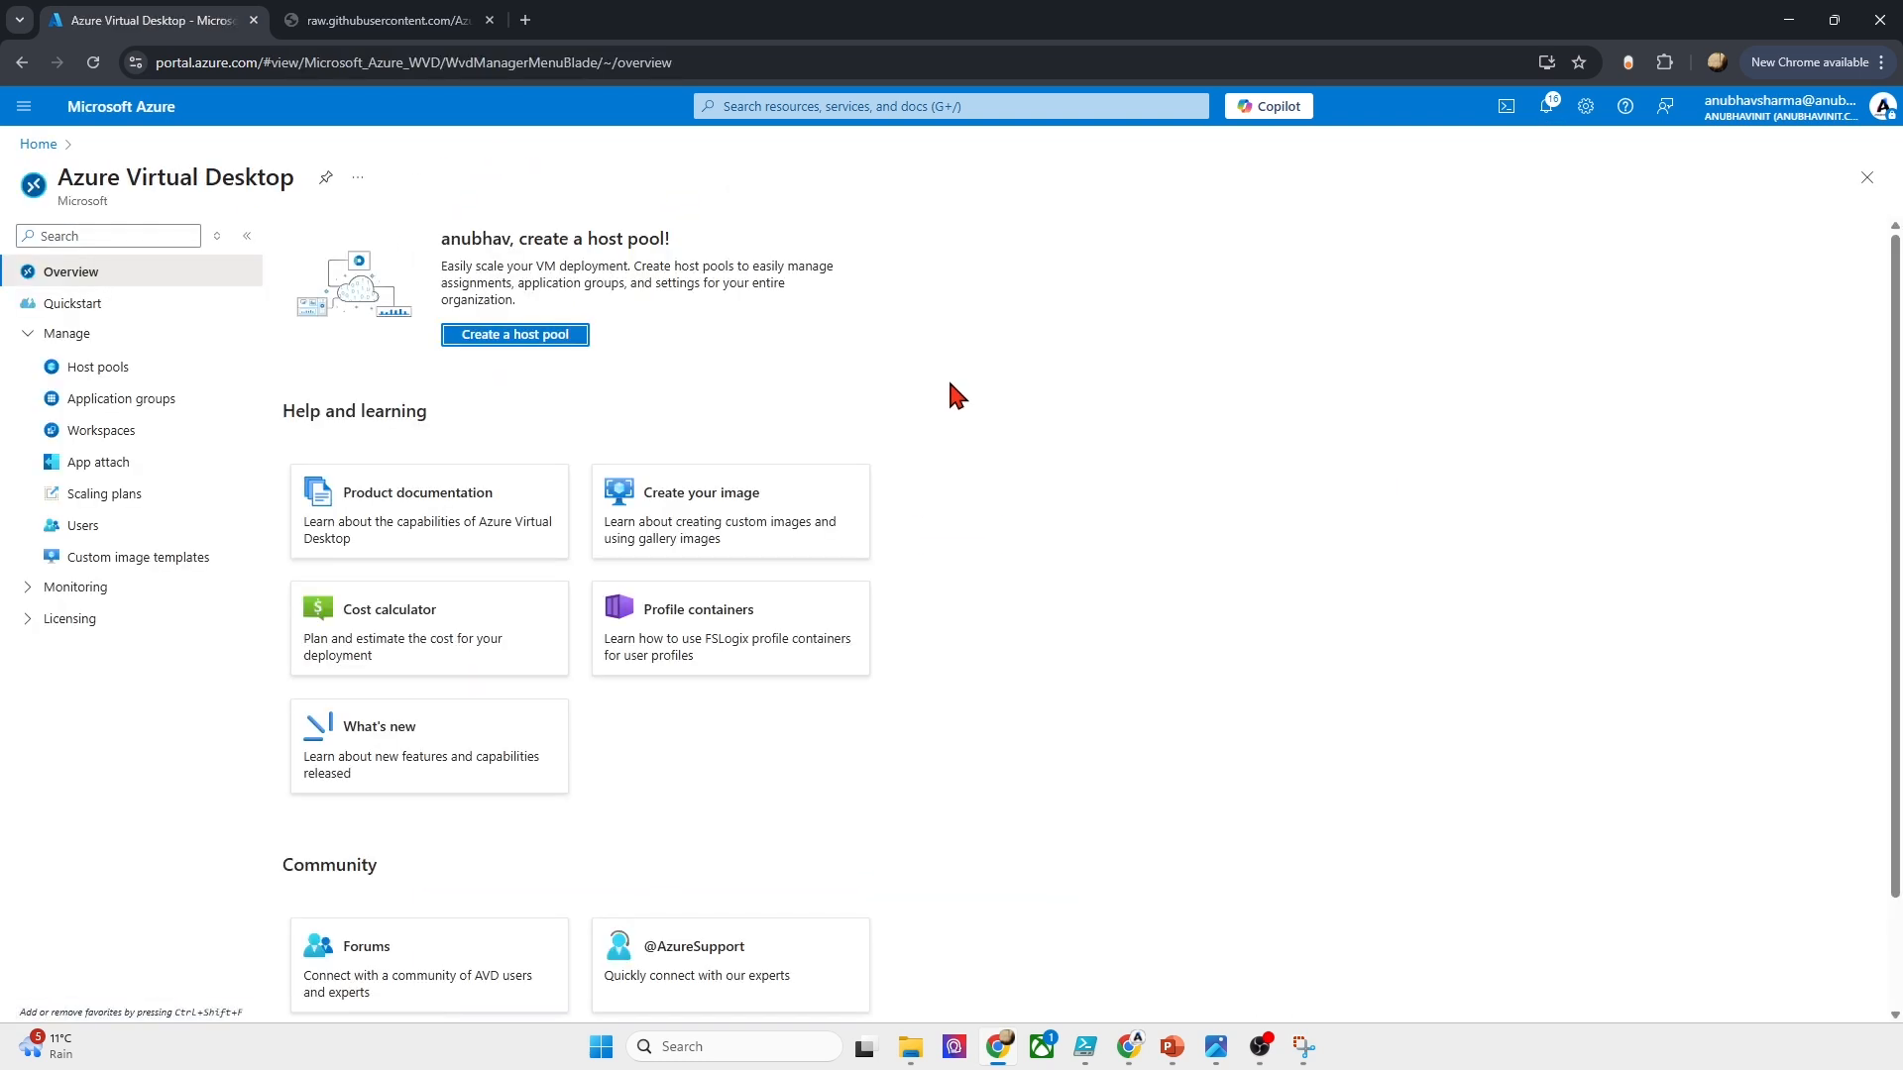
{"action": "left_click", "coordinate": [183, 560]}
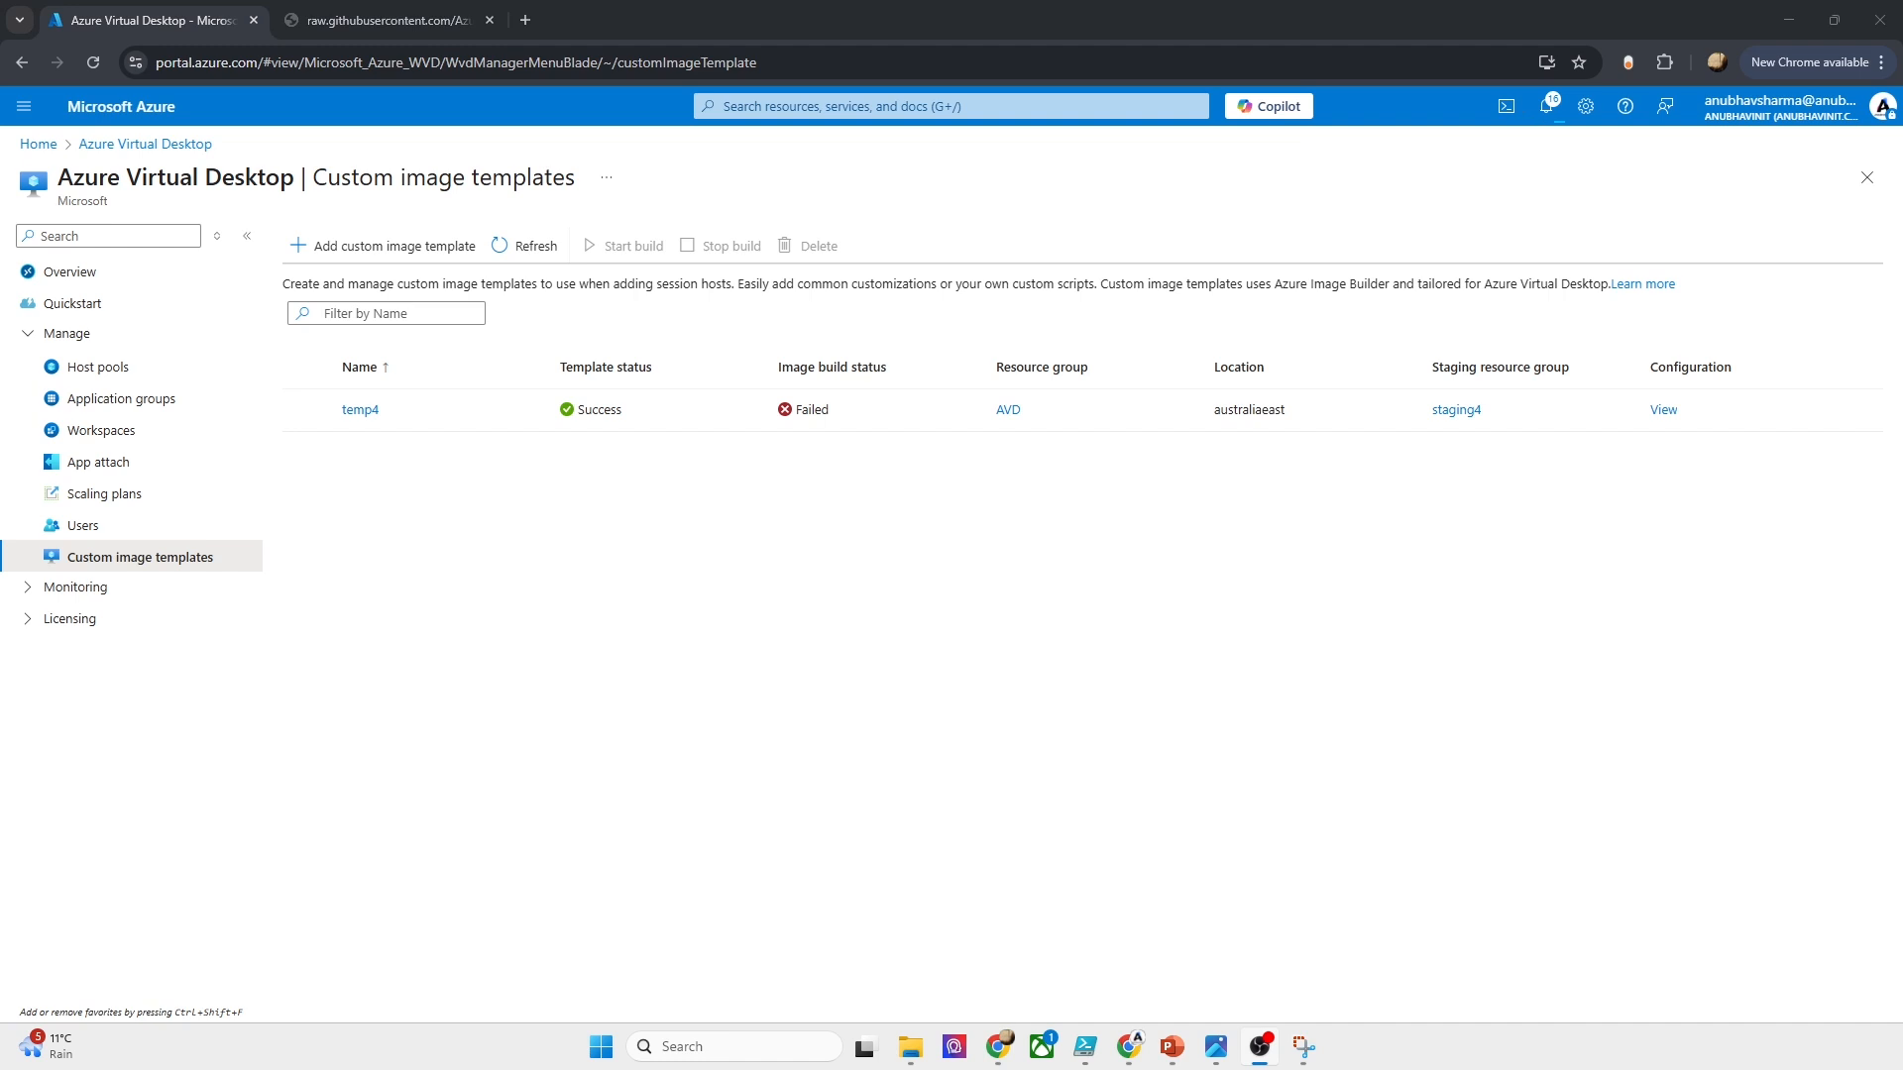
{"action": "left_click", "coordinate": [1547, 107]}
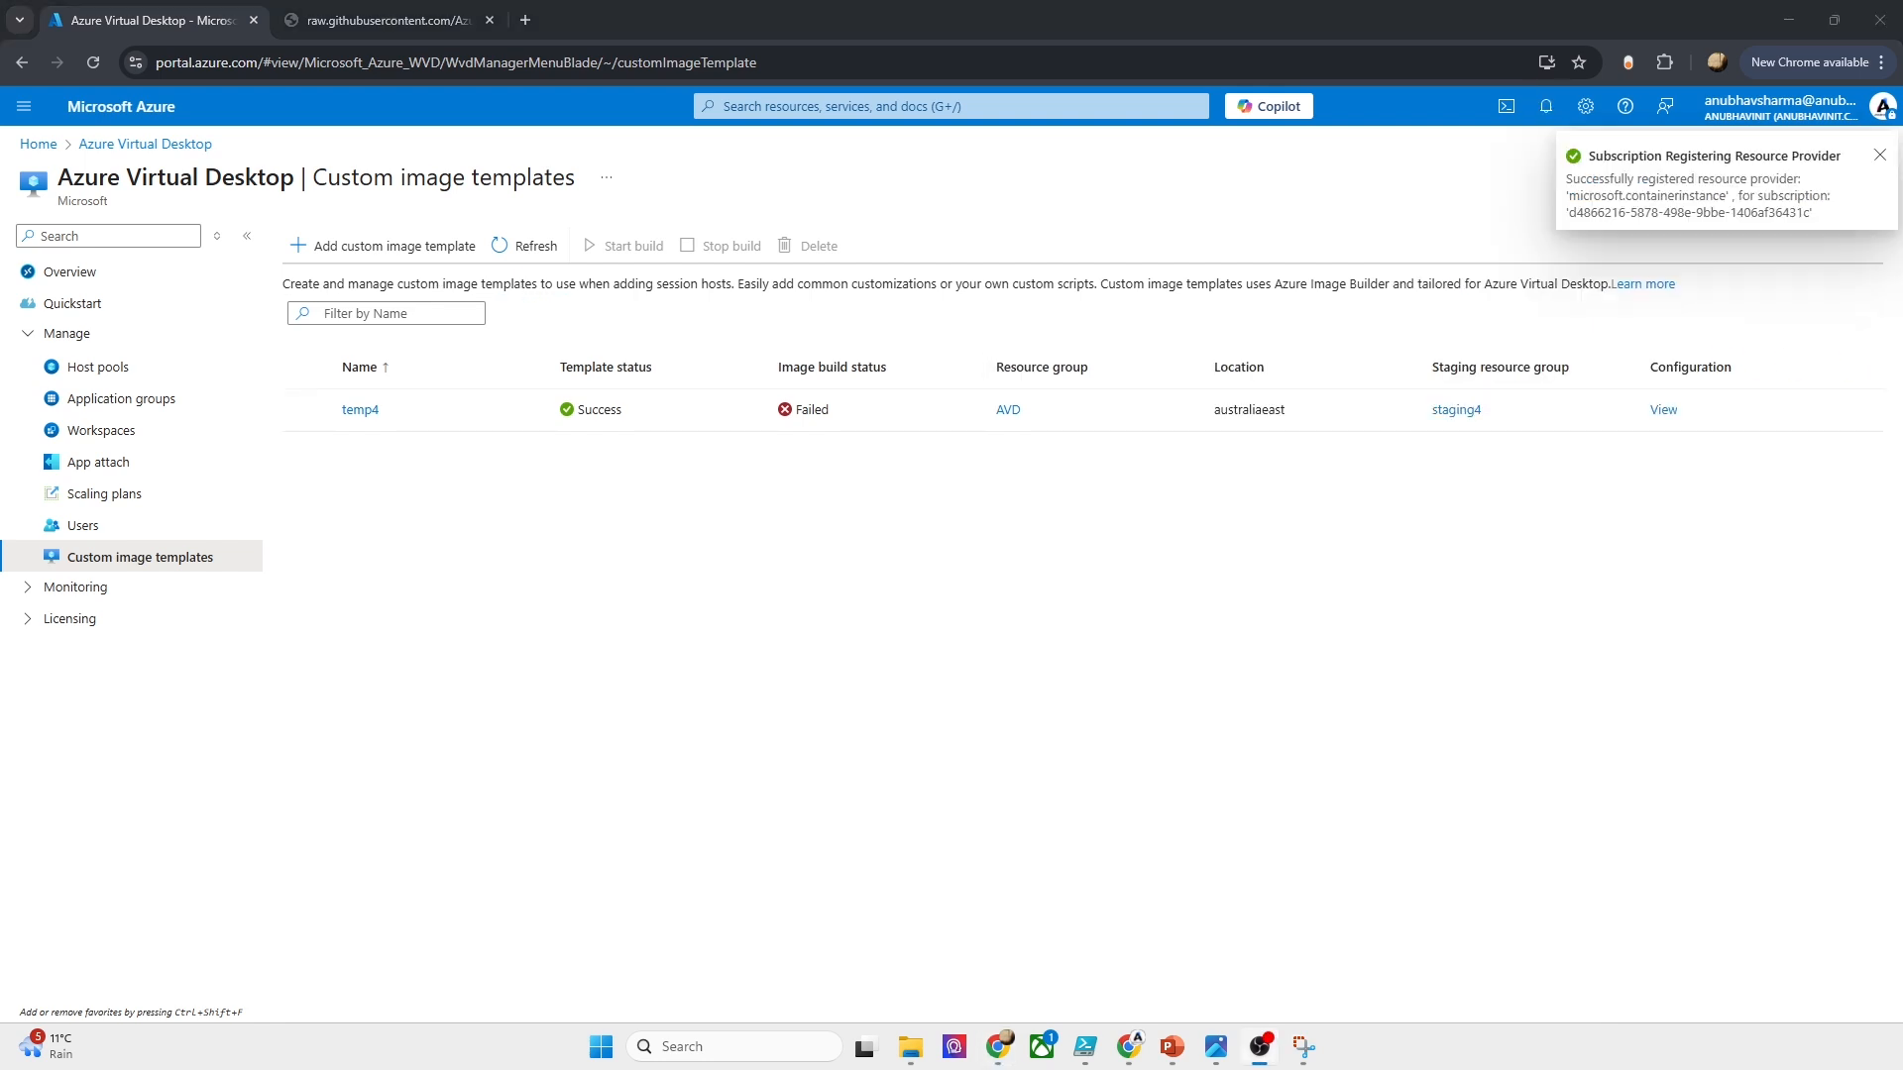
{"action": "left_click", "coordinate": [1880, 156]}
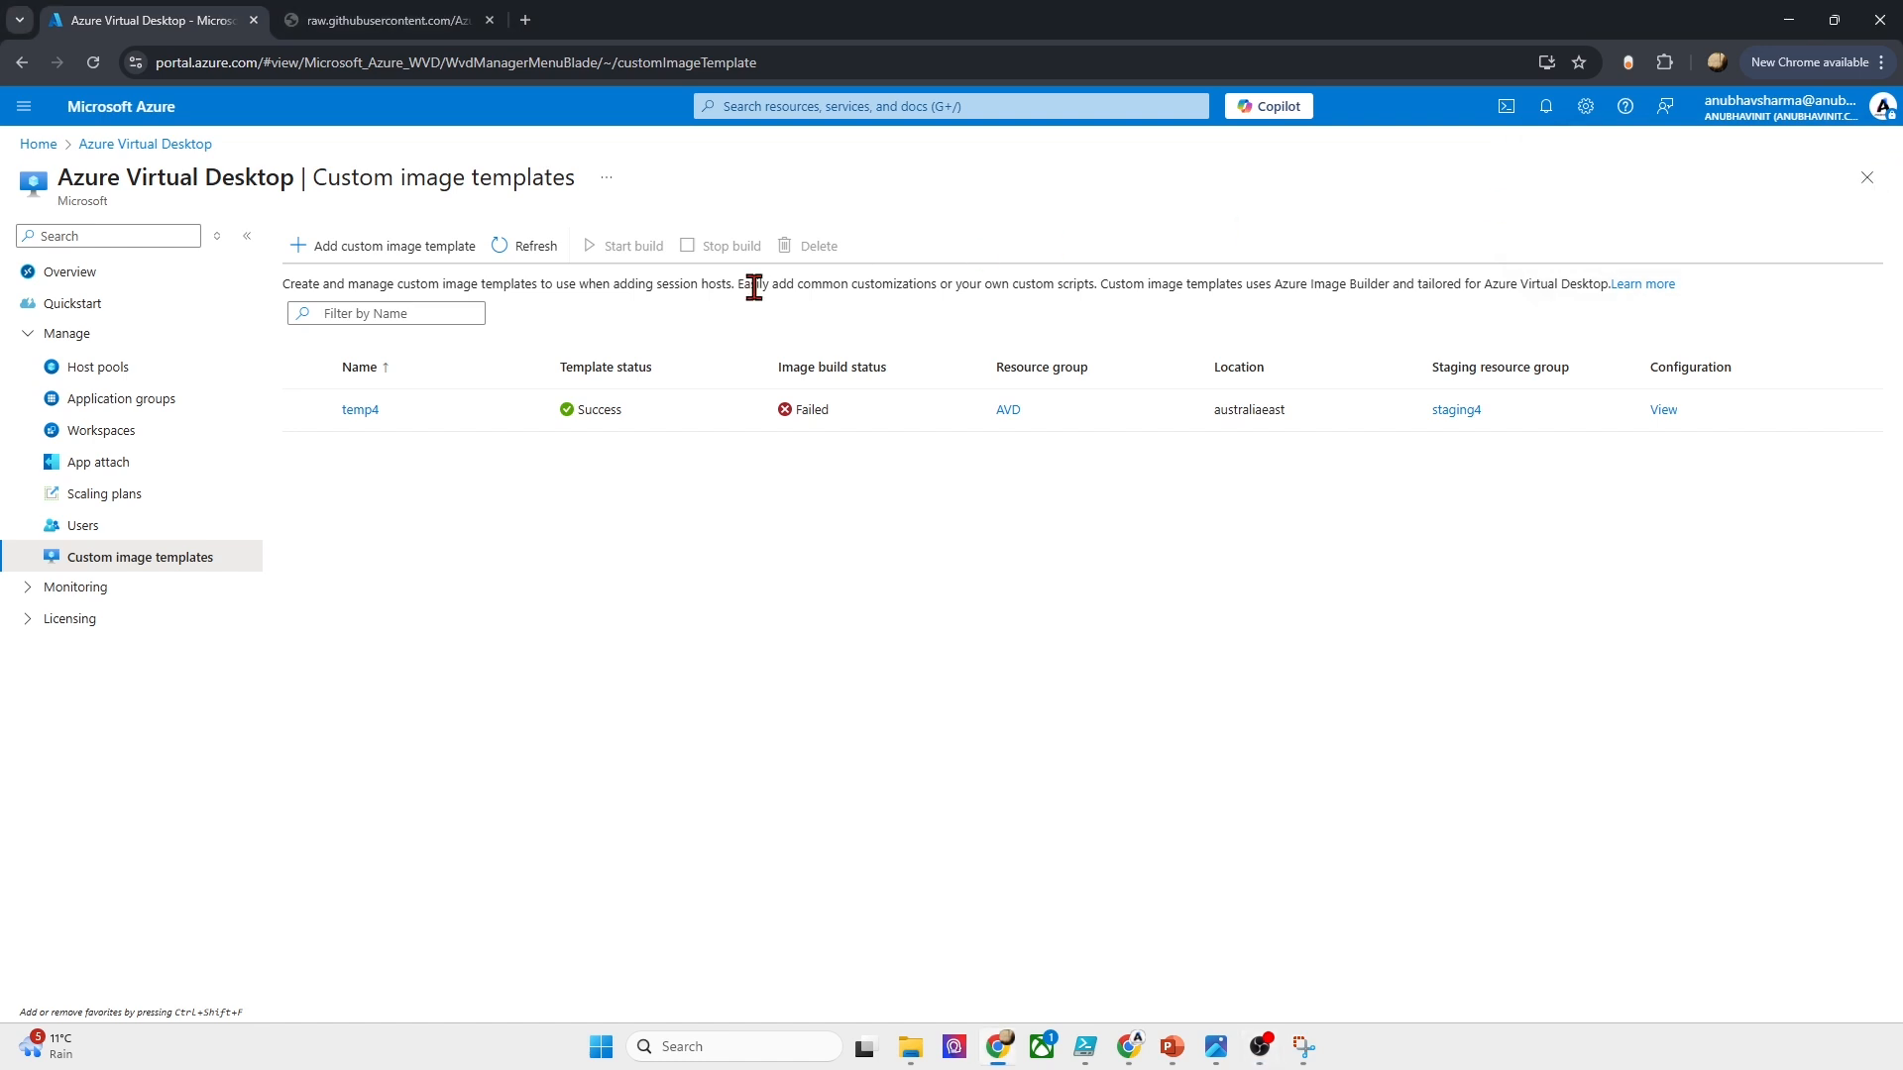
Step: Start the image build for the temp4 template and refresh the template list
{"action": "left_click", "coordinate": [308, 410]}
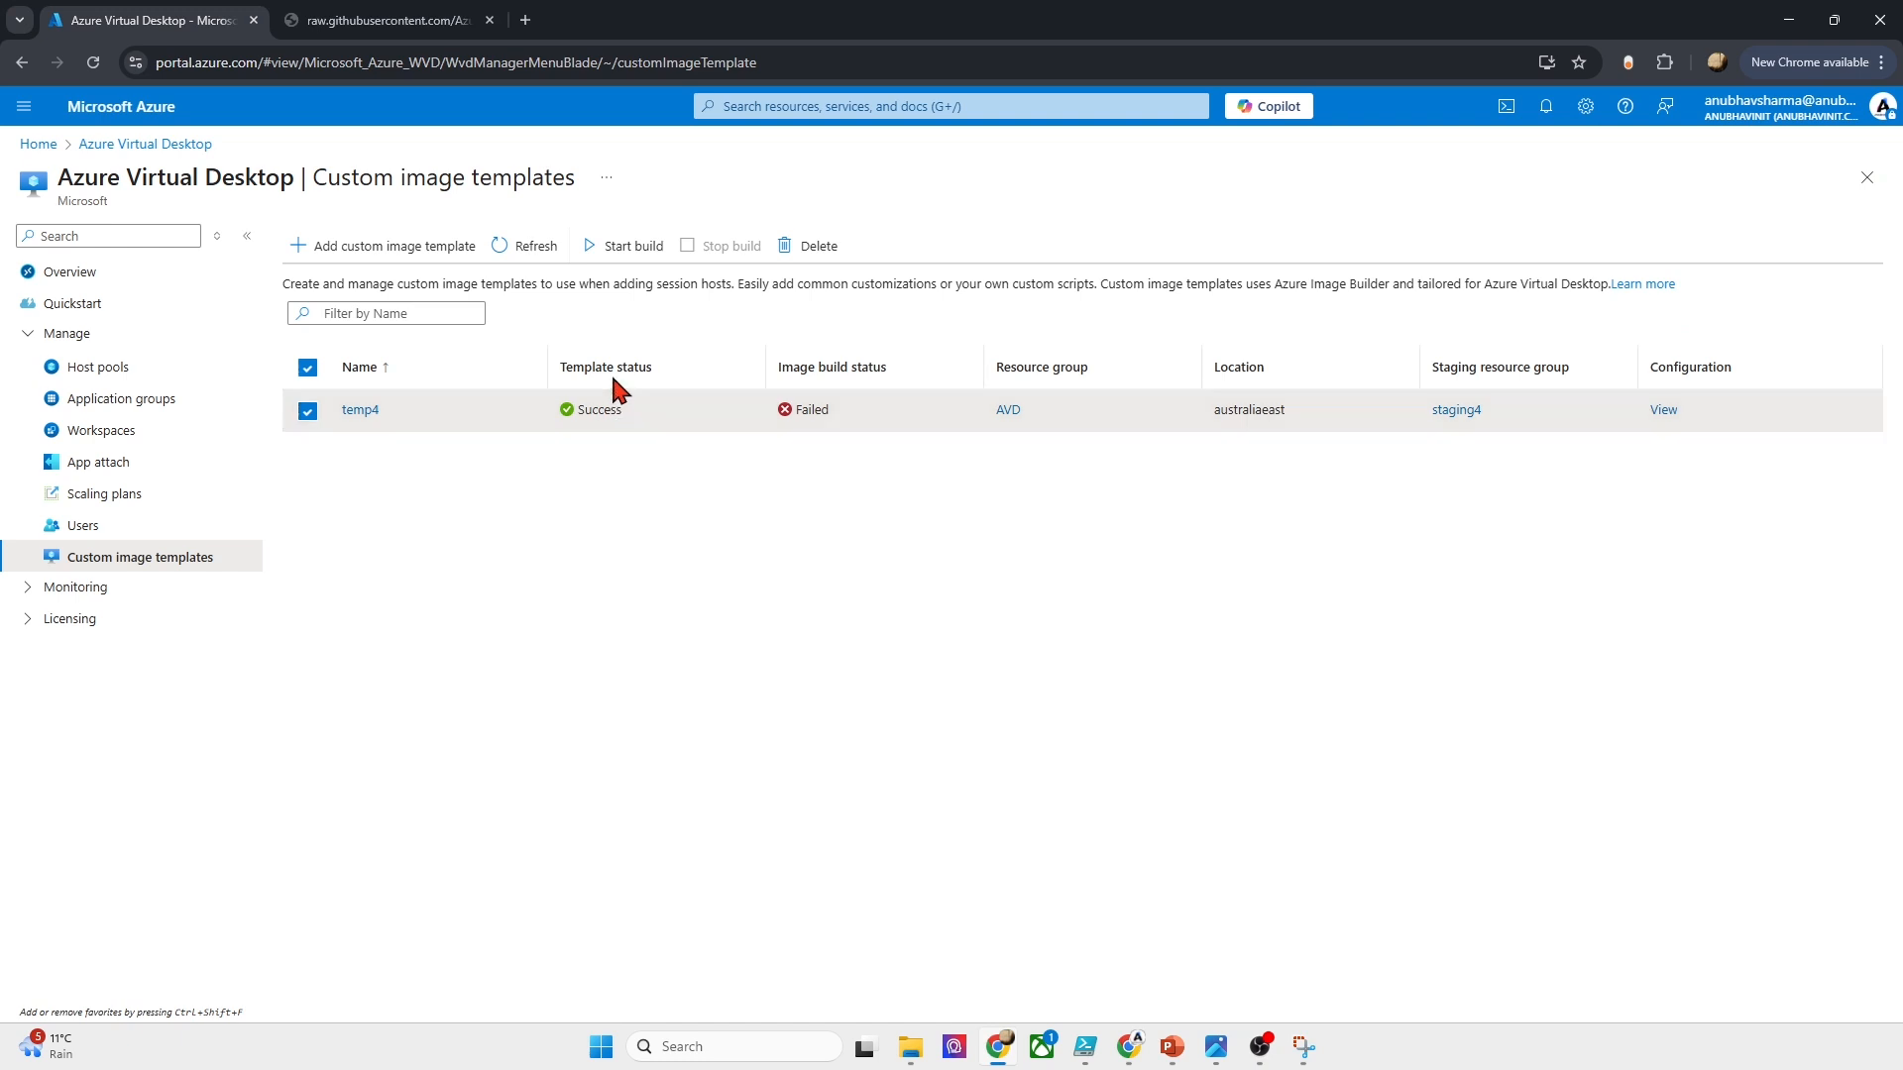
{"action": "left_click", "coordinate": [629, 248]}
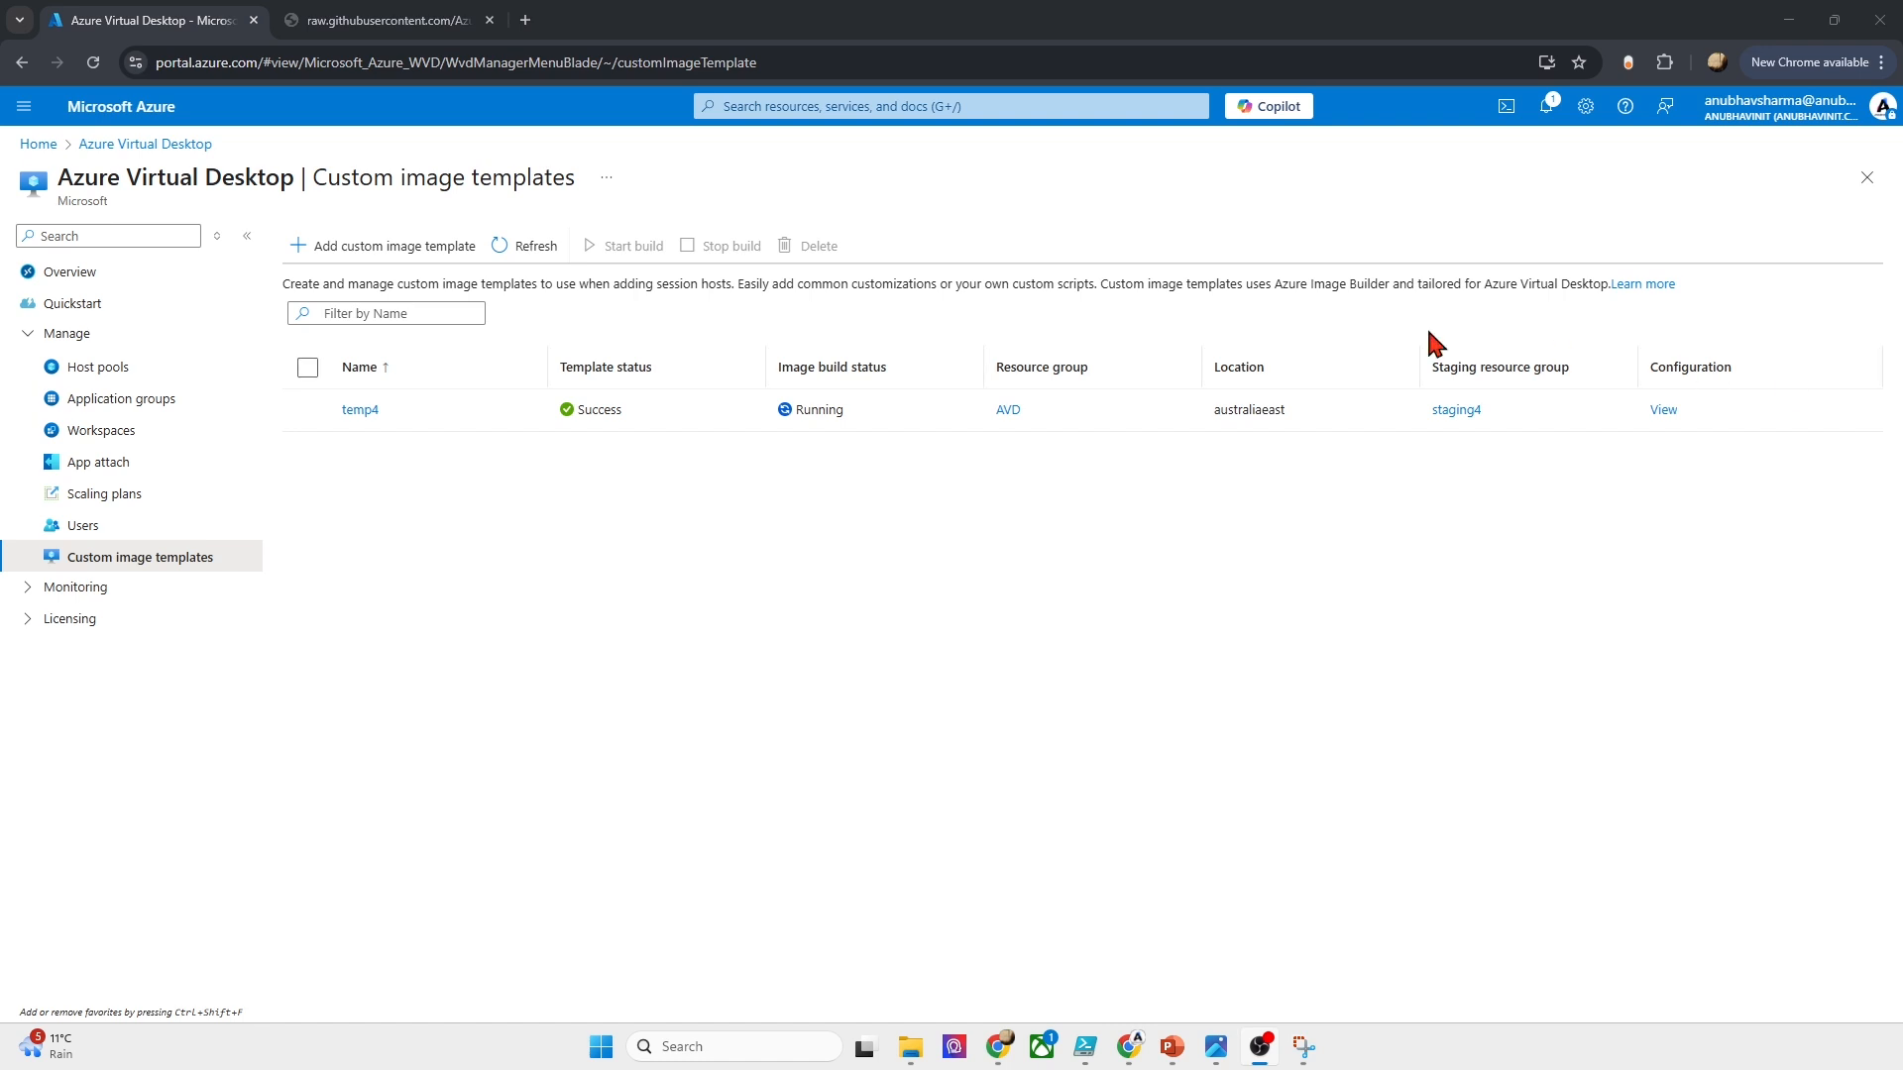
{"action": "left_click", "coordinate": [526, 246]}
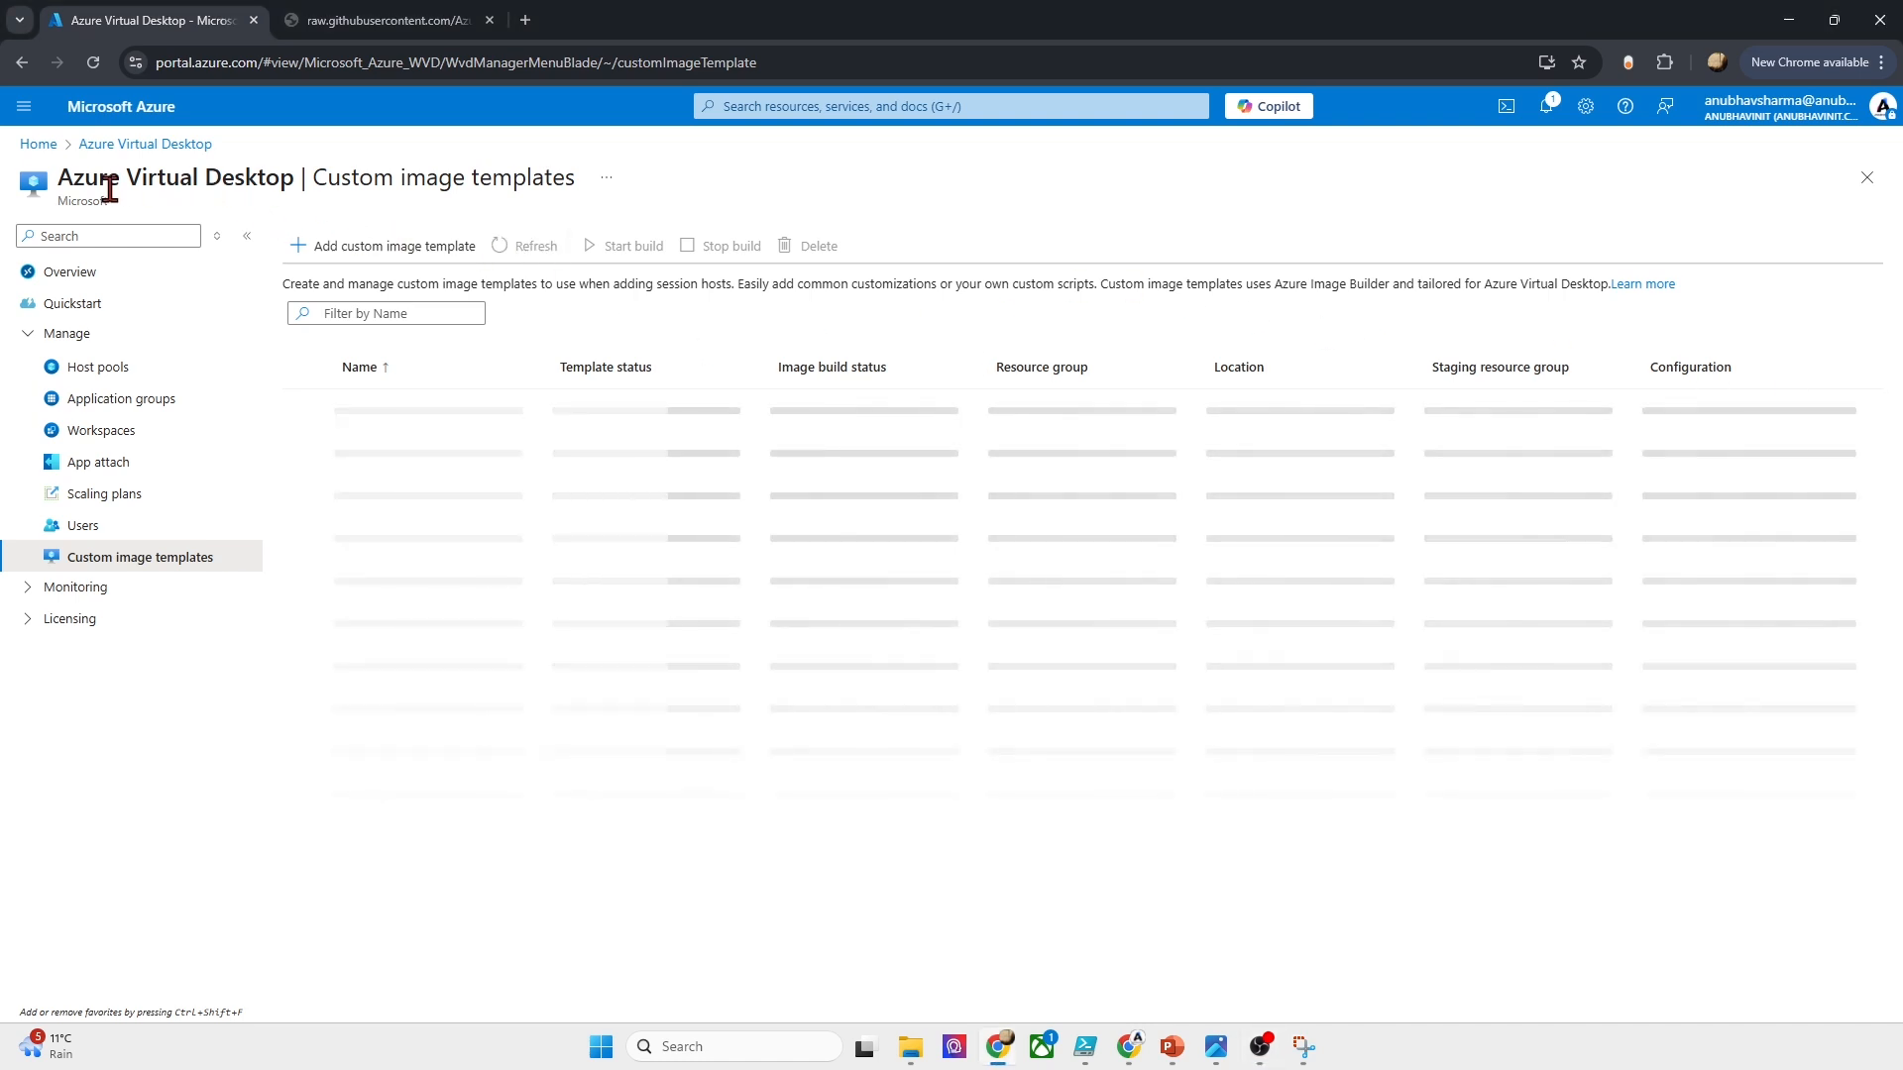
Step: Open the staging4 resource group and look through the resources created for the build
{"action": "left_click", "coordinate": [39, 144]}
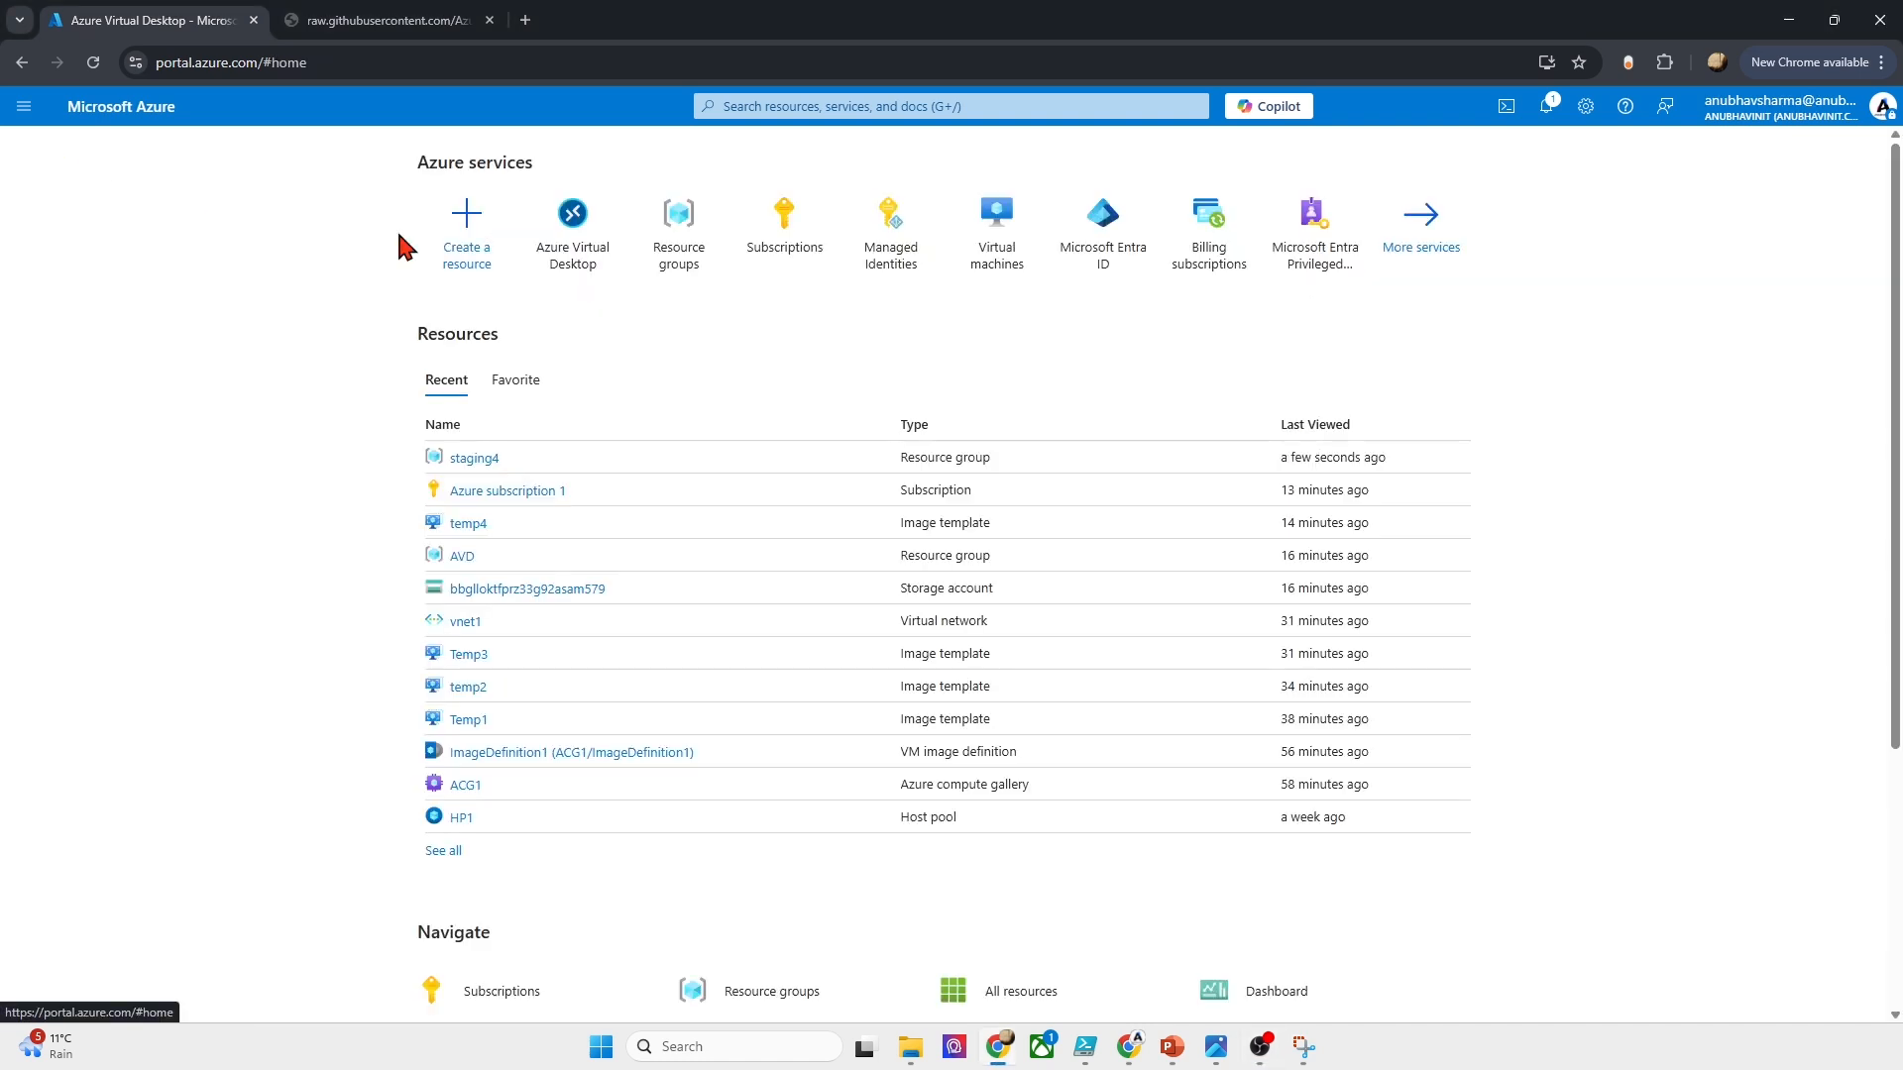
{"action": "left_click", "coordinate": [667, 274]}
{"action": "left_click", "coordinate": [112, 492]}
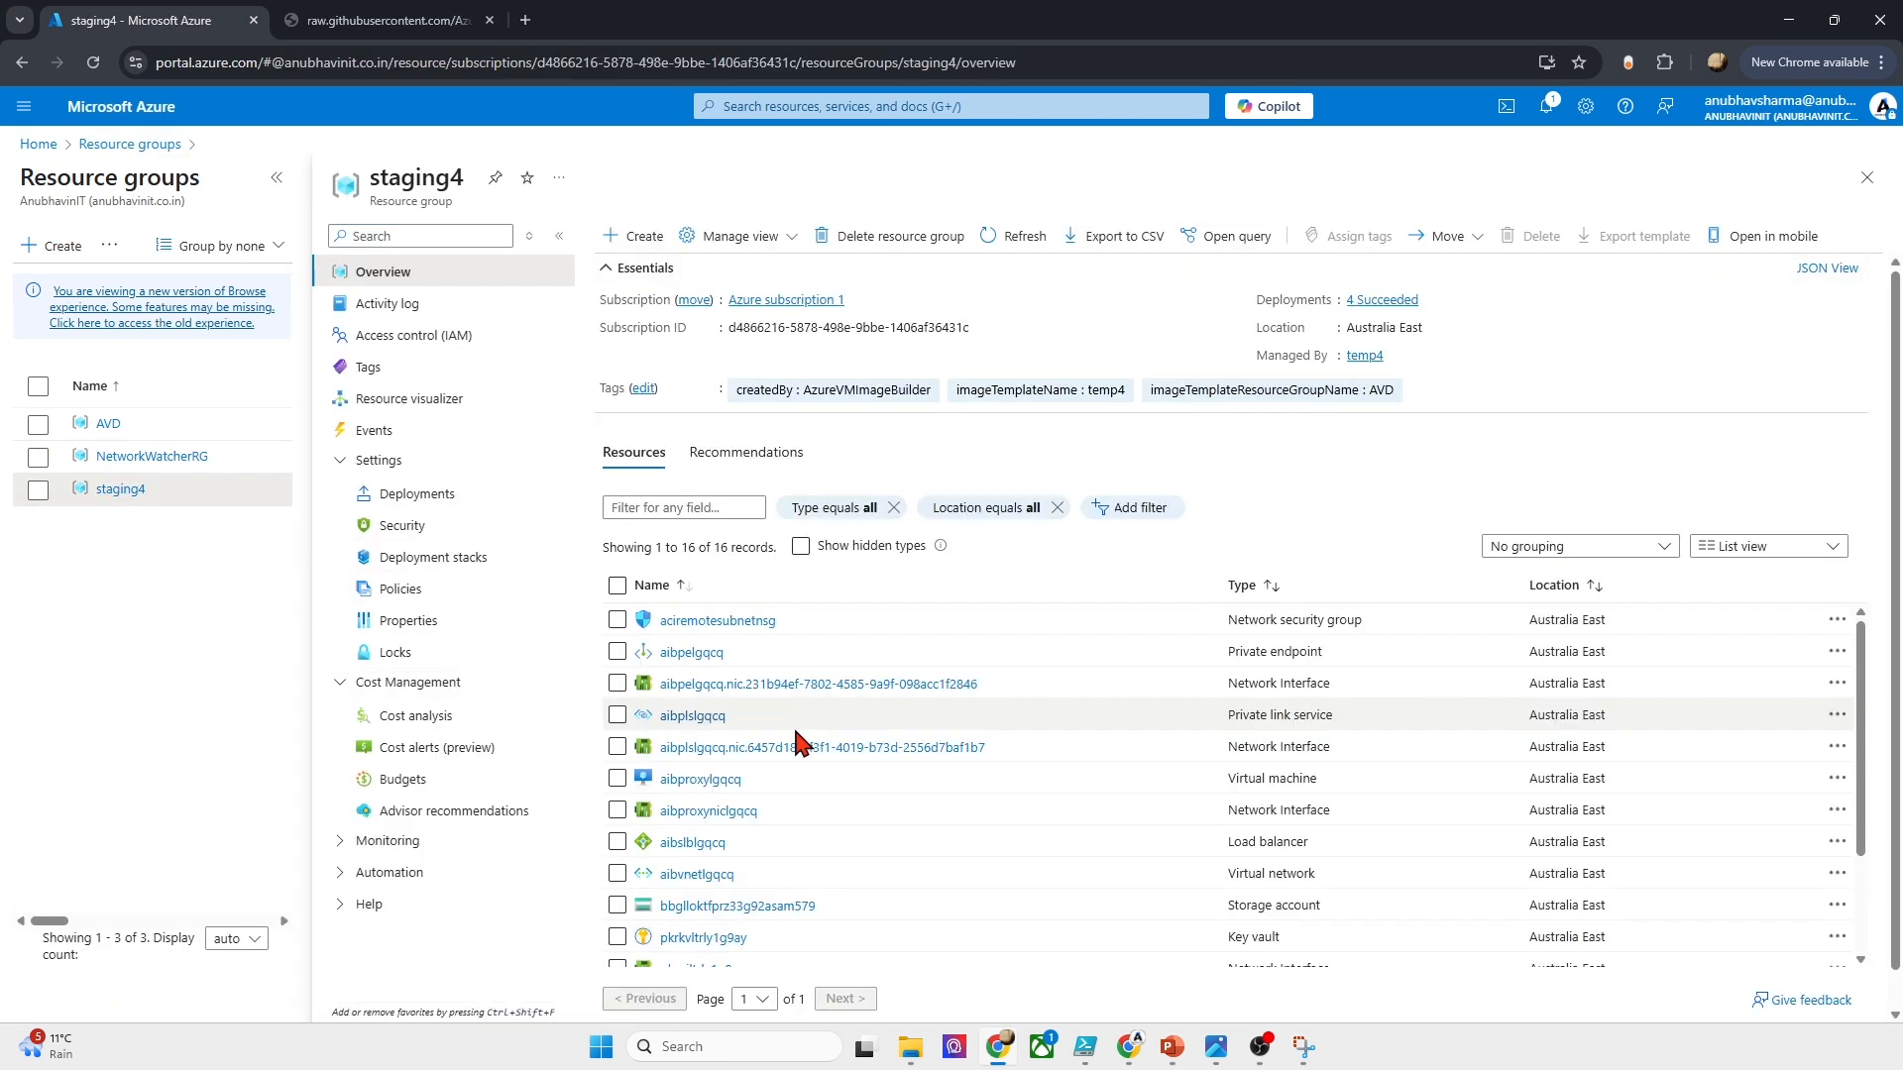
{"action": "scroll", "coordinate": [797, 739], "scroll_direction": "down", "scroll_amount": 3}
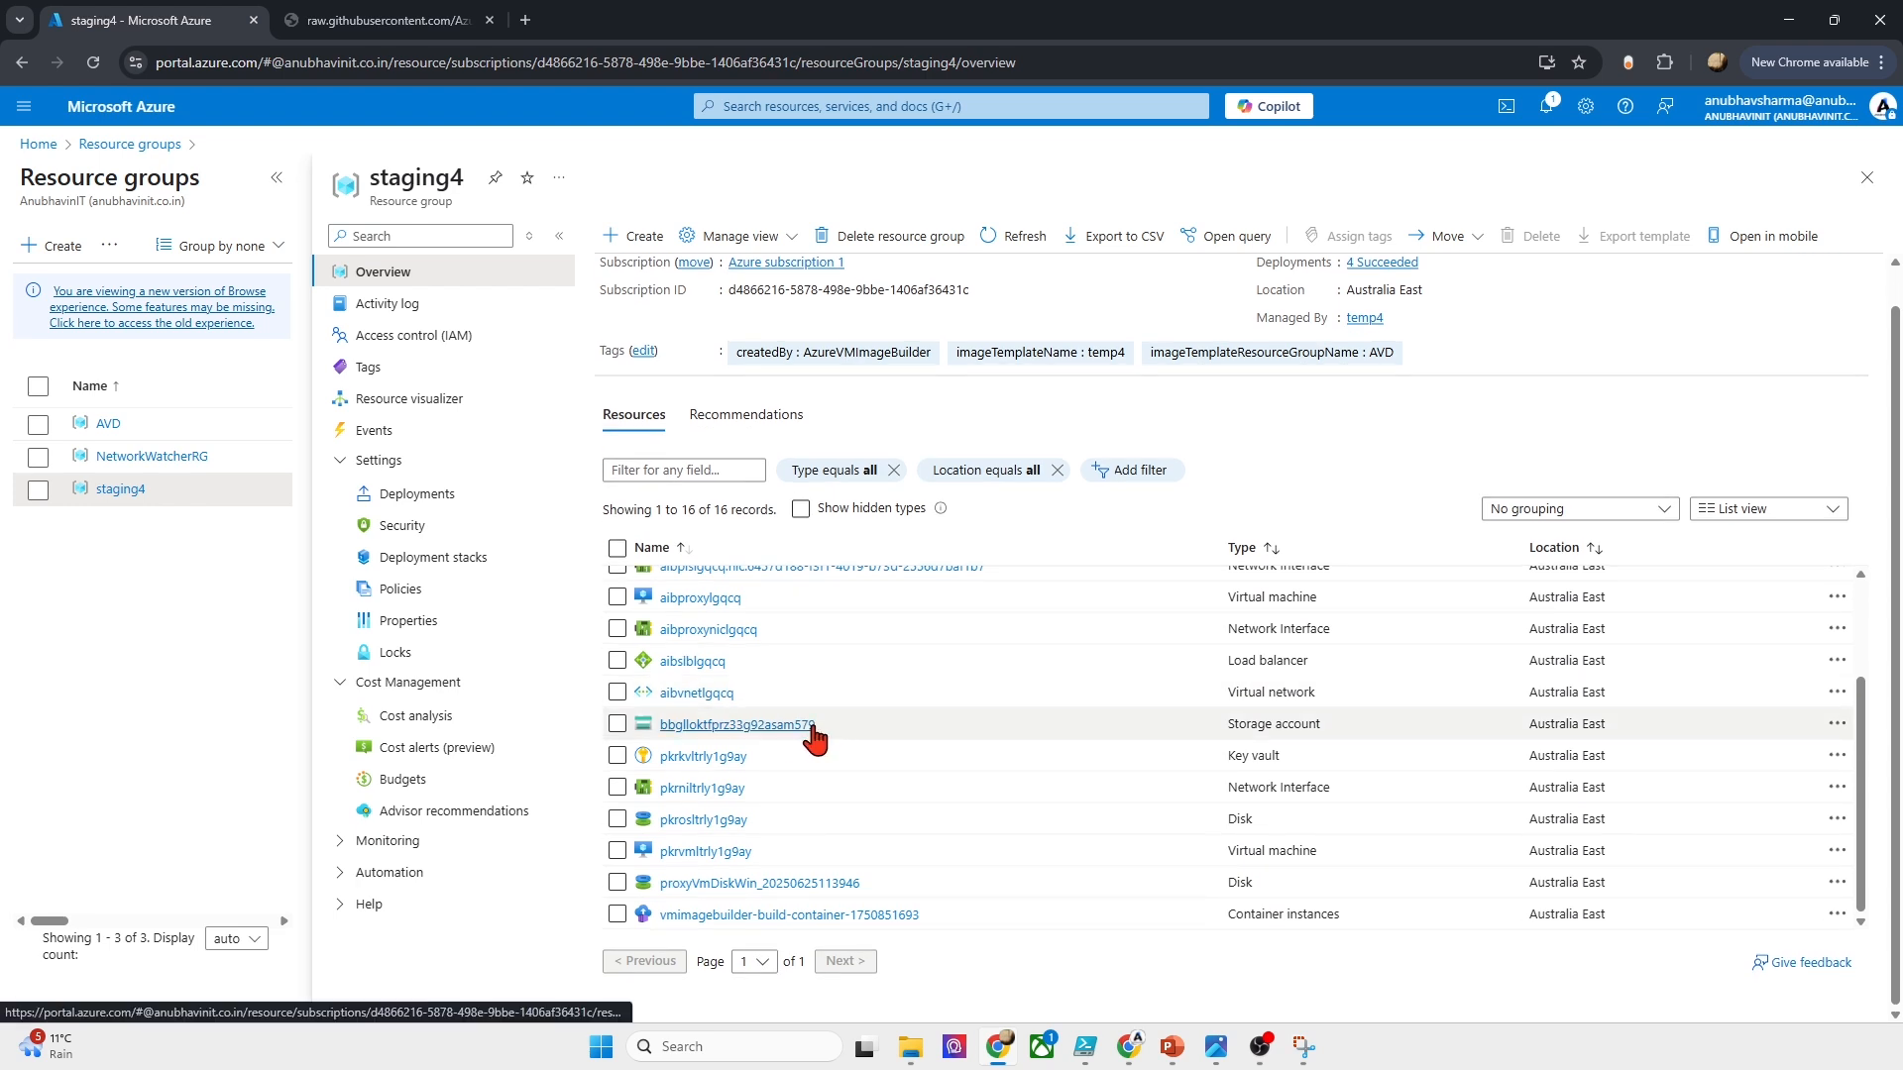
Step: Check the packerlogs container in staging4's storage account for blobs, and return to the resource group
{"action": "left_click", "coordinate": [811, 729]}
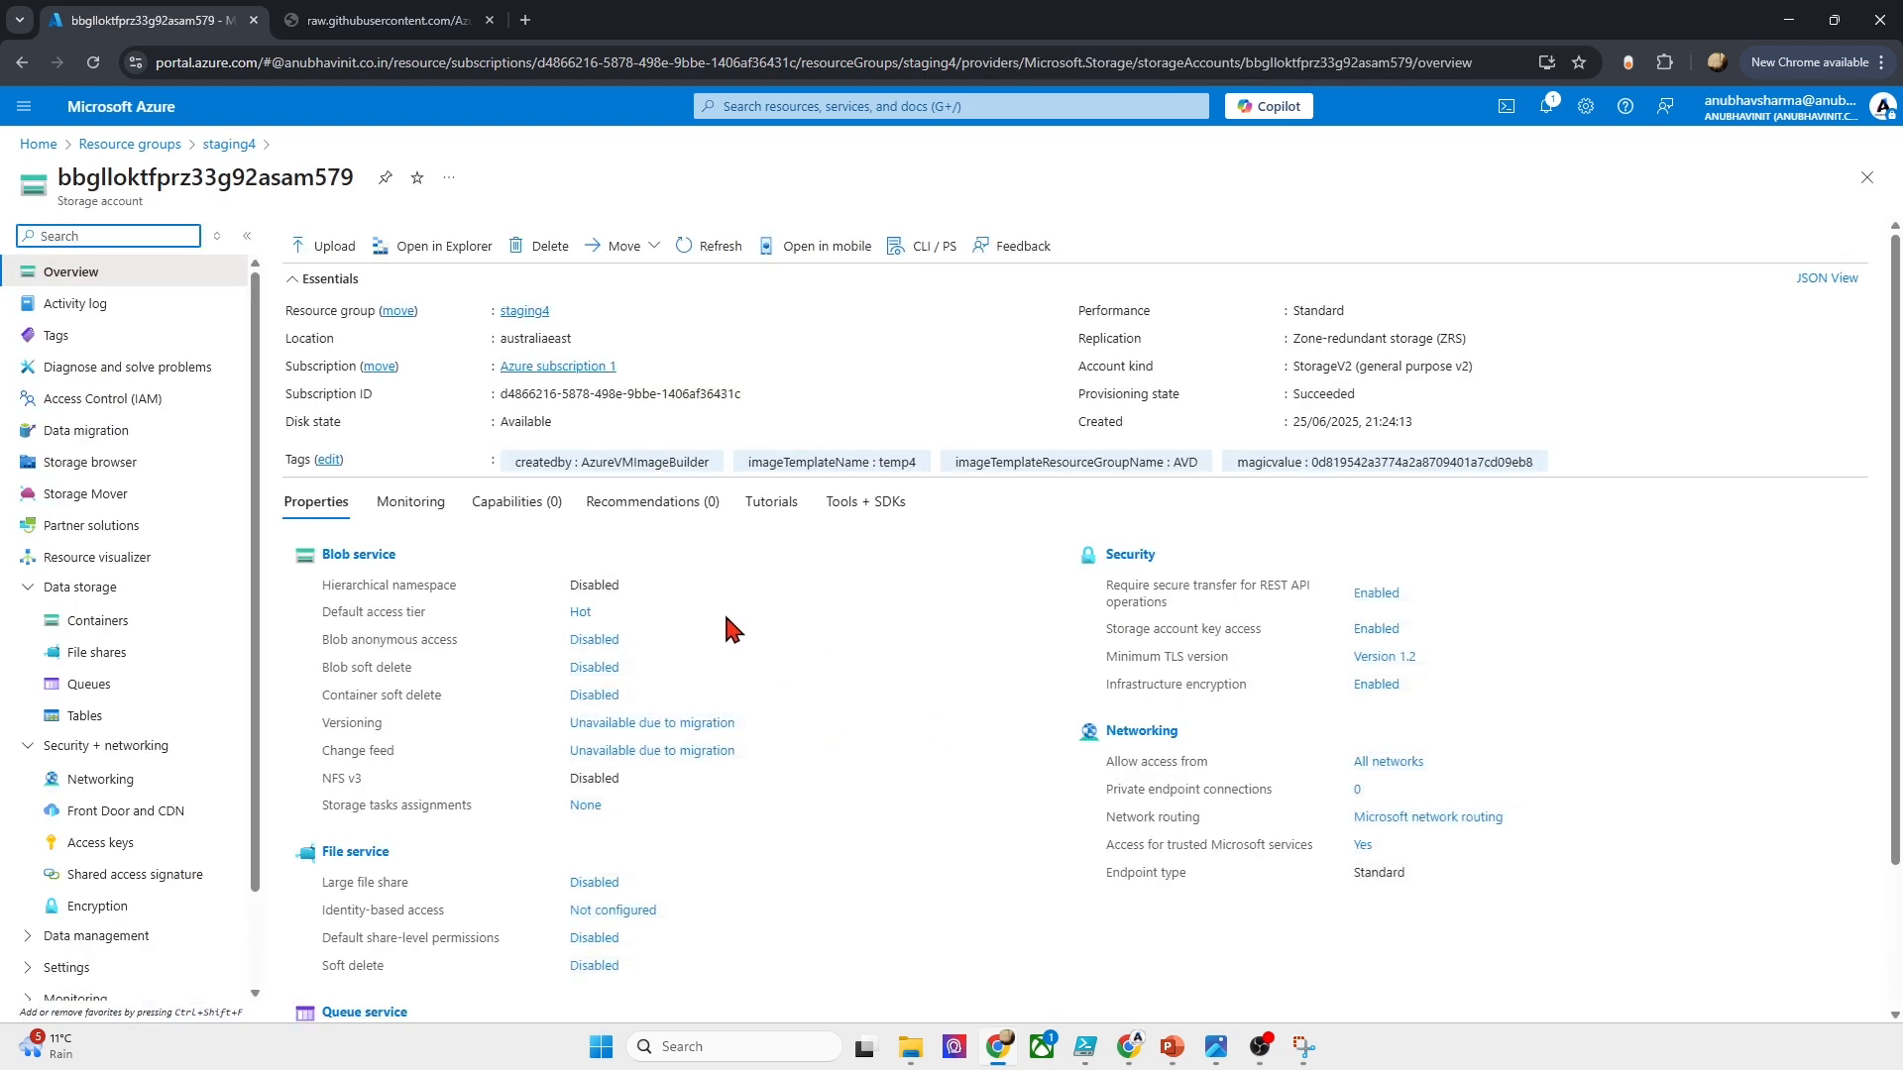
{"action": "left_click", "coordinate": [149, 655]}
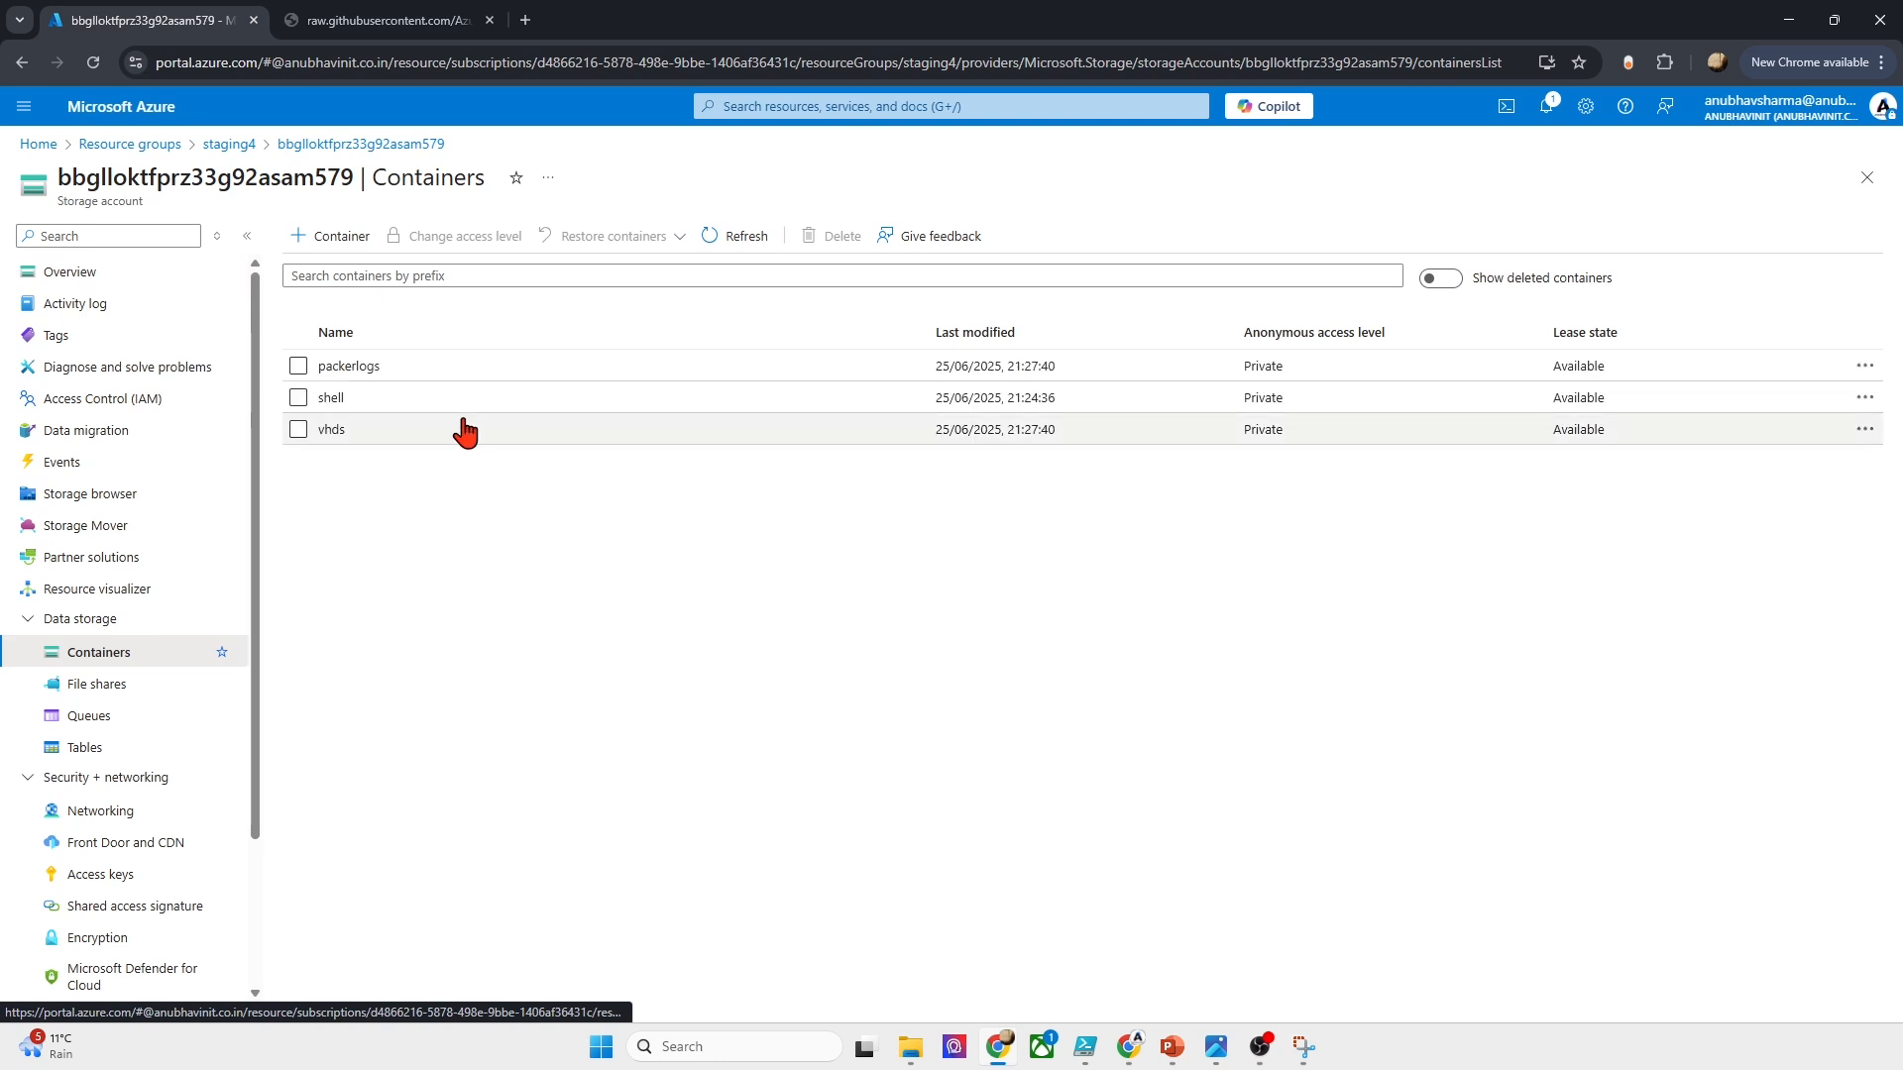
{"action": "left_click", "coordinate": [349, 365]}
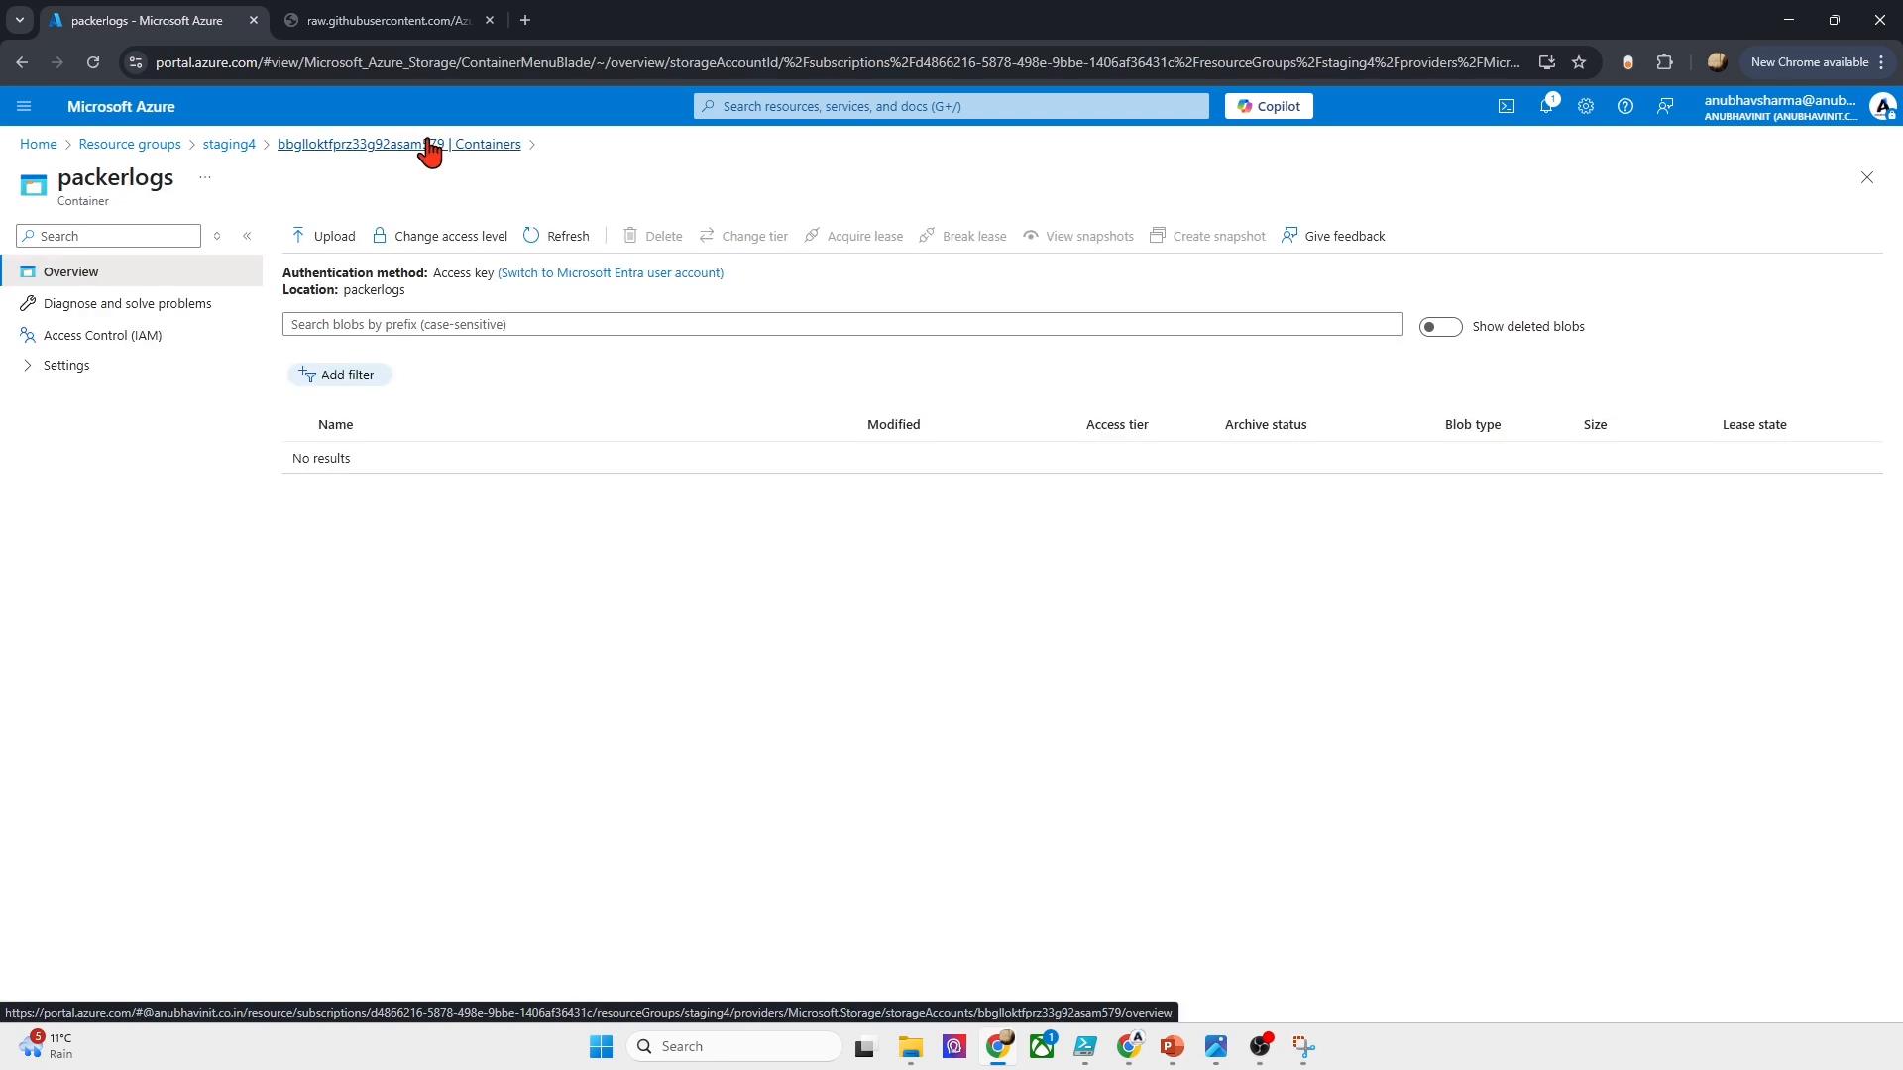
{"action": "left_click", "coordinate": [429, 145]}
{"action": "left_click", "coordinate": [248, 145]}
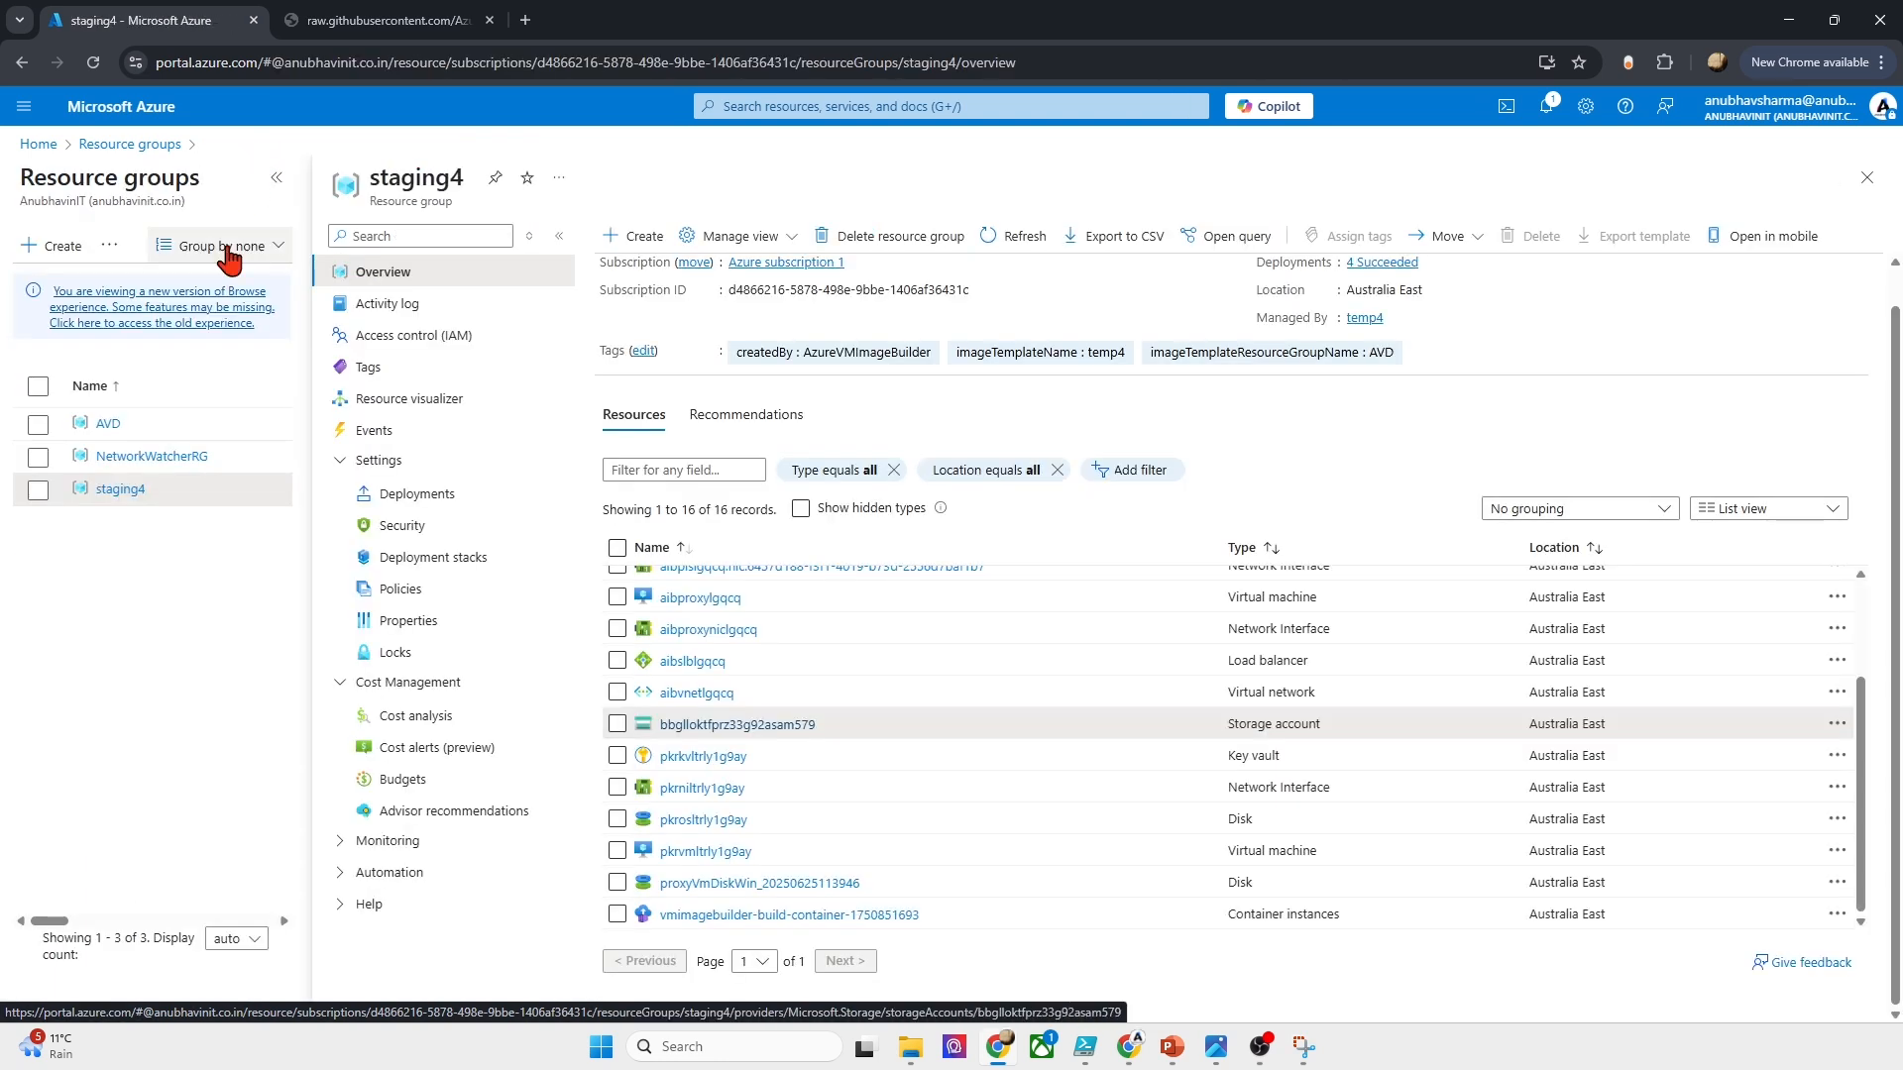
{"action": "scroll", "coordinate": [907, 766], "scroll_direction": "up", "scroll_amount": 2}
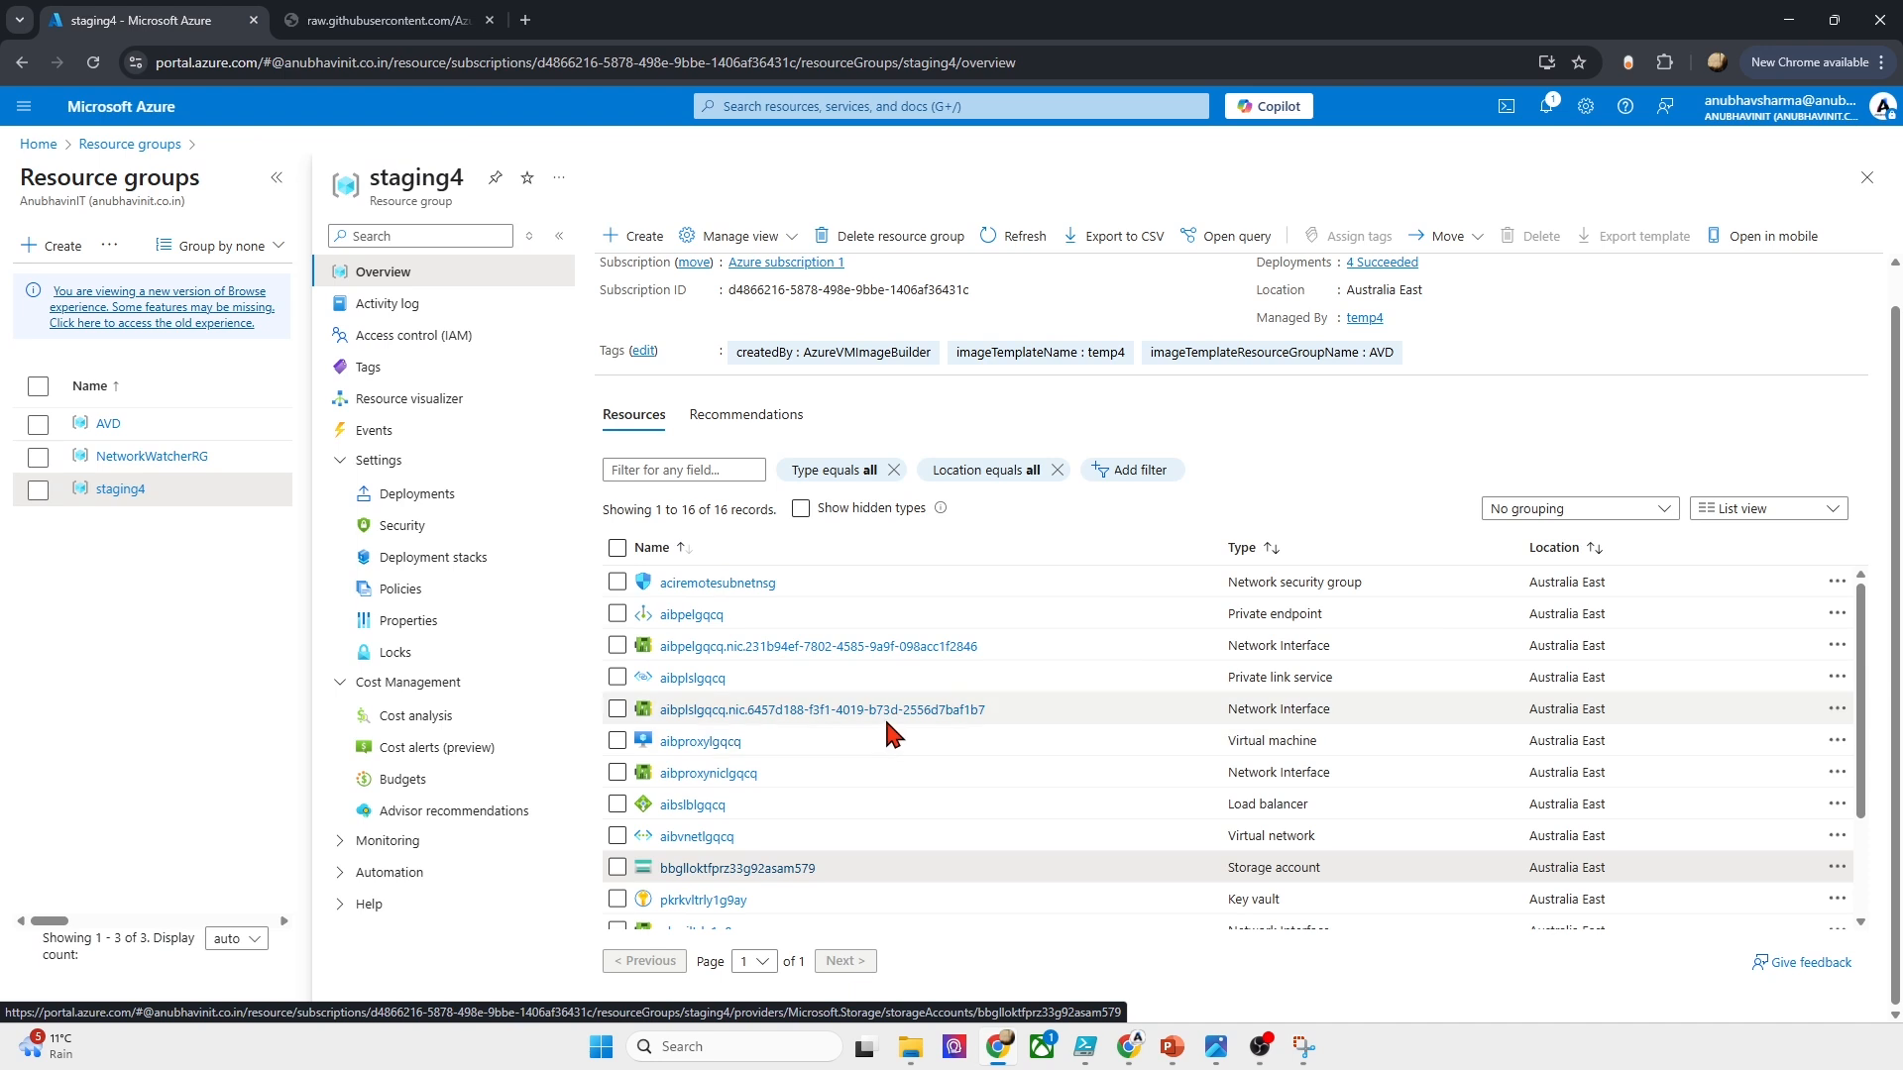
{"action": "scroll", "coordinate": [877, 726], "scroll_direction": "down", "scroll_amount": 2}
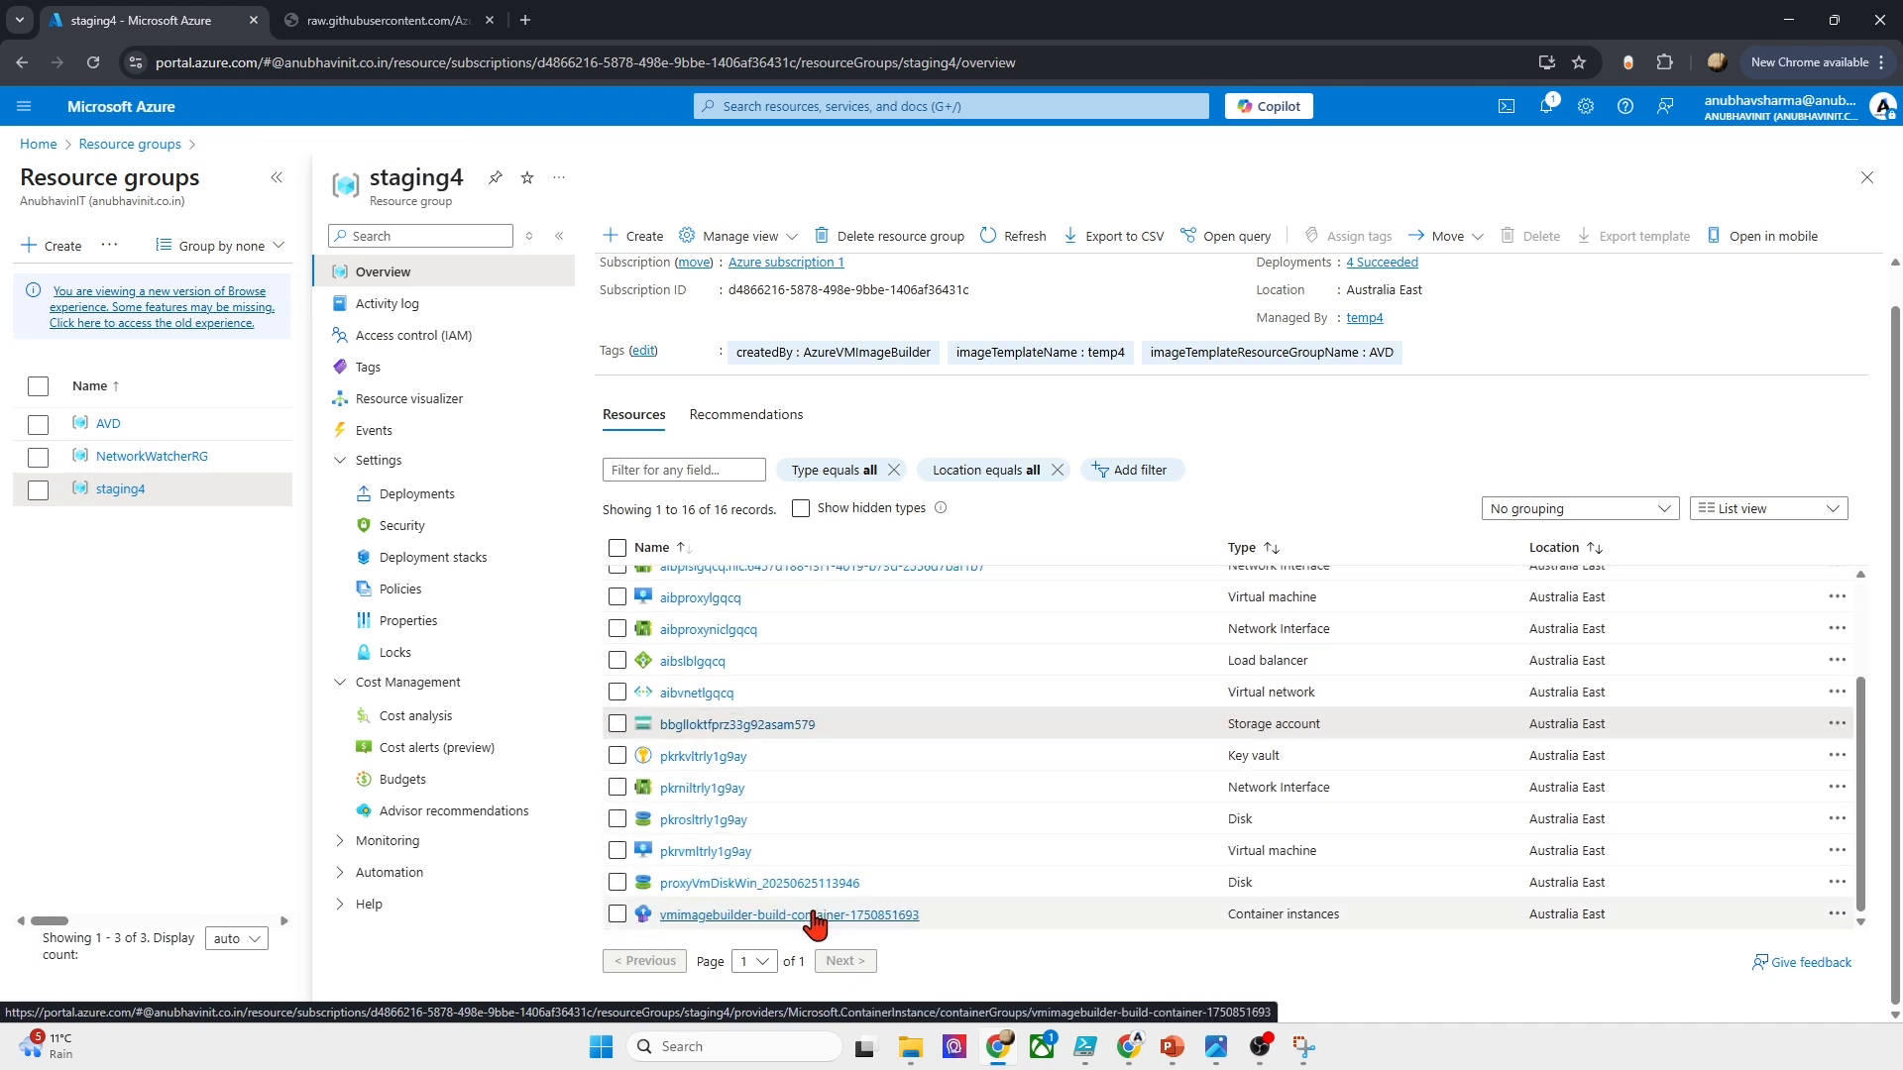
{"action": "left_click", "coordinate": [811, 916]}
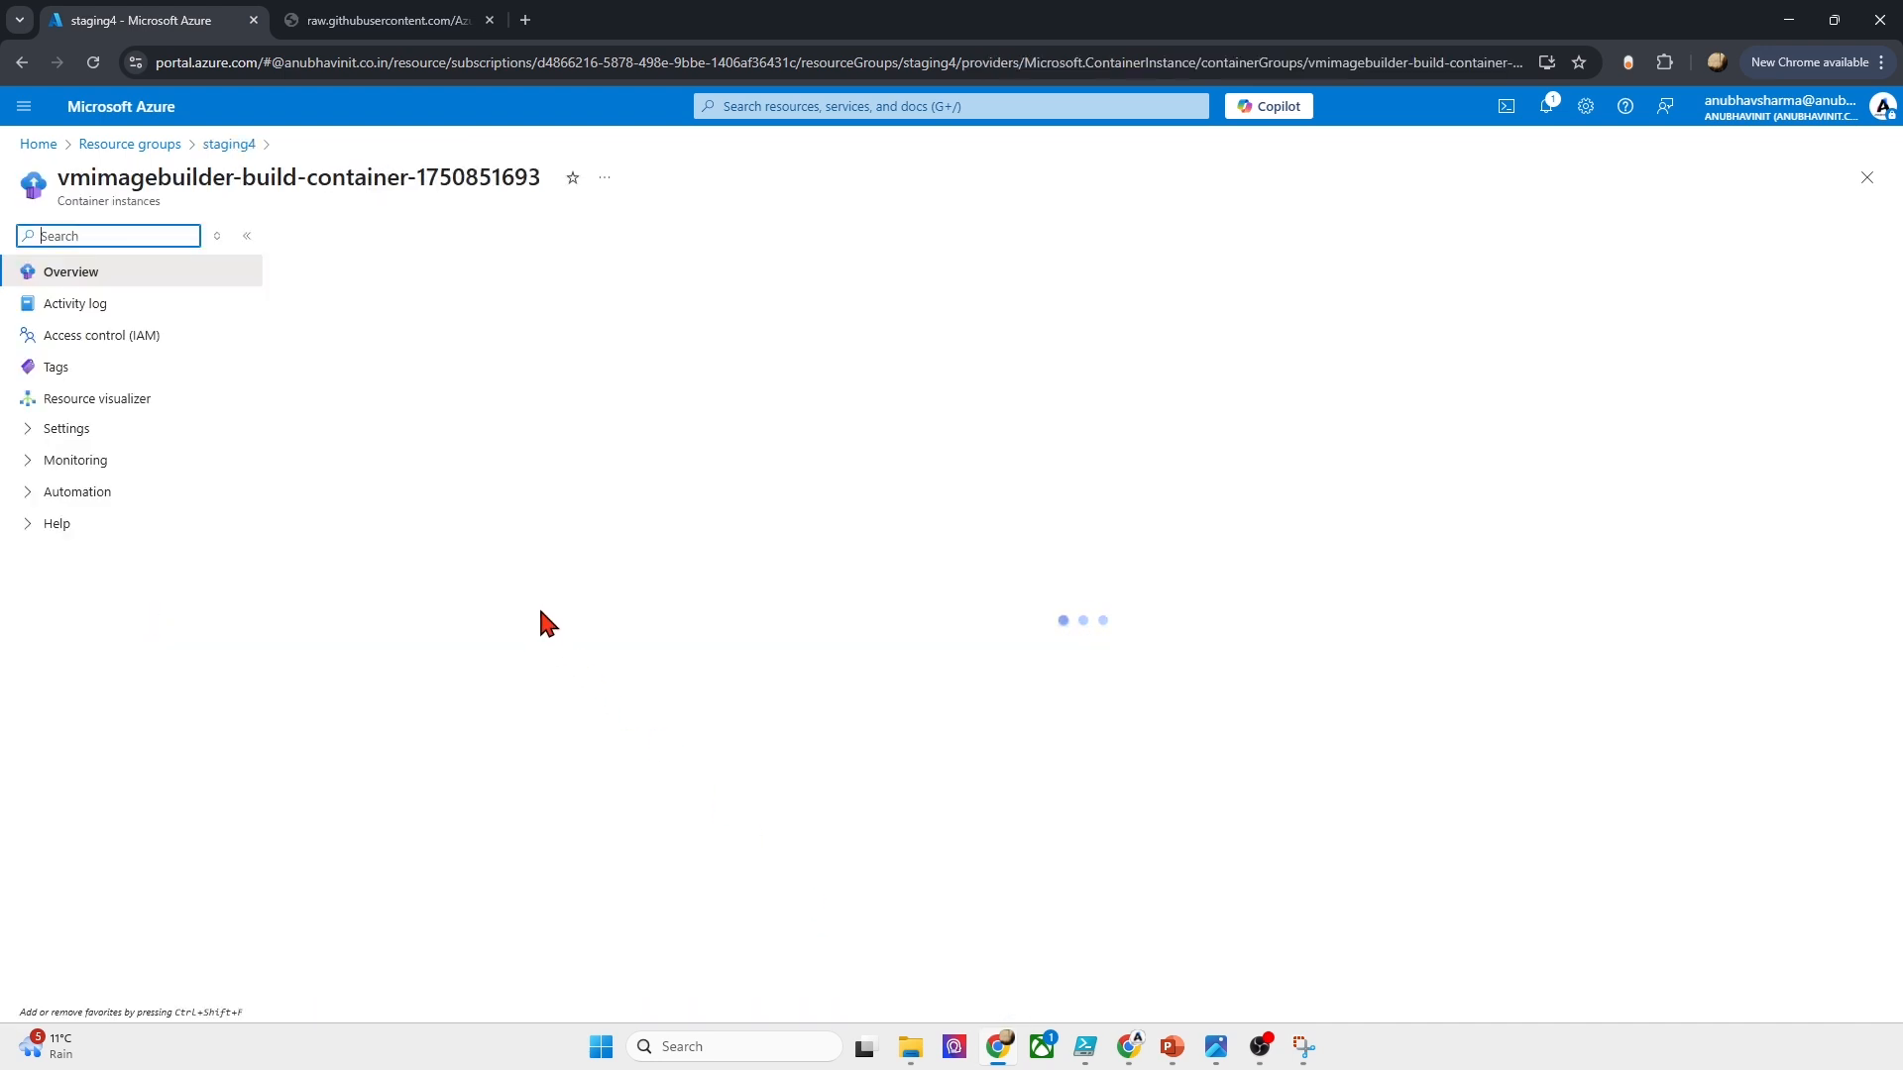
{"action": "left_click", "coordinate": [65, 428]}
{"action": "left_click", "coordinate": [109, 462]}
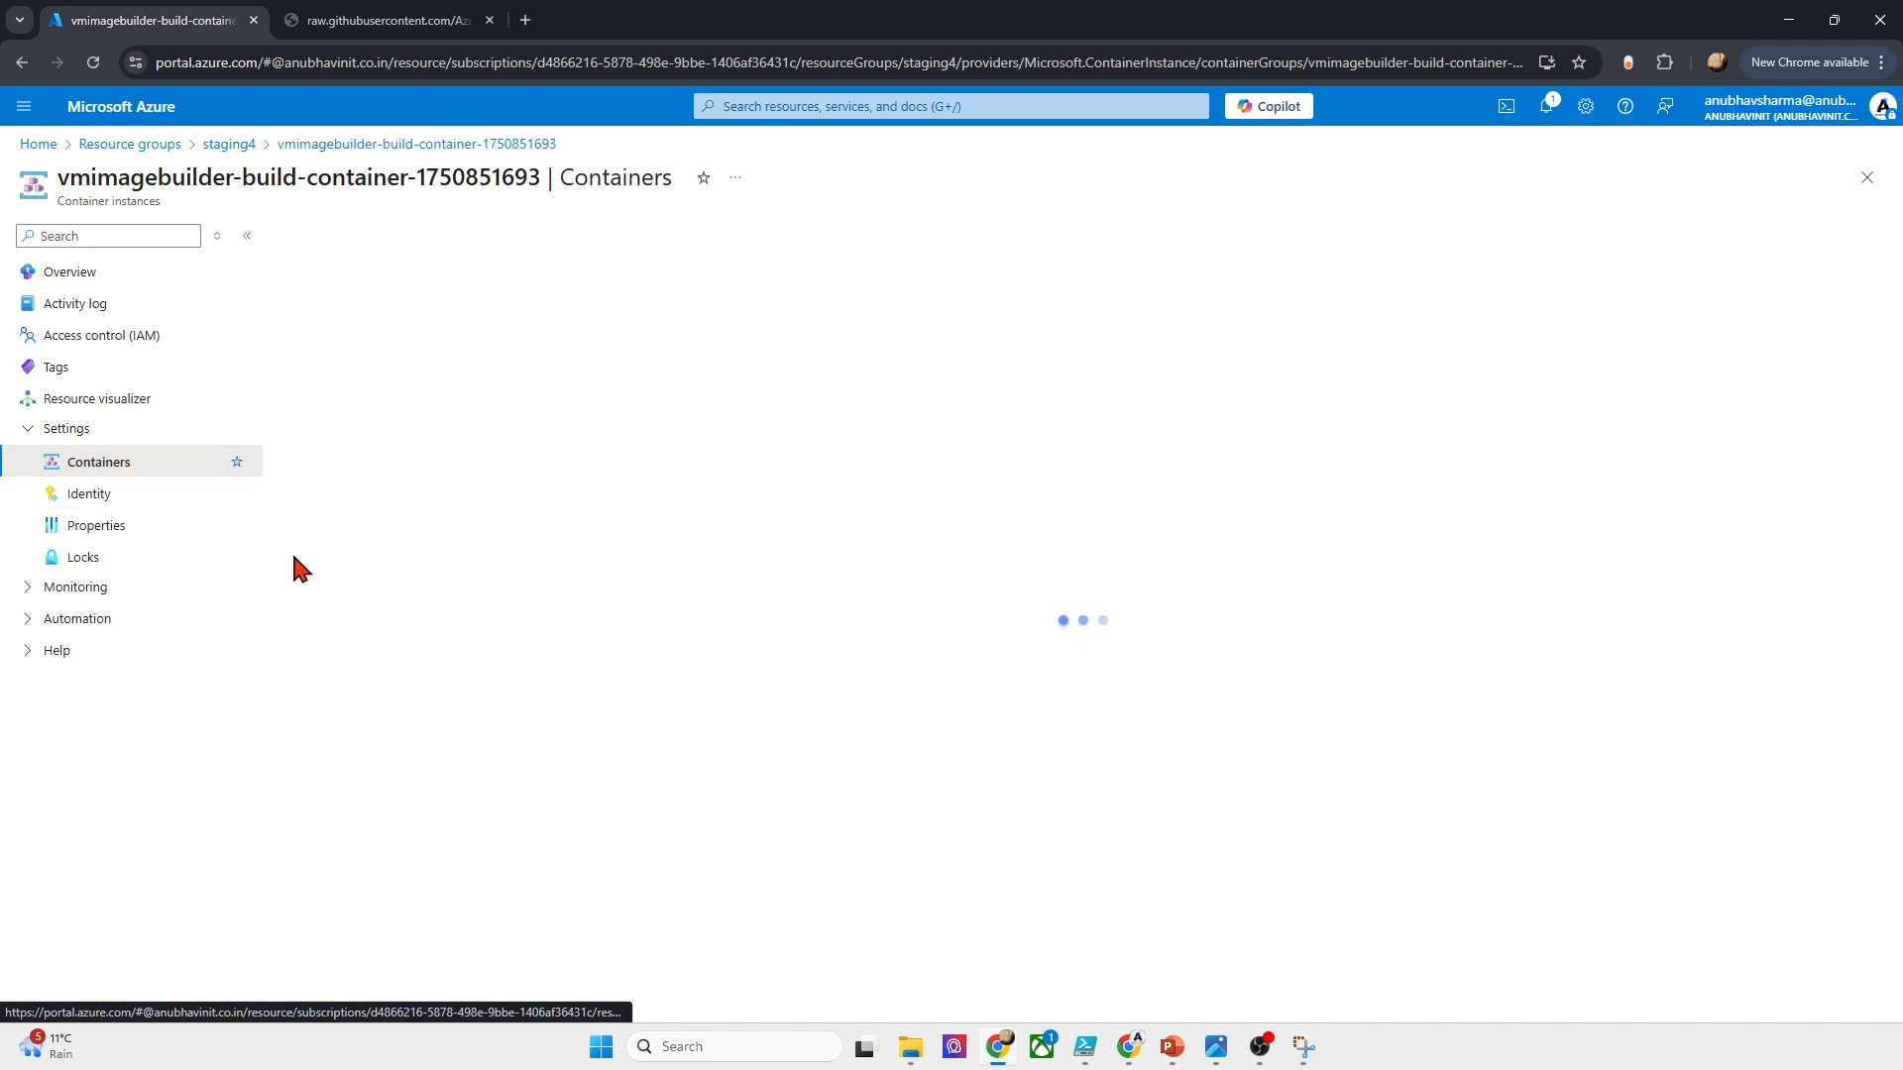
{"action": "left_click", "coordinate": [456, 486]}
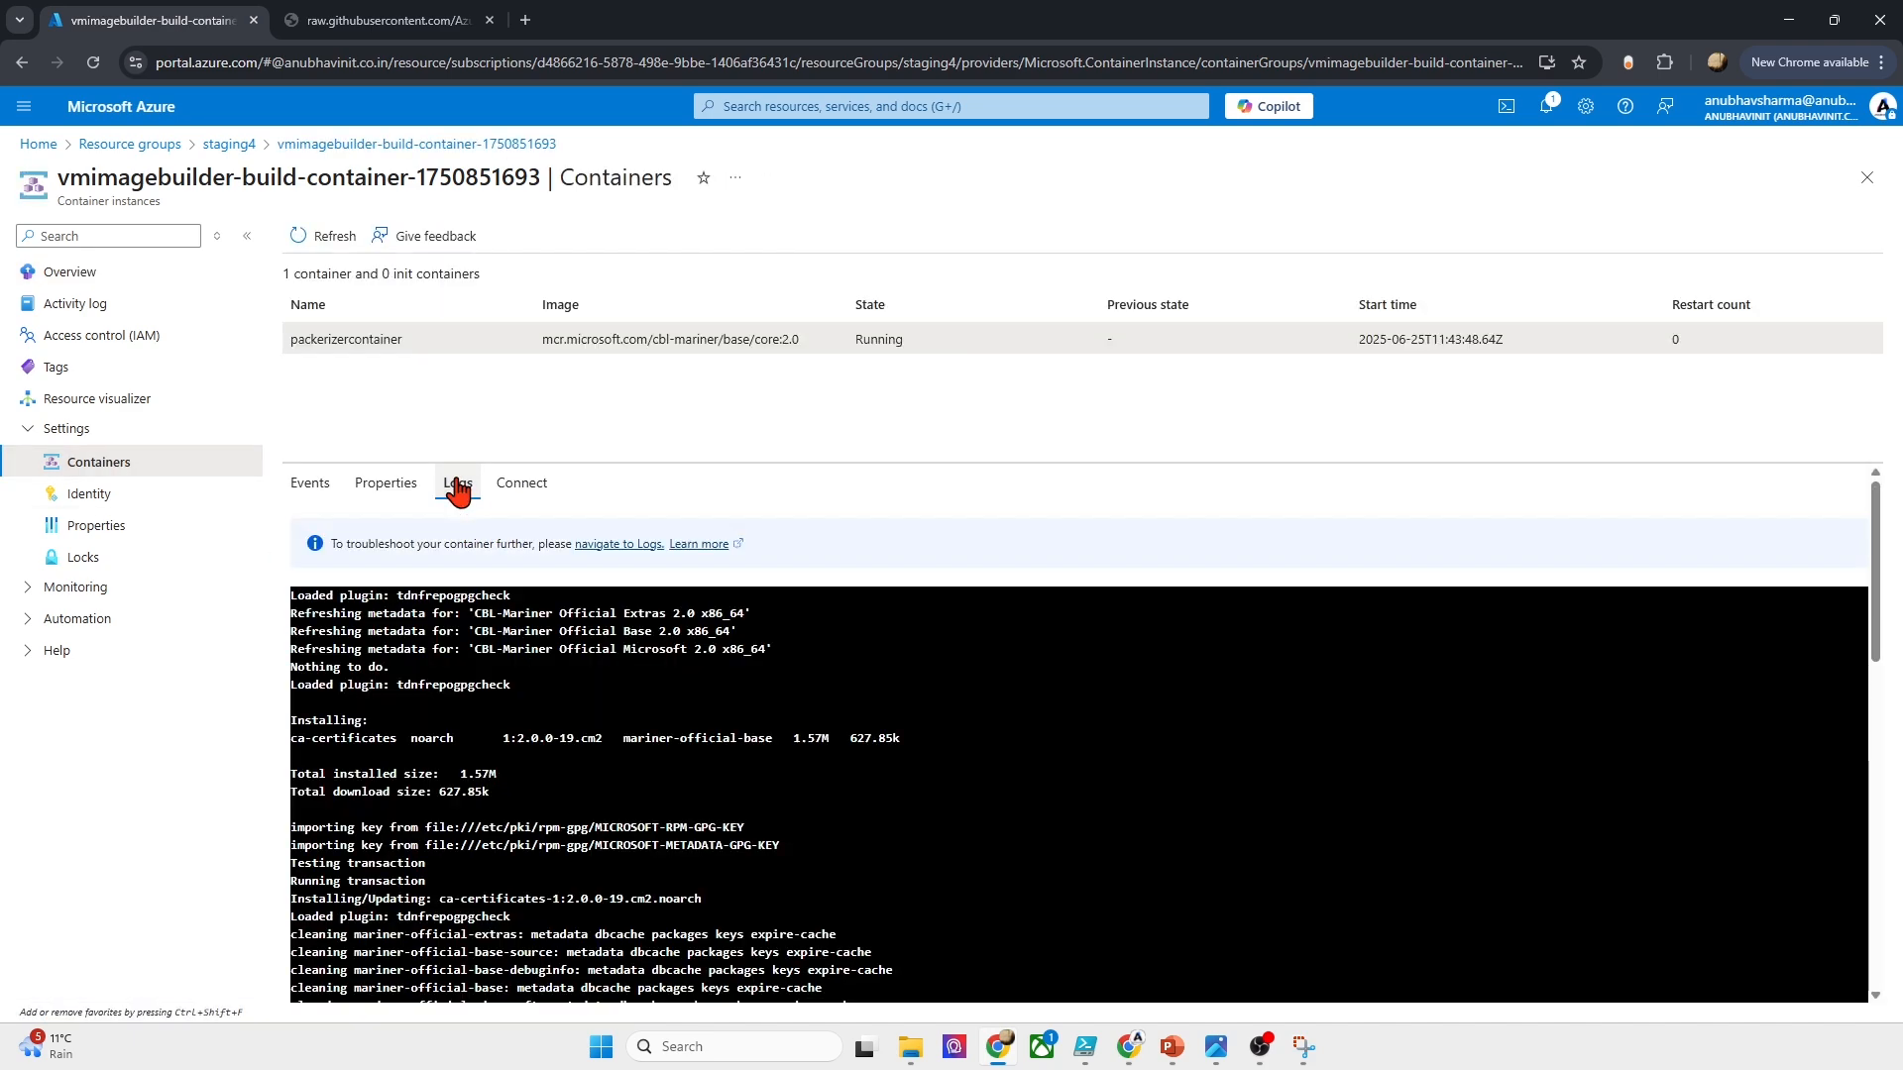
Step: Read the latest build log entries, including the network connection lines and the installLanguagePacks.ps1 script upload
{"action": "scroll", "coordinate": [750, 709], "scroll_direction": "down", "scroll_amount": 15}
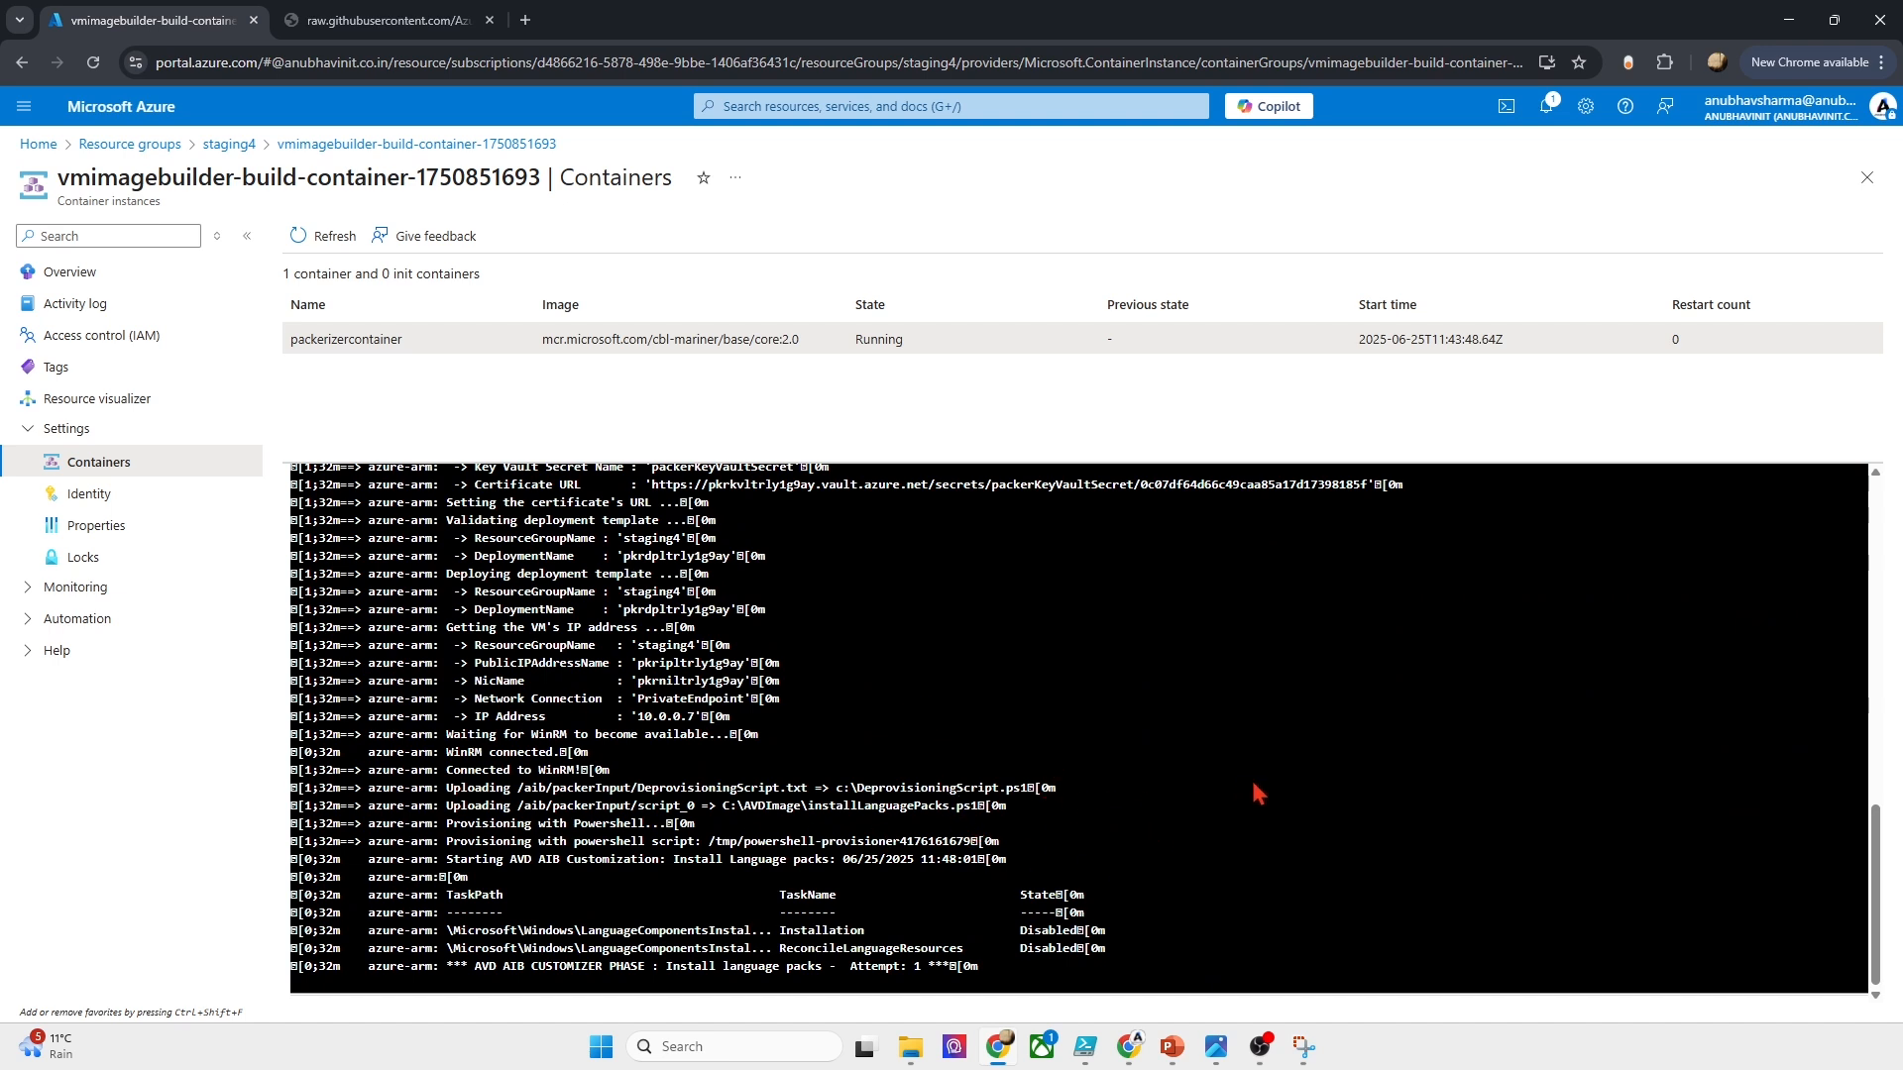
{"action": "left_click_drag", "start_coordinate": [530, 810], "coordinate": [992, 805]}
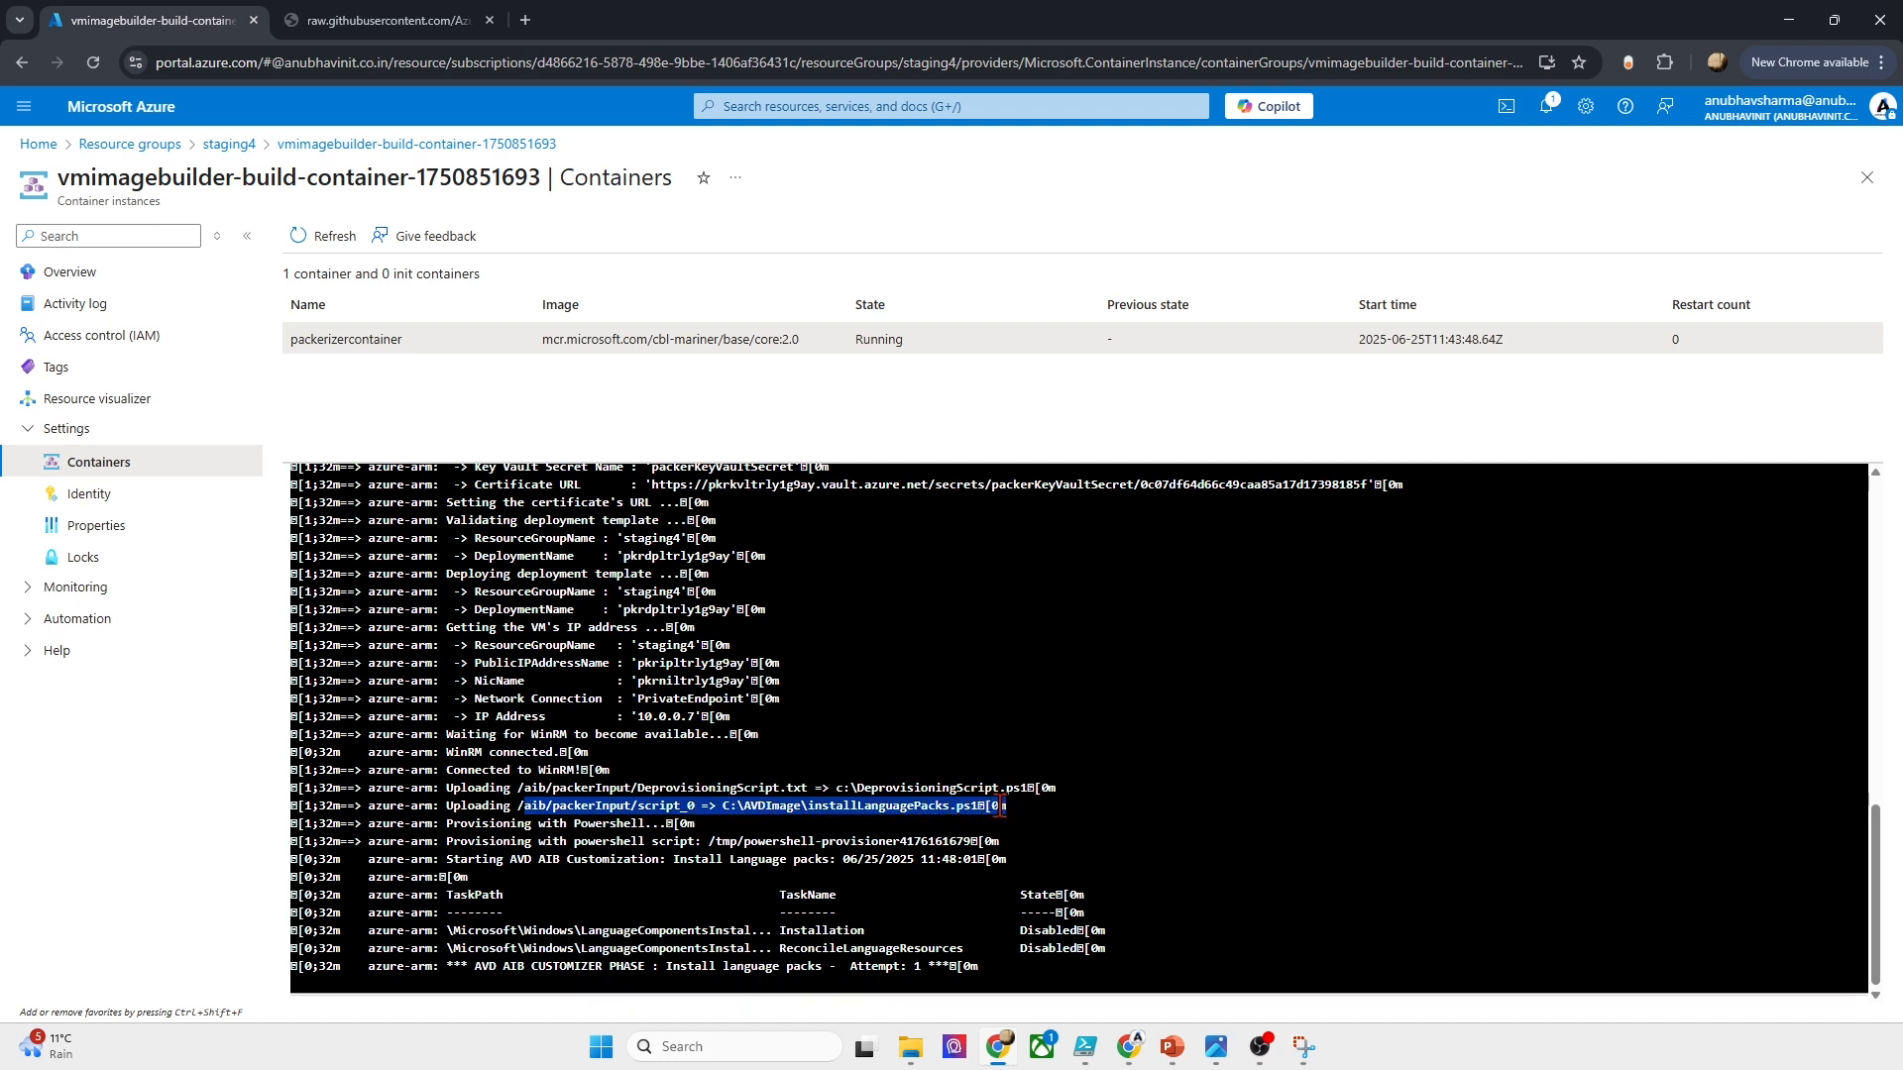
{"action": "left_click_drag", "start_coordinate": [659, 684], "coordinate": [783, 703]}
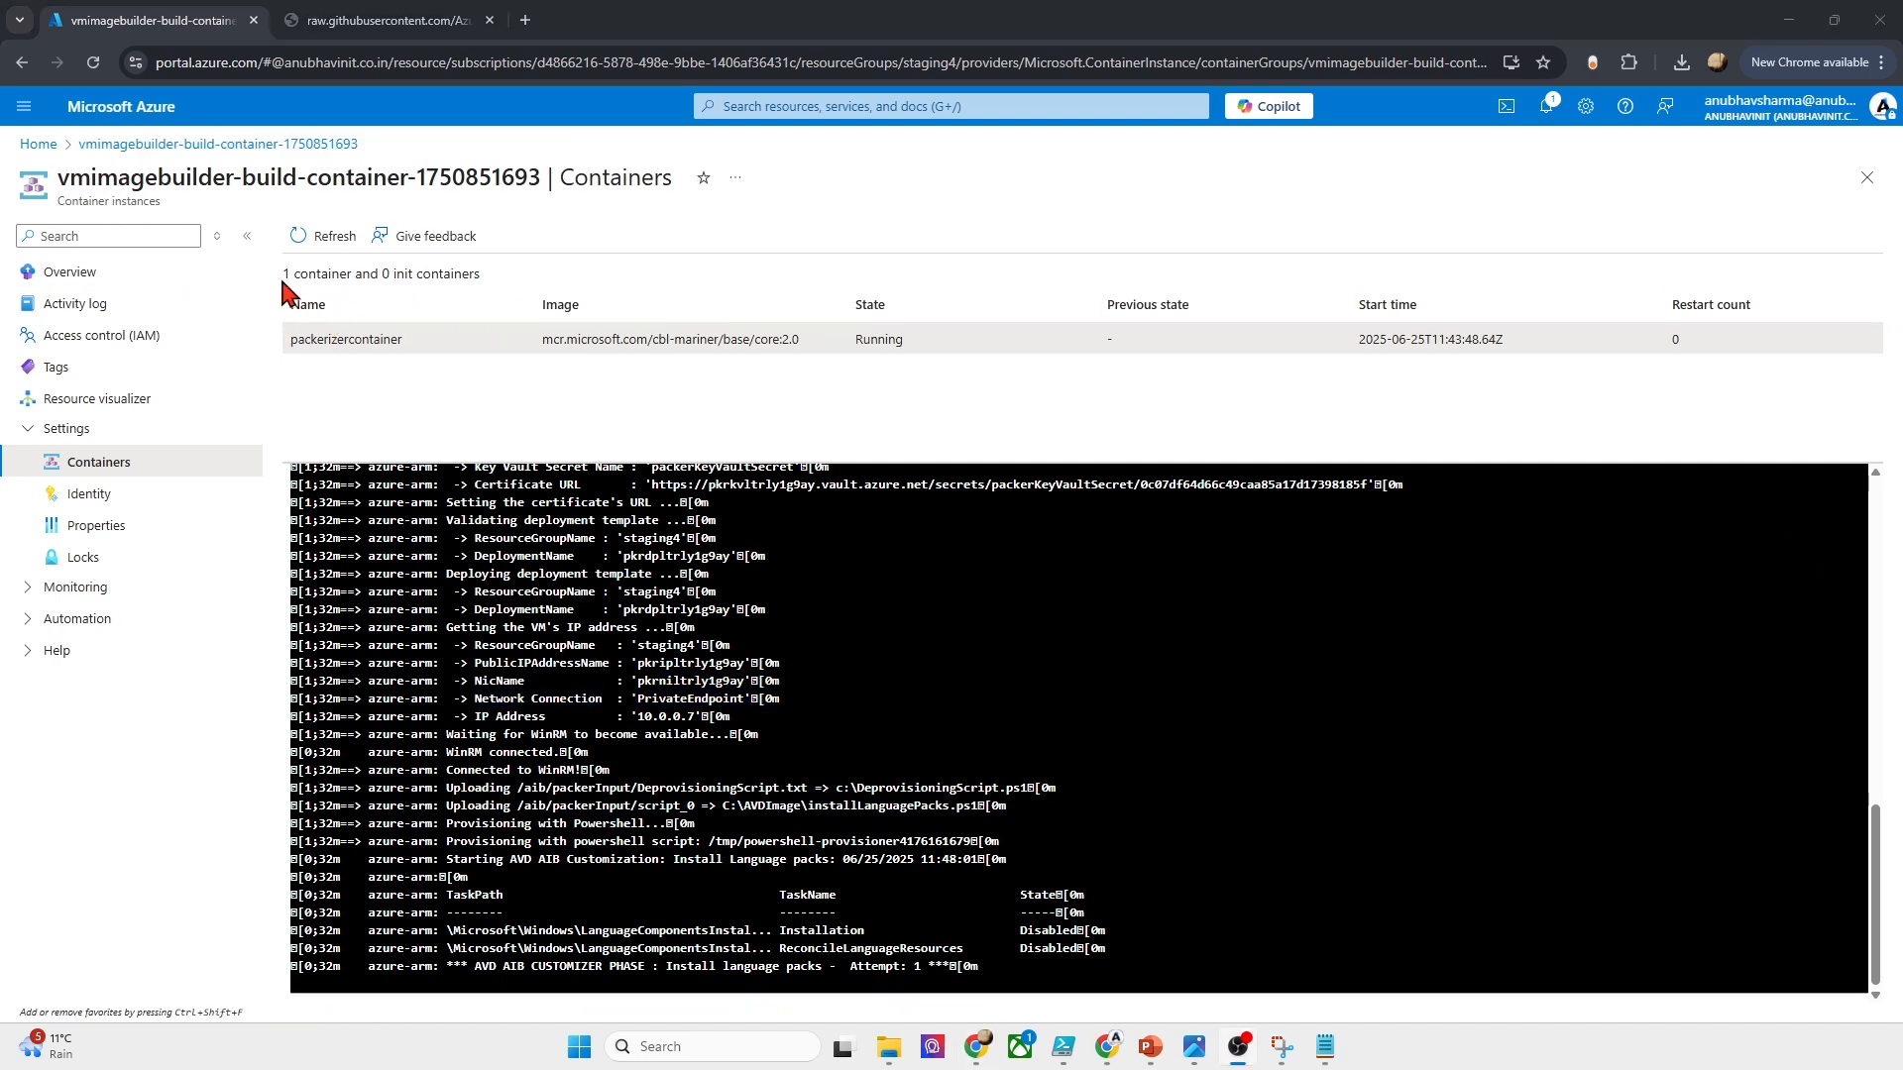
Step: Sort the staging4 resource group's resources by type and open the overview of the build virtual machine pkrvmltrly1g9ay
{"action": "left_click", "coordinate": [38, 145]}
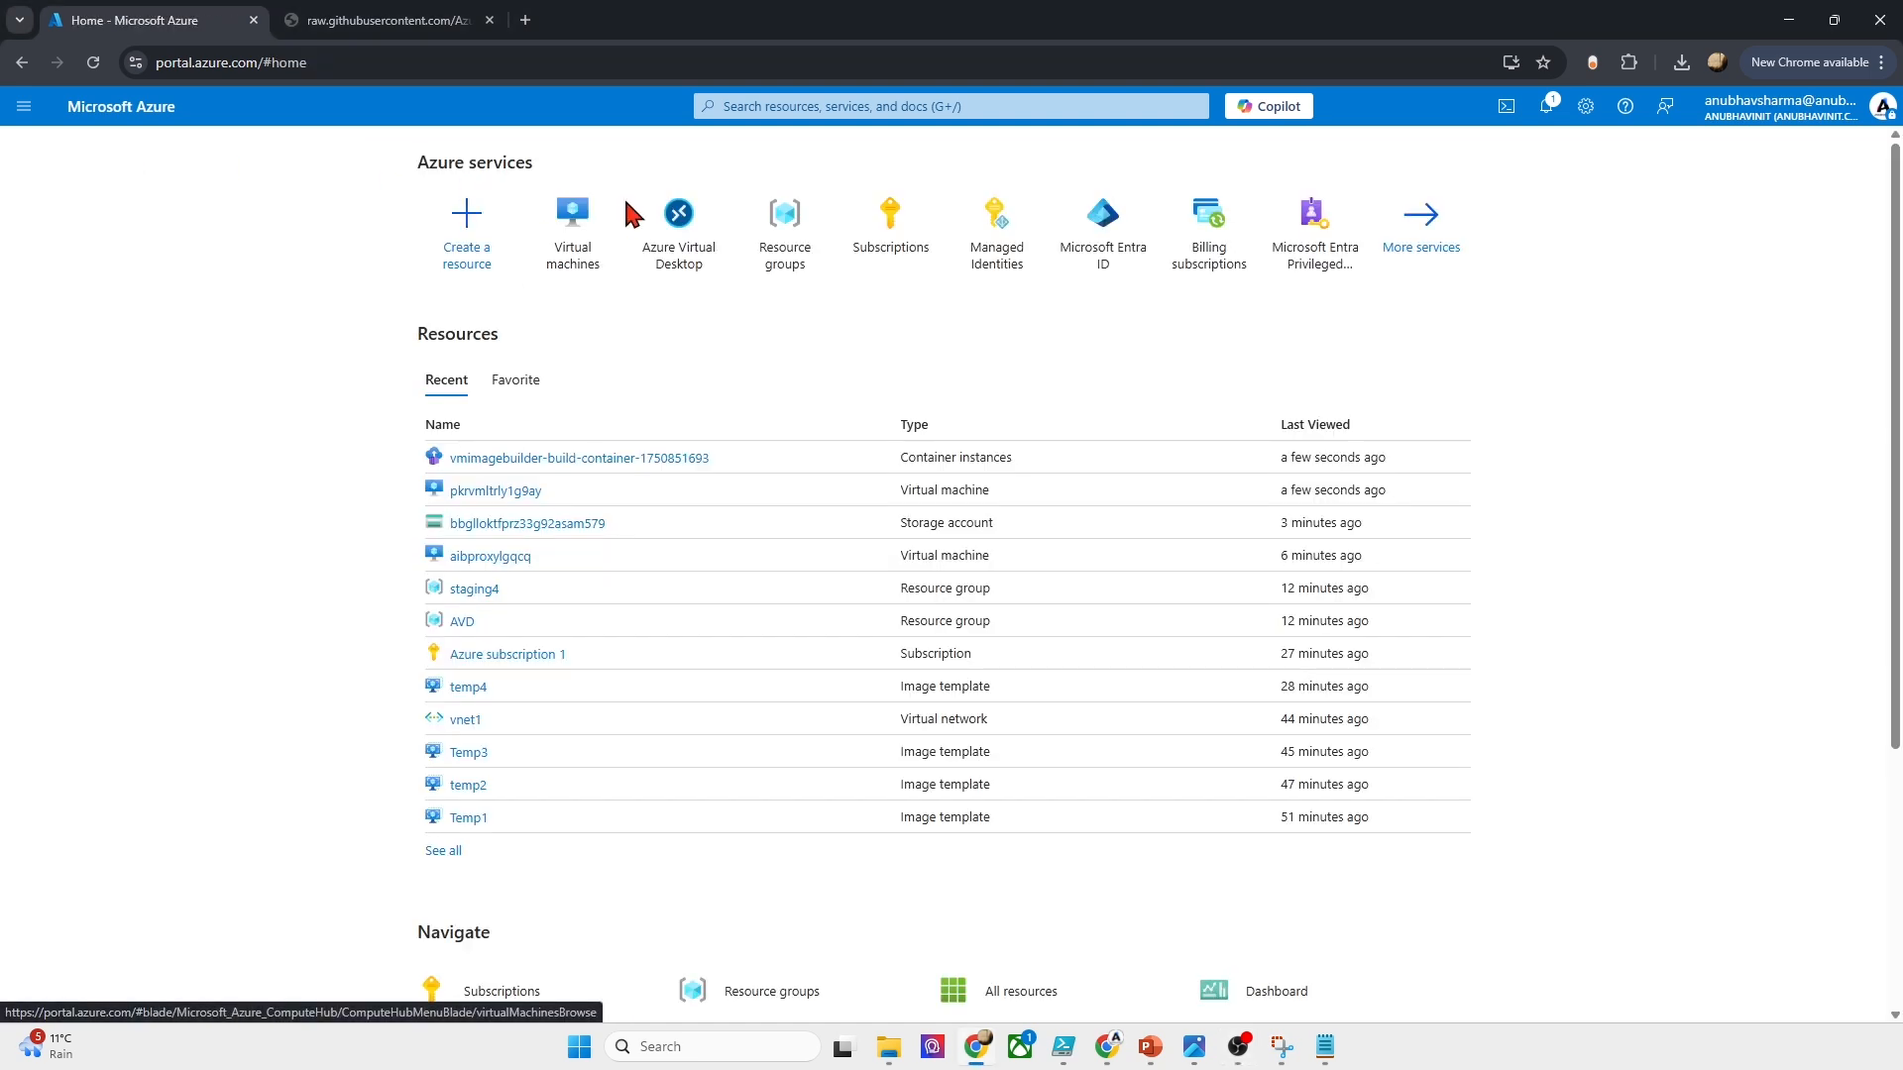
{"action": "left_click", "coordinate": [770, 260]}
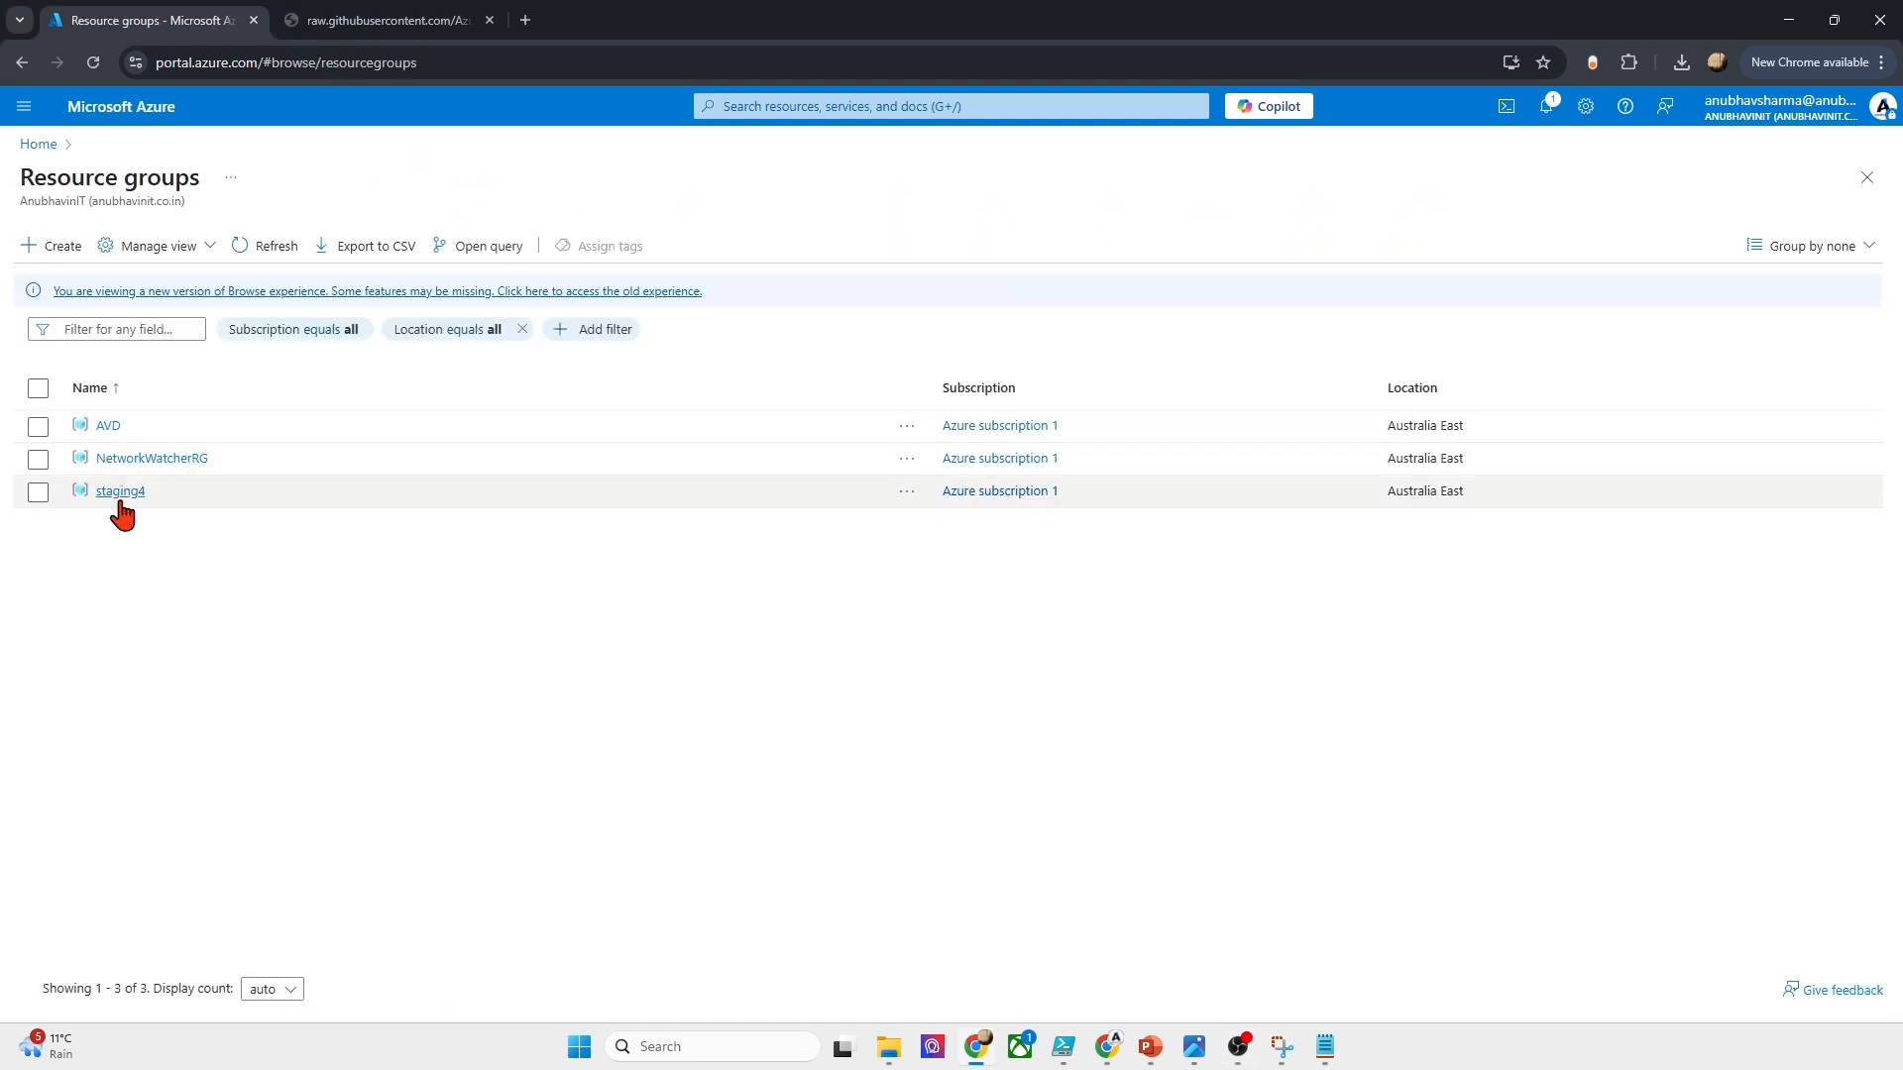
{"action": "left_click", "coordinate": [120, 492]}
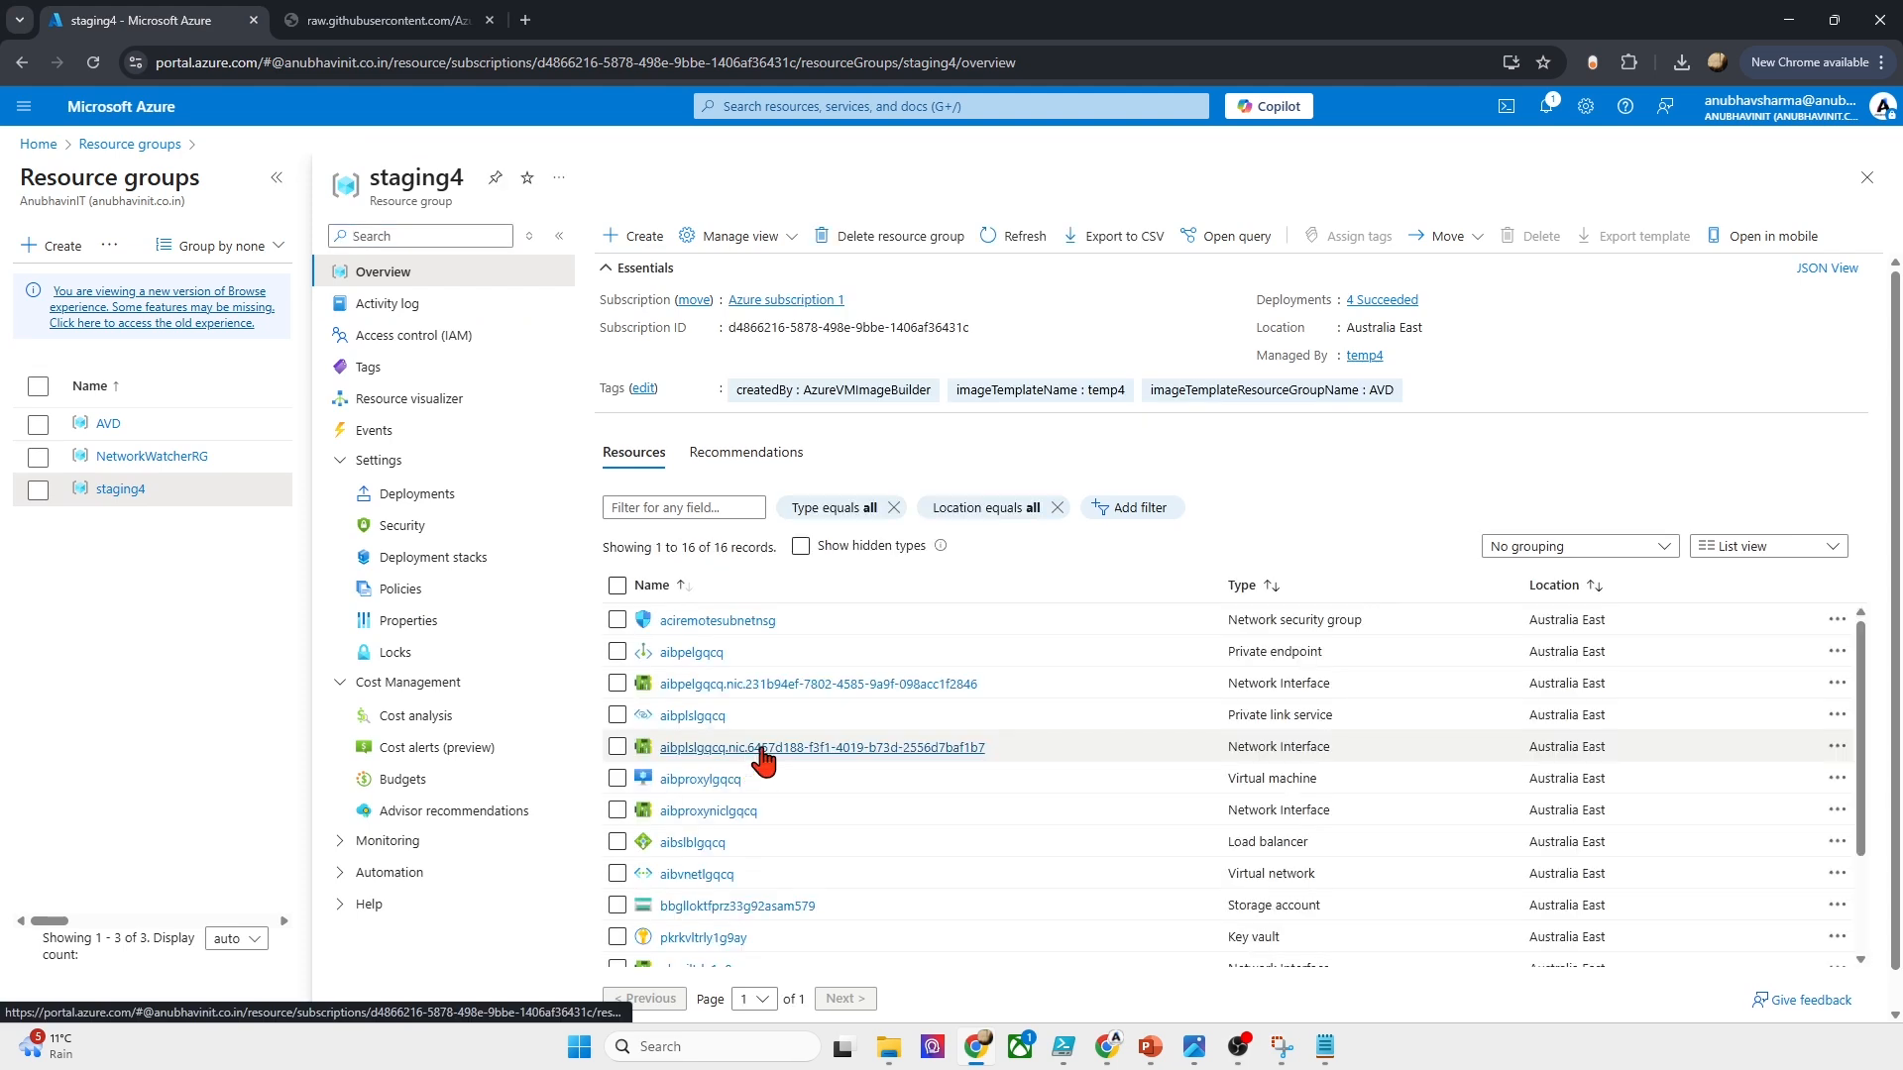
{"action": "left_click", "coordinate": [1257, 589]}
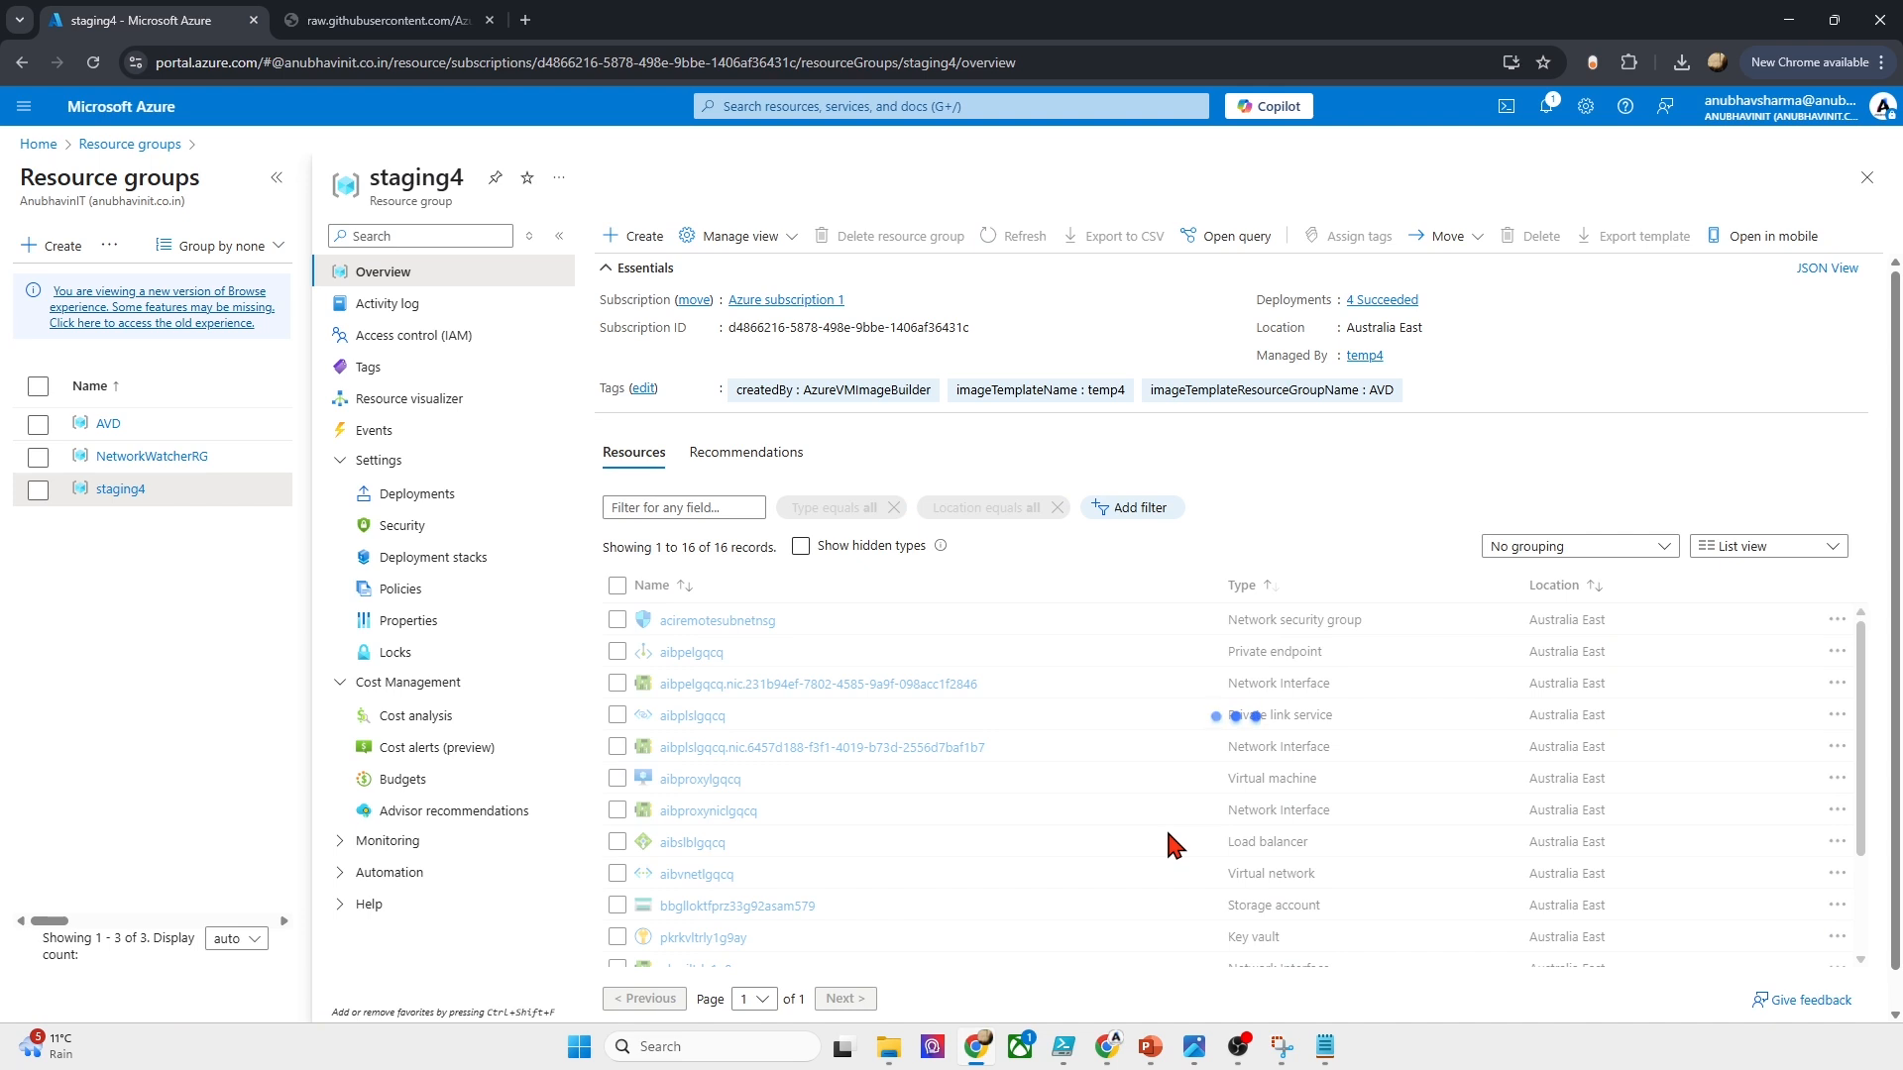
{"action": "scroll", "coordinate": [1067, 786], "scroll_direction": "down", "scroll_amount": 2}
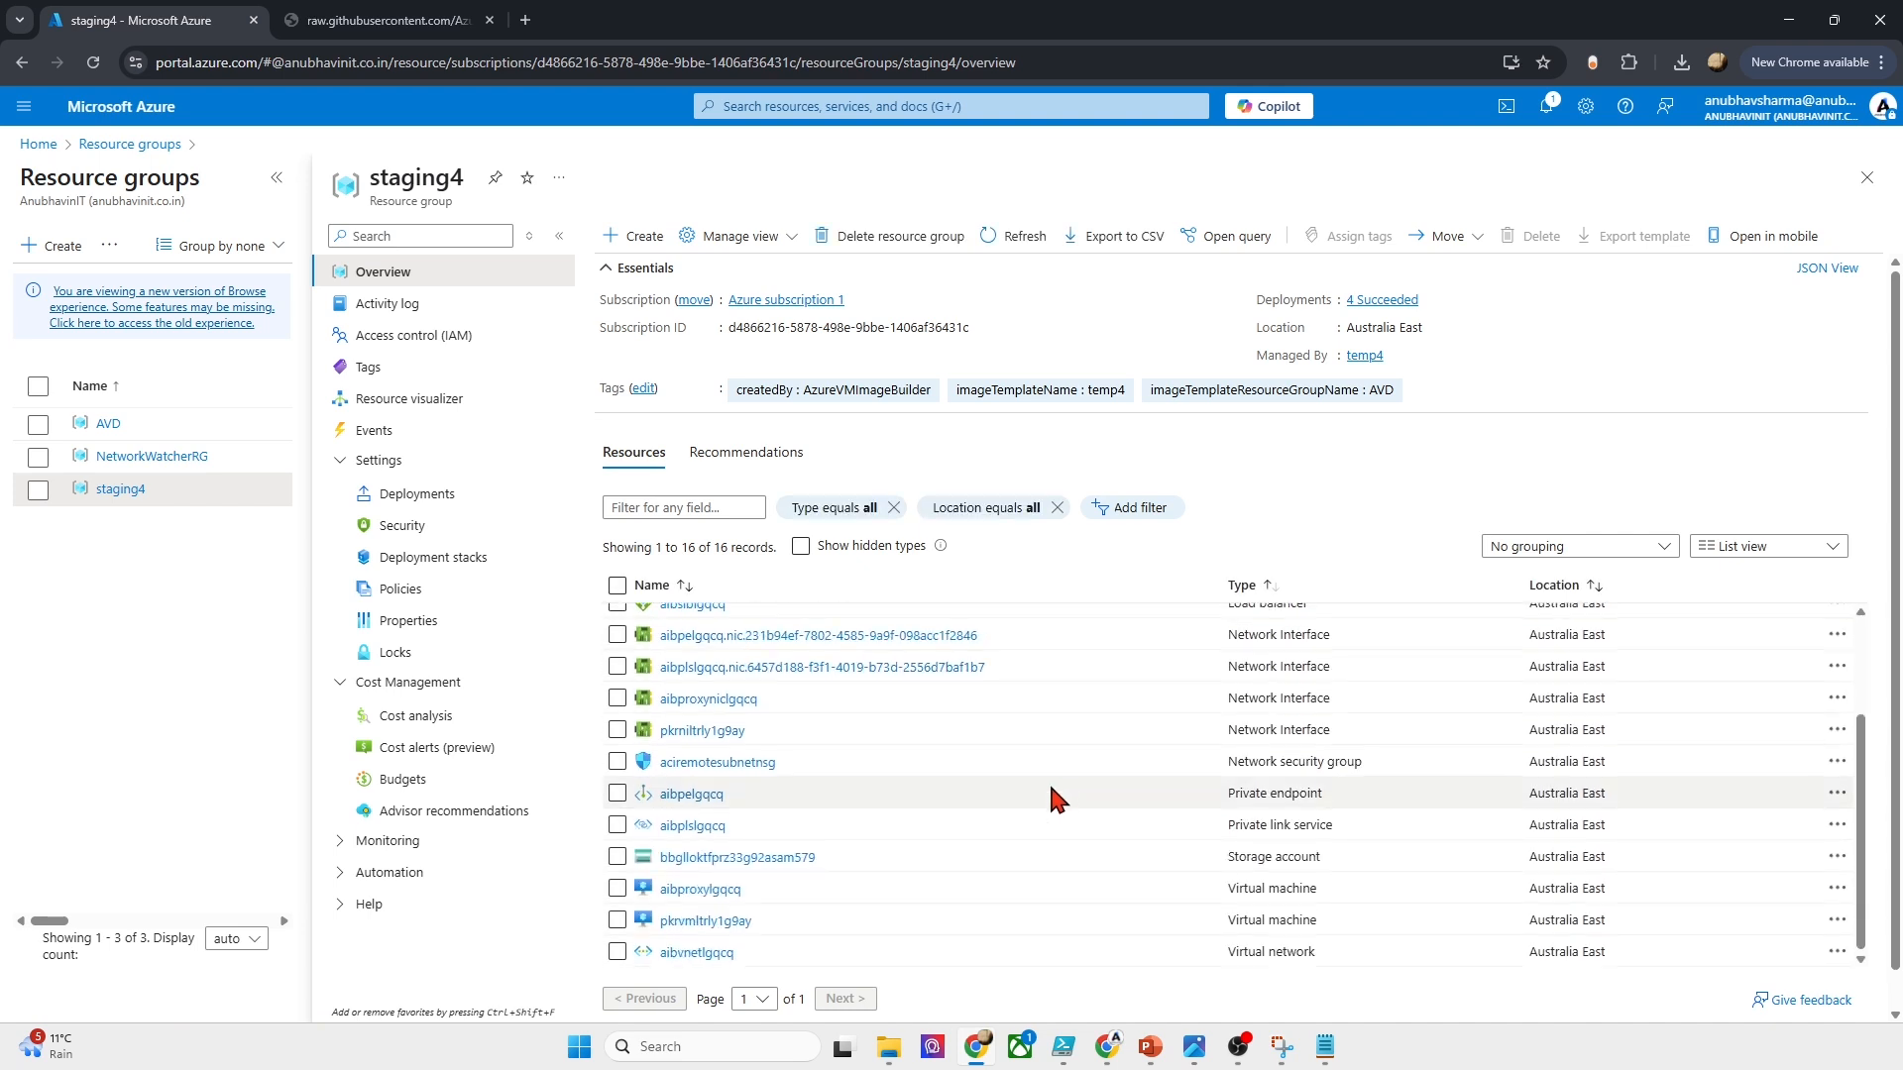
{"action": "left_click", "coordinate": [733, 923]}
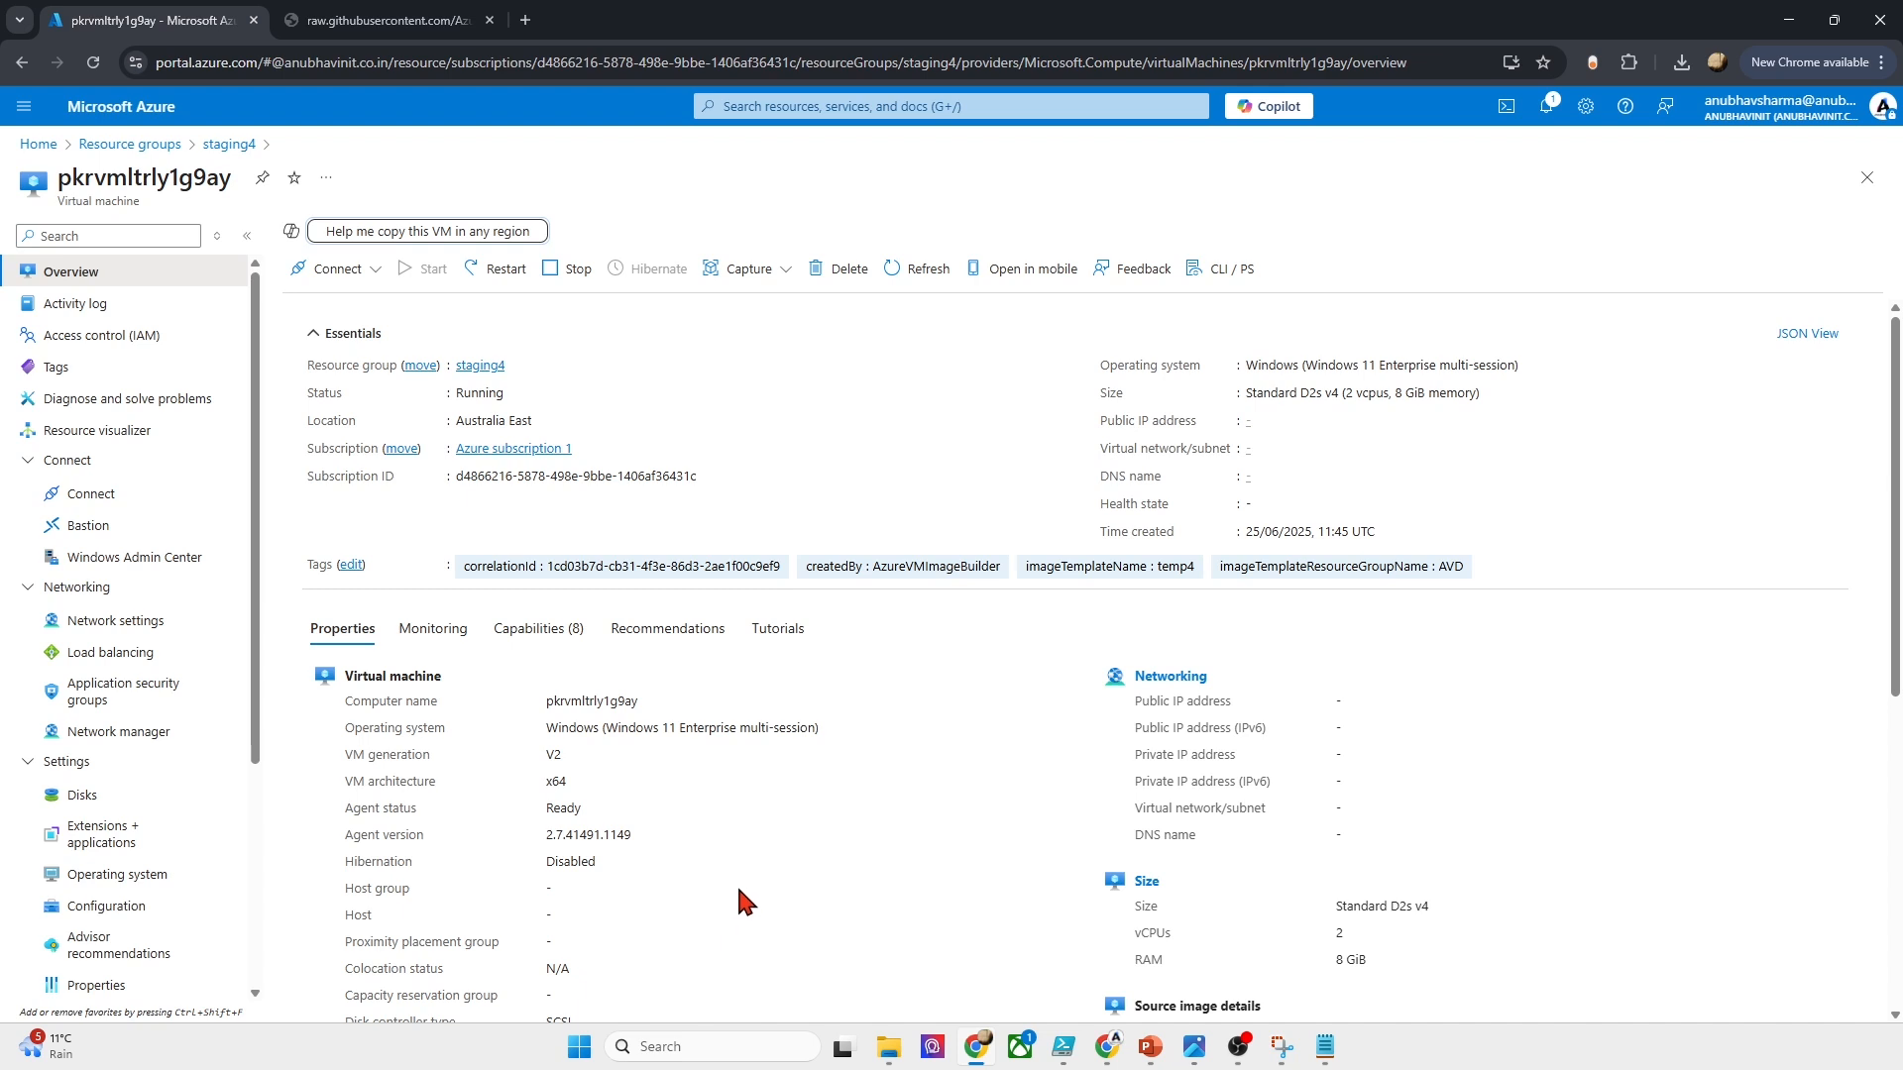
{"action": "left_click_drag", "start_coordinate": [636, 728], "coordinate": [798, 723]}
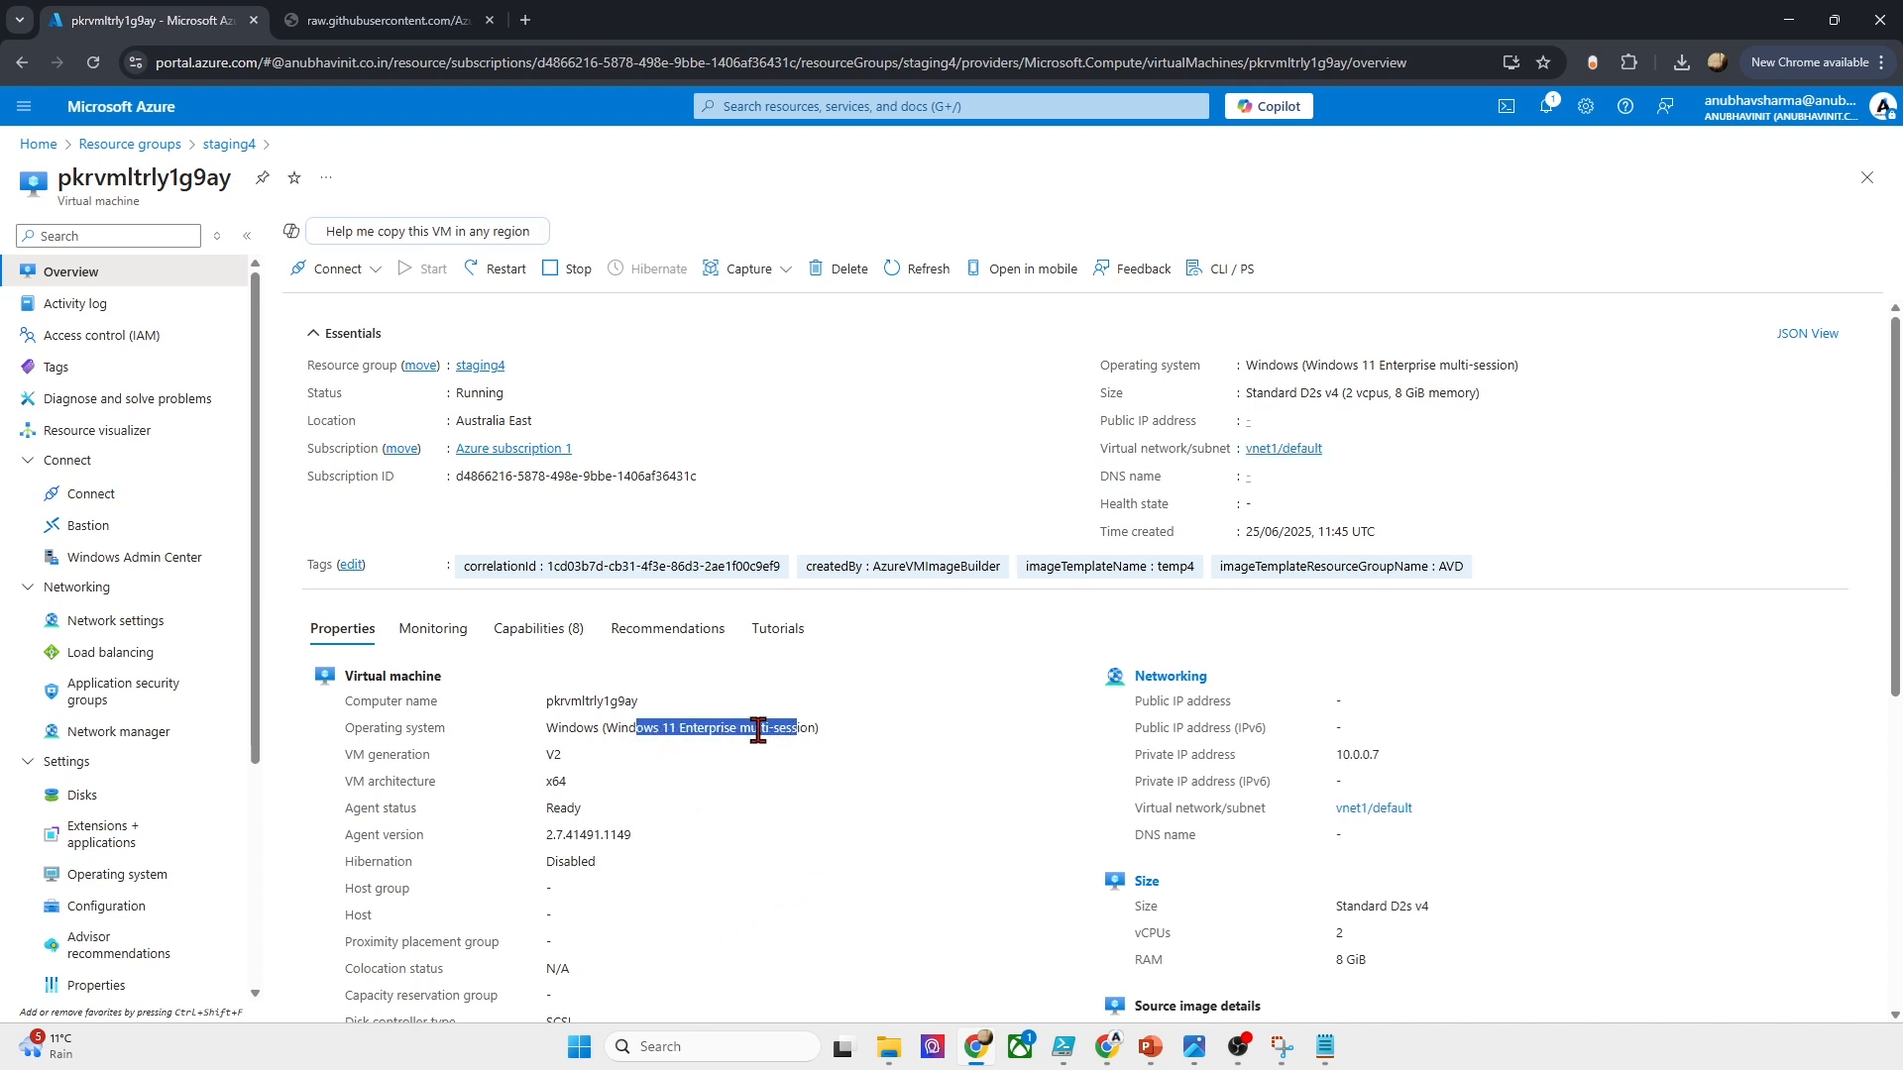
{"action": "left_click", "coordinate": [238, 146]}
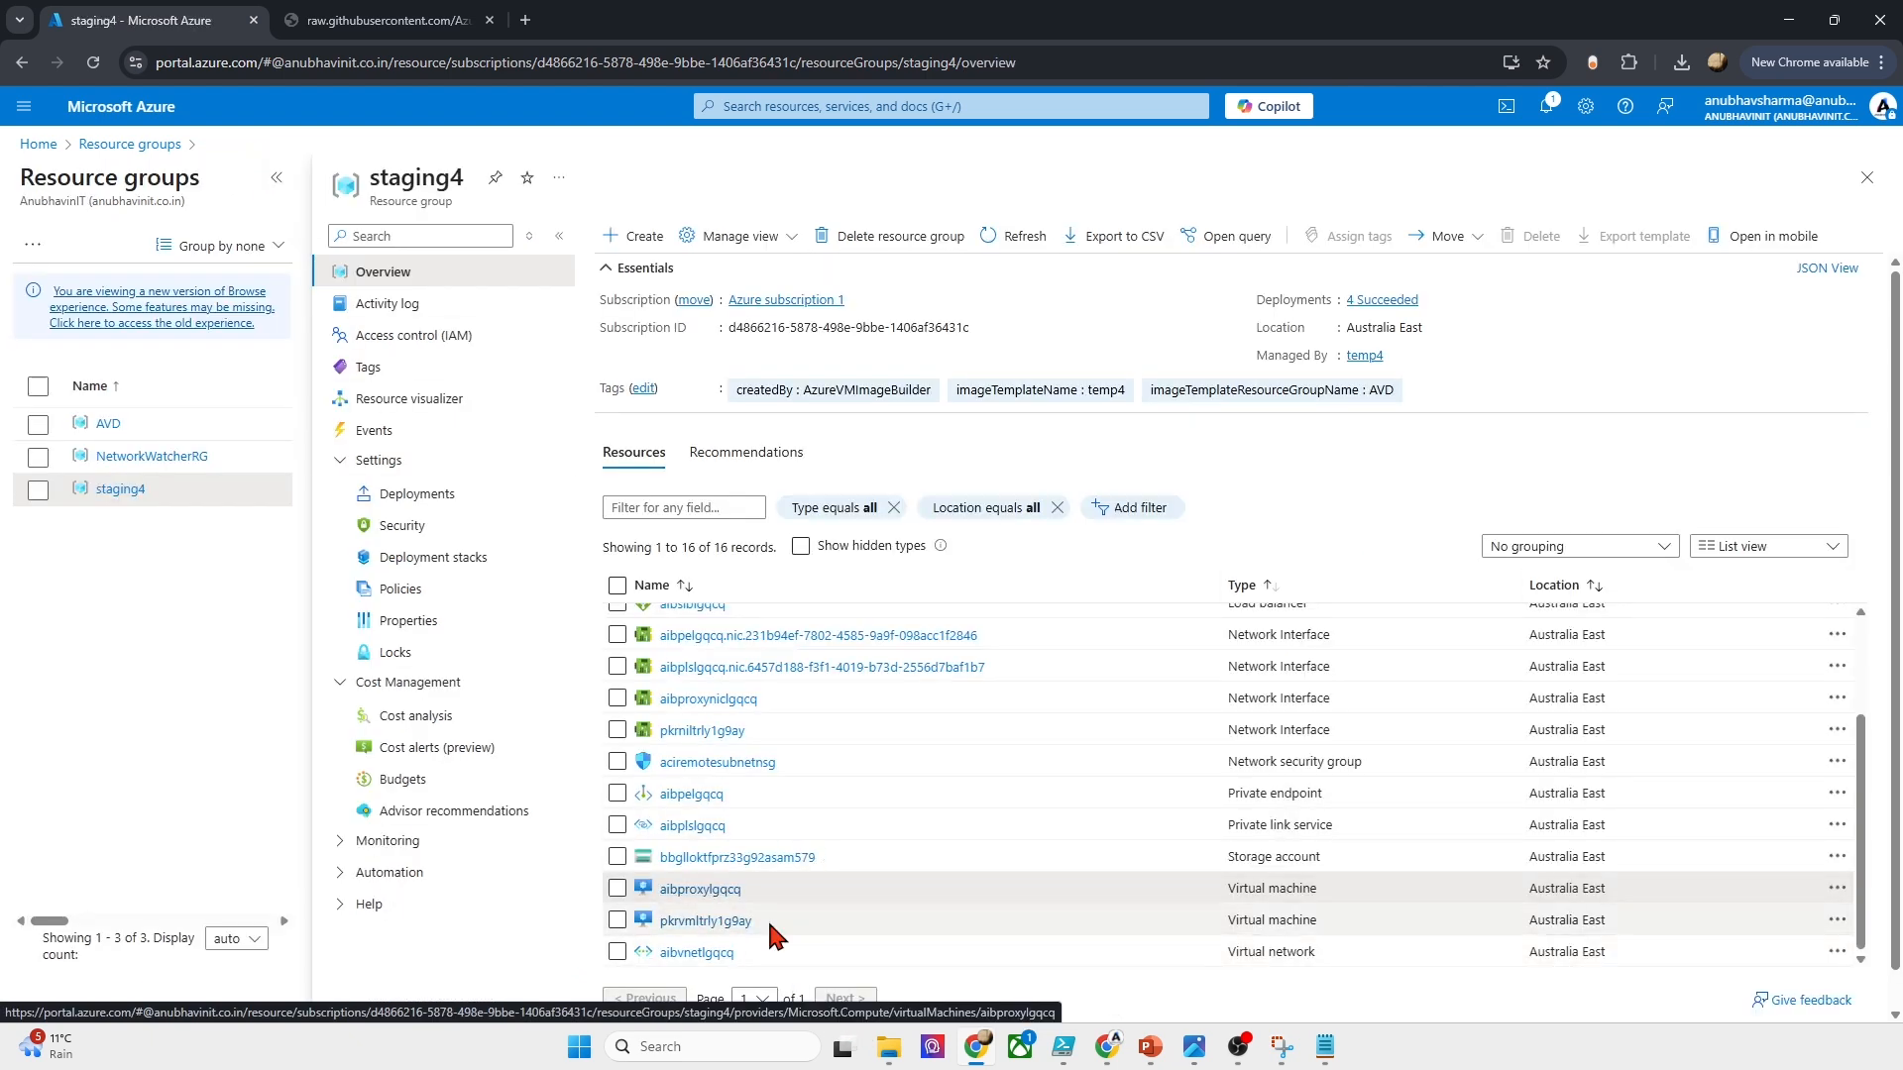
{"action": "left_click", "coordinate": [771, 859]}
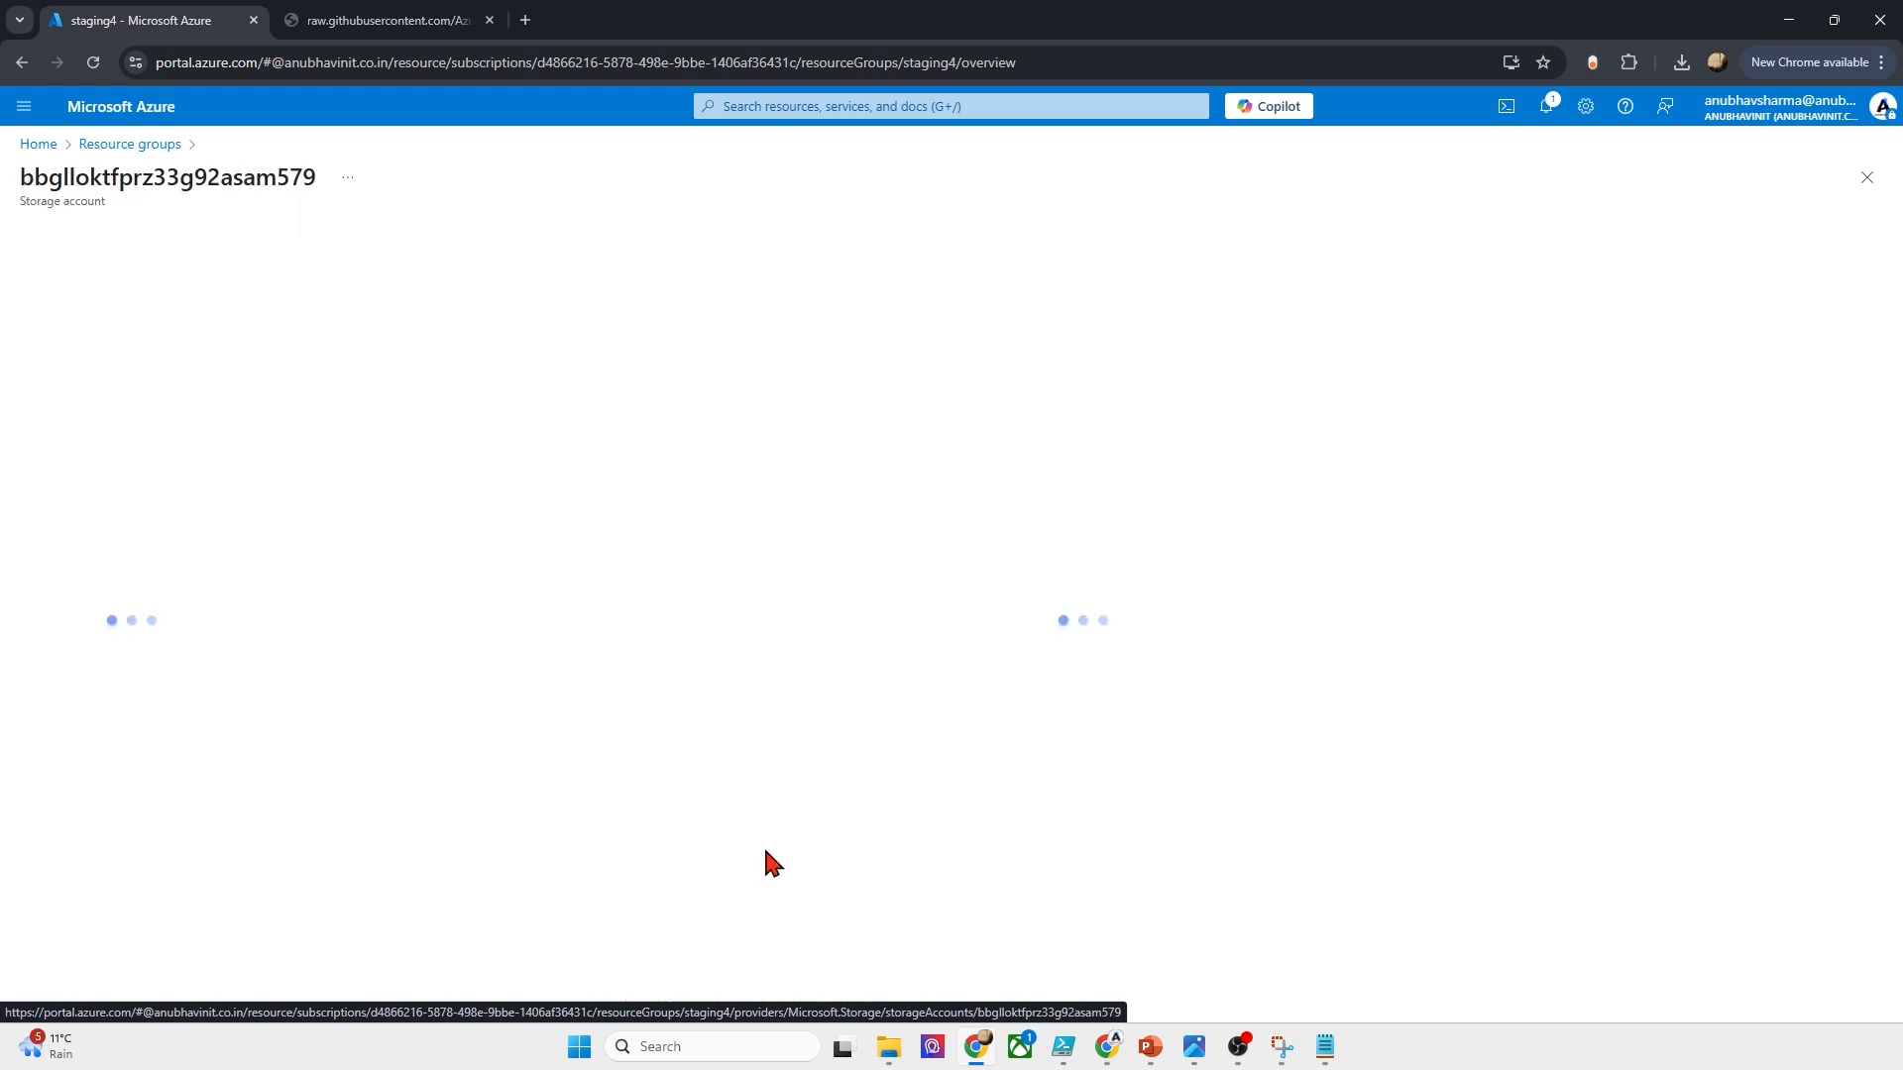
{"action": "left_click", "coordinate": [99, 684]}
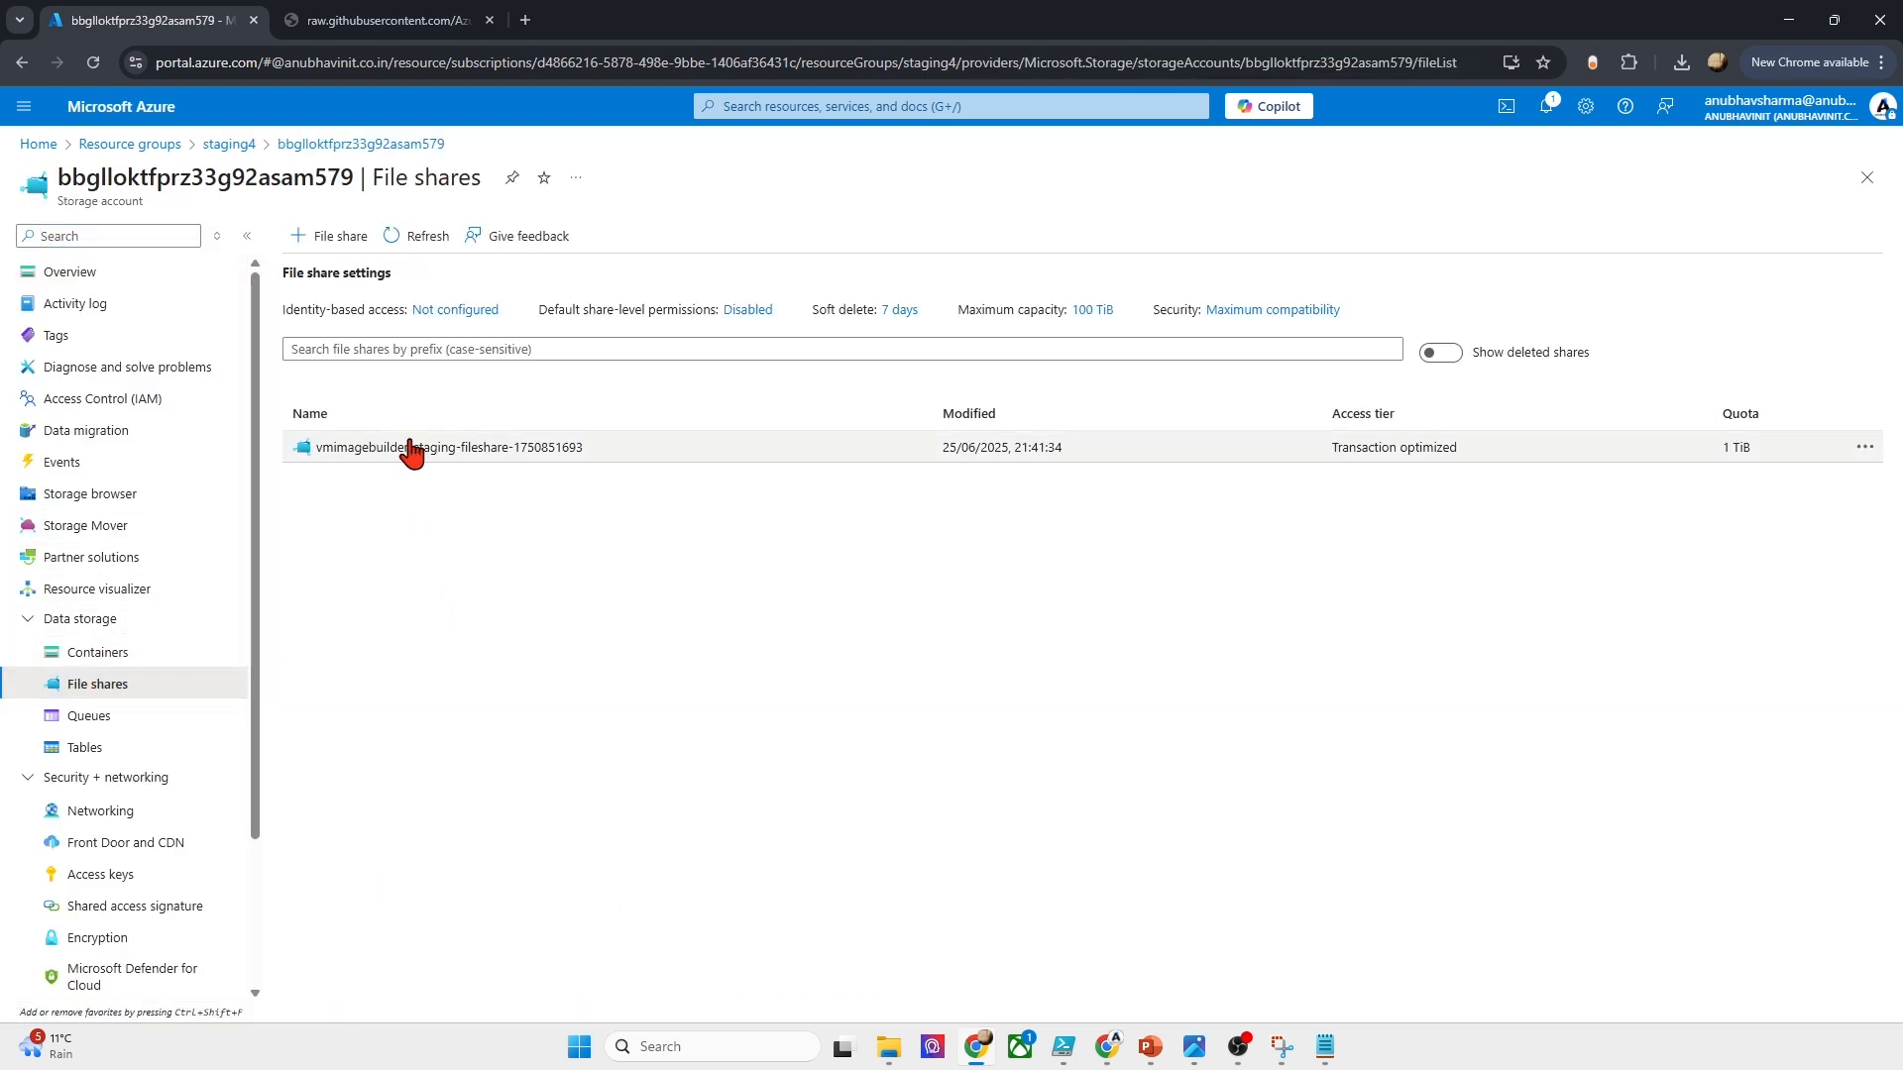
{"action": "left_click", "coordinate": [409, 444]}
{"action": "left_click", "coordinate": [111, 371]}
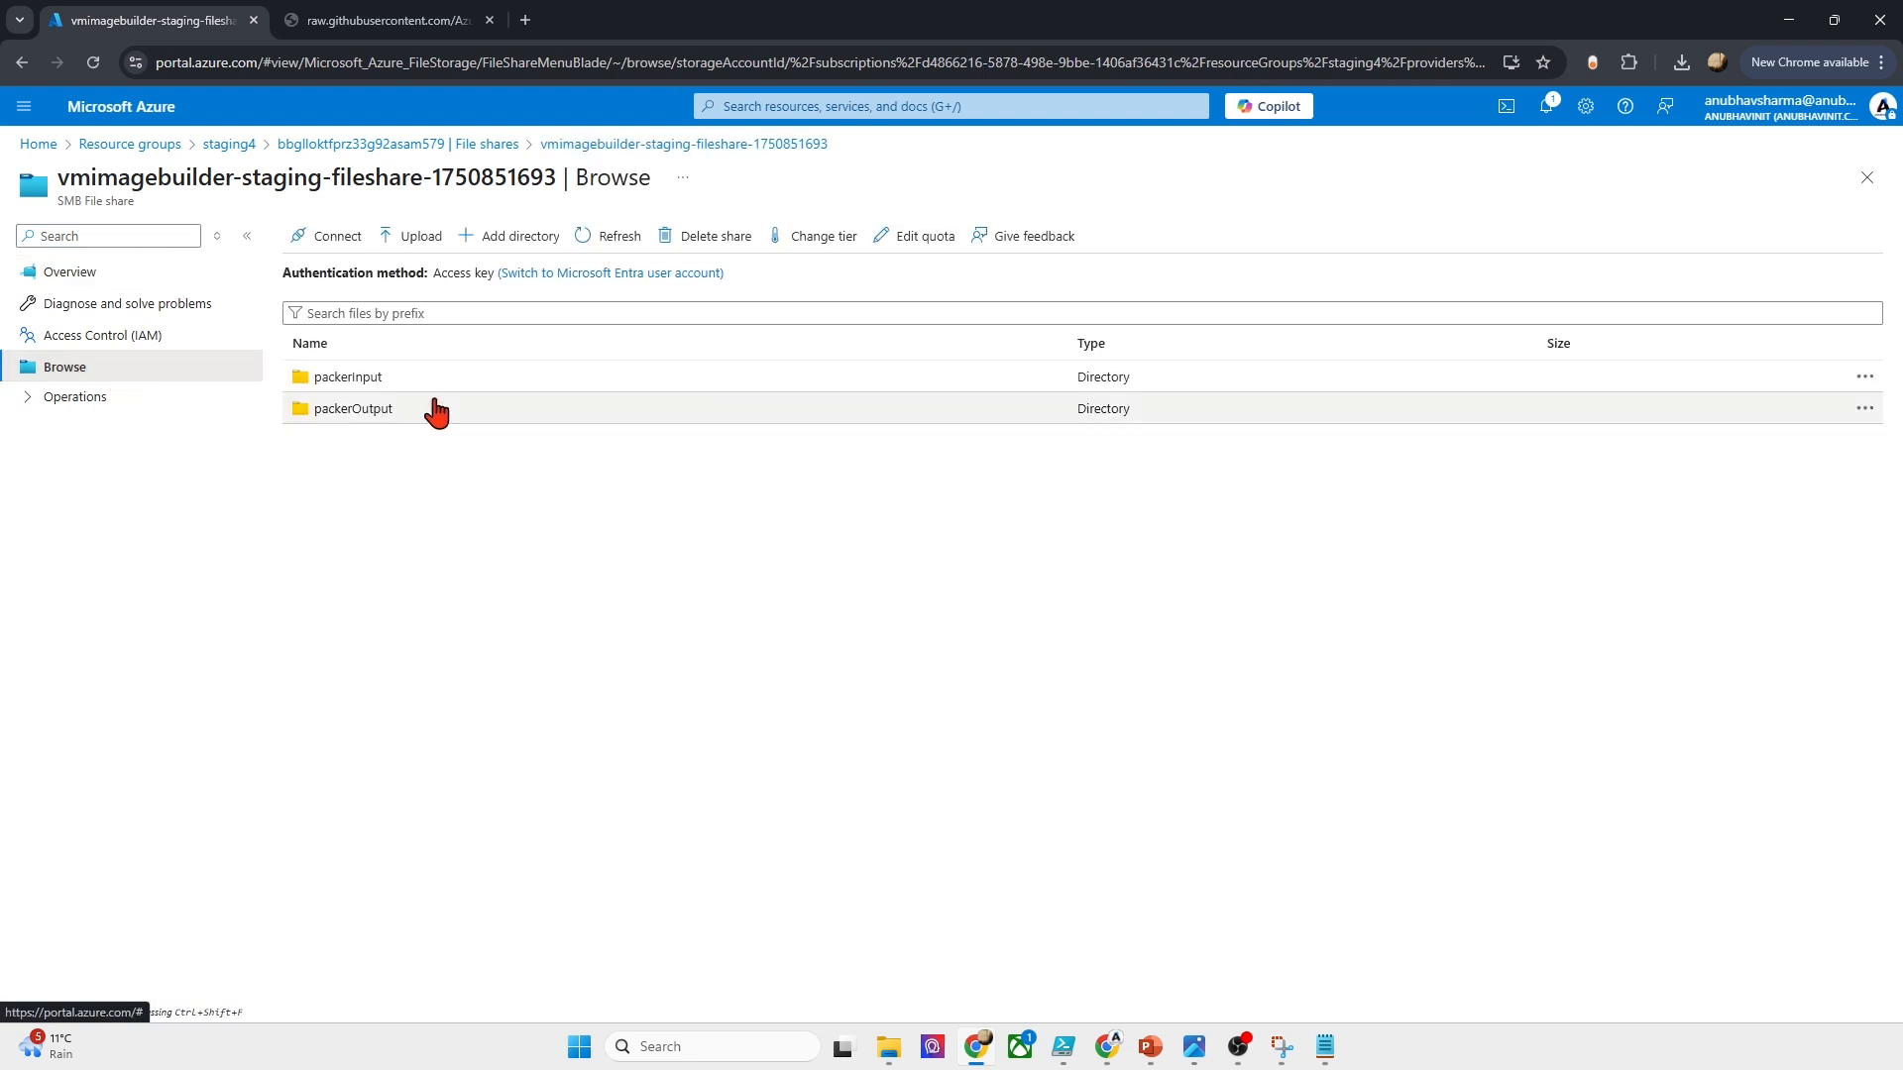
{"action": "left_click", "coordinate": [375, 383]}
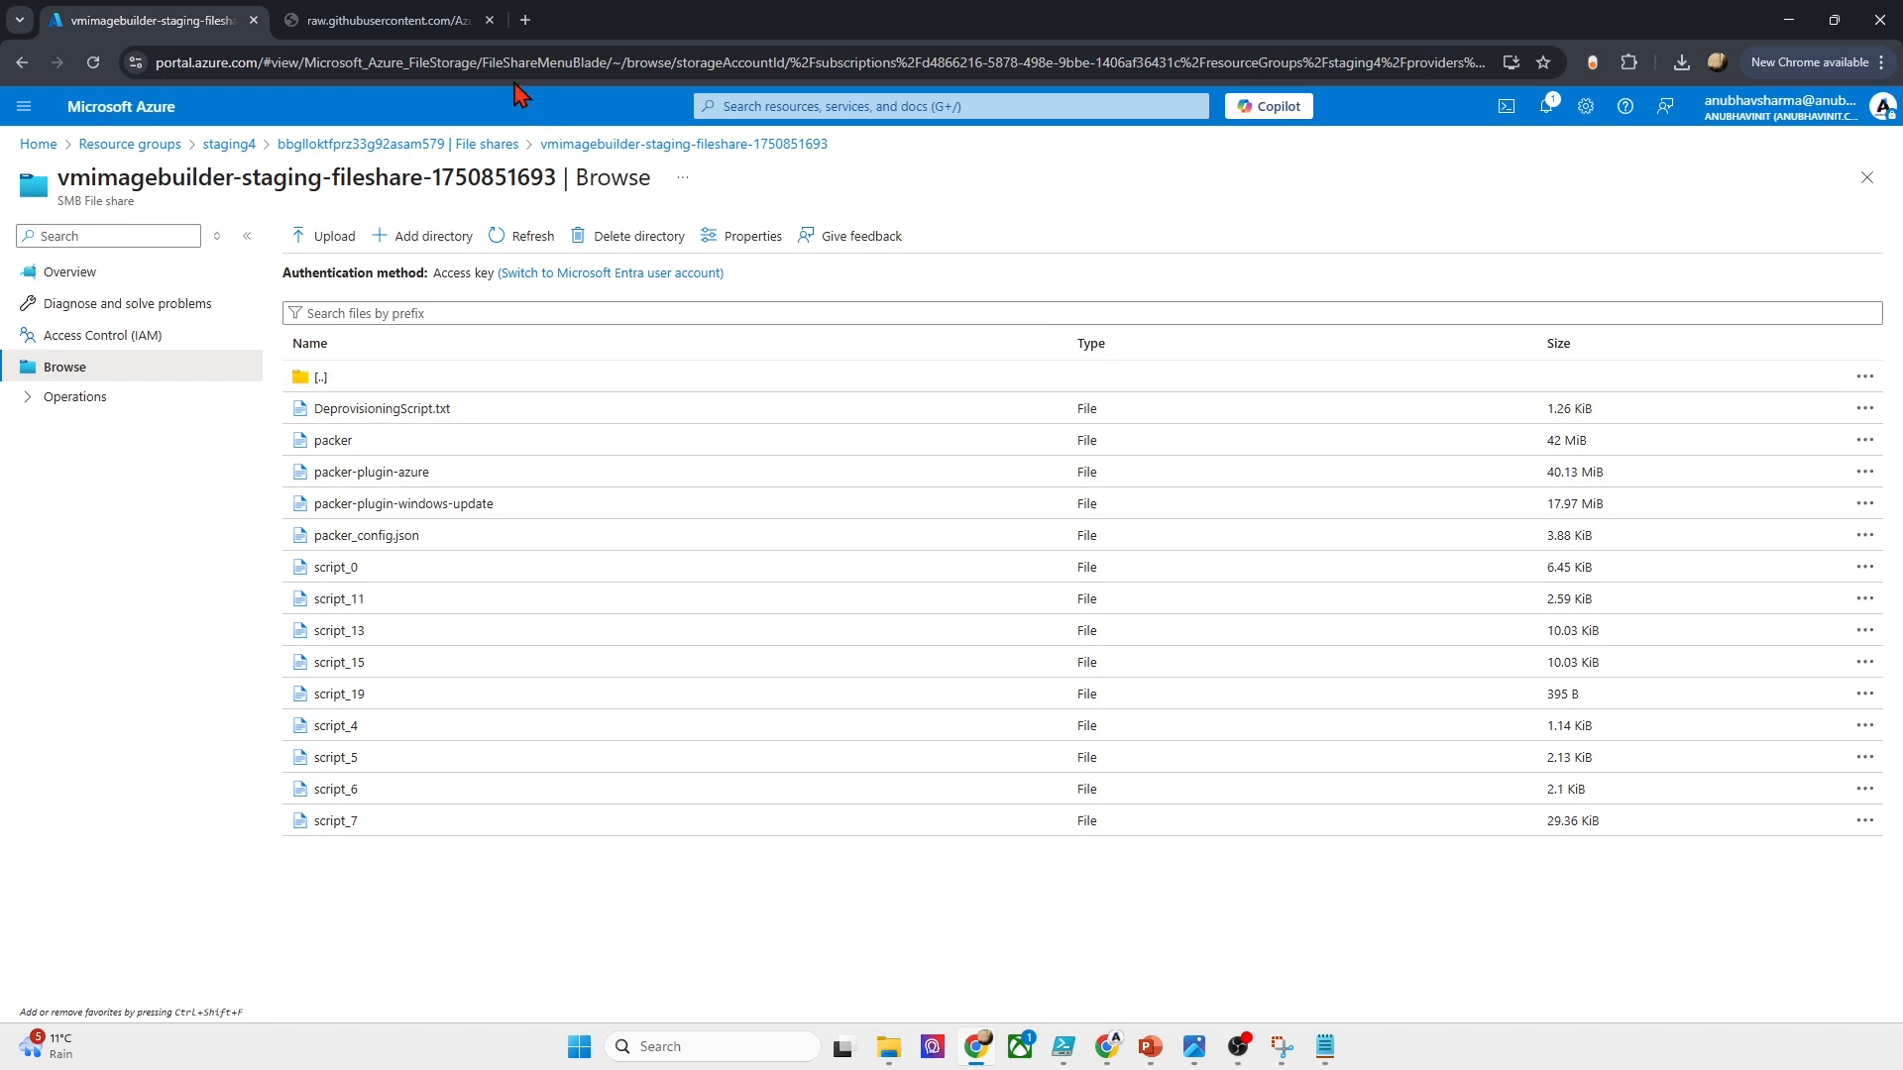
Step: Leave the file share, check the storage account's packerlogs container for blobs, and return to the staging4 resource group
{"action": "left_click", "coordinate": [480, 146]}
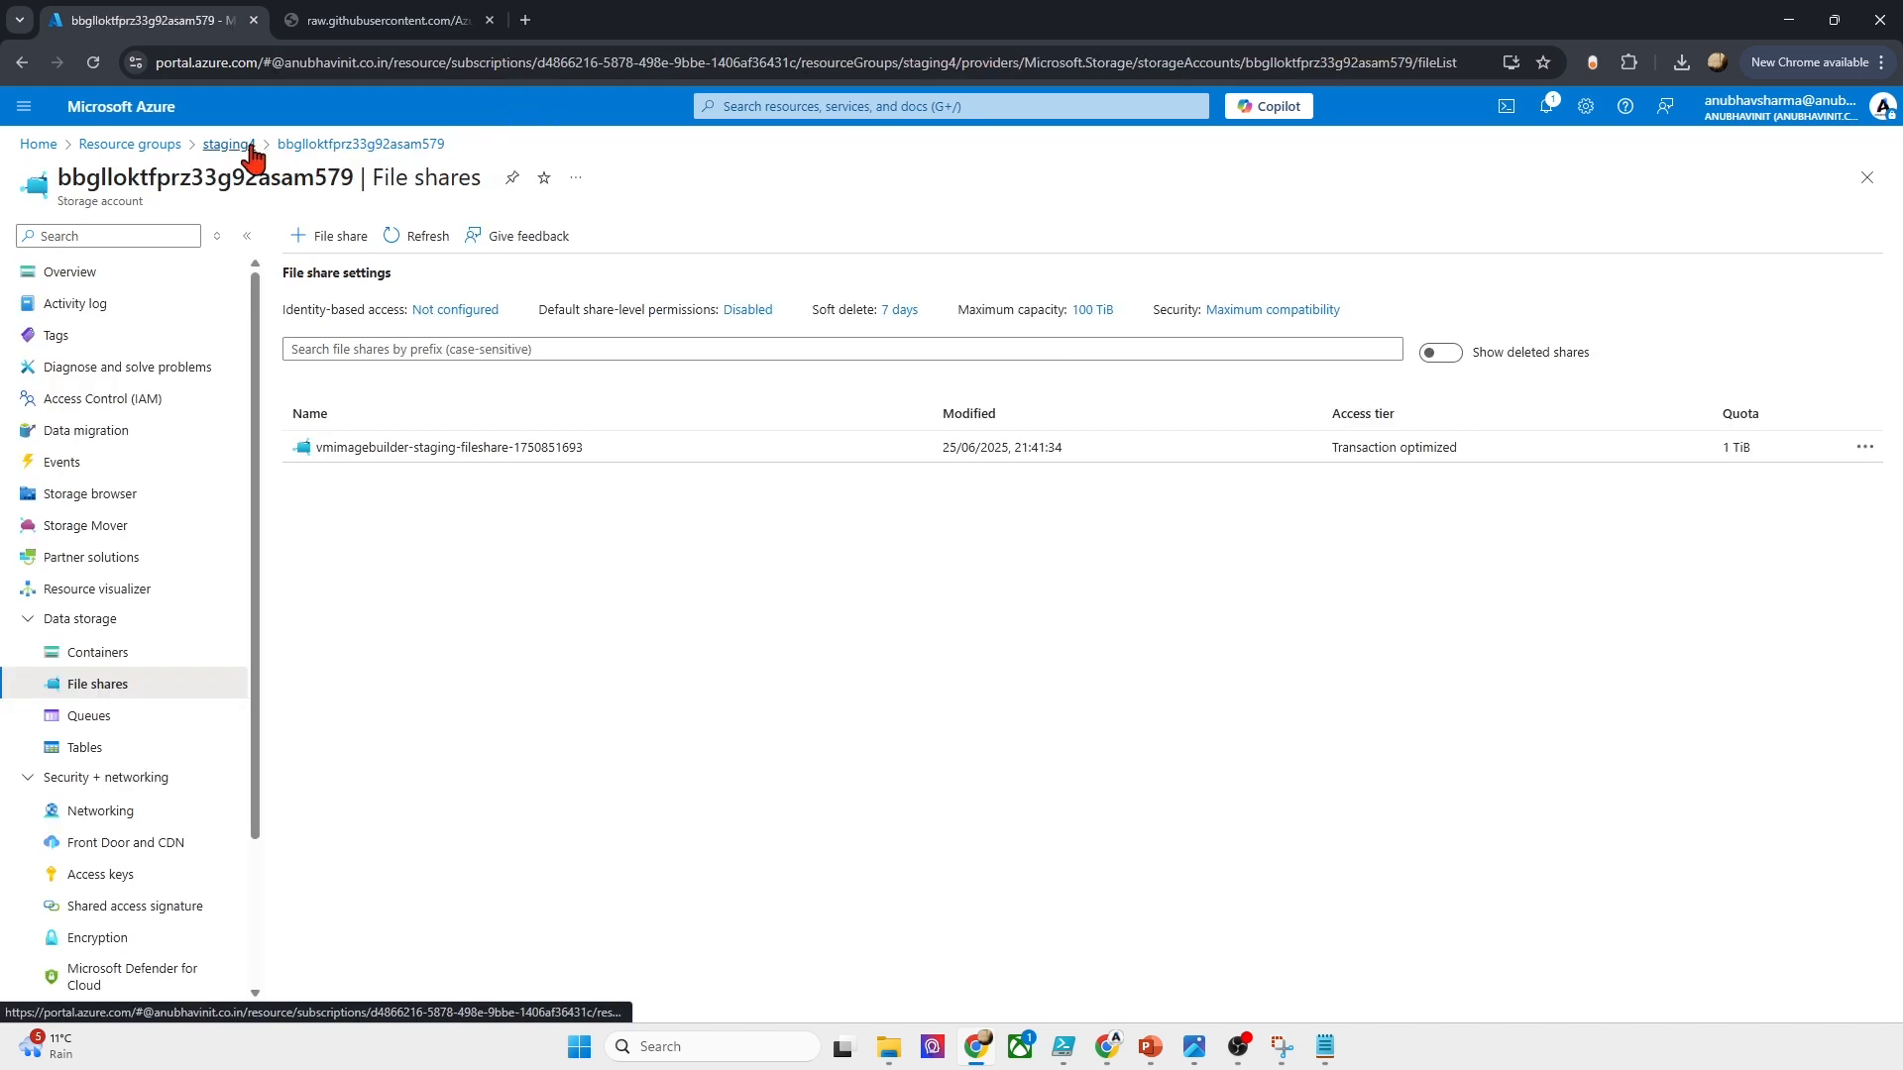
{"action": "left_click", "coordinate": [98, 656]}
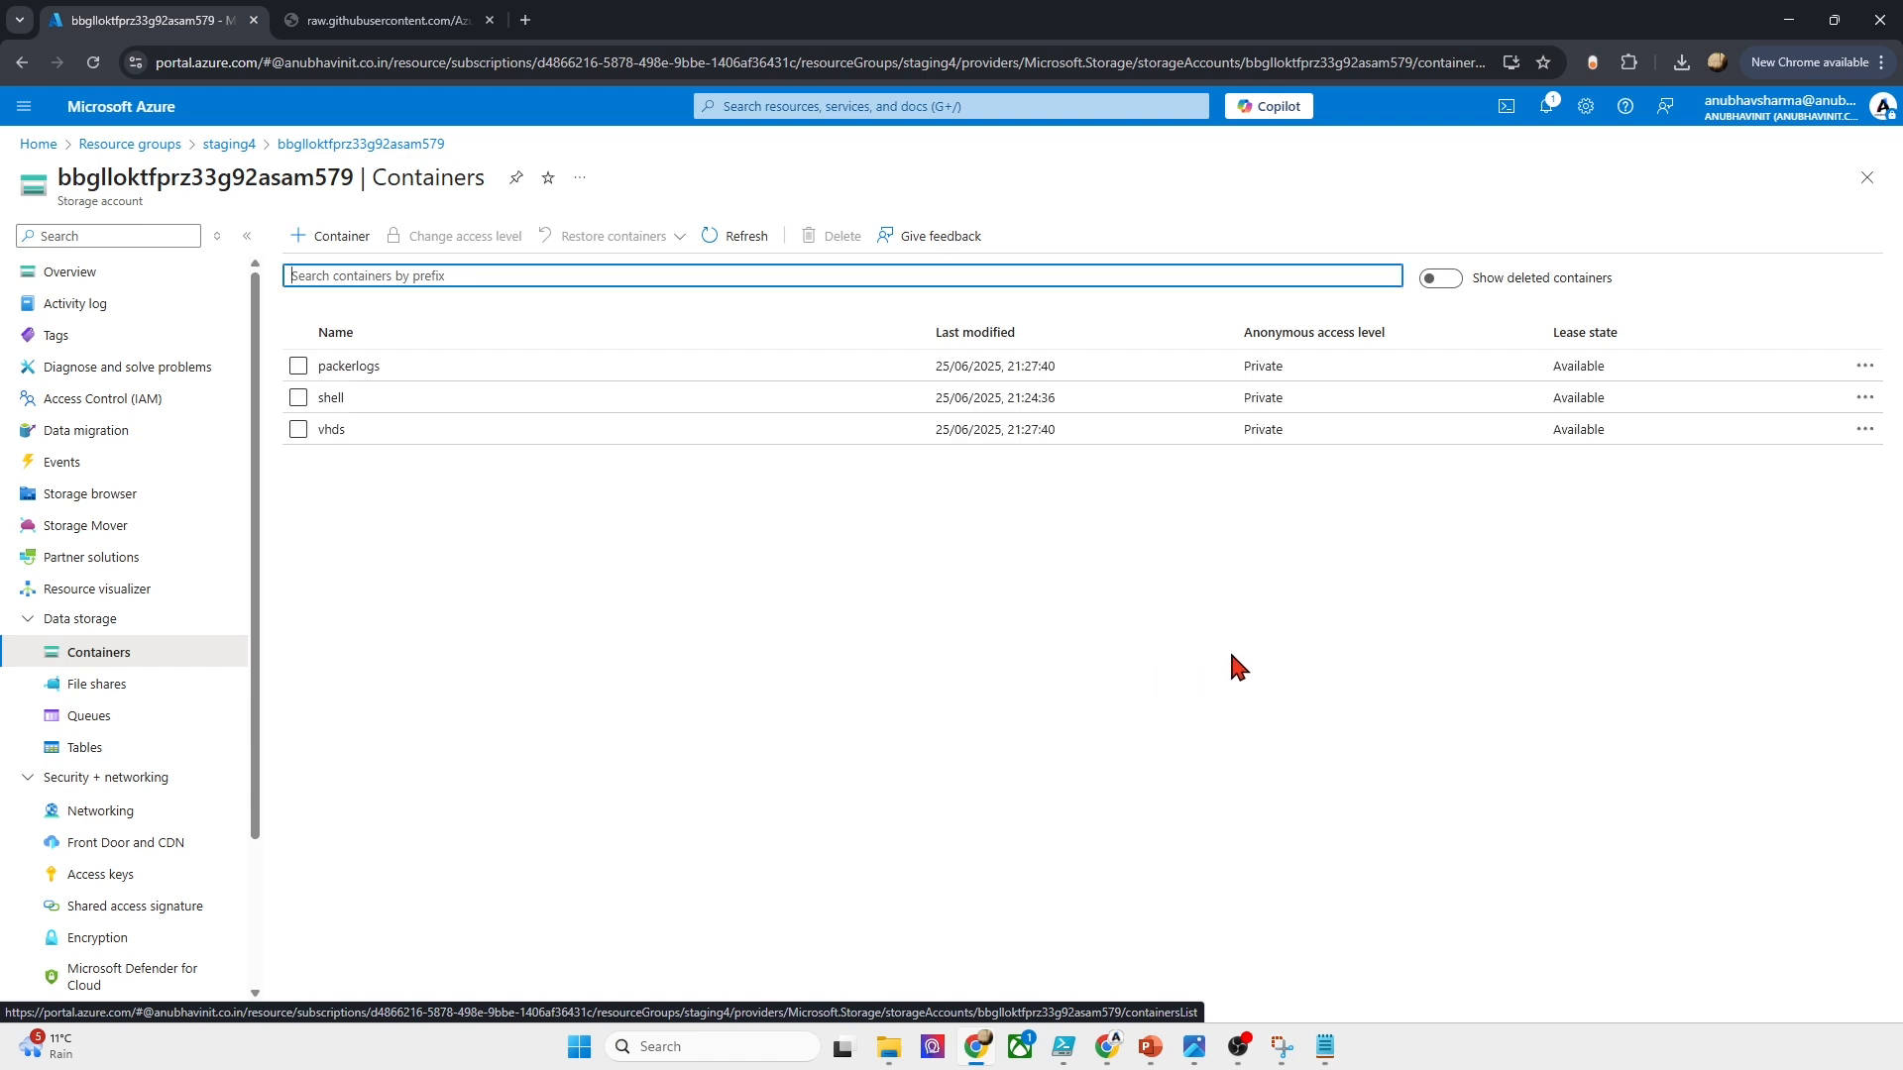
{"action": "left_click", "coordinate": [349, 366]}
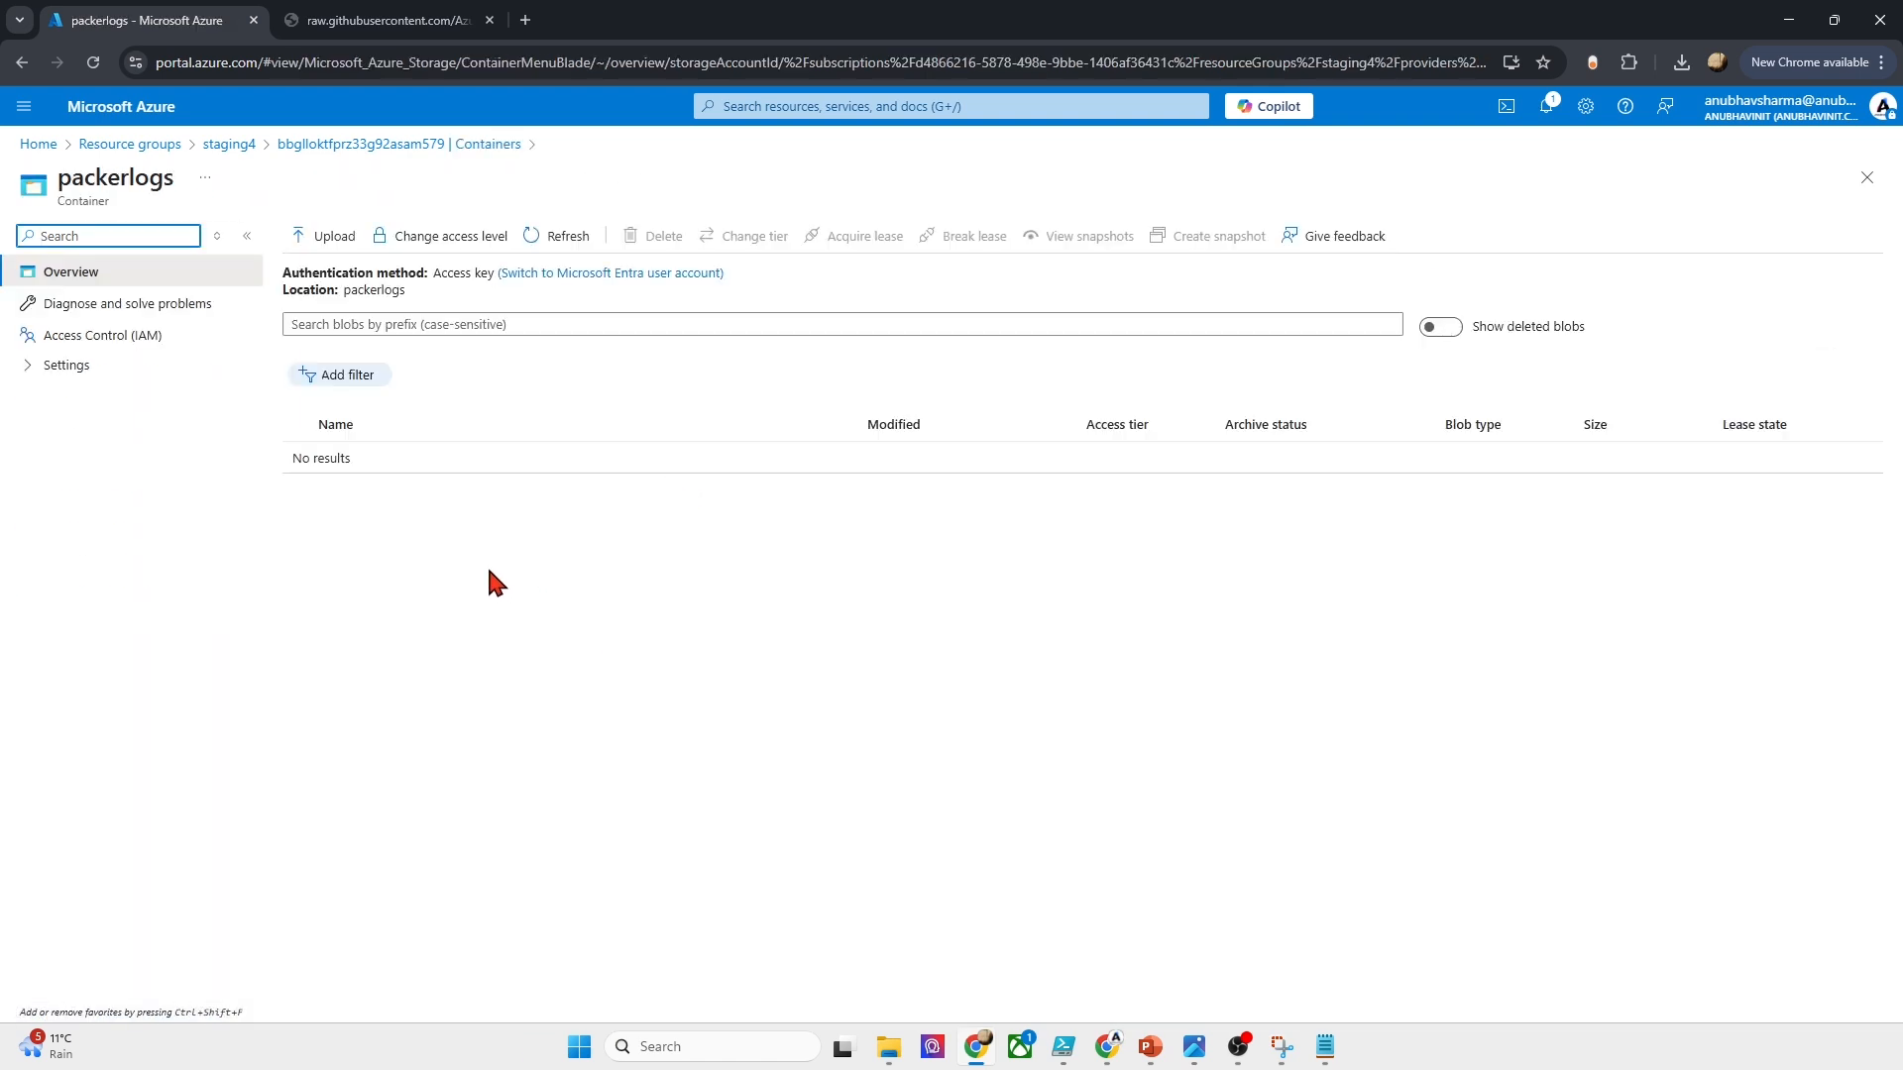
{"action": "left_click", "coordinate": [226, 145]}
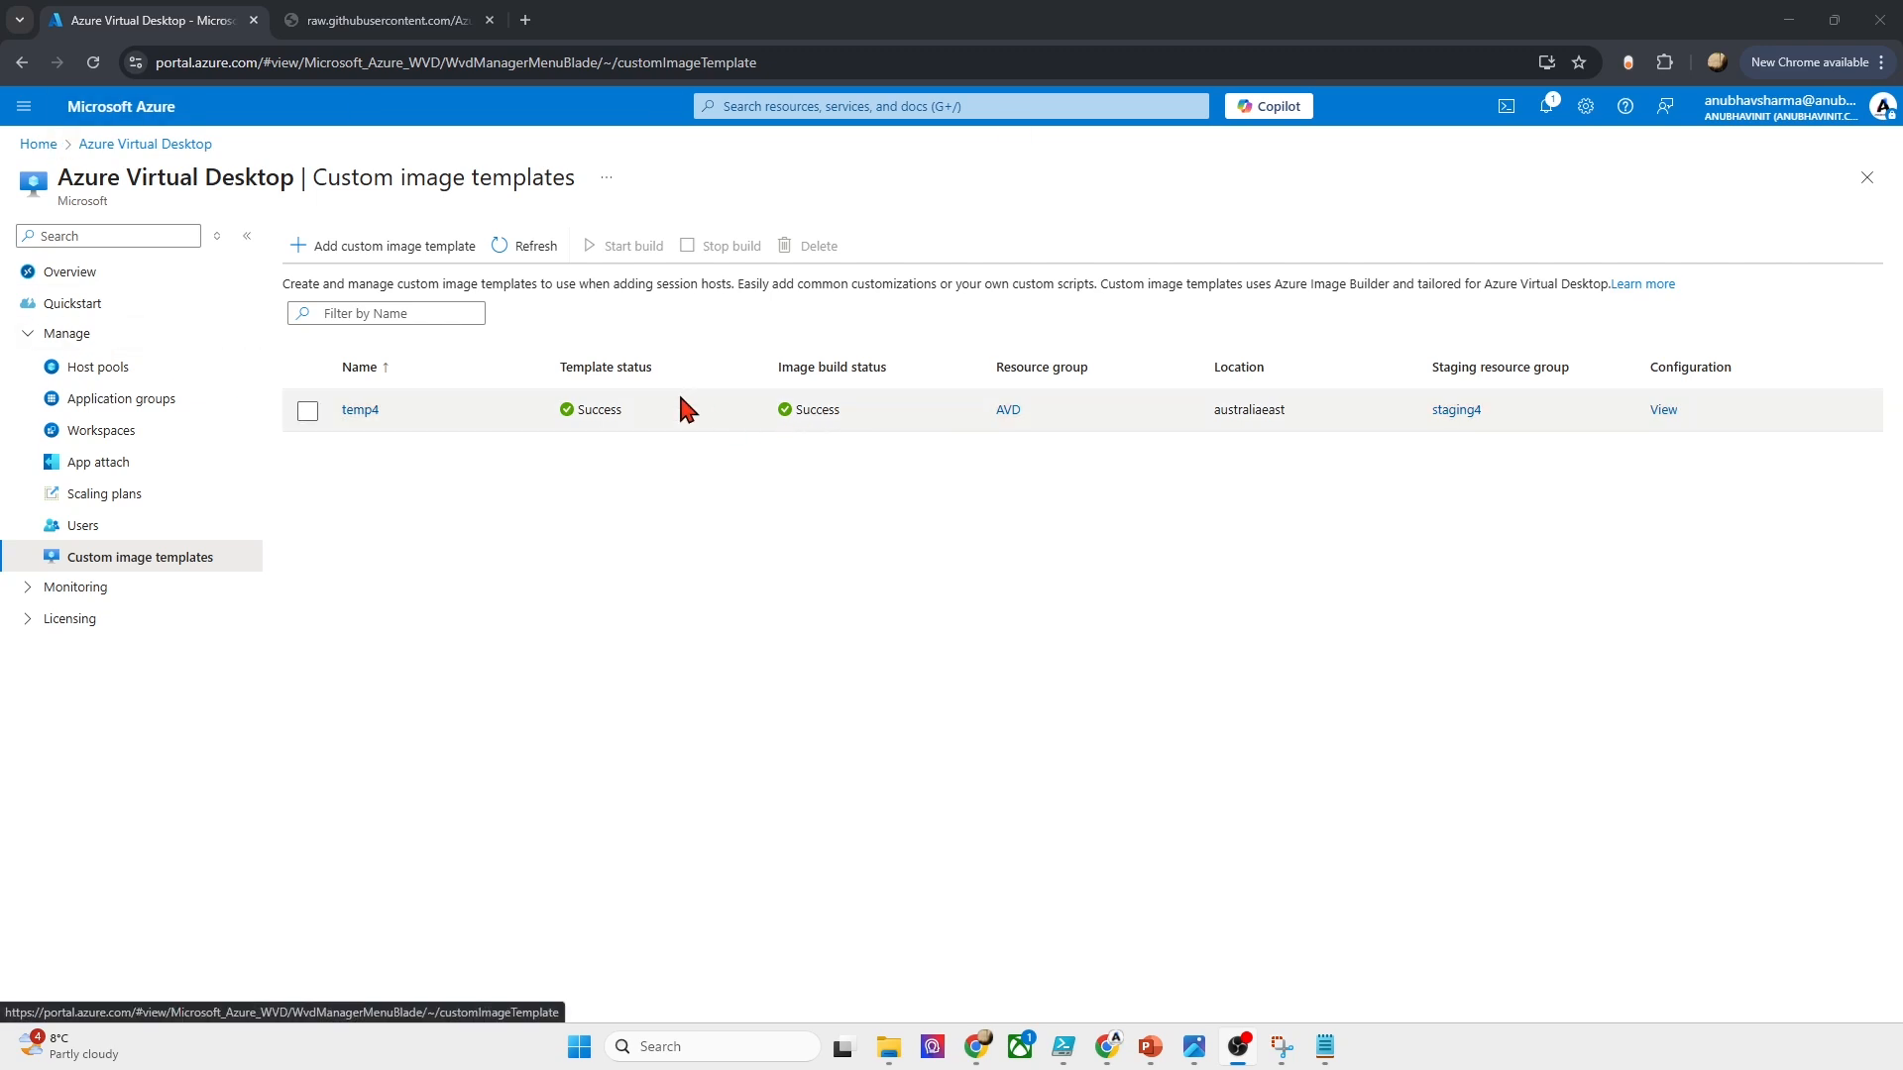
Step: From the portal home, open staging4's storage account and view the properties of customization.log in its packerlogs container, closing the blob and container
{"action": "left_click", "coordinate": [38, 145]}
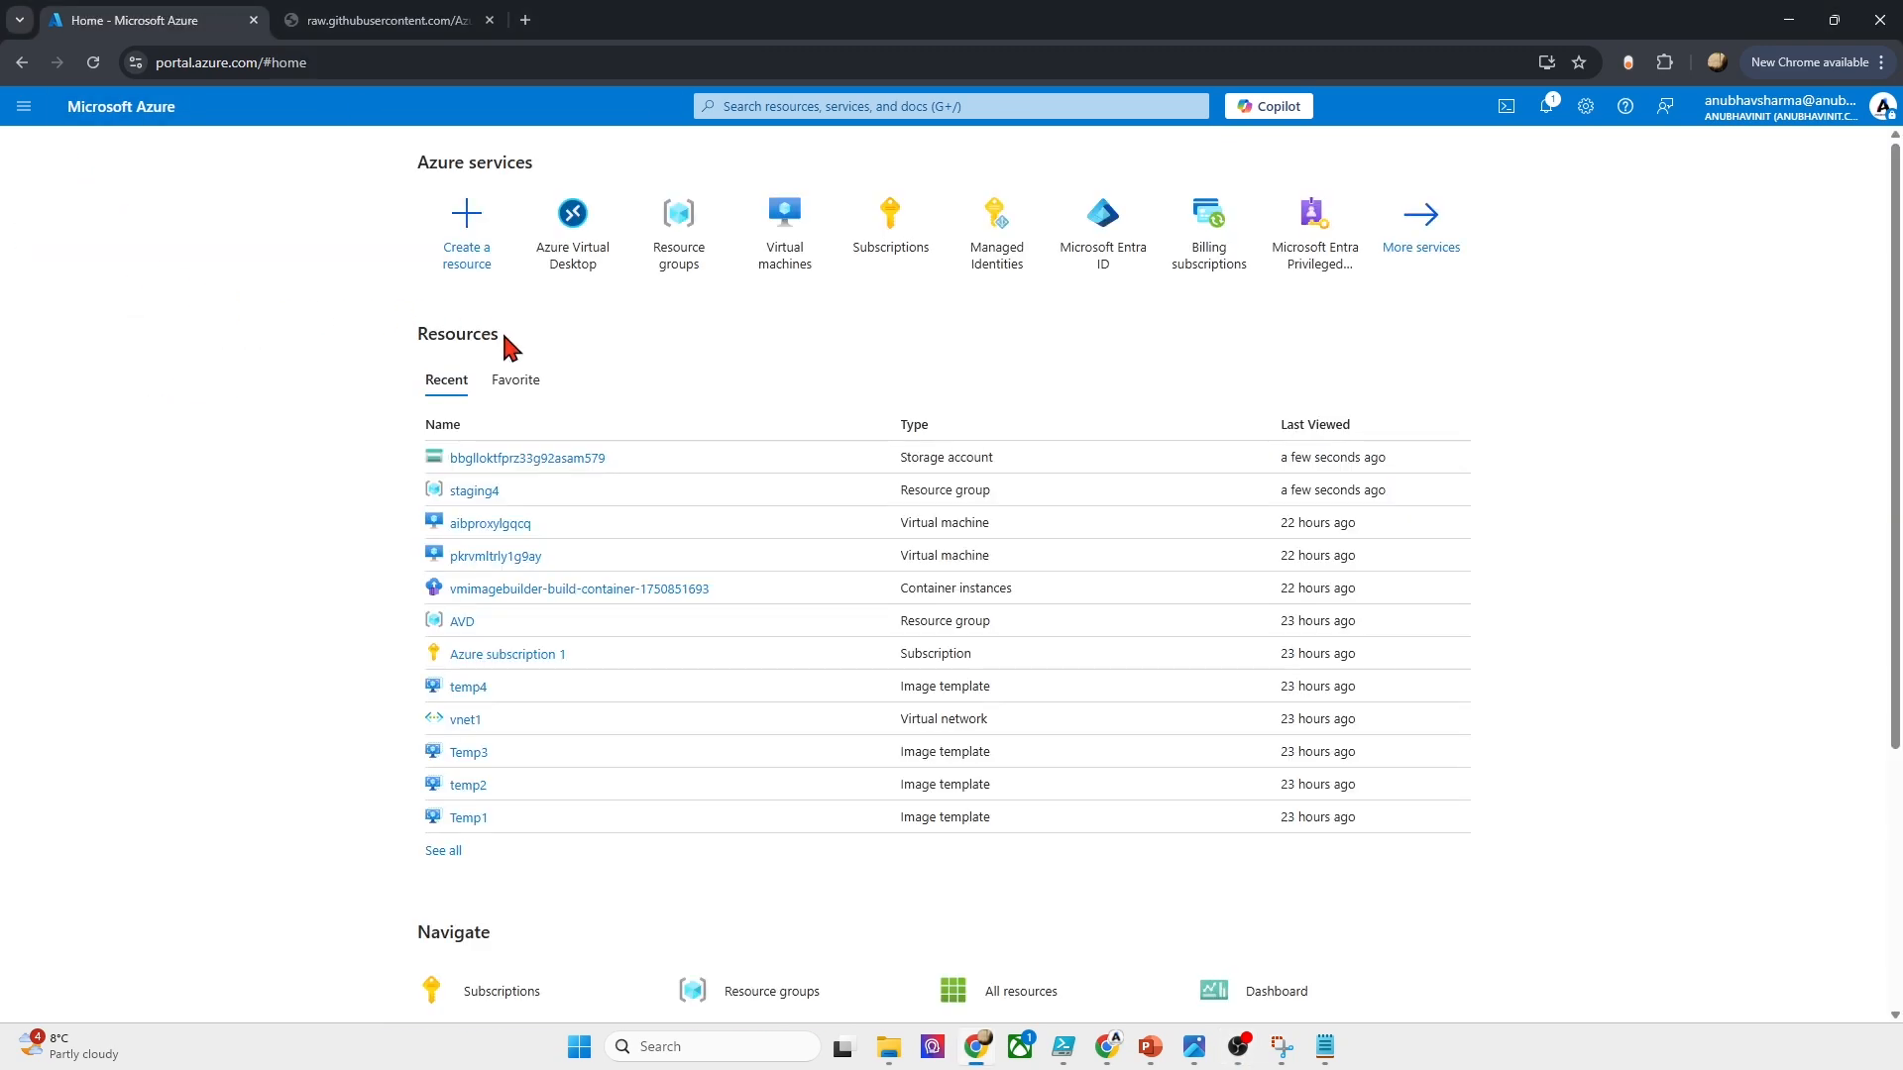
{"action": "left_click", "coordinate": [482, 492]}
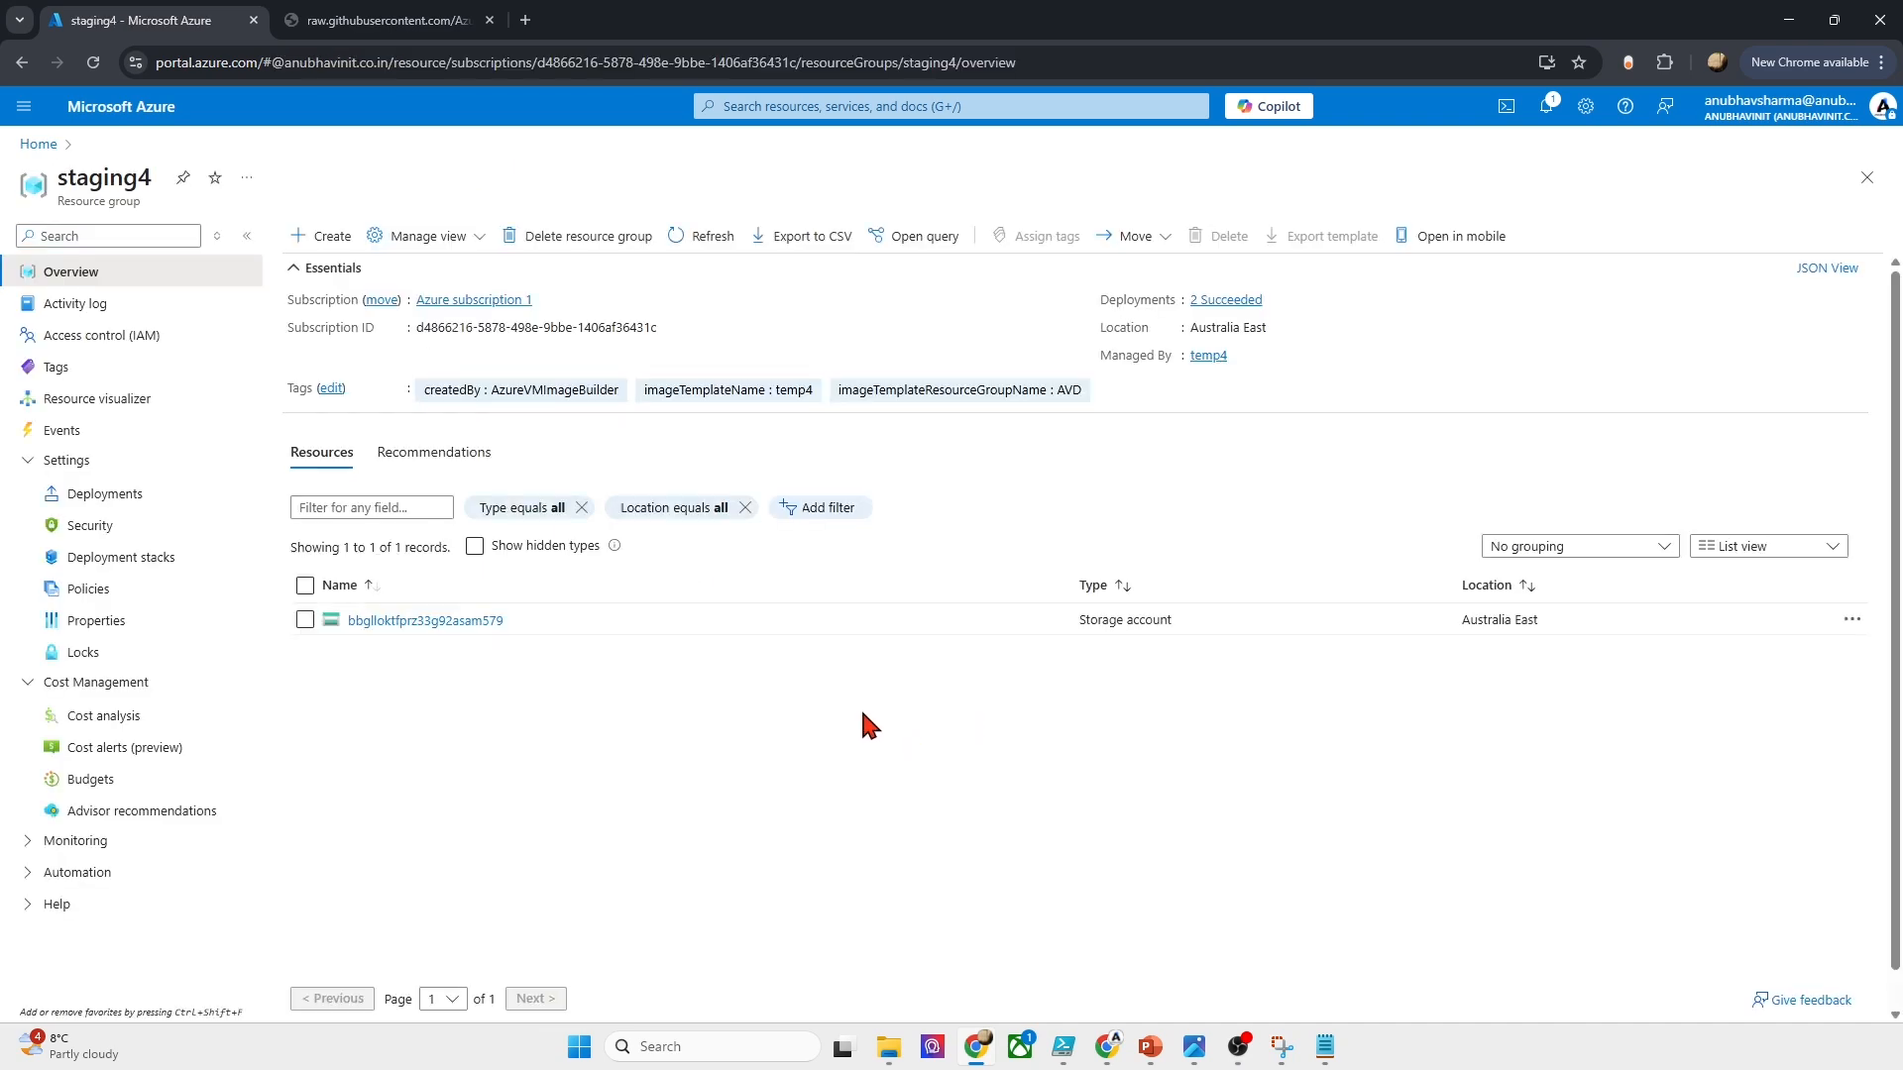
{"action": "left_click", "coordinate": [493, 623]}
{"action": "left_click", "coordinate": [99, 659]}
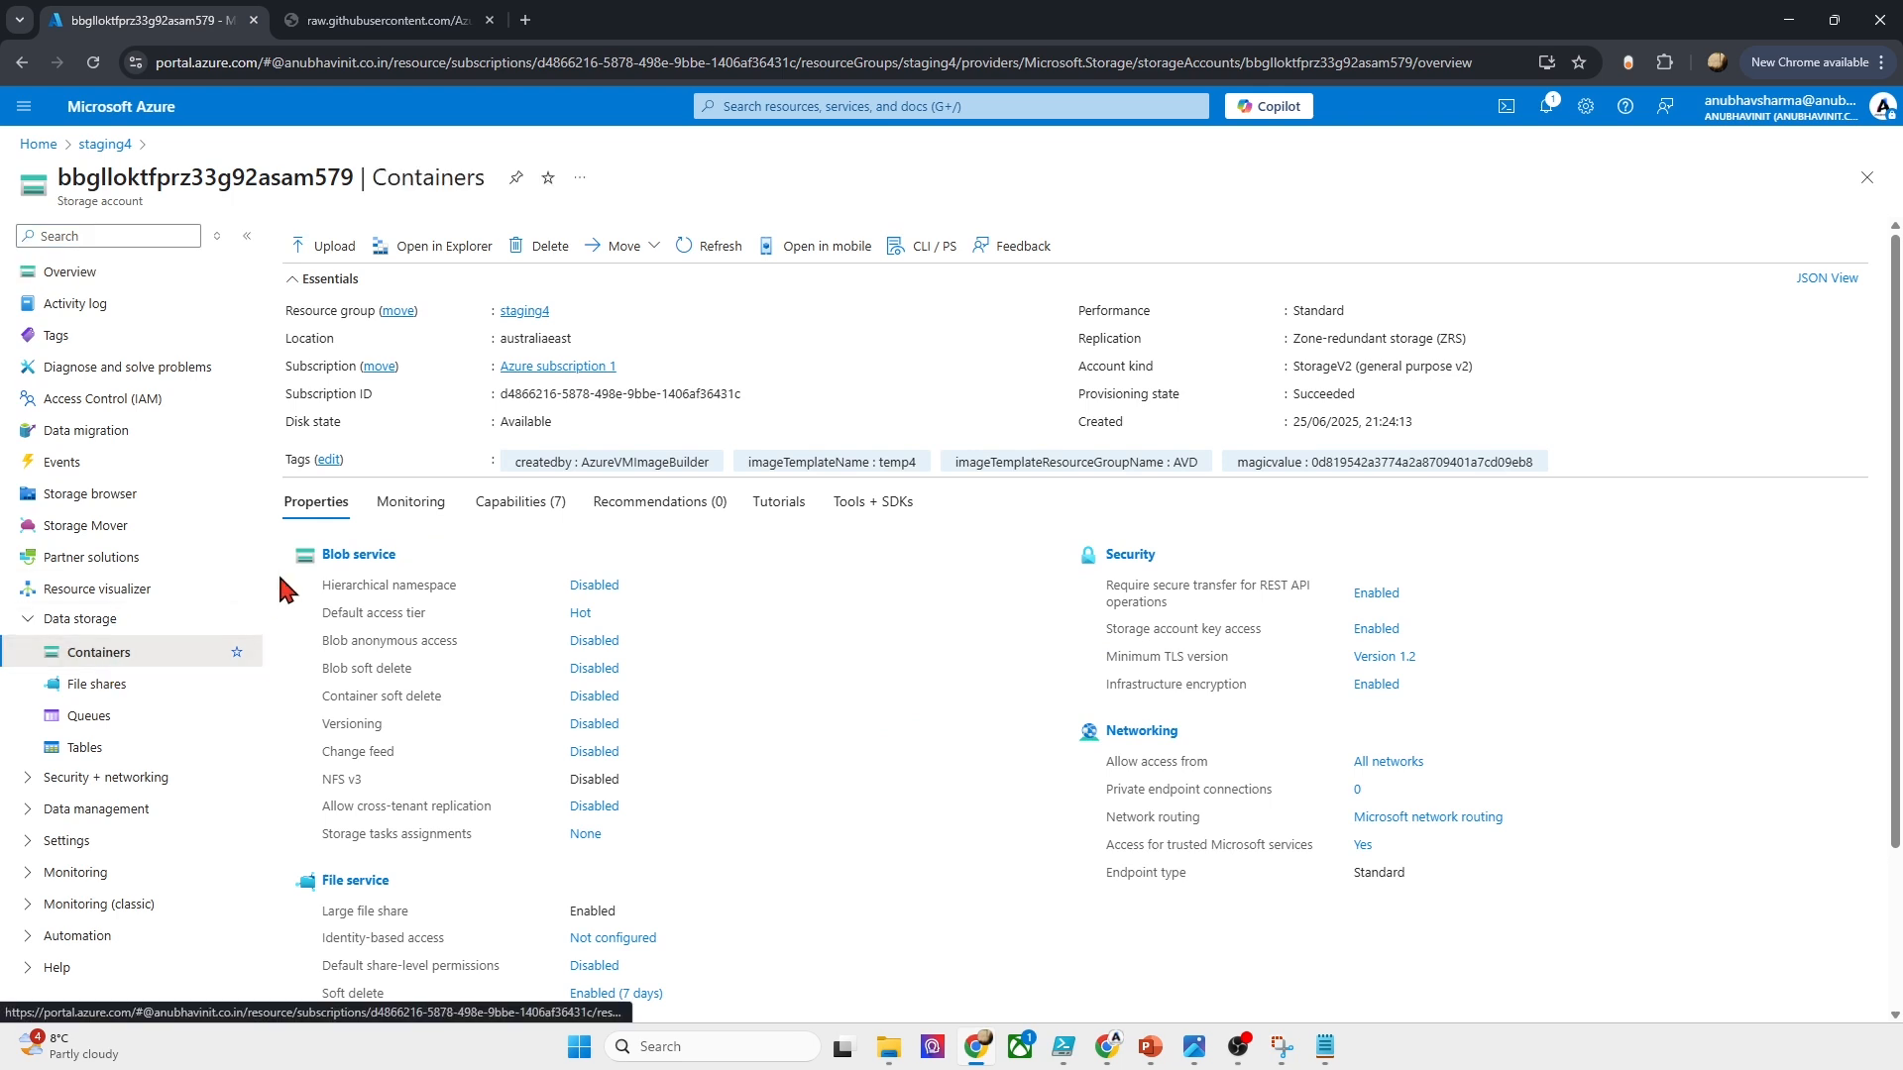
{"action": "left_click", "coordinate": [383, 377]}
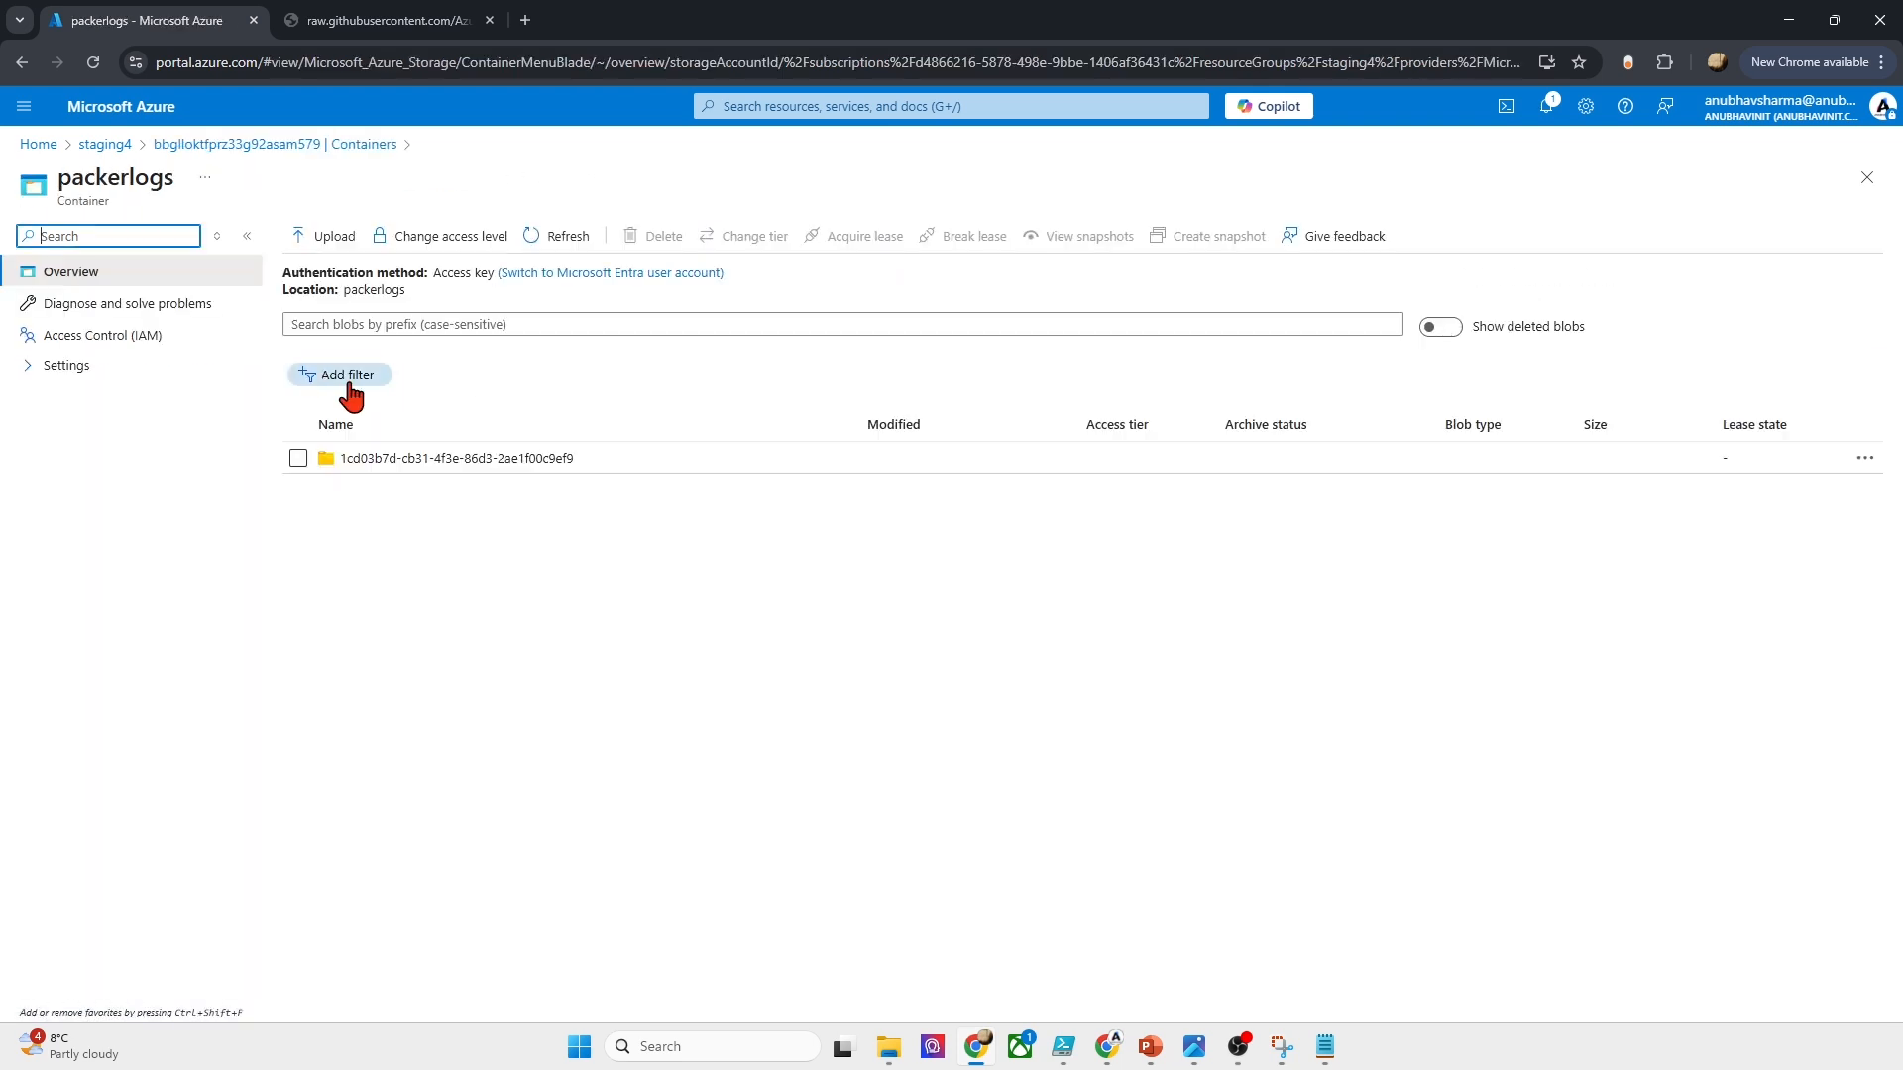
{"action": "left_click", "coordinate": [379, 456]}
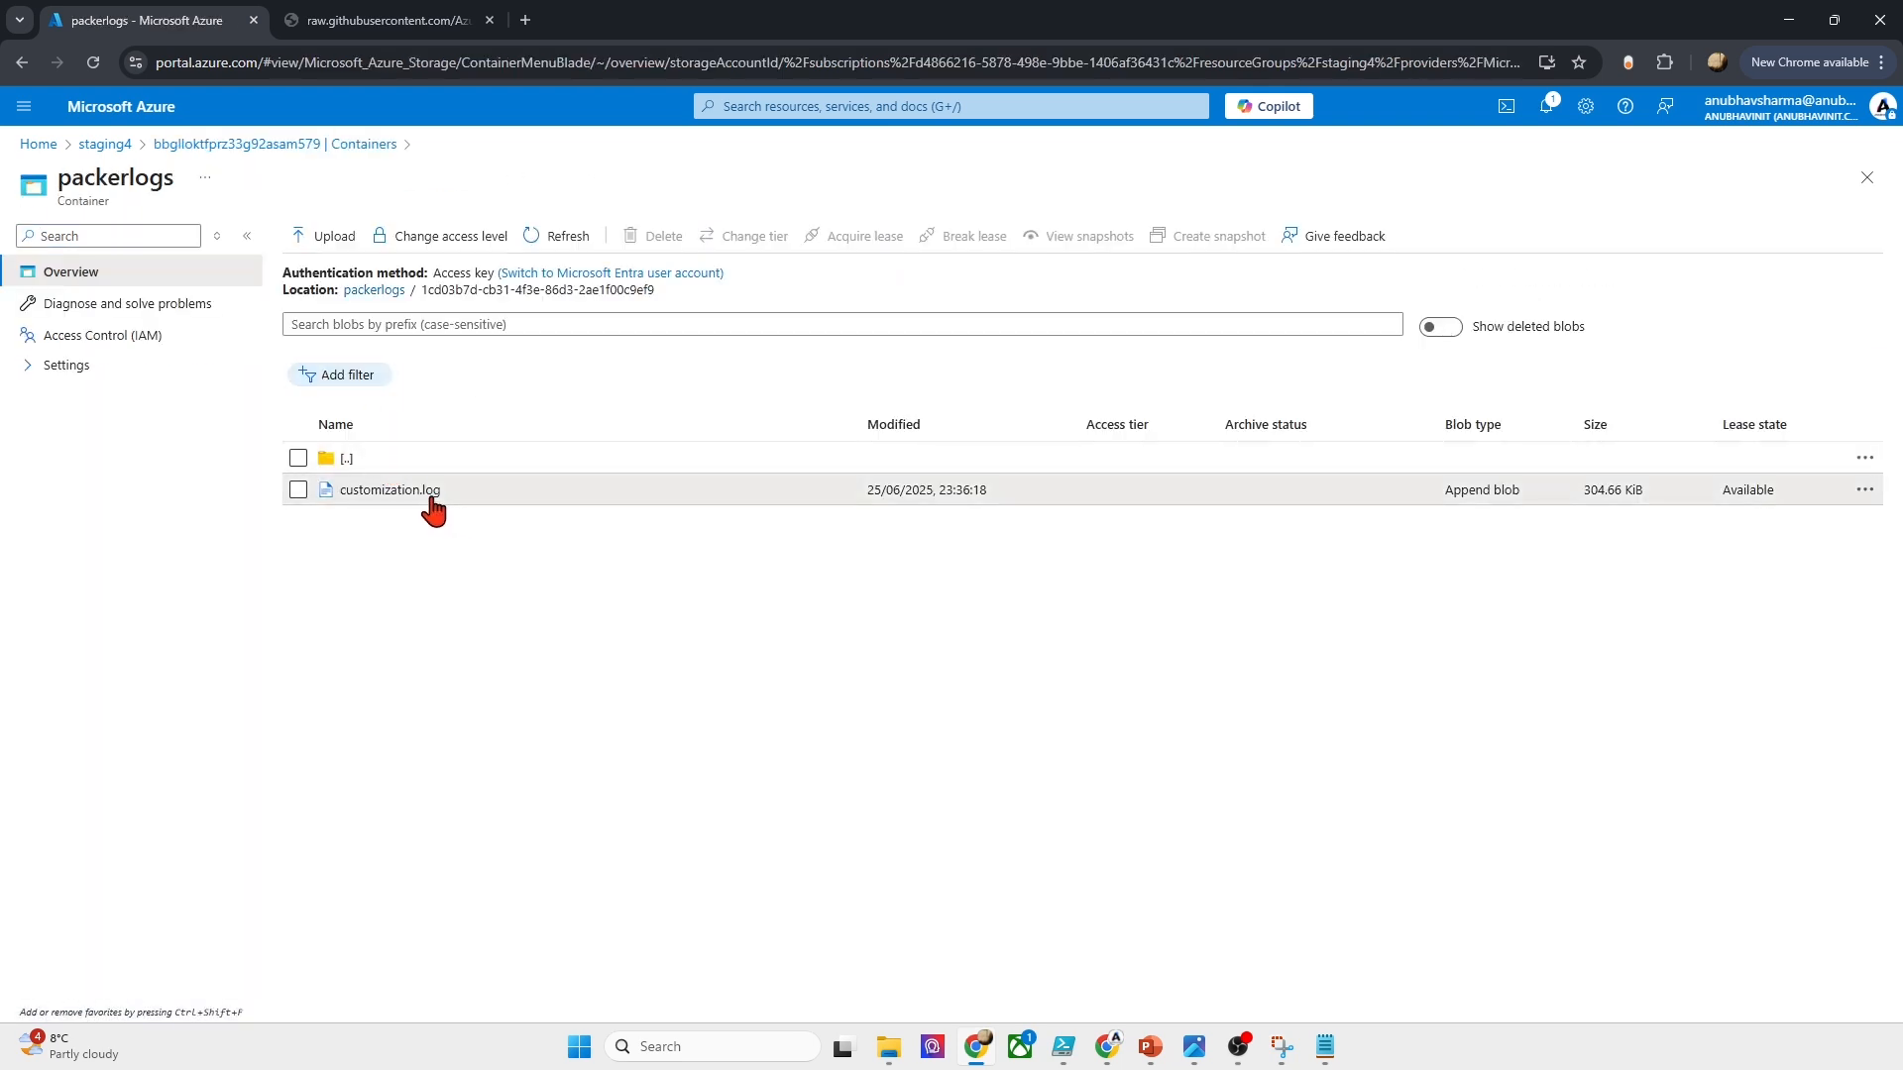
{"action": "left_click", "coordinate": [428, 495]}
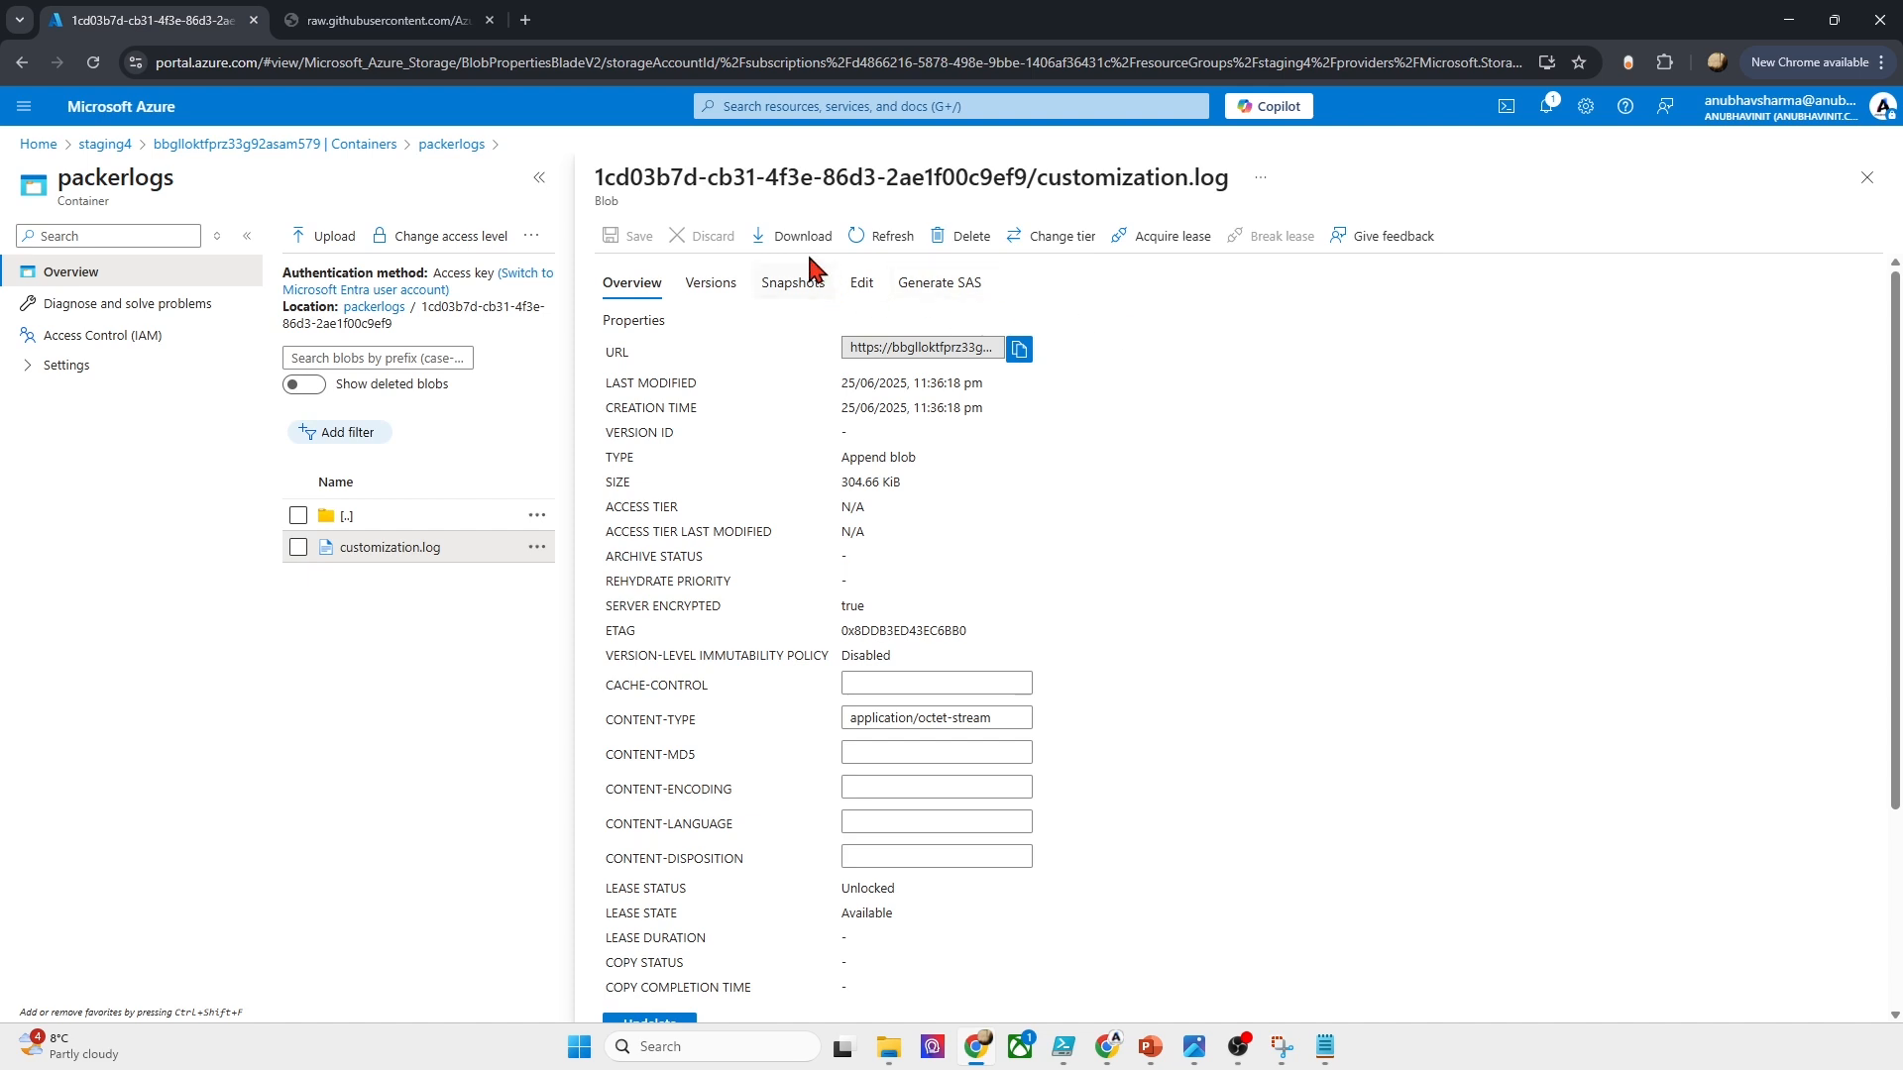
{"action": "left_click", "coordinate": [1865, 186]}
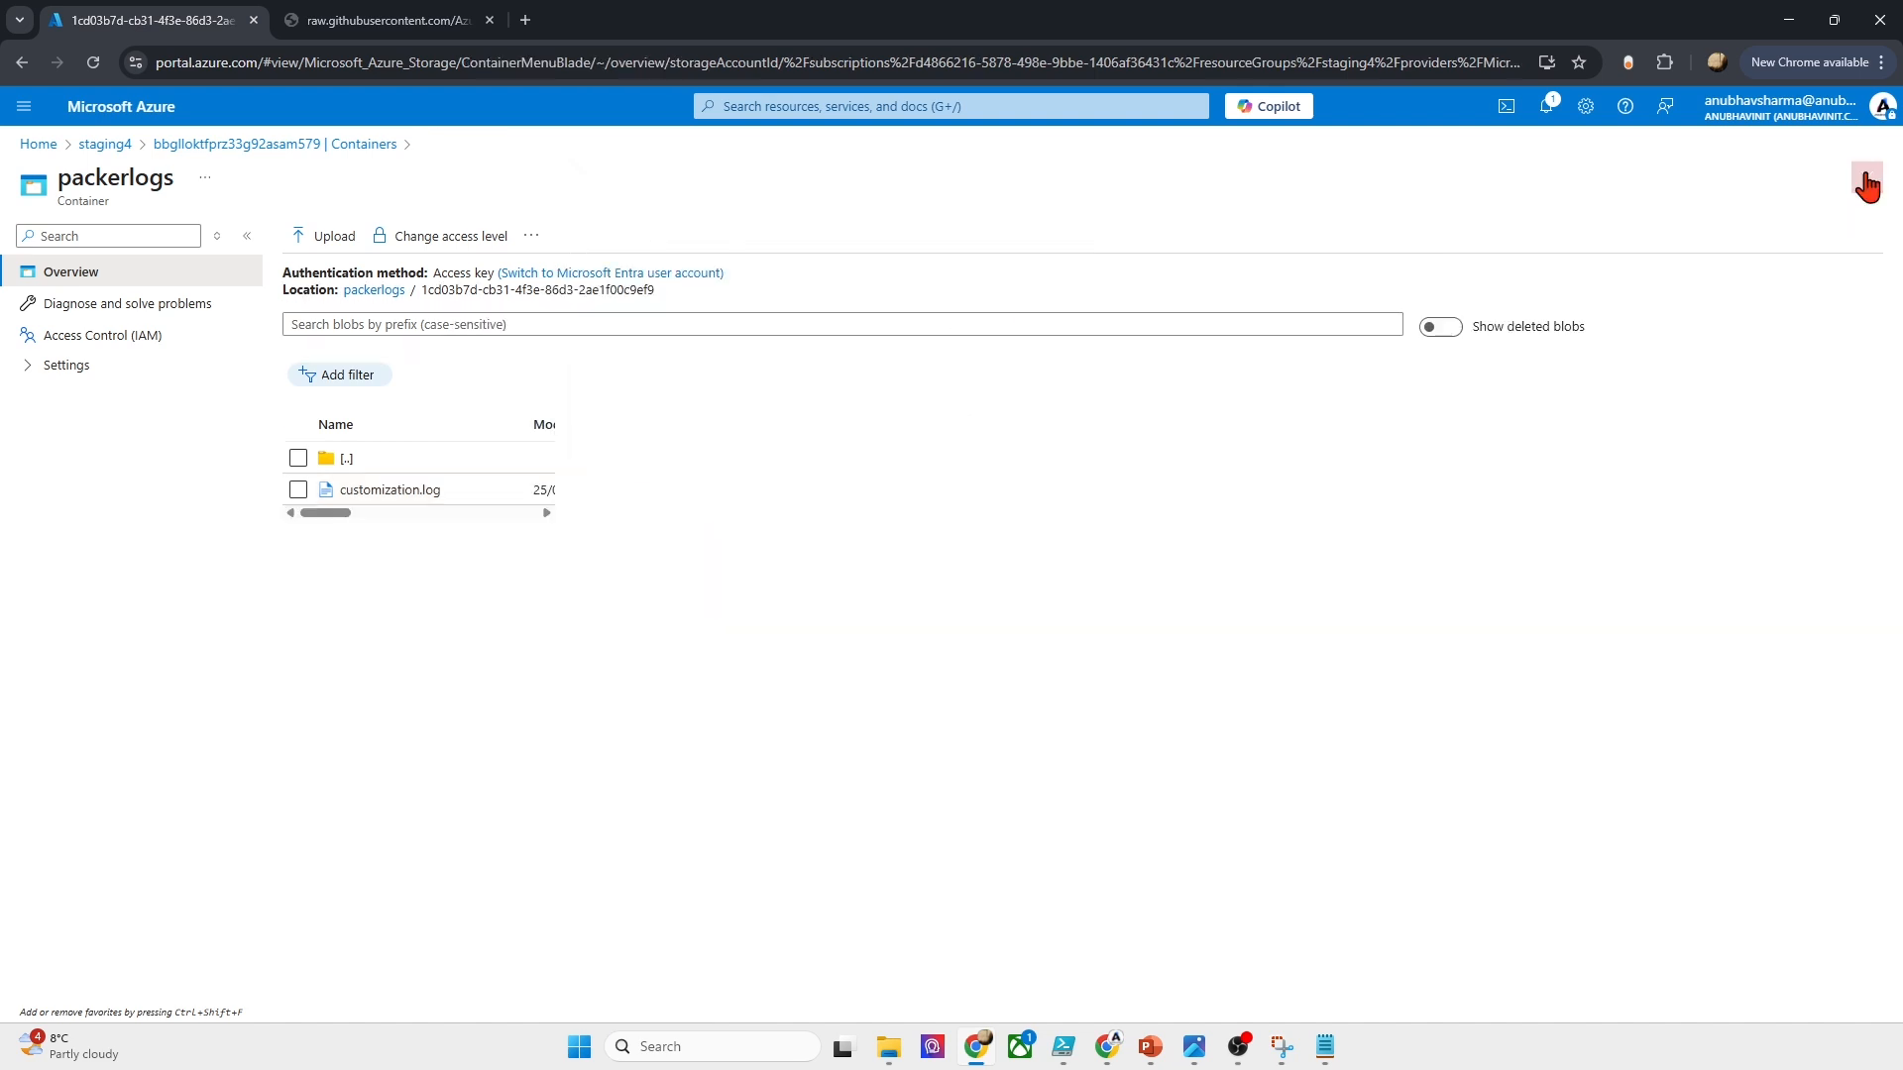
{"action": "left_click", "coordinate": [1865, 182]}
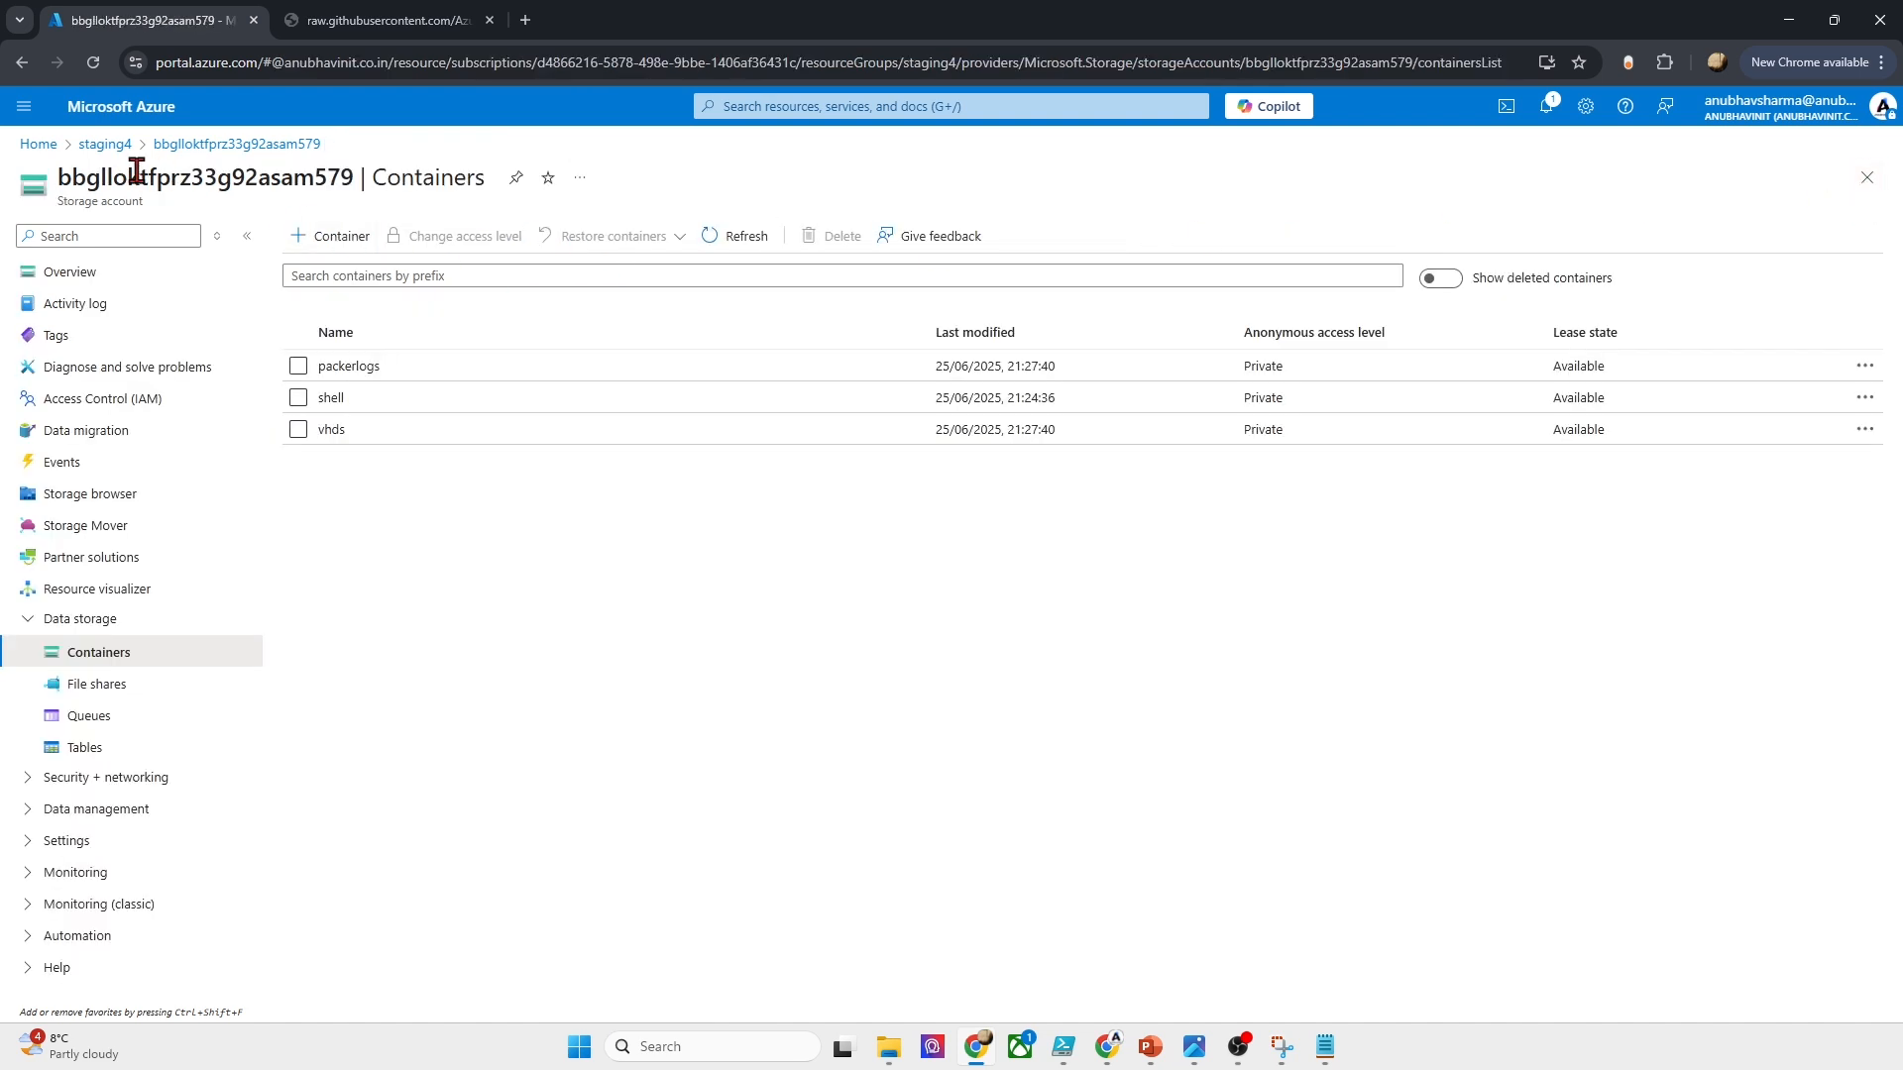
Step: Search the portal for azure compute and view the versions of ImageDefinition1 in the ACG1 compute gallery
{"action": "left_click", "coordinate": [39, 143]}
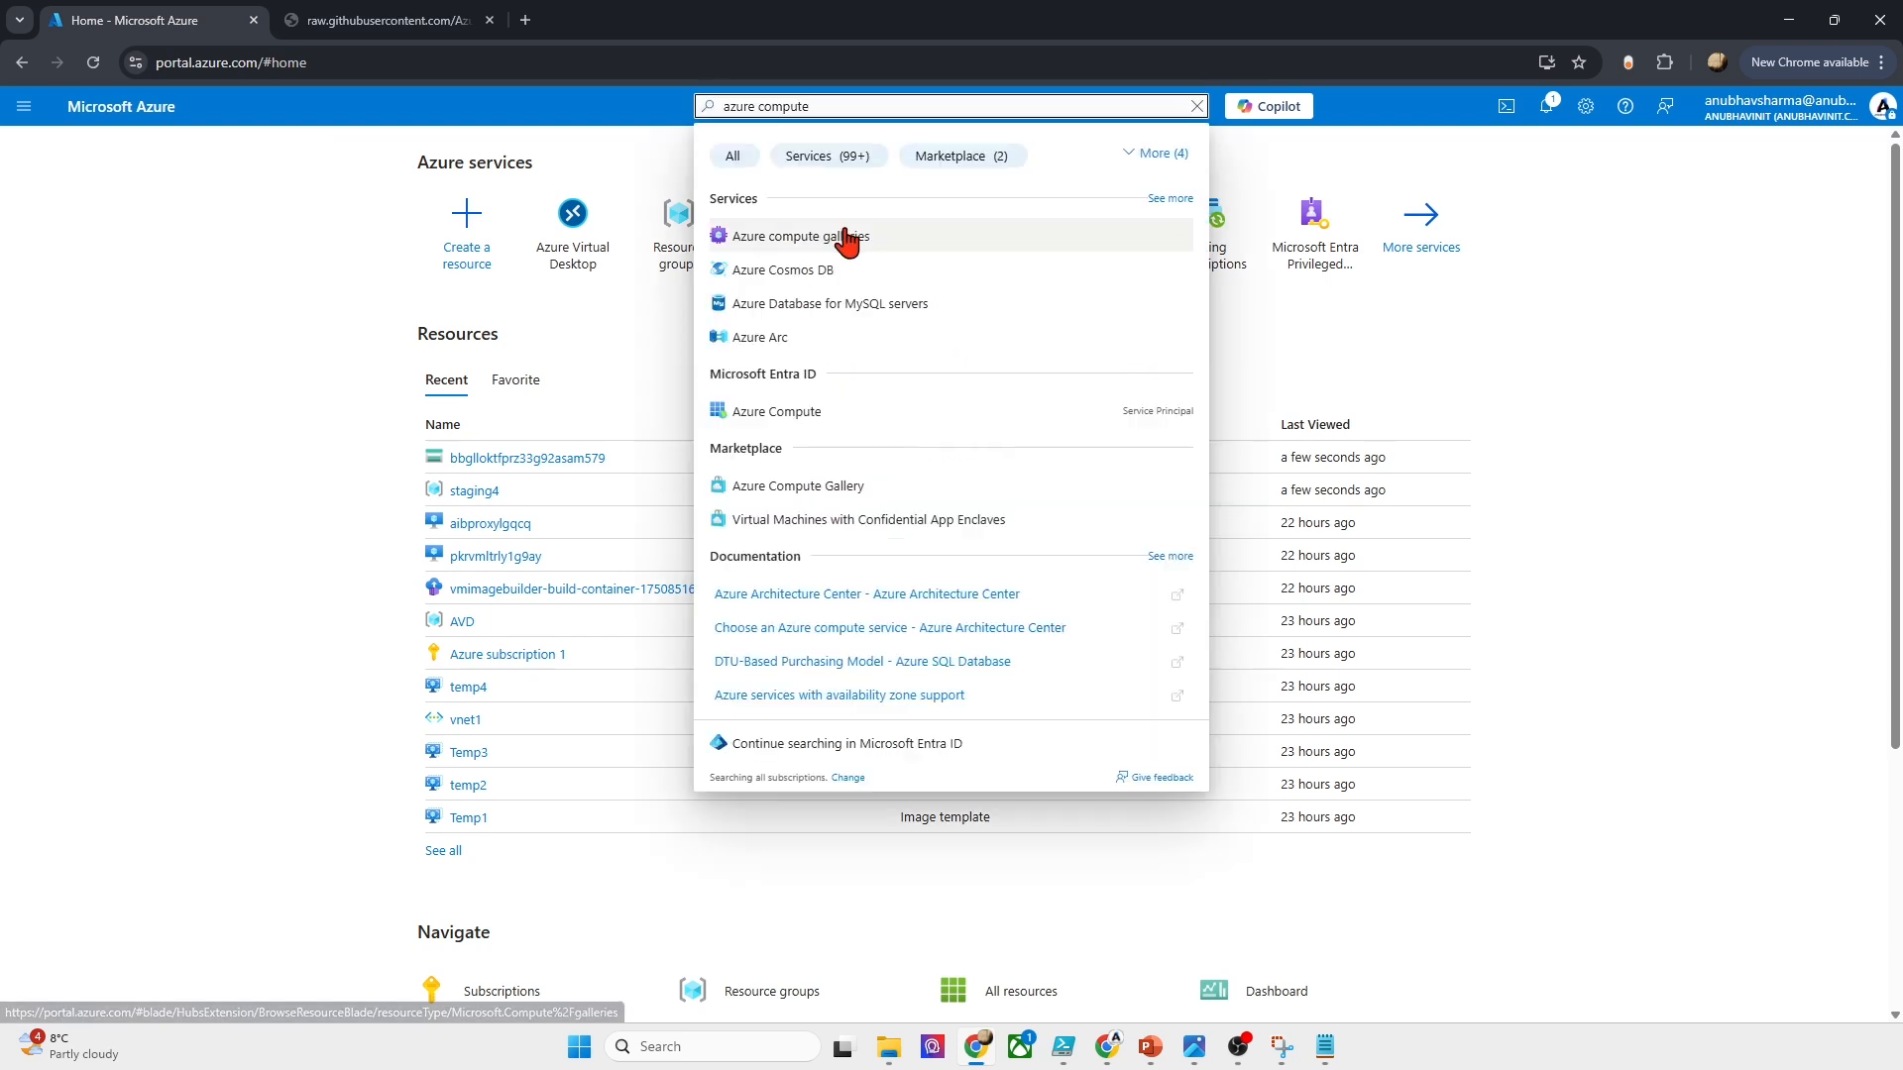
{"action": "left_click", "coordinate": [845, 232]}
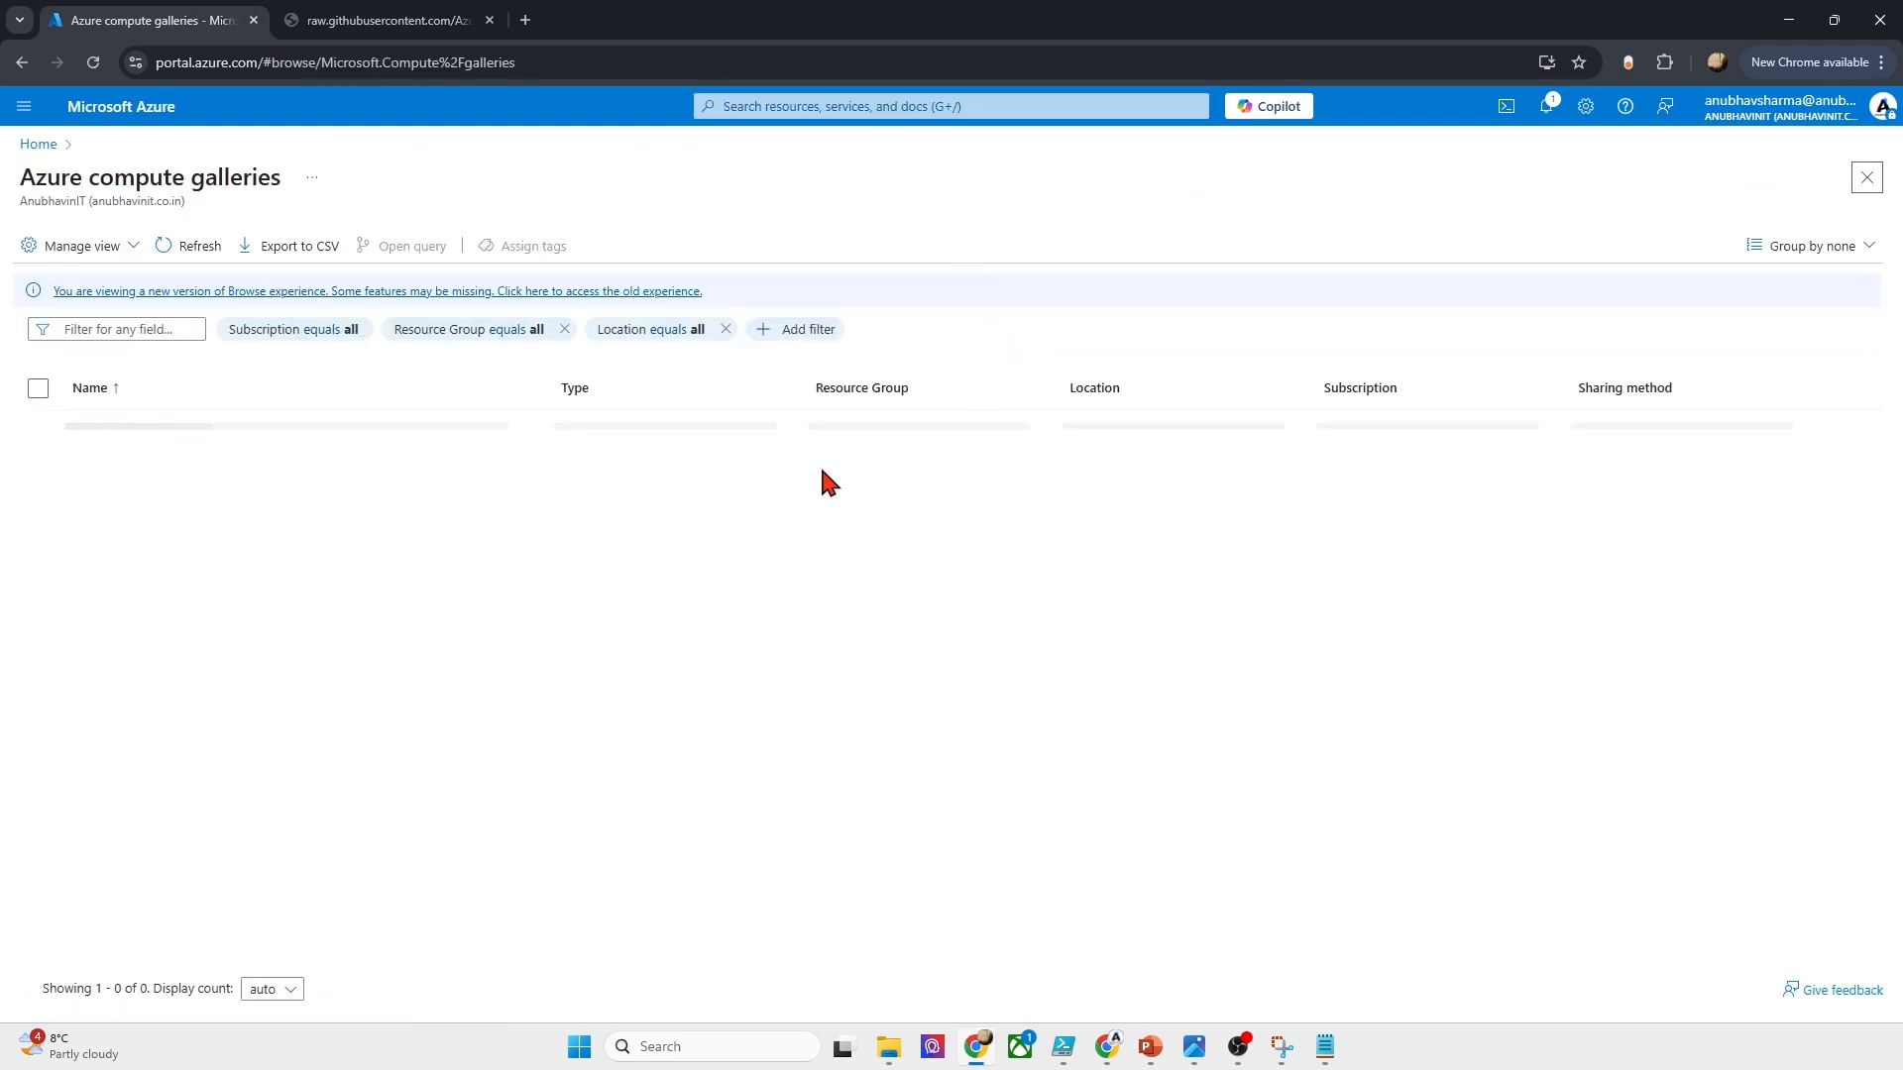
{"action": "left_click", "coordinate": [114, 426]}
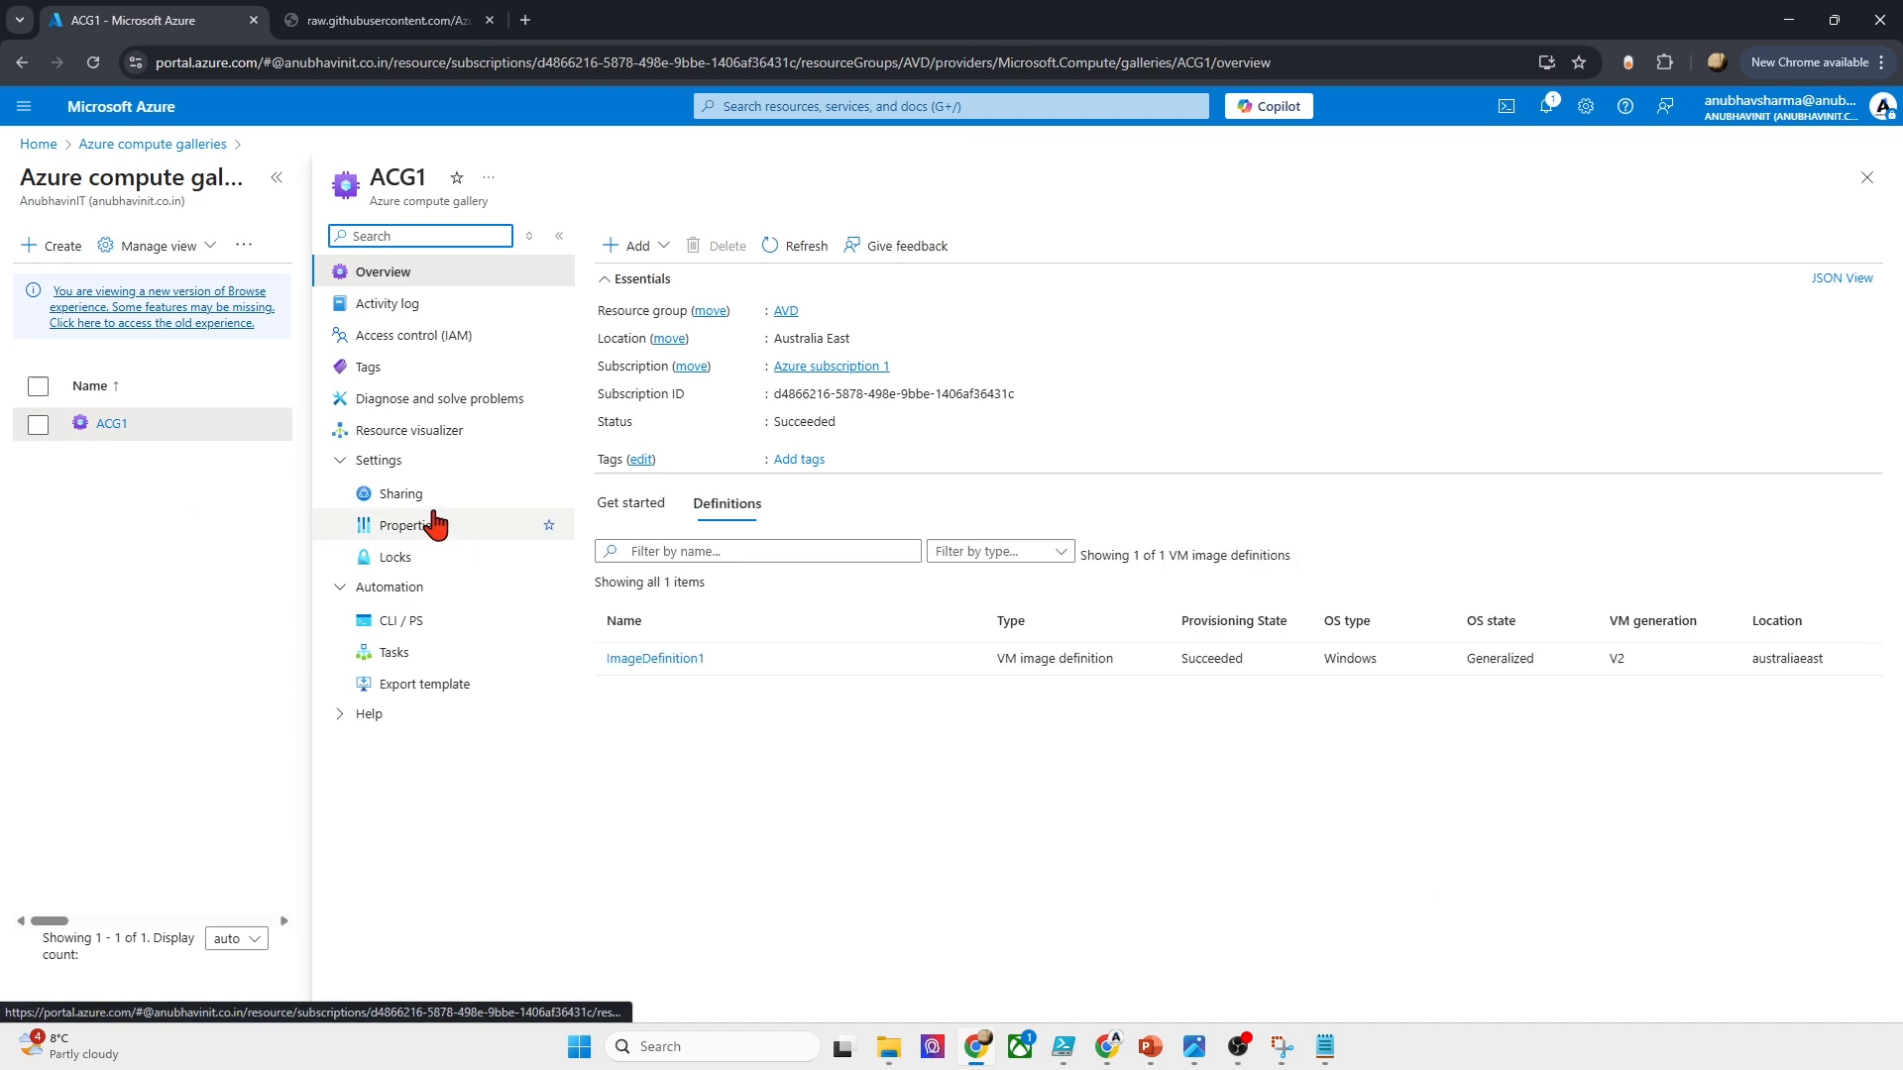
{"action": "left_click", "coordinate": [625, 658]}
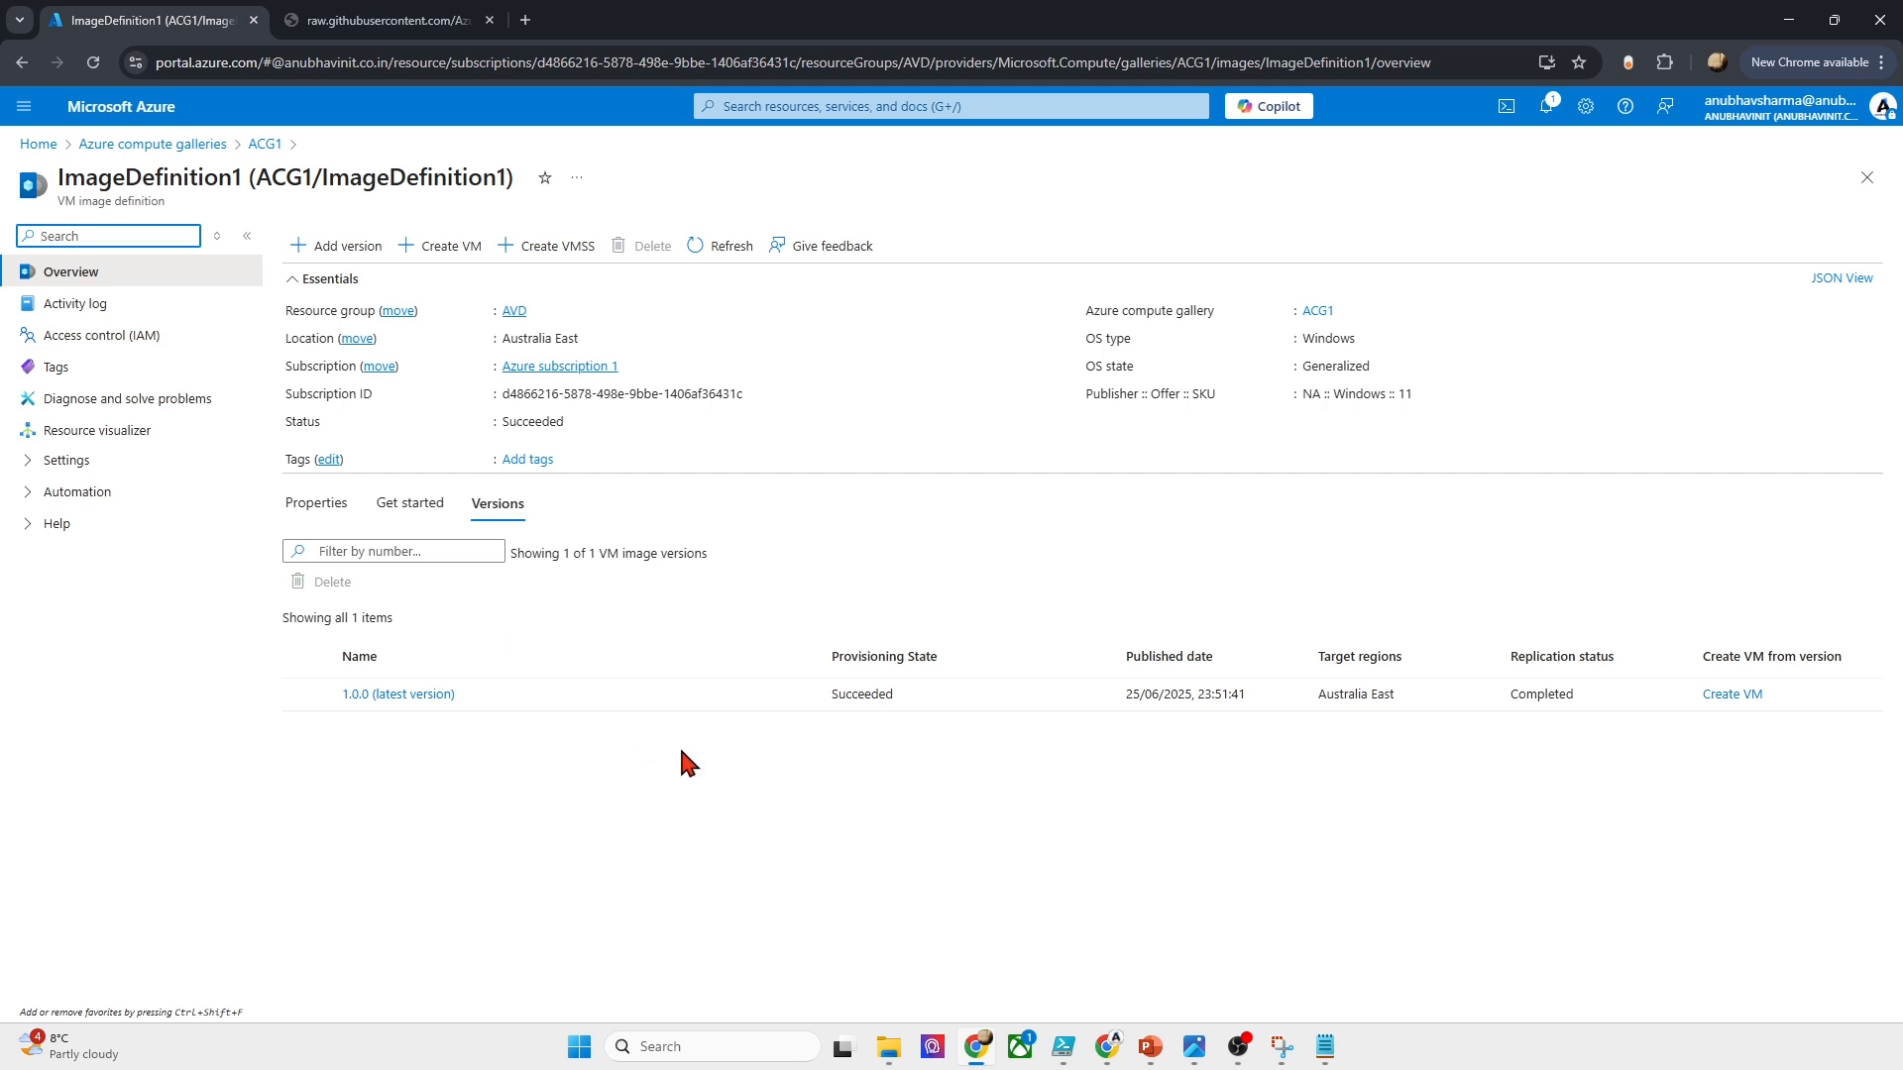
Step: Go to the host pools of Azure Virtual Desktop and open the session hosts of host pool HP1
{"action": "left_click", "coordinate": [39, 145]}
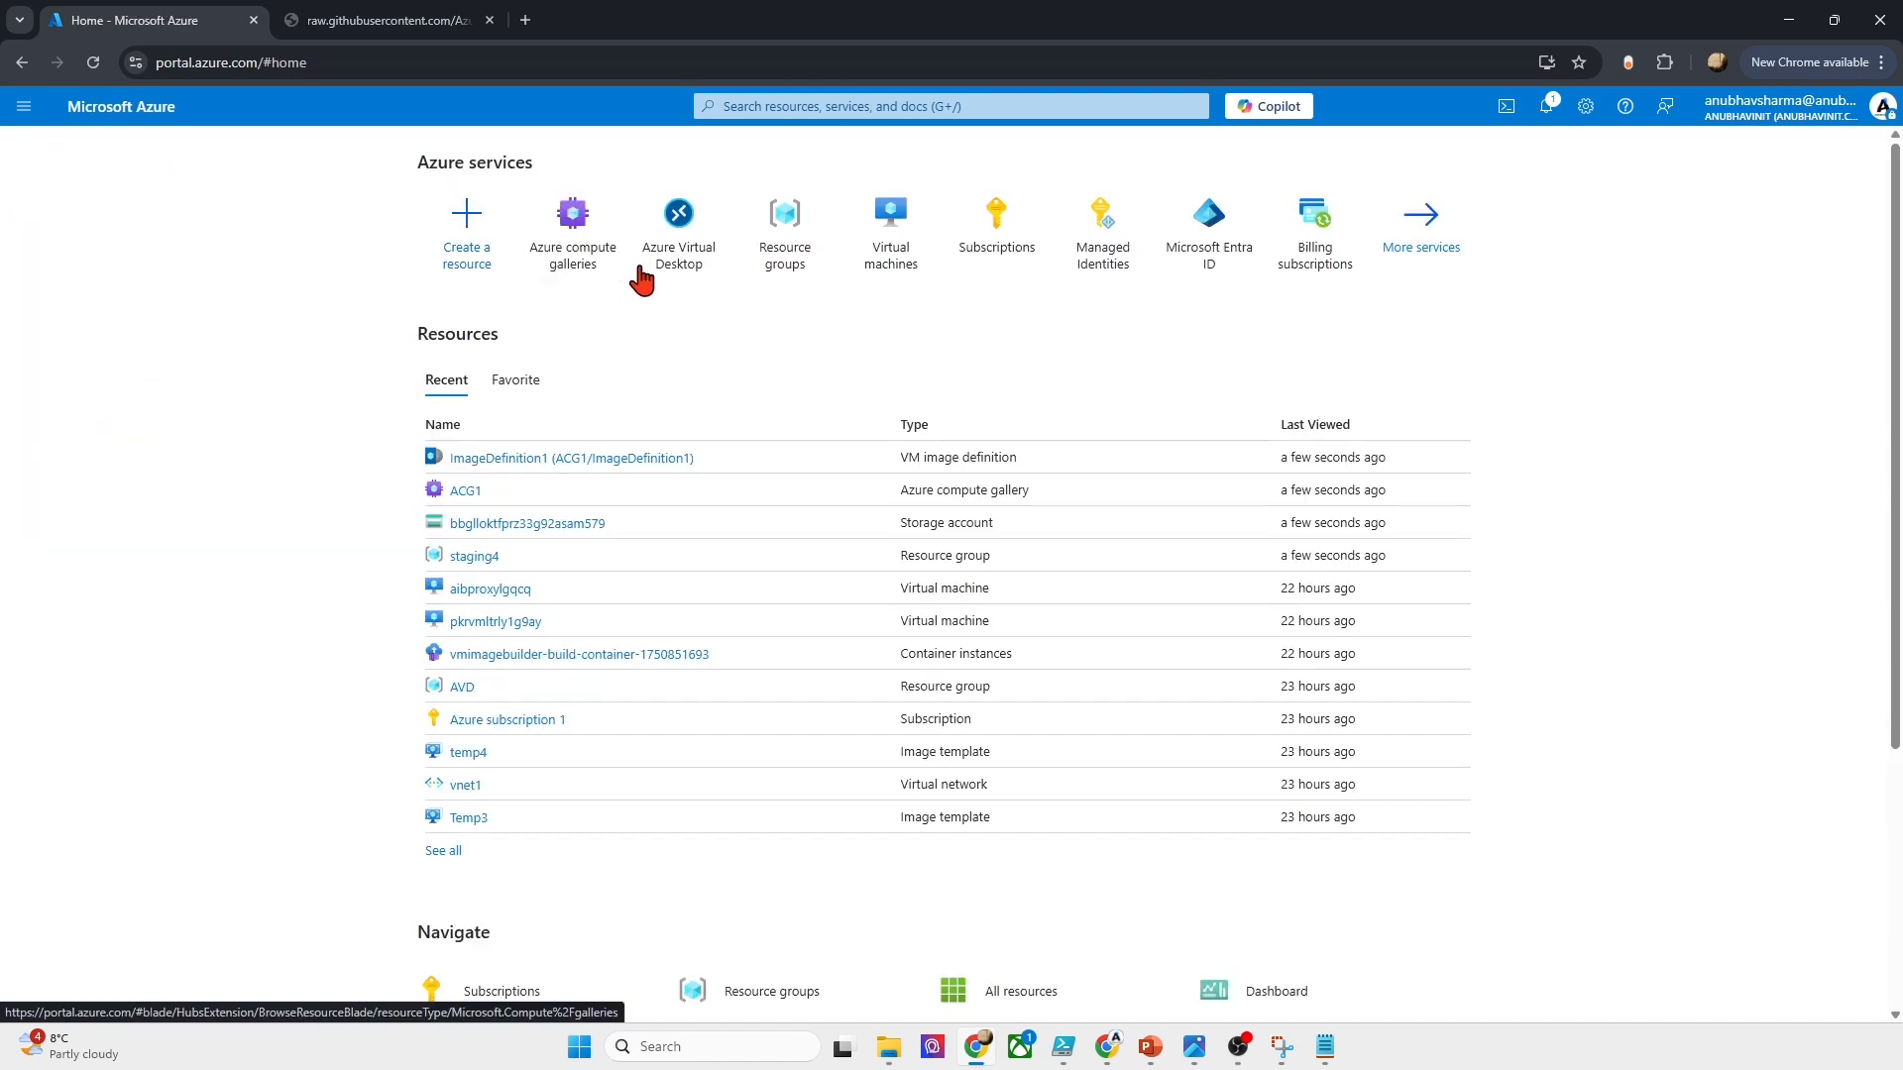
{"action": "left_click", "coordinate": [643, 280]}
{"action": "left_click", "coordinate": [123, 374]}
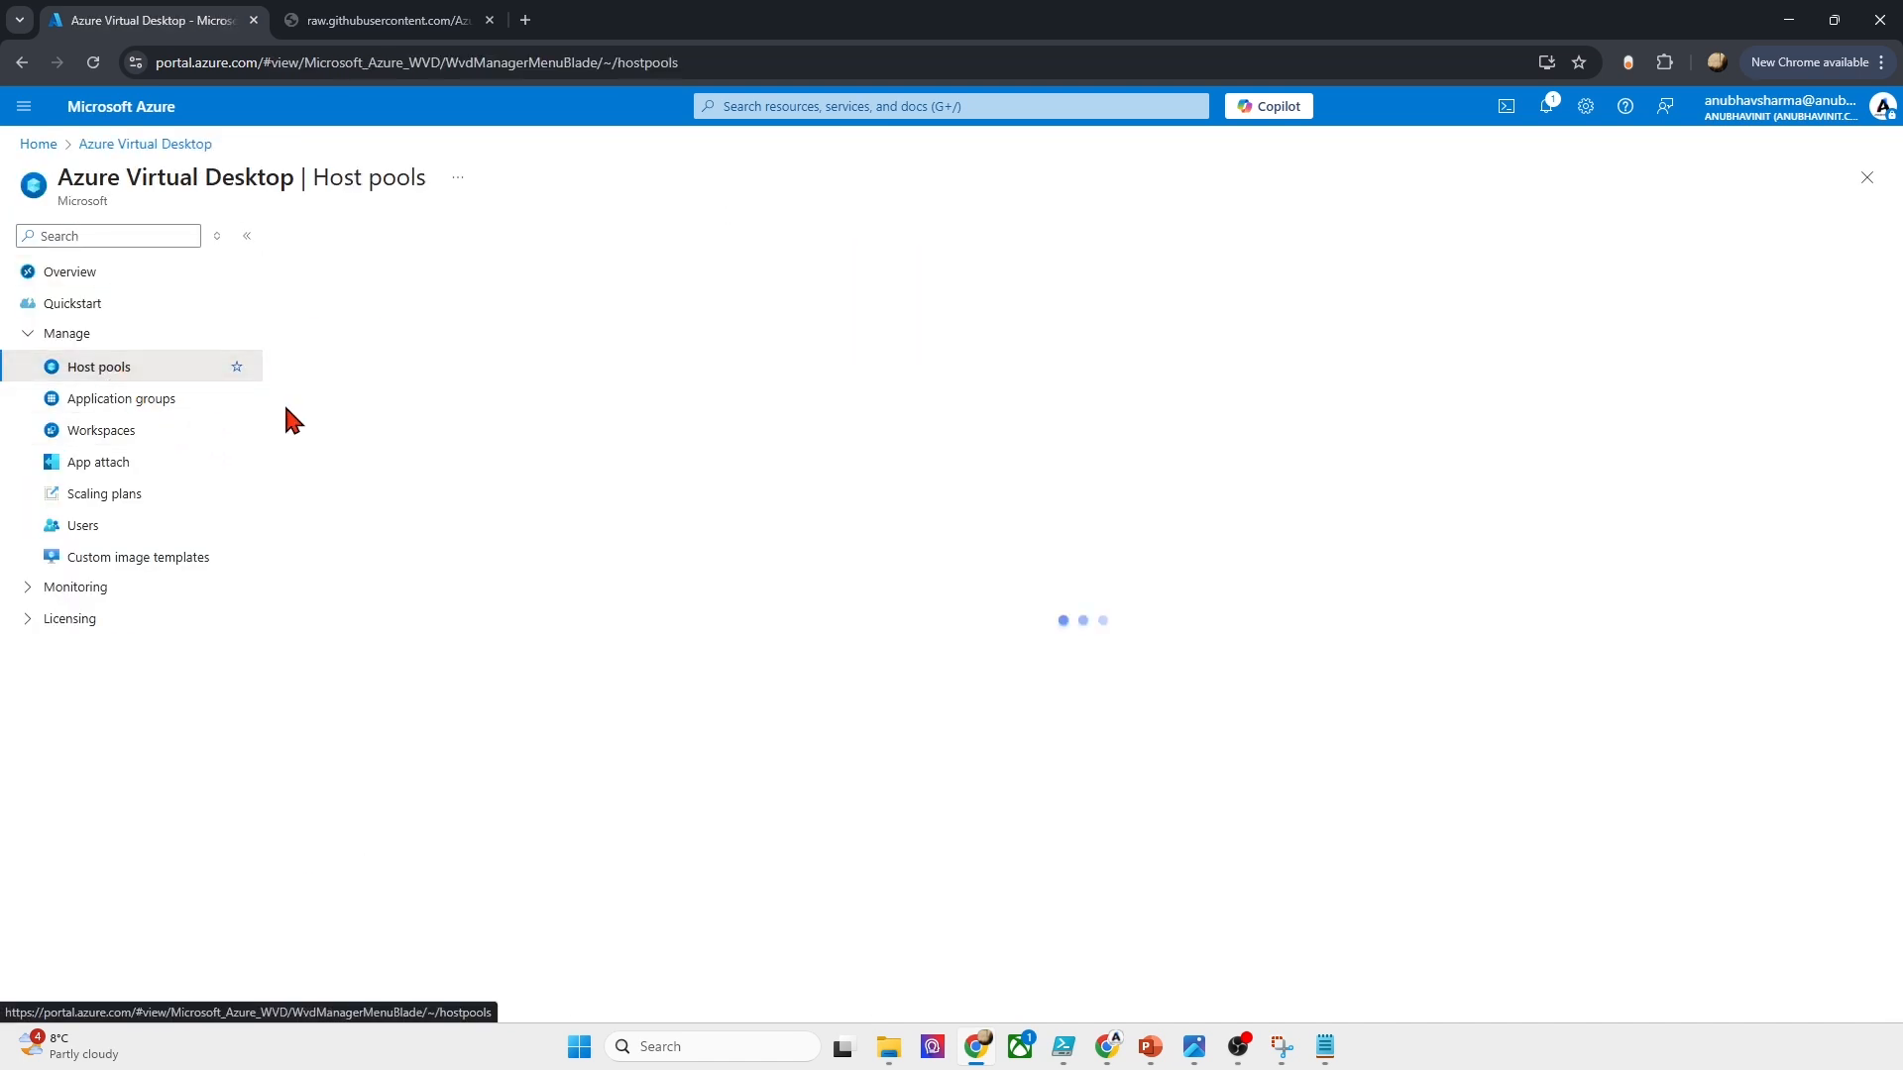
{"action": "left_click", "coordinate": [363, 427]}
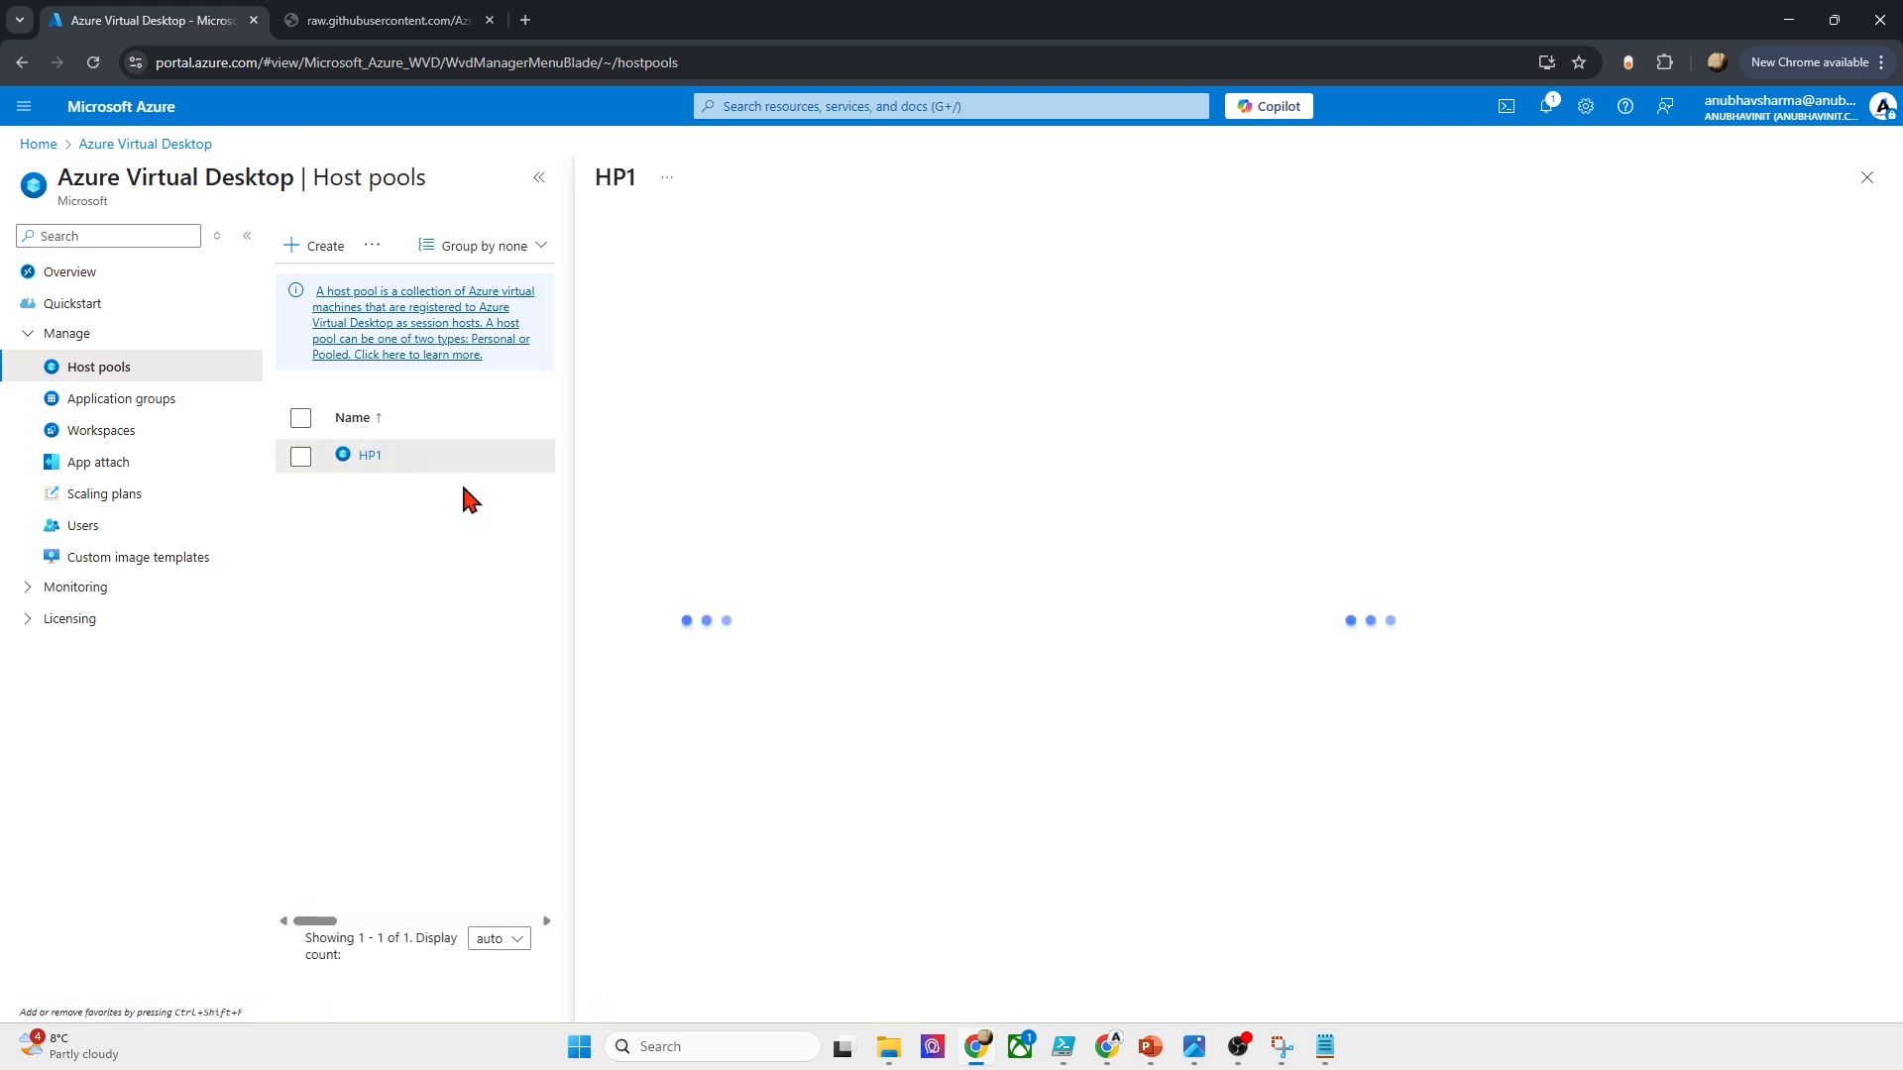
{"action": "left_click", "coordinate": [914, 629]}
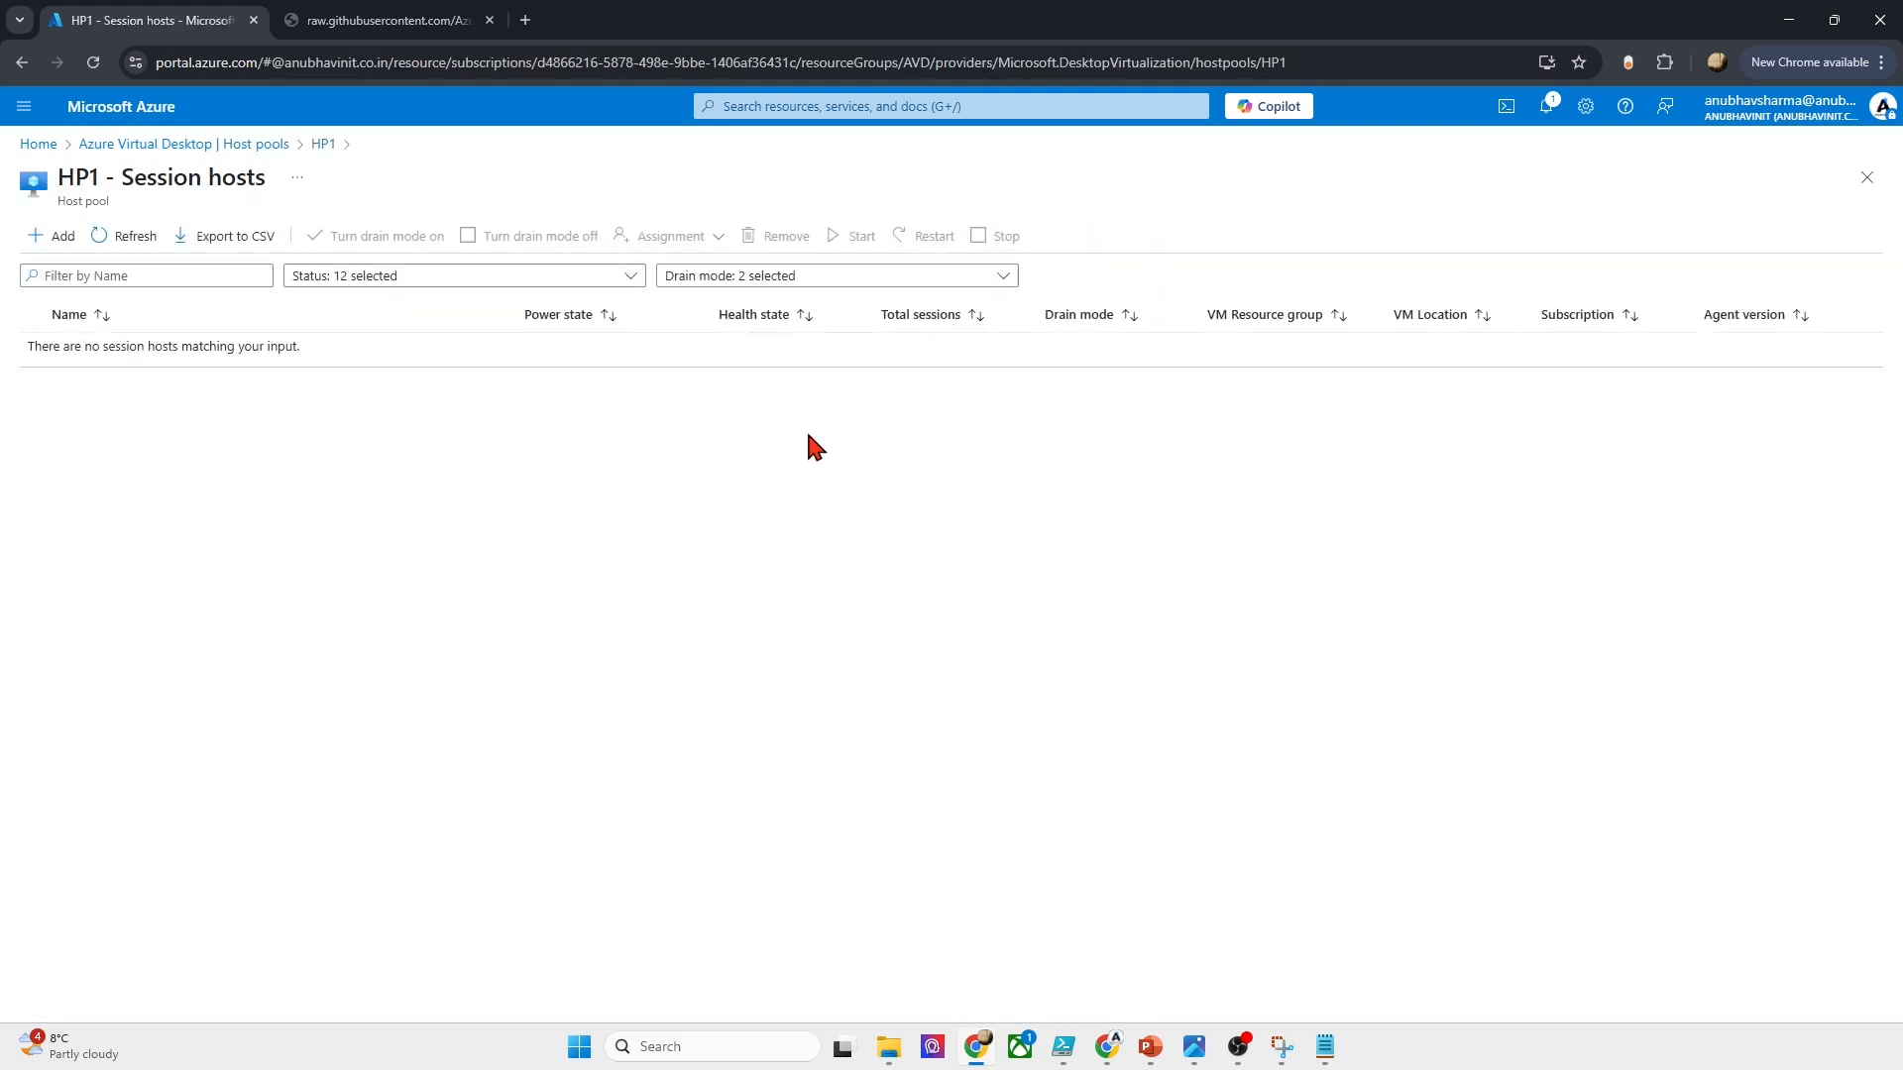
Step: Generate a new registration key for host pool HP1 with an expiration date of 27 June 2025
{"action": "left_click", "coordinate": [466, 281]}
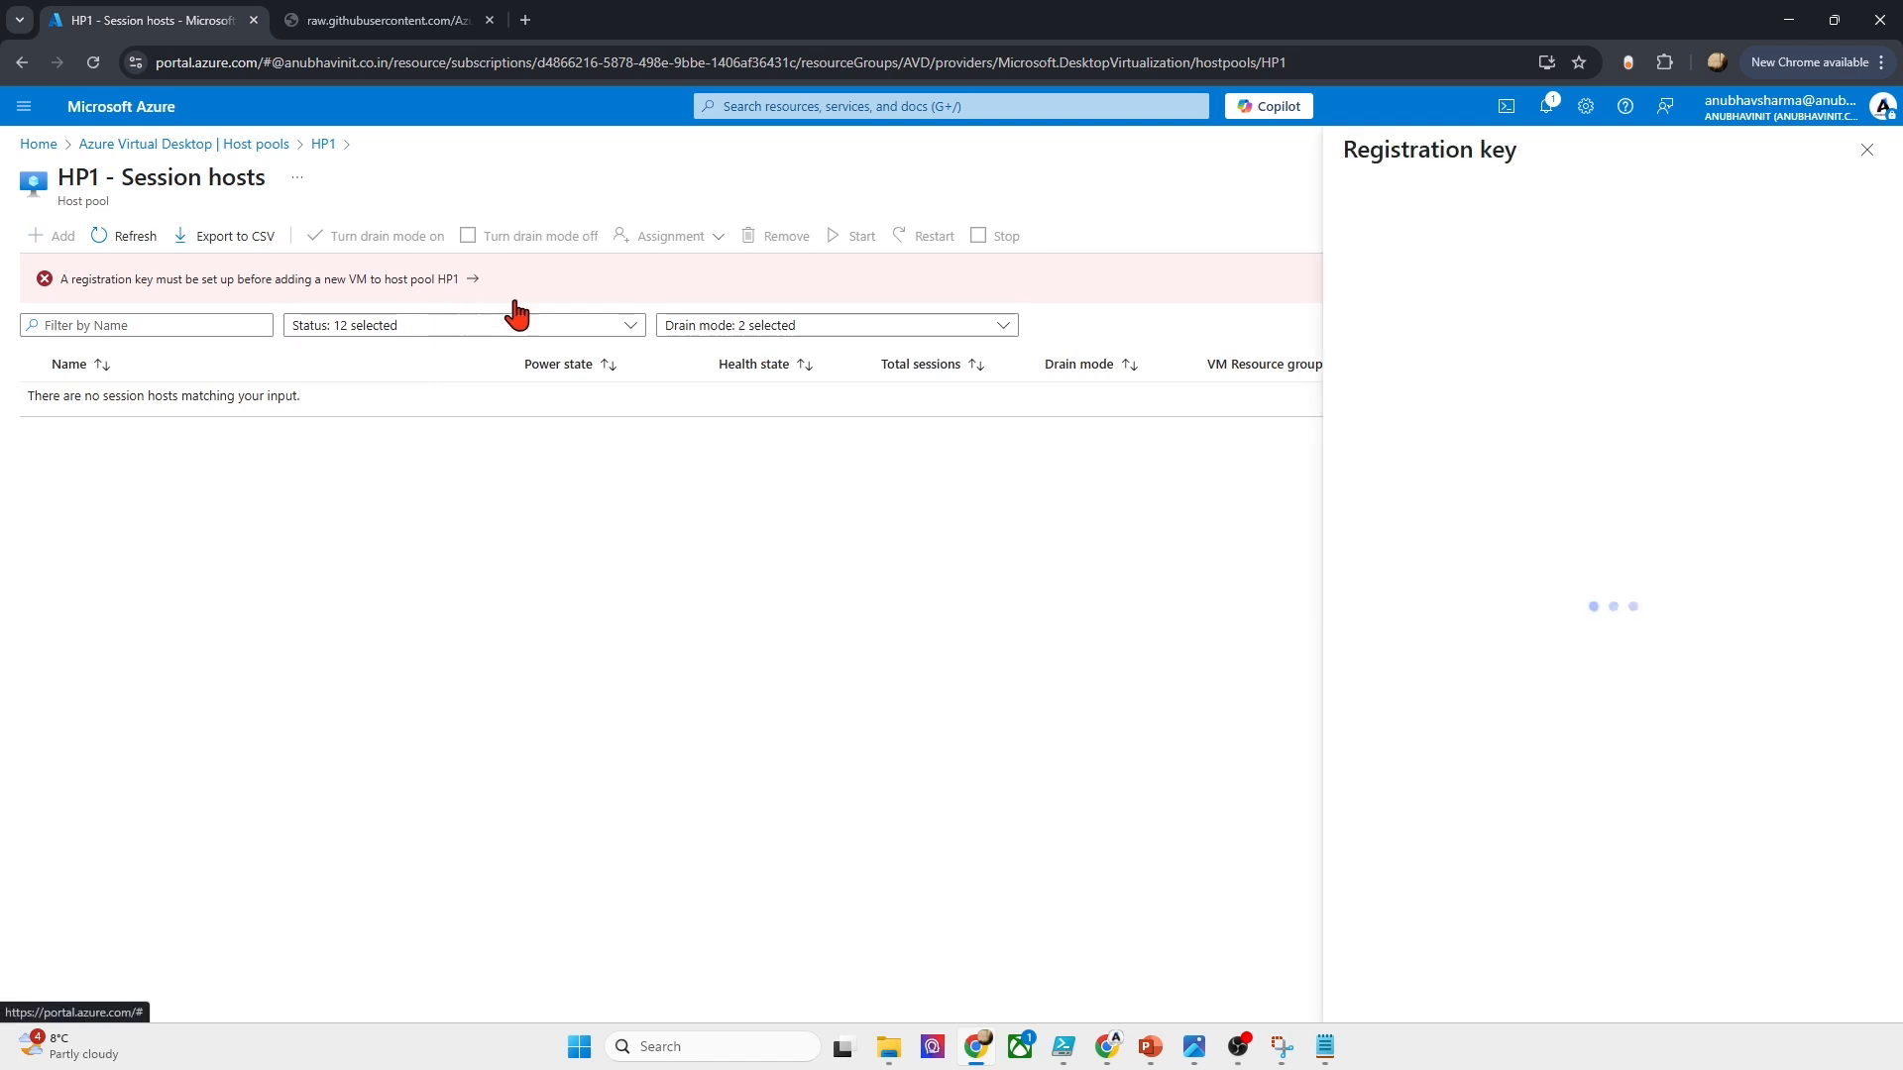
{"action": "left_click", "coordinate": [1462, 210]}
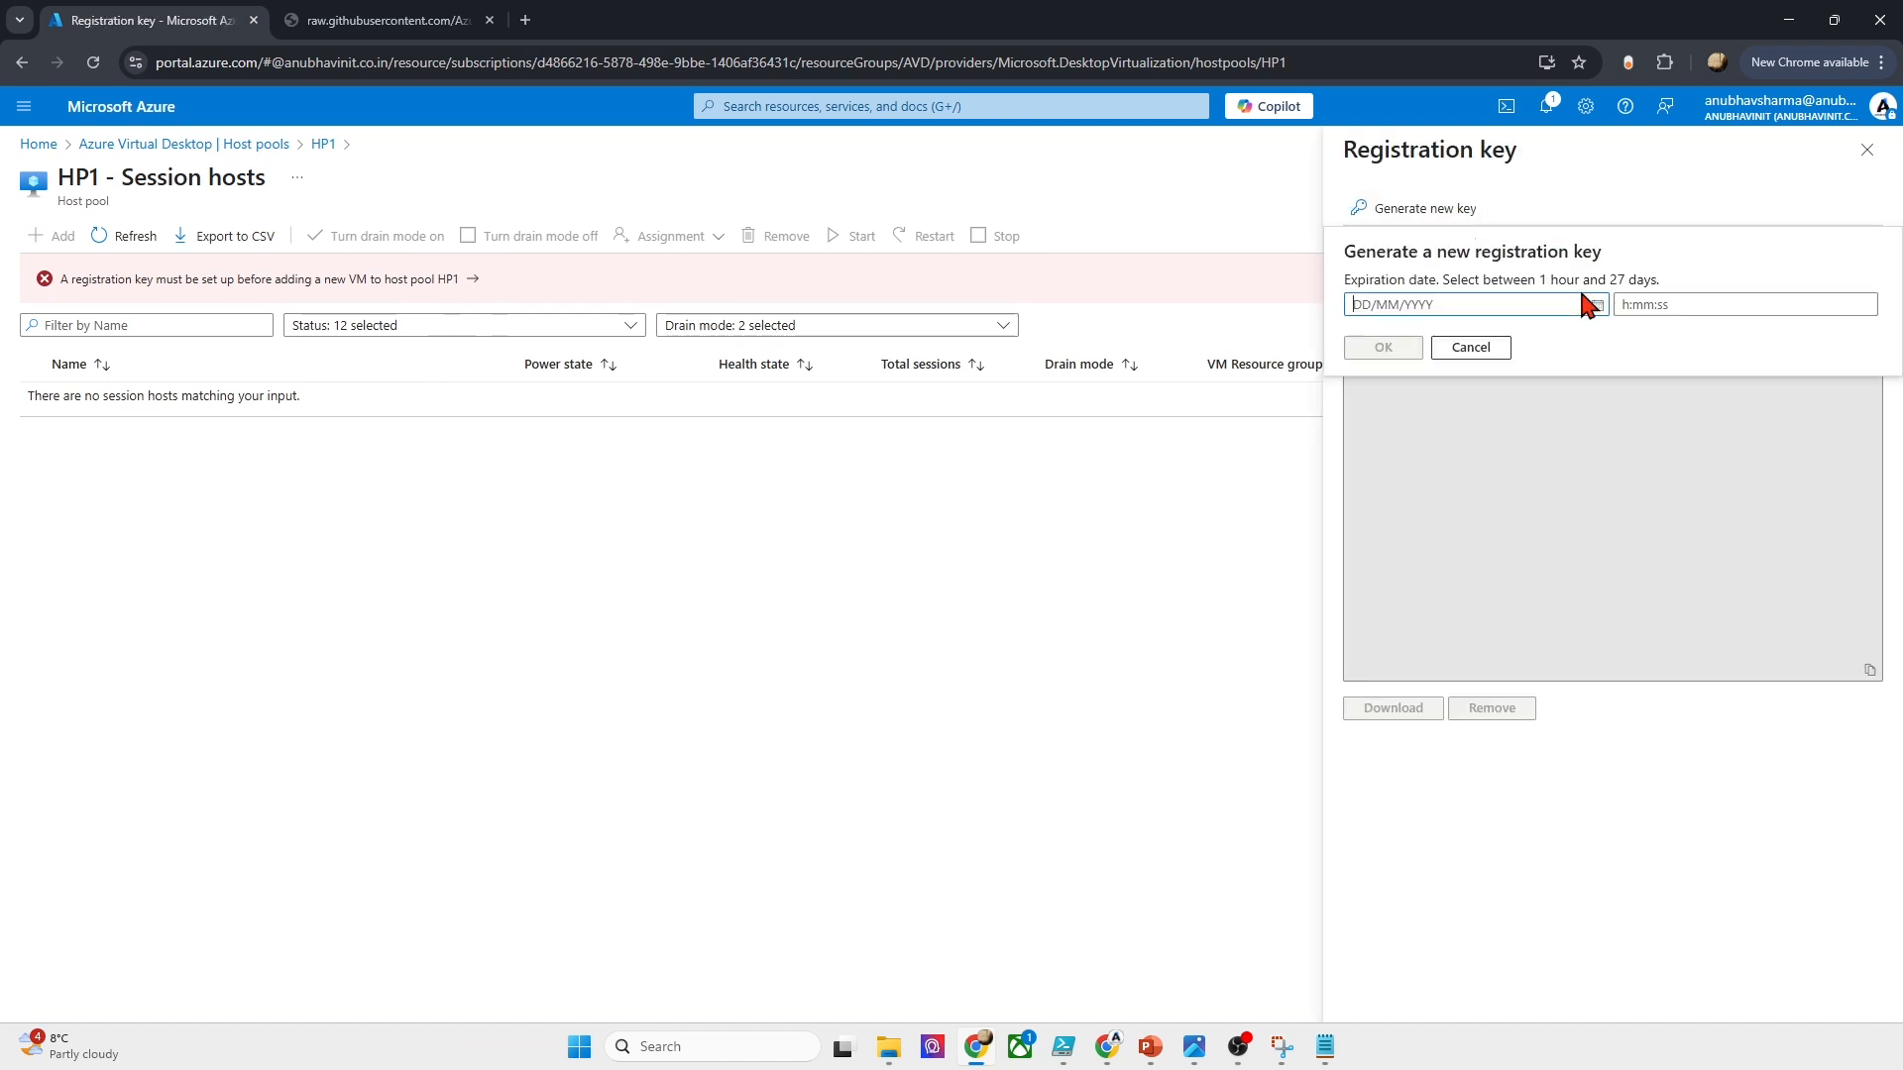
{"action": "left_click", "coordinate": [1597, 305]}
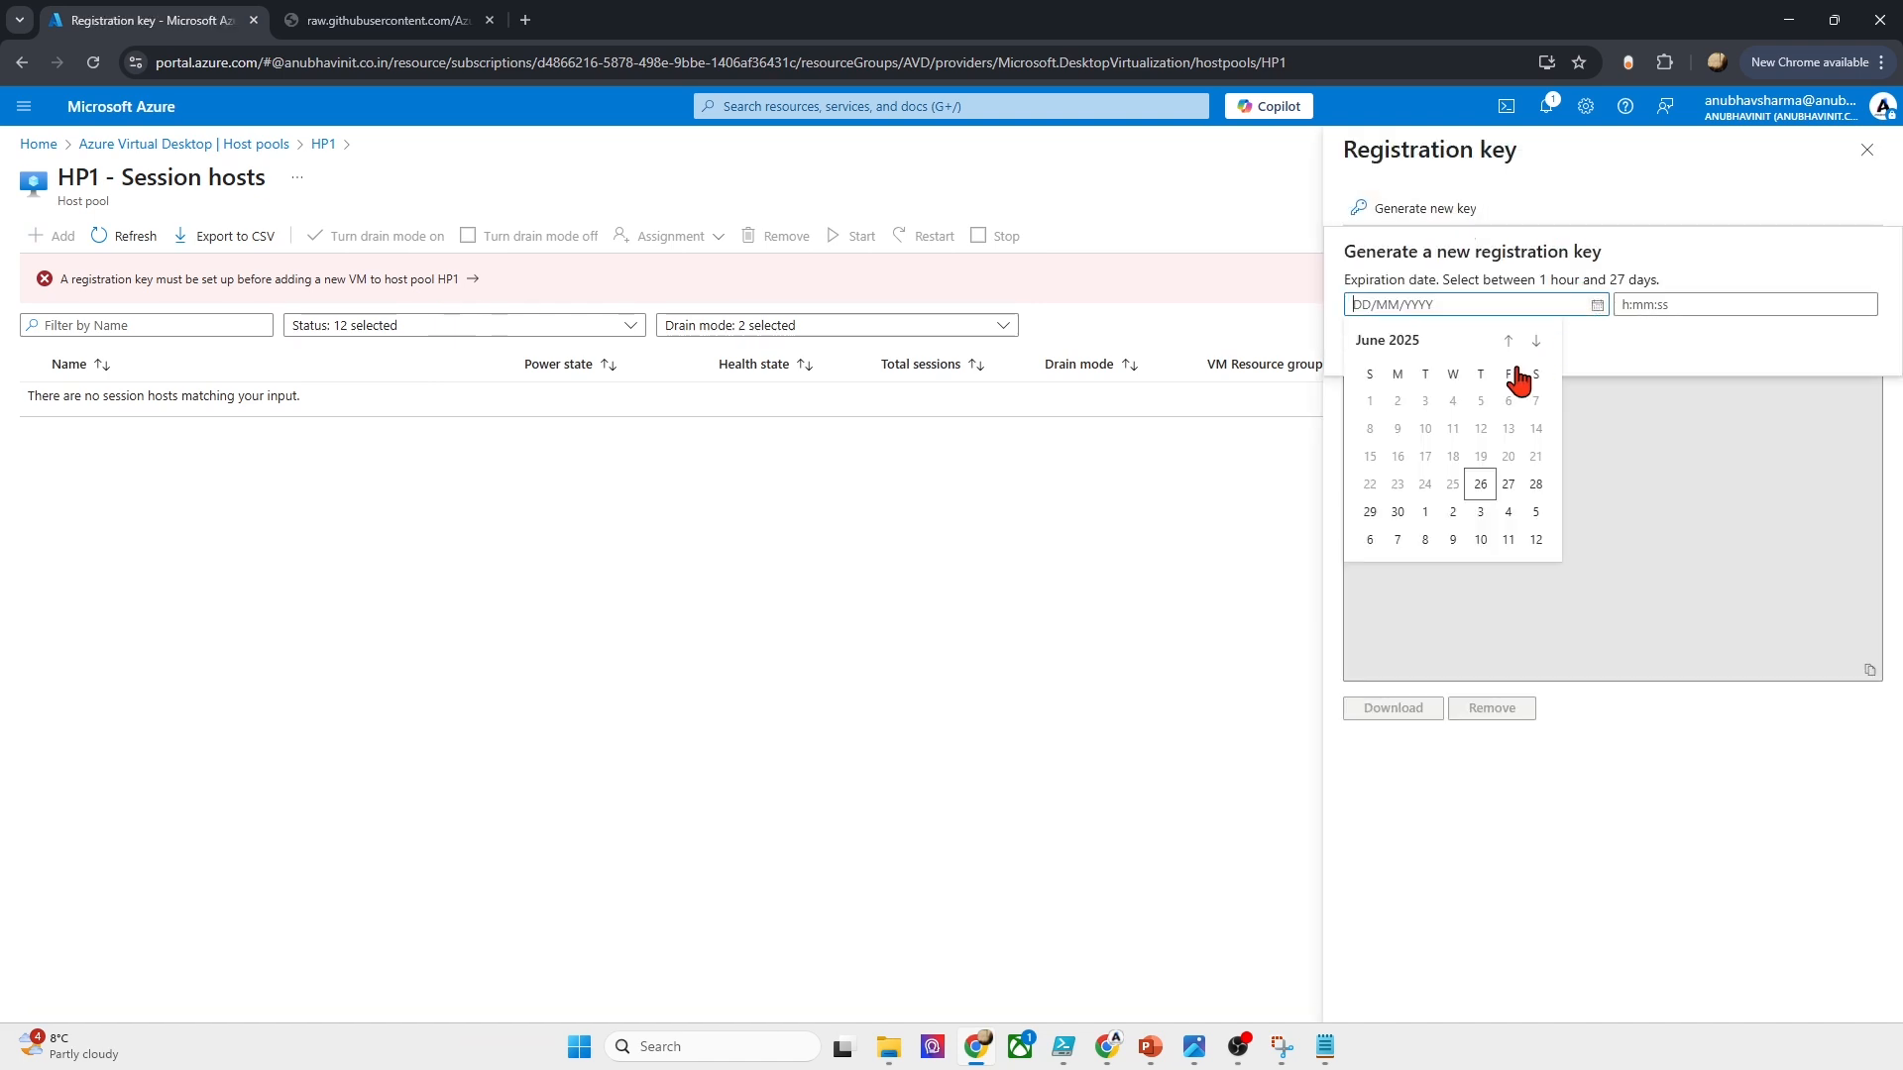
{"action": "left_click", "coordinate": [1508, 482]}
{"action": "left_click", "coordinate": [1383, 351]}
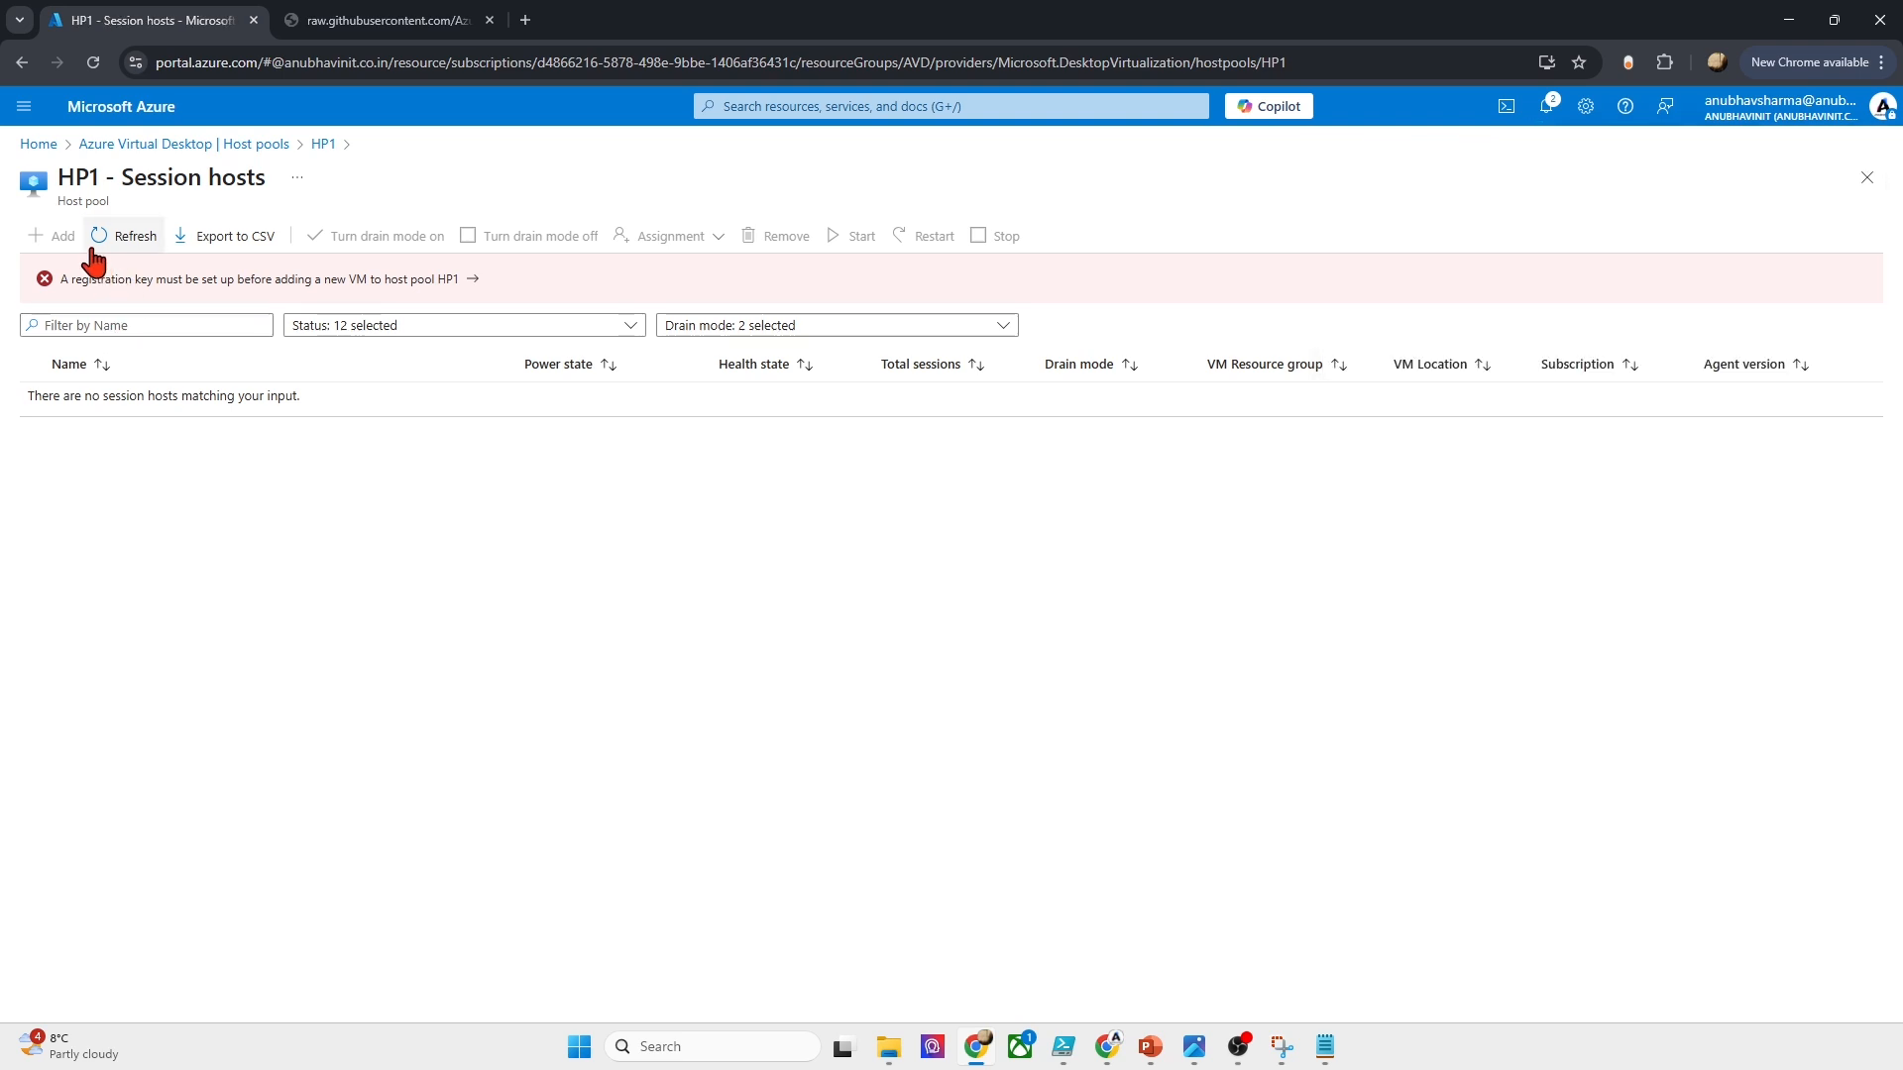
Step: Start adding virtual machines to host pool HP1 and choose the shared image ACG1/ImageDefinition1/1.0.0 for them
{"action": "left_click", "coordinate": [96, 241]}
{"action": "left_click", "coordinate": [54, 238]}
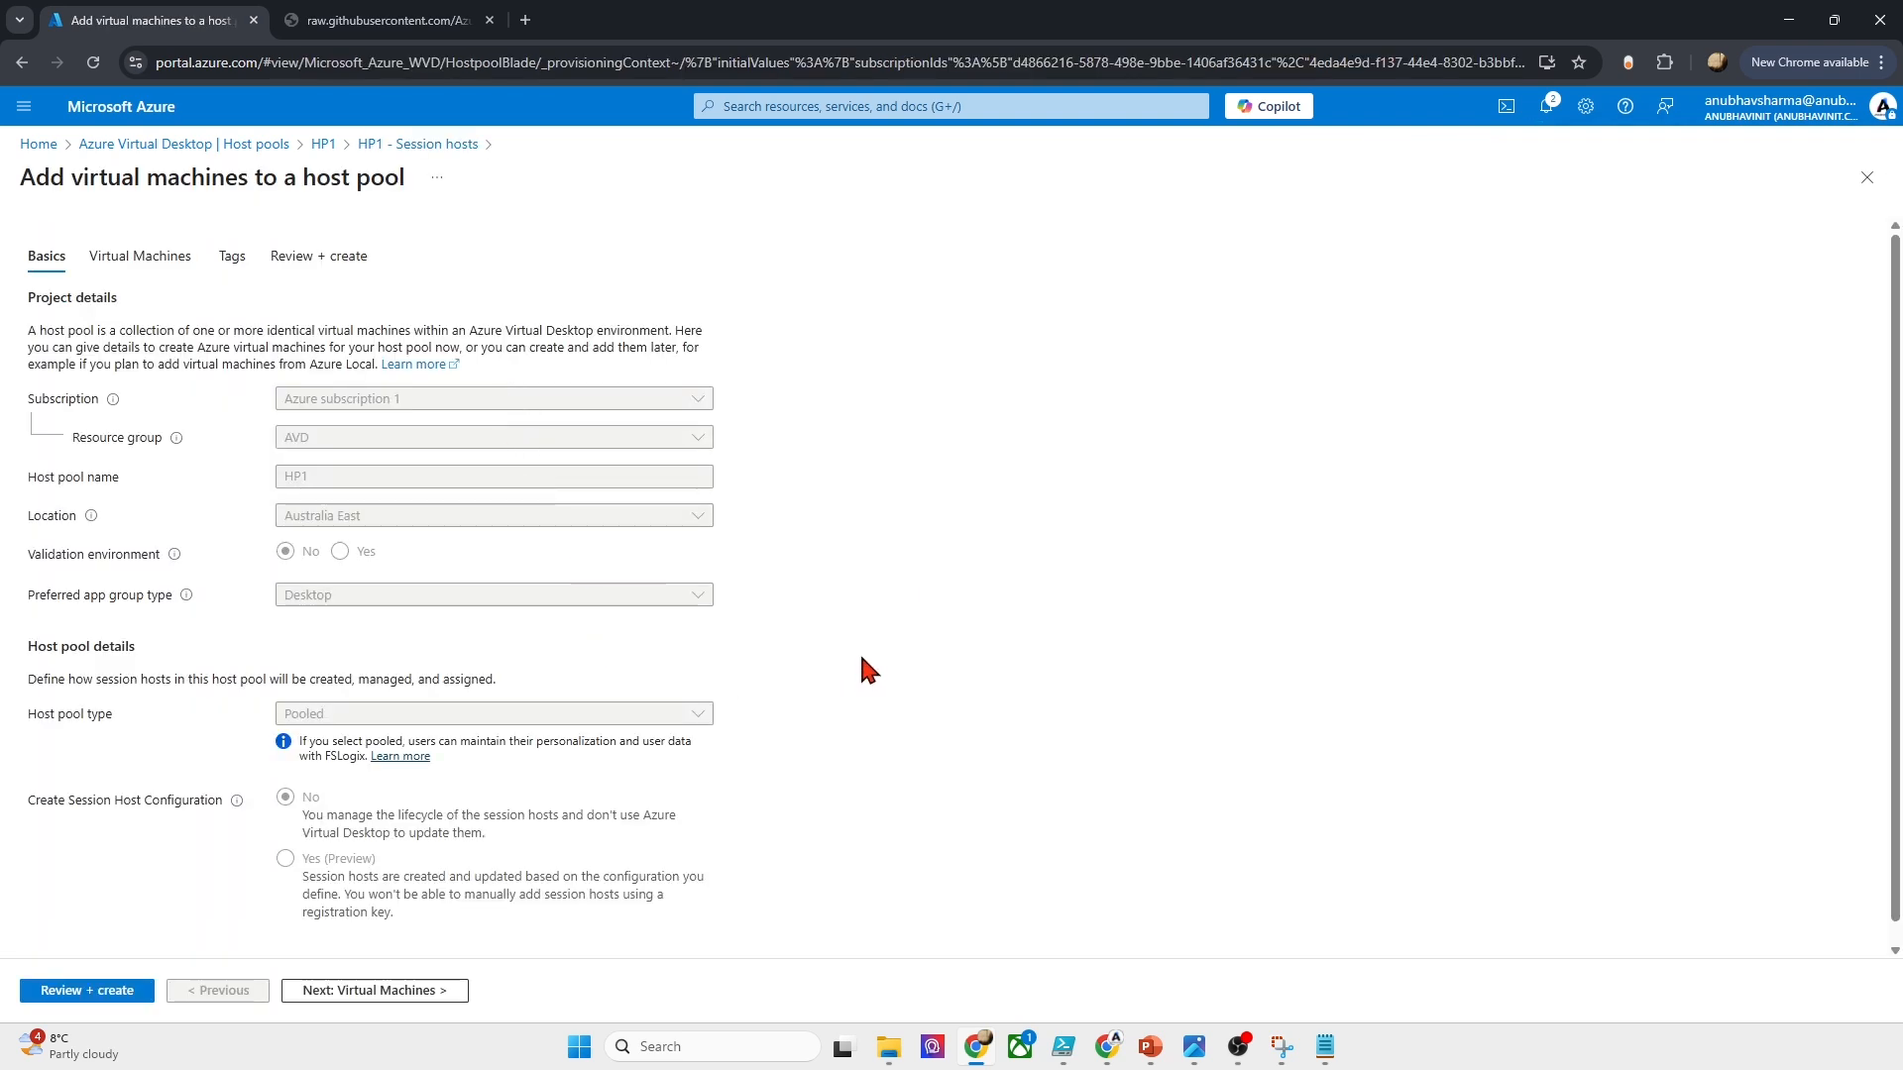
{"action": "left_click", "coordinate": [385, 989]}
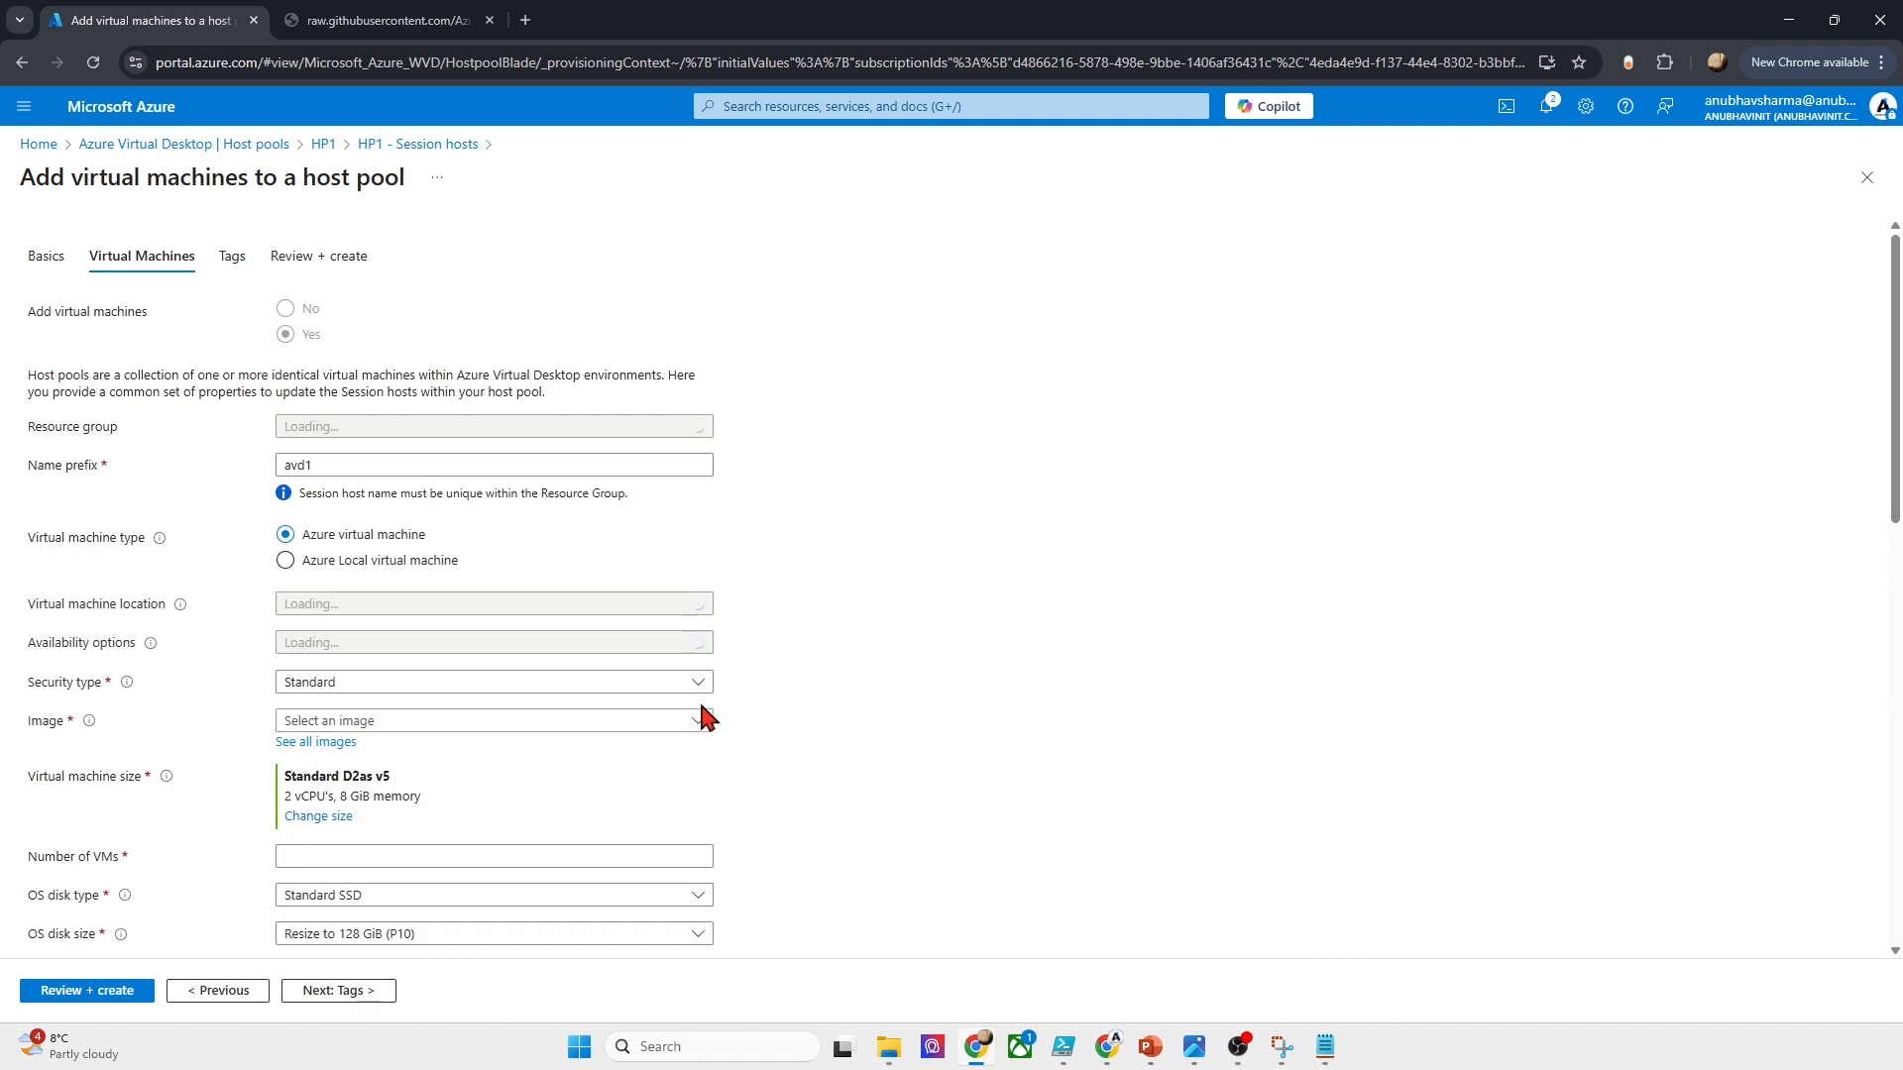
{"action": "scroll", "coordinate": [771, 708], "scroll_direction": "down", "scroll_amount": 3}
{"action": "left_click", "coordinate": [323, 485]}
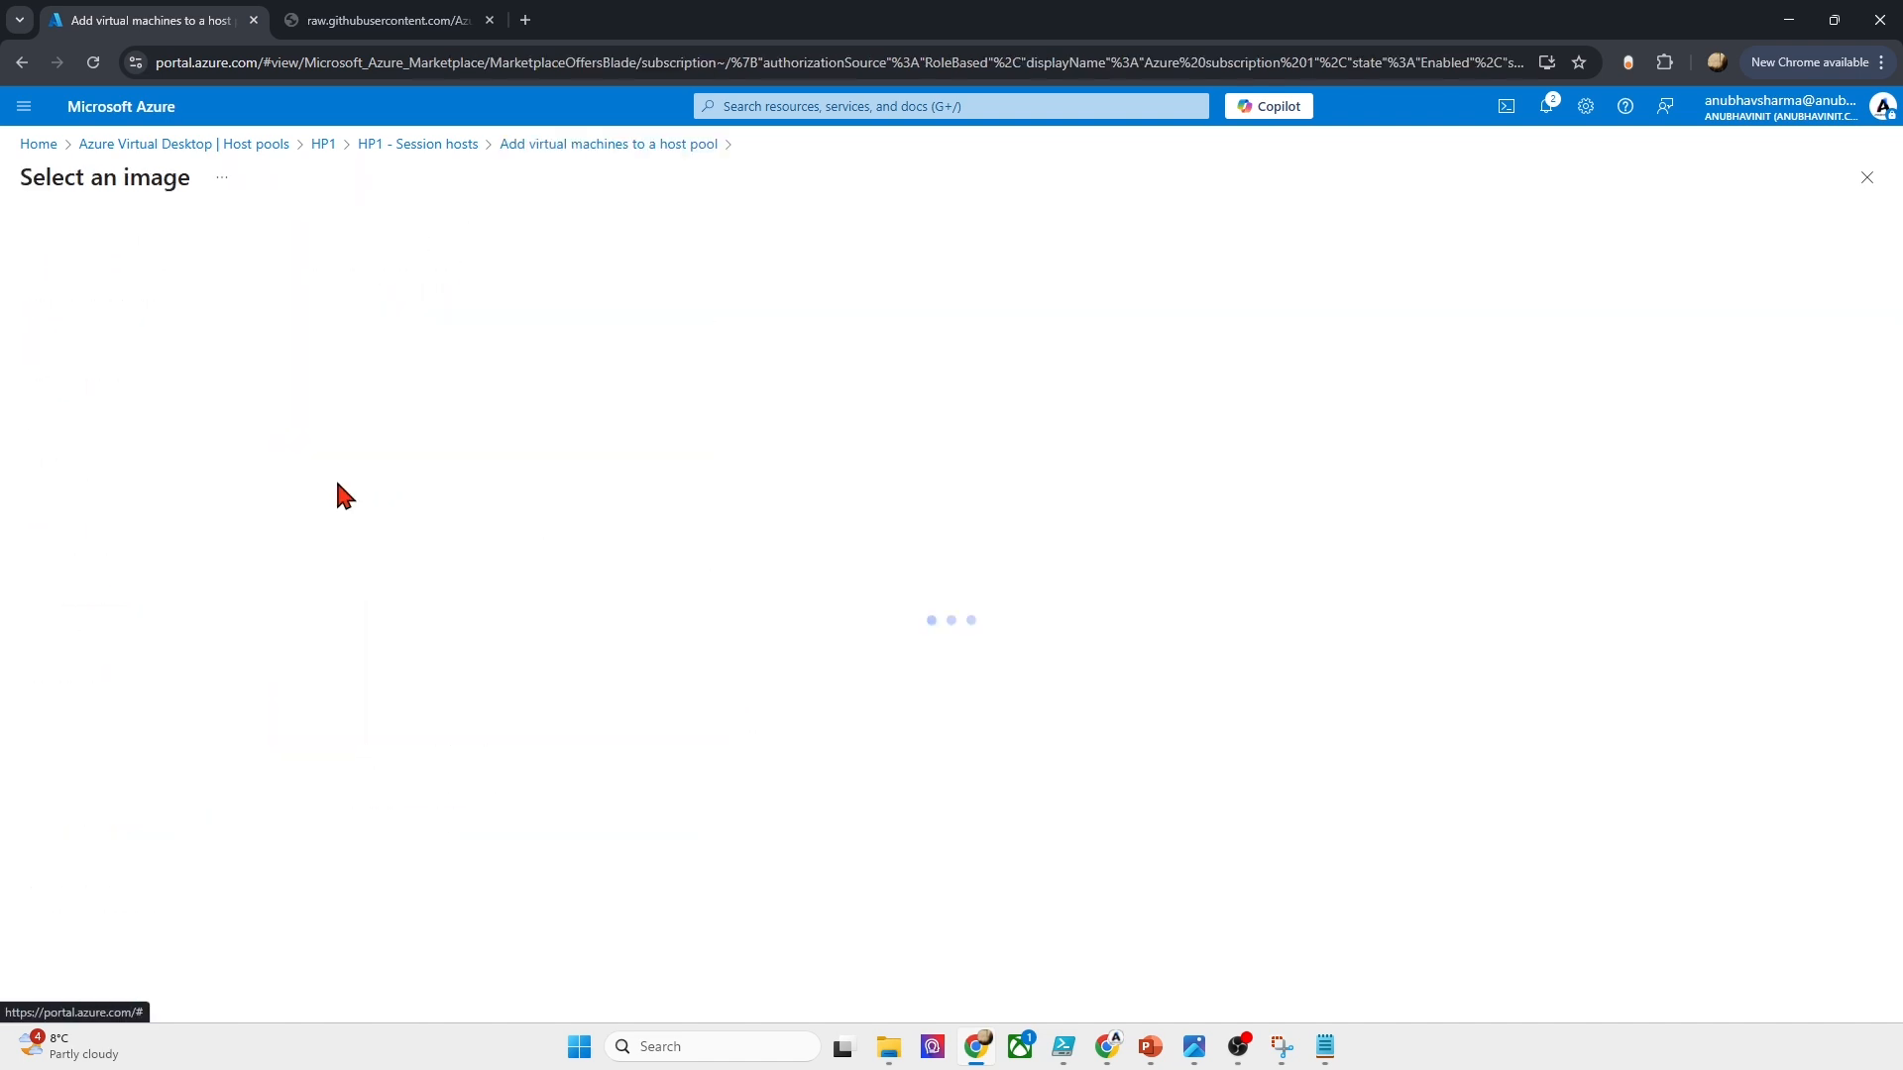
{"action": "left_click", "coordinate": [54, 336]}
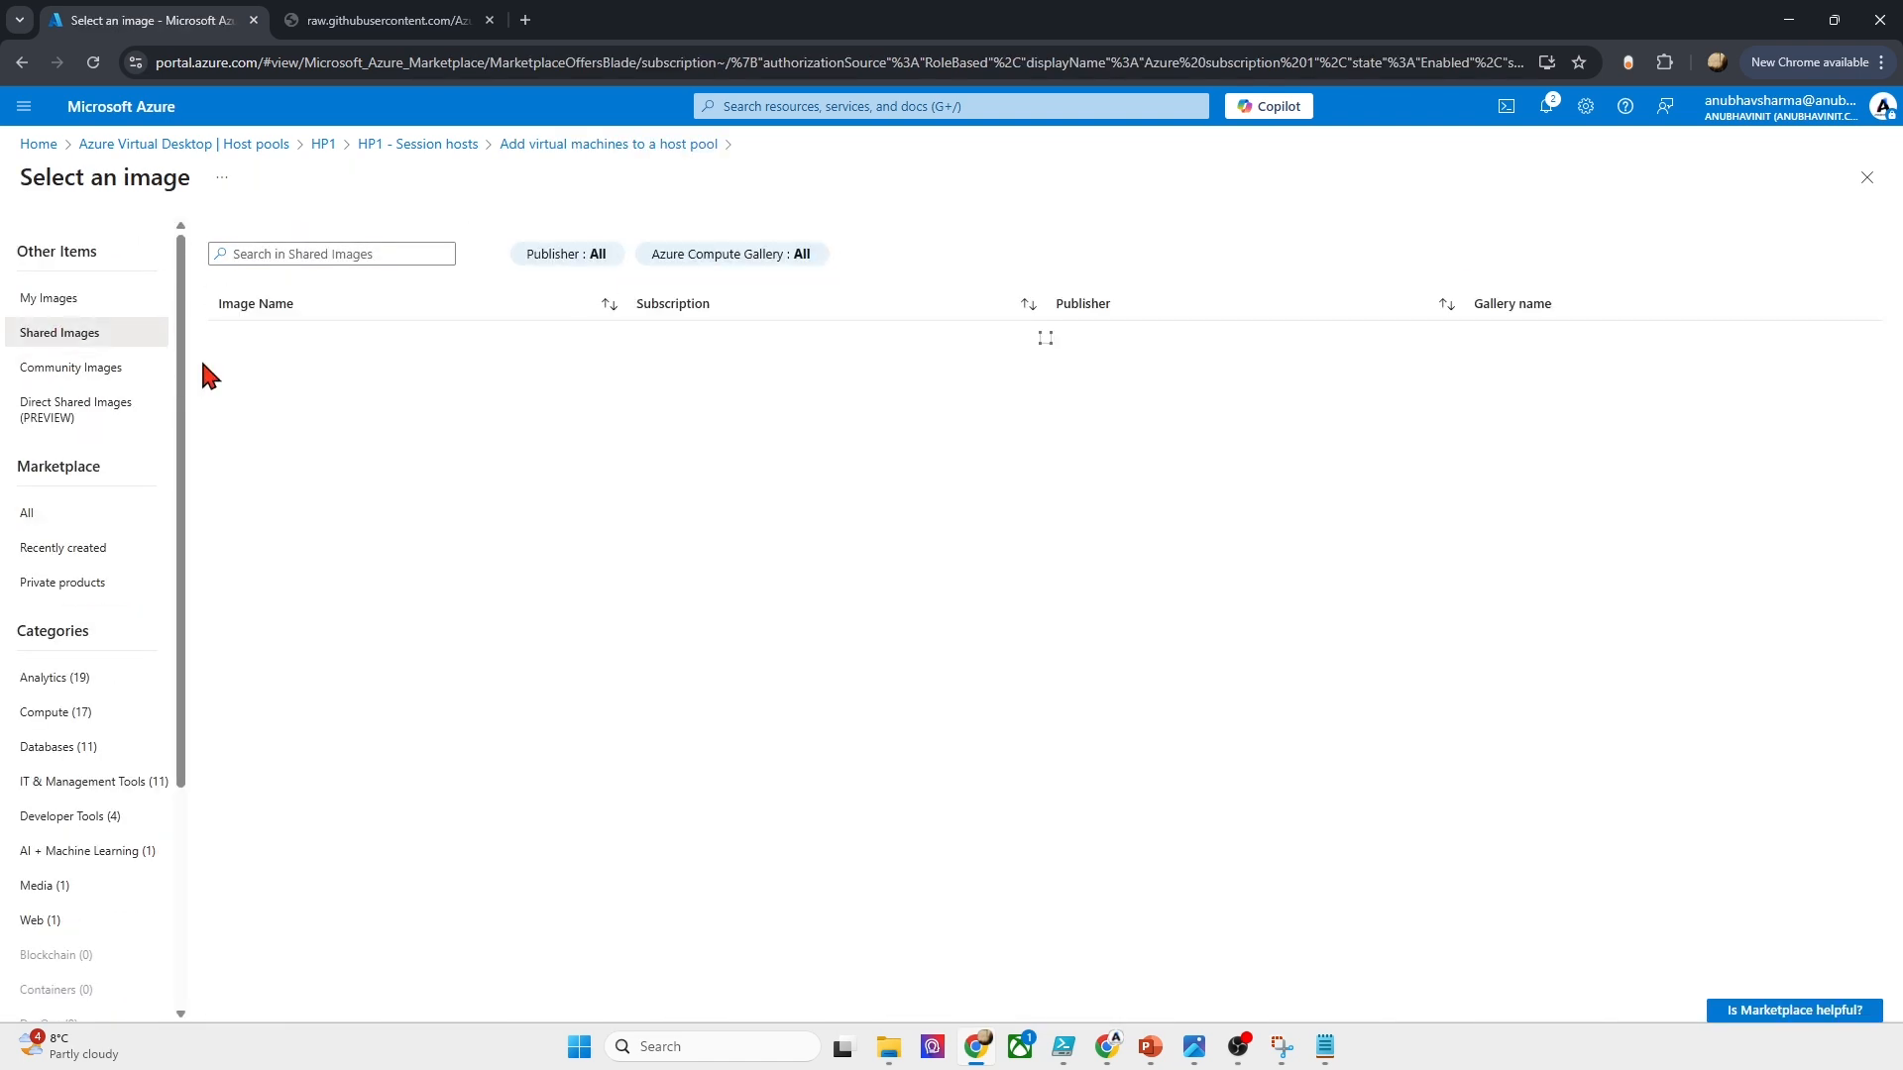
{"action": "left_click", "coordinate": [270, 338]}
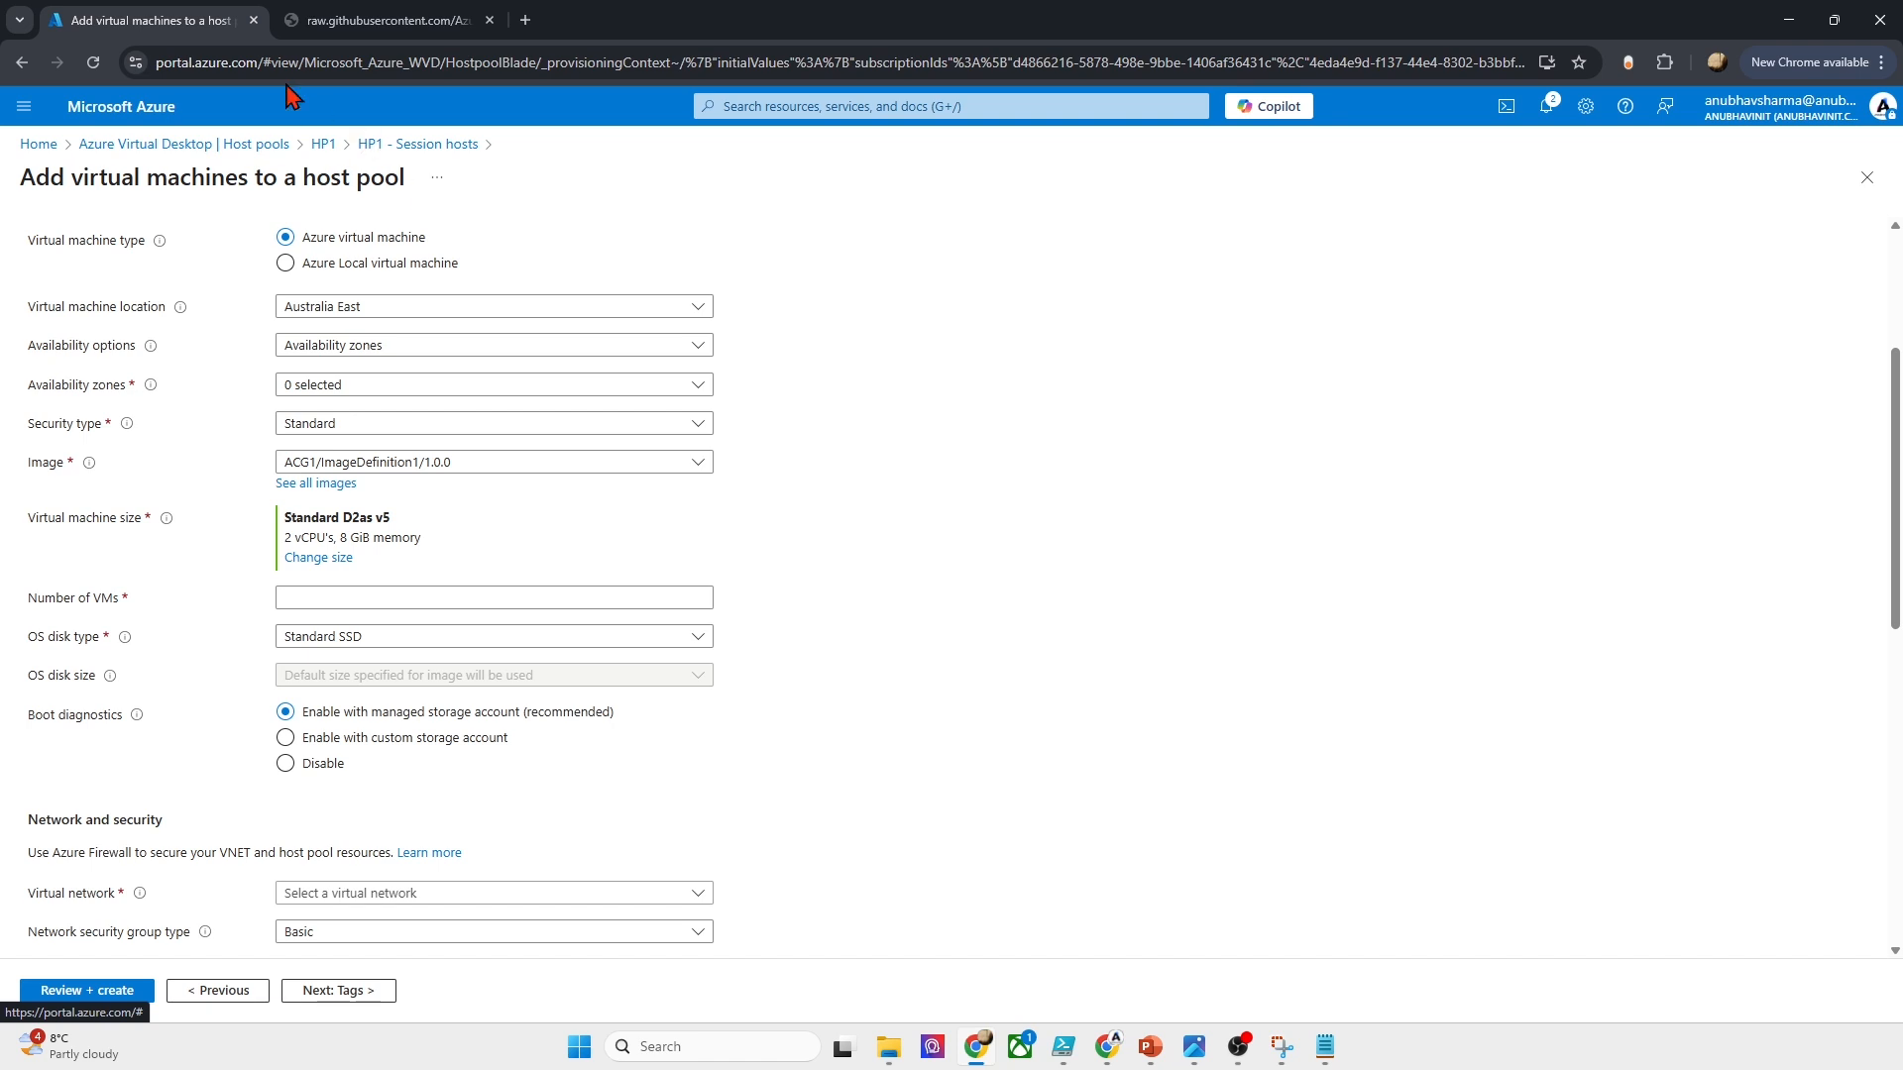
Step: Go to the custom image templates of Azure Virtual Desktop and start a new template named temp5
{"action": "left_click", "coordinate": [38, 145]}
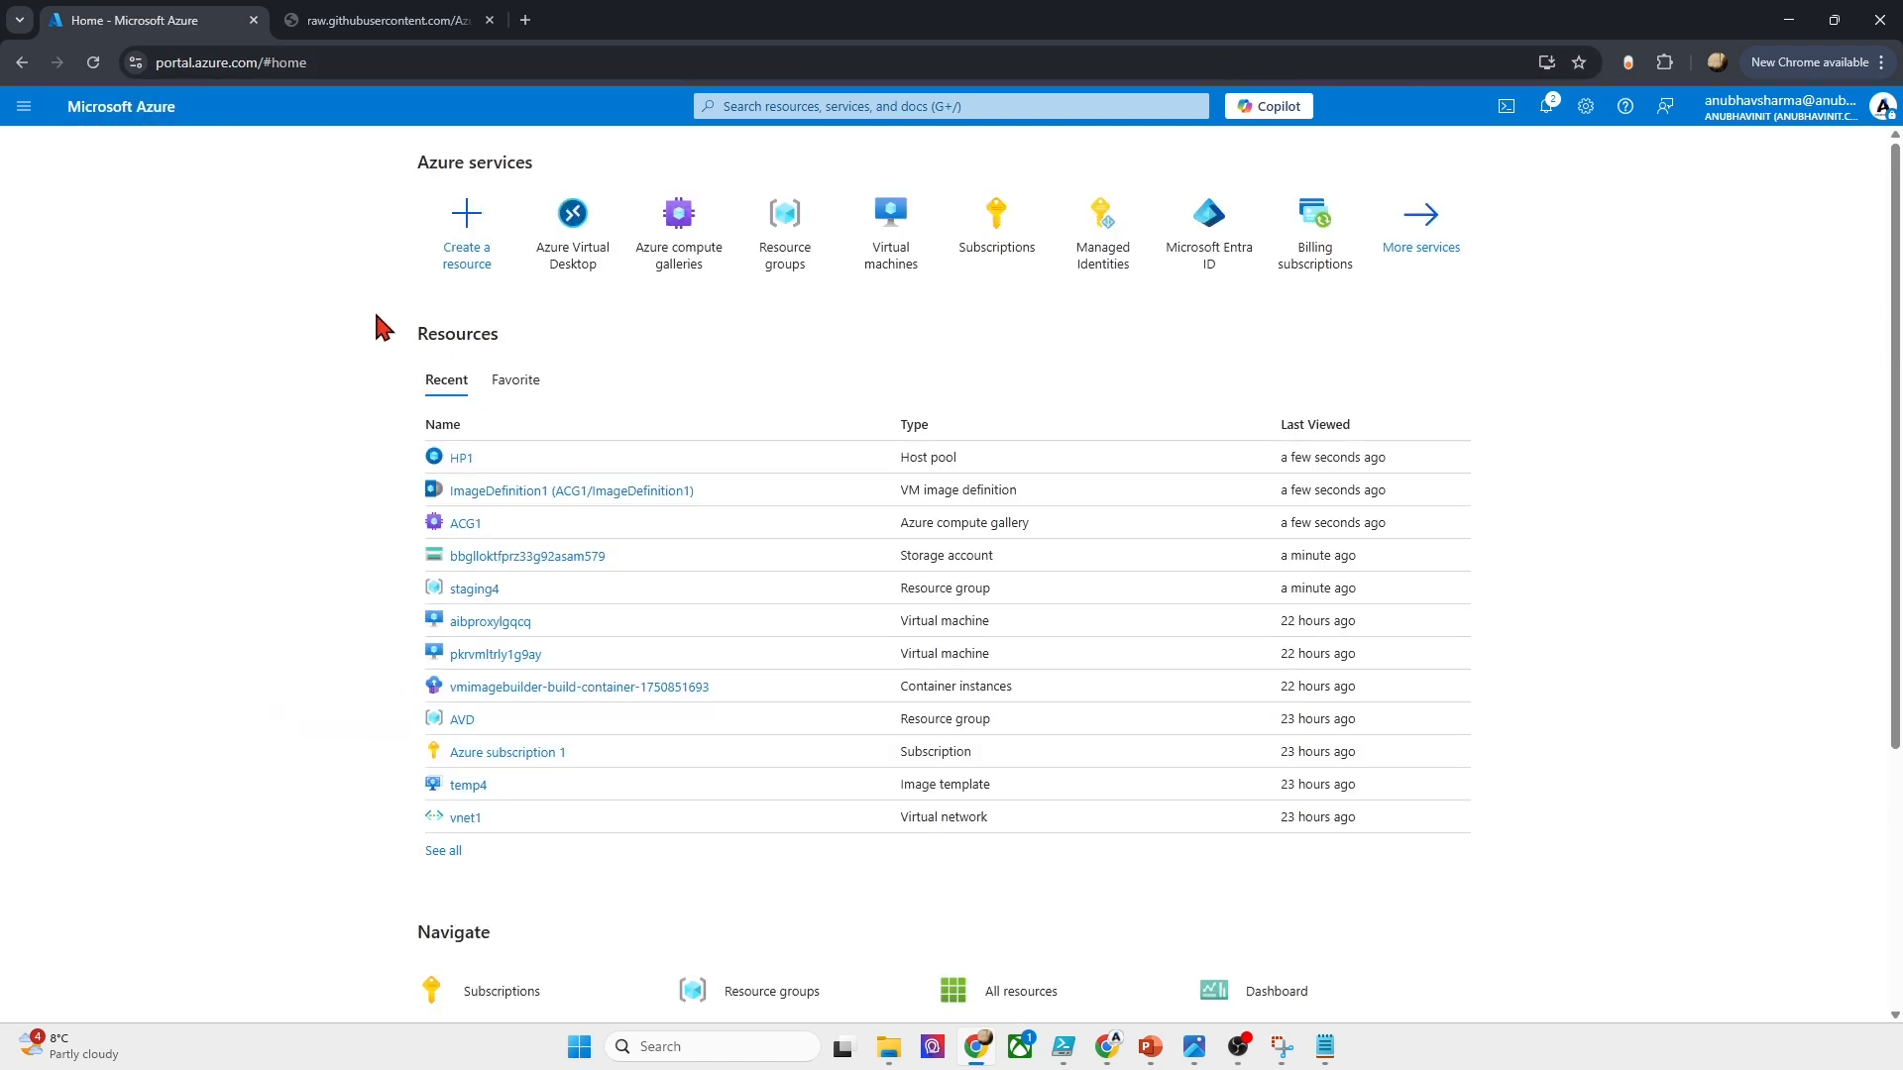
{"action": "left_click", "coordinate": [592, 260]}
{"action": "left_click", "coordinate": [148, 557]}
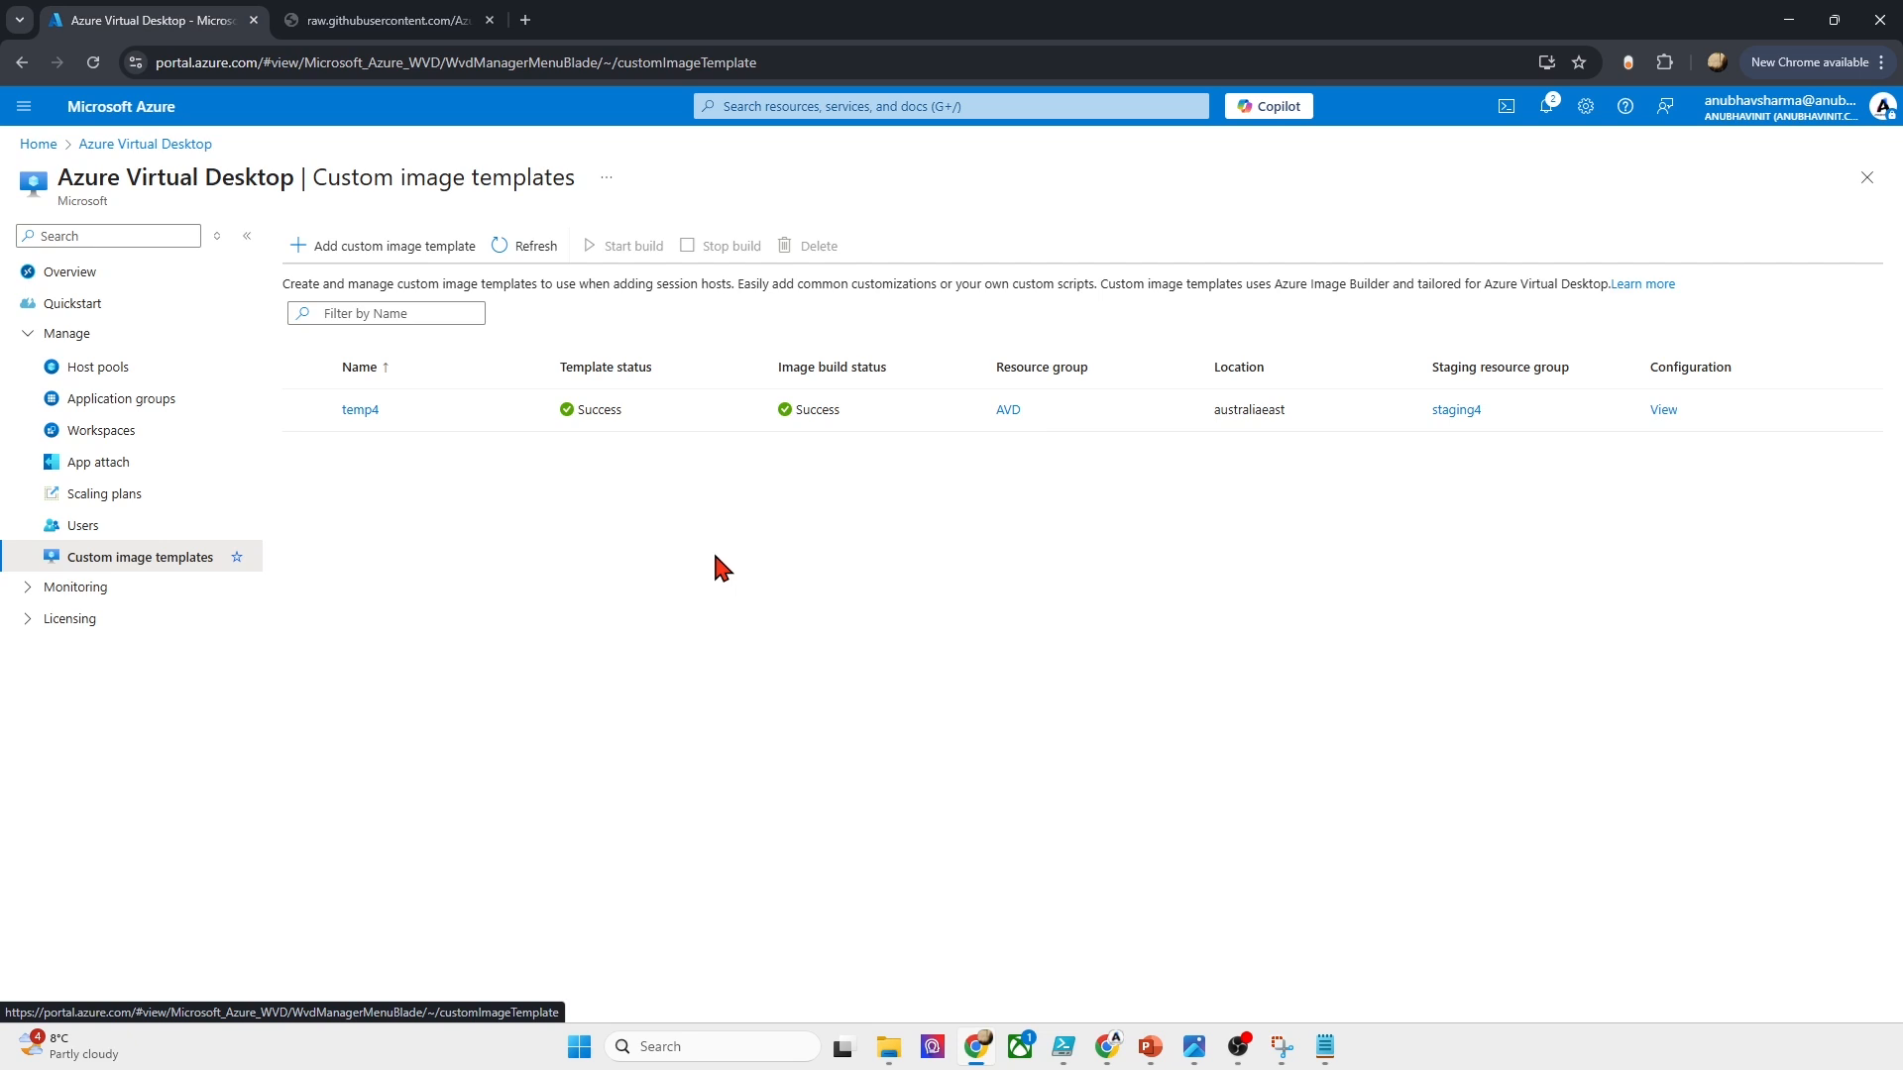
{"action": "left_click", "coordinate": [394, 247]}
{"action": "left_click", "coordinate": [347, 347]}
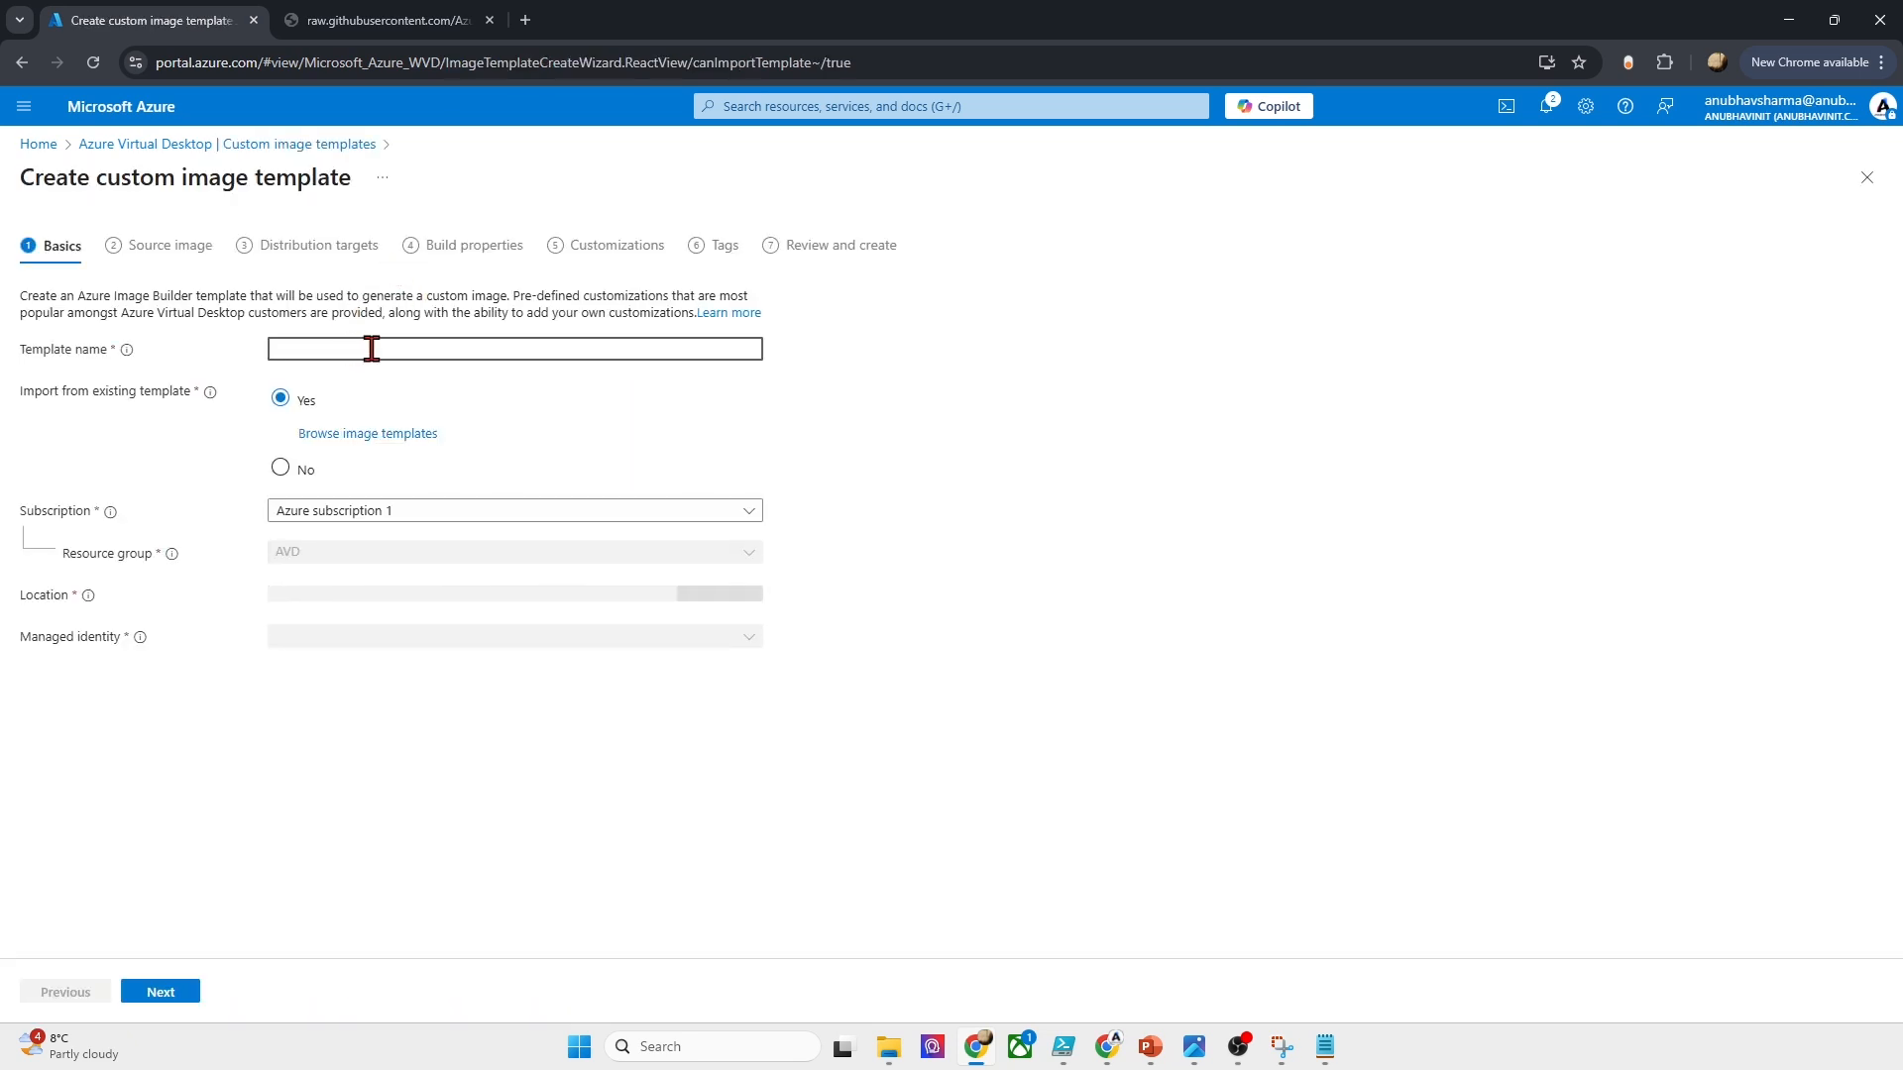
{"action": "type", "text": "temp"}
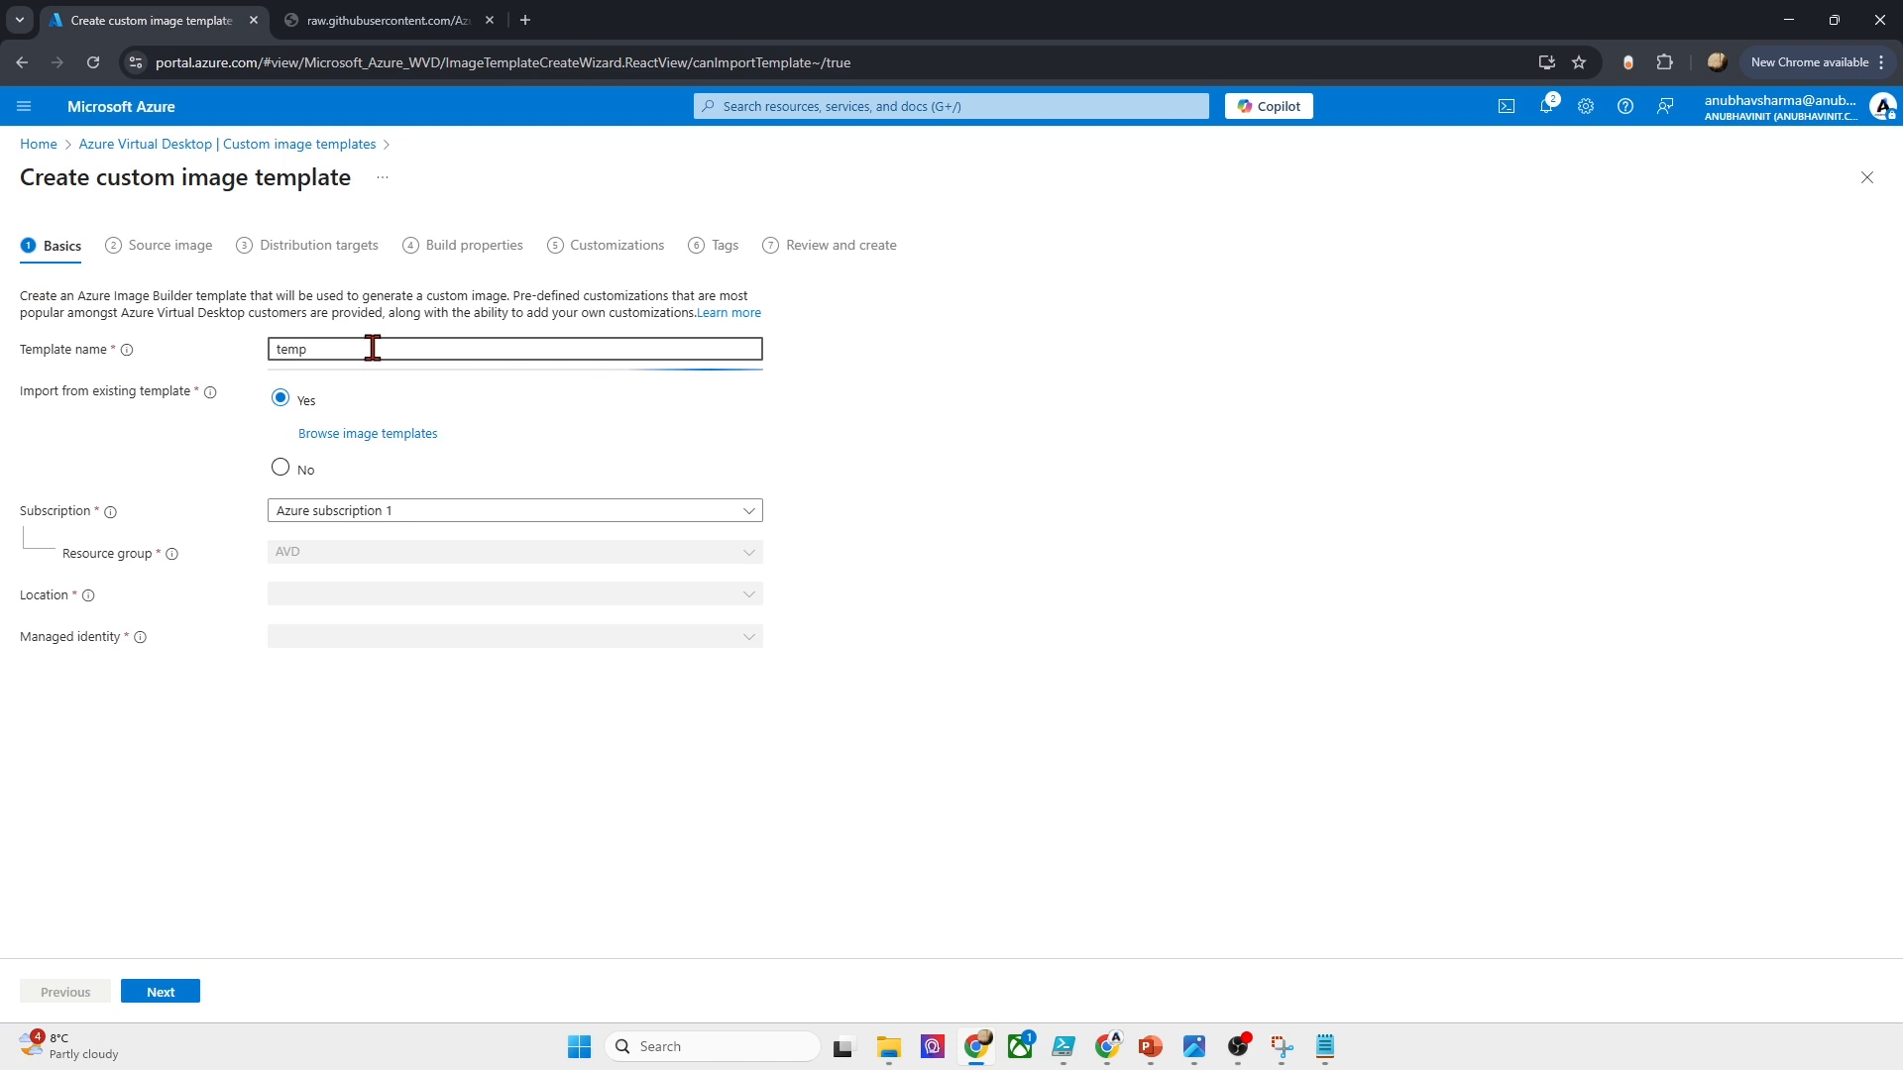
{"action": "type", "text": "5"}
Step: Import the settings of the existing image template temp4 into the new template
{"action": "left_click", "coordinate": [387, 433]}
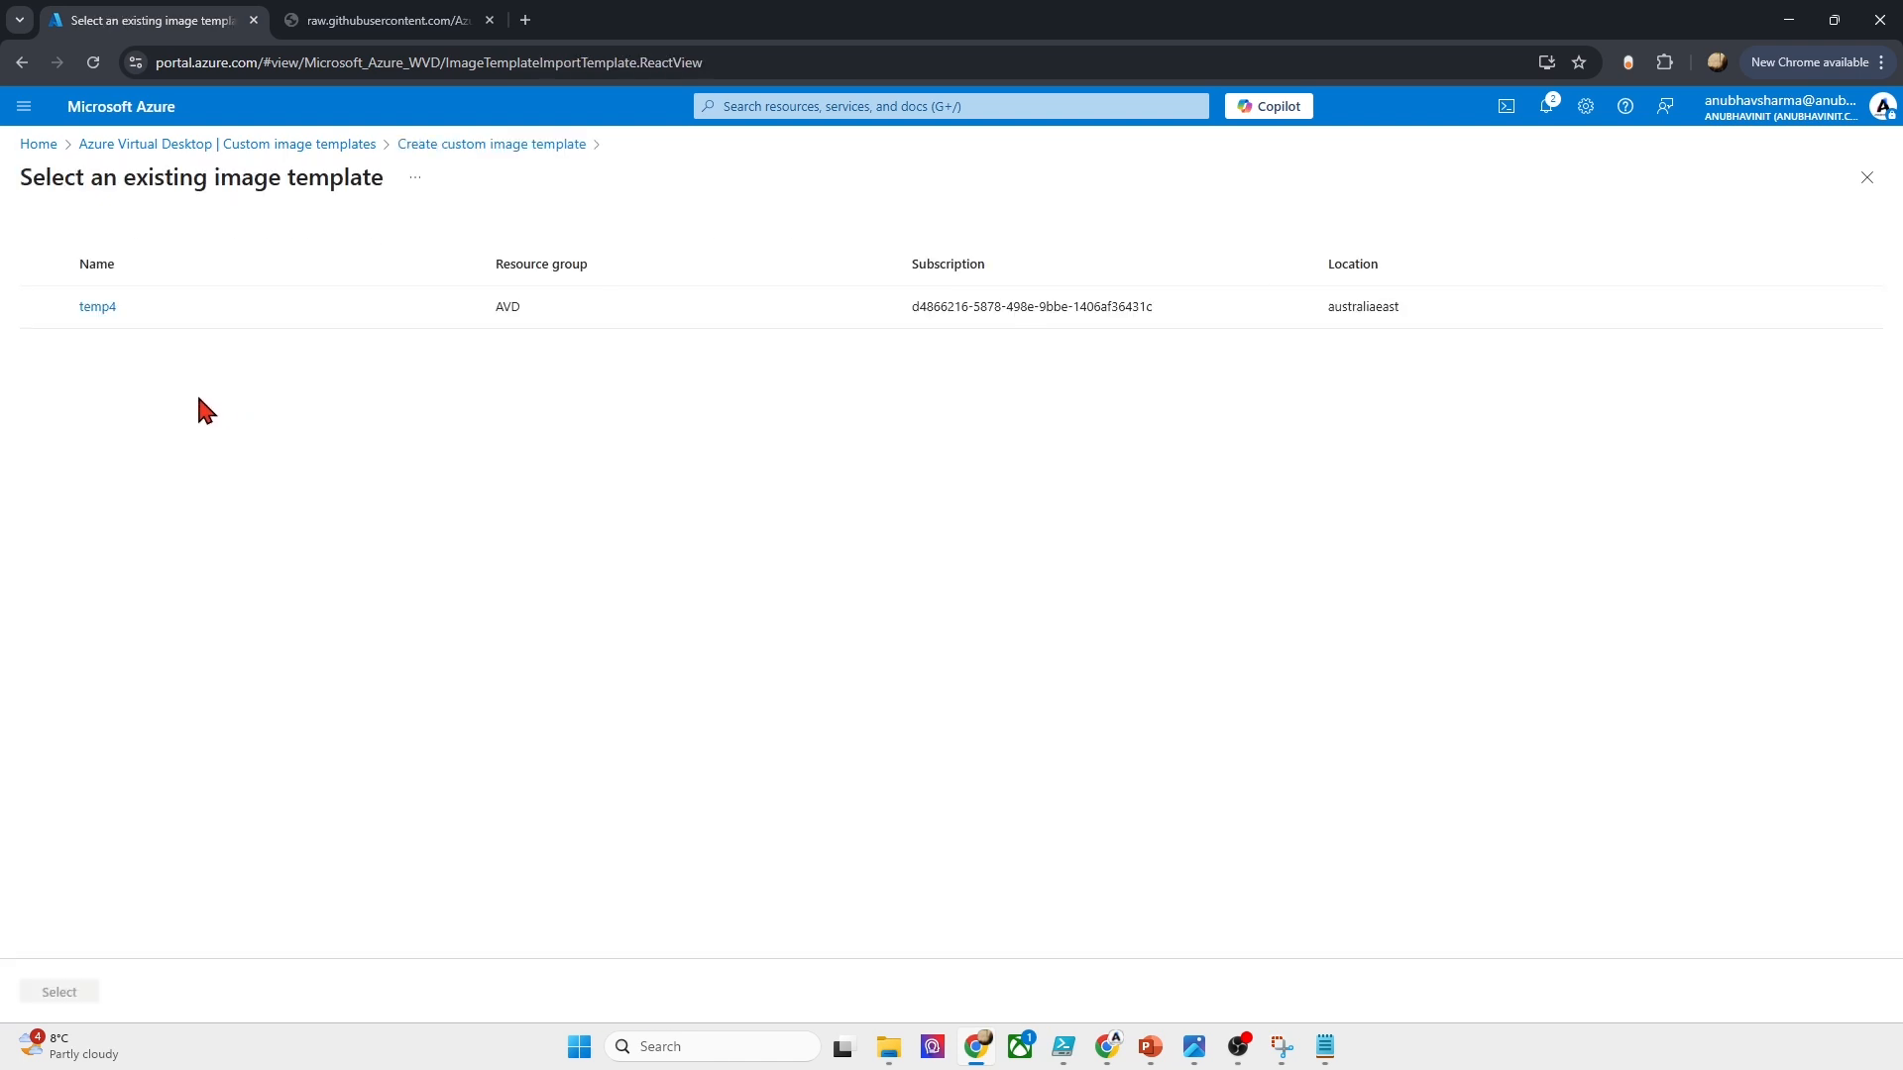
{"action": "left_click", "coordinate": [441, 145]}
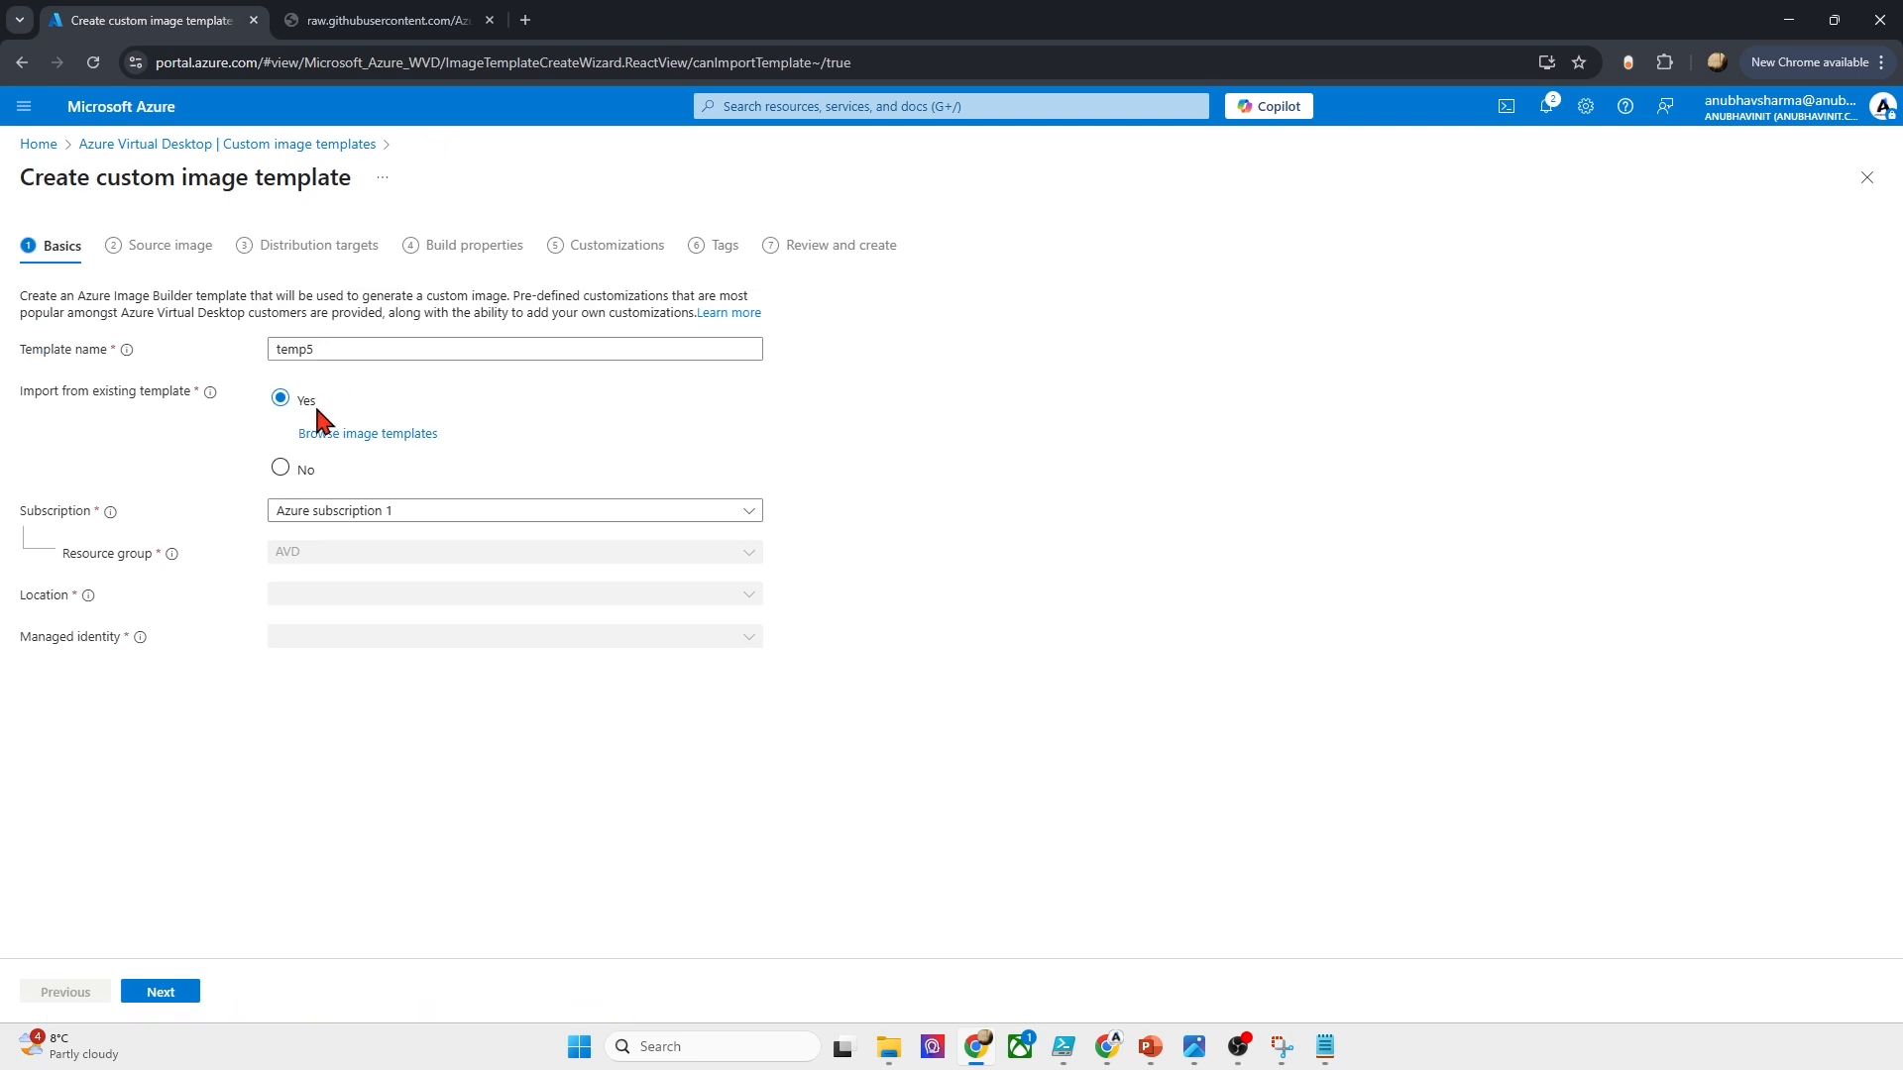
{"action": "left_click", "coordinate": [327, 433]}
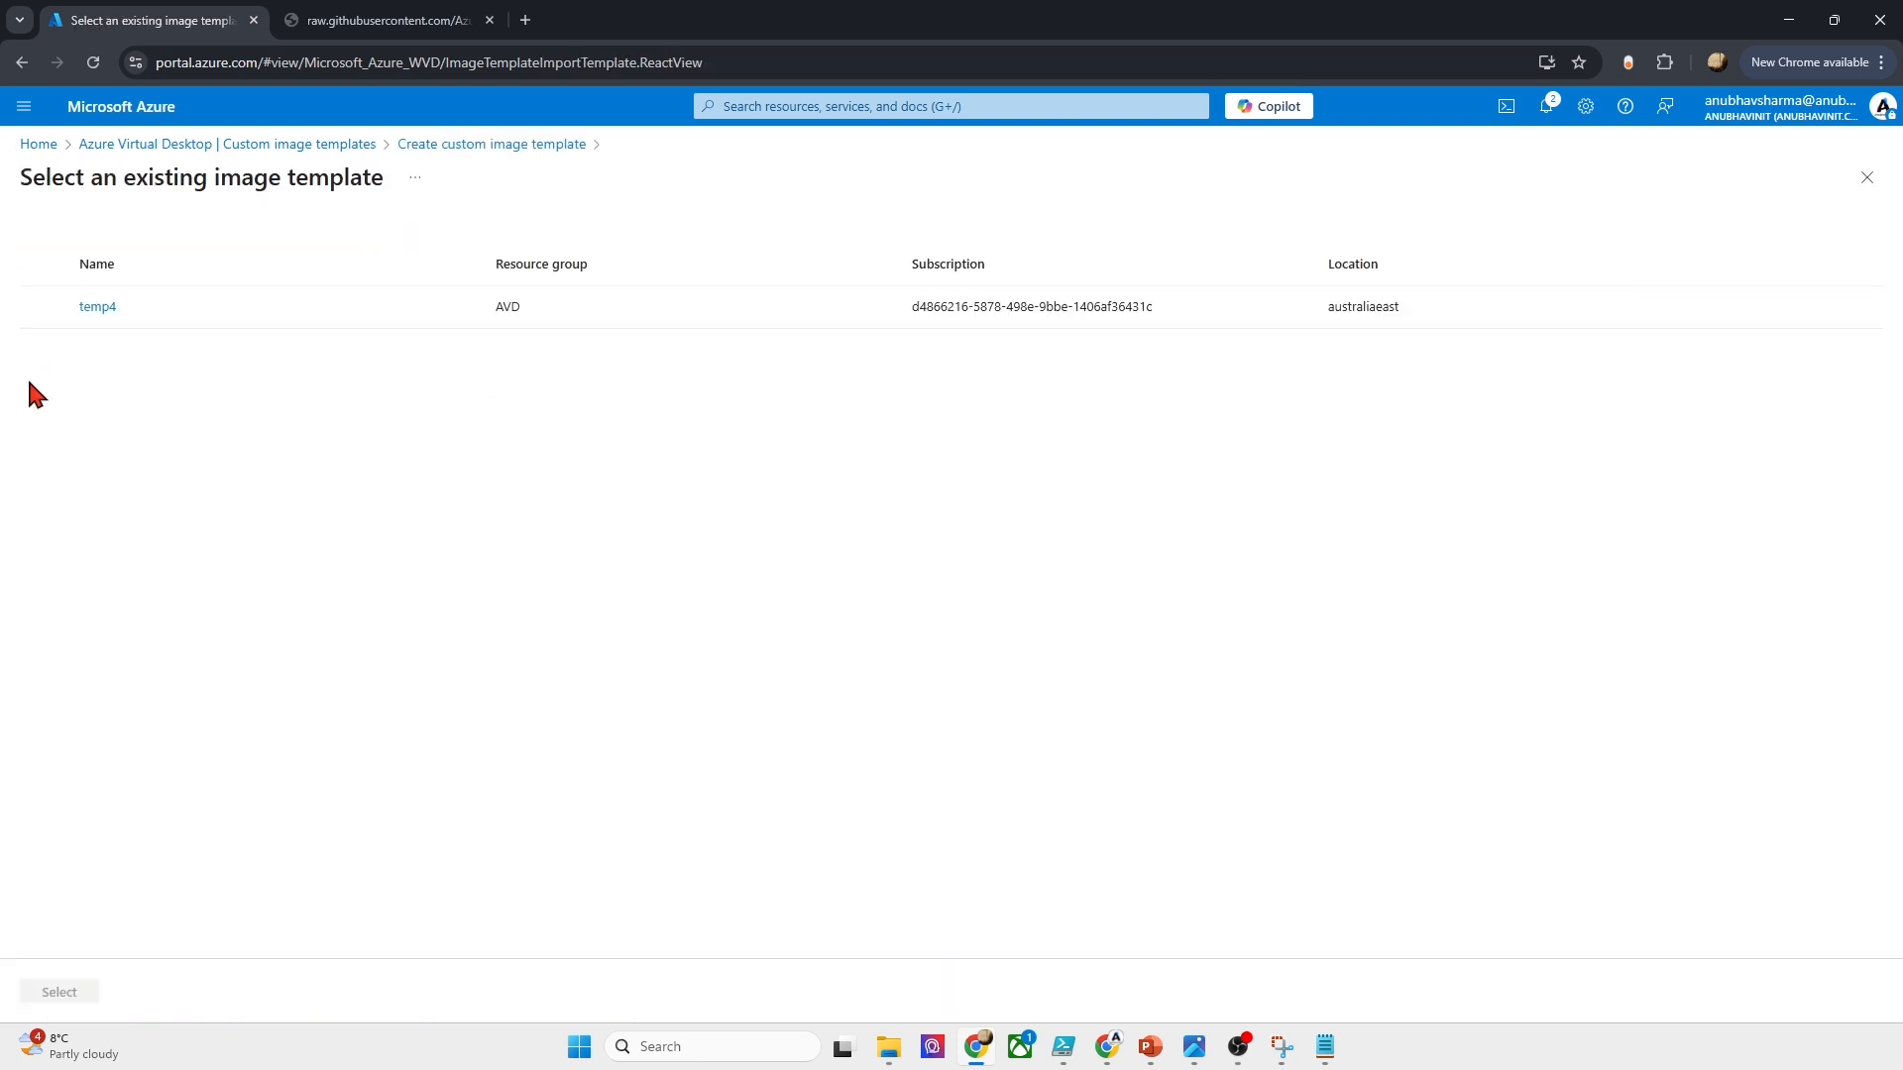
{"action": "left_click", "coordinate": [69, 303]}
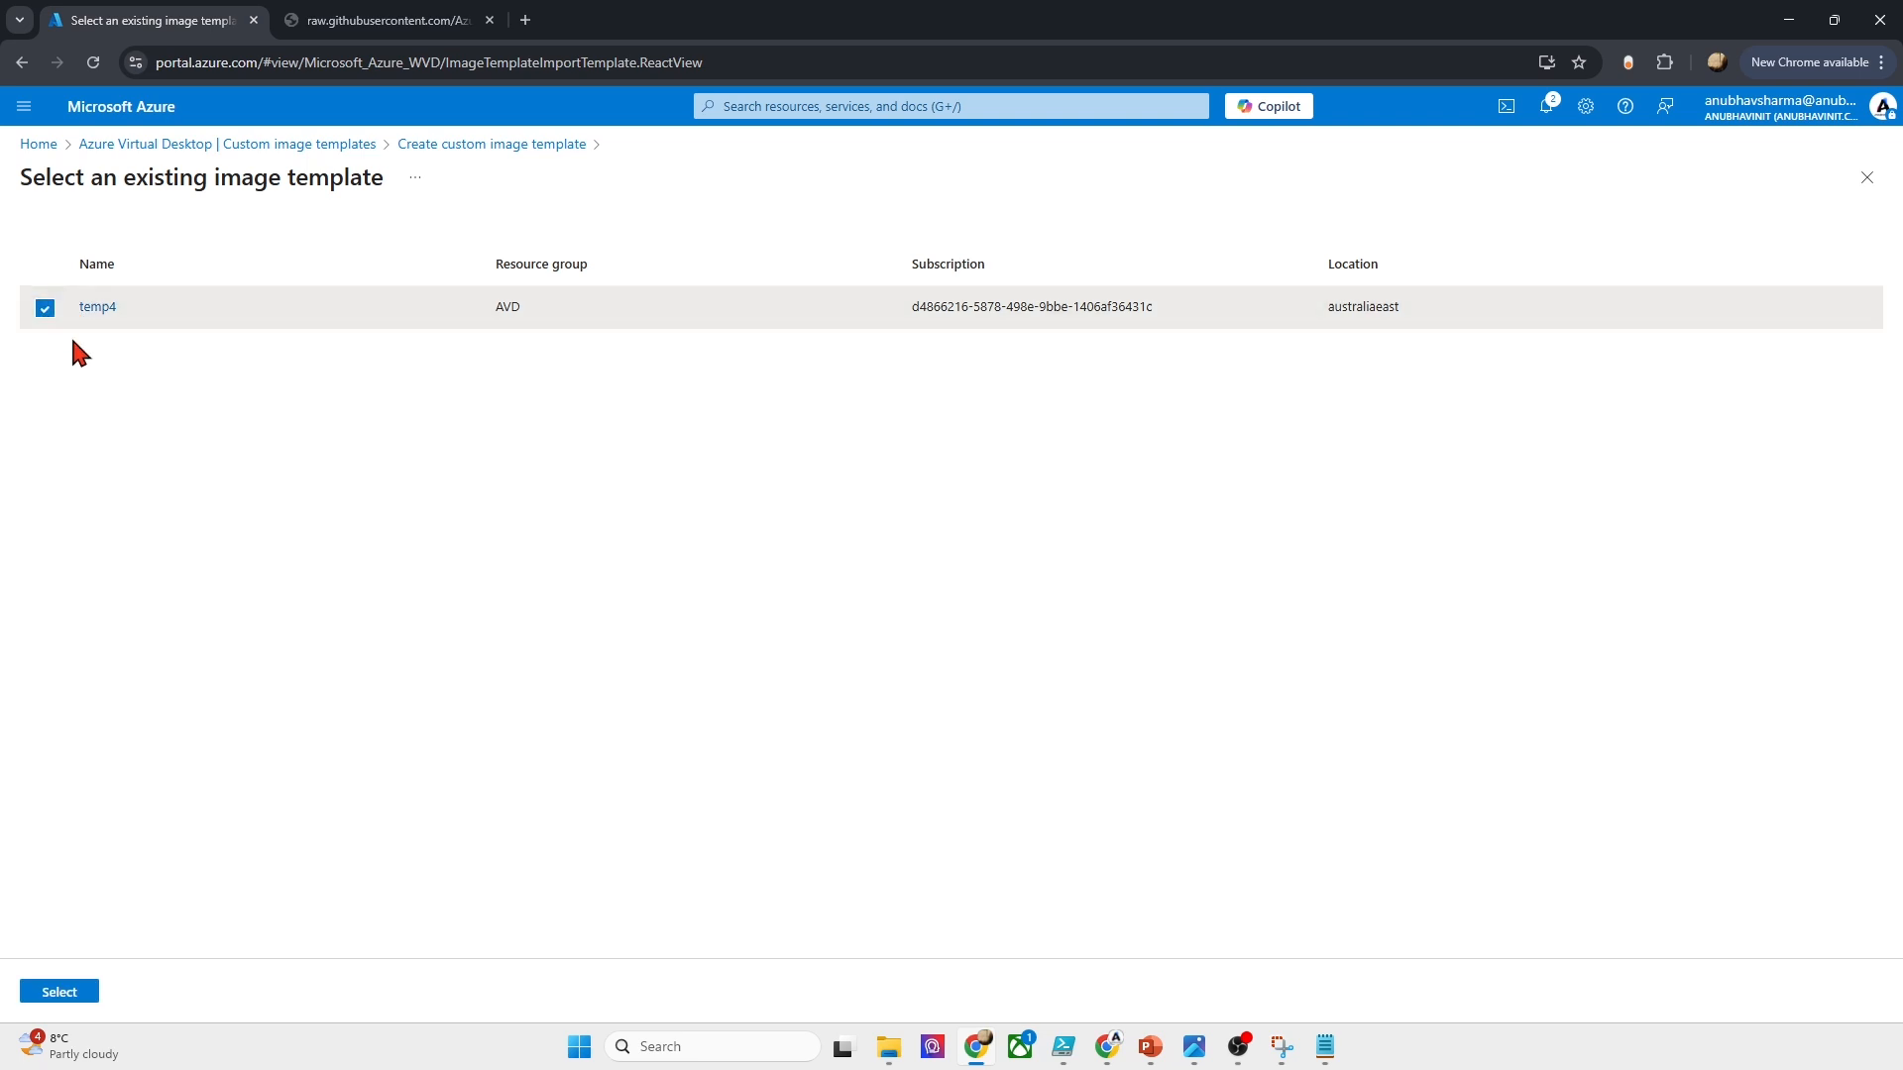
{"action": "left_click", "coordinate": [62, 999]}
Step: Keep the imported source image and distribution targets, set the staging group to staging5 in the build properties, and continue to the customizations
{"action": "left_click", "coordinate": [176, 994]}
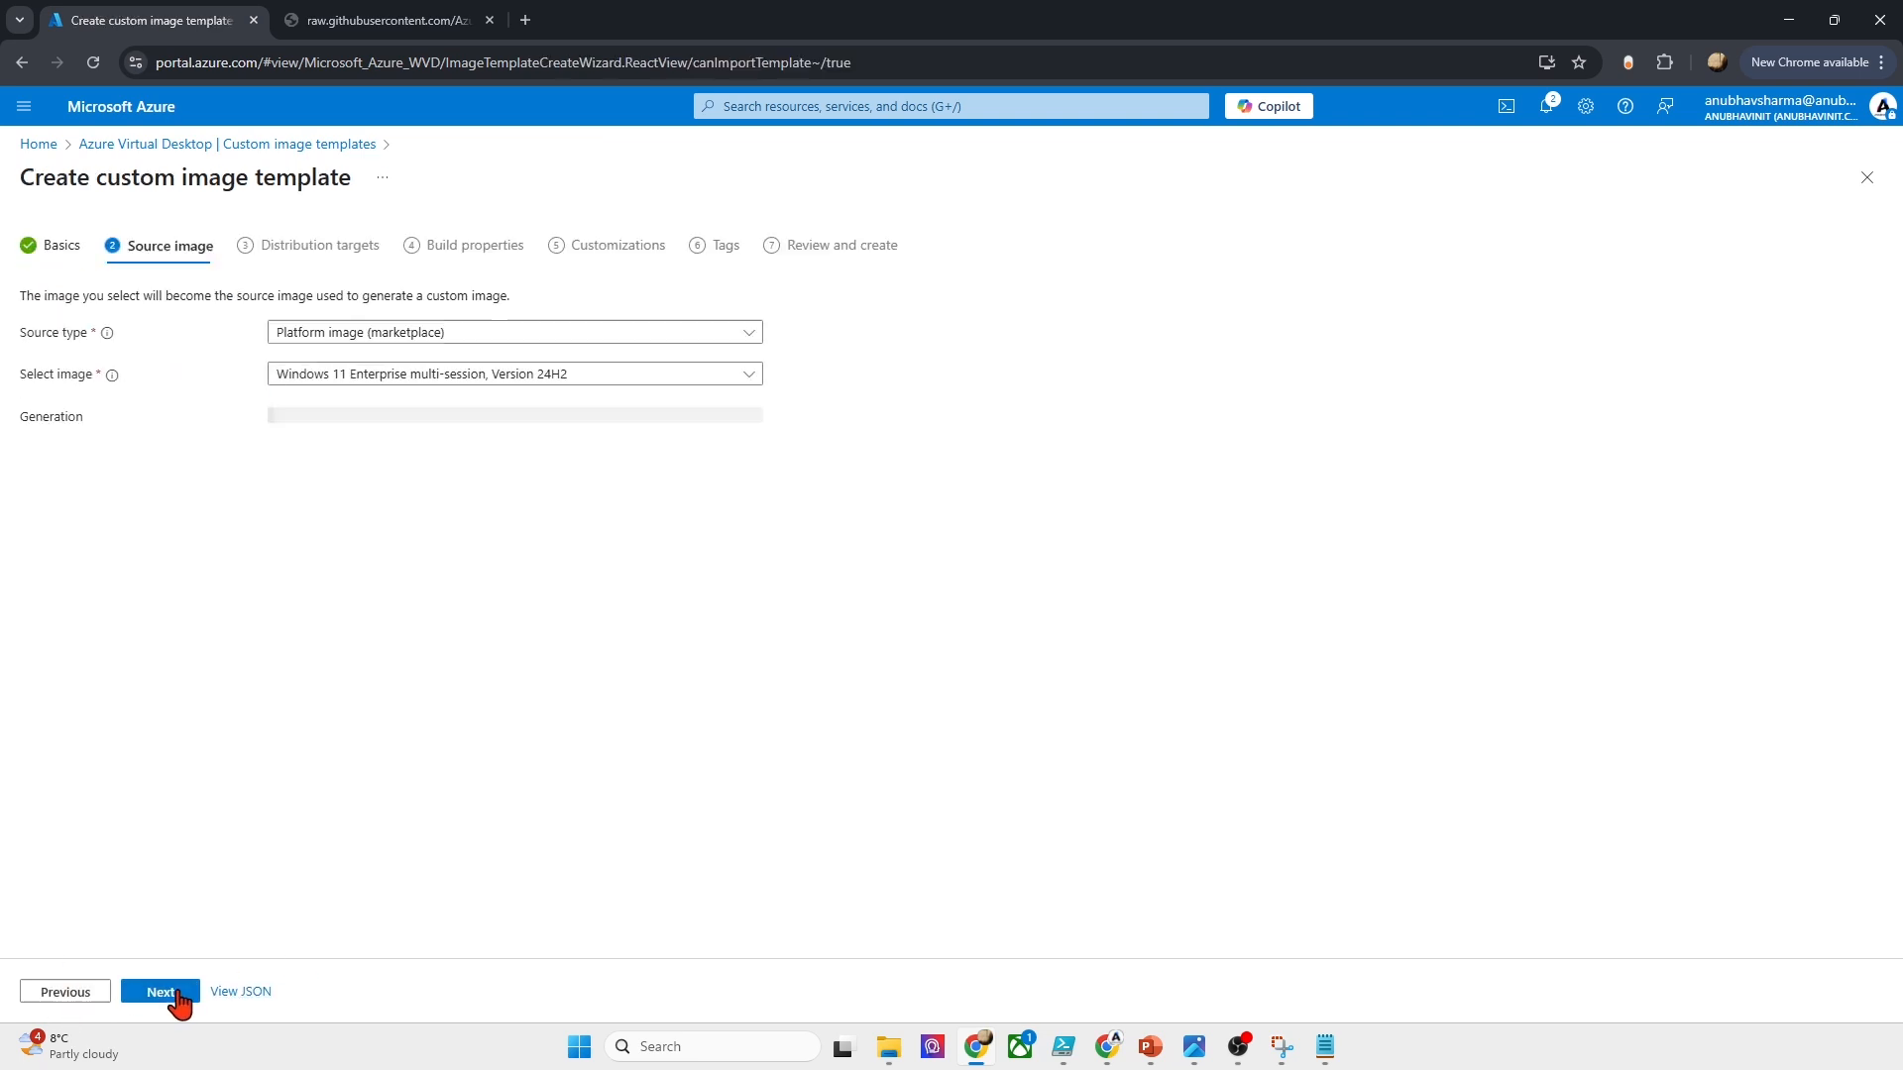
{"action": "left_click", "coordinate": [177, 994]}
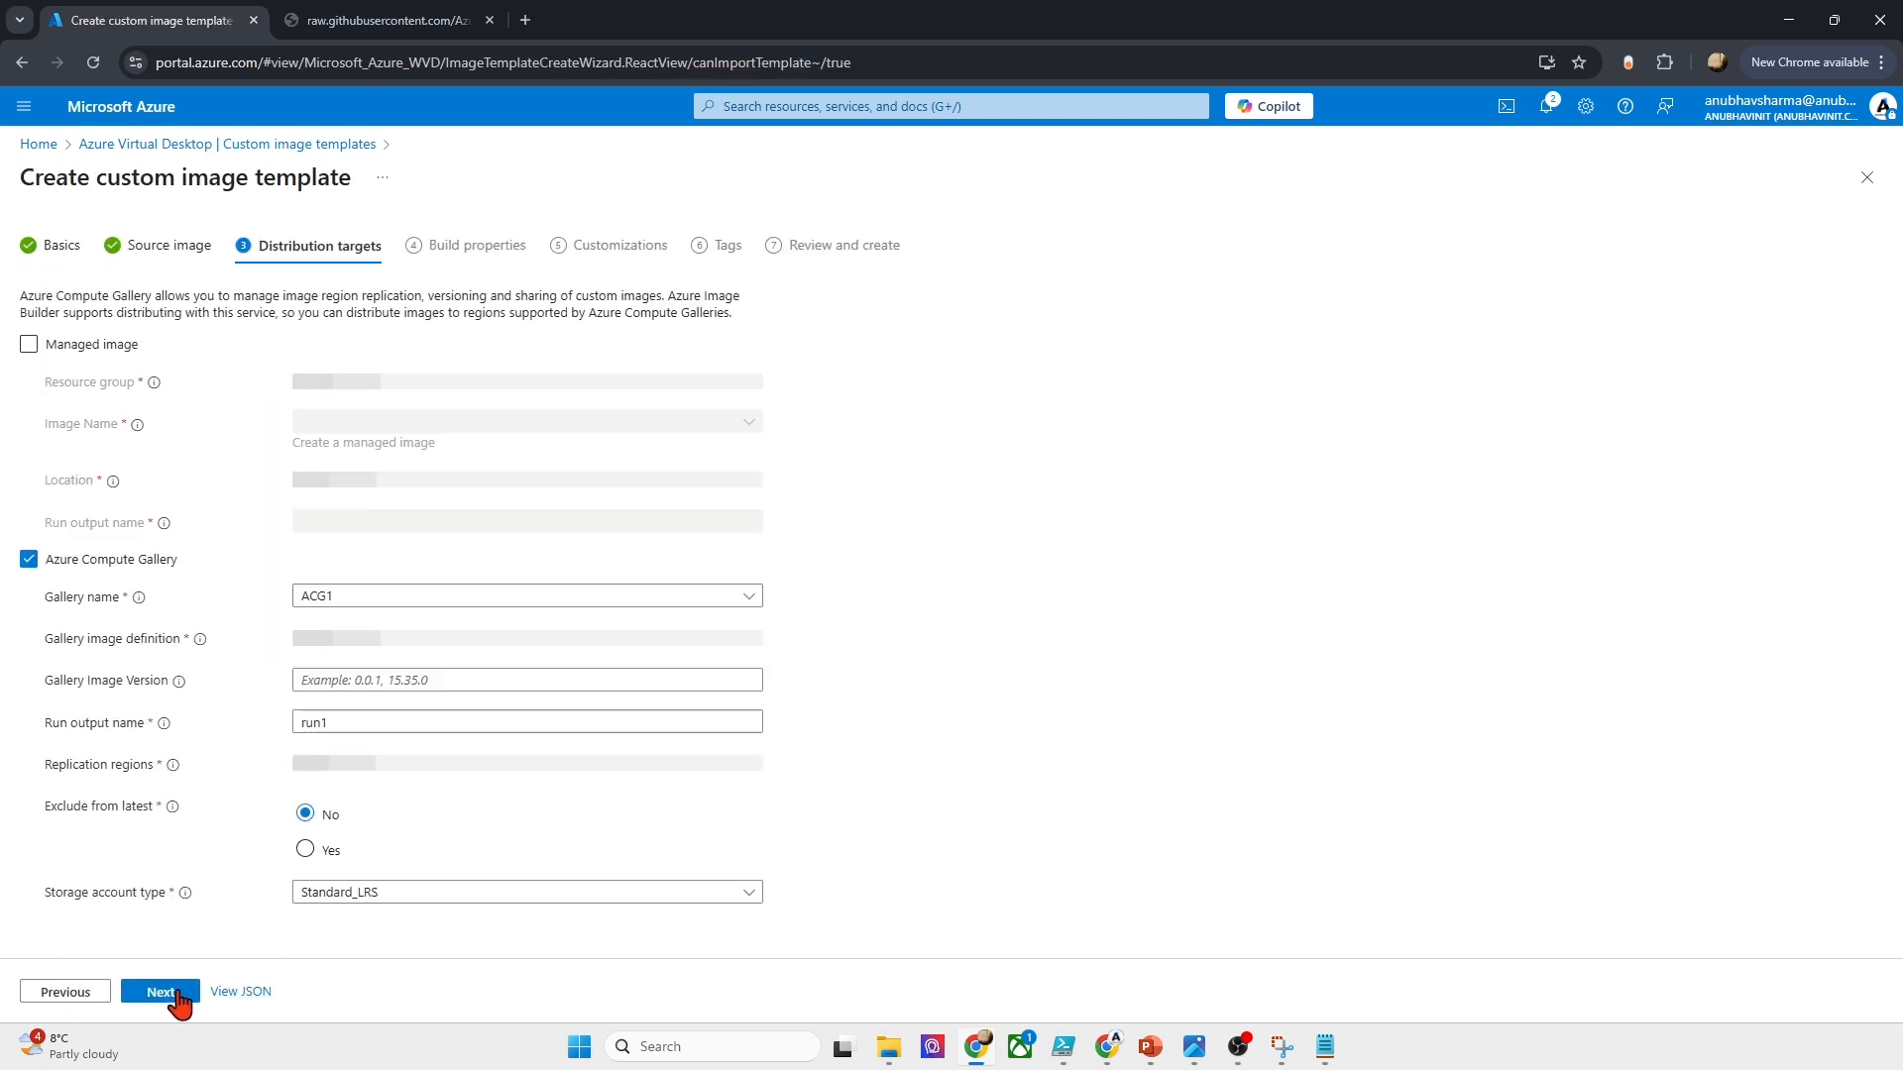
{"action": "left_click", "coordinate": [177, 994]}
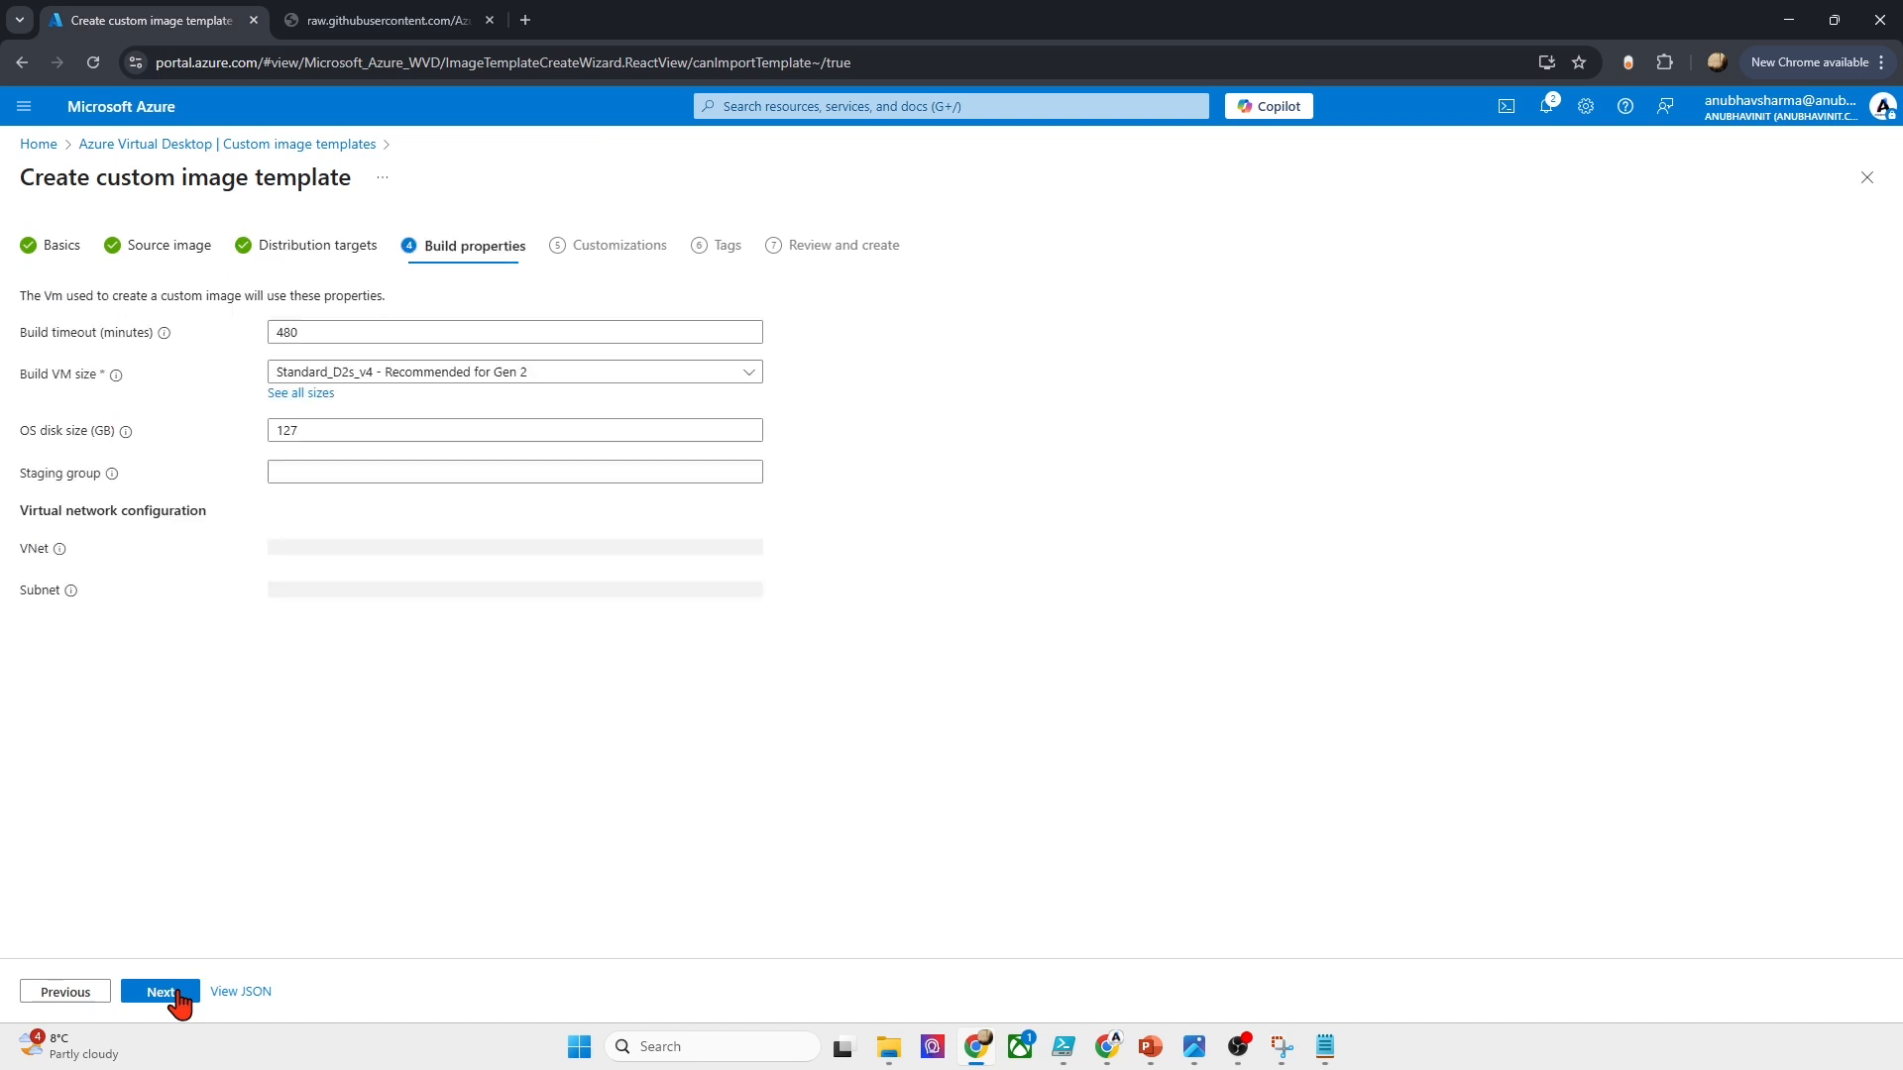
{"action": "left_click", "coordinate": [340, 474]}
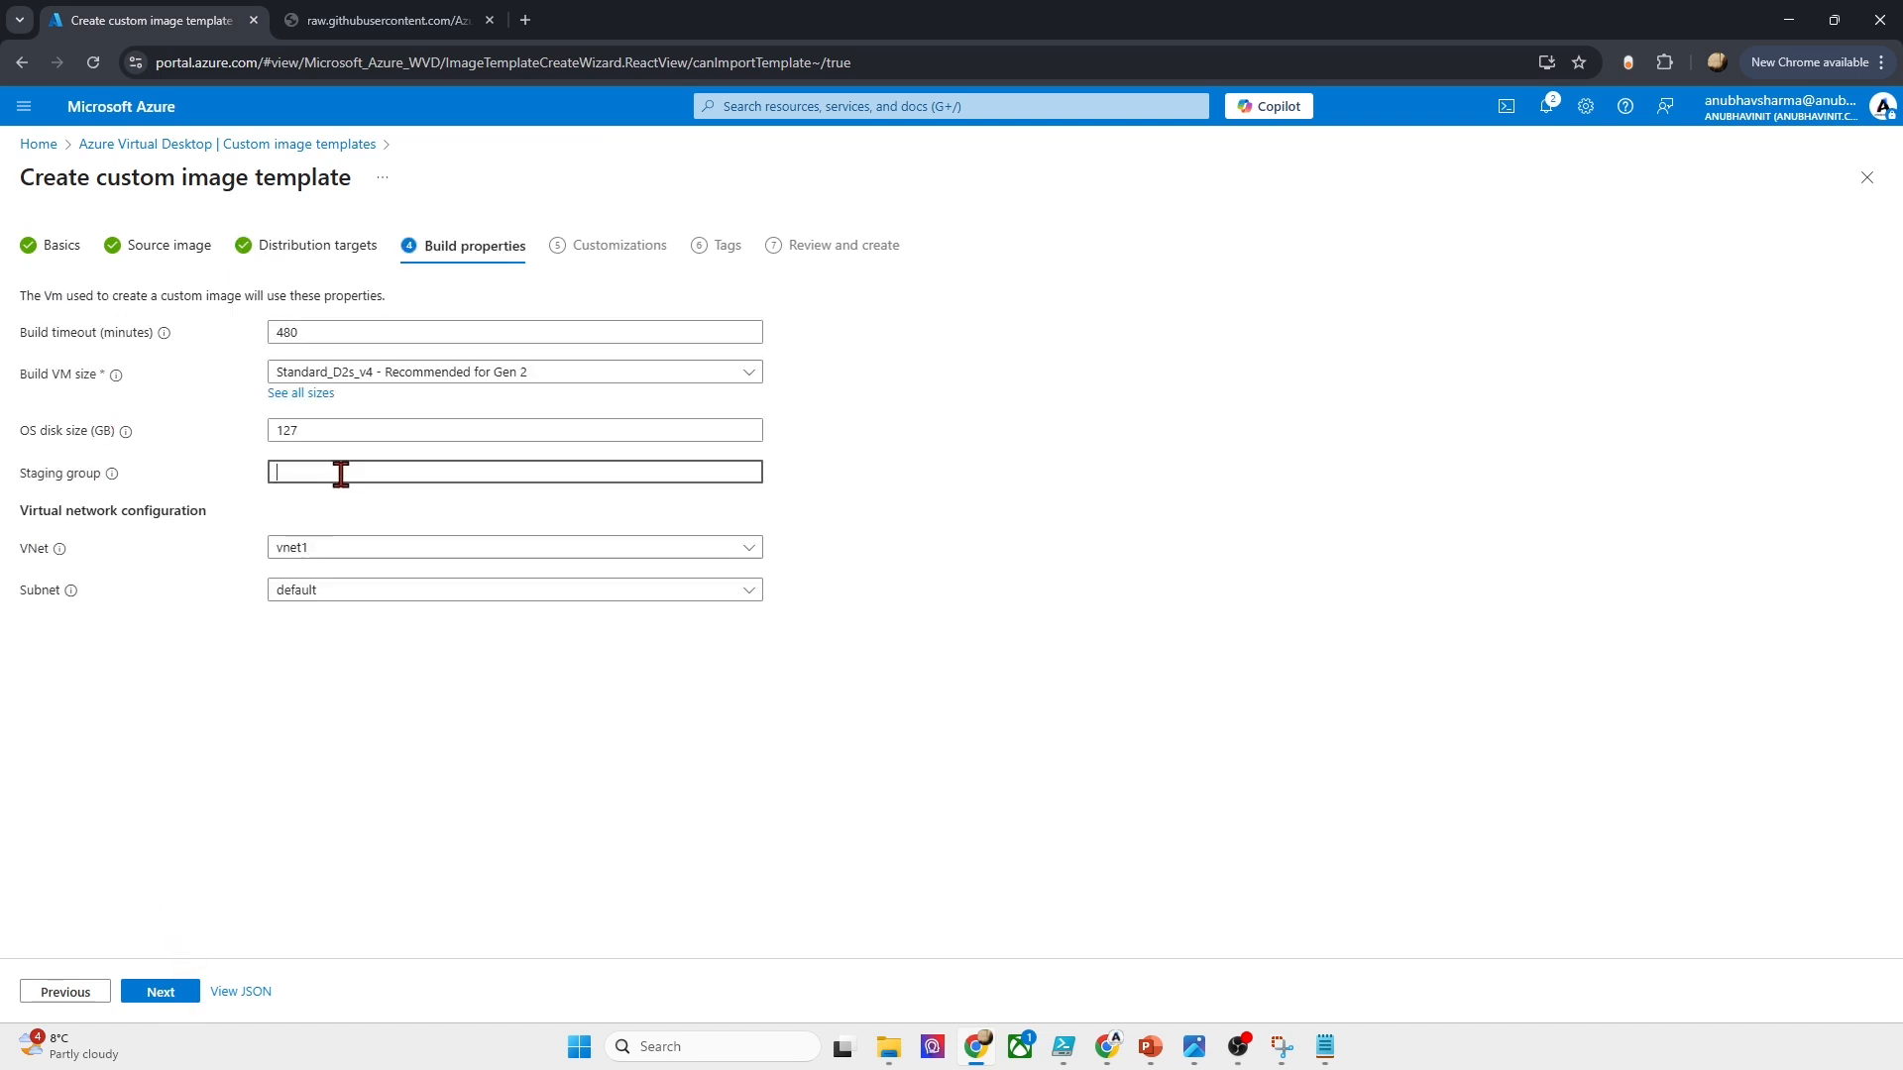
{"action": "type", "text": "staging5"}
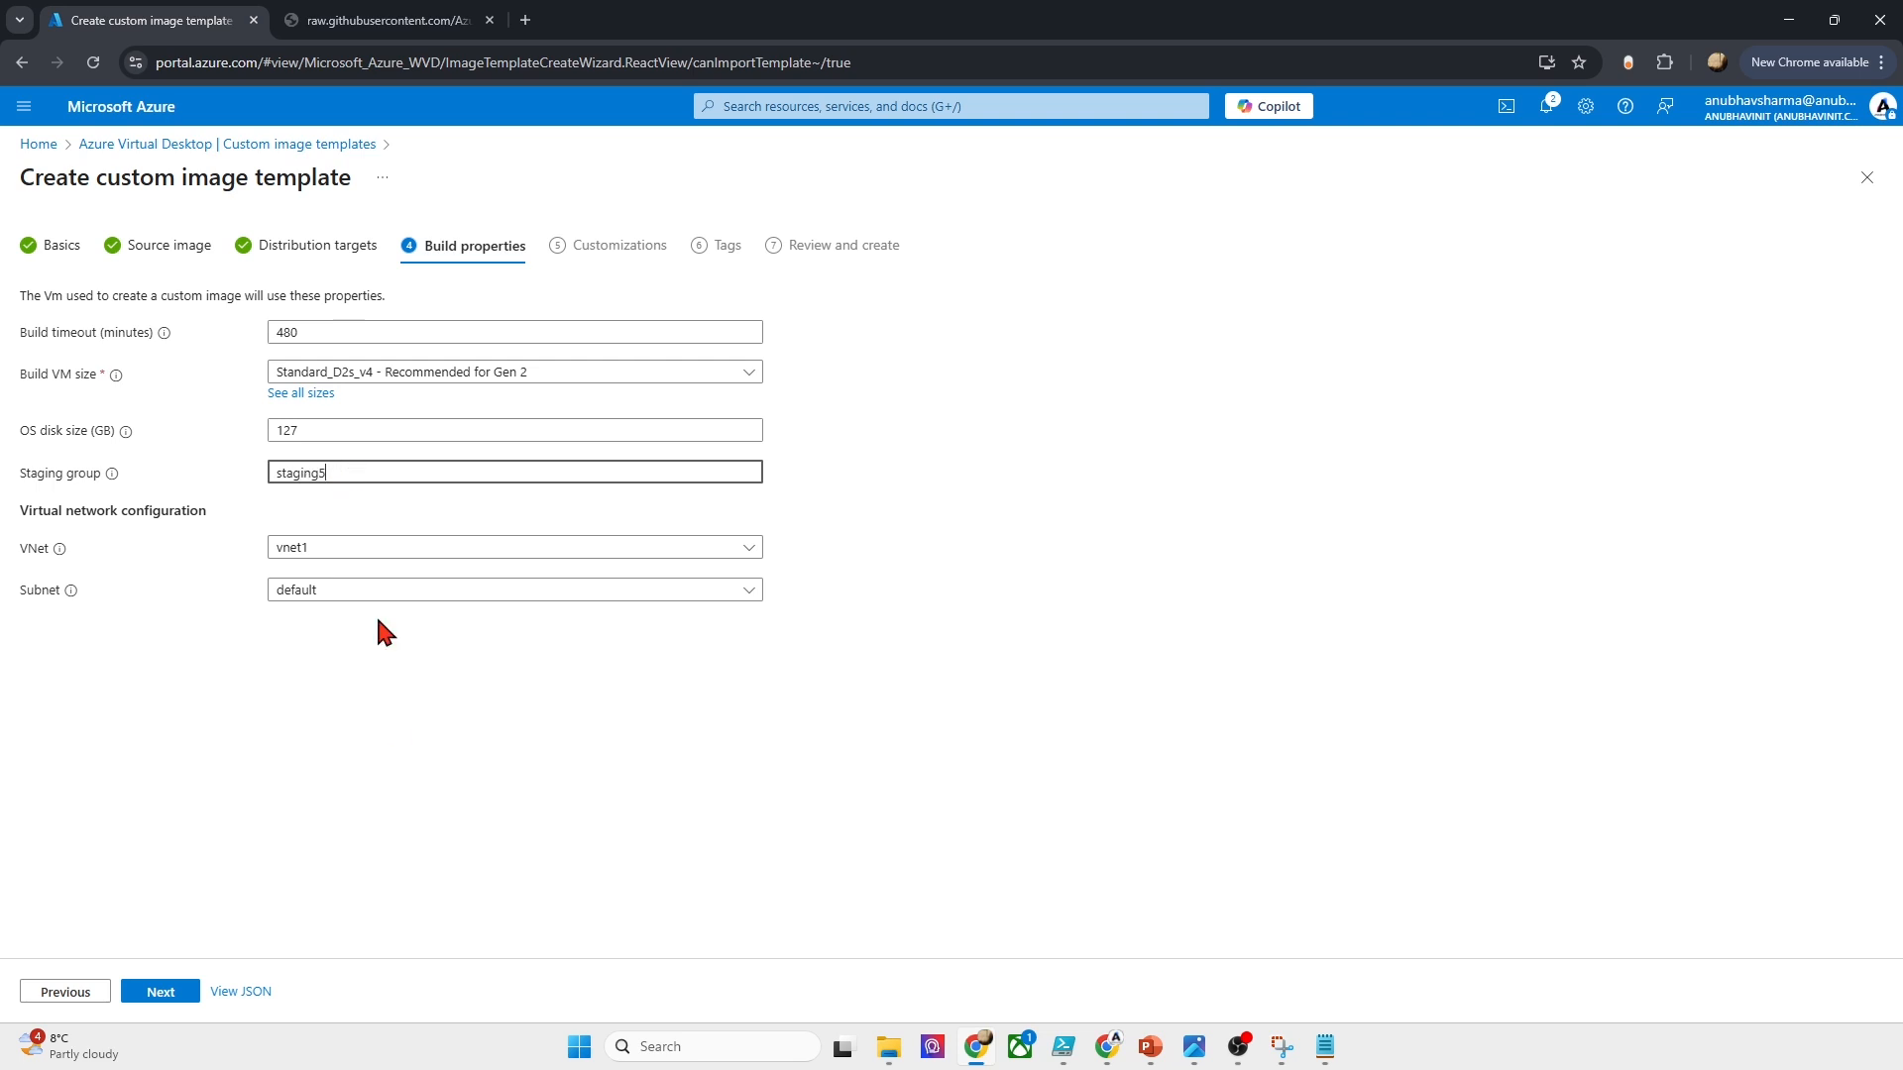
{"action": "left_click", "coordinate": [167, 995]}
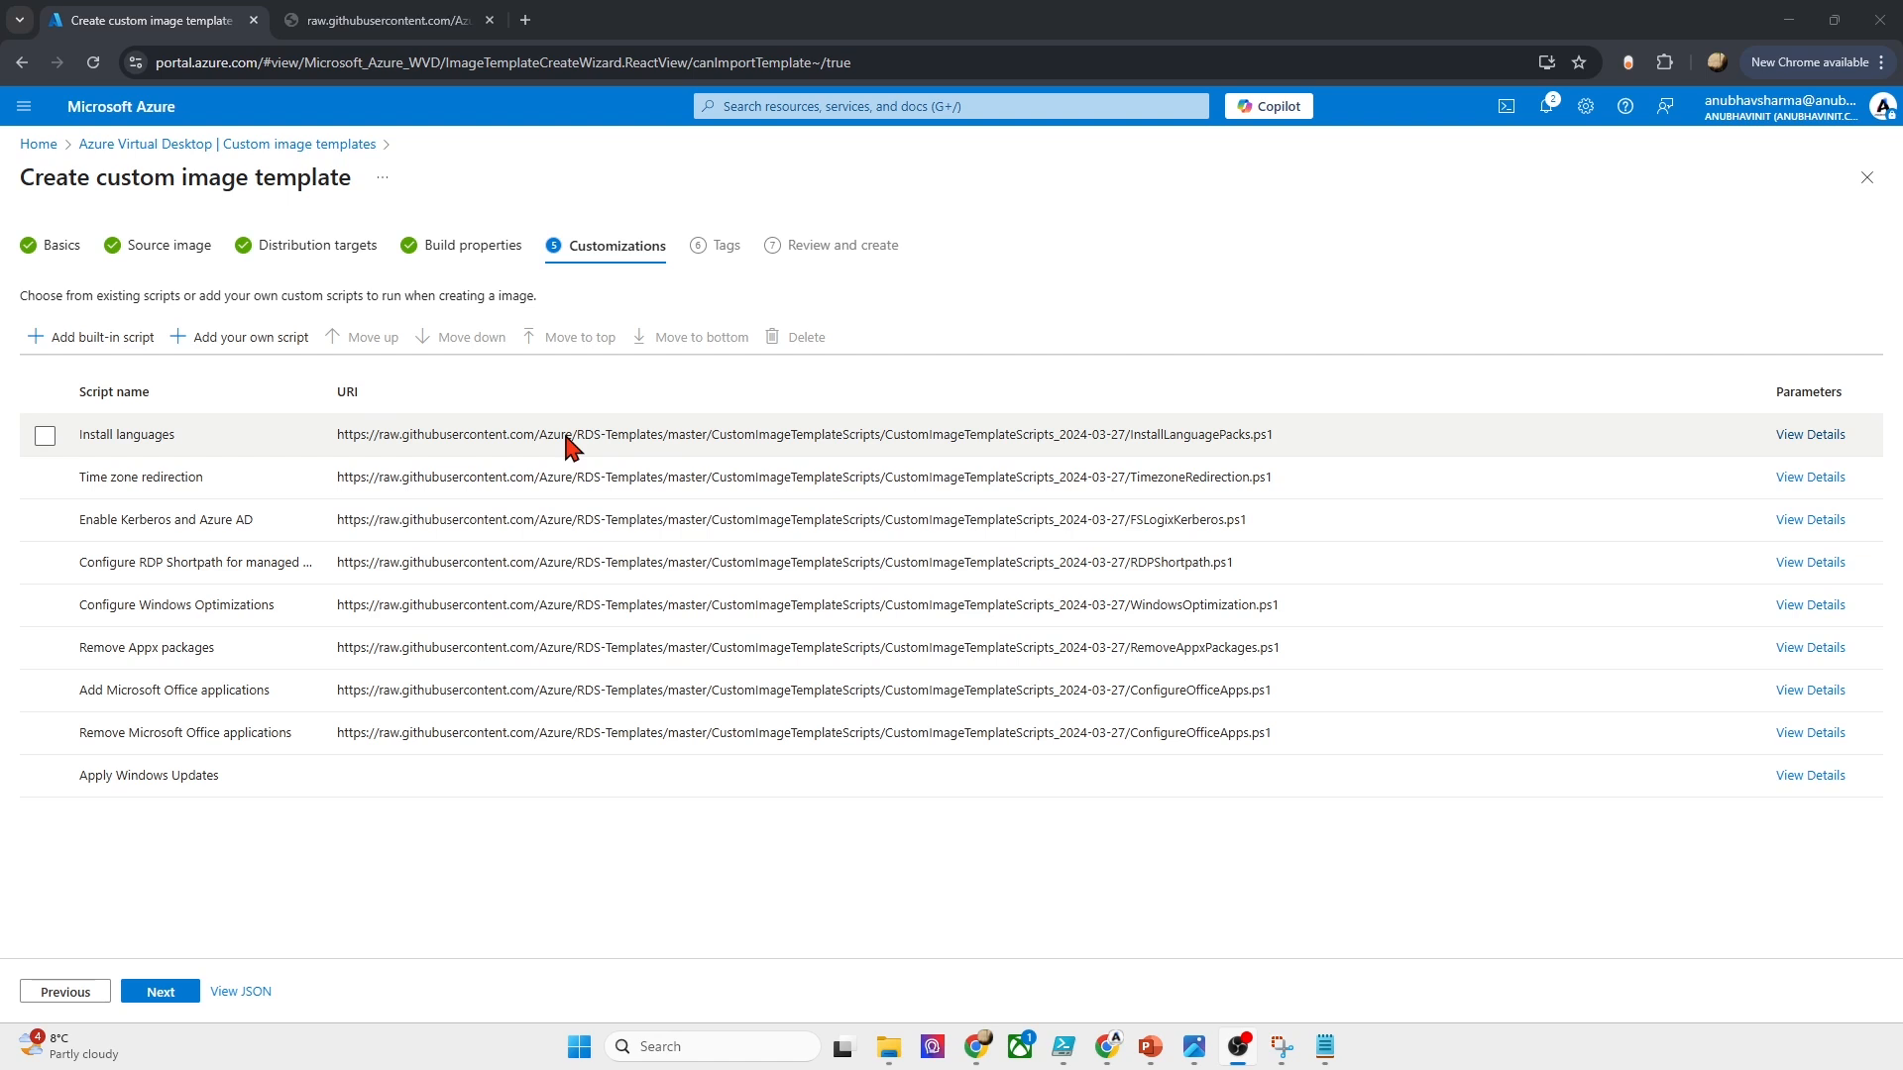
Step: Look over the available built-in scripts and delete the Install languages script from the template's customizations
{"action": "left_click", "coordinate": [104, 337]}
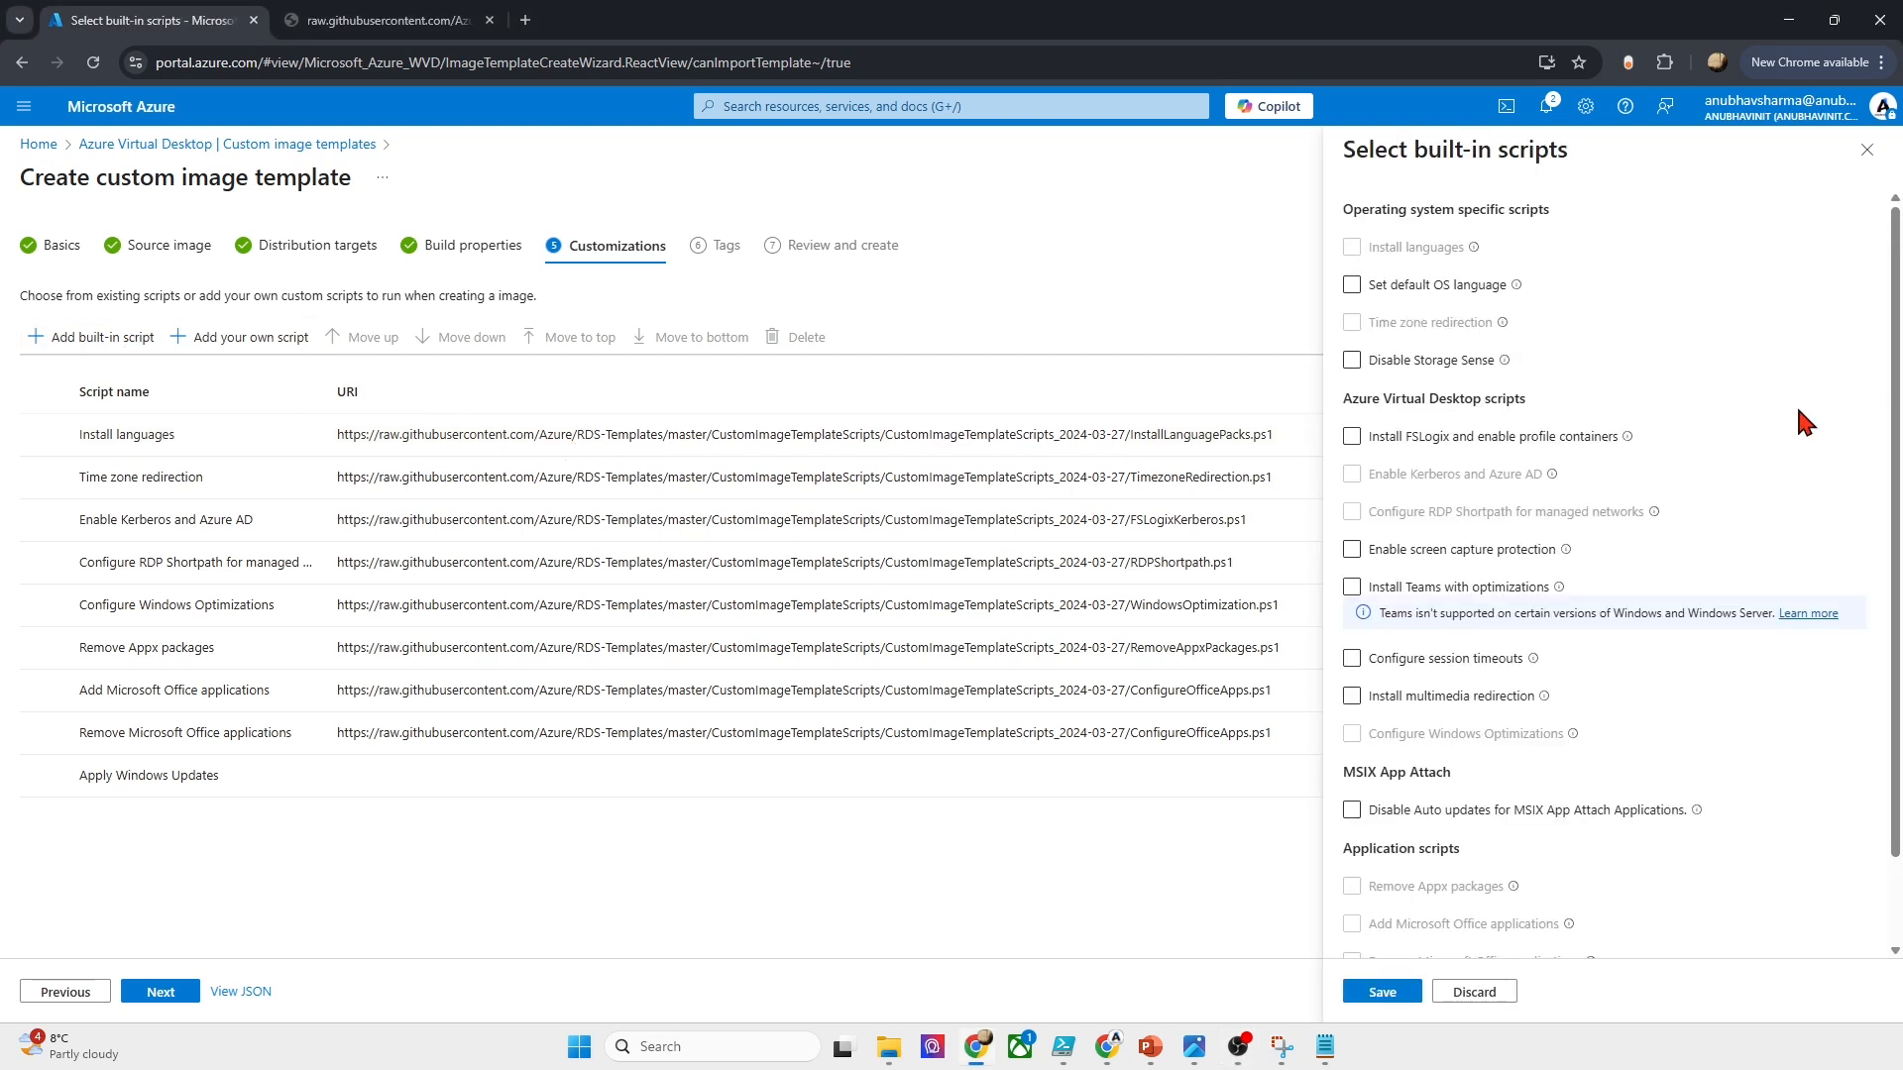
{"action": "left_click", "coordinate": [1867, 150]}
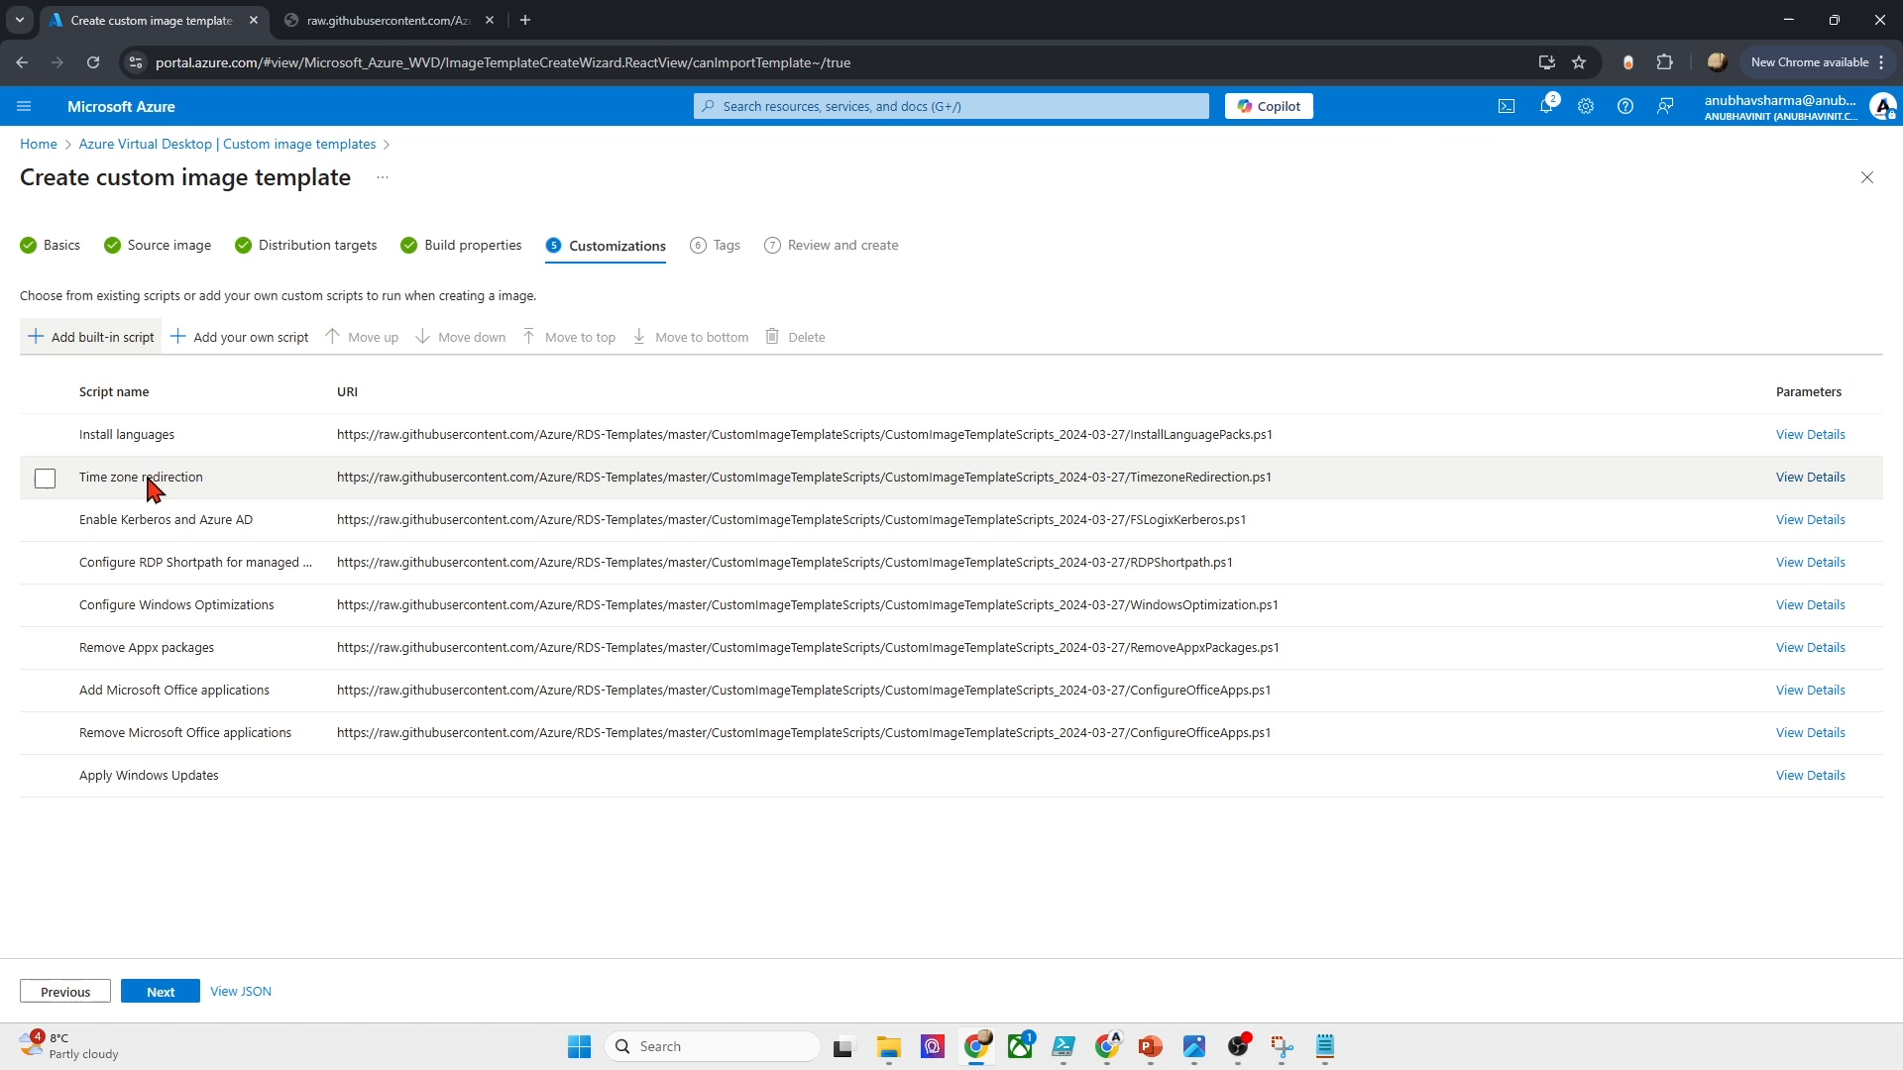
{"action": "left_click", "coordinate": [45, 436]}
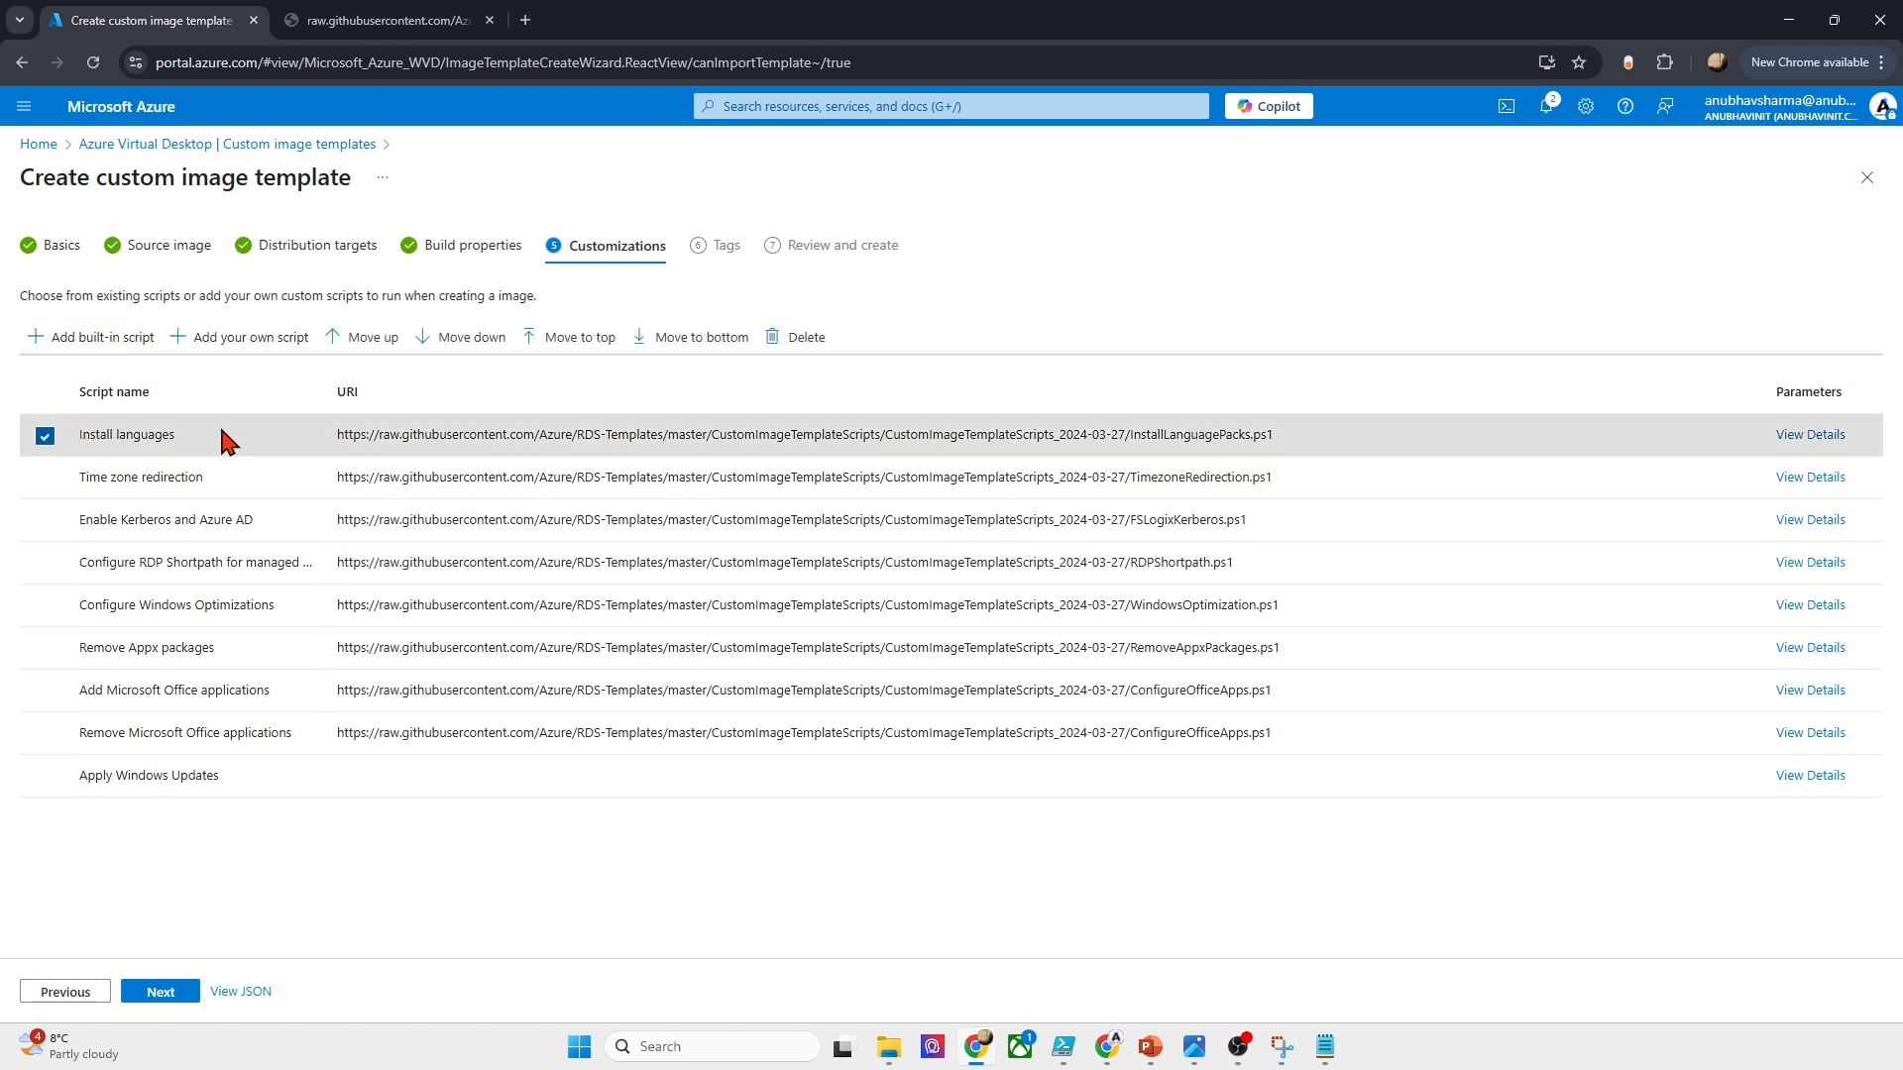
{"action": "left_click", "coordinate": [783, 342]}
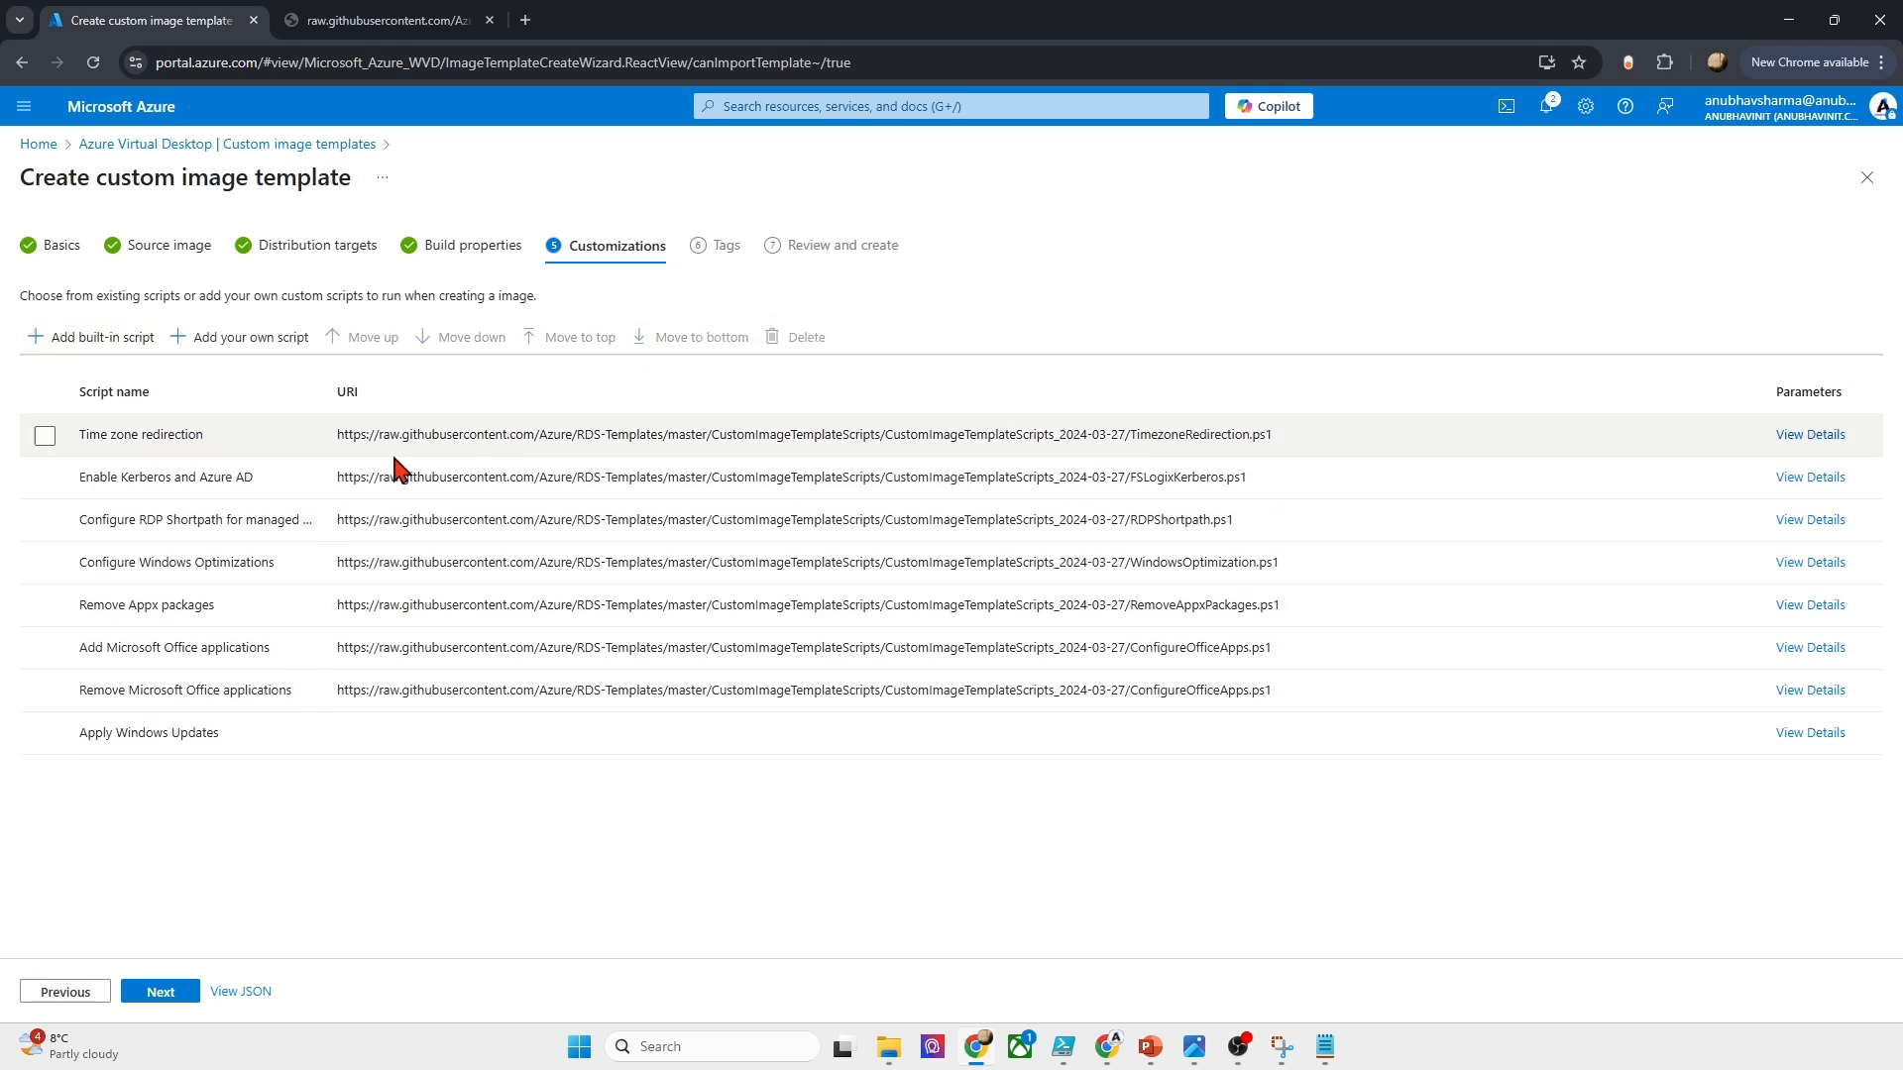
Step: View the form for adding a custom script to the template and close it without adding one
{"action": "left_click", "coordinate": [44, 435]}
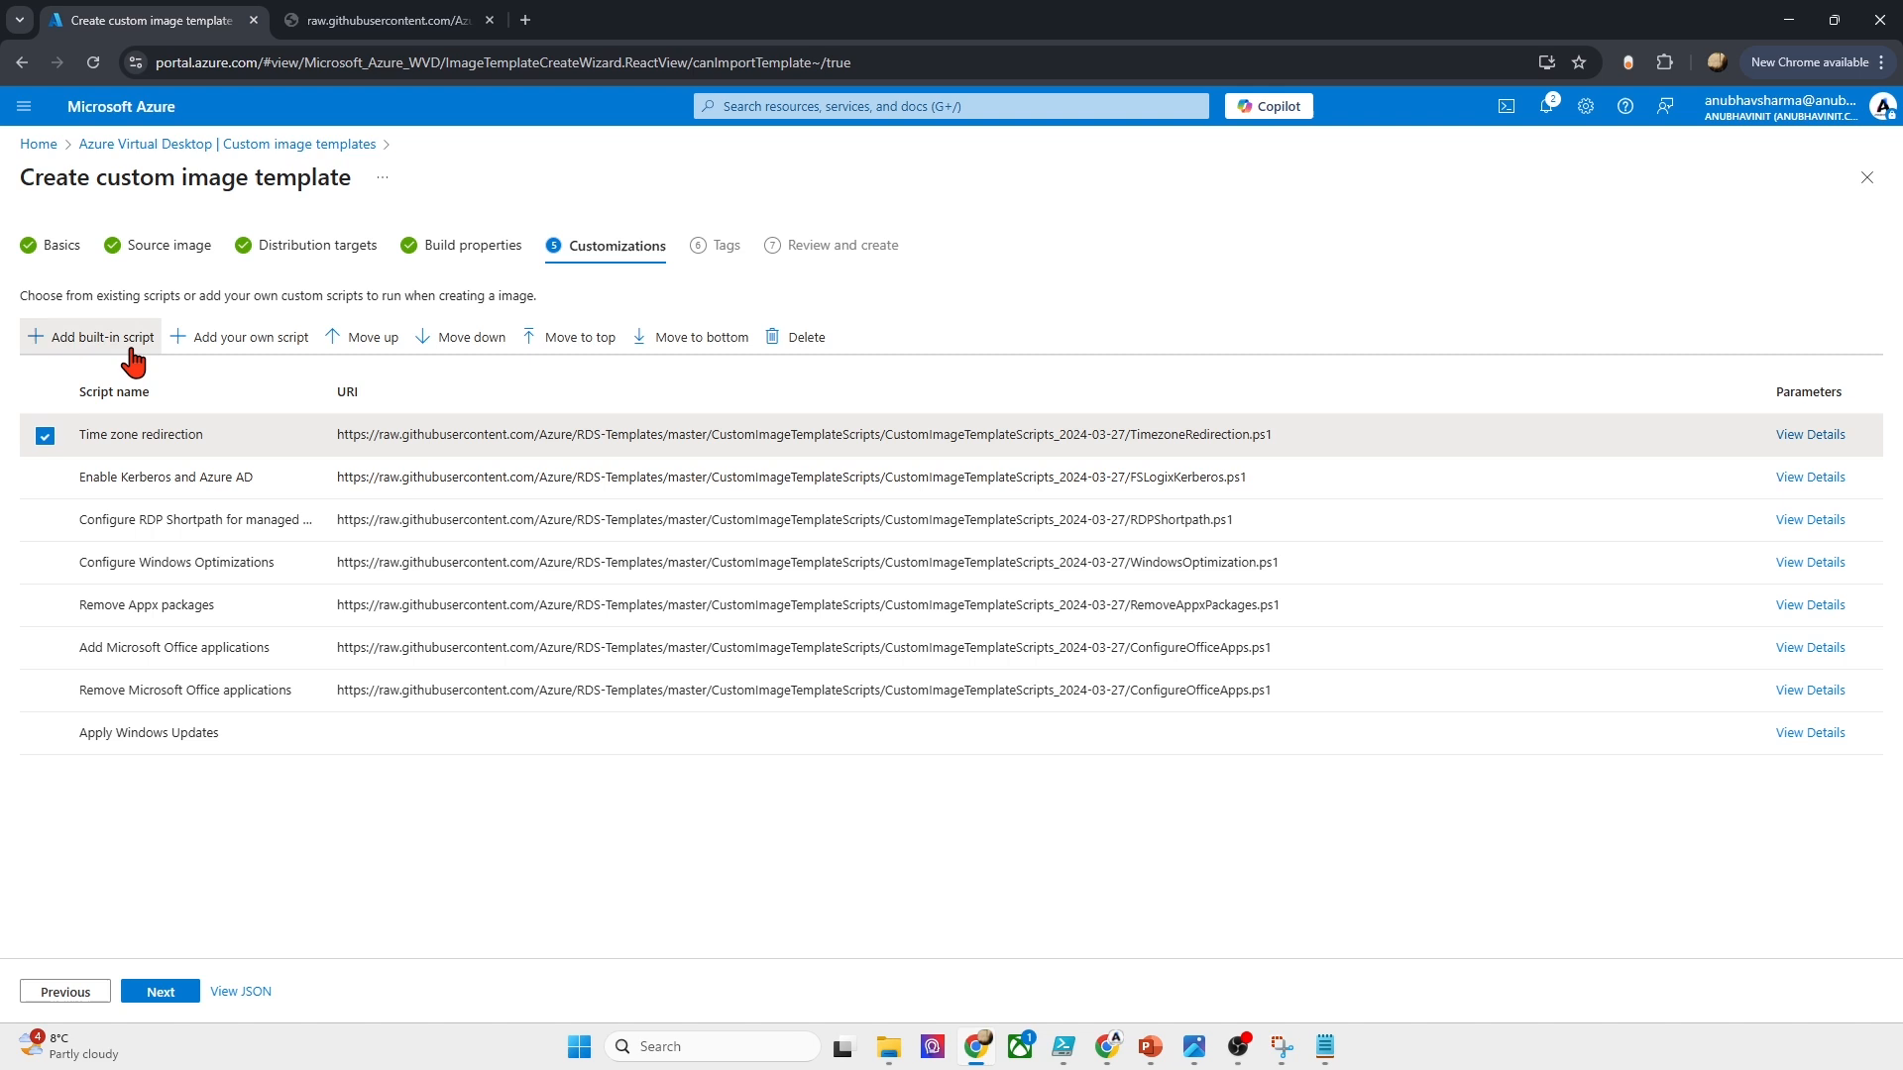
{"action": "left_click", "coordinate": [44, 337]}
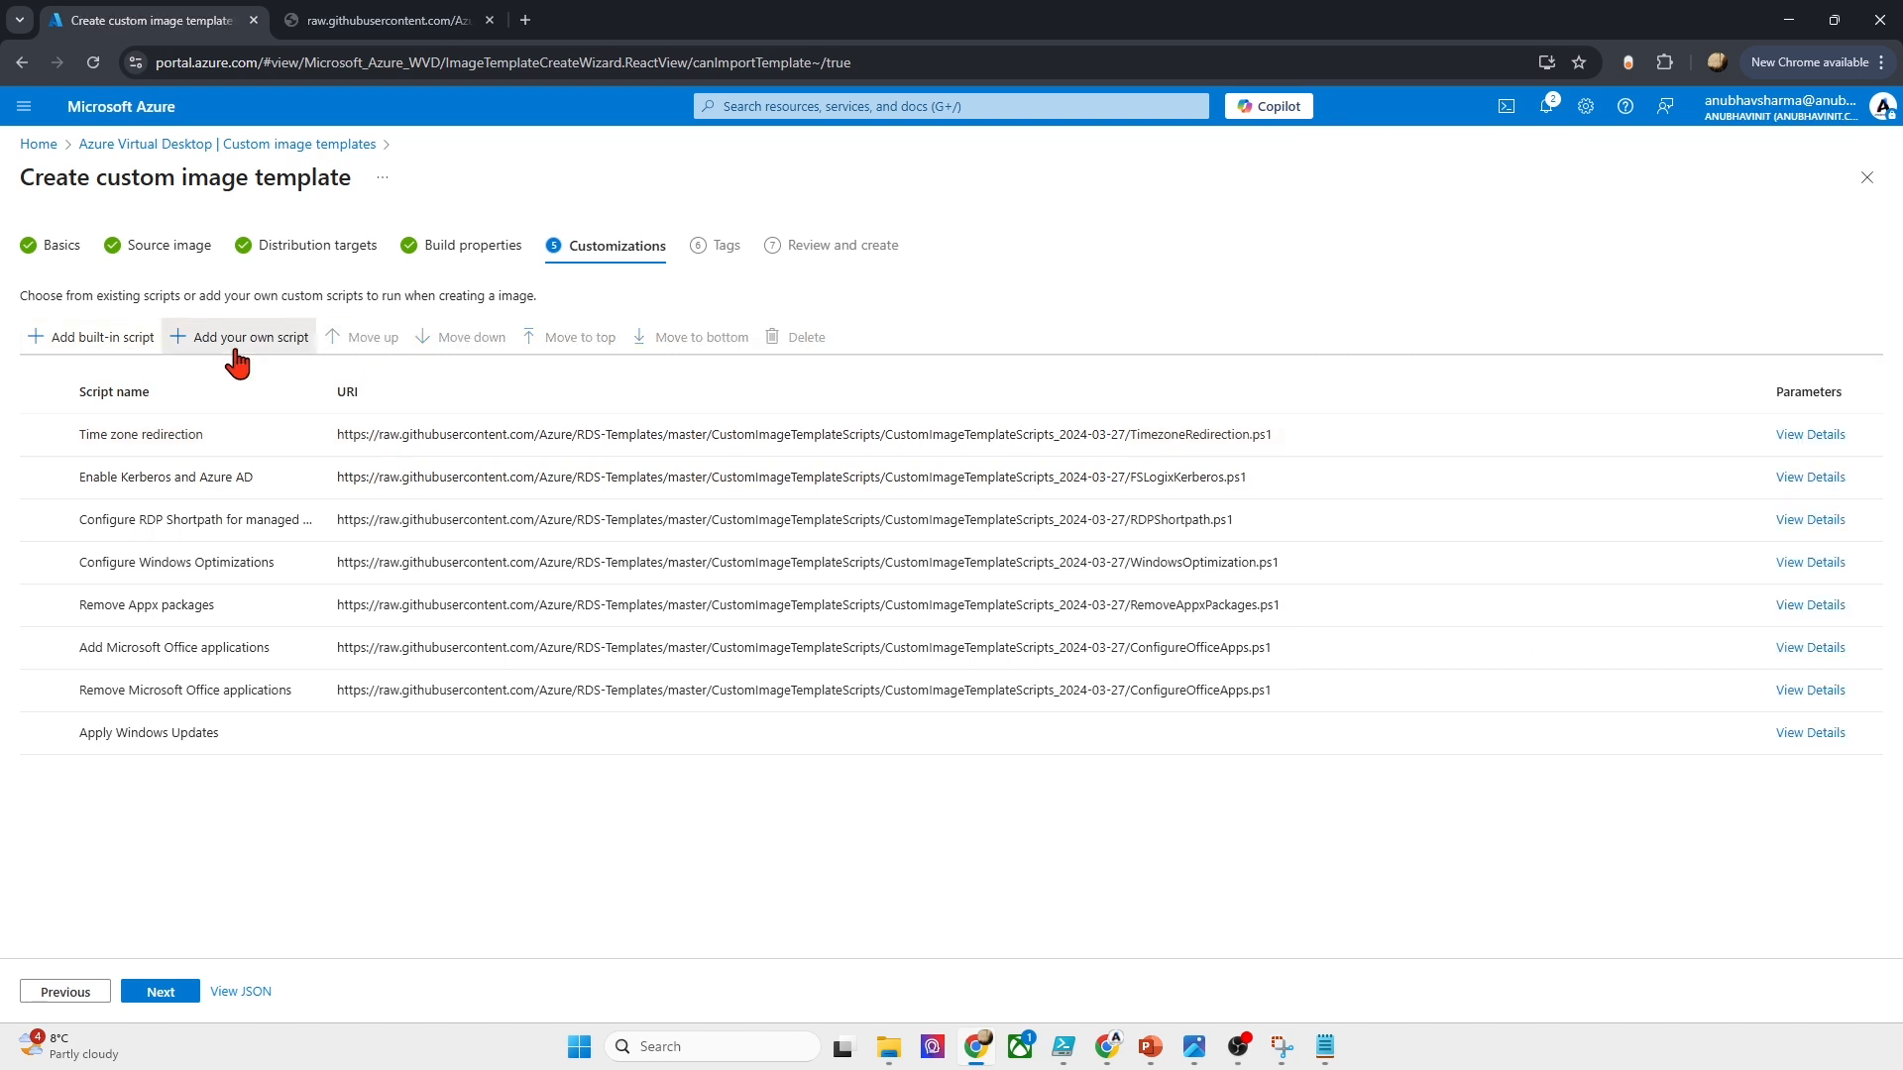
{"action": "left_click", "coordinate": [237, 341]}
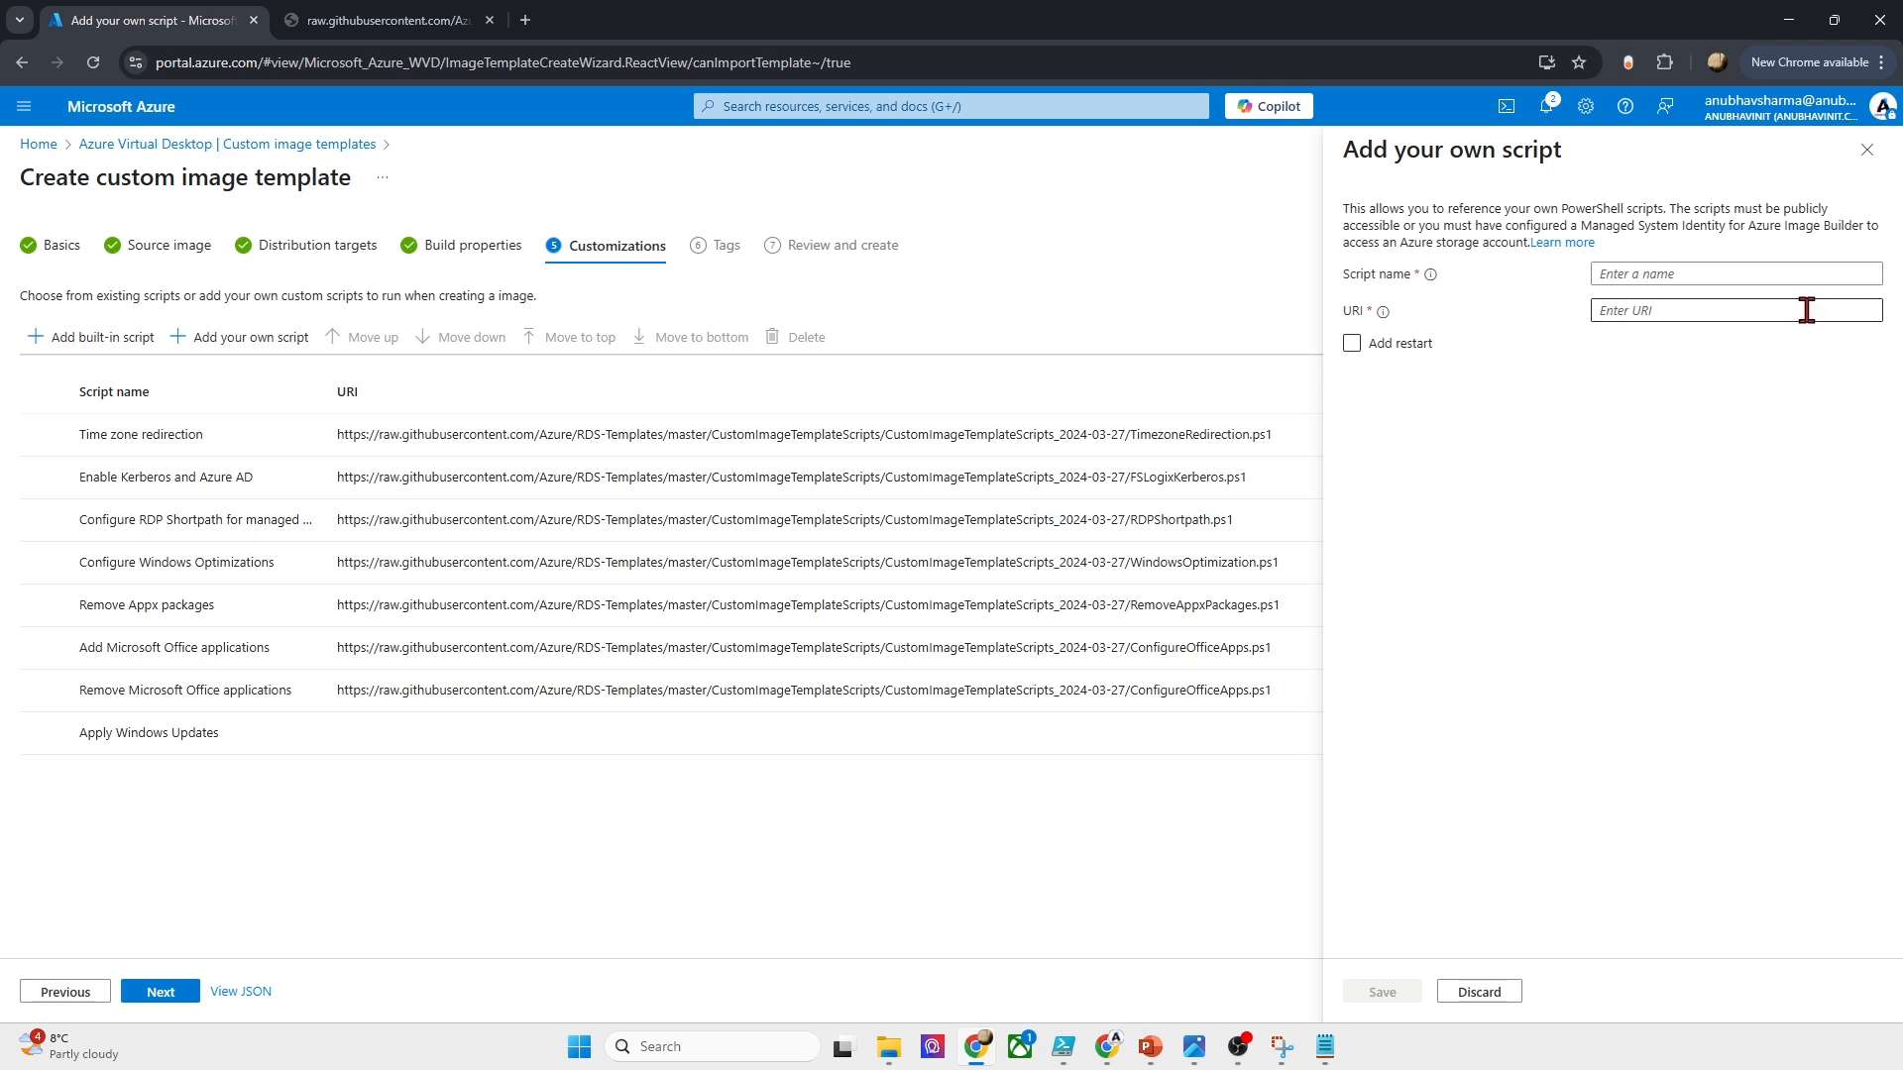
{"action": "left_click", "coordinate": [1867, 151]}
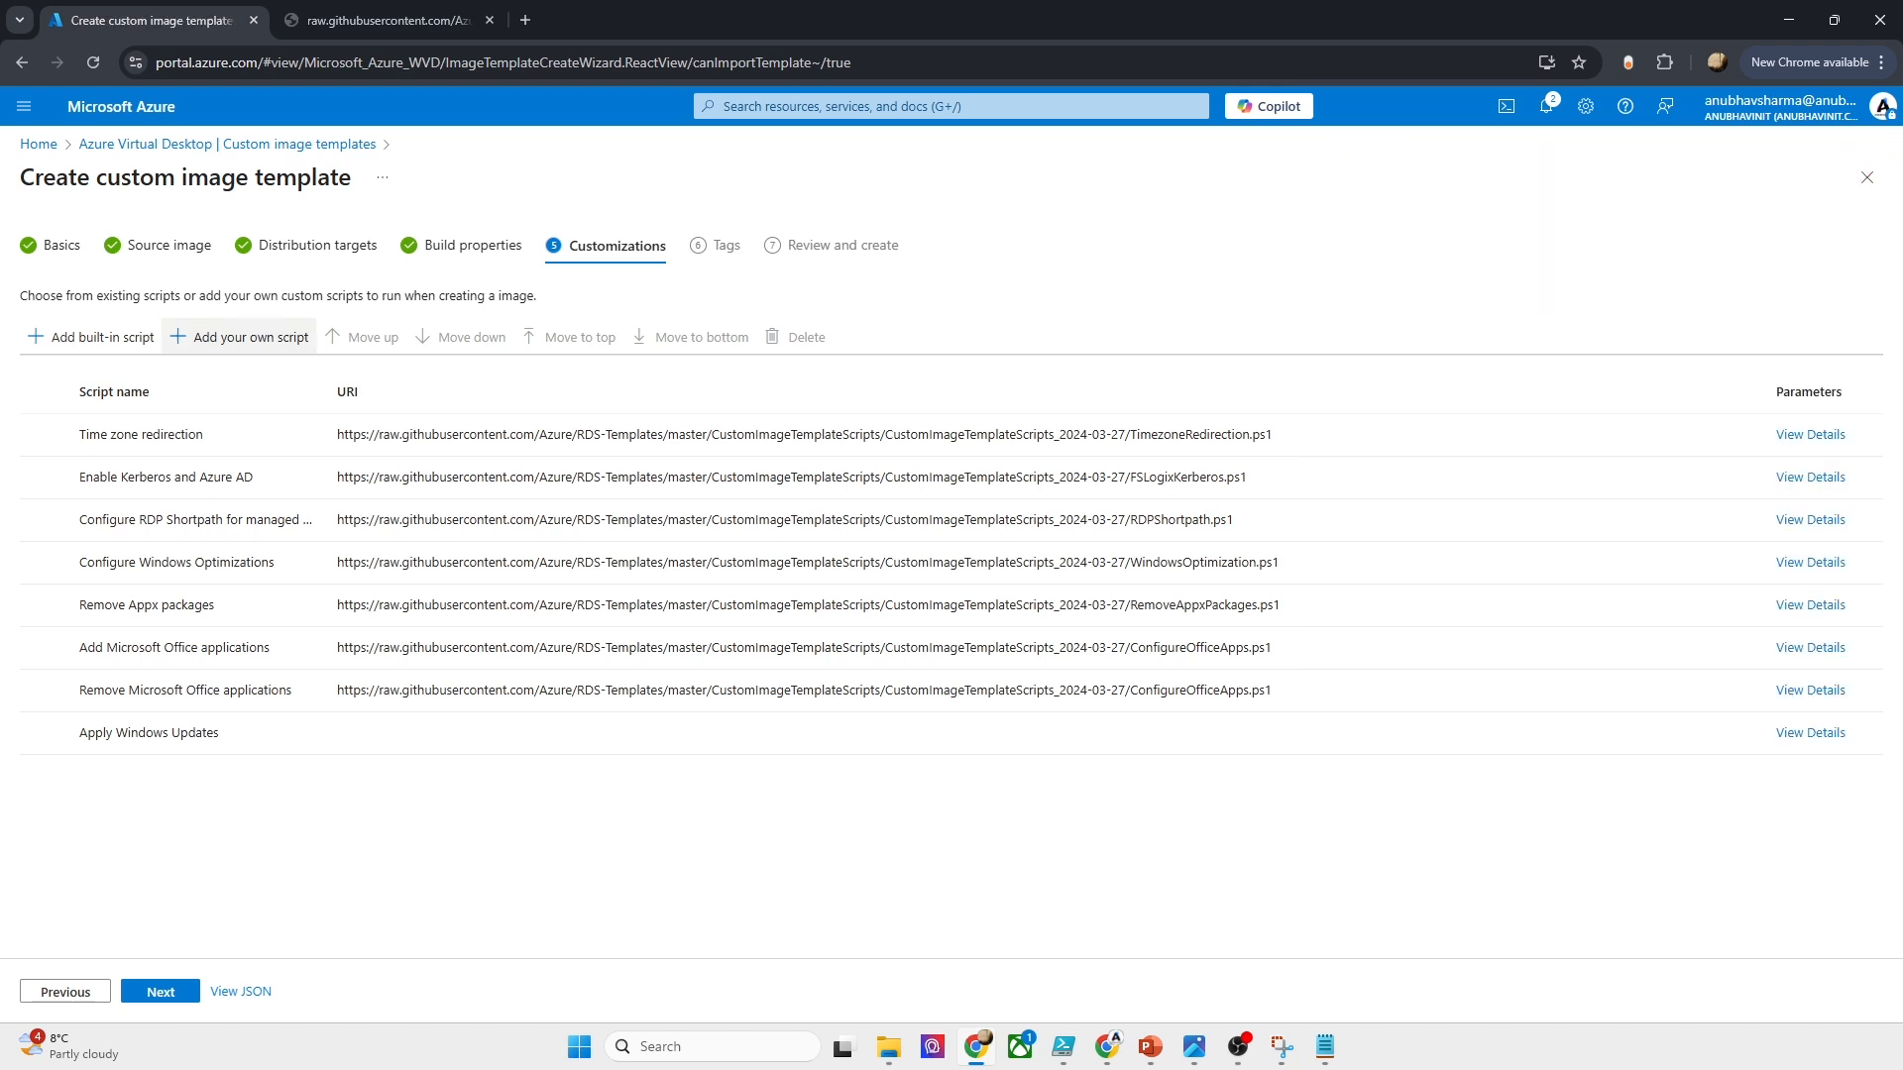